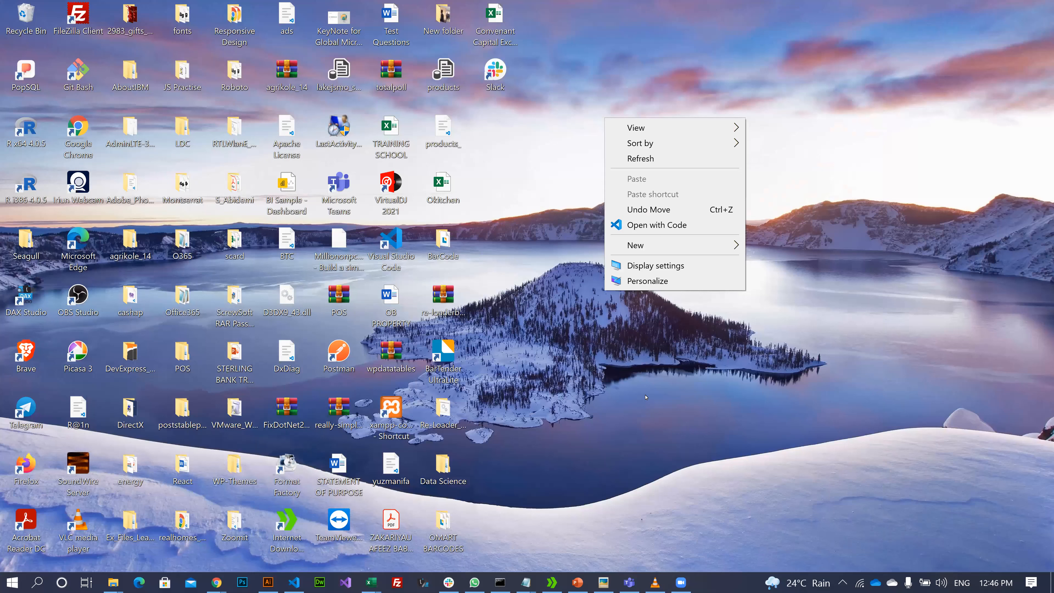
# - Dismiss the desktop menu and launch Power BI Desktop from a Start search for 'power'
pyautogui.click(646, 398)
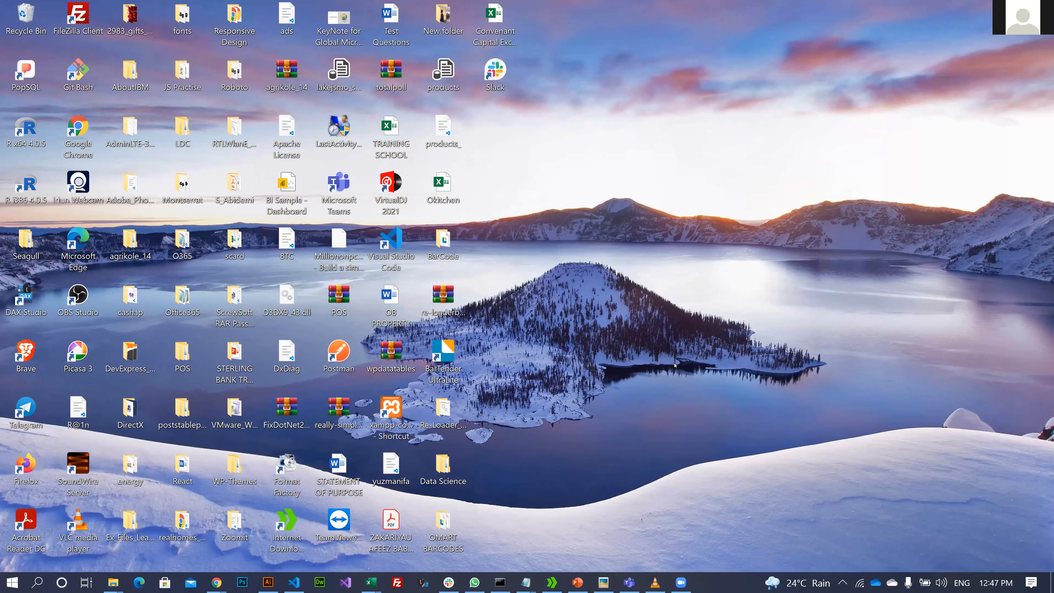
pyautogui.press('super')
pyautogui.write('poe')
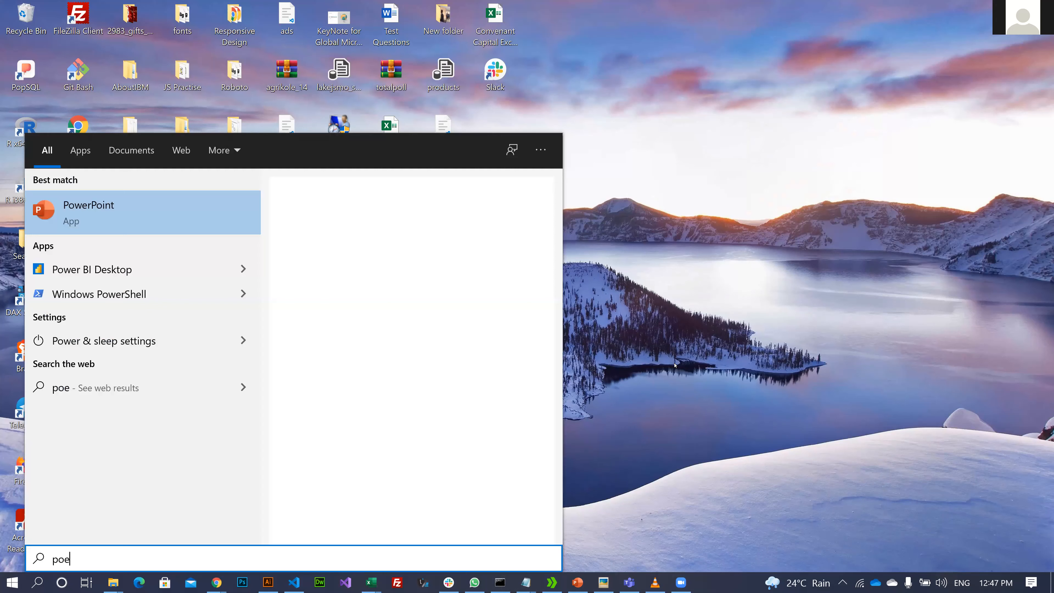
pyautogui.write('r')
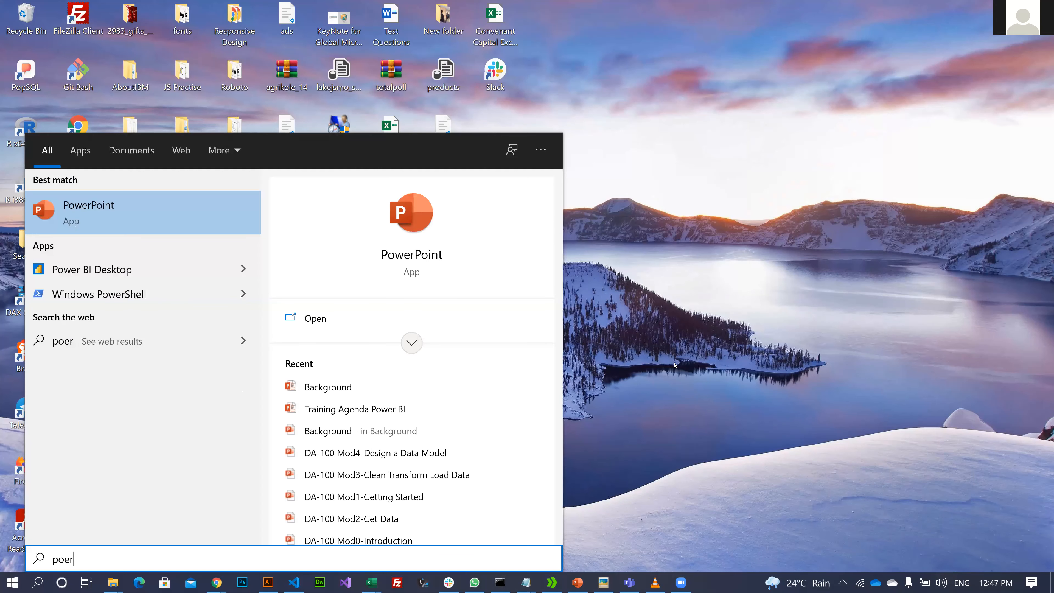
pyautogui.press('BackSpace')
pyautogui.press('BackSpace')
pyautogui.write('wer')
pyautogui.press('Down')
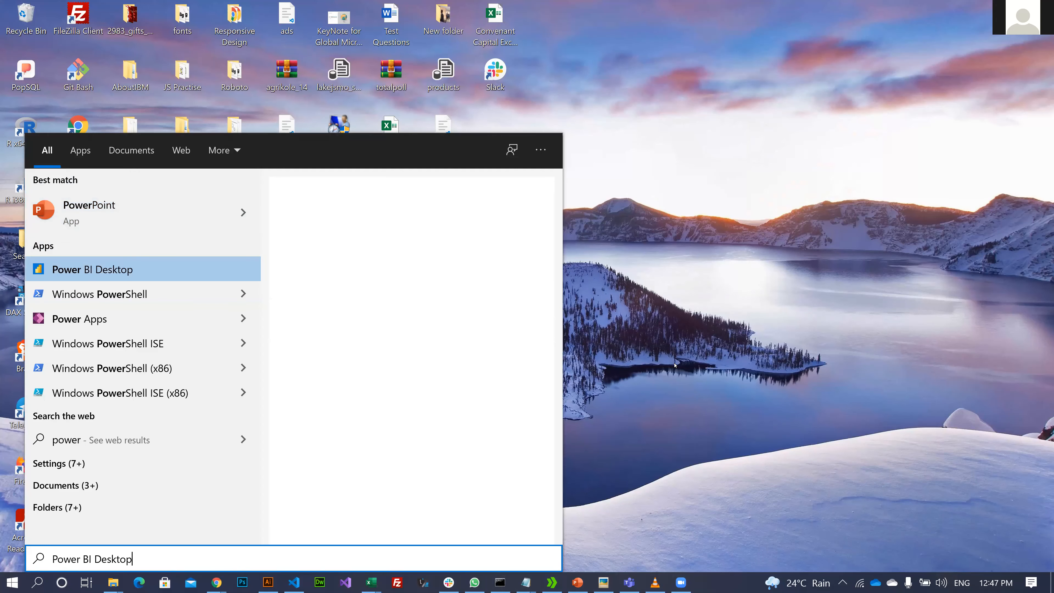
pyautogui.press('Return')
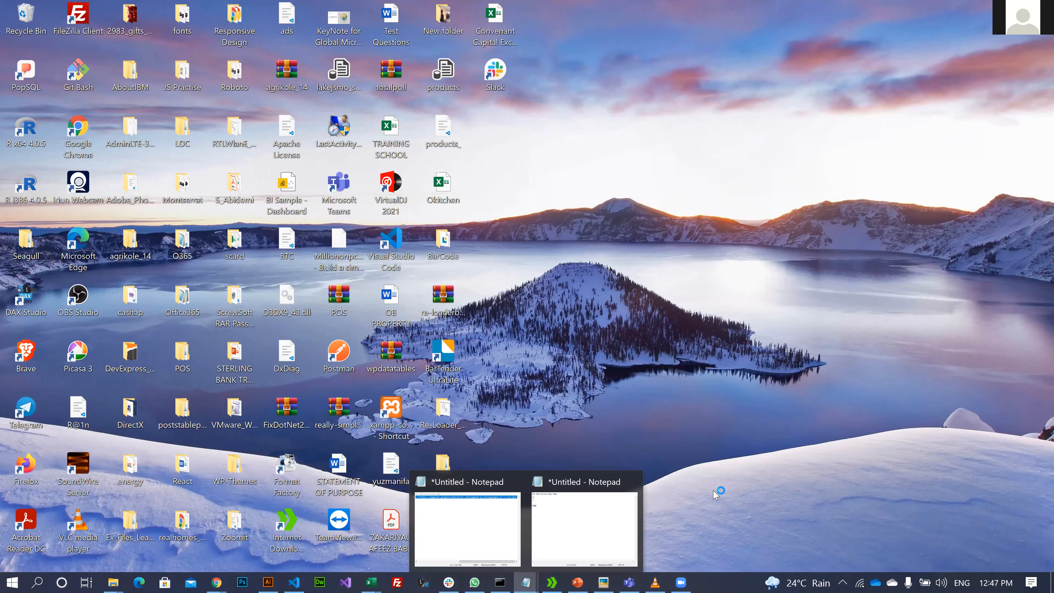
# - Clear the untitled Notepad note and type the PowerQuery and PowerBI Services topics
pyautogui.click(468, 528)
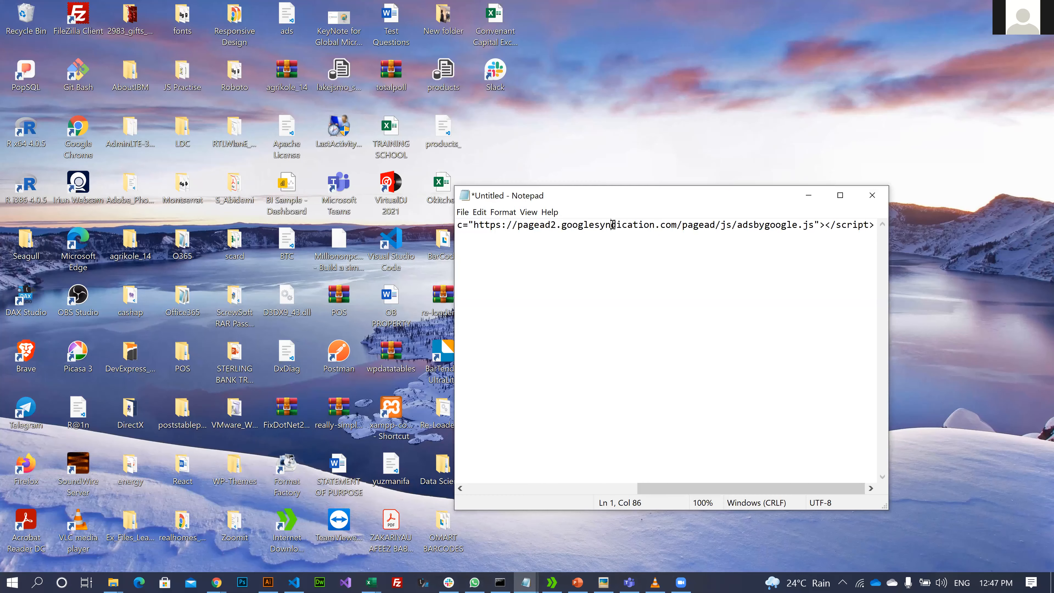
pyautogui.hotkey('ctrl', 'a')
pyautogui.press('BackSpace')
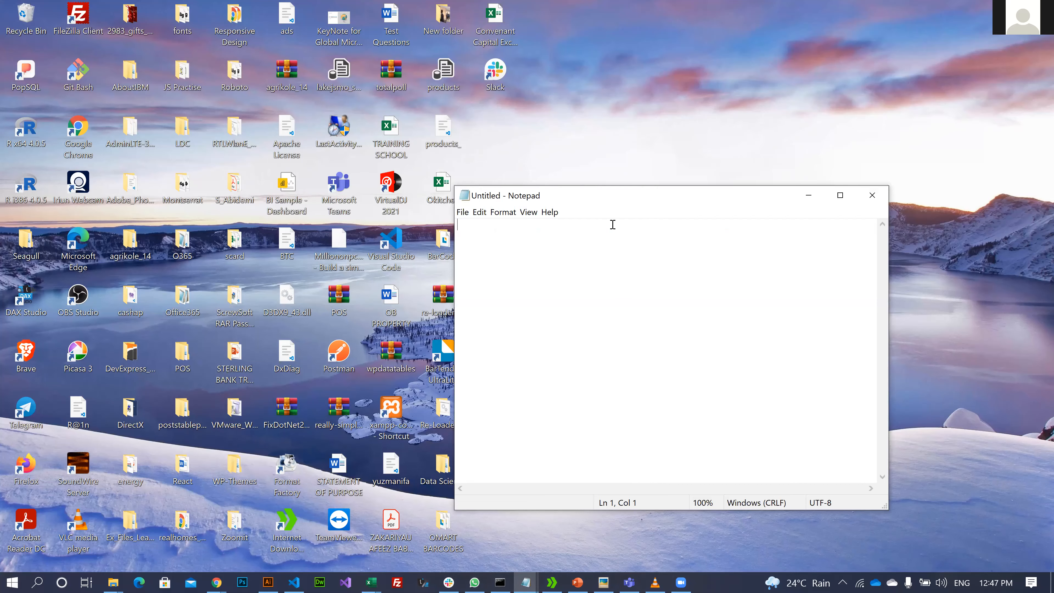
pyautogui.write('Poweer')
pyautogui.press('BackSpace')
pyautogui.press('BackSpace')
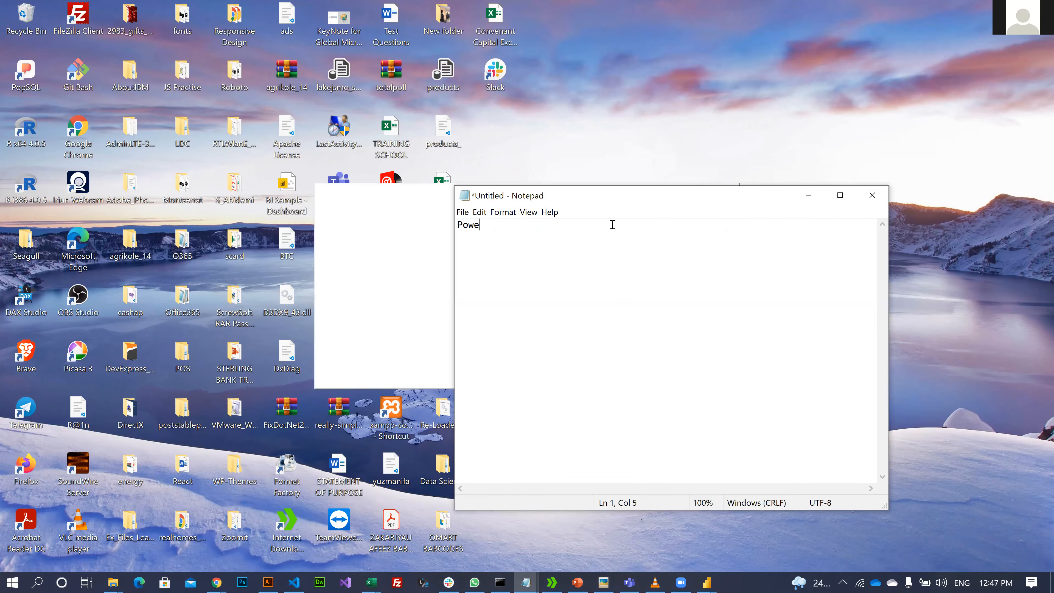
pyautogui.write('r')
pyautogui.write('Query ')
pyautogui.write('Power')
pyautogui.write('BI')
pyautogui.write(' Service')
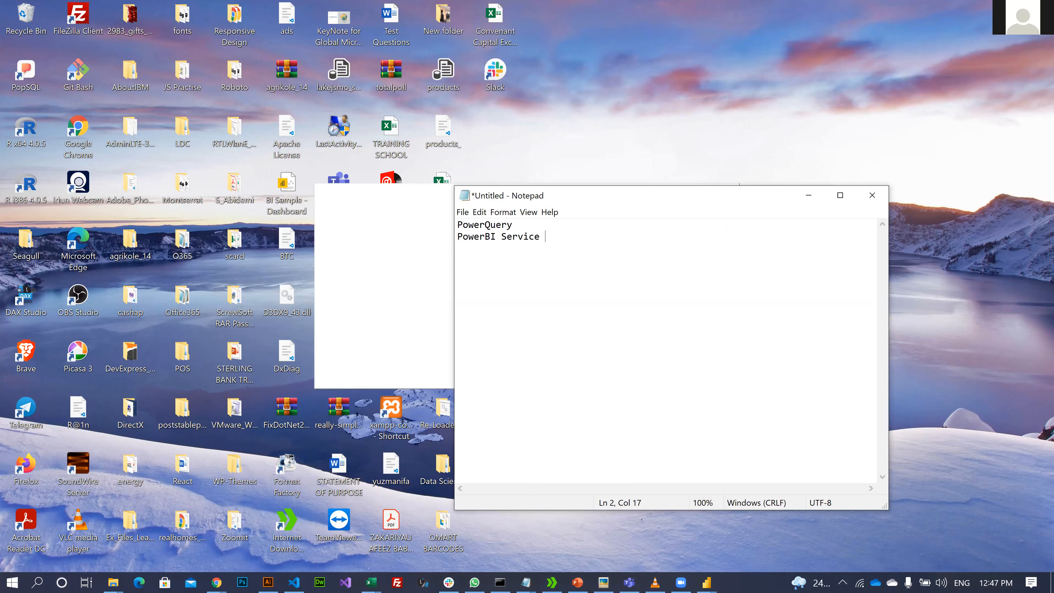
pyautogui.press('BackSpace')
pyautogui.write('s')
pyautogui.press('Return')
# - Add the Report Sharing and Template Design lines to the topic list
pyautogui.write('Report Share')
pyautogui.press('BackSpace')
pyautogui.write('ing')
pyautogui.press('Return')
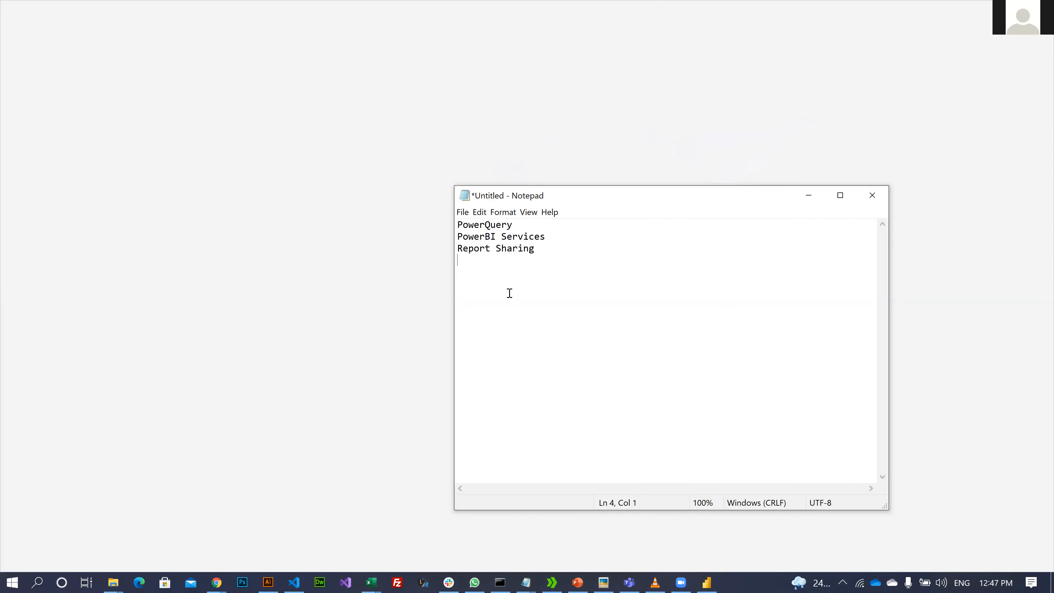
pyautogui.write('T')
pyautogui.press('BackSpace')
pyautogui.write('D')
pyautogui.press('BackSpace')
pyautogui.write('Template')
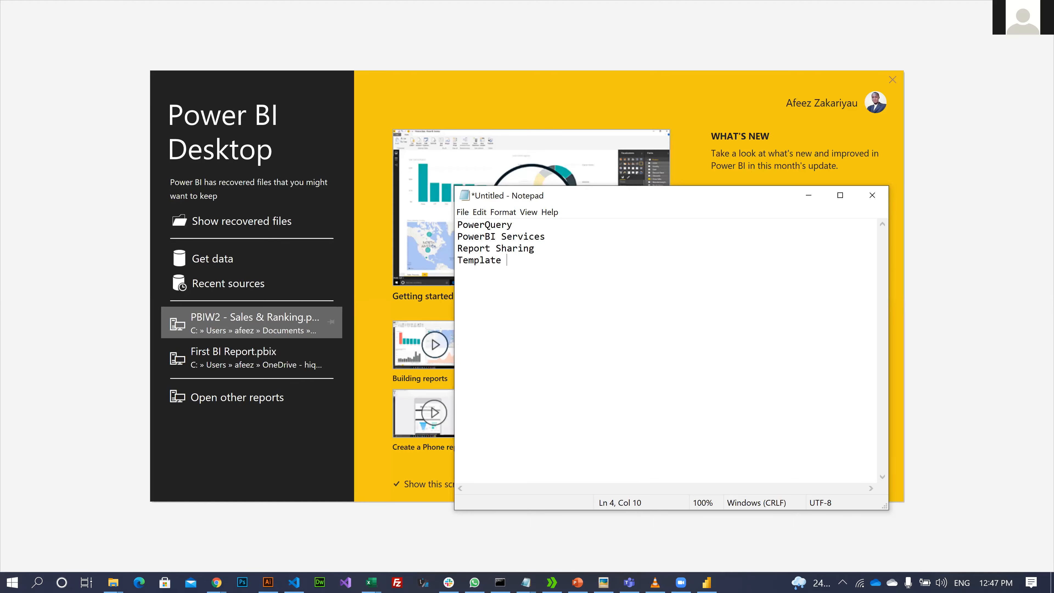
pyautogui.write(' Design')
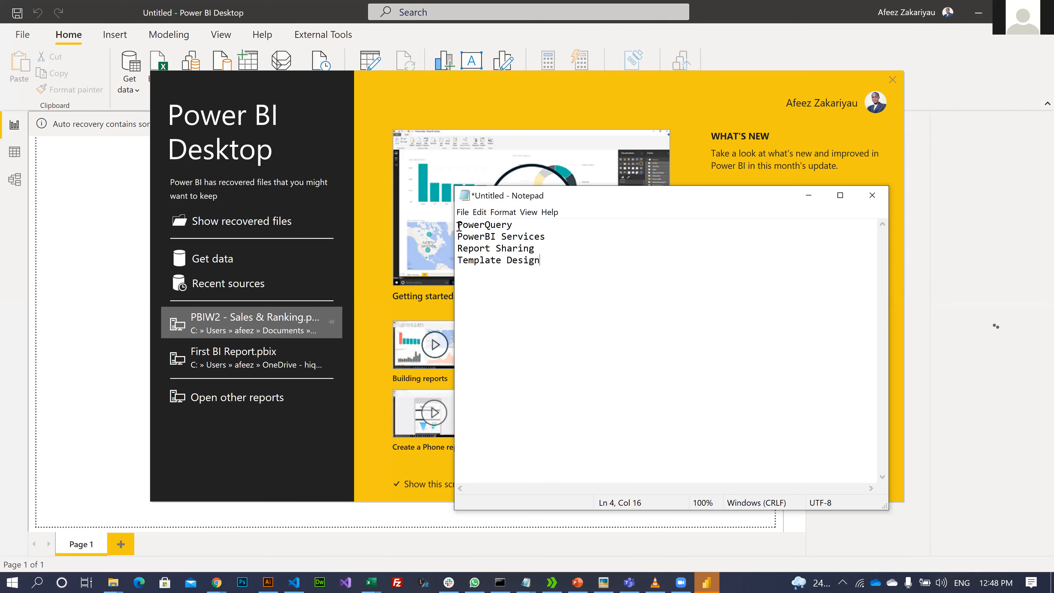
# - Select the word PowerQuery, then place the cursor at the start of the first line
pyautogui.moveTo(513, 225); pyautogui.dragTo(460, 227)
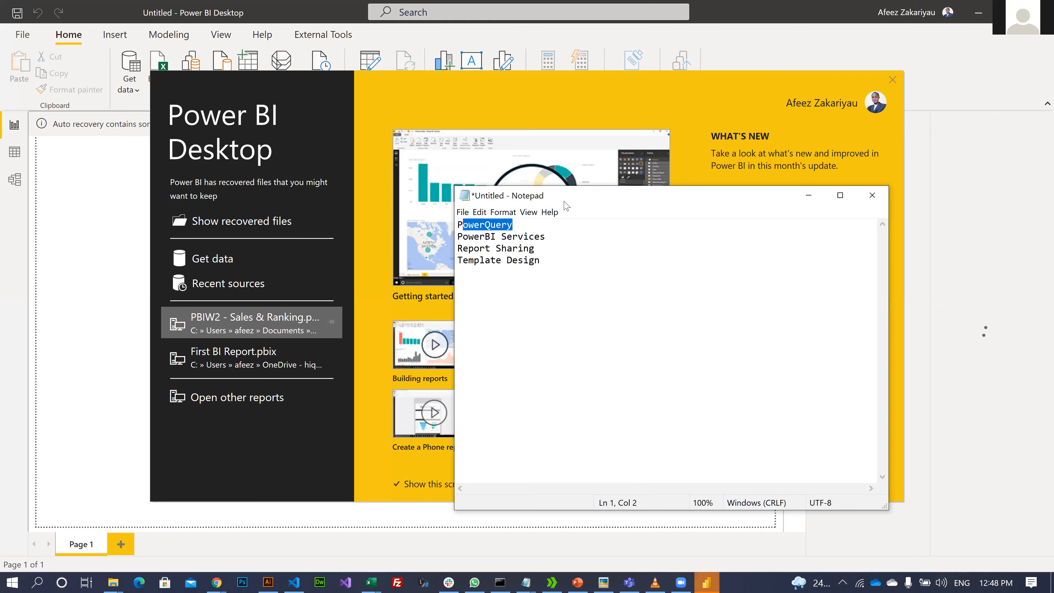
pyautogui.hotkey('shift', 'Left')
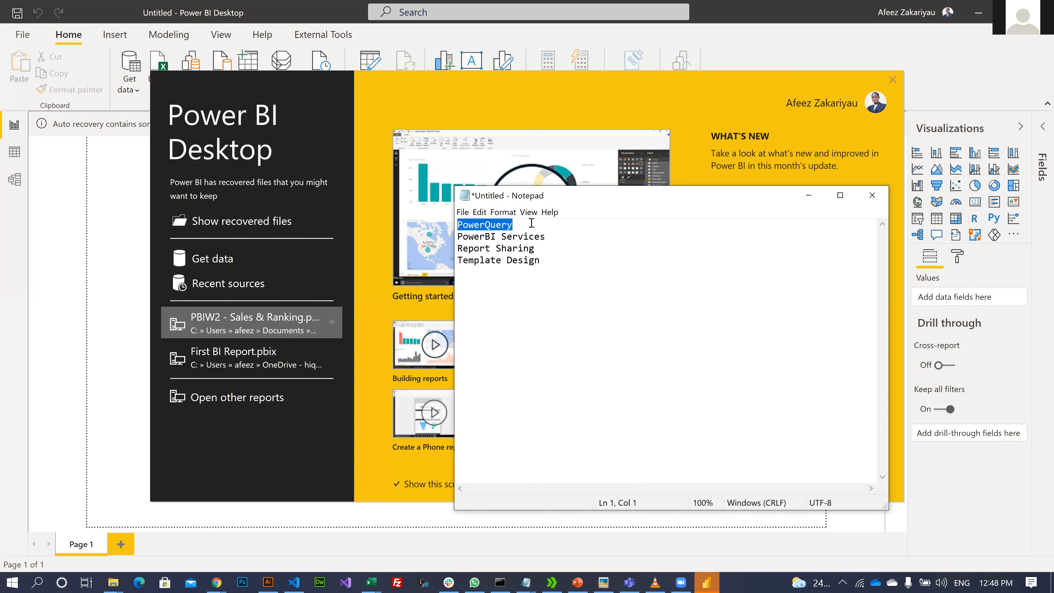
pyautogui.press('Right')
pyautogui.hotkey('shift', 'Left')
pyautogui.hotkey('shift', 'Left')
pyautogui.hotkey('shift', 'Left')
pyautogui.hotkey('shift', 'Left')
pyautogui.hotkey('shift', 'Left')
pyautogui.hotkey('shift', 'Left')
pyautogui.hotkey('shift', 'Left')
pyautogui.hotkey('shift', 'Left')
pyautogui.hotkey('shift', 'Left')
pyautogui.hotkey('shift', 'Left')
pyautogui.press('Left')
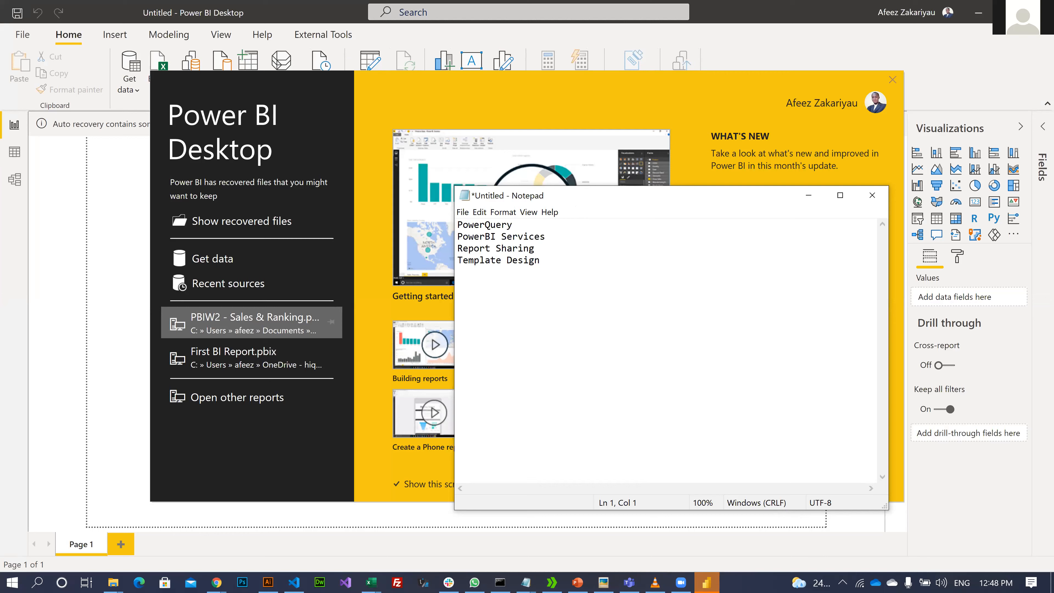
# - Insert MySQL Database and MySQL Connector lines above PowerQuery
pyautogui.press('Return')
pyautogui.write('M')
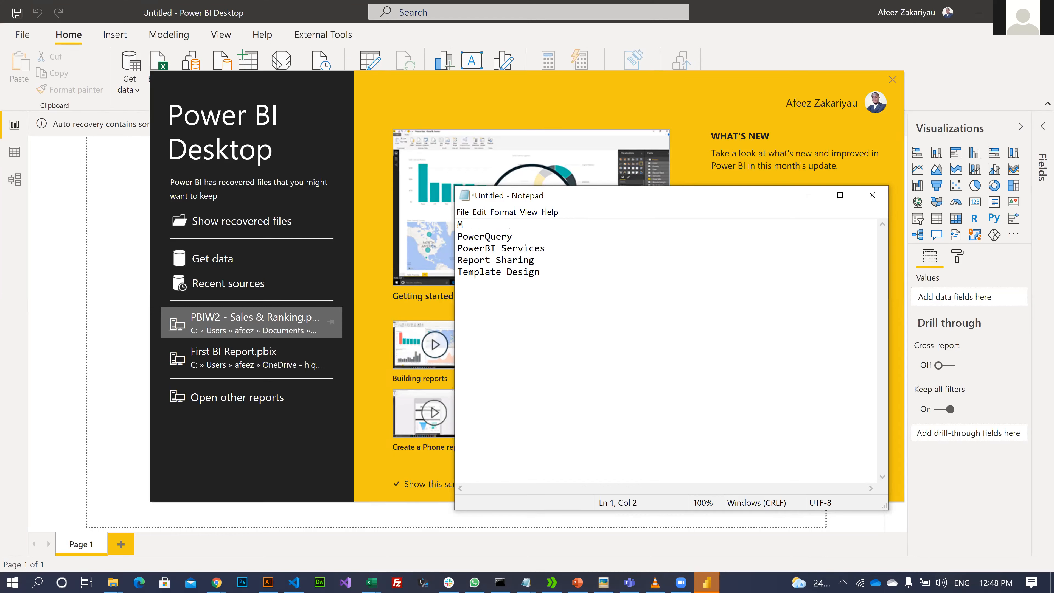
pyautogui.write('ySQLD')
pyautogui.press('BackSpace')
pyautogui.write('Database')
pyautogui.press('Return')
pyautogui.write('Co')
pyautogui.press('BackSpace')
pyautogui.press('BackSpace')
pyautogui.write('MySQ')
pyautogui.press('BackSpace')
pyautogui.press('BackSpace')
pyautogui.write('S')
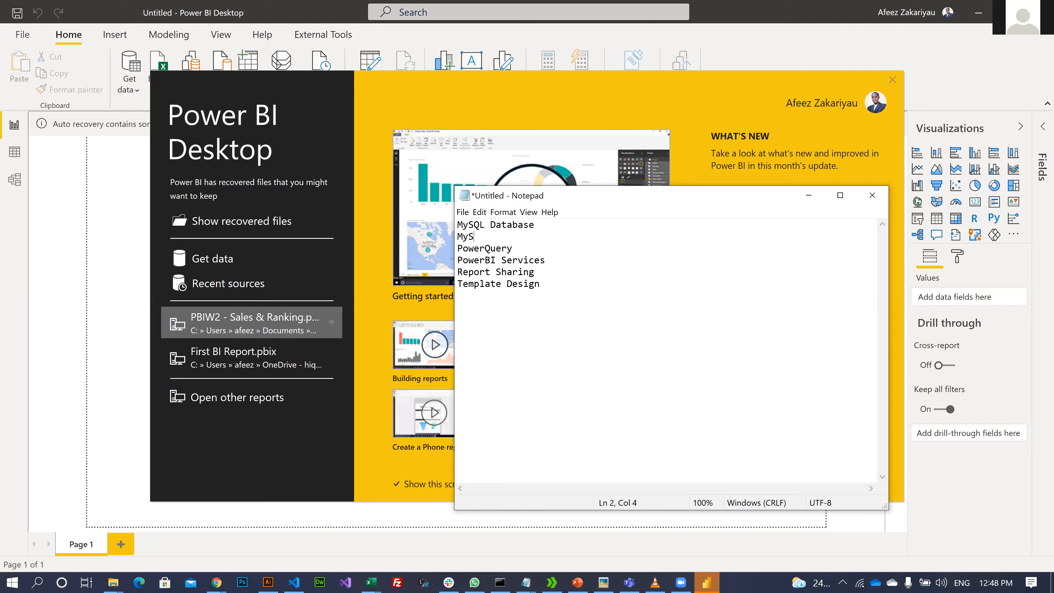
pyautogui.write('QL Connect')
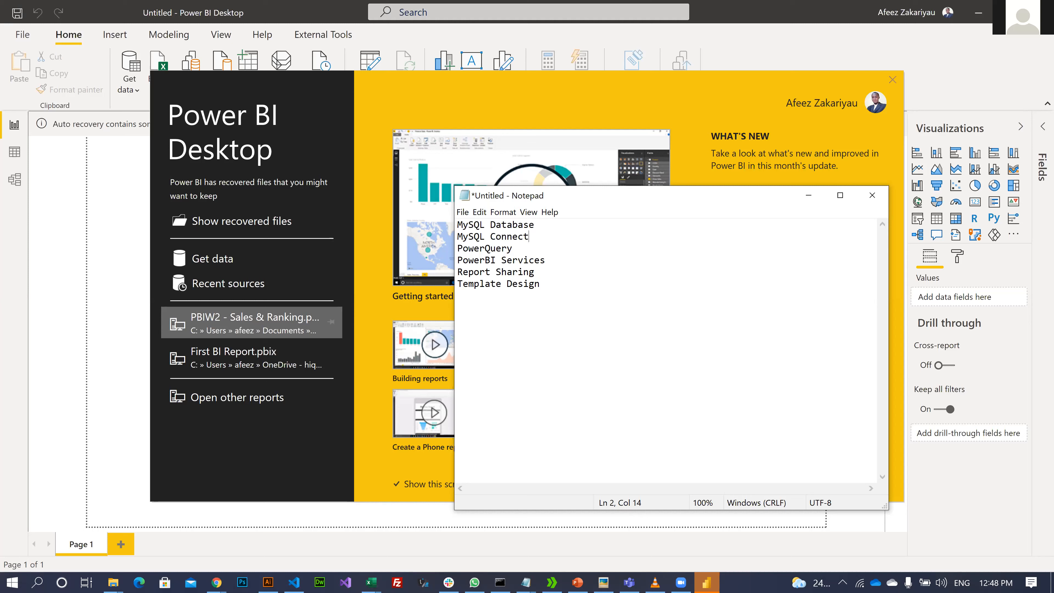
pyautogui.write('or')
# - Move Notepad out of the way so Power BI's welcome screen is in front
pyautogui.click(653, 112)
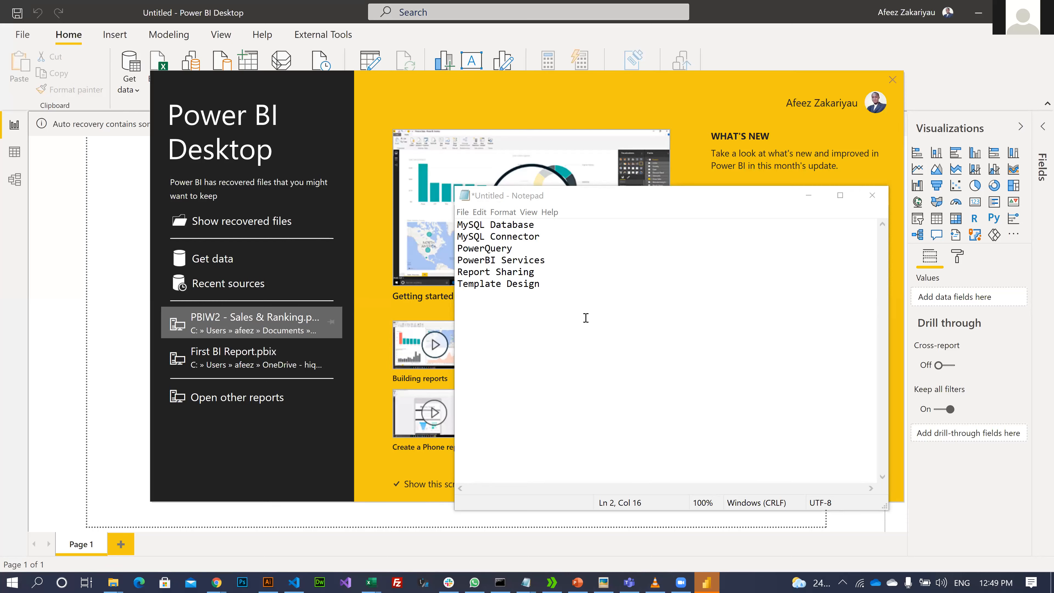
pyautogui.click(558, 398)
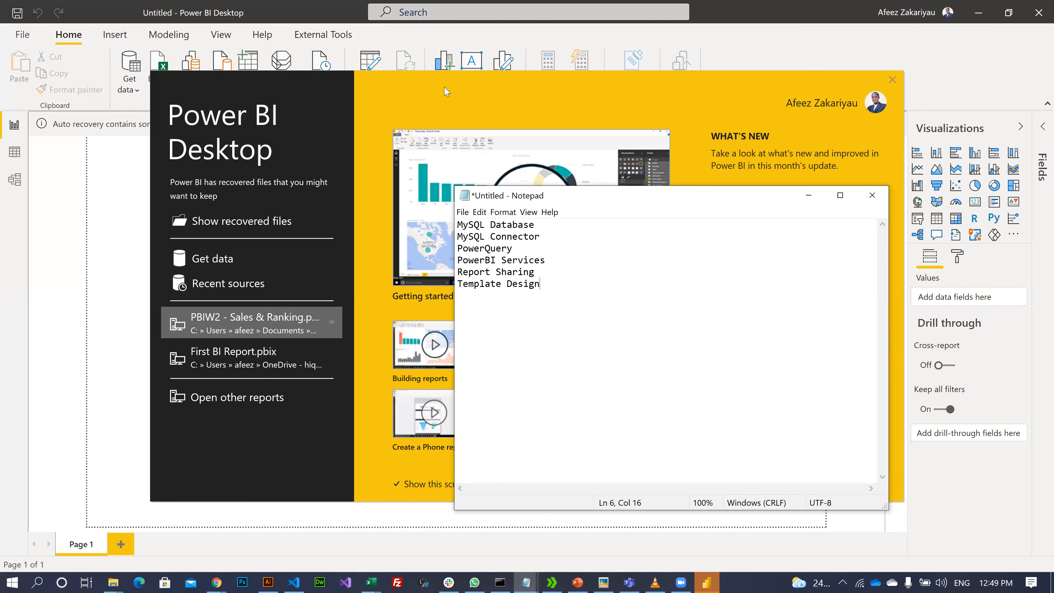
pyautogui.hotkey('alt', 'Tab')
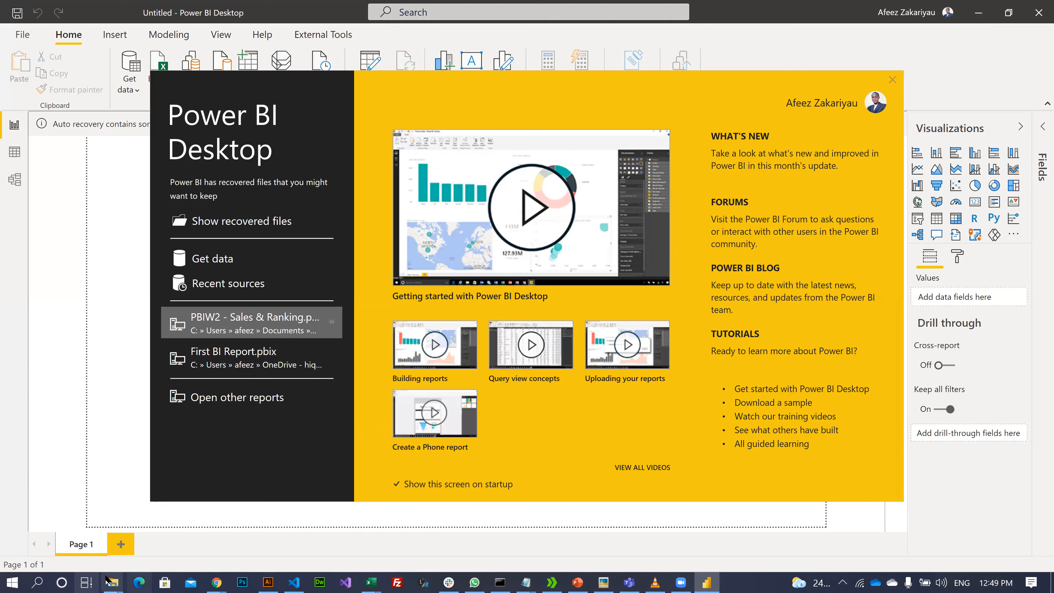
# - After a brief 'mysq' Start search, open Get data from the Power BI start screen
pyautogui.press('super')
pyautogui.write('mysq')
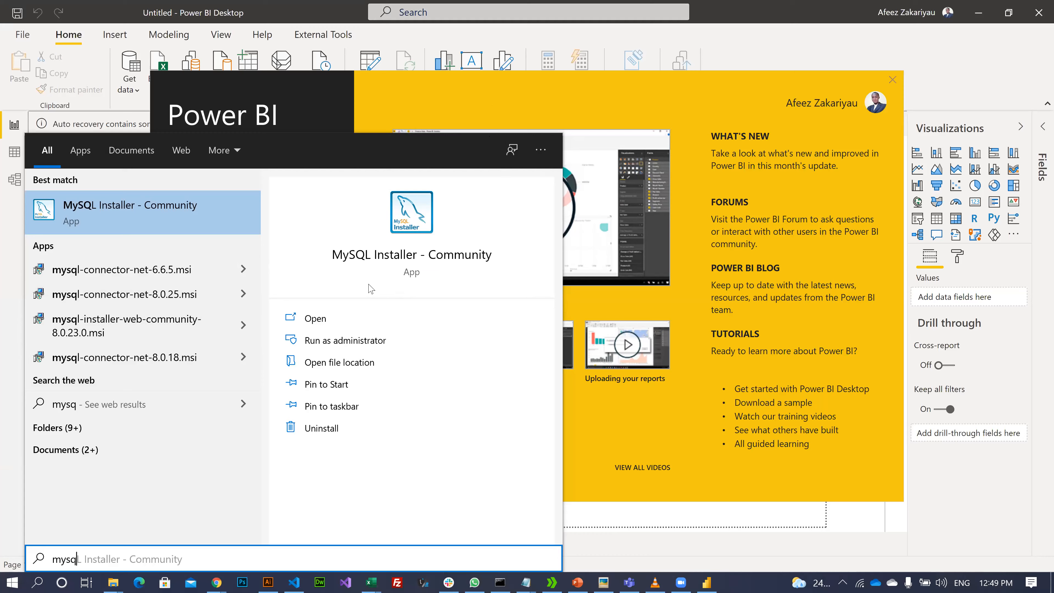
pyautogui.press('Escape')
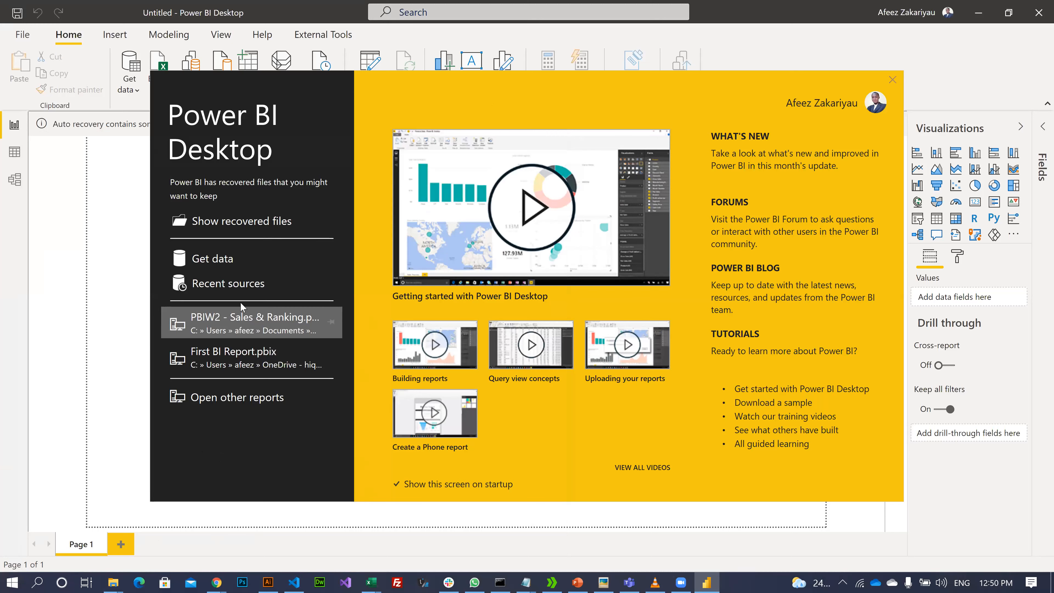
pyautogui.click(216, 260)
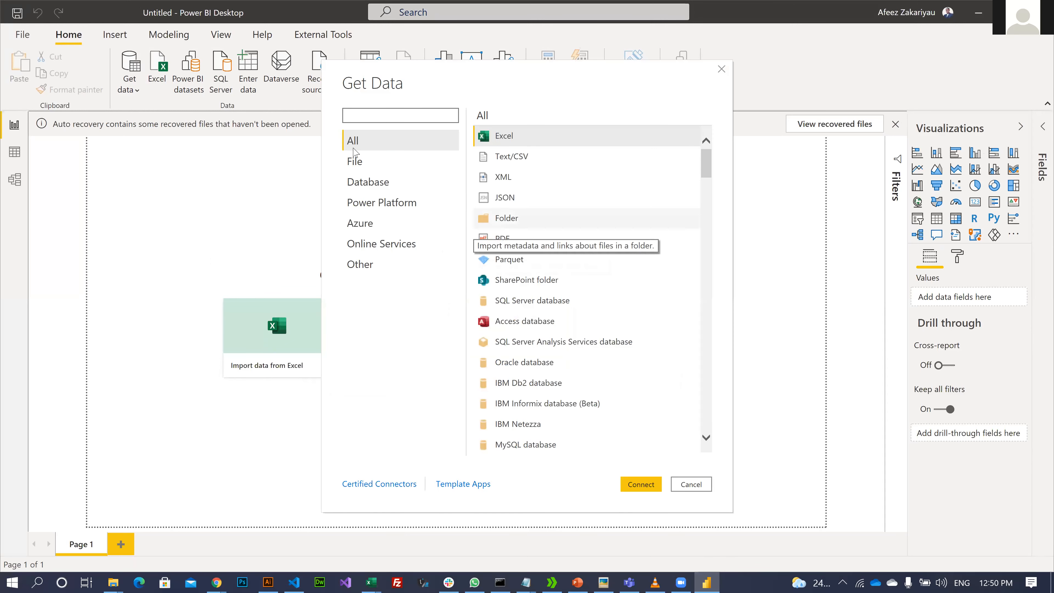
# - Filter Get Data to the Database category, pick MySQL database and connect
pyautogui.scroll(-1, 619, 261)
pyautogui.scroll(-10, 620, 261)
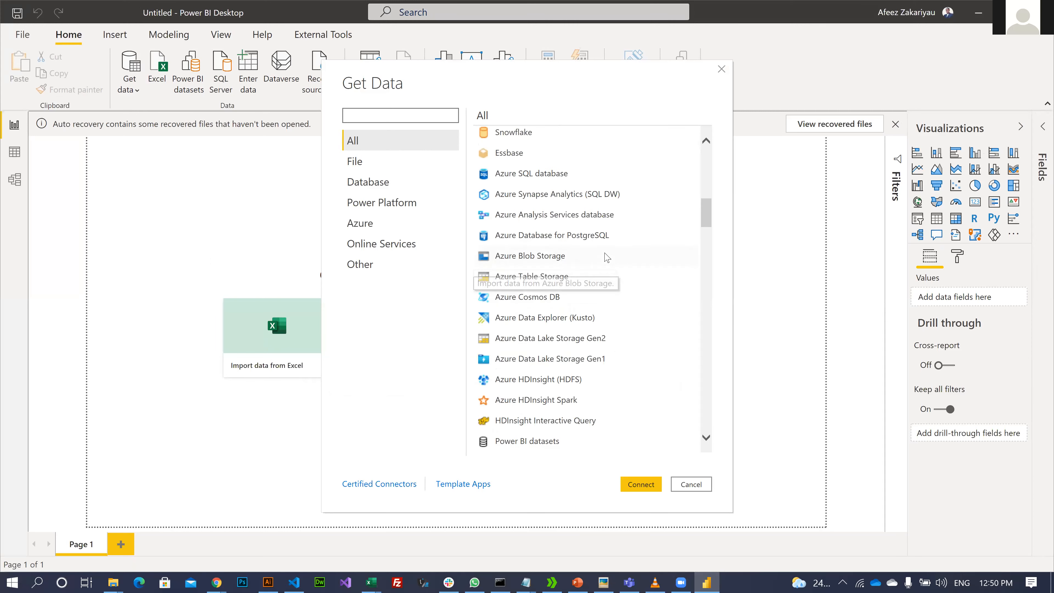
pyautogui.scroll(10, 579, 281)
pyautogui.scroll(1, 580, 281)
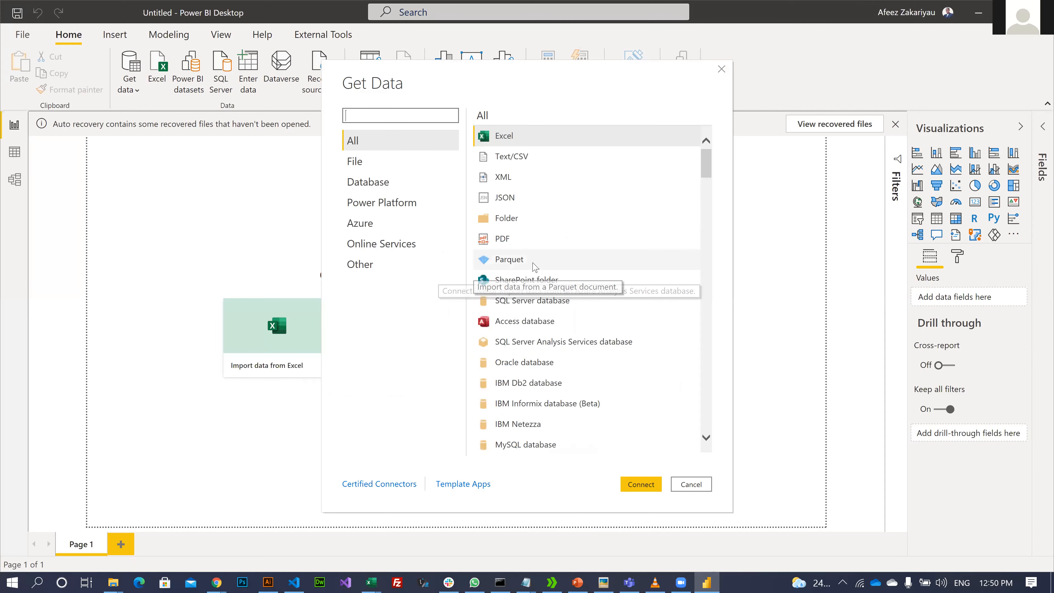
pyautogui.scroll(-15, 535, 266)
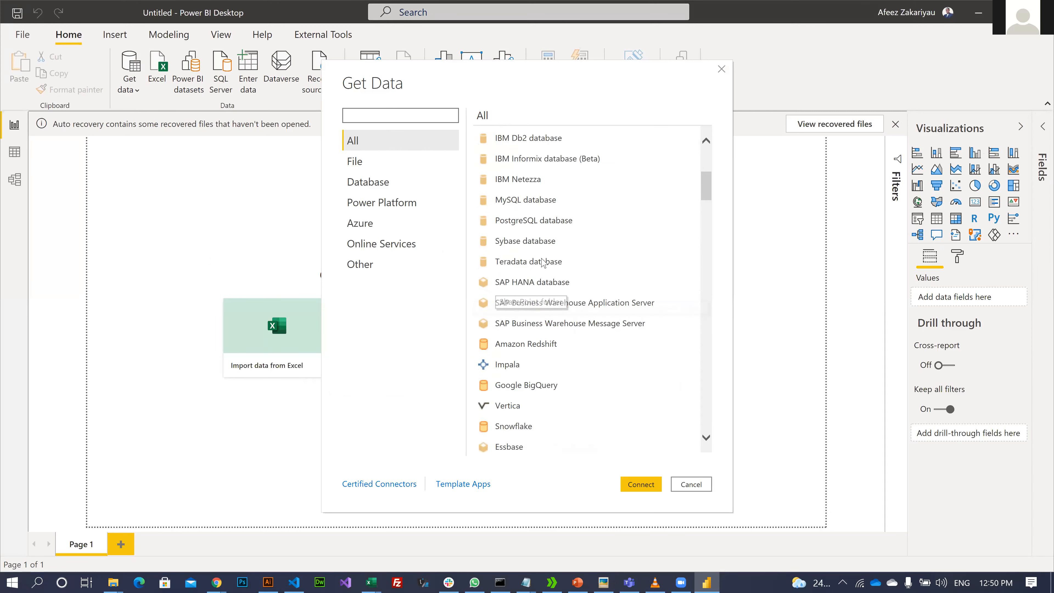
pyautogui.click(409, 141)
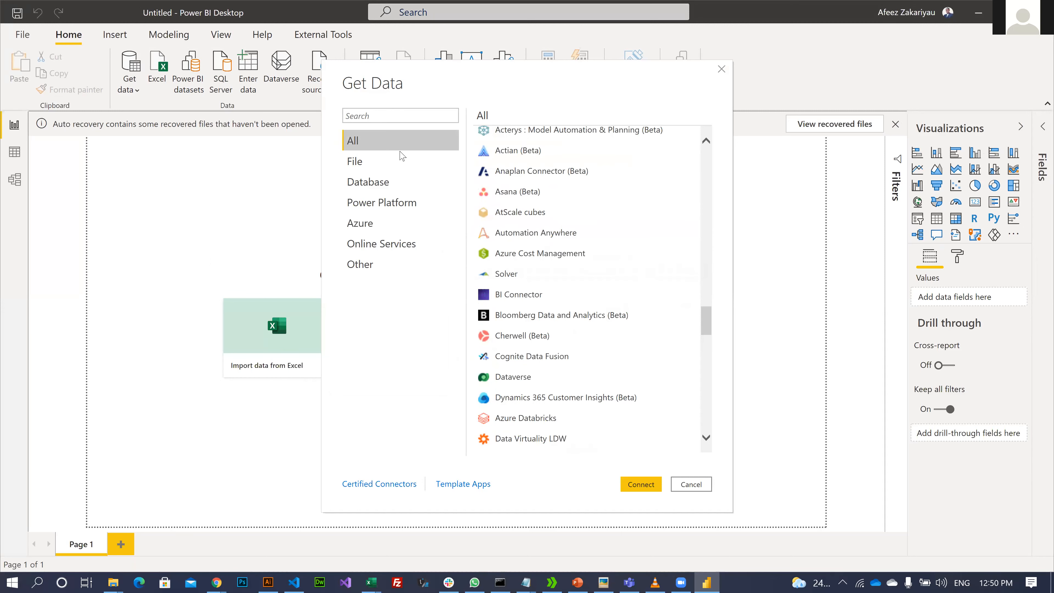
pyautogui.scroll(8, 589, 245)
pyautogui.scroll(-10, 539, 247)
pyautogui.scroll(3, 502, 256)
pyautogui.scroll(10, 502, 255)
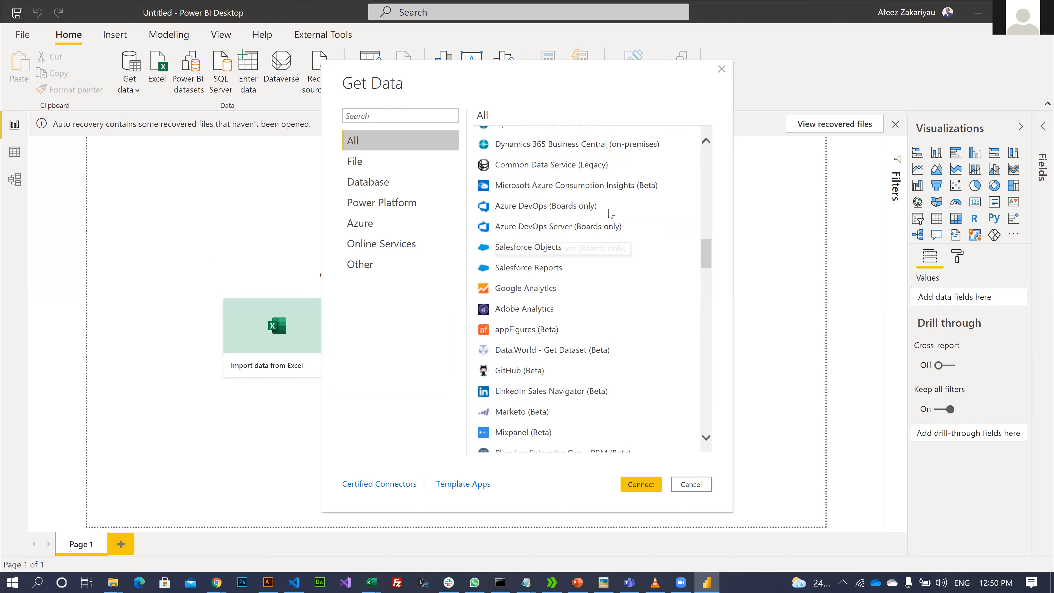
pyautogui.scroll(15, 598, 224)
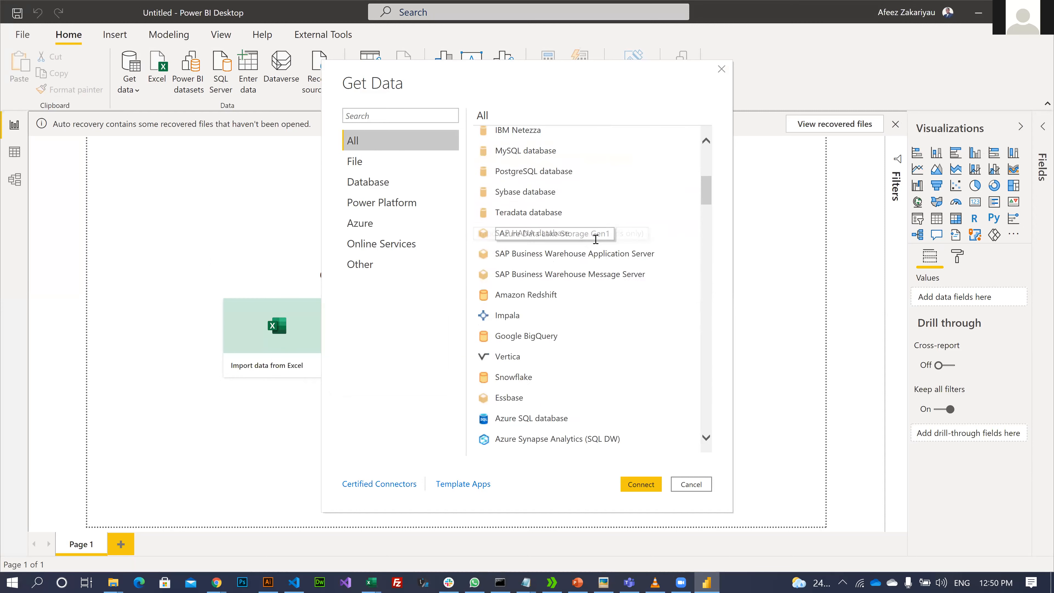
pyautogui.click(392, 182)
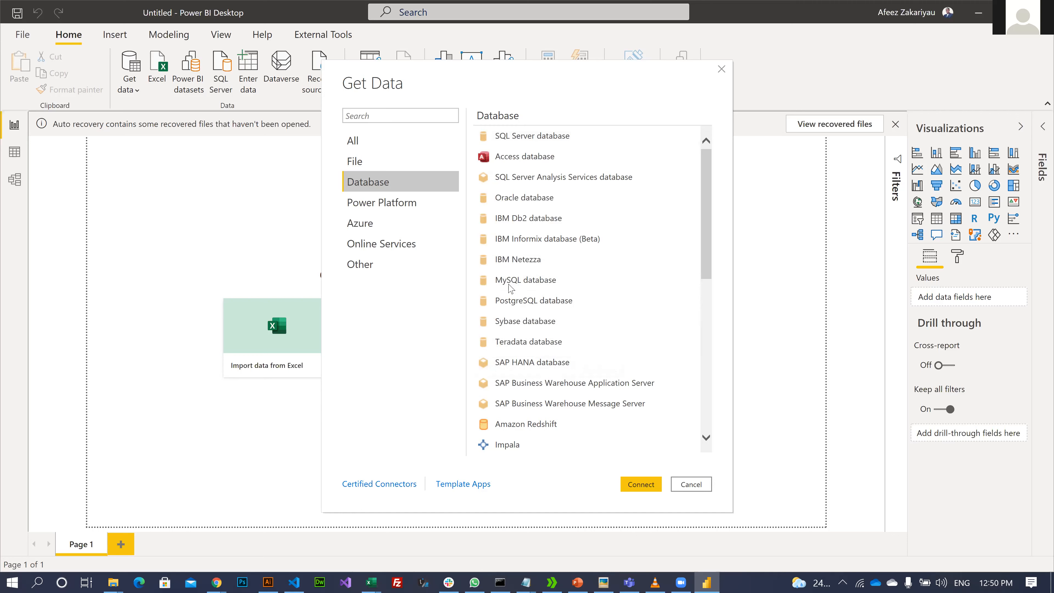
pyautogui.click(500, 284)
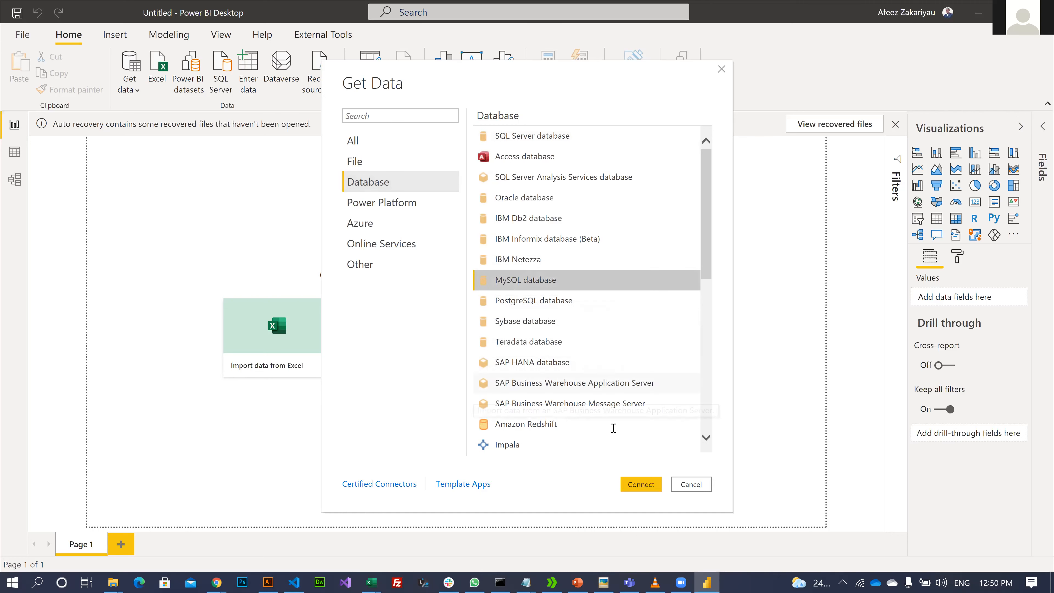
pyautogui.click(643, 485)
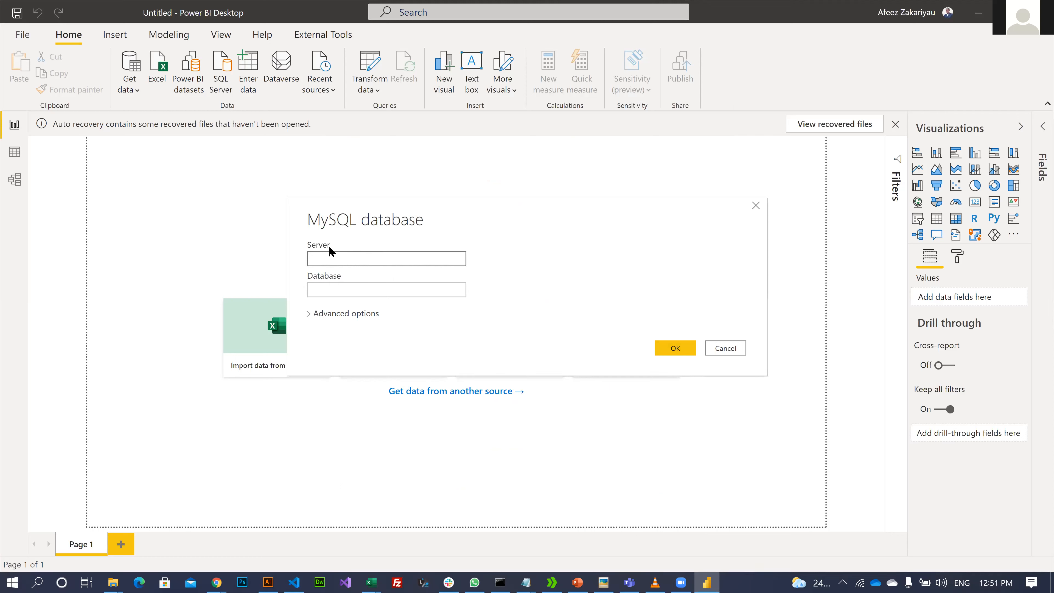
# - Enter server 'locahost' and database 'ore' in the MySQL dialog, then bring Chrome forward
pyautogui.click(343, 253)
pyautogui.click(382, 293)
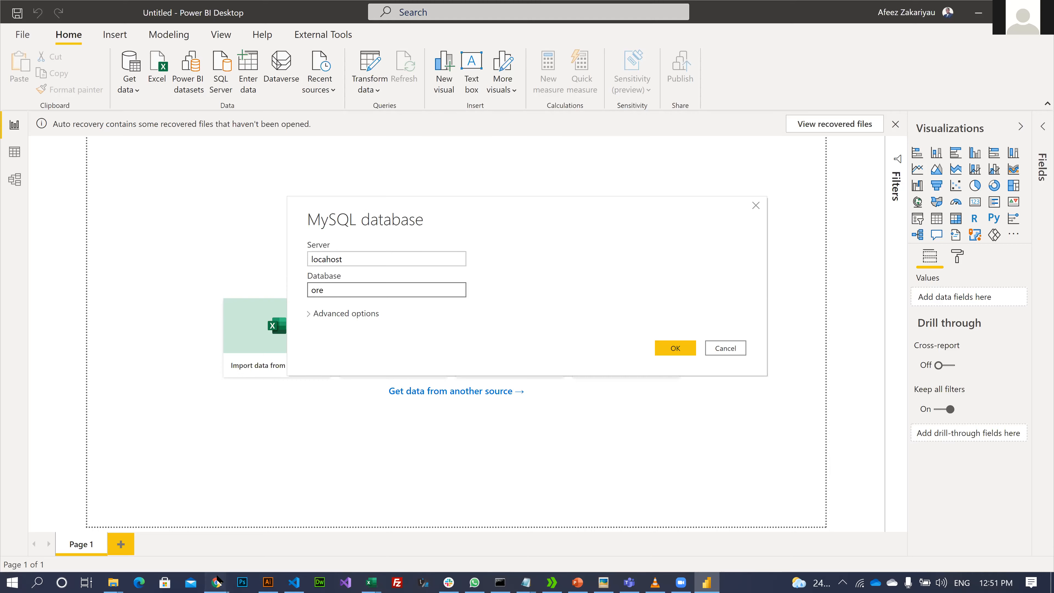
pyautogui.moveTo(217, 576)
pyautogui.click(260, 547)
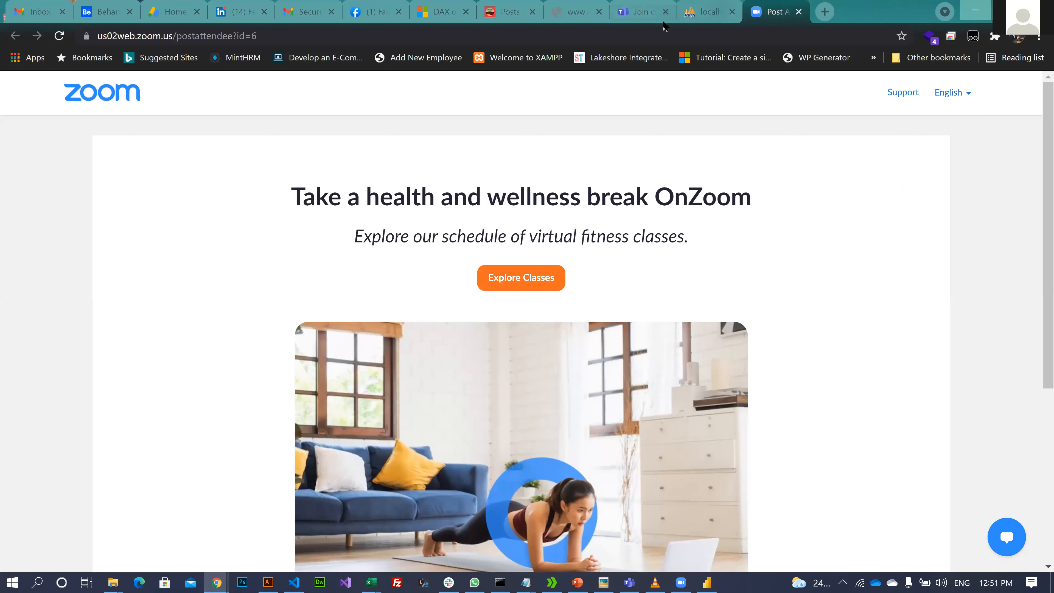
# - Look up the ore_mypos database in phpMyAdmin on localhost, then return to Power BI
pyautogui.moveTo(709, 13); pyautogui.dragTo(763, 56)
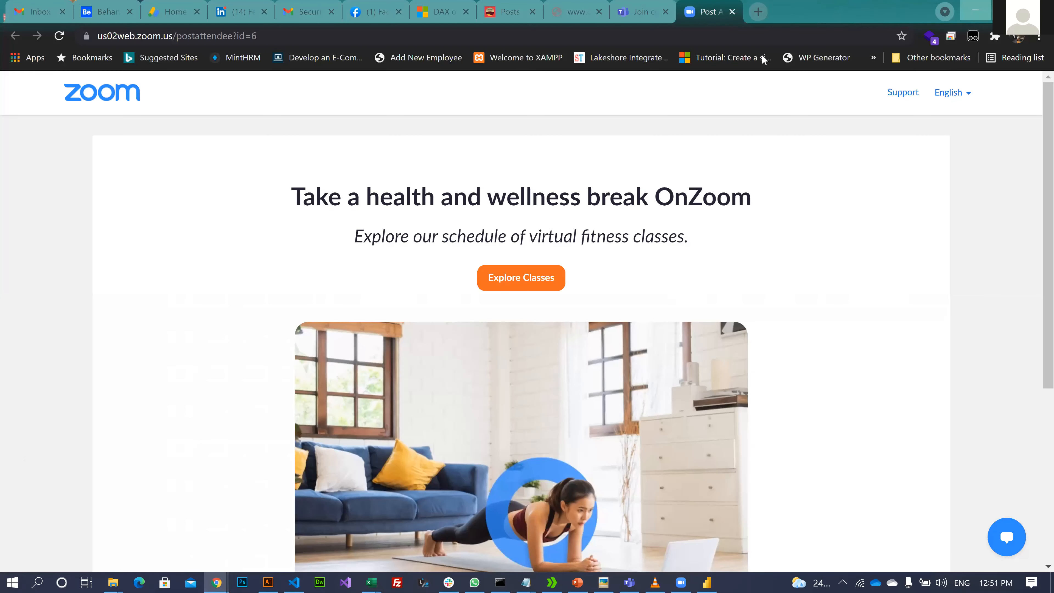
pyautogui.hotkey('ctrl', 't')
pyautogui.write('loca')
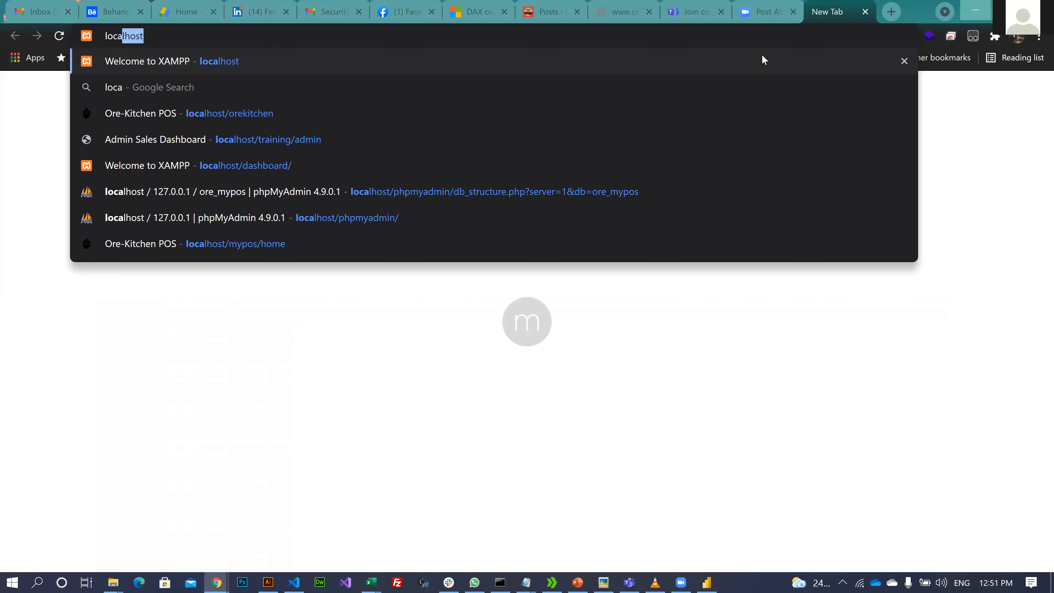
pyautogui.press('Return')
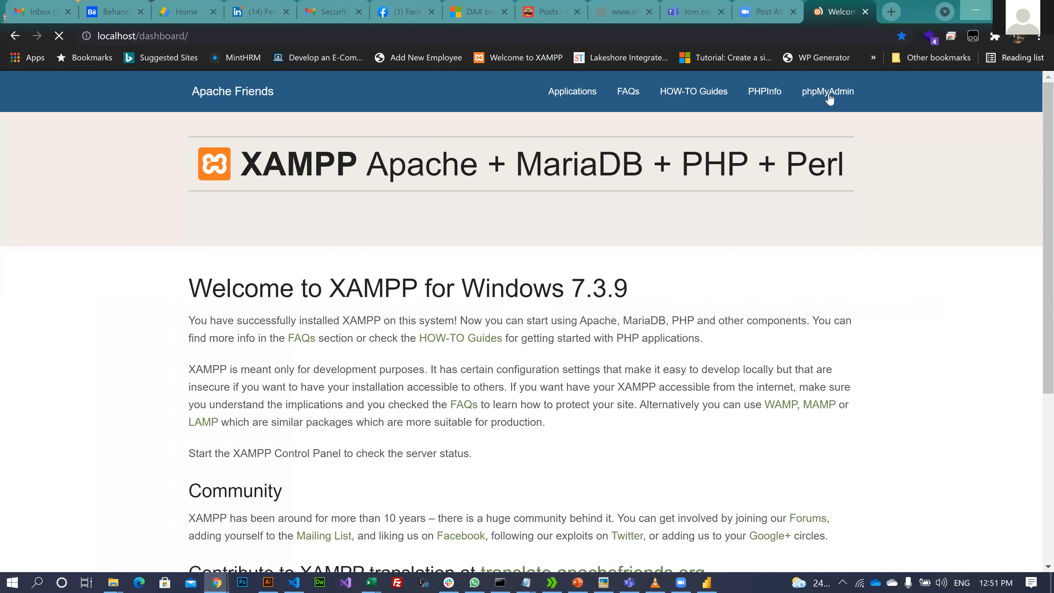
pyautogui.click(829, 95)
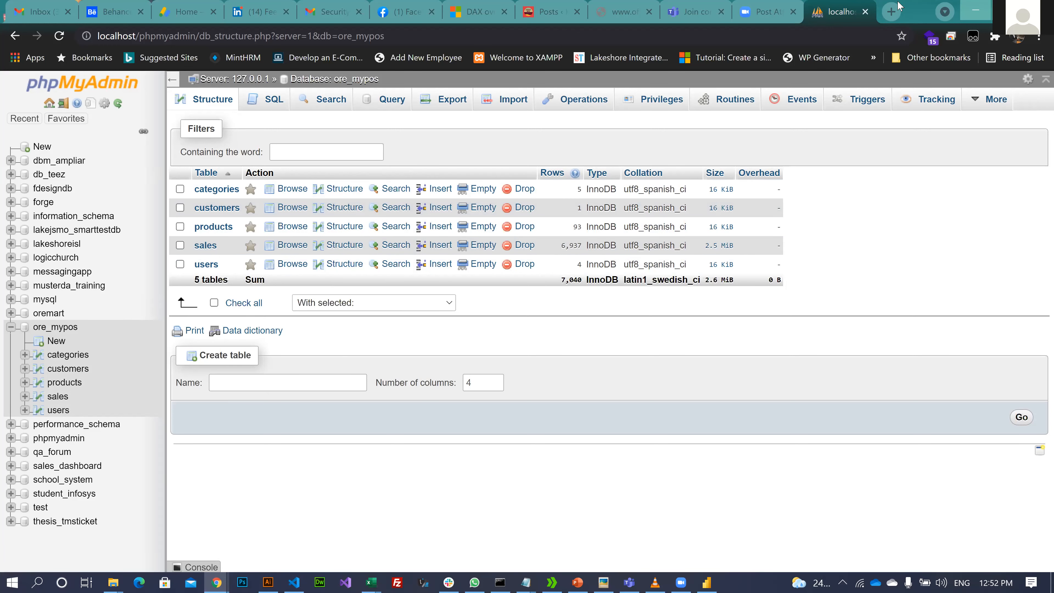
pyautogui.click(982, 5)
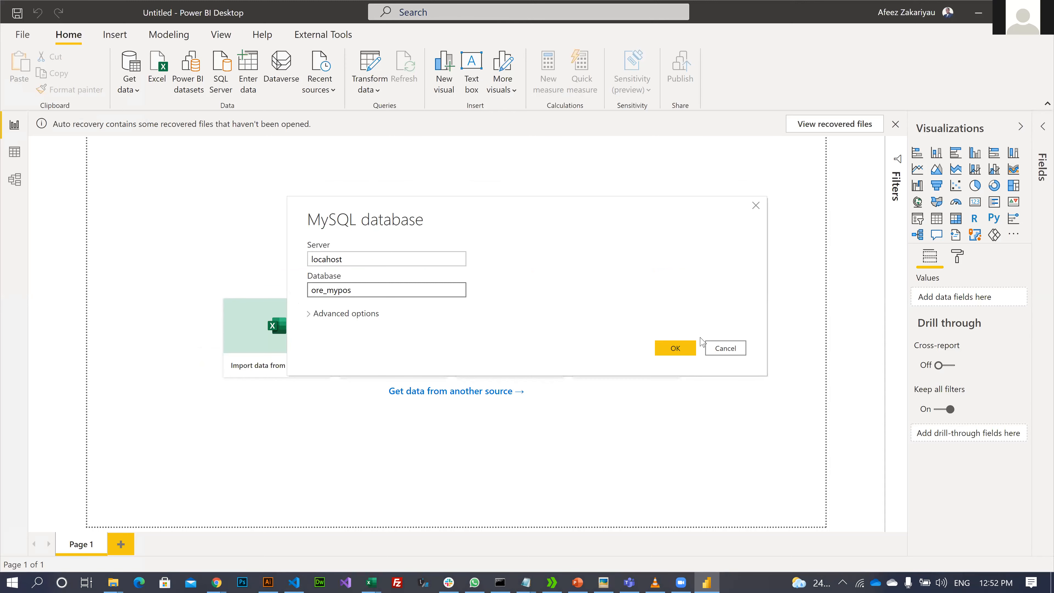
# - Submit the connection and try database credentials with a user name and empty password
pyautogui.click(675, 349)
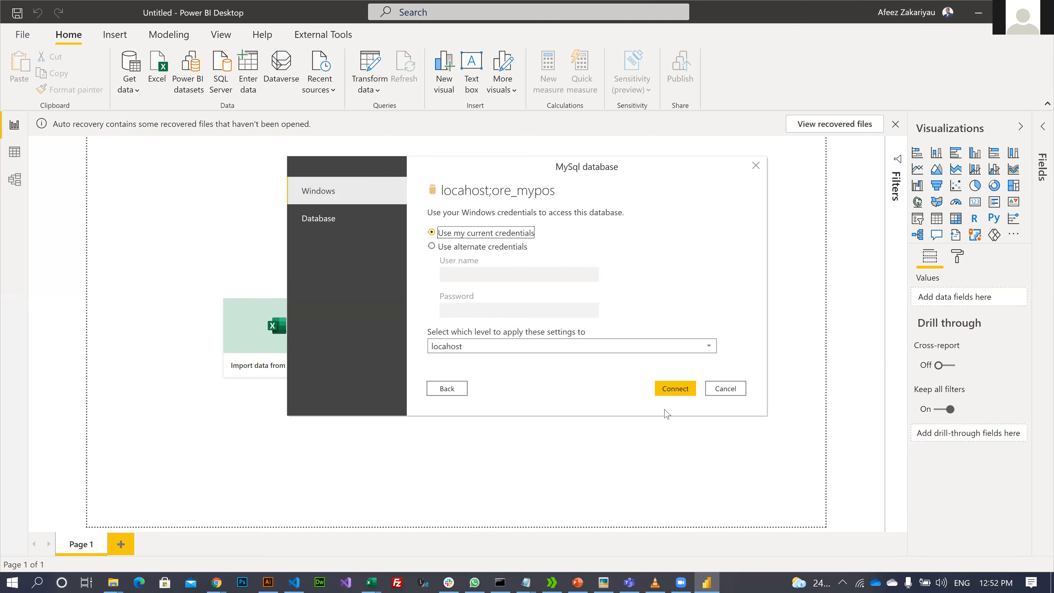
pyautogui.click(322, 227)
pyautogui.click(481, 226)
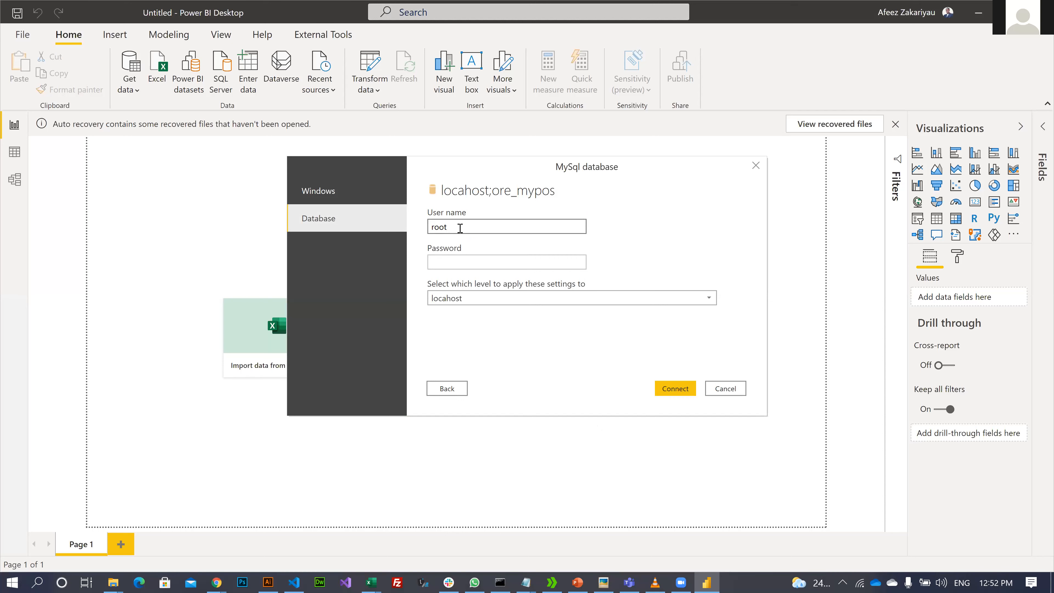
pyautogui.click(437, 261)
pyautogui.click(487, 332)
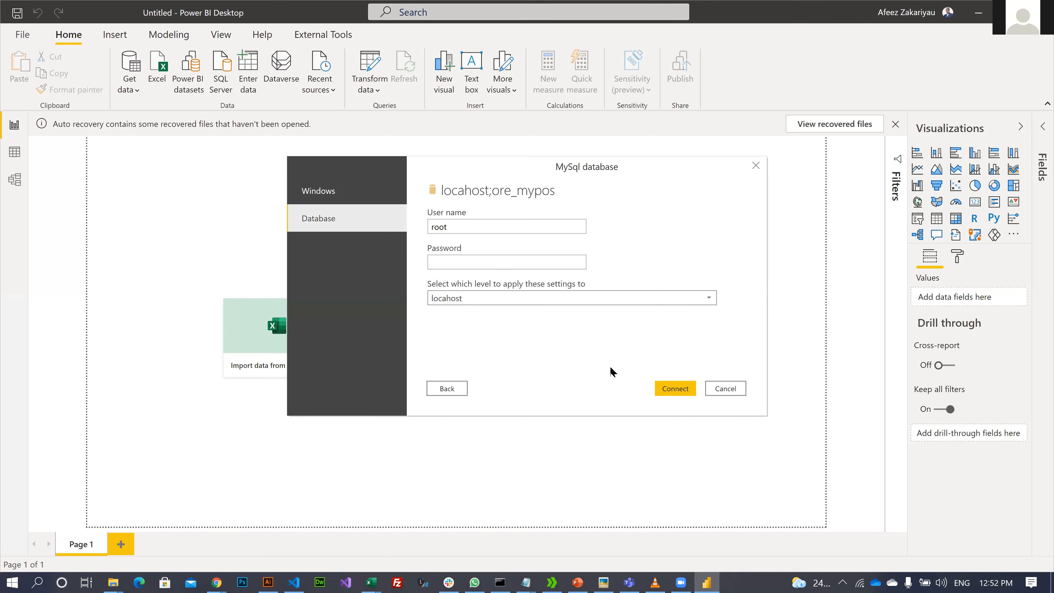
pyautogui.click(675, 389)
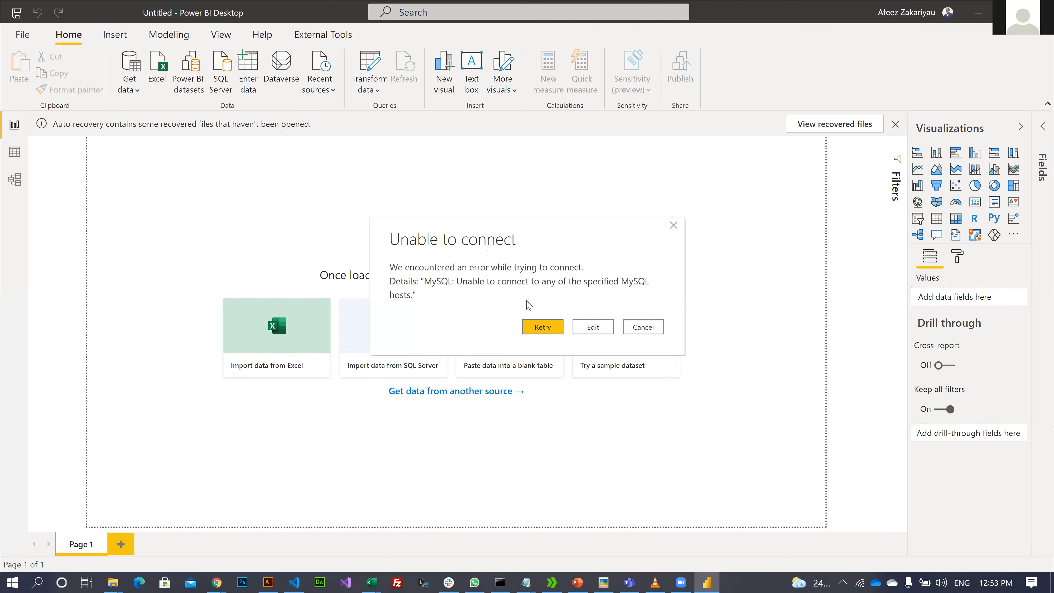
# - Correct the server name from 'locahost' to 'localhost' and reconnect
pyautogui.click(551, 332)
pyautogui.click(604, 328)
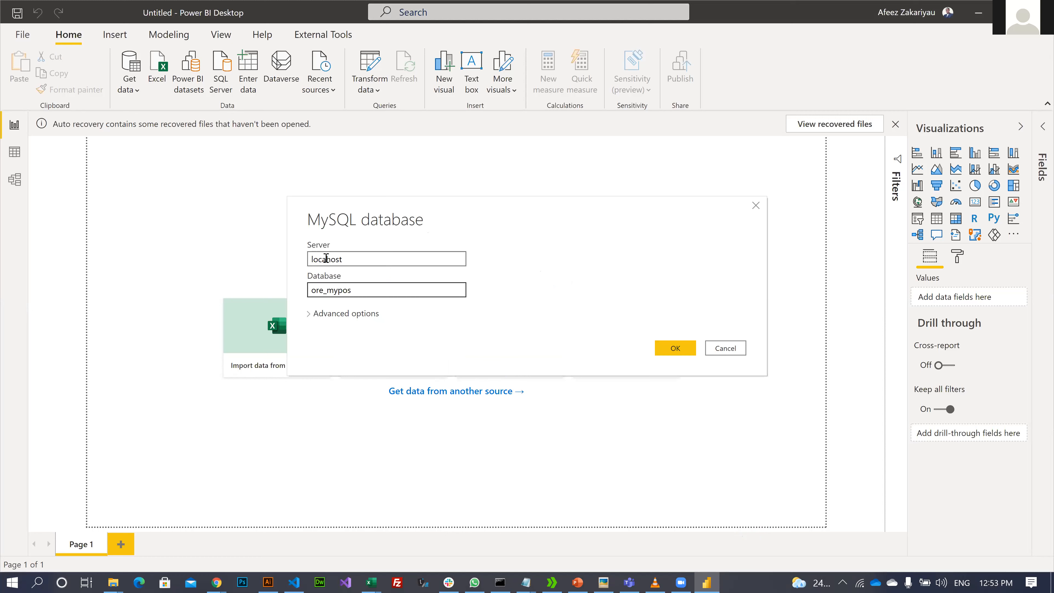
pyautogui.click(326, 258)
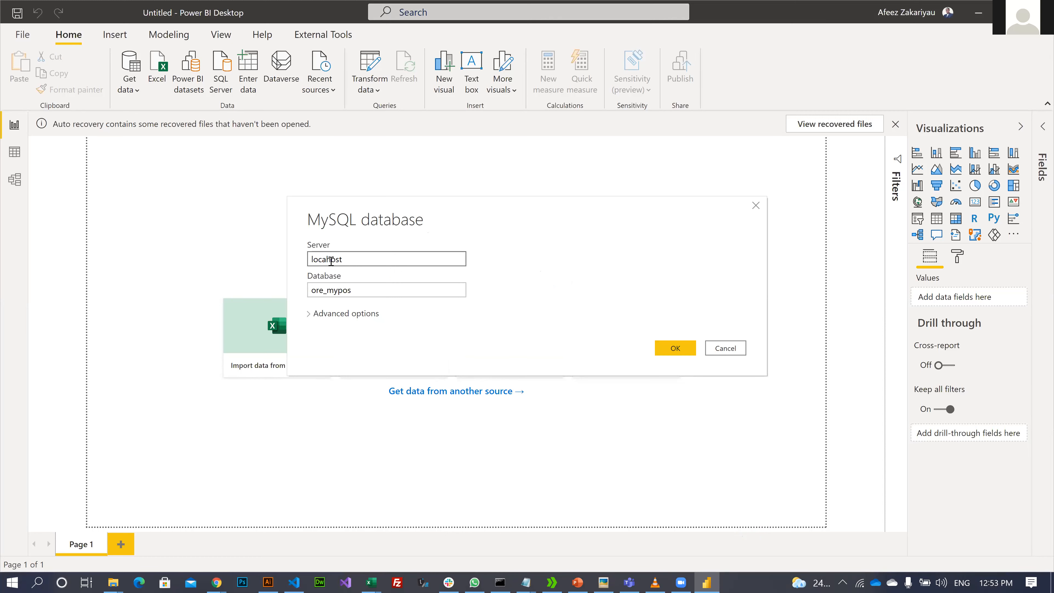
pyautogui.write('l')
pyautogui.click(676, 348)
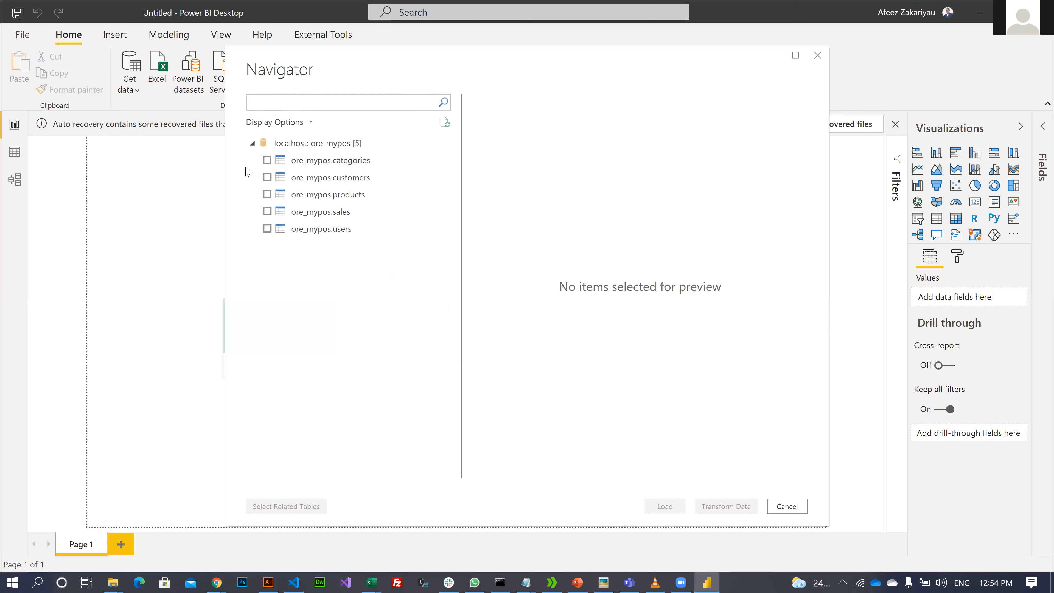
# - Tick categories, customers, products, sales and users, then choose Transform Data
pyautogui.click(267, 161)
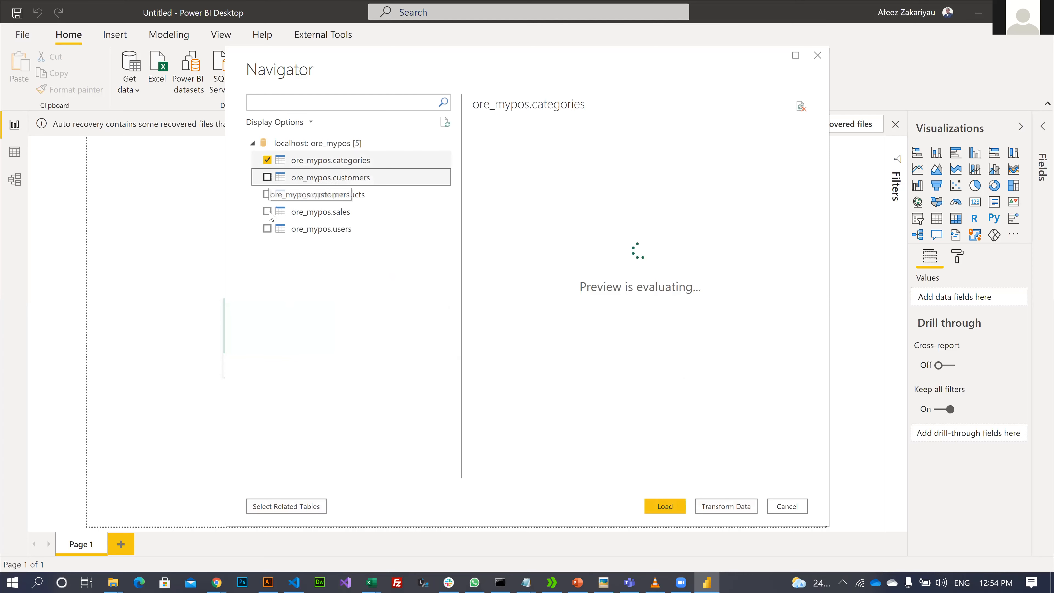
pyautogui.click(268, 177)
pyautogui.click(268, 195)
pyautogui.click(268, 228)
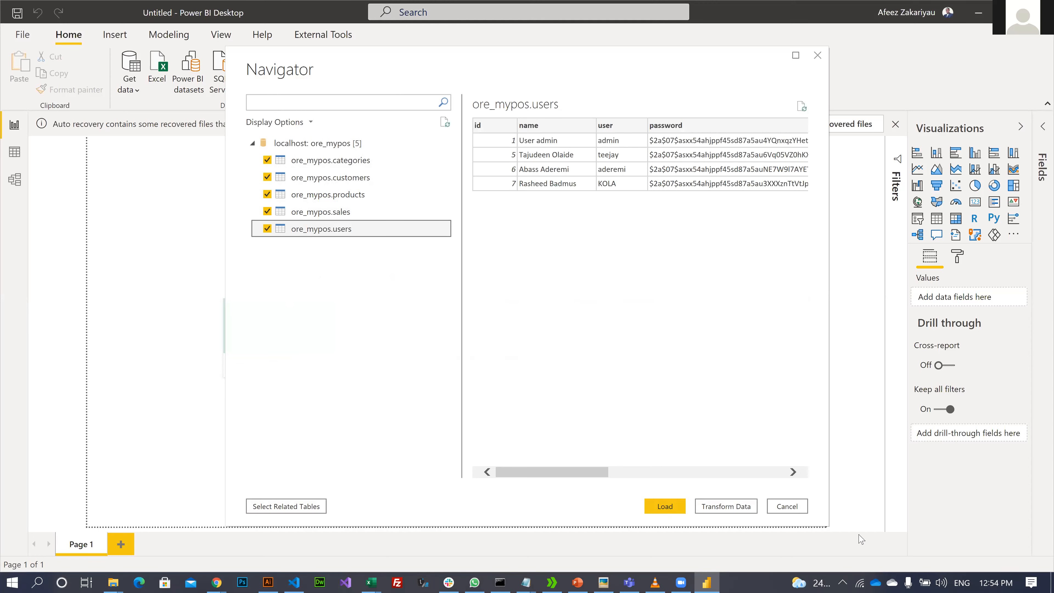
pyautogui.click(720, 507)
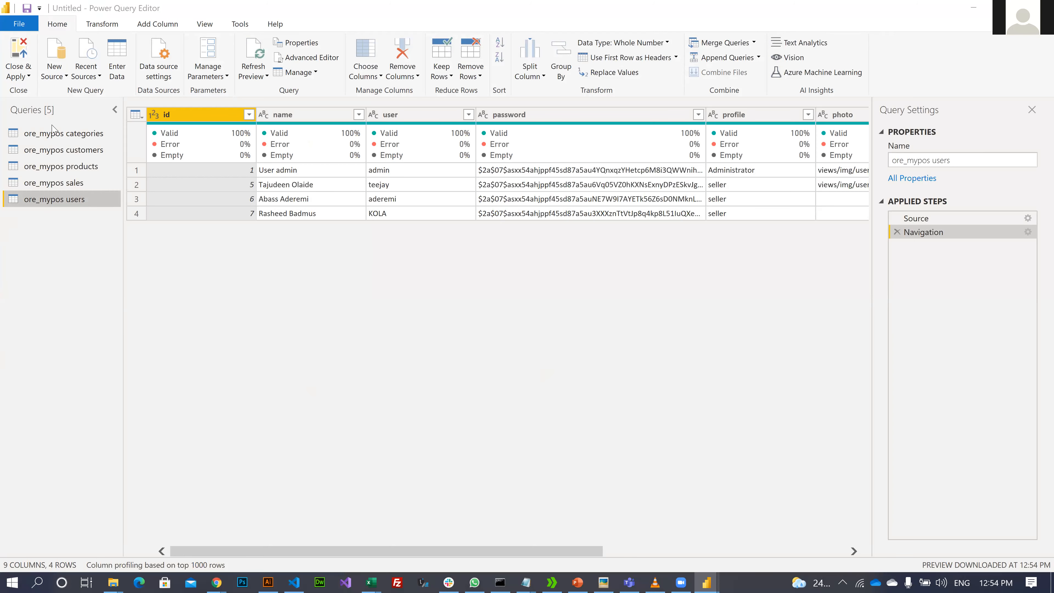
# - Browse the ore_mypos categories, customers and products queries in turn
pyautogui.moveTo(44, 127)
pyautogui.mouseDown()
pyautogui.moveTo(87, 203)
pyautogui.moveTo(82, 179)
pyautogui.moveTo(45, 140)
pyautogui.mouseUp()
pyautogui.click(50, 138)
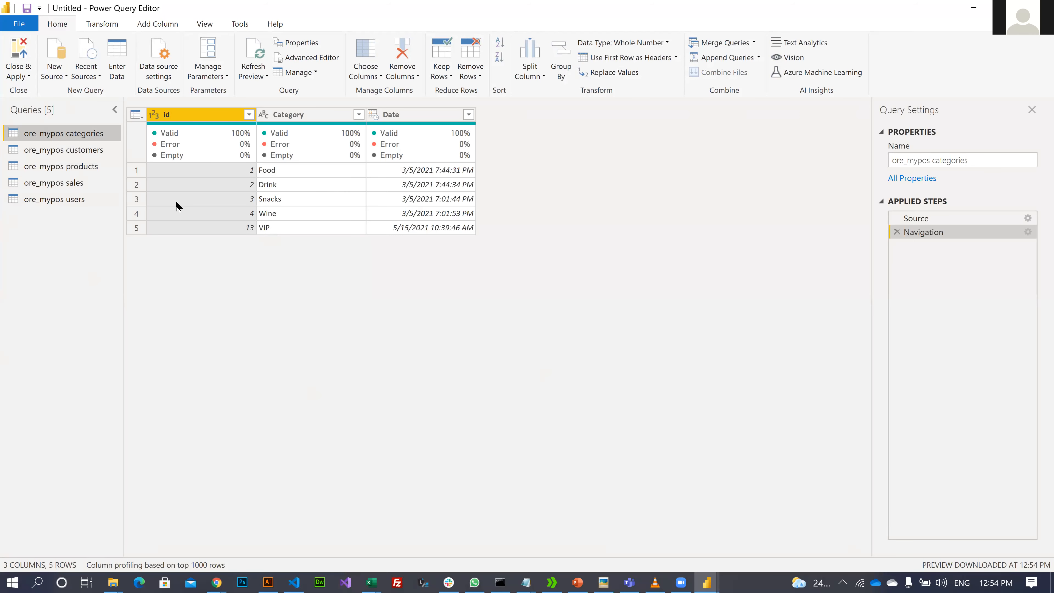
pyautogui.click(53, 151)
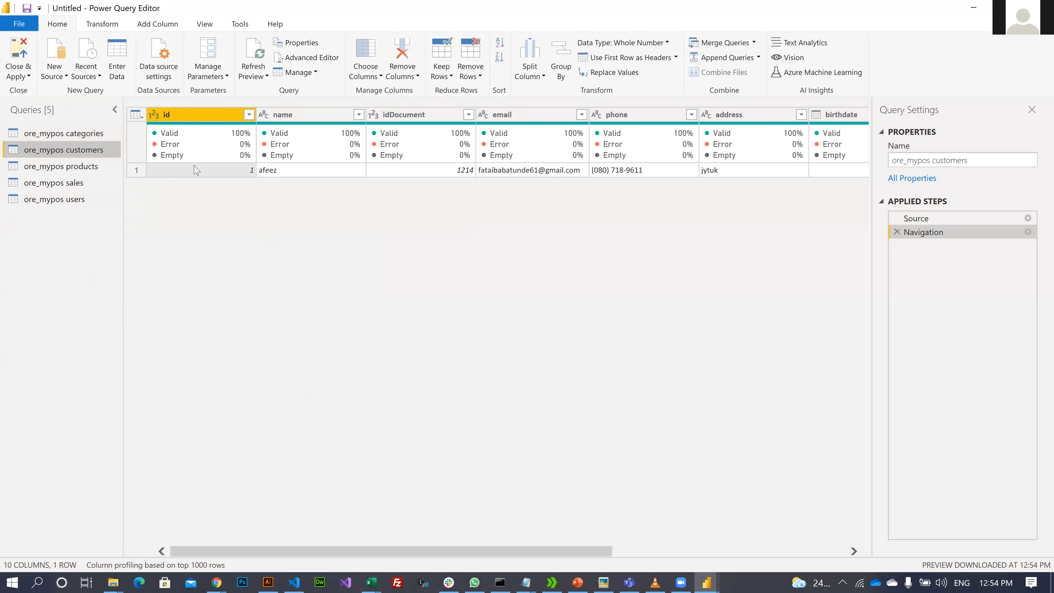
pyautogui.click(73, 172)
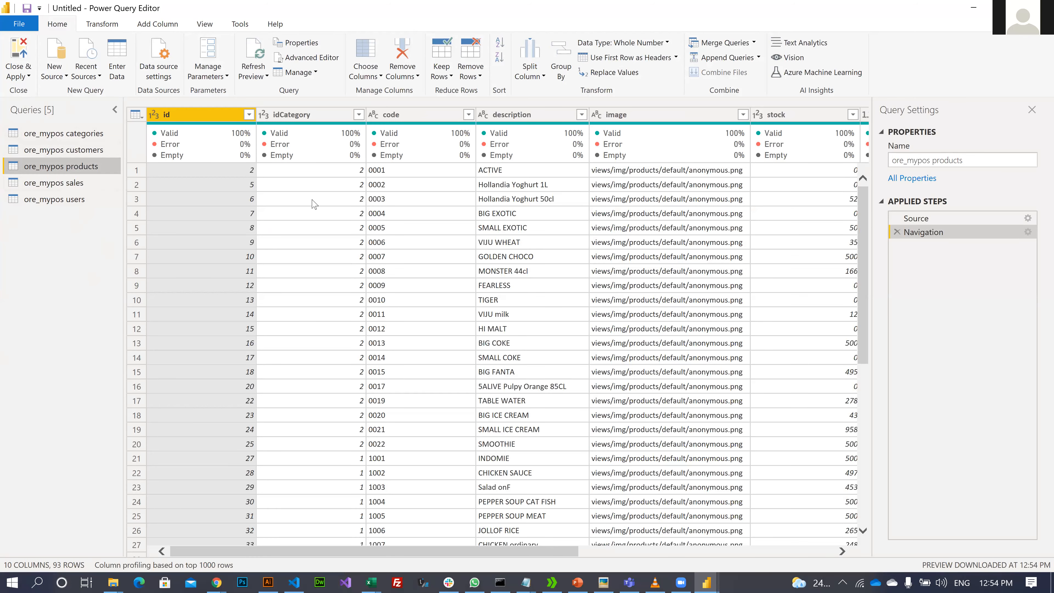
# - Inspect the products columns from idCategory through sellingPrice, then switch to ore_mypos sales
pyautogui.click(330, 118)
pyautogui.click(433, 120)
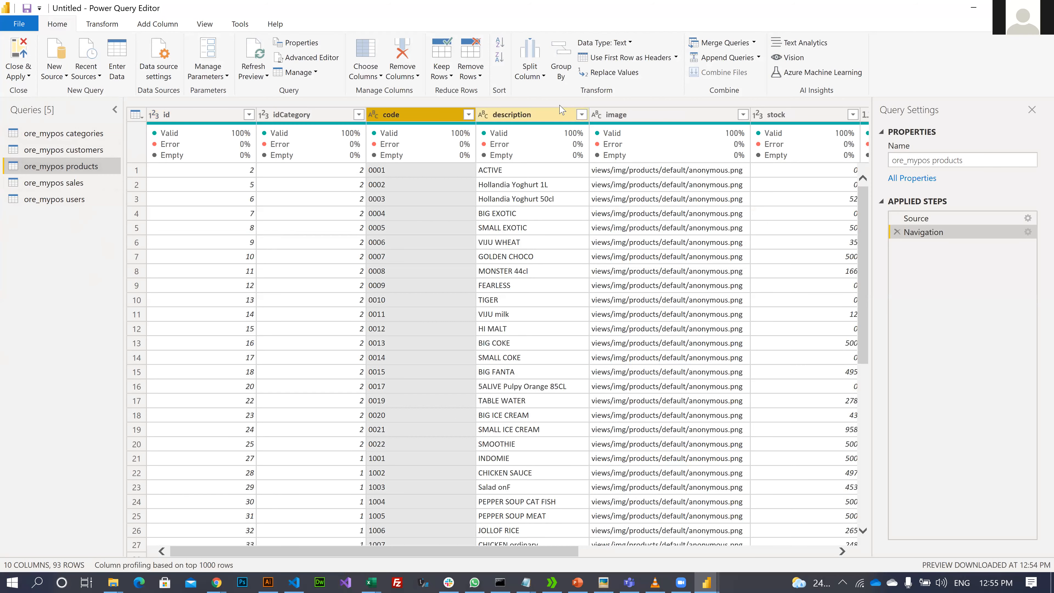
pyautogui.click(537, 119)
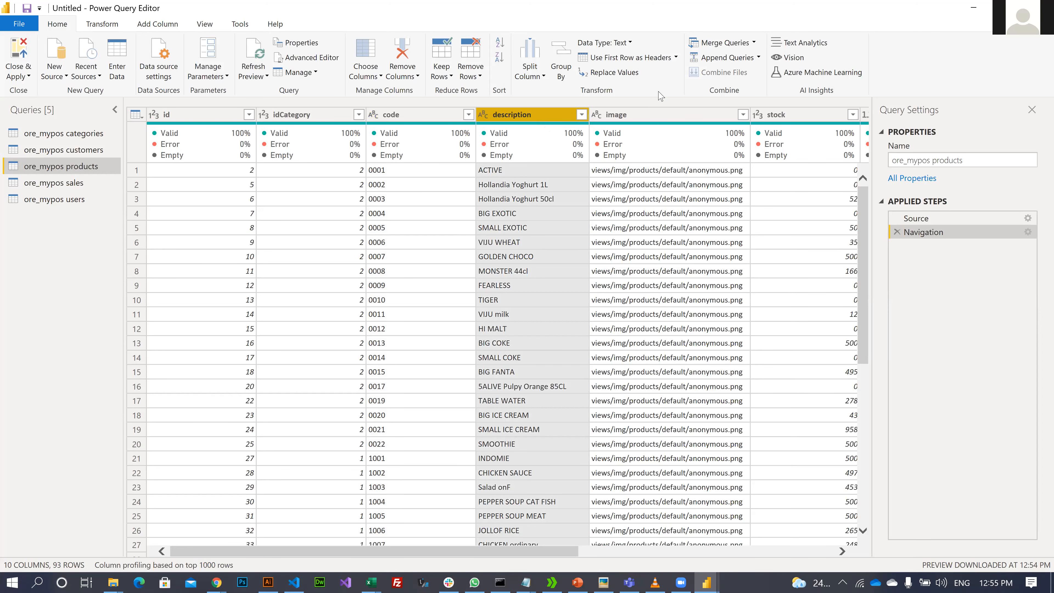
pyautogui.click(667, 113)
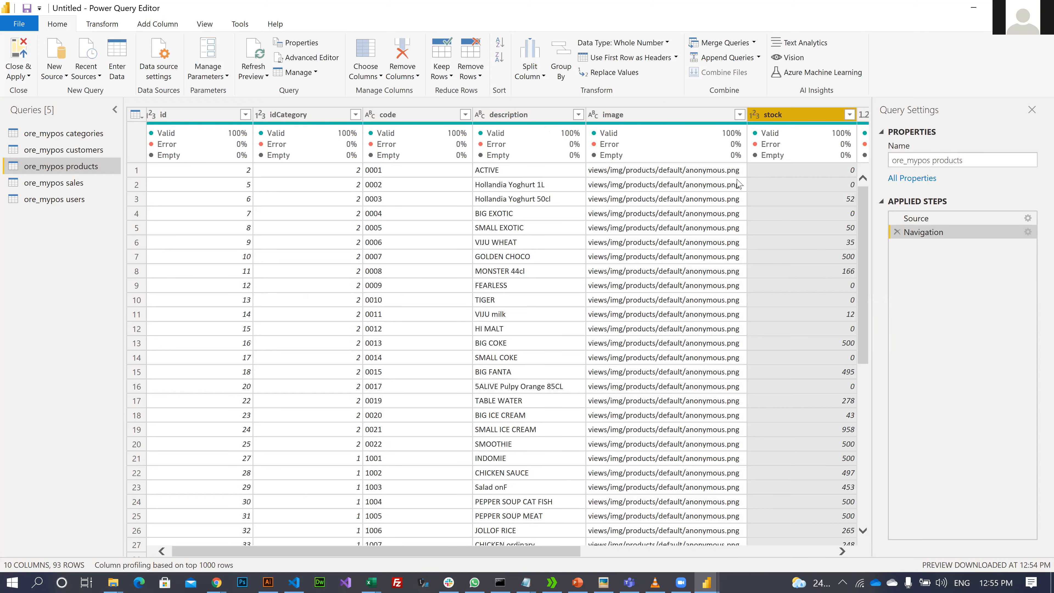
pyautogui.press('Right')
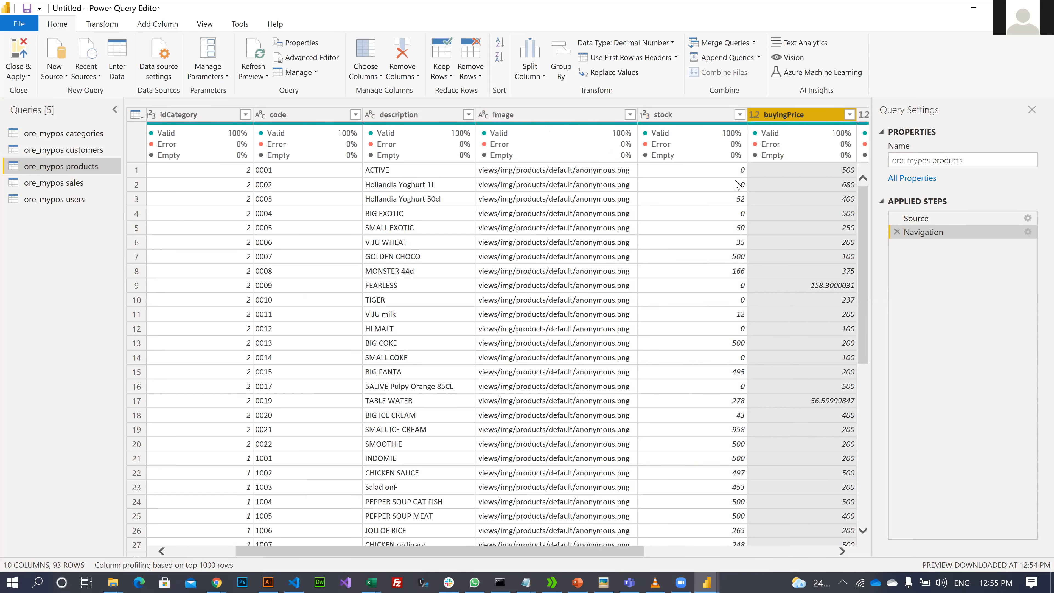
pyautogui.press('Right')
pyautogui.press('Right')
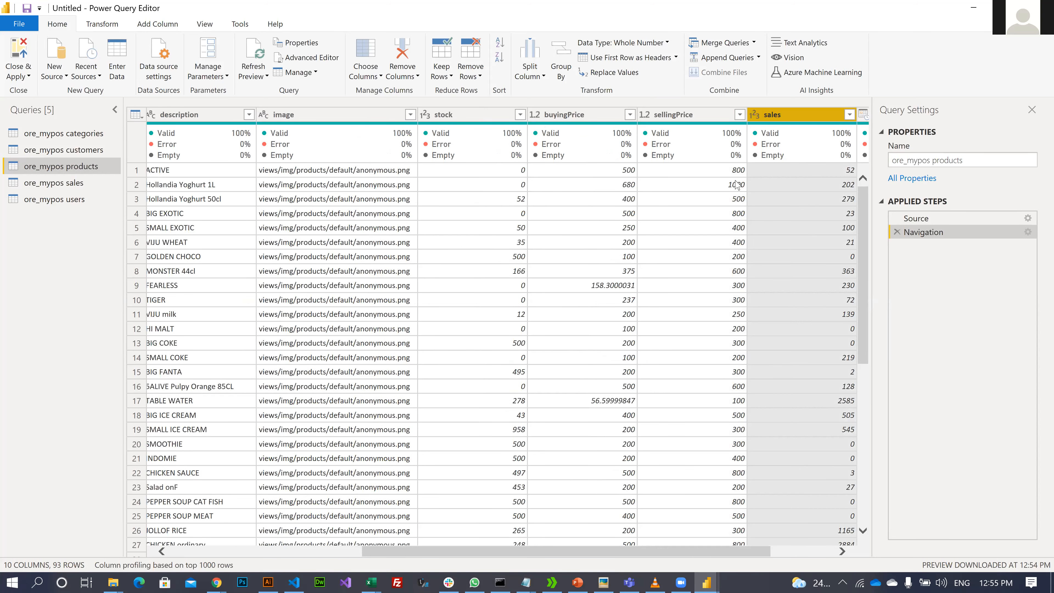
pyautogui.press('Right')
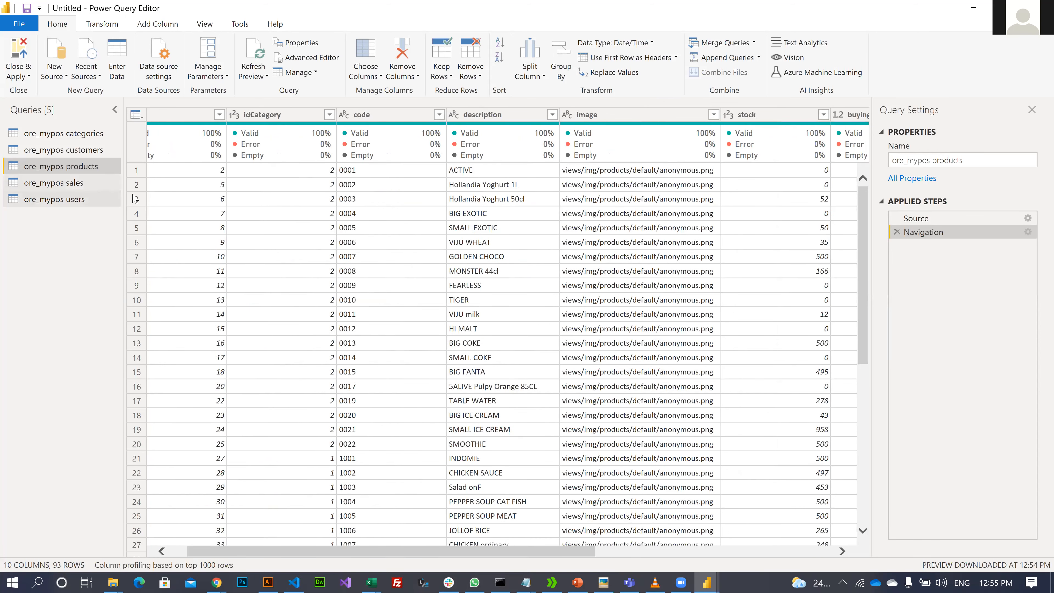
pyautogui.click(83, 183)
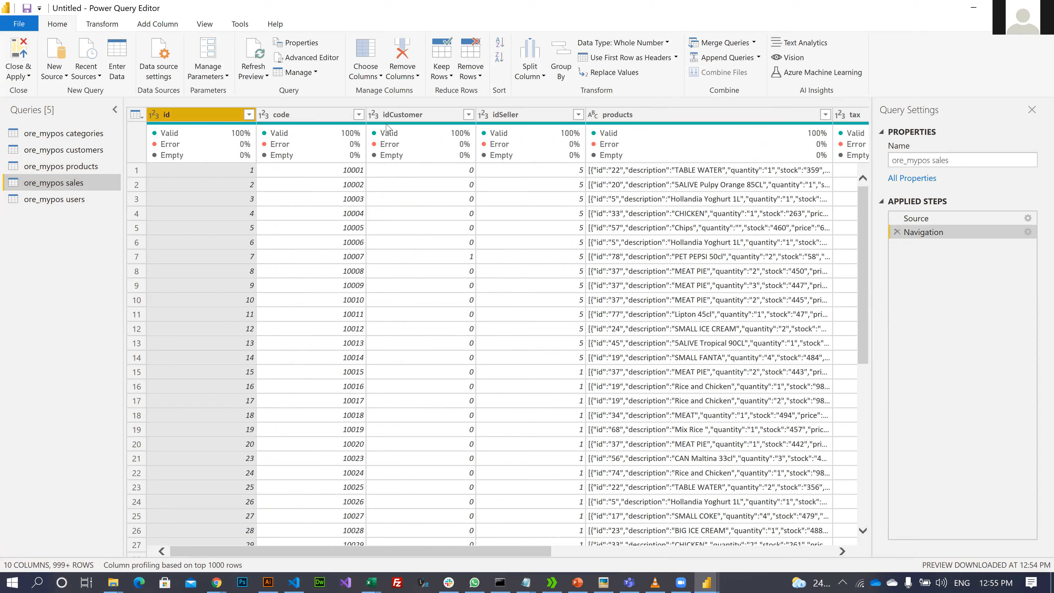
# - Inspect the sales columns idSeller, products, paymentMethod and saledate
pyautogui.click(524, 119)
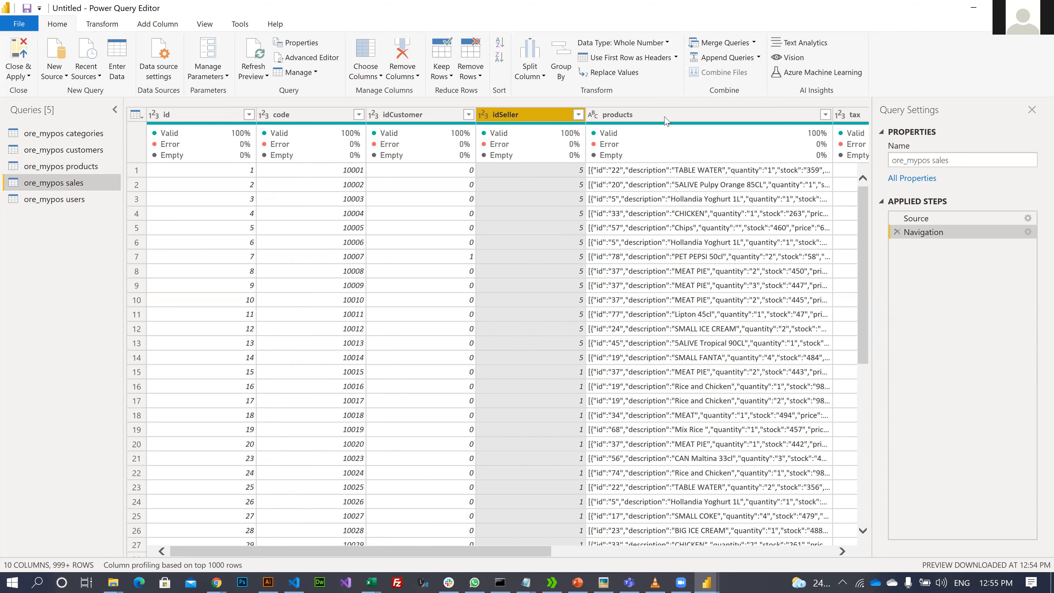
pyautogui.click(655, 140)
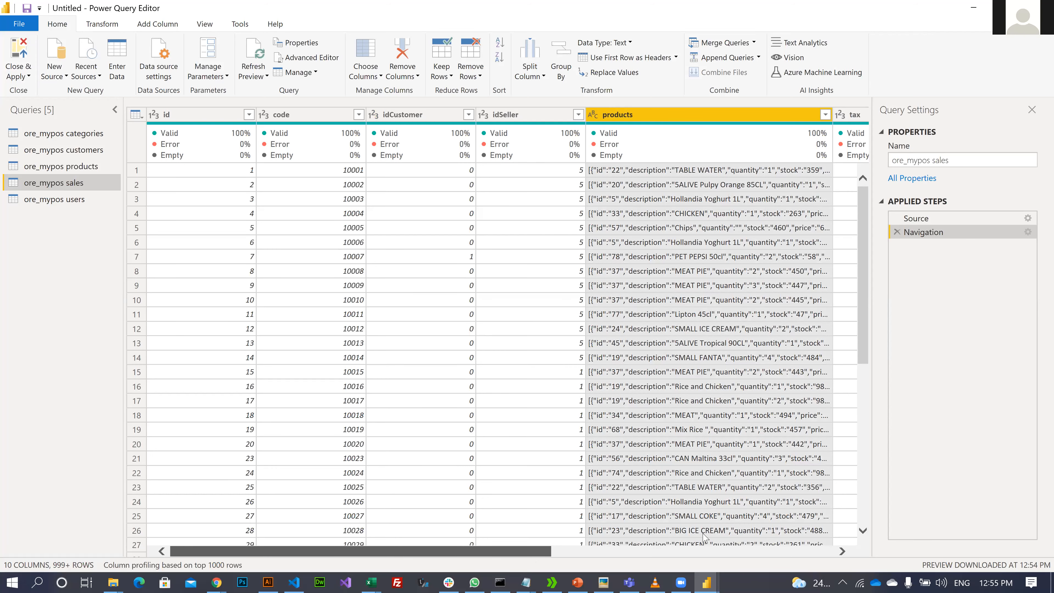
pyautogui.hscroll(3, 586, 174)
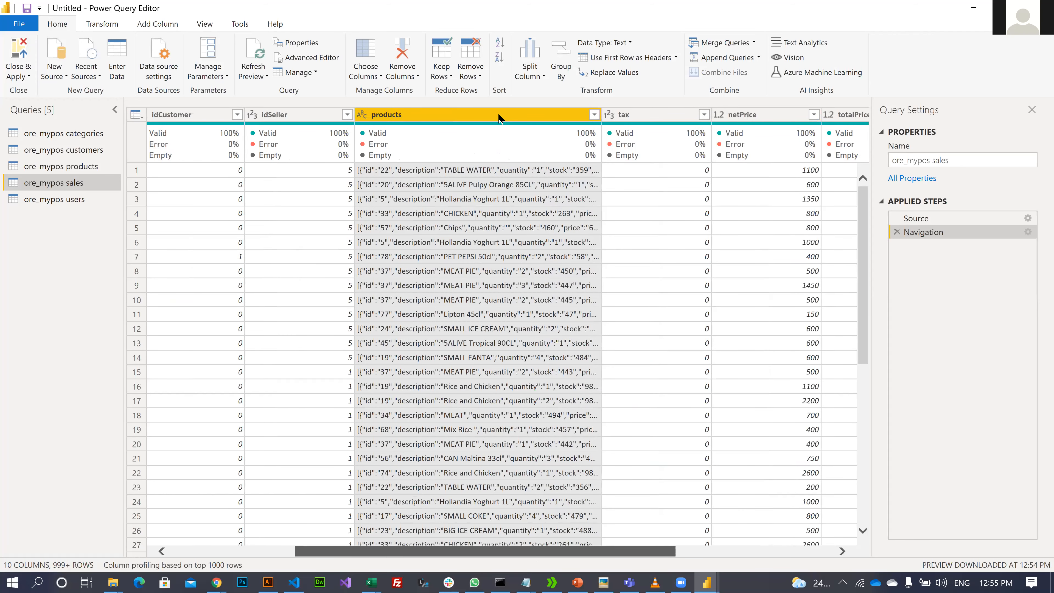
pyautogui.hscroll(3, 523, 118)
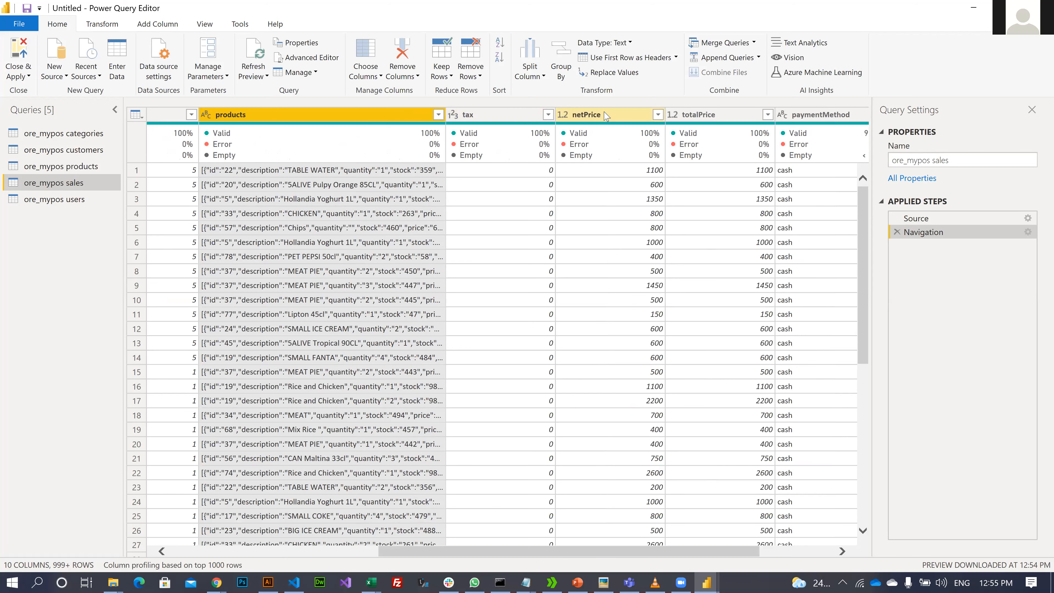
pyautogui.click(708, 115)
pyautogui.click(814, 115)
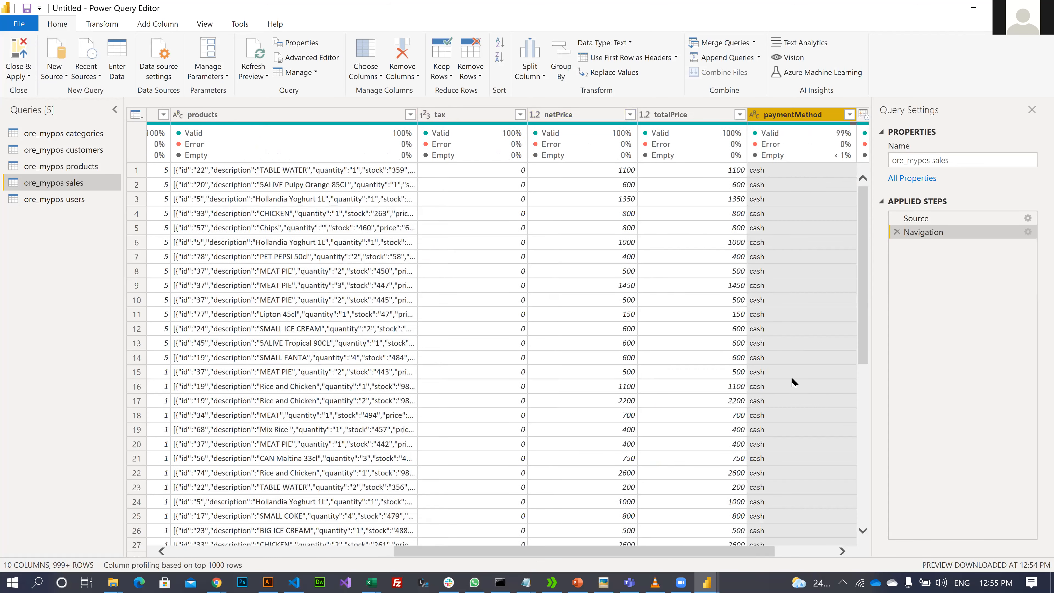
pyautogui.moveTo(676, 549); pyautogui.dragTo(810, 560)
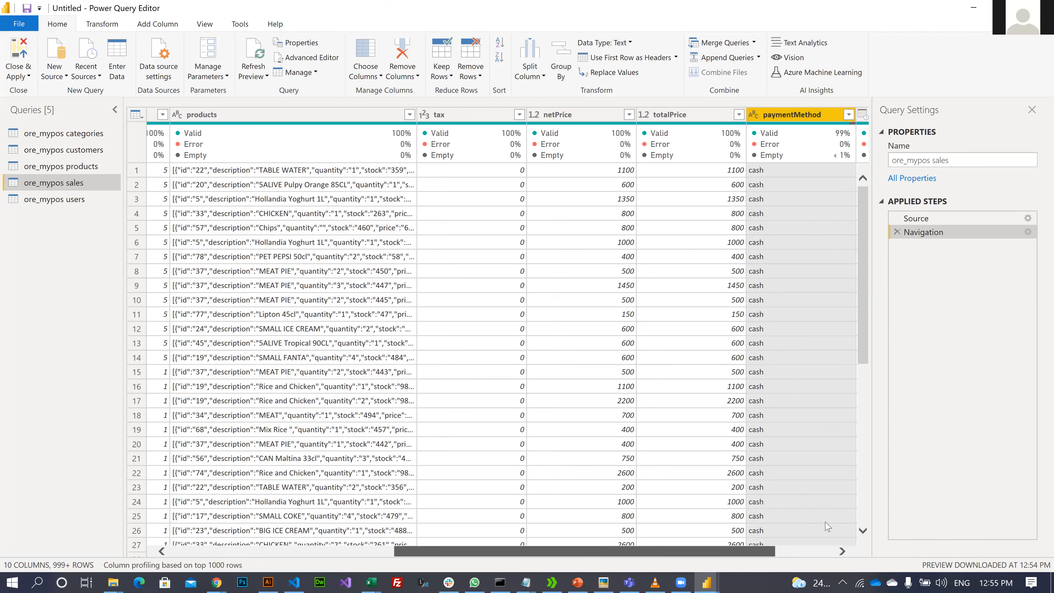
pyautogui.hscroll(2, 768, 139)
pyautogui.click(791, 118)
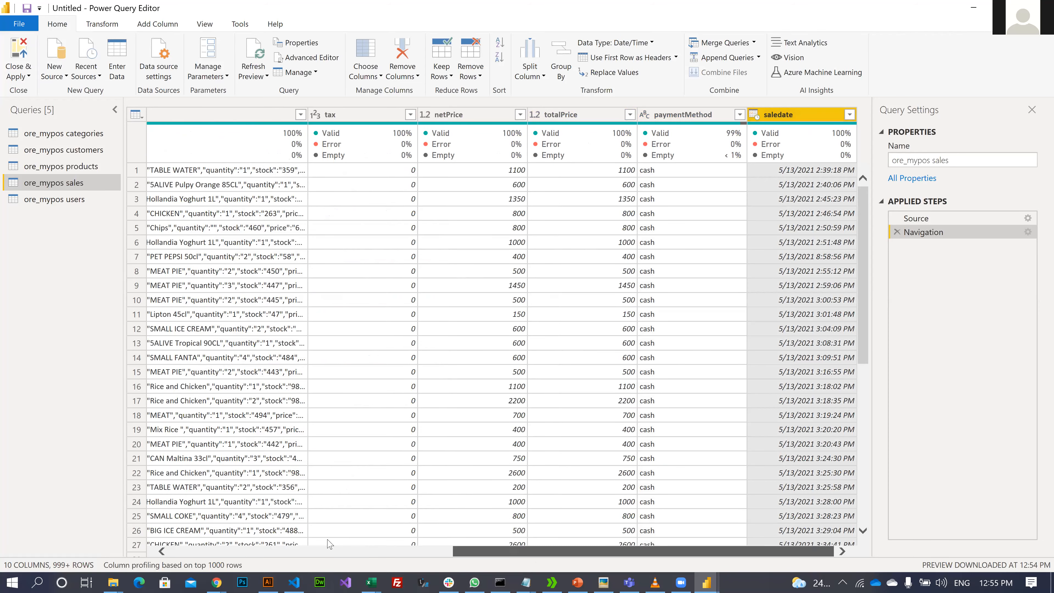
# - Look over the ore_mypos users columns, then switch to ore_mypos categories
pyautogui.click(62, 199)
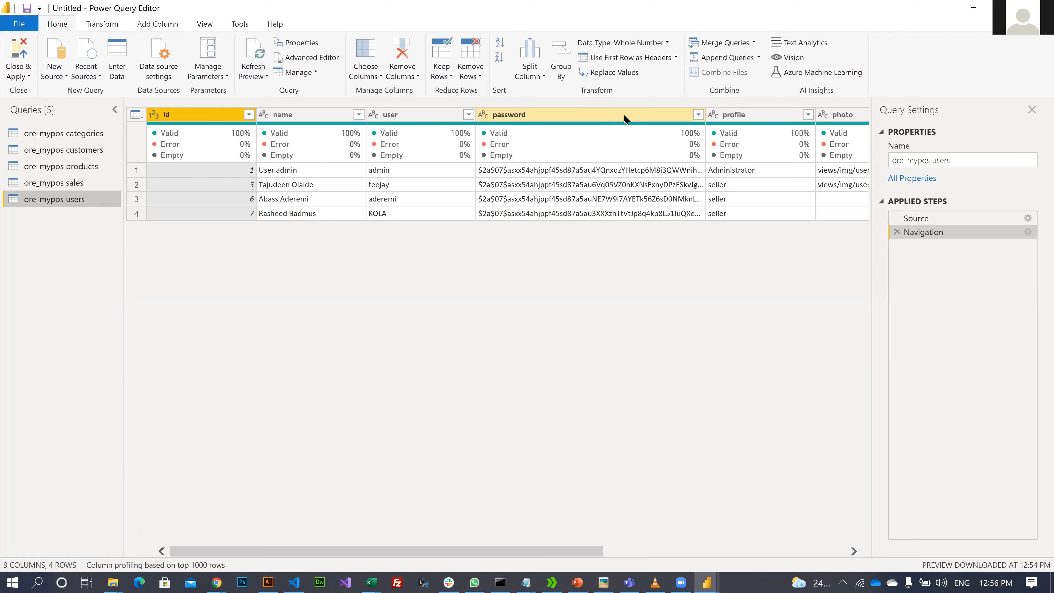
pyautogui.moveTo(762, 145)
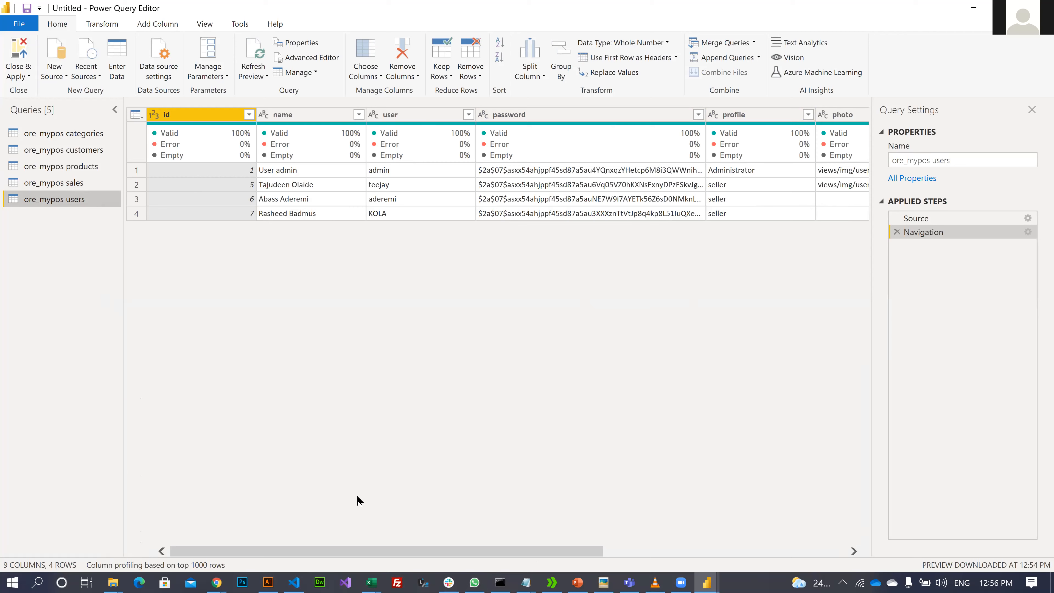
pyautogui.moveTo(498, 550); pyautogui.dragTo(639, 536)
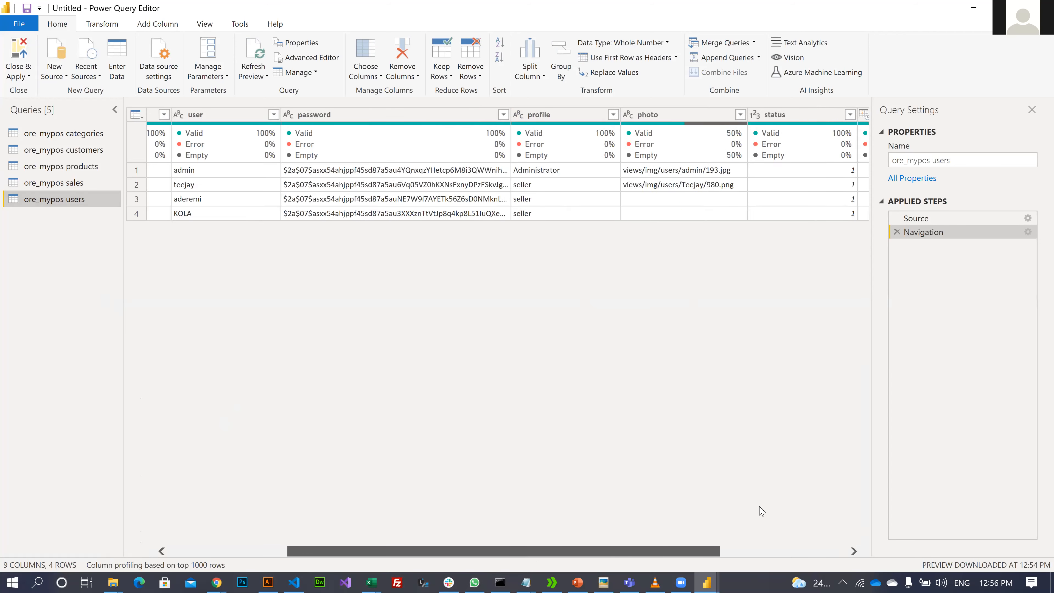
pyautogui.moveTo(786, 505); pyautogui.dragTo(85, 451)
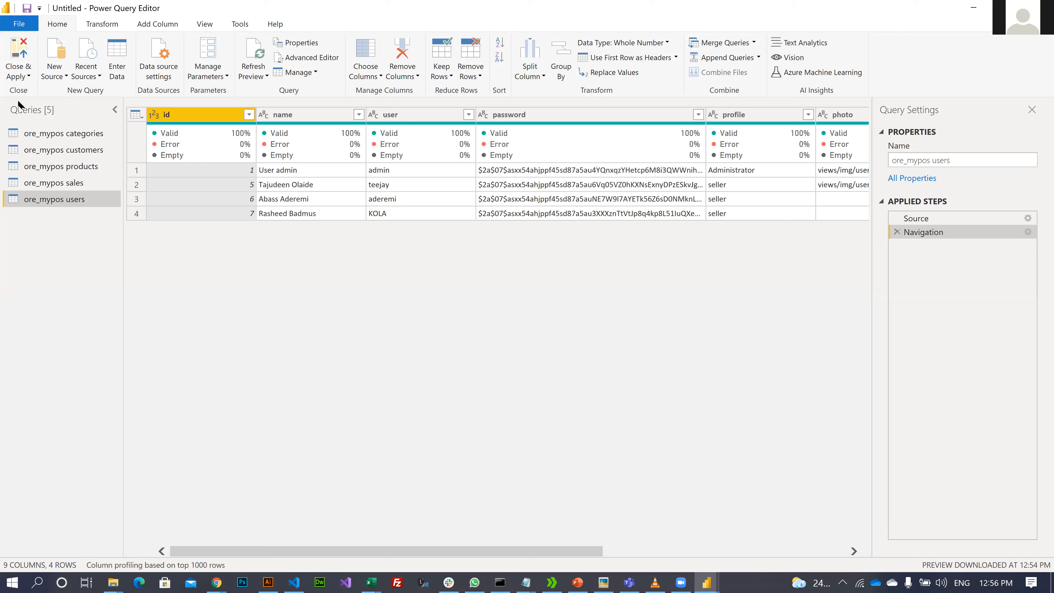
pyautogui.click(77, 138)
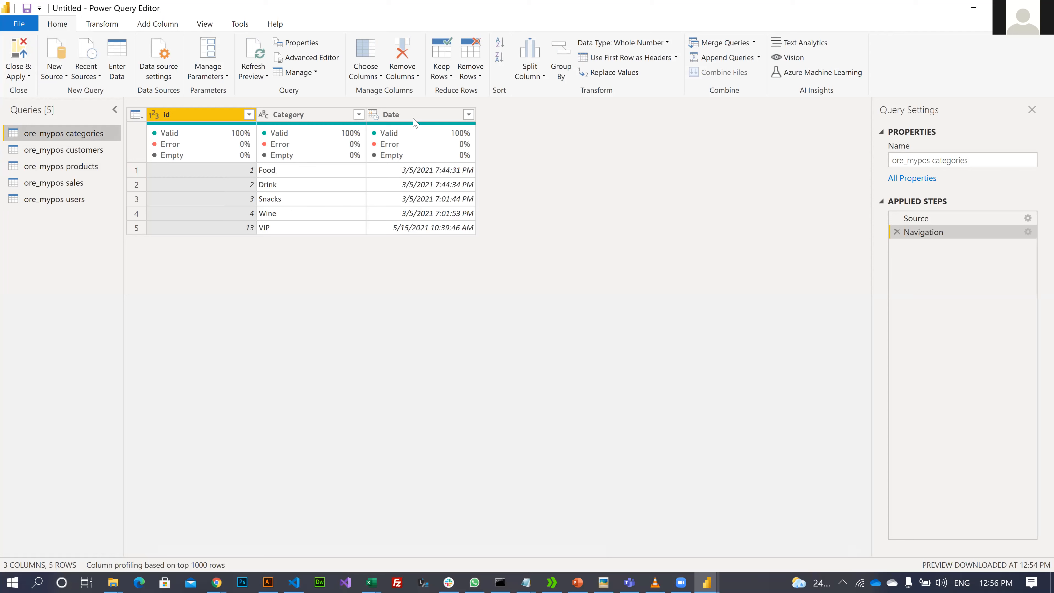
# - Rename the ore_mypos categories query to 'Categories'
pyautogui.click(279, 121)
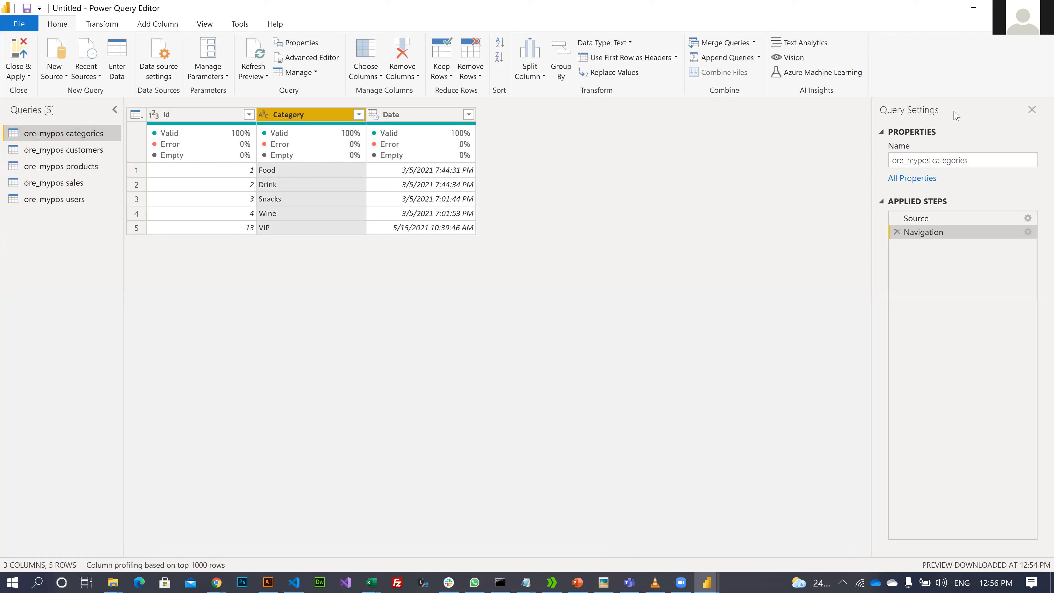
pyautogui.click(989, 163)
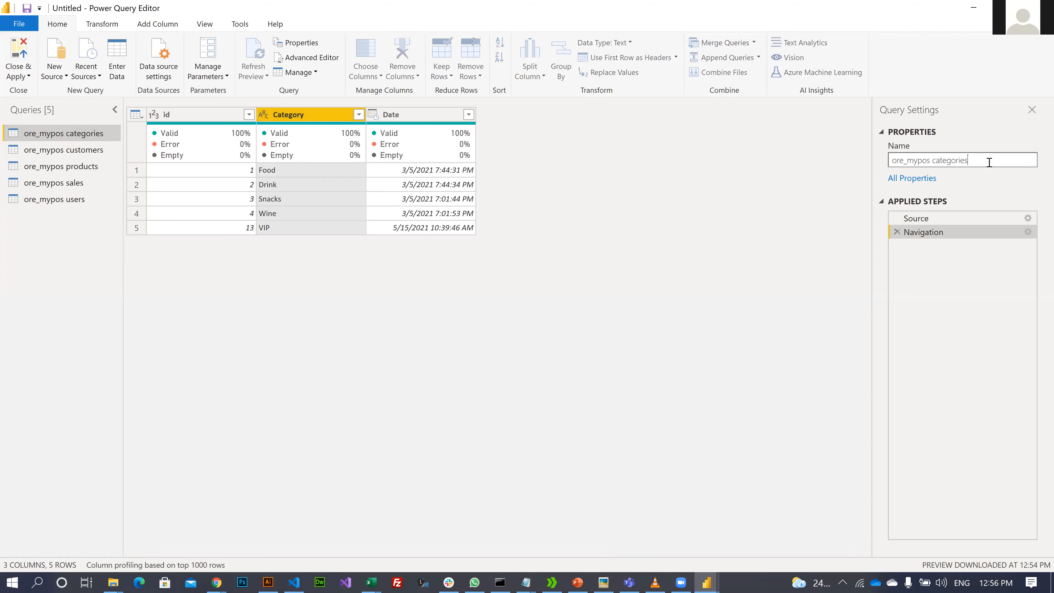
pyautogui.moveTo(931, 167)
pyautogui.mouseDown()
pyautogui.moveTo(875, 197)
pyautogui.moveTo(929, 165)
pyautogui.mouseUp()
pyautogui.moveTo(932, 161)
pyautogui.mouseDown()
pyautogui.moveTo(963, 162)
pyautogui.moveTo(939, 164)
pyautogui.mouseUp()
pyautogui.press('BackSpace')
pyautogui.press('BackSpace')
pyautogui.press('BackSpace')
pyautogui.press('BackSpace')
pyautogui.press('BackSpace')
pyautogui.press('BackSpace')
pyautogui.press('BackSpace')
pyautogui.press('BackSpace')
pyautogui.press('BackSpace')
pyautogui.press('BackSpace')
pyautogui.press('BackSpace')
pyautogui.write('C')
pyautogui.press('Return')
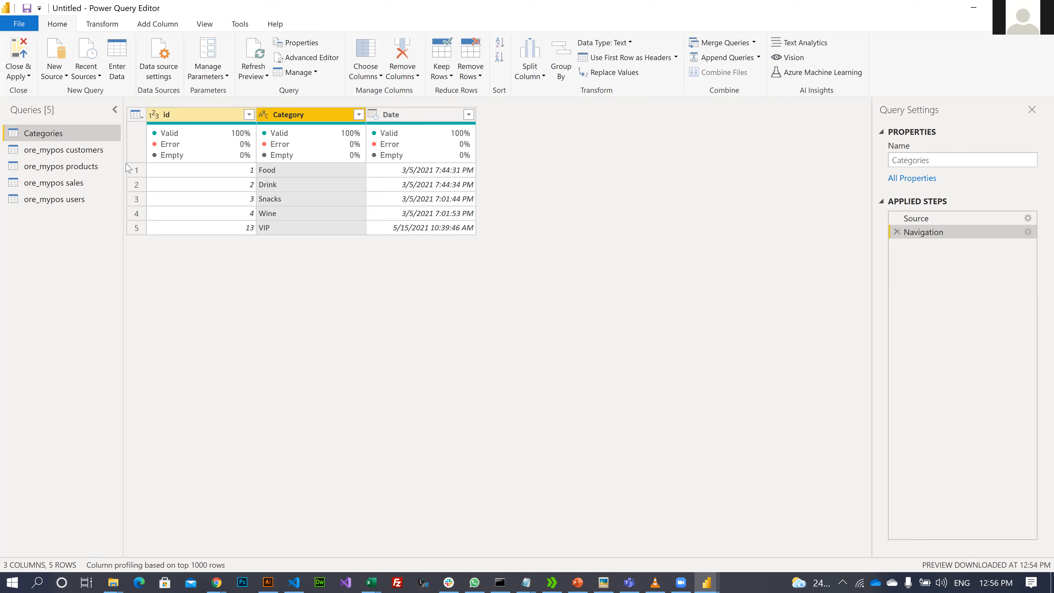
# - Rename the ore_mypos customers query to 'Customers'
pyautogui.moveTo(89, 150); pyautogui.dragTo(66, 150)
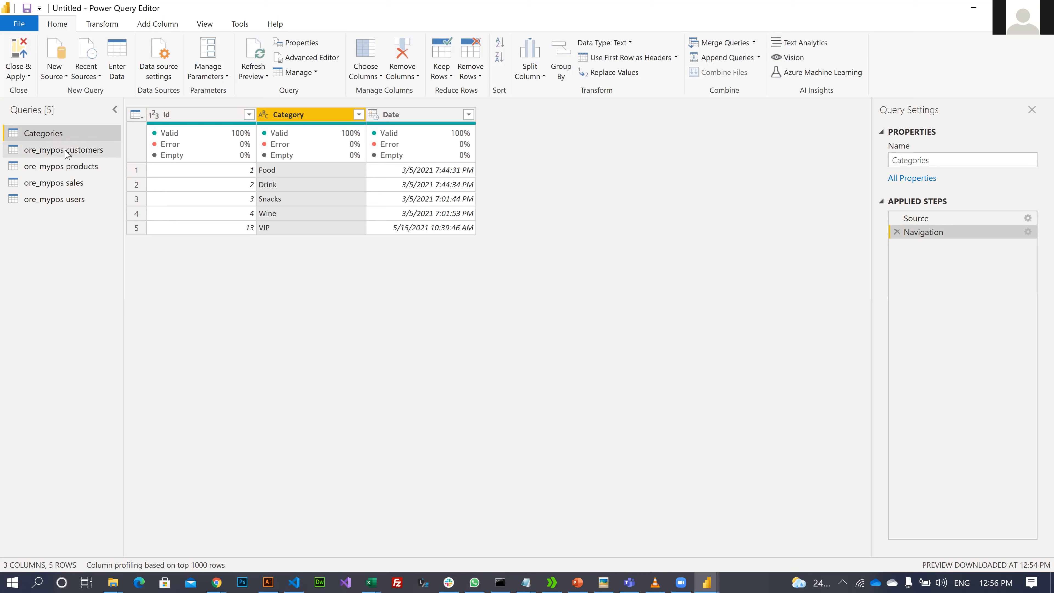
pyautogui.click(67, 150)
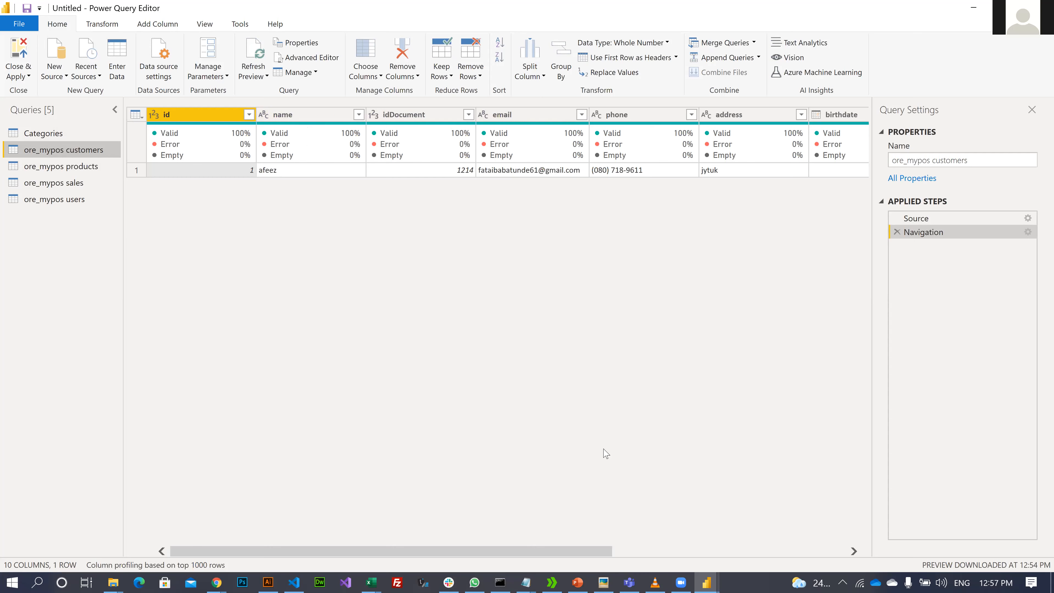
pyautogui.moveTo(527, 551); pyautogui.dragTo(17, 538)
pyautogui.click(938, 160)
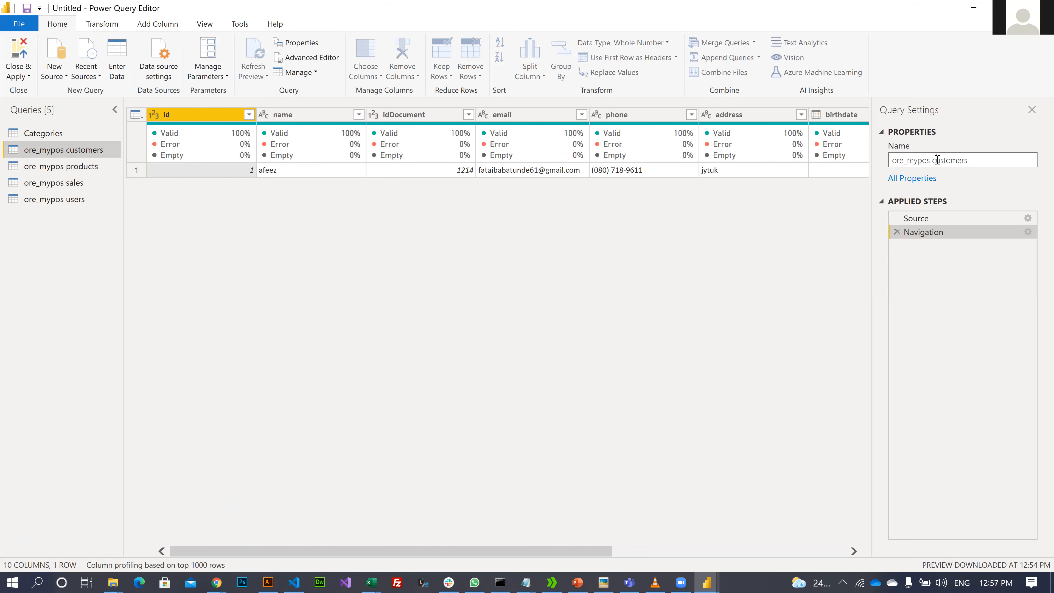
pyautogui.press('BackSpace')
pyautogui.press('BackSpace')
pyautogui.press('BackSpace')
pyautogui.press('BackSpace')
pyautogui.press('BackSpace')
pyautogui.press('BackSpace')
pyautogui.press('BackSpace')
pyautogui.press('BackSpace')
pyautogui.press('BackSpace')
pyautogui.press('BackSpace')
pyautogui.write('C')
pyautogui.press('Return')
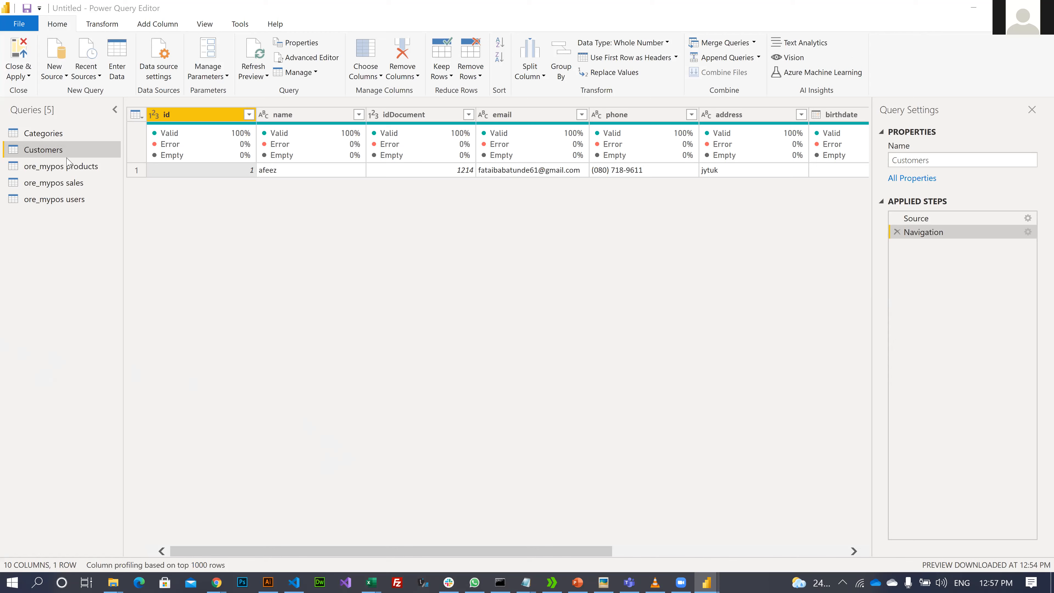
# - Rename the ore_mypos products query to 'Products' and check its 93 rows
pyautogui.click(60, 166)
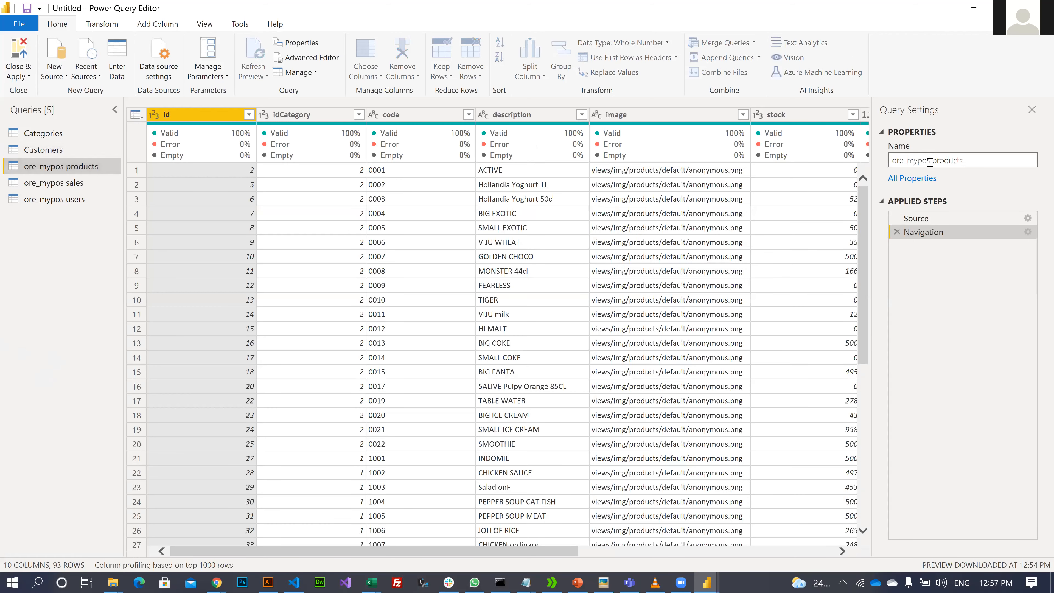
pyautogui.click(930, 162)
pyautogui.press('BackSpace')
pyautogui.press('BackSpace')
pyautogui.press('BackSpace')
pyautogui.press('BackSpace')
pyautogui.press('BackSpace')
pyautogui.press('BackSpace')
pyautogui.press('BackSpace')
pyautogui.press('BackSpace')
pyautogui.press('BackSpace')
pyautogui.press('BackSpace')
pyautogui.press('Delete')
pyautogui.write('P')
pyautogui.press('Return')
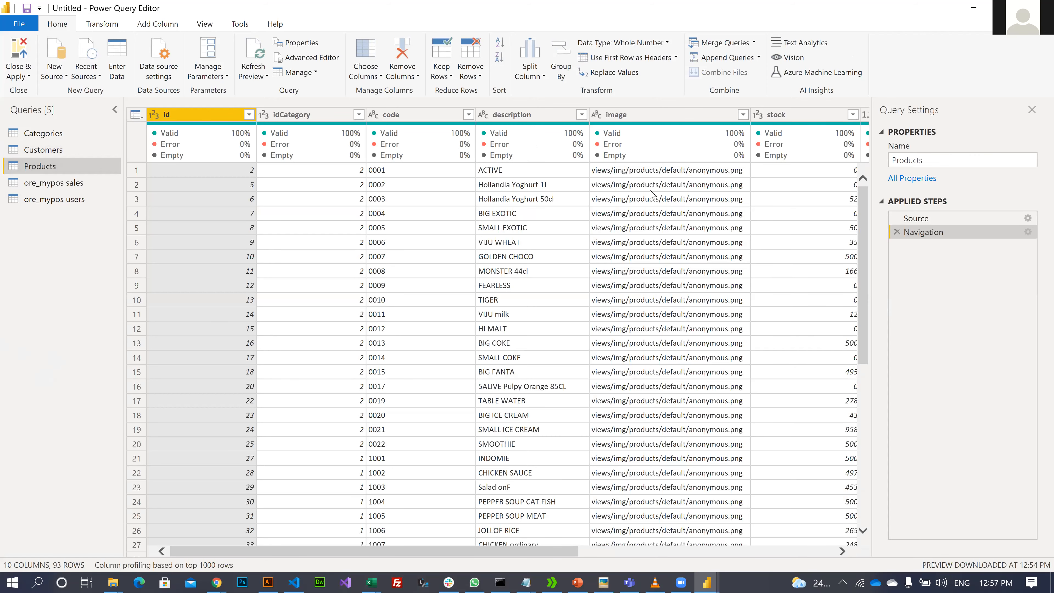
pyautogui.scroll(-4, 672, 210)
pyautogui.scroll(4, 682, 214)
pyautogui.click(616, 112)
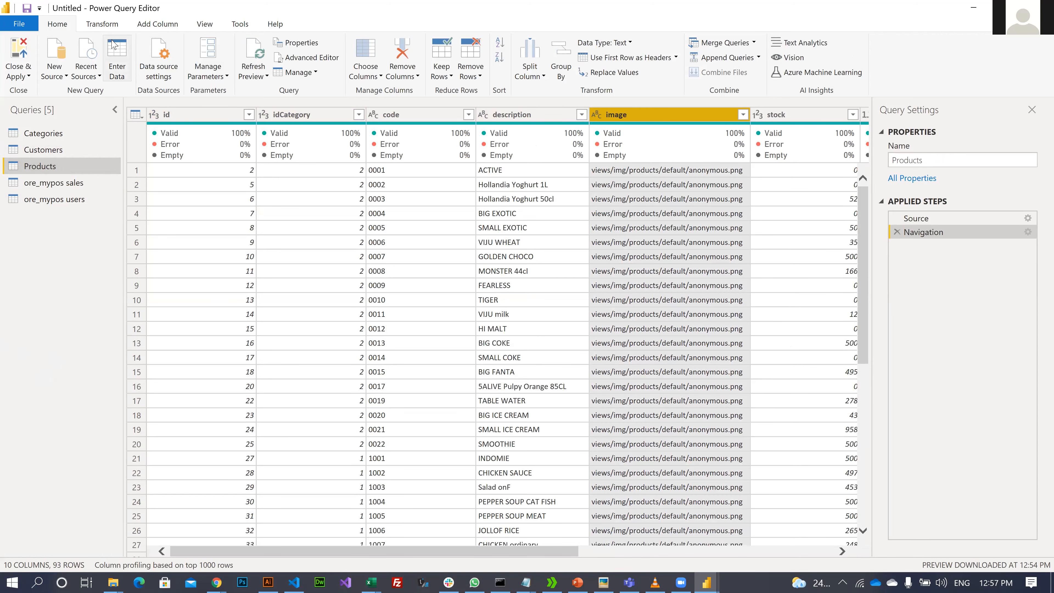
pyautogui.click(417, 75)
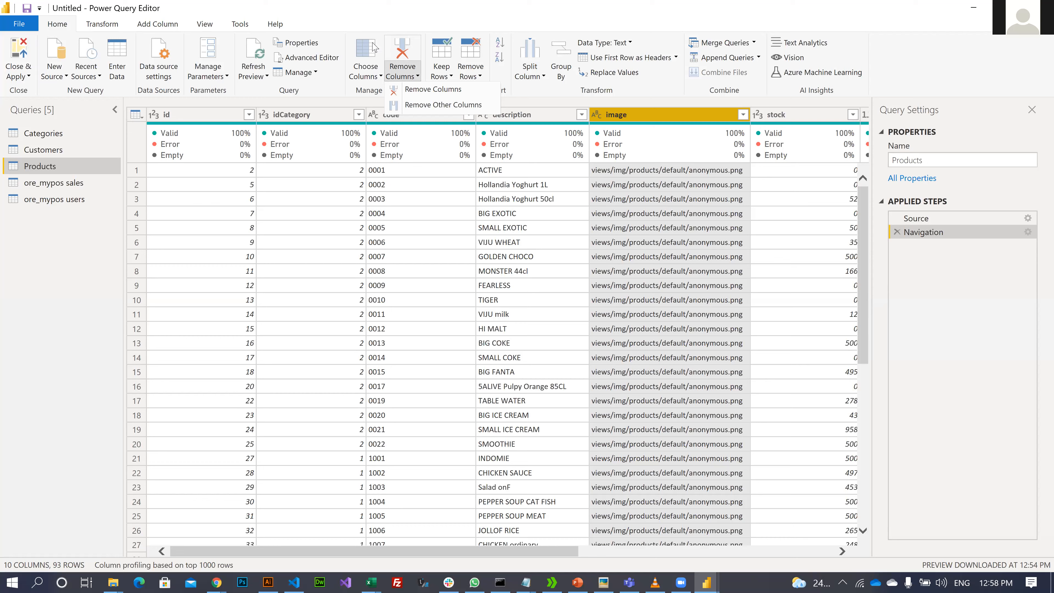
pyautogui.click(652, 113)
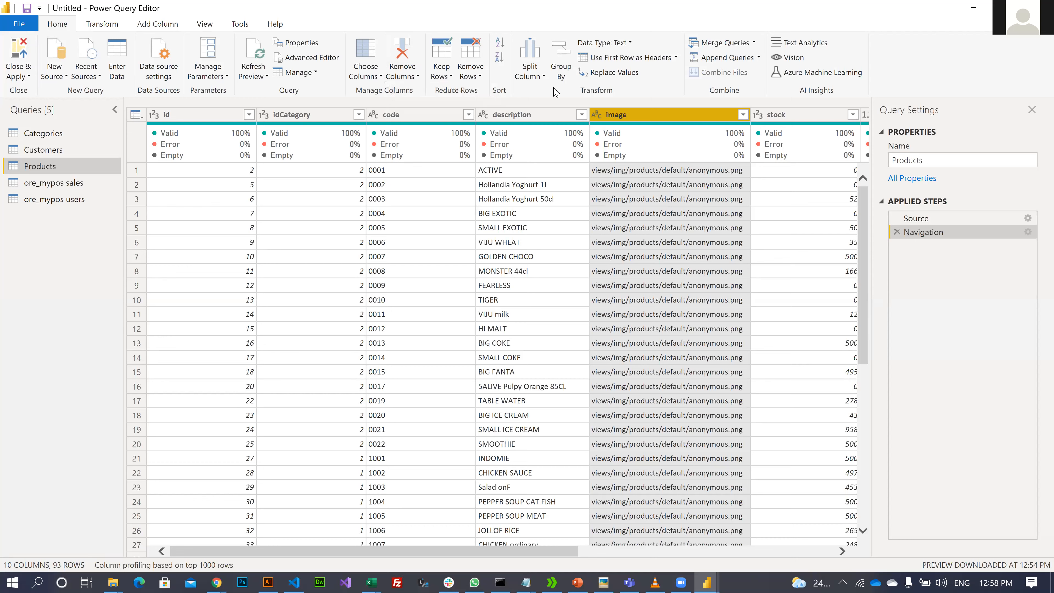
pyautogui.click(402, 52)
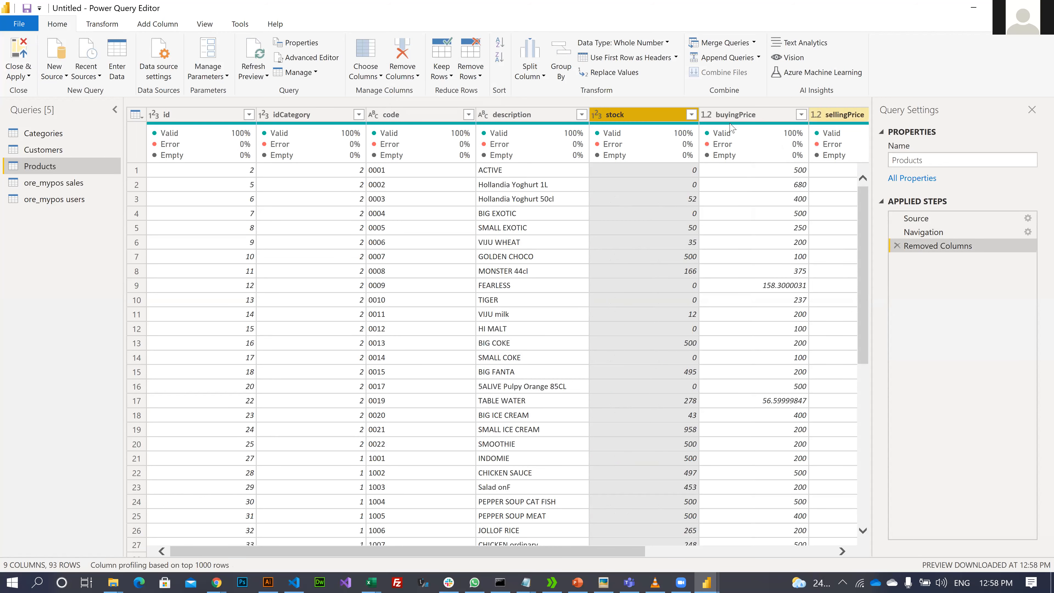
pyautogui.click(739, 118)
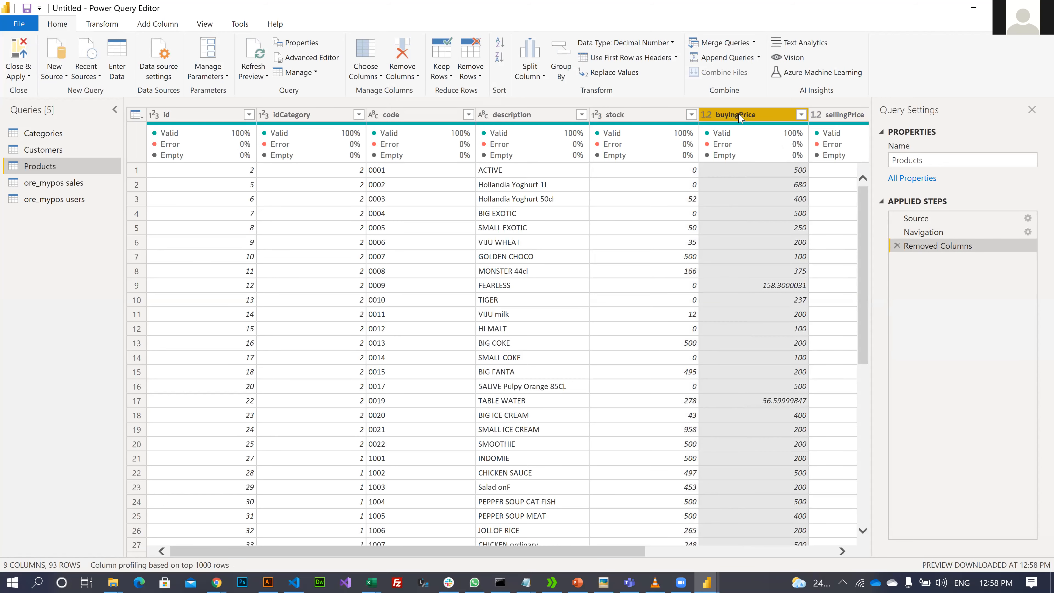
pyautogui.press('Right')
pyautogui.press('Right')
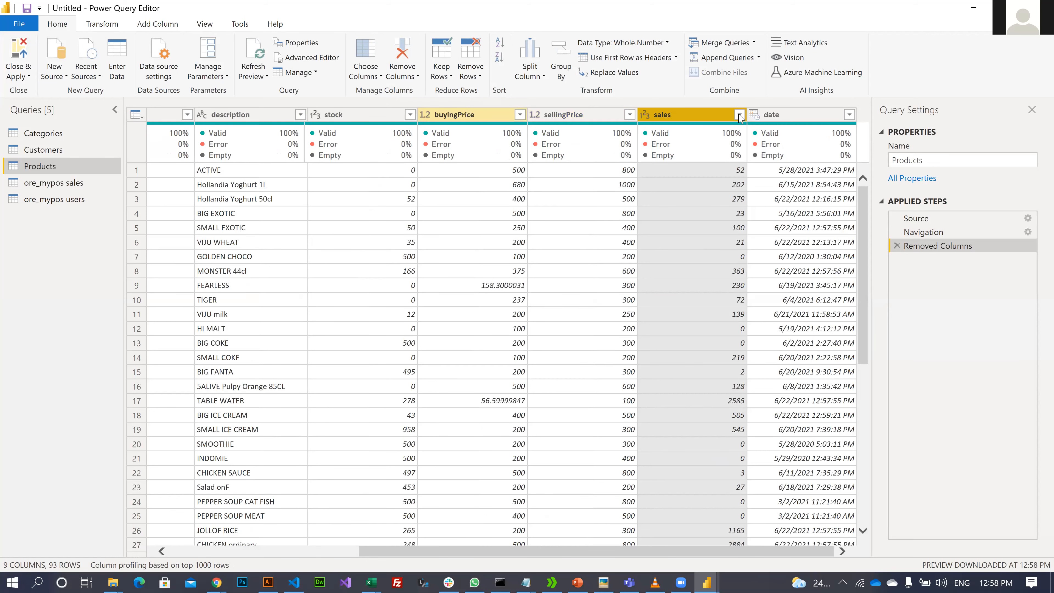
pyautogui.press('Right')
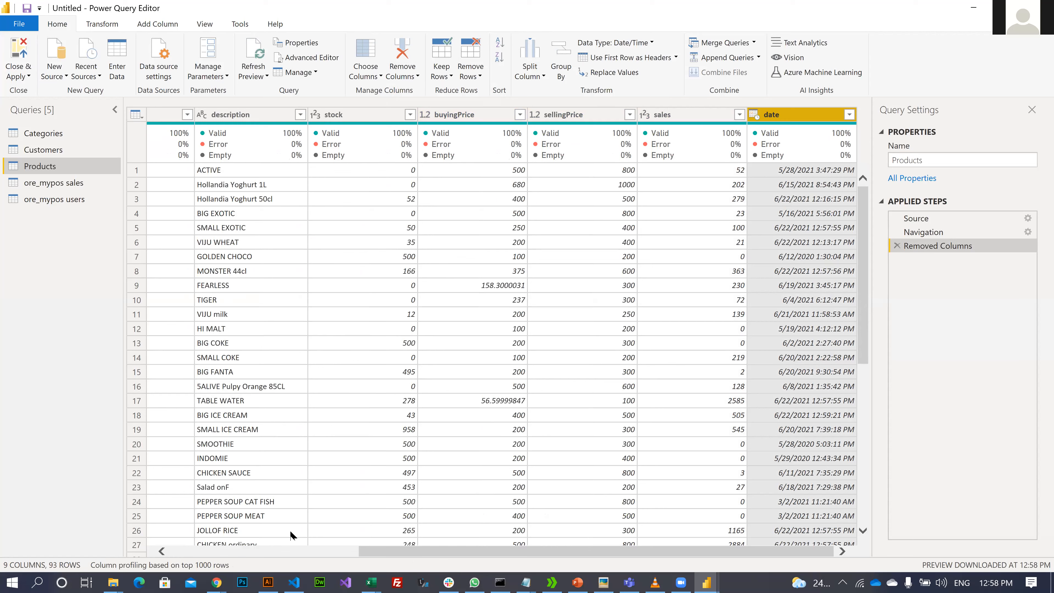
pyautogui.hscroll(-6, 387, 178)
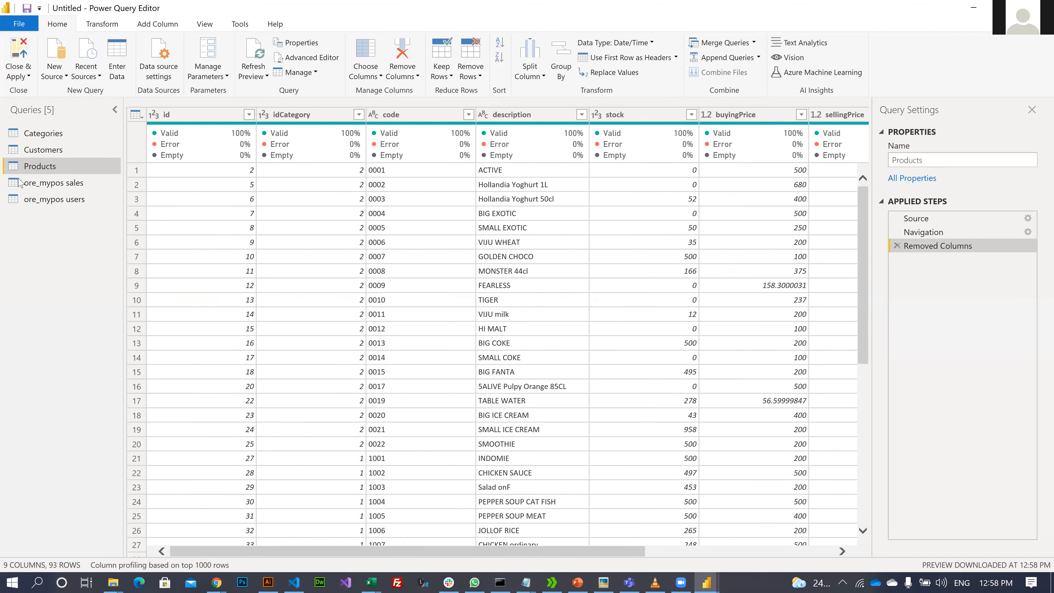
# - Rename the ore_mypos sales query to 'Sales' and look over its 10 columns
pyautogui.click(33, 184)
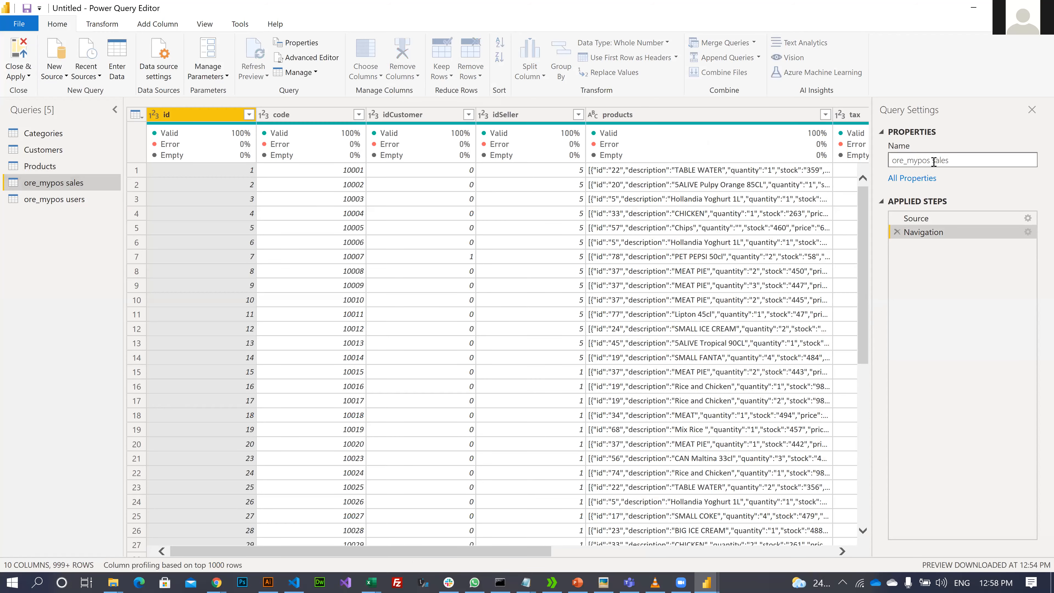
pyautogui.press('BackSpace')
pyautogui.press('BackSpace')
pyautogui.press('BackSpace')
pyautogui.press('BackSpace')
pyautogui.press('BackSpace')
pyautogui.press('BackSpace')
pyautogui.press('BackSpace')
pyautogui.press('BackSpace')
pyautogui.press('BackSpace')
pyautogui.press('BackSpace')
pyautogui.press('BackSpace')
pyautogui.write('S')
pyautogui.press('Return')
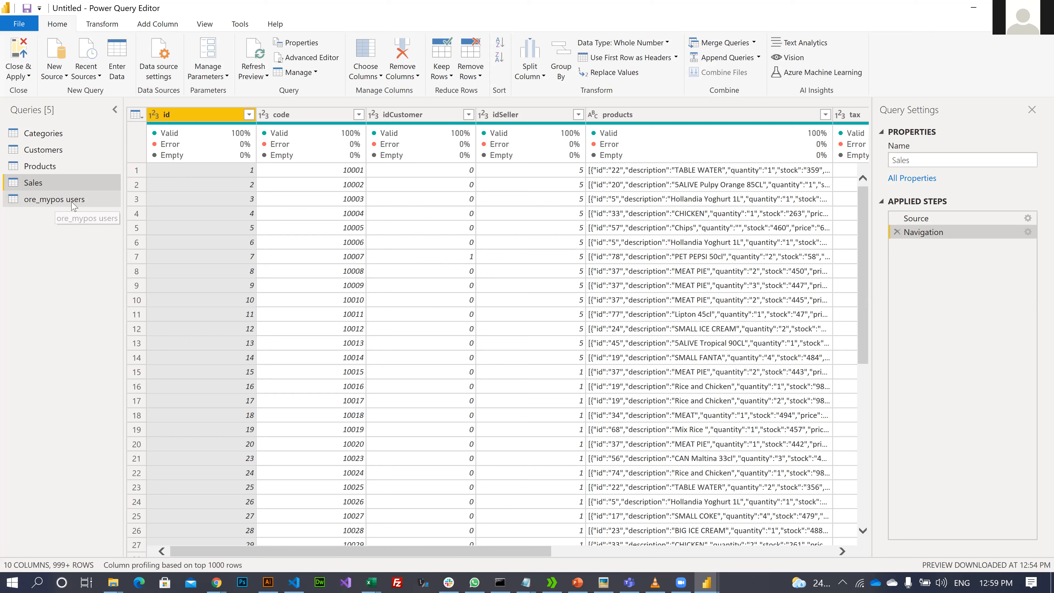
pyautogui.scroll(-6, 530, 312)
pyautogui.scroll(6, 581, 395)
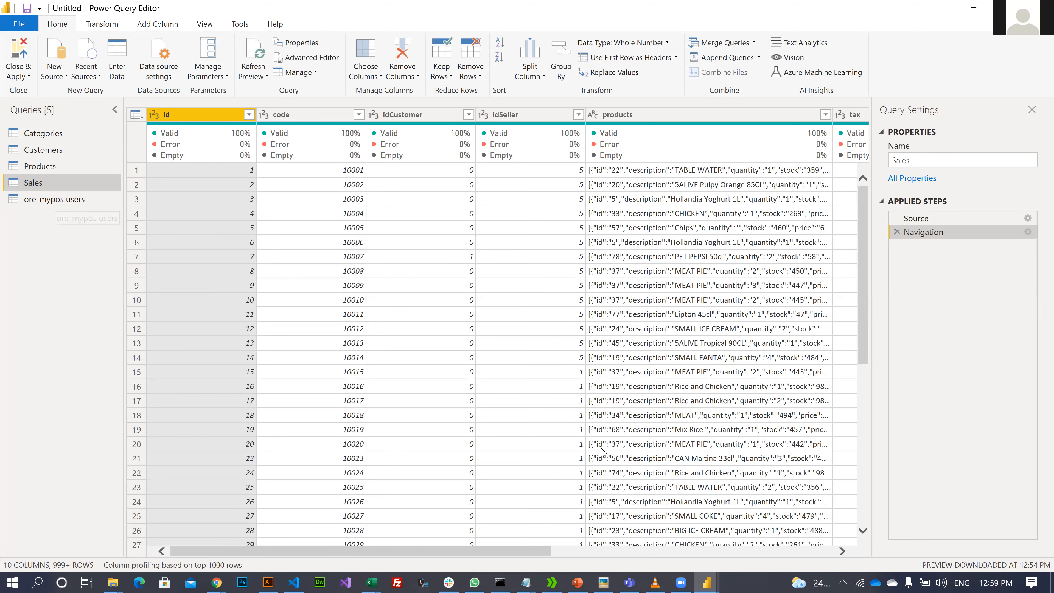
pyautogui.moveTo(516, 549); pyautogui.dragTo(577, 550)
pyautogui.hscroll(-10, 552, 251)
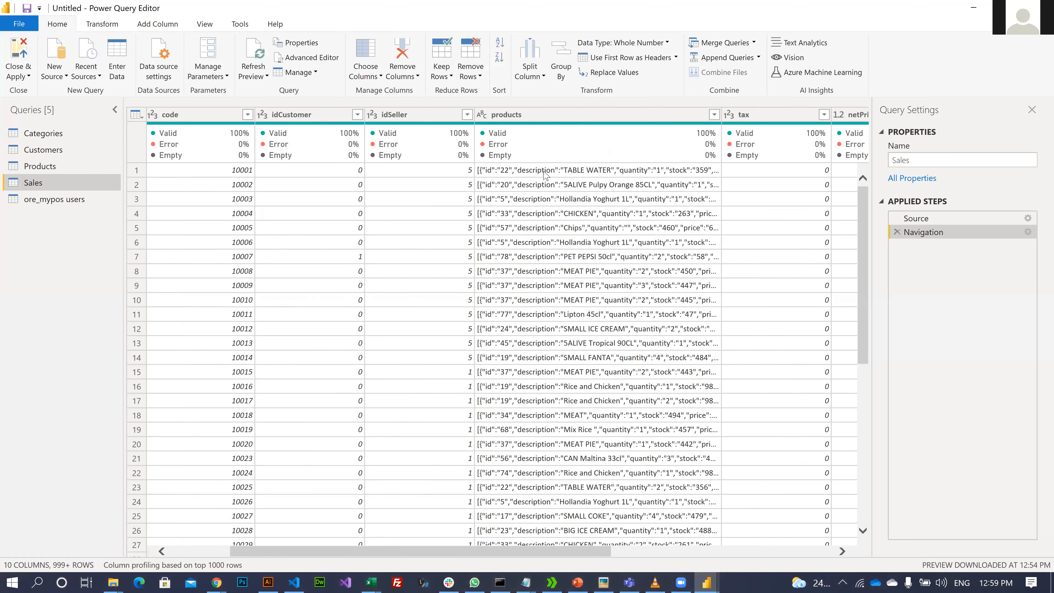
# - Preview the full products JSON for sale row 1, then switch to ore_mypos users
pyautogui.click(545, 174)
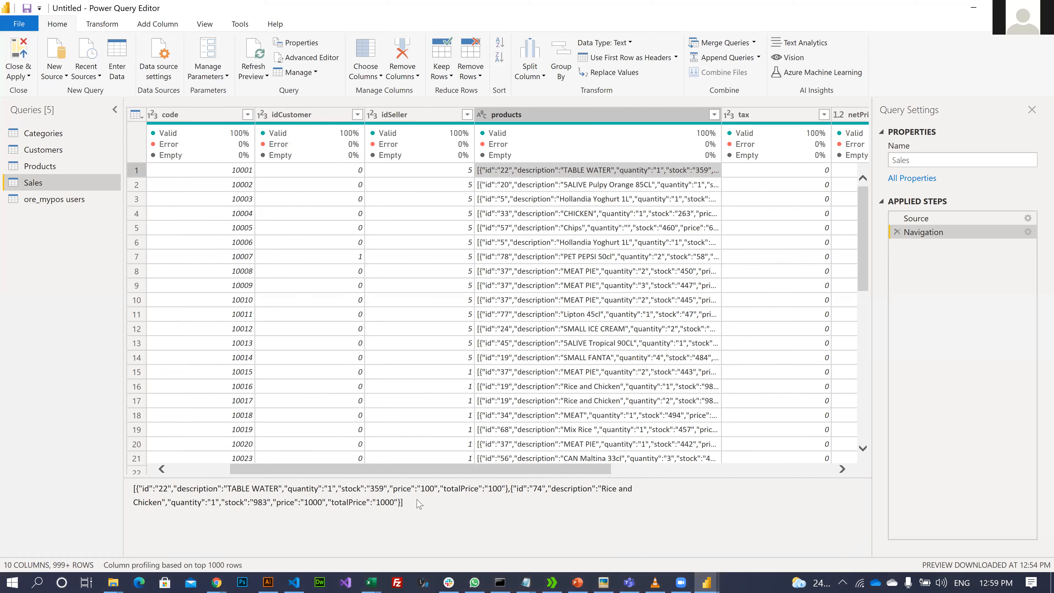
pyautogui.moveTo(415, 503); pyautogui.dragTo(141, 491)
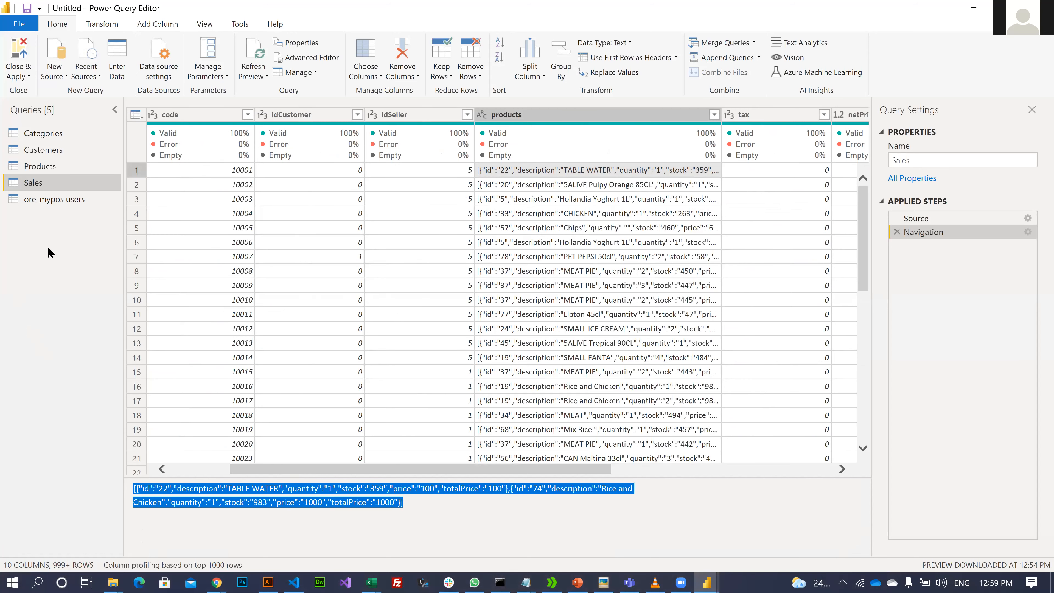
pyautogui.click(57, 201)
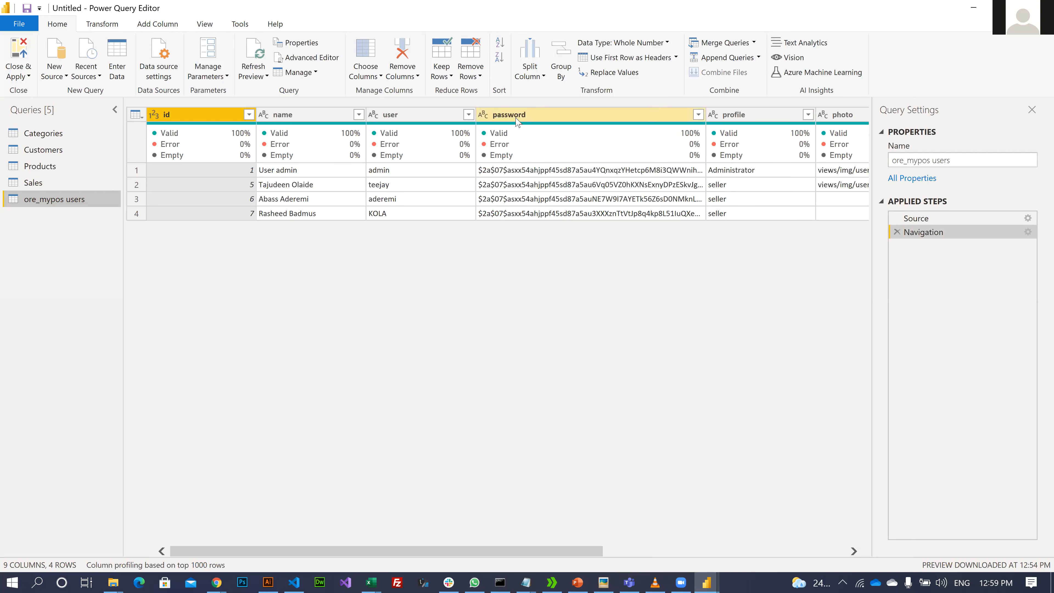
# - Remove the password and photo columns from the users query
pyautogui.click(502, 117)
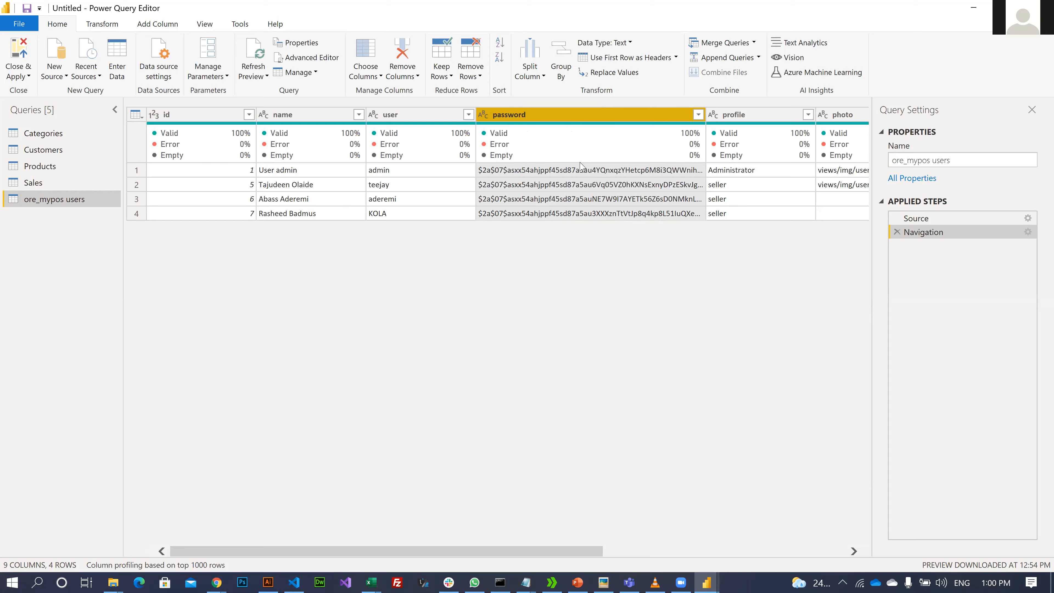
pyautogui.moveTo(591, 135)
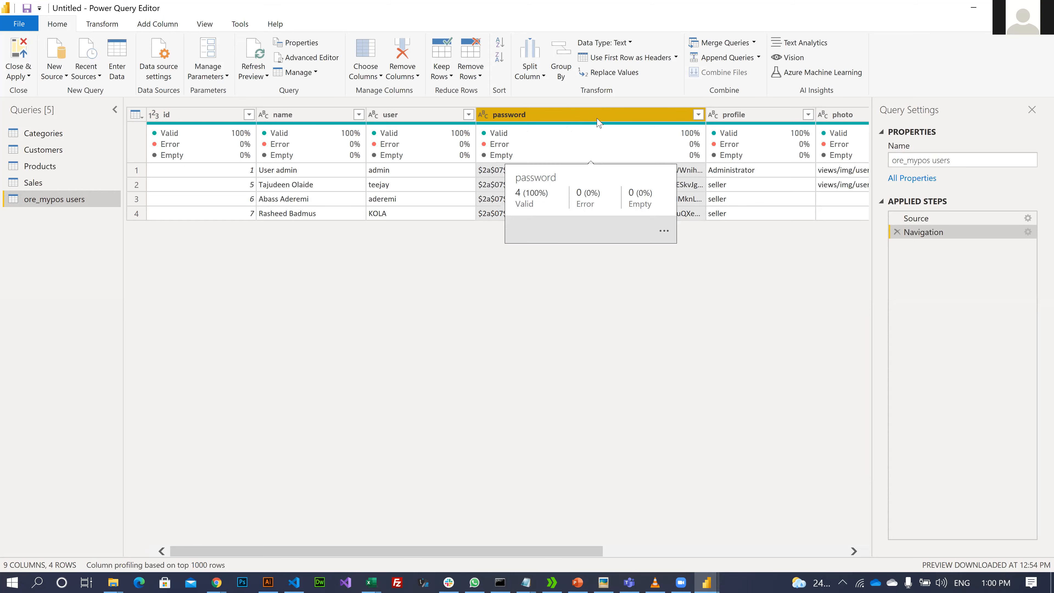
pyautogui.press('Delete')
pyautogui.click(635, 118)
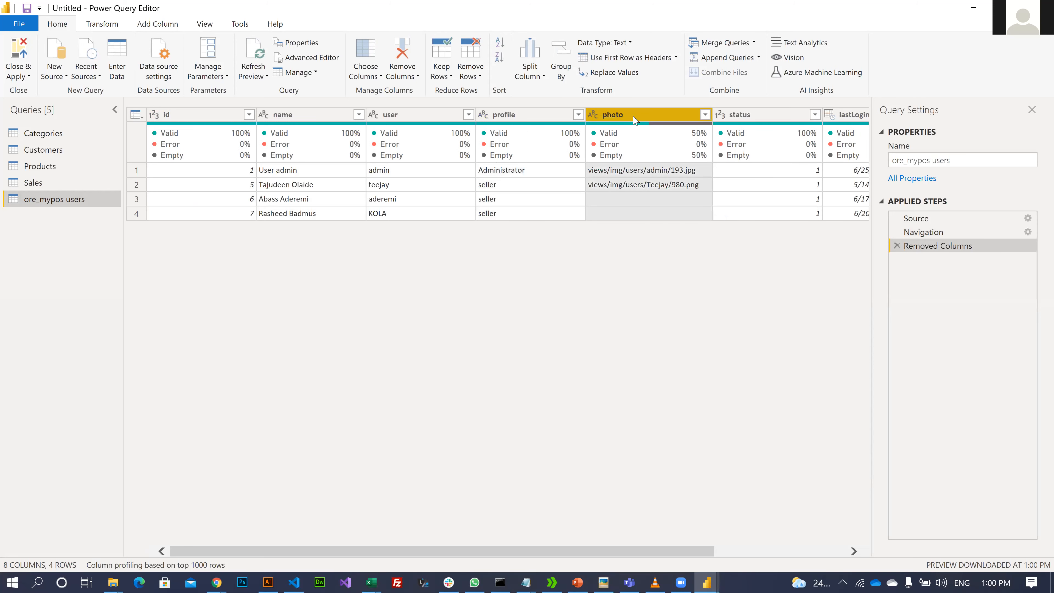
pyautogui.press('Delete')
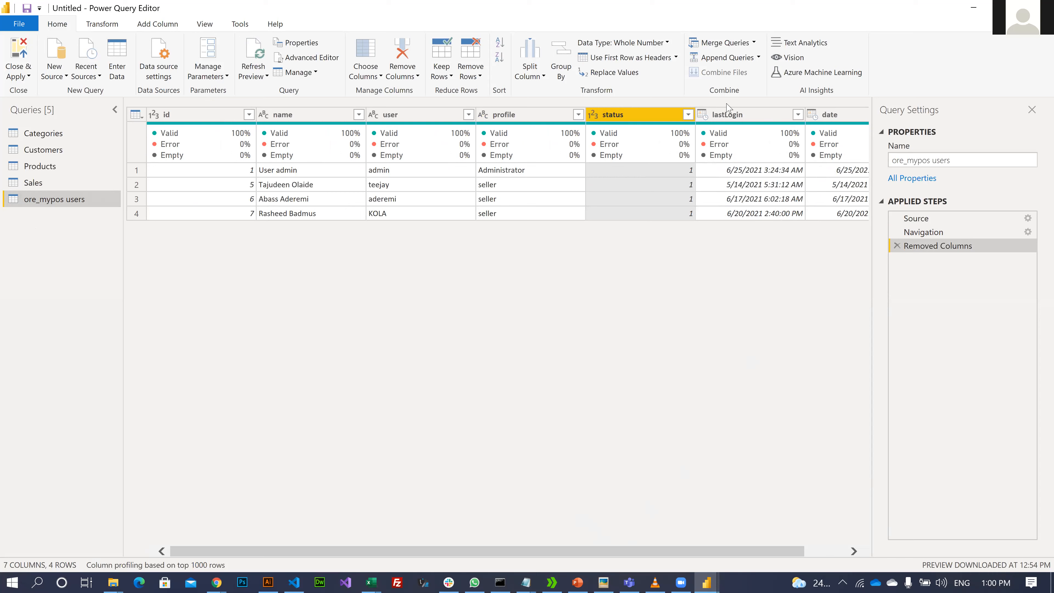
# - Rename the users query to 'Users' and return to the Sales query
pyautogui.moveTo(931, 161); pyautogui.dragTo(934, 164)
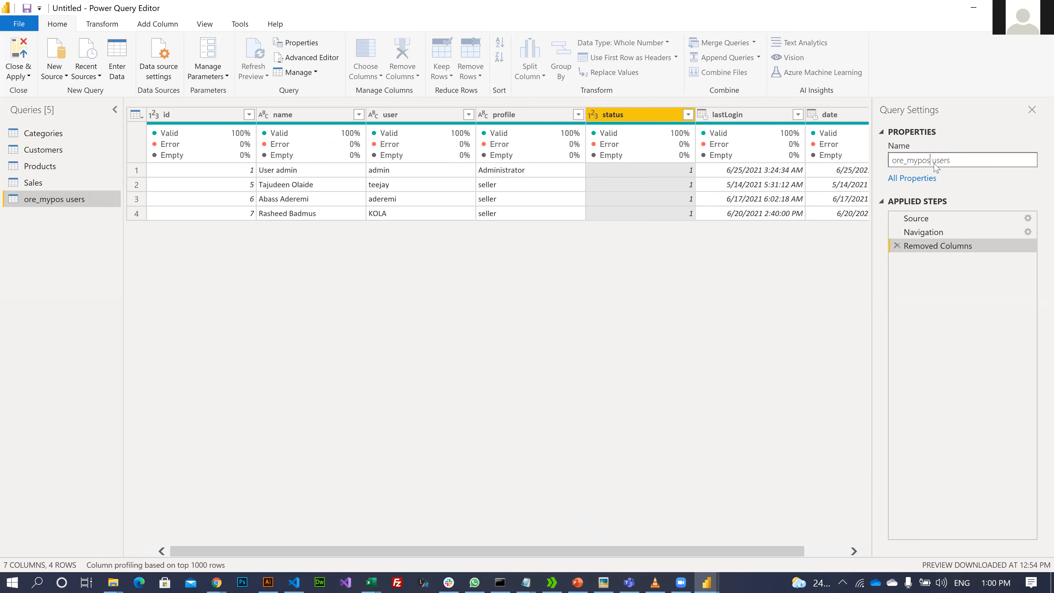
pyautogui.press('BackSpace')
pyautogui.press('BackSpace')
pyautogui.press('BackSpace')
pyautogui.press('BackSpace')
pyautogui.press('BackSpace')
pyautogui.press('BackSpace')
pyautogui.press('BackSpace')
pyautogui.press('BackSpace')
pyautogui.press('BackSpace')
pyautogui.press('BackSpace')
pyautogui.press('Delete')
pyautogui.write('U')
pyautogui.press('Return')
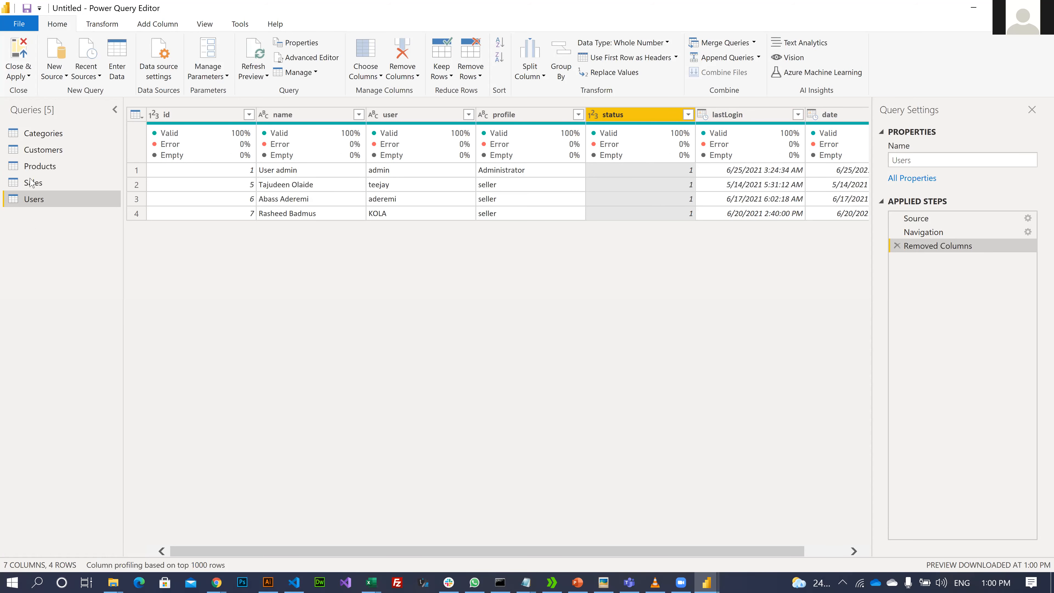
pyautogui.click(36, 187)
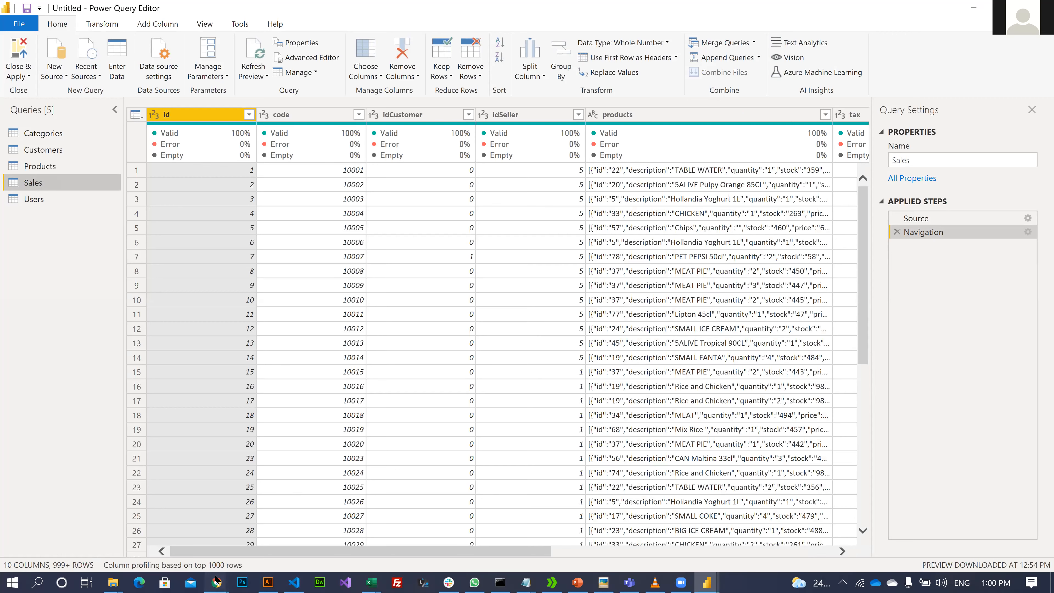
# - In a new Chrome tab, go to the Ore-Kitchen POS site at localhost/mypos
pyautogui.moveTo(217, 581)
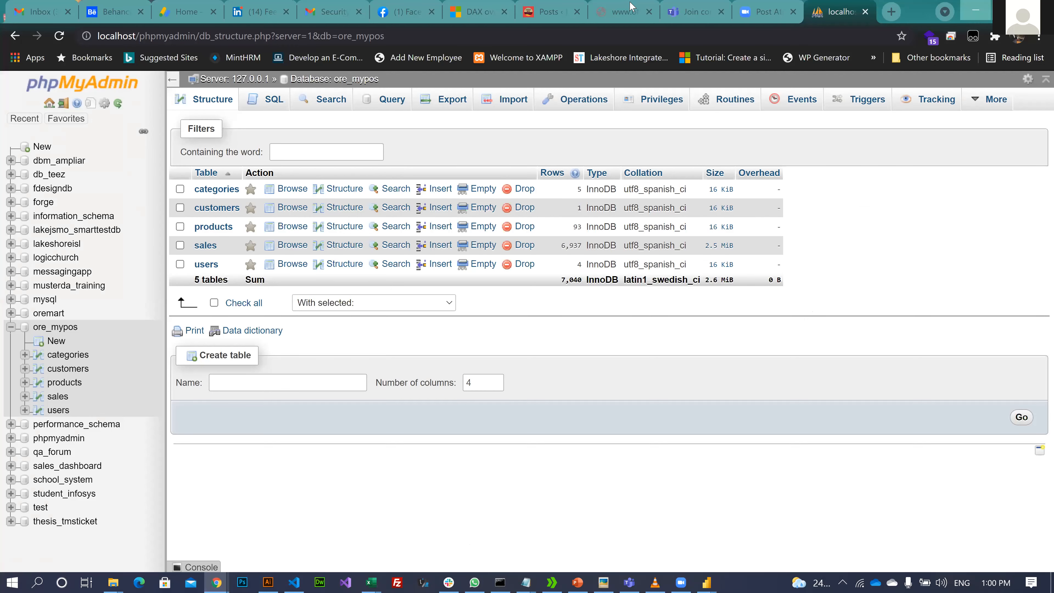
pyautogui.click(893, 15)
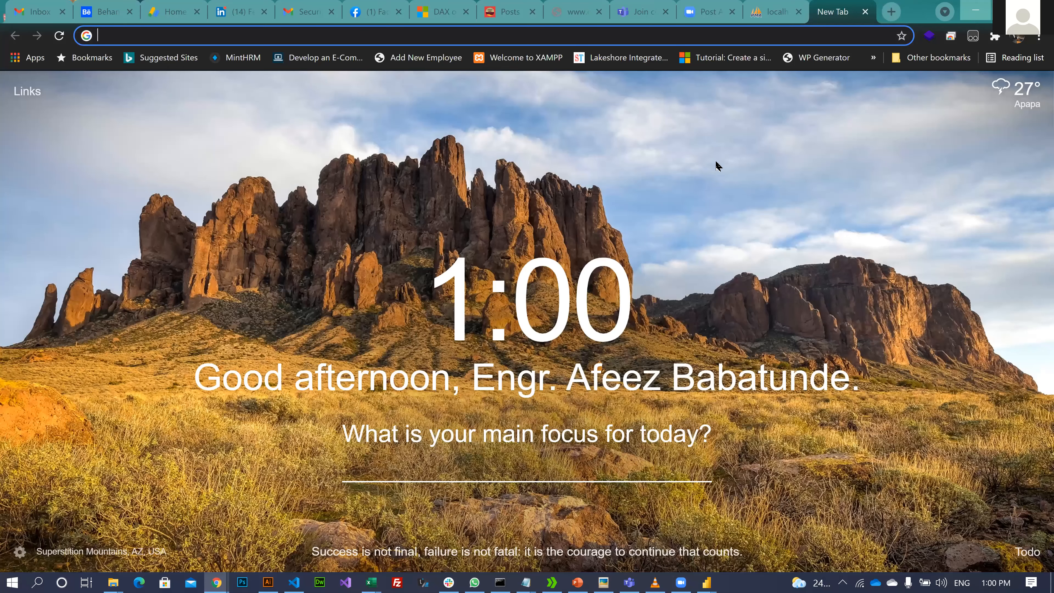
pyautogui.write('lola')
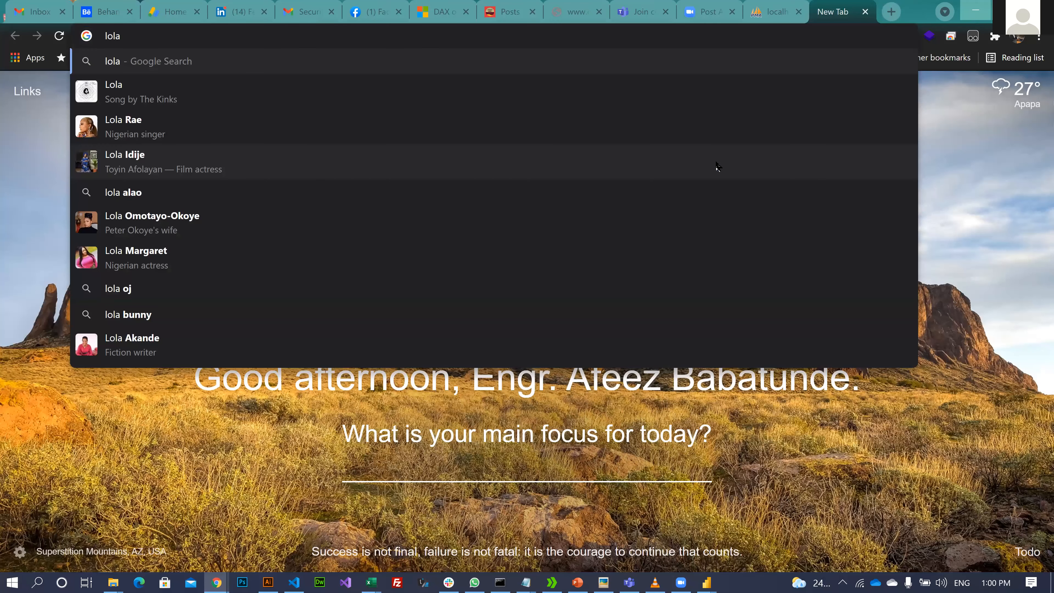
pyautogui.press('BackSpace')
pyautogui.press('BackSpace')
pyautogui.write('calhost')
pyautogui.press('Down')
pyautogui.press('Down')
pyautogui.press('Down')
pyautogui.press('Up')
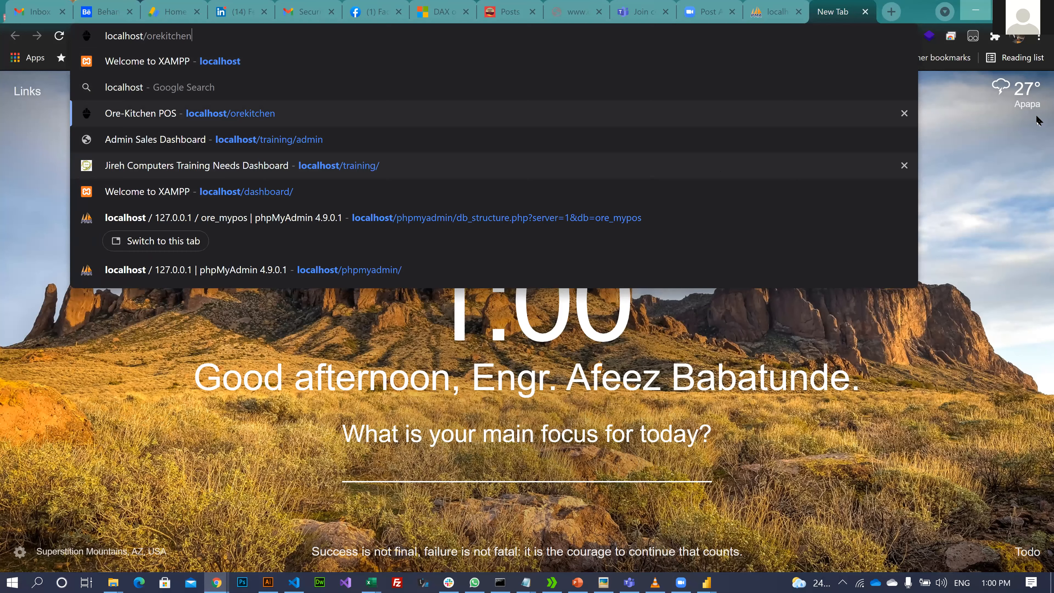
pyautogui.hotkey('ctrl', 'BackSpace')
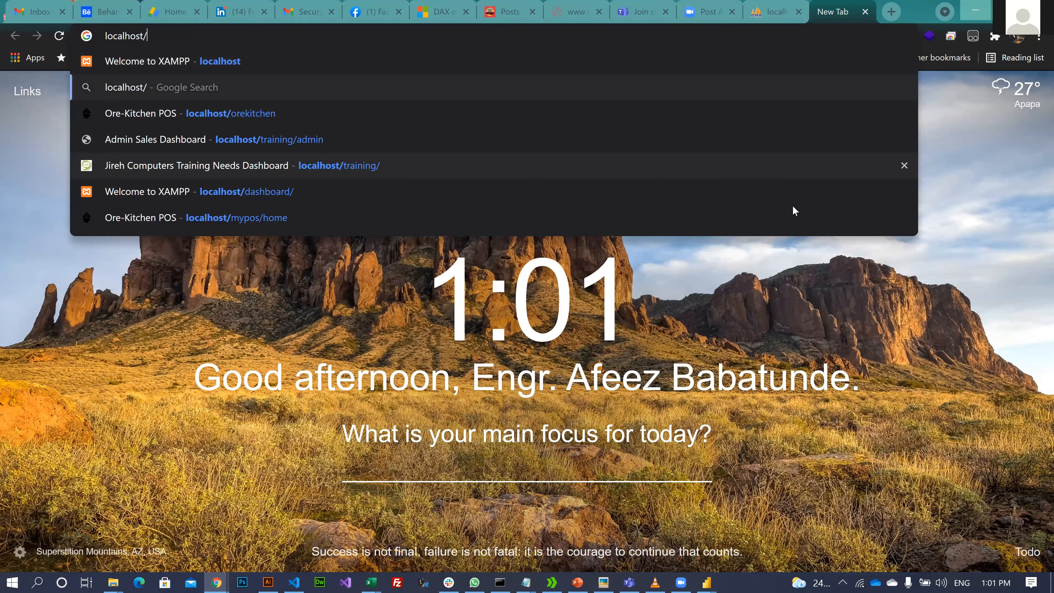
pyautogui.click(794, 207)
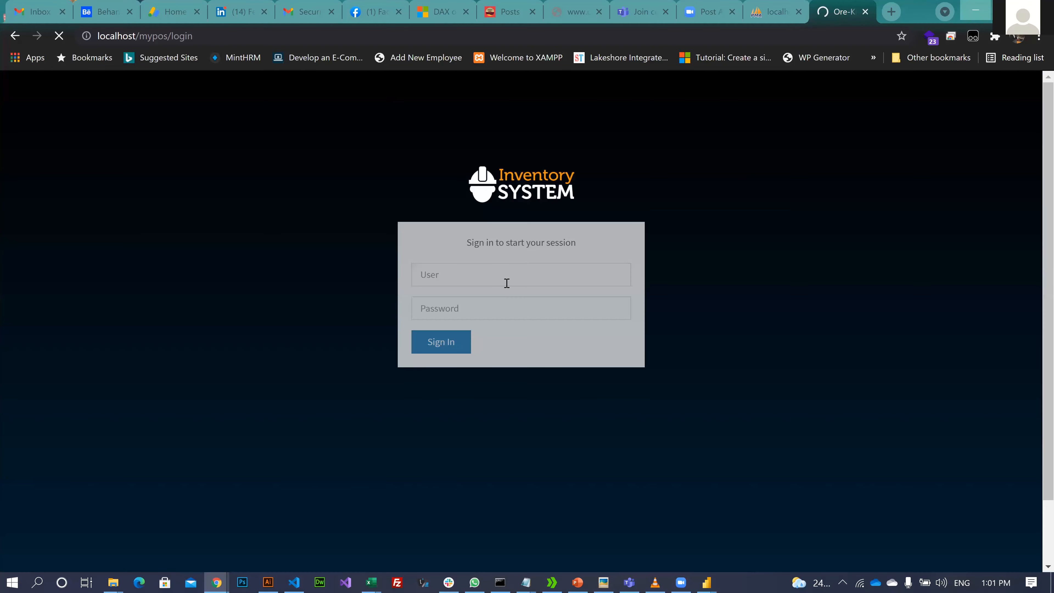
# - Sign in to the POS with the administrator user name and password
pyautogui.click(507, 283)
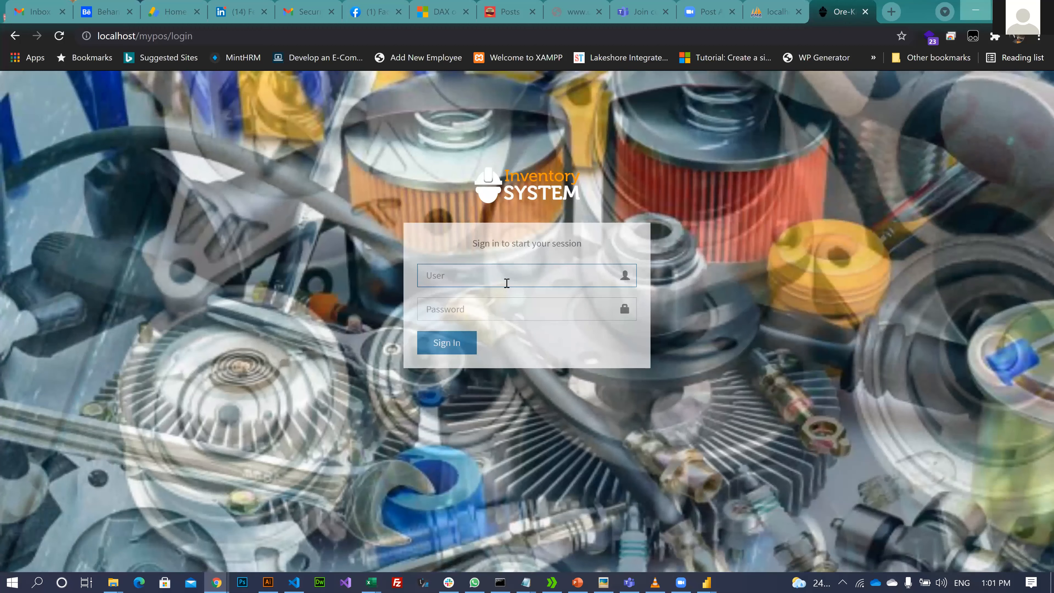
pyautogui.write('admin')
pyautogui.press('Tab')
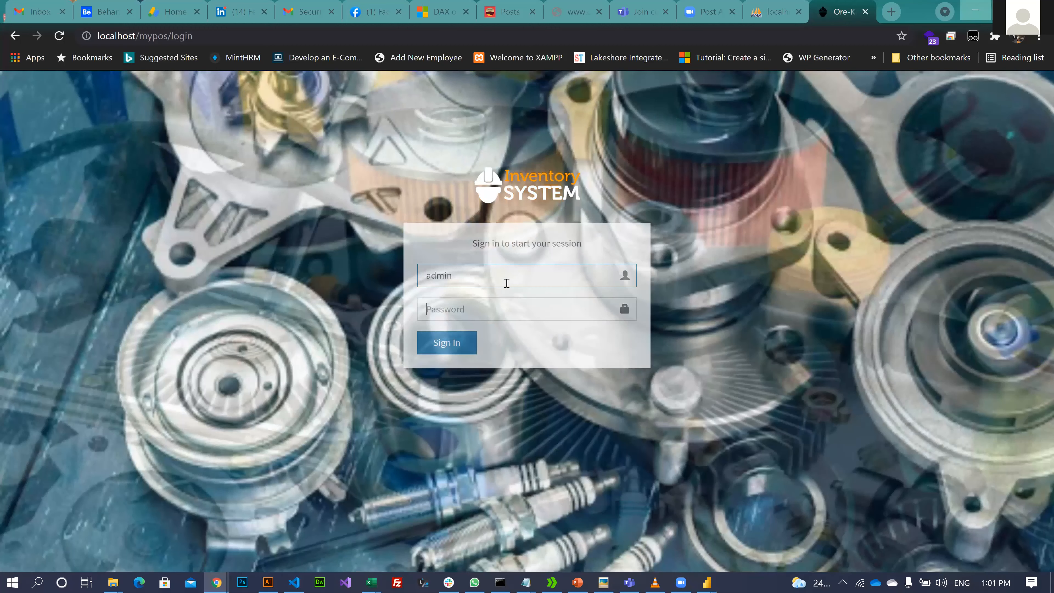
pyautogui.write('12345678')
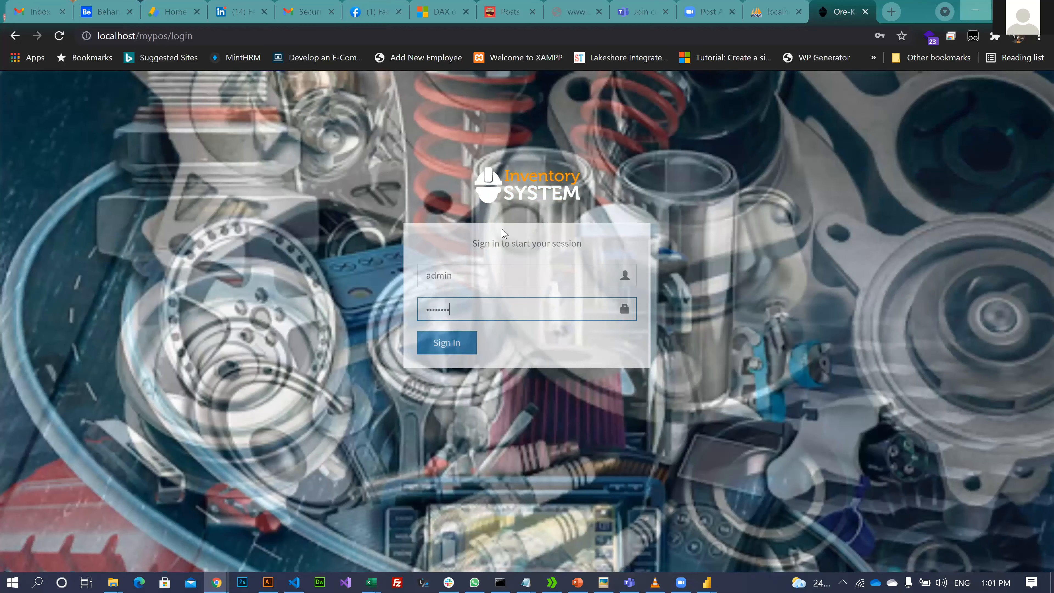
pyautogui.press('Return')
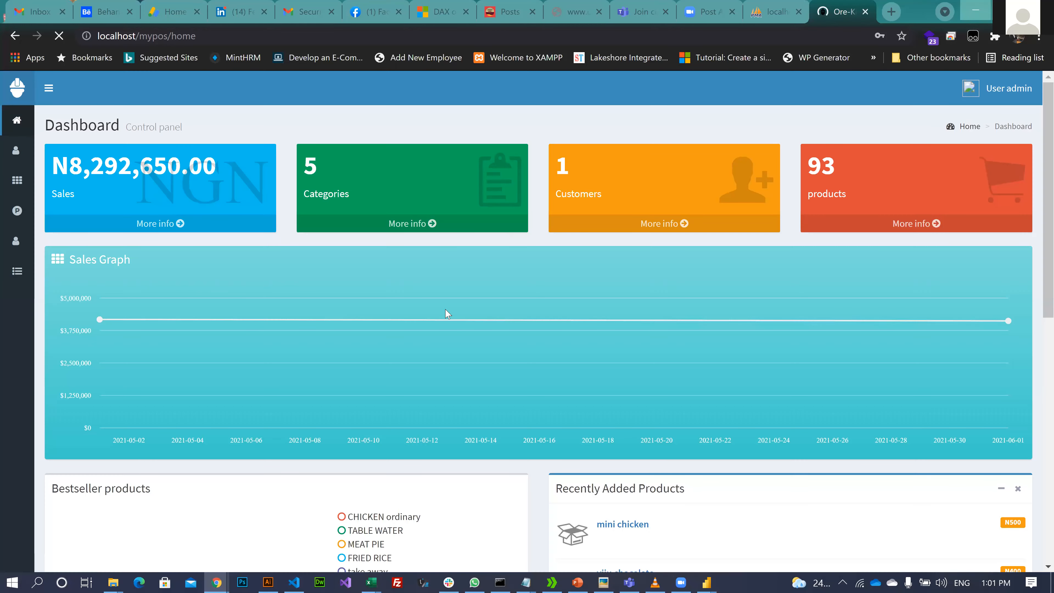
# - Open the Create sale page from the Sales sidebar menu
pyautogui.scroll(-6, 227, 233)
pyautogui.scroll(6, 30, 269)
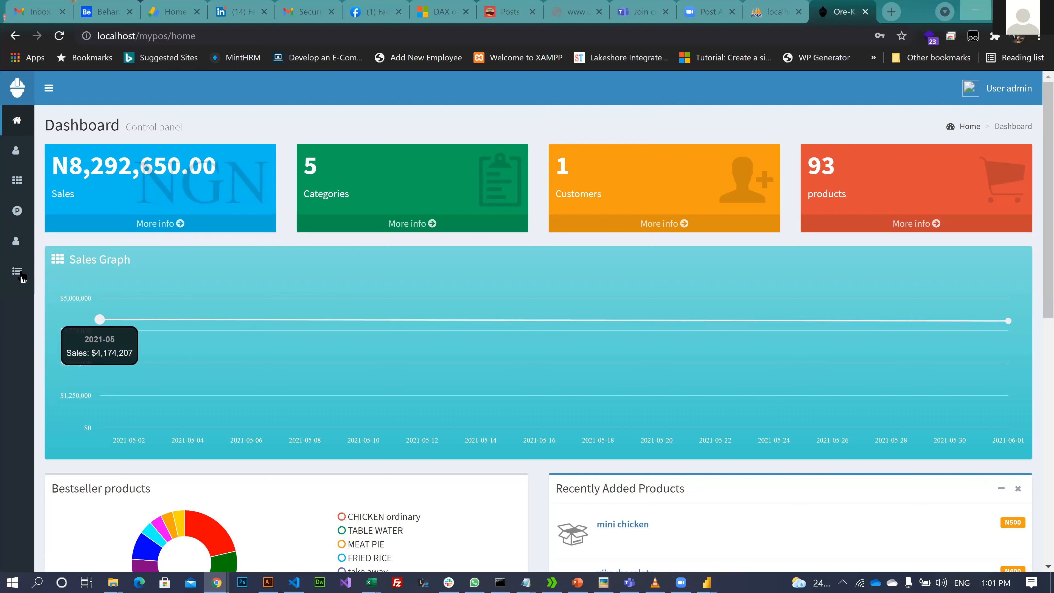
pyautogui.moveTo(17, 271)
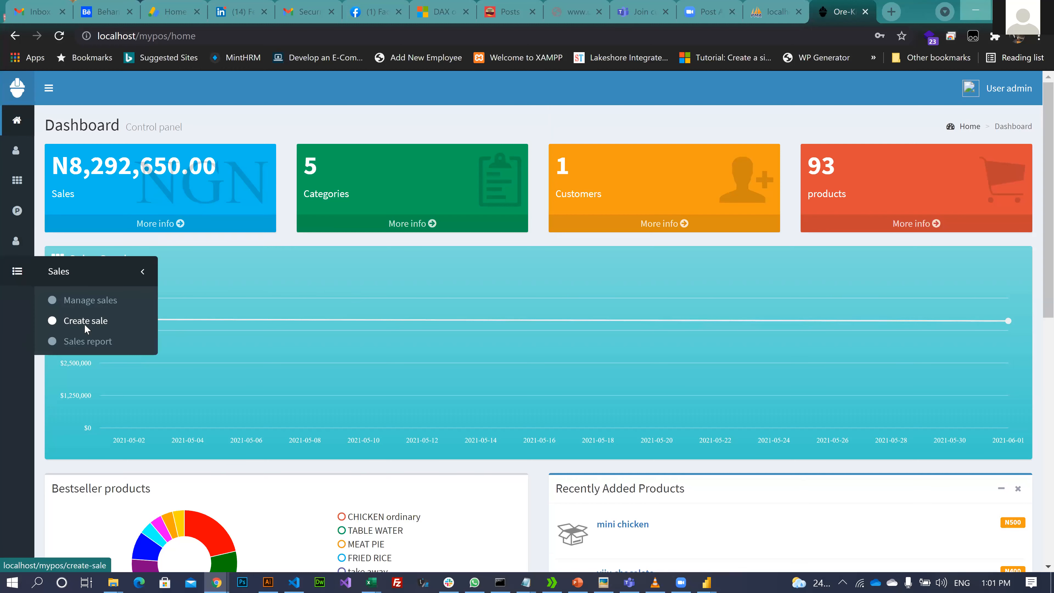
pyautogui.click(138, 321)
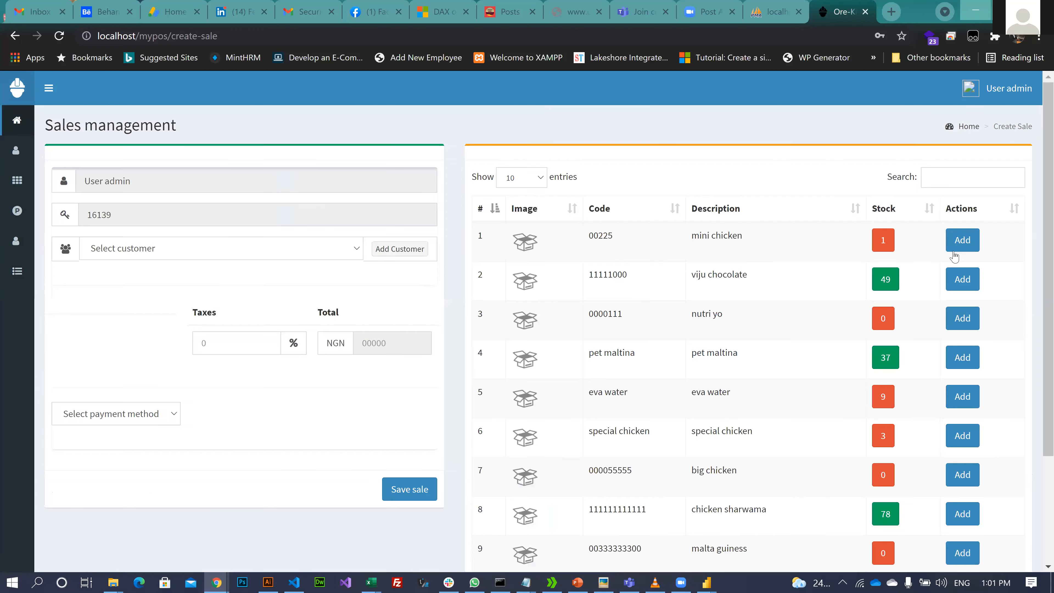
# - Add mini chicken, viju chocolate and nutri yo to the sale, reloading the page once
pyautogui.click(953, 251)
pyautogui.click(962, 278)
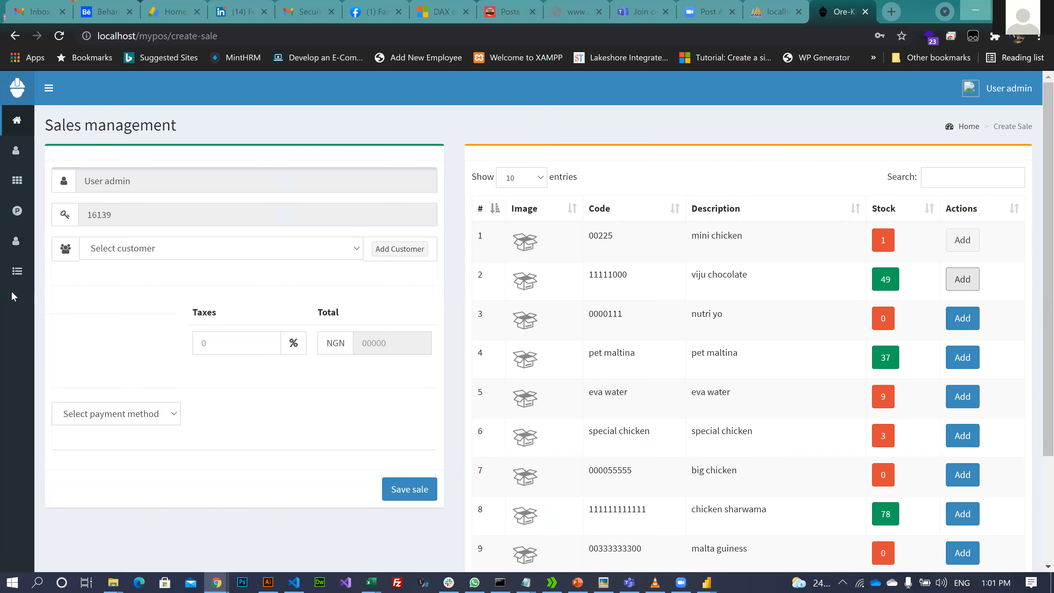
pyautogui.click(59, 39)
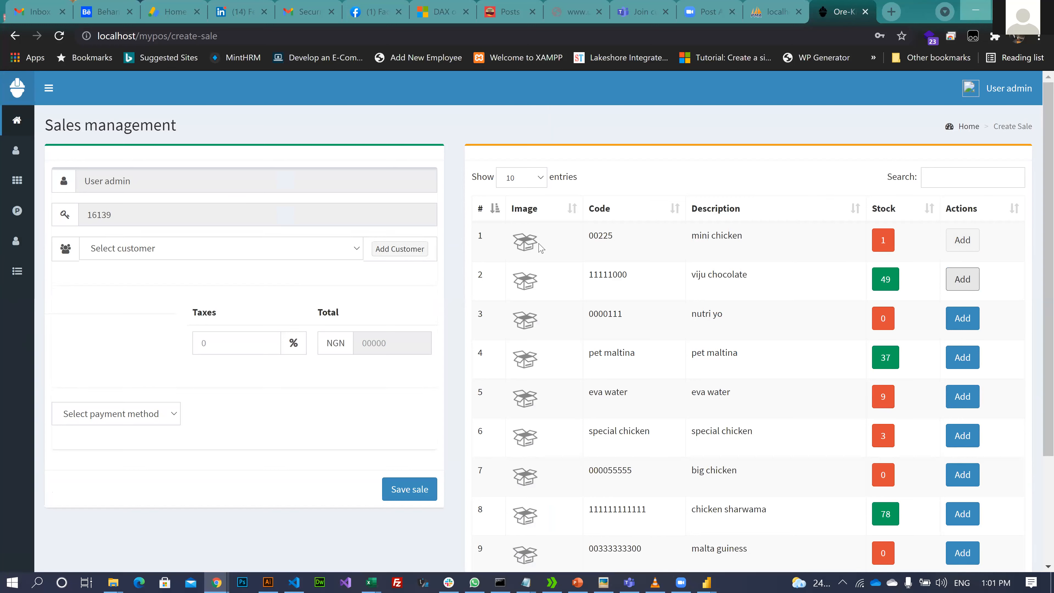
pyautogui.click(964, 286)
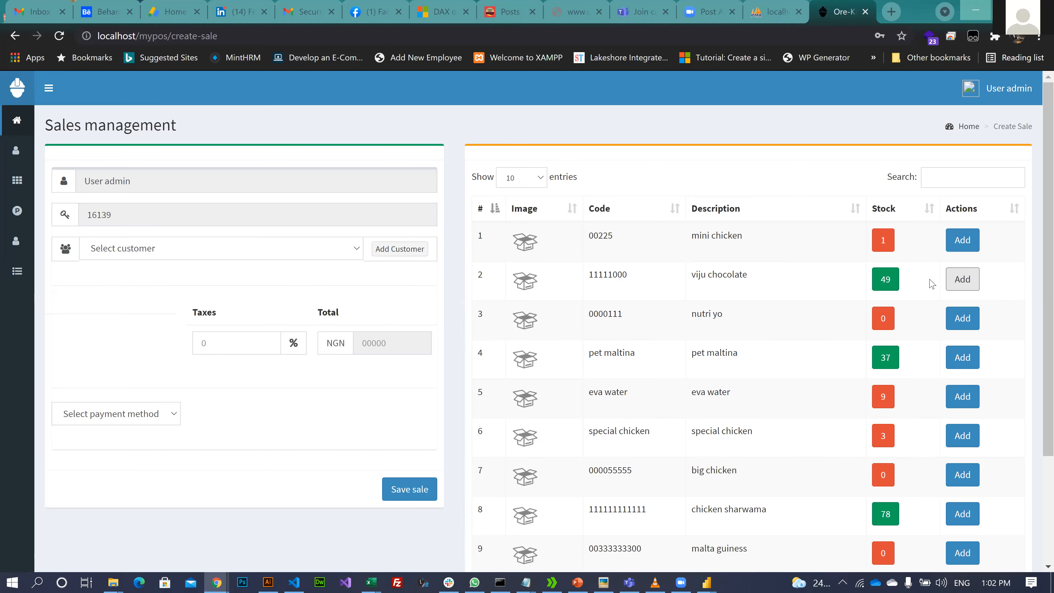
pyautogui.click(963, 243)
pyautogui.click(952, 328)
# - Check the phpMyAdmin tab listing the ore_mypos tables, then move to the OnZoom tab
pyautogui.scroll(-3, 279, 349)
pyautogui.scroll(3, 279, 349)
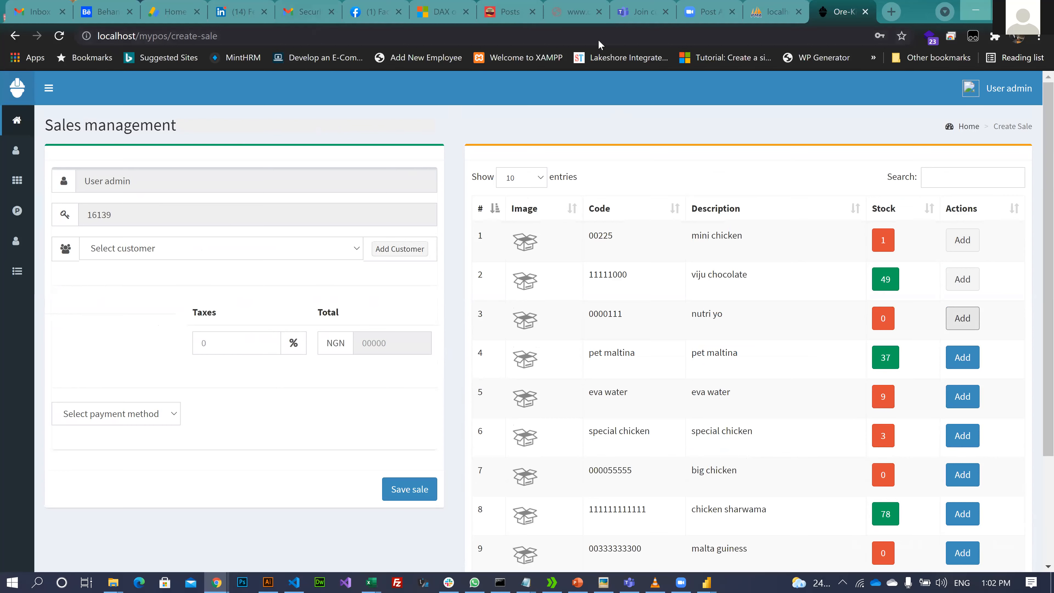
pyautogui.click(777, 11)
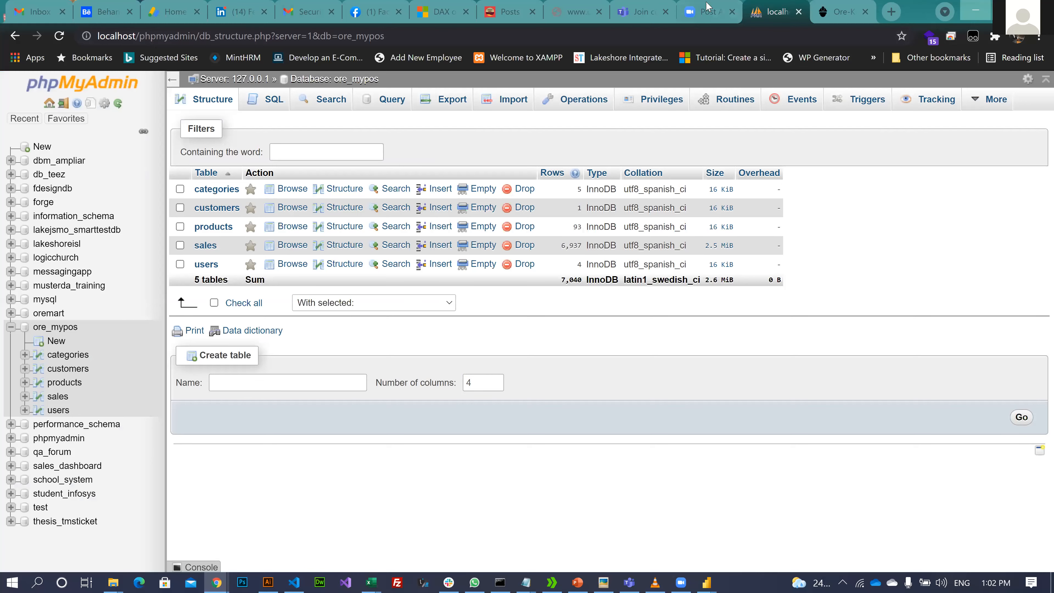
pyautogui.click(707, 6)
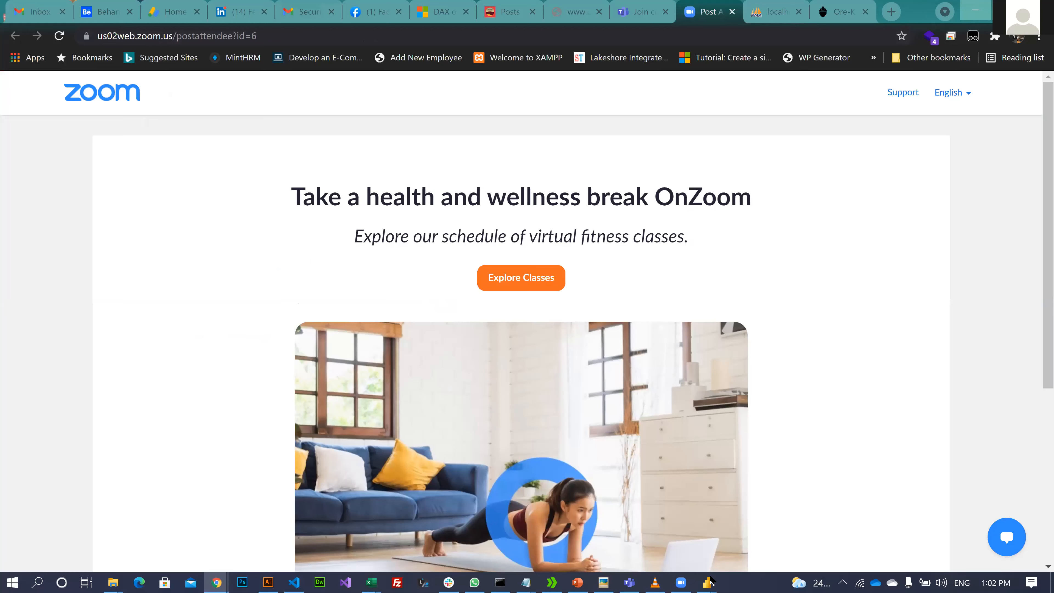
# - Bring Power Query Editor back to the front on the Sales query
pyautogui.moveTo(710, 581)
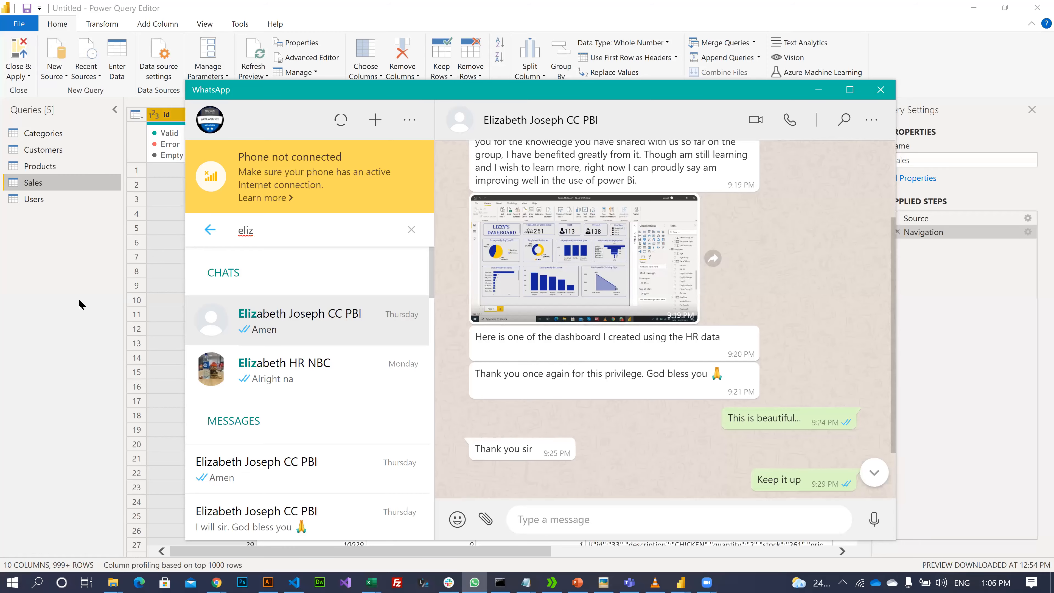
pyautogui.click(417, 44)
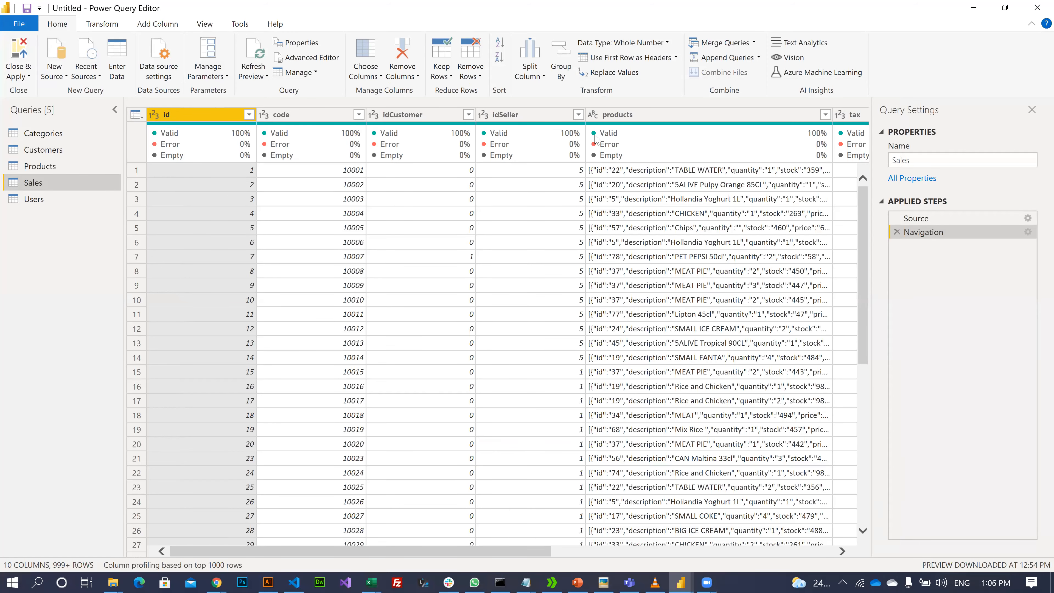
pyautogui.click(646, 115)
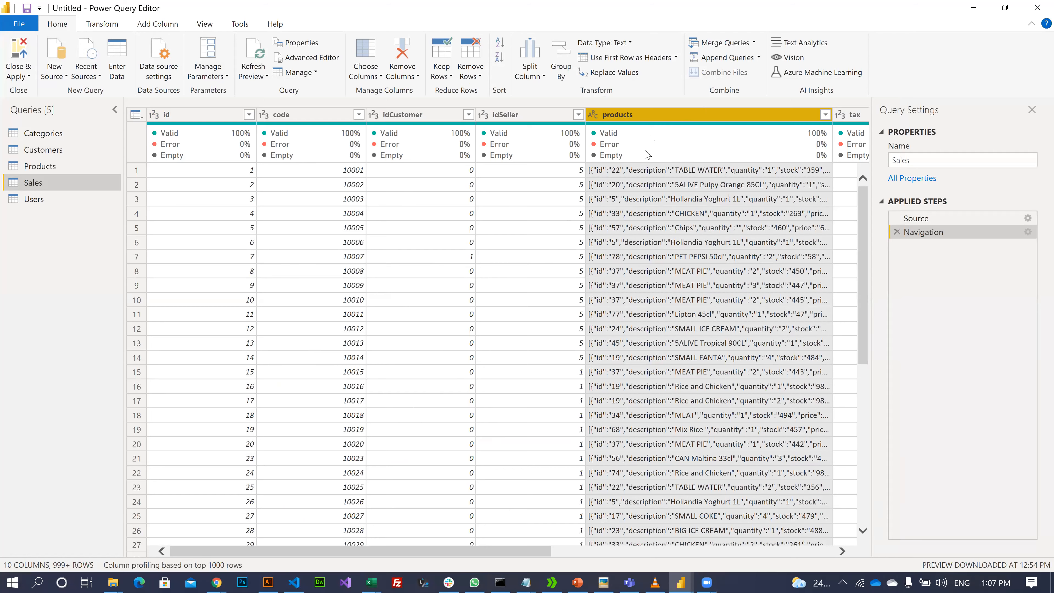
pyautogui.click(600, 170)
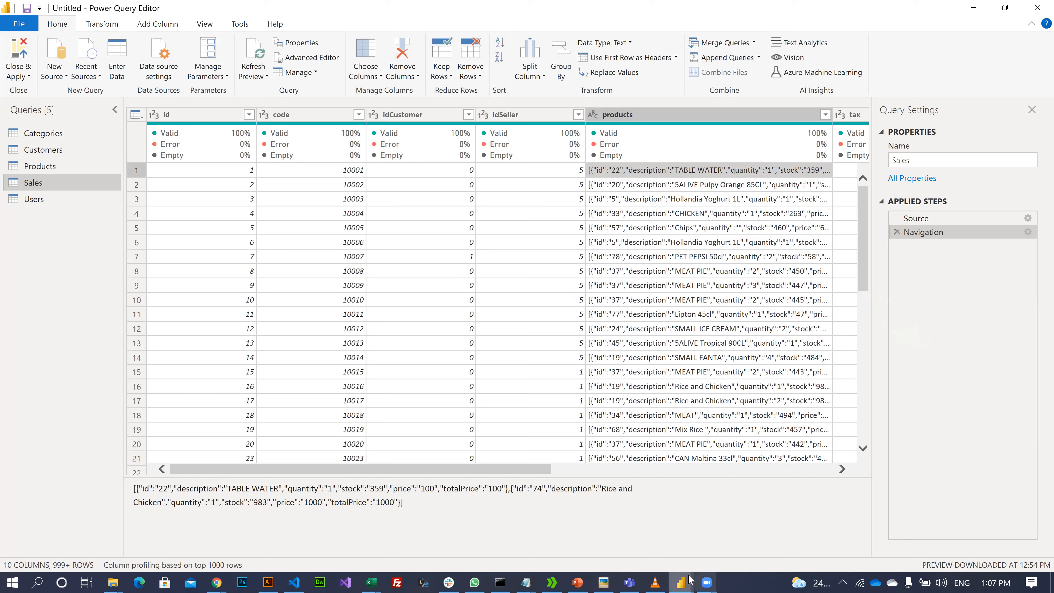
pyautogui.moveTo(498, 471); pyautogui.dragTo(667, 444)
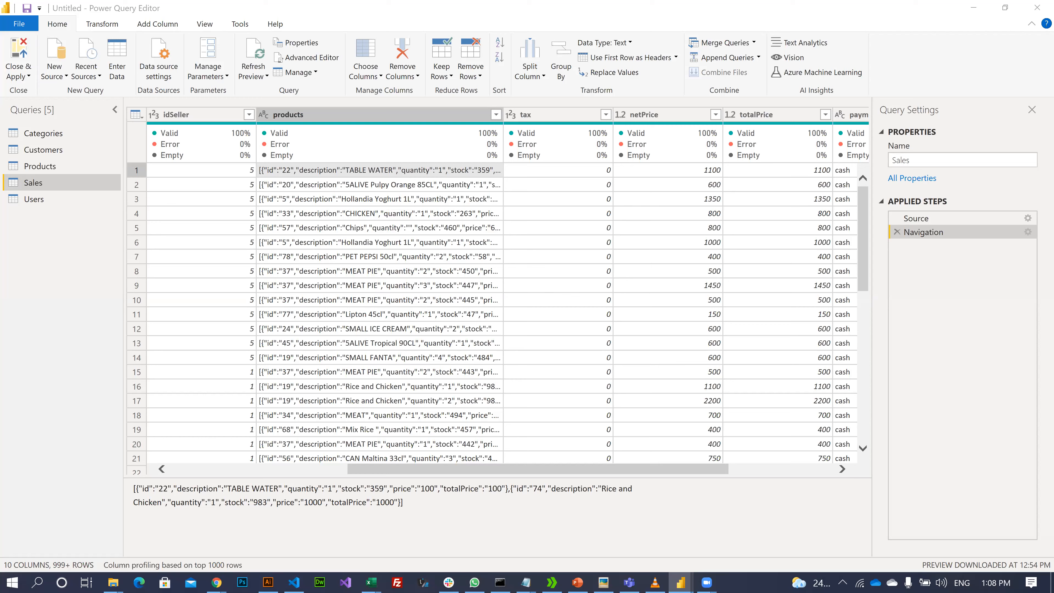
pyautogui.moveTo(402, 503); pyautogui.dragTo(184, 507)
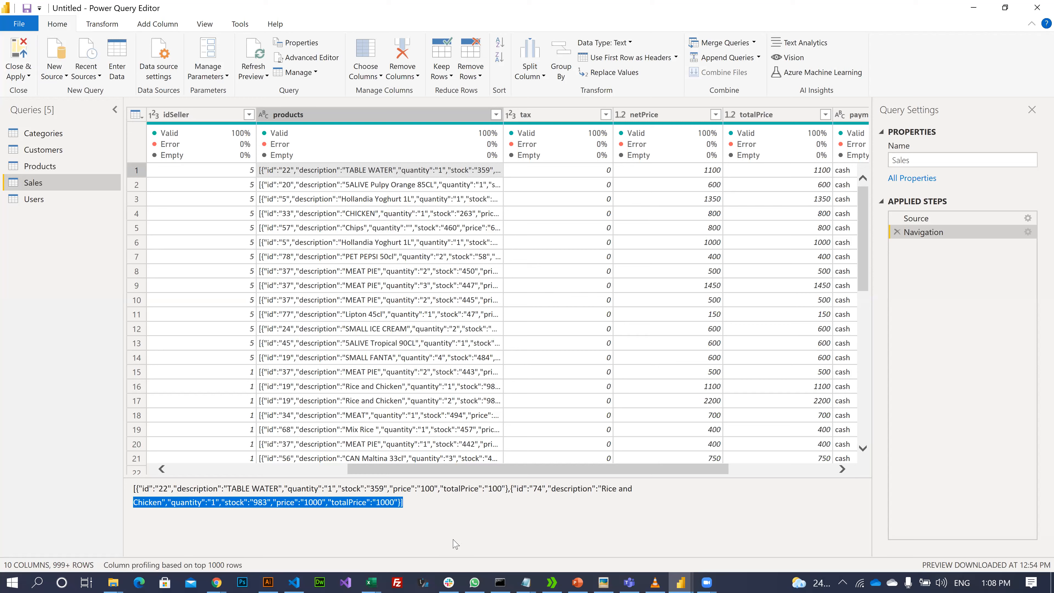
pyautogui.moveTo(503, 489); pyautogui.dragTo(406, 524)
pyautogui.click(427, 517)
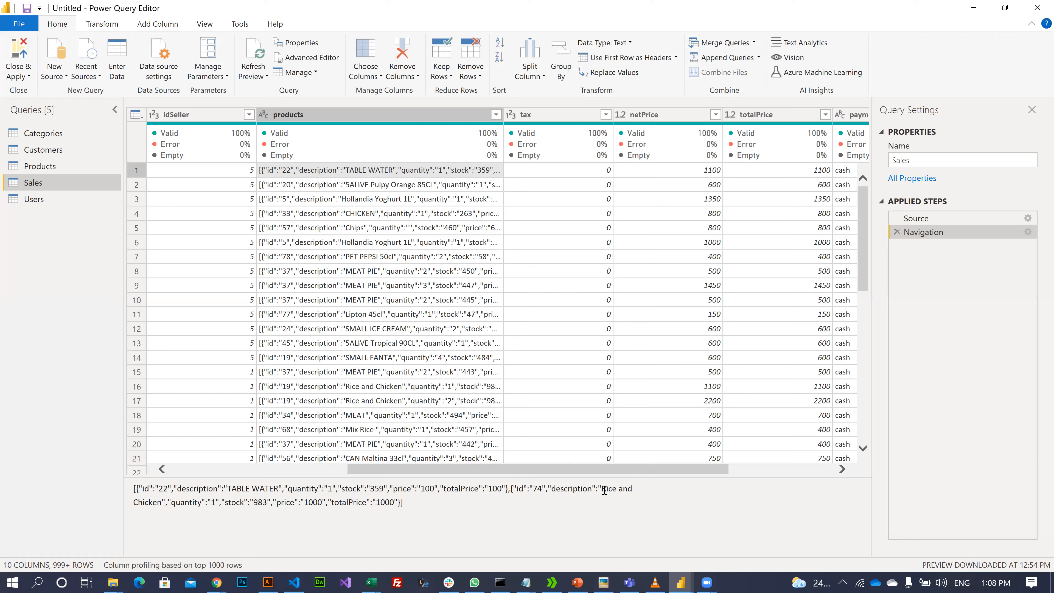
pyautogui.moveTo(602, 489); pyautogui.dragTo(162, 504)
pyautogui.click(428, 508)
pyautogui.hotkey('ctrl', 'a')
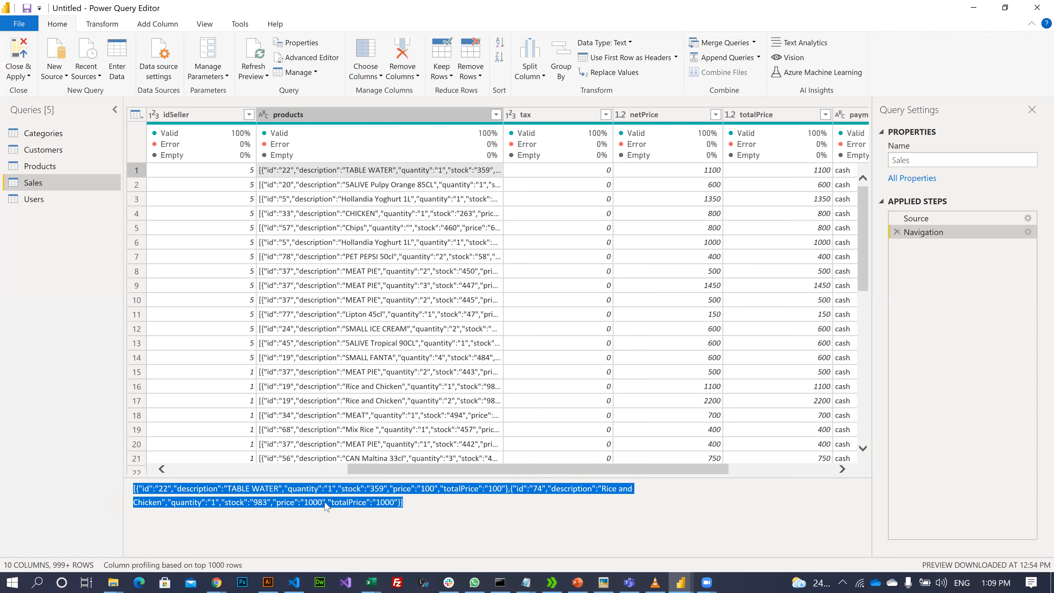
pyautogui.click(413, 507)
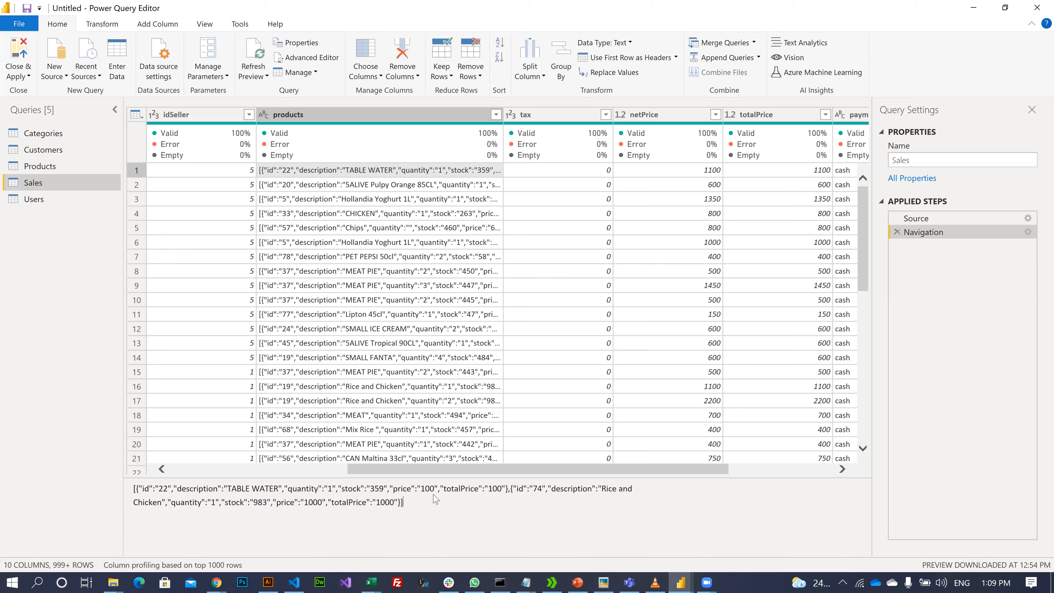
pyautogui.click(369, 188)
pyautogui.click(375, 217)
pyautogui.click(380, 231)
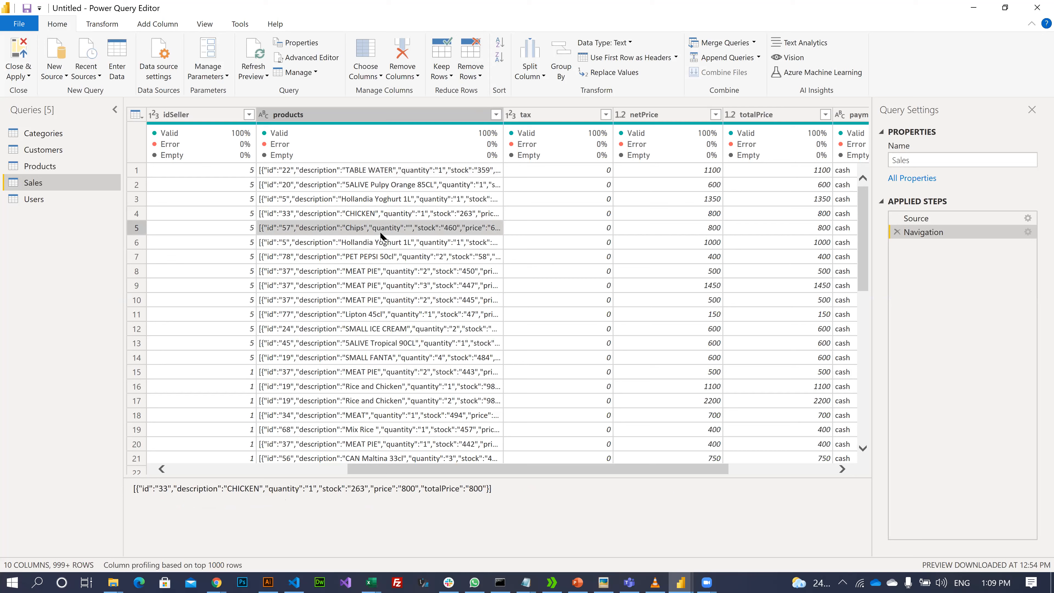
pyautogui.click(378, 285)
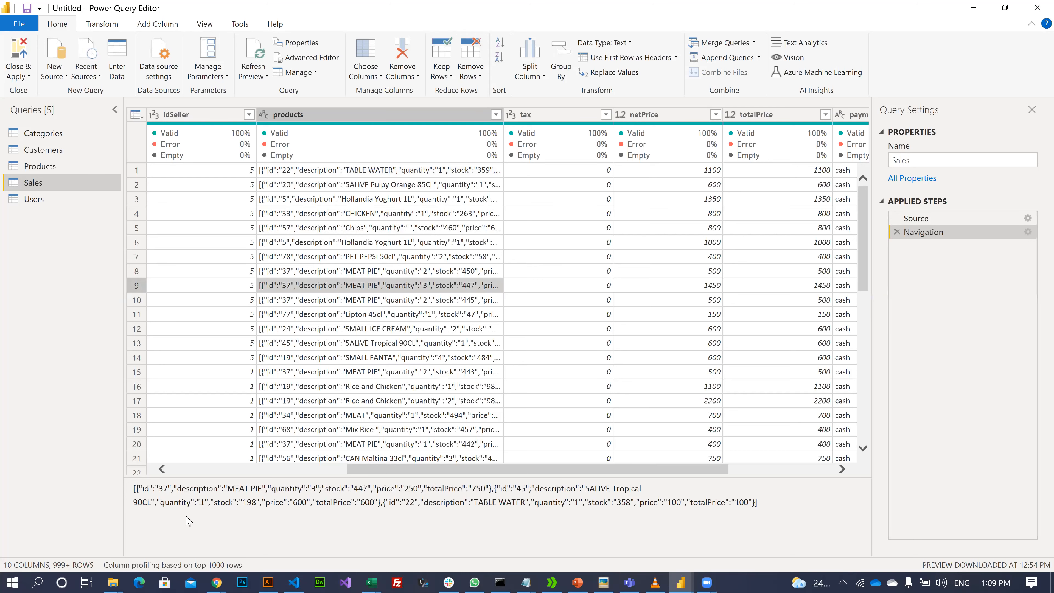
pyautogui.moveTo(136, 489); pyautogui.dragTo(782, 521)
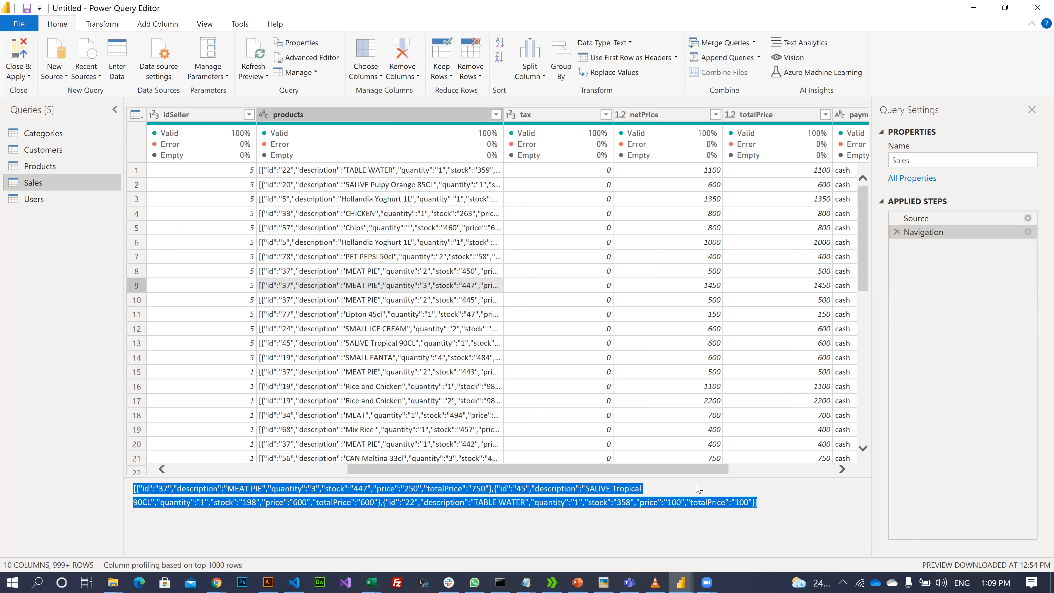
pyautogui.click(669, 501)
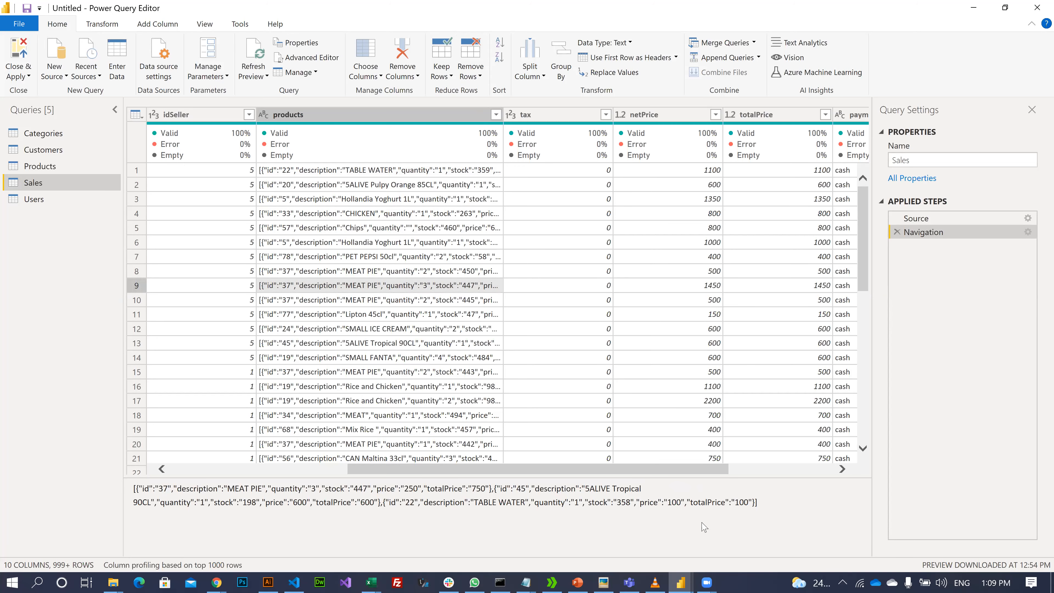
pyautogui.doubleClick(773, 509)
pyautogui.moveTo(772, 506); pyautogui.dragTo(339, 494)
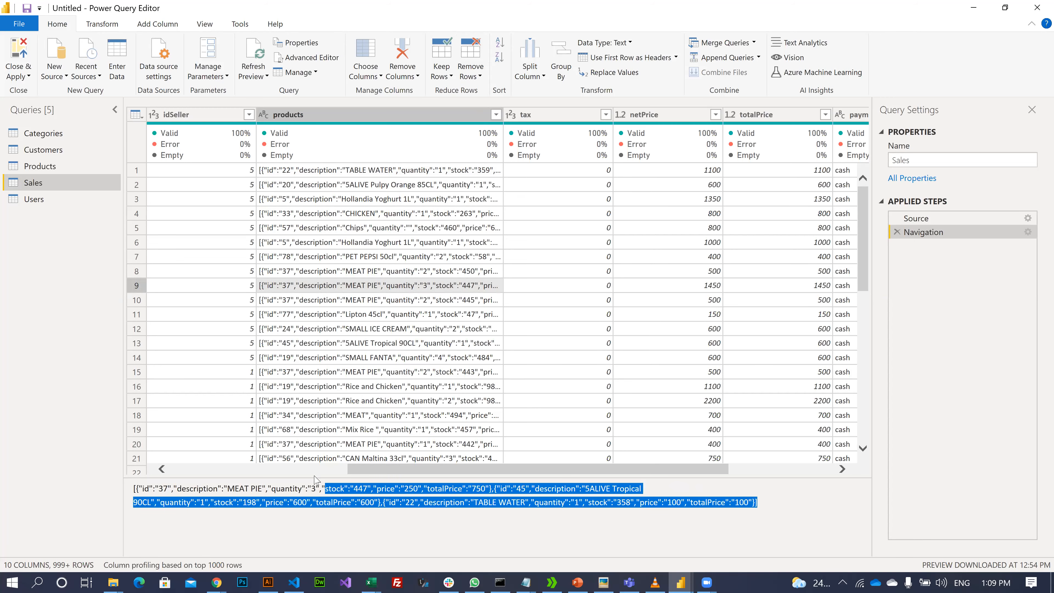
pyautogui.moveTo(132, 488); pyautogui.dragTo(523, 486)
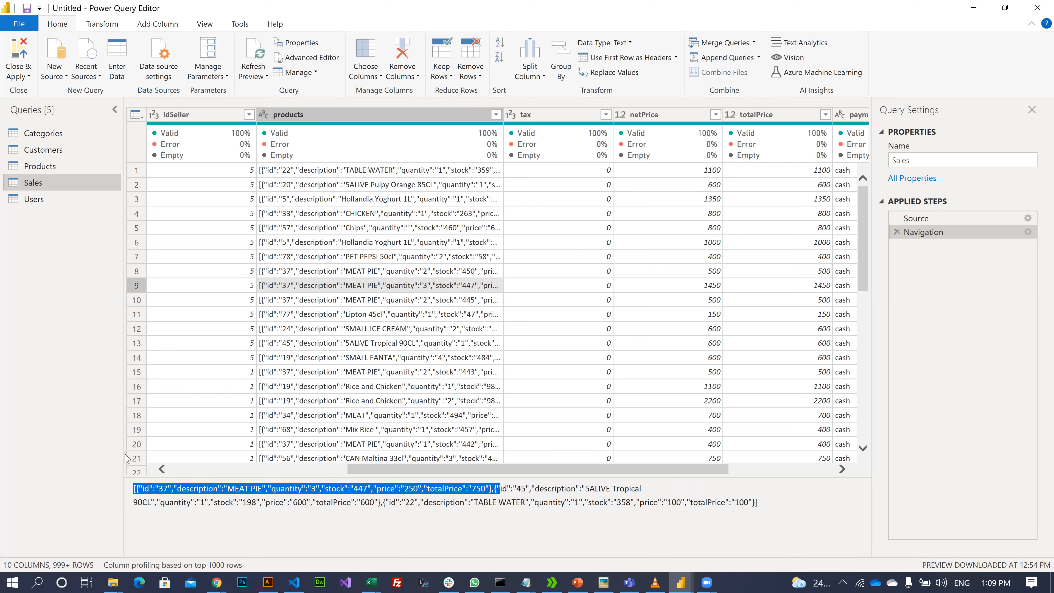
pyautogui.click(153, 488)
pyautogui.click(235, 490)
pyautogui.click(303, 489)
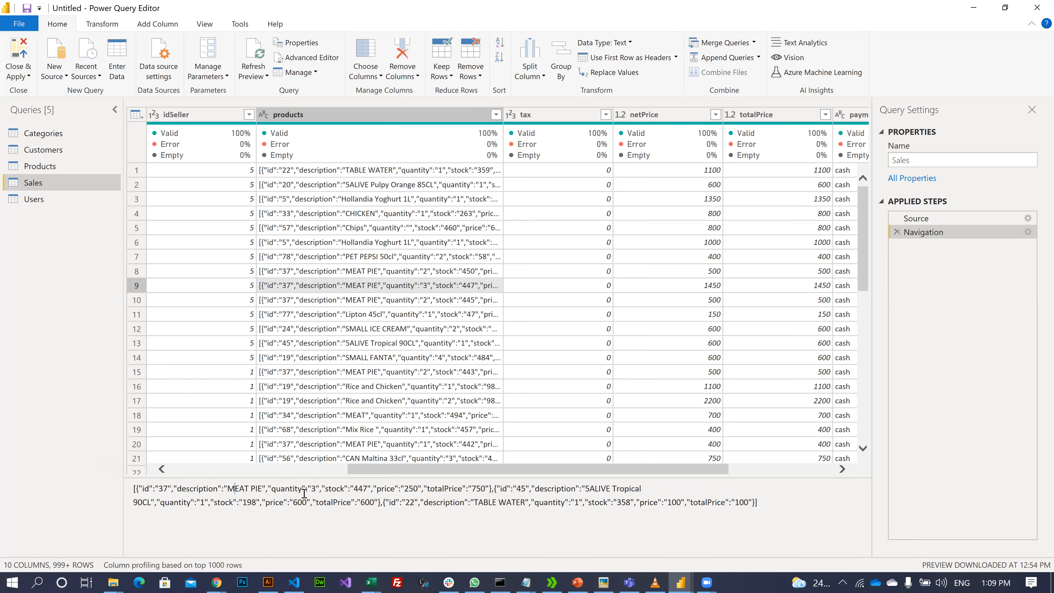
pyautogui.click(316, 489)
pyautogui.moveTo(404, 489); pyautogui.dragTo(418, 486)
pyautogui.click(458, 491)
pyautogui.click(409, 492)
pyautogui.click(315, 488)
pyautogui.moveTo(408, 504); pyautogui.dragTo(387, 505)
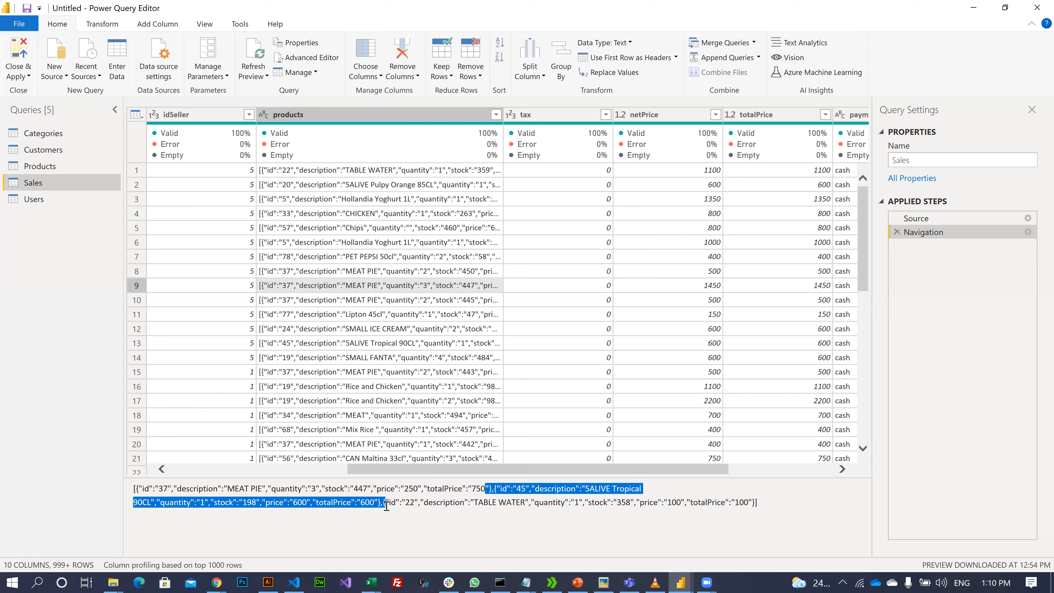
pyautogui.moveTo(375, 503); pyautogui.dragTo(778, 499)
pyautogui.click(781, 498)
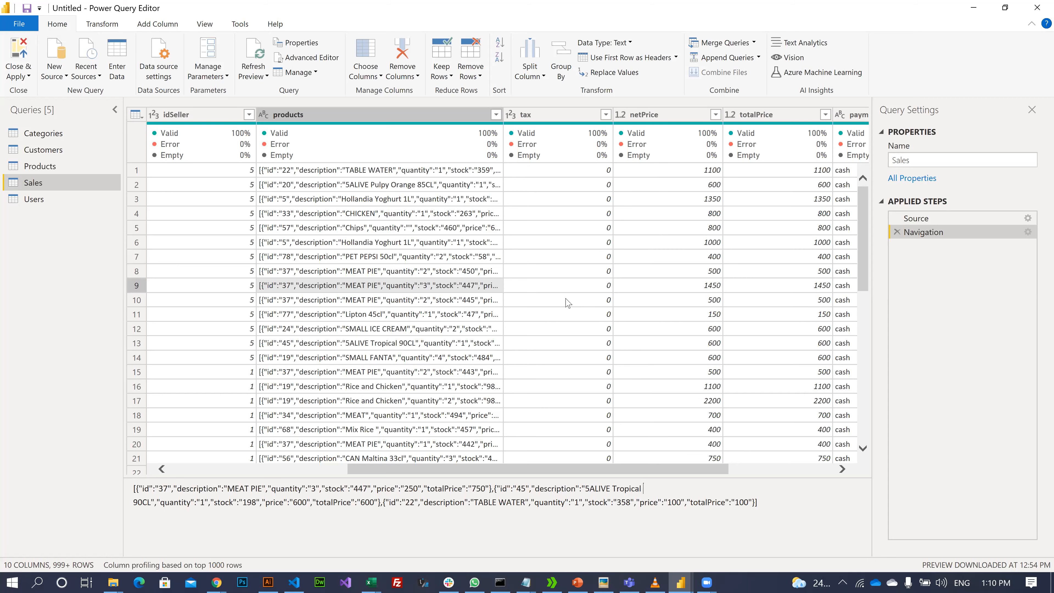
pyautogui.click(408, 118)
pyautogui.rightClick(417, 121)
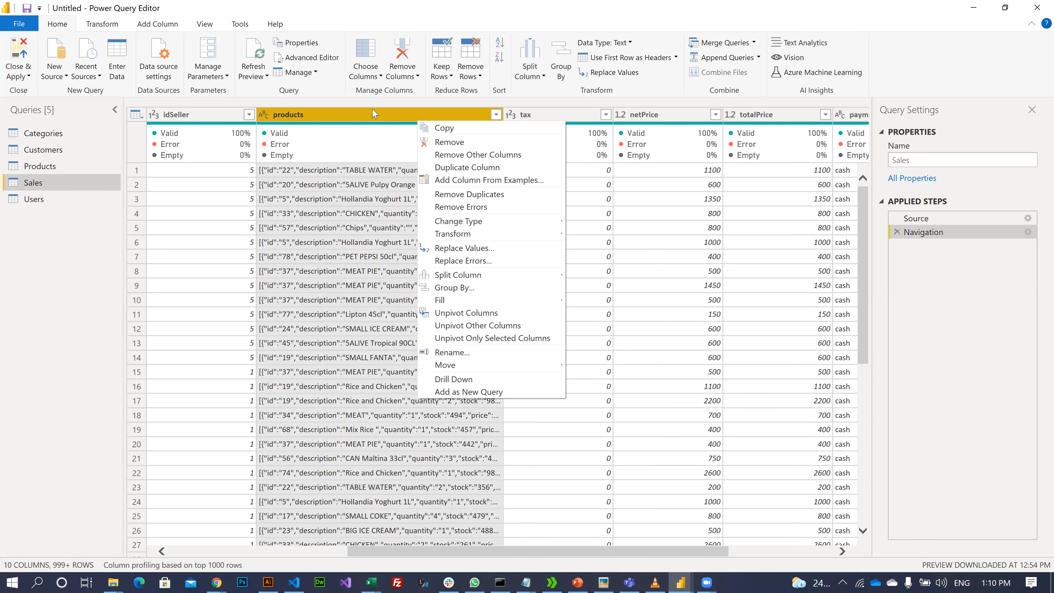
pyautogui.click(337, 115)
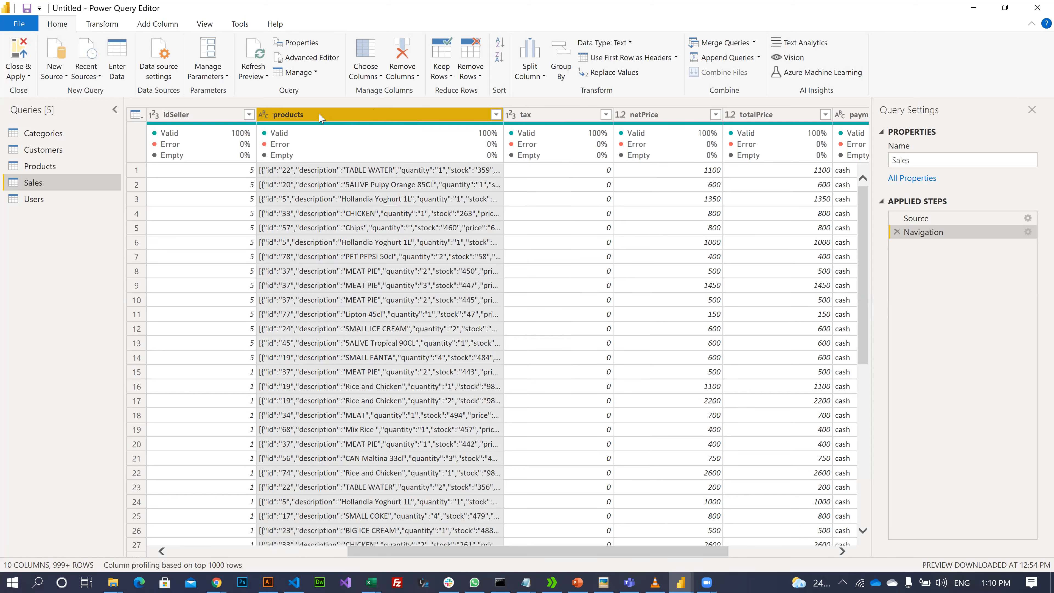
pyautogui.rightClick(319, 117)
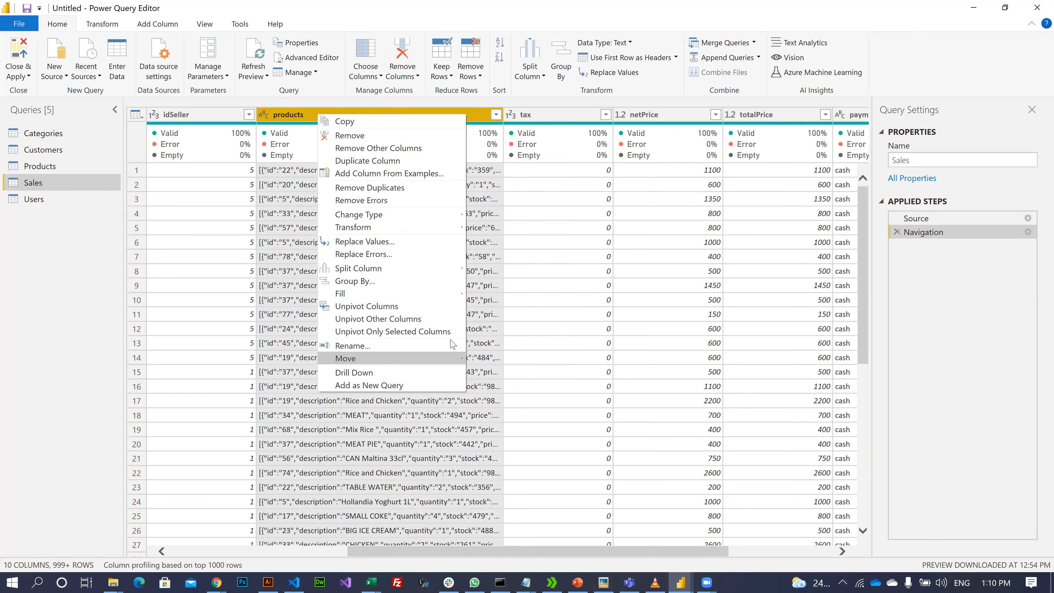
pyautogui.moveTo(457, 358)
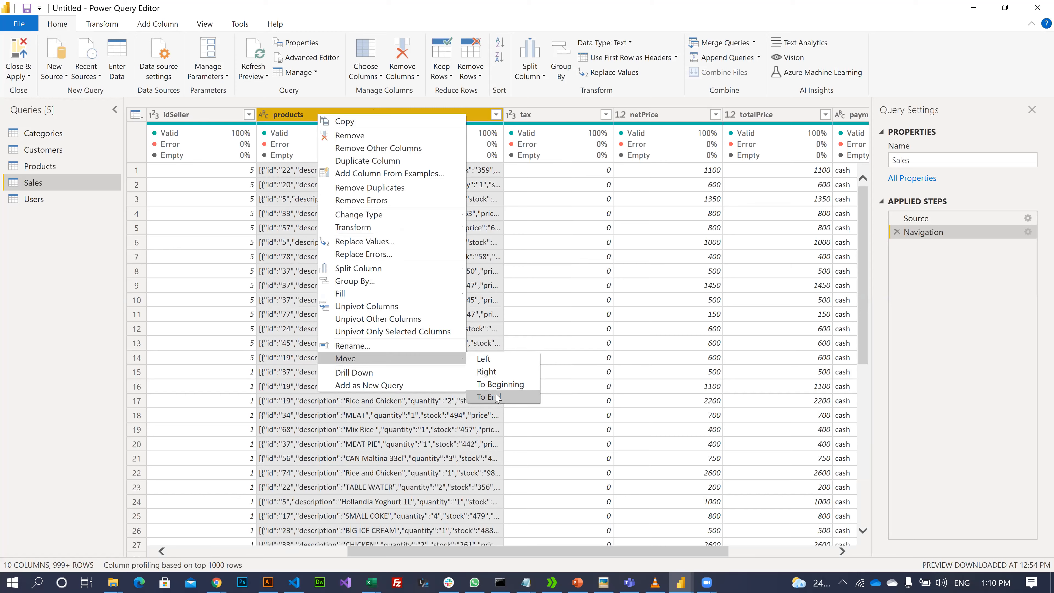
pyautogui.click(497, 397)
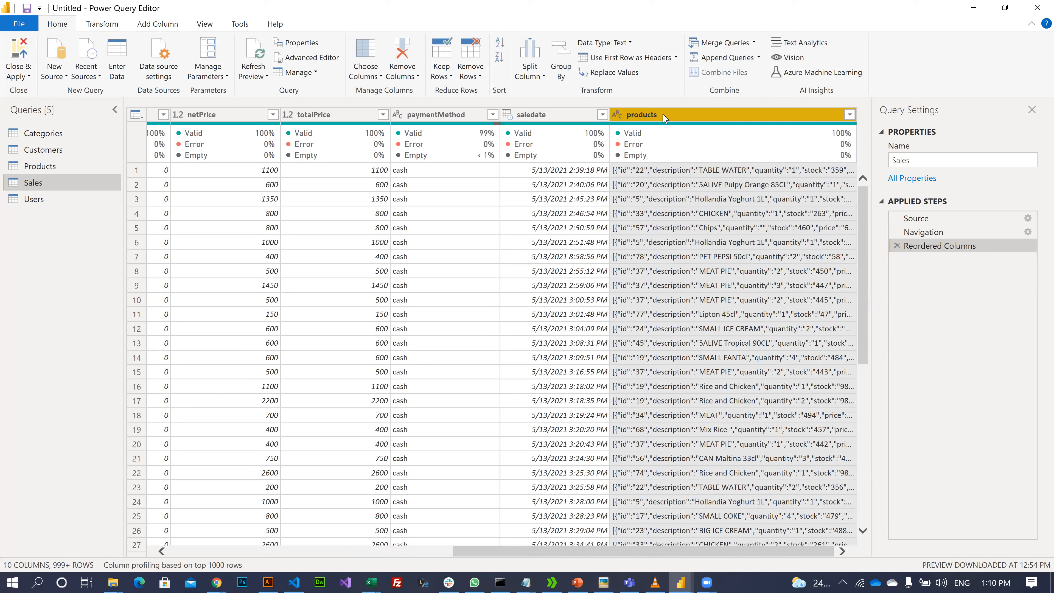
pyautogui.click(690, 171)
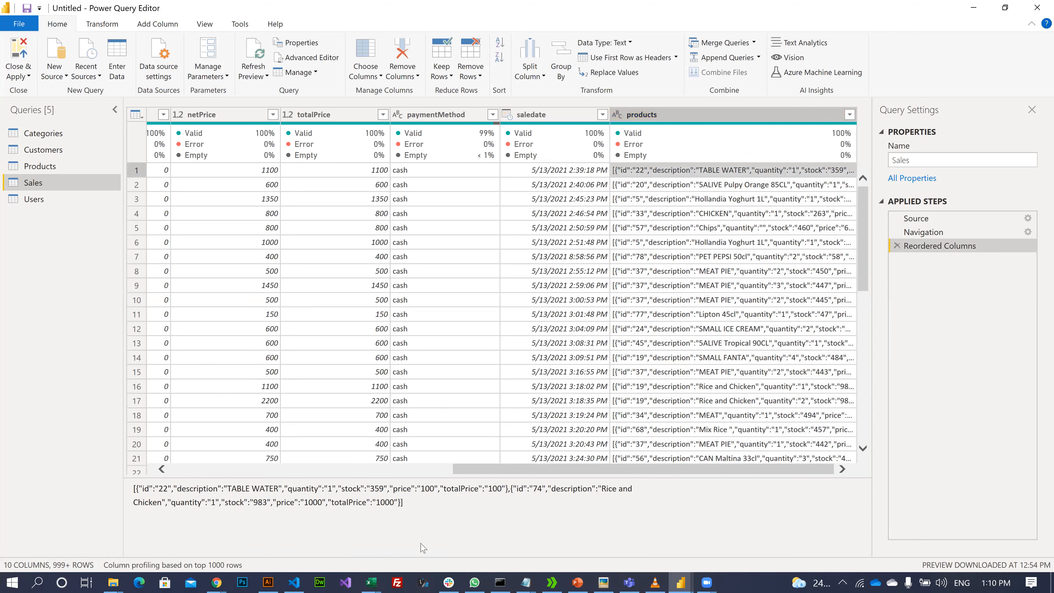
pyautogui.doubleClick(508, 489)
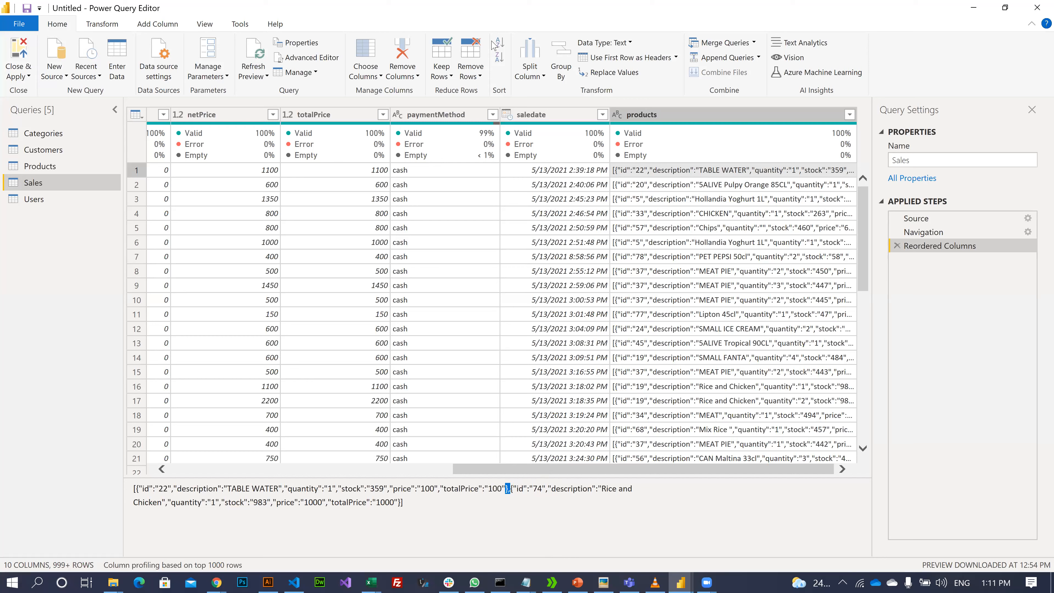
pyautogui.click(621, 113)
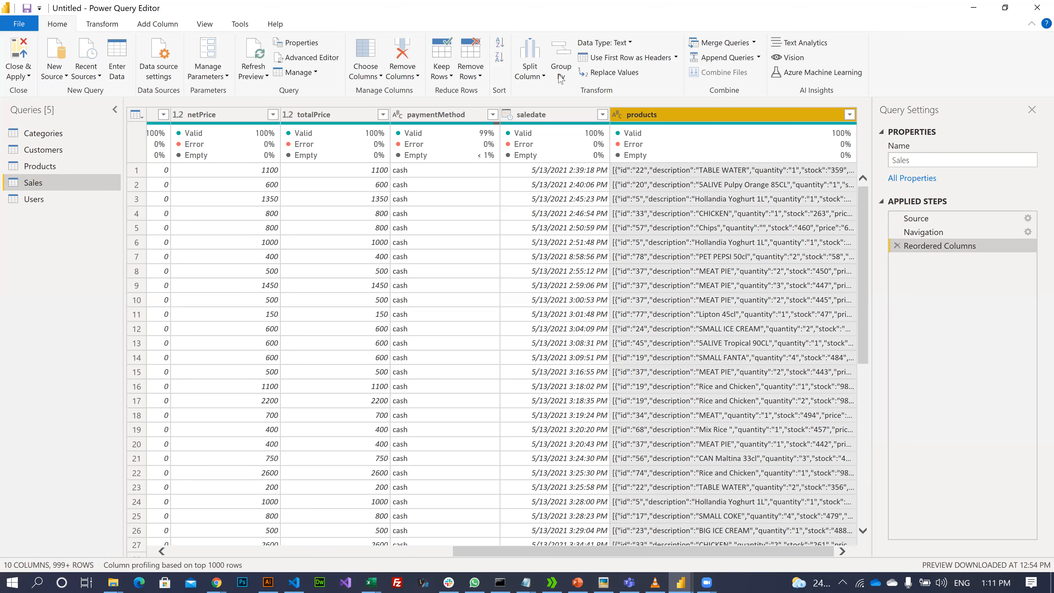
pyautogui.click(544, 75)
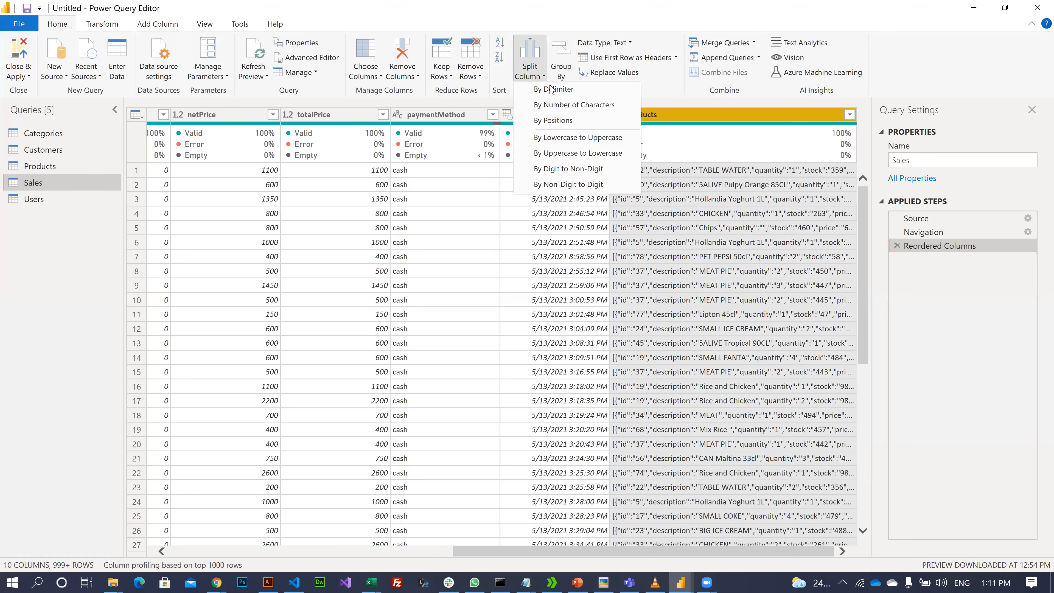
pyautogui.click(553, 93)
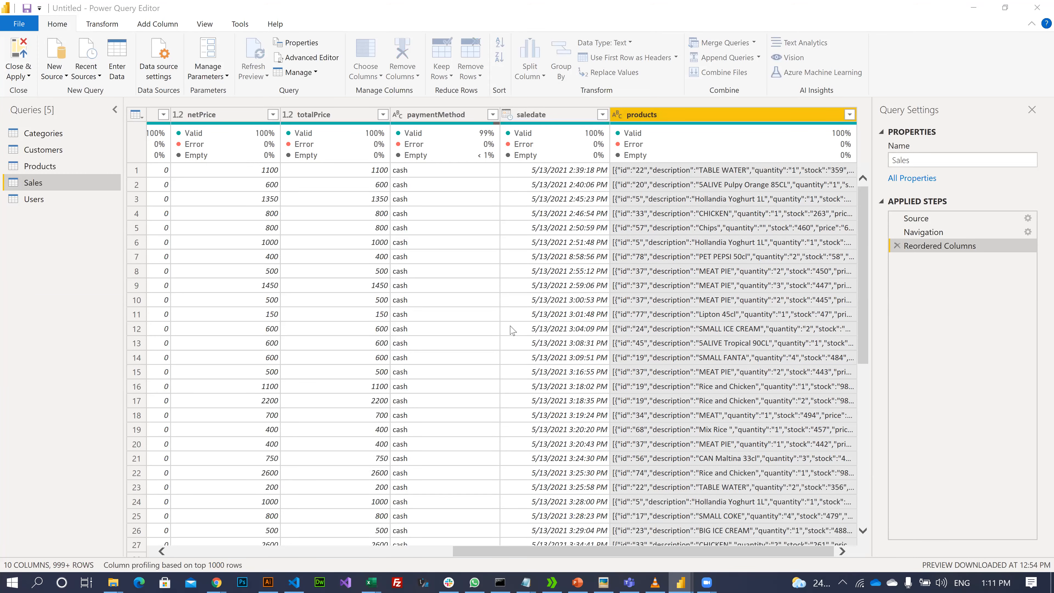
pyautogui.click(374, 206)
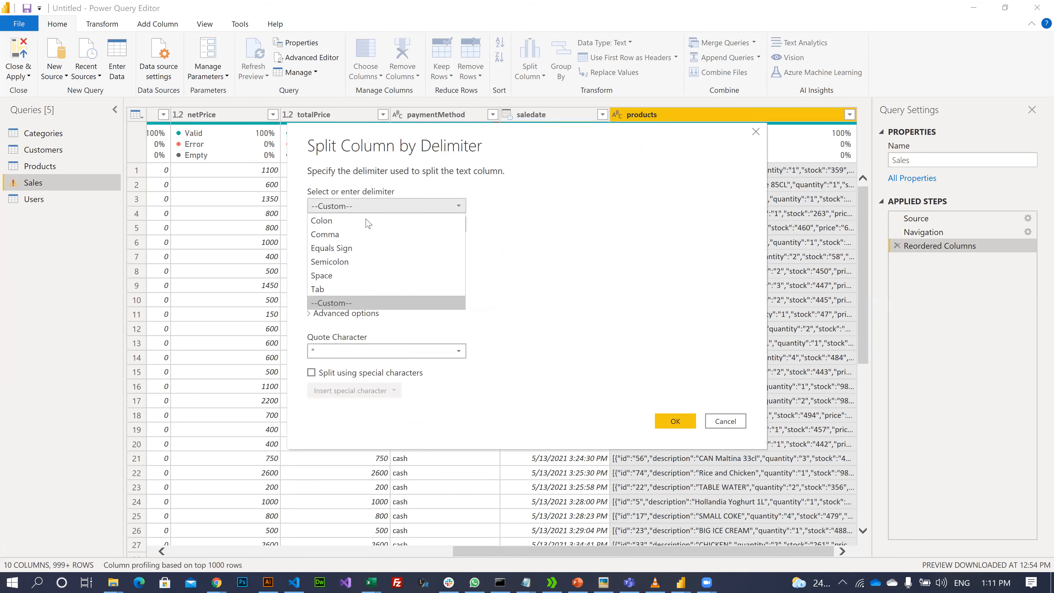
pyautogui.click(355, 302)
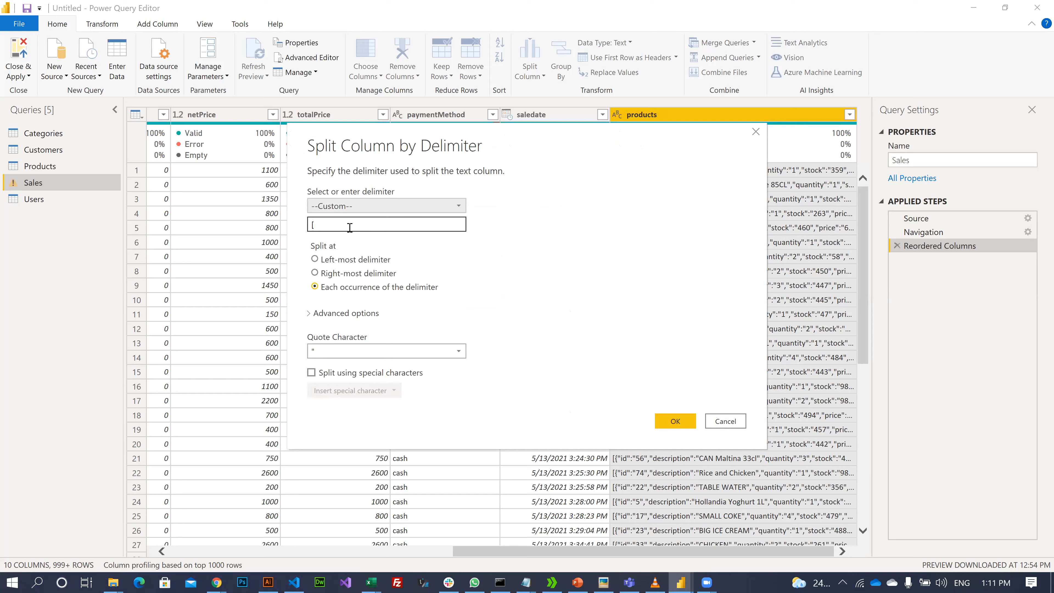
pyautogui.click(350, 226)
pyautogui.write('},')
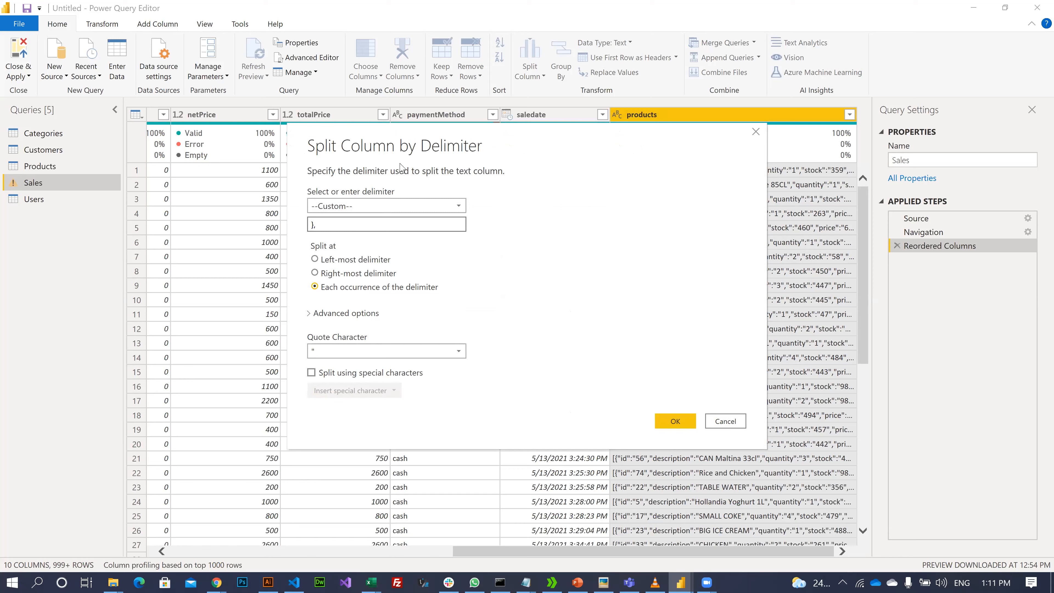
pyautogui.click(683, 421)
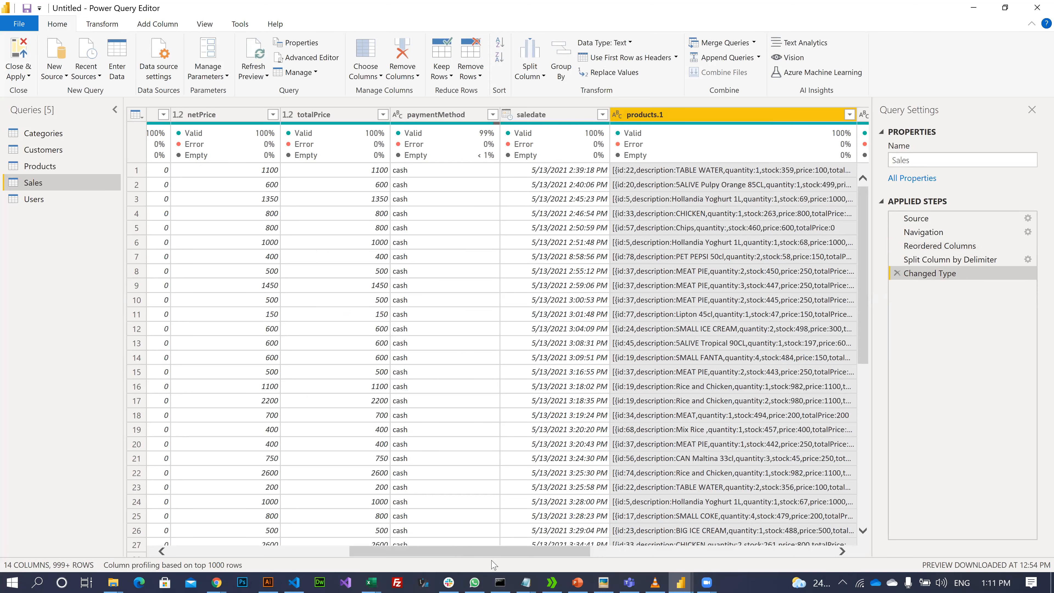
pyautogui.moveTo(656, 549); pyautogui.dragTo(746, 535)
pyautogui.hscroll(6, 722, 538)
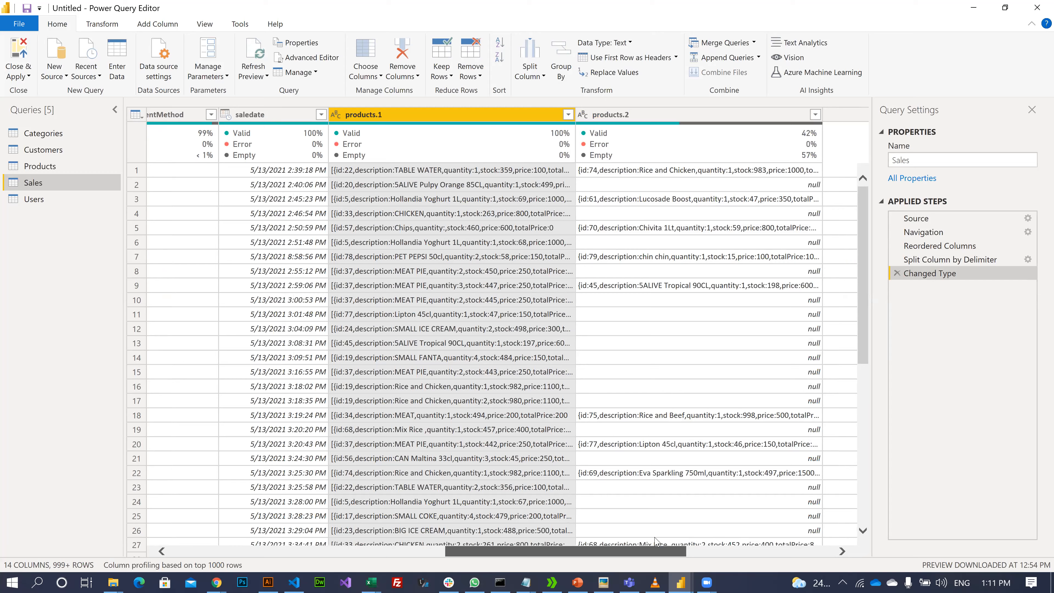
pyautogui.hscroll(-2, 658, 545)
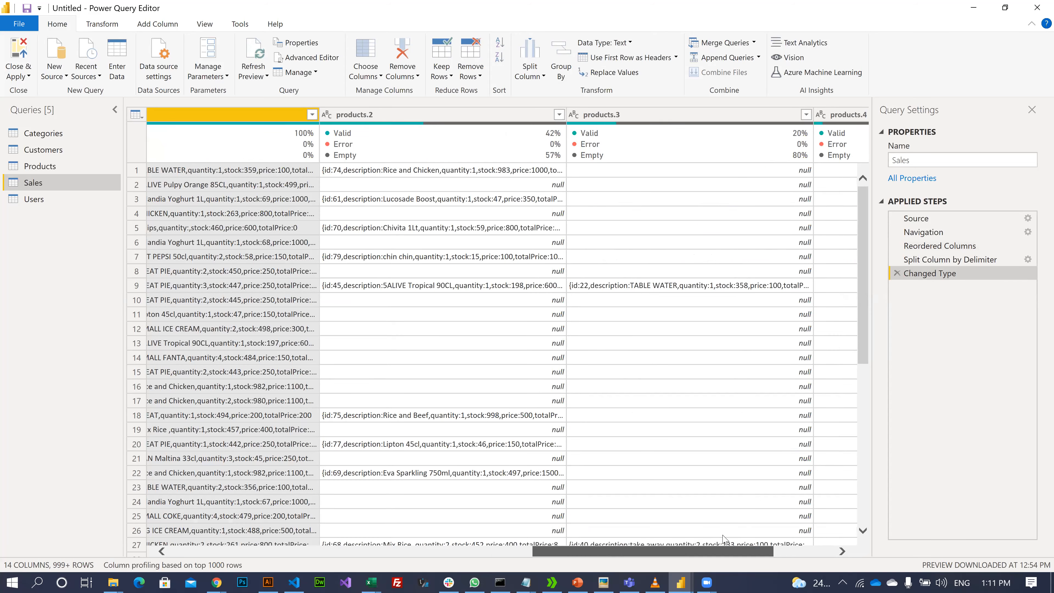
pyautogui.hscroll(2, 781, 542)
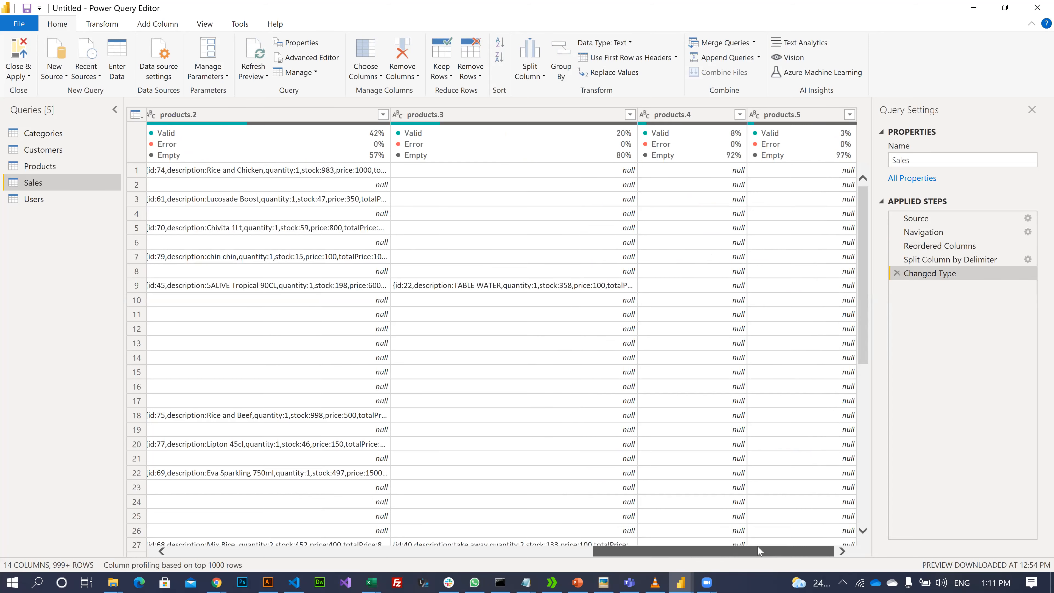
pyautogui.hscroll(-1, 759, 550)
pyautogui.hscroll(1, 764, 542)
pyautogui.hscroll(-3, 454, 307)
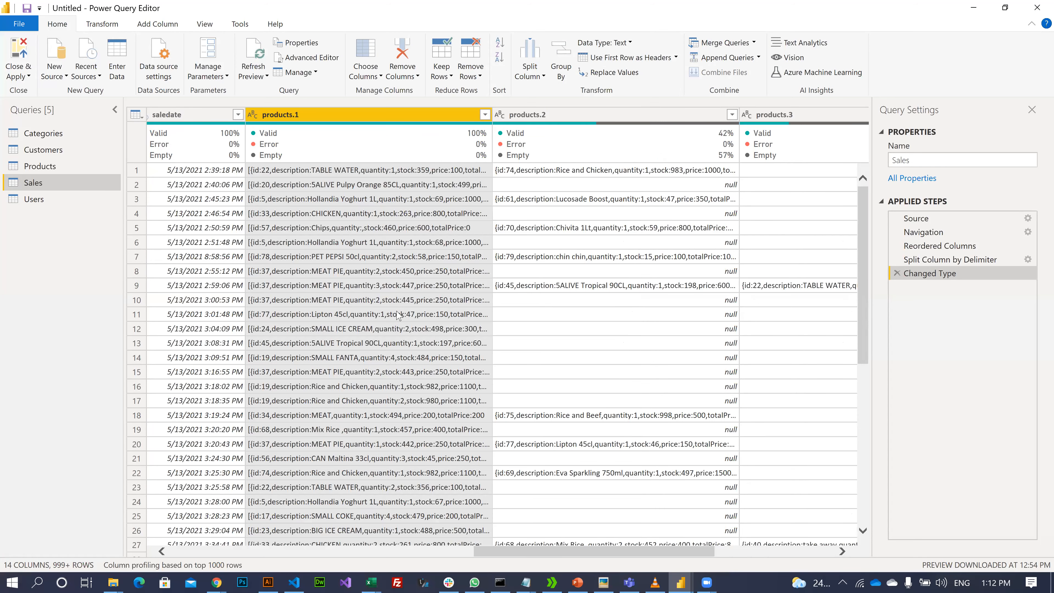
pyautogui.click(397, 314)
pyautogui.click(392, 335)
pyautogui.click(401, 370)
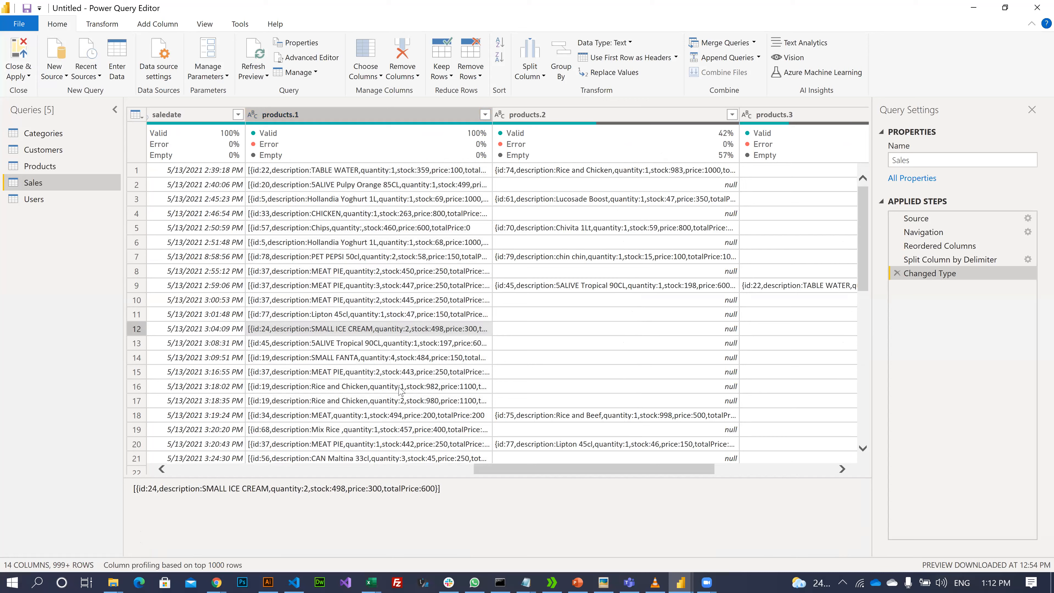
pyautogui.click(400, 387)
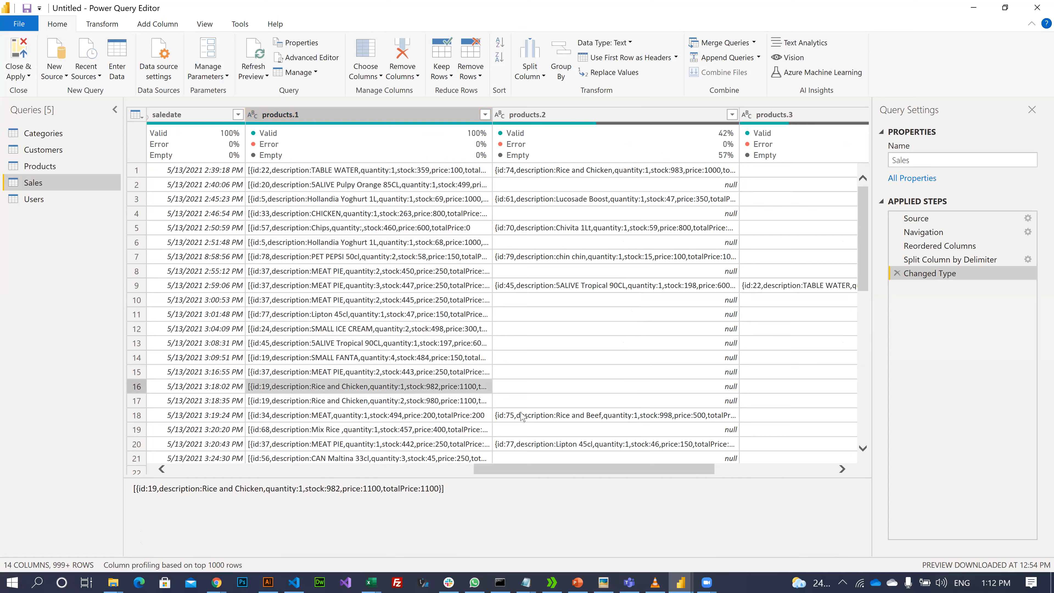
pyautogui.press('Down')
pyautogui.press('Down')
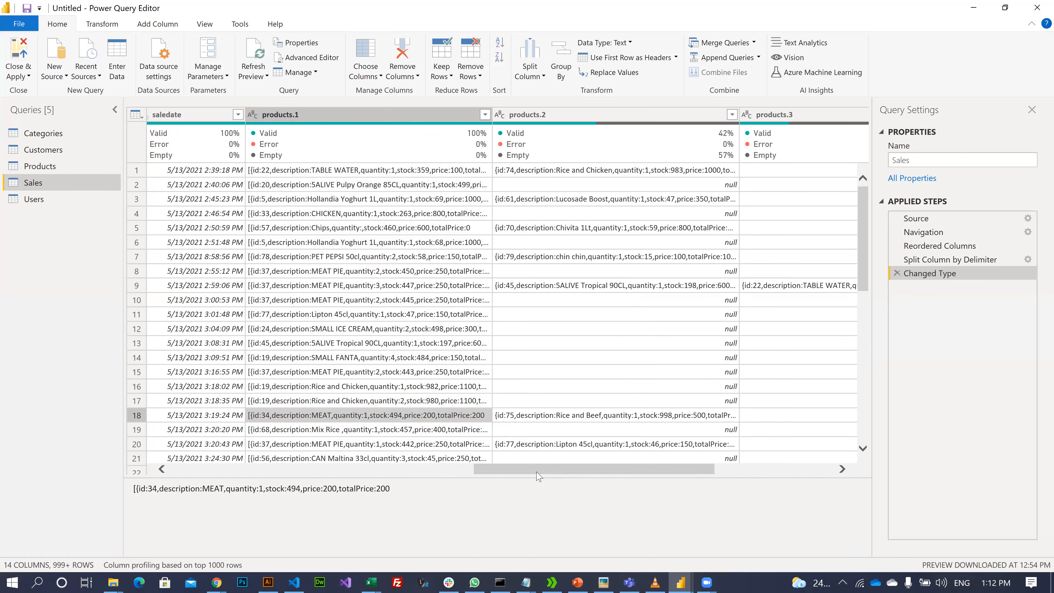
pyautogui.hscroll(3, 540, 478)
pyautogui.hscroll(-3, 356, 317)
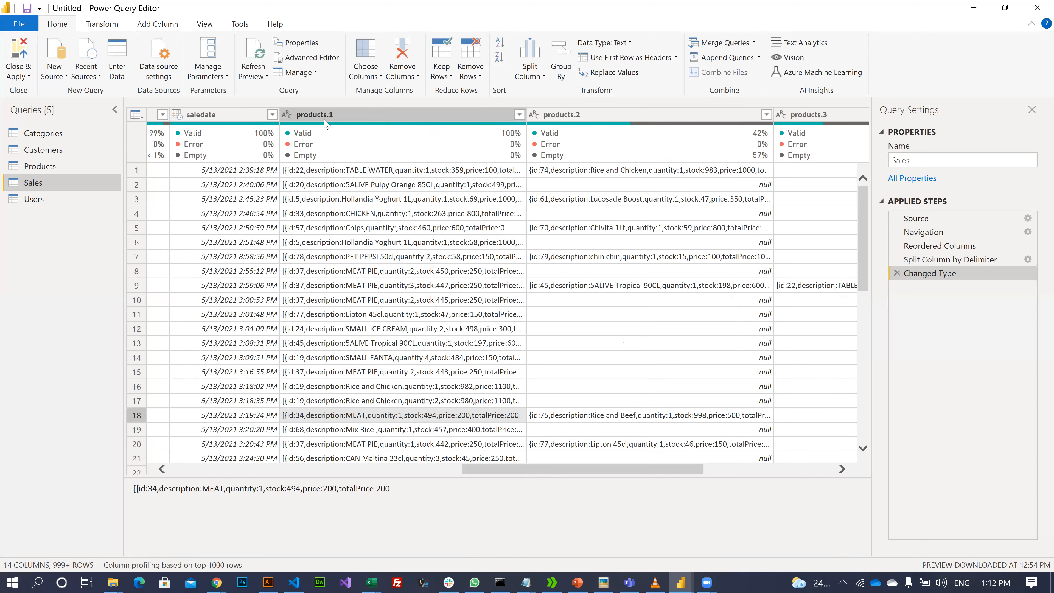
pyautogui.click(310, 114)
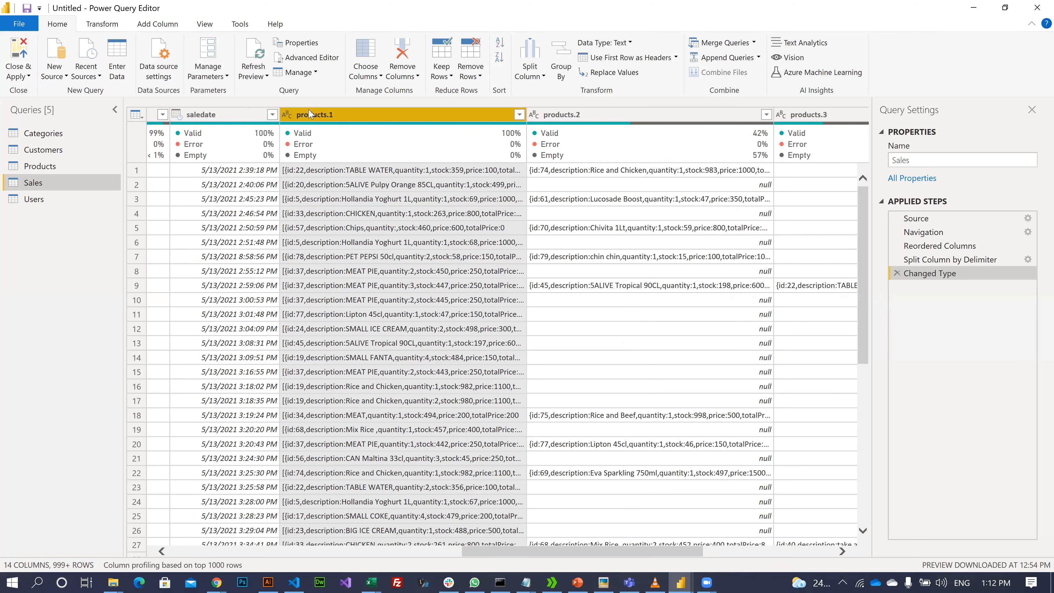
pyautogui.hotkey('shift', 'Right')
pyautogui.hotkey('shift', 'Right')
pyautogui.hotkey('shift', 'Right')
pyautogui.hotkey('shift', 'Right')
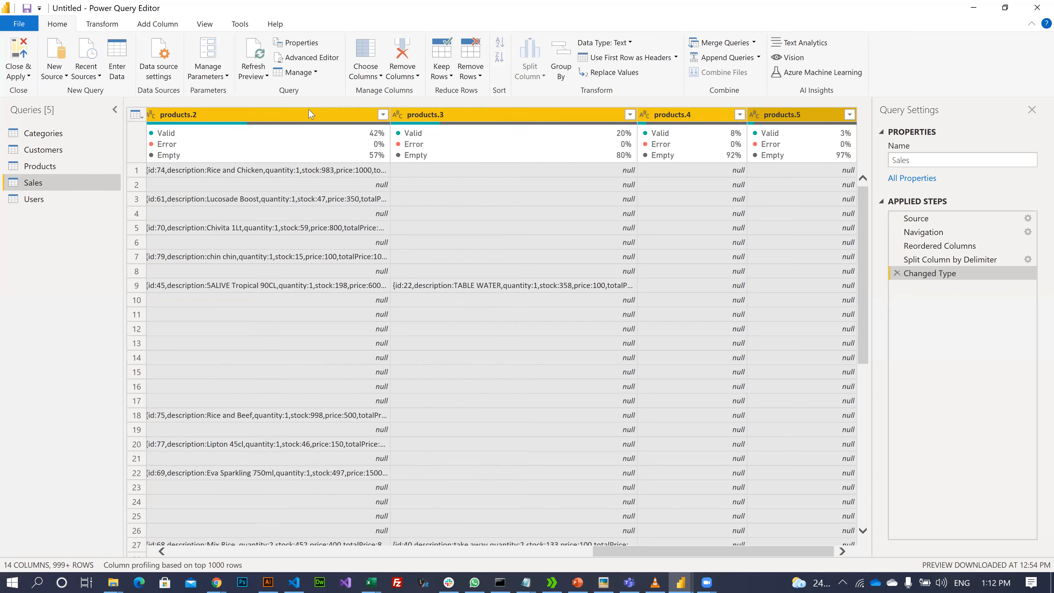
pyautogui.press('Left')
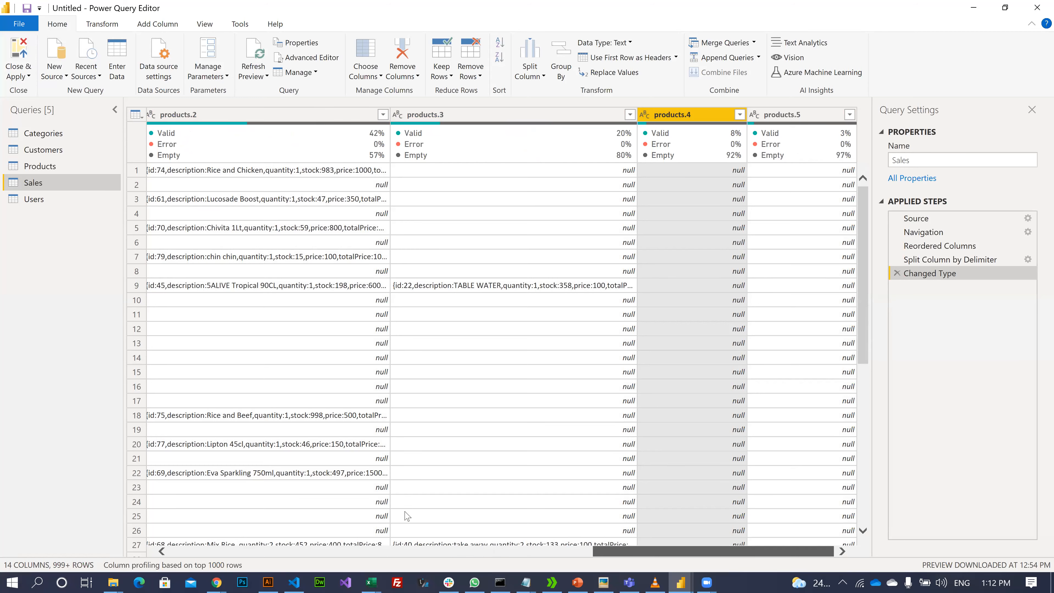
pyautogui.press('Left')
pyautogui.press('Left')
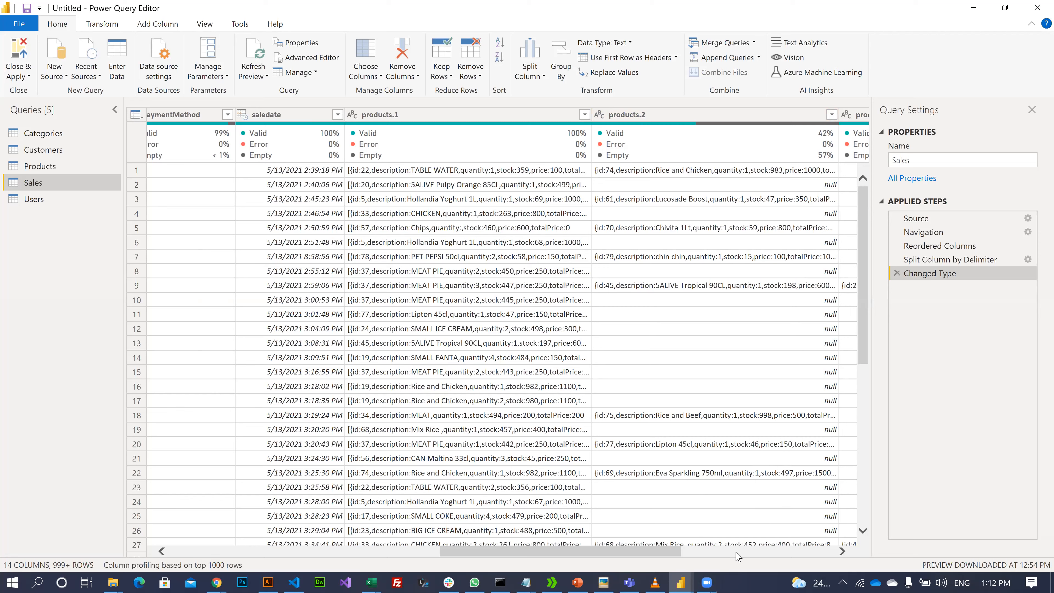
pyautogui.click(707, 582)
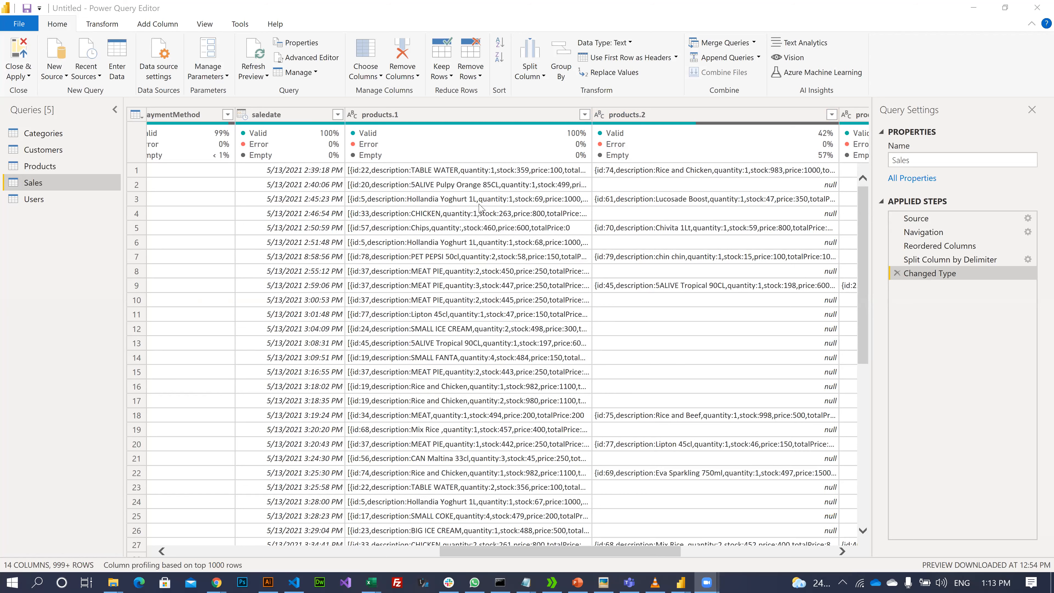
pyautogui.click(430, 120)
pyautogui.hotkey('shift', 'Right')
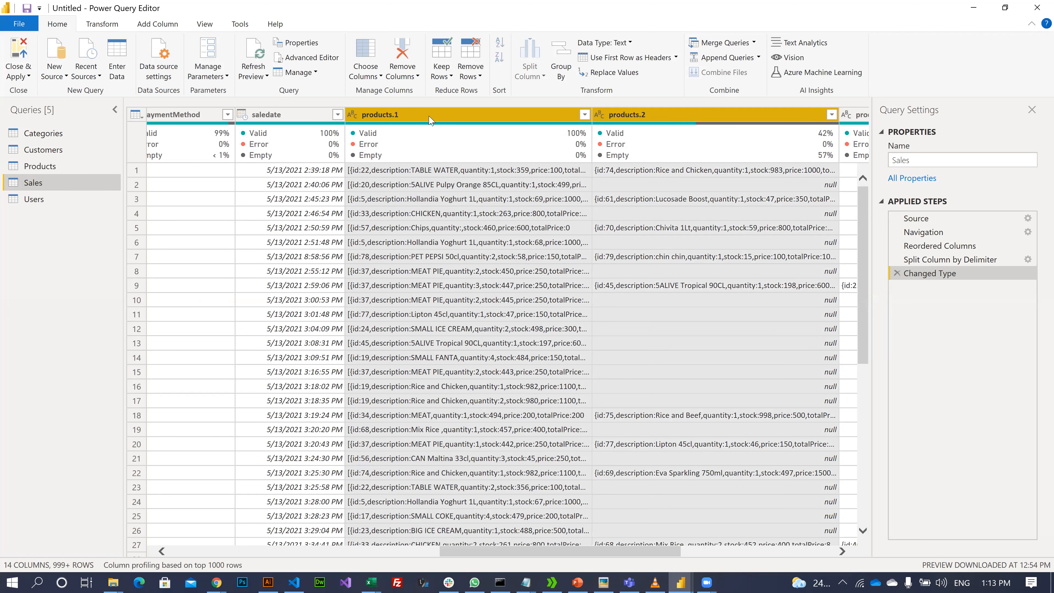
pyautogui.hotkey('shift', 'Right')
pyautogui.hotkey('shift', 'Right')
pyautogui.hotkey('shift', 'Right')
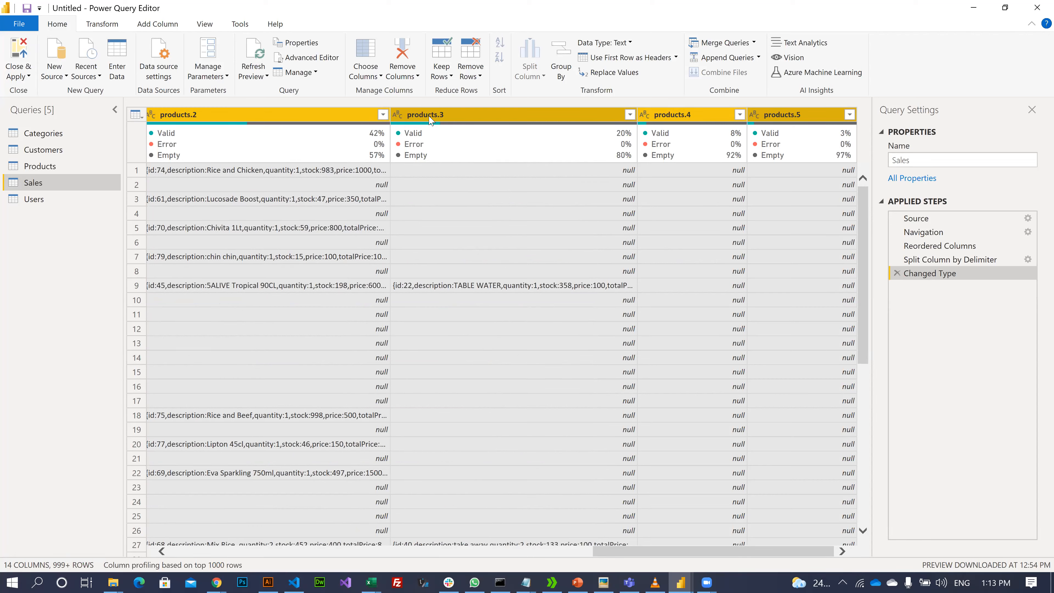
pyautogui.press('Left')
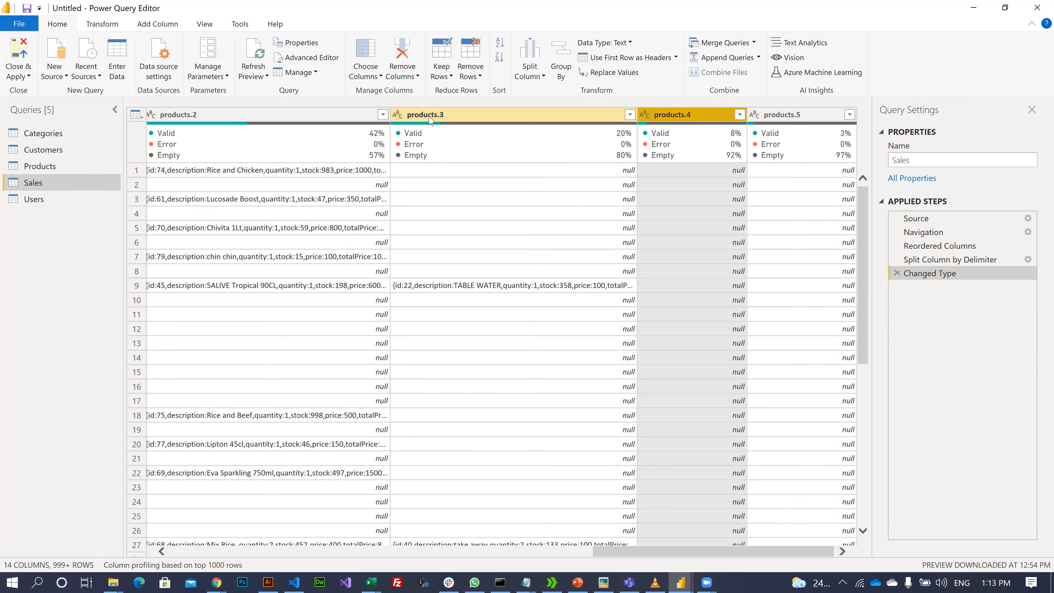
pyautogui.press('Left')
pyautogui.press('Left')
pyautogui.press('Left')
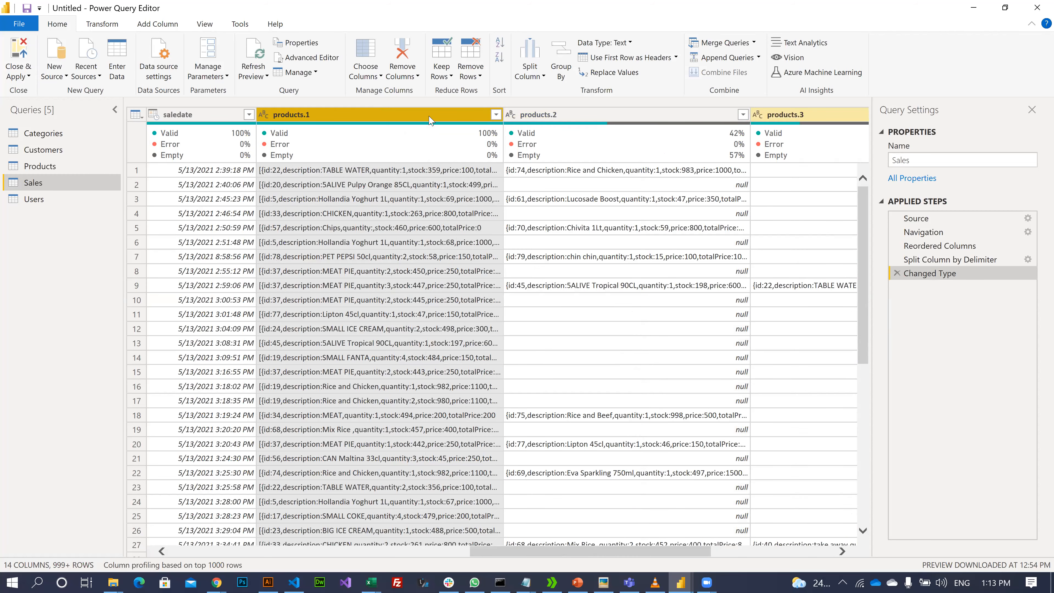
pyautogui.press('Left')
pyautogui.press('Left')
pyautogui.click(430, 120)
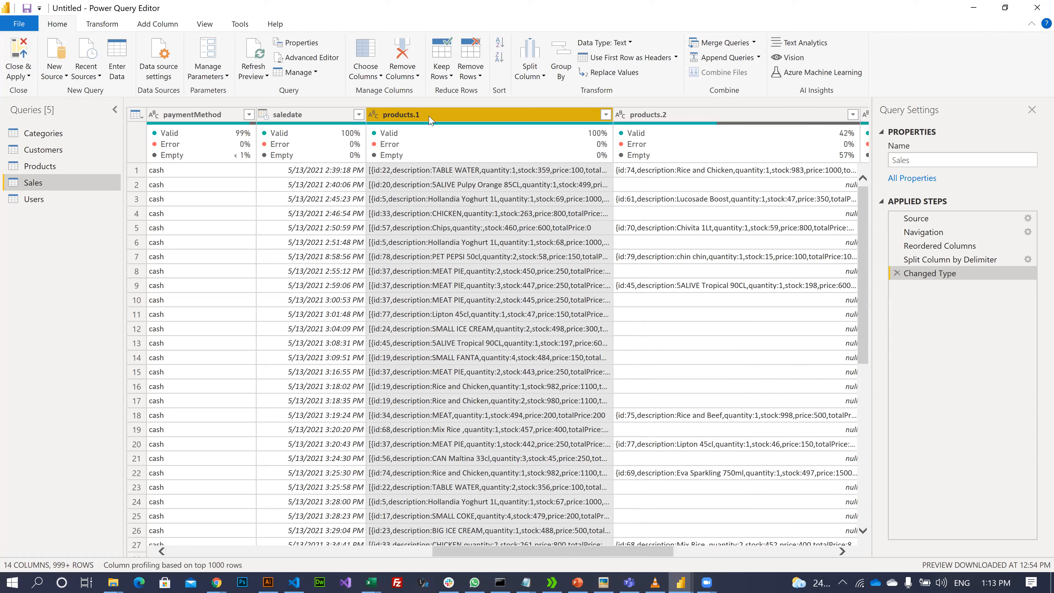
pyautogui.press('Right')
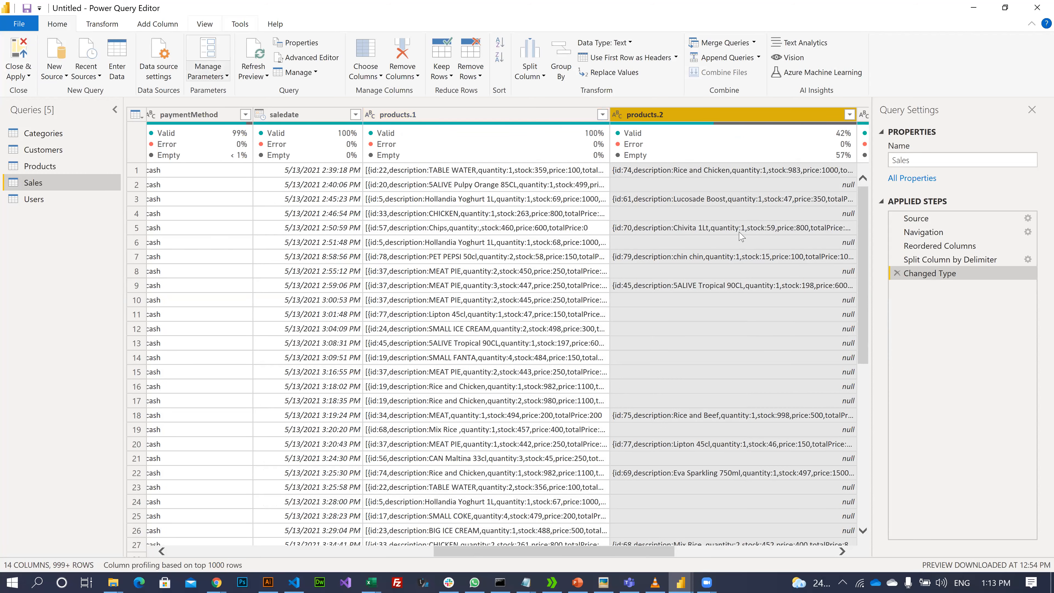
pyautogui.click(569, 224)
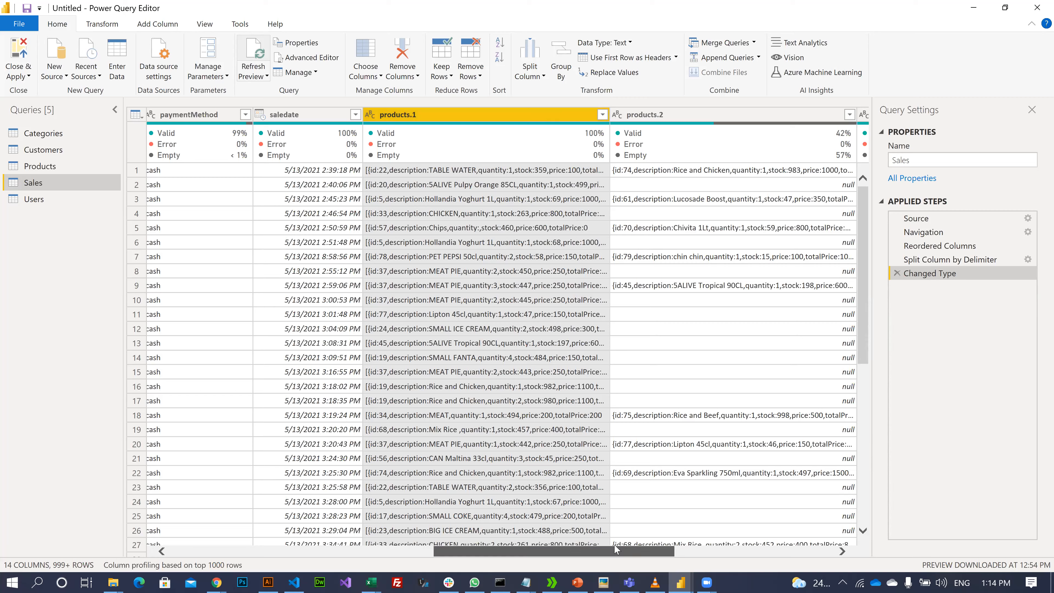
pyautogui.hscroll(-2, 671, 526)
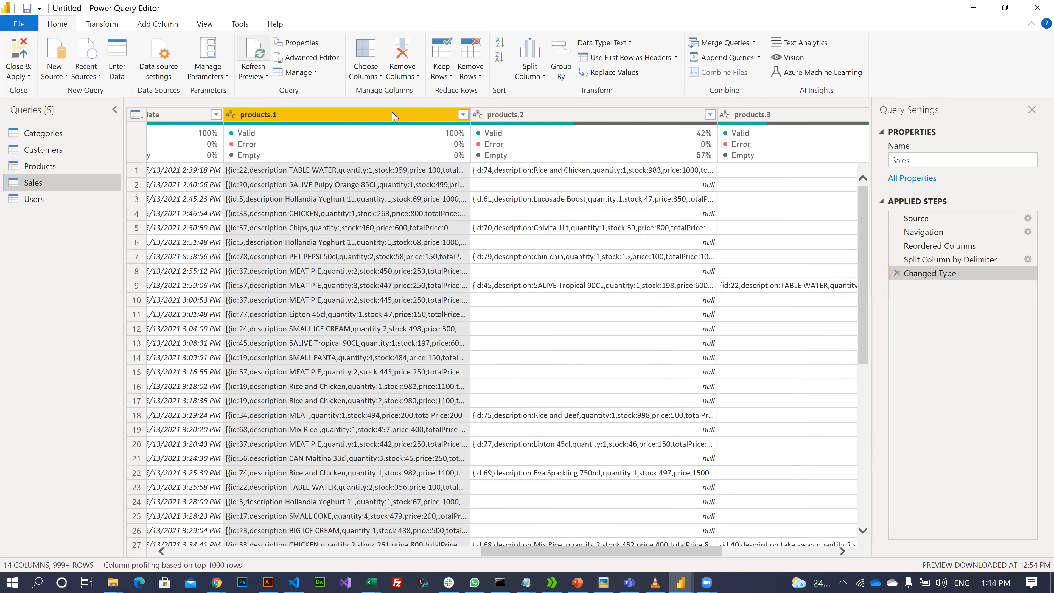
pyautogui.hotkey('shift', 'Right')
pyautogui.hotkey('shift', 'Right')
pyautogui.hotkey('shift', 'Right')
pyautogui.hotkey('shift', 'Right')
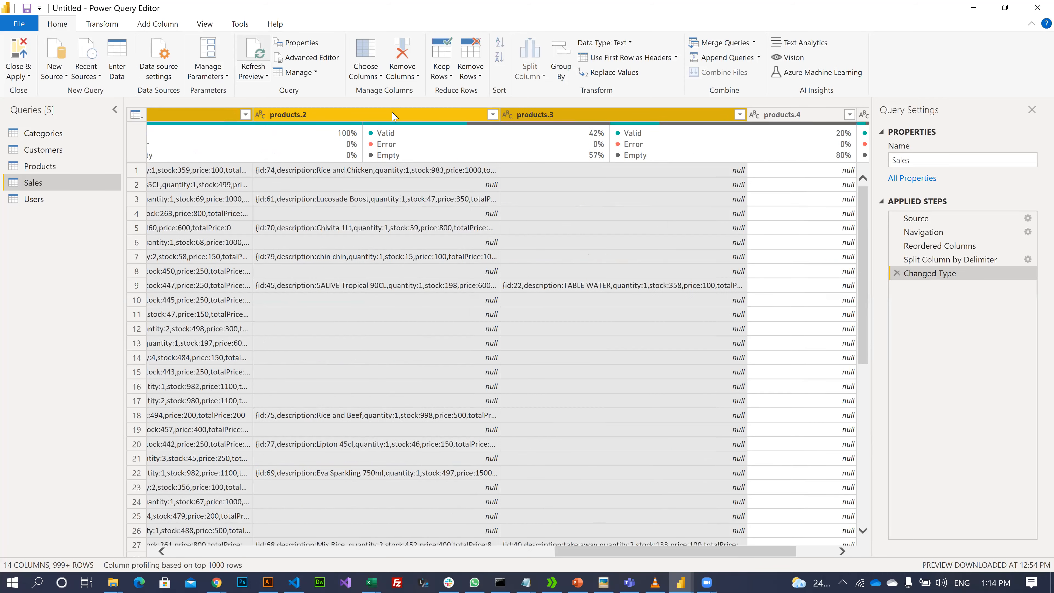
pyautogui.press('Left')
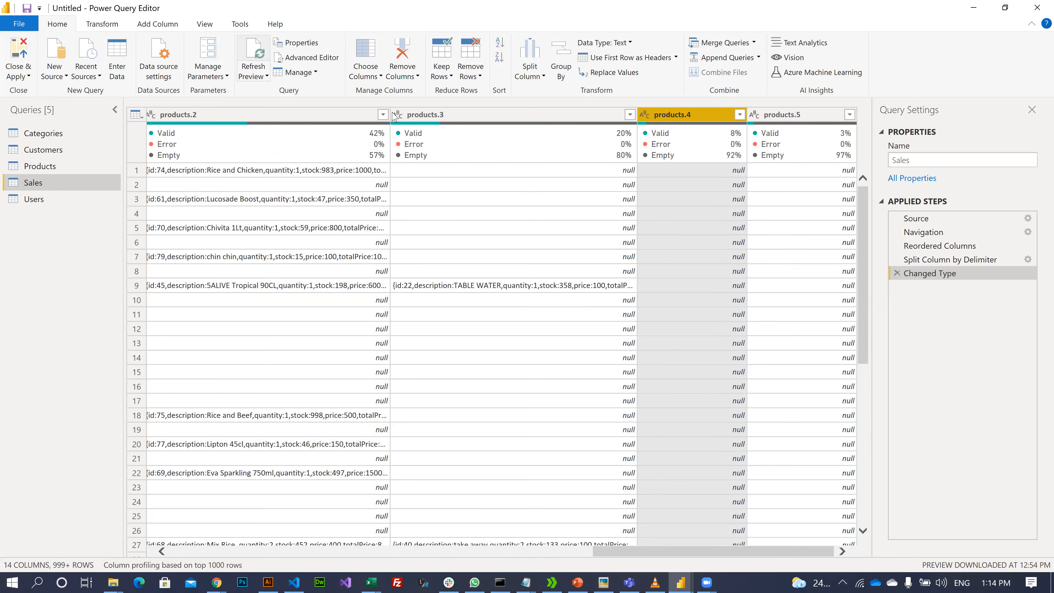
pyautogui.press('Left')
pyautogui.press('Left')
pyautogui.press('Left')
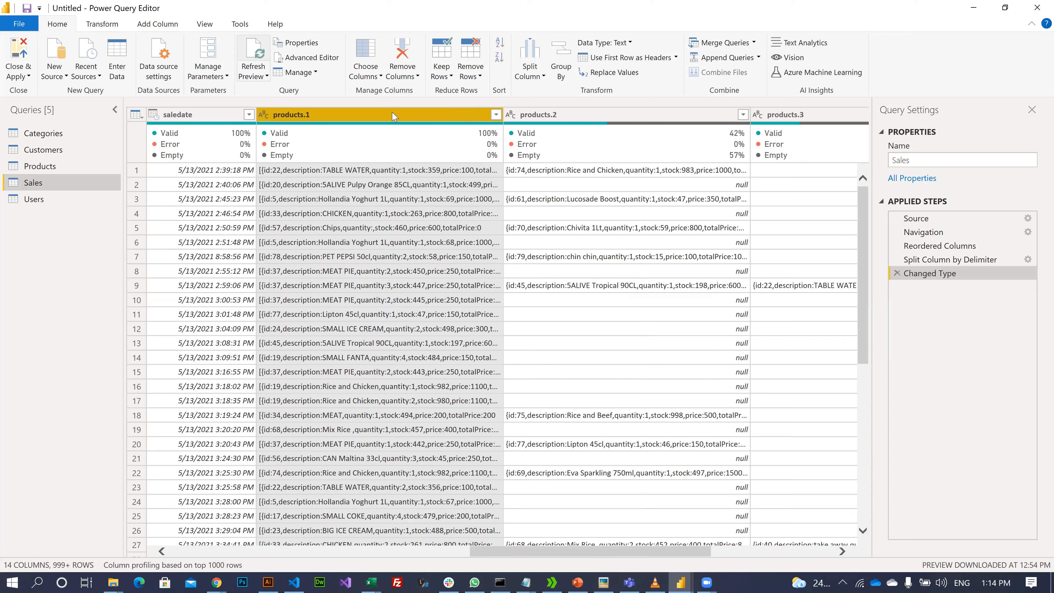
pyautogui.press('Left')
pyautogui.press('Left')
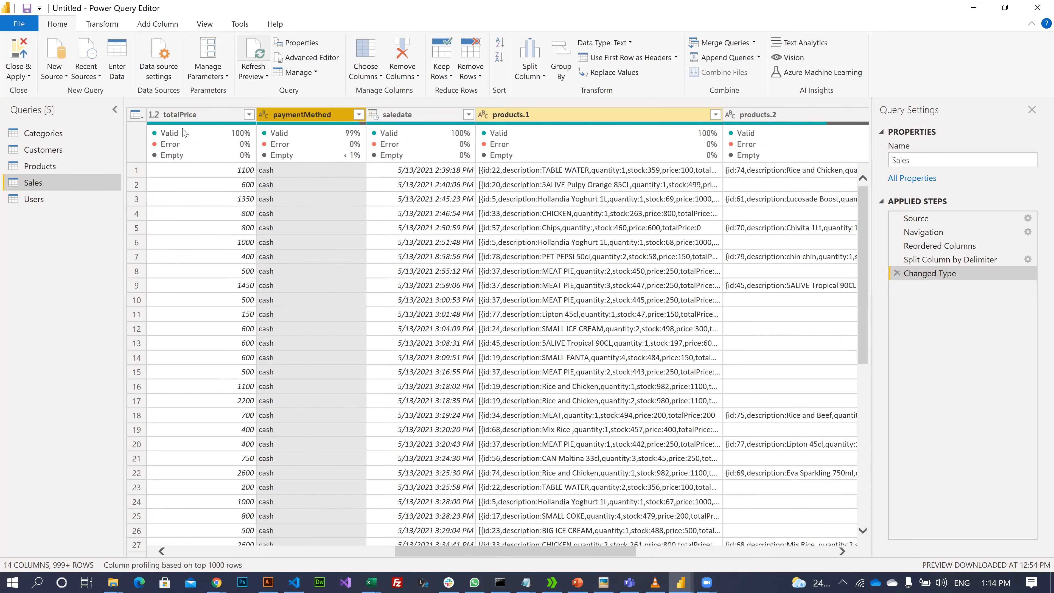
pyautogui.press('Left')
pyautogui.press('Left')
pyautogui.press('Left')
pyautogui.press('Left')
pyautogui.press('Left')
pyautogui.press('Left')
pyautogui.press('Left')
pyautogui.press('Left')
pyautogui.click(246, 508)
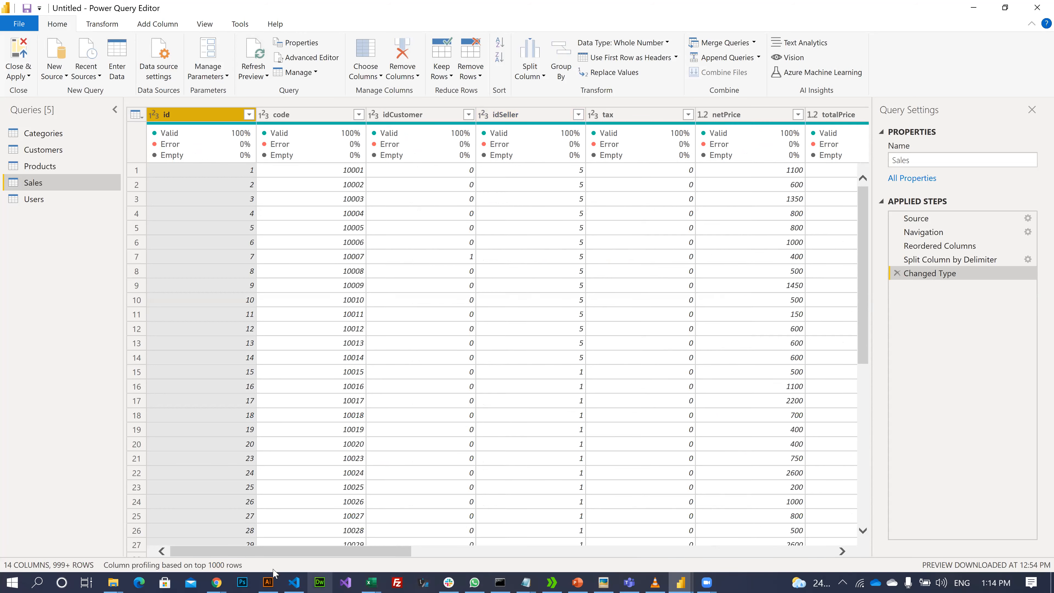
pyautogui.moveTo(305, 554); pyautogui.dragTo(363, 553)
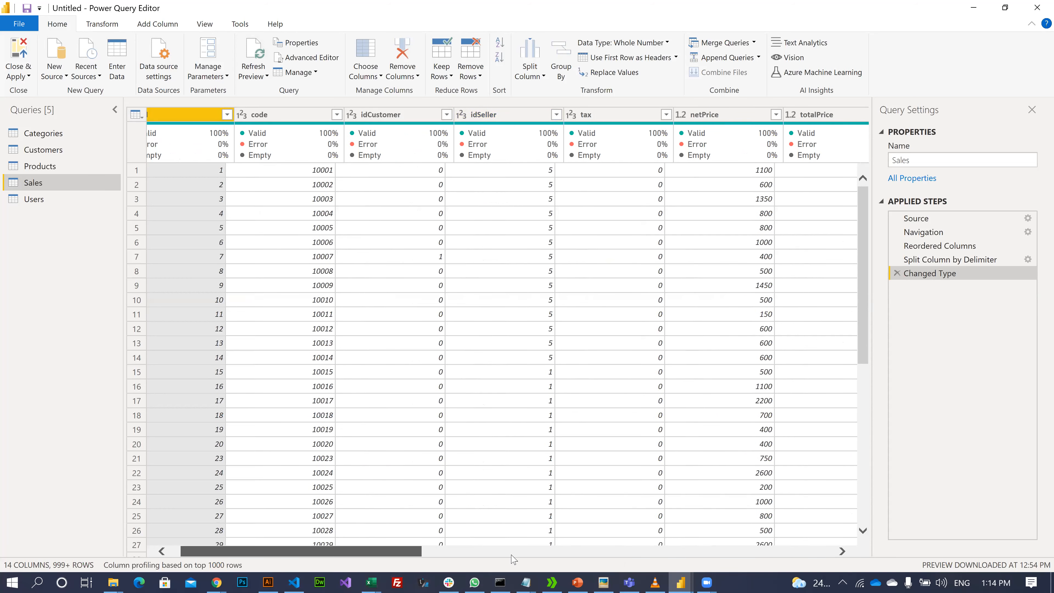
pyautogui.hscroll(5, 866, 520)
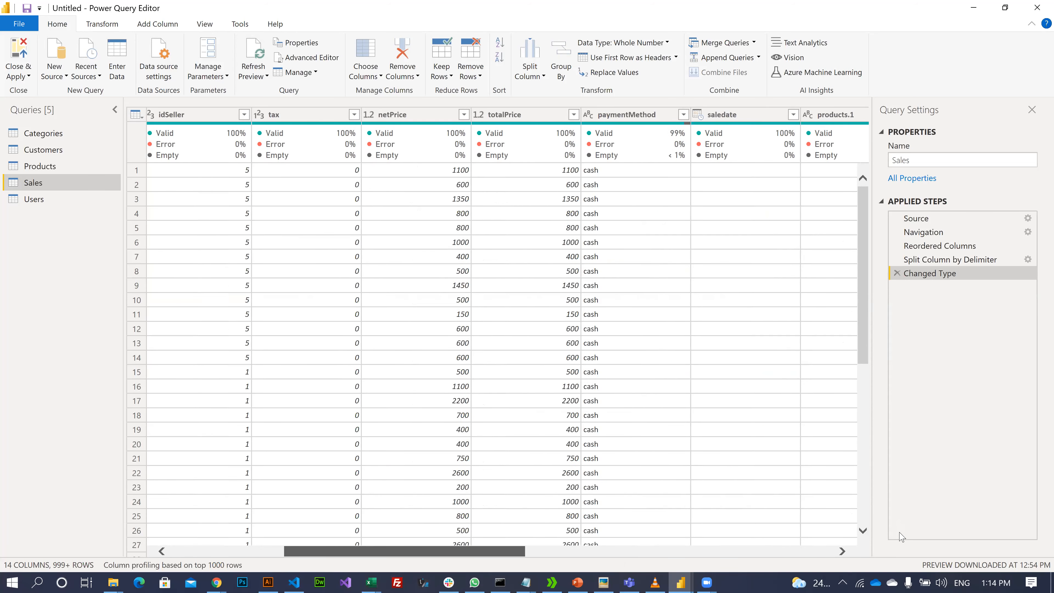
pyautogui.hscroll(8, 502, 340)
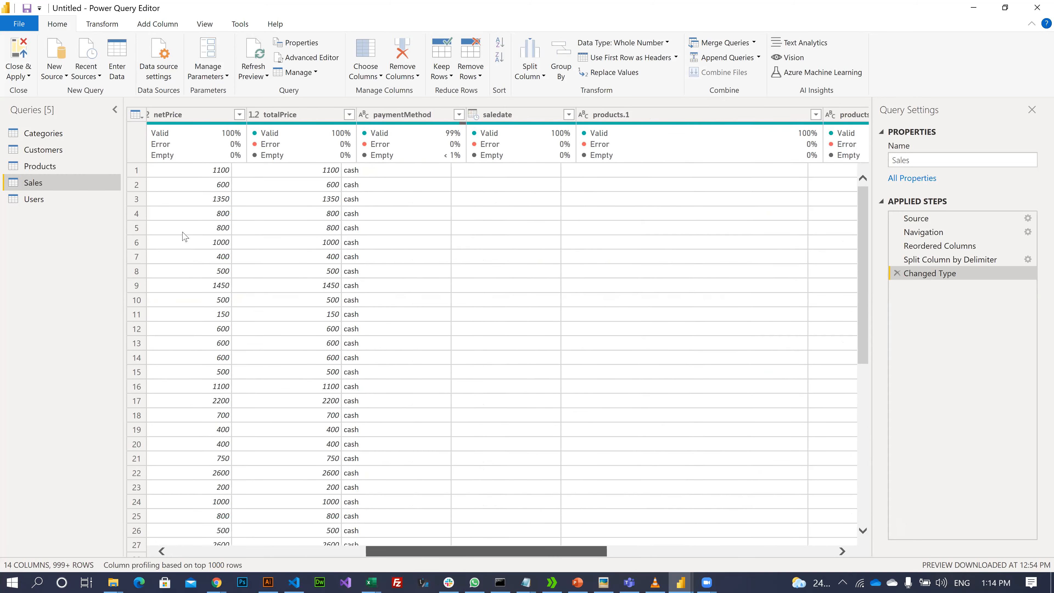
pyautogui.hscroll(8, 522, 554)
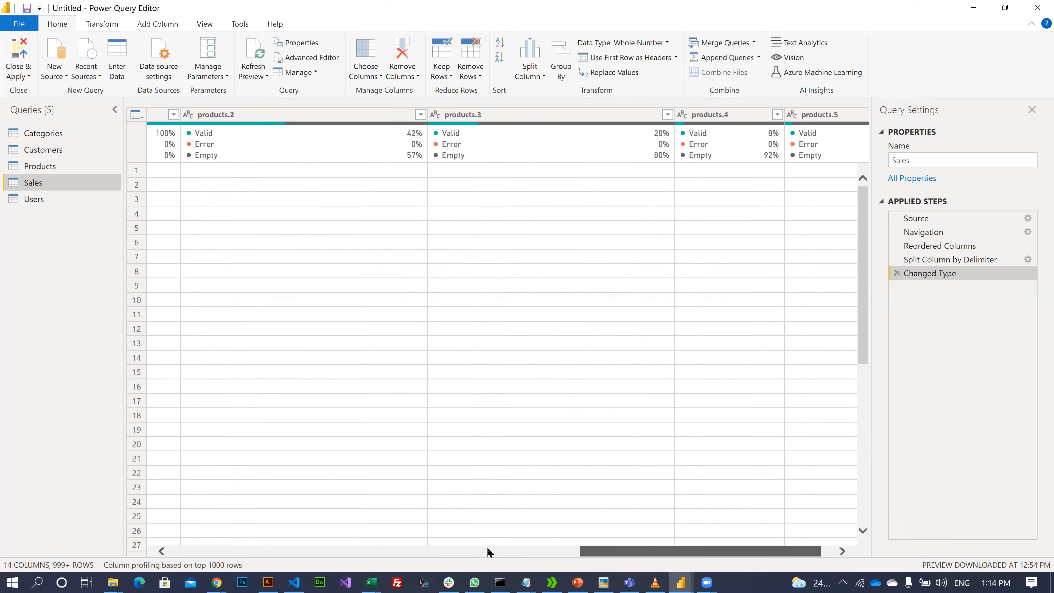
pyautogui.hscroll(-10, 464, 564)
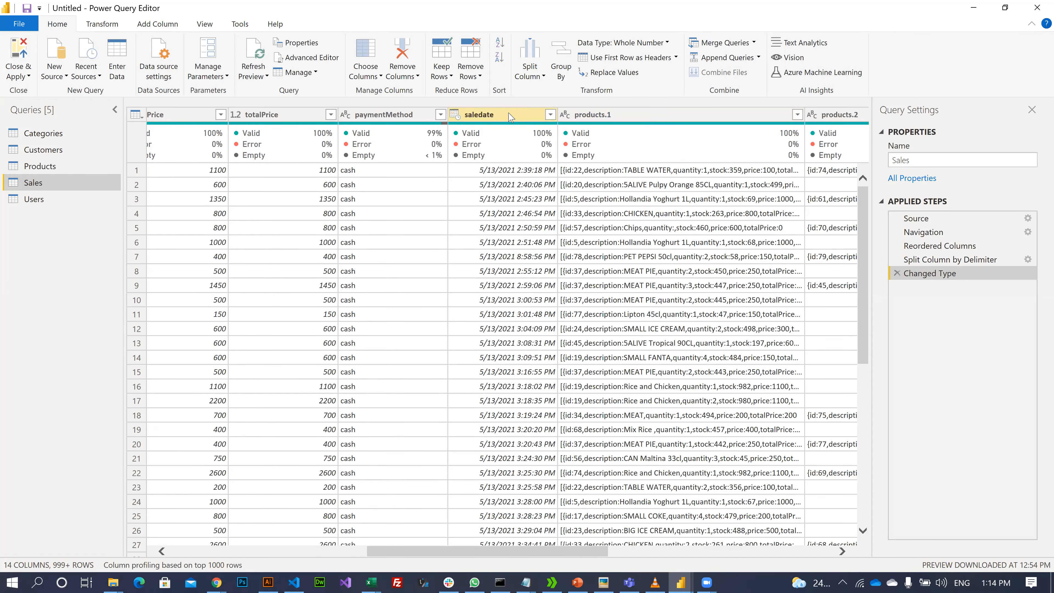
pyautogui.keyDown('shift'); pyautogui.click(486, 115); pyautogui.keyUp('shift')
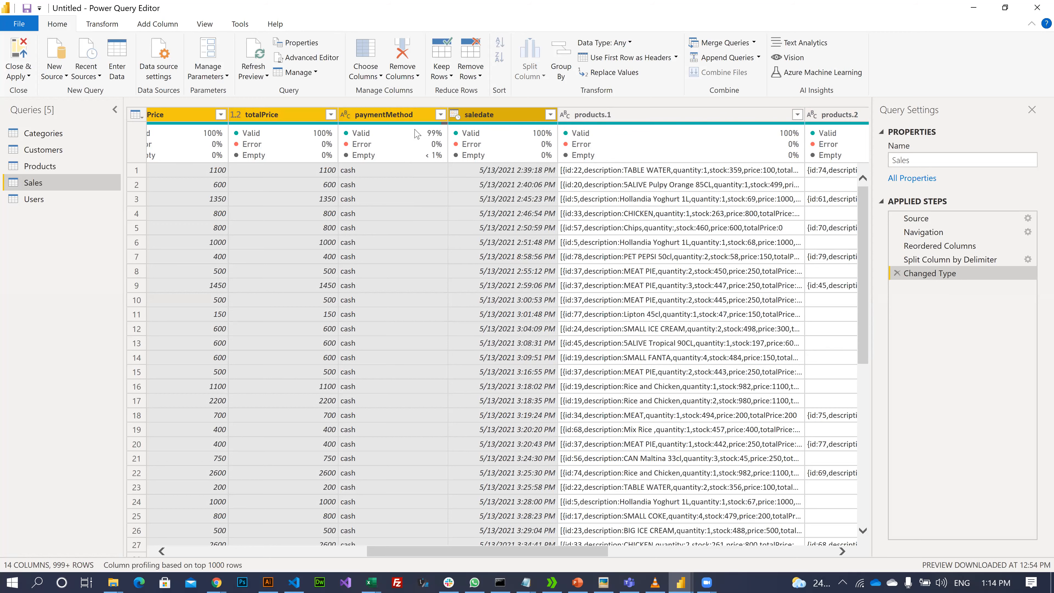
pyautogui.moveTo(378, 125)
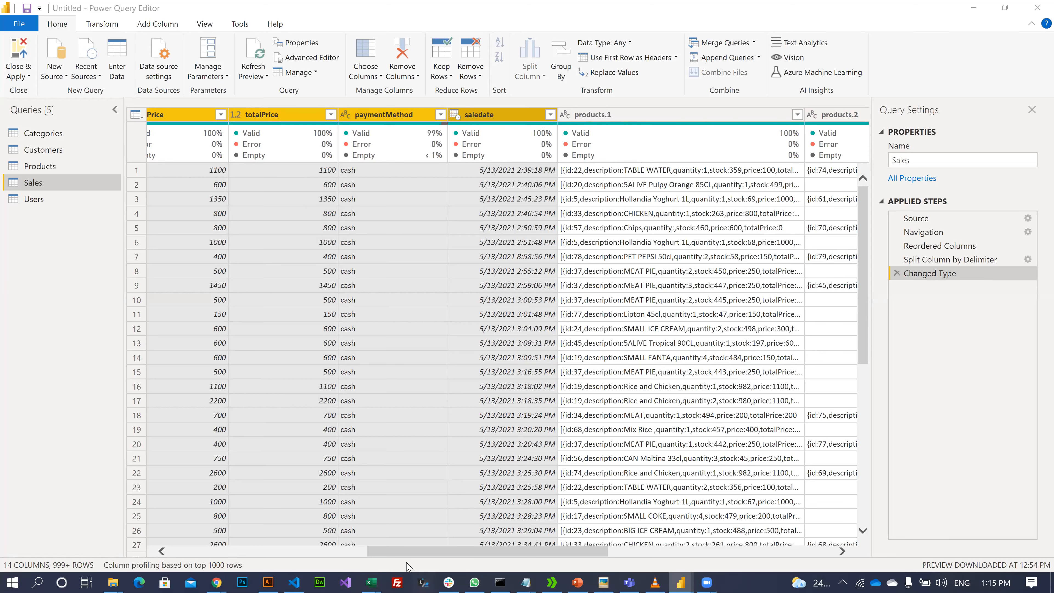
pyautogui.moveTo(508, 552)
pyautogui.mouseDown()
pyautogui.moveTo(70, 514)
pyautogui.moveTo(197, 540)
pyautogui.moveTo(504, 568)
pyautogui.mouseUp()
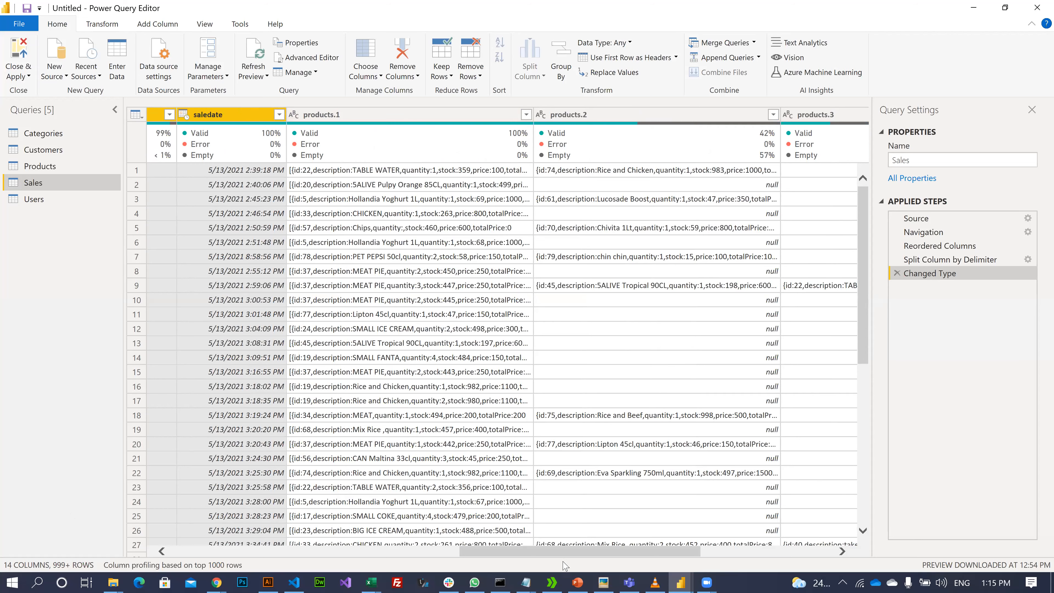
pyautogui.hscroll(6, 781, 538)
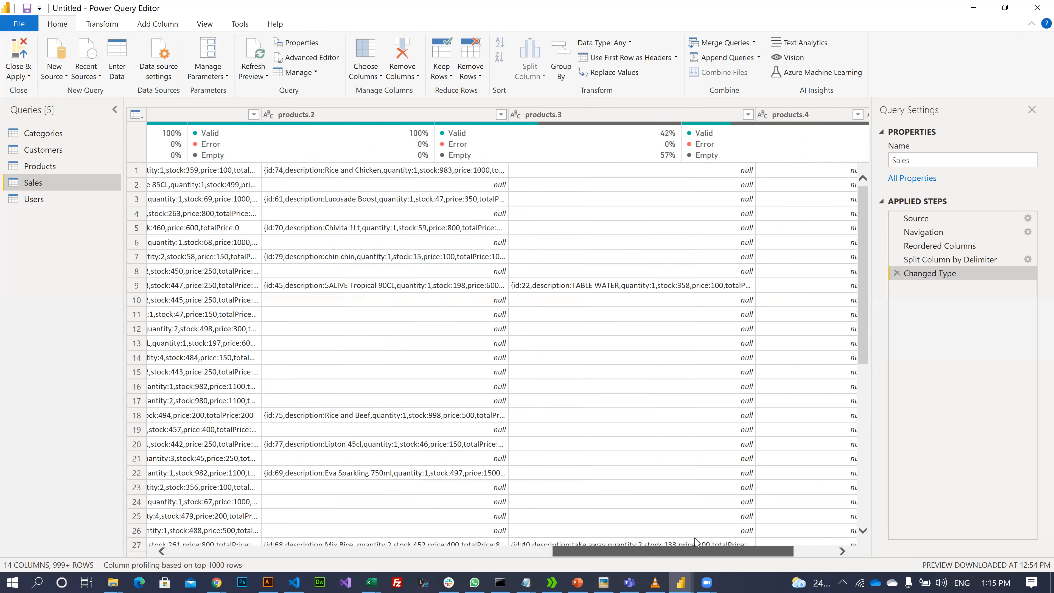
pyautogui.hscroll(-3, 573, 528)
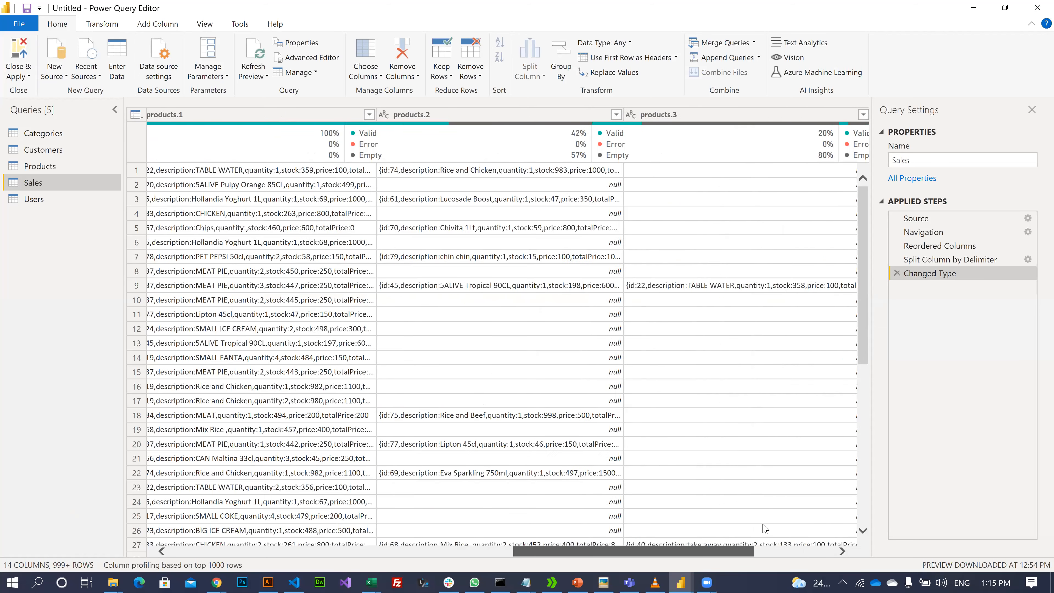
pyautogui.hscroll(5, 790, 525)
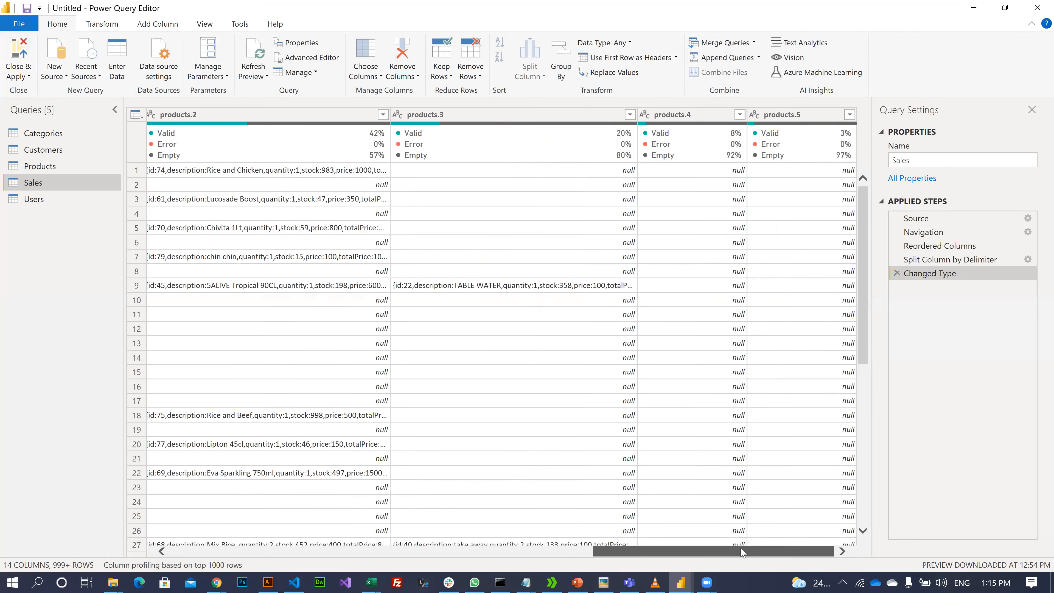
pyautogui.moveTo(704, 550); pyautogui.dragTo(505, 541)
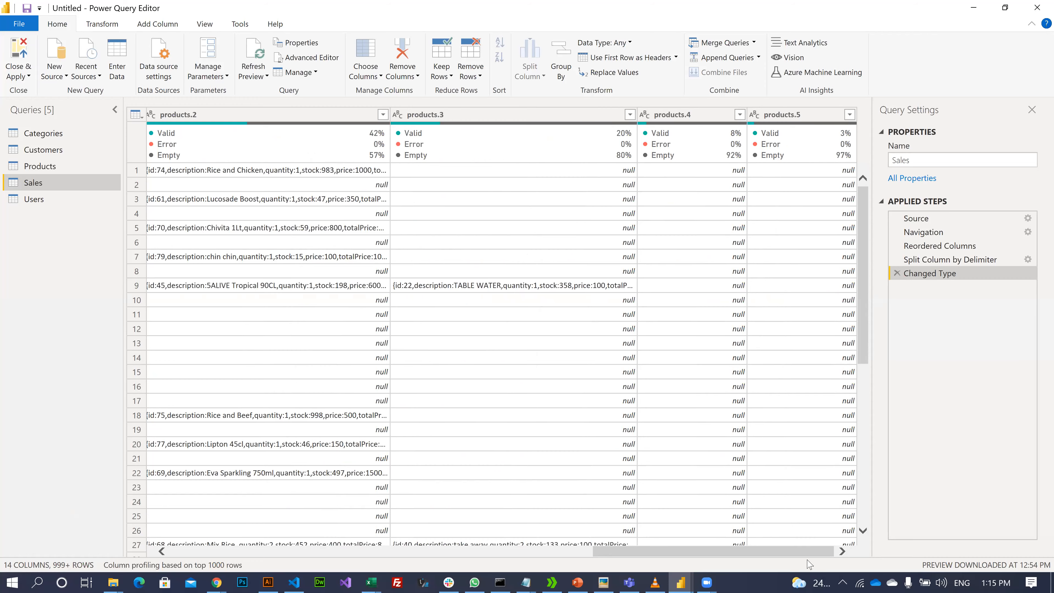
pyautogui.hscroll(-6, 596, 551)
pyautogui.moveTo(488, 562); pyautogui.dragTo(209, 541)
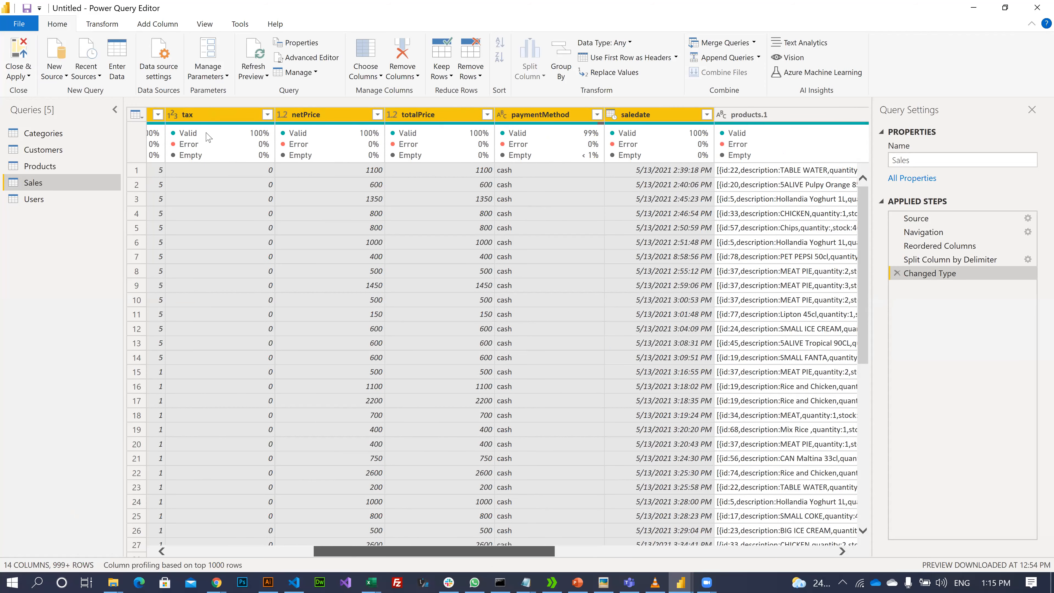
pyautogui.moveTo(327, 548); pyautogui.dragTo(182, 548)
pyautogui.moveTo(310, 551); pyautogui.dragTo(367, 483)
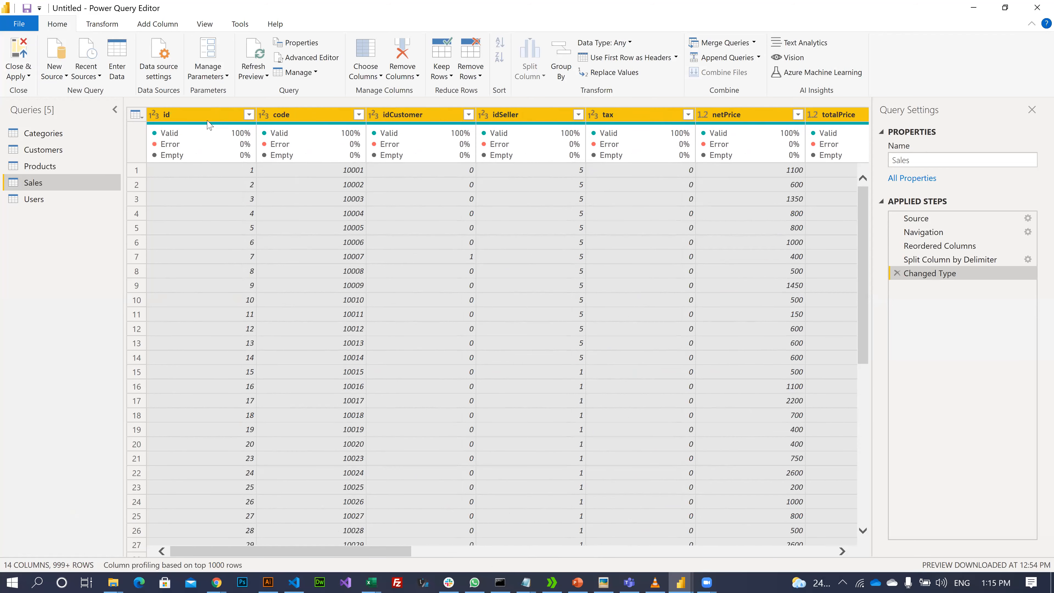
pyautogui.click(213, 140)
pyautogui.moveTo(375, 556); pyautogui.dragTo(509, 572)
pyautogui.hscroll(4, 457, 558)
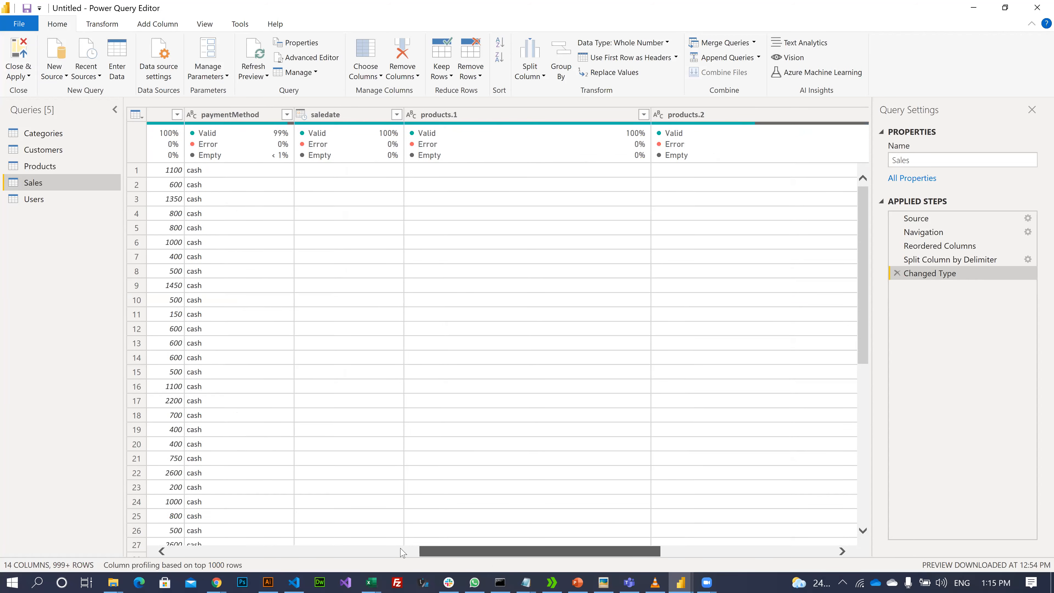
pyautogui.hscroll(-3, 403, 553)
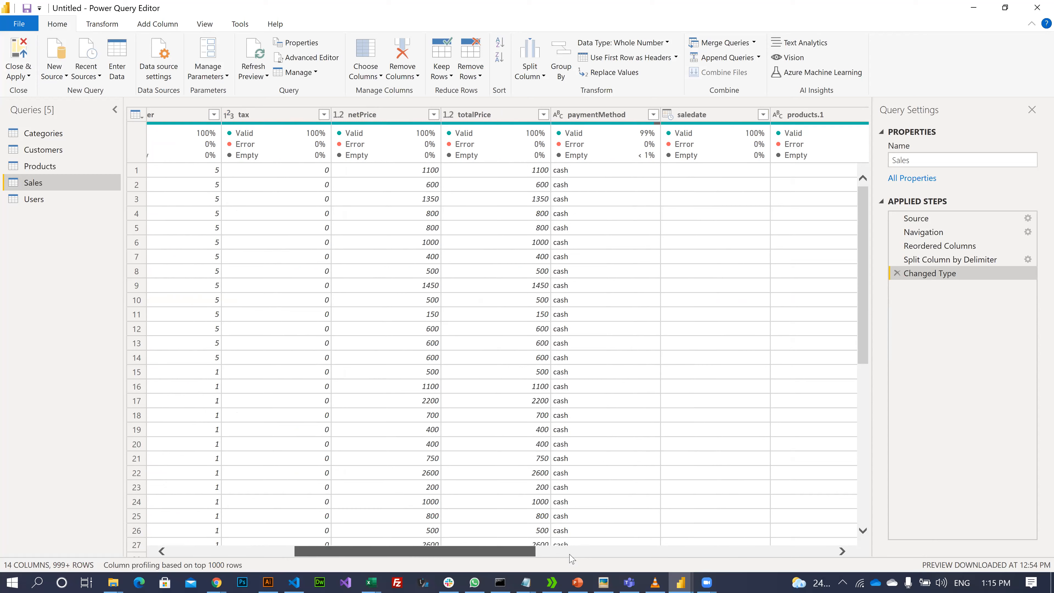
pyautogui.hscroll(3, 572, 559)
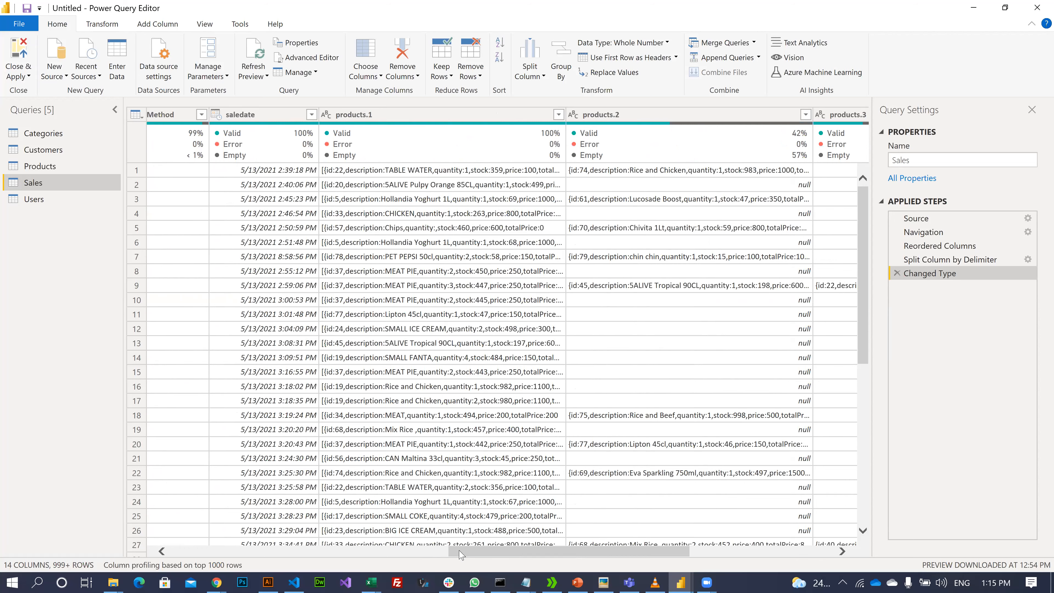
pyautogui.keyDown('shift'); pyautogui.click(276, 503); pyautogui.keyUp('shift')
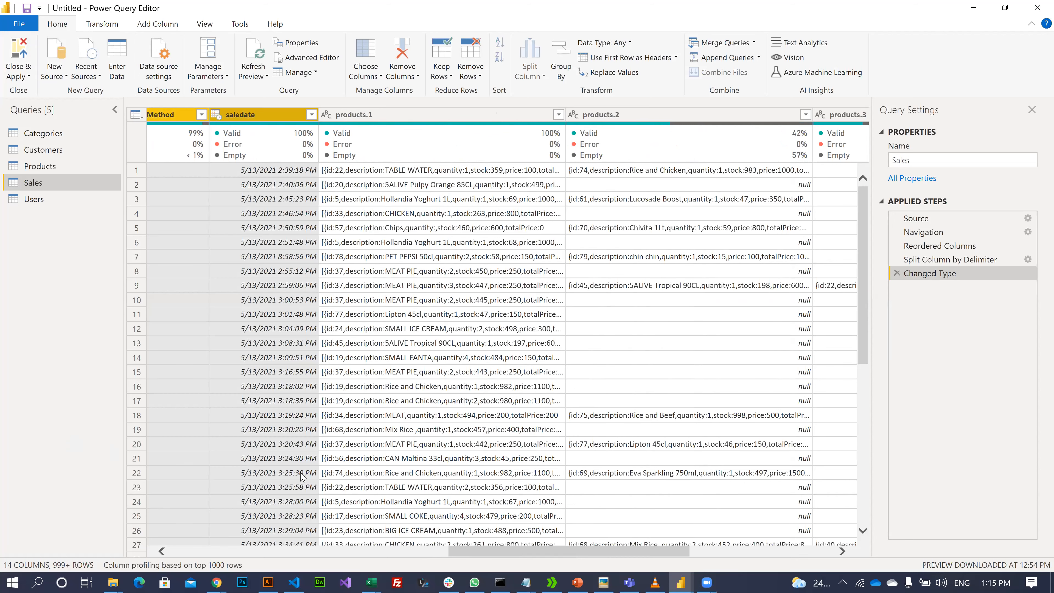
pyautogui.hscroll(-10, 405, 478)
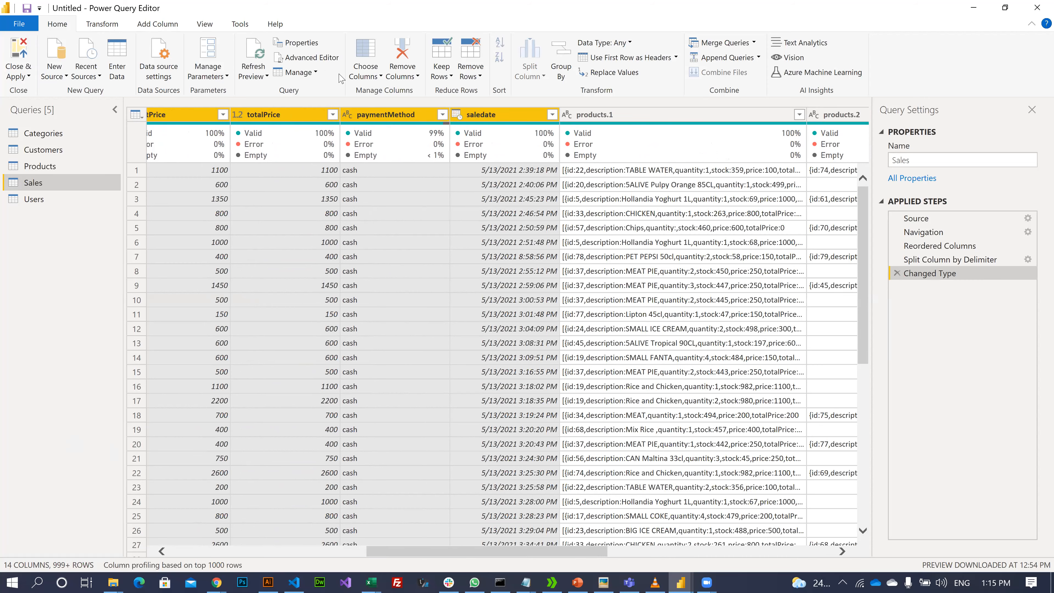
pyautogui.scroll(-1, 338, 72)
pyautogui.click(367, 42)
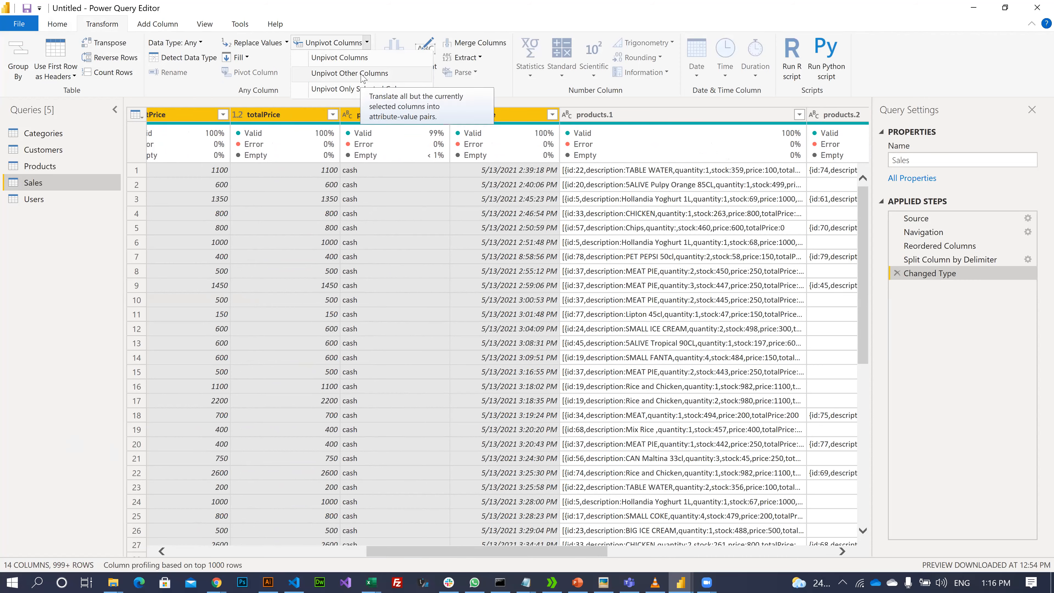
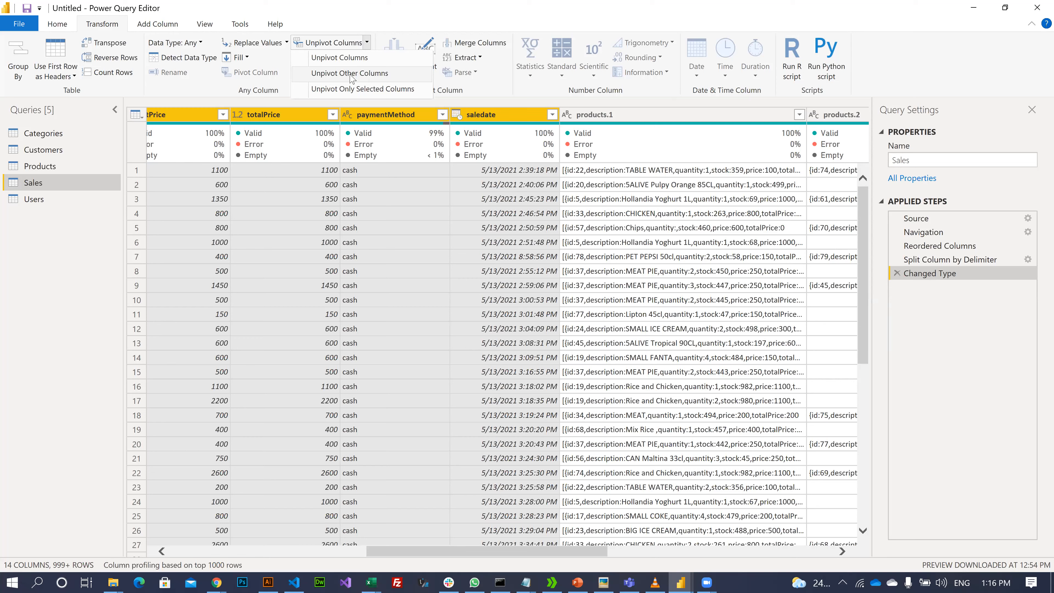
# - Unpivot the other columns so the product entries become Attribute and Value rows
pyautogui.click(351, 75)
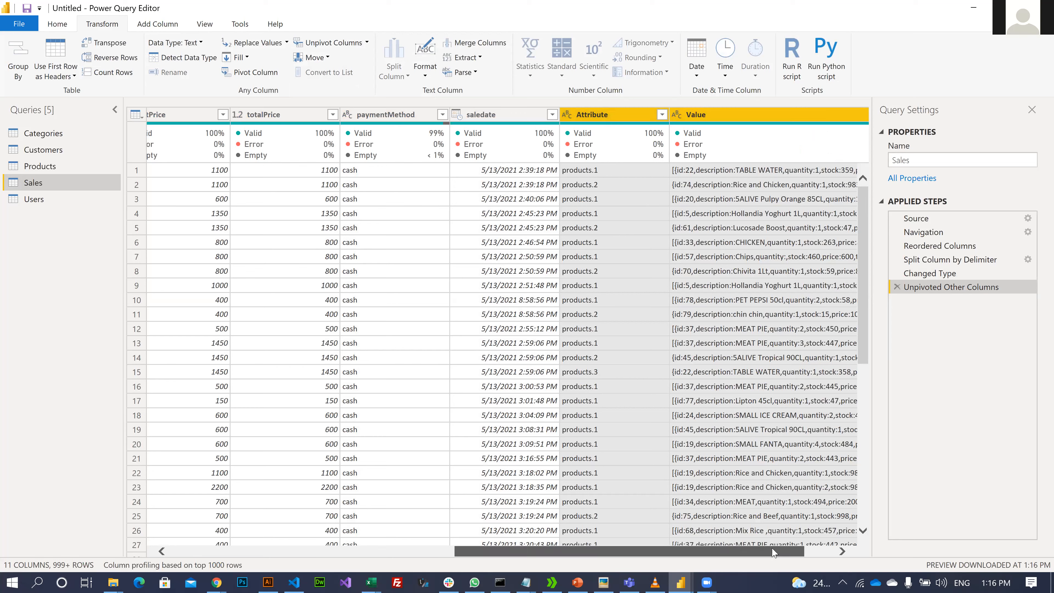
pyautogui.hscroll(3, 768, 444)
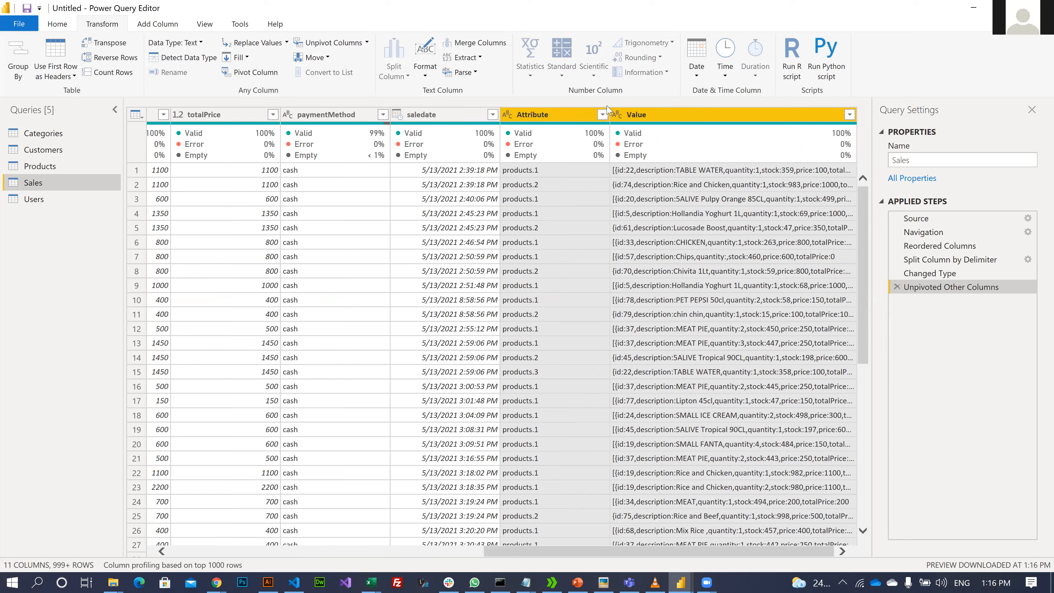
# - Delete the Attribute column and rename the Value column to Items
pyautogui.click(548, 117)
pyautogui.press('Delete')
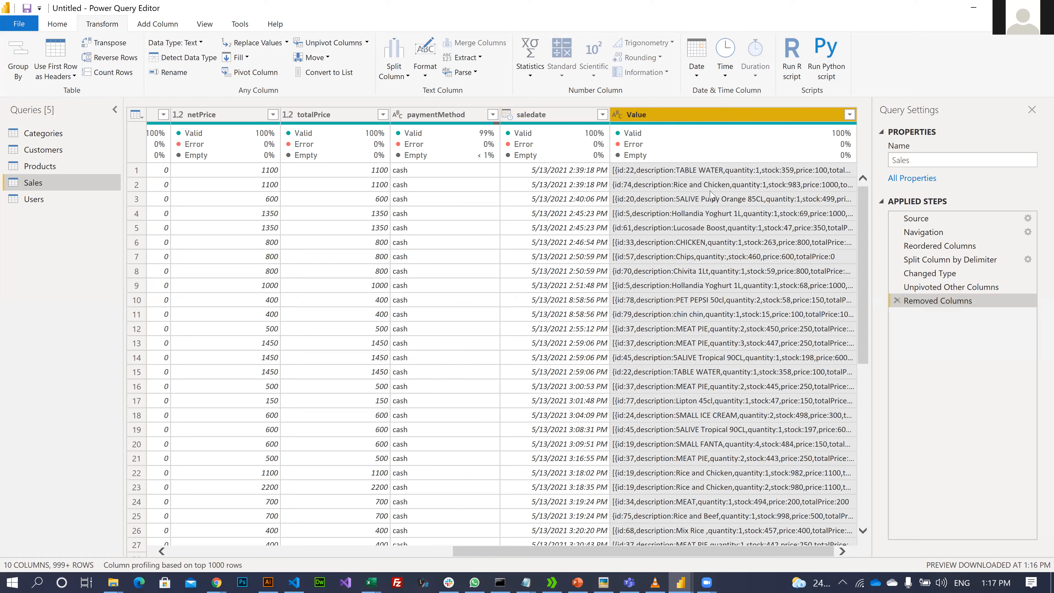
pyautogui.doubleClick(669, 116)
pyautogui.write('I')
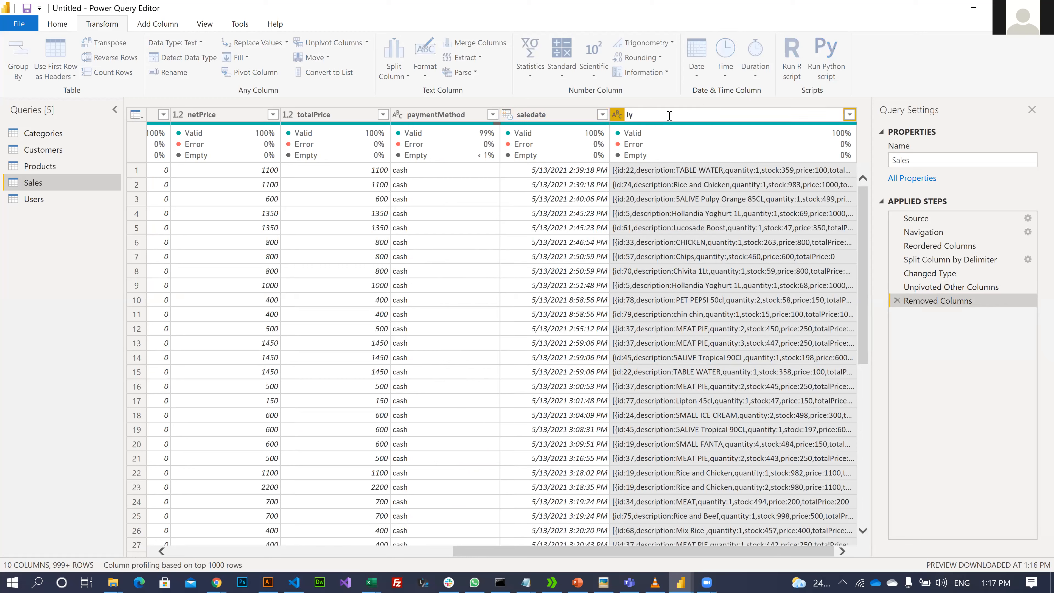
pyautogui.write('tems')
pyautogui.press('Return')
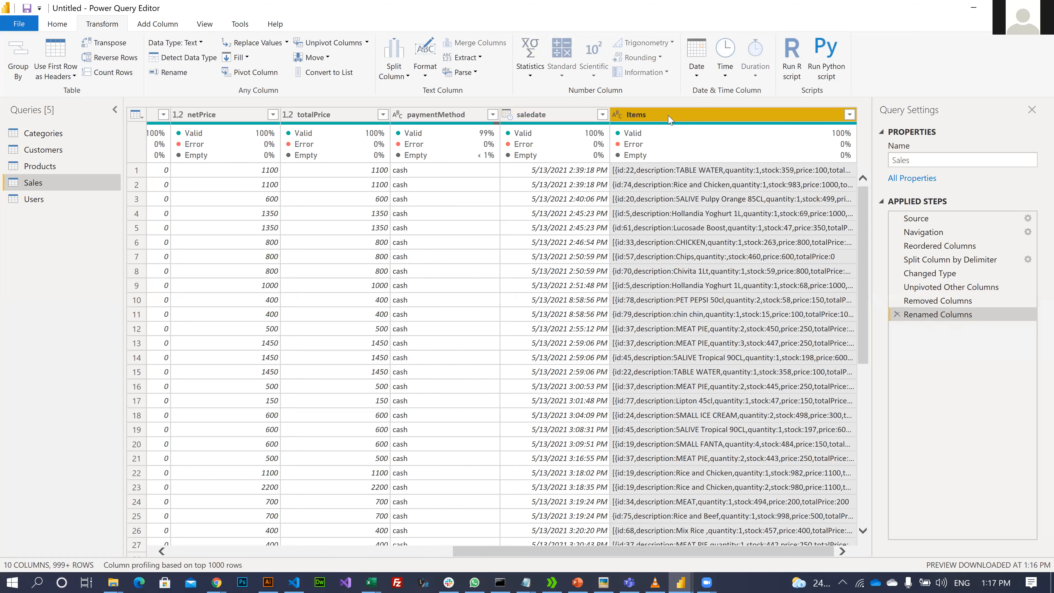
# - Preview several Items entries, such as Rice and Chicken and Chips, to inspect their contents
pyautogui.click(691, 173)
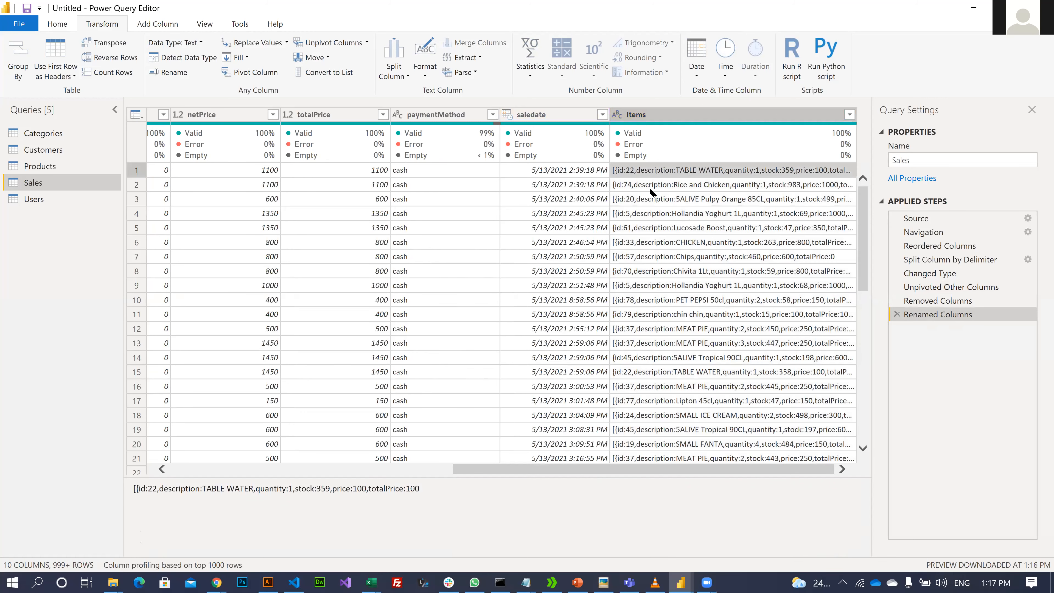
pyautogui.click(653, 187)
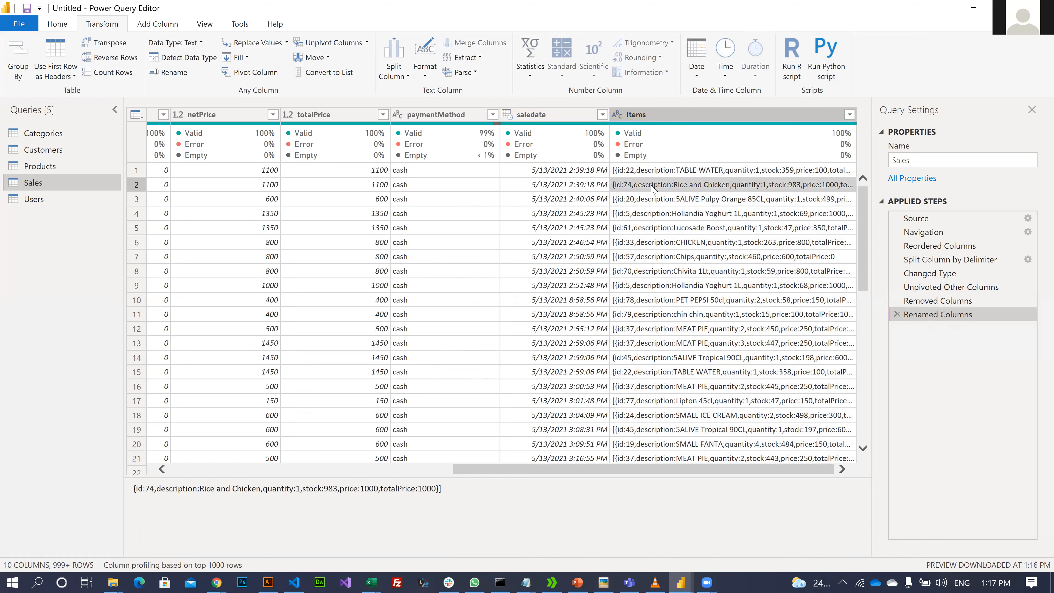
pyautogui.press('Down')
pyautogui.press('Down')
pyautogui.press('Down')
pyautogui.press('Down')
pyautogui.press('Down')
pyautogui.press('Down')
pyautogui.press('Down')
pyautogui.press('Down')
pyautogui.press('Down')
pyautogui.press('Down')
pyautogui.press('Down')
pyautogui.press('Down')
pyautogui.press('Down')
pyautogui.press('Down')
pyautogui.press('Down')
pyautogui.press('Down')
pyautogui.press('Down')
pyautogui.press('Down')
pyautogui.press('Down')
pyautogui.press('Down')
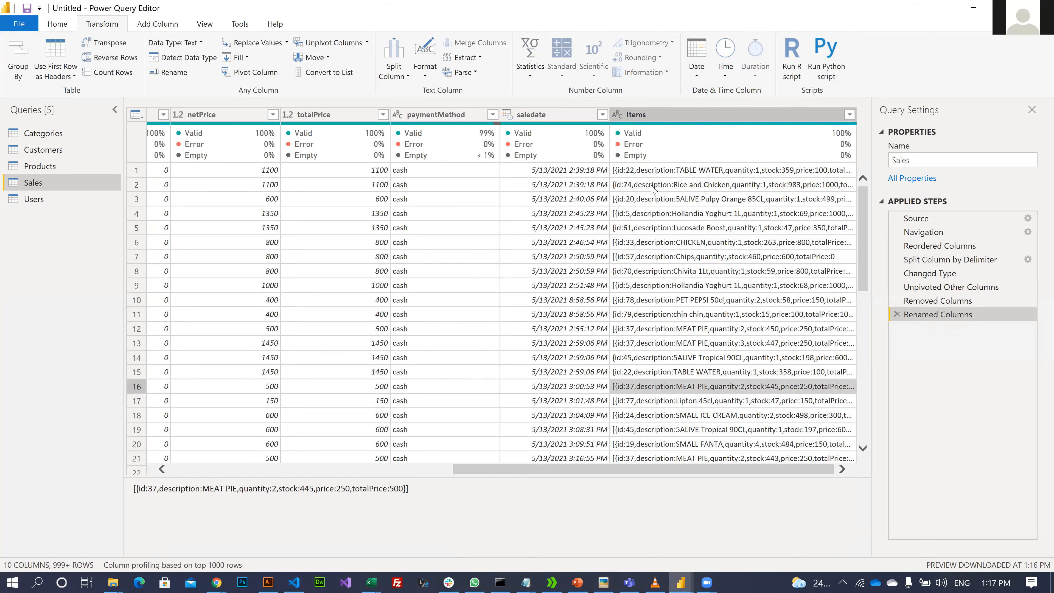
pyautogui.press('Down')
pyautogui.press('Down')
pyautogui.press('Down')
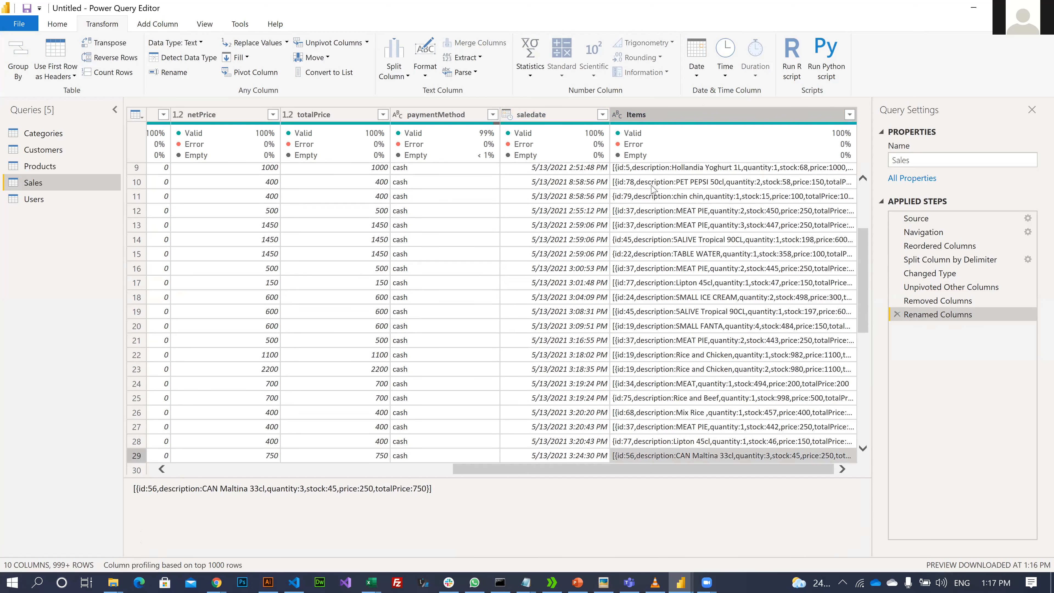
pyautogui.press('Up')
pyautogui.press('Up')
pyautogui.press('Up')
pyautogui.press('Up')
pyautogui.press('Up')
pyautogui.press('Up')
pyautogui.press('Up')
pyautogui.press('Up')
pyautogui.press('Up')
pyautogui.press('Up')
pyautogui.press('Up')
pyautogui.press('Up')
pyautogui.press('Up')
pyautogui.press('Up')
pyautogui.press('Up')
pyautogui.press('Up')
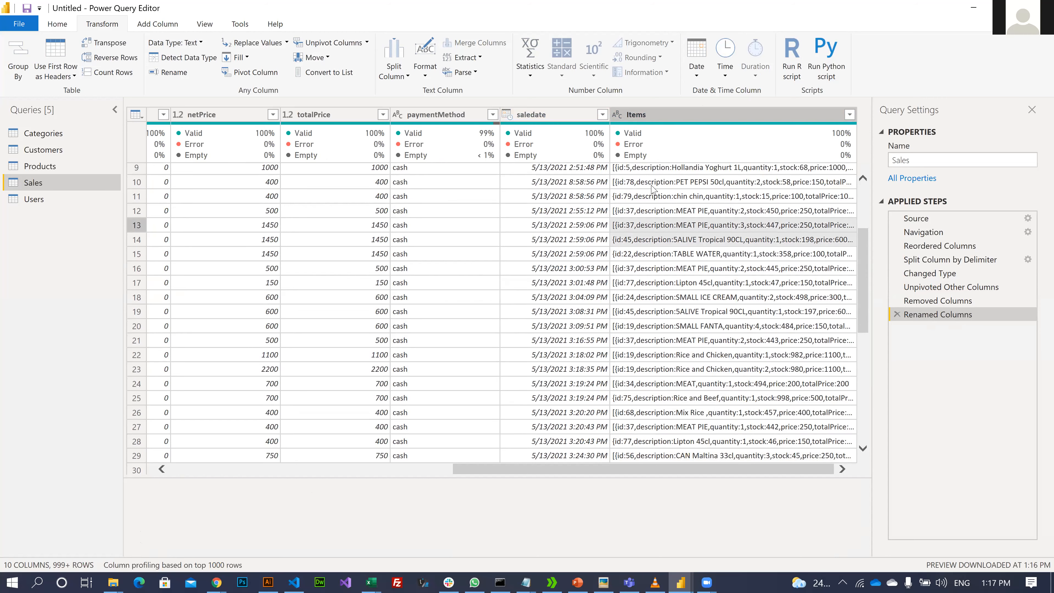
pyautogui.scroll(1, 653, 189)
pyautogui.click(653, 189)
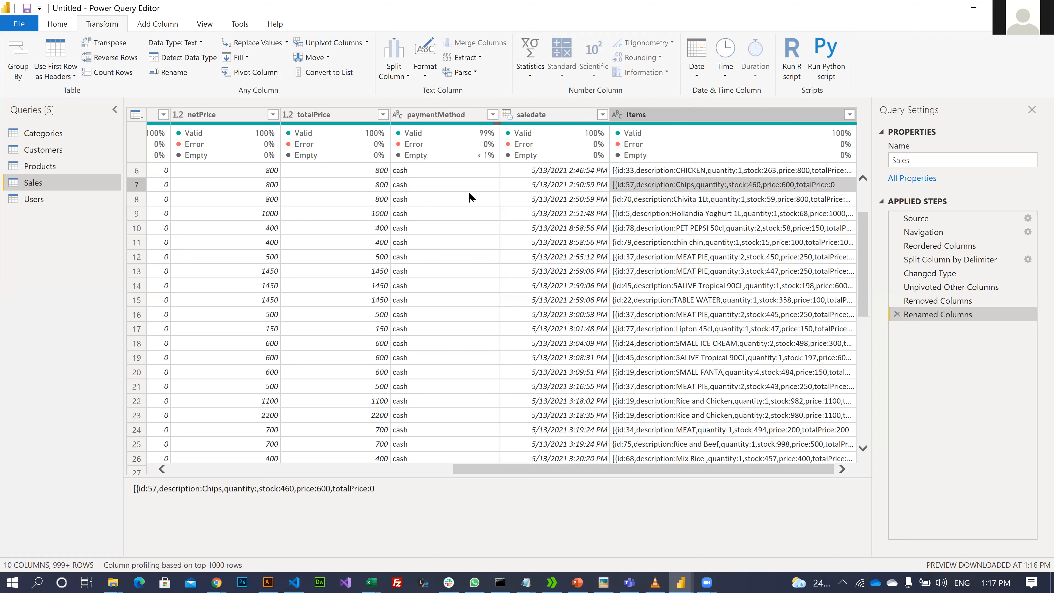
pyautogui.press('Up')
pyautogui.press('Up')
pyautogui.press('Up')
pyautogui.press('Up')
pyautogui.press('Up')
pyautogui.press('Up')
pyautogui.press('Up')
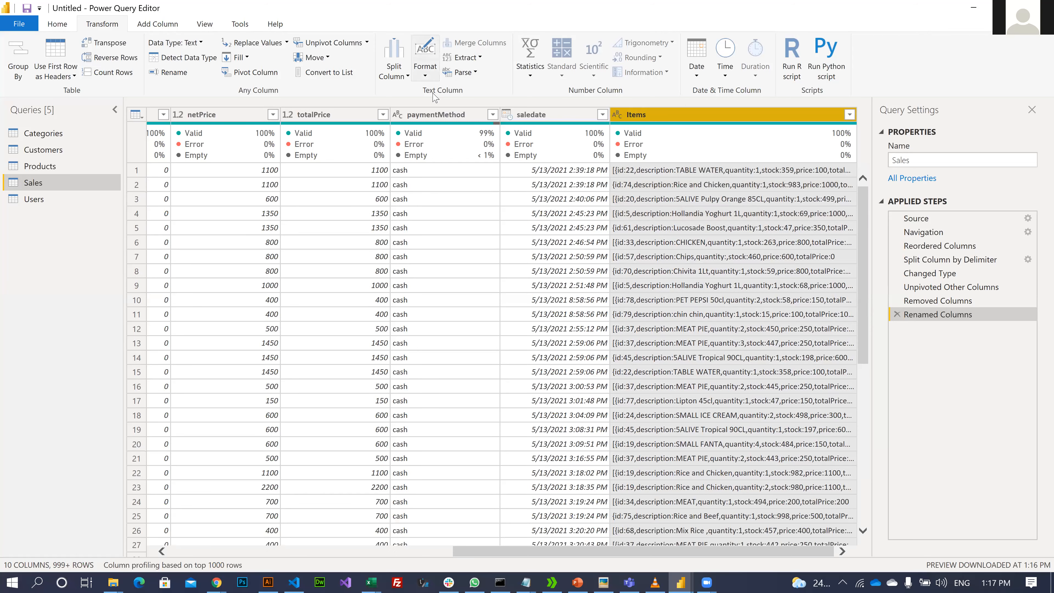
# - Split the Items column at each comma and rename Items.1 to ProductID
pyautogui.click(394, 71)
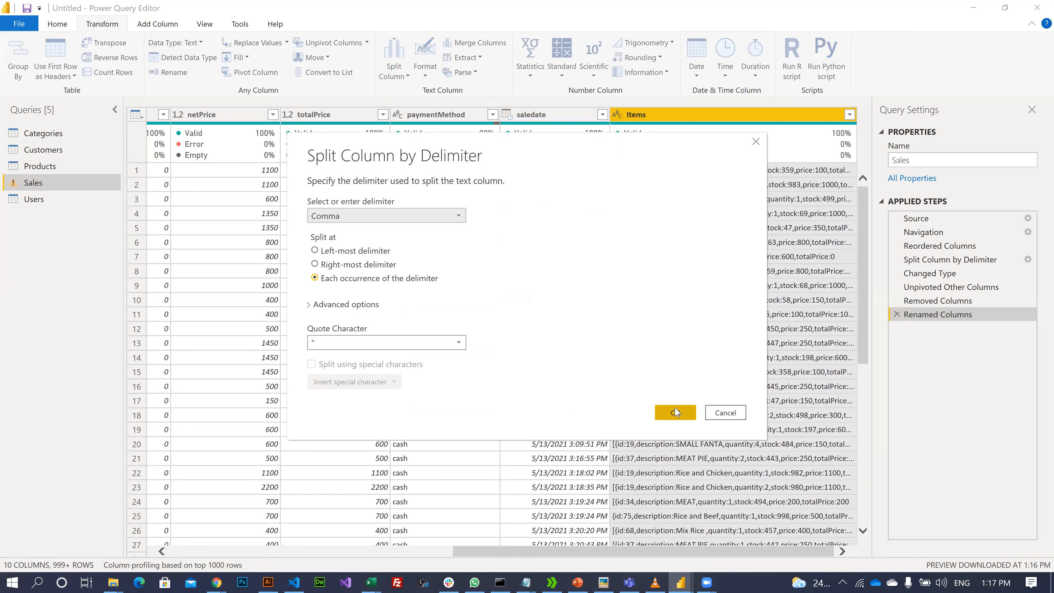
pyautogui.click(676, 413)
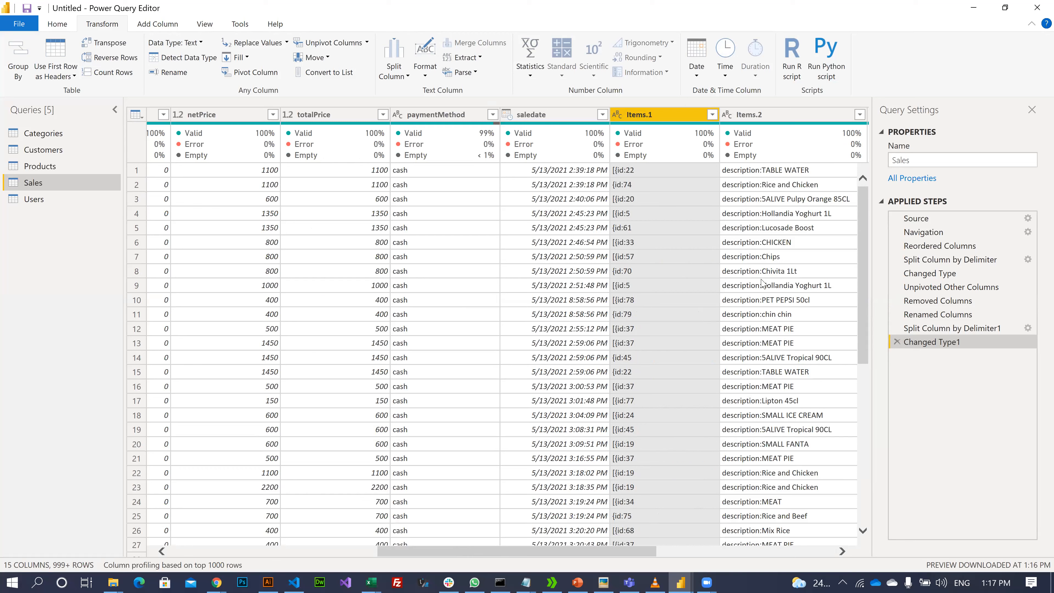
pyautogui.doubleClick(660, 113)
pyautogui.write('Produc')
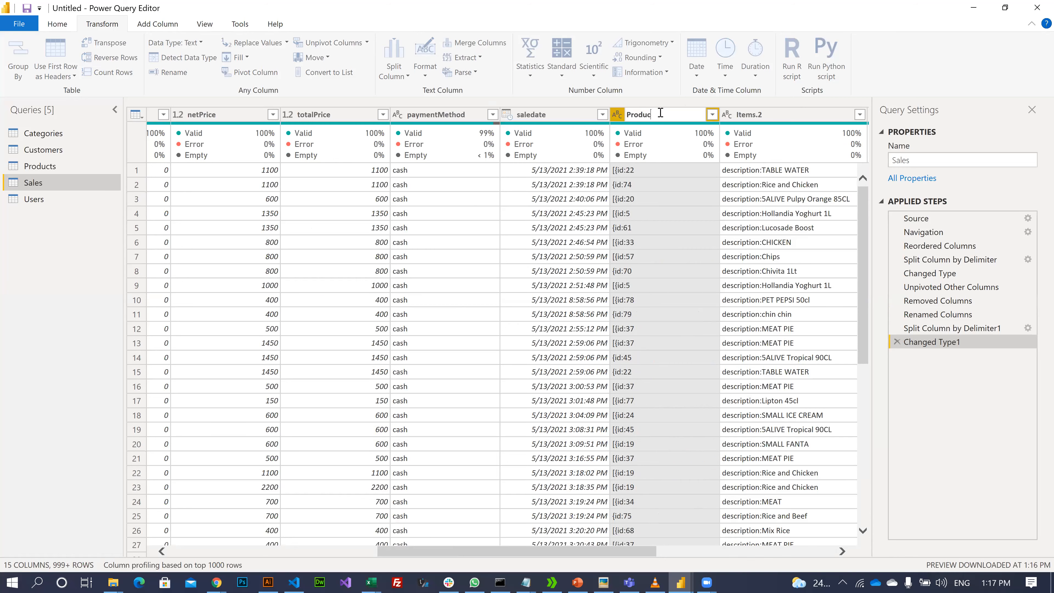
pyautogui.write('tID')
pyautogui.press('Return')
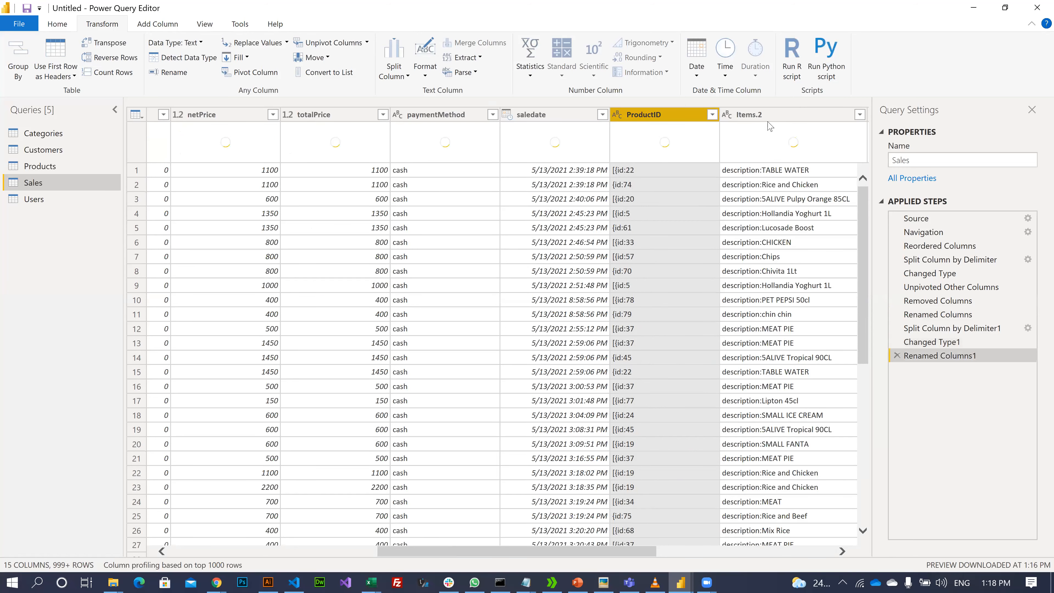
# - Rename Items.2 to Product Name and Items.3 to Qty
pyautogui.click(771, 120)
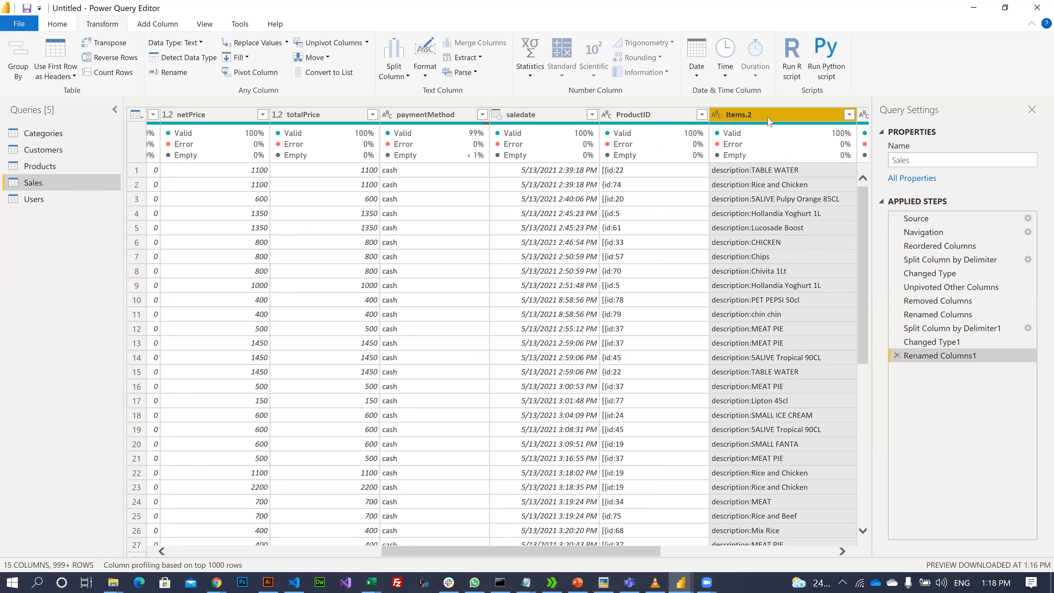
pyautogui.doubleClick(769, 118)
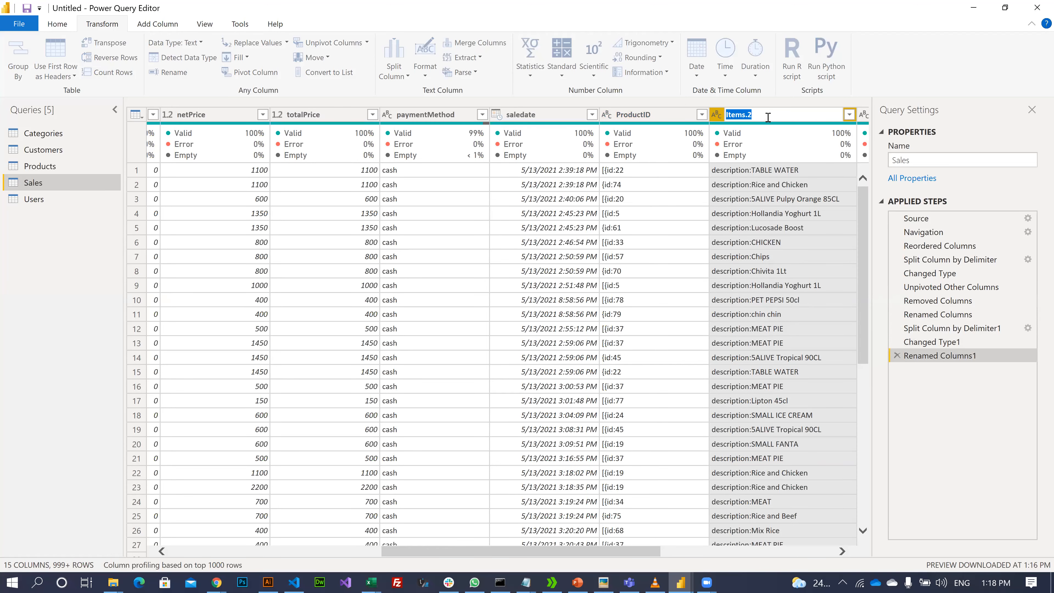
pyautogui.write('Product M')
pyautogui.press('BackSpace')
pyautogui.press('BackSpace')
pyautogui.write('M')
pyautogui.press('BackSpace')
pyautogui.write('Name')
pyautogui.press('Return')
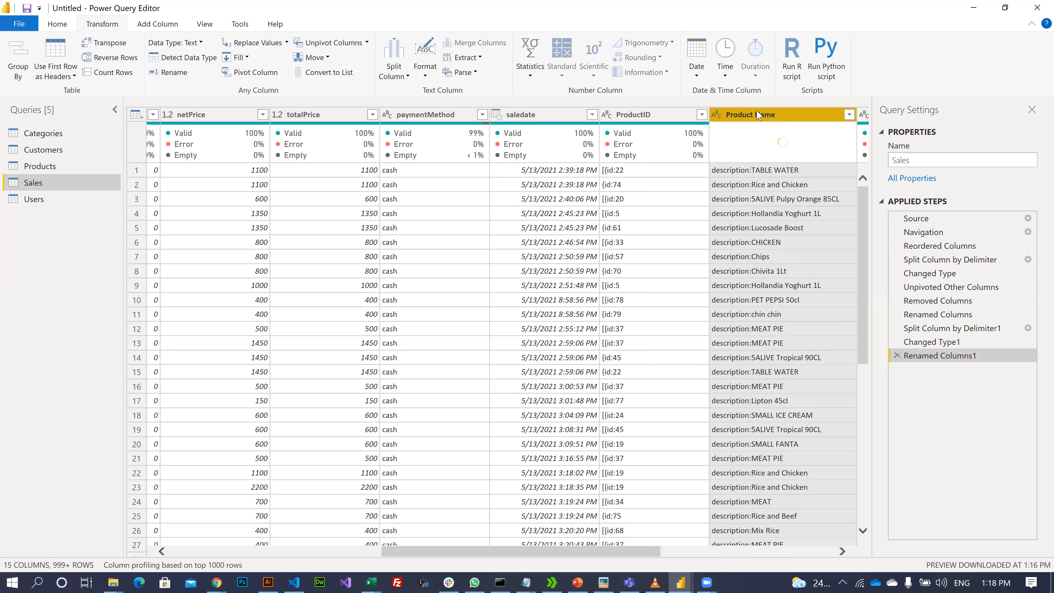
pyautogui.press('Right')
pyautogui.press('Right')
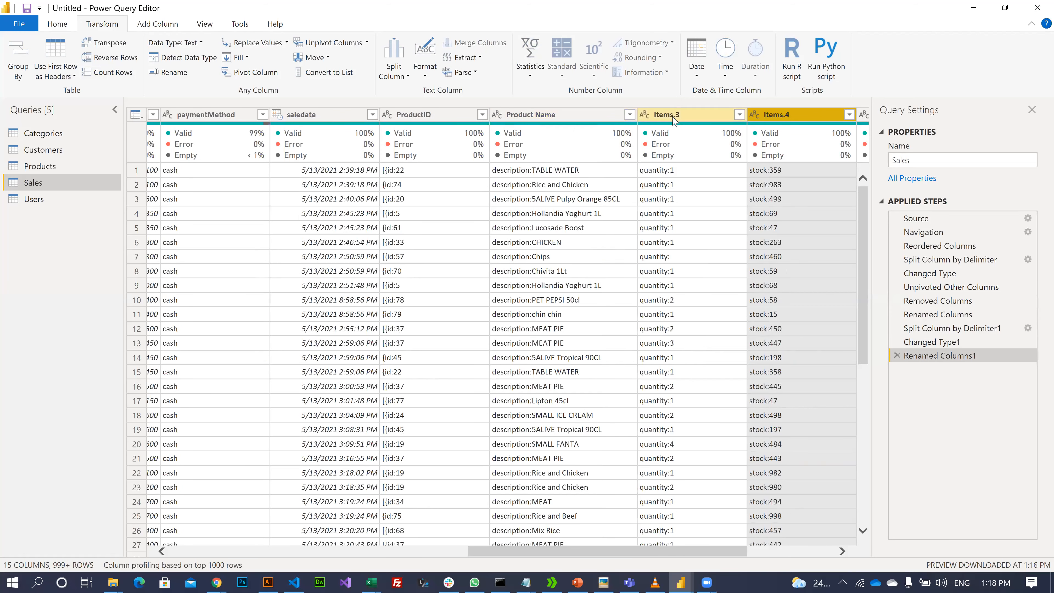
pyautogui.click(674, 120)
pyautogui.doubleClick(673, 119)
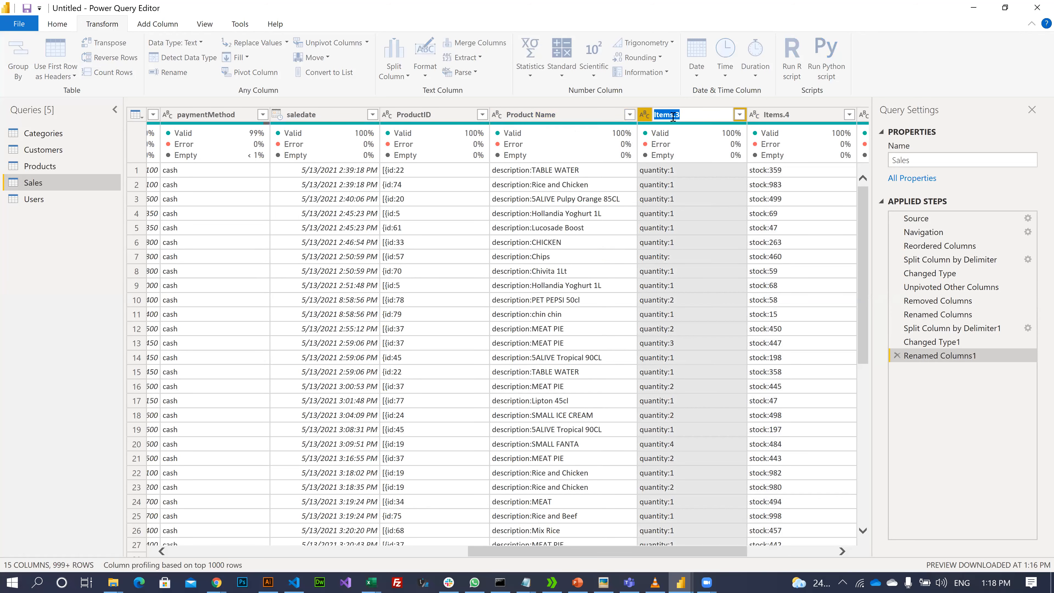
pyautogui.write('Qty')
pyautogui.press('Return')
# - Rename Items.4 to Stock and Items.5 to Rate
pyautogui.doubleClick(801, 117)
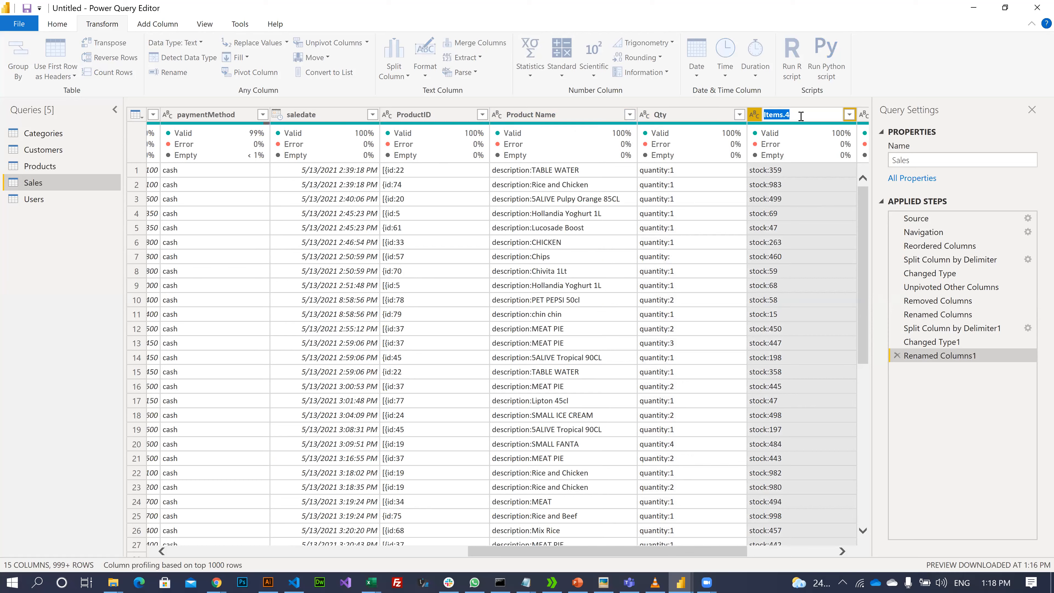
pyautogui.write('Stock')
pyautogui.press('Return')
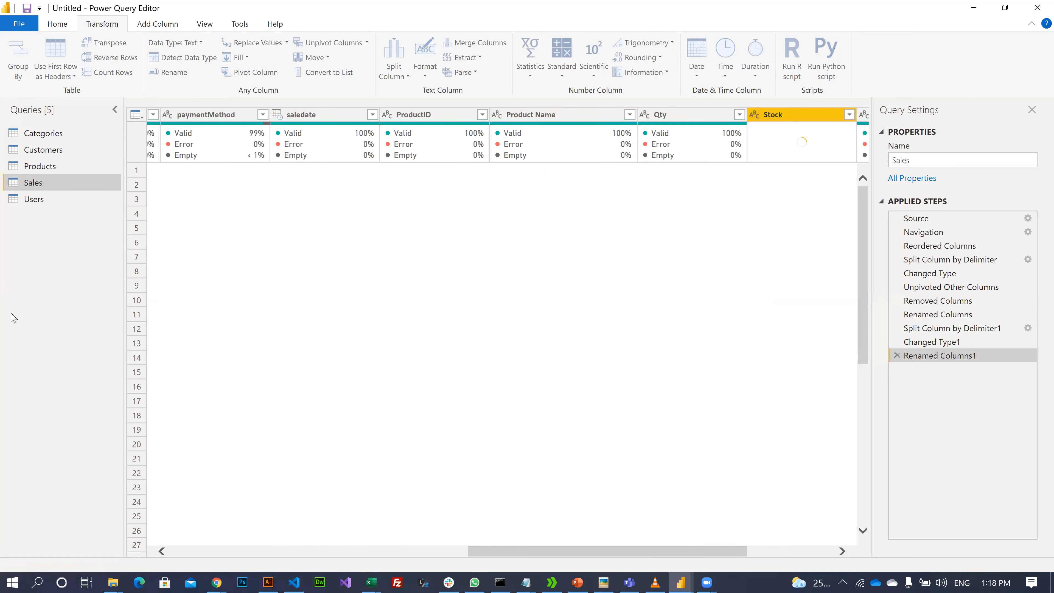
pyautogui.press('Right')
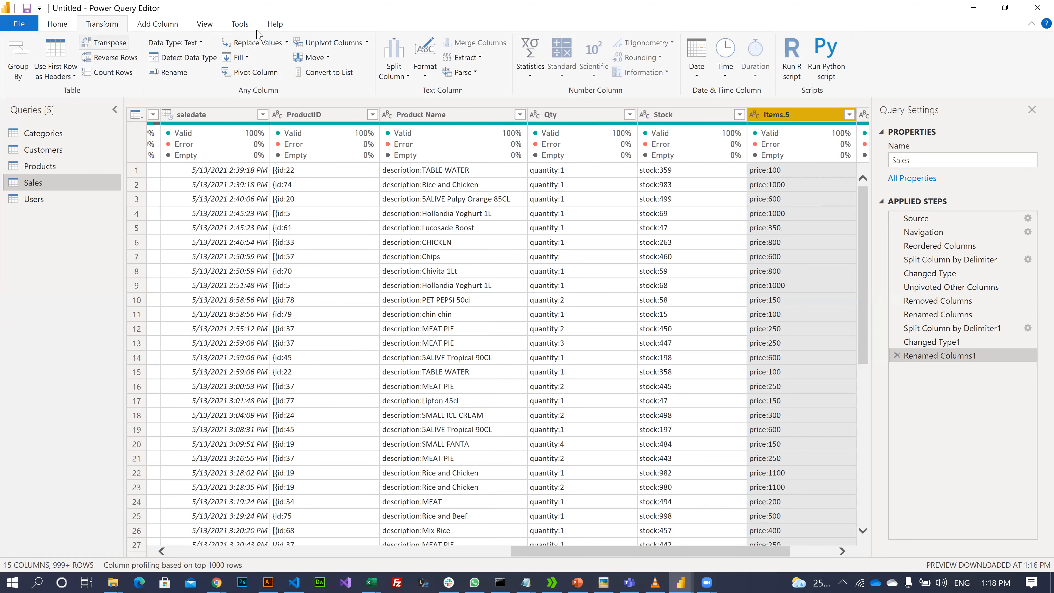
pyautogui.doubleClick(796, 118)
pyautogui.write('Rate')
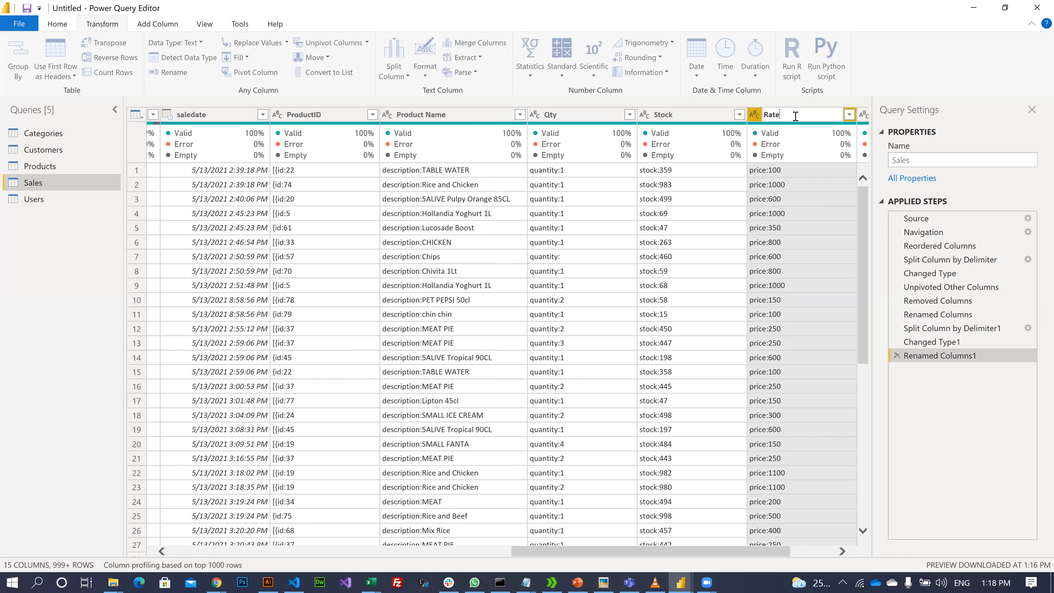
pyautogui.press('Return')
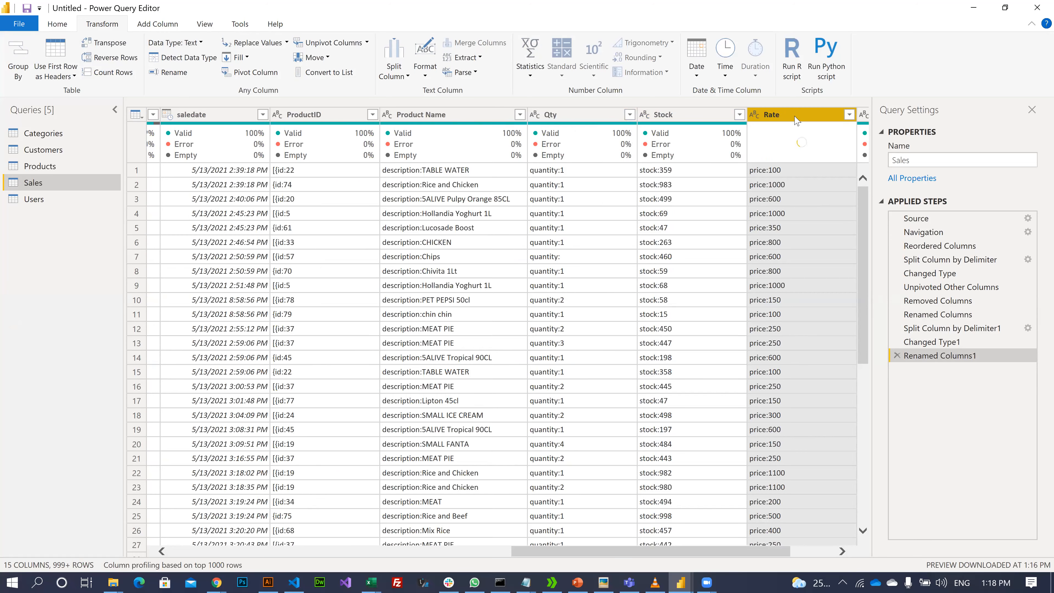
pyautogui.press('Right')
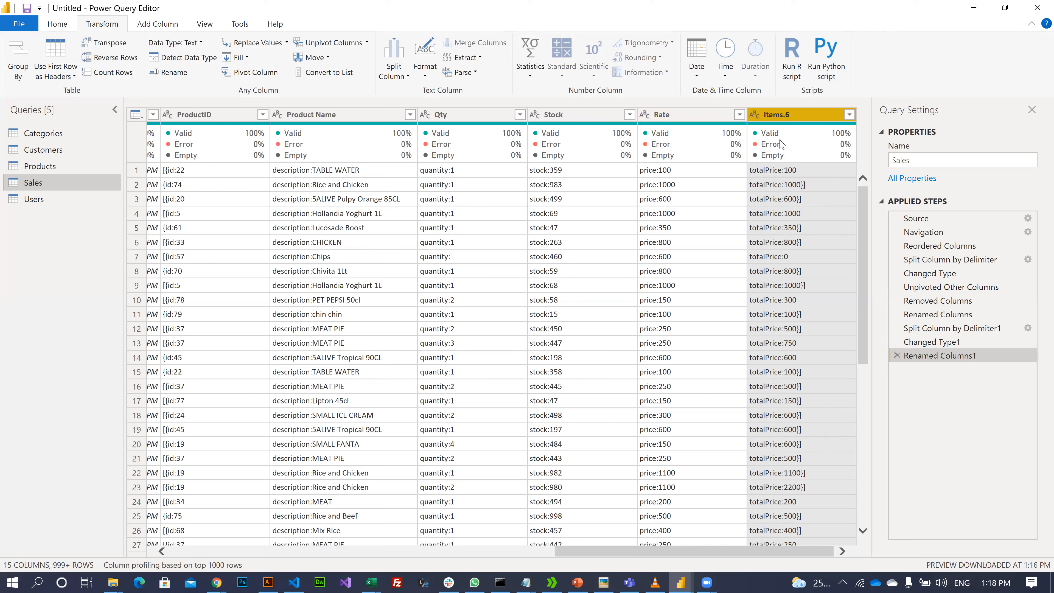
# - Remove the Items.6 column and split ProductID by the Colon delimiter
pyautogui.moveTo(652, 155)
pyautogui.press('Delete')
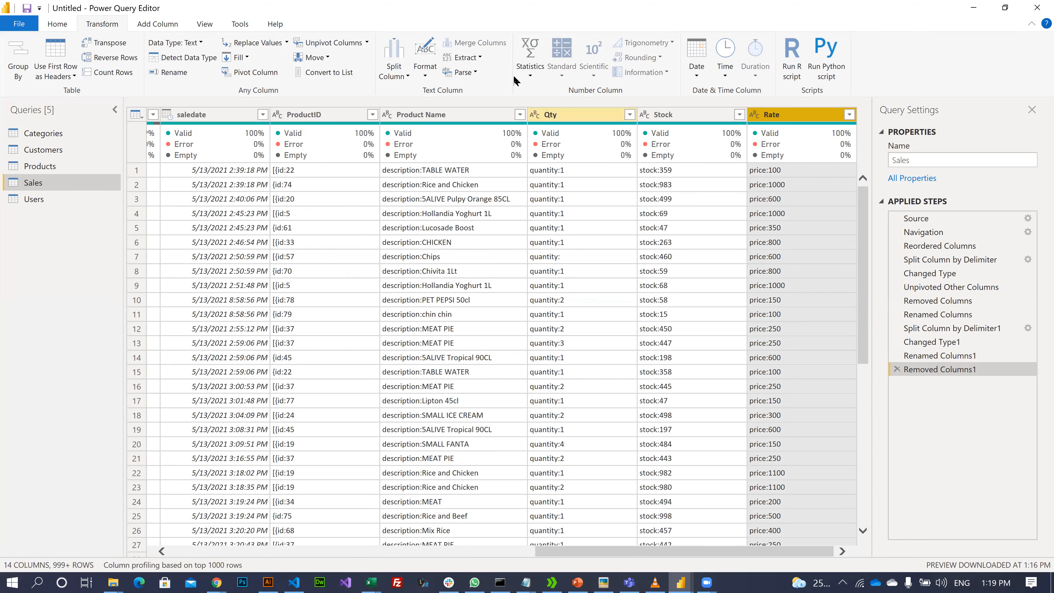
pyautogui.click(281, 123)
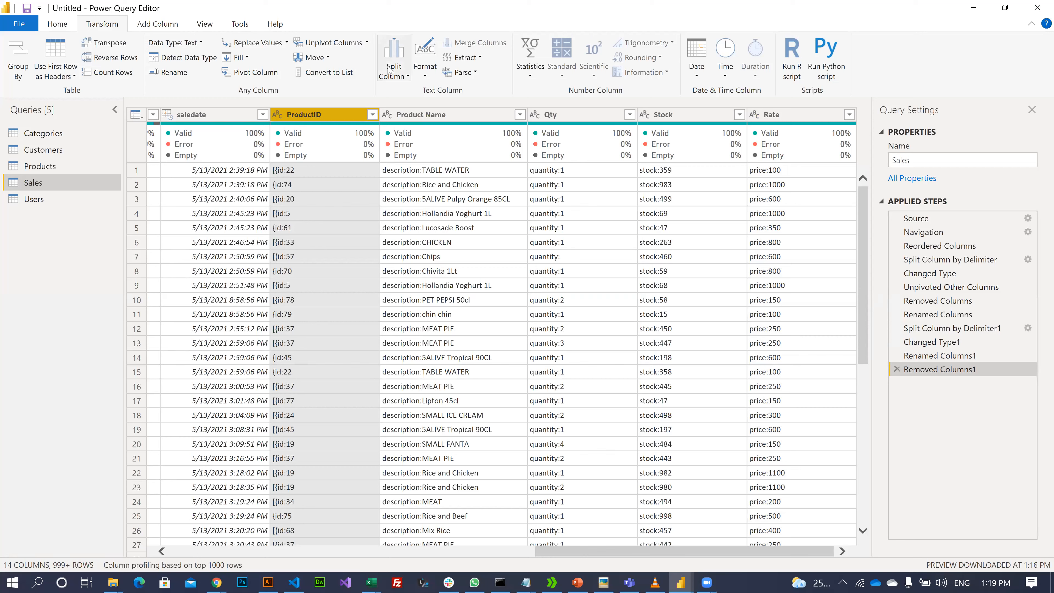
pyautogui.click(389, 79)
pyautogui.click(408, 91)
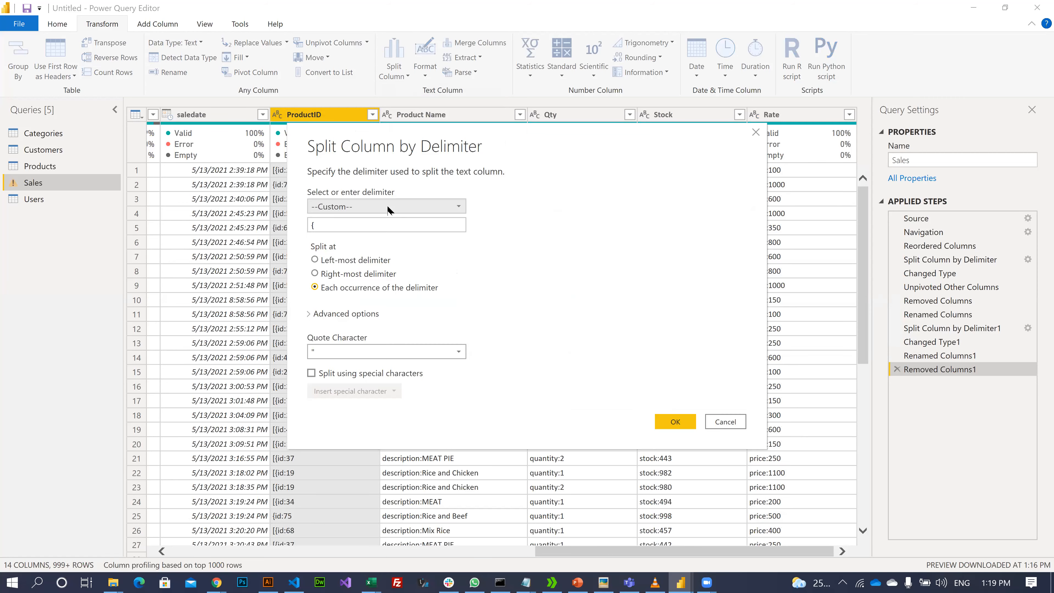
pyautogui.click(337, 207)
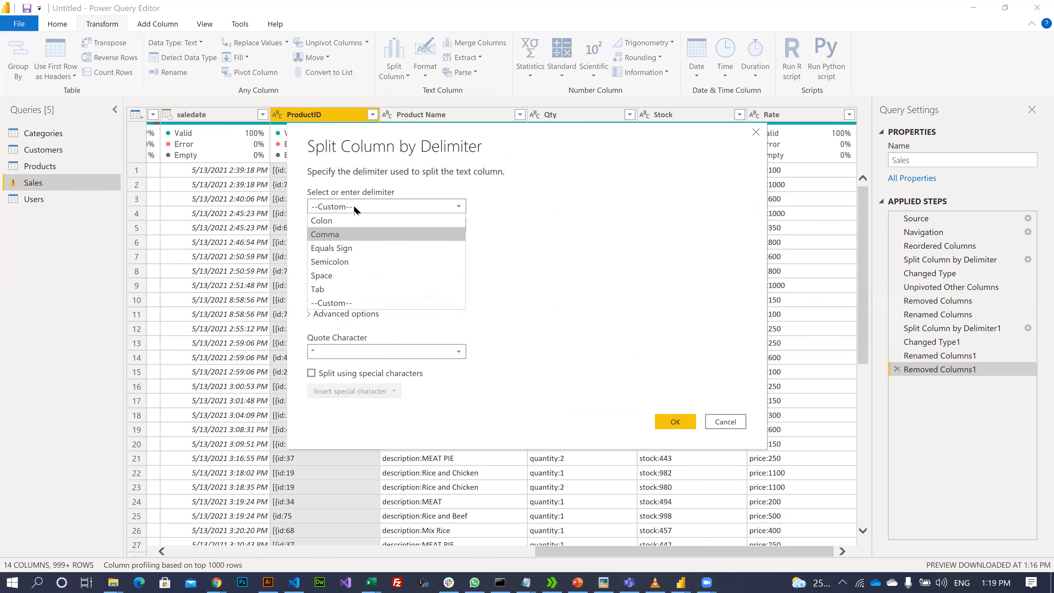
pyautogui.click(341, 231)
pyautogui.click(386, 207)
pyautogui.click(349, 219)
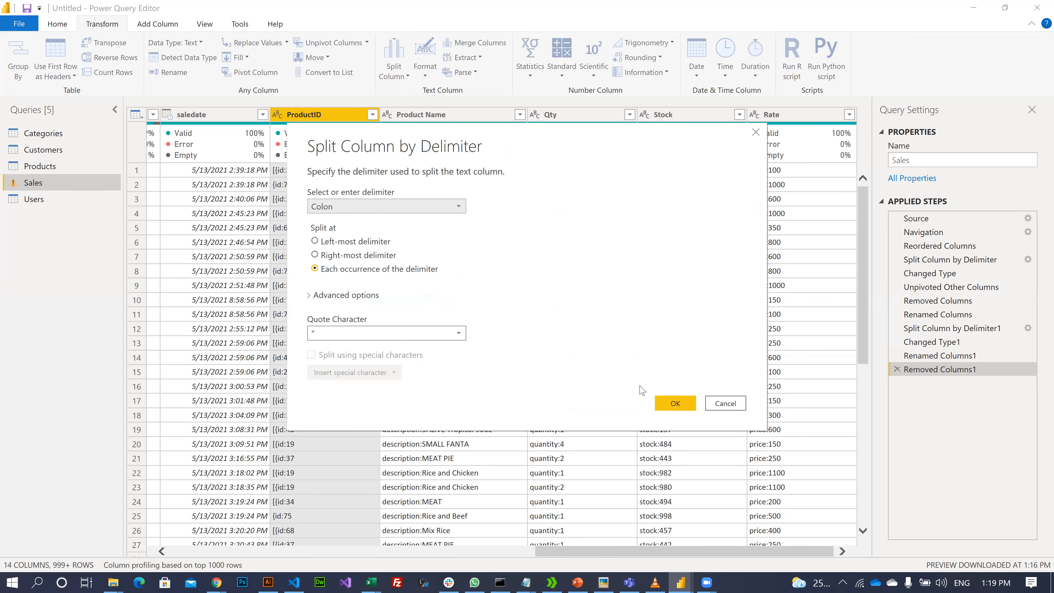
pyautogui.click(671, 403)
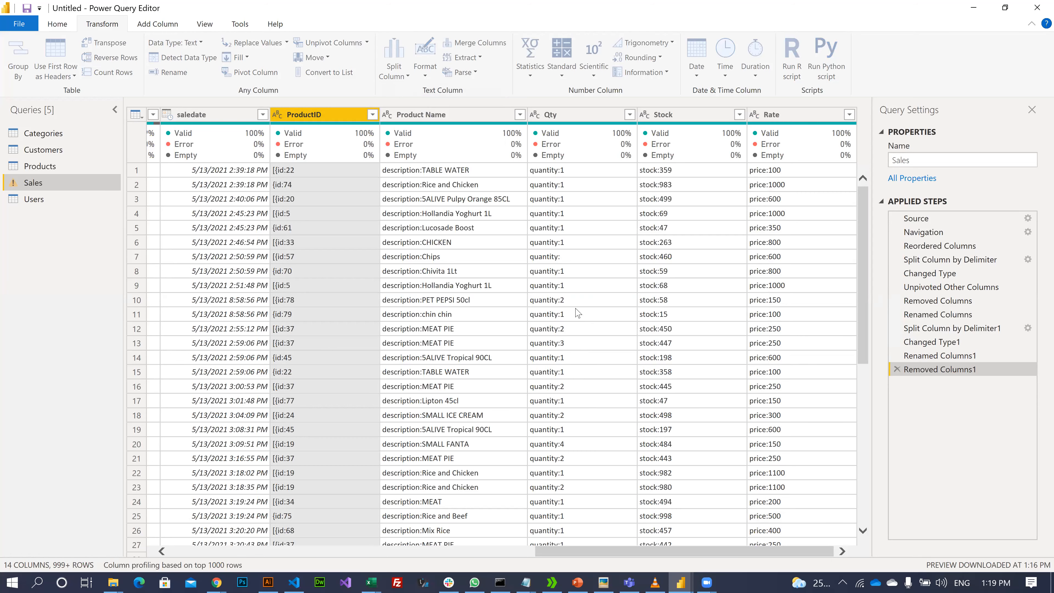
# - Delete the ProductID.1 prefix column and rename ProductID.2 to ProductID
pyautogui.click(335, 117)
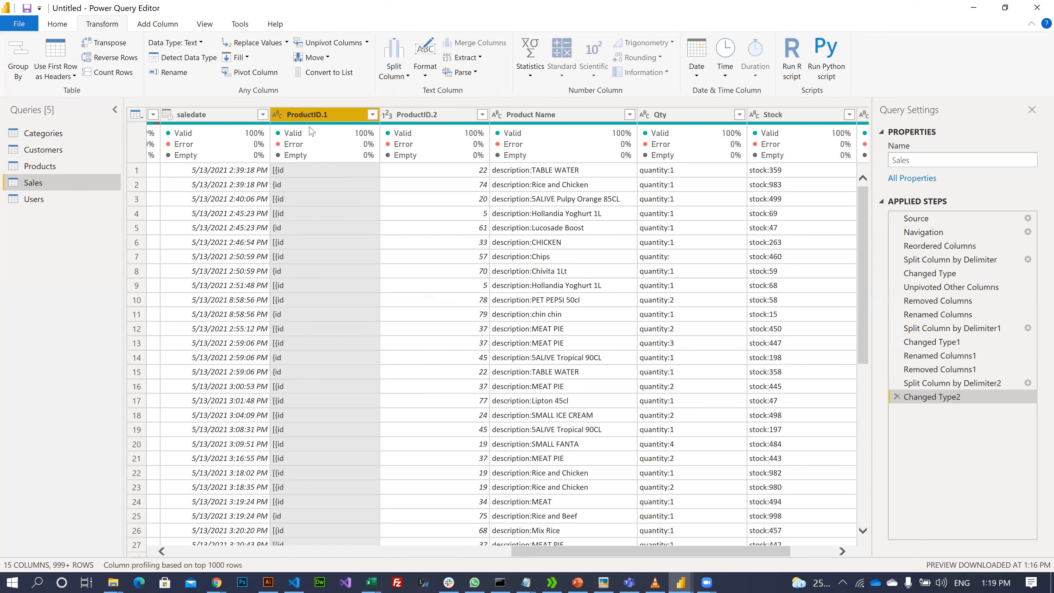
pyautogui.press('Delete')
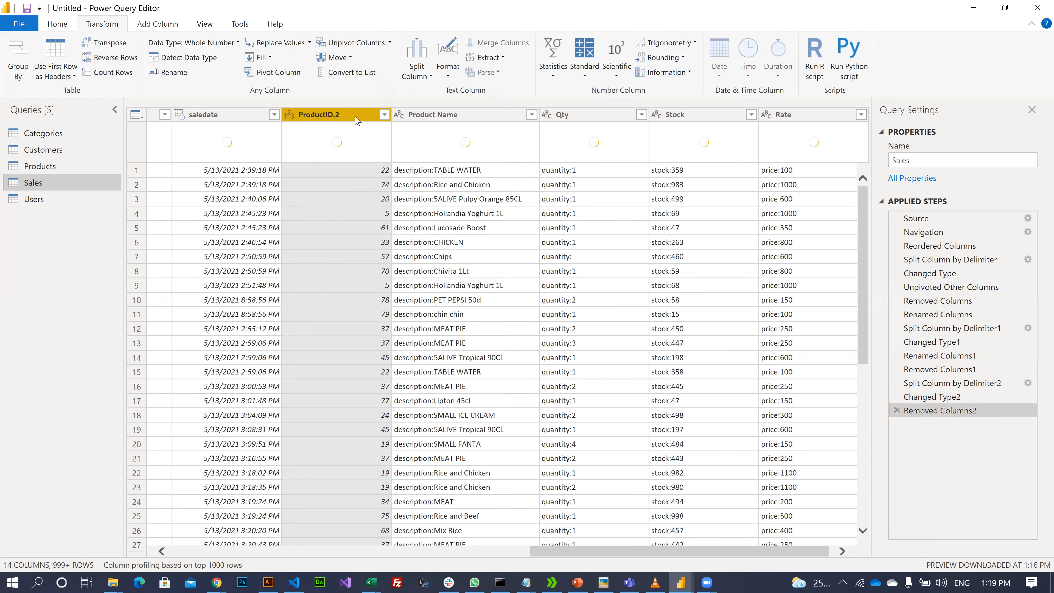
pyautogui.doubleClick(356, 115)
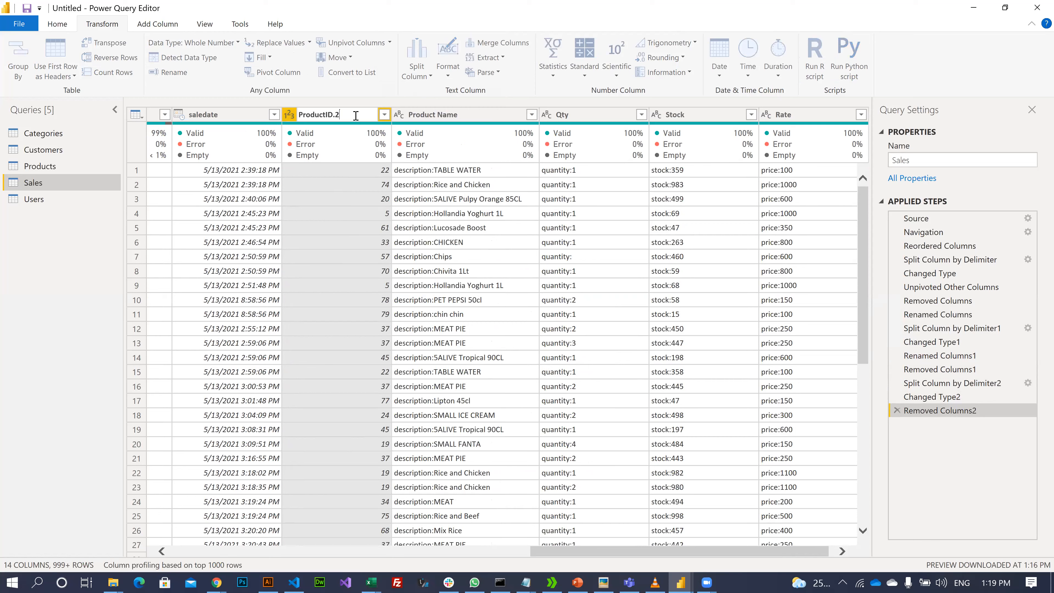
pyautogui.press('Return')
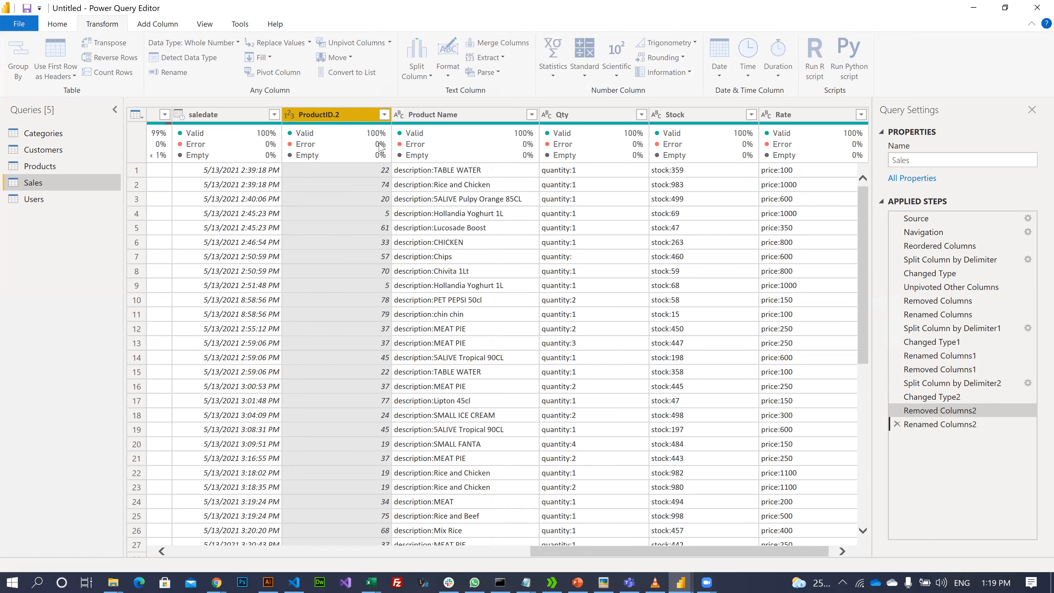
pyautogui.click(420, 120)
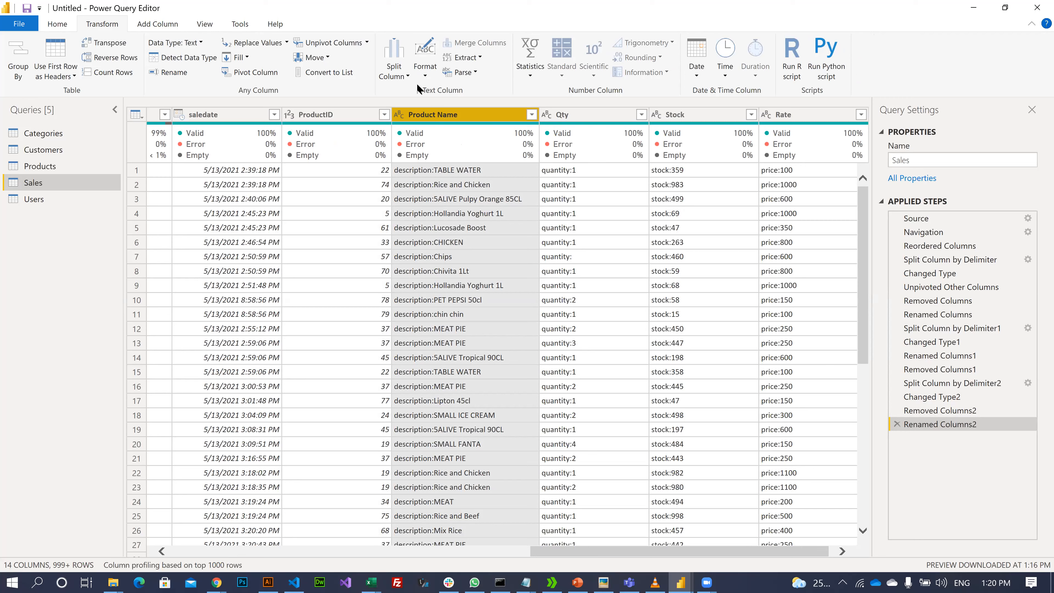
# - Split Product Name at the colon, drop the description label column, and rename the rest Product Name
pyautogui.click(402, 76)
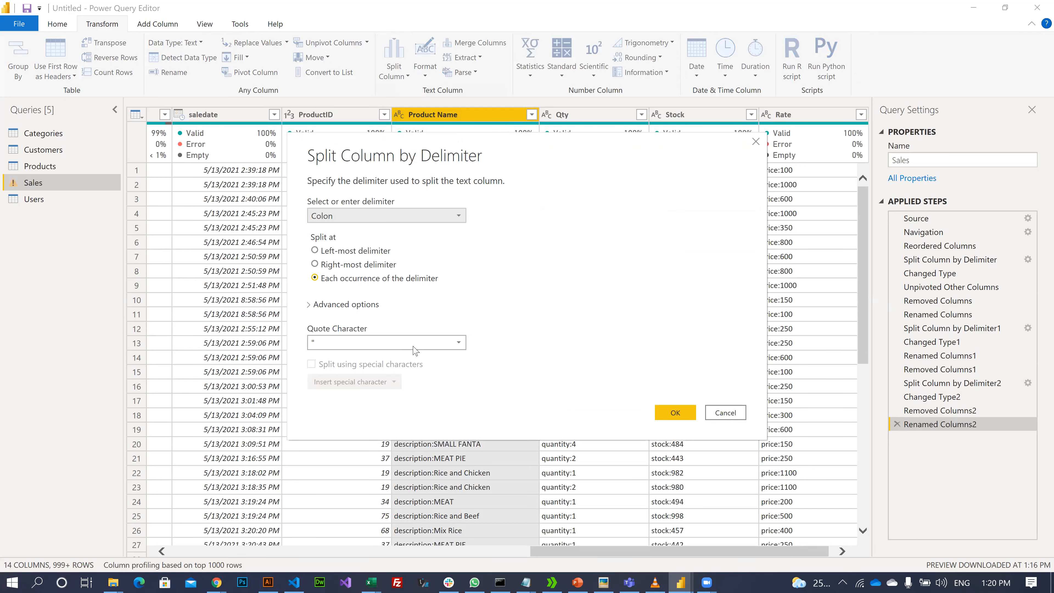
pyautogui.click(675, 413)
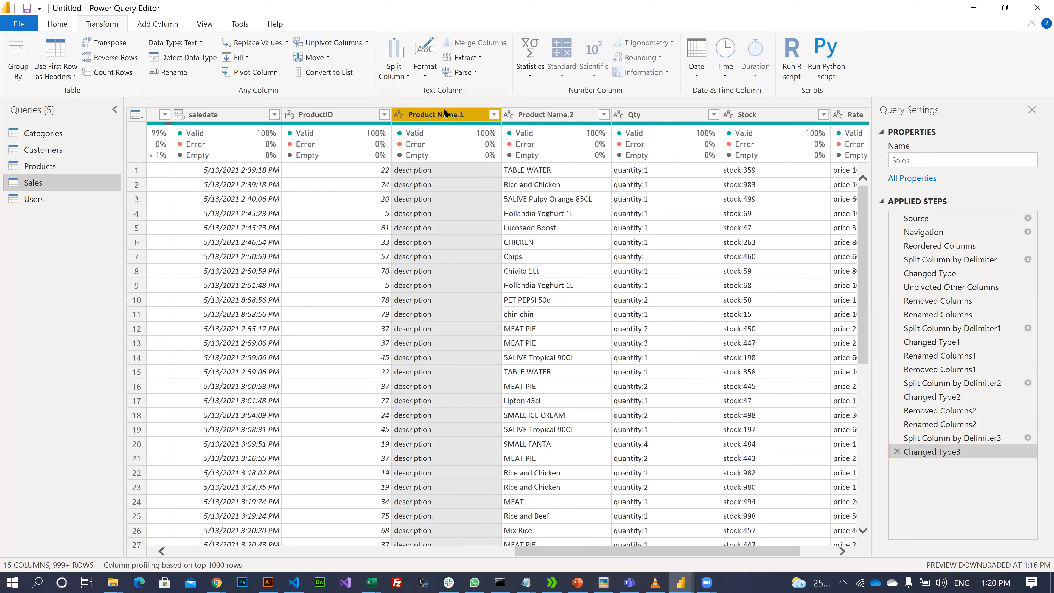
pyautogui.press('Delete')
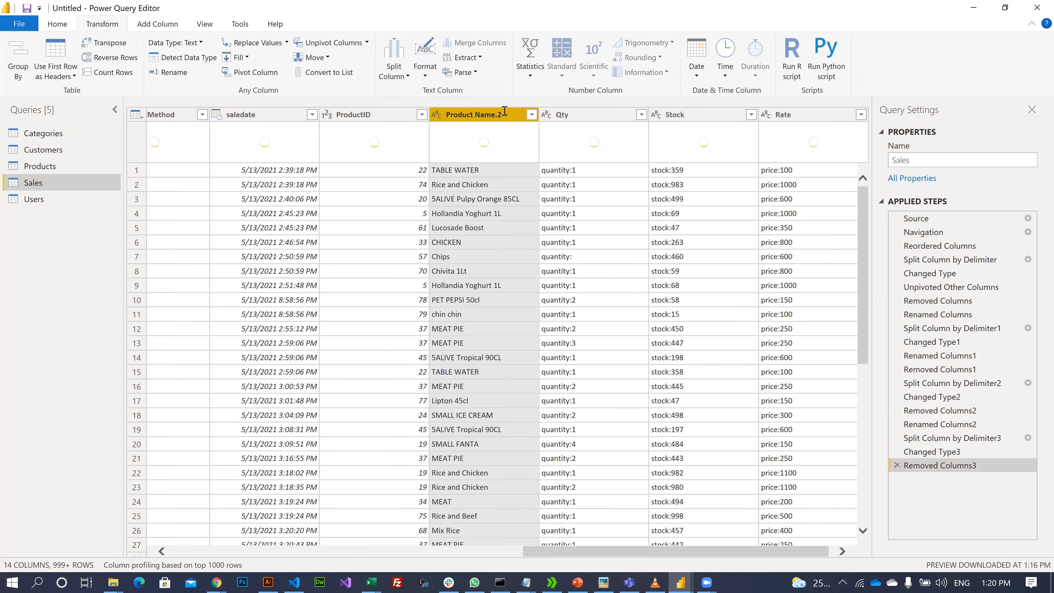
pyautogui.doubleClick(505, 112)
pyautogui.click(504, 112)
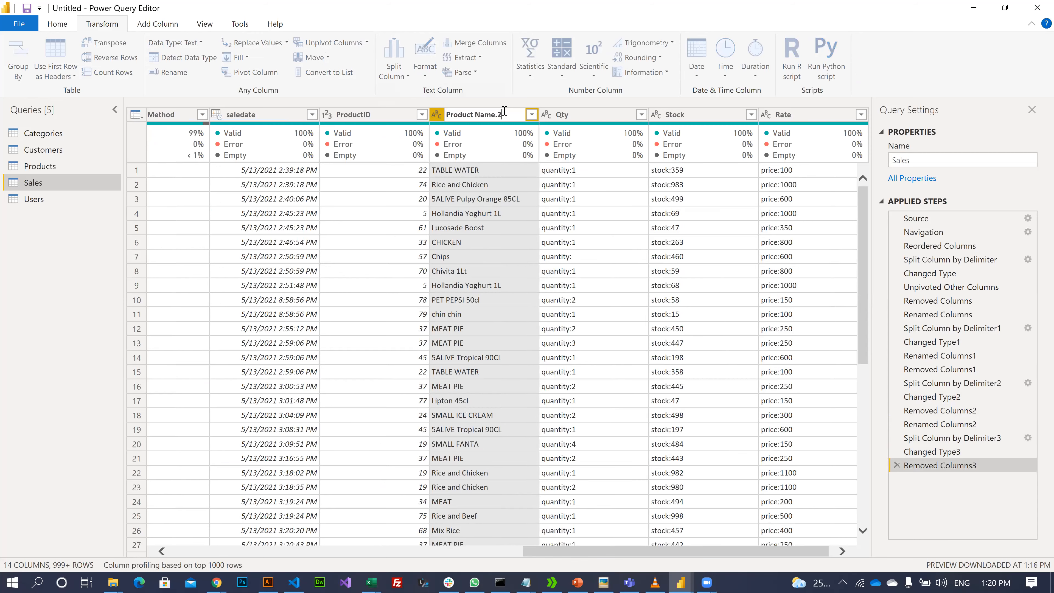
pyautogui.press('BackSpace')
pyautogui.press('BackSpace')
pyautogui.press('Return')
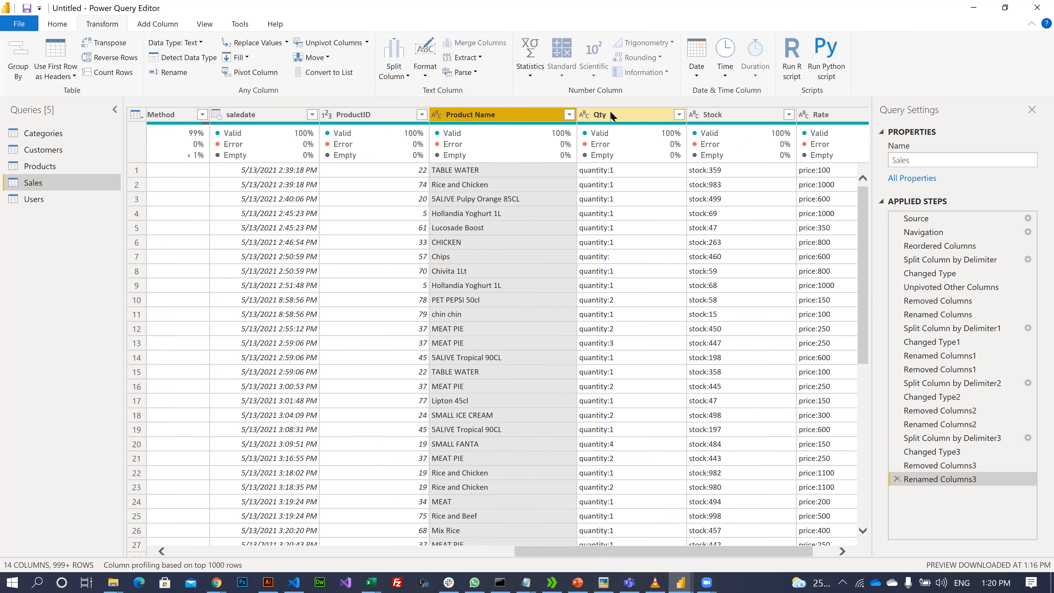
# - Split Qty at the colon, delete Qty.1, and rename Qty.2 to Qty
pyautogui.click(609, 110)
pyautogui.click(393, 69)
pyautogui.click(425, 93)
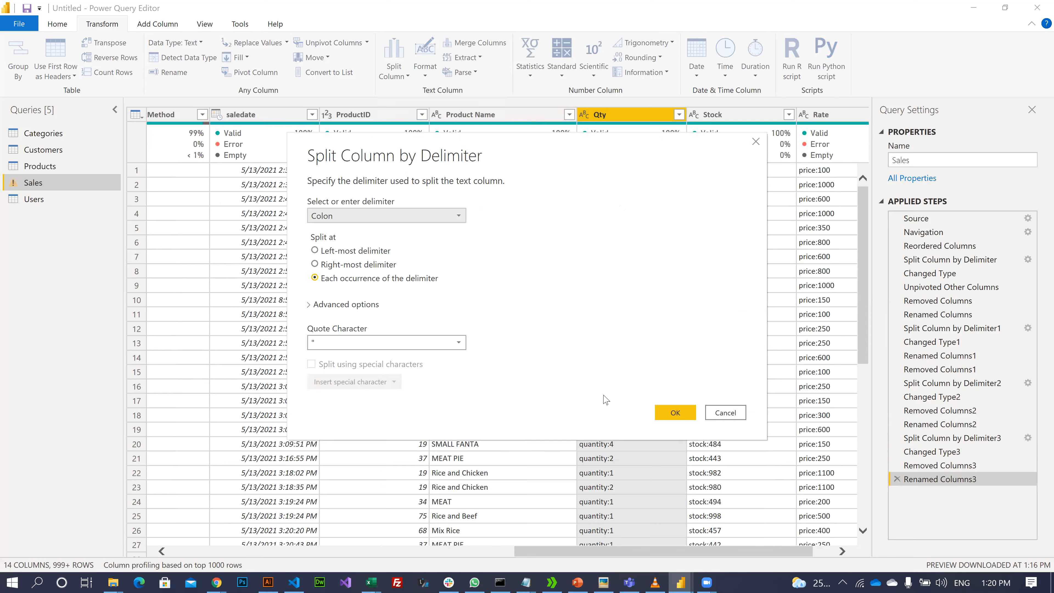
pyautogui.click(662, 413)
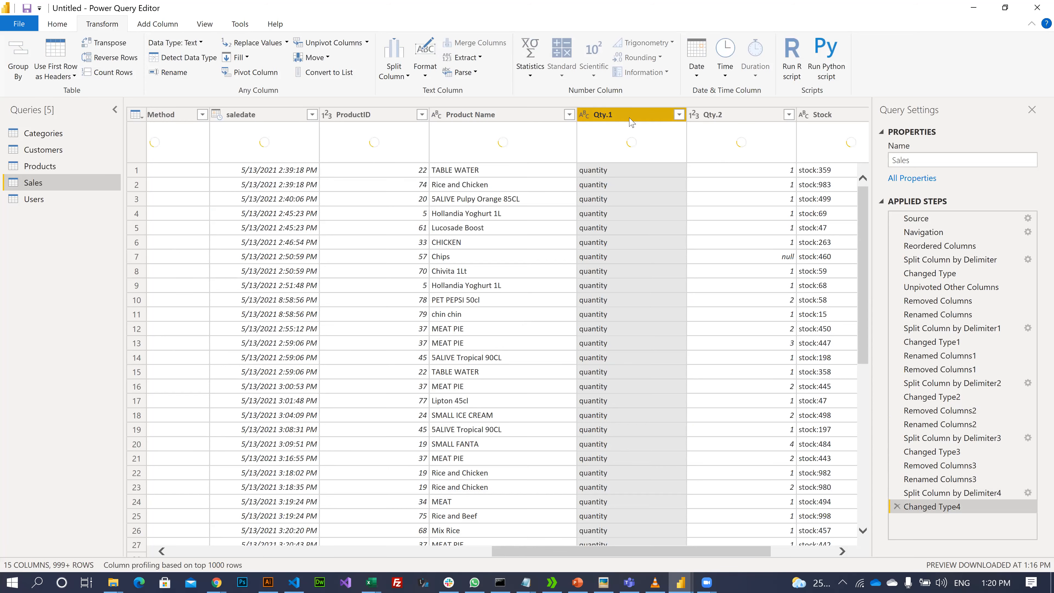
pyautogui.press('Delete')
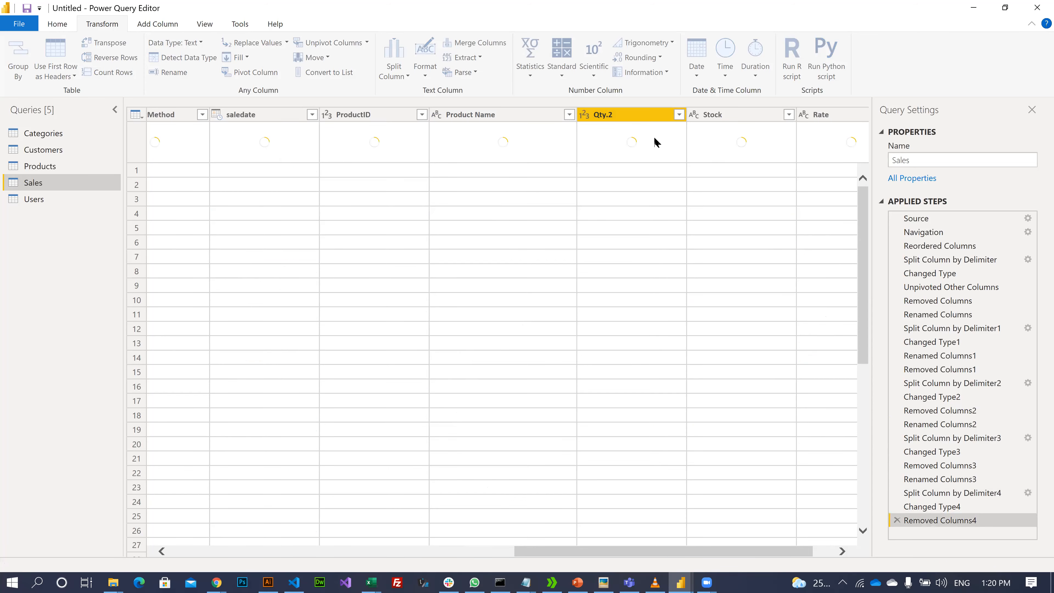
pyautogui.doubleClick(648, 112)
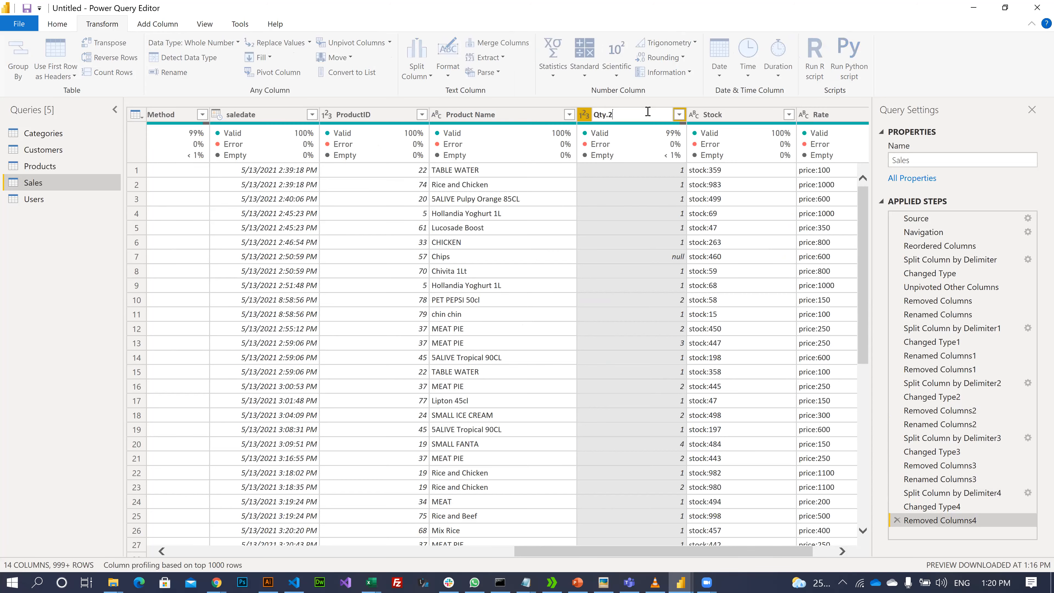
pyautogui.press('BackSpace')
pyautogui.press('Return')
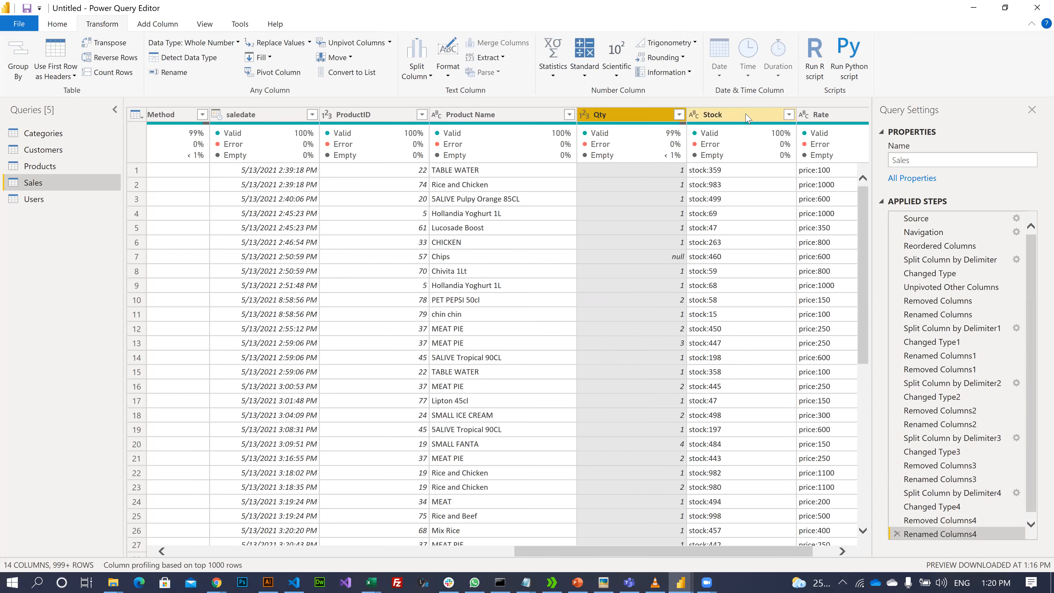
pyautogui.click(746, 117)
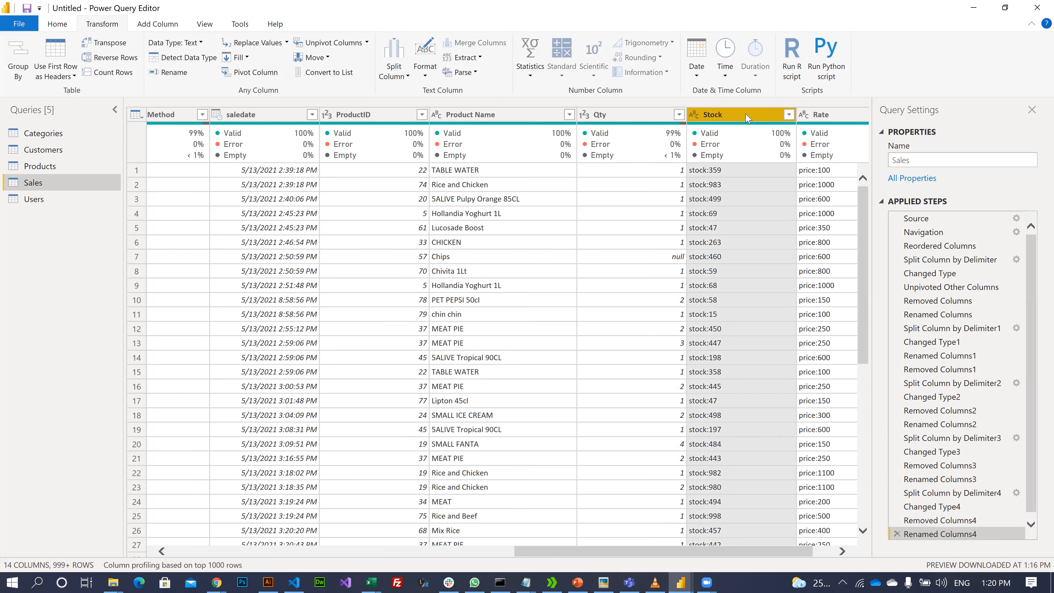
# - Split Stock by the Colon delimiter, delete Stock.1, and rename Stock.2 to Stock
pyautogui.click(393, 66)
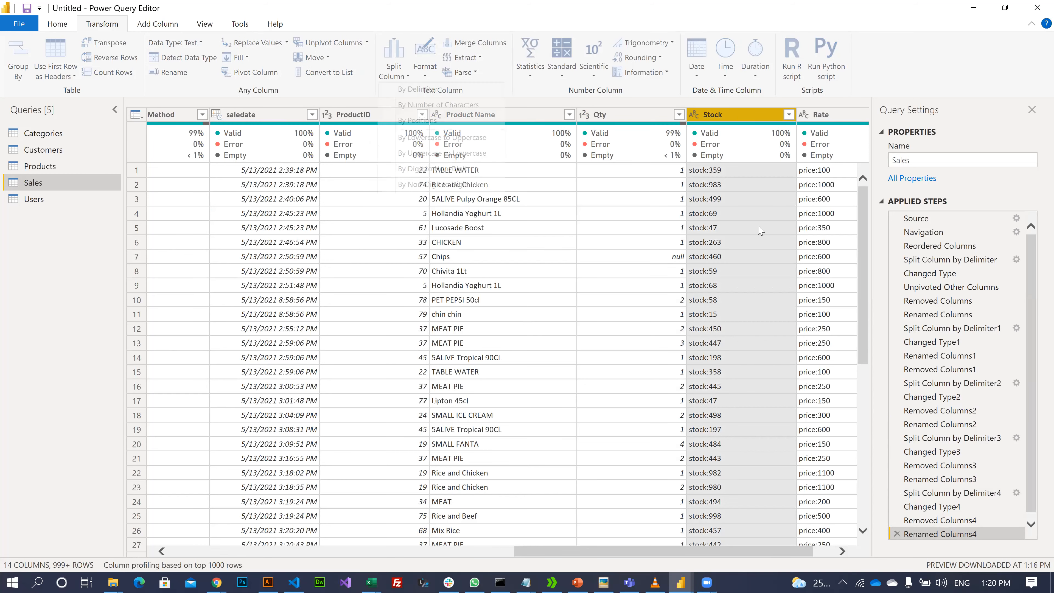
pyautogui.click(677, 414)
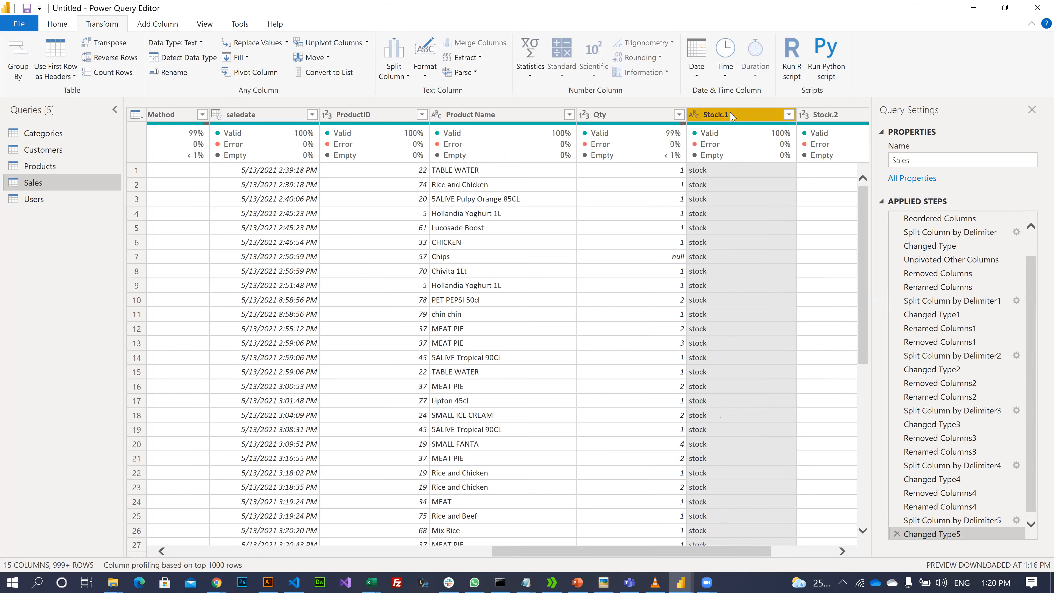
pyautogui.press('Delete')
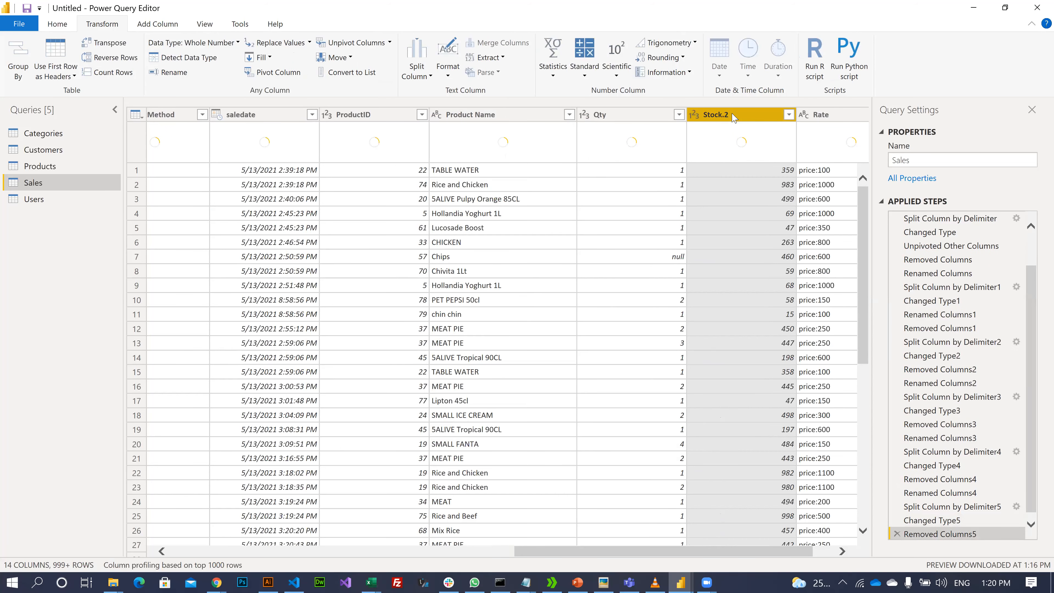
pyautogui.doubleClick(733, 113)
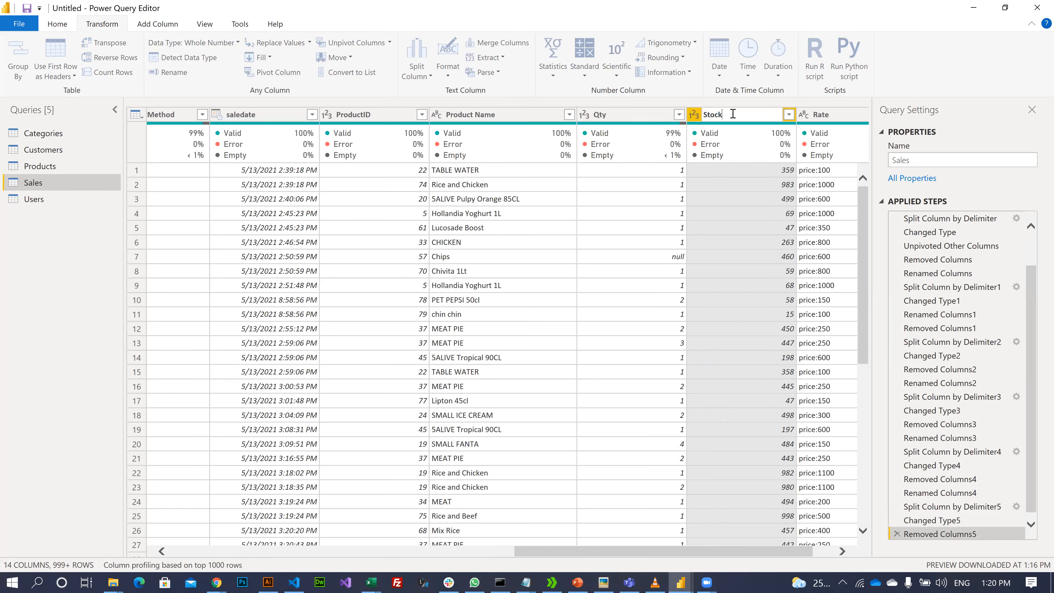
pyautogui.press('Return')
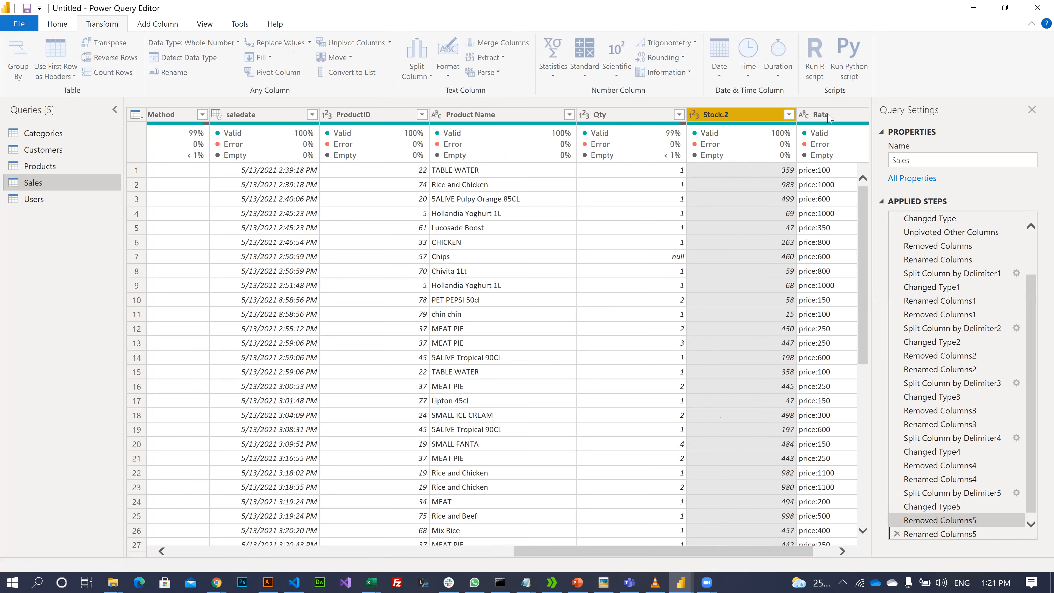
# - Split Rate at the colon and rename the numeric Rate.2 column to Rate
pyautogui.click(797, 117)
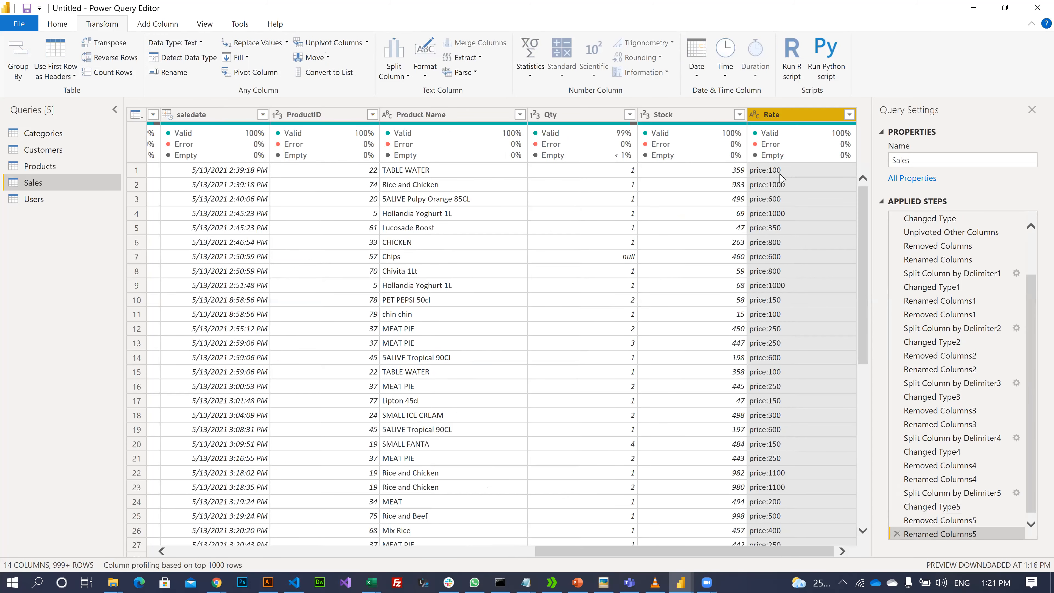
pyautogui.click(393, 74)
pyautogui.click(418, 89)
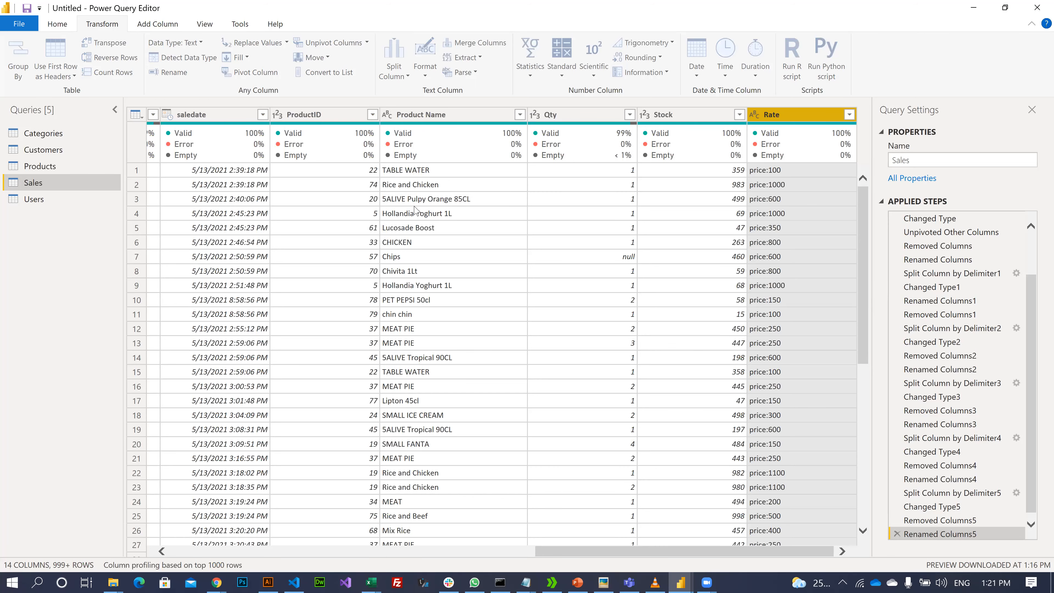
pyautogui.click(670, 409)
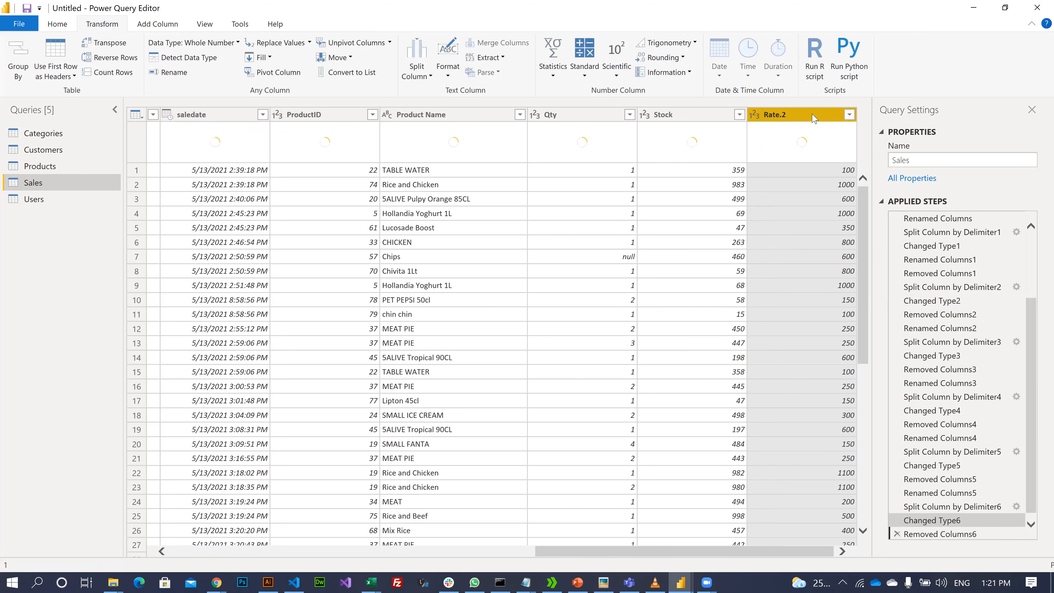
pyautogui.doubleClick(813, 113)
pyautogui.click(813, 114)
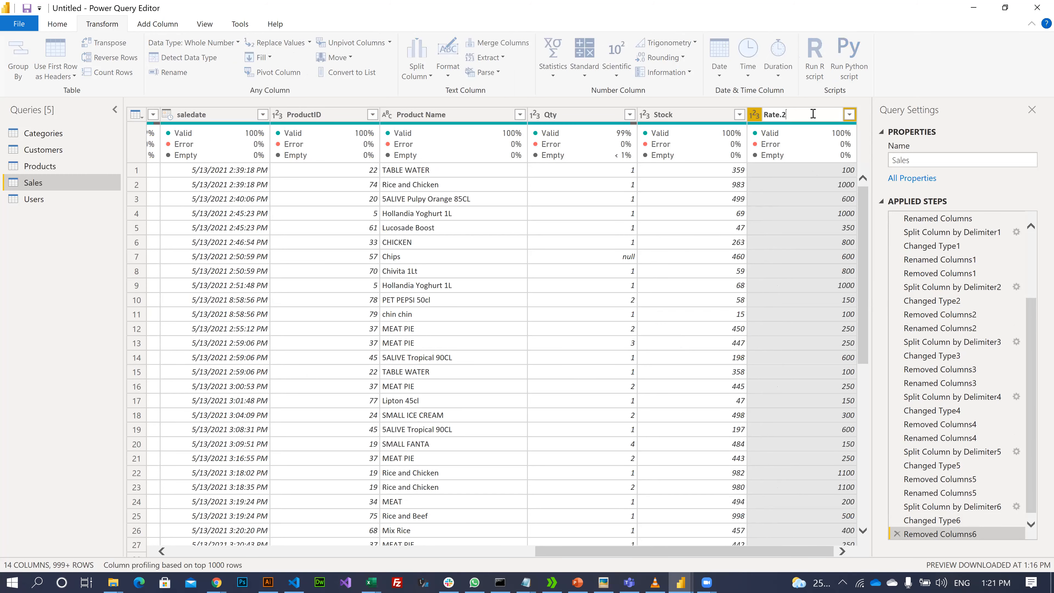
pyautogui.press('Return')
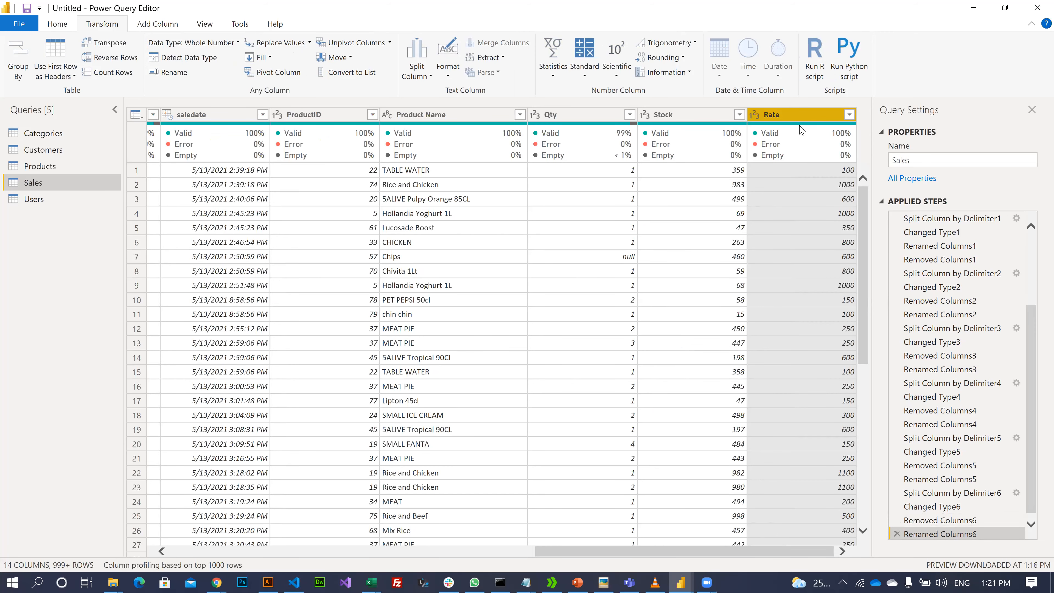
pyautogui.moveTo(801, 130)
pyautogui.click(680, 114)
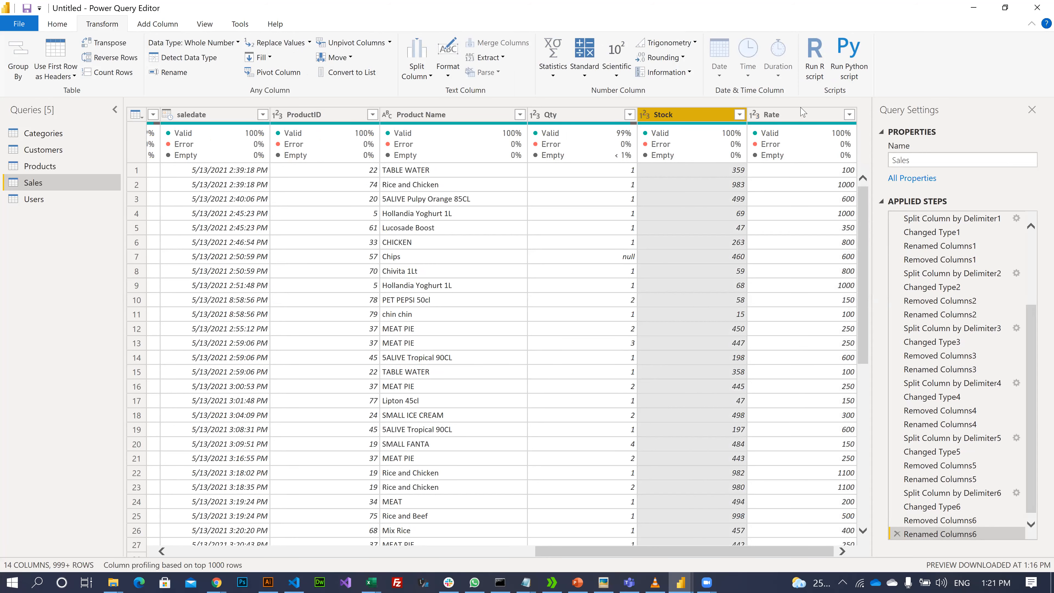
# - Check the Stock column's data type and review the Qty and Rate columns
pyautogui.click(645, 114)
pyautogui.click(686, 110)
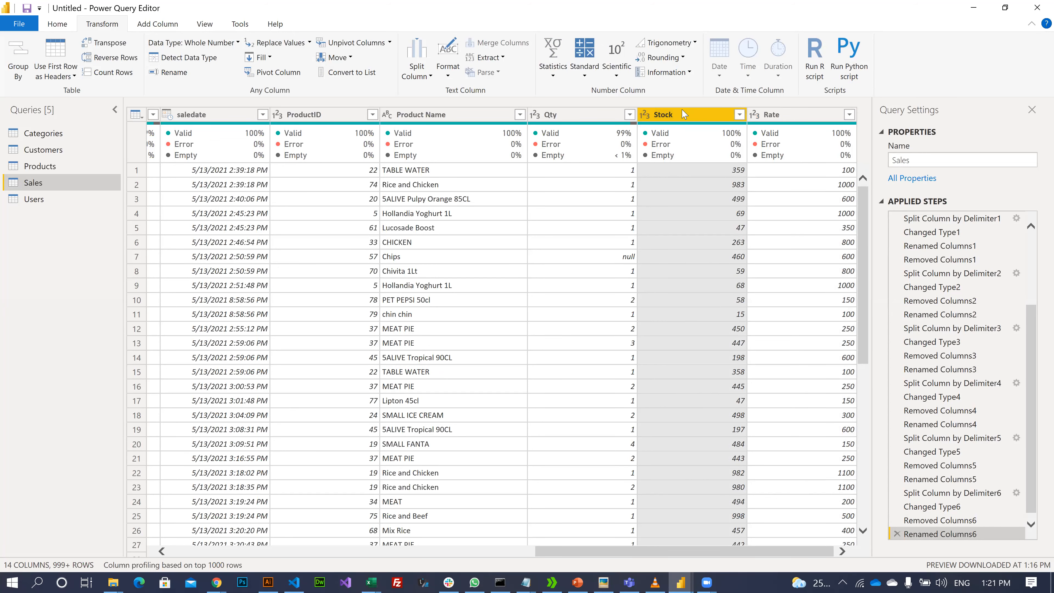
pyautogui.click(569, 114)
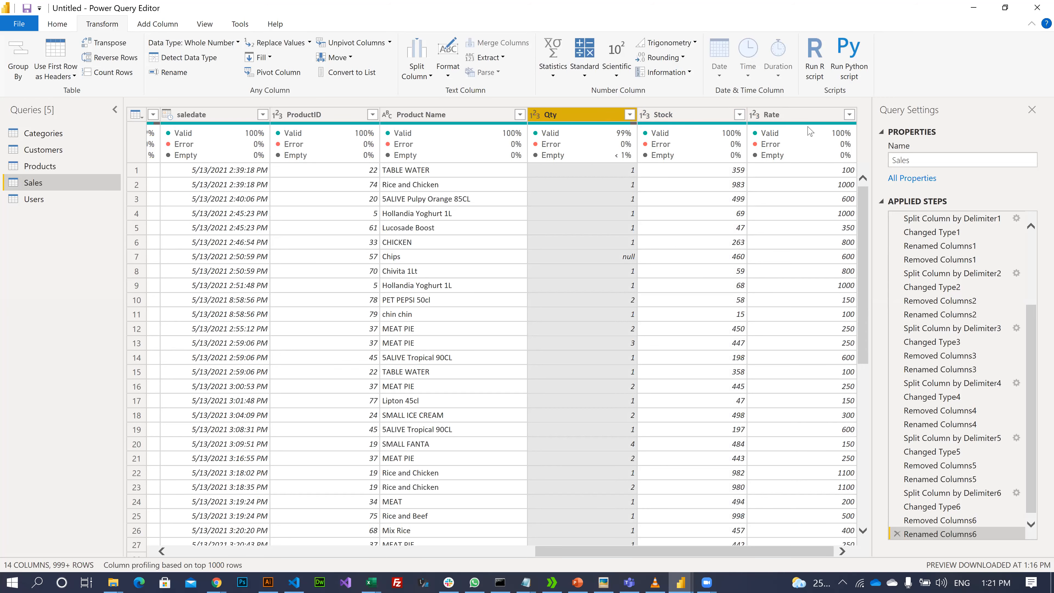
pyautogui.click(800, 121)
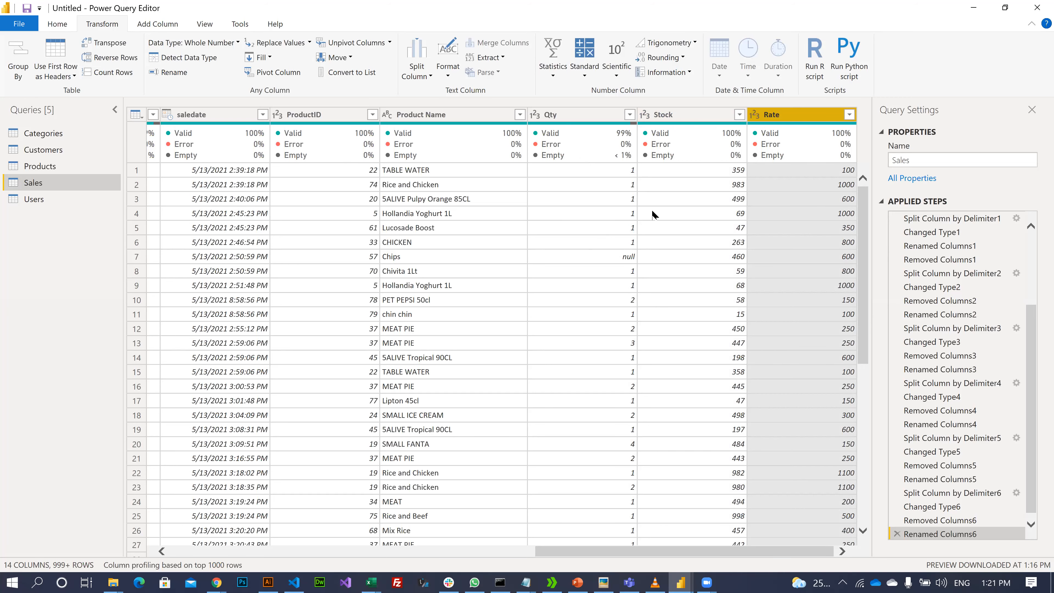
pyautogui.click(568, 122)
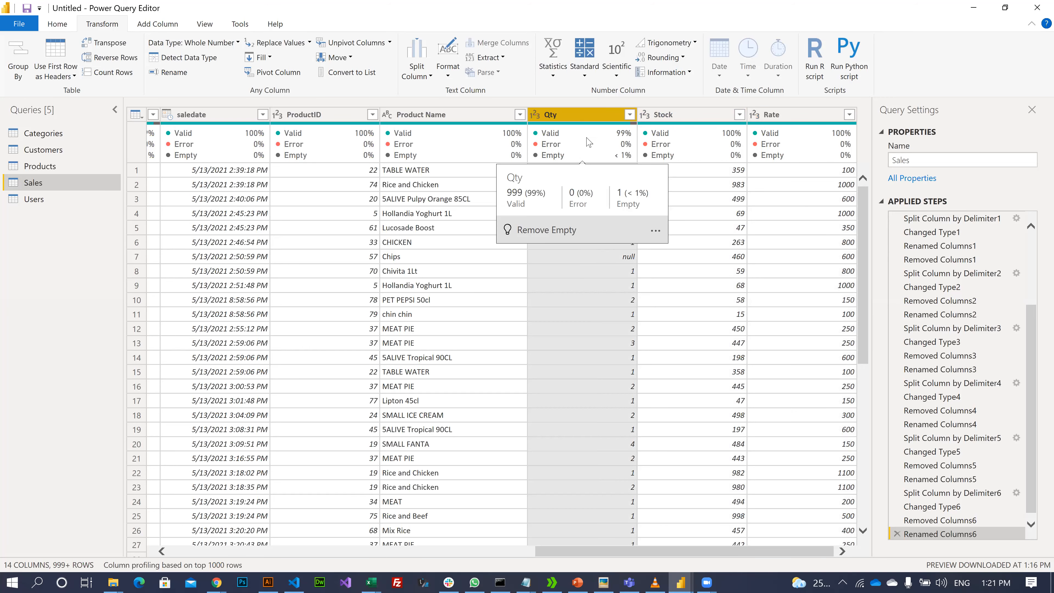
# - Filter the Qty column to exclude (null) values
pyautogui.click(630, 115)
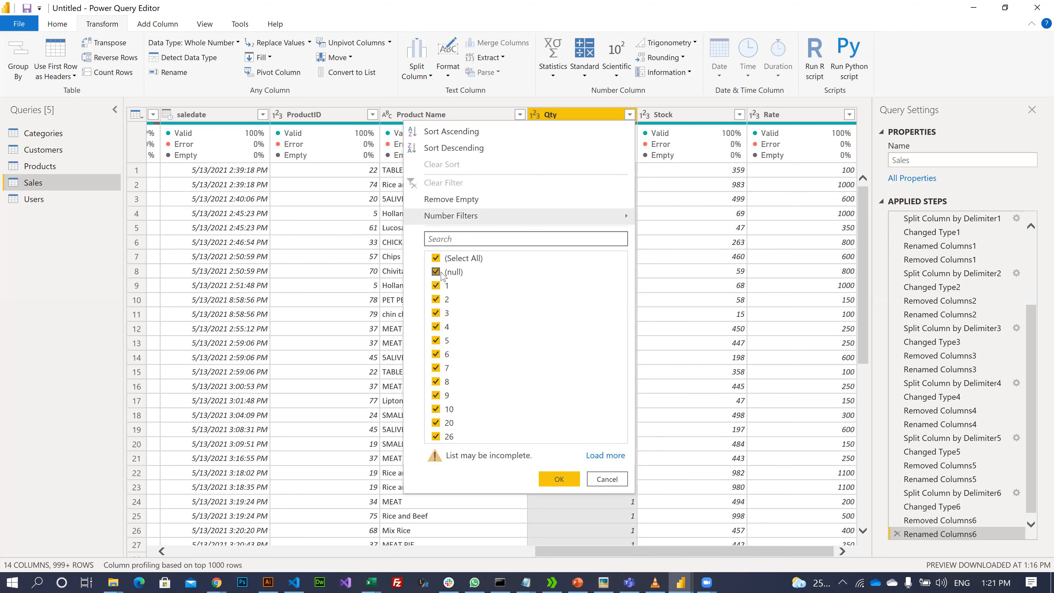
pyautogui.click(442, 273)
pyautogui.click(556, 473)
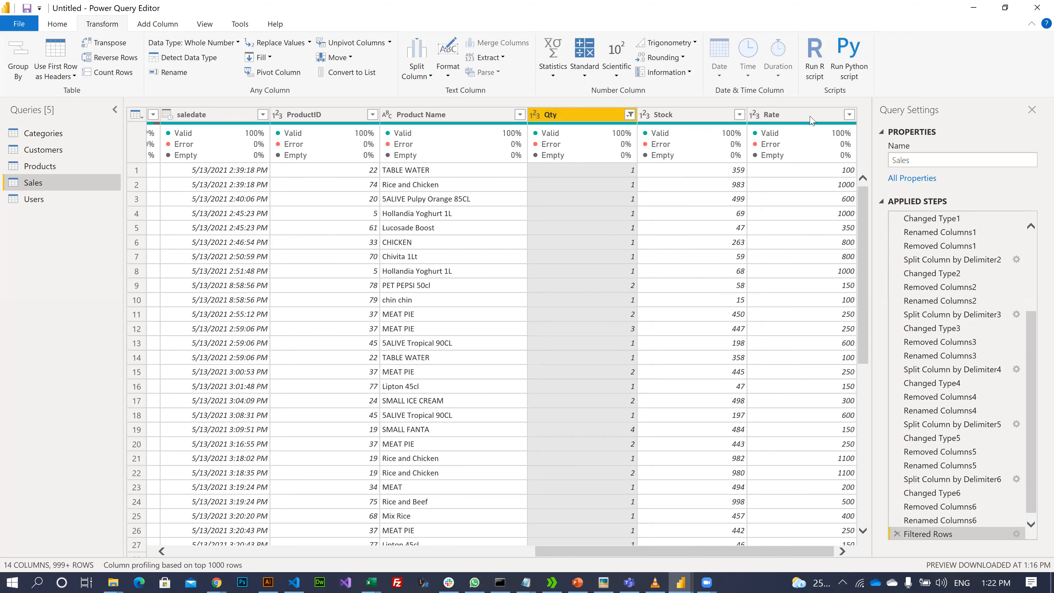
pyautogui.click(825, 119)
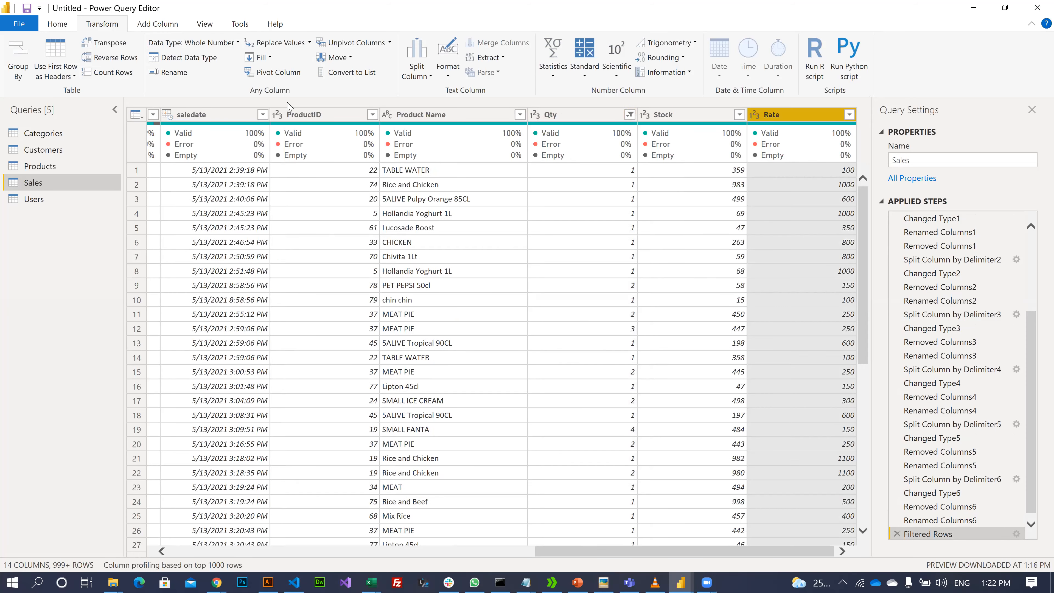
pyautogui.click(166, 27)
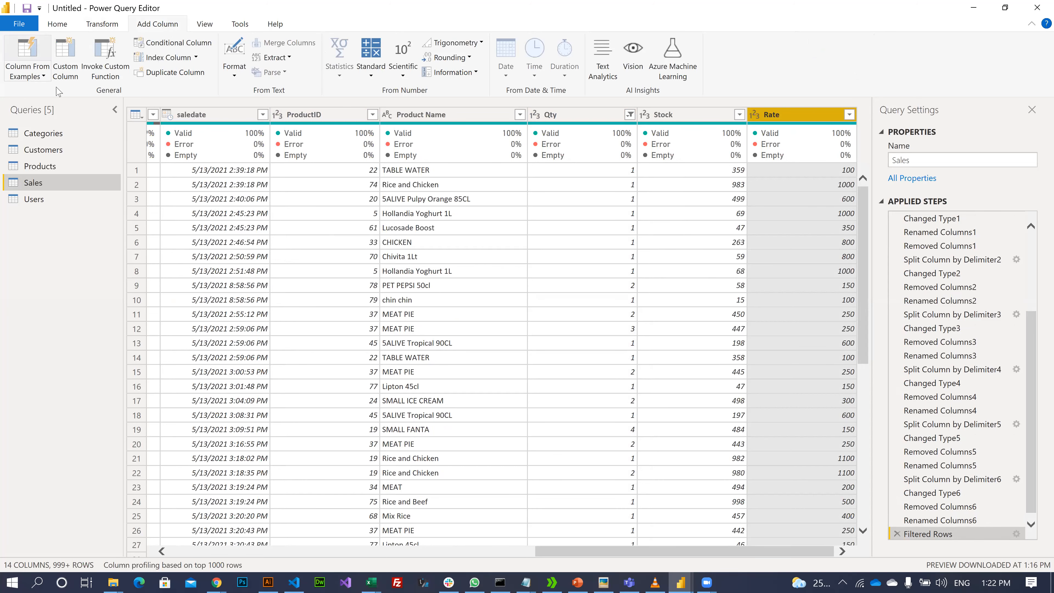
# - Add a custom column named Total Amount with the formula [Qty]*[Rate]
pyautogui.click(63, 58)
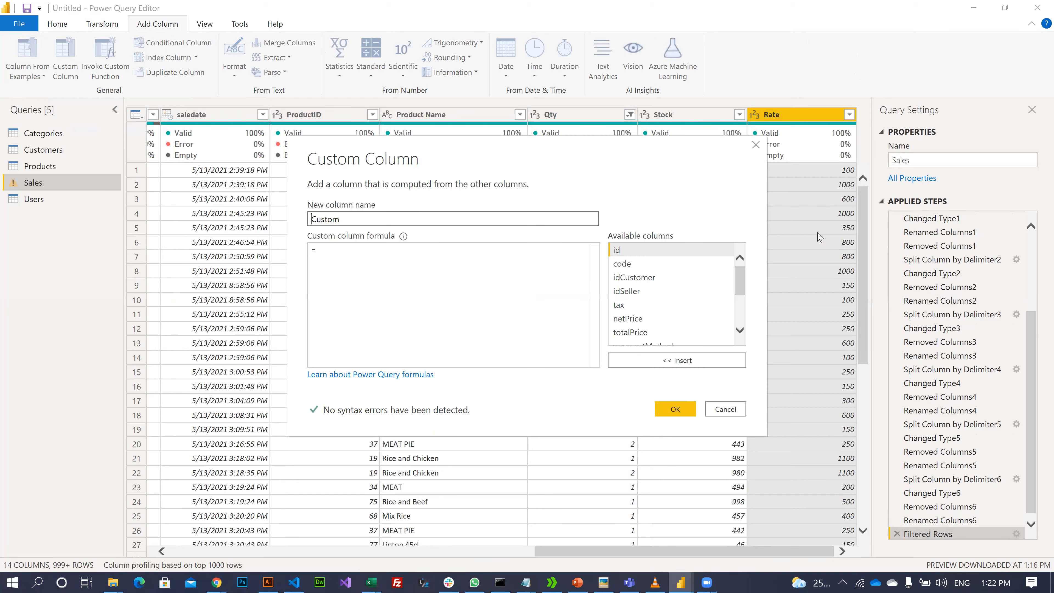
pyautogui.scroll(-1, 653, 307)
pyautogui.moveTo(342, 222); pyautogui.dragTo(247, 207)
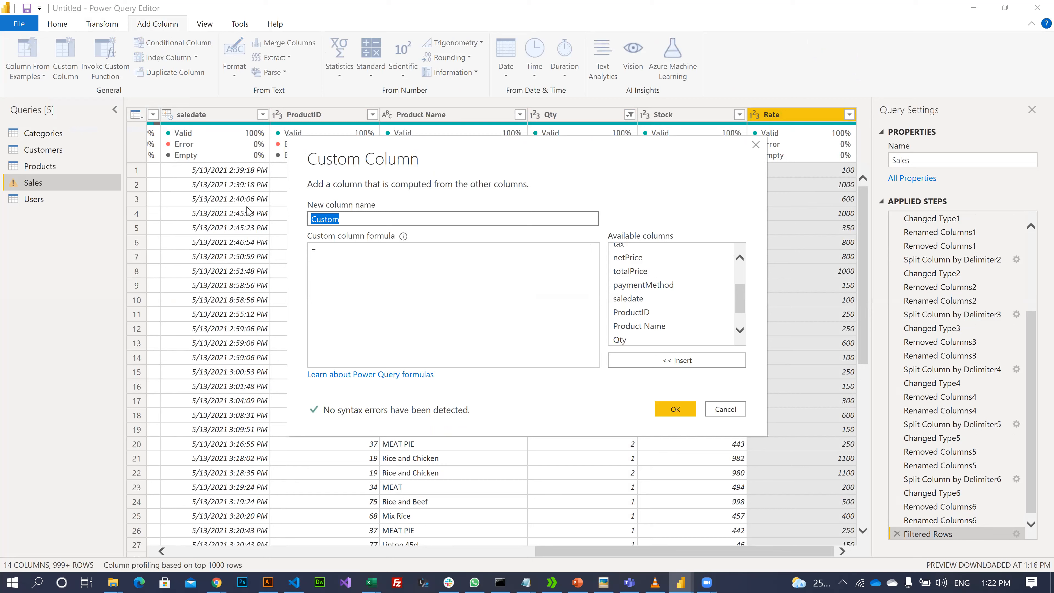
pyautogui.write('Total Amount')
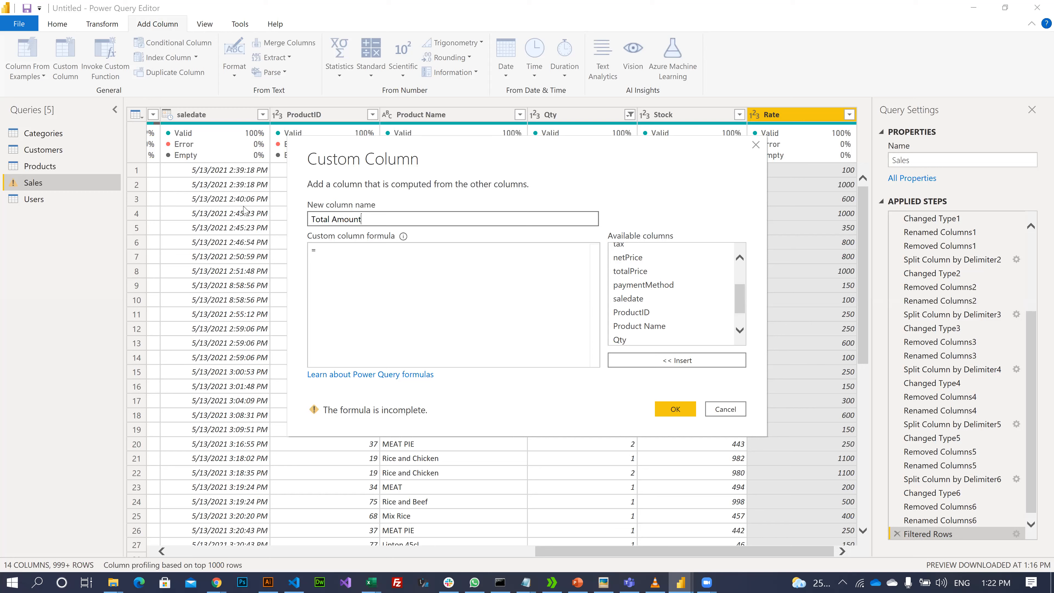
pyautogui.click(393, 248)
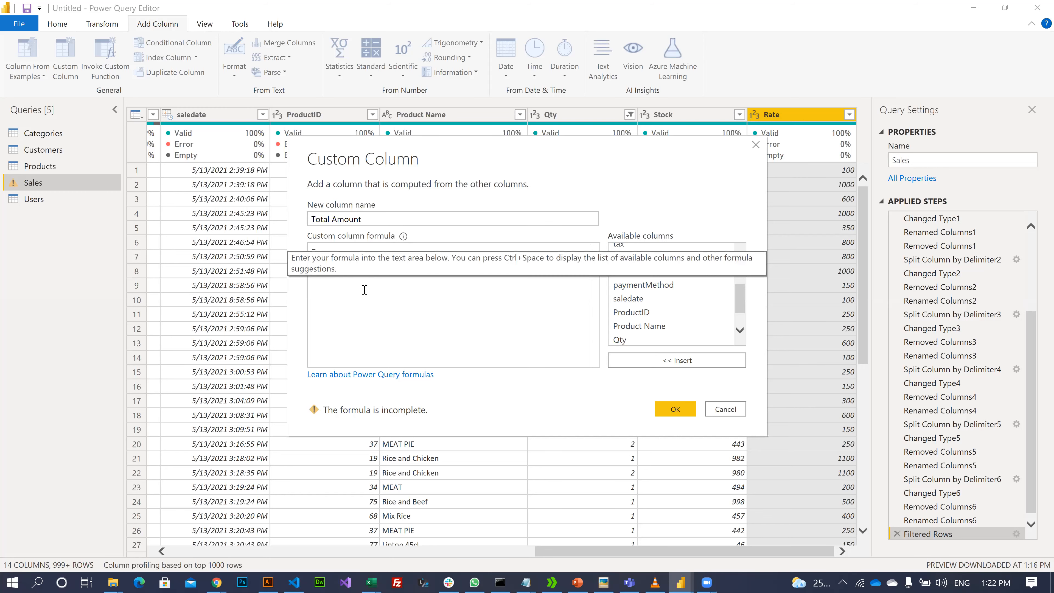
pyautogui.scroll(-1, 664, 315)
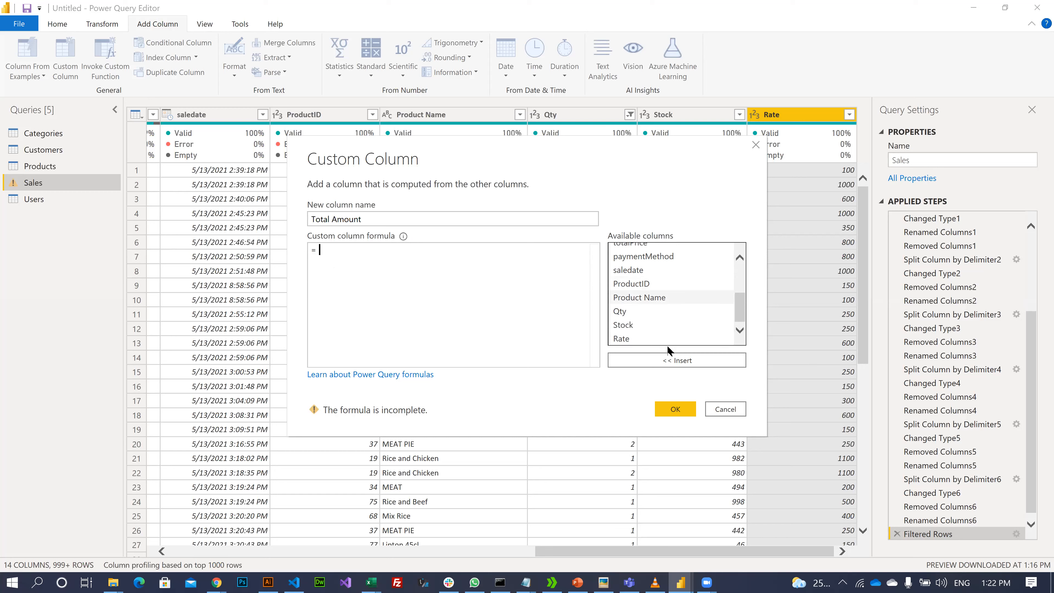
pyautogui.doubleClick(621, 311)
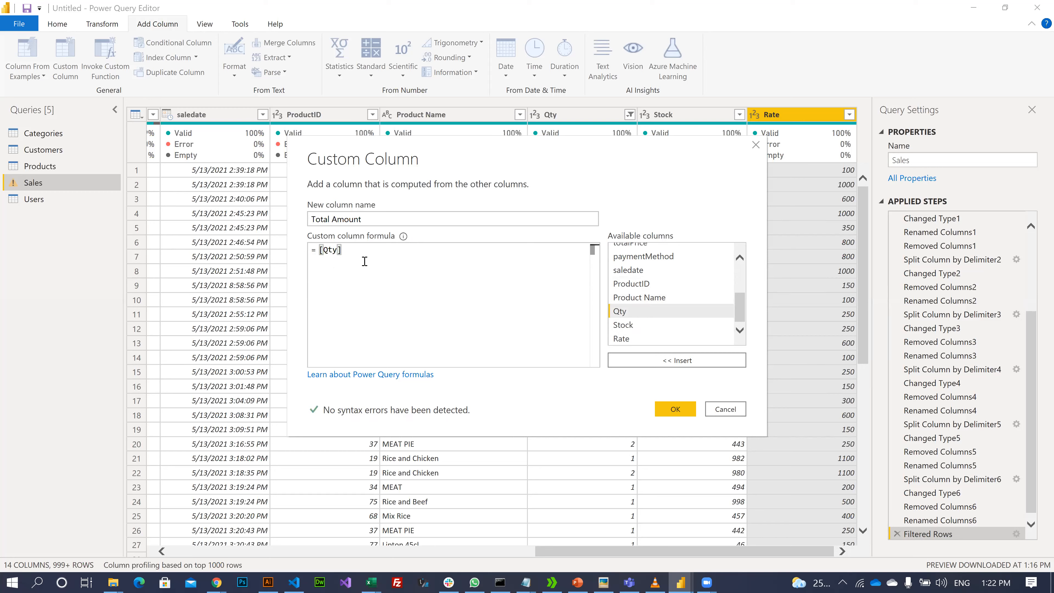
pyautogui.write('*')
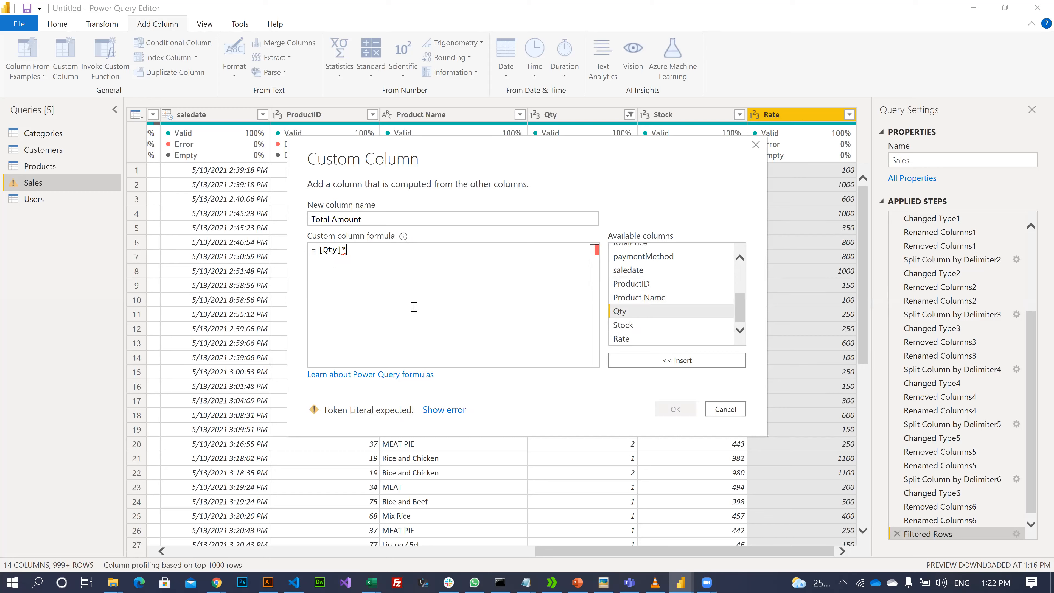
pyautogui.click(665, 339)
pyautogui.click(672, 361)
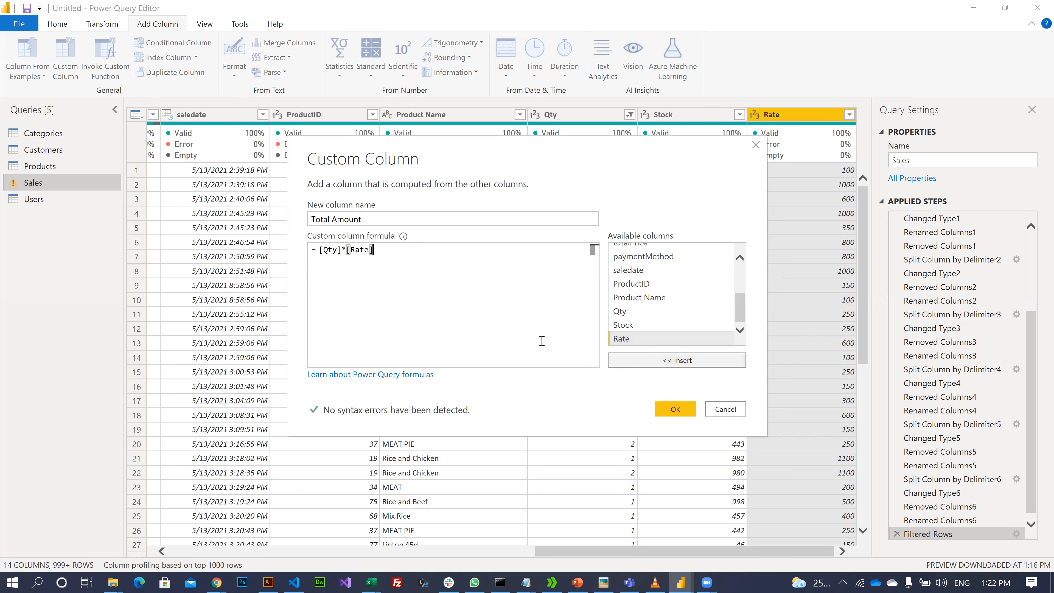
pyautogui.click(677, 409)
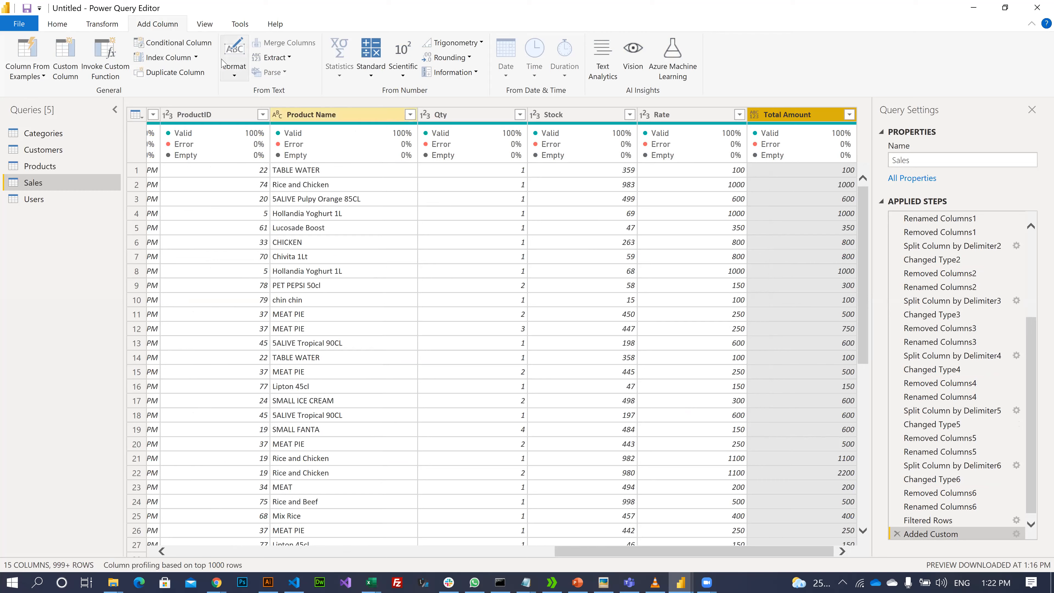
# - Delete the Added Custom step so Filtered Rows is the last applied step
pyautogui.moveTo(707, 583)
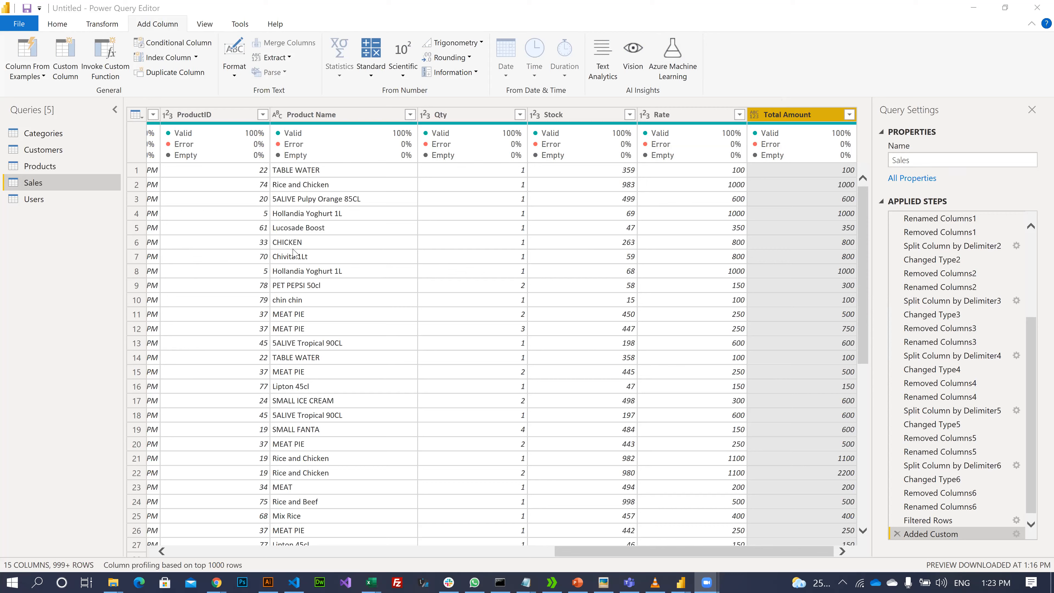
pyautogui.click(166, 26)
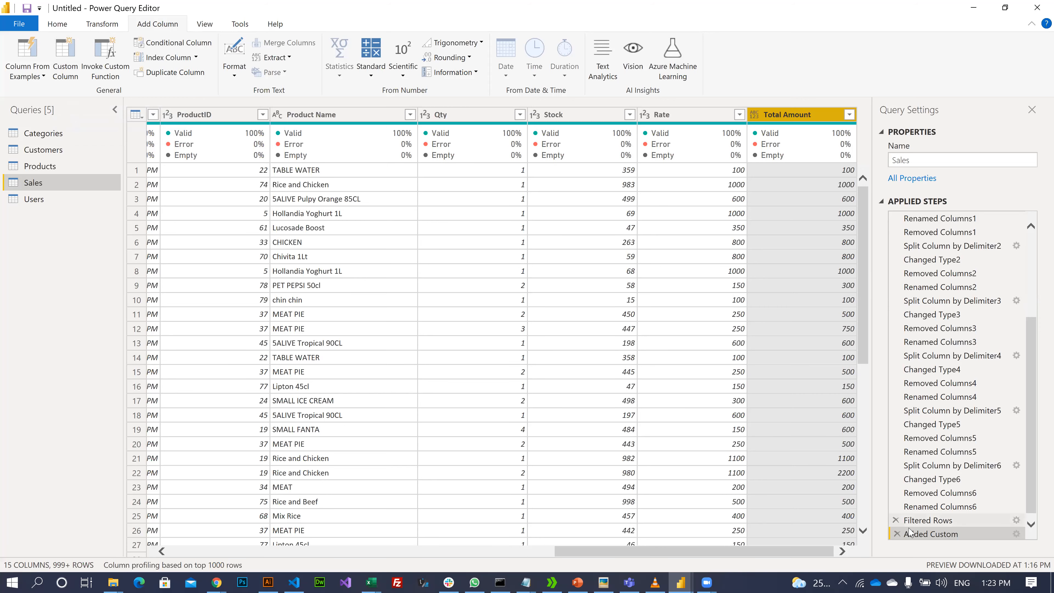
pyautogui.click(896, 534)
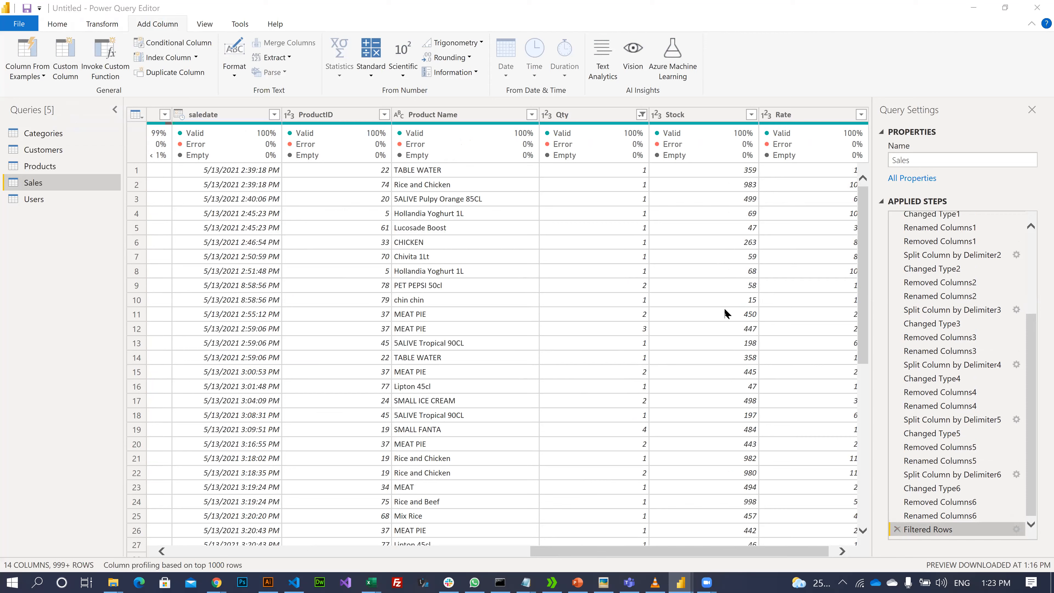
pyautogui.click(156, 25)
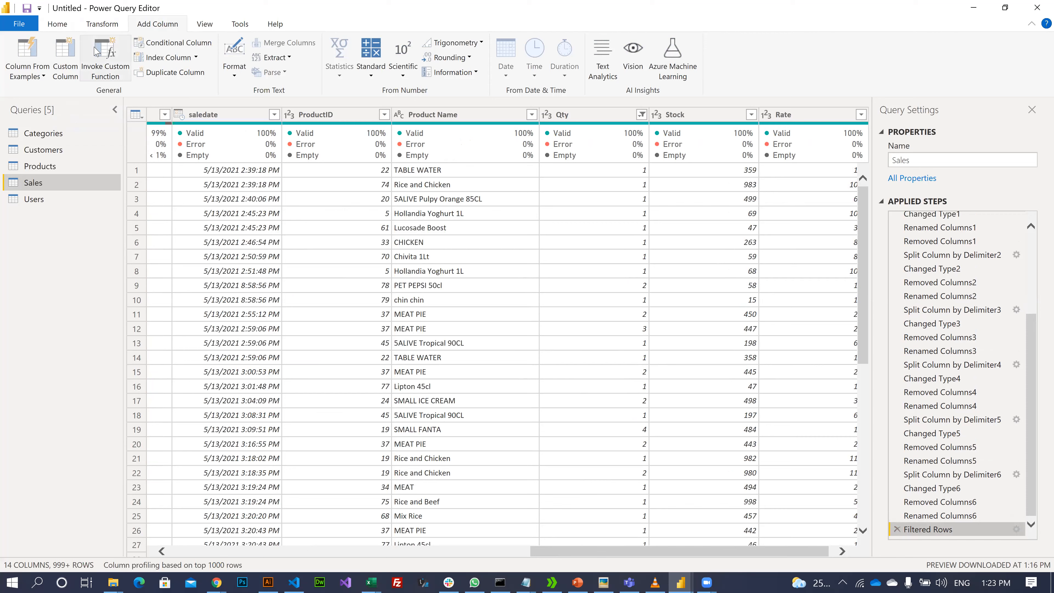
# - Add a custom column named 'Total Amount' with the formula [Qty]*[Rate]
pyautogui.click(69, 52)
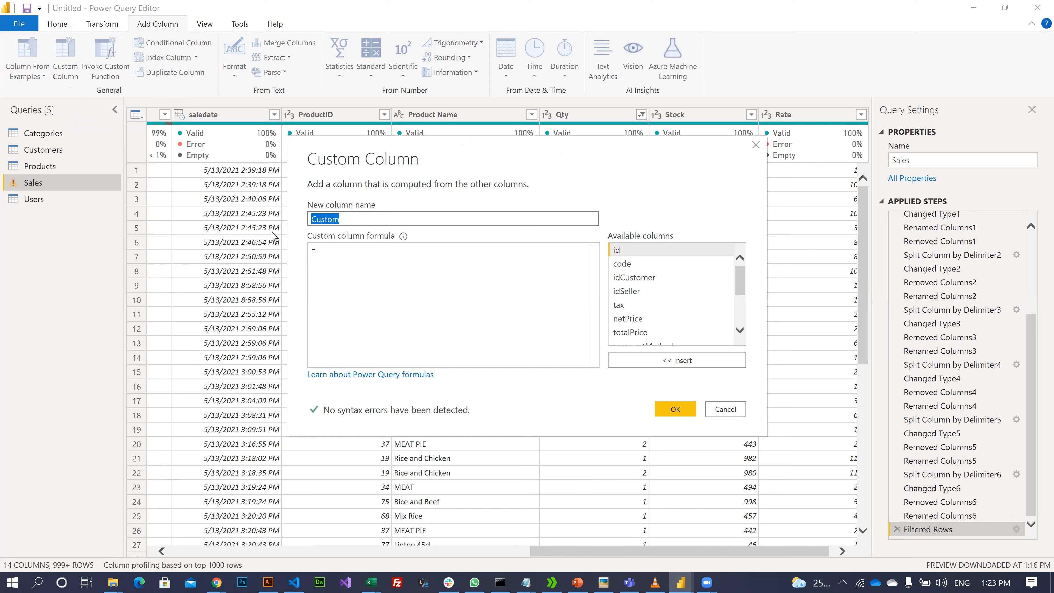
pyautogui.write('Total Amout')
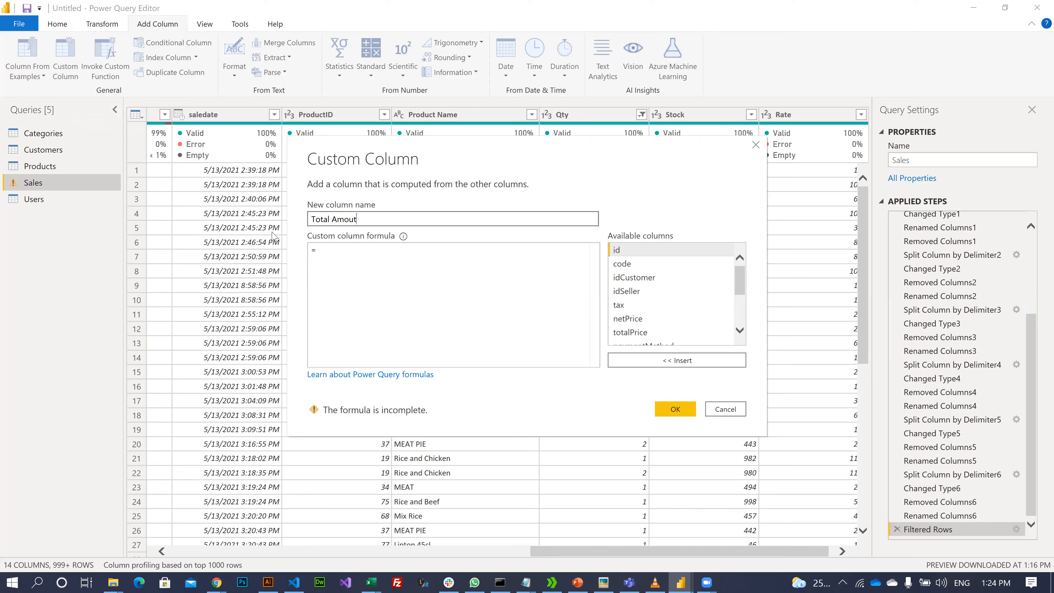
pyautogui.press('BackSpace')
pyautogui.write('nt')
pyautogui.click(363, 247)
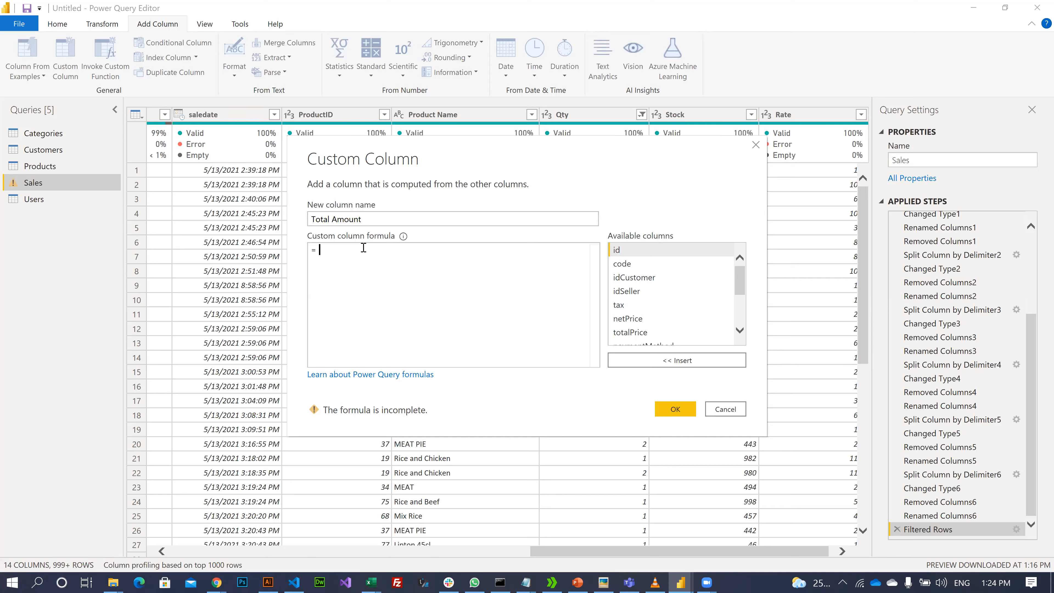
pyautogui.write('[q')
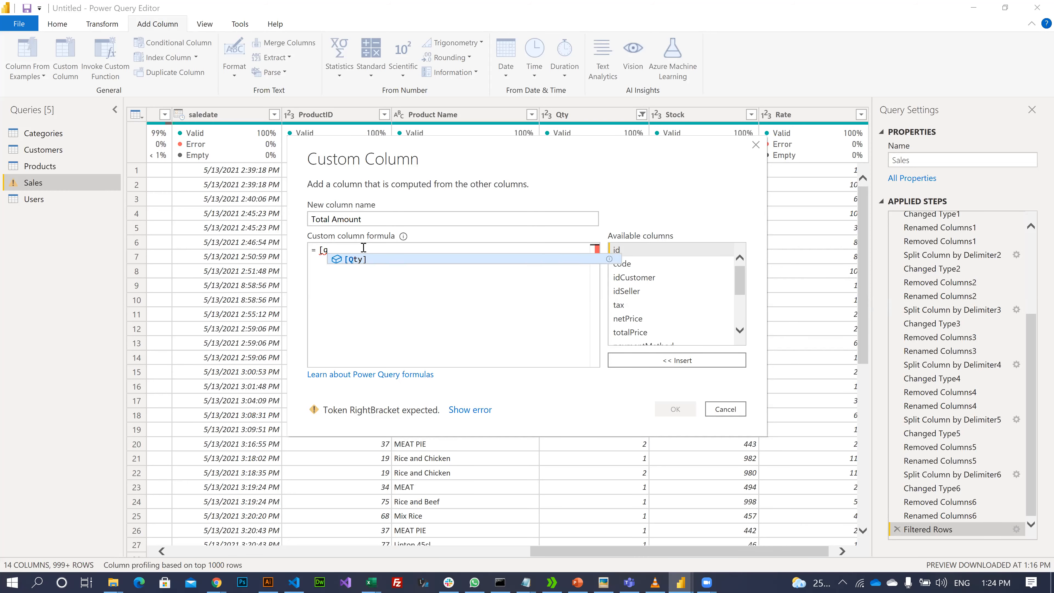
pyautogui.press('Tab')
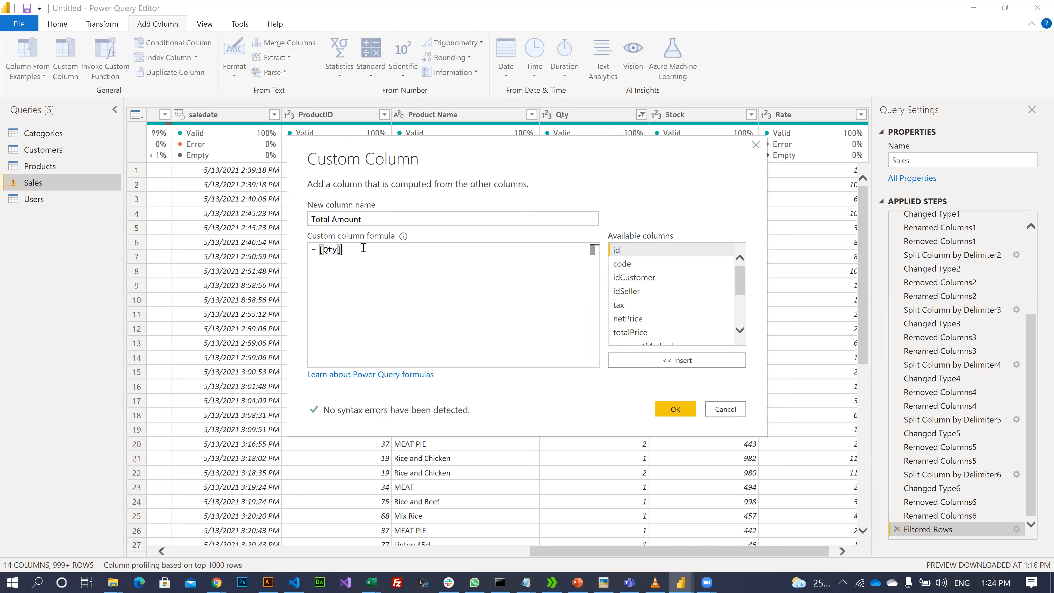
pyautogui.write('*[')
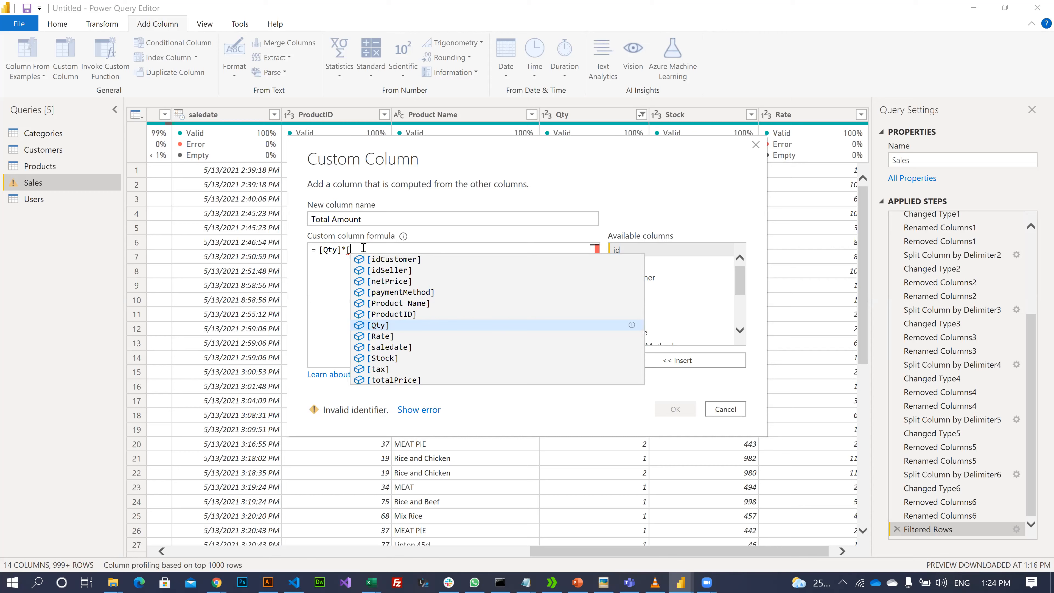
pyautogui.press('Down')
pyautogui.press('Return')
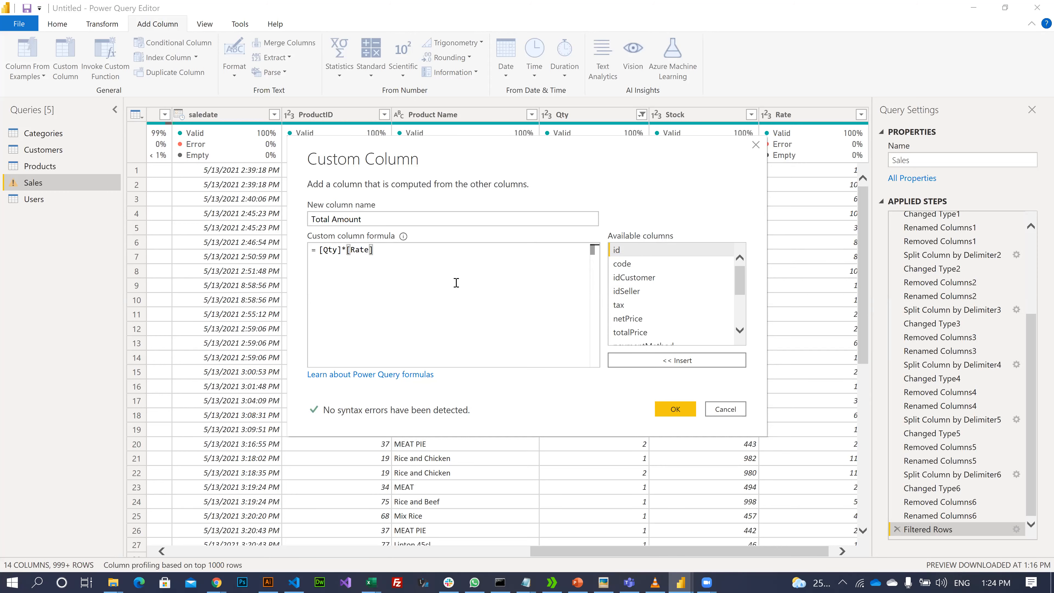
pyautogui.scroll(-3, 696, 289)
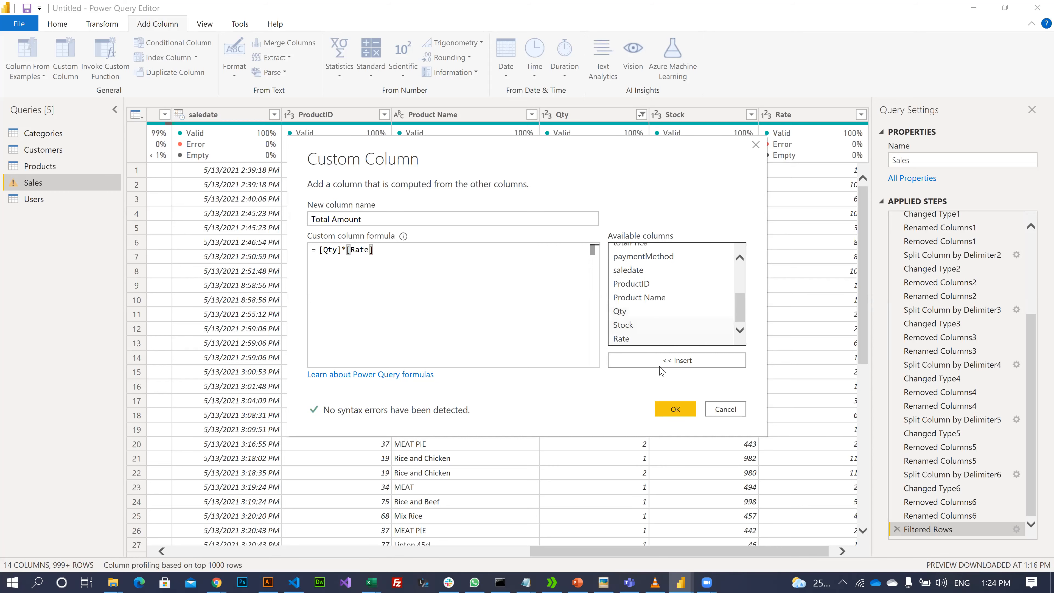
pyautogui.click(676, 409)
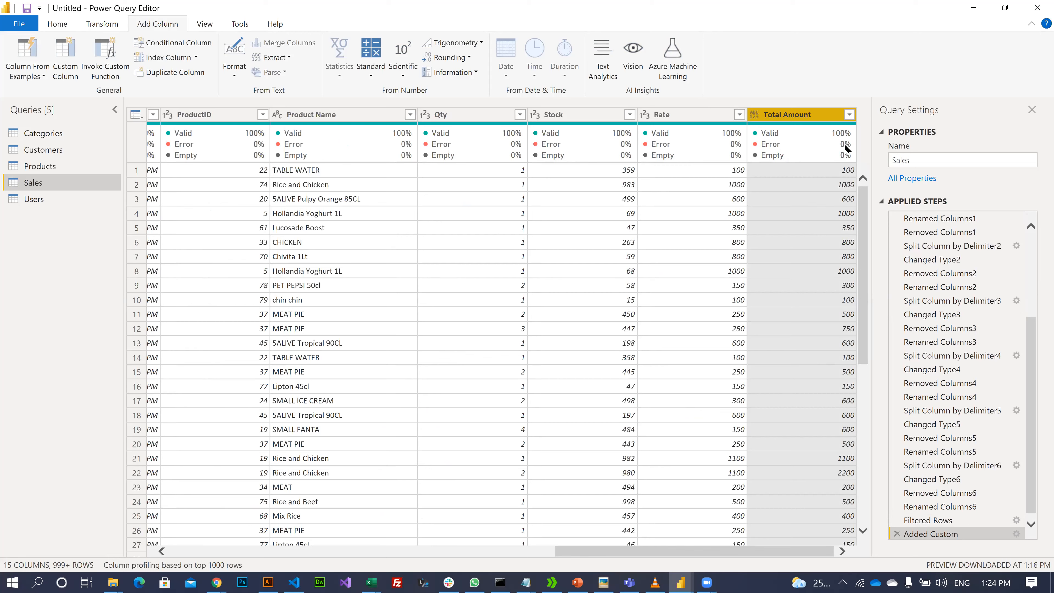
pyautogui.click(849, 116)
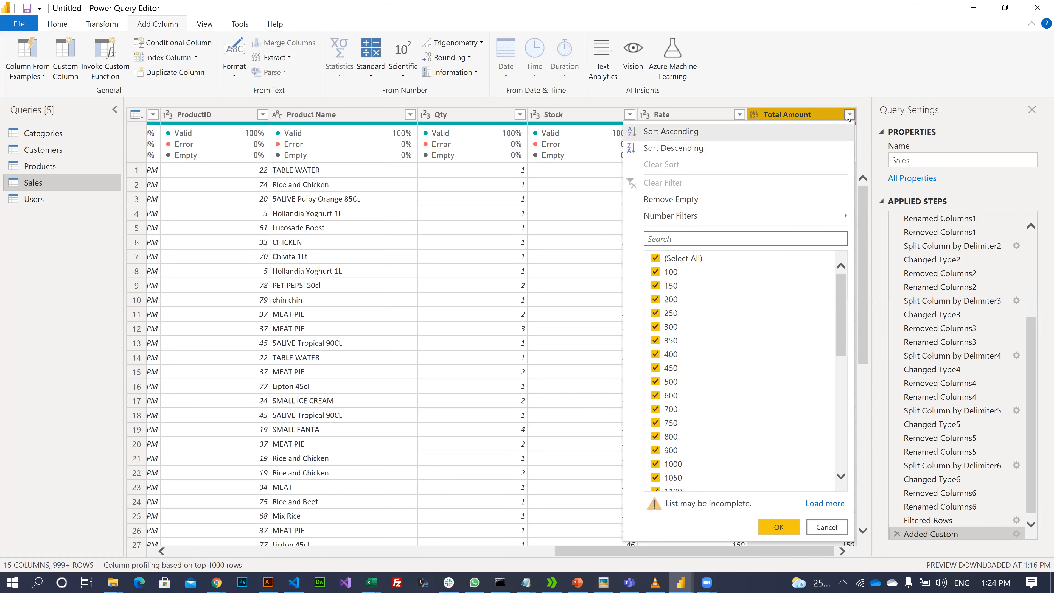
pyautogui.click(849, 115)
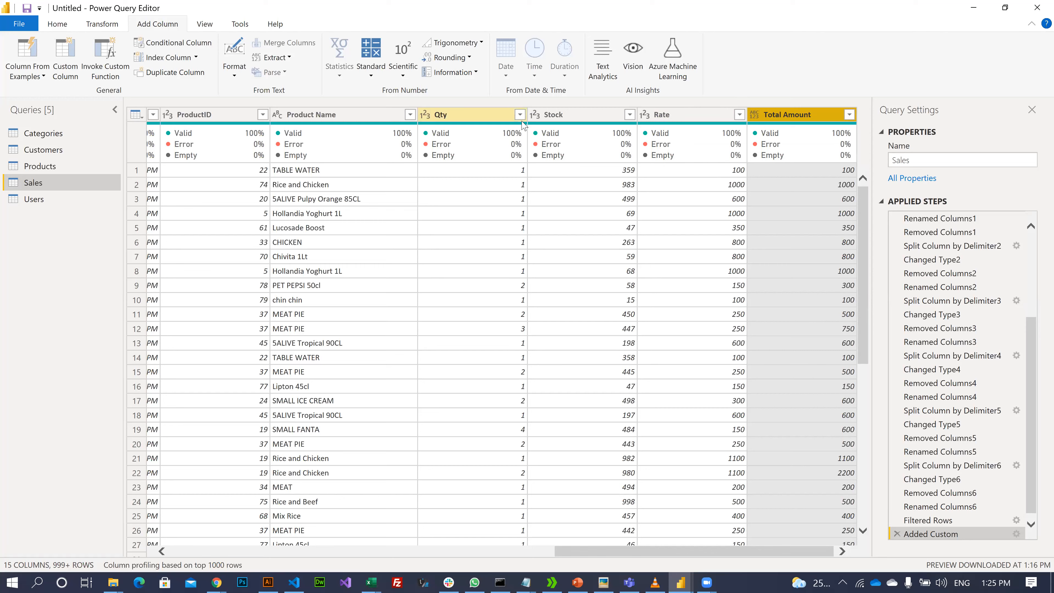
# - Change the Total Amount column's data type to Whole Number
pyautogui.click(754, 117)
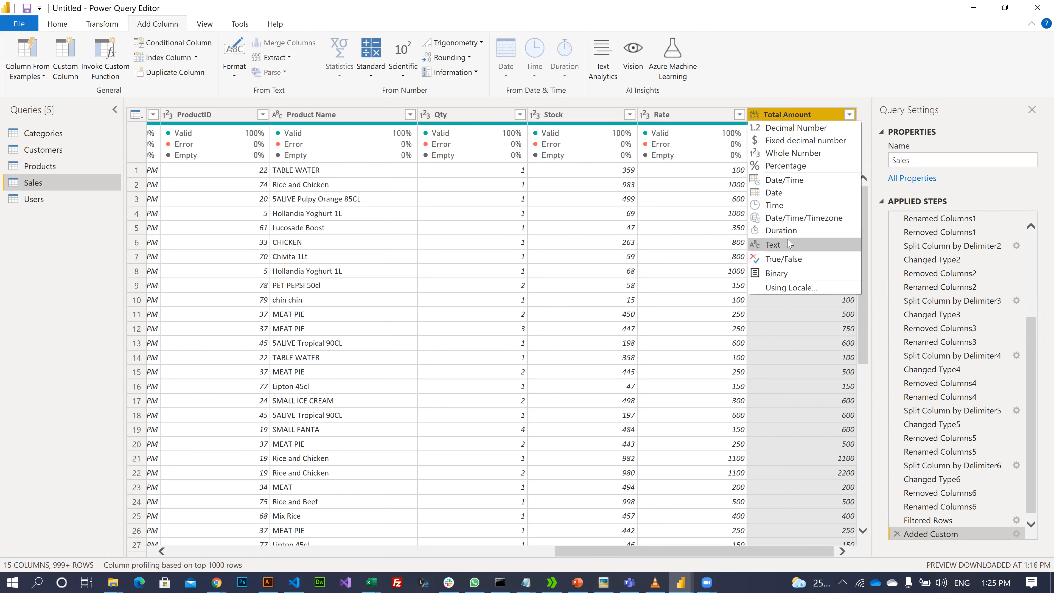
pyautogui.click(784, 154)
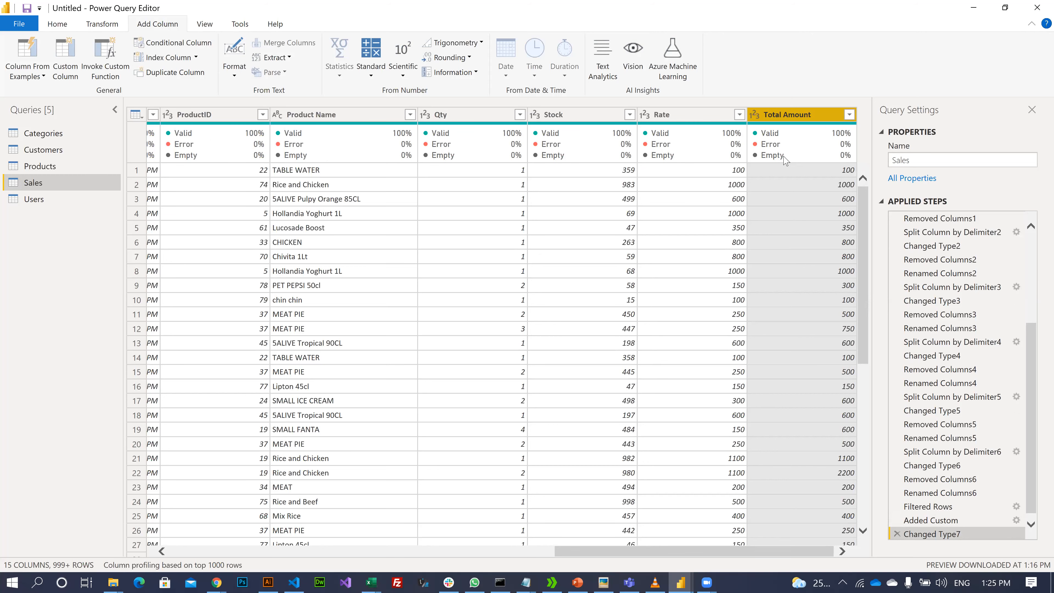
# - Preview the Categories, Customers, Products, Sales and Users queries in turn, ending on Users
pyautogui.click(49, 140)
pyautogui.click(48, 150)
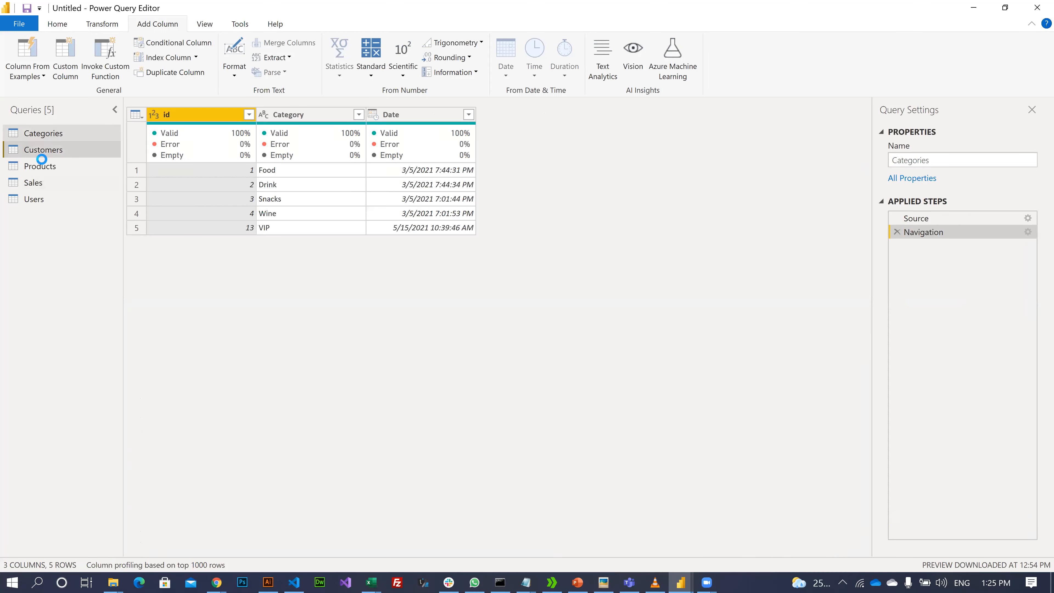
pyautogui.click(38, 166)
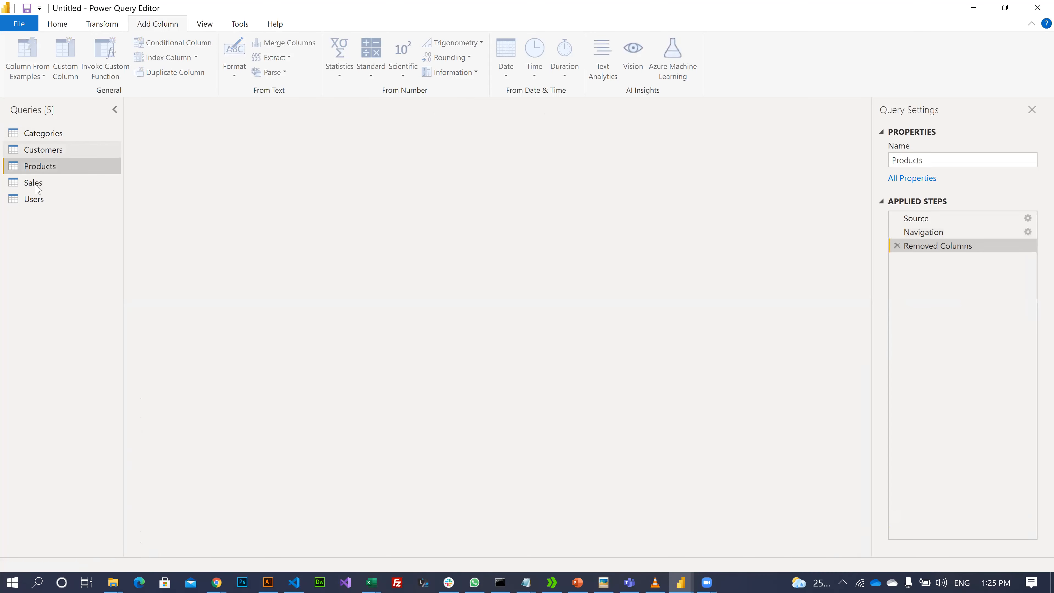
pyautogui.click(33, 184)
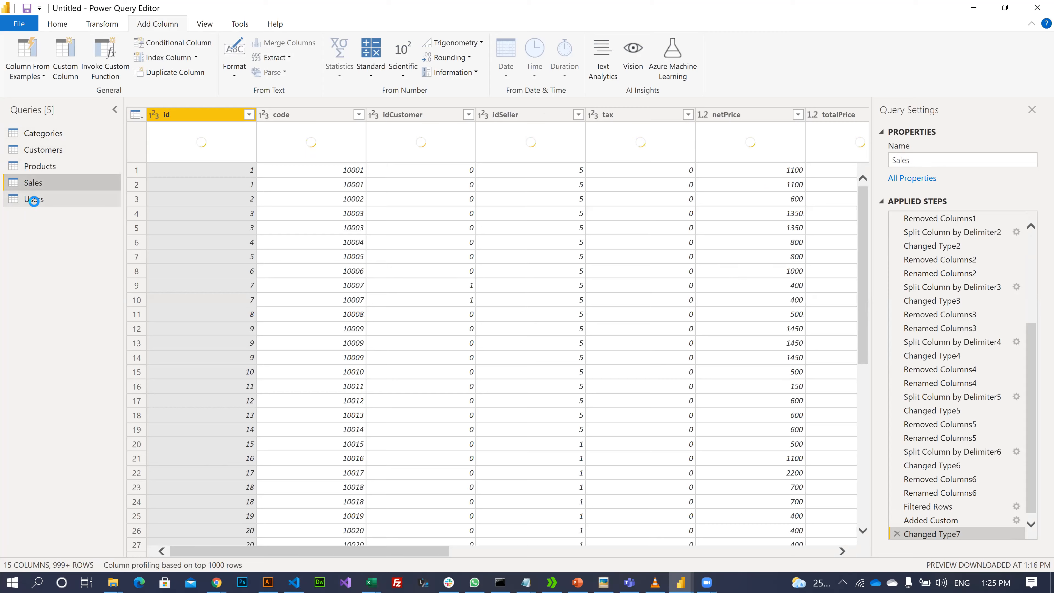
pyautogui.click(34, 202)
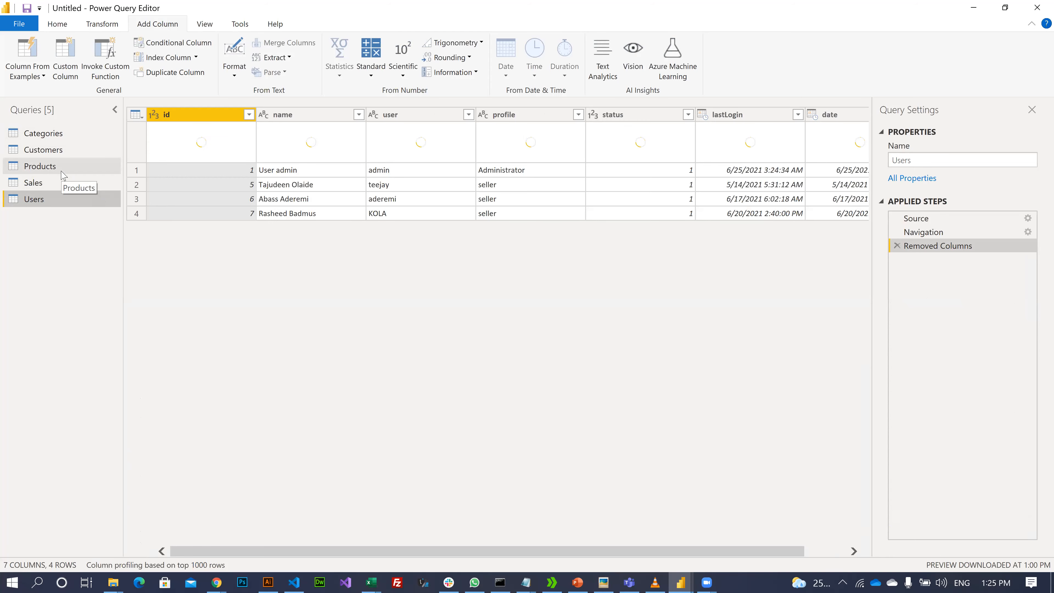
pyautogui.click(59, 28)
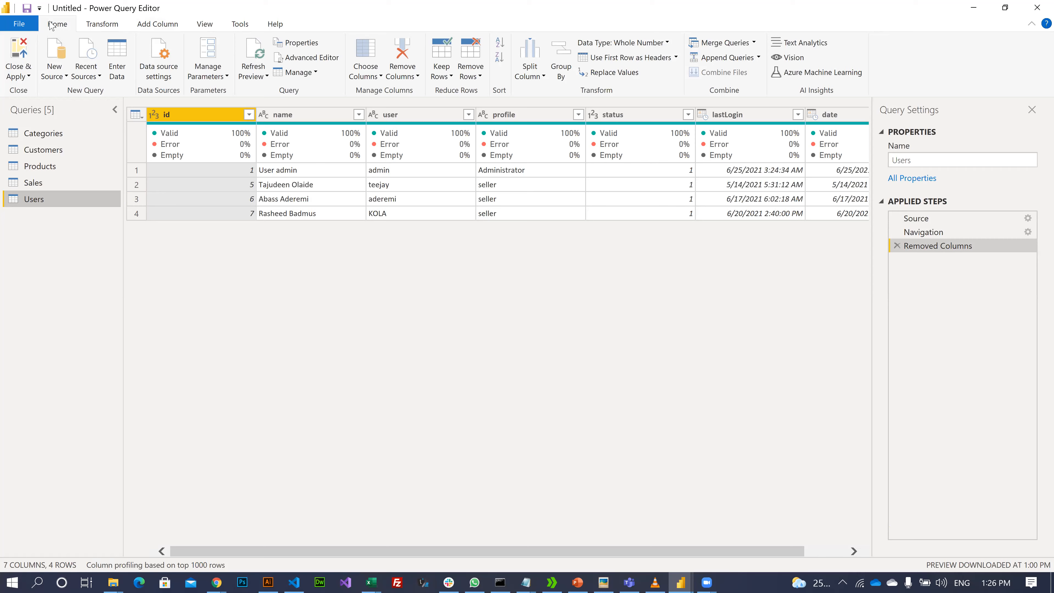
# - Reopen the Sales query, scroll its Applied Steps, and browse the Transform, Tools and Home ribbons
pyautogui.click(33, 183)
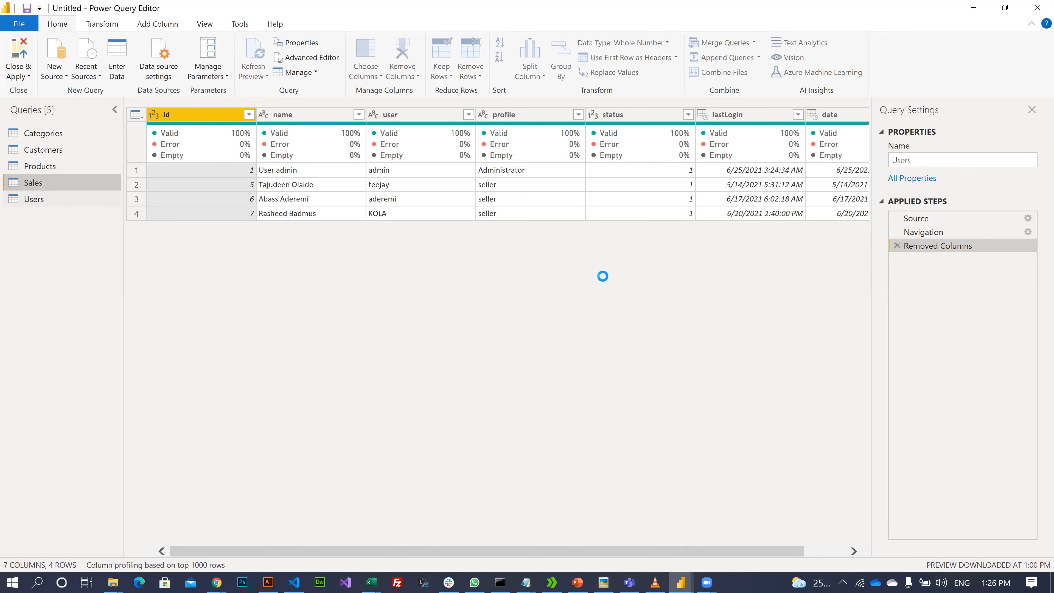
pyautogui.scroll(1, 930, 268)
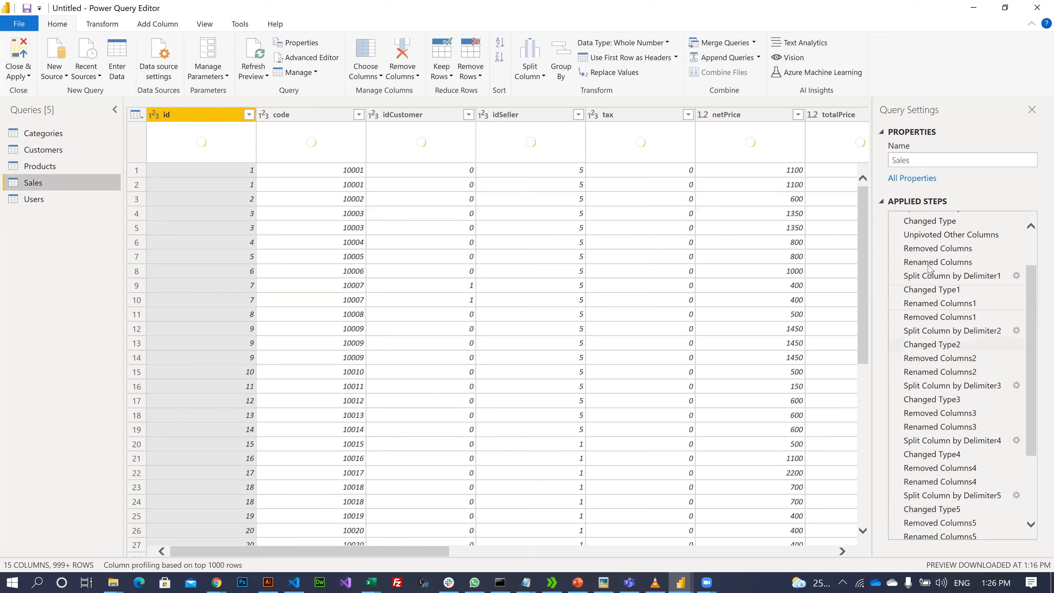
pyautogui.scroll(10, 934, 274)
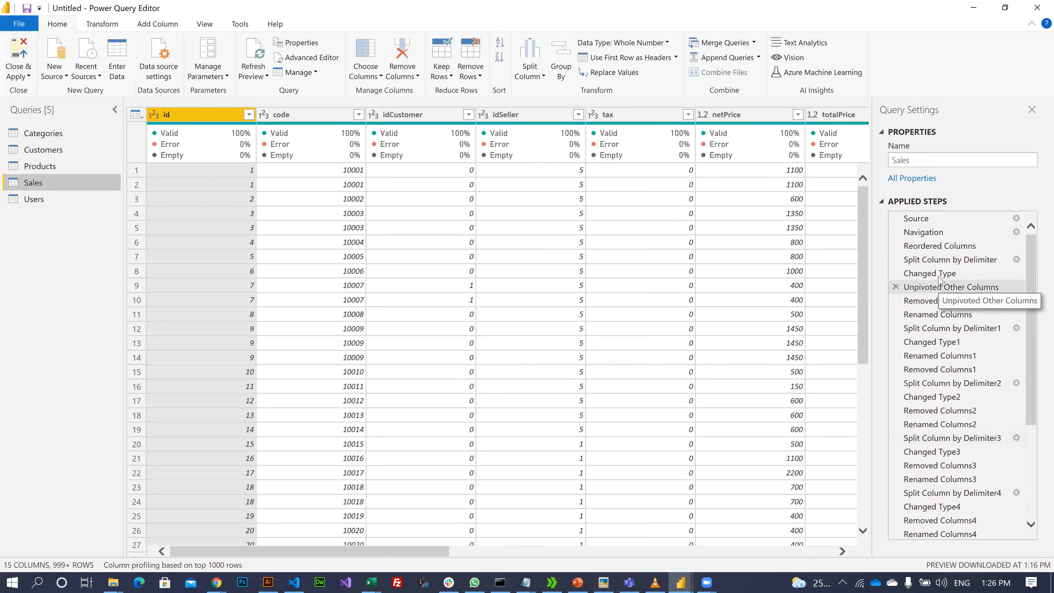
pyautogui.scroll(-4, 943, 257)
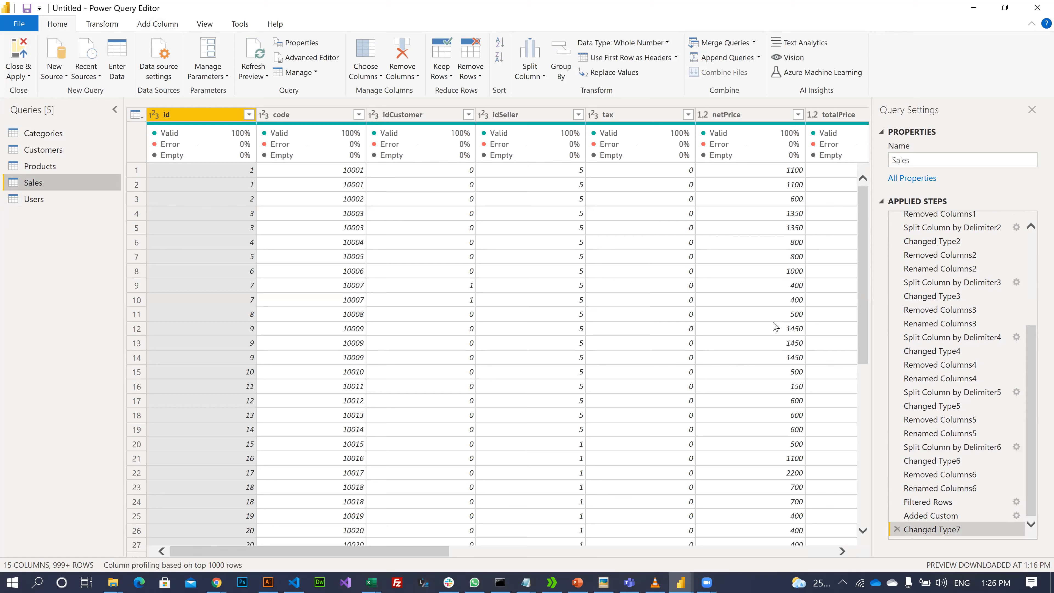
pyautogui.scroll(5, 934, 288)
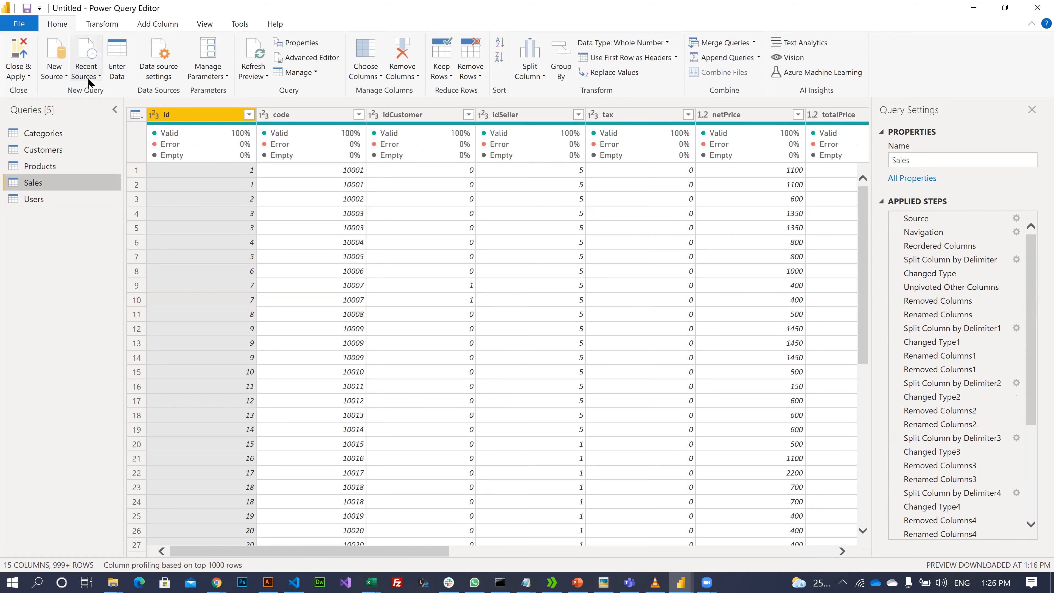
pyautogui.click(98, 27)
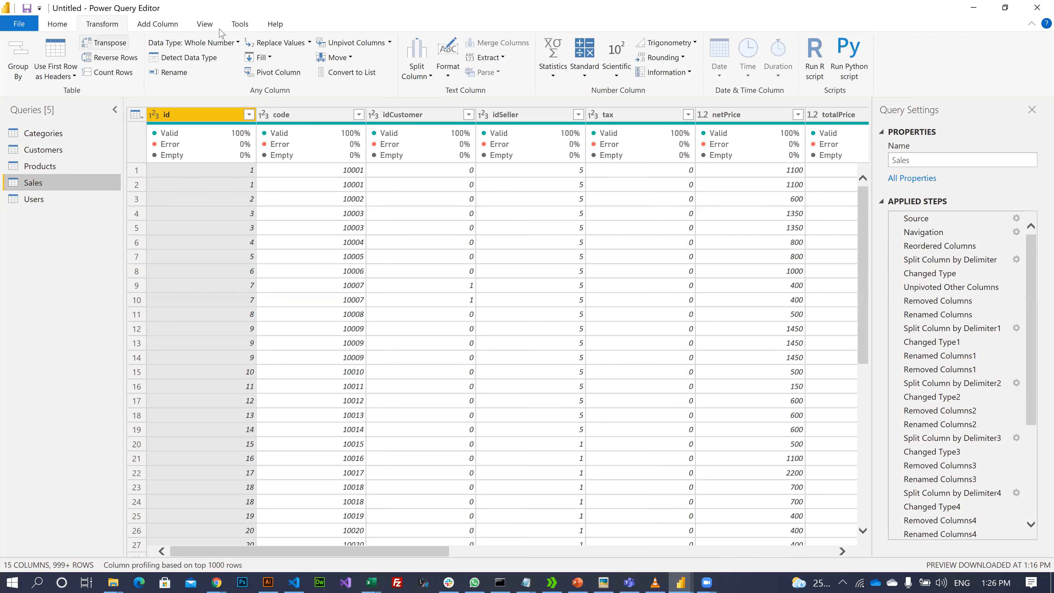
pyautogui.click(239, 24)
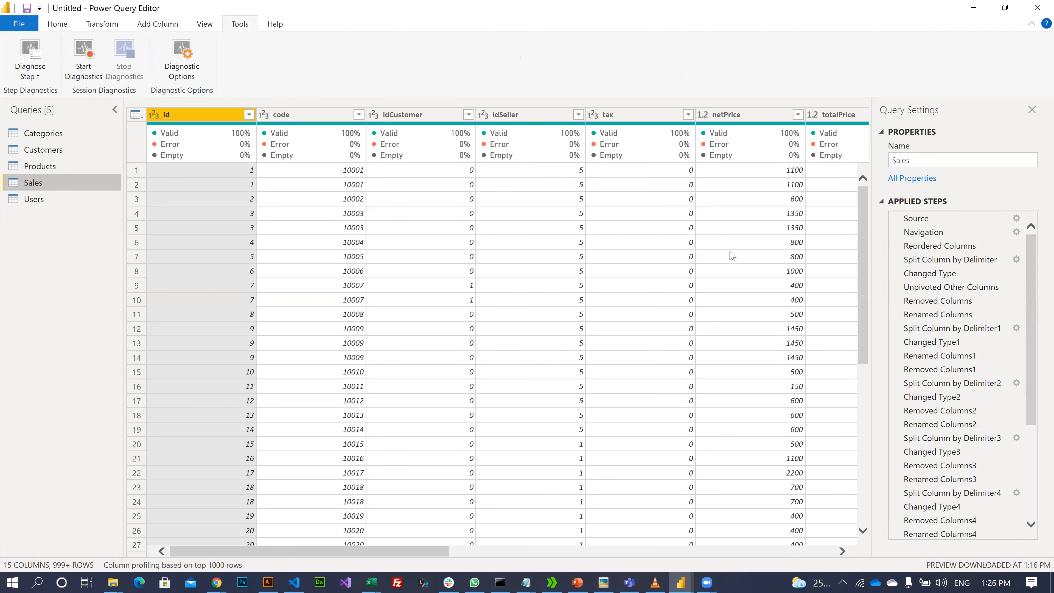
pyautogui.click(70, 26)
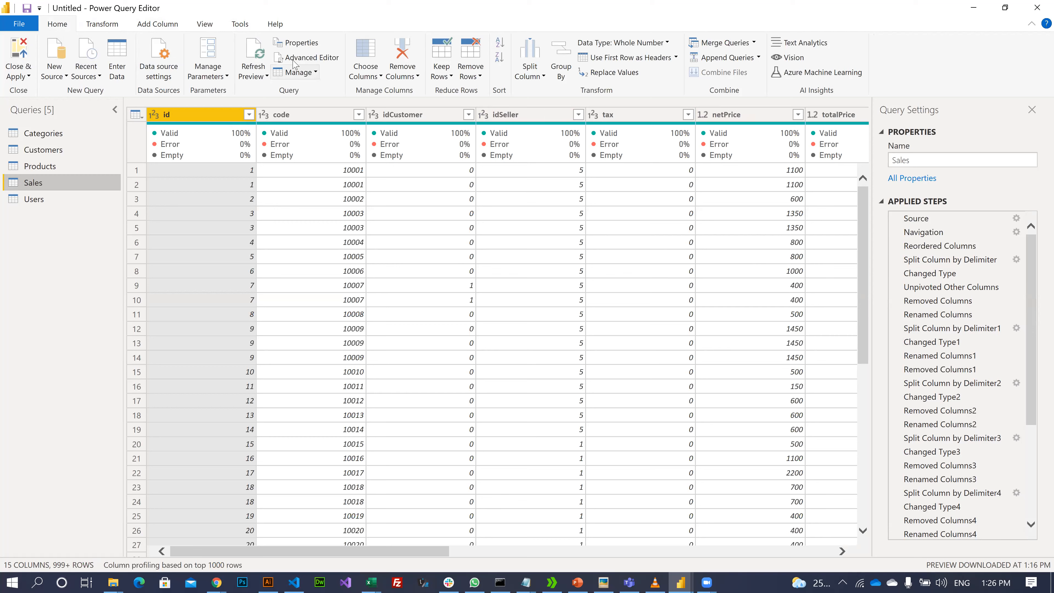
# - Read through the Sales query's M code in the Advanced Editor and close it without changes
pyautogui.click(319, 59)
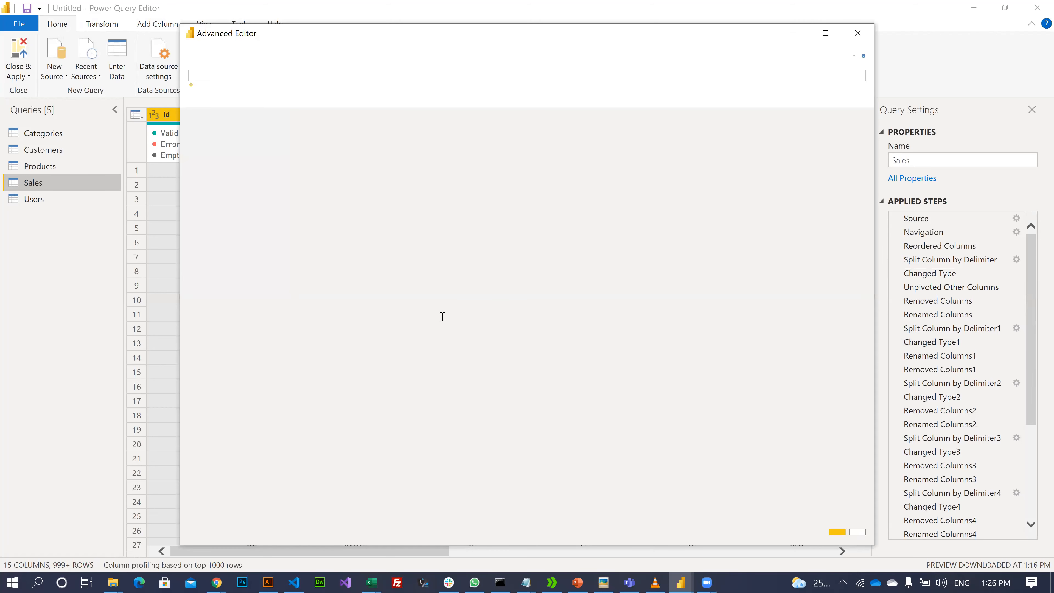
pyautogui.scroll(10, 422, 309)
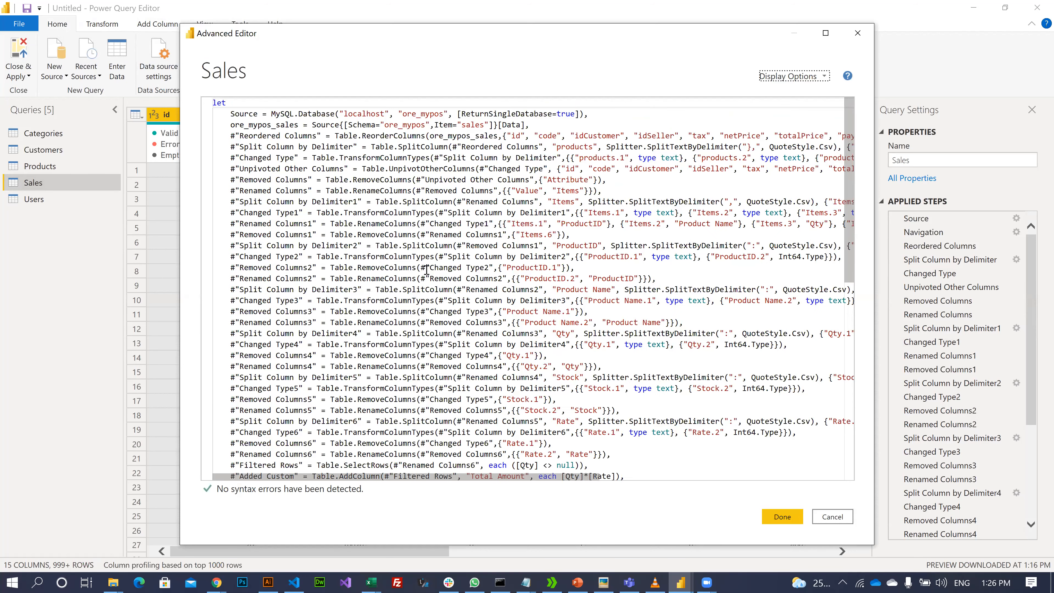
pyautogui.scroll(-5, 445, 321)
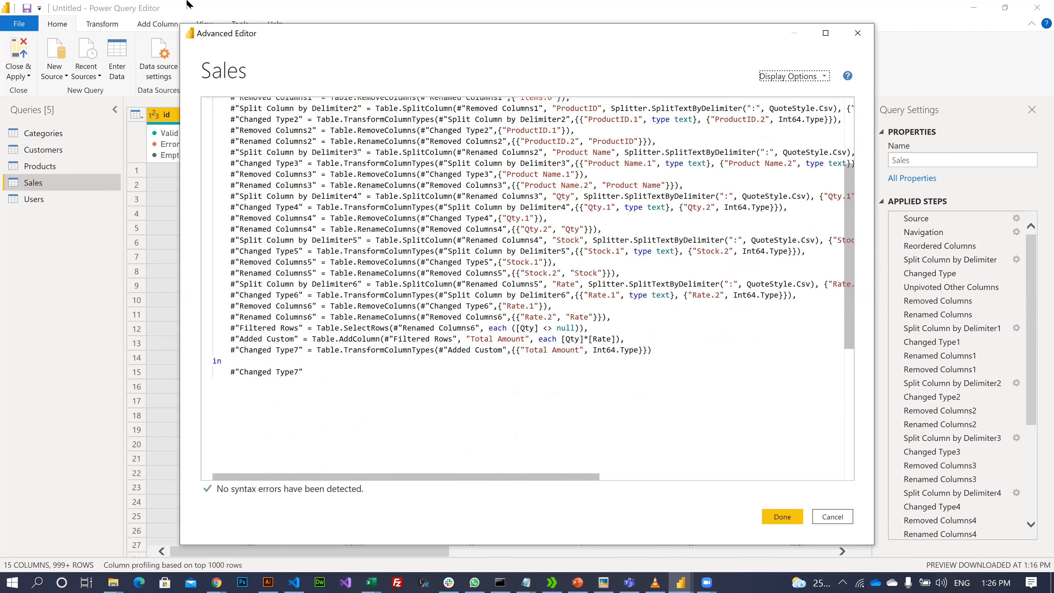
pyautogui.scroll(-1, 326, 123)
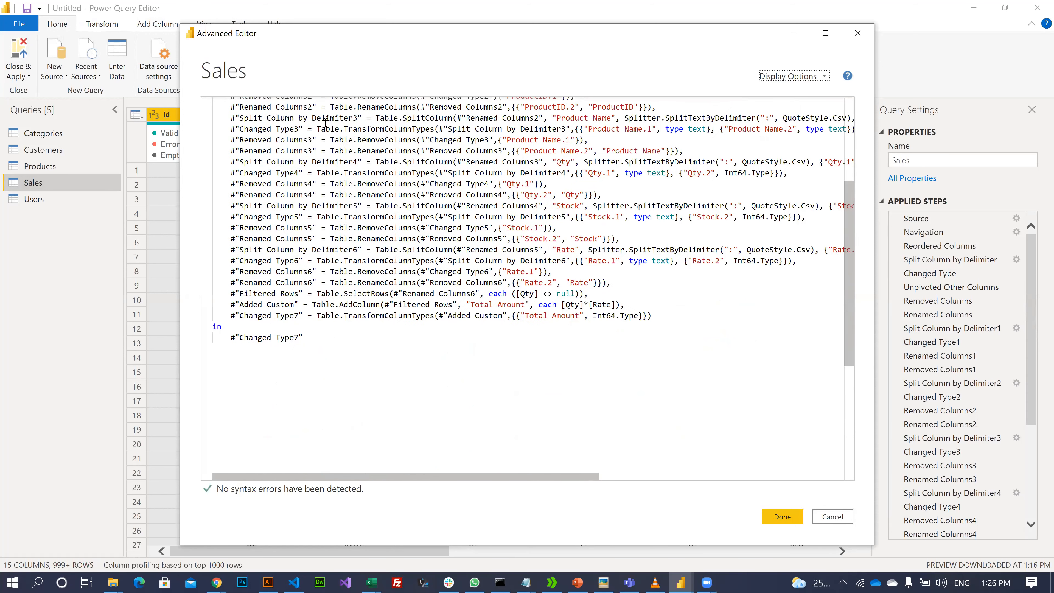
pyautogui.click(419, 173)
pyautogui.hotkey('ctrl', 'a')
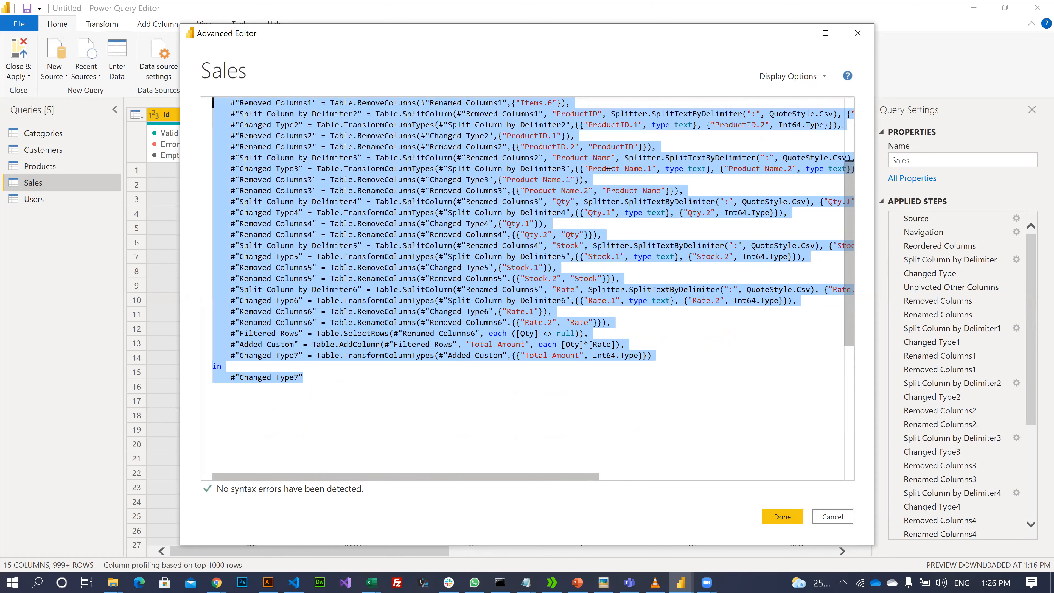
pyautogui.scroll(4, 647, 125)
pyautogui.click(647, 125)
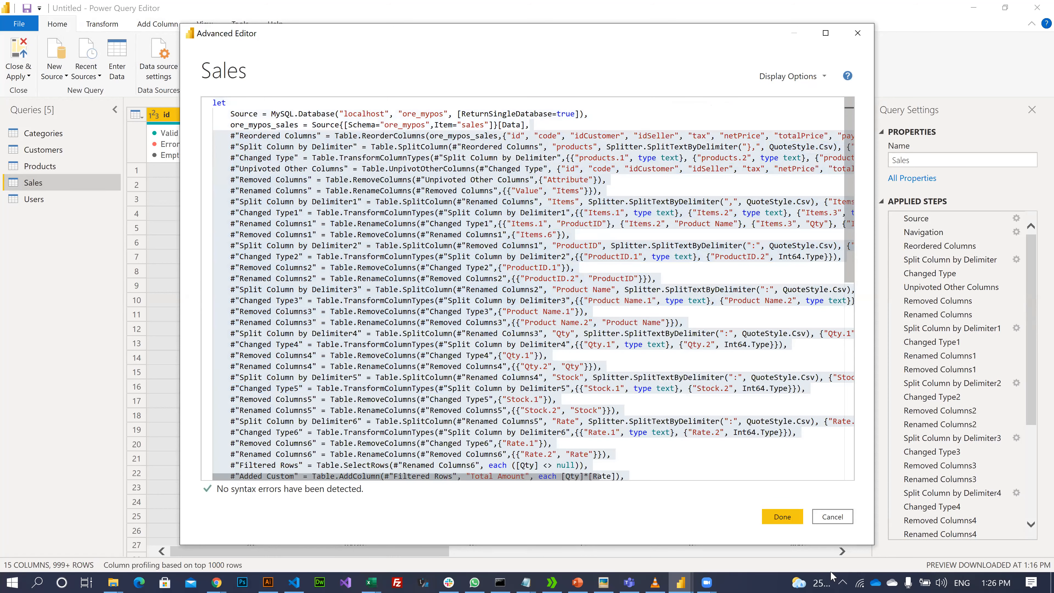
pyautogui.click(825, 518)
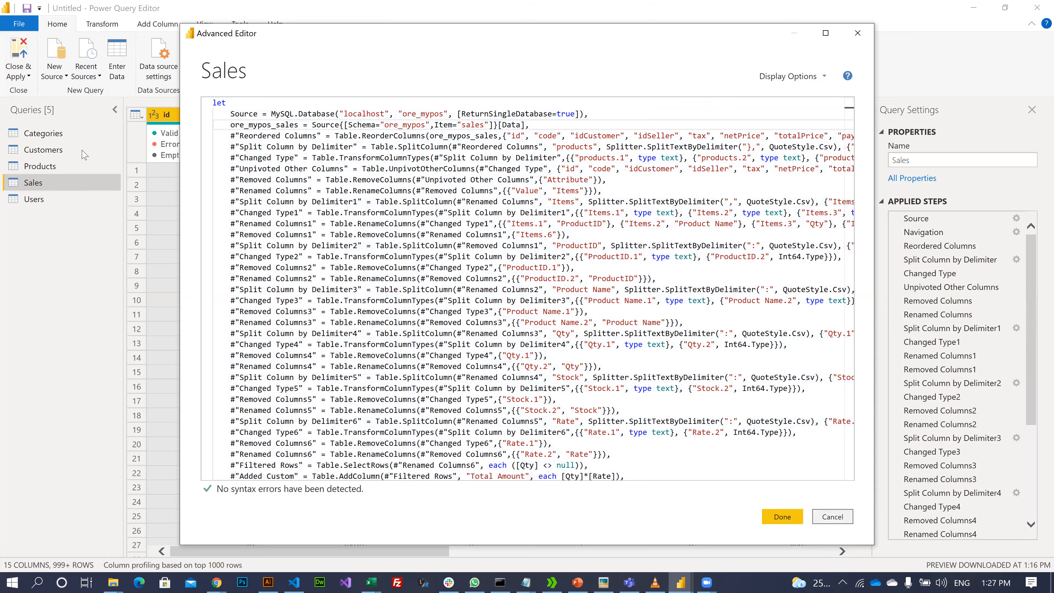
pyautogui.click(16, 78)
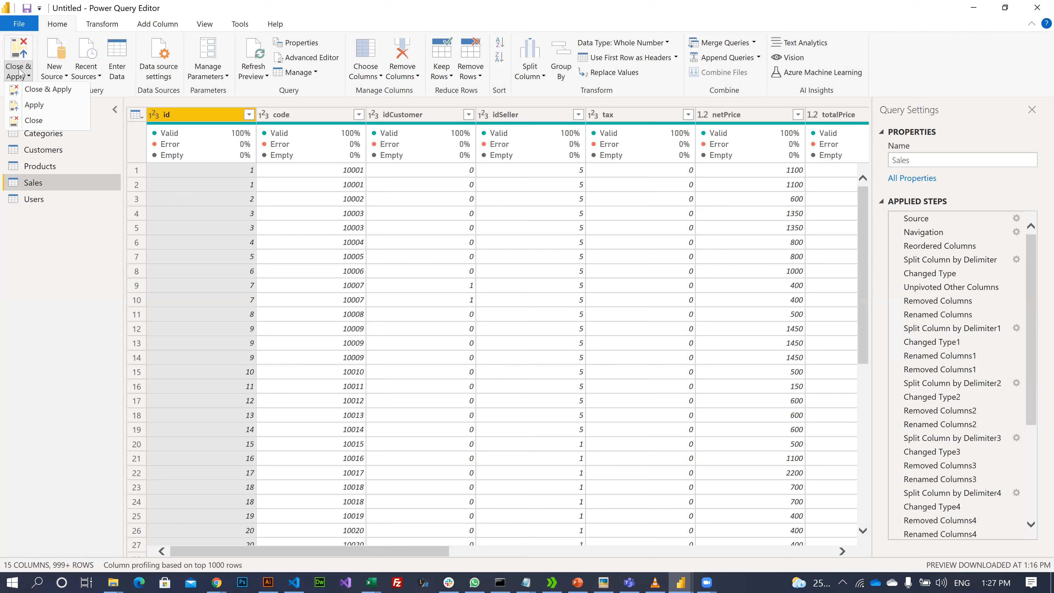
# - Preview Sales at the Unpivoted Other Columns step, then at Reordered Columns with the raw products column
pyautogui.click(26, 78)
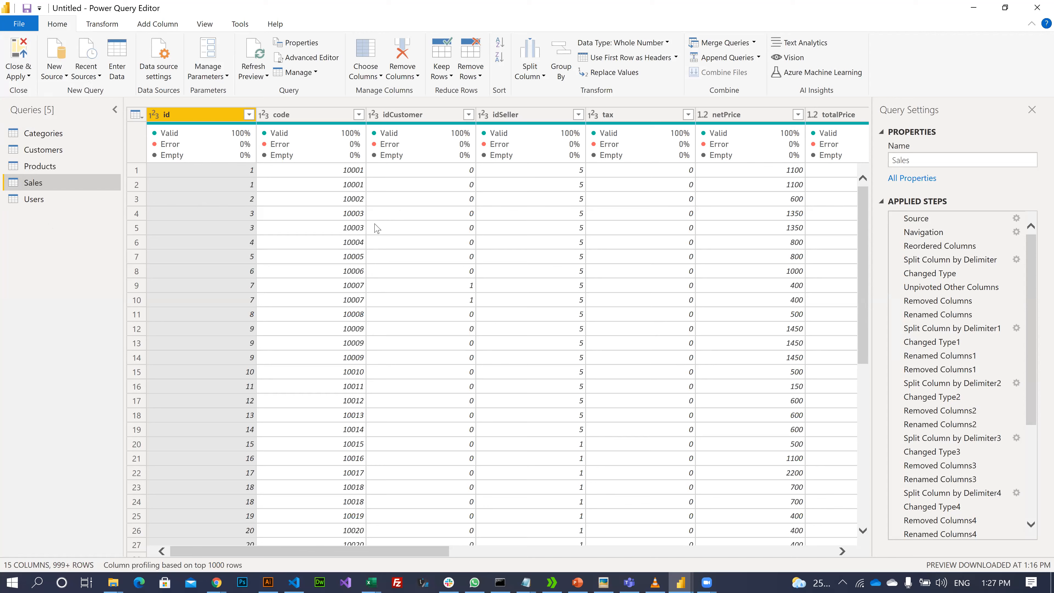
pyautogui.click(944, 290)
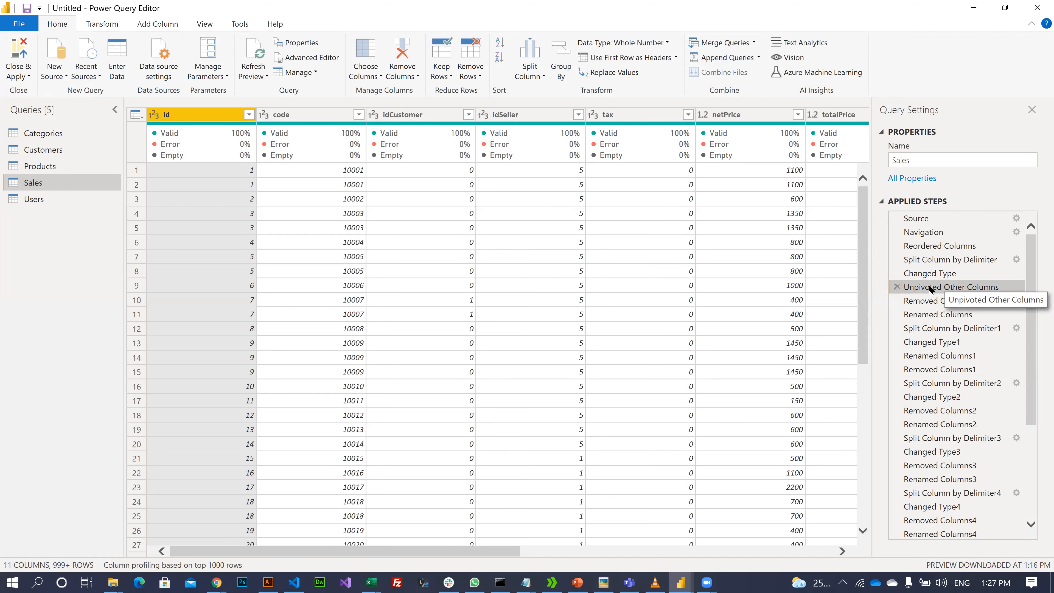
pyautogui.click(765, 551)
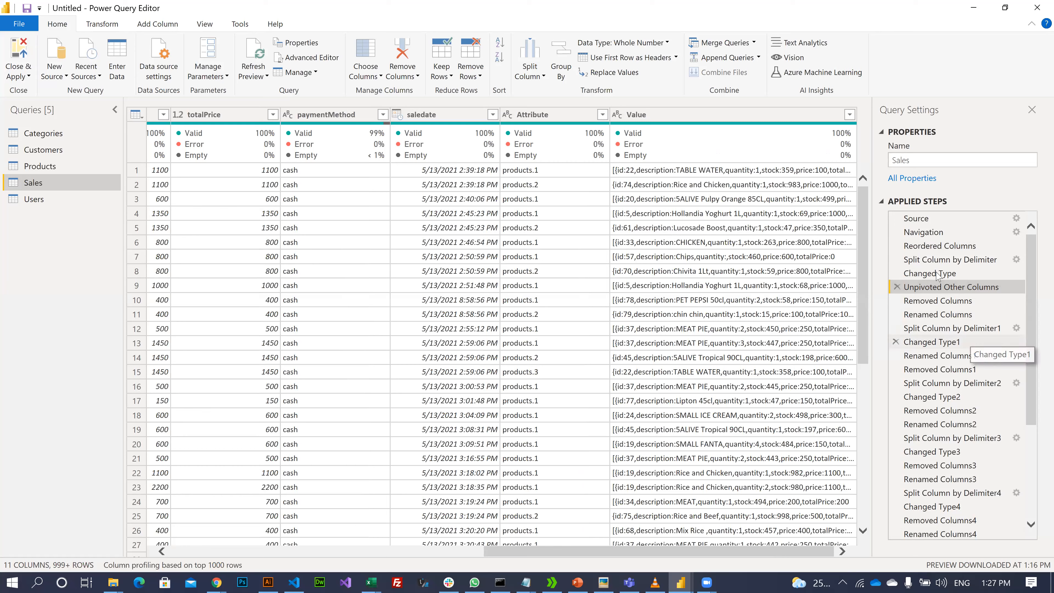
pyautogui.click(936, 247)
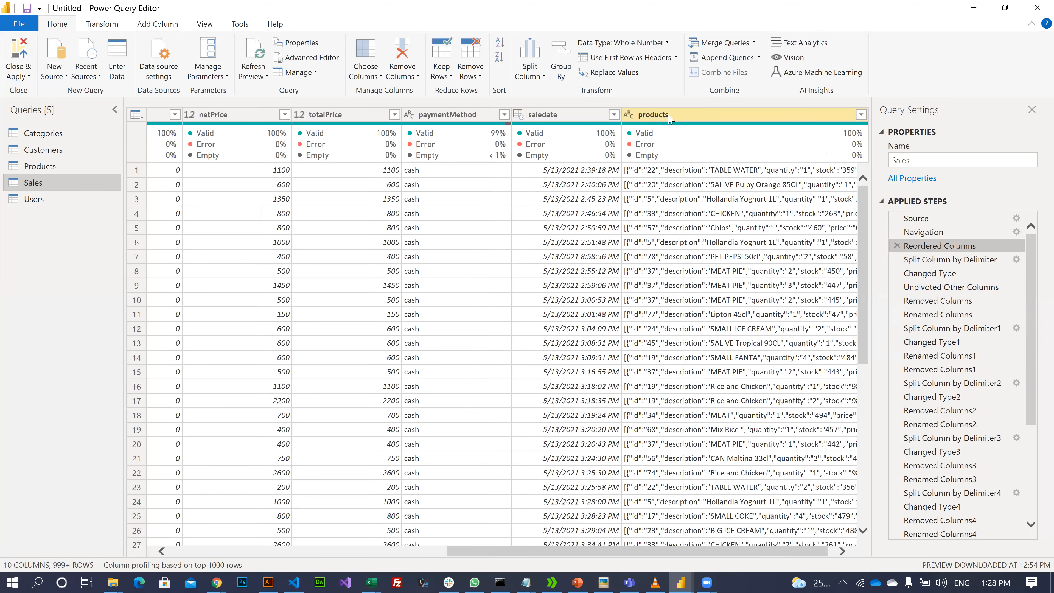
# - Inspect the full products JSON of rows 1, 3 and another Sales row in the value pane
pyautogui.click(684, 120)
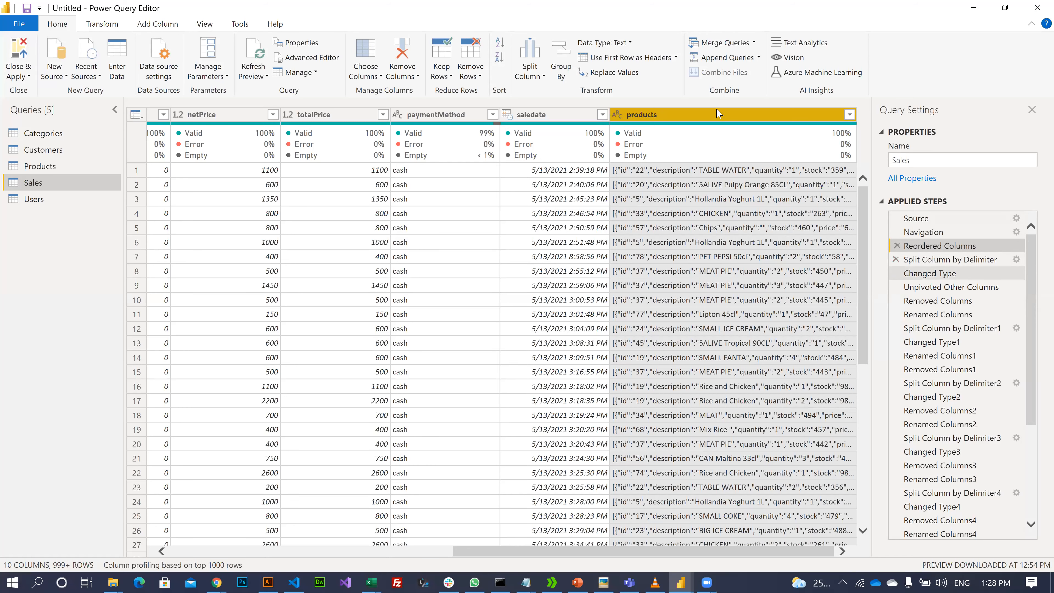
pyautogui.press('Down')
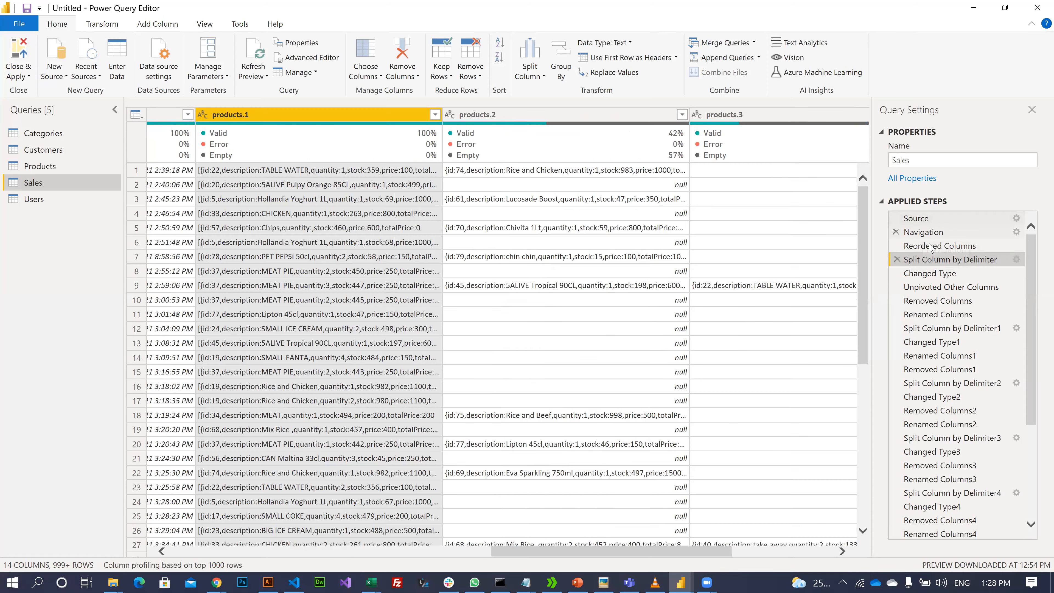
pyautogui.click(929, 246)
pyautogui.click(713, 175)
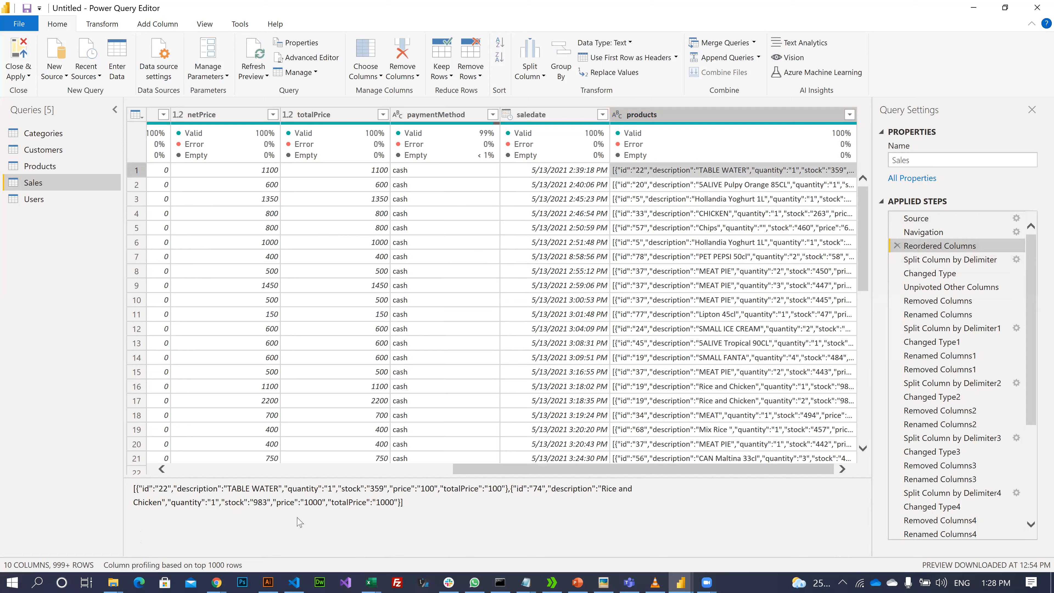
pyautogui.click(299, 523)
pyautogui.hotkey('ctrl', 'a')
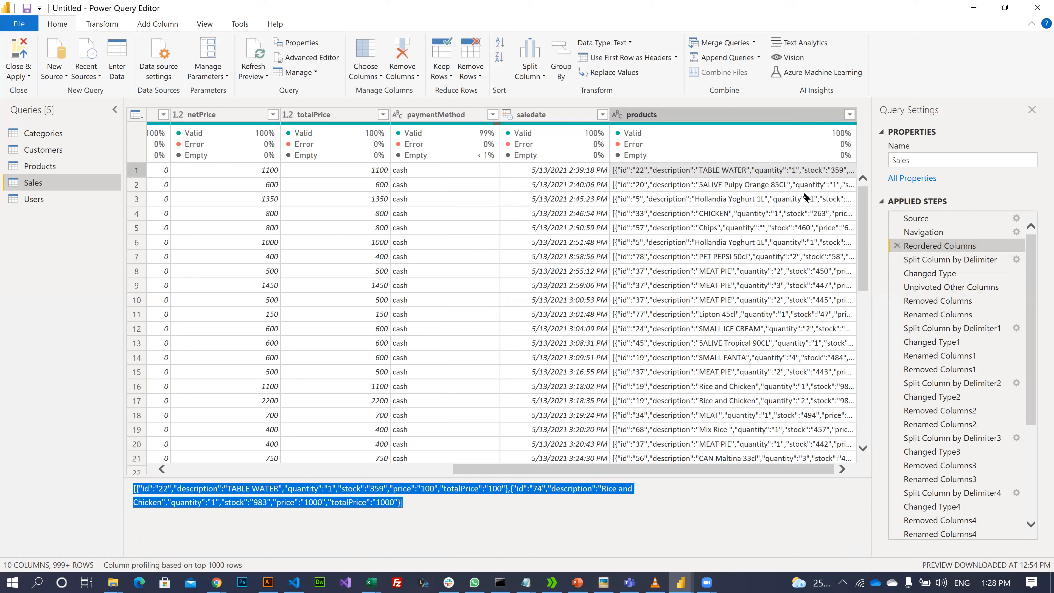
pyautogui.click(676, 202)
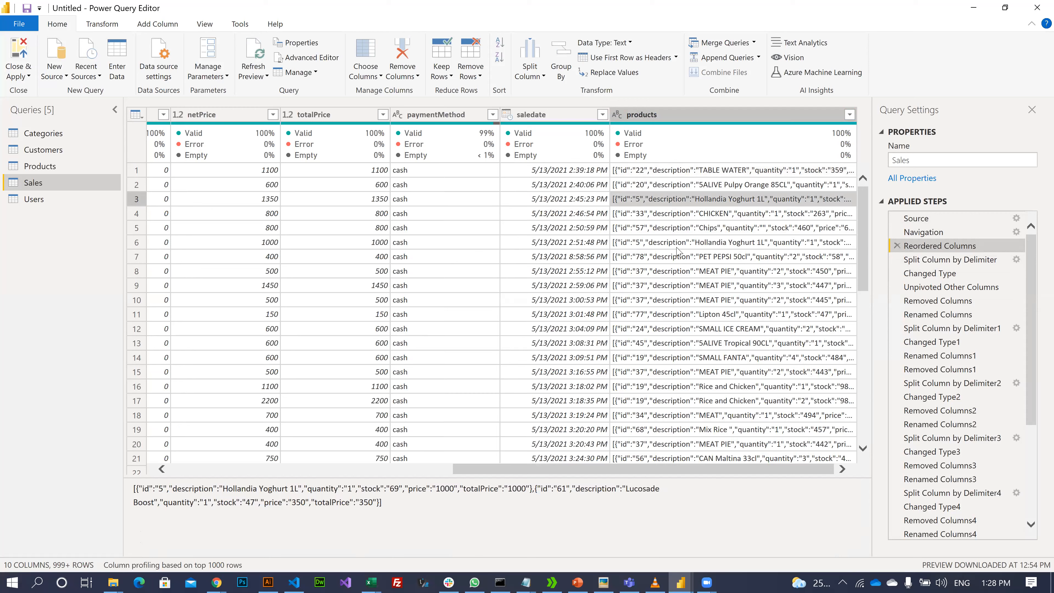
pyautogui.click(676, 228)
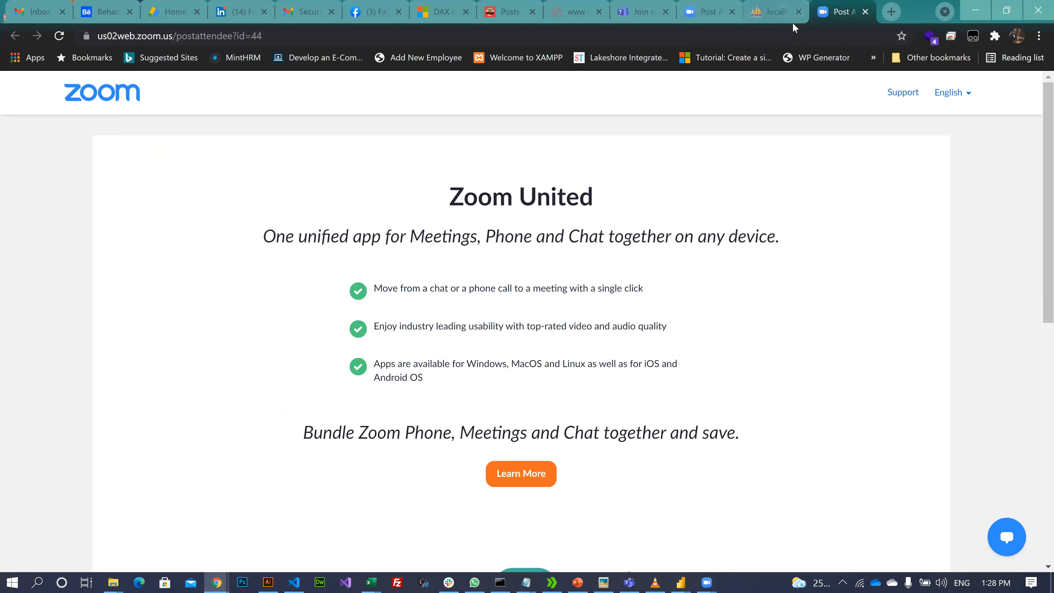
# - Return to the phpMyAdmin ore_mypos page and start a new tab addressed to 'loc' (localhost)
pyautogui.click(789, 17)
pyautogui.click(839, 12)
pyautogui.click(776, 9)
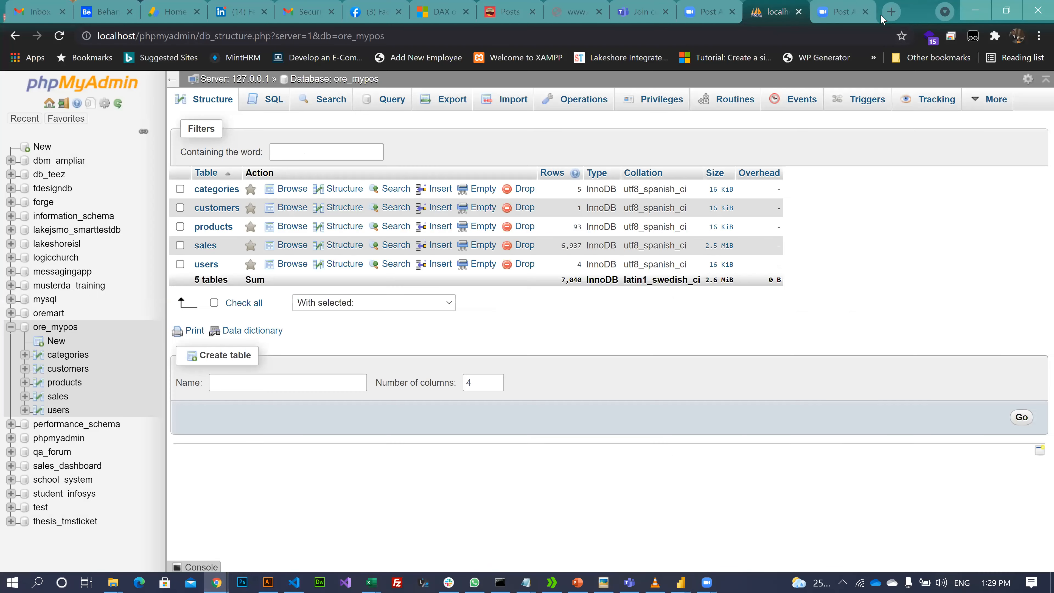
pyautogui.hotkey('ctrl', 't')
pyautogui.write('localhost')
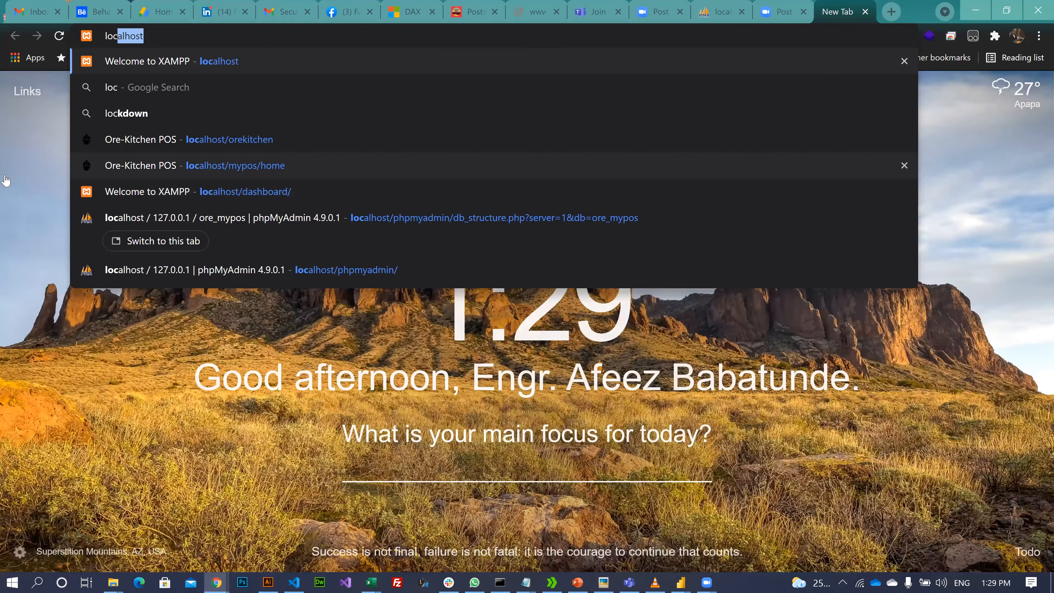
# - Open the POS Create sale page and add chicken sharwama to the sale
pyautogui.click(241, 165)
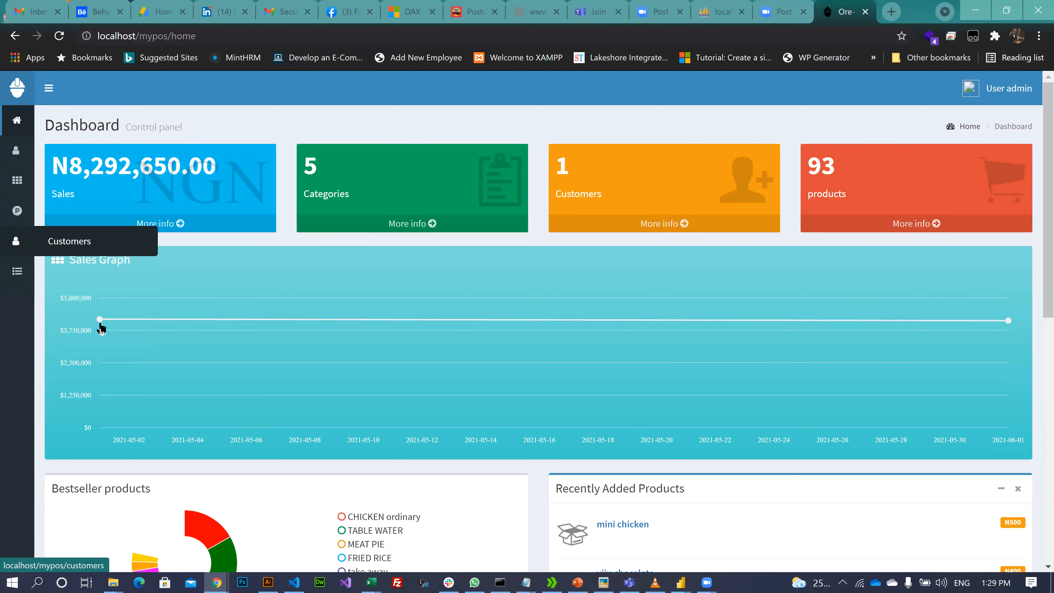
pyautogui.click(85, 321)
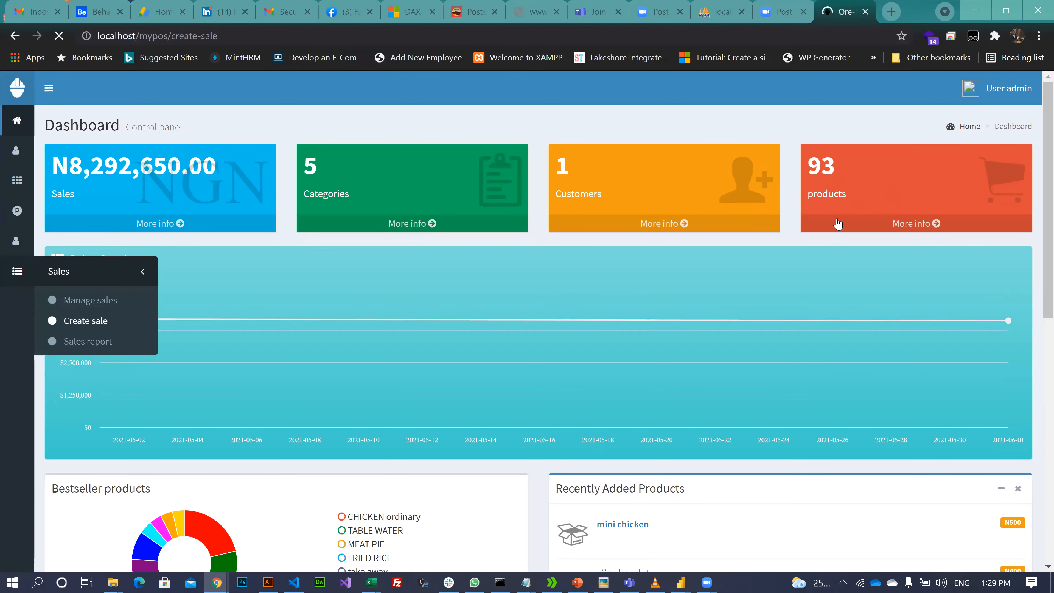
pyautogui.scroll(-3, 940, 436)
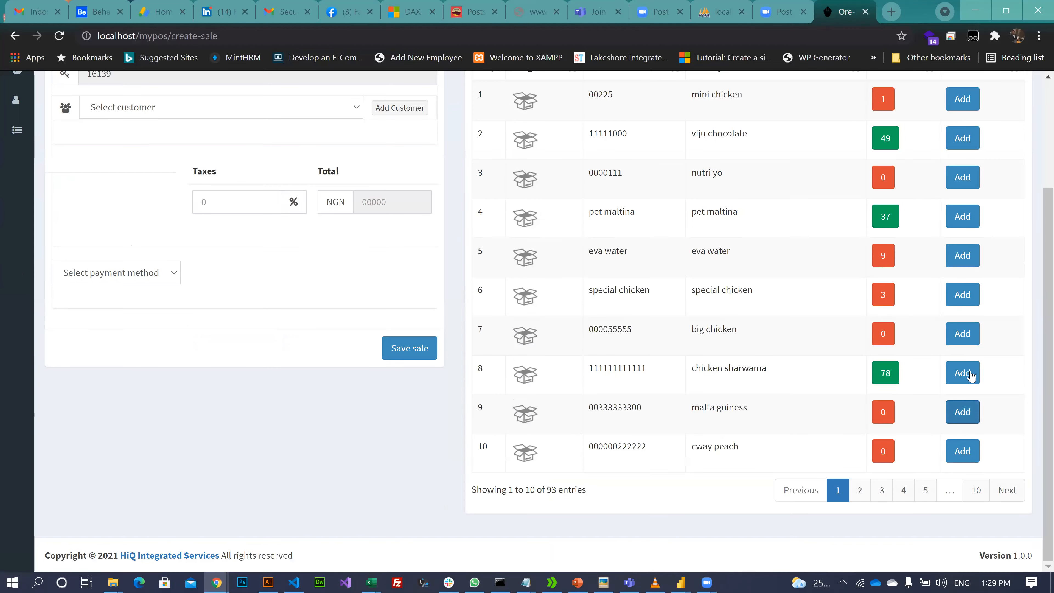
pyautogui.click(957, 374)
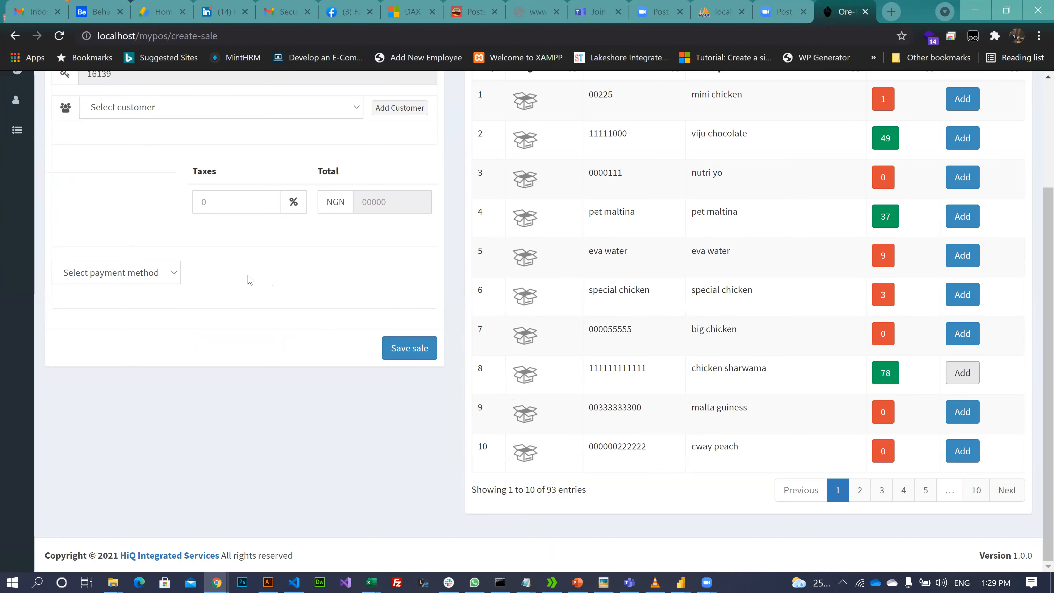
pyautogui.scroll(3, 287, 284)
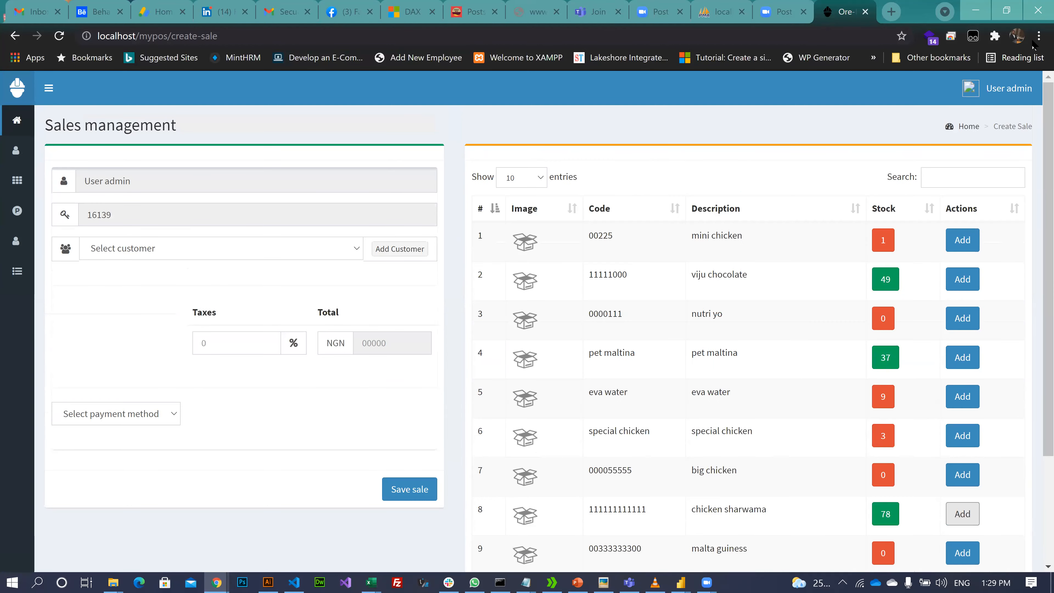
# - Set the browser zoom to 80% and reload the Create sale page
pyautogui.click(1039, 37)
pyautogui.click(948, 163)
pyautogui.click(947, 163)
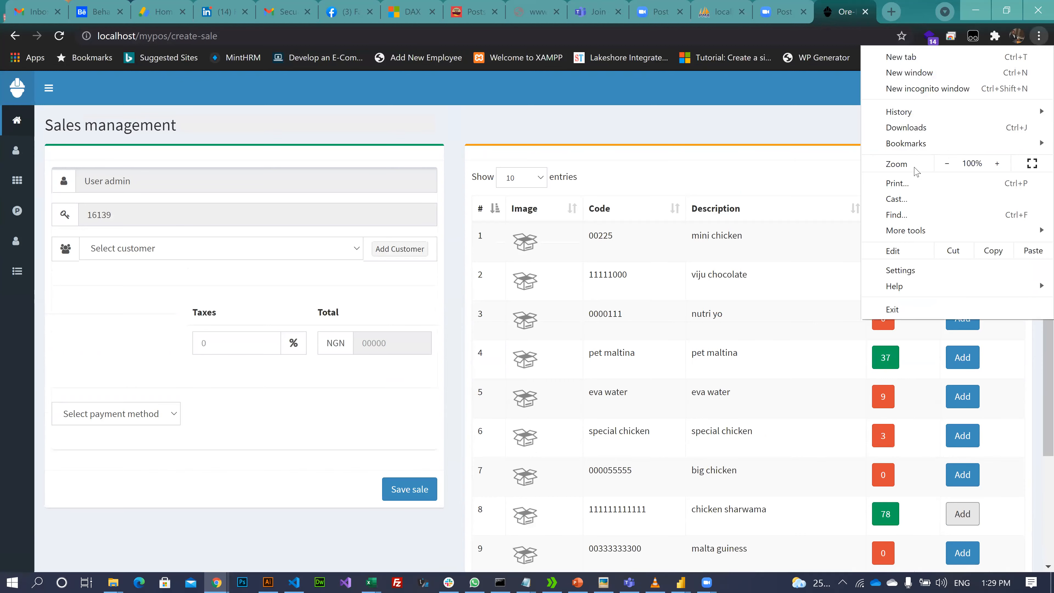
pyautogui.click(56, 36)
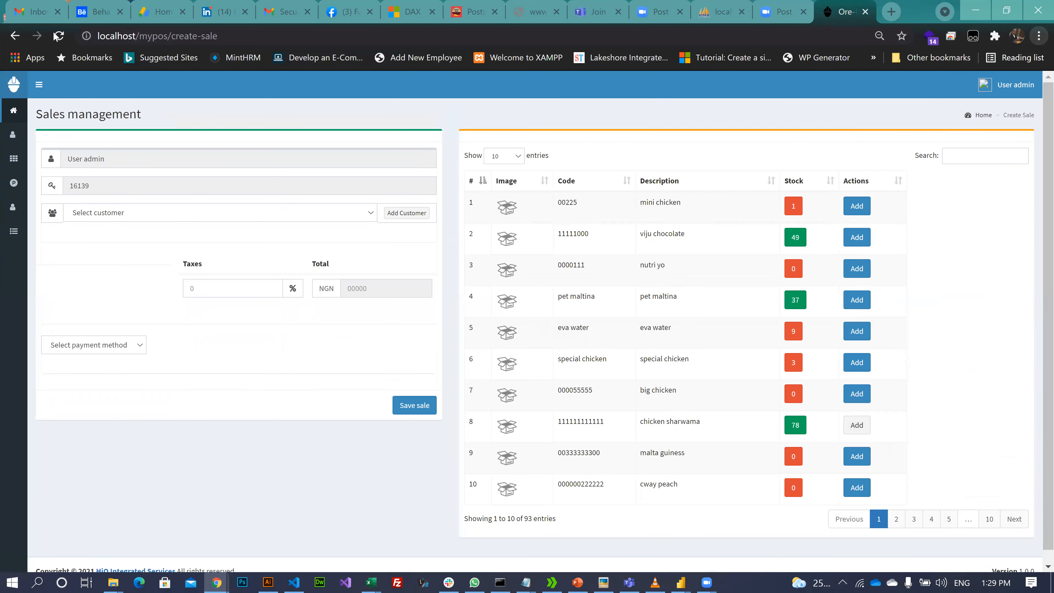
pyautogui.click(58, 37)
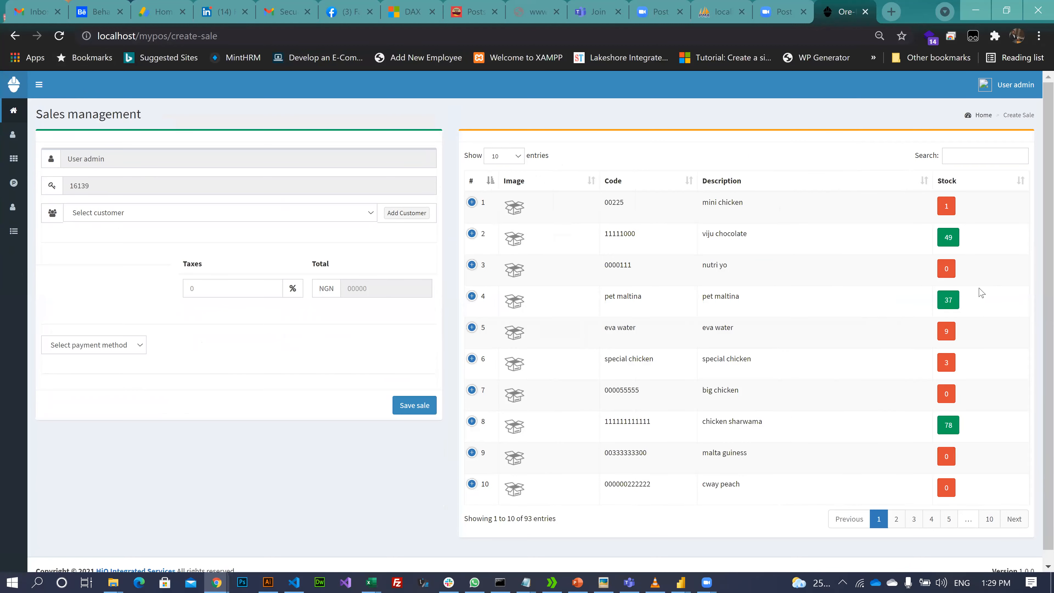
pyautogui.scroll(-1, 941, 332)
pyautogui.scroll(1, 941, 332)
pyautogui.click(1006, 89)
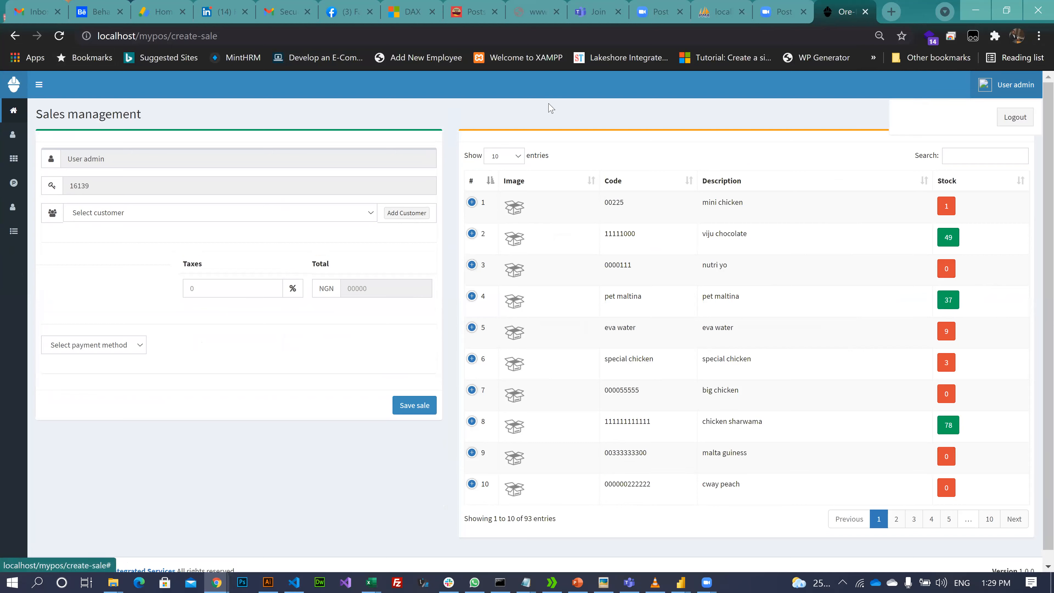
pyautogui.click(272, 196)
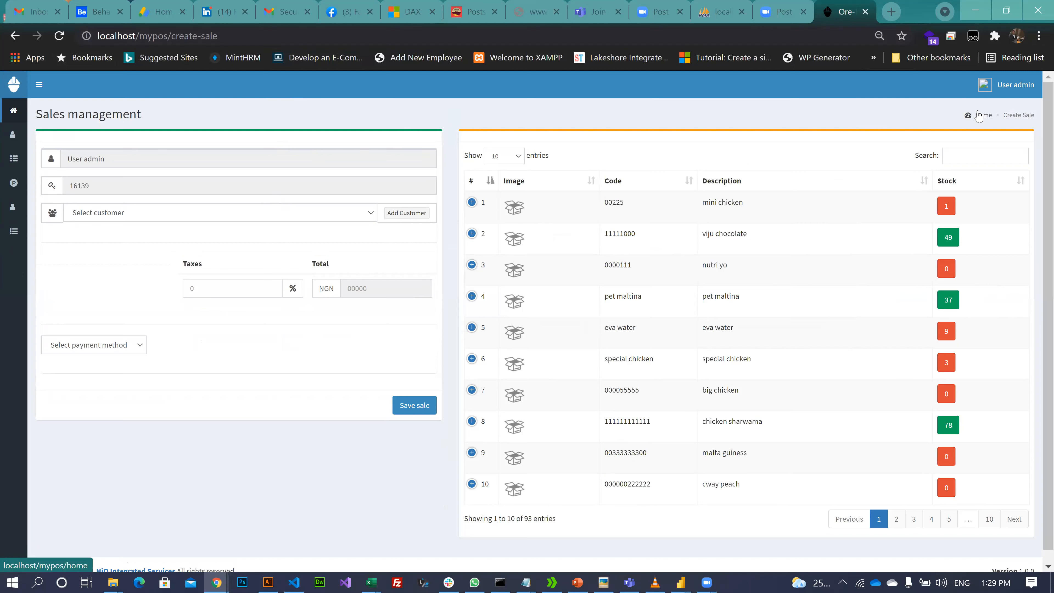
# - Empty the cache and hard reload the page using developer tools
pyautogui.press('XF86MonBrightnessUp')
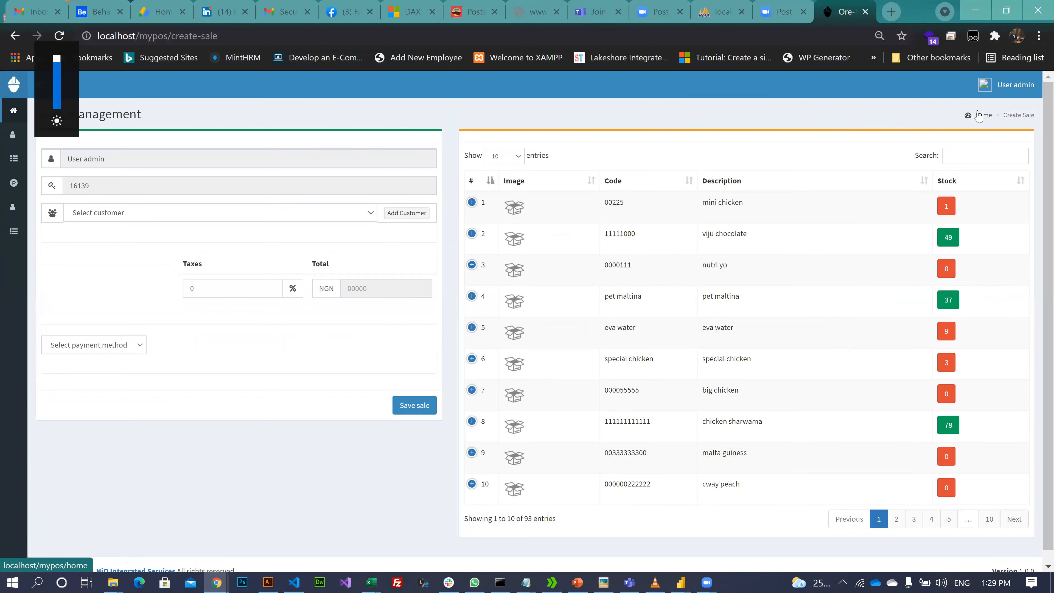
pyautogui.hotkey('ctrl', 'shift', 'i')
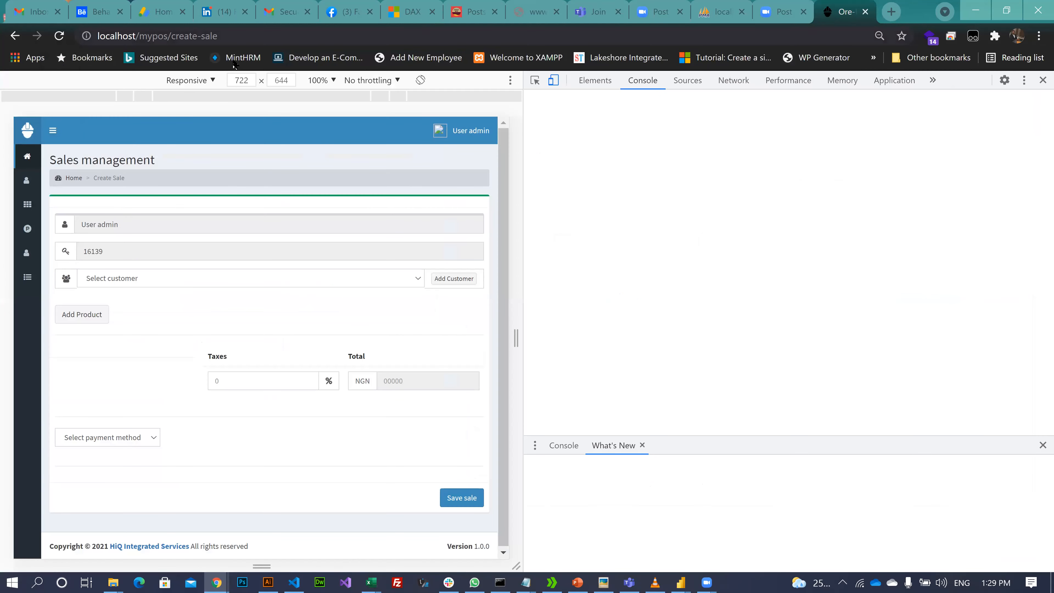
pyautogui.rightClick(59, 36)
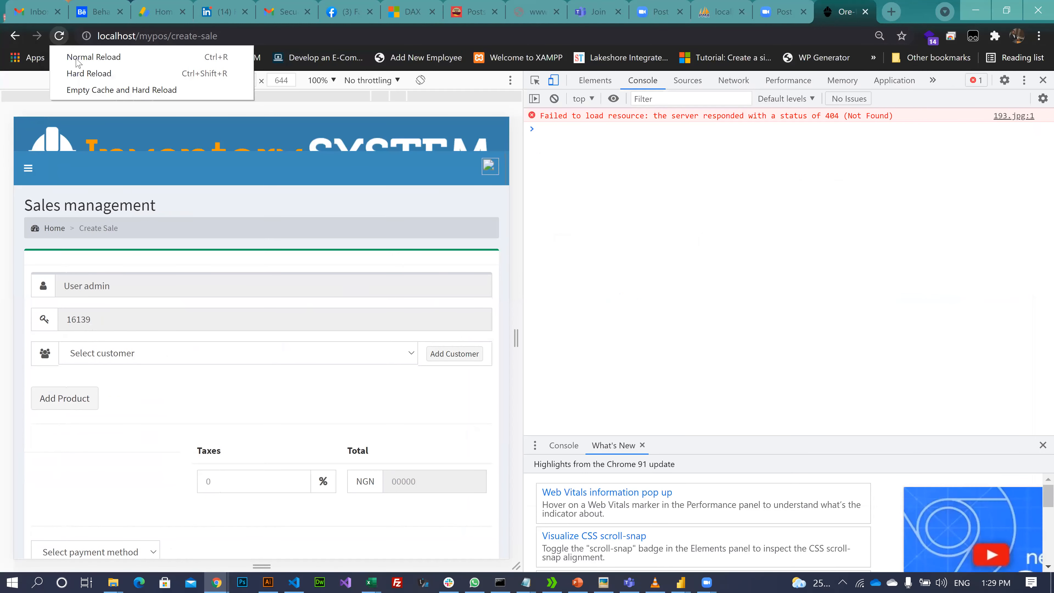
pyautogui.click(87, 94)
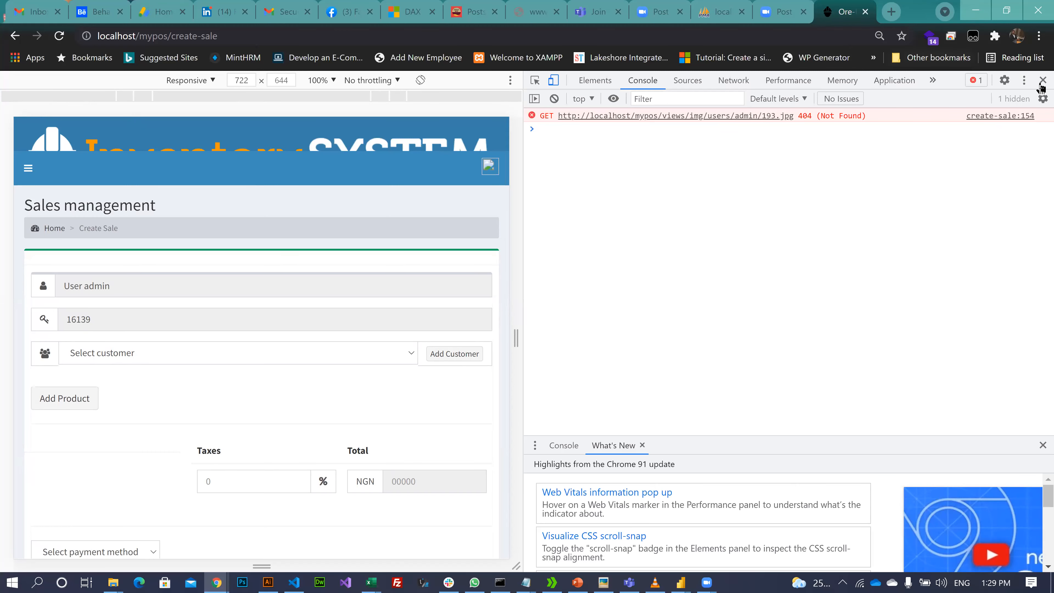
pyautogui.press('F12')
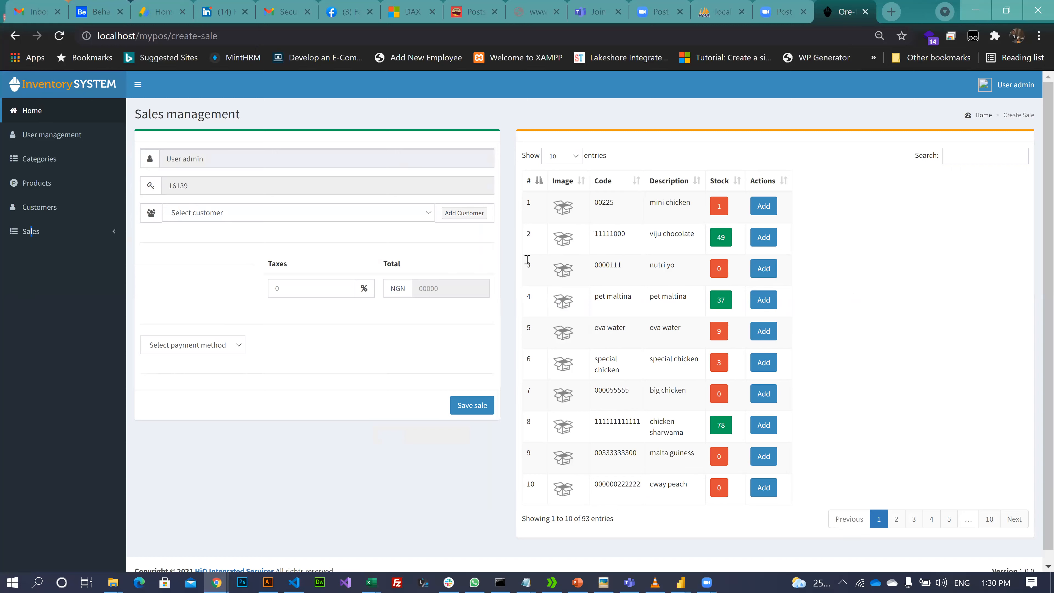
# - Add mini chicken to the sale, then log out of the admin account
pyautogui.click(768, 209)
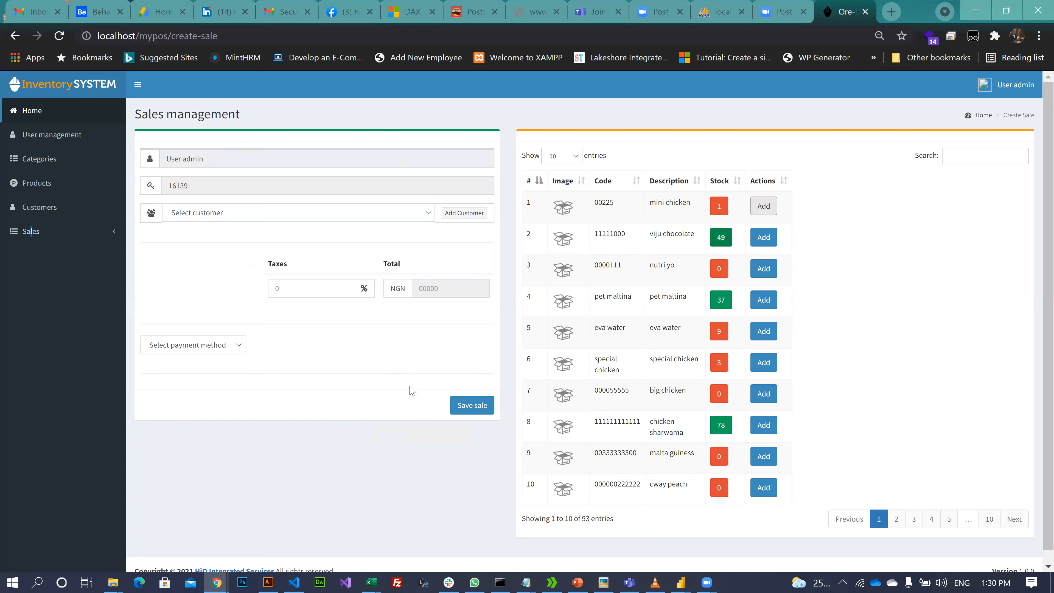
pyautogui.click(1013, 86)
pyautogui.click(1015, 118)
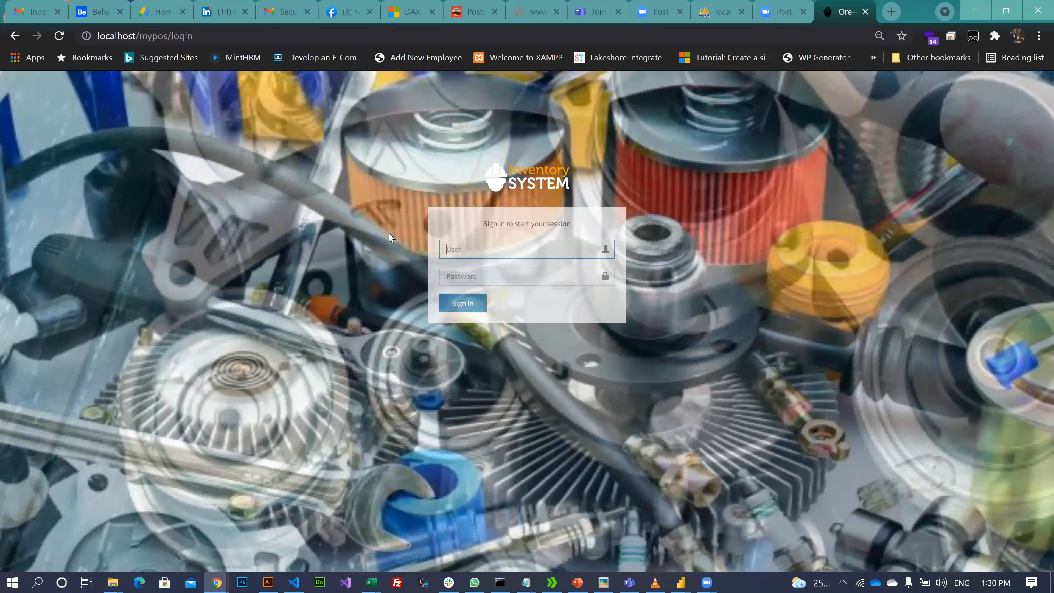
# - Enter the administrator username in the login User field, then return to Power BI's query editor
pyautogui.click(477, 251)
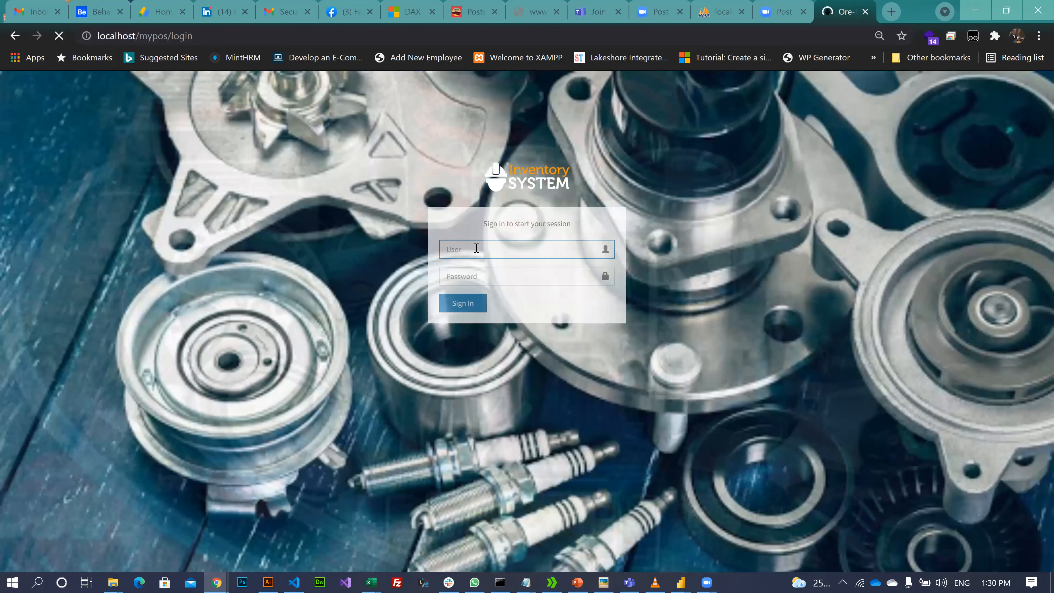
pyautogui.write('ad')
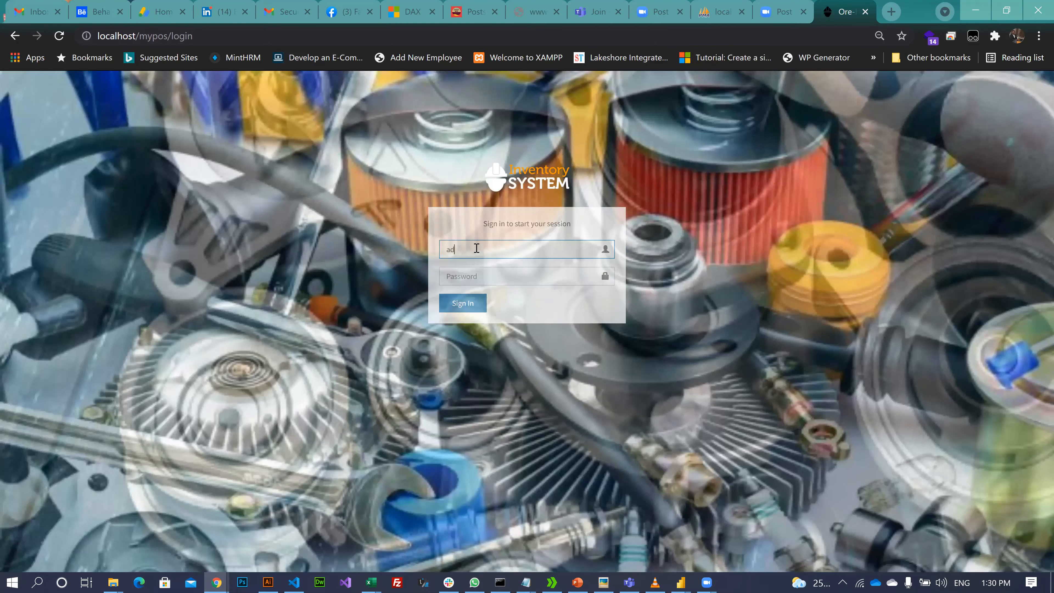
pyautogui.write('min')
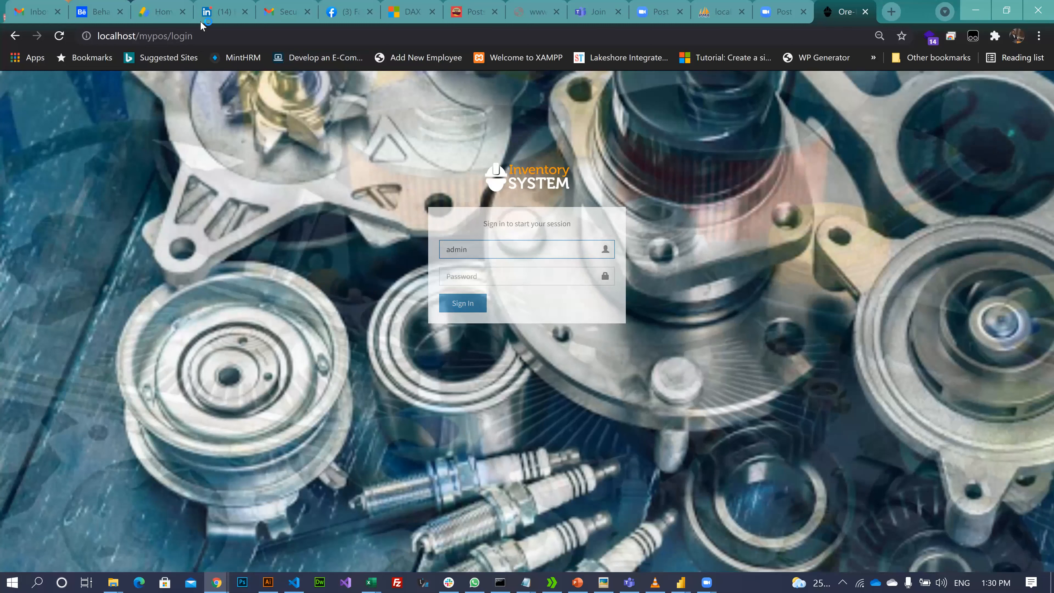
pyautogui.hotkey('ctrl', 'l')
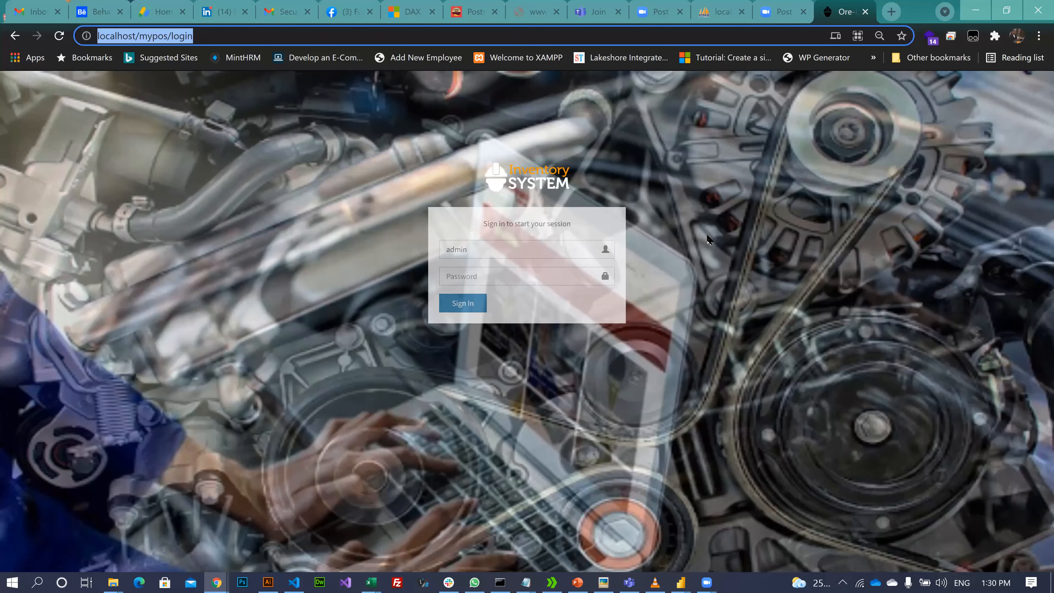
pyautogui.click(681, 583)
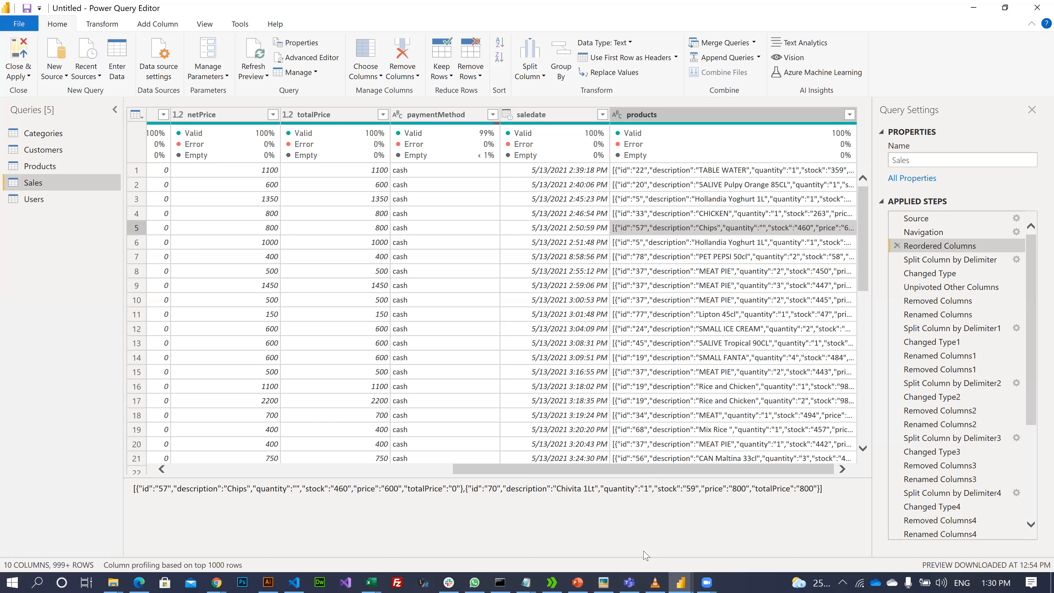
# - Preview the Sales query at the Split Column by Delimiter step
pyautogui.press('Down')
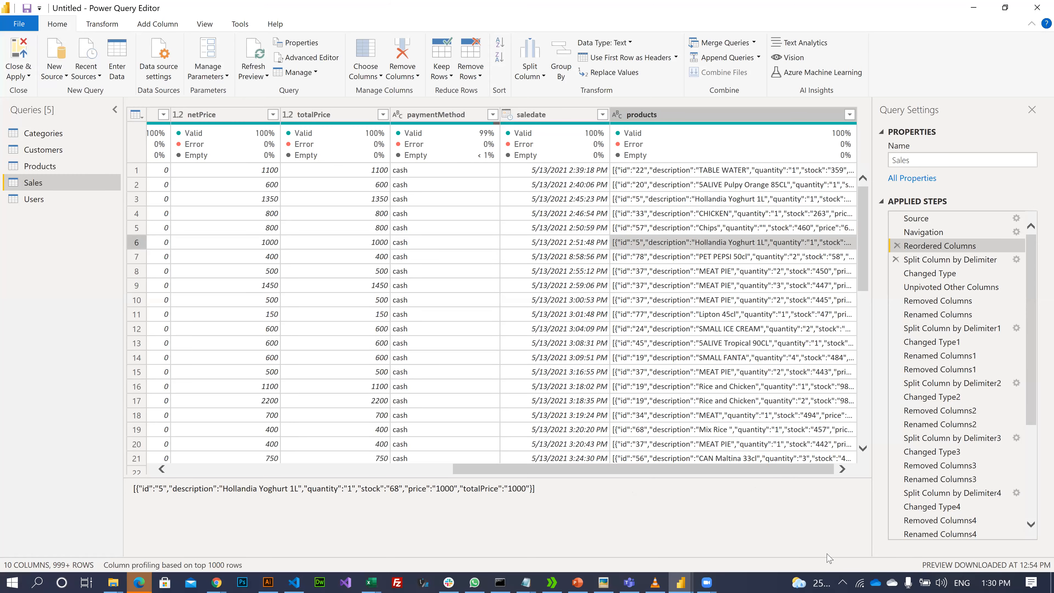
pyautogui.click(951, 260)
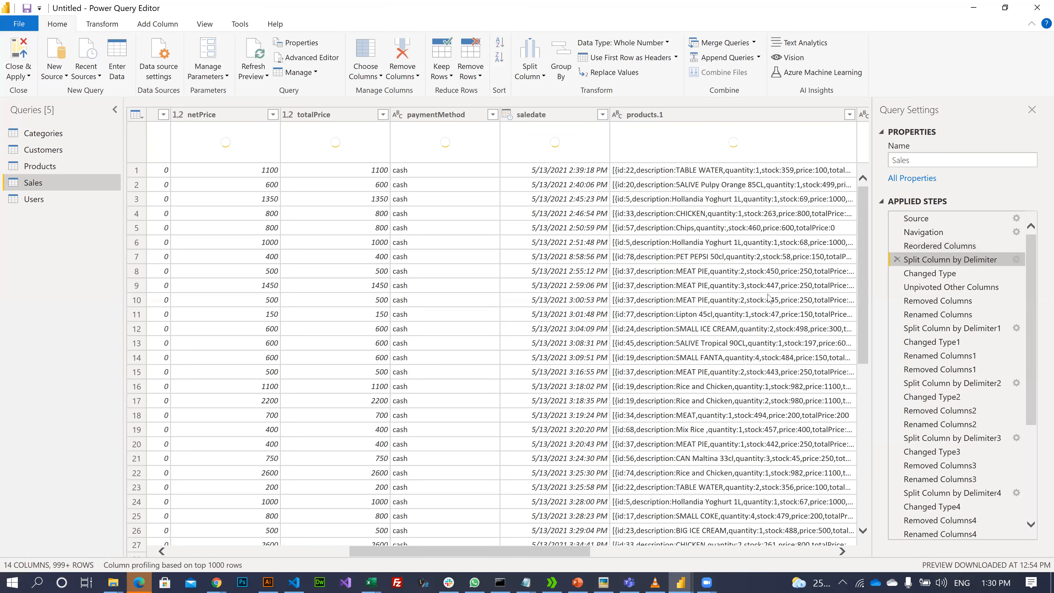
pyautogui.hscroll(12, 770, 299)
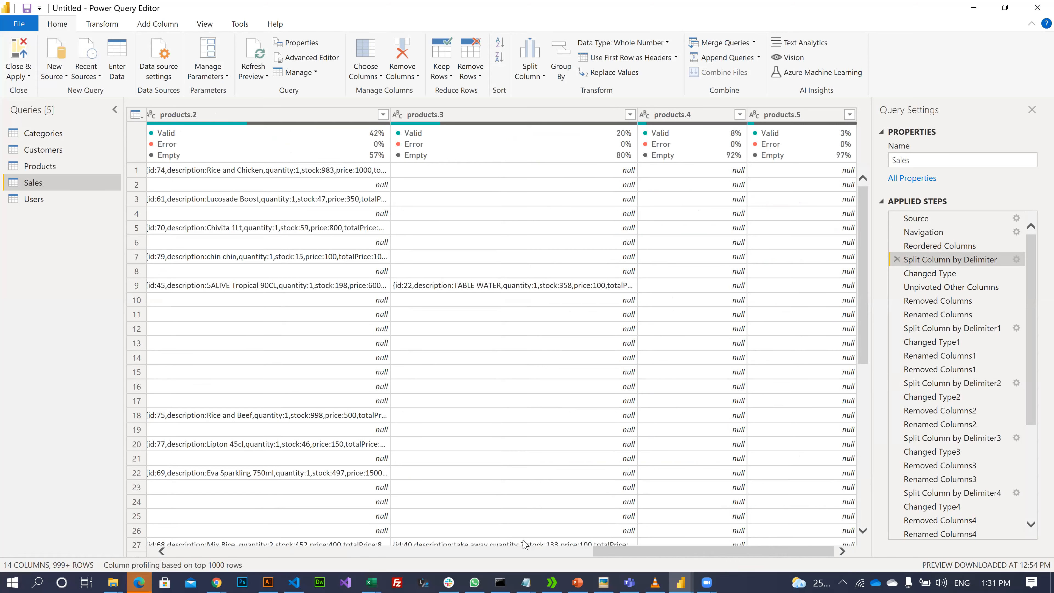
pyautogui.moveTo(758, 551); pyautogui.dragTo(168, 140)
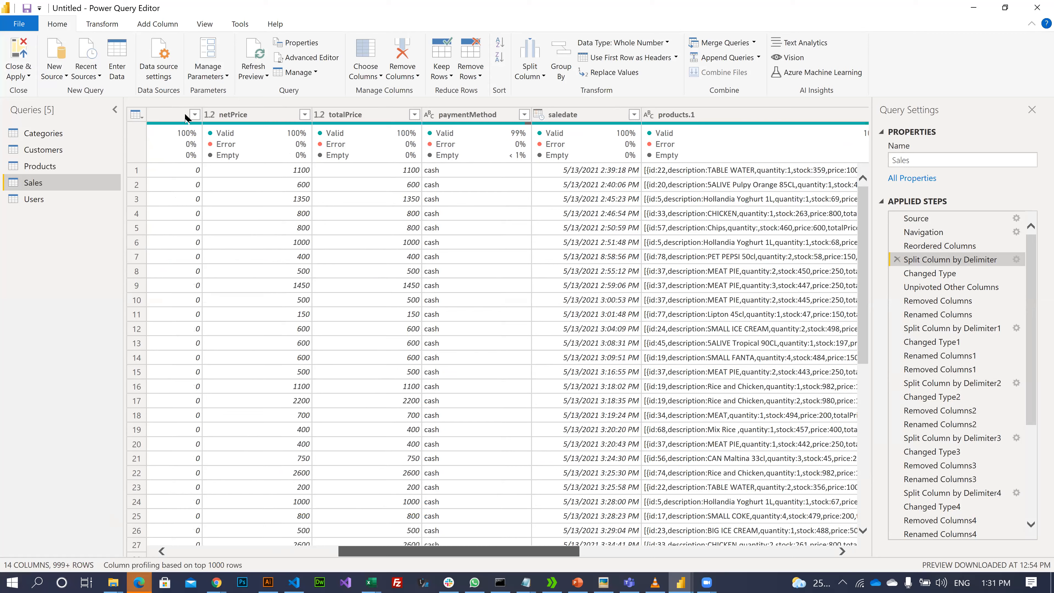
pyautogui.moveTo(380, 149); pyautogui.dragTo(702, 169)
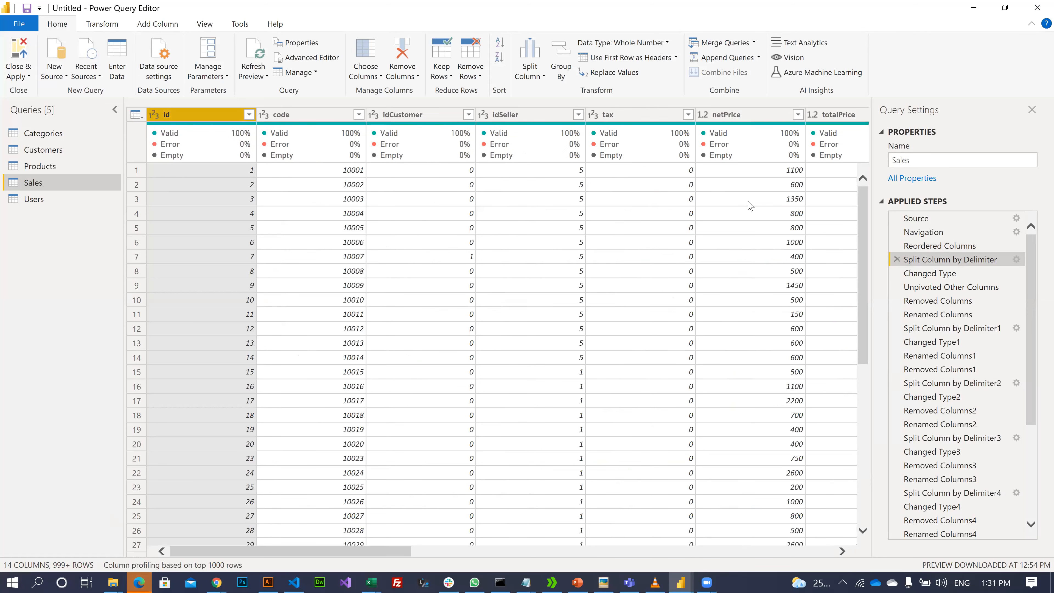
# - Select the Sales columns from id through saledate
pyautogui.keyDown('ctrl'); pyautogui.click(765, 119); pyautogui.keyUp('ctrl')
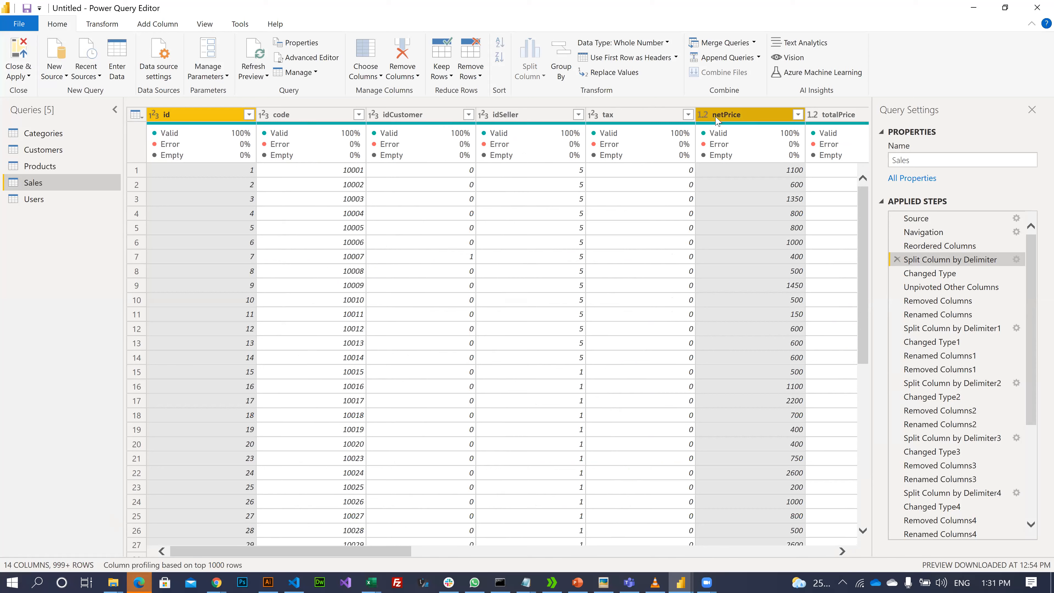
pyautogui.click(200, 118)
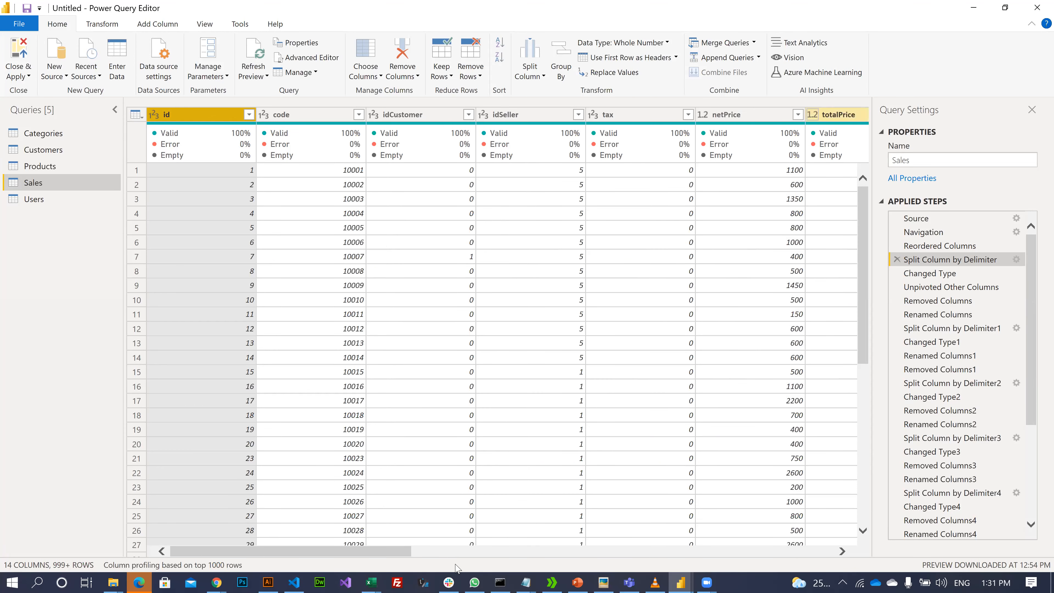
pyautogui.moveTo(413, 548); pyautogui.dragTo(518, 559)
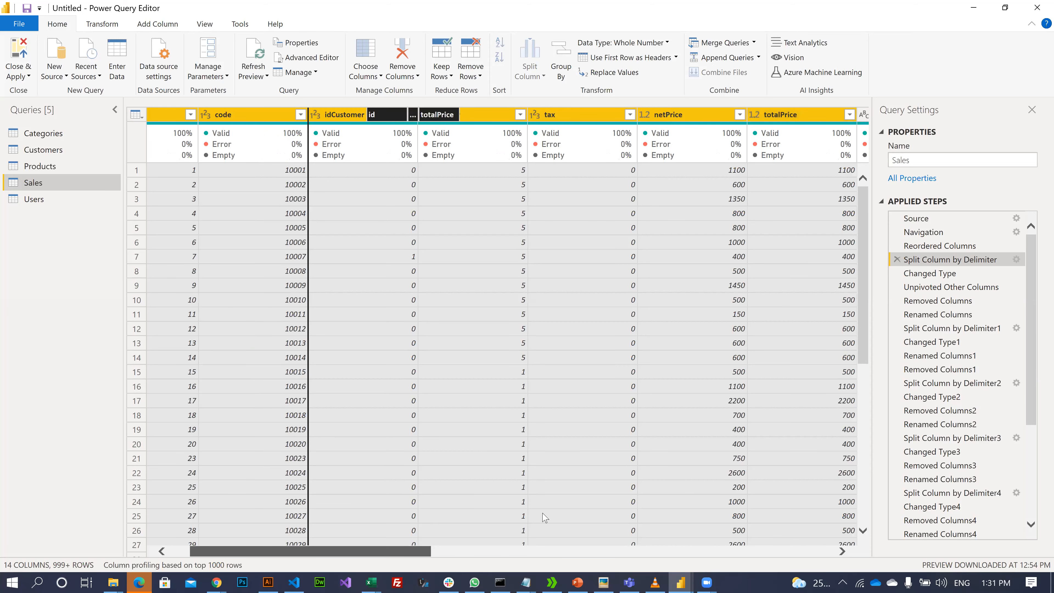
pyautogui.moveTo(609, 170); pyautogui.dragTo(515, 129)
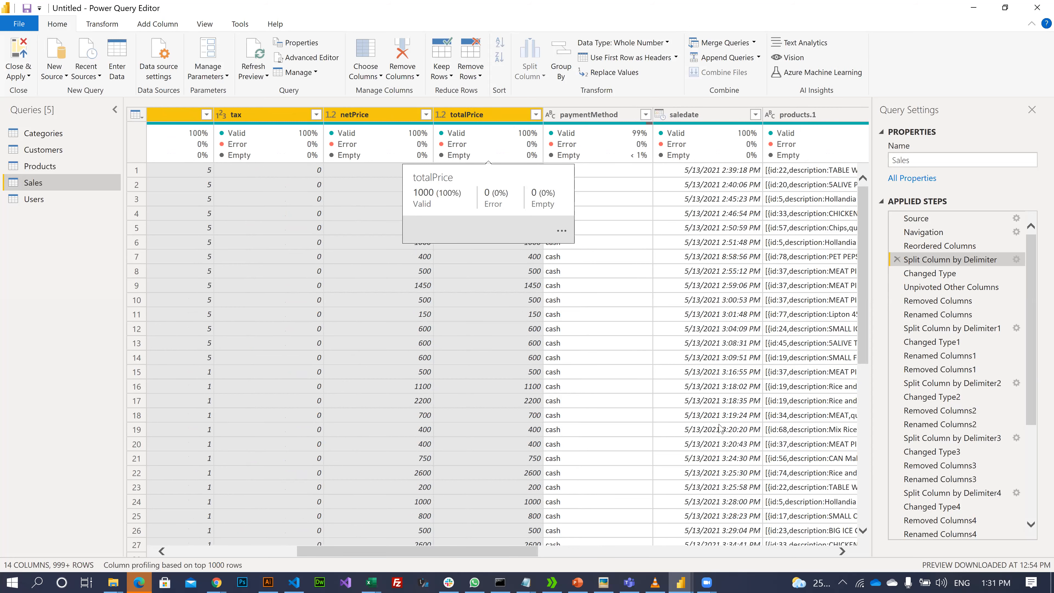
pyautogui.keyDown('shift'); pyautogui.click(701, 448); pyautogui.keyUp('shift')
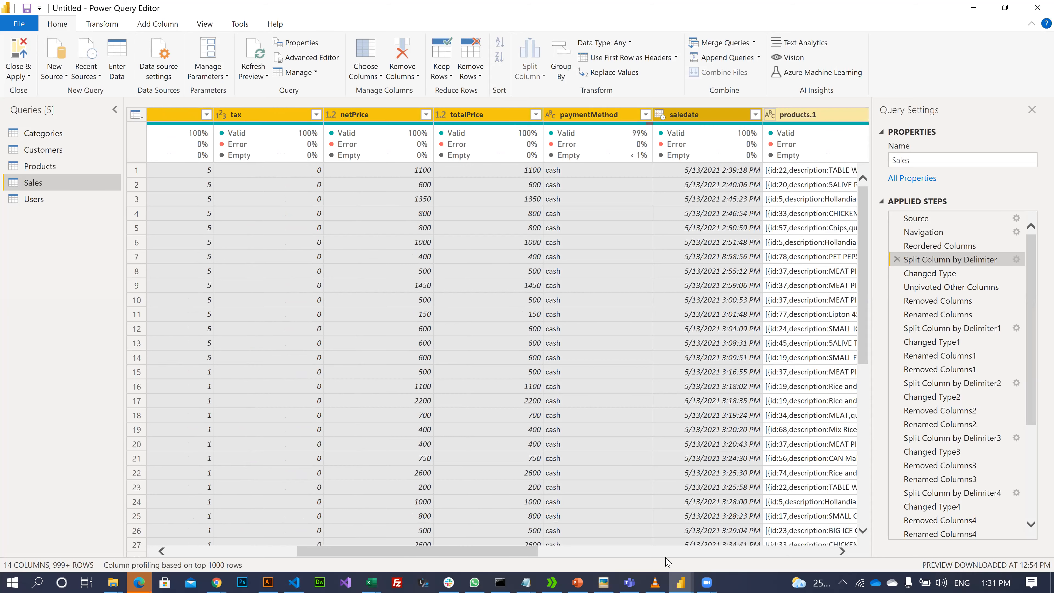
# - Preview the Unpivoted Other Columns step, listing product entries as Attribute/Value rows
pyautogui.hscroll(3, 656, 505)
pyautogui.moveTo(226, 29); pyautogui.dragTo(757, 392)
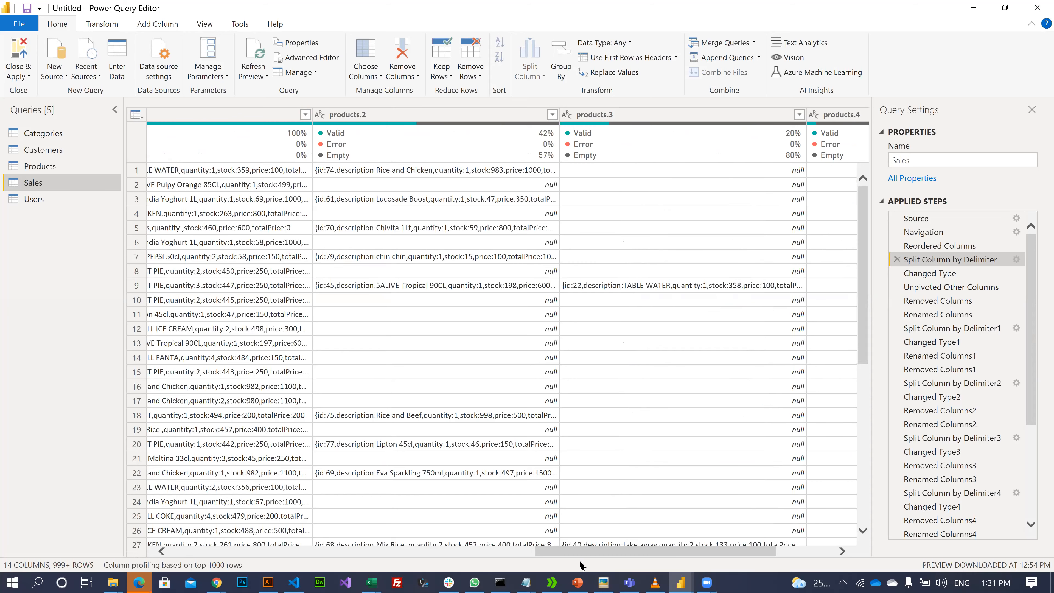
pyautogui.moveTo(576, 551); pyautogui.dragTo(577, 551)
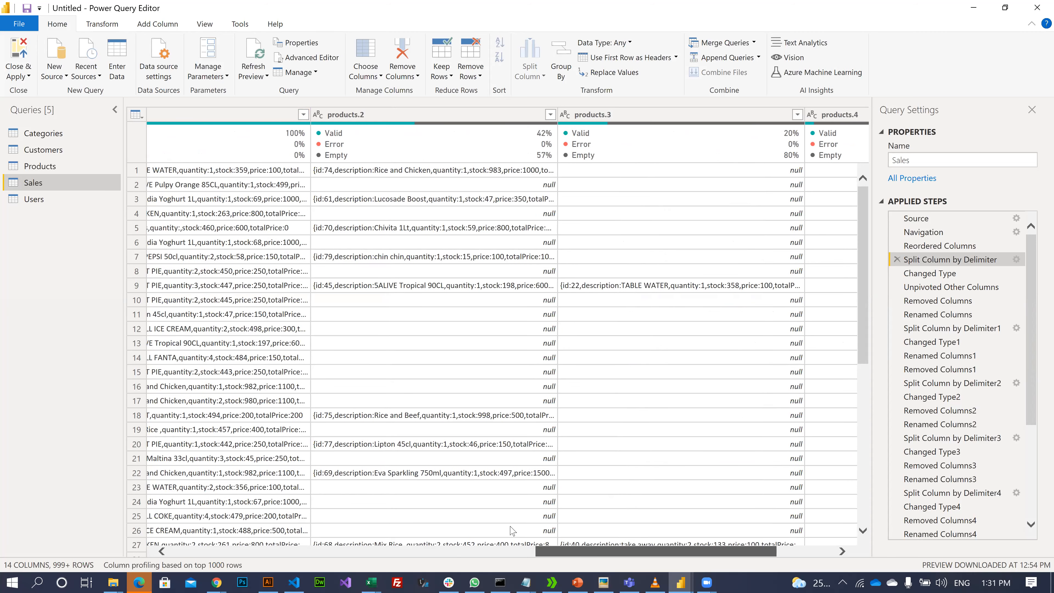
pyautogui.click(923, 286)
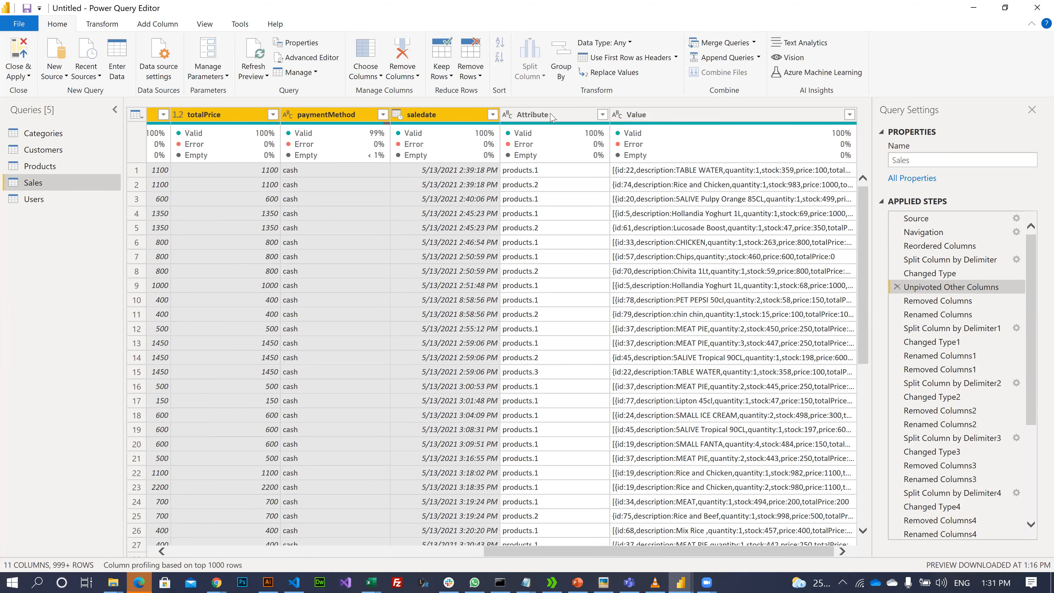
# - Select the Attribute and Value columns in the Sales preview
pyautogui.click(564, 137)
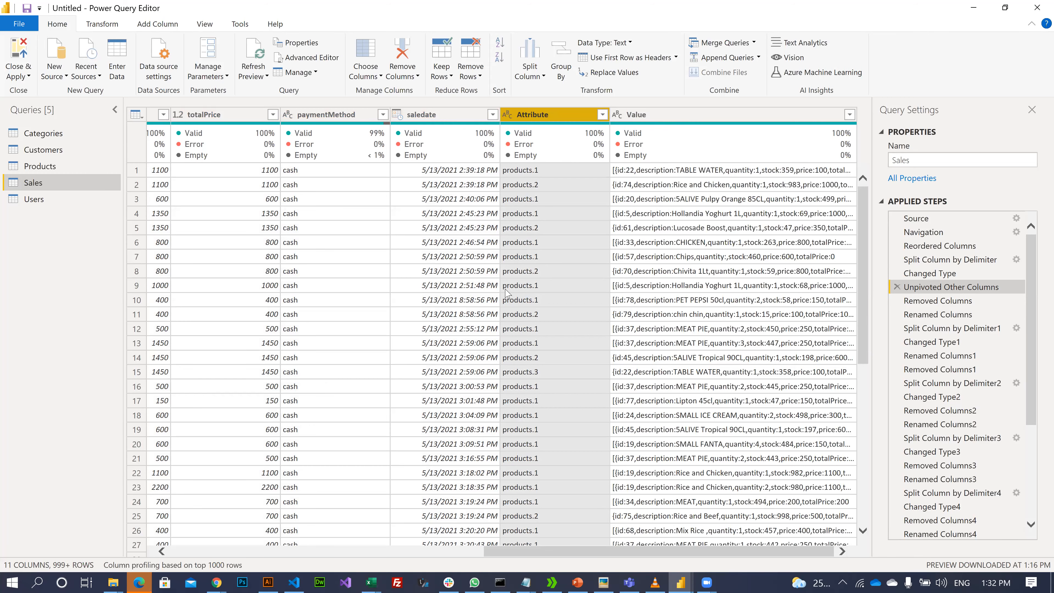
pyautogui.scroll(-8, 541, 214)
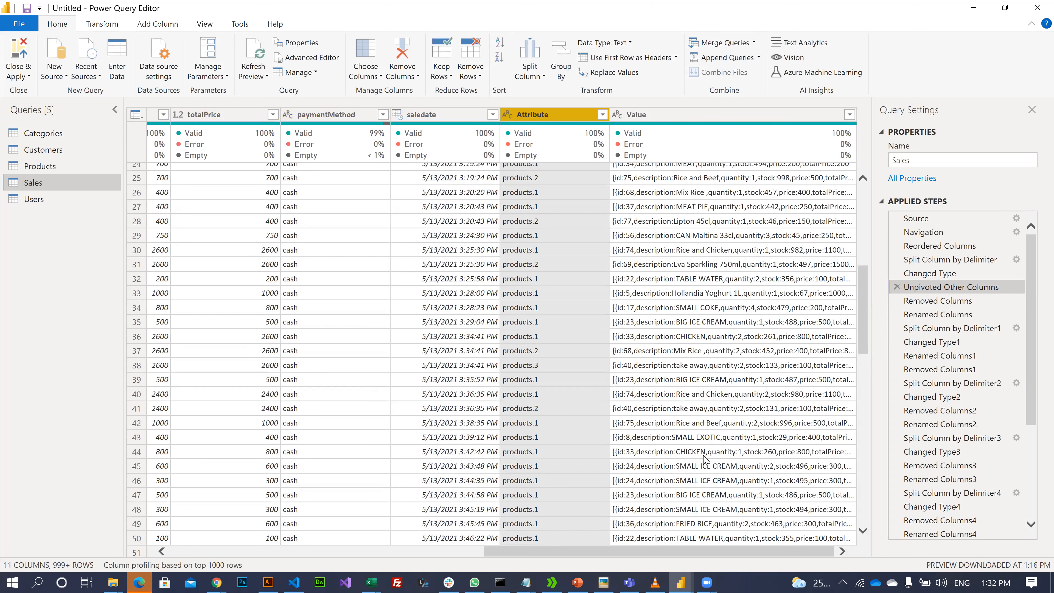
pyautogui.scroll(8, 705, 458)
pyautogui.click(664, 115)
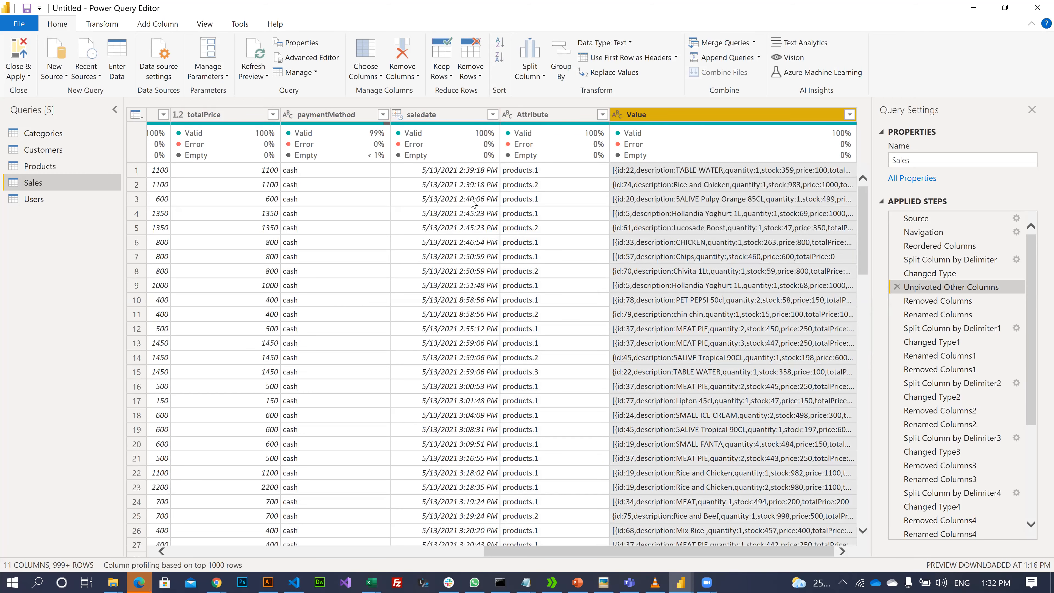
pyautogui.click(967, 292)
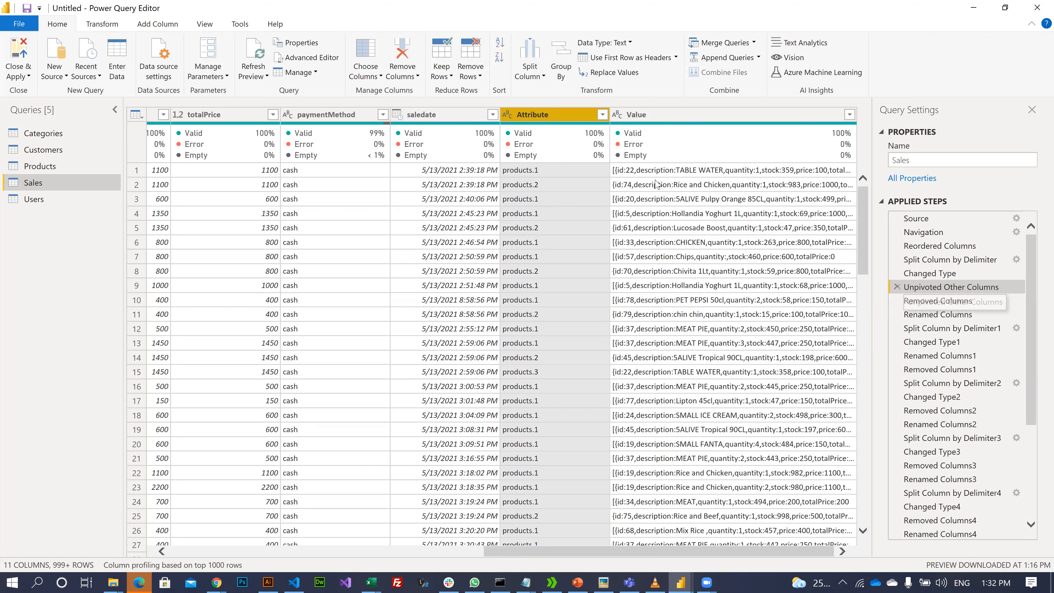
# - Step the preview through Renamed Columns1 and Removed Columns2
pyautogui.press('Down')
pyautogui.press('Down')
pyautogui.press('Down')
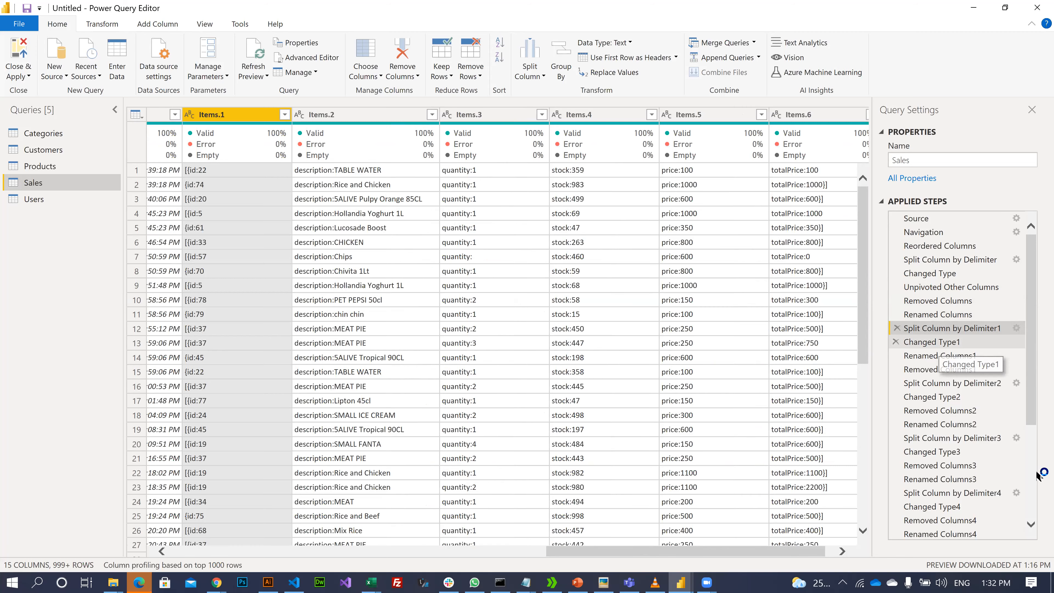
pyautogui.click(940, 356)
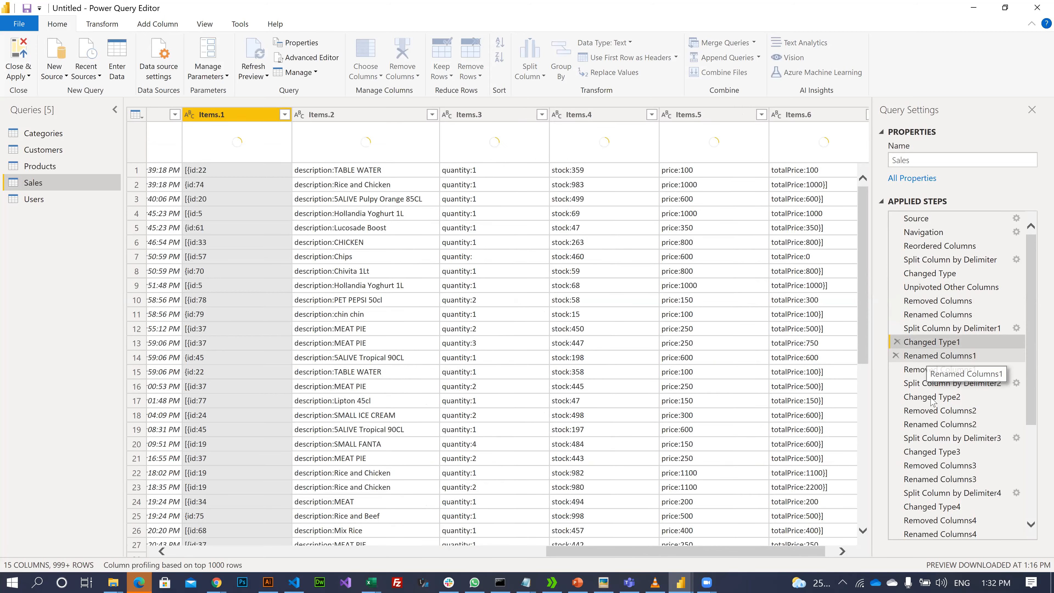
pyautogui.click(934, 413)
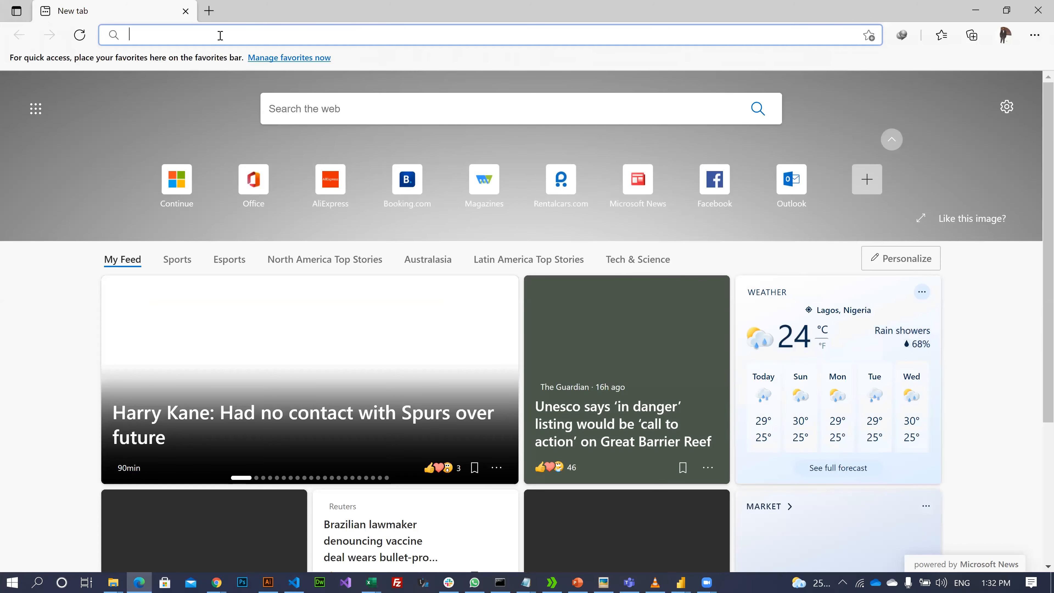
# - Open the Ore-Kitchen POS login page and sign in as admin with the account password
pyautogui.write('http://localhost/mypos/login')
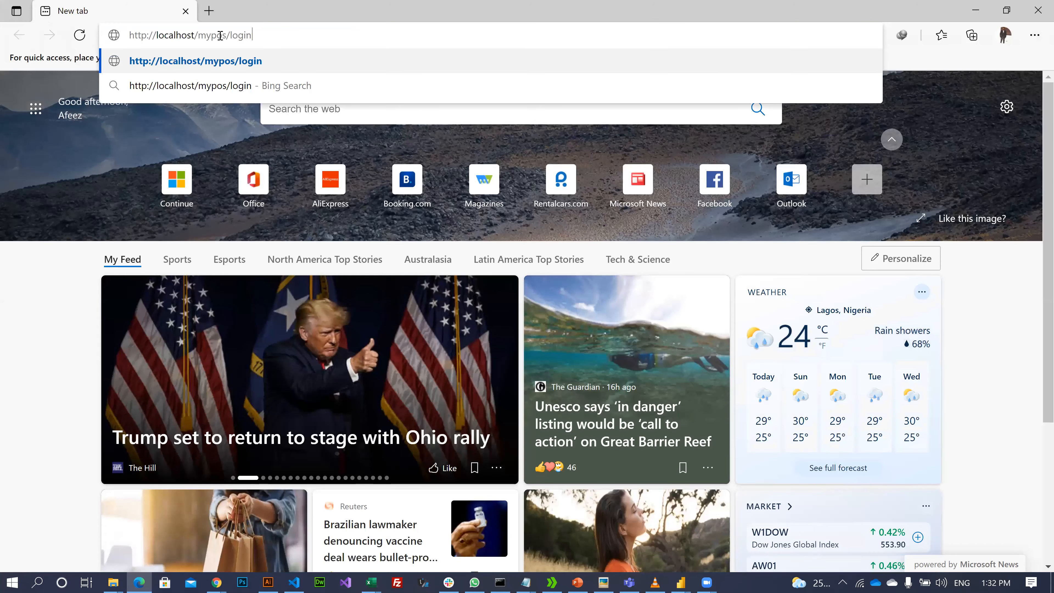
pyautogui.press('Return')
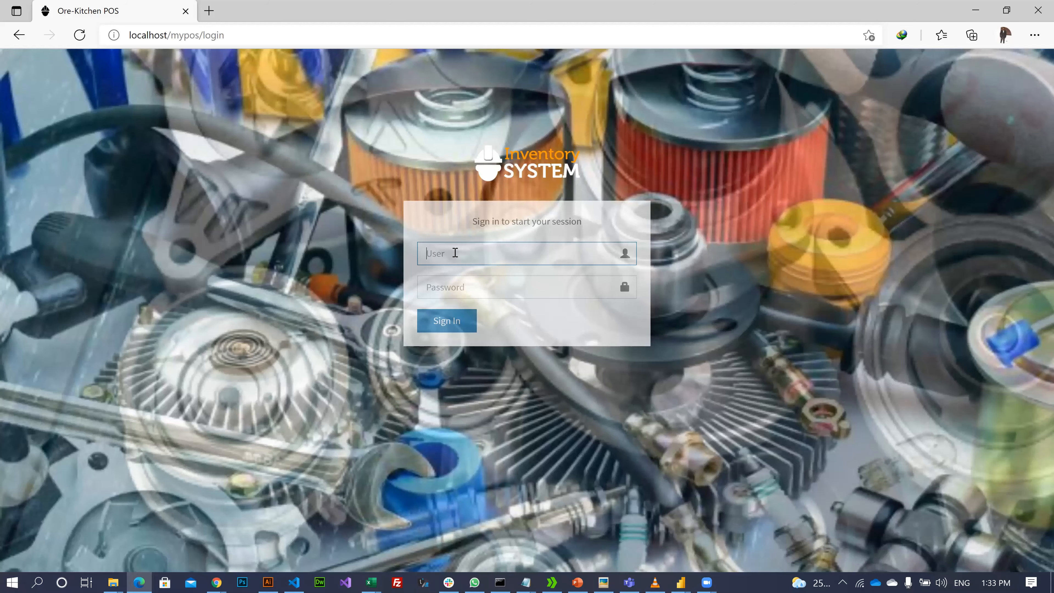
pyautogui.write('adm')
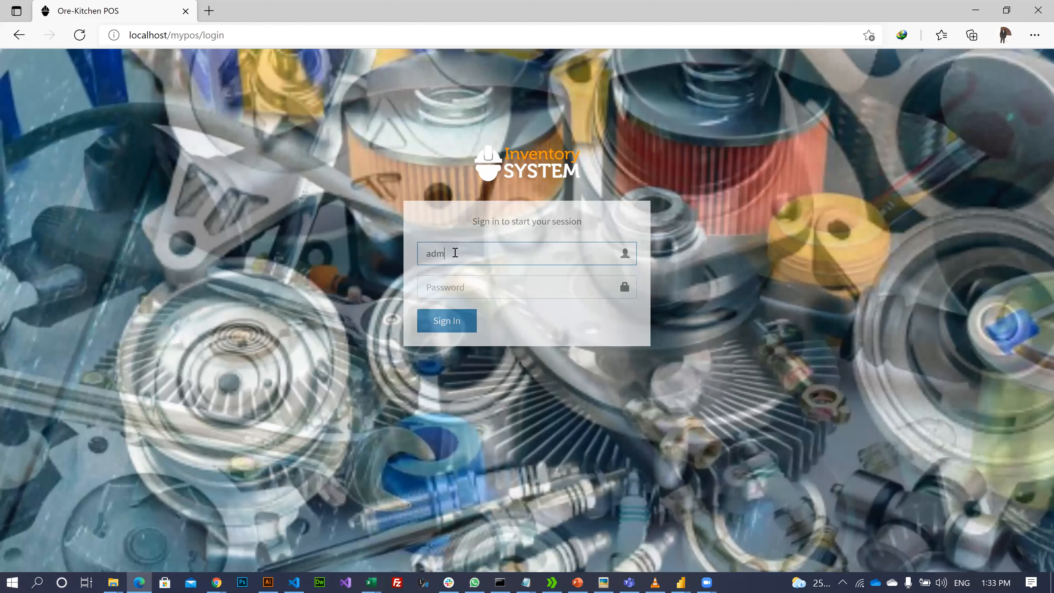
pyautogui.write('in')
pyautogui.press('Tab')
pyautogui.write('ad')
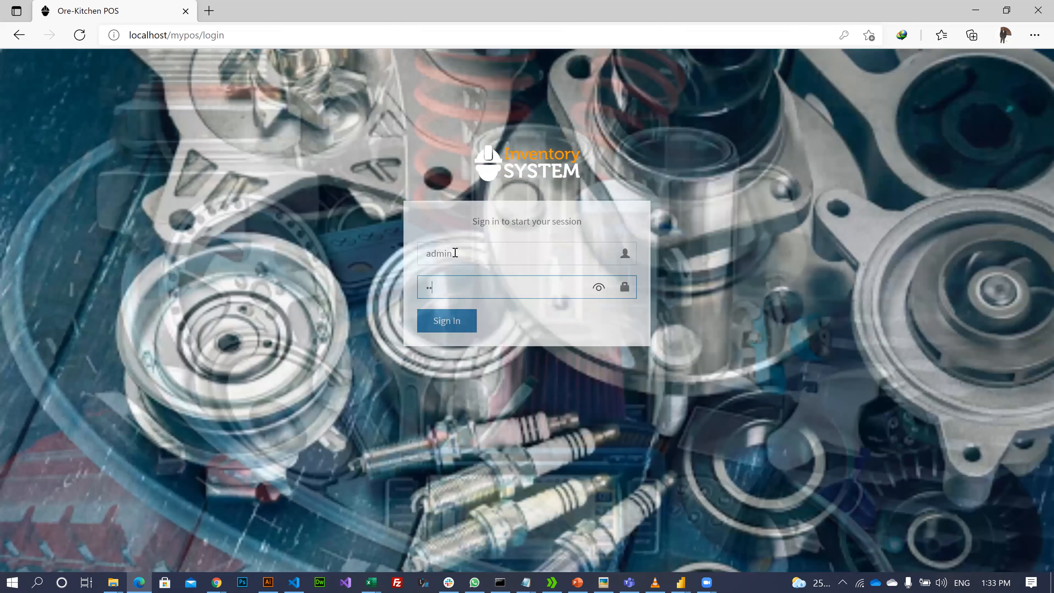
pyautogui.press('BackSpace')
pyautogui.press('BackSpace')
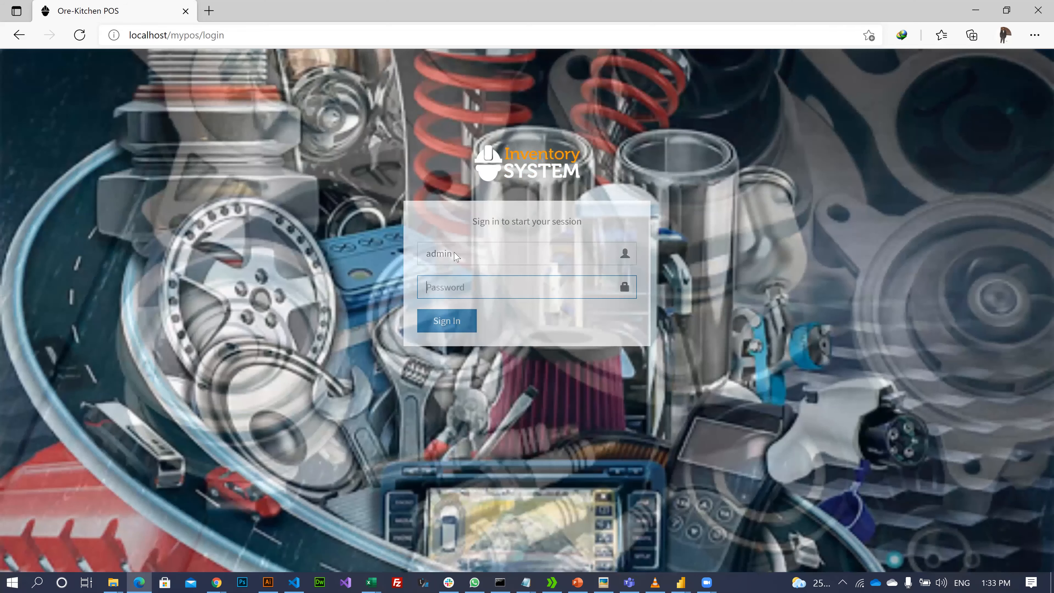
pyautogui.write('a')
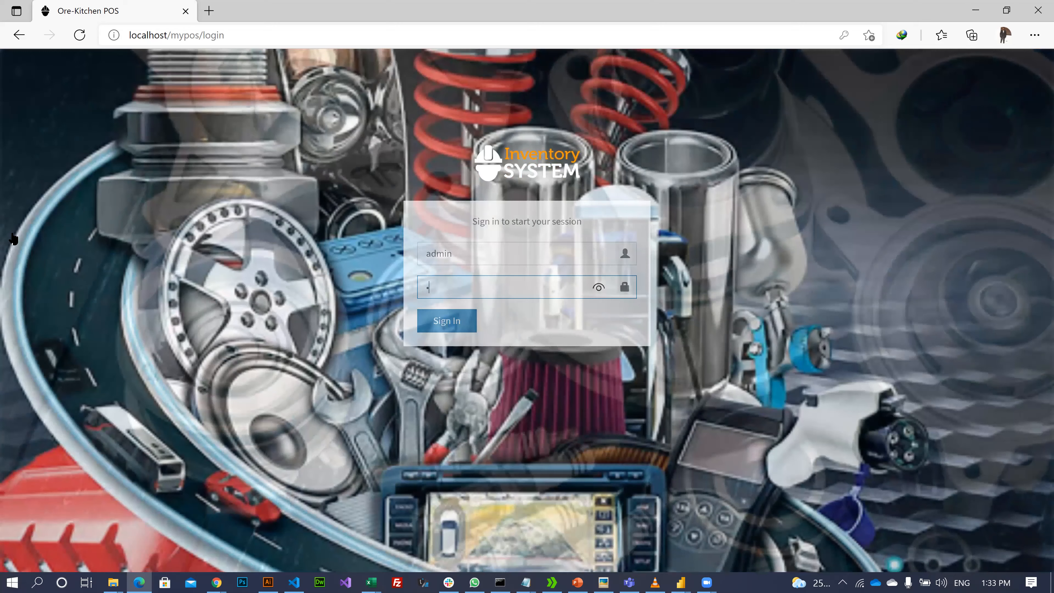
pyautogui.write('••••••')
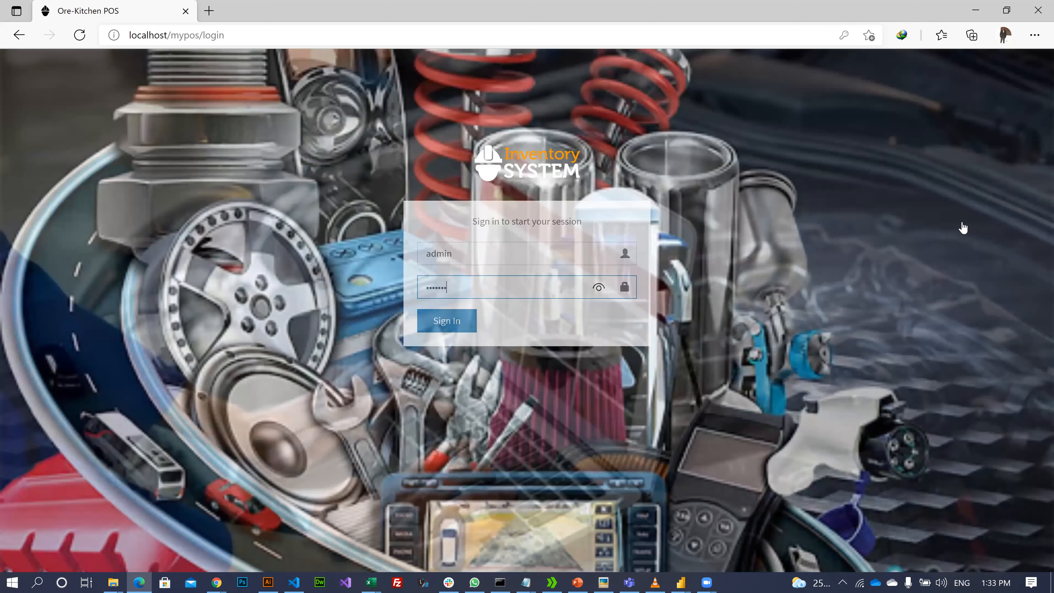
pyautogui.write('•••')
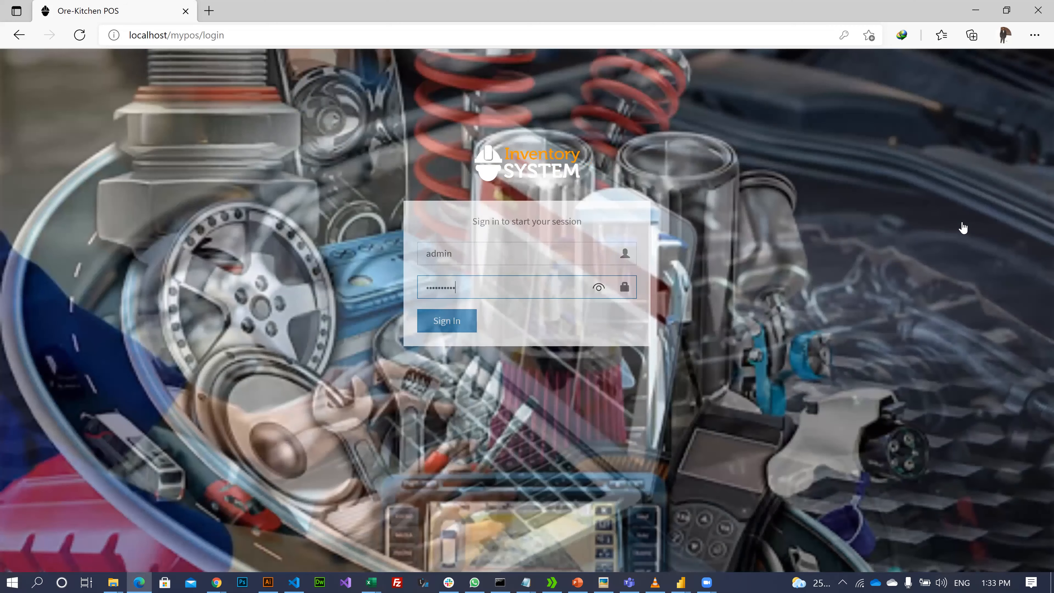
pyautogui.press('Return')
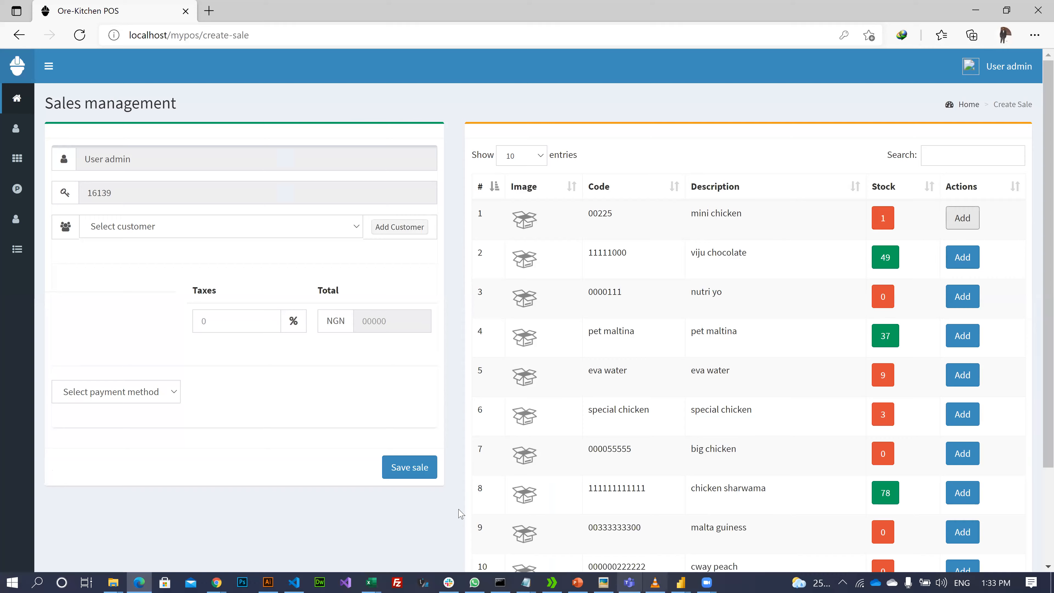
# - Add nutri yo, viju chocolate, pet maltina and eva water to the sale, then return to Power Query
pyautogui.scroll(-3, 379, 482)
pyautogui.scroll(3, 378, 482)
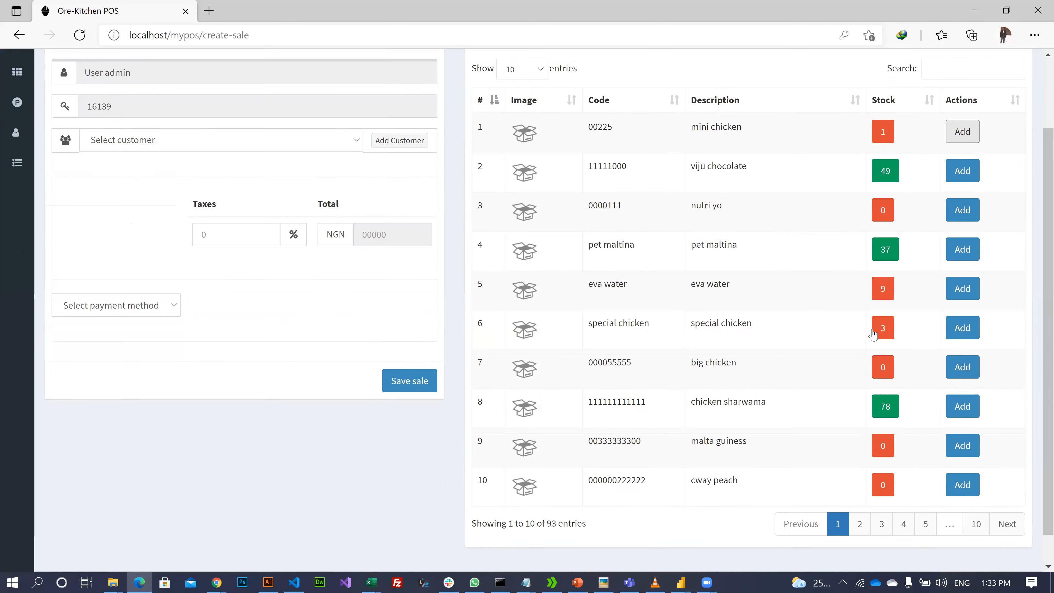
pyautogui.click(962, 297)
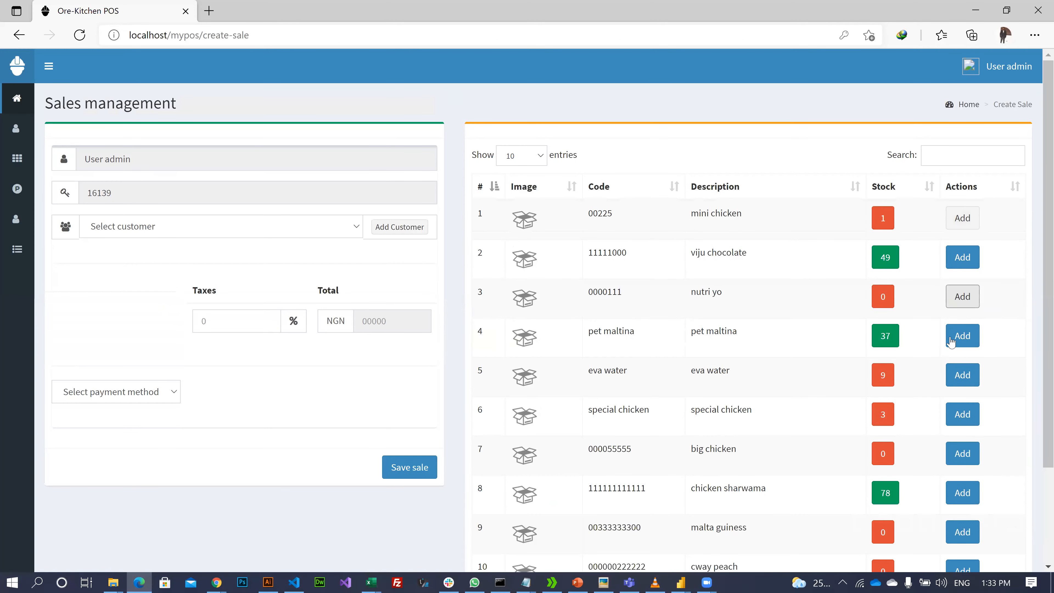
pyautogui.click(967, 260)
pyautogui.click(965, 336)
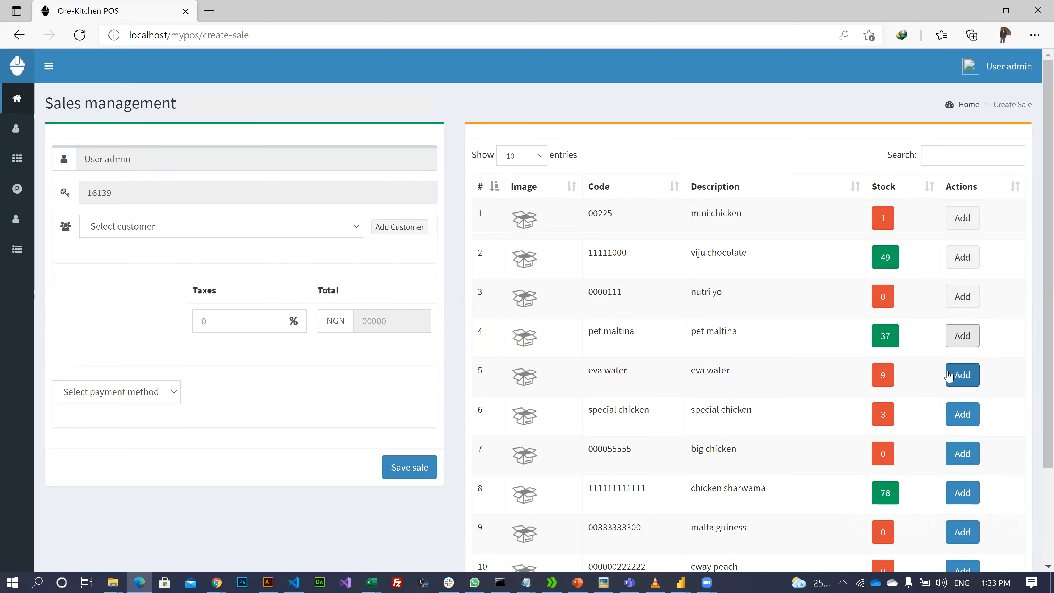
pyautogui.click(950, 376)
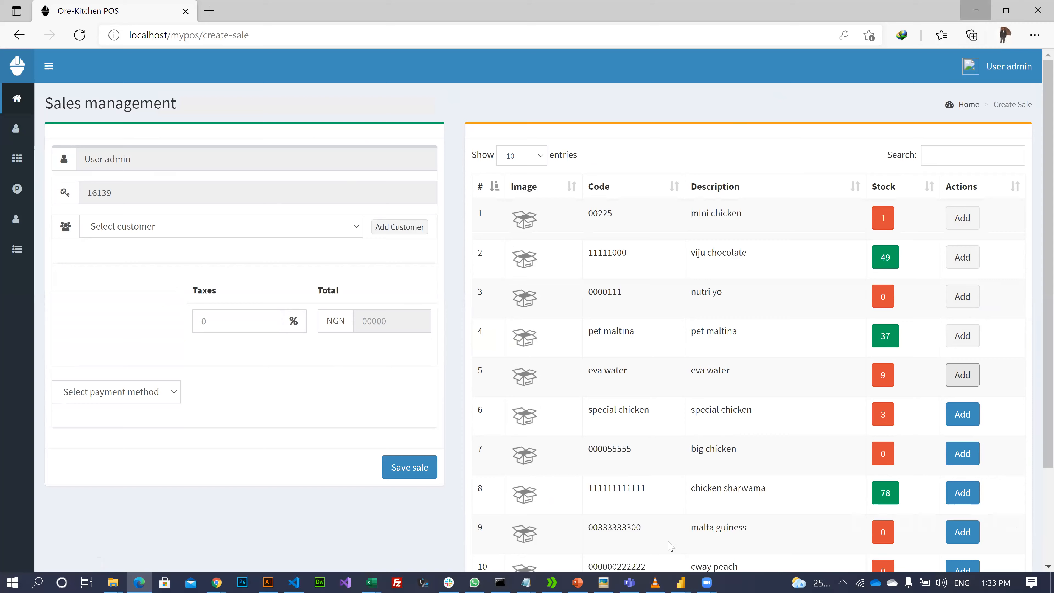
pyautogui.hotkey('alt', 'Tab')
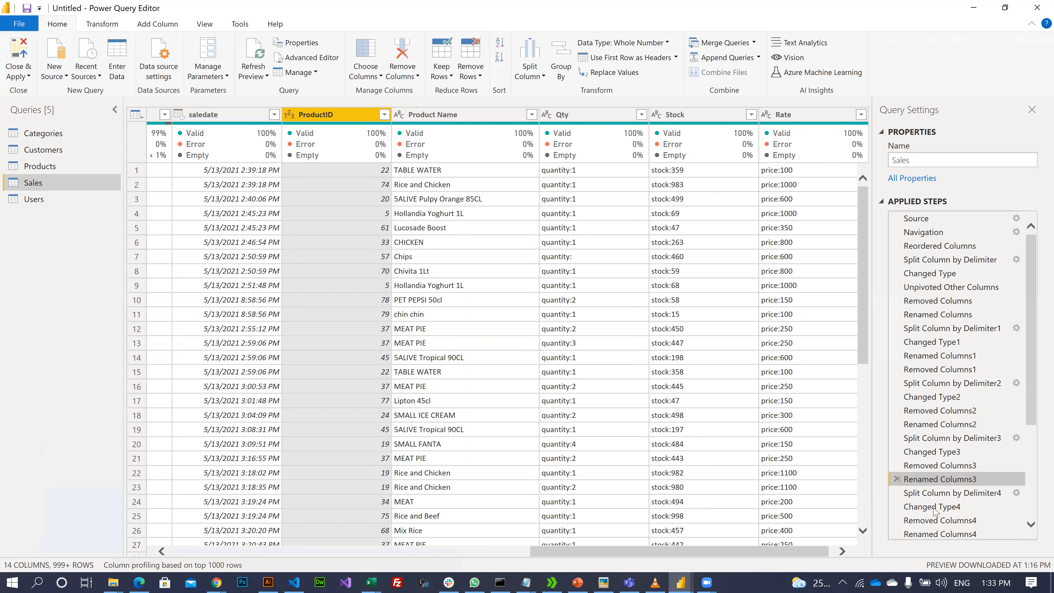
# - Preview the Sales data at the Changed Type4 and Renamed Columns4 steps
pyautogui.scroll(-5, 934, 509)
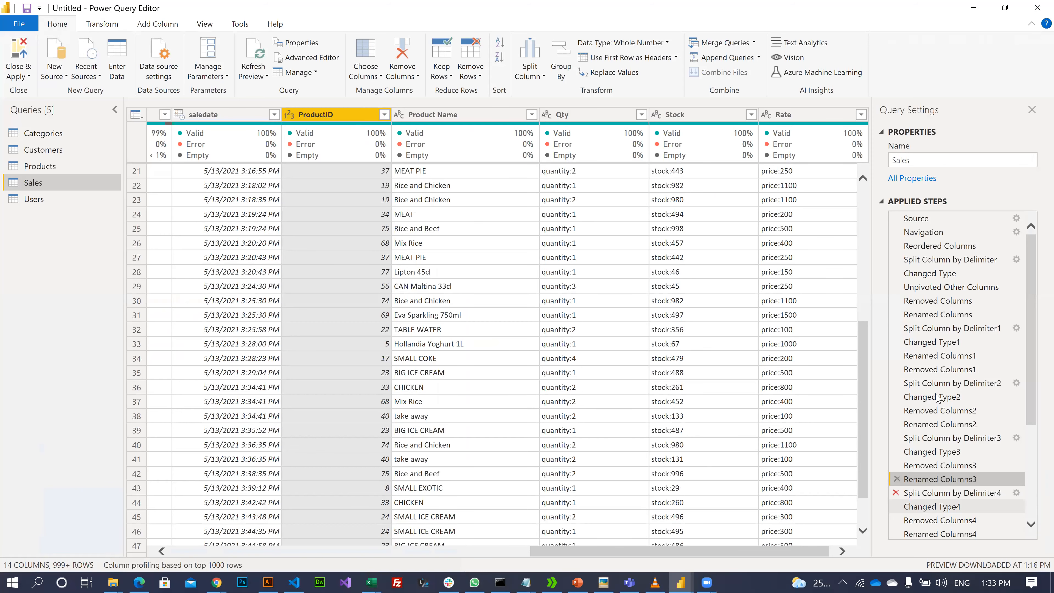
pyautogui.click(932, 507)
pyautogui.scroll(-1, 939, 432)
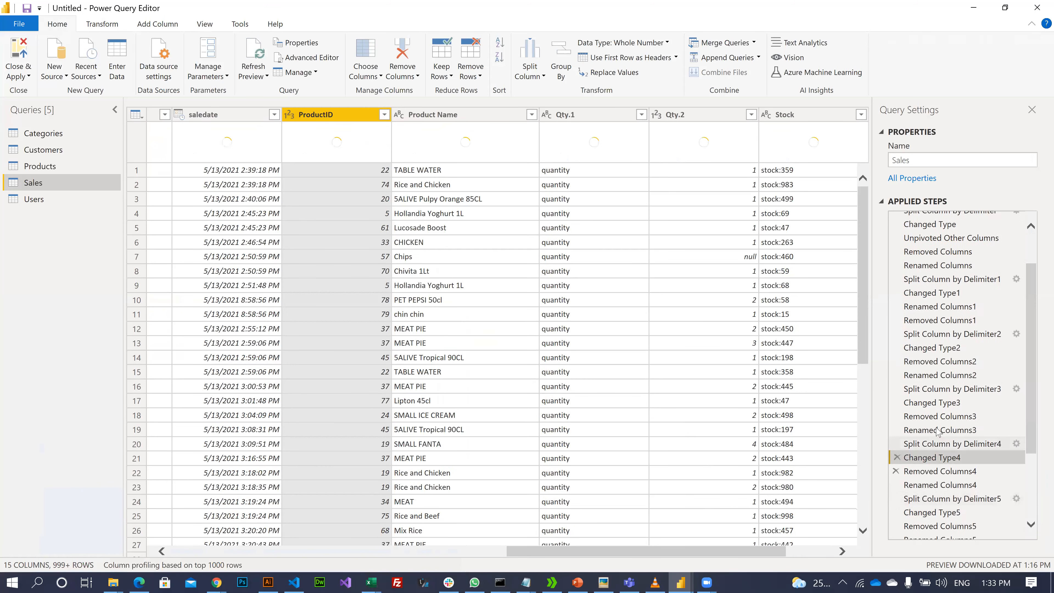
pyautogui.scroll(-3, 939, 432)
pyautogui.click(939, 378)
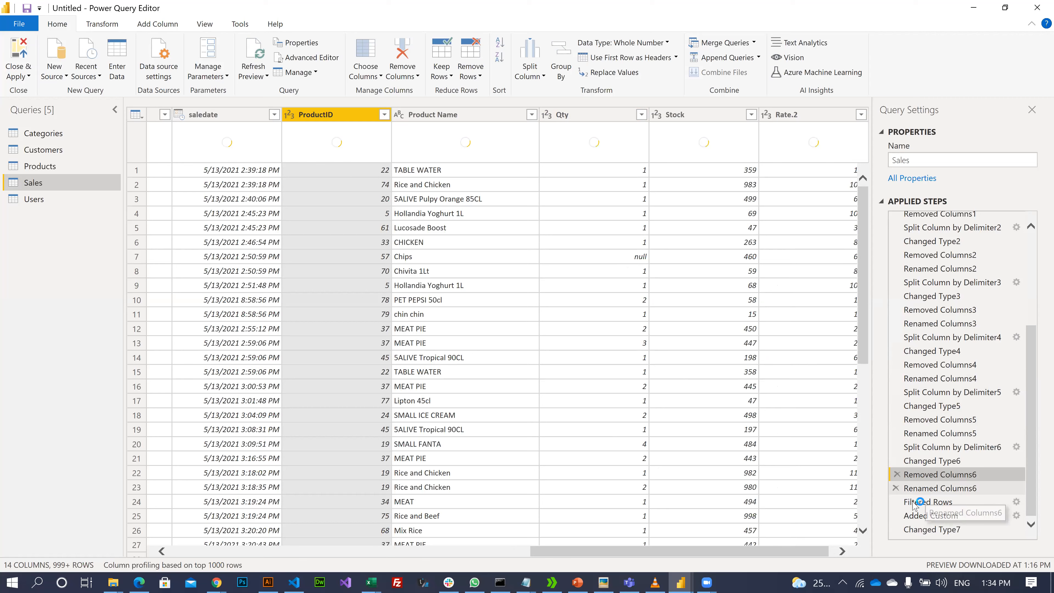
# - Check Filtered Rows, Added Custom and the final Changed Type7 result, then open Categories
pyautogui.click(929, 503)
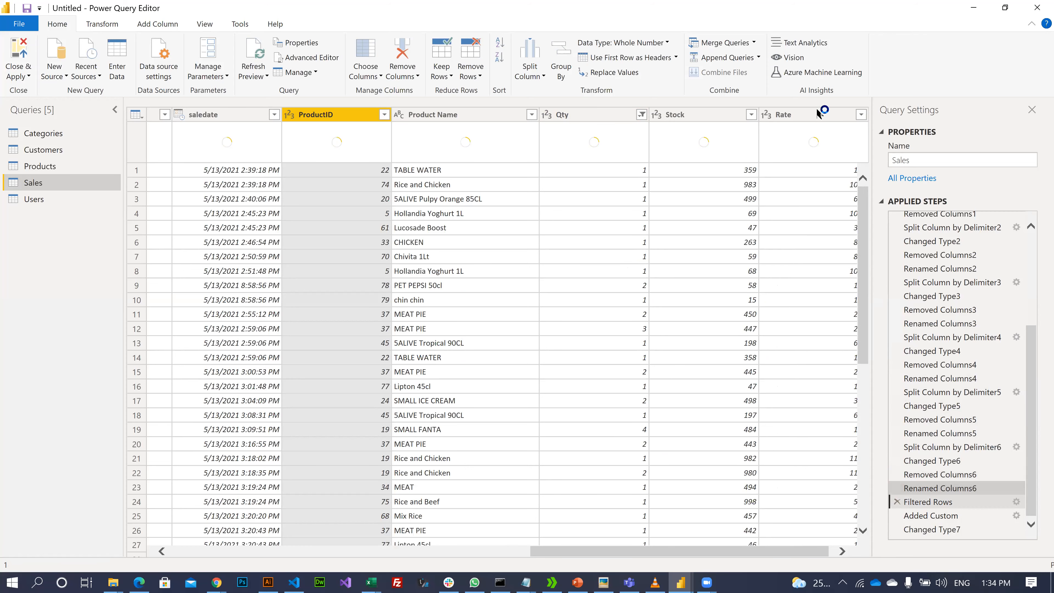
pyautogui.press('Down')
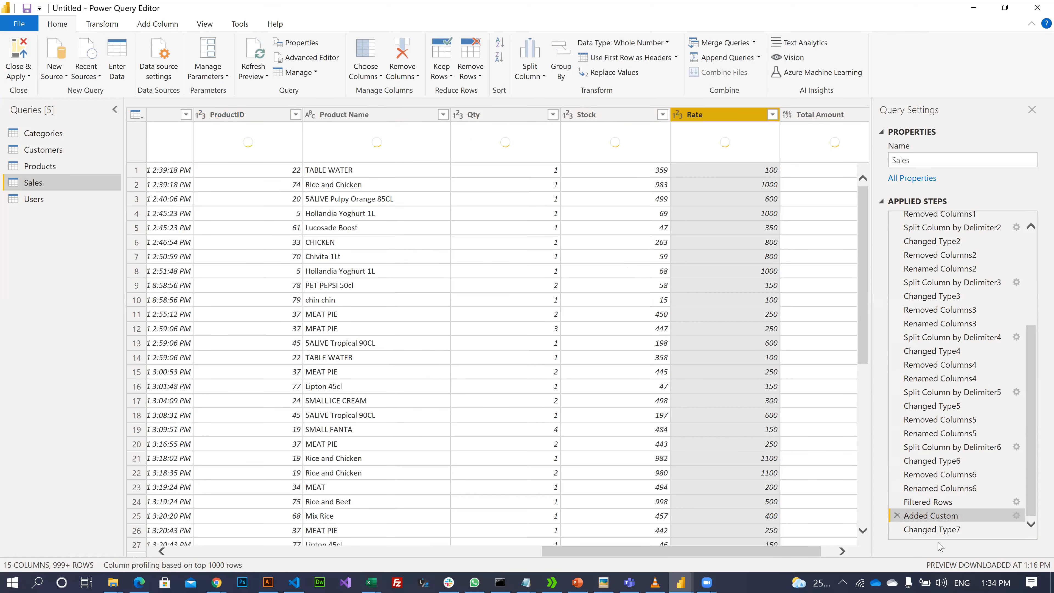
pyautogui.click(929, 530)
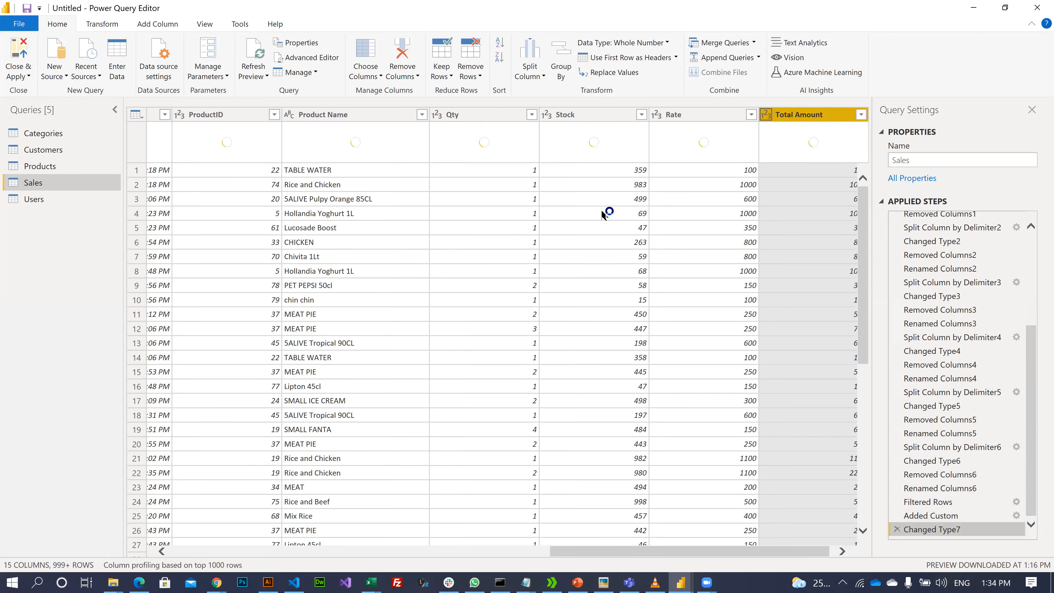
pyautogui.click(467, 115)
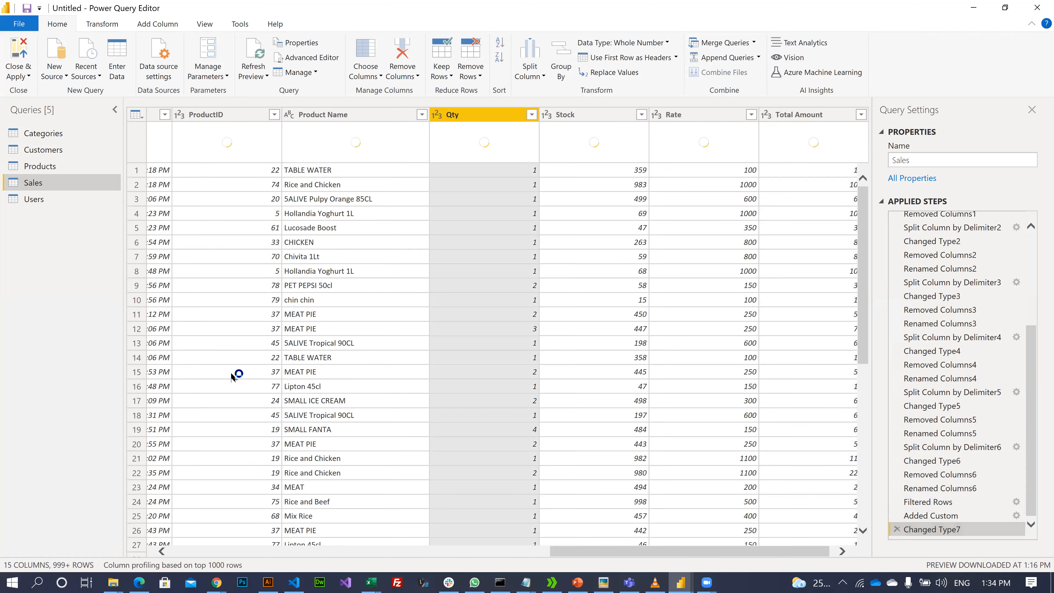
pyautogui.click(52, 199)
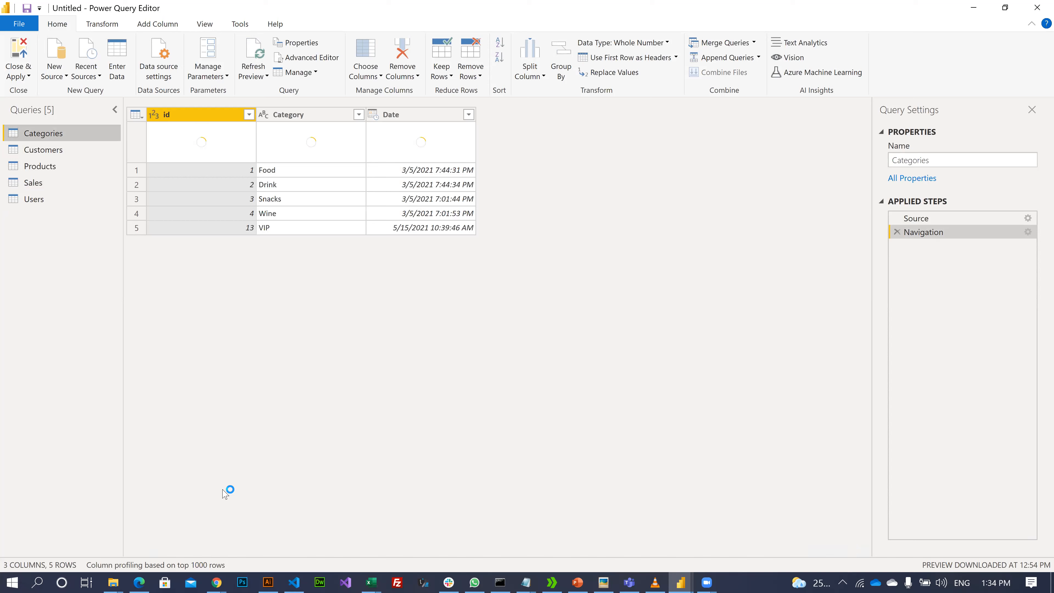
# - Choose Close & Apply to load the query changes into the model
pyautogui.click(22, 74)
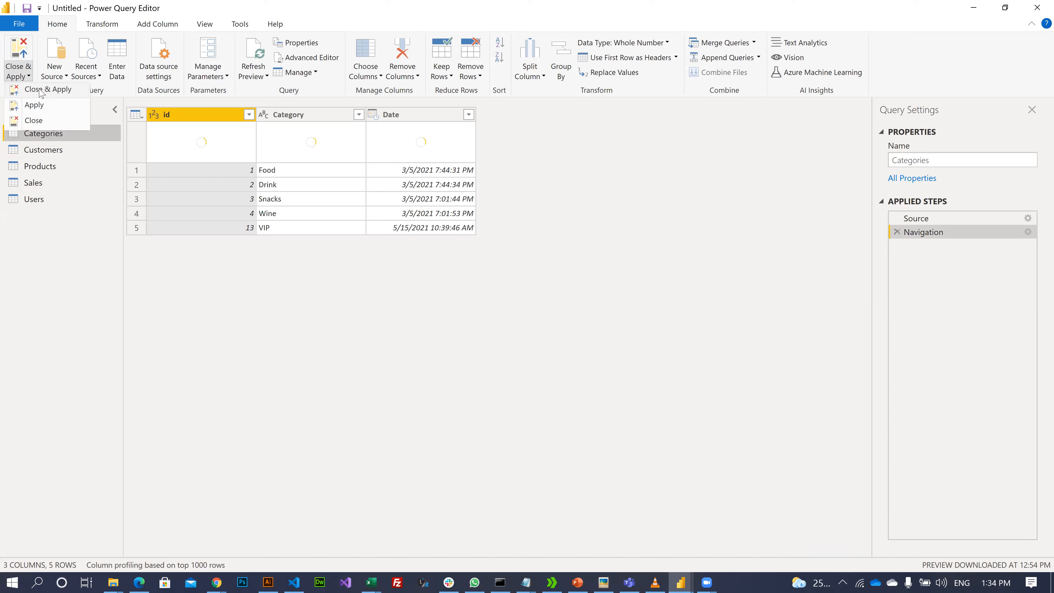
pyautogui.click(42, 90)
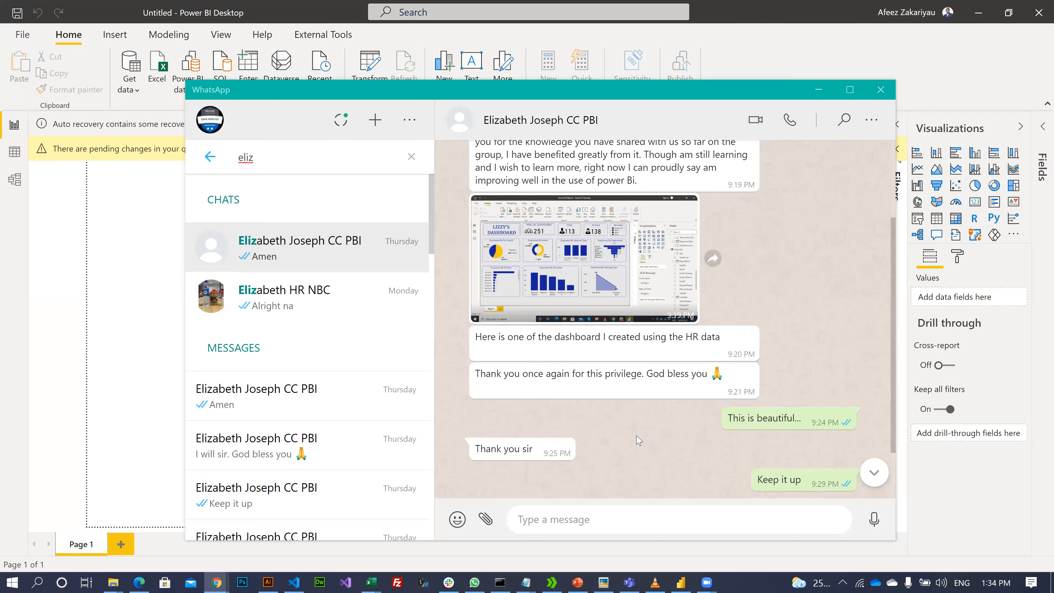
# - Switch from WhatsApp back to the Power BI Desktop report window
pyautogui.hotkey('alt', 'Tab')
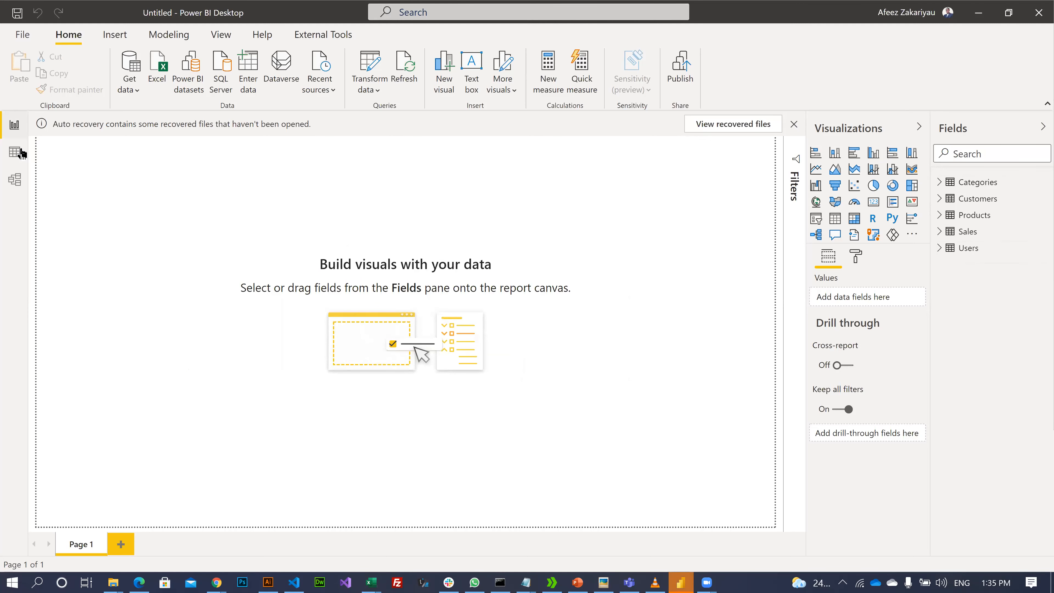
# - In Data view, browse the Products, Sales and Users tables, ending on Sales
pyautogui.click(10, 161)
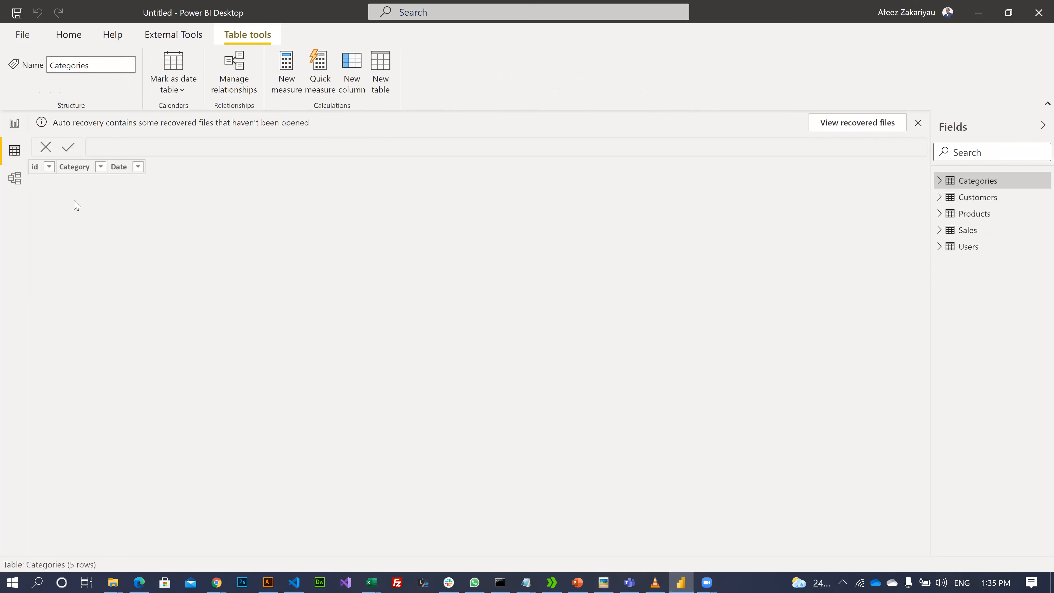
pyautogui.click(975, 216)
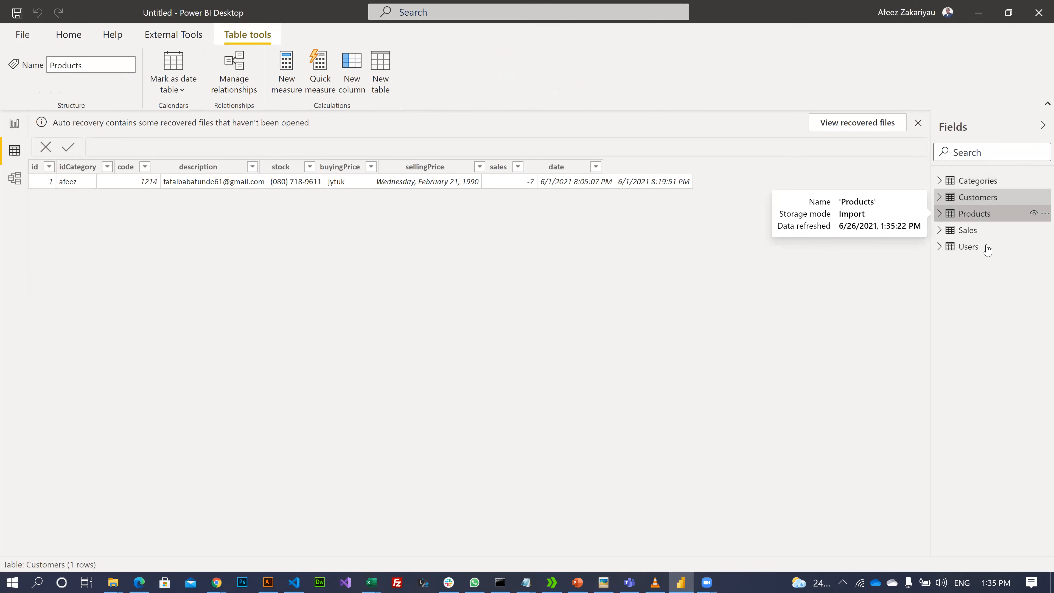
pyautogui.click(968, 231)
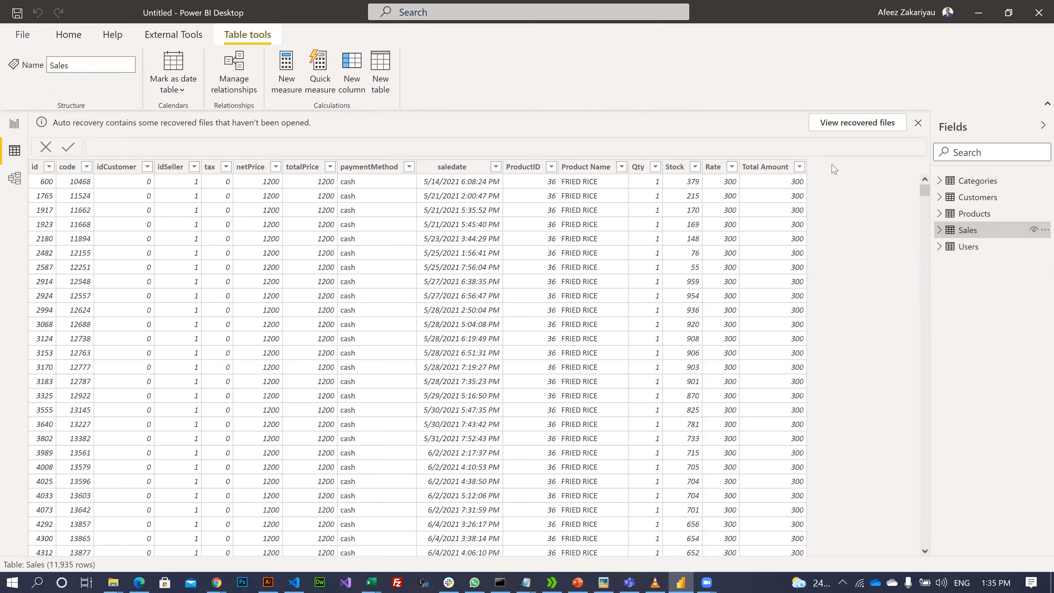
pyautogui.click(968, 246)
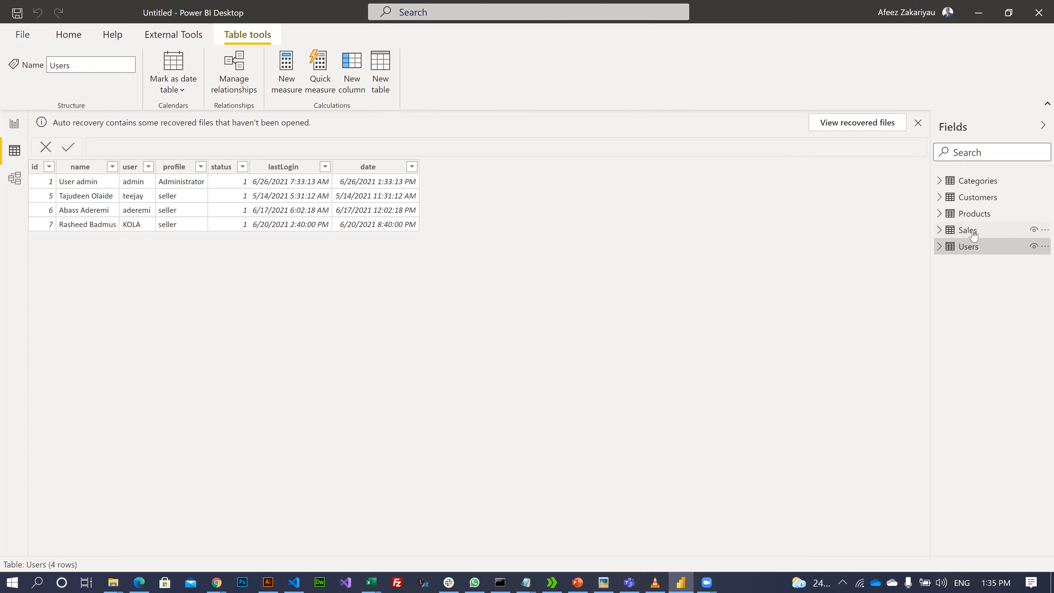
pyautogui.click(973, 233)
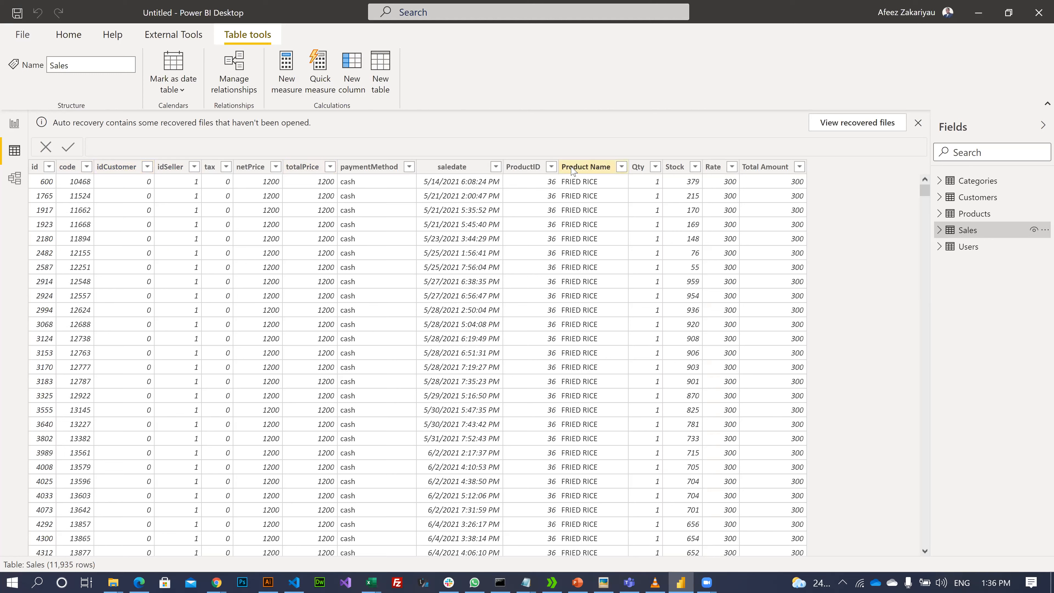
# - Inspect the Sales table's ProductID, idSeller and tax columns
pyautogui.click(523, 167)
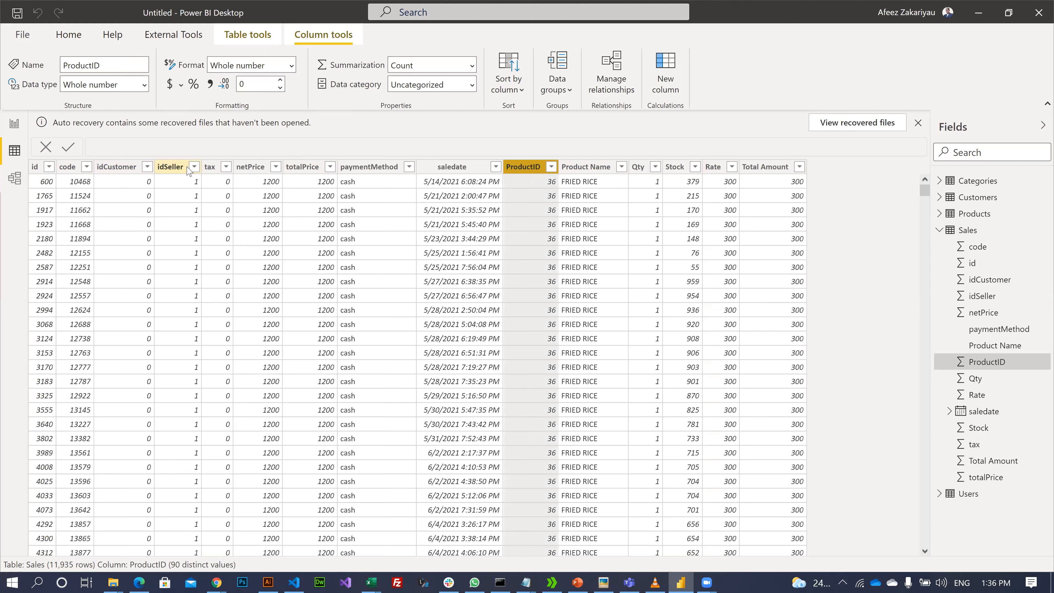
pyautogui.click(177, 170)
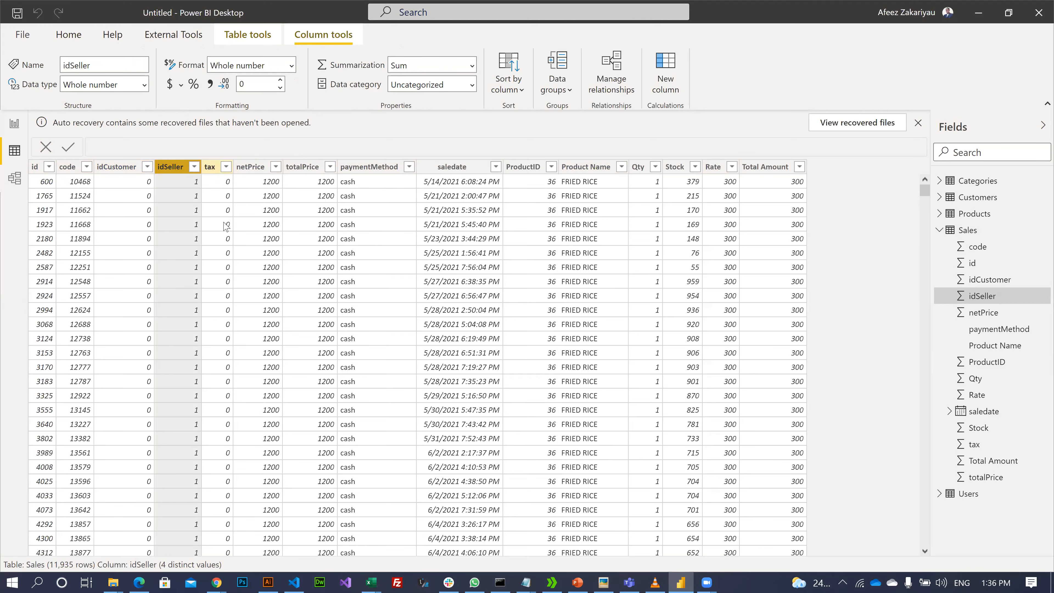
pyautogui.click(208, 170)
pyautogui.scroll(-15, 205, 250)
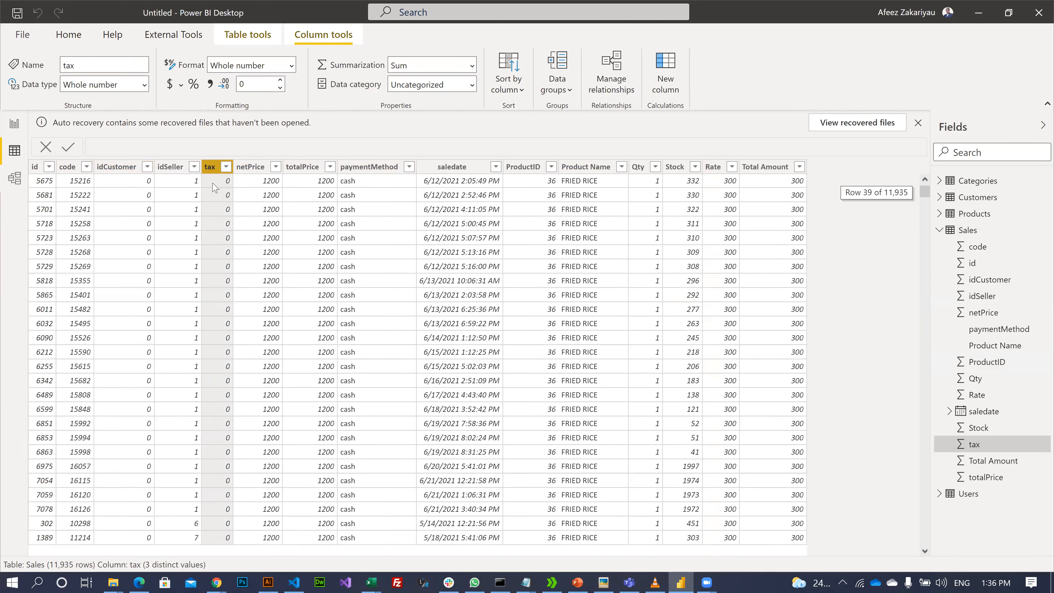
pyautogui.scroll(15, 216, 170)
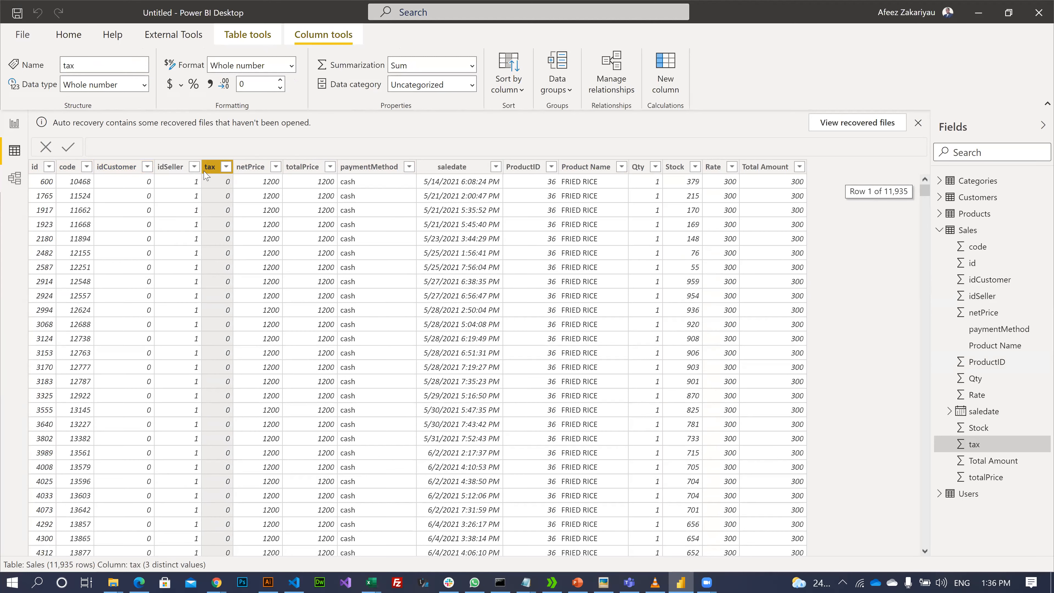
# - Cancel out of the tax column filter and switch to Model view
pyautogui.click(226, 167)
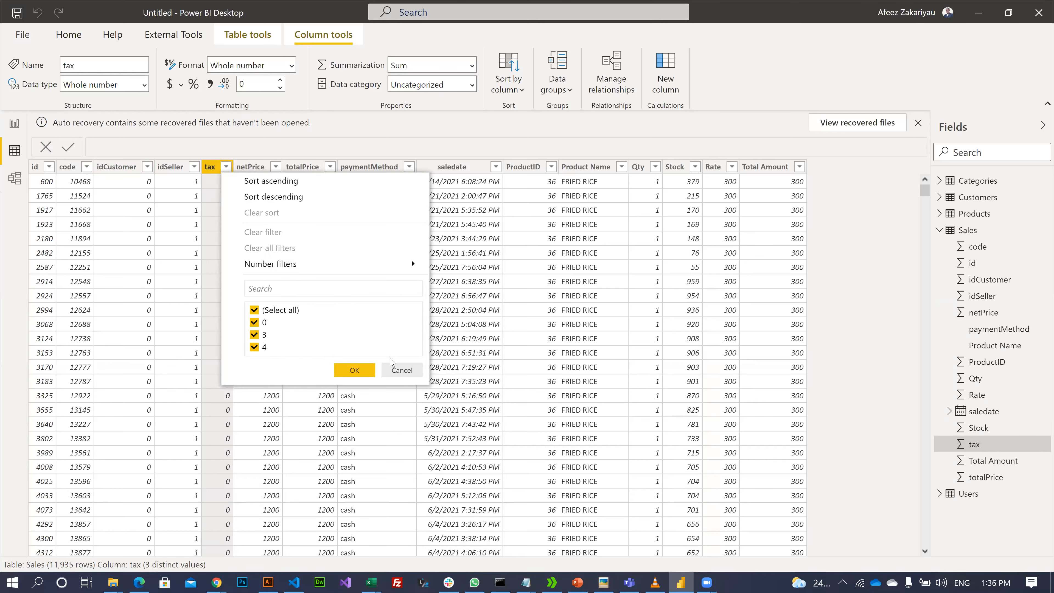
pyautogui.click(400, 370)
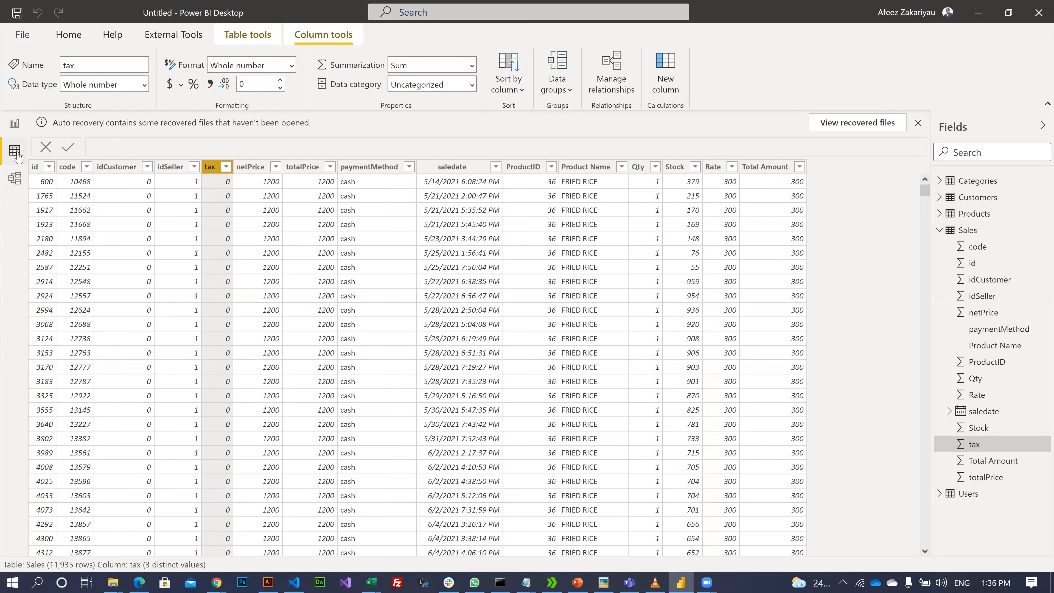
pyautogui.click(15, 191)
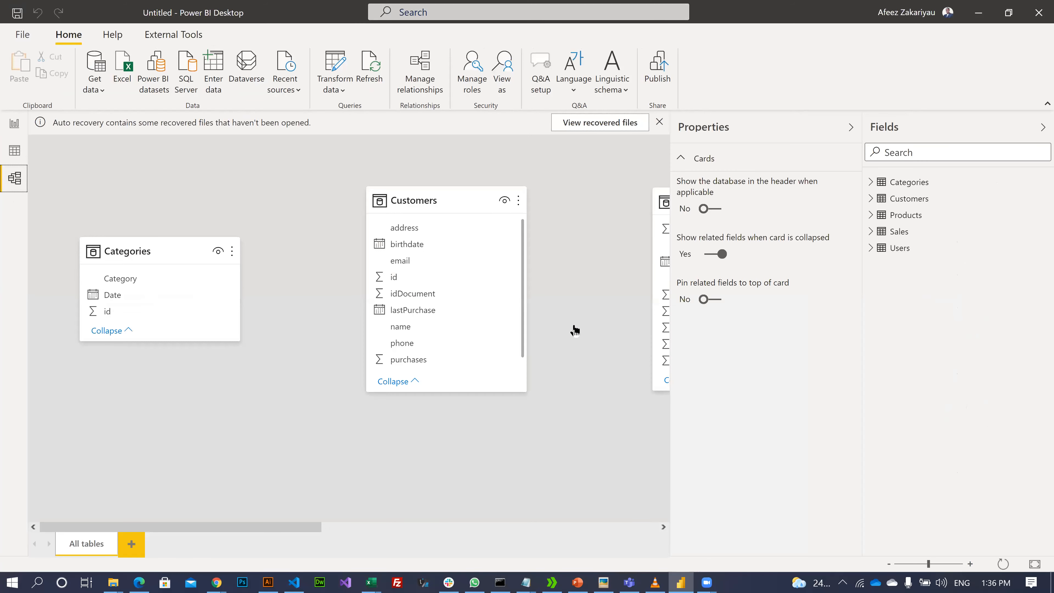
# - Collapse Properties and place Categories top-left, Customers below it, Products to the right
pyautogui.click(854, 125)
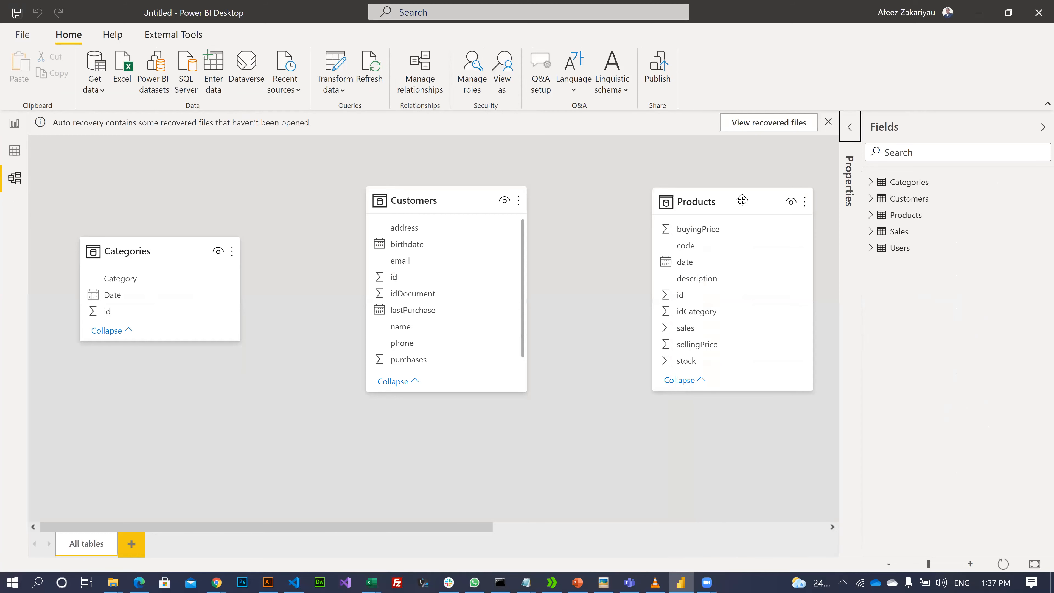
pyautogui.moveTo(417, 203); pyautogui.dragTo(135, 384)
pyautogui.moveTo(160, 249); pyautogui.dragTo(107, 158)
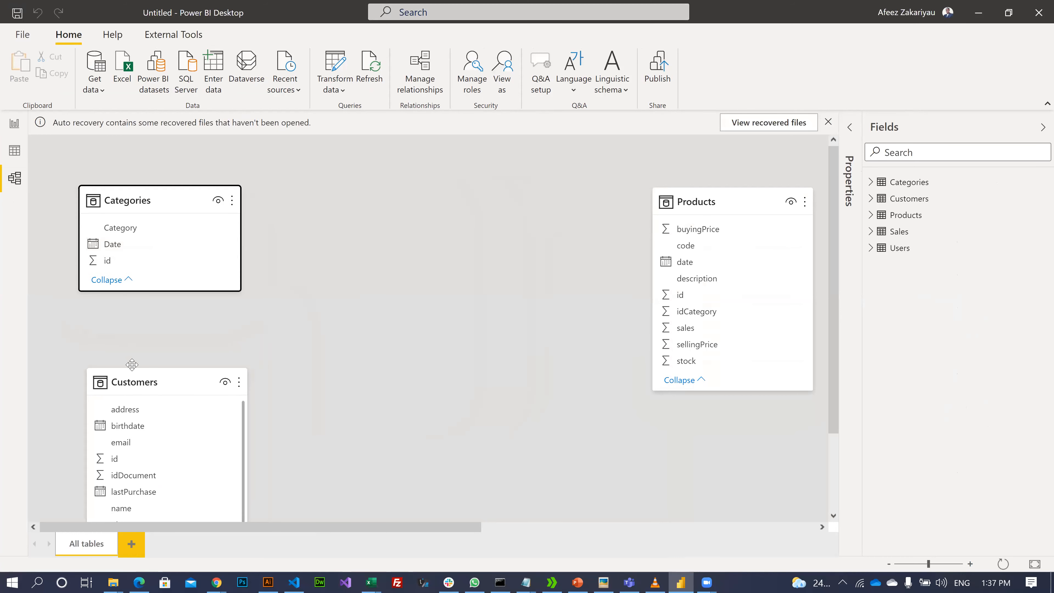
pyautogui.moveTo(141, 387); pyautogui.dragTo(110, 318)
pyautogui.moveTo(723, 201); pyautogui.dragTo(670, 201)
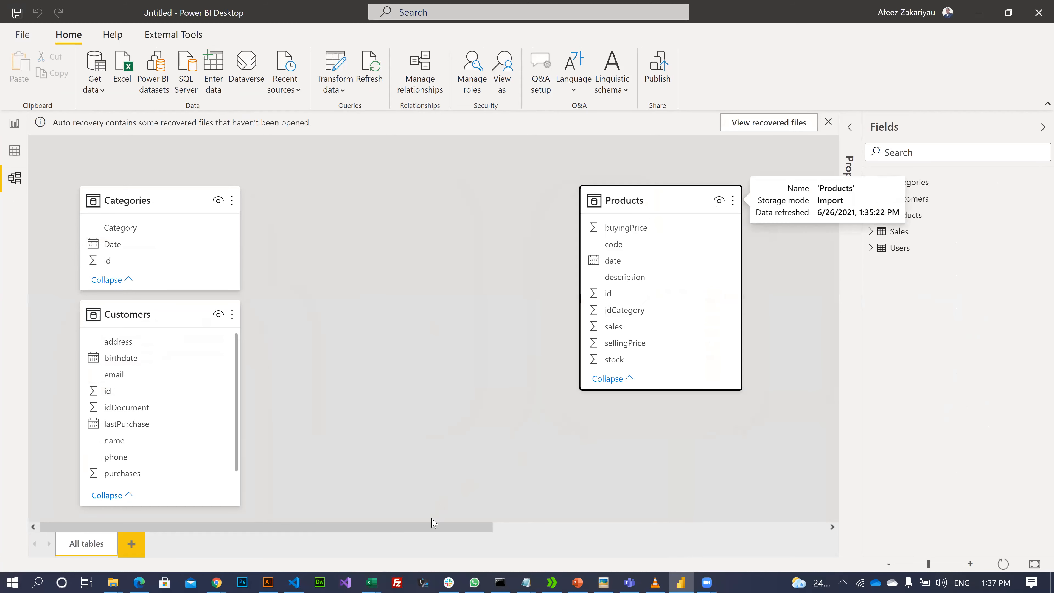
pyautogui.click(563, 525)
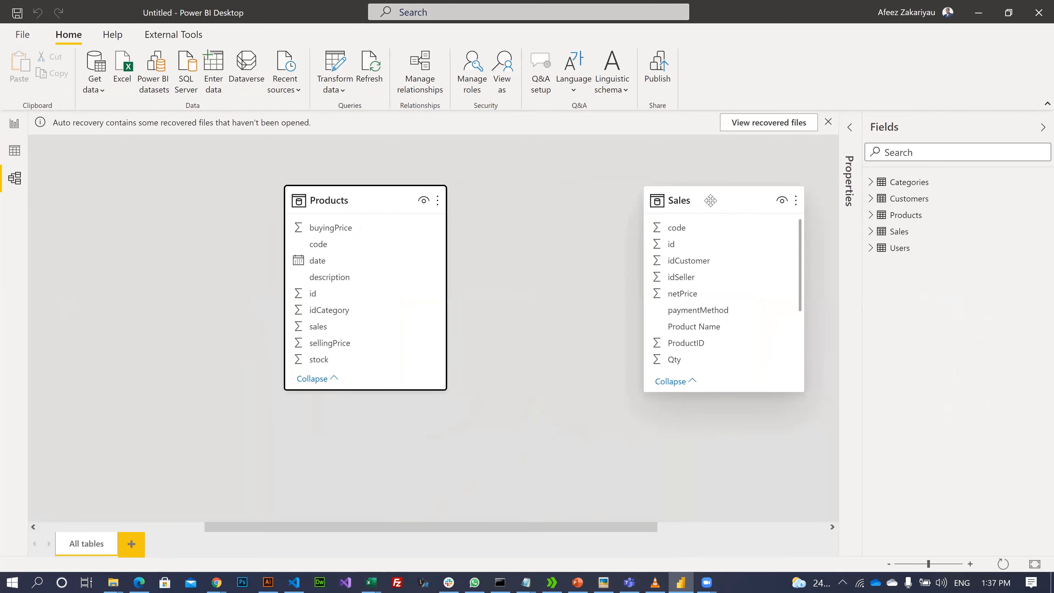
# - Put Sales centre and Users beneath Products, zoom out, and enlarge Sales to show all fields
pyautogui.moveTo(108, 188); pyautogui.dragTo(78, 170)
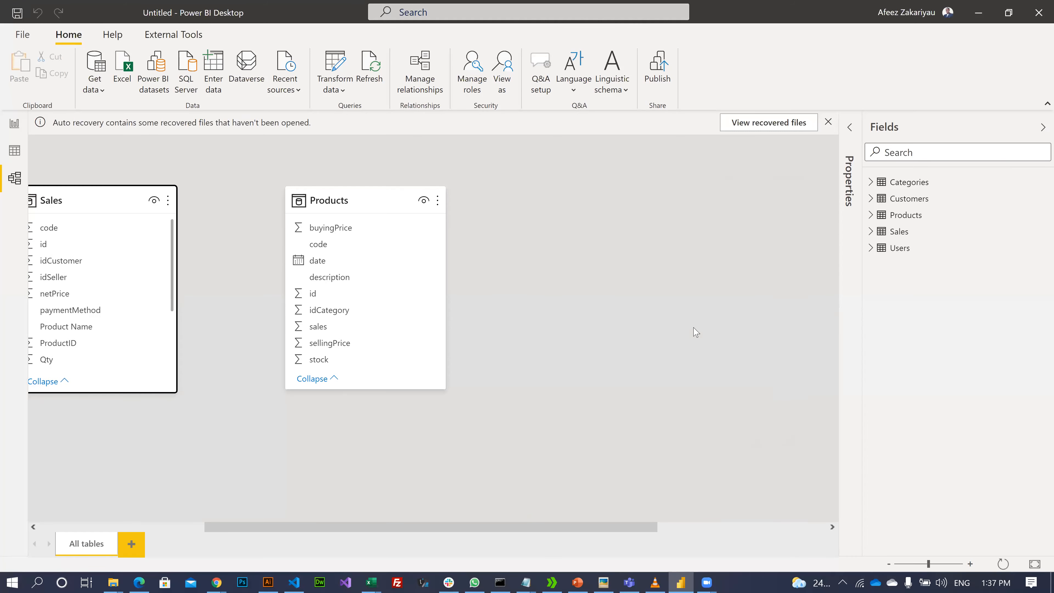
pyautogui.moveTo(562, 525); pyautogui.dragTo(735, 526)
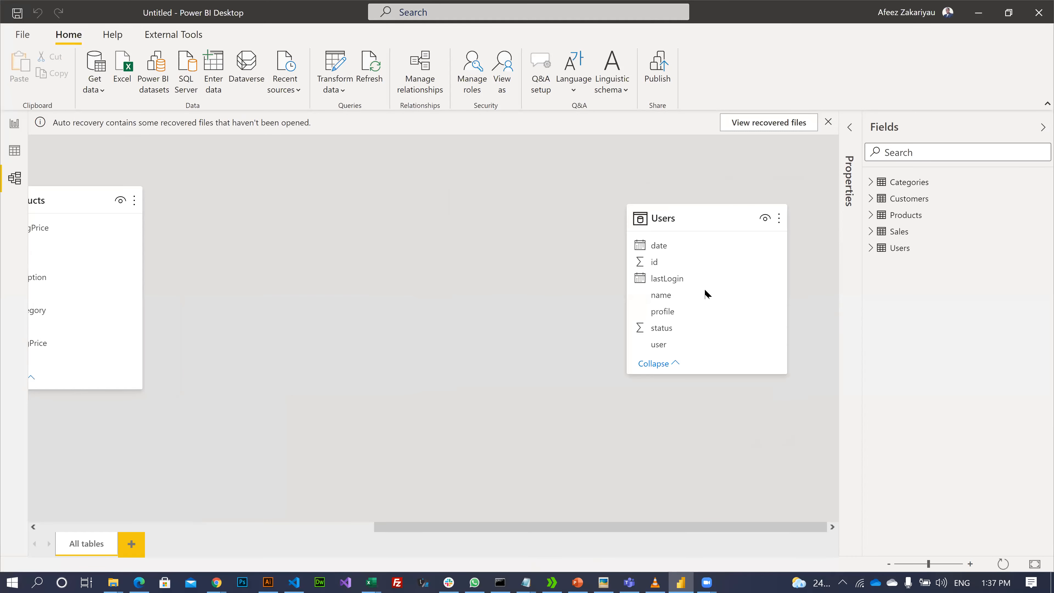
pyautogui.moveTo(699, 219); pyautogui.dragTo(640, 410)
pyautogui.moveTo(628, 195); pyautogui.dragTo(571, 176)
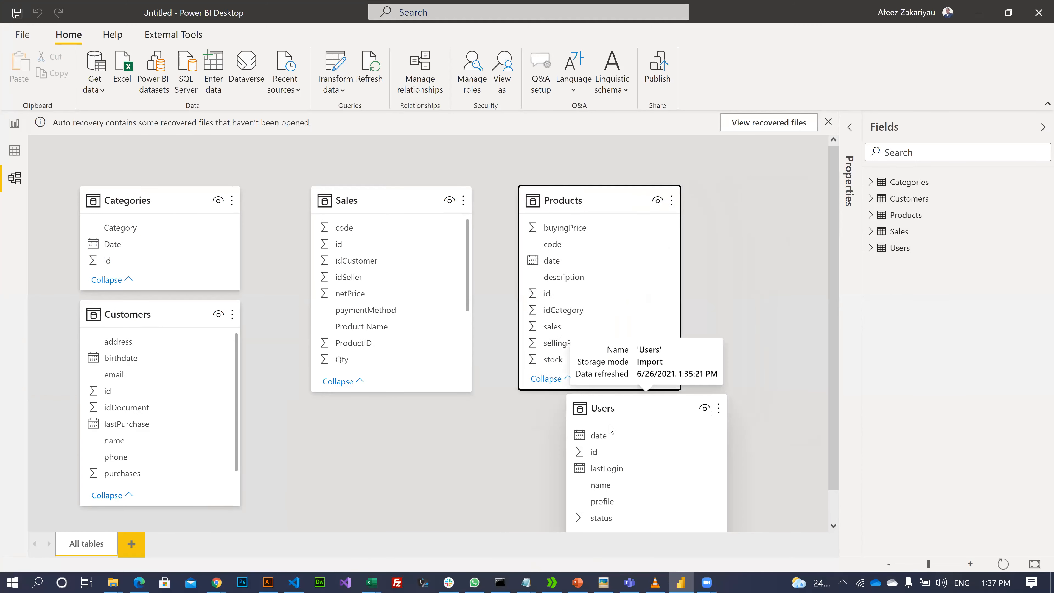
pyautogui.click(889, 565)
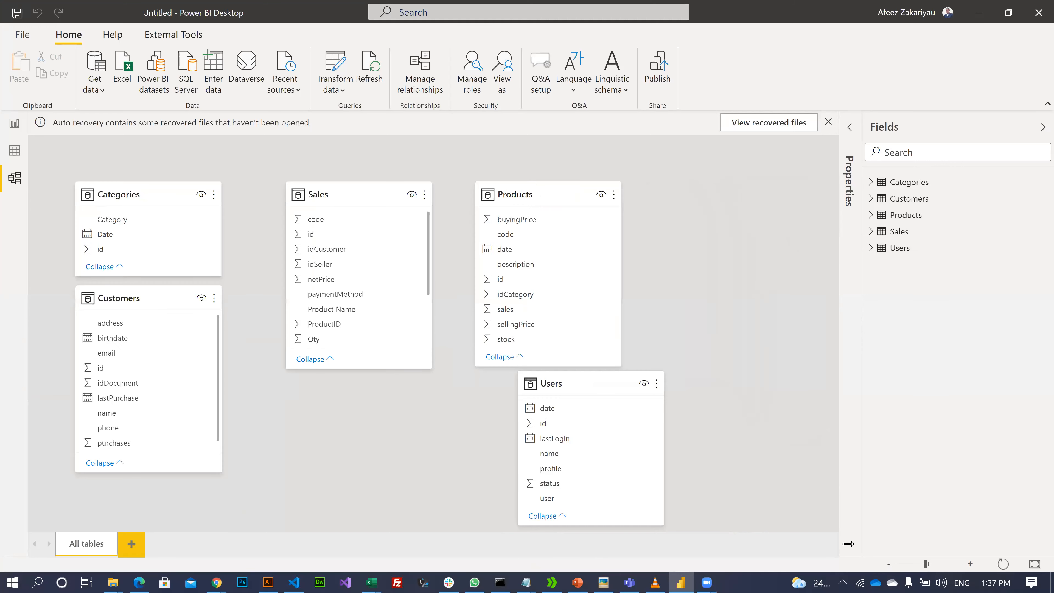
pyautogui.moveTo(536, 361); pyautogui.dragTo(498, 393)
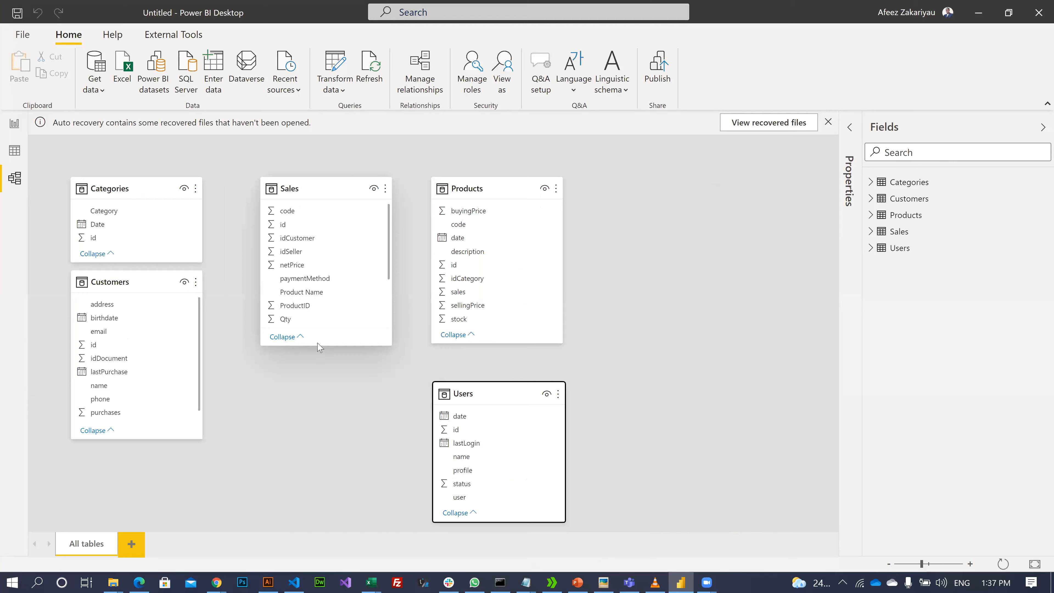
pyautogui.moveTo(332, 344); pyautogui.dragTo(304, 473)
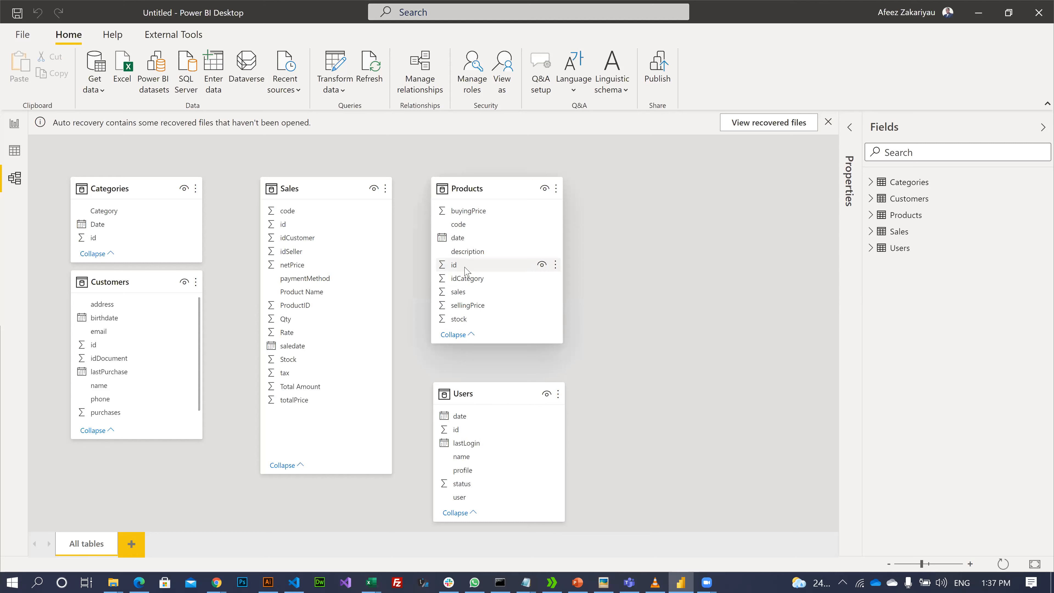
# - Relate Products id and Users id to Sales, moving Products right and Users below it
pyautogui.moveTo(466, 271); pyautogui.dragTo(305, 311)
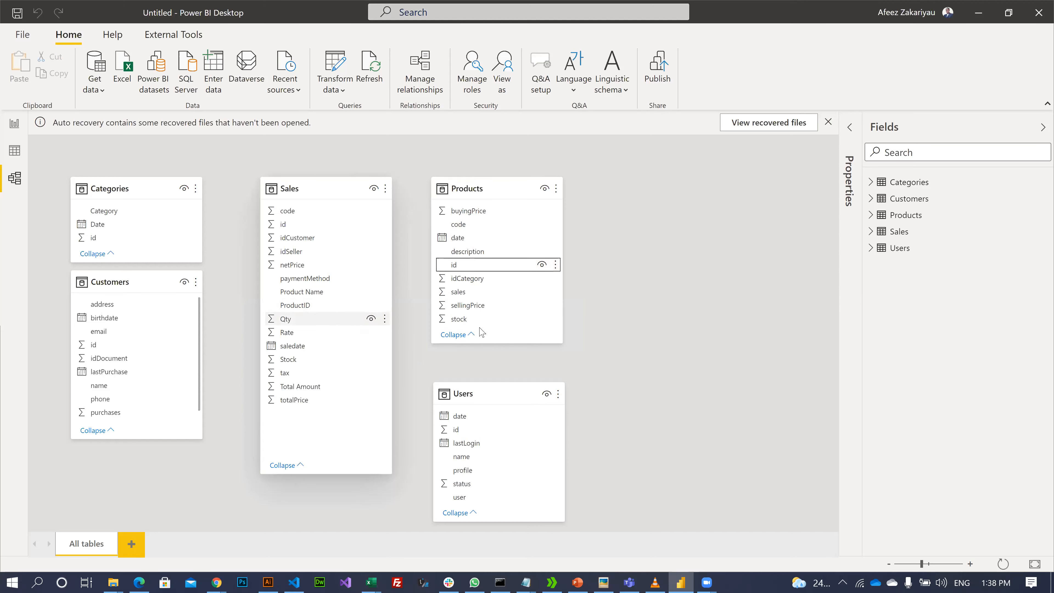
pyautogui.moveTo(516, 179); pyautogui.dragTo(610, 181)
pyautogui.moveTo(481, 391); pyautogui.dragTo(565, 369)
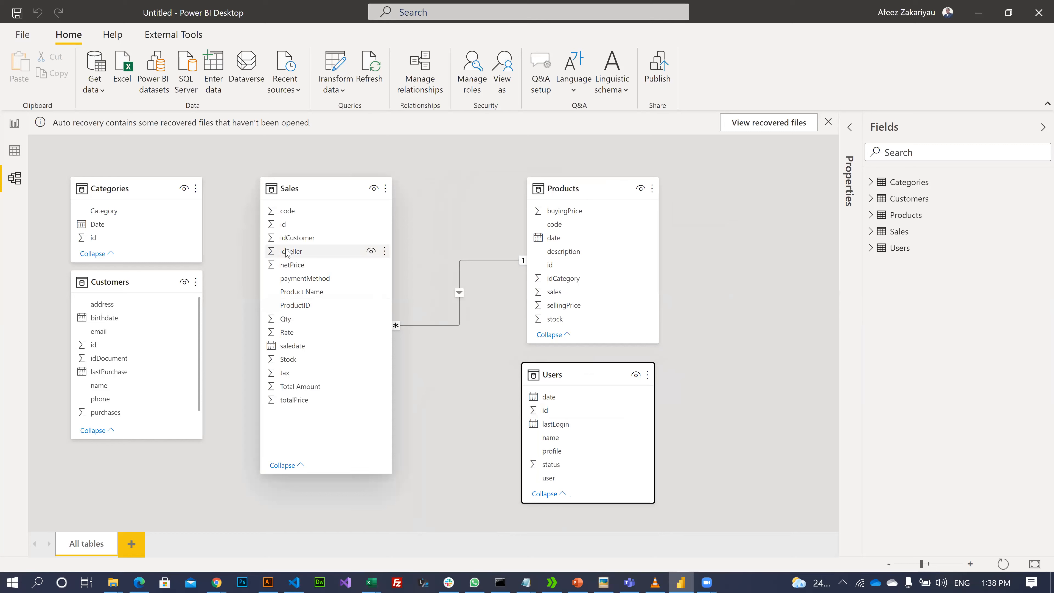
pyautogui.moveTo(563, 417); pyautogui.dragTo(337, 255)
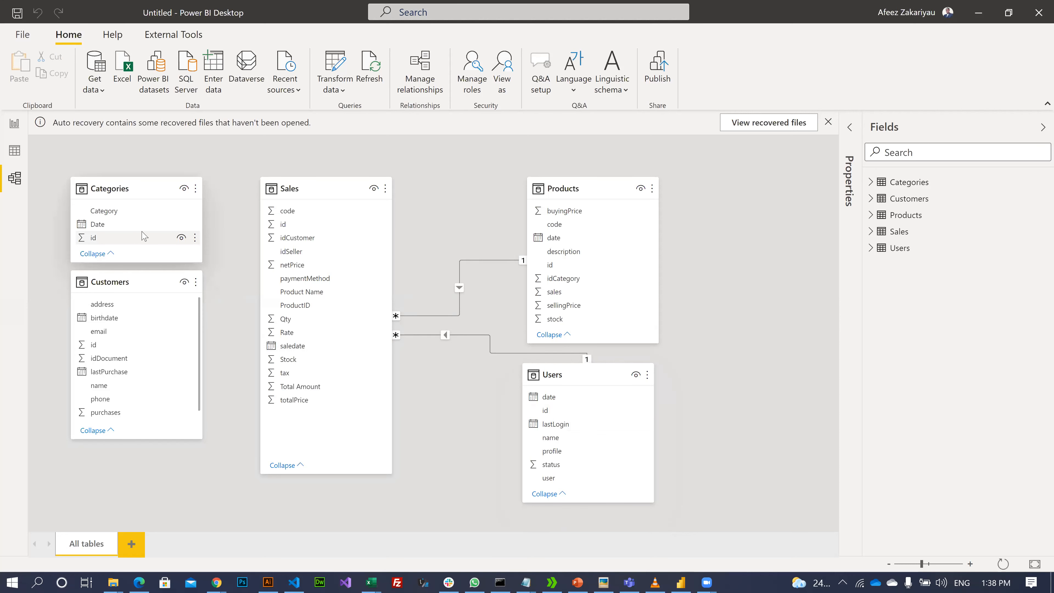
# - Relate Customers id to Sales and Categories id to Products, lowering the Customers table slightly
pyautogui.moveTo(143, 287); pyautogui.dragTo(139, 322)
pyautogui.moveTo(104, 380); pyautogui.dragTo(286, 239)
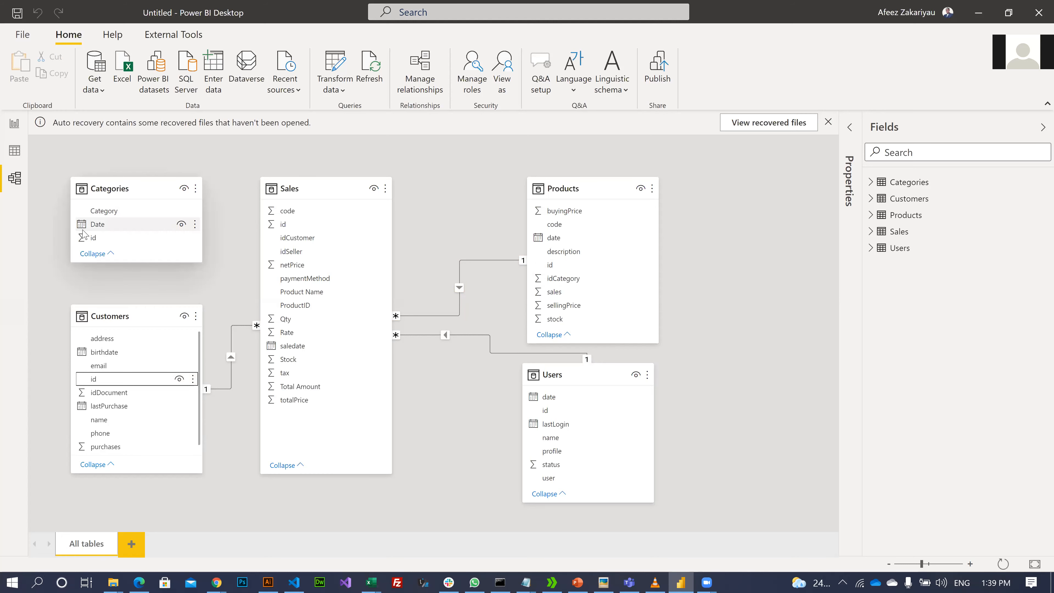
pyautogui.moveTo(88, 240); pyautogui.dragTo(585, 282)
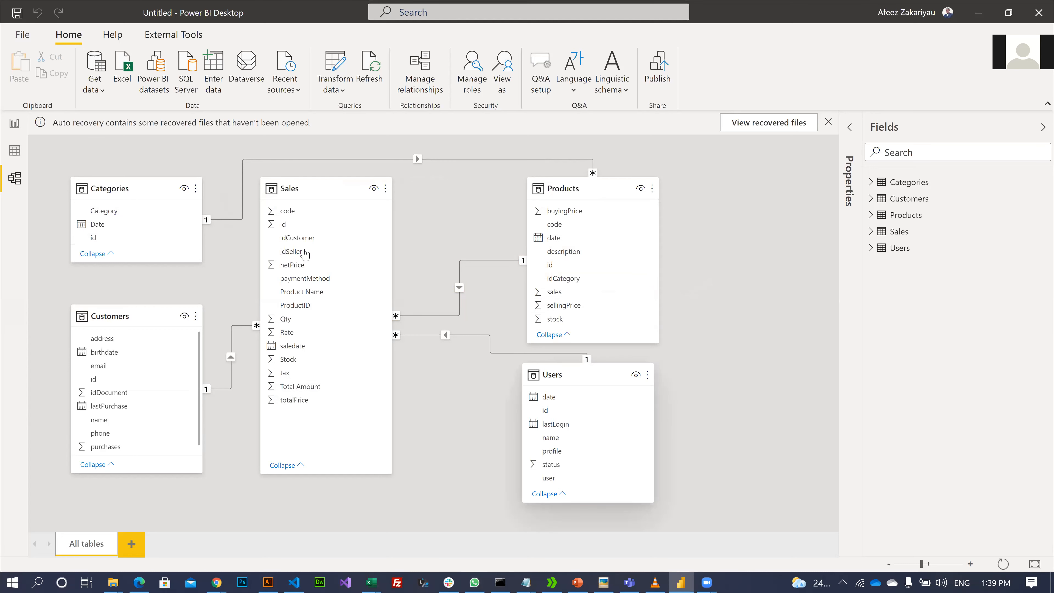
# - On the empty report page, dismiss auto-recovery, opting to view recovered files later, then switch to PowerPoint
pyautogui.click(14, 124)
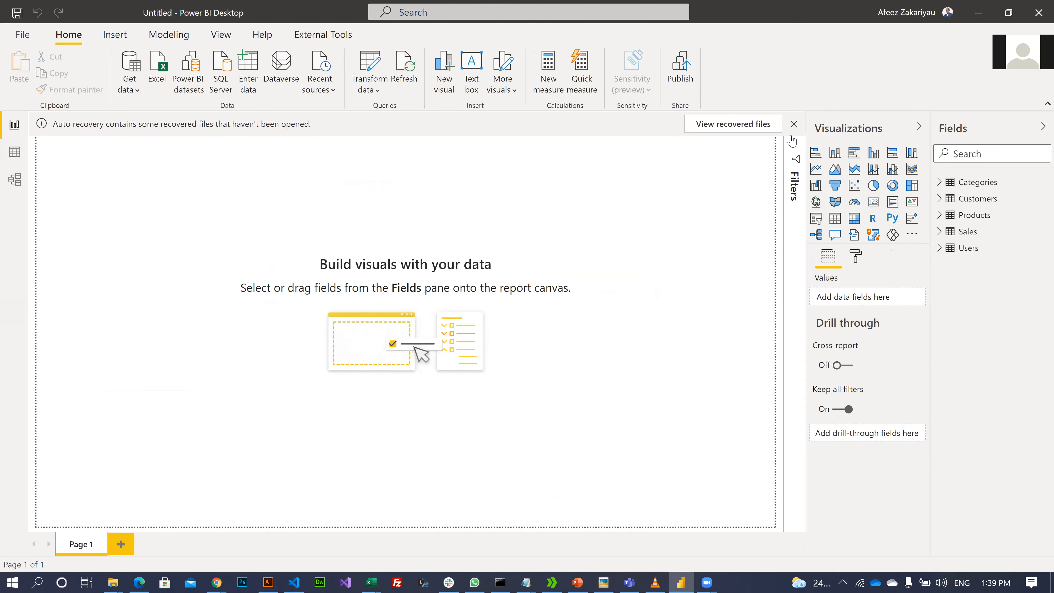
pyautogui.click(794, 124)
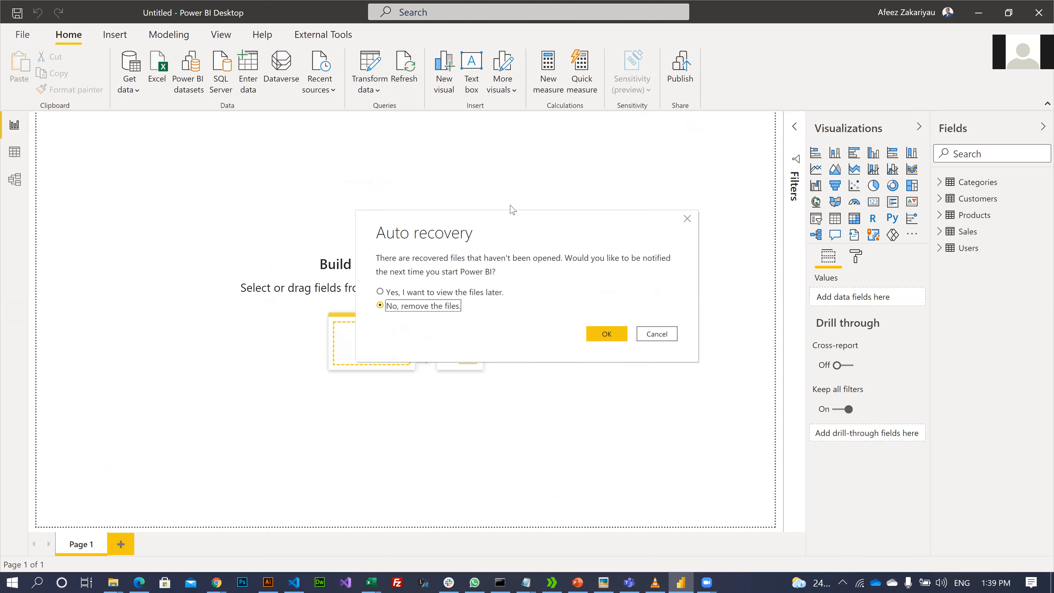
pyautogui.click(476, 293)
pyautogui.click(609, 333)
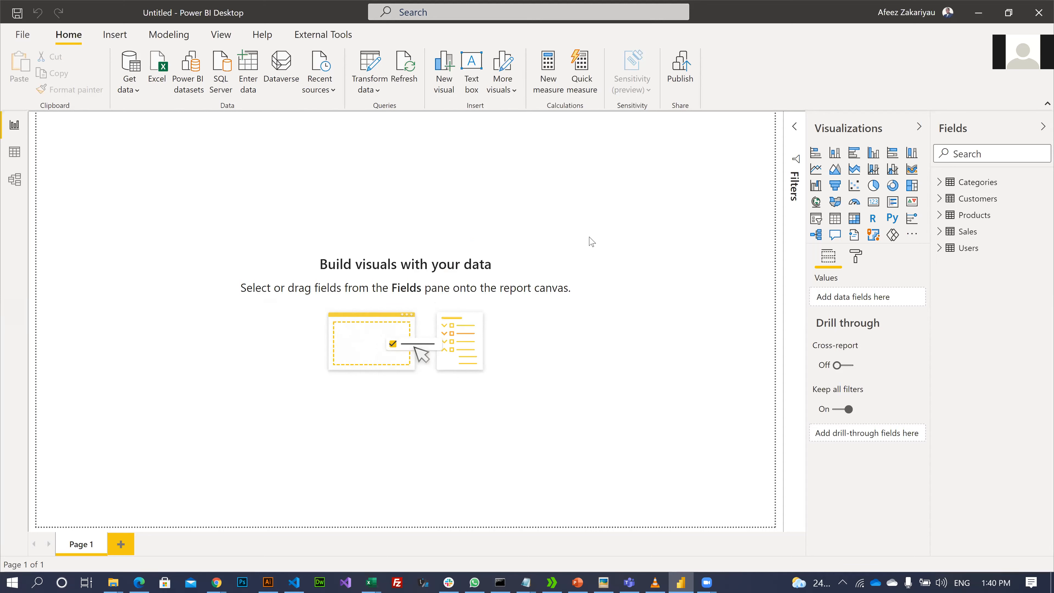
pyautogui.click(575, 583)
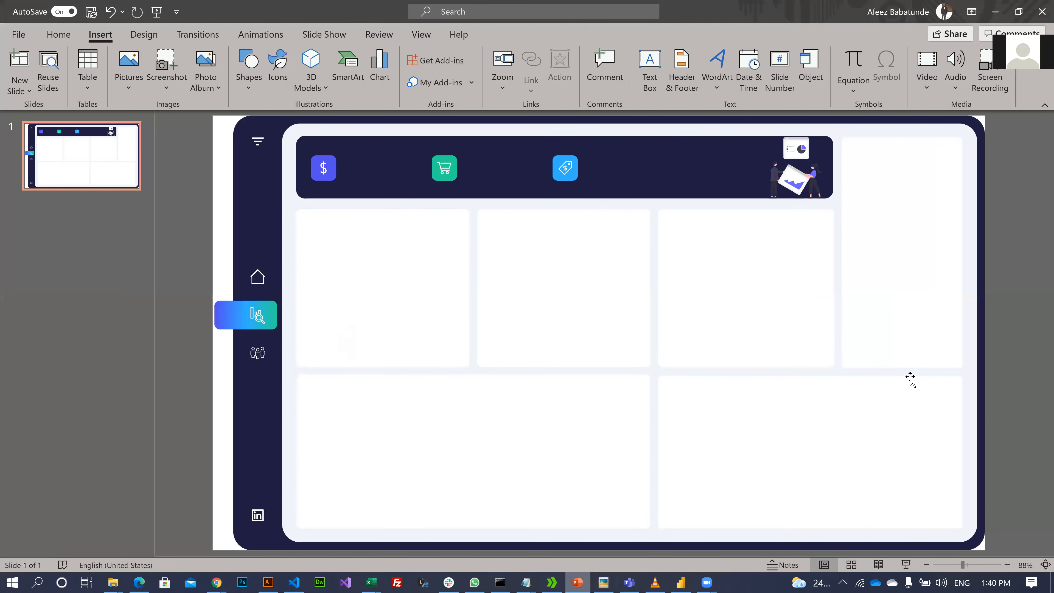
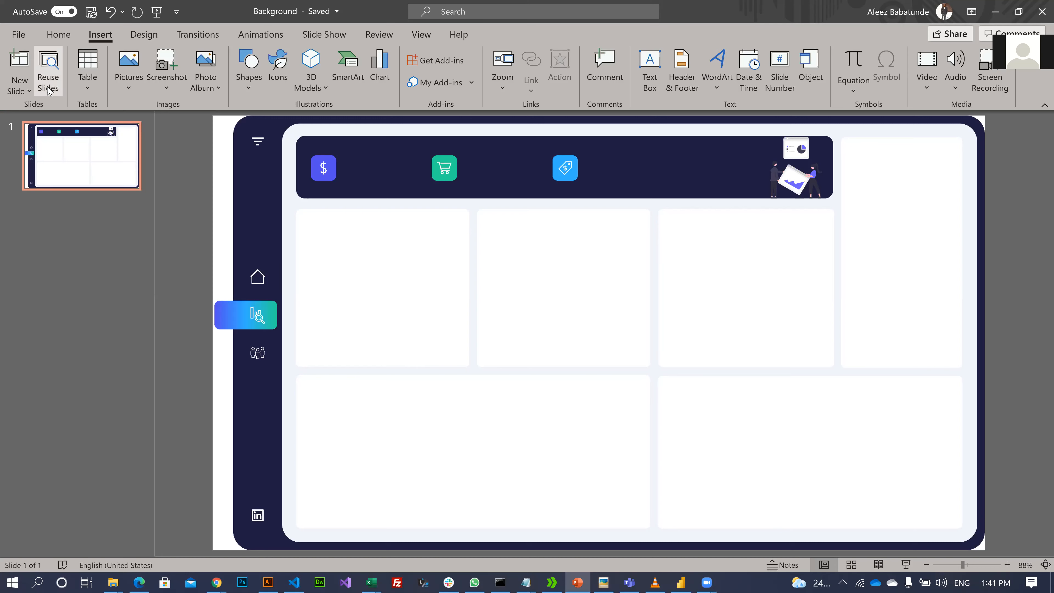
# - Open the Save a Copy dialog for Background.pptx in the HR Analytics folder
pyautogui.click(19, 34)
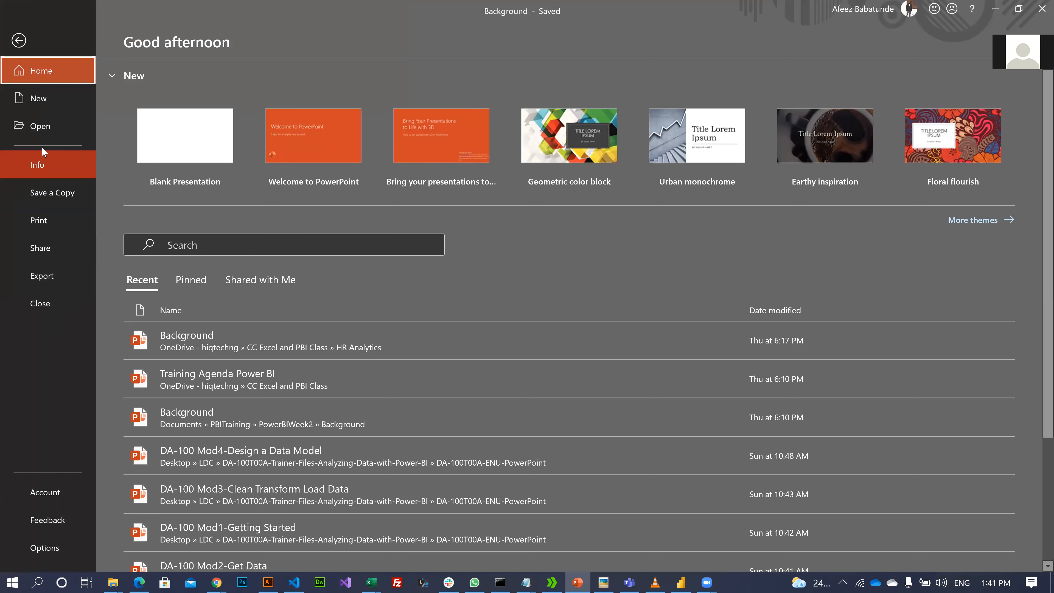
pyautogui.click(51, 194)
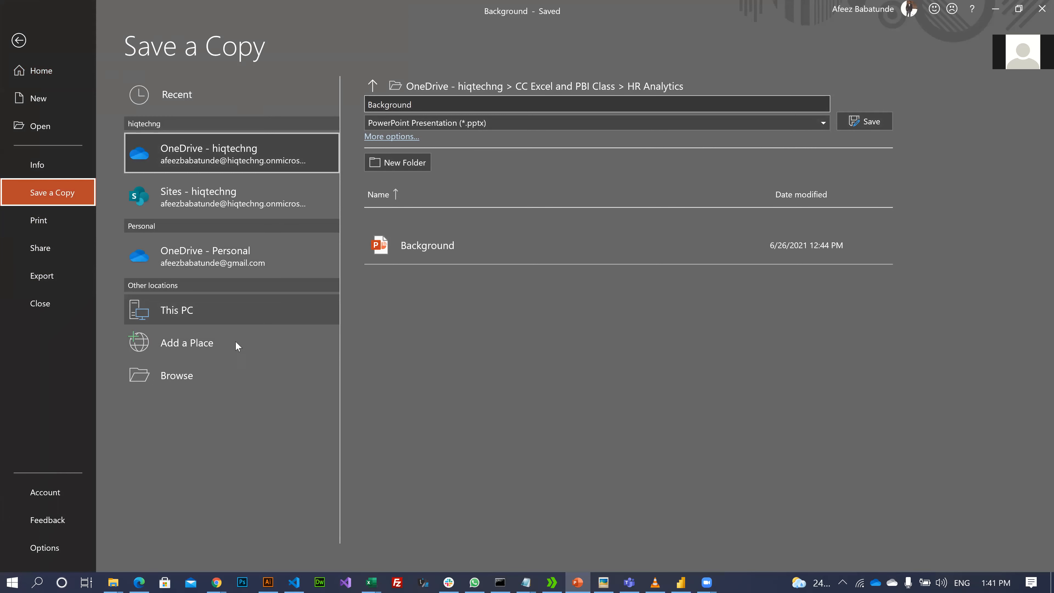
pyautogui.click(170, 377)
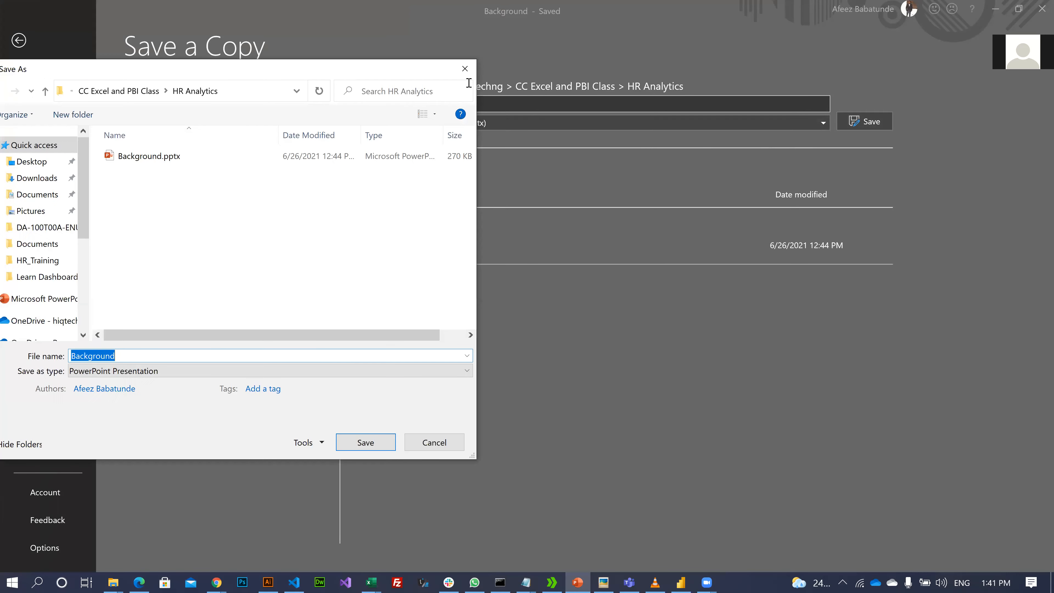
# - Save a PNG copy of the slides named DB_Background in HR Analytics
pyautogui.click(154, 371)
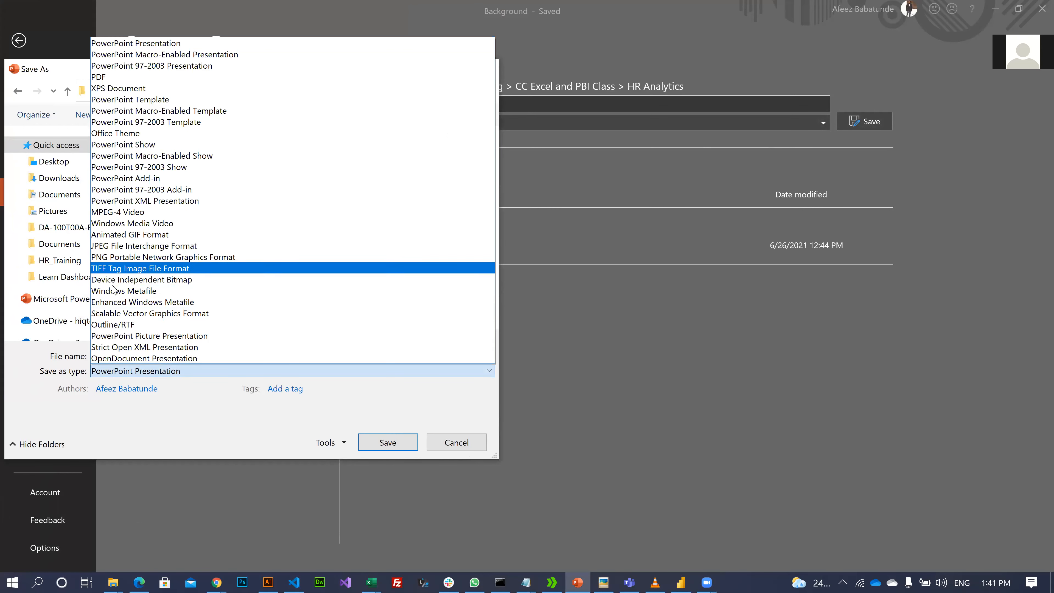
pyautogui.click(144, 258)
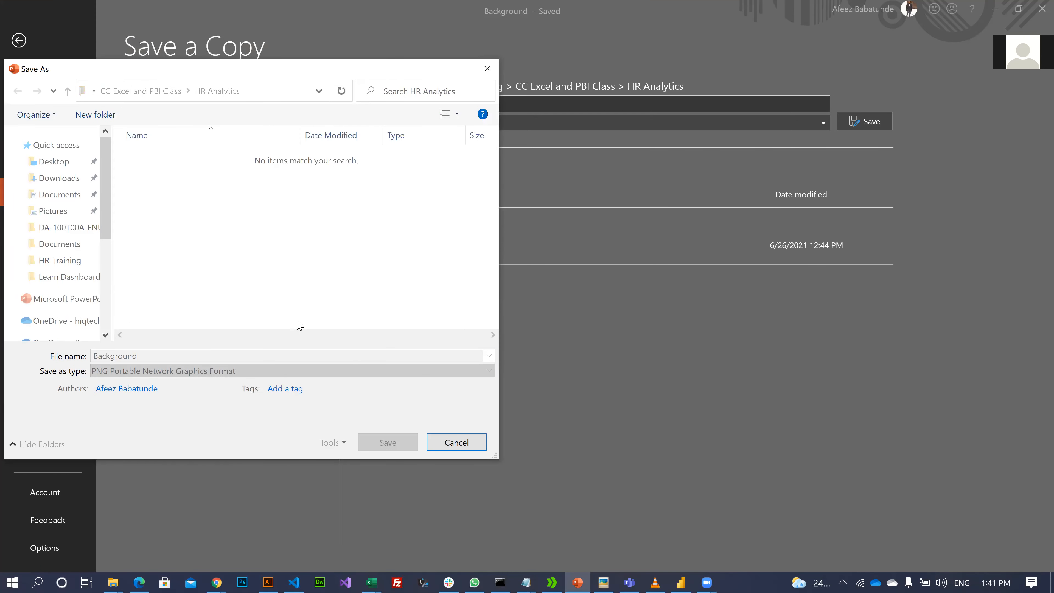
pyautogui.doubleClick(152, 355)
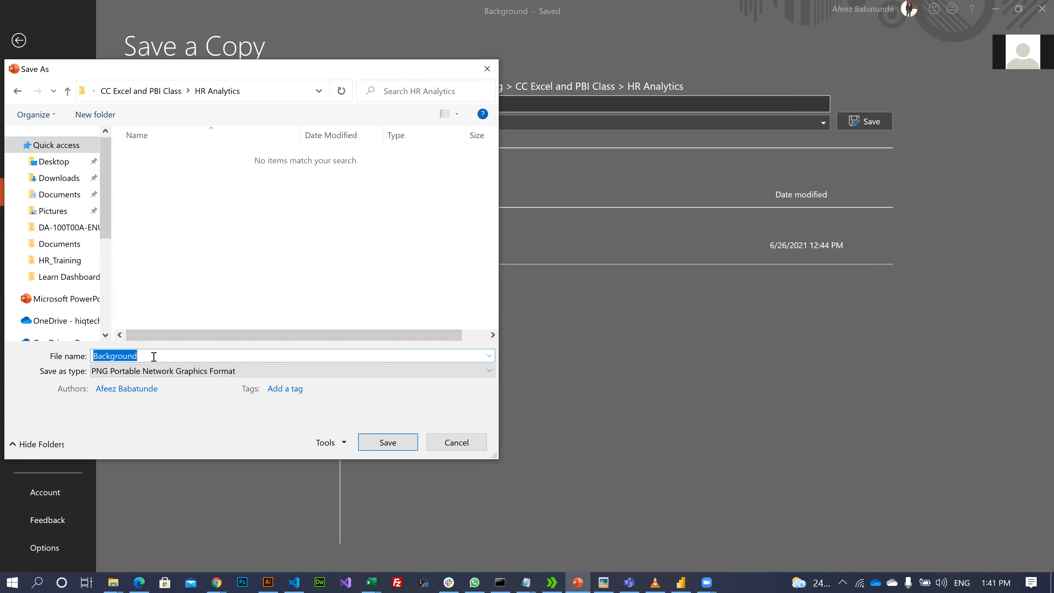
pyautogui.press('Left')
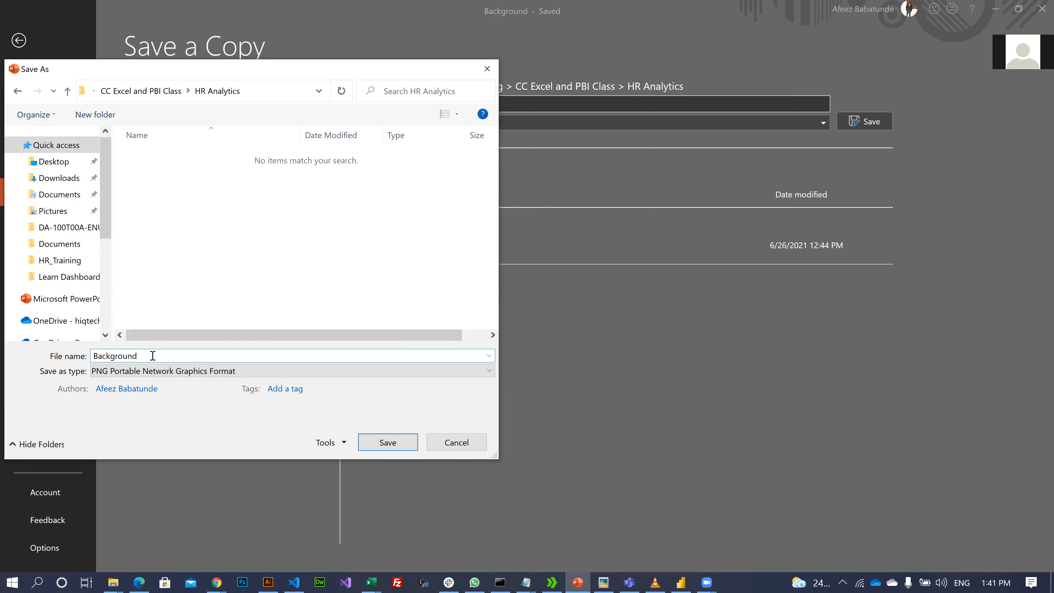
pyautogui.write('DS')
pyautogui.press('BackSpace')
pyautogui.write('B_')
pyautogui.click(389, 442)
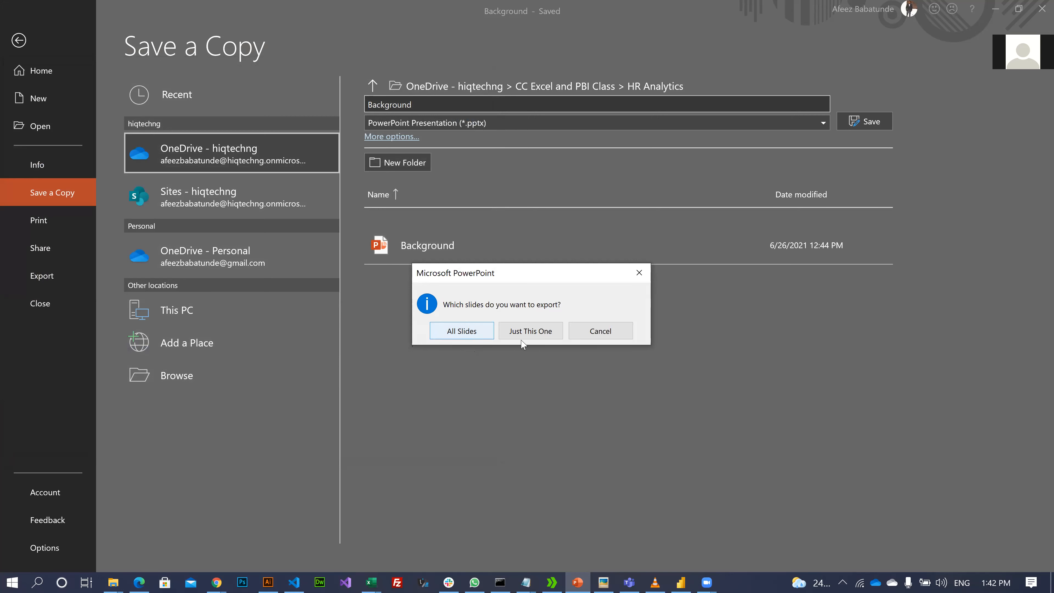
# - After the All Slides export error, choose PNG again and rename the copy to DB_Background
pyautogui.click(445, 334)
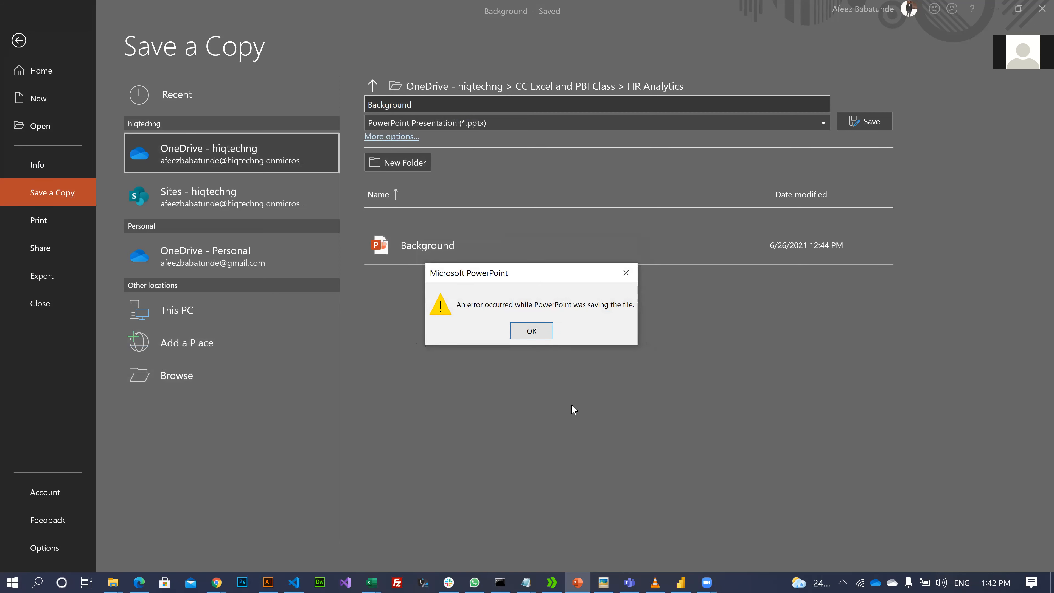
pyautogui.click(531, 331)
pyautogui.click(488, 122)
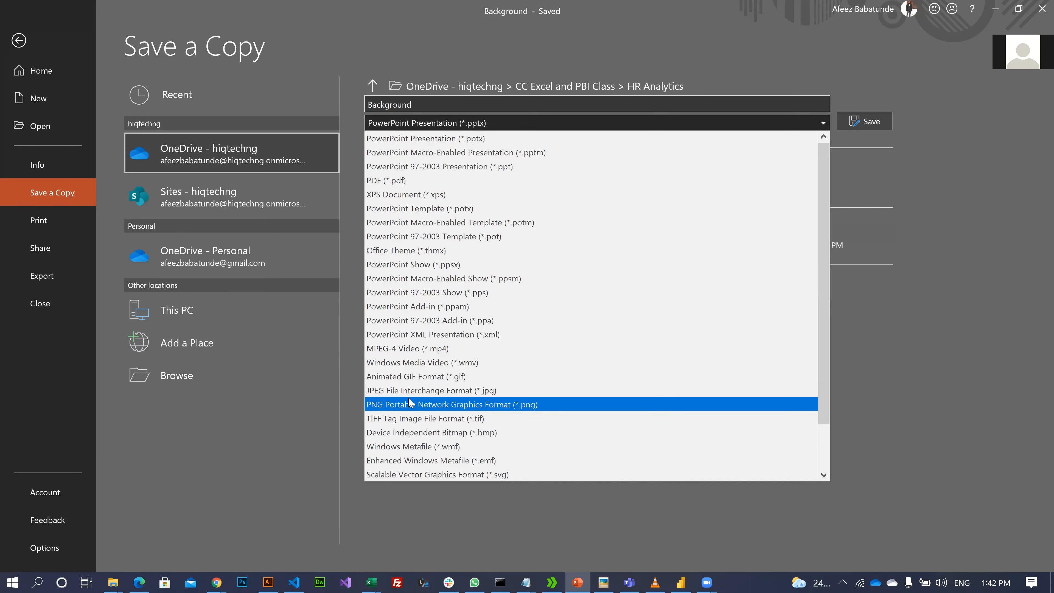
pyautogui.click(409, 404)
pyautogui.doubleClick(370, 103)
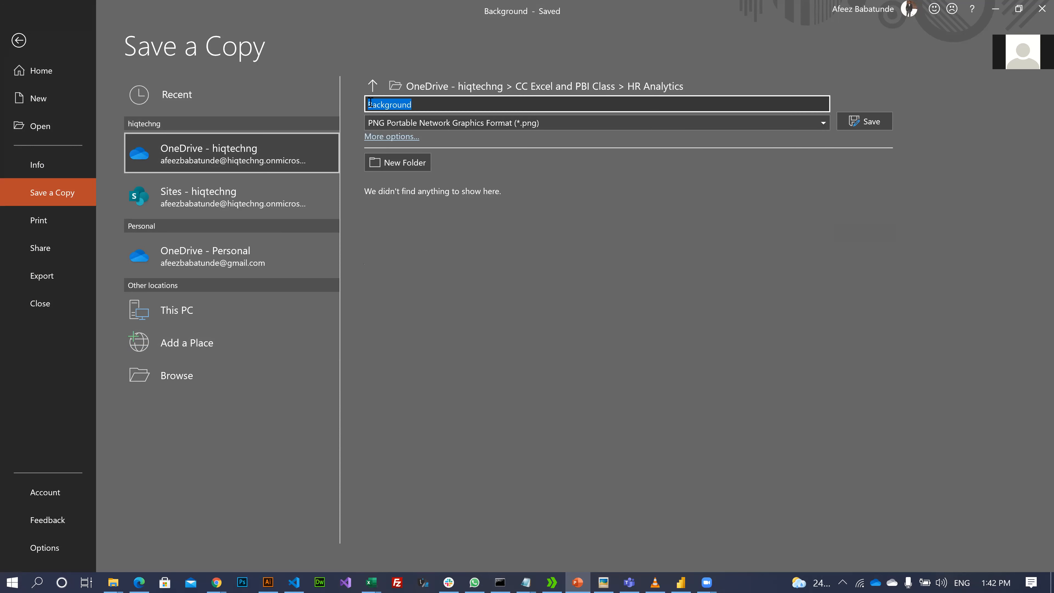
pyautogui.click(376, 104)
pyautogui.write('DB_')
# - Save the DB_Background PNG exporting only the current slide, then bring up File Explorer
pyautogui.click(876, 124)
pyautogui.click(516, 332)
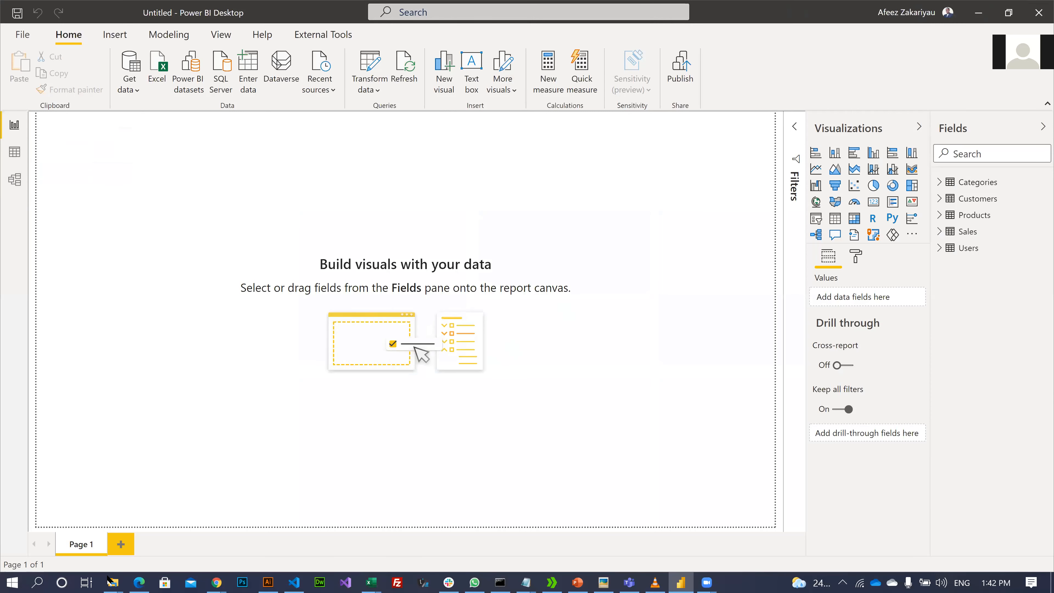
pyautogui.moveTo(114, 582)
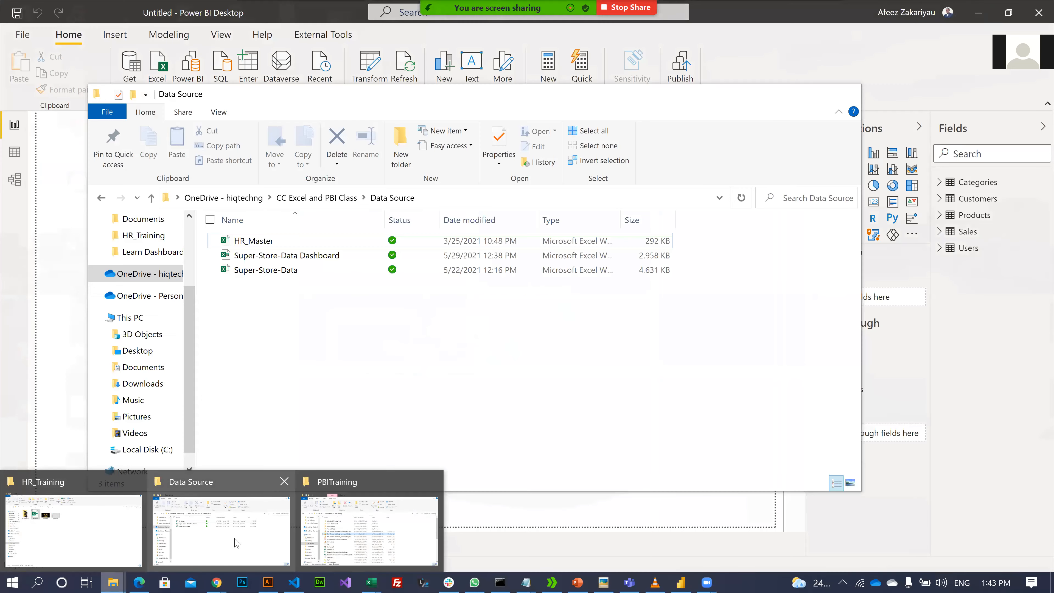
pyautogui.click(236, 543)
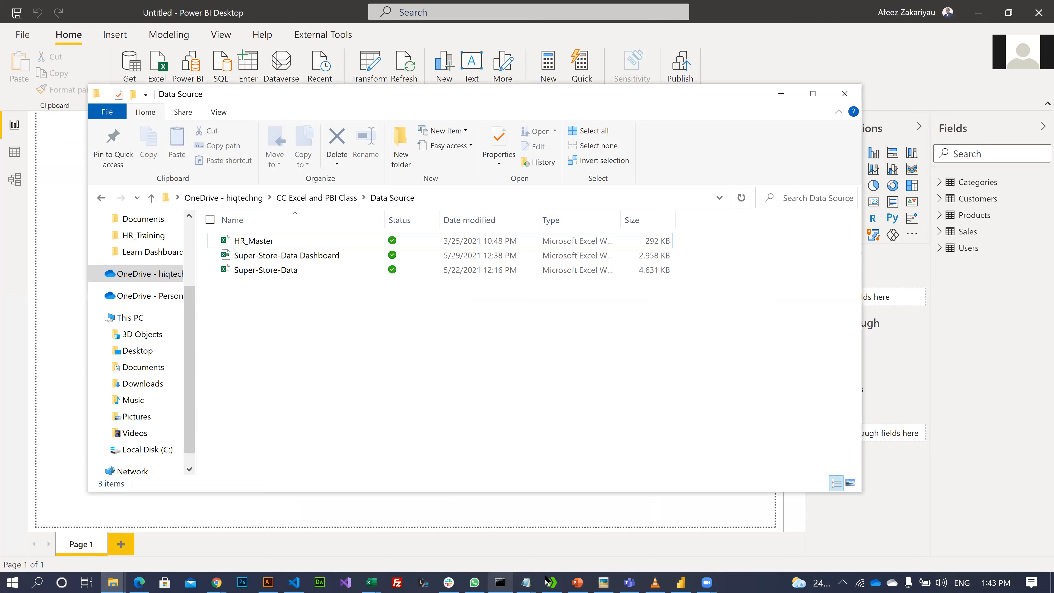
# - Browse the class folders in File Explorer to reach the HR Analytics folder
pyautogui.moveTo(539, 581)
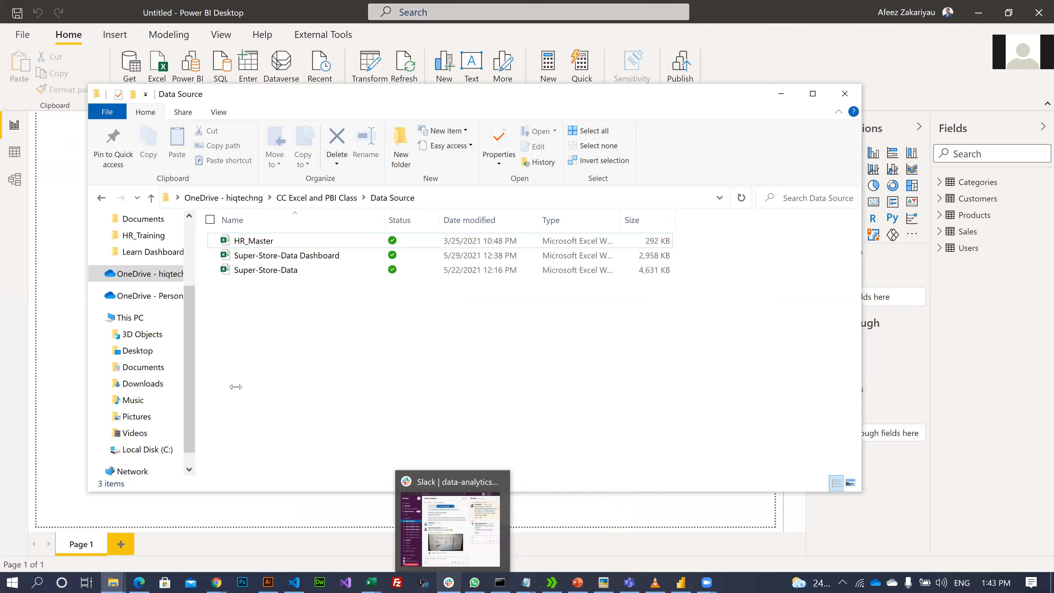
pyautogui.click(317, 198)
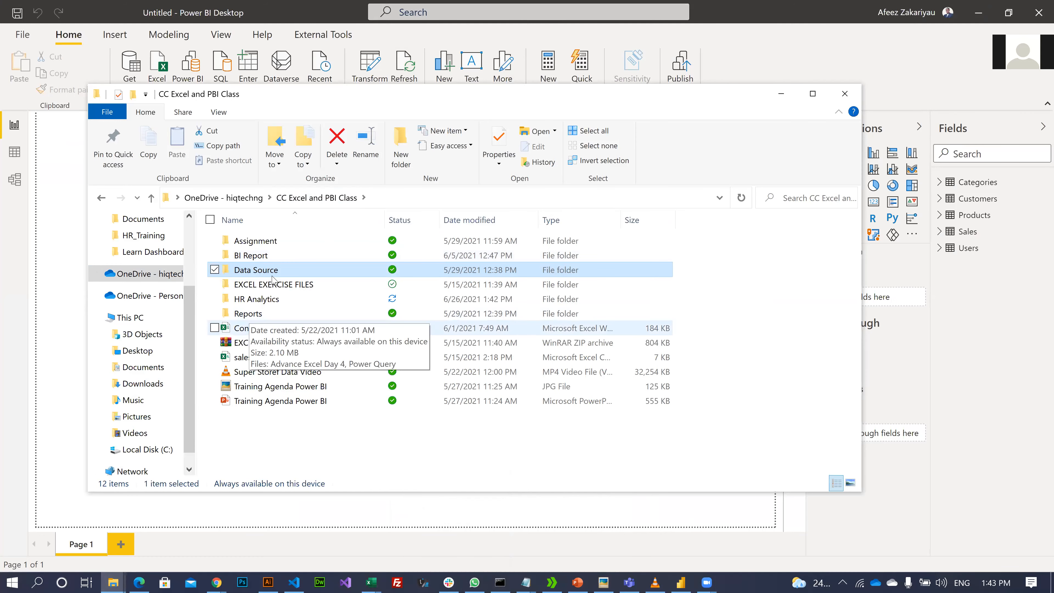
pyautogui.doubleClick(283, 256)
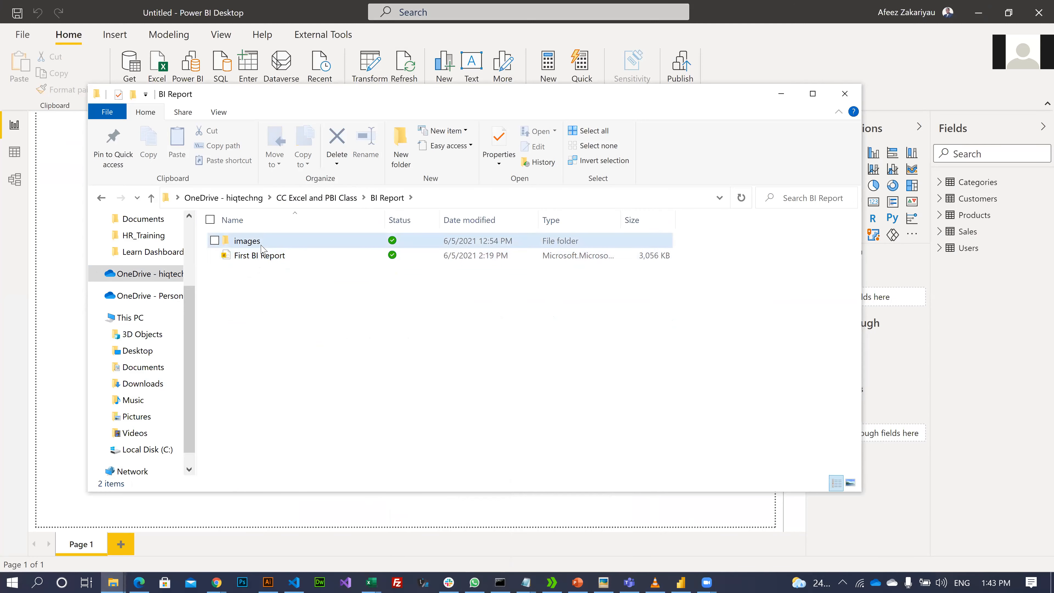
pyautogui.doubleClick(247, 240)
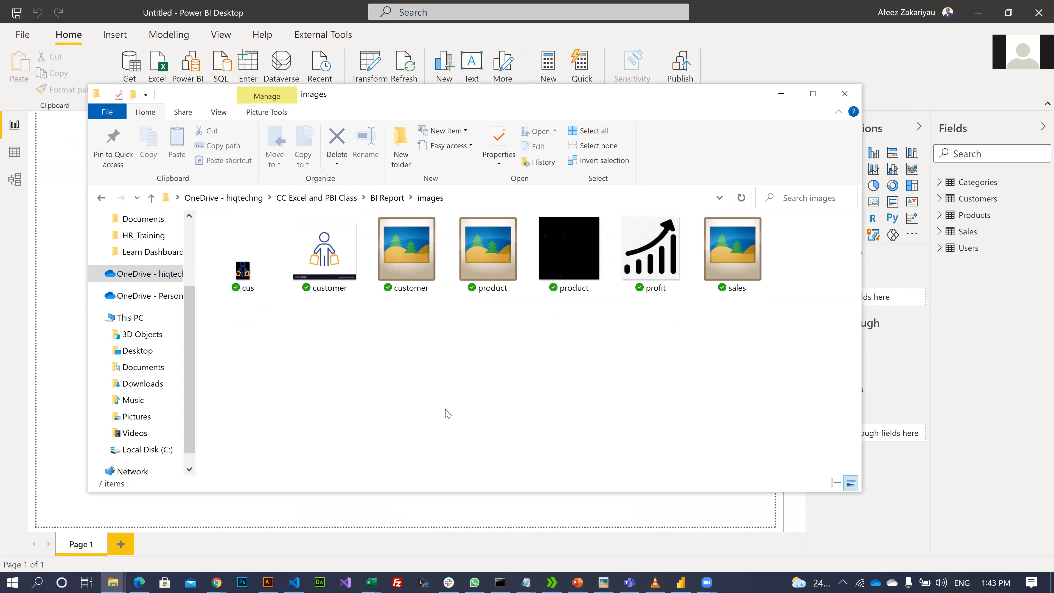
pyautogui.hotkey('alt', 'Left')
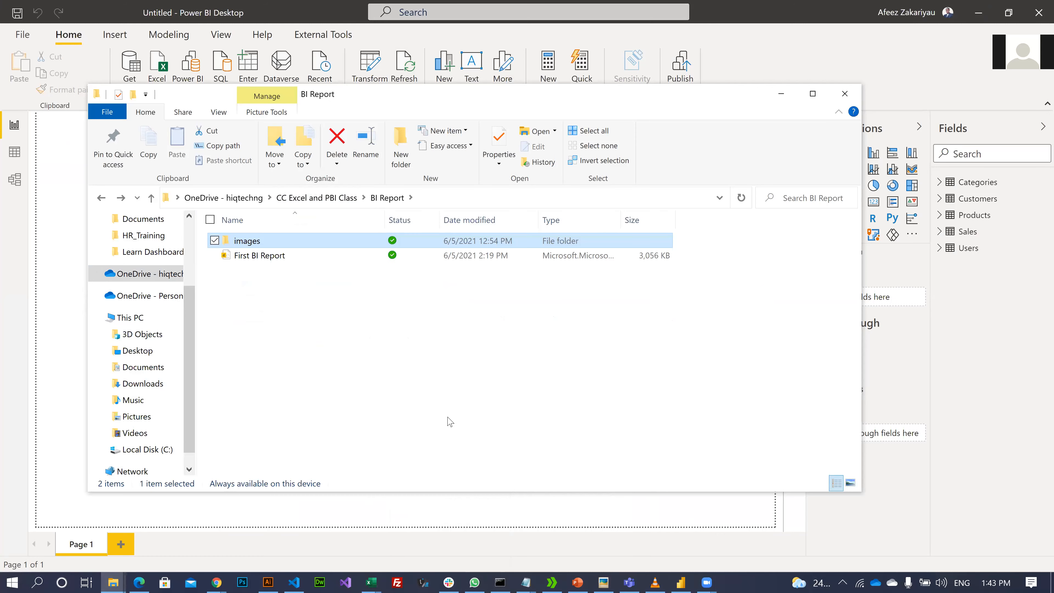
pyautogui.hotkey('alt', 'Left')
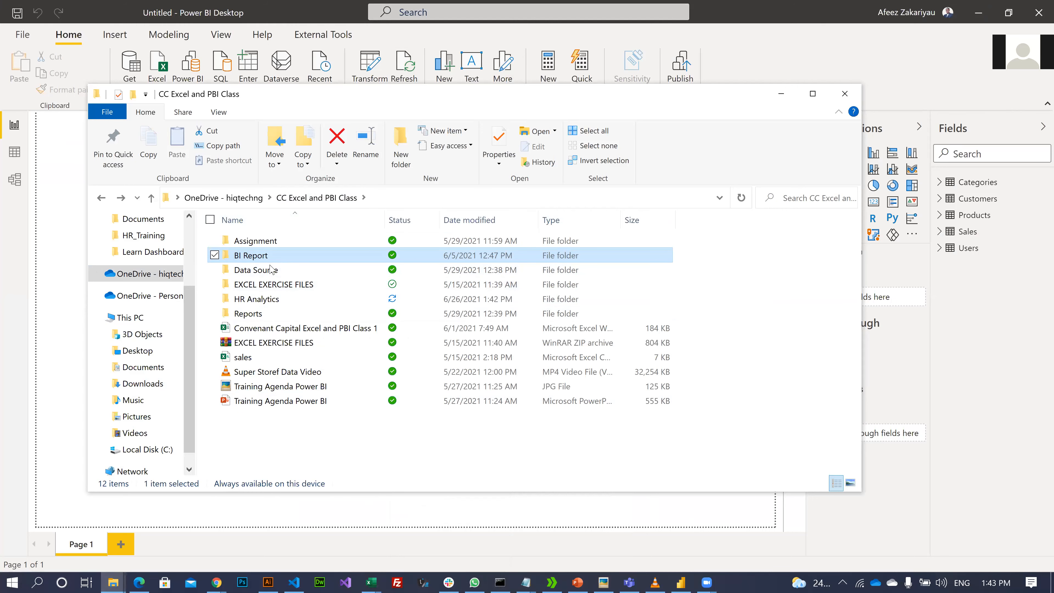
pyautogui.click(249, 315)
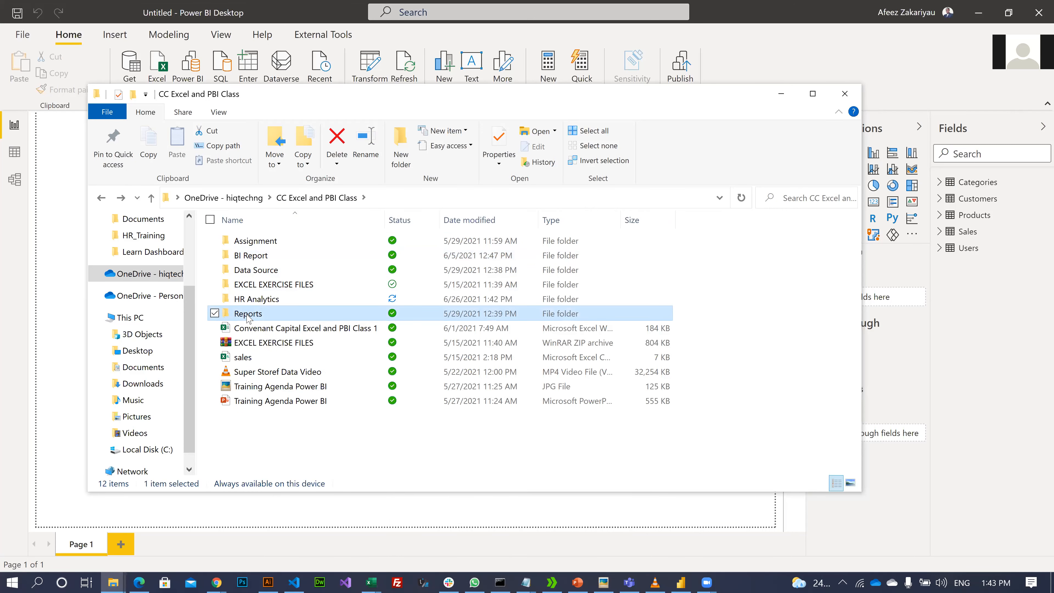
pyautogui.doubleClick(248, 315)
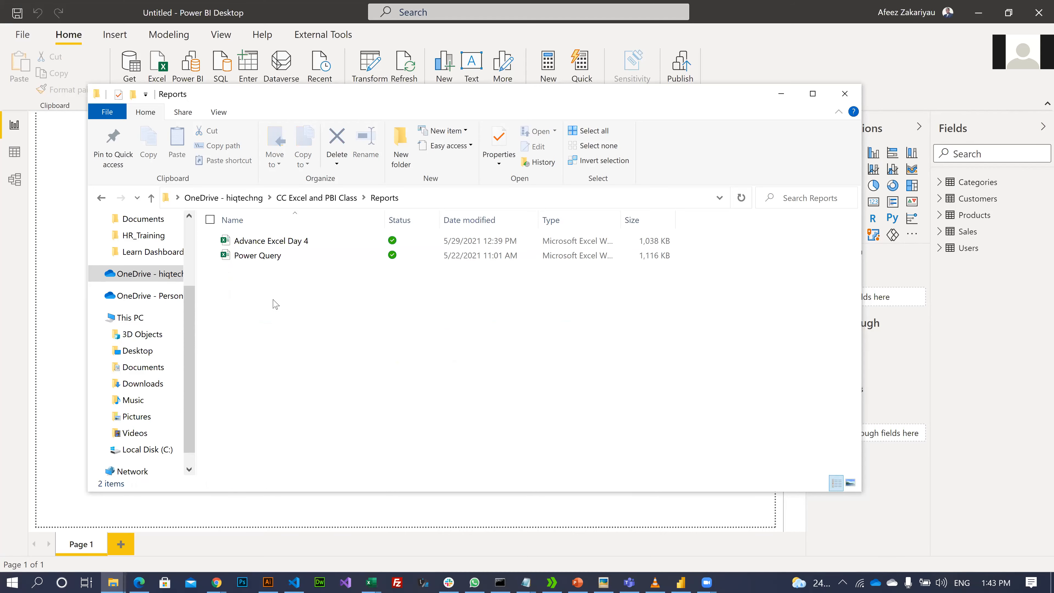
pyautogui.hotkey('alt', 'Left')
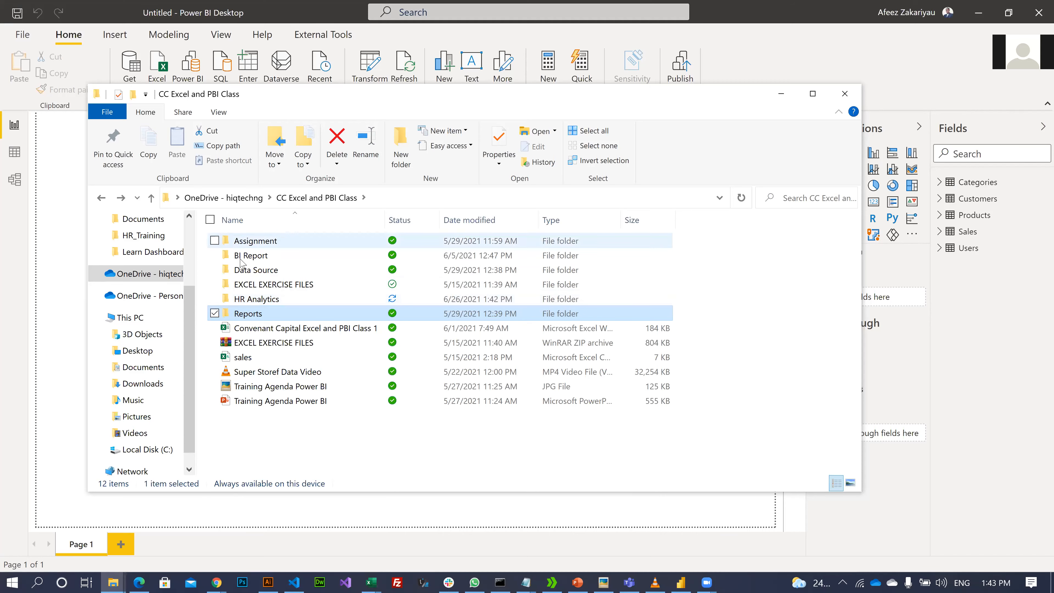
pyautogui.doubleClick(252, 298)
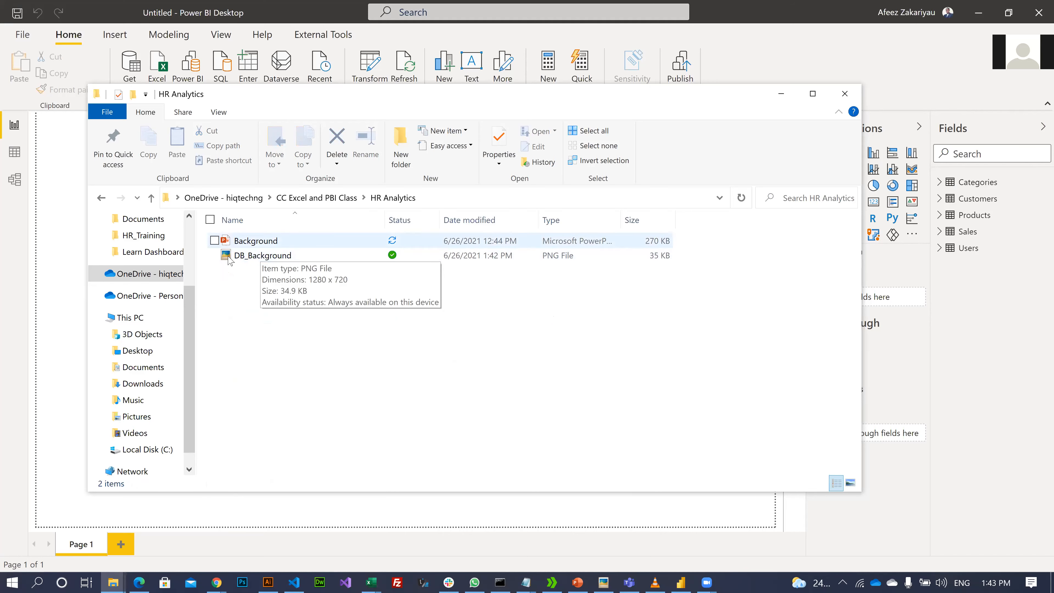
# - Preview the DB_Background image in Photos, close it, and return to Power BI
pyautogui.doubleClick(257, 261)
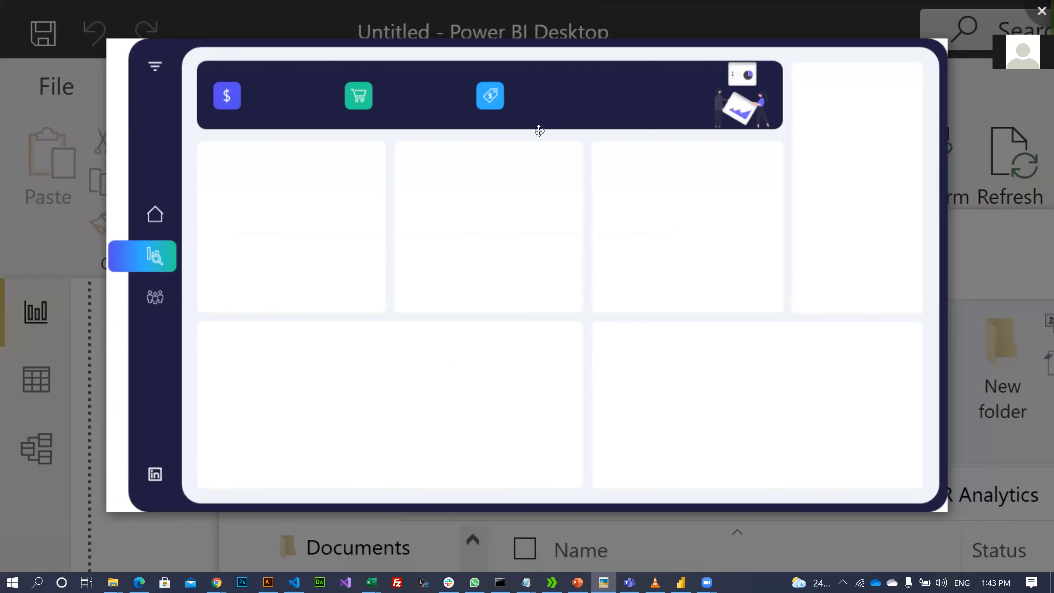
pyautogui.click(1041, 9)
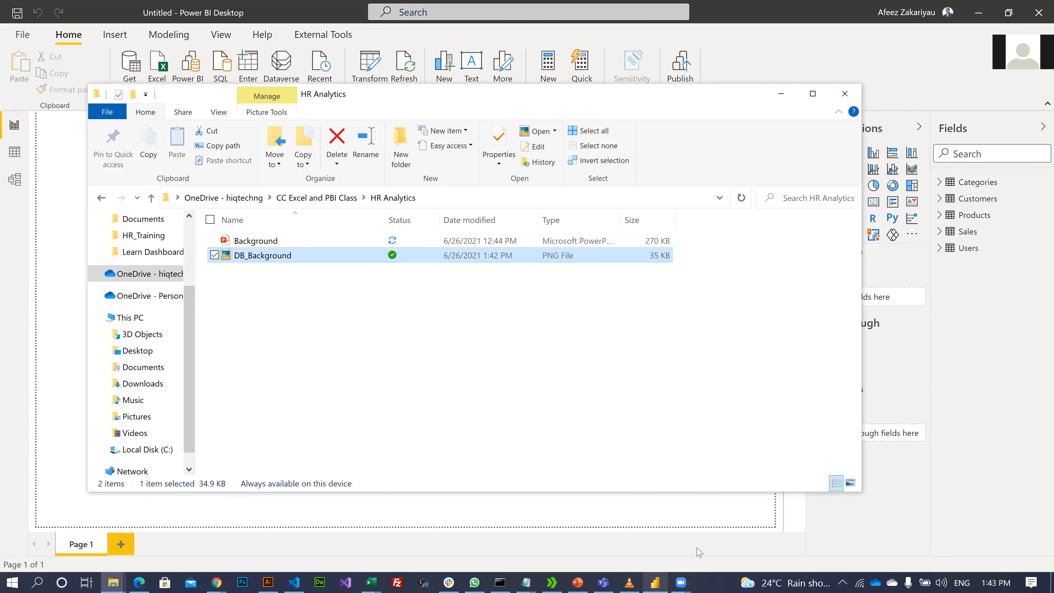
pyautogui.click(669, 499)
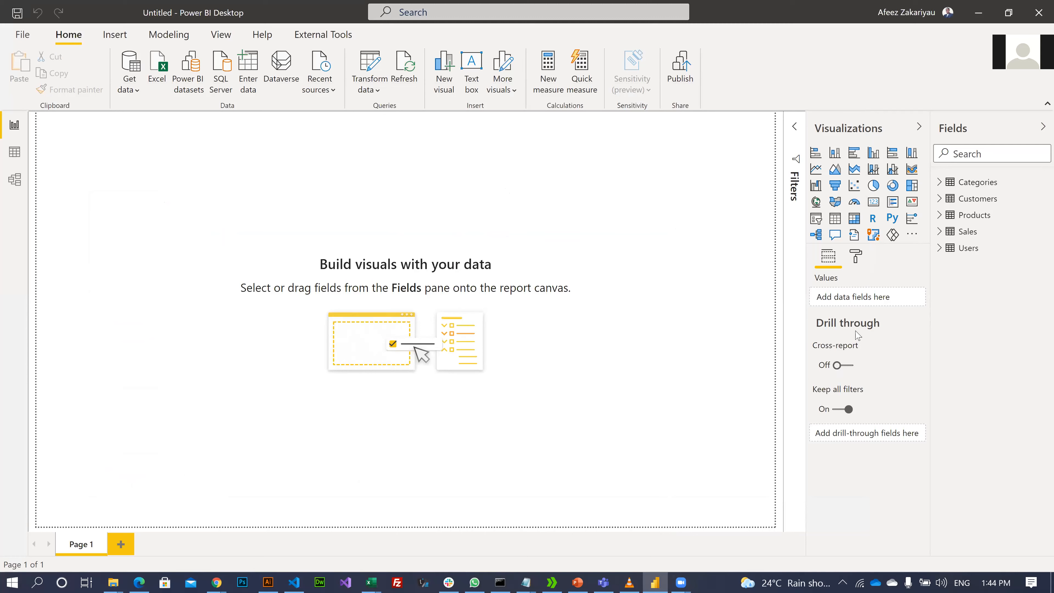
# - Pick DB_Background from the HR Analytics folder as the page background image
pyautogui.click(856, 258)
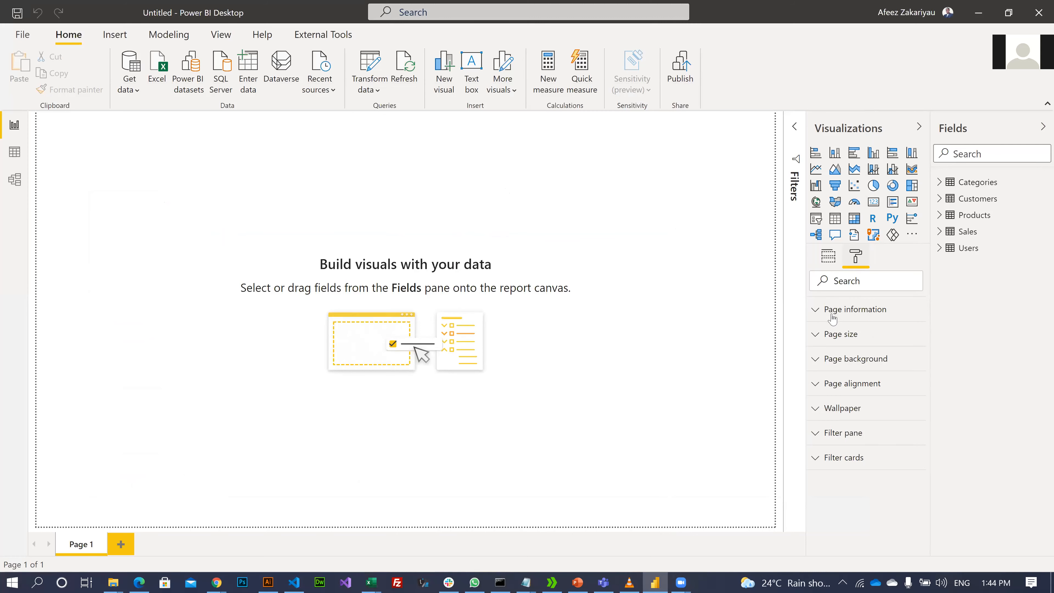
pyautogui.click(836, 364)
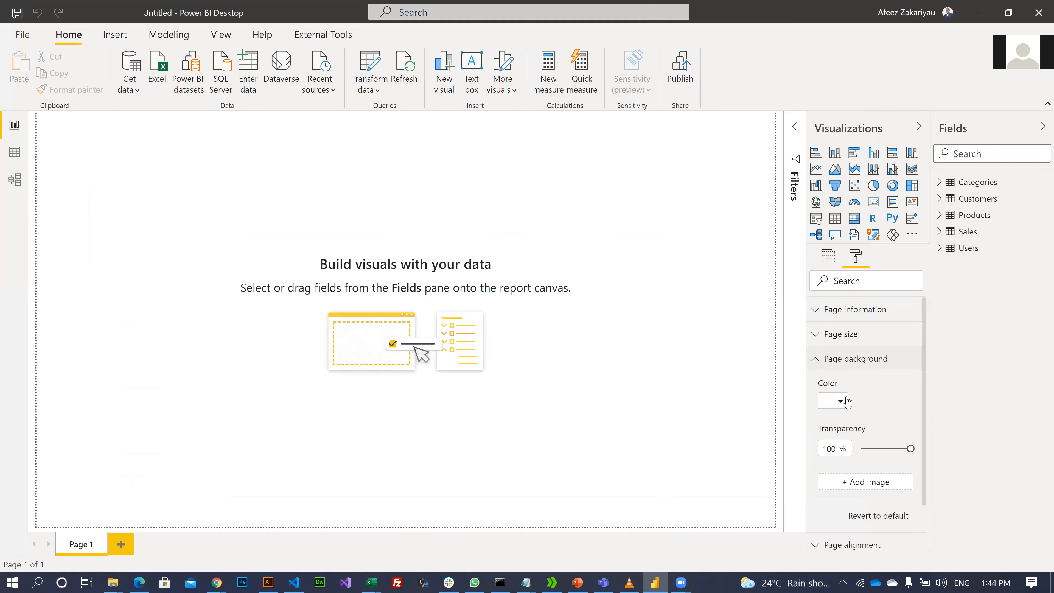
pyautogui.click(887, 488)
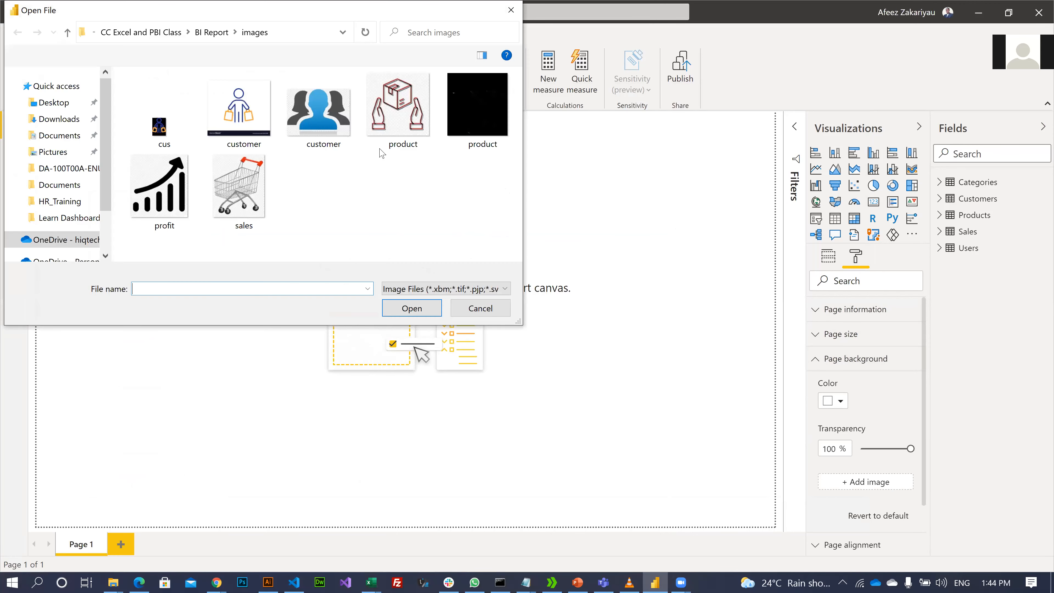
pyautogui.click(210, 33)
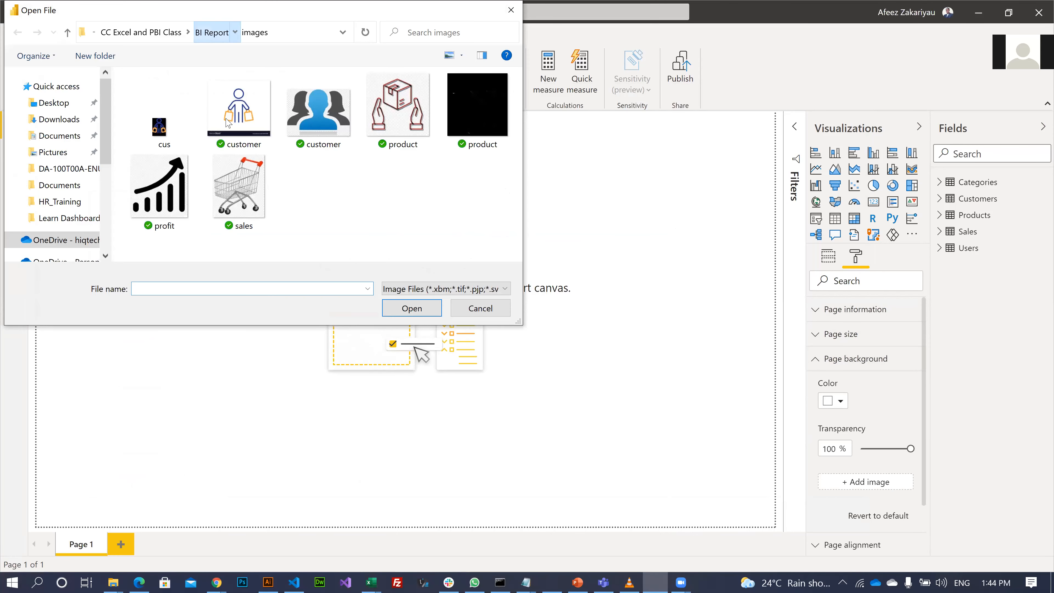
pyautogui.click(144, 34)
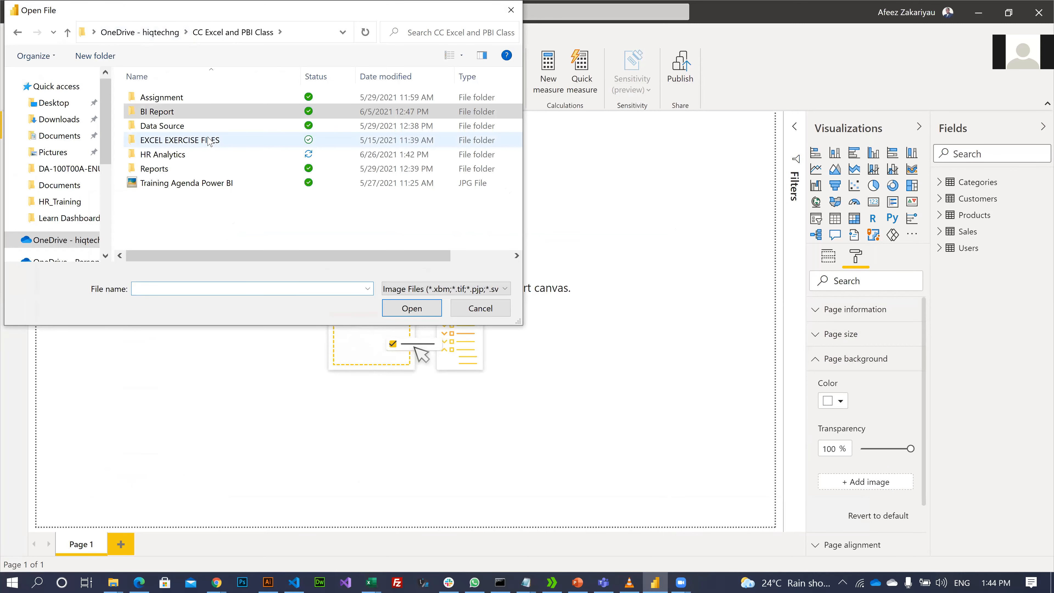
pyautogui.doubleClick(210, 140)
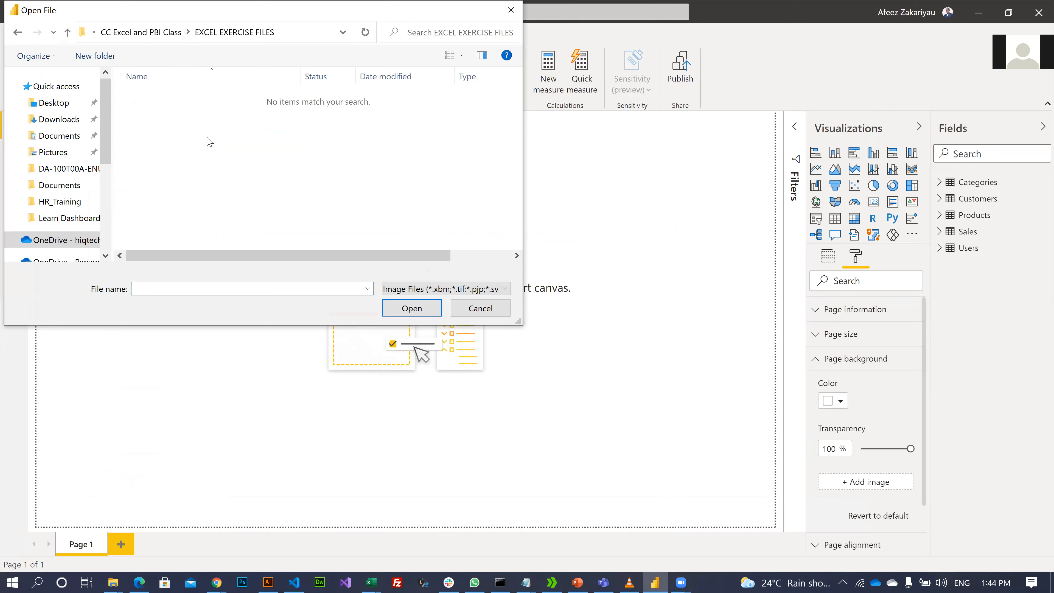
pyautogui.press('BackSpace')
pyautogui.press('Down')
pyautogui.press('Return')
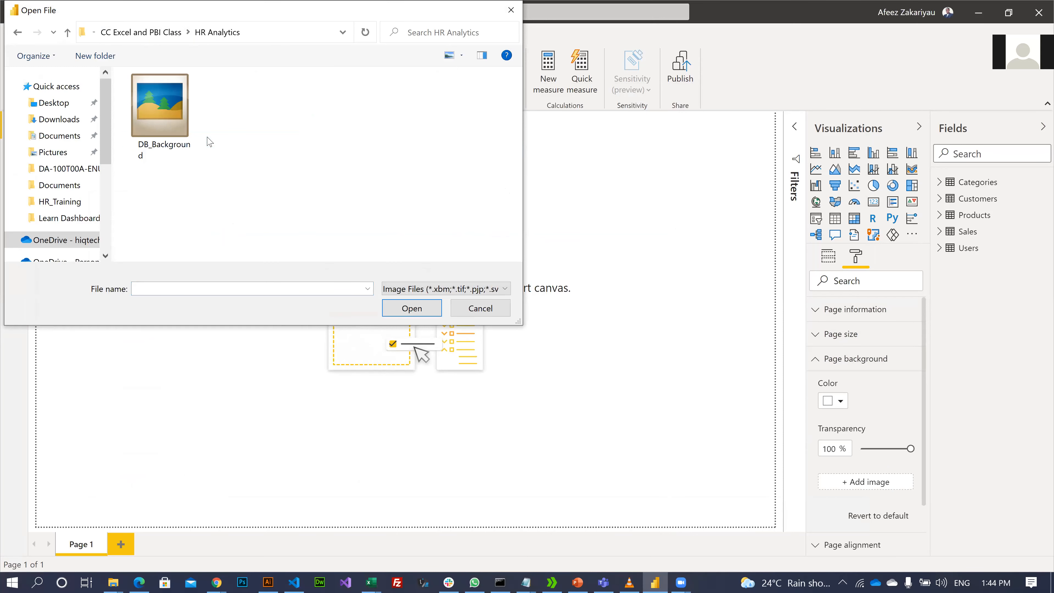
pyautogui.press('Down')
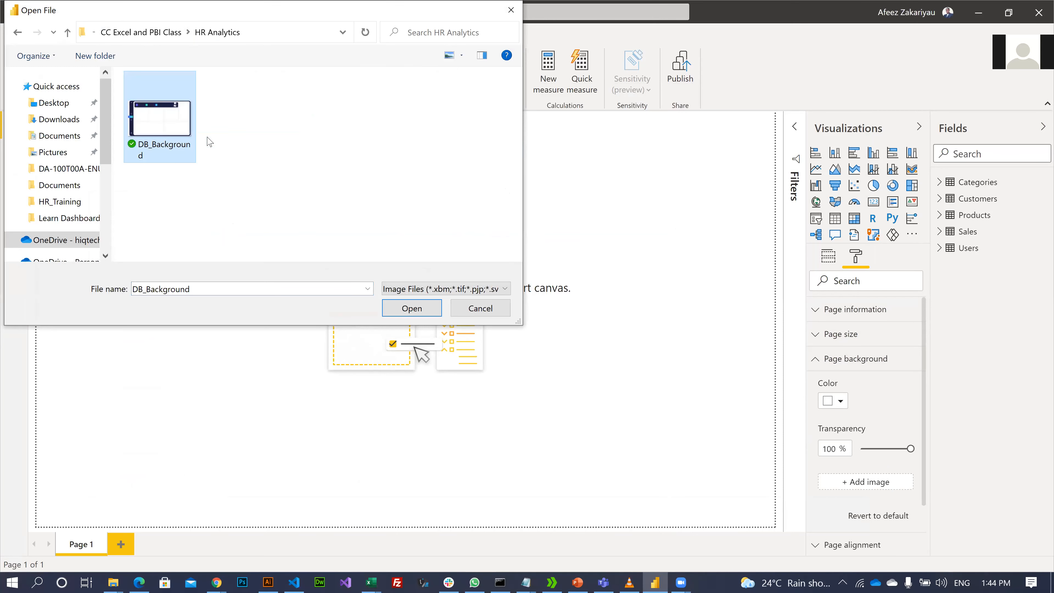
pyautogui.press('Return')
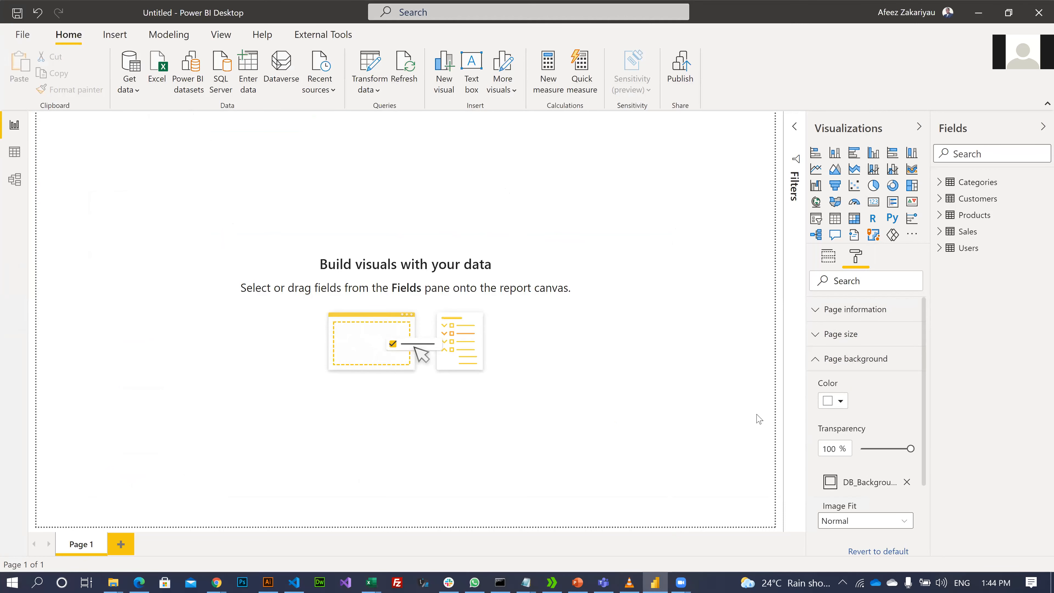
# - Set the background Image Fit to Fit and add an empty stacked bar chart
pyautogui.scroll(-3, 890, 378)
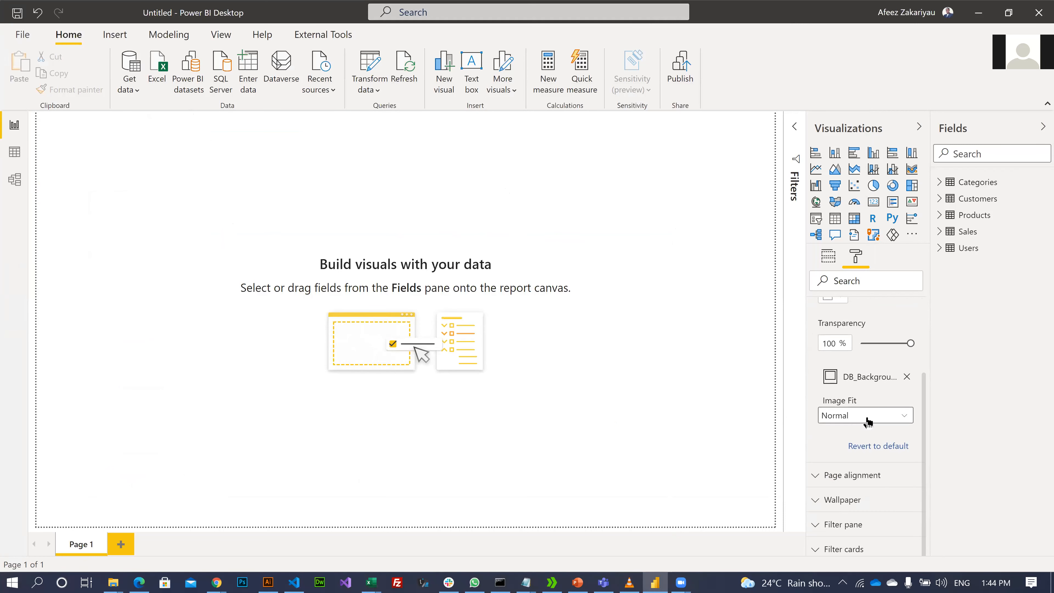
pyautogui.click(903, 415)
pyautogui.click(839, 448)
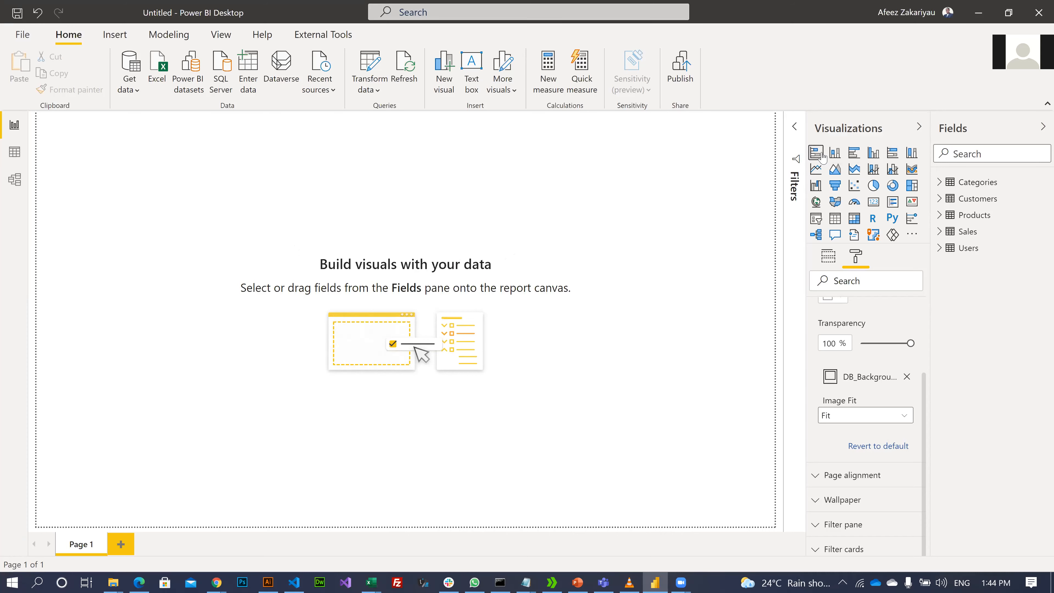
pyautogui.click(815, 153)
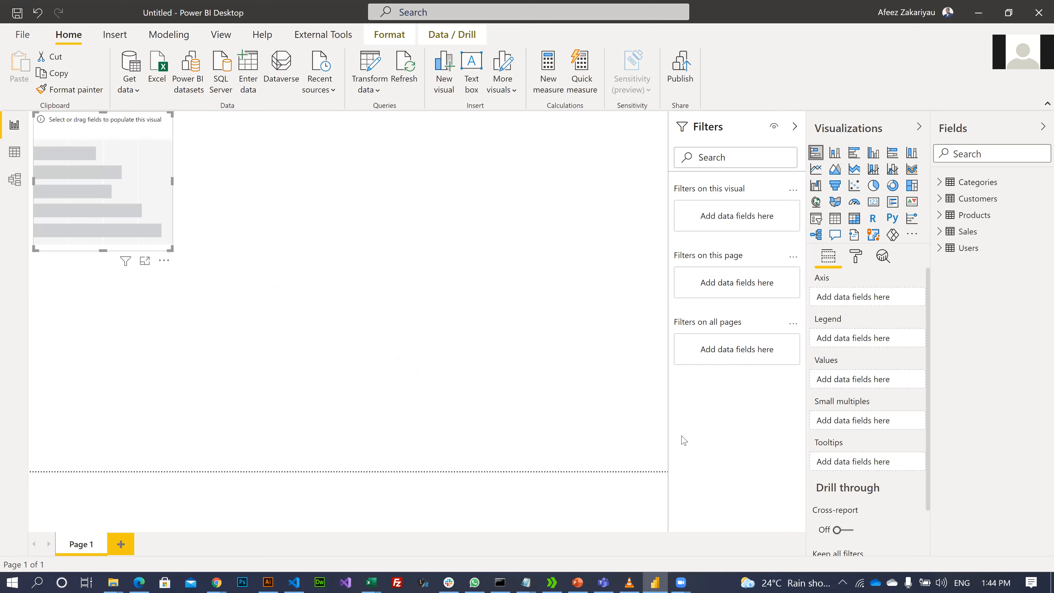
pyautogui.click(536, 415)
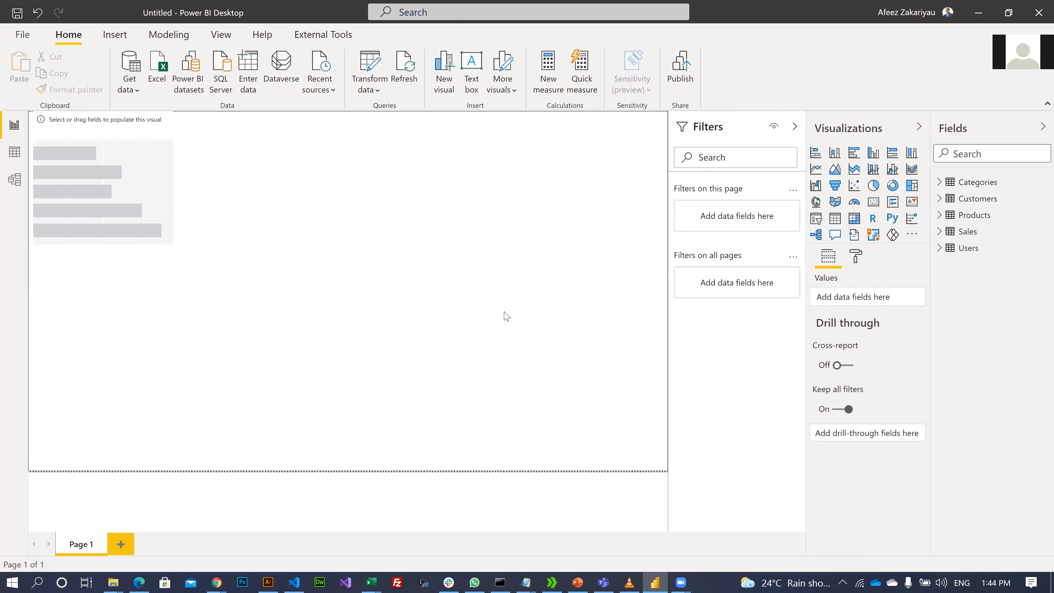
# - Change the page background Image Fit to Normal, then to Fill
pyautogui.click(856, 257)
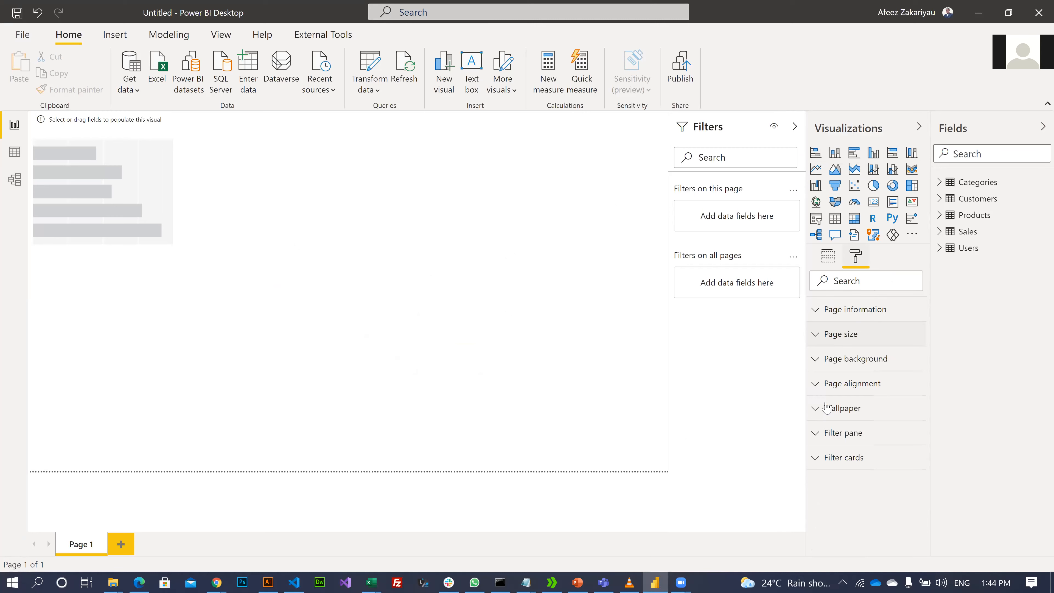
pyautogui.click(846, 360)
pyautogui.scroll(-2, 847, 399)
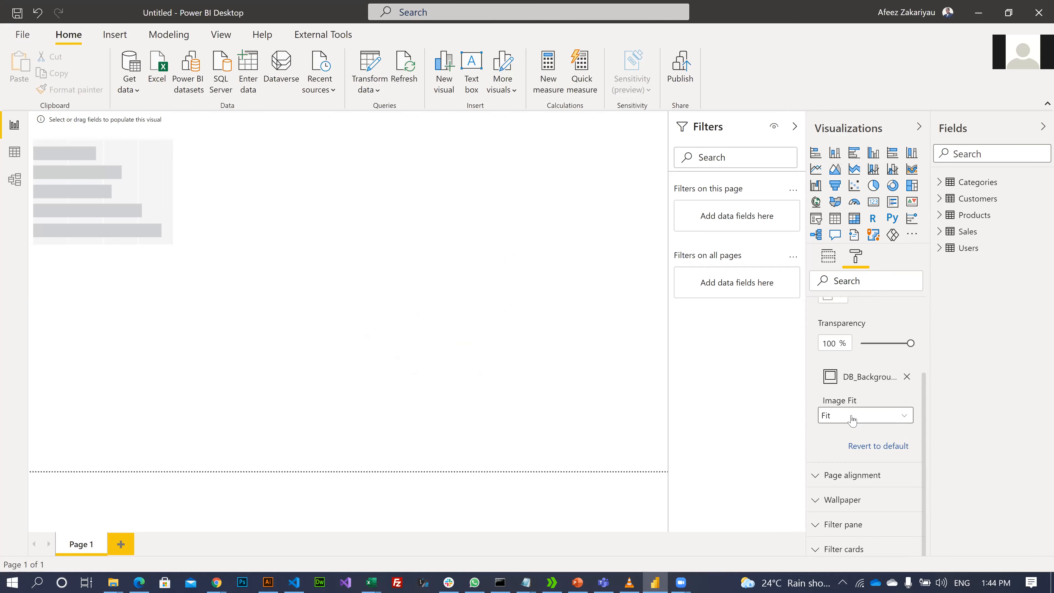
pyautogui.click(835, 415)
pyautogui.click(836, 434)
pyautogui.click(850, 418)
pyautogui.click(547, 368)
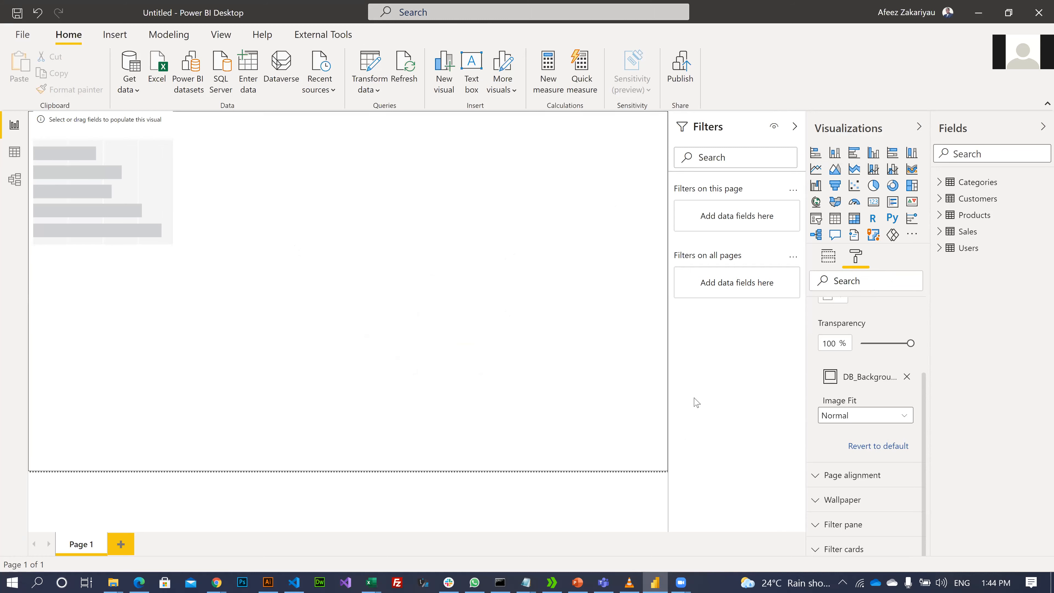
pyautogui.click(874, 417)
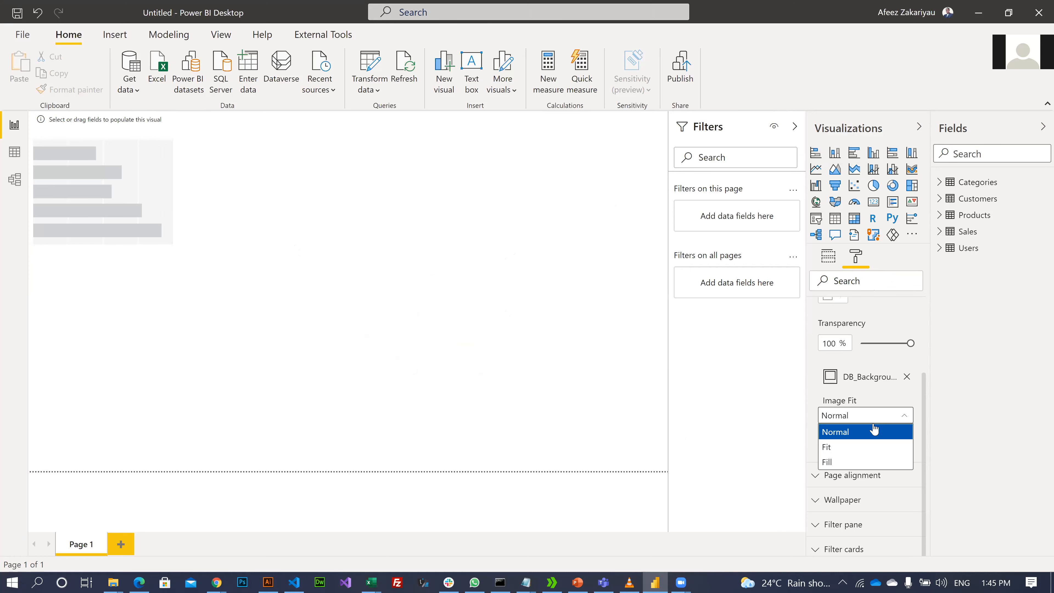
pyautogui.click(835, 461)
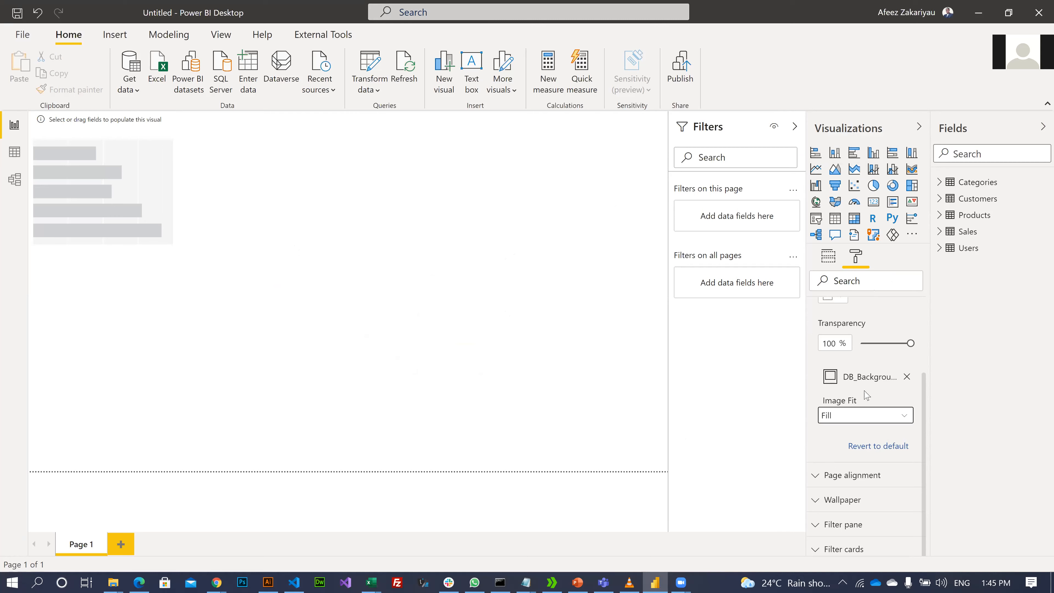
pyautogui.scroll(2, 847, 399)
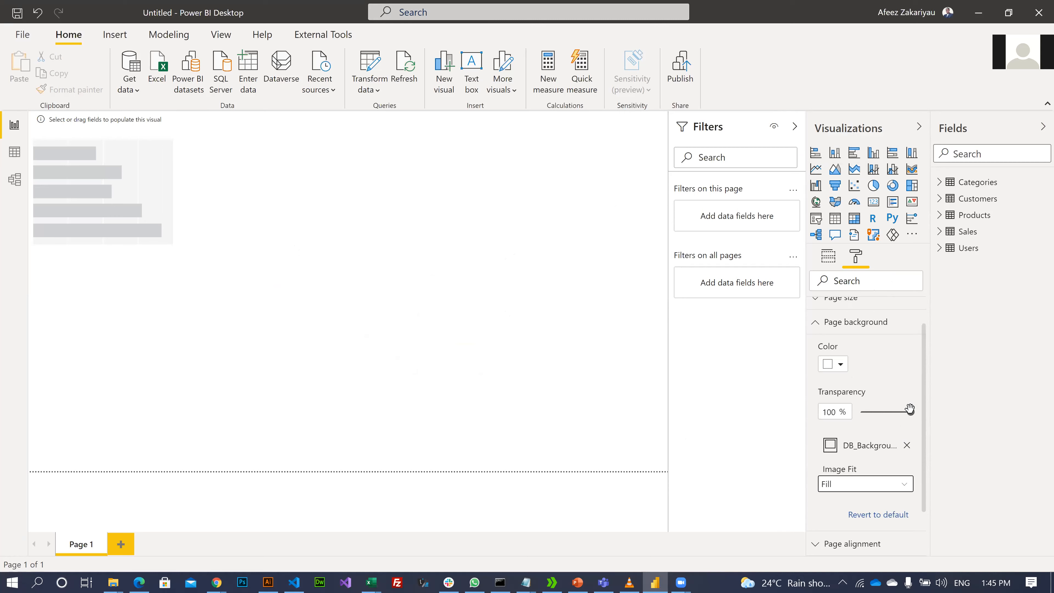
# - Set the page background Image Fit back to Fit so the dashboard shows fully
pyautogui.moveTo(907, 409); pyautogui.dragTo(803, 420)
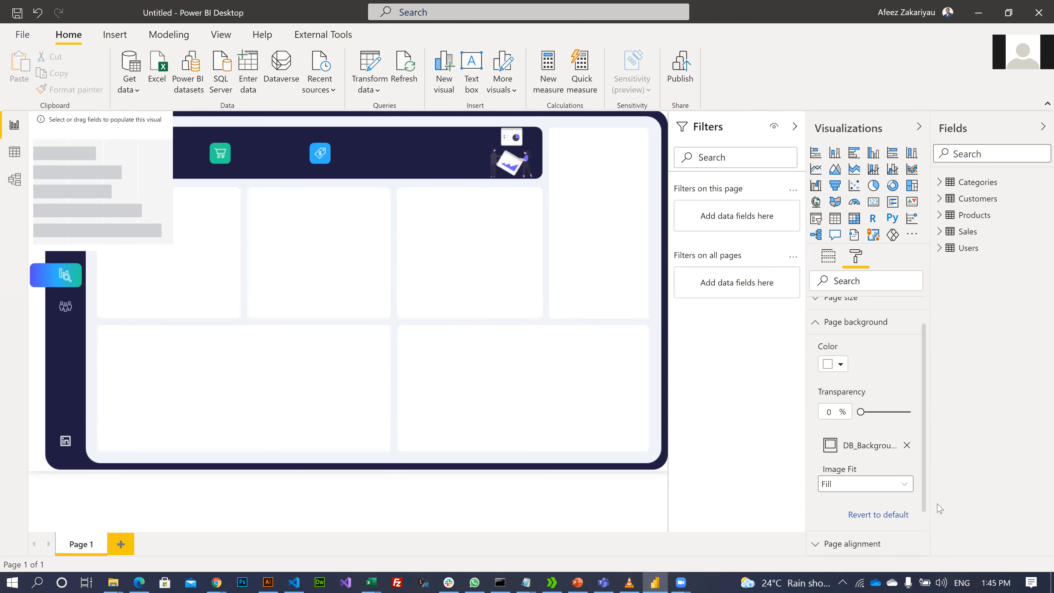
pyautogui.click(892, 486)
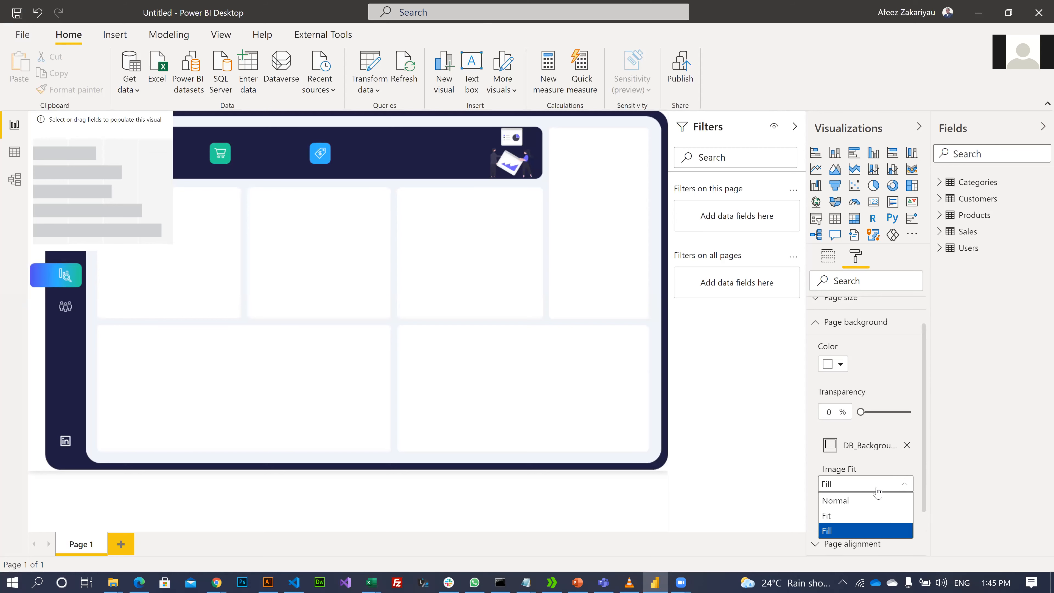
pyautogui.click(841, 515)
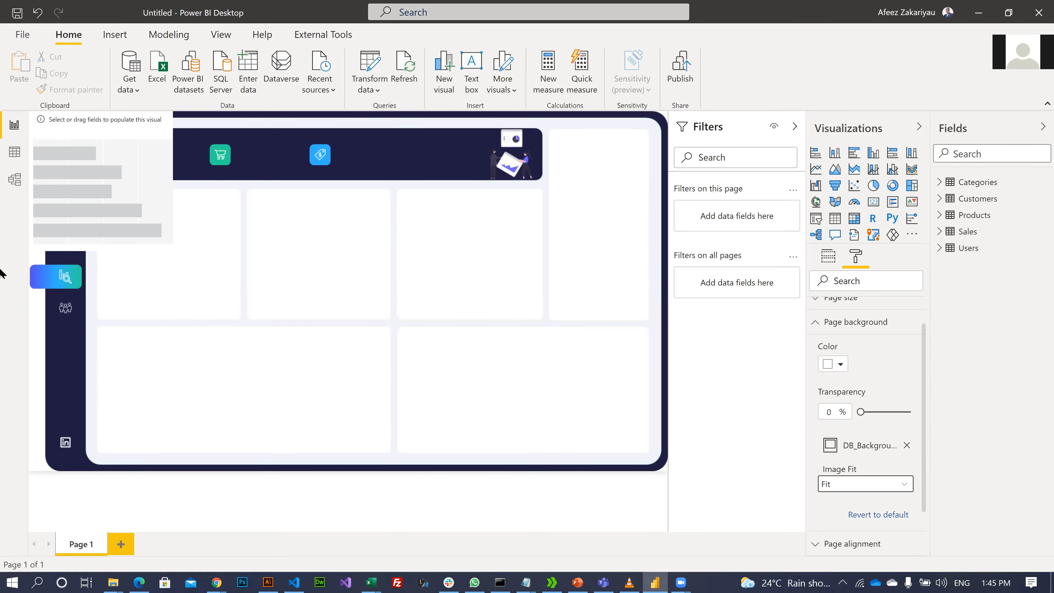
# - Move and resize the bar chart into the first tile, then add a card visual
pyautogui.moveTo(68, 133); pyautogui.dragTo(162, 215)
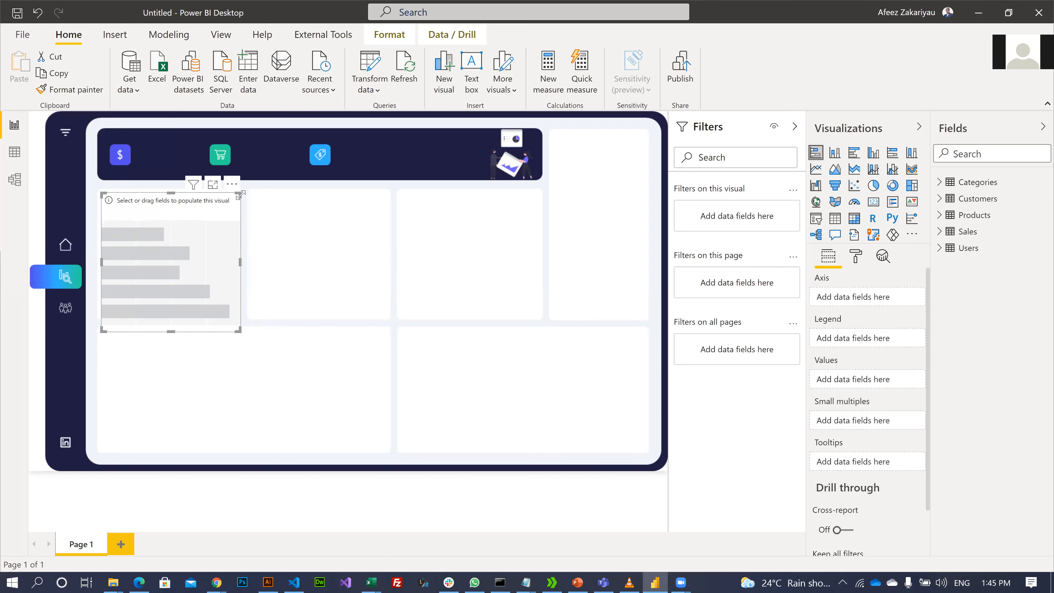
pyautogui.moveTo(151, 205)
pyautogui.mouseDown()
pyautogui.moveTo(204, 260)
pyautogui.moveTo(132, 208)
pyautogui.moveTo(165, 226)
pyautogui.moveTo(142, 211)
pyautogui.mouseUp()
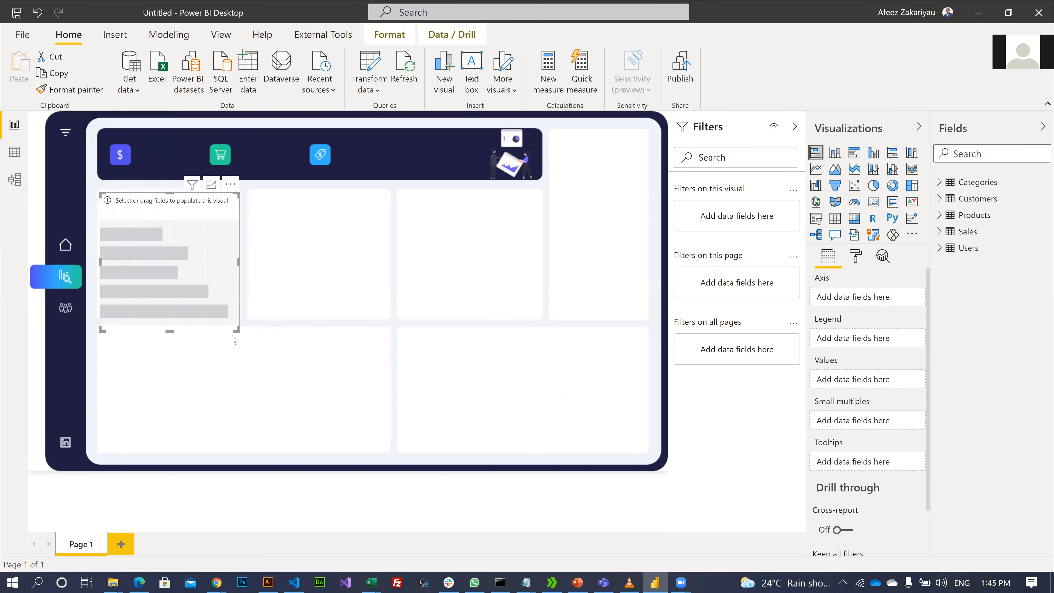
pyautogui.moveTo(236, 330); pyautogui.dragTo(237, 314)
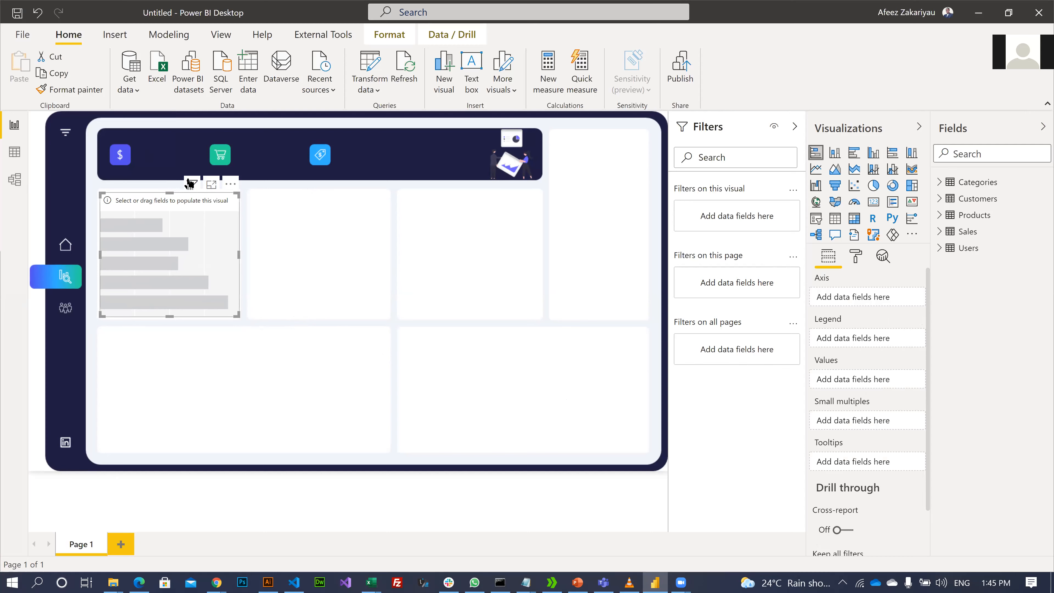
pyautogui.click(172, 192)
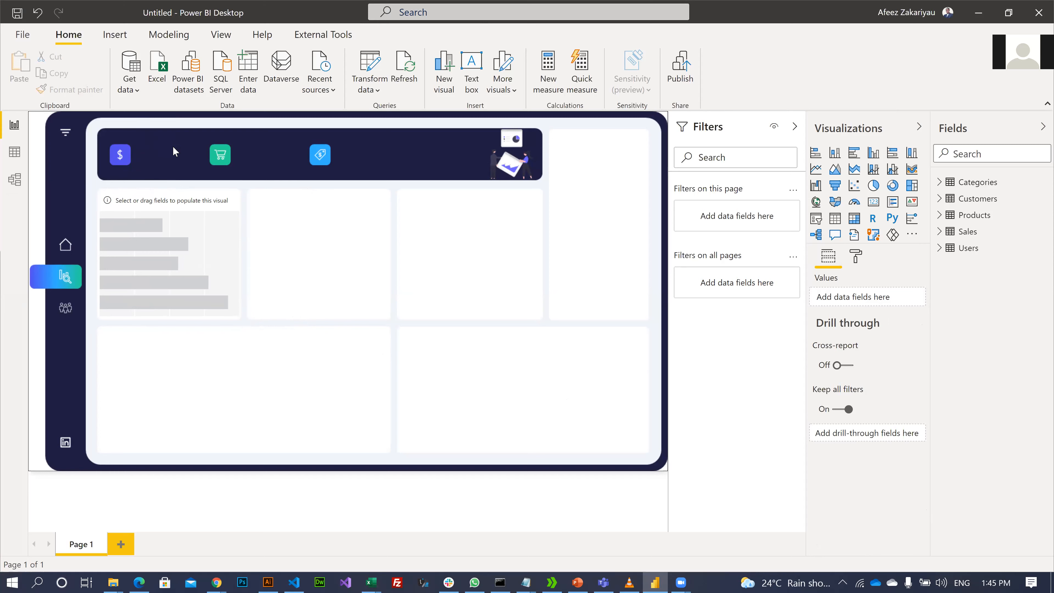
pyautogui.click(874, 203)
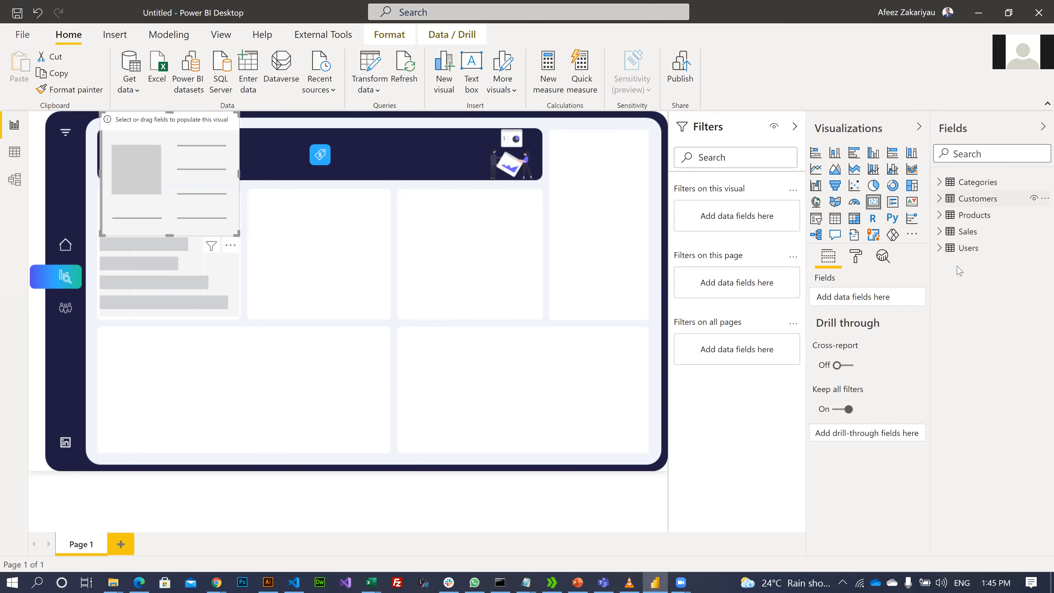
pyautogui.click(940, 231)
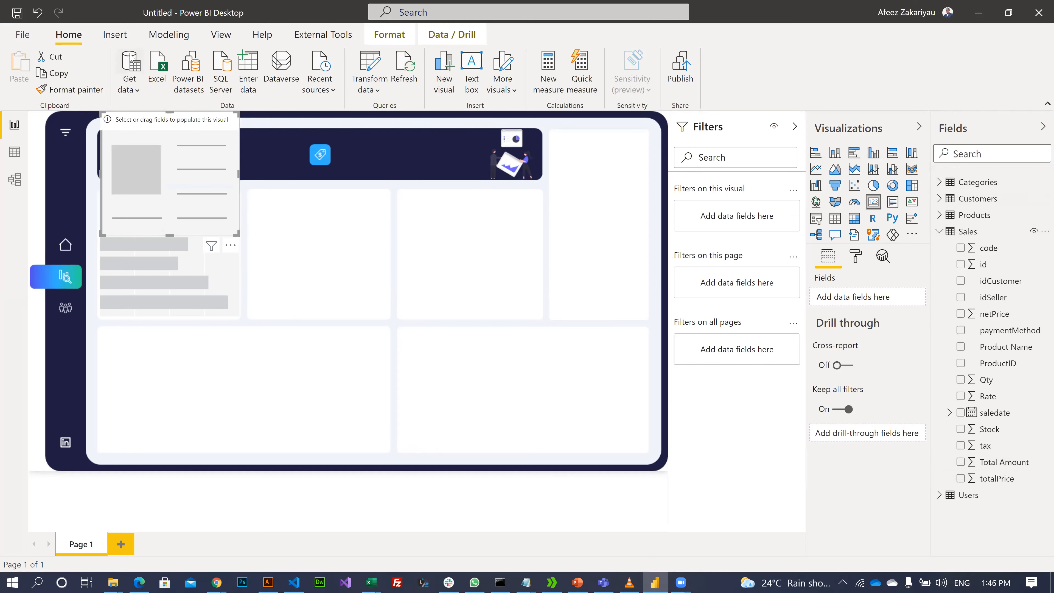
# - Create a bare calculated table named Table via Modeling > New table, then view the data grid
pyautogui.click(151, 38)
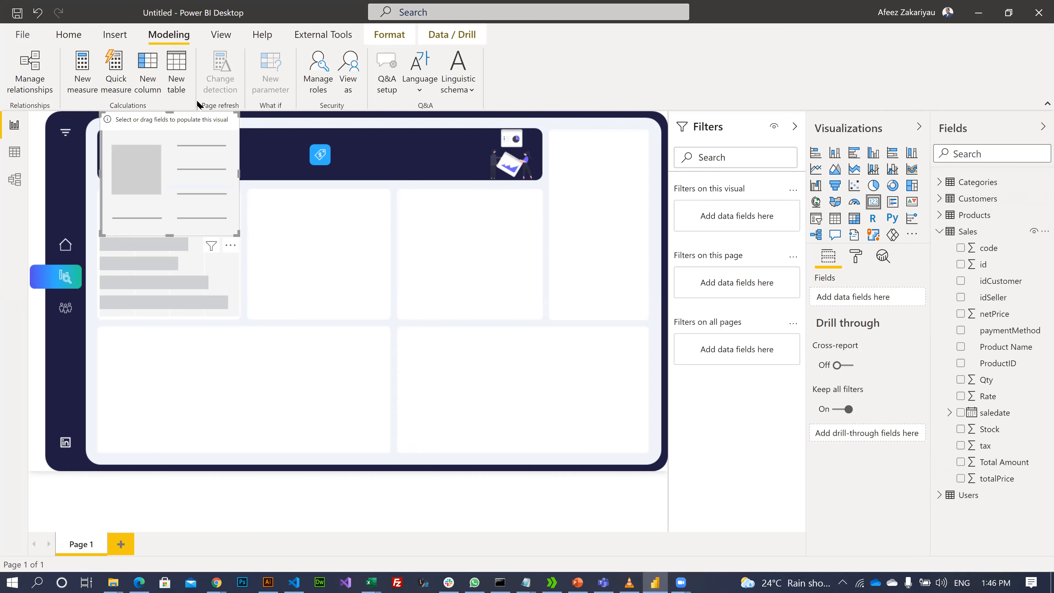
pyautogui.click(178, 73)
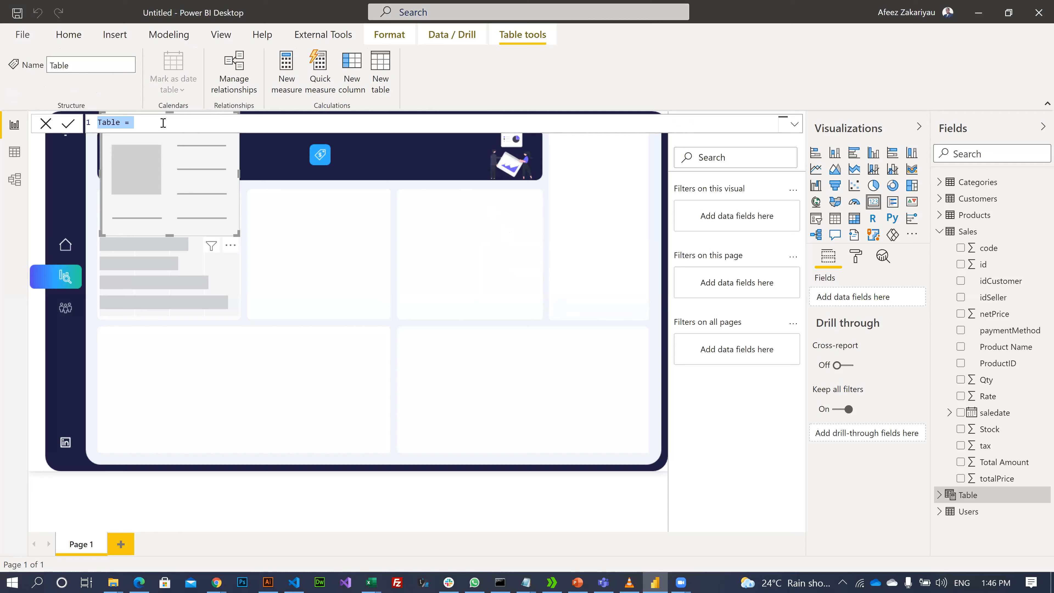
pyautogui.click(38, 131)
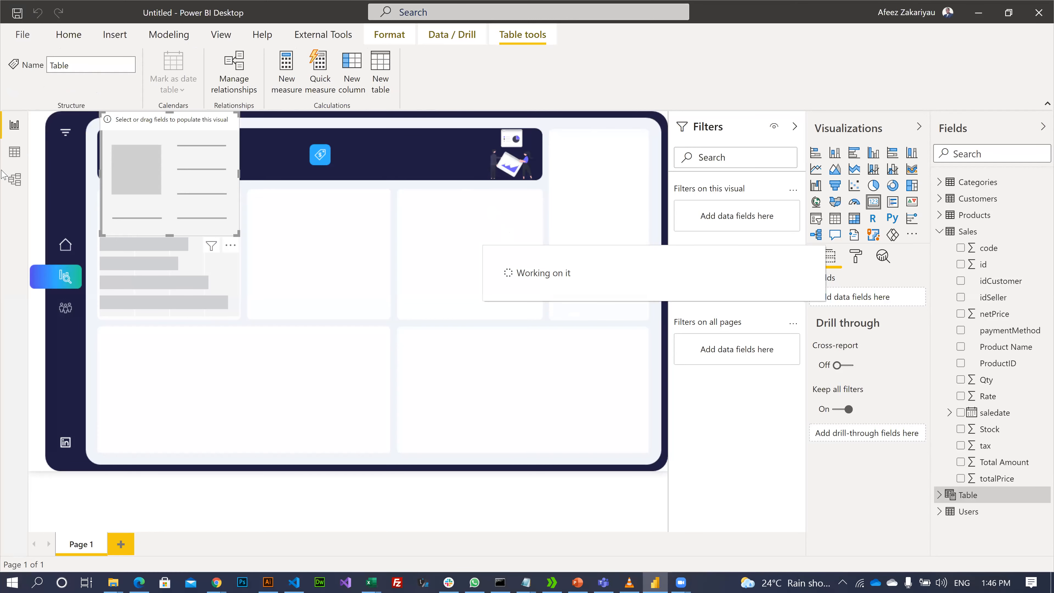
pyautogui.click(13, 158)
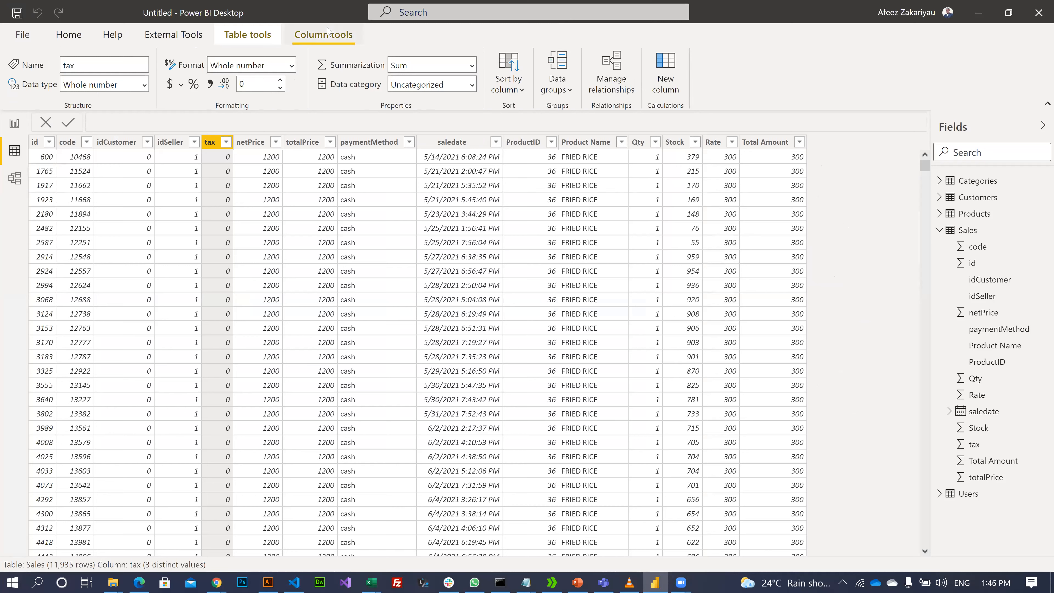
# - Cancel the unfinished 'Table =' formula so the calculated table disappears, leaving Categories data showing
pyautogui.click(232, 33)
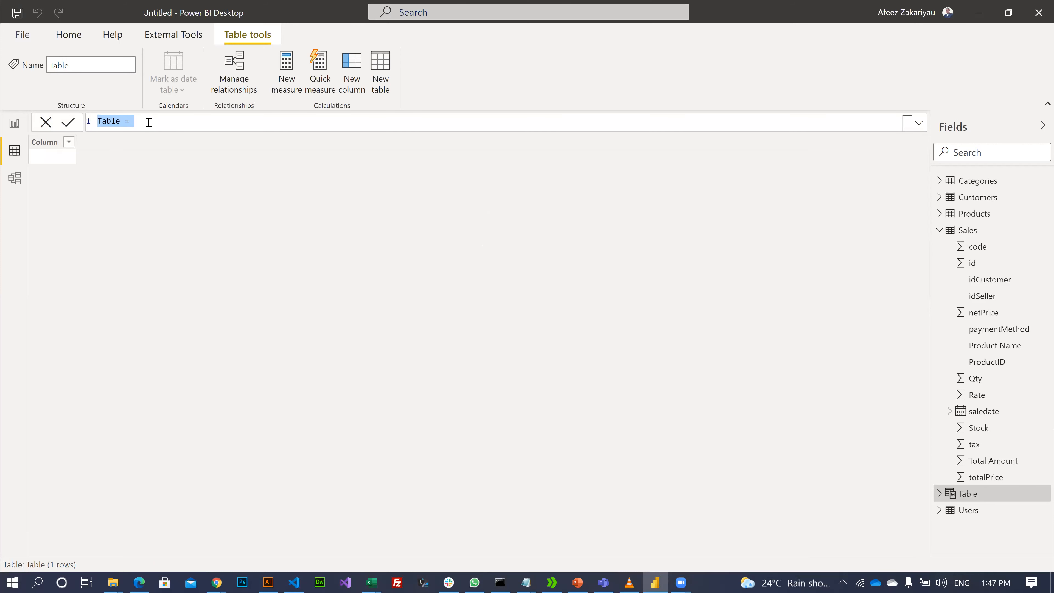
pyautogui.click(121, 120)
pyautogui.doubleClick(119, 121)
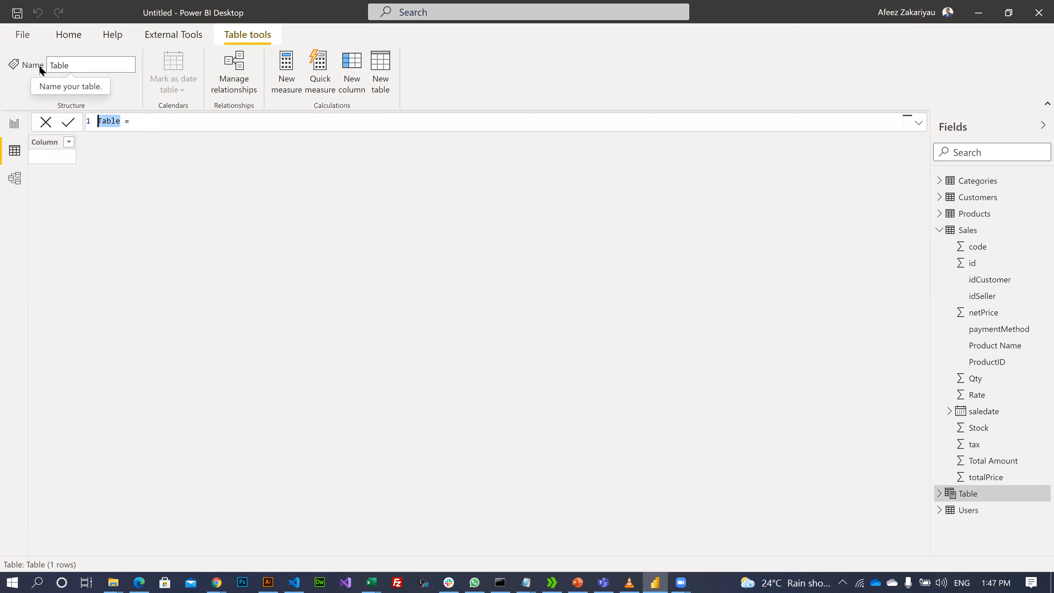
pyautogui.click(114, 111)
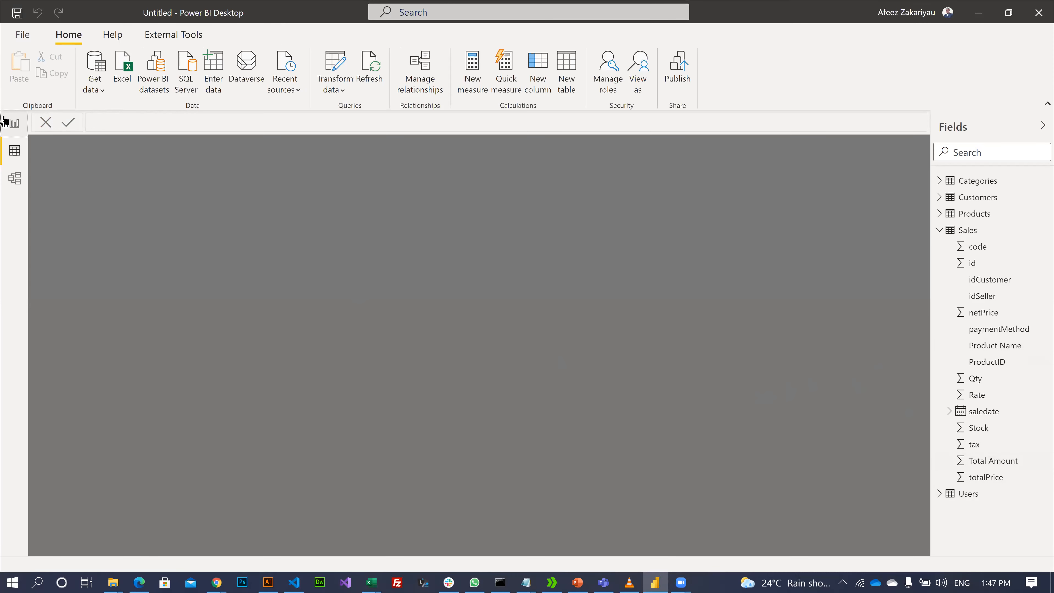
pyautogui.click(9, 123)
pyautogui.click(5, 153)
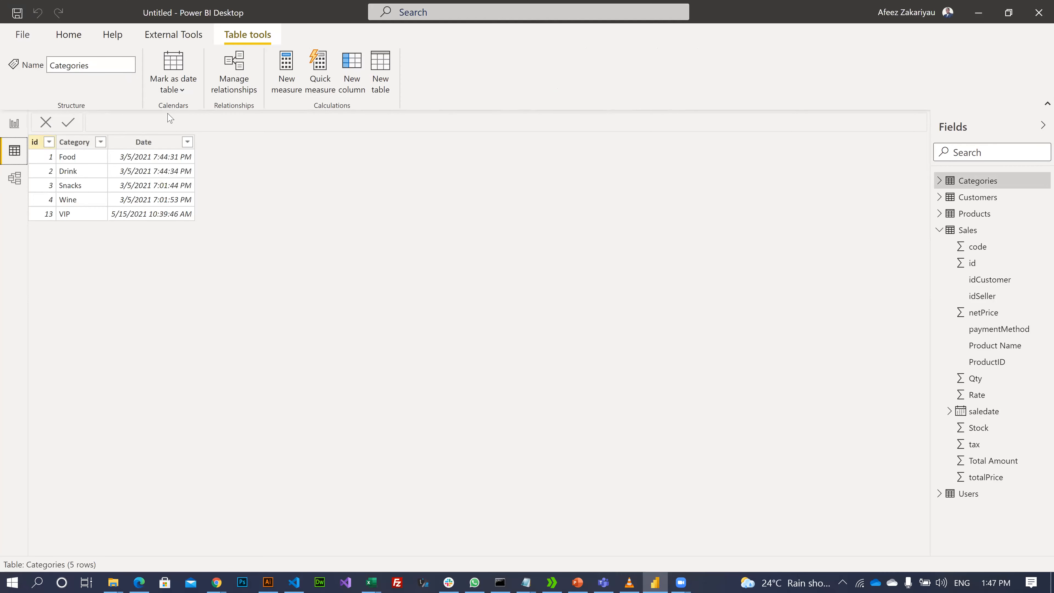
pyautogui.click(69, 35)
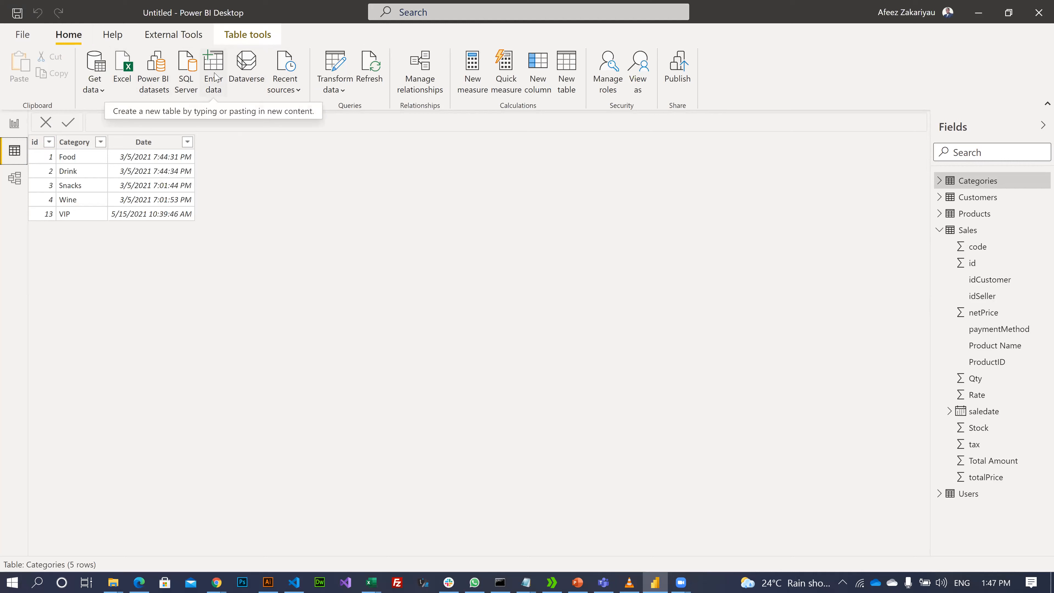
# - Open Enter data and retype the new table's name from Table toward Calculations
pyautogui.click(210, 65)
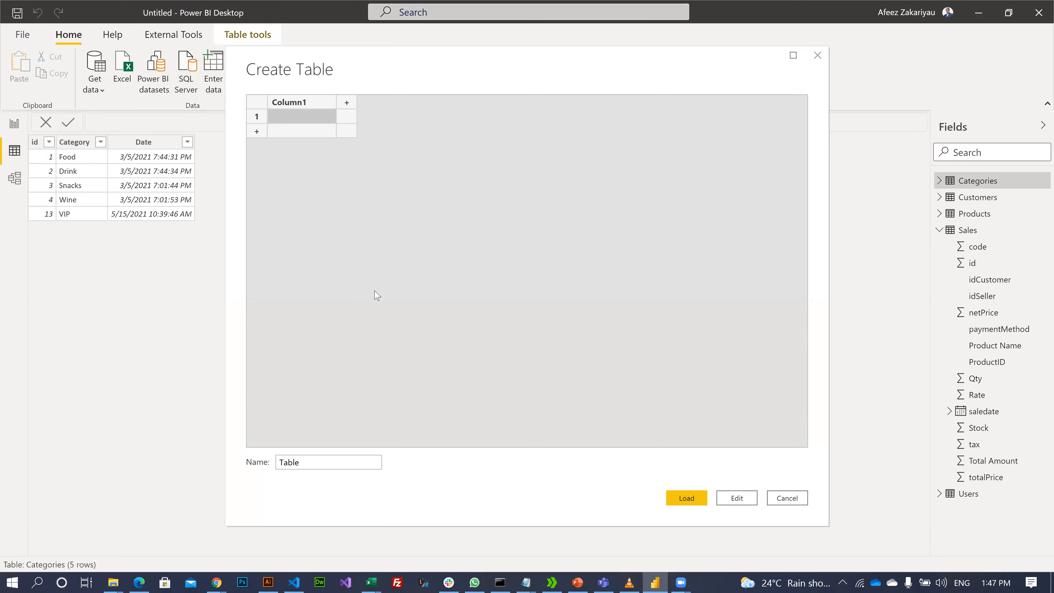
pyautogui.click(336, 457)
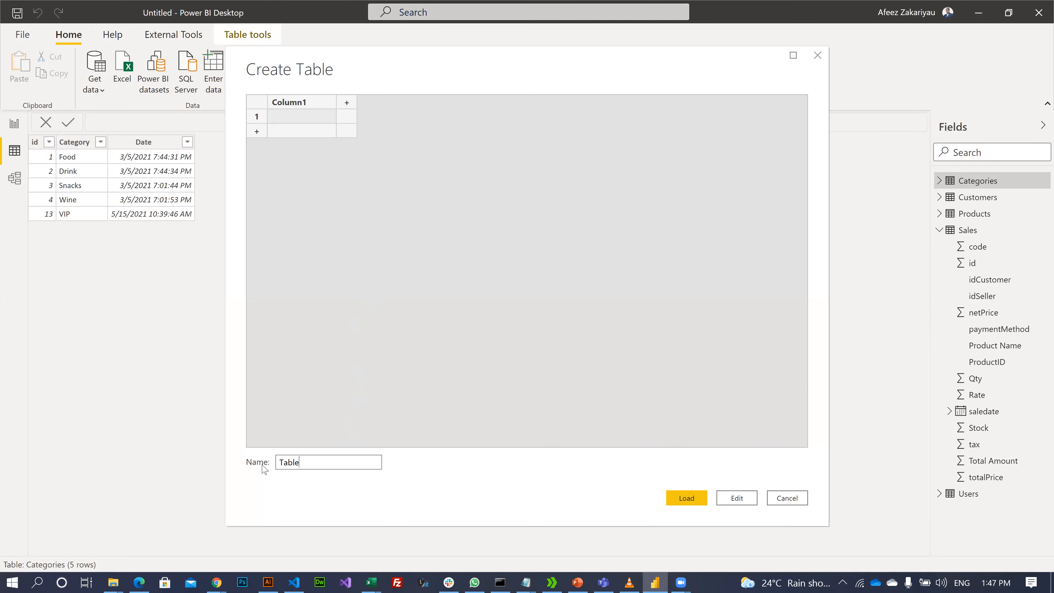
pyautogui.press('BackSpace')
pyautogui.press('BackSpace')
pyautogui.press('BackSpace')
pyautogui.press('BackSpace')
pyautogui.press('BackSpace')
pyautogui.write('Cqlculq')
pyautogui.press('BackSpace')
pyautogui.press('BackSpace')
pyautogui.press('BackSpace')
pyautogui.write('la')
pyautogui.press('BackSpace')
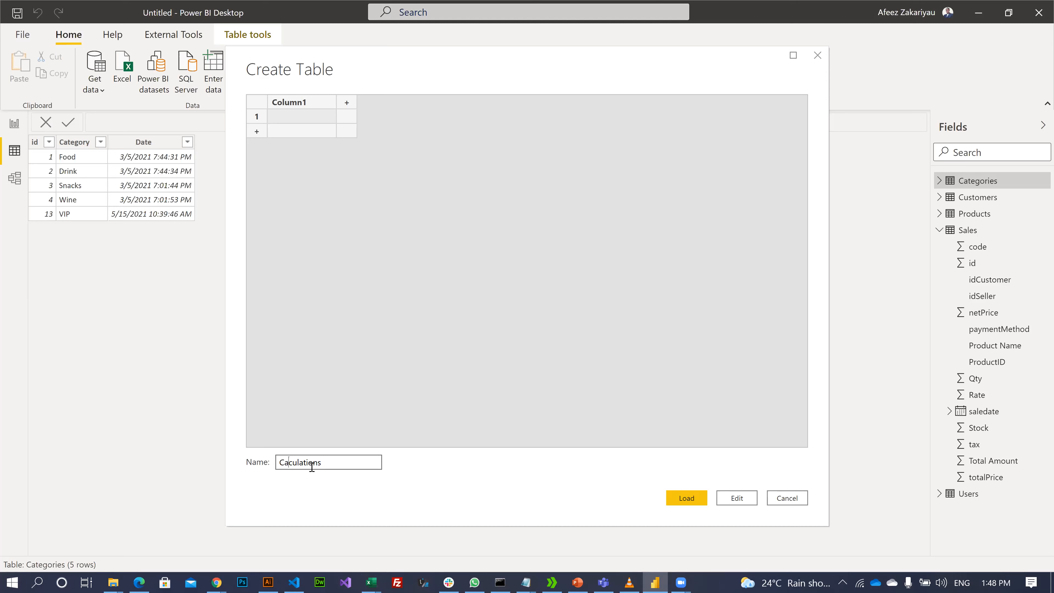
pyautogui.press('Delete')
pyautogui.press('Delete')
pyautogui.press('Delete')
pyautogui.press('Delete')
pyautogui.press('Delete')
pyautogui.press('Delete')
pyautogui.press('Delete')
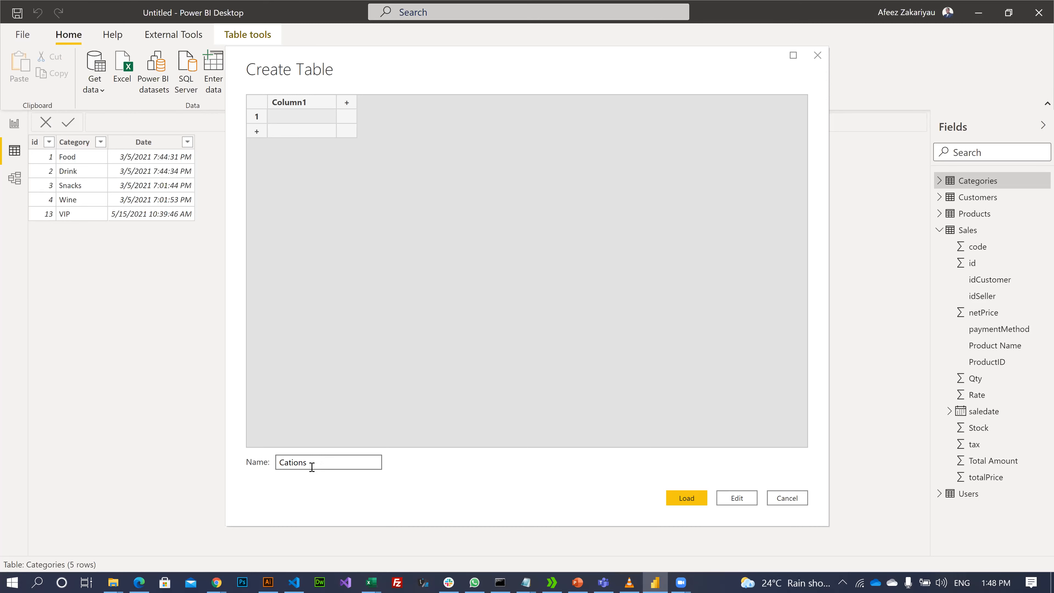
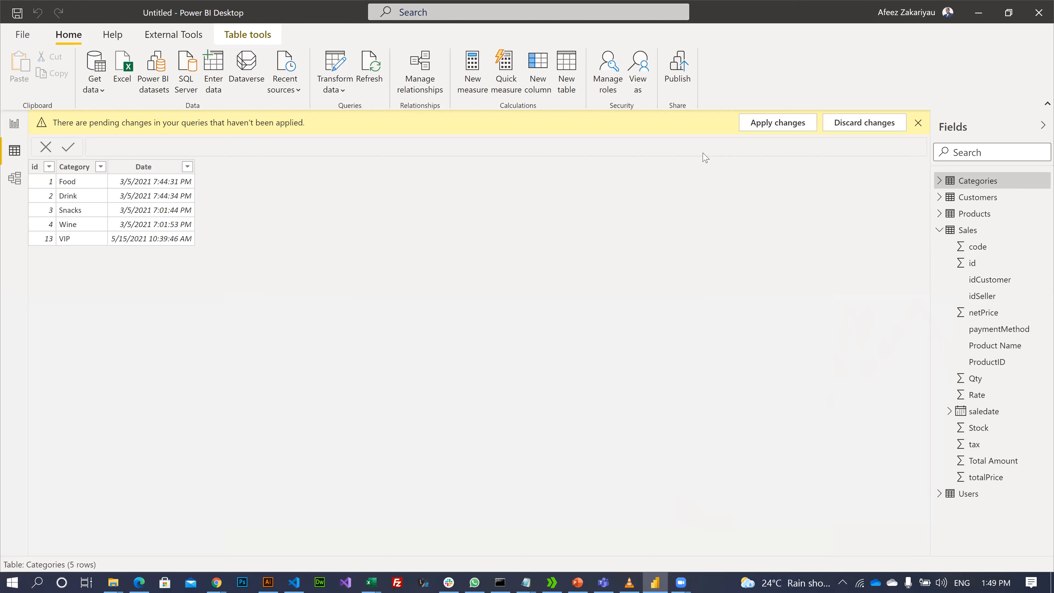
# - Apply the pending changes to load the Caculations table and view its empty Column1
pyautogui.click(791, 123)
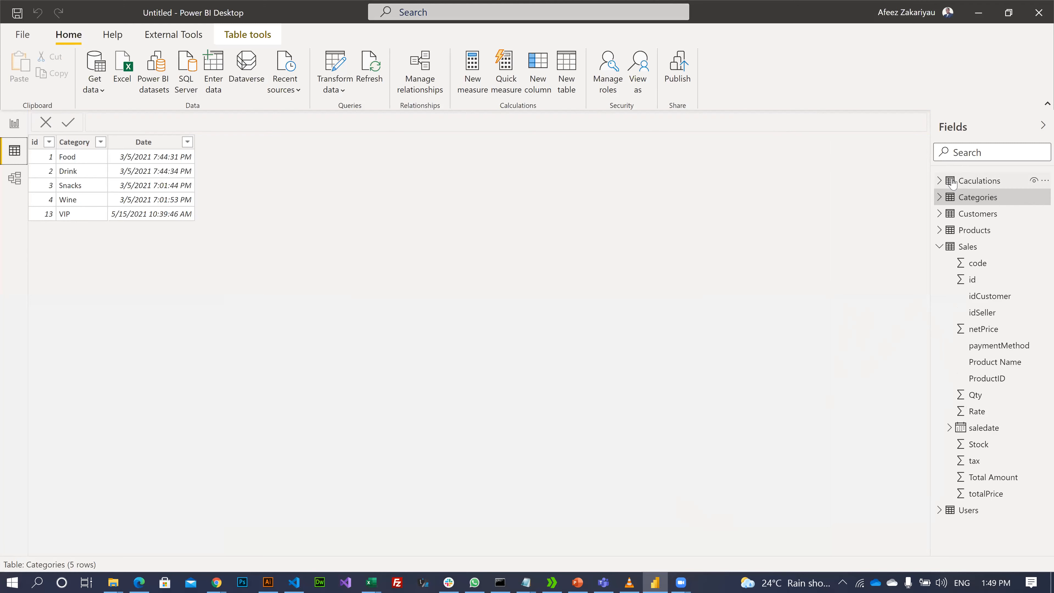
pyautogui.click(940, 181)
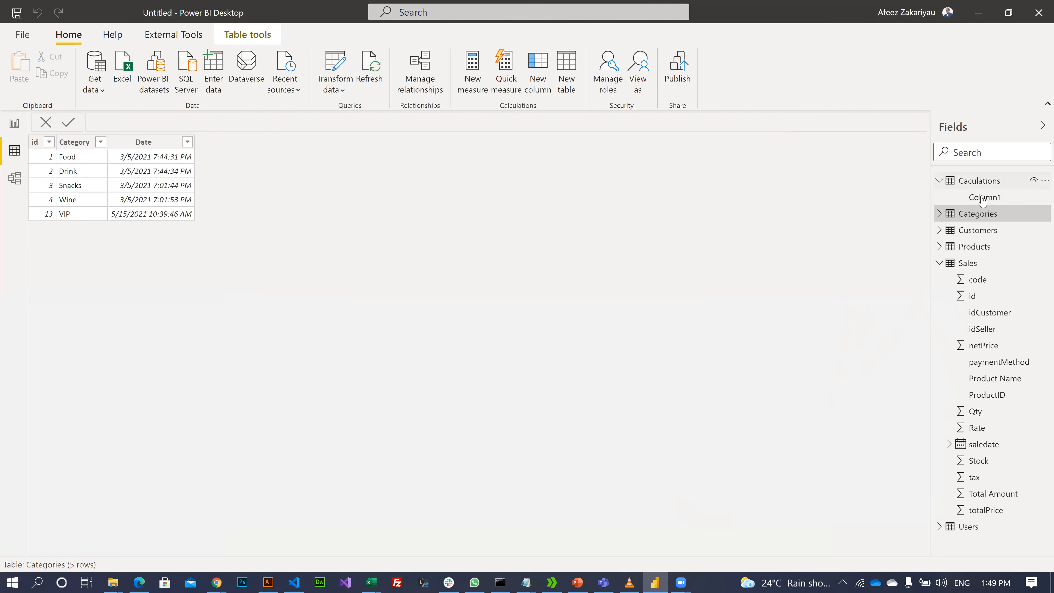
pyautogui.click(969, 186)
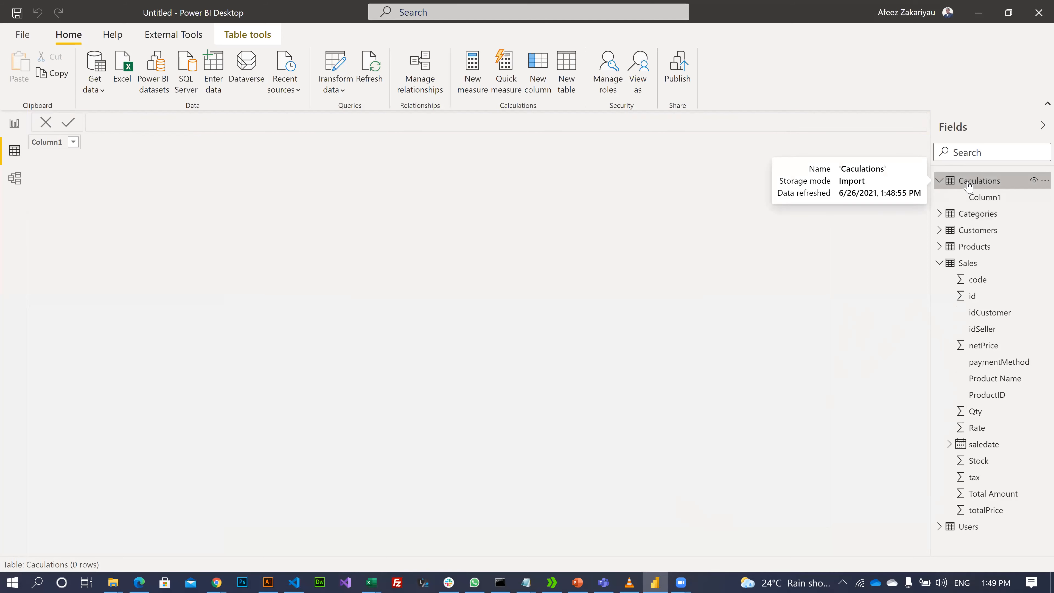
pyautogui.rightClick(981, 183)
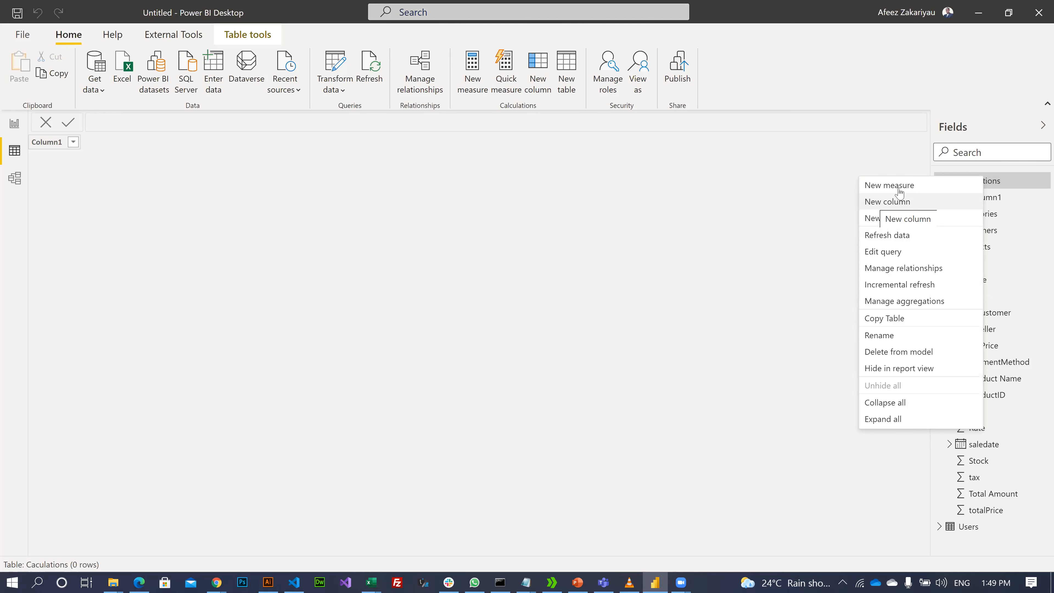
# - Create a NetSales measure in Caculations defined as SUM(Sales[Total Amount])
pyautogui.click(889, 186)
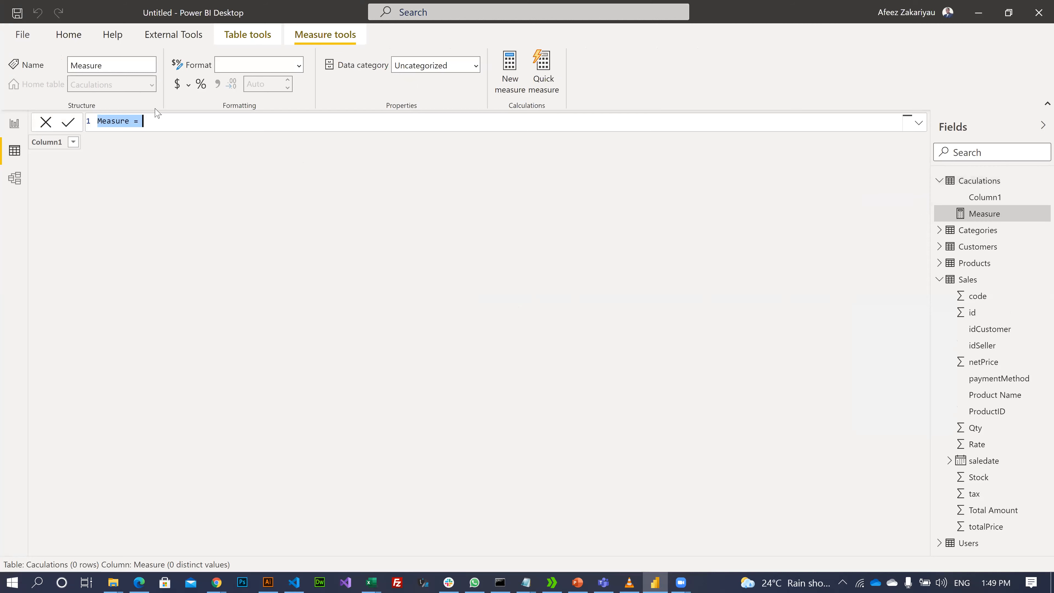
pyautogui.click(133, 120)
pyautogui.doubleClick(129, 120)
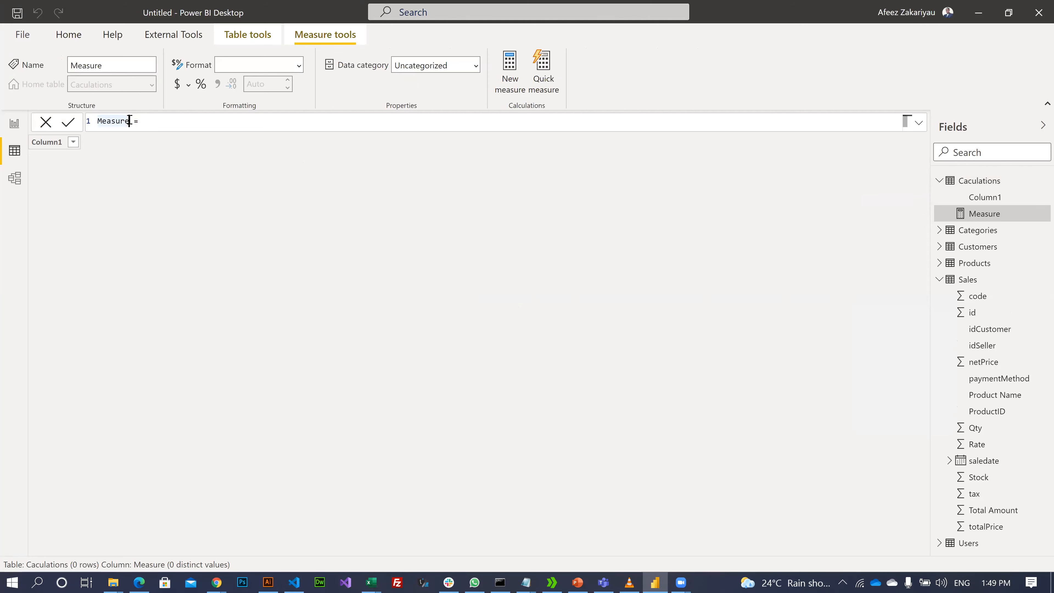
pyautogui.press('BackSpace')
pyautogui.press('BackSpace')
pyautogui.press('BackSpace')
pyautogui.press('BackSpace')
pyautogui.press('BackSpace')
pyautogui.press('BackSpace')
pyautogui.write('NE')
pyautogui.write('tSa')
pyautogui.write('les')
pyautogui.write('s')
pyautogui.write('um')
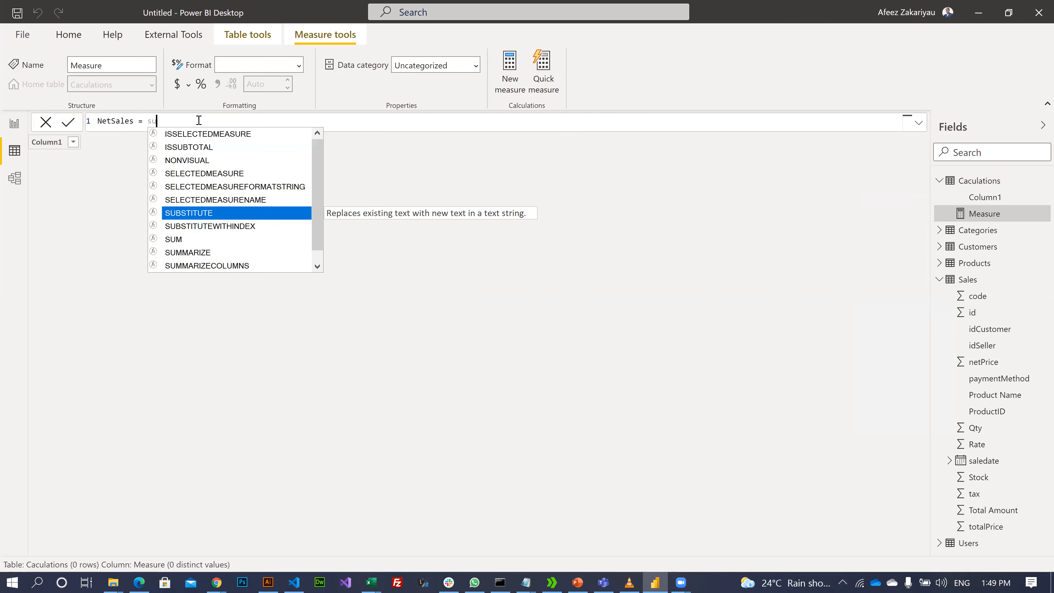
pyautogui.press('Tab')
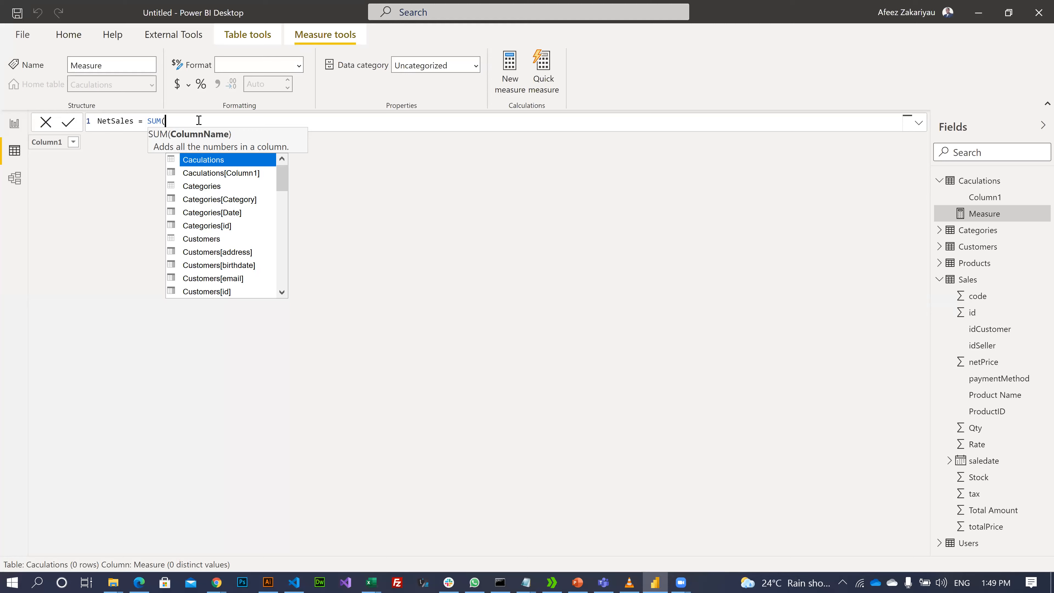
pyautogui.write('sa')
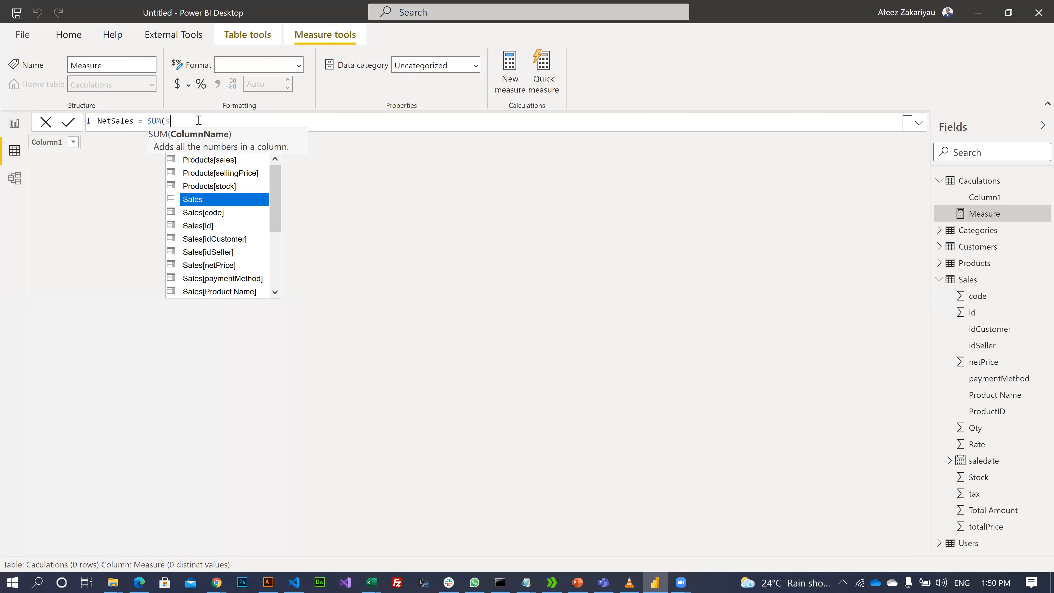
pyautogui.press('Down')
pyautogui.press('Down')
pyautogui.press('Down')
pyautogui.press('Down')
pyautogui.press('Down')
pyautogui.press('Down')
pyautogui.press('Down')
pyautogui.press('Down')
pyautogui.press('Down')
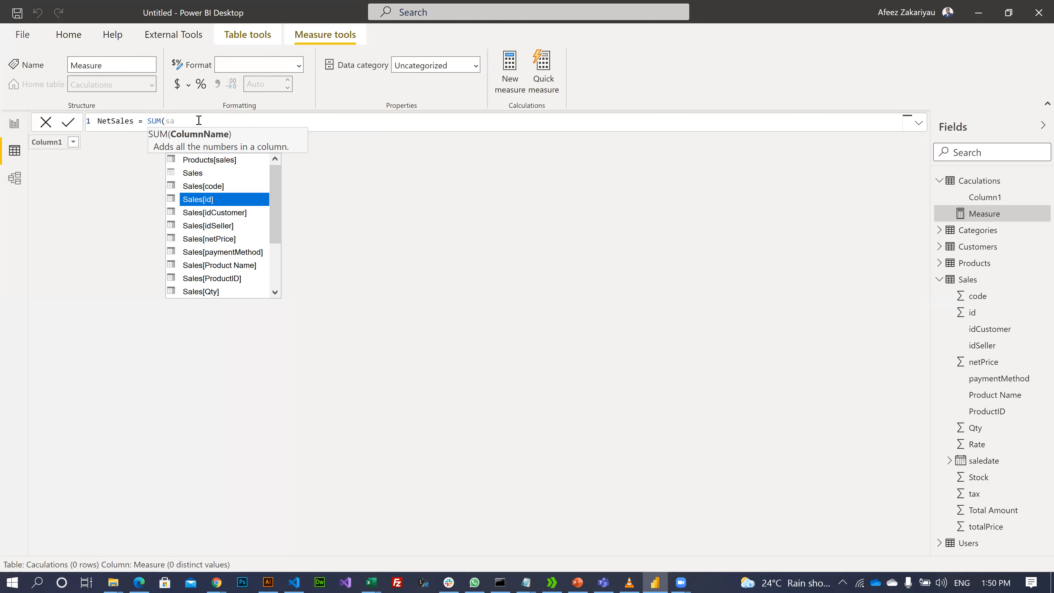
pyautogui.press('Down')
pyautogui.press('Down')
pyautogui.press('Down')
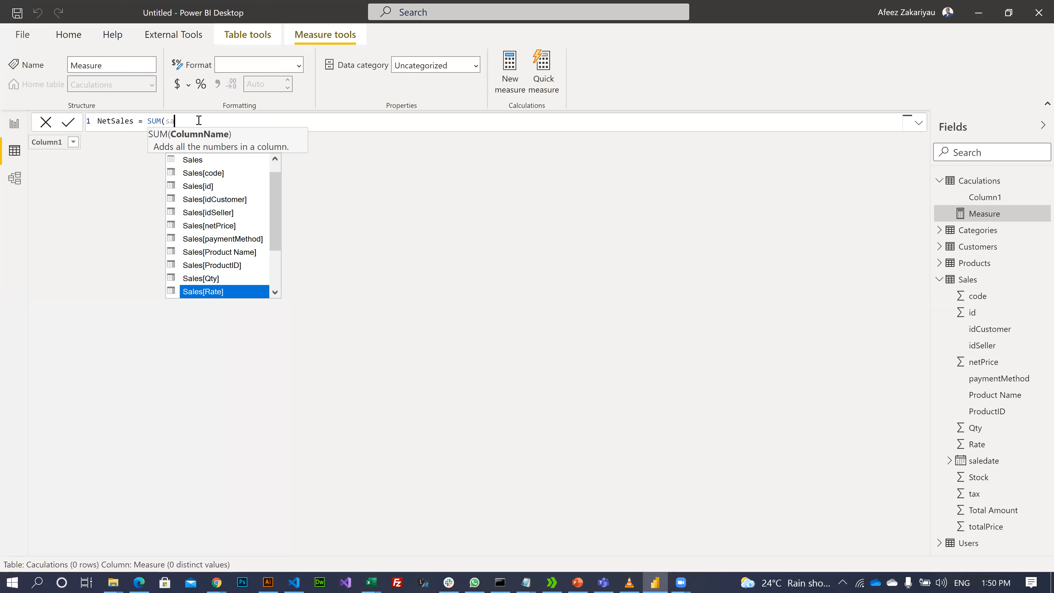
pyautogui.press('Down')
pyautogui.press('Down')
pyautogui.press('Down')
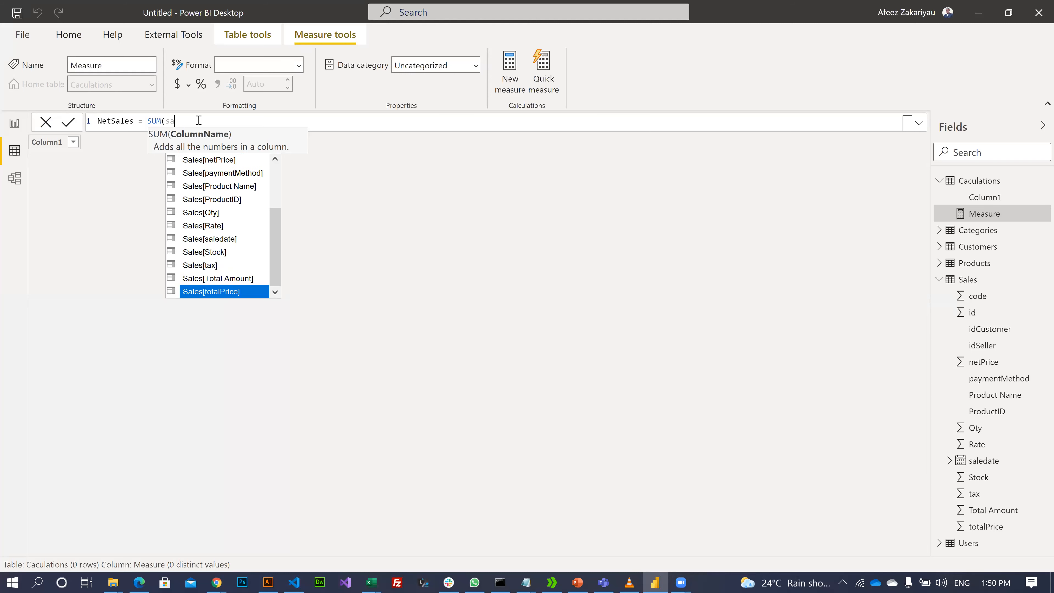
pyautogui.press('Up')
pyautogui.press('Tab')
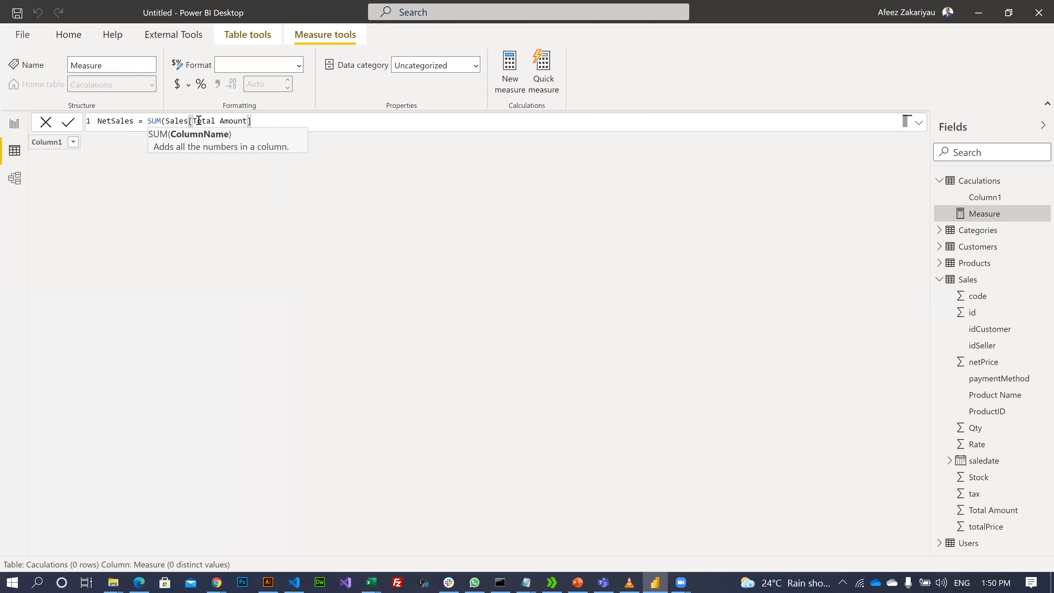
pyautogui.write(')')
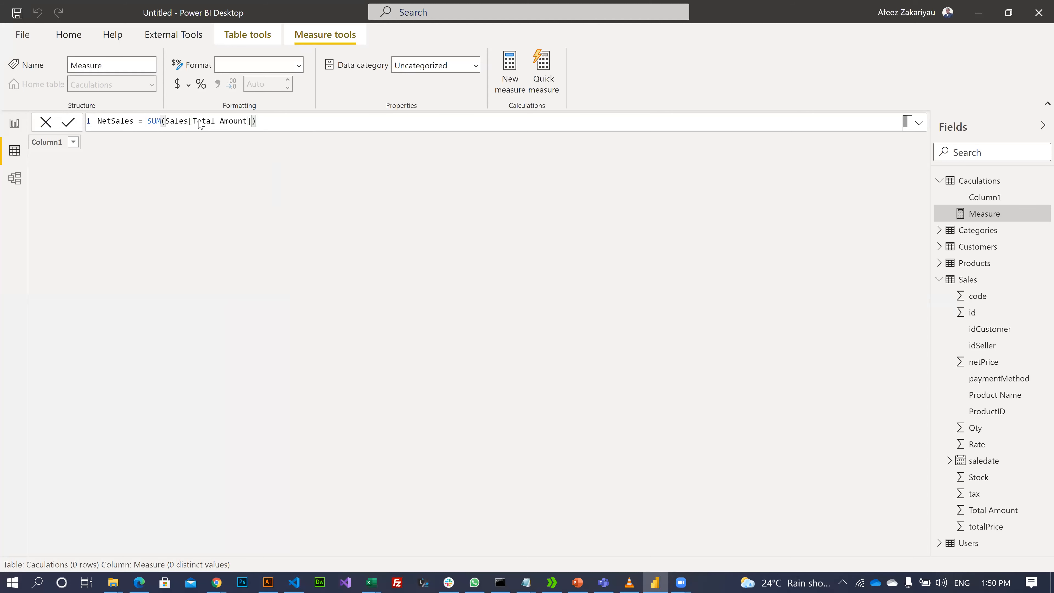
pyautogui.press('Return')
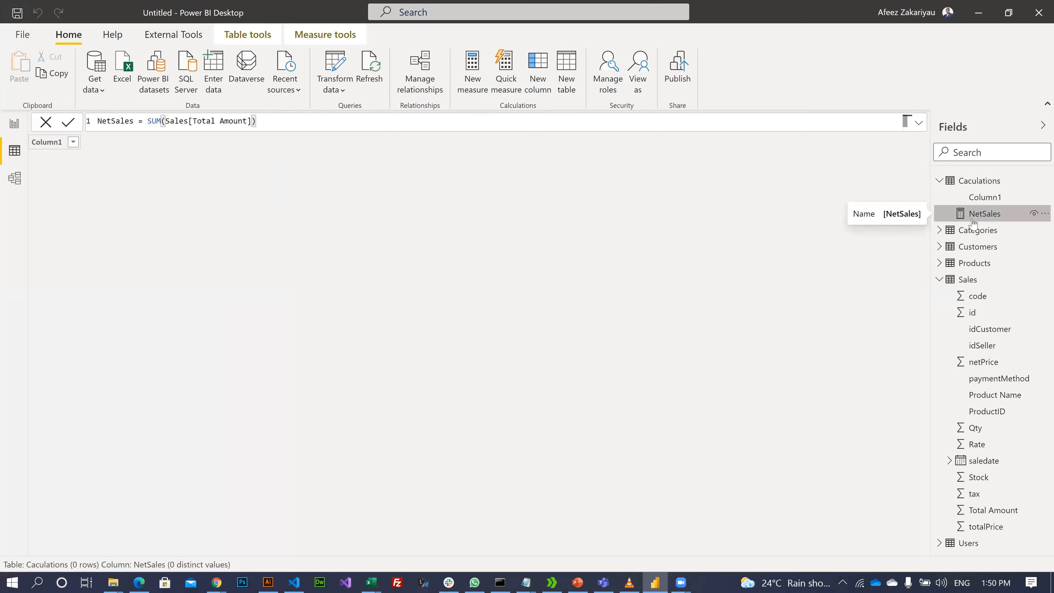
# - Delete the empty Column1 from the Caculations table and confirm the deletion
pyautogui.click(1042, 200)
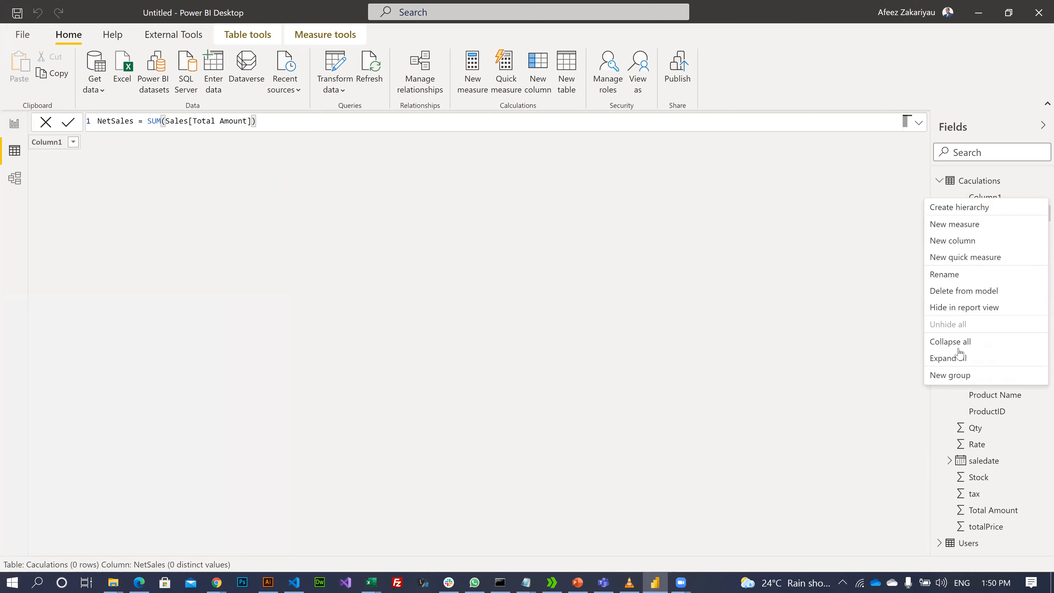
pyautogui.click(953, 293)
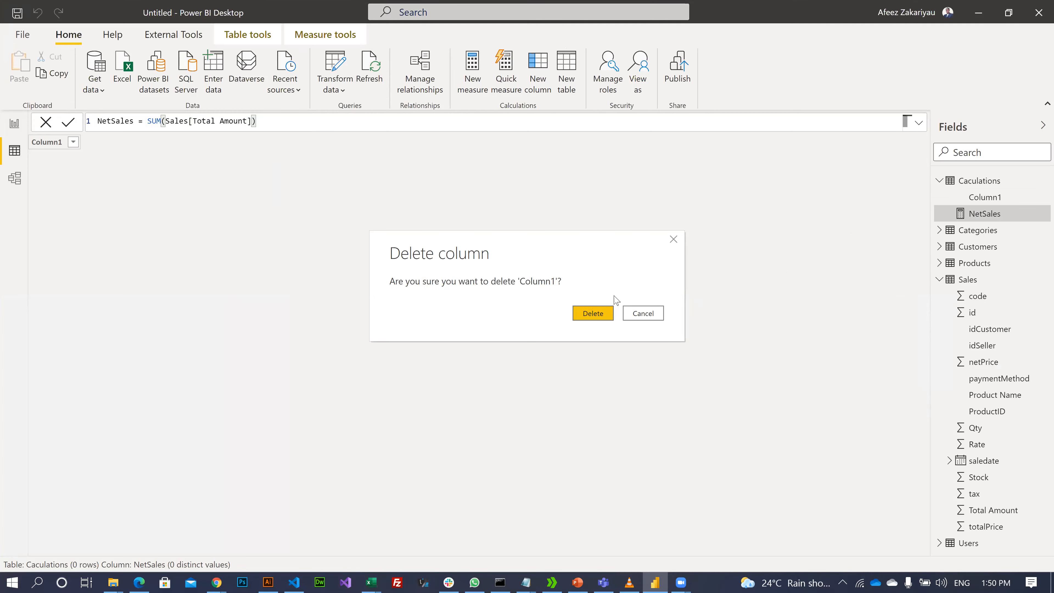
pyautogui.click(604, 313)
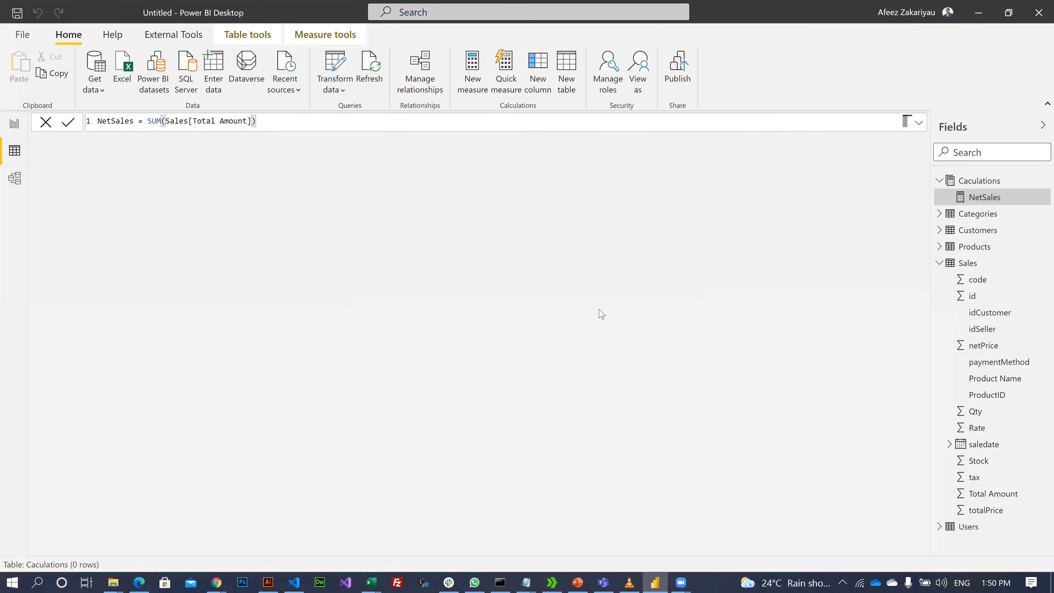
# - In Report view, show NetSales in a card resized to fit the banner beside the dollar icon
pyautogui.click(15, 124)
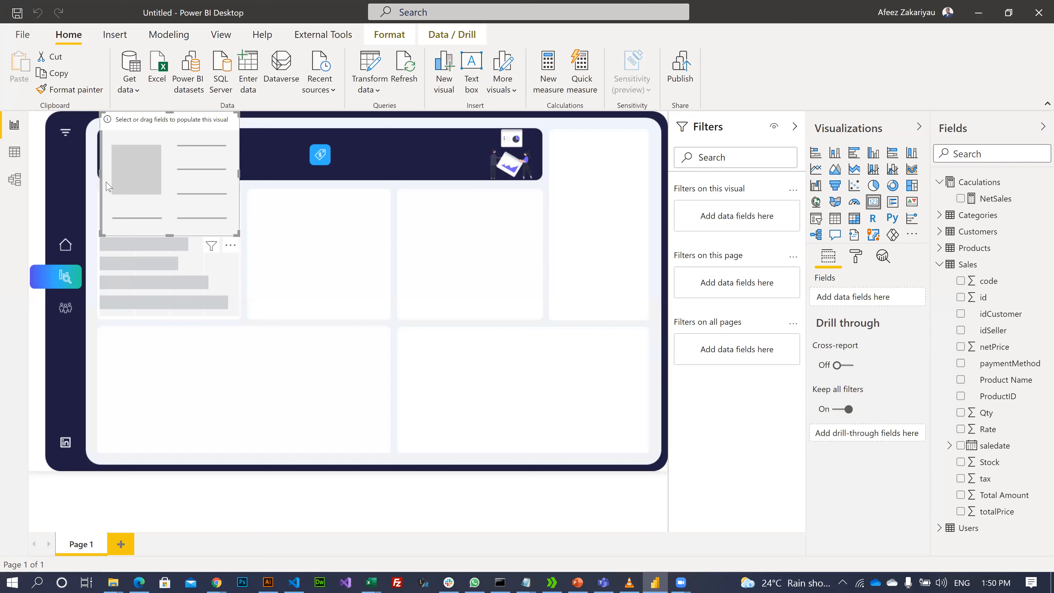
pyautogui.moveTo(992, 201); pyautogui.dragTo(851, 300)
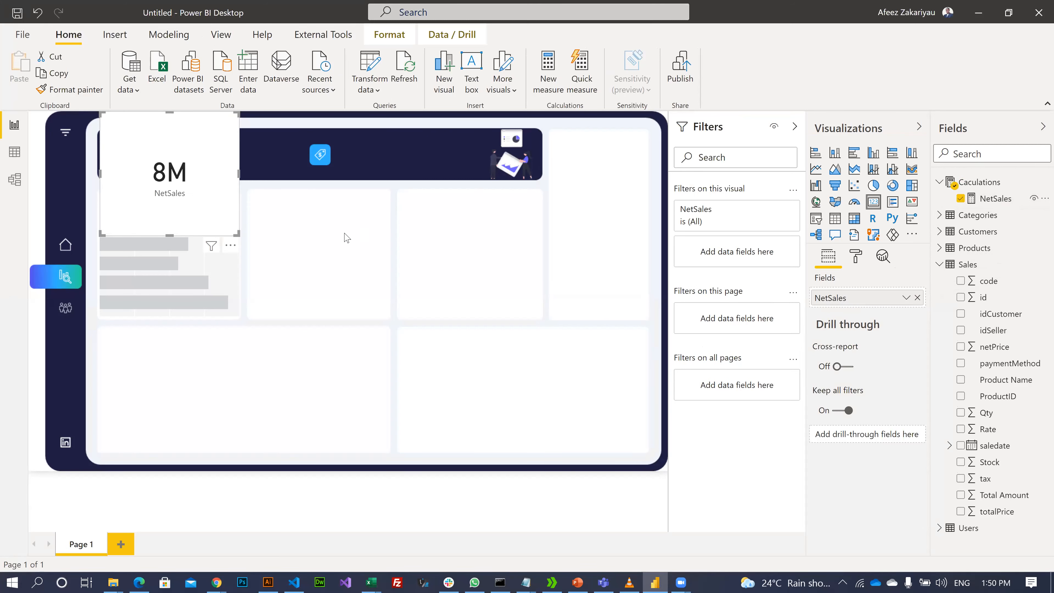
pyautogui.moveTo(238, 234); pyautogui.dragTo(245, 178)
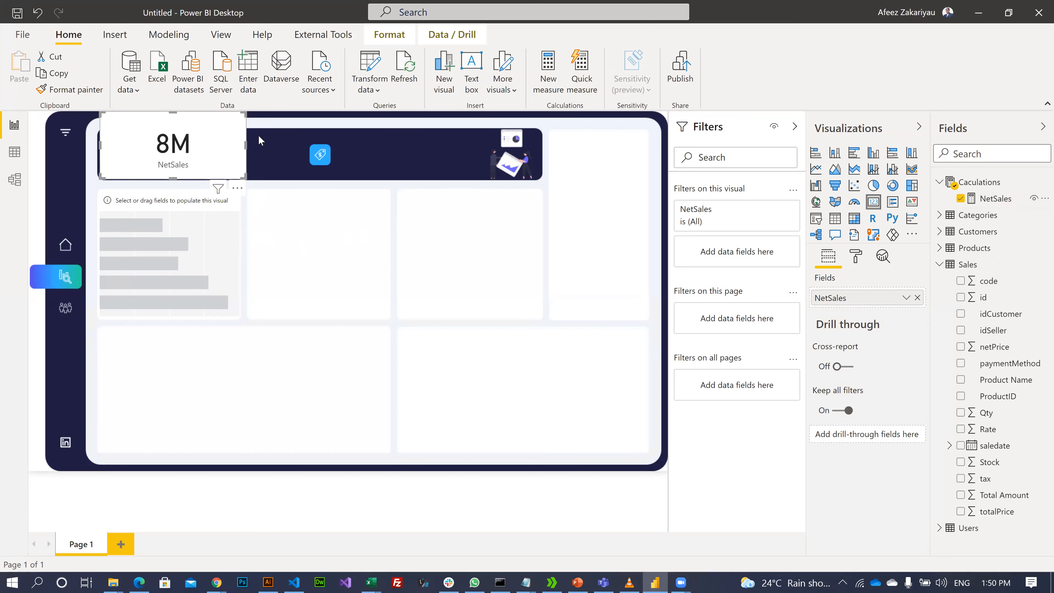
pyautogui.moveTo(244, 113); pyautogui.dragTo(195, 128)
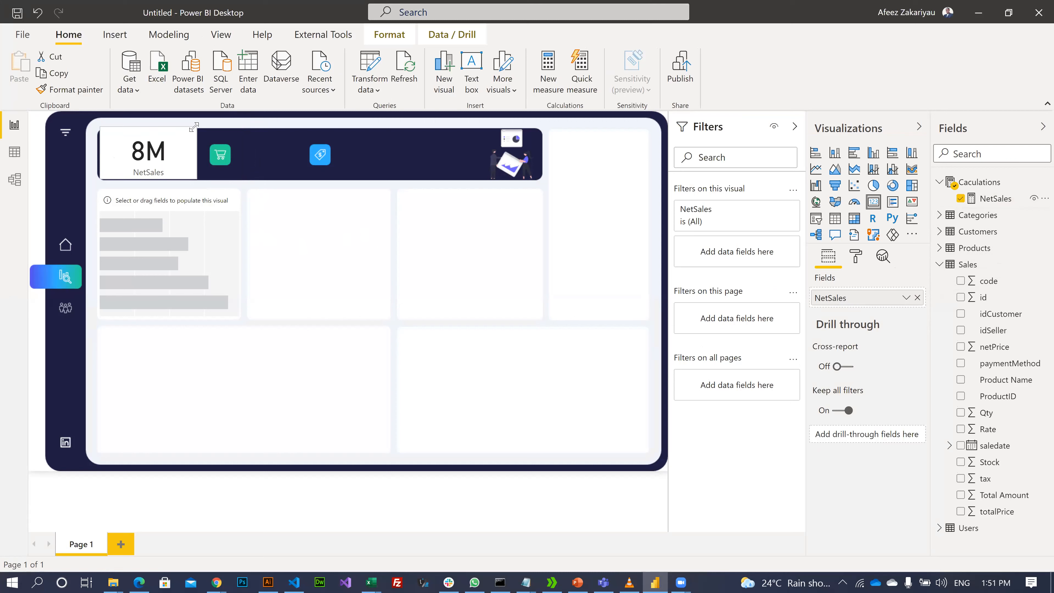
pyautogui.moveTo(101, 150); pyautogui.dragTo(136, 157)
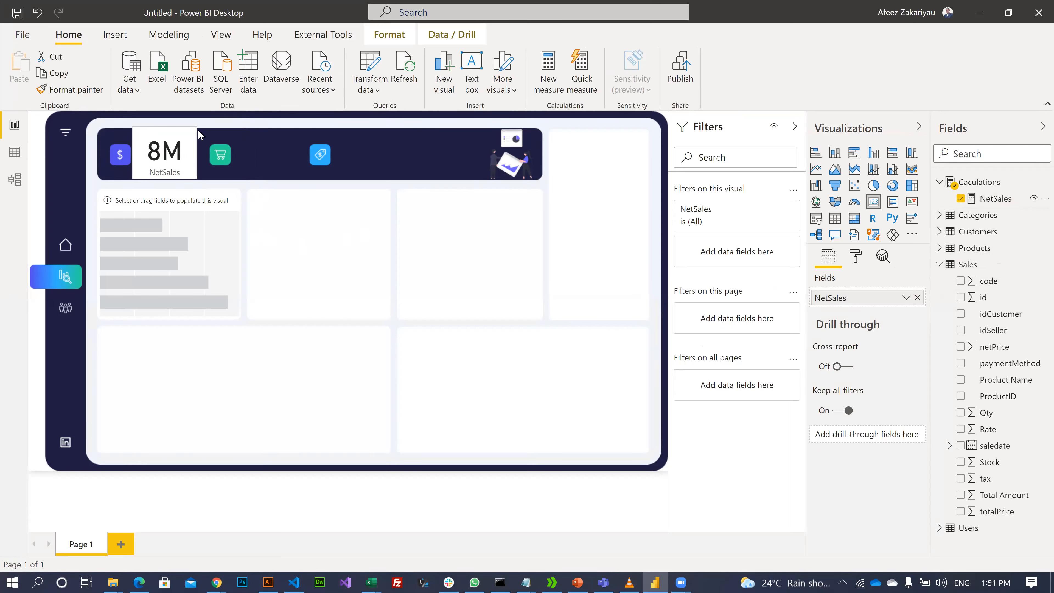
pyautogui.moveTo(196, 129); pyautogui.dragTo(189, 138)
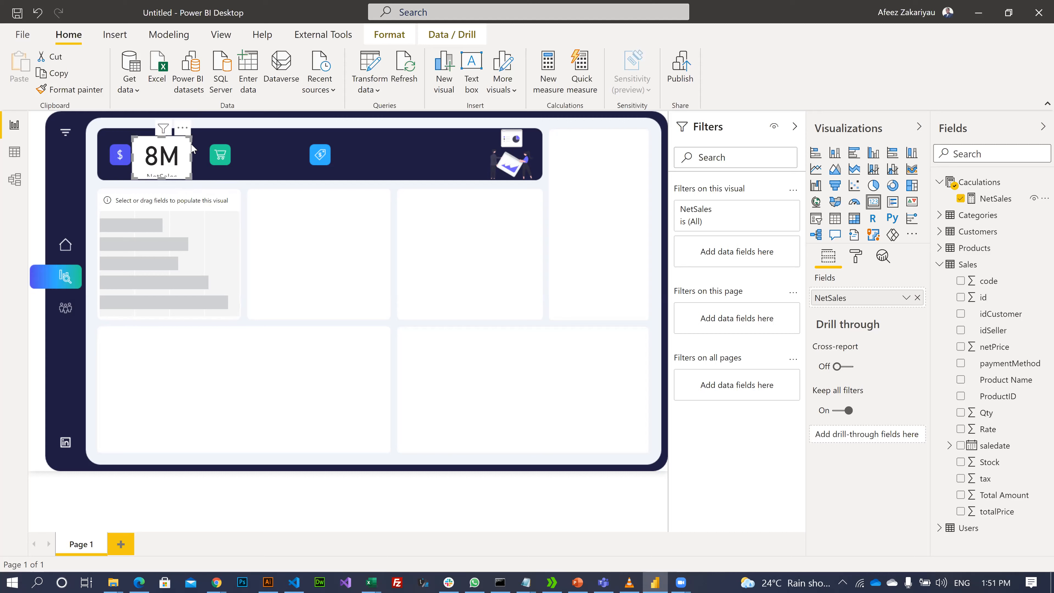
pyautogui.moveTo(189, 139); pyautogui.dragTo(200, 130)
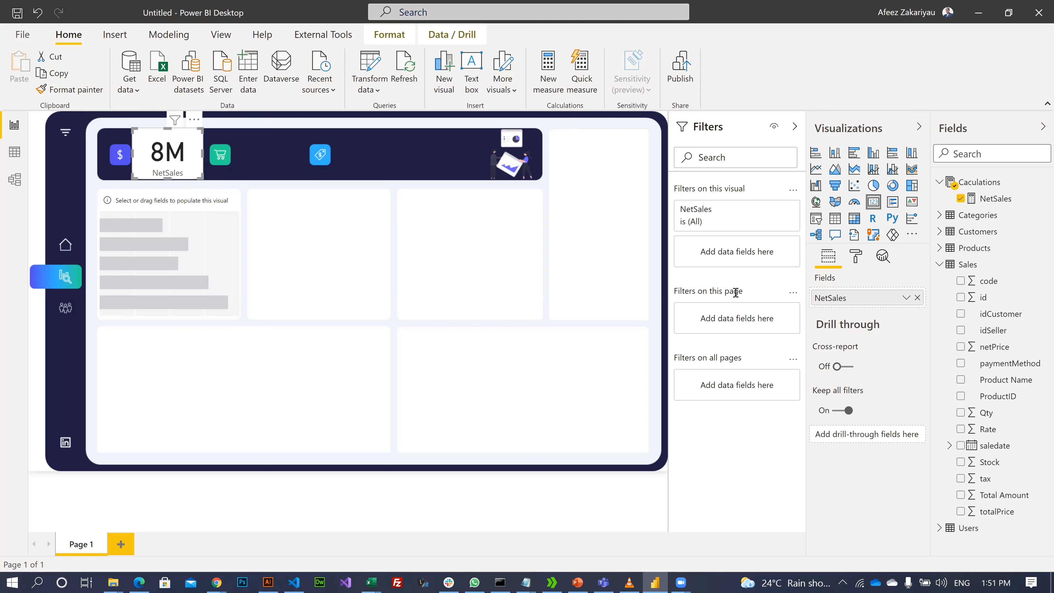
# - Turn on the card's title, set it to 'Net Sales', and centre it
pyautogui.click(858, 256)
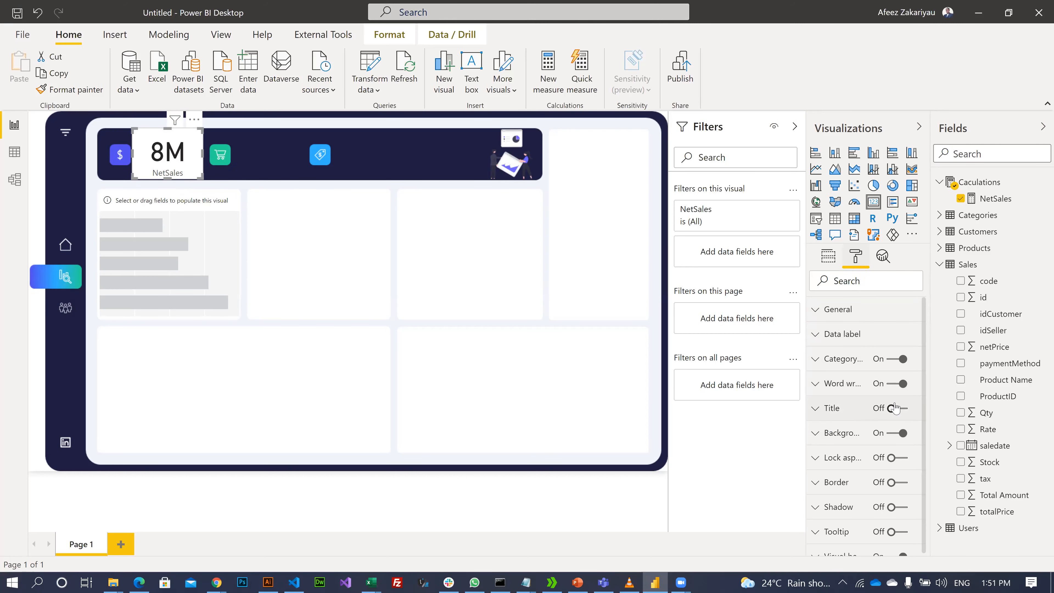
pyautogui.click(899, 413)
pyautogui.click(818, 416)
pyautogui.click(851, 450)
pyautogui.write('Ne')
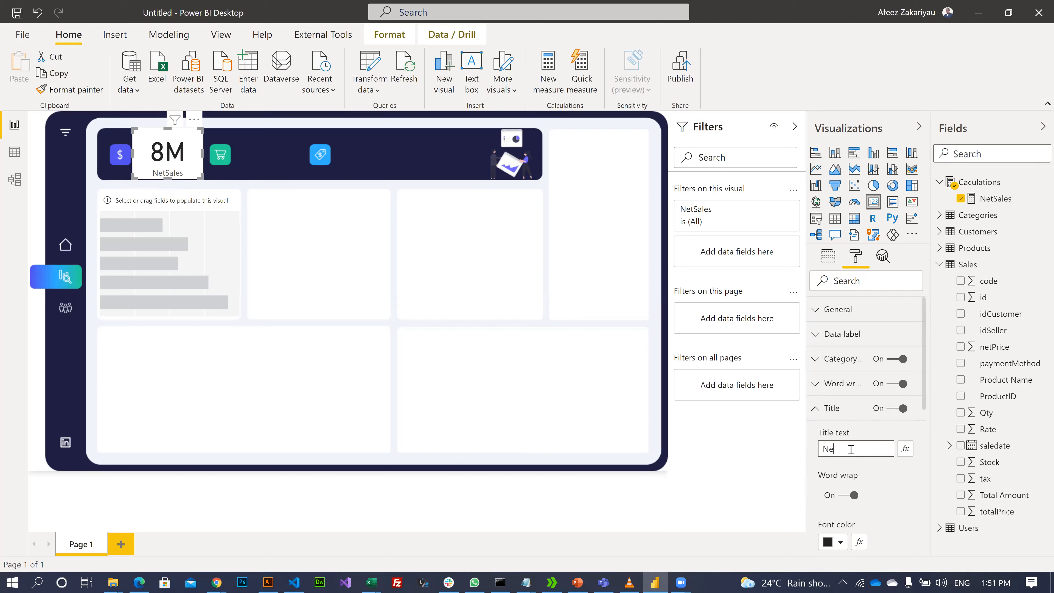
pyautogui.write('t S')
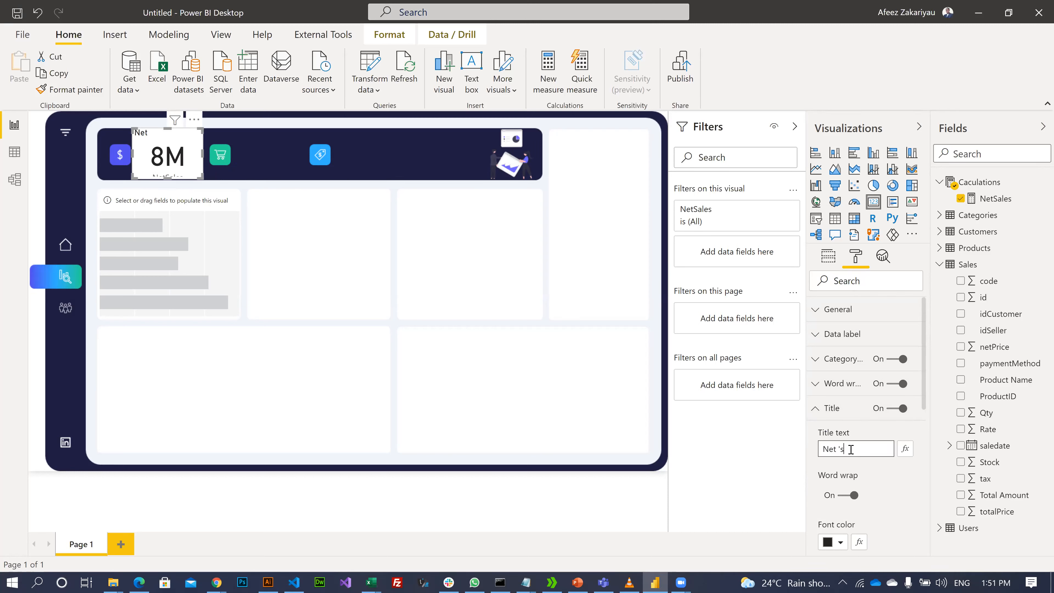
pyautogui.write(" 's")
pyautogui.press('BackSpace')
pyautogui.press('BackSpace')
pyautogui.write('Sa')
pyautogui.click(876, 478)
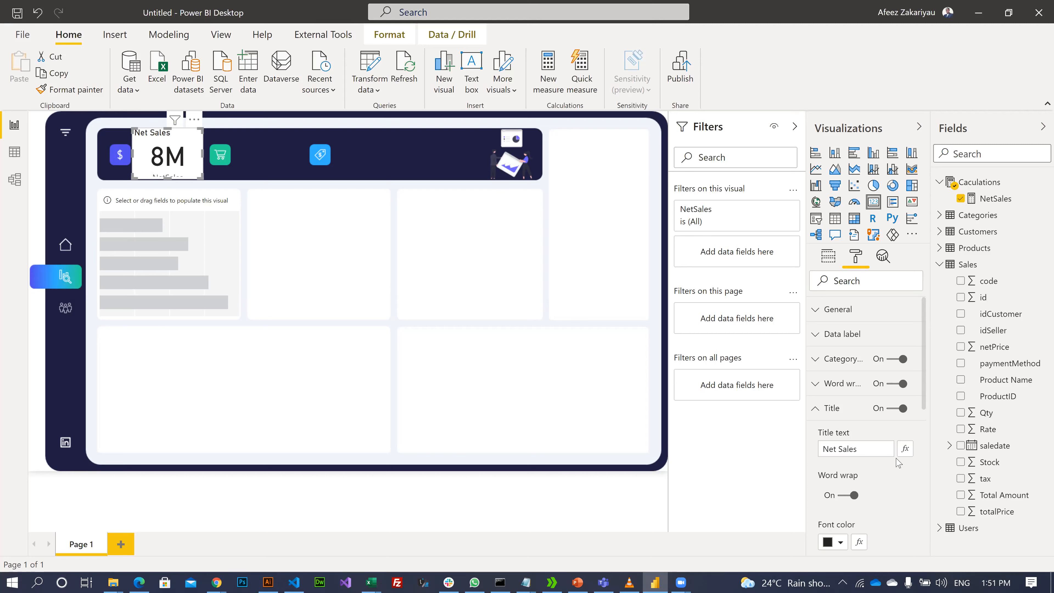
pyautogui.scroll(-3, 892, 465)
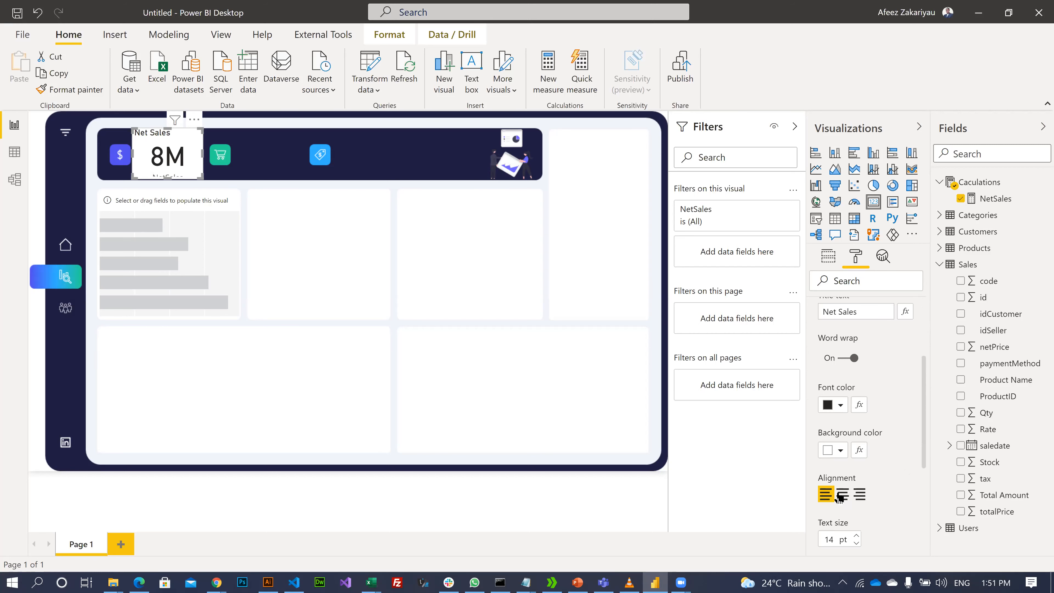
pyautogui.click(841, 495)
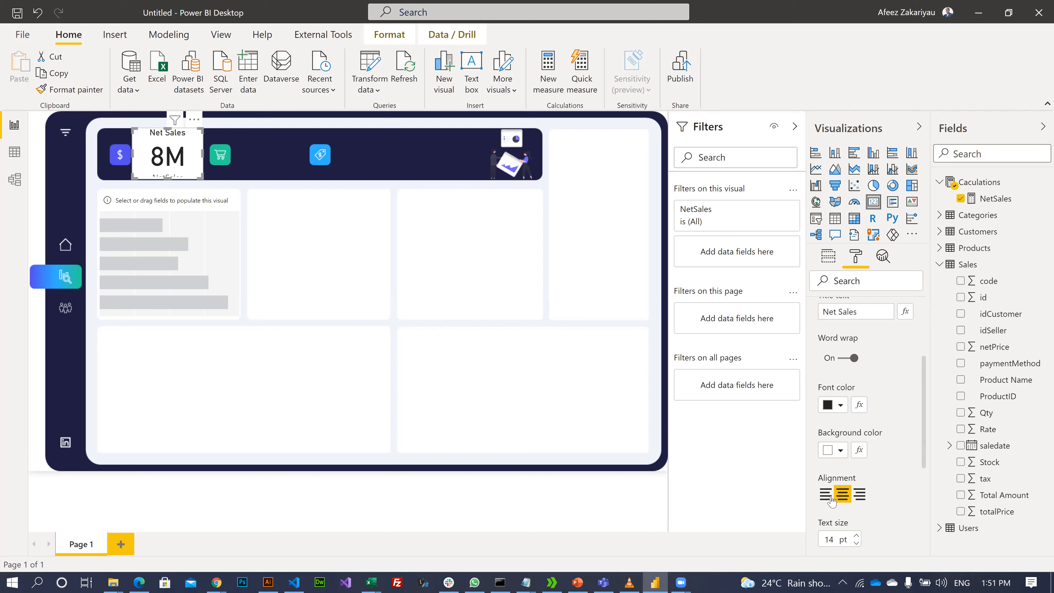
# - Set the title font to Segoe UI Bold, after briefly trying Cambria
pyautogui.scroll(-2, 834, 503)
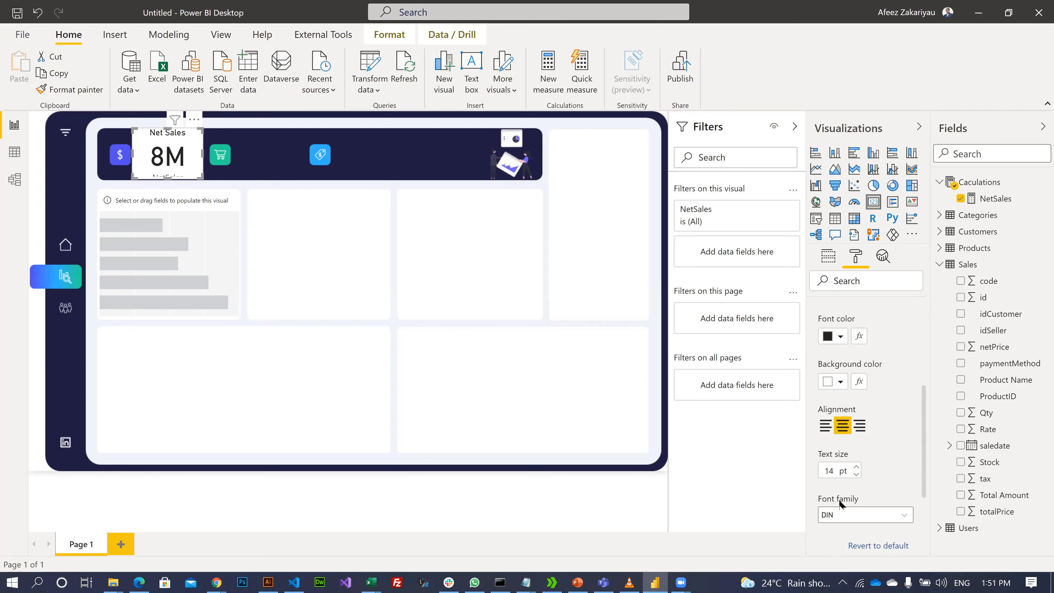
pyautogui.click(905, 516)
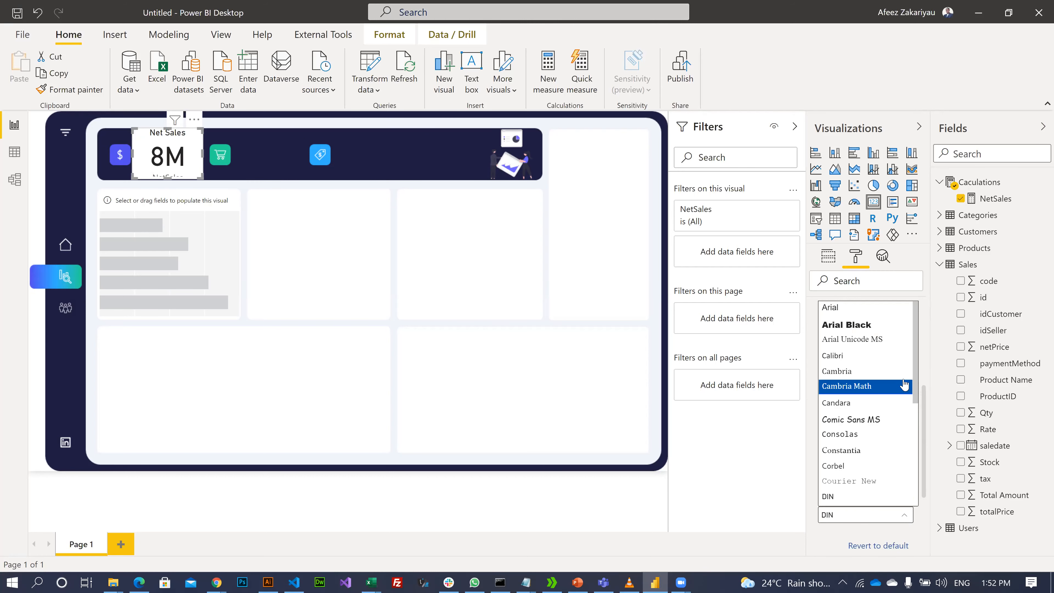
pyautogui.click(889, 372)
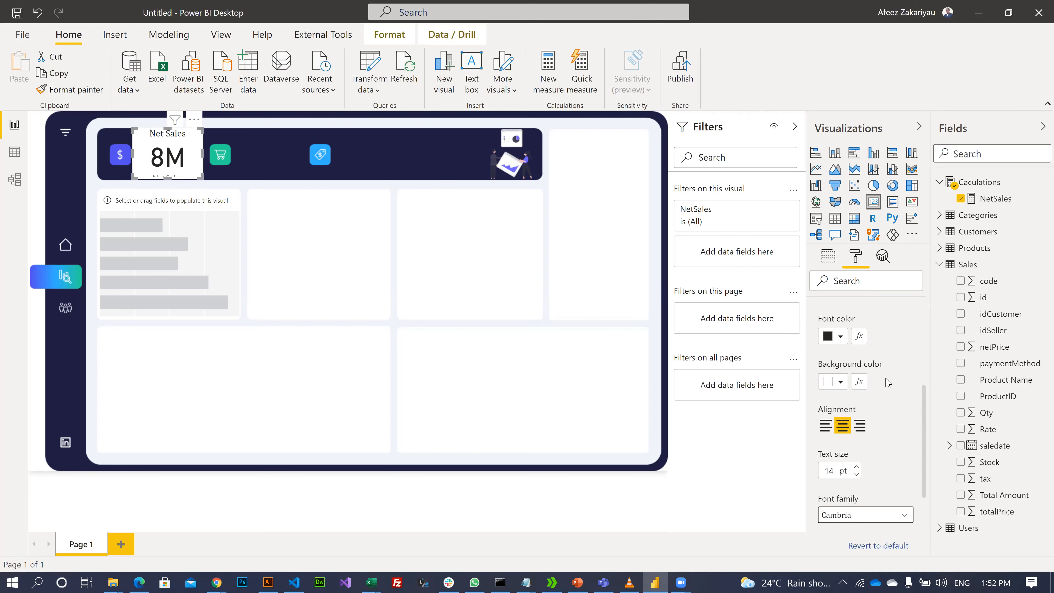
pyautogui.click(860, 517)
pyautogui.scroll(-3, 859, 452)
pyautogui.click(851, 472)
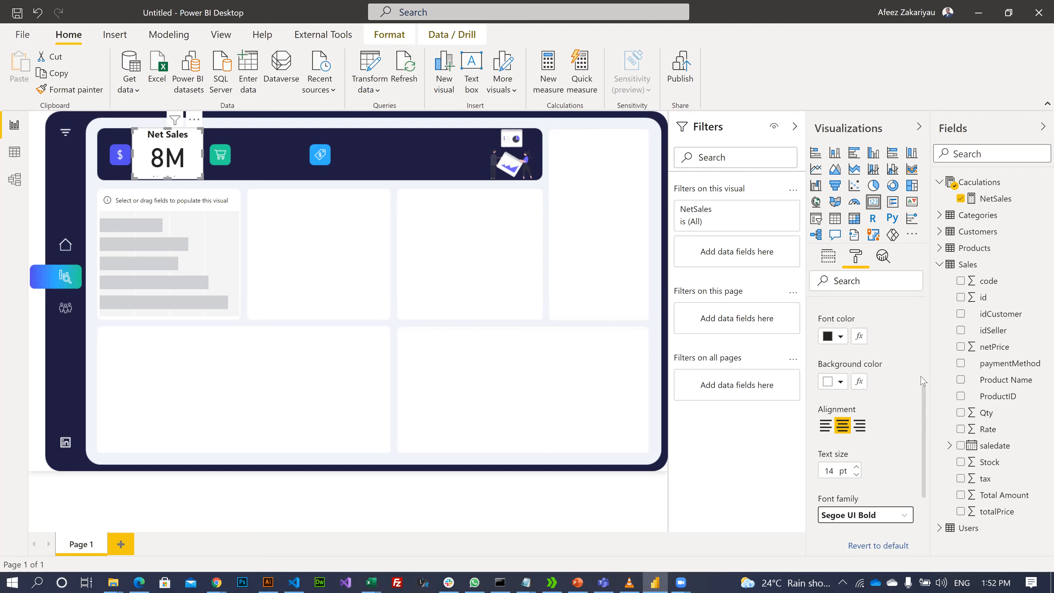
pyautogui.scroll(5, 835, 365)
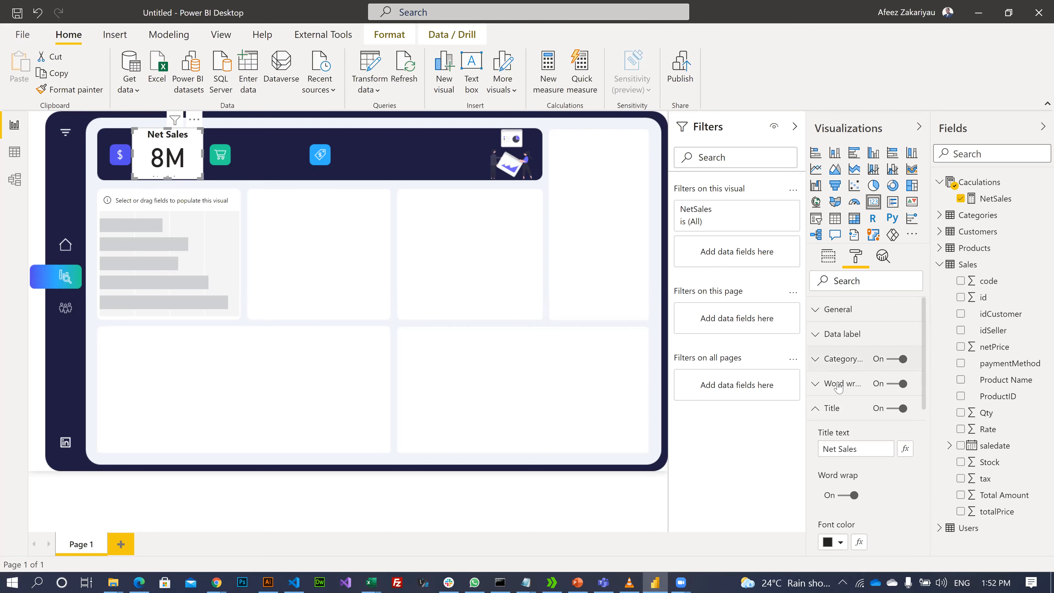
# - Switch off the Net Sales card's background so it sits transparently on the dark banner
pyautogui.click(832, 317)
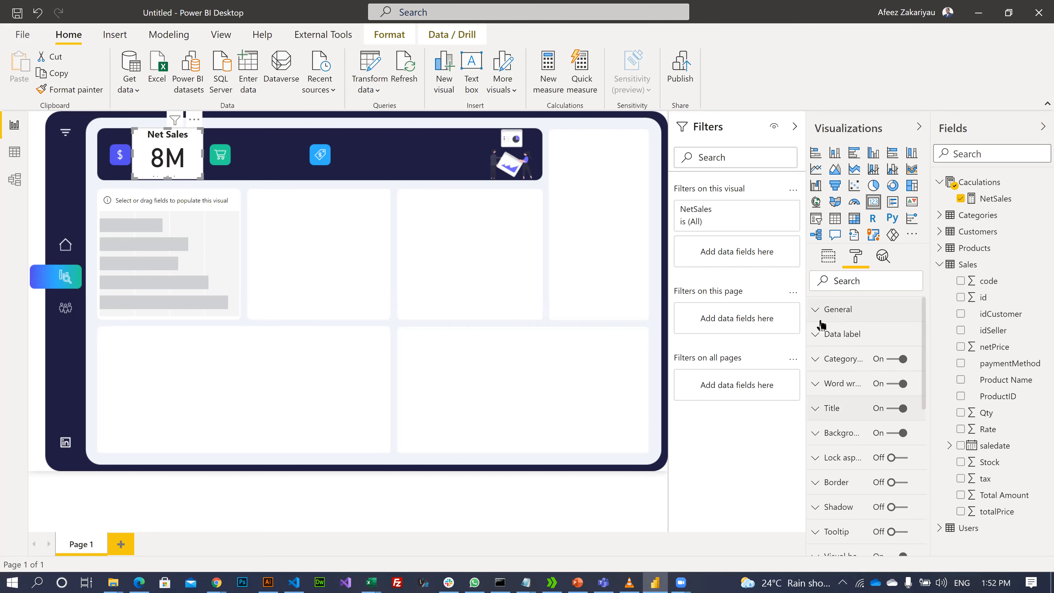
pyautogui.scroll(-3, 835, 413)
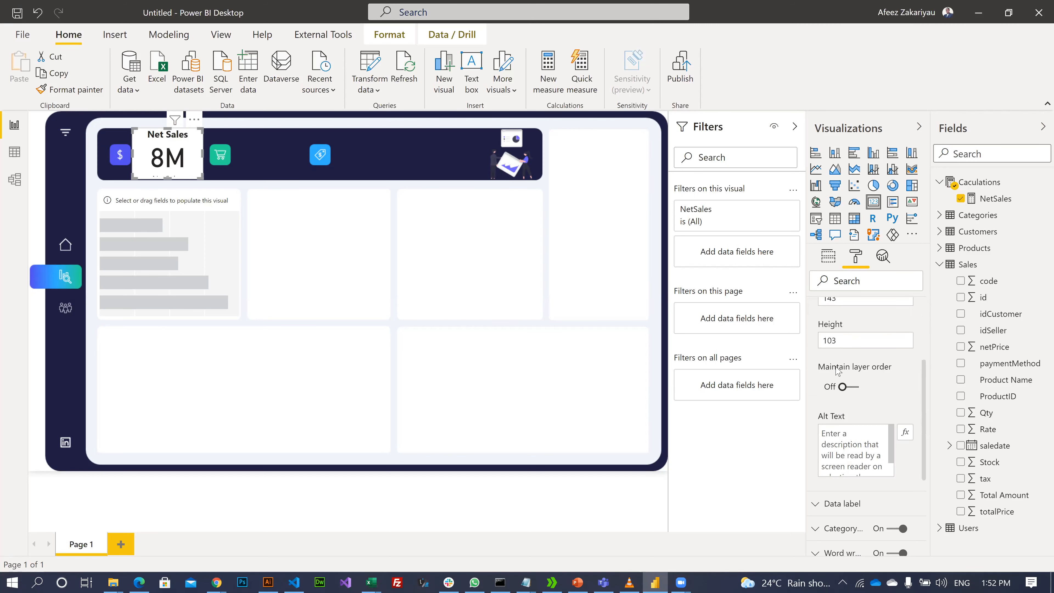
pyautogui.scroll(-3, 836, 393)
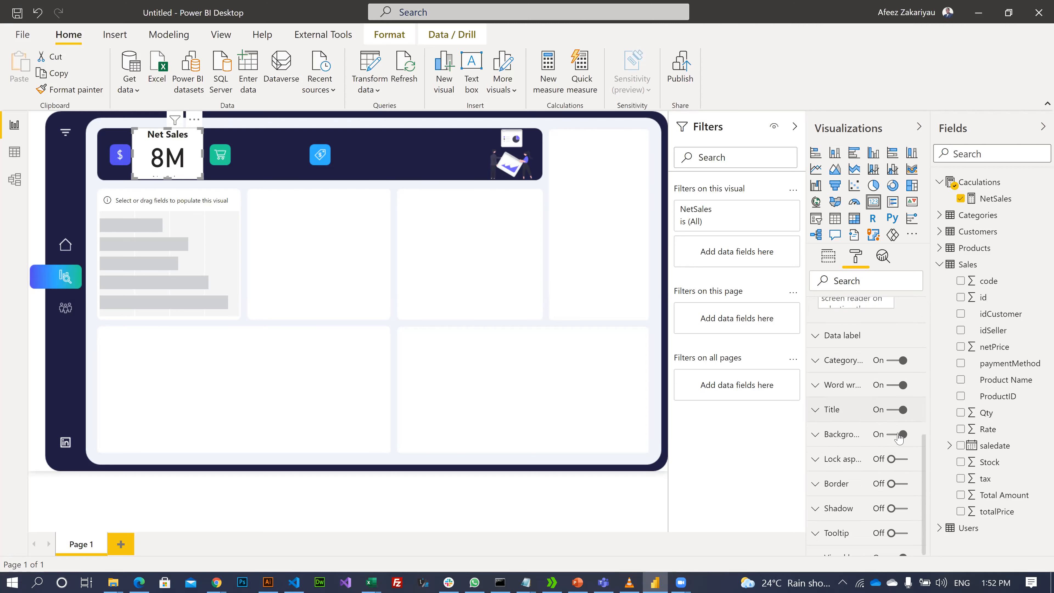
pyautogui.scroll(-1, 841, 427)
pyautogui.click(893, 428)
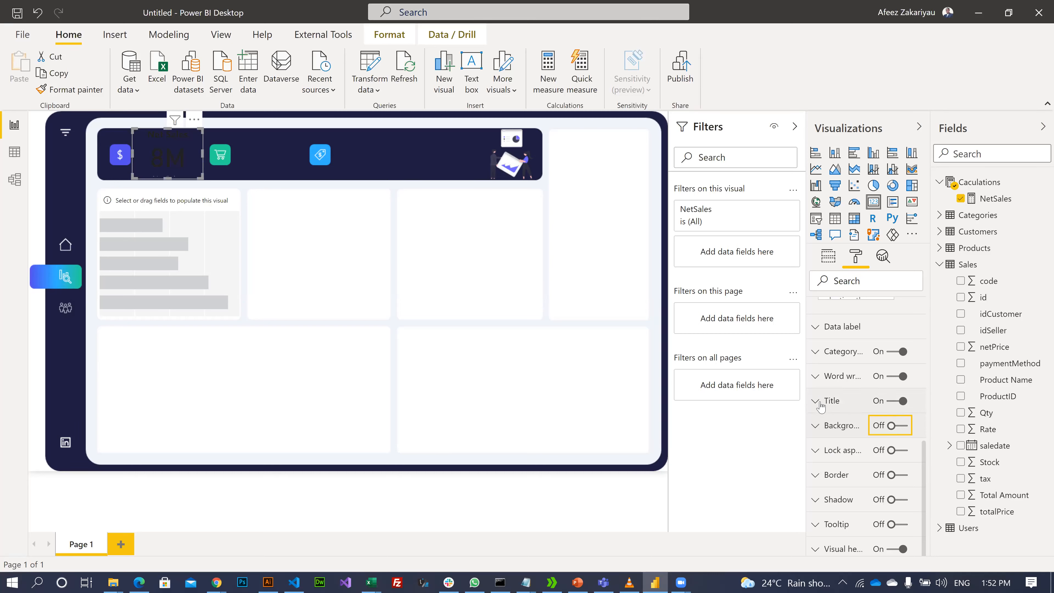
pyautogui.scroll(2, 823, 425)
# - Make the Net Sales value white, 33 pt, with 2 decimal places so it shows 8.22M
pyautogui.click(820, 462)
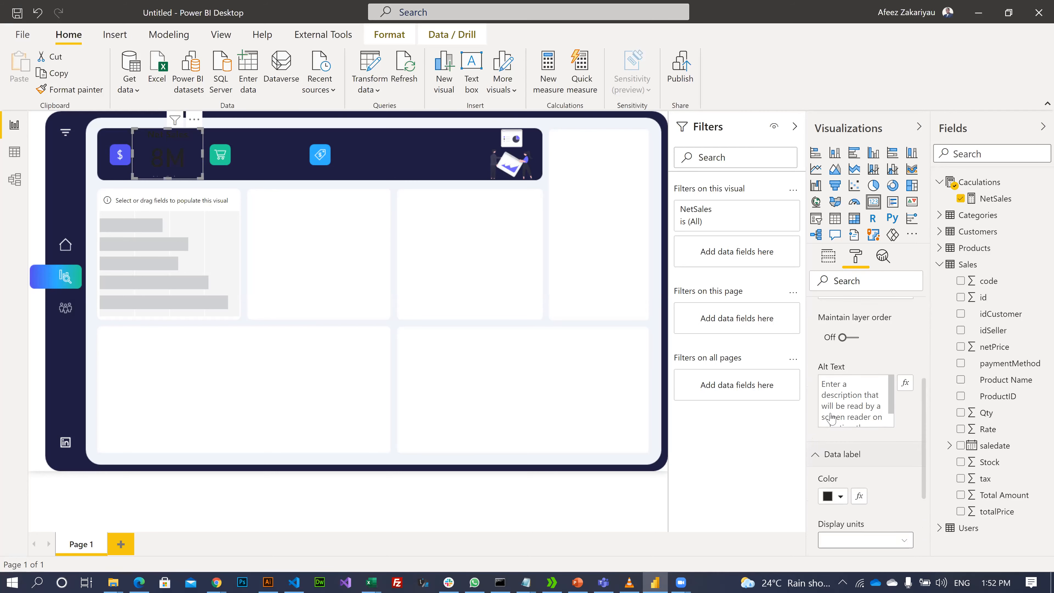
pyautogui.click(842, 365)
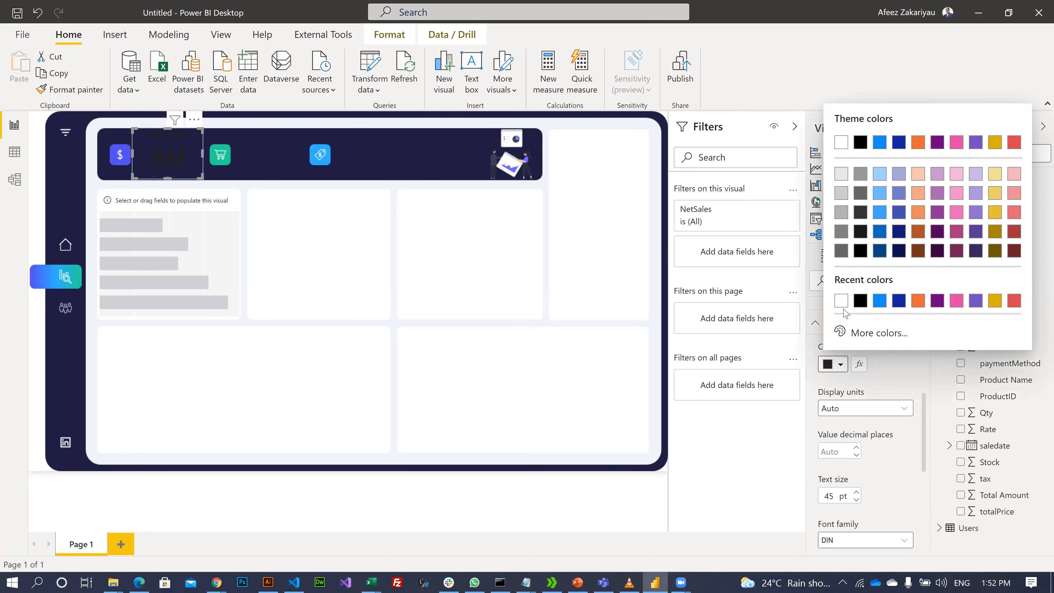
pyautogui.click(842, 301)
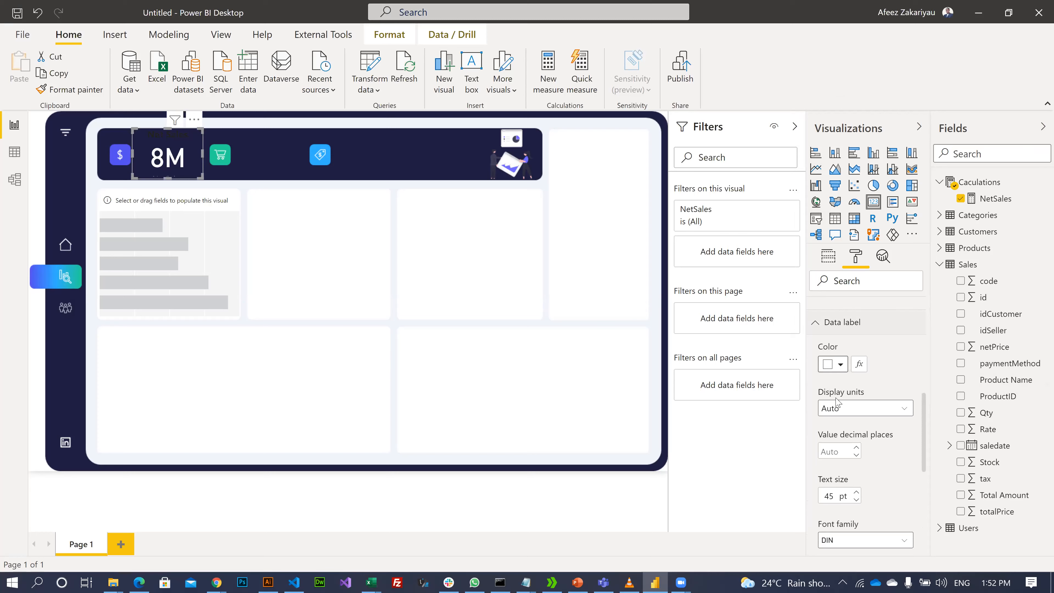
pyautogui.scroll(-3, 862, 473)
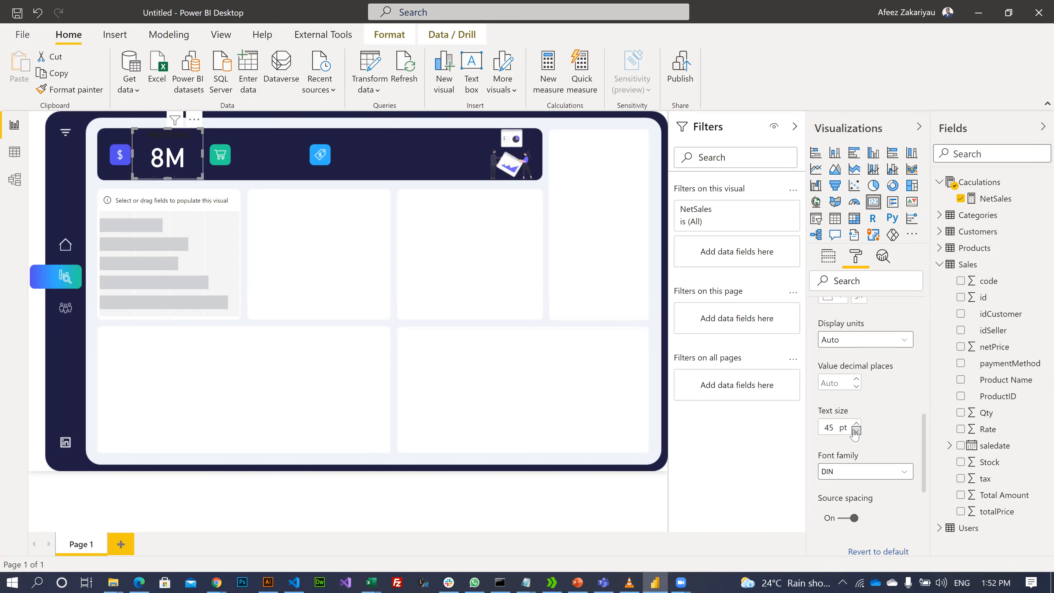
pyautogui.click(856, 431)
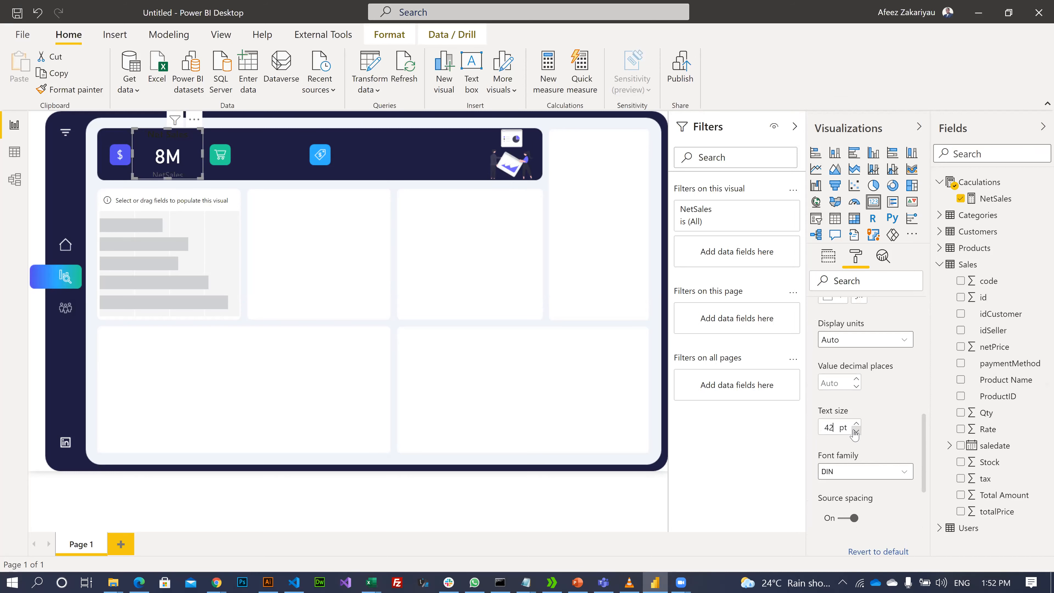
pyautogui.click(855, 431)
pyautogui.scroll(-5, 892, 506)
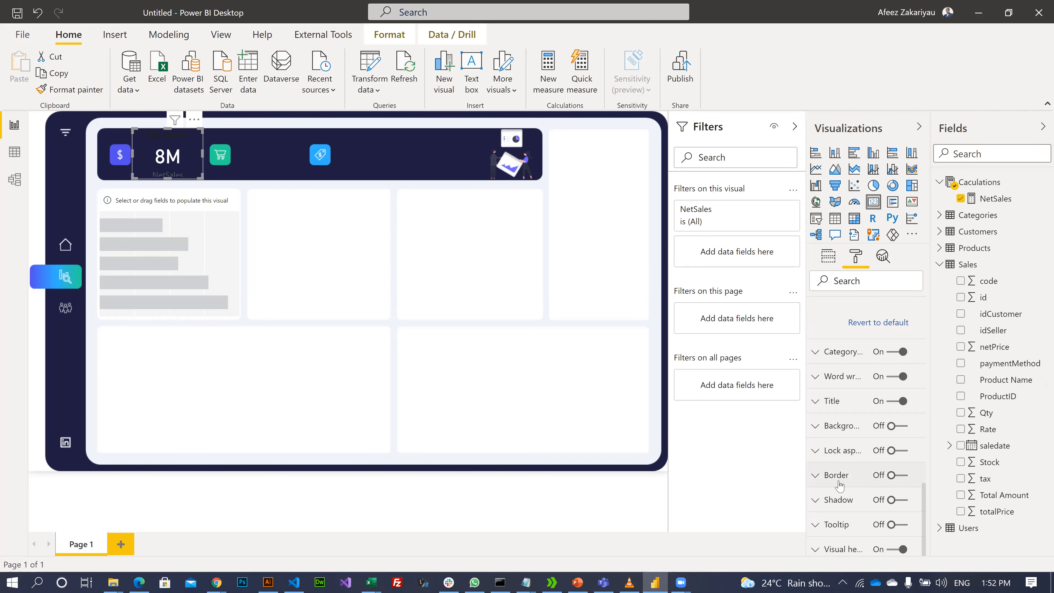
pyautogui.scroll(5, 847, 344)
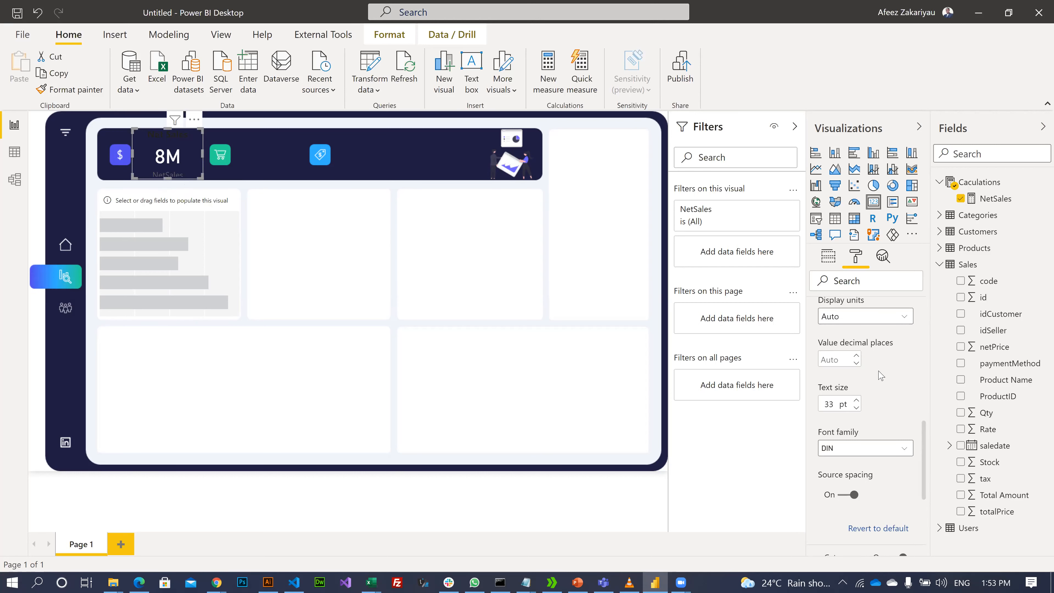
pyautogui.click(857, 356)
pyautogui.click(857, 356)
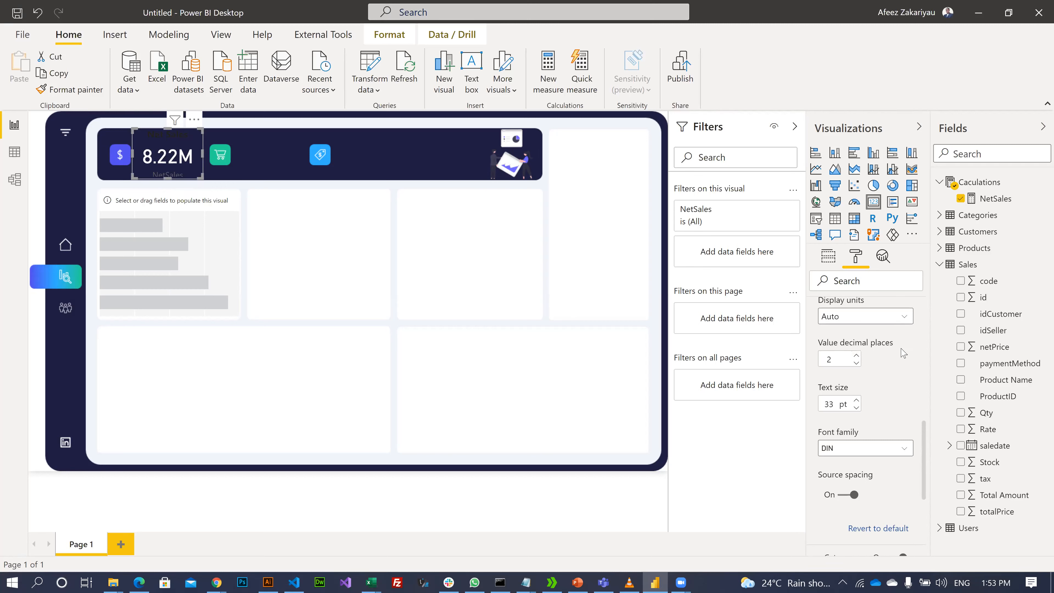
pyautogui.scroll(10, 904, 349)
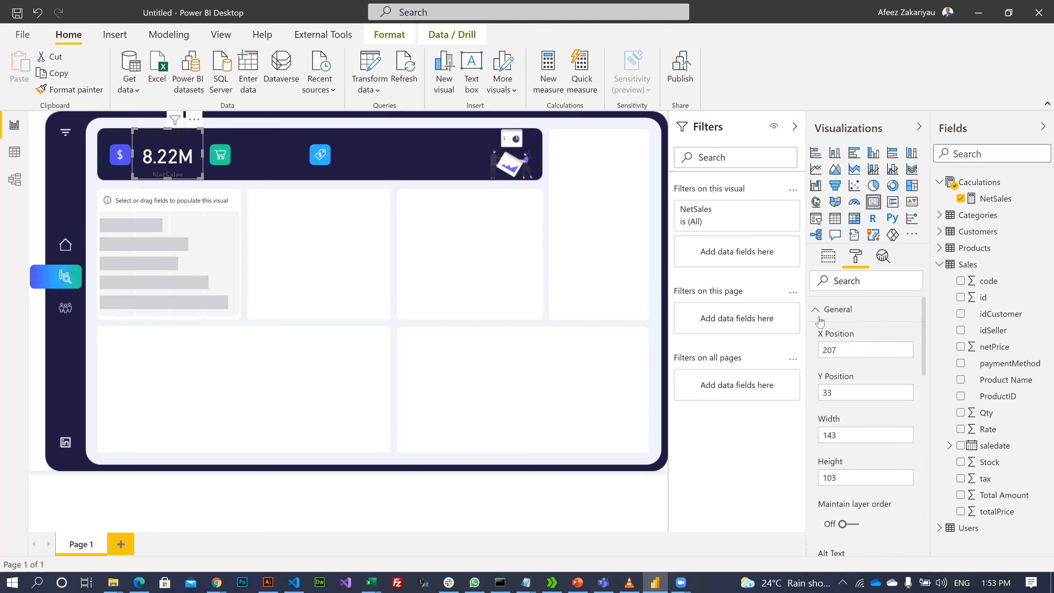
# - Nudge the Net Sales card slightly left and up in the banner
pyautogui.click(813, 312)
pyautogui.scroll(-3, 886, 376)
pyautogui.scroll(-4, 876, 378)
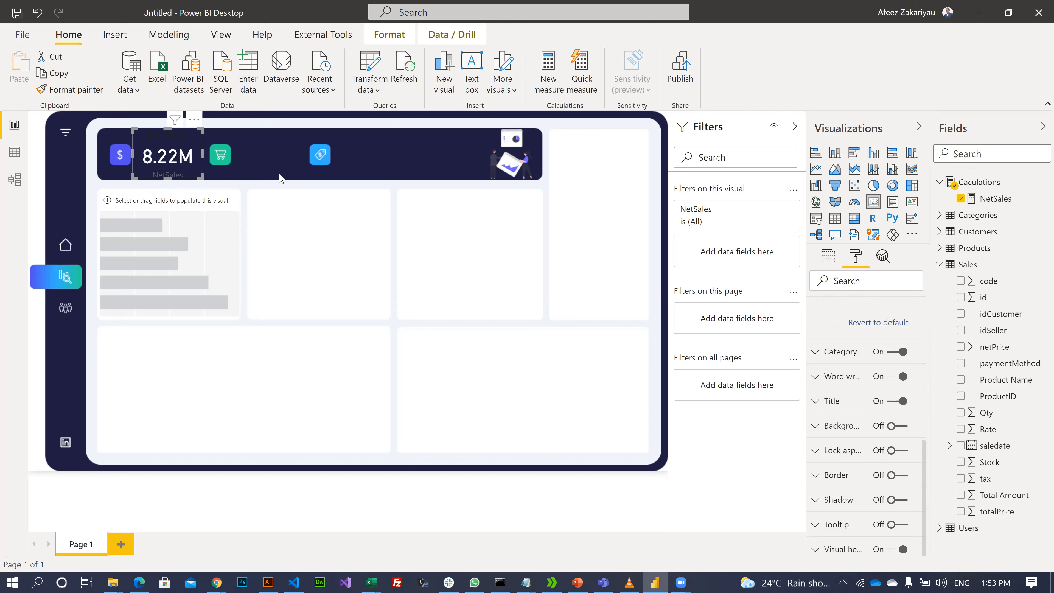
pyautogui.moveTo(173, 137); pyautogui.dragTo(165, 135)
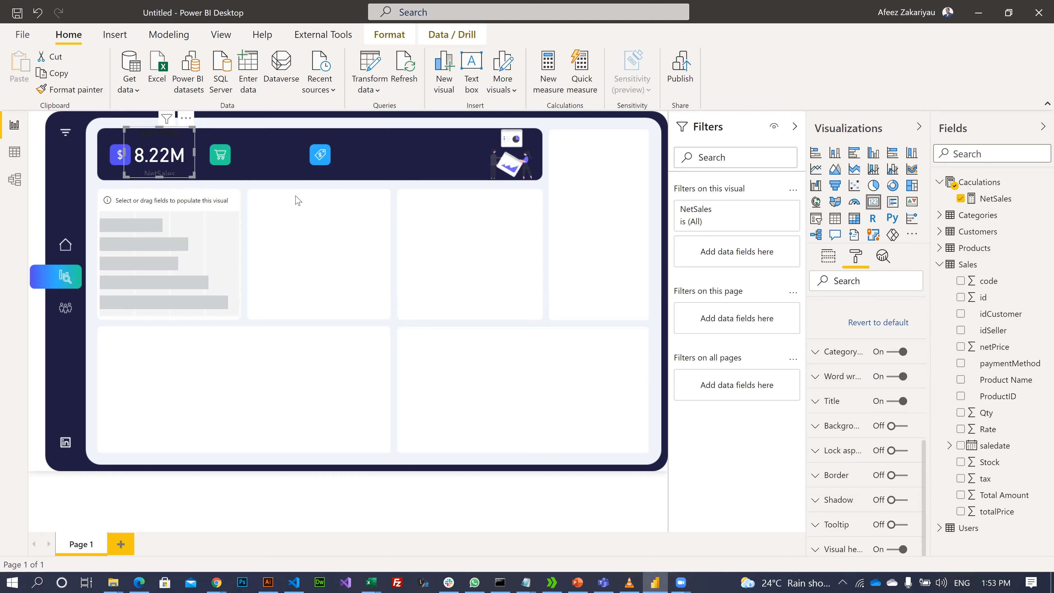
# - Give the Net Sales title a light grey font colour and a 12 pt text size
pyautogui.click(816, 402)
pyautogui.scroll(-3, 888, 488)
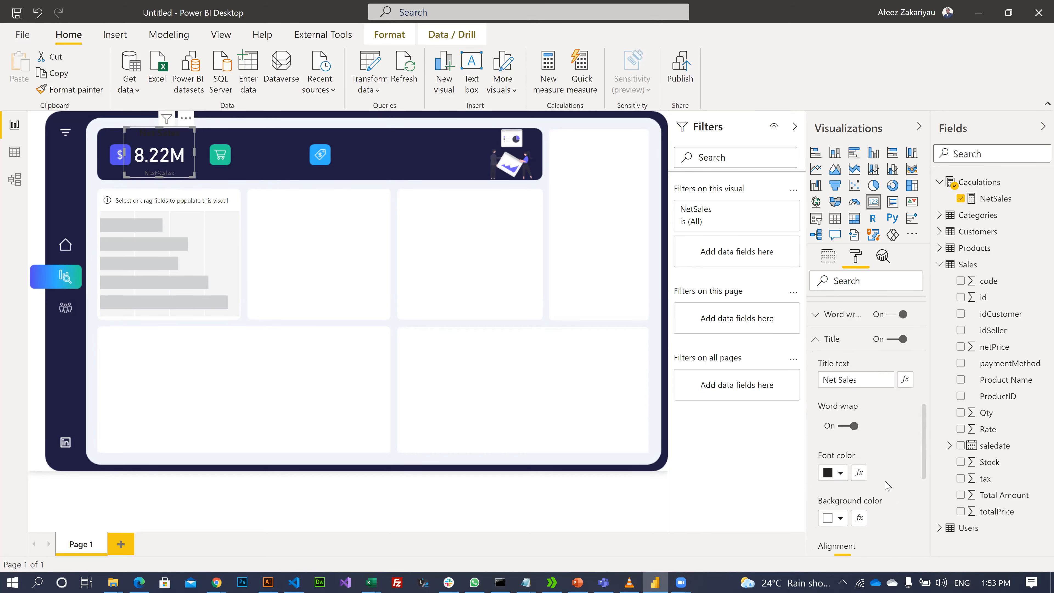
pyautogui.click(840, 398)
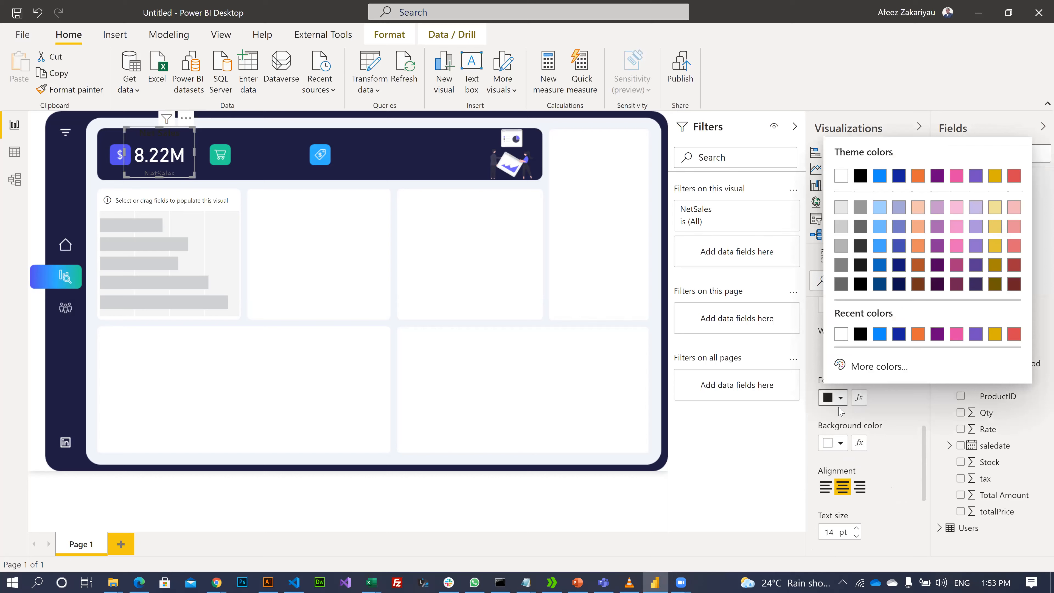
pyautogui.click(842, 176)
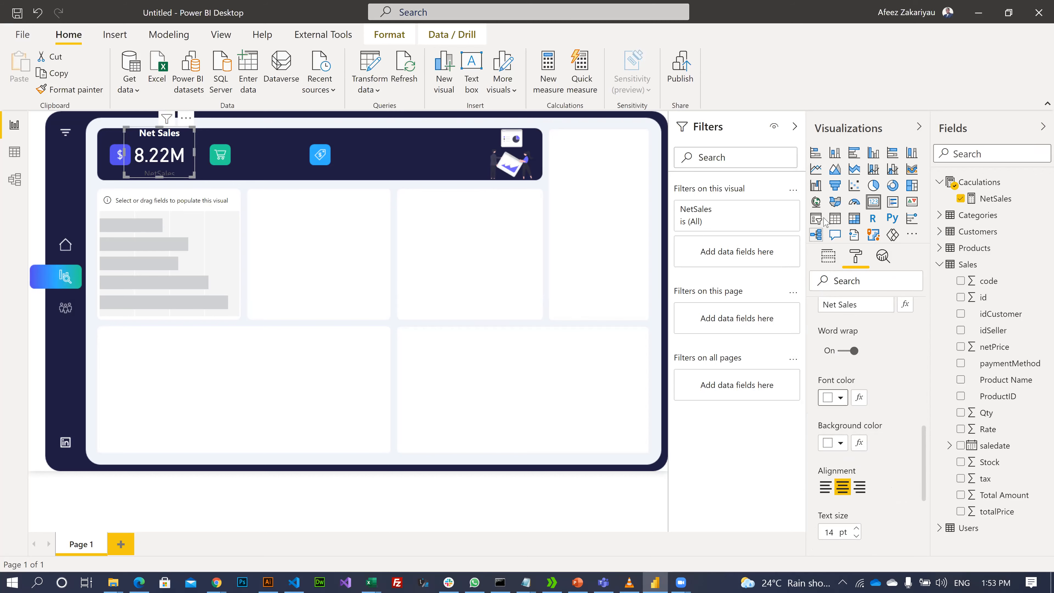
pyautogui.click(841, 400)
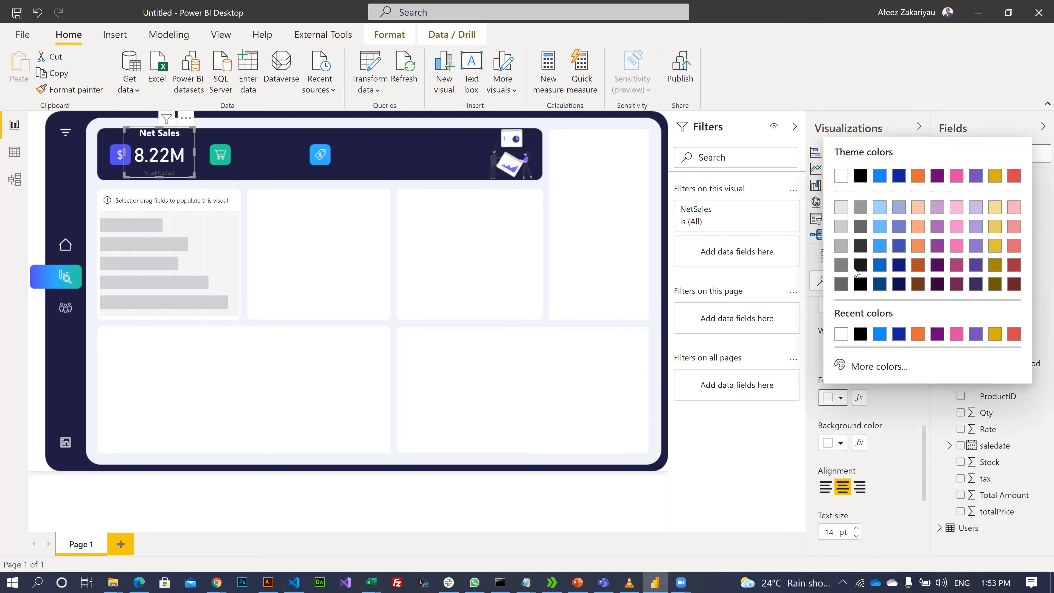
pyautogui.click(841, 207)
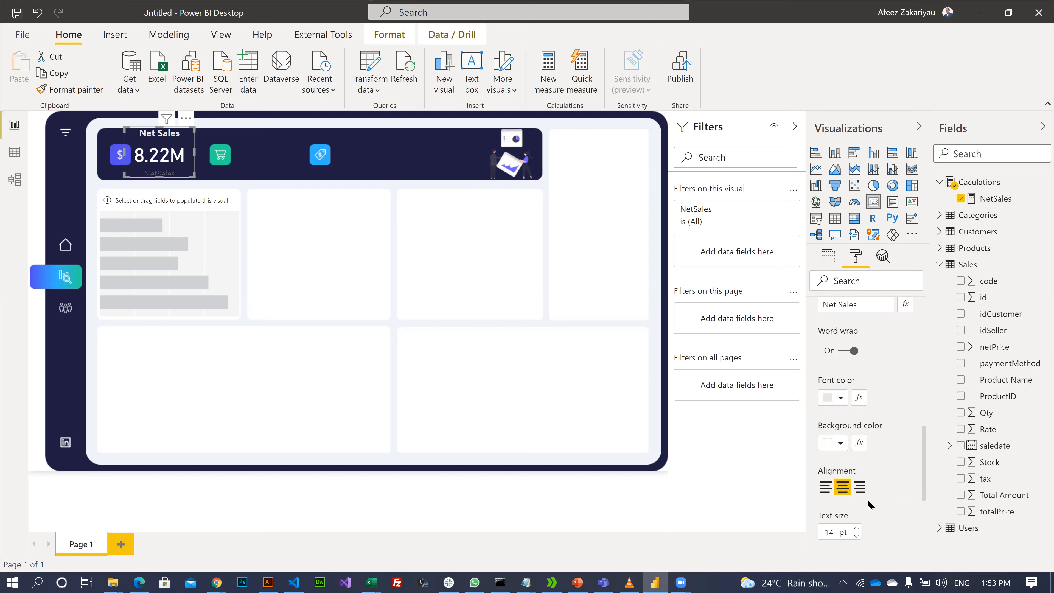
pyautogui.click(856, 535)
pyautogui.click(857, 536)
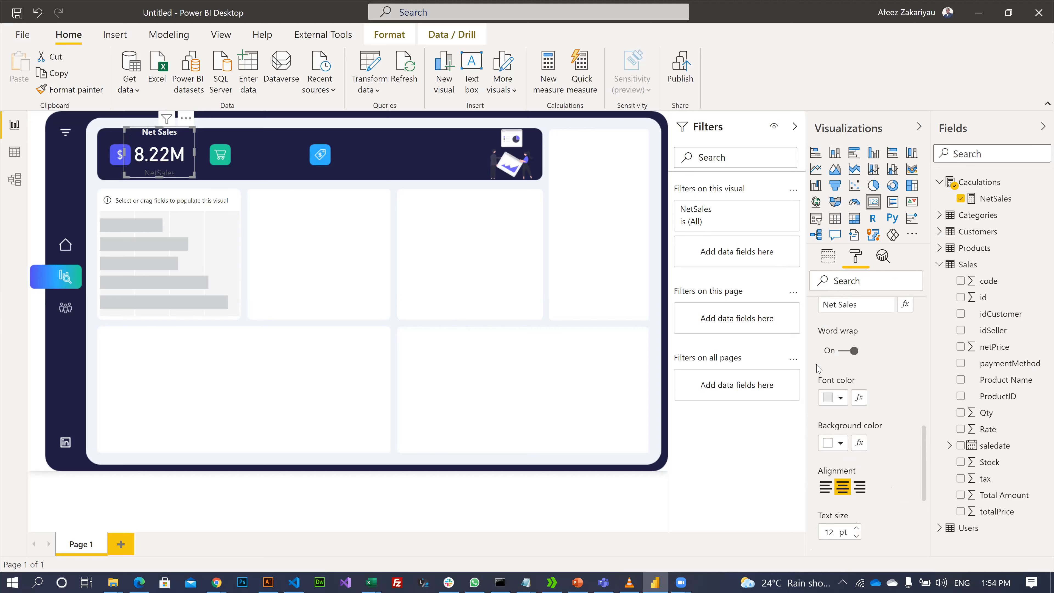
pyautogui.scroll(-4, 872, 374)
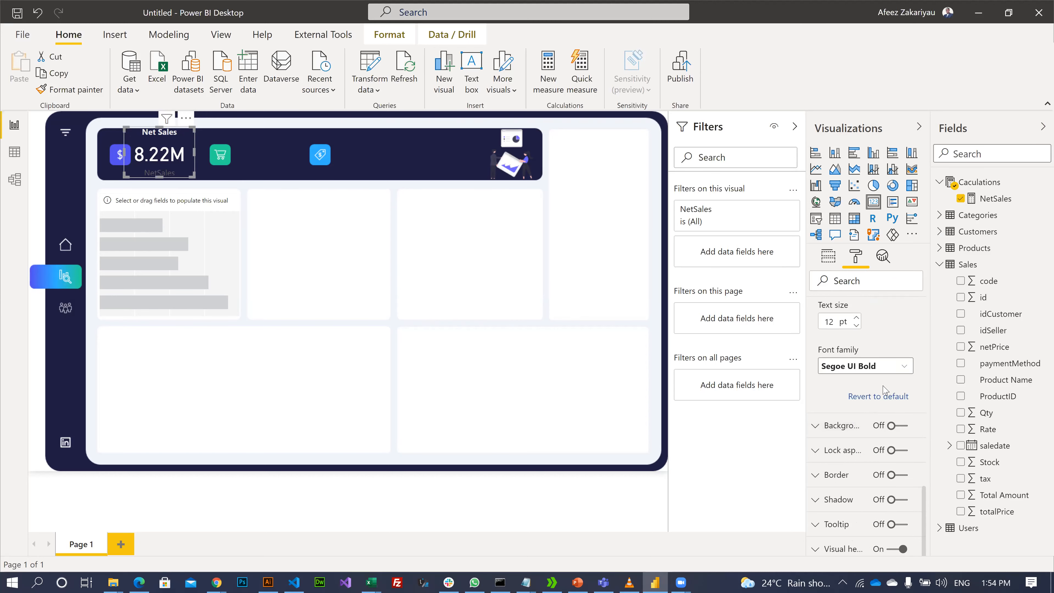
pyautogui.scroll(5, 834, 419)
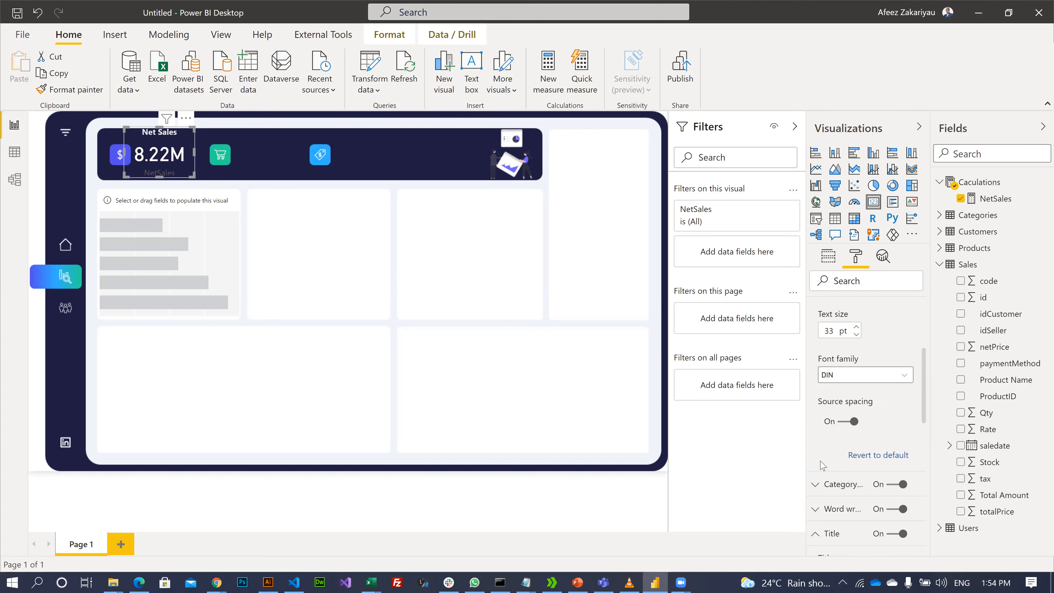
pyautogui.scroll(-2, 824, 465)
pyautogui.click(897, 417)
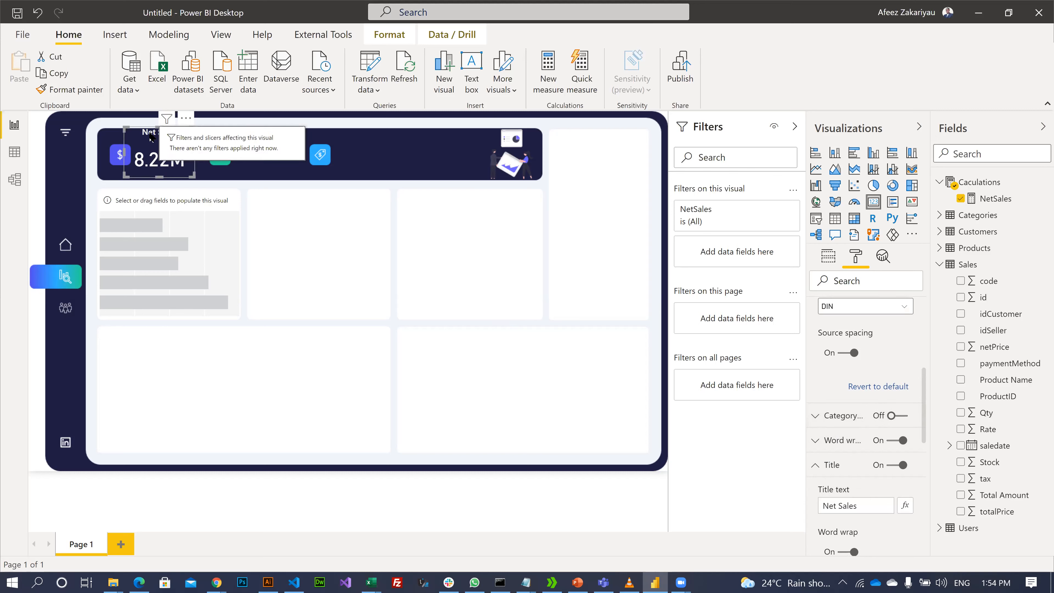
pyautogui.moveTo(161, 129)
pyautogui.mouseDown()
pyautogui.moveTo(156, 160)
pyautogui.moveTo(158, 148)
pyautogui.mouseUp()
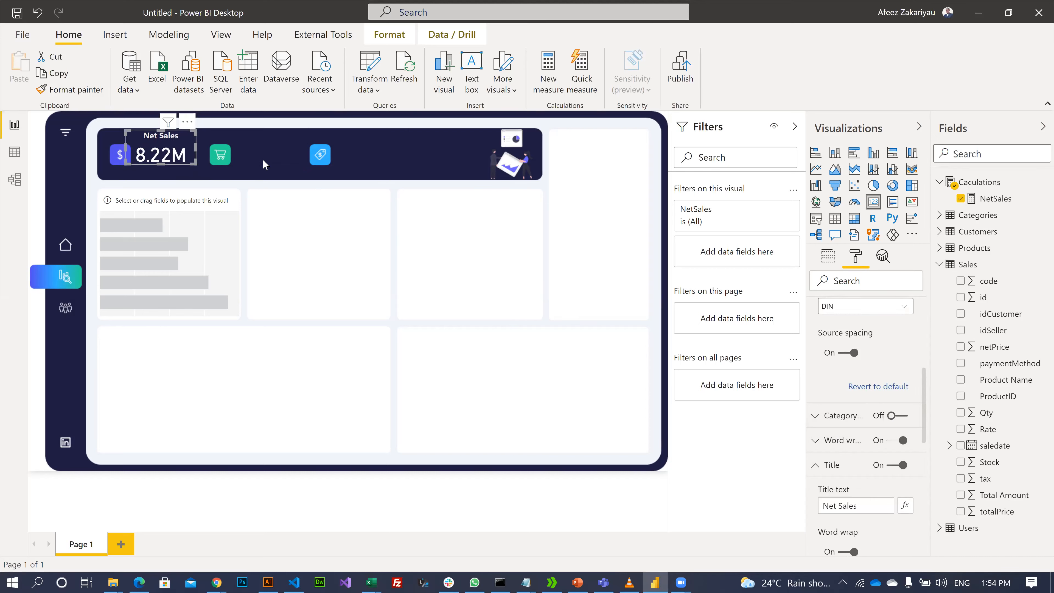
pyautogui.click(332, 244)
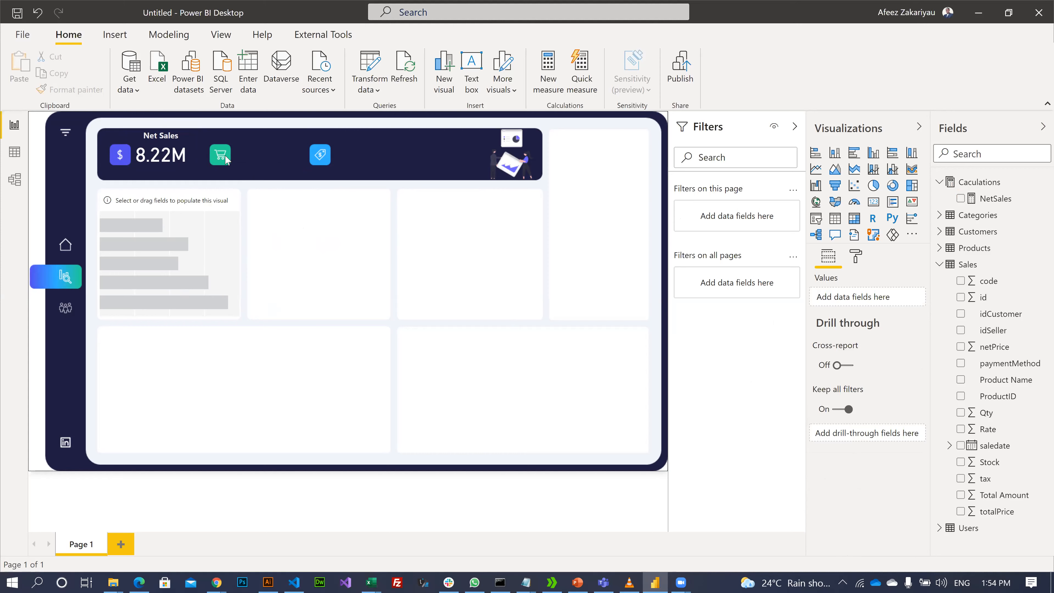
pyautogui.click(175, 148)
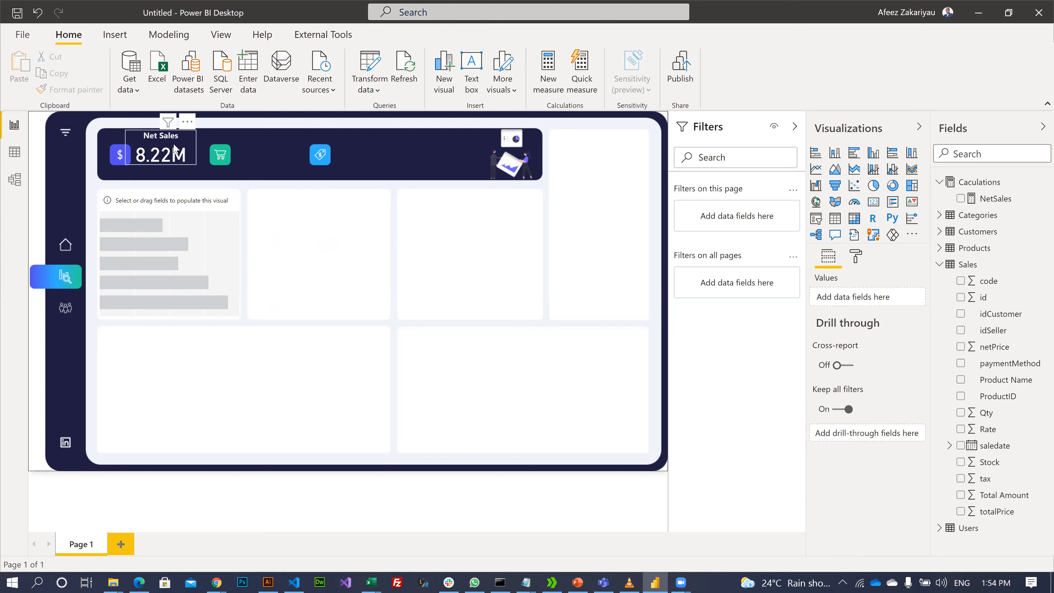
pyautogui.click(200, 179)
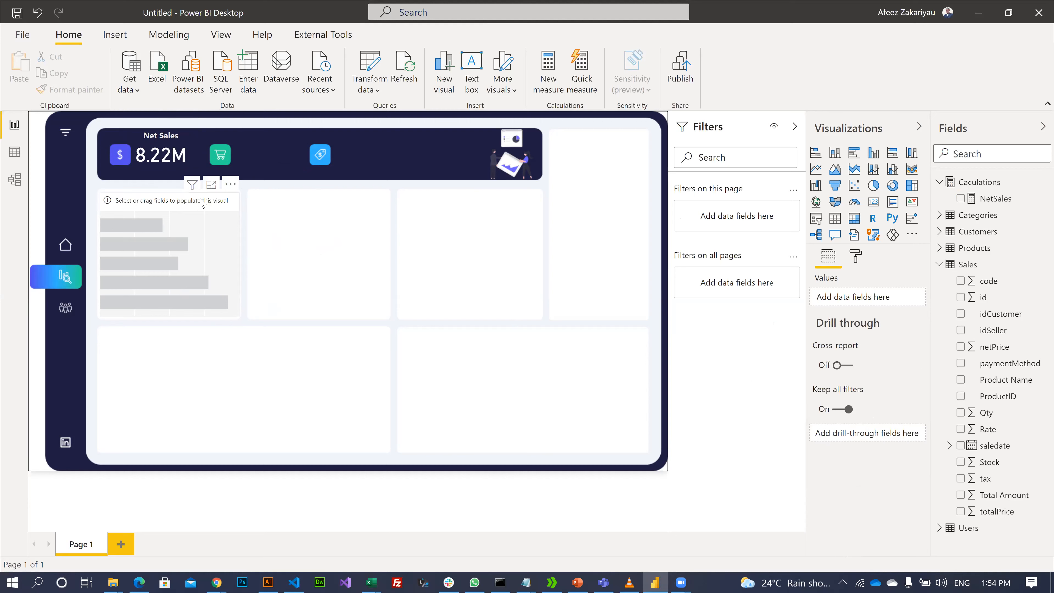
pyautogui.click(153, 201)
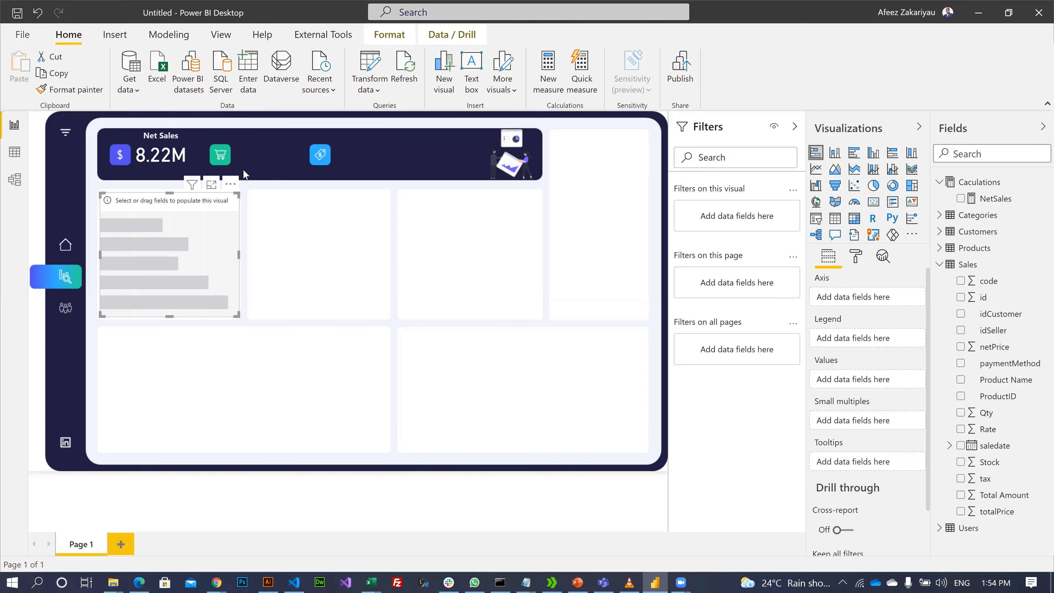
pyautogui.click(221, 164)
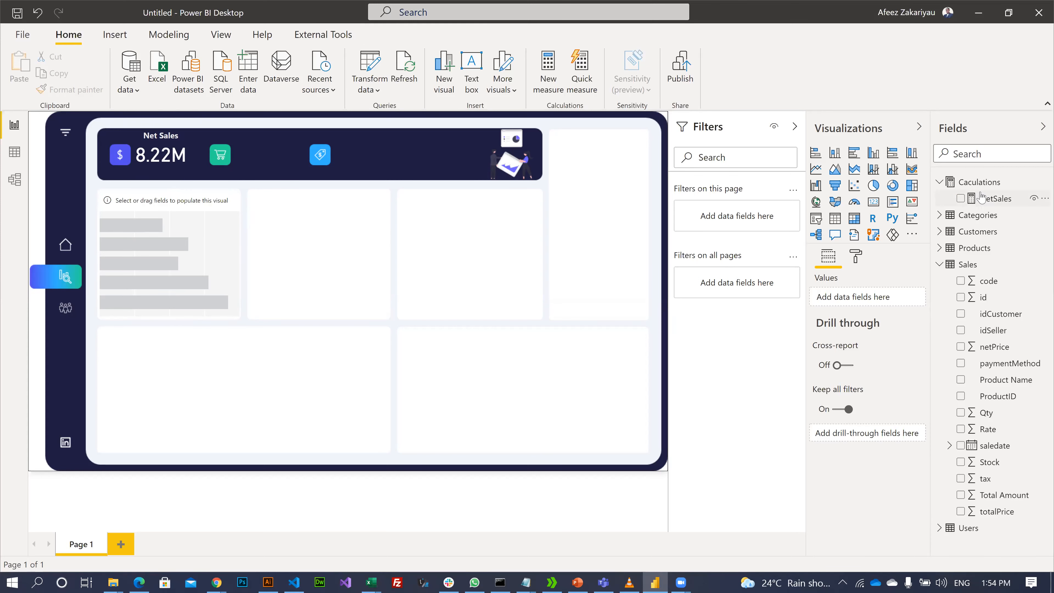
# - Add a new measure to Caculations named 'No of Costomer'
pyautogui.click(979, 184)
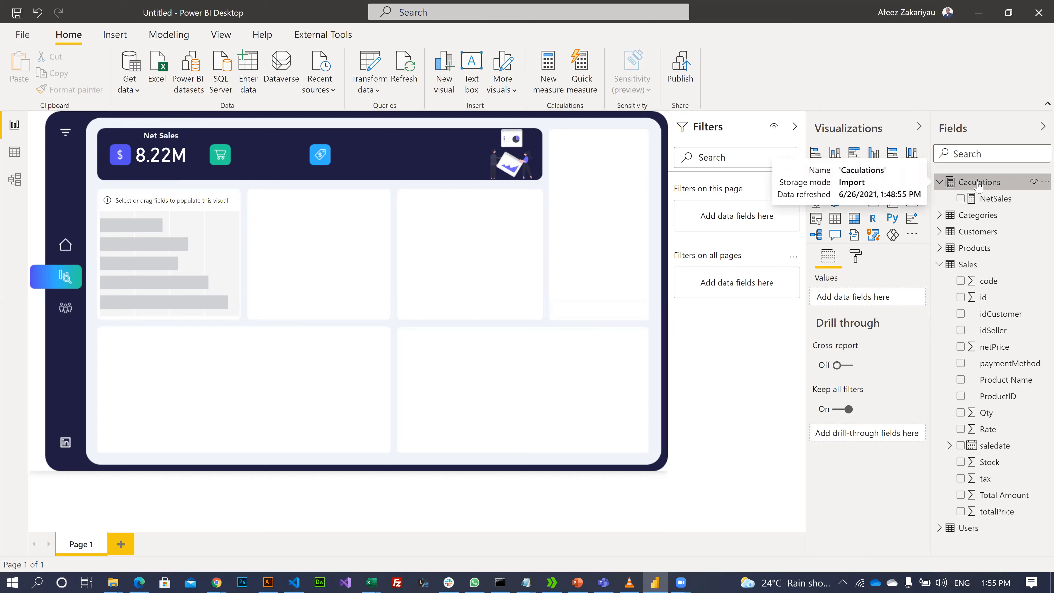
pyautogui.rightClick(979, 182)
pyautogui.click(891, 193)
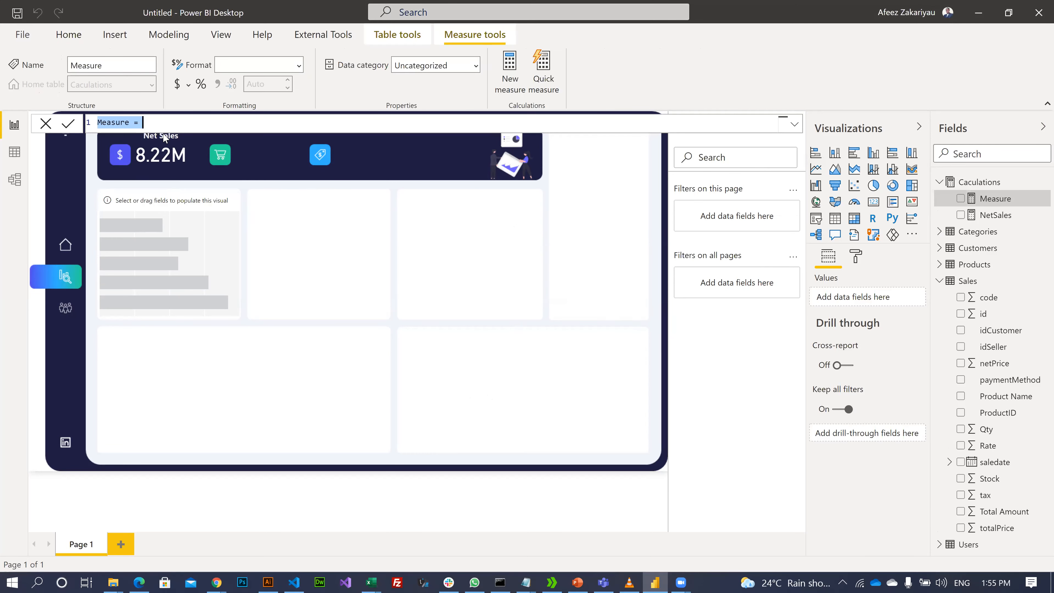
pyautogui.click(128, 122)
pyautogui.hotkey('shift', 'Home')
pyautogui.write('N')
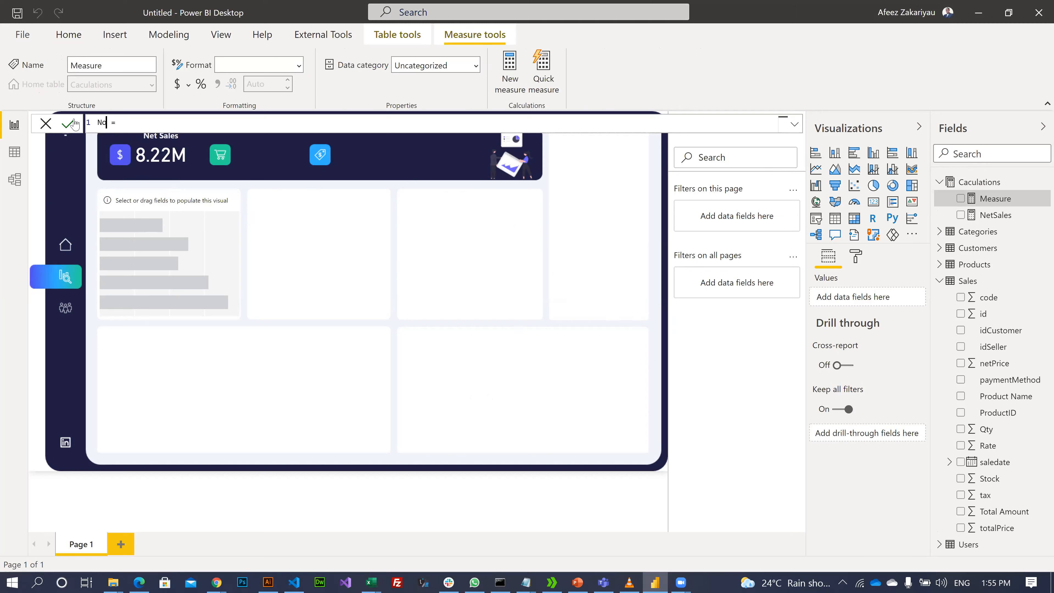
pyautogui.write('o of Costomer')
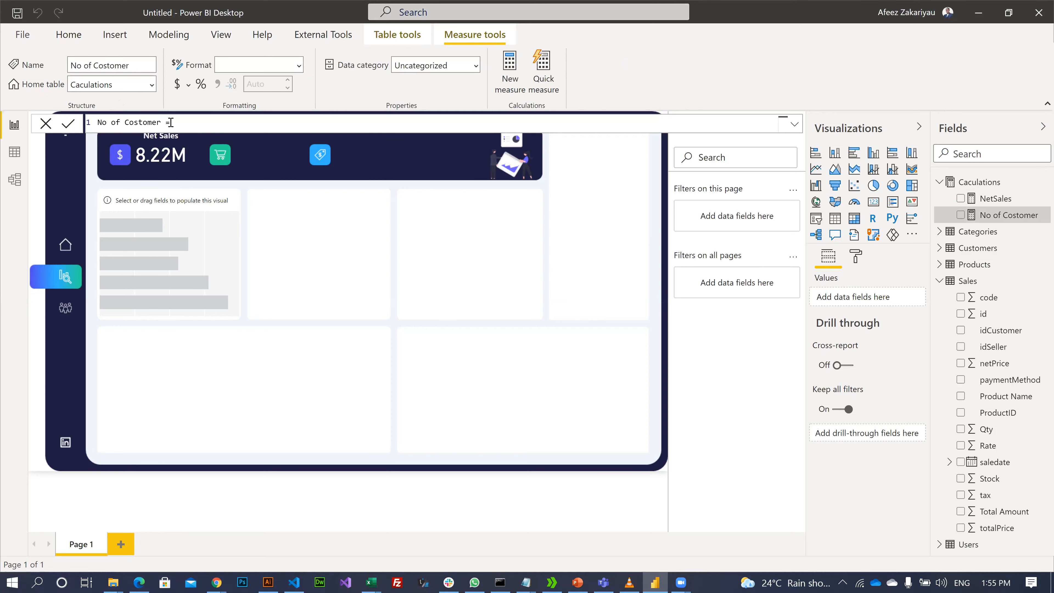
# - Define the measure as DISTINCTCOUNT(Customers[name]) after comparing the count function suggestions
pyautogui.write('ount')
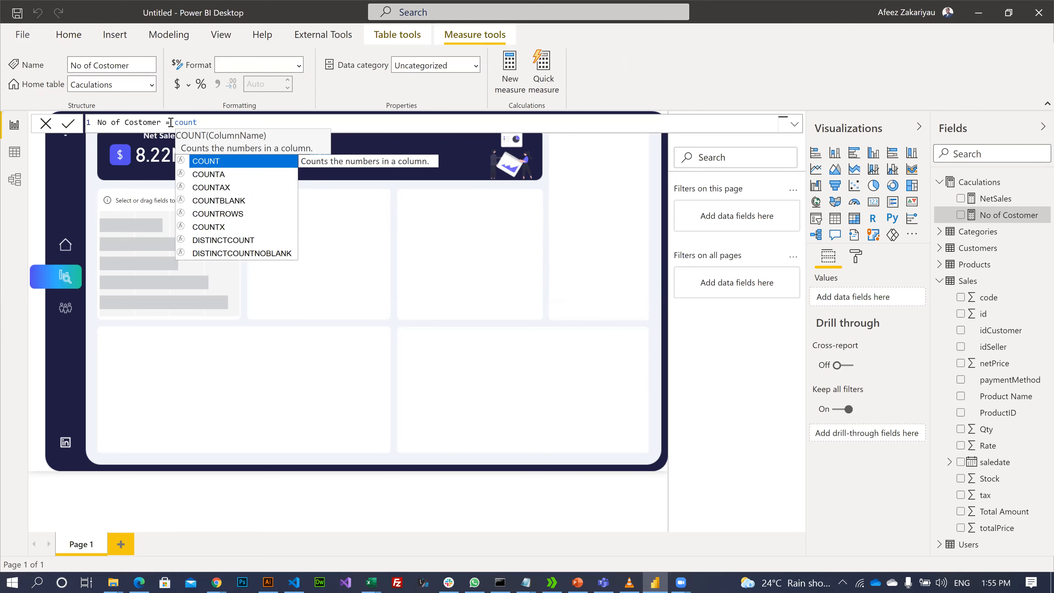
pyautogui.press('Down')
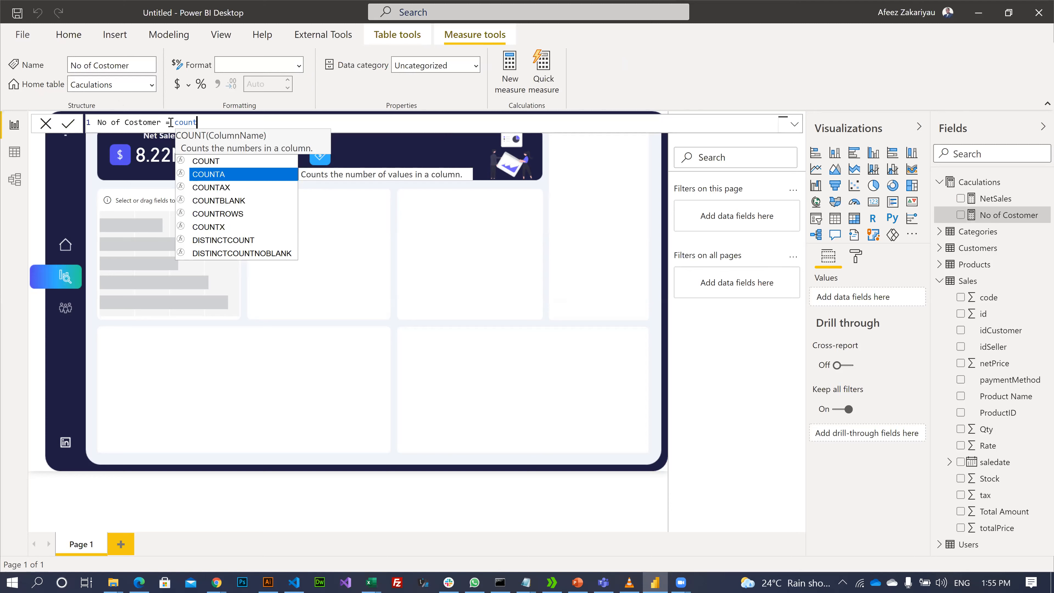
pyautogui.press('Down')
pyautogui.press('Down')
pyautogui.press('Down')
pyautogui.press('Down')
pyautogui.press('Down')
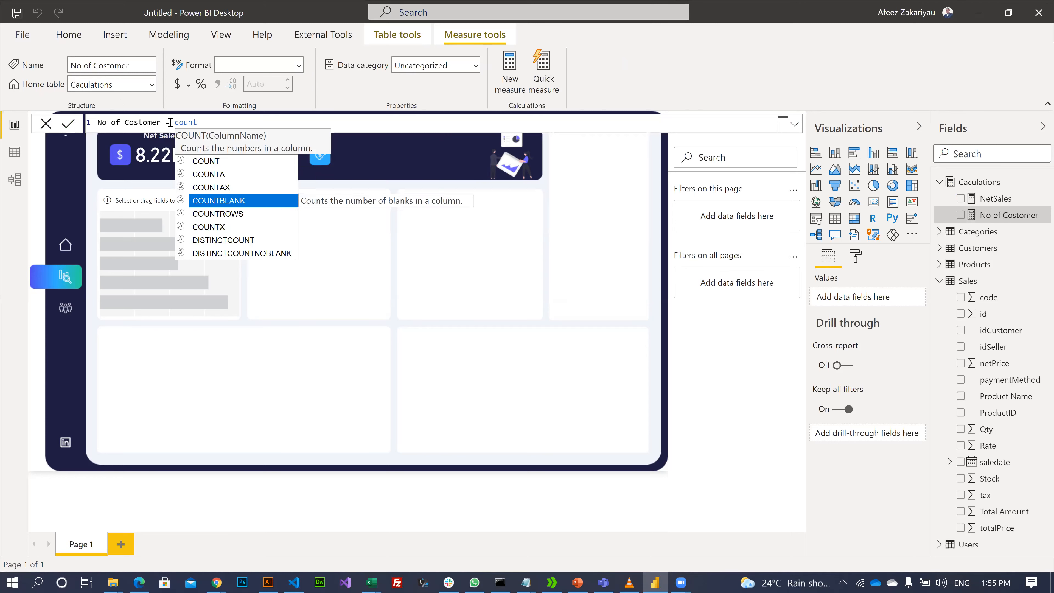
pyautogui.press('Up')
pyautogui.press('Up')
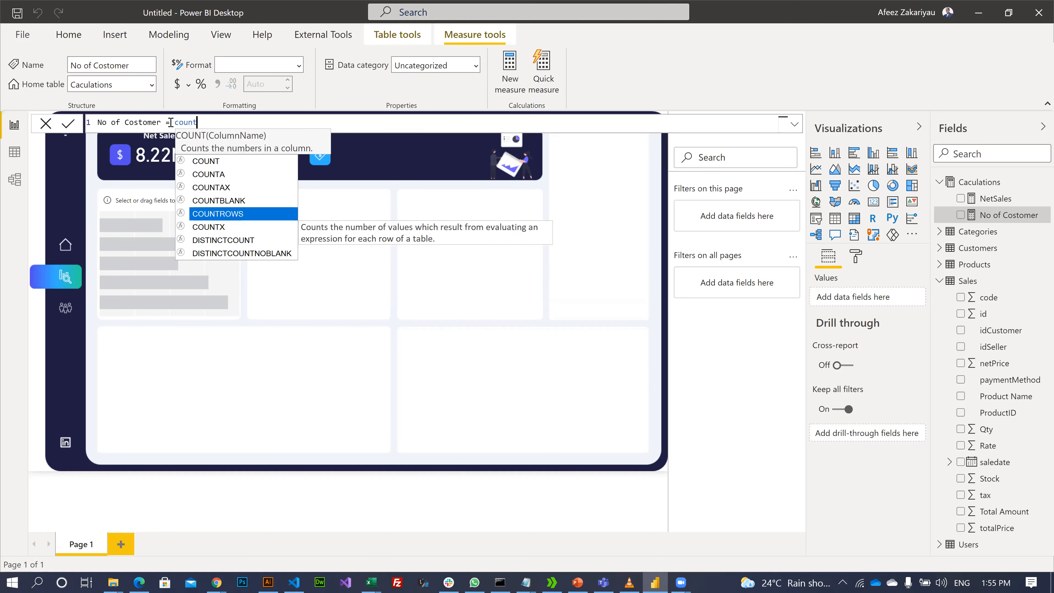
pyautogui.press('Up')
pyautogui.press('Up')
pyautogui.press('Up')
pyautogui.press('Down')
pyautogui.press('Down')
pyautogui.press('Down')
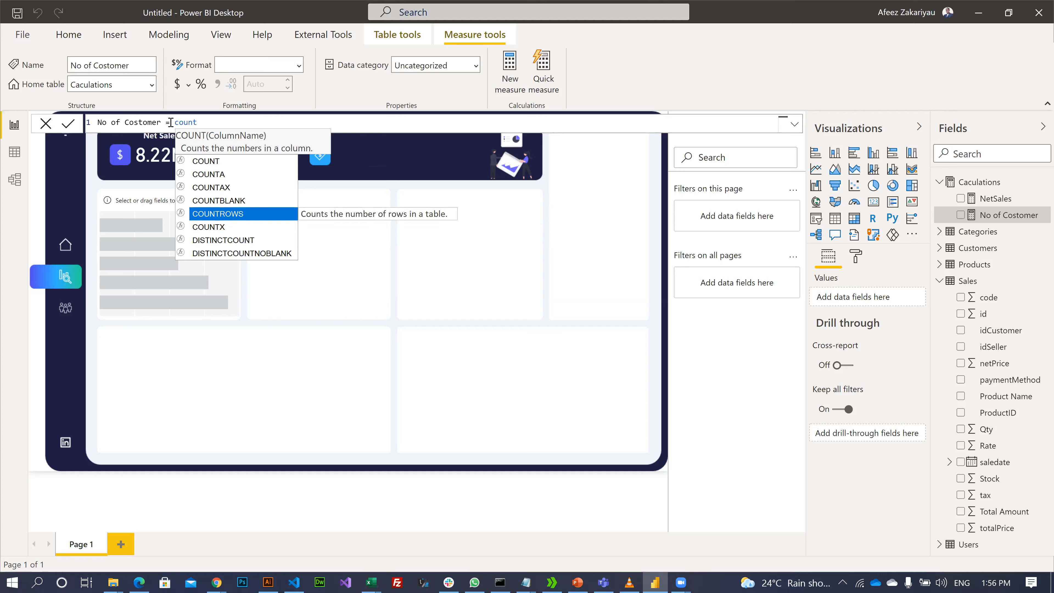
pyautogui.press('Up')
pyautogui.press('Up')
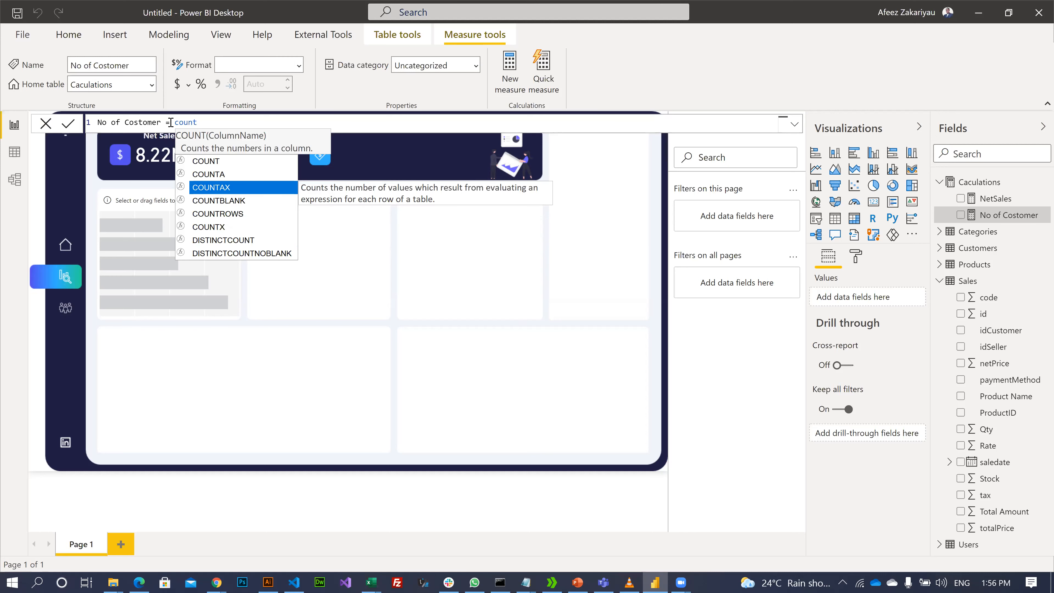
pyautogui.press('Up')
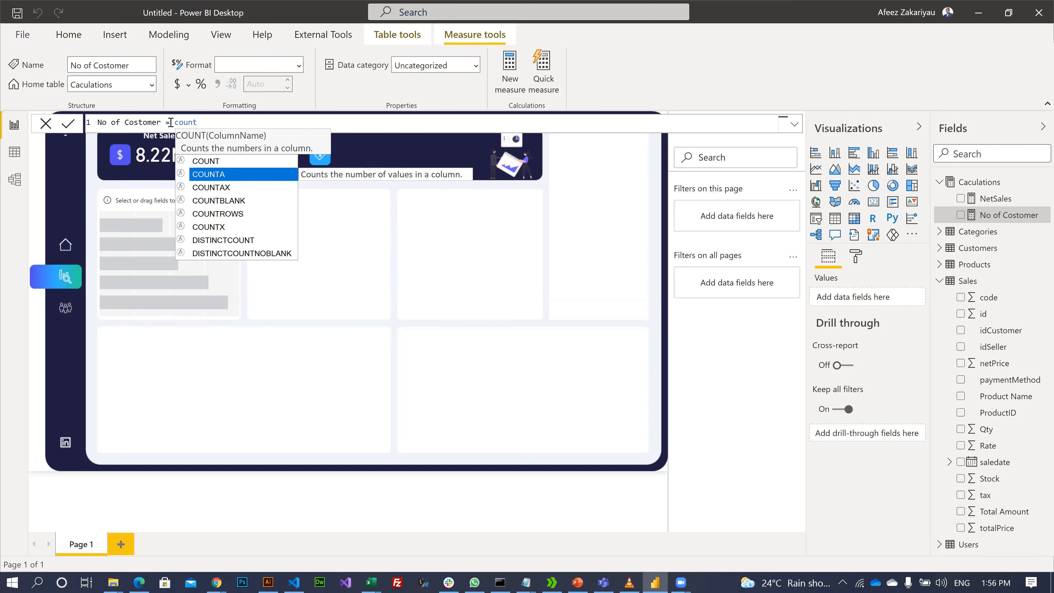
pyautogui.press('Up')
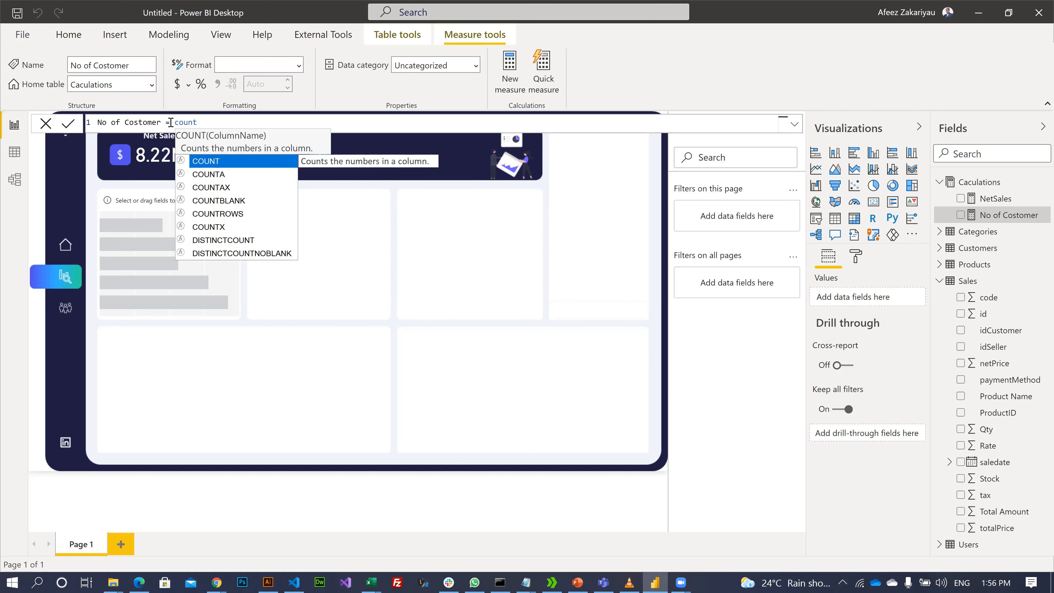
pyautogui.press('Down')
pyautogui.press('Down')
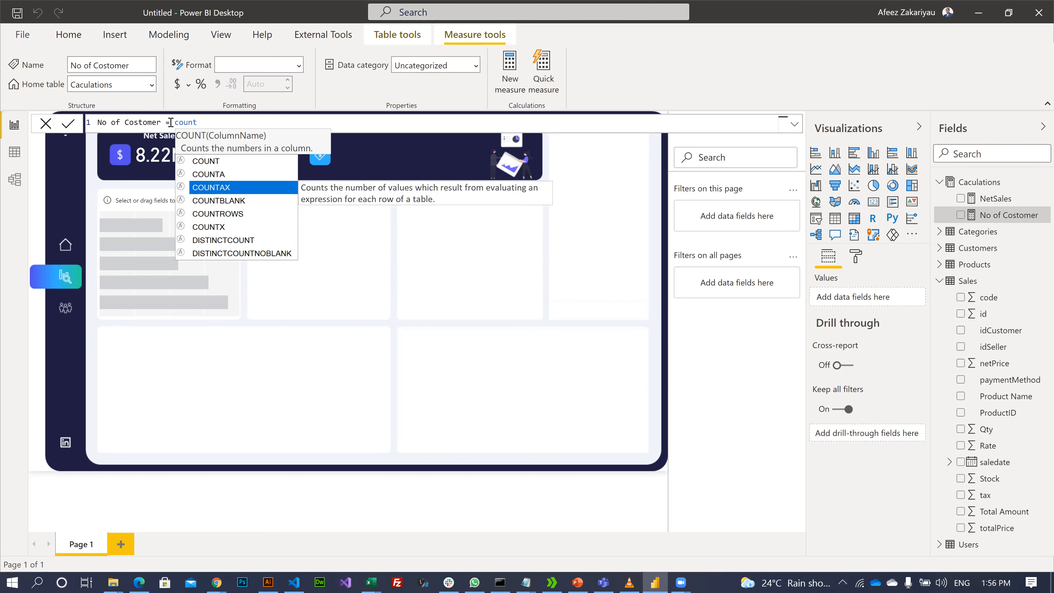
pyautogui.press('Down')
pyautogui.press('Down')
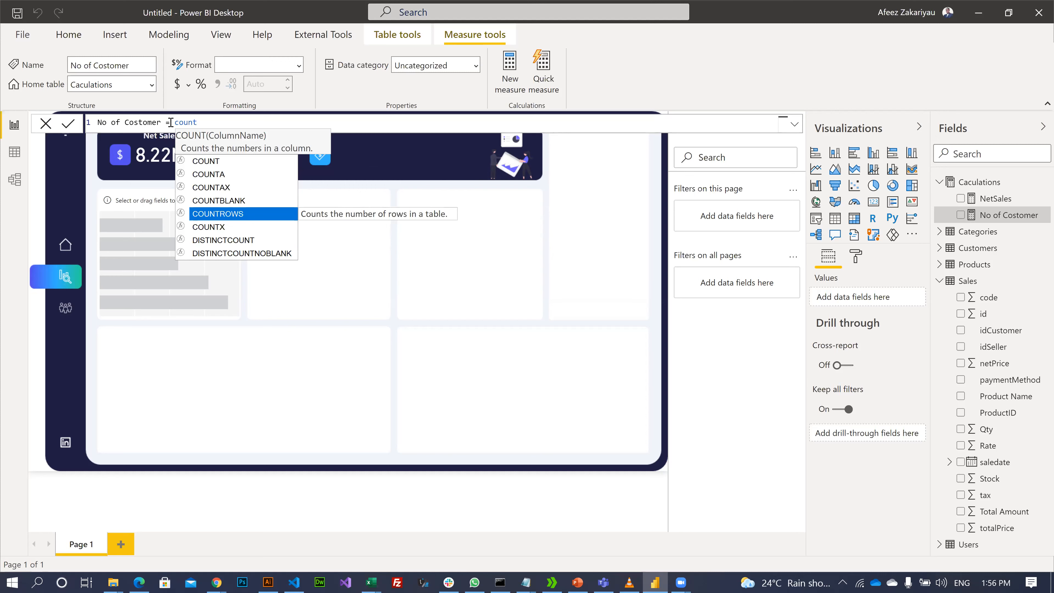
pyautogui.press('Down')
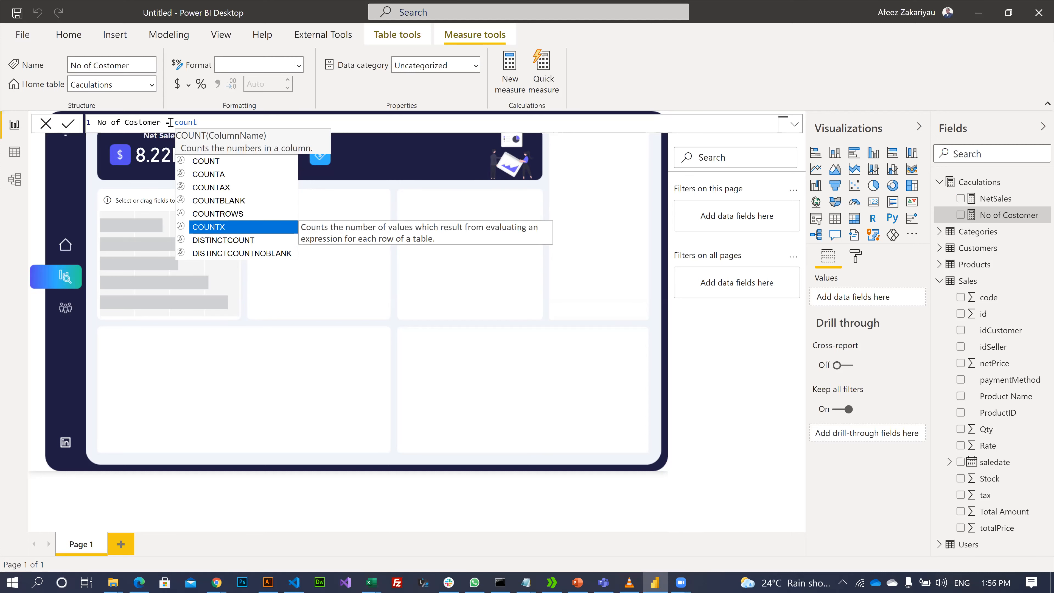
pyautogui.press('Up')
pyautogui.press('Up')
pyautogui.press('Down')
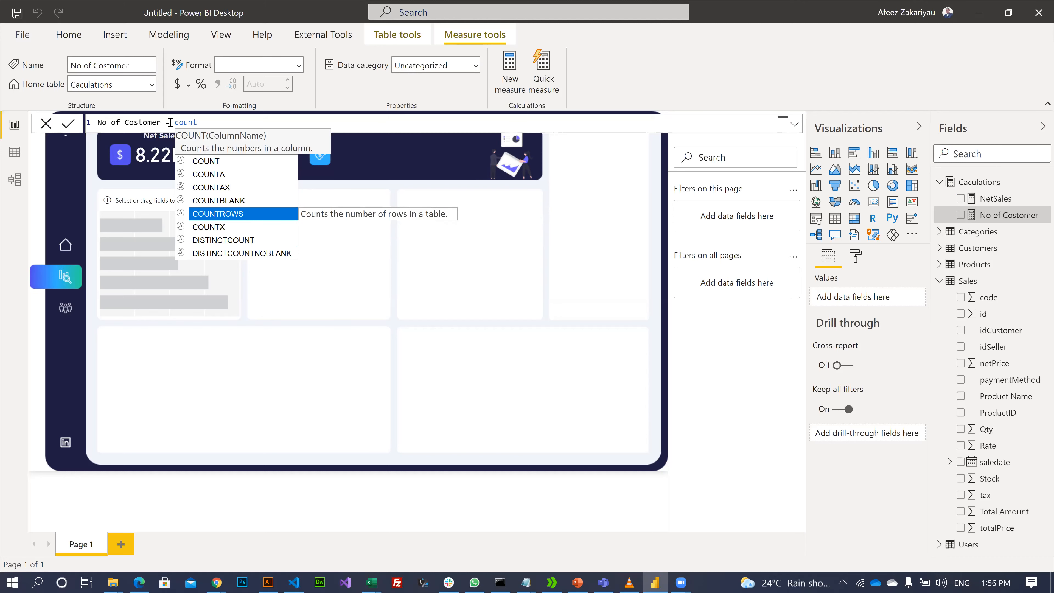
pyautogui.press('Down')
pyautogui.press('Down')
pyautogui.press('Tab')
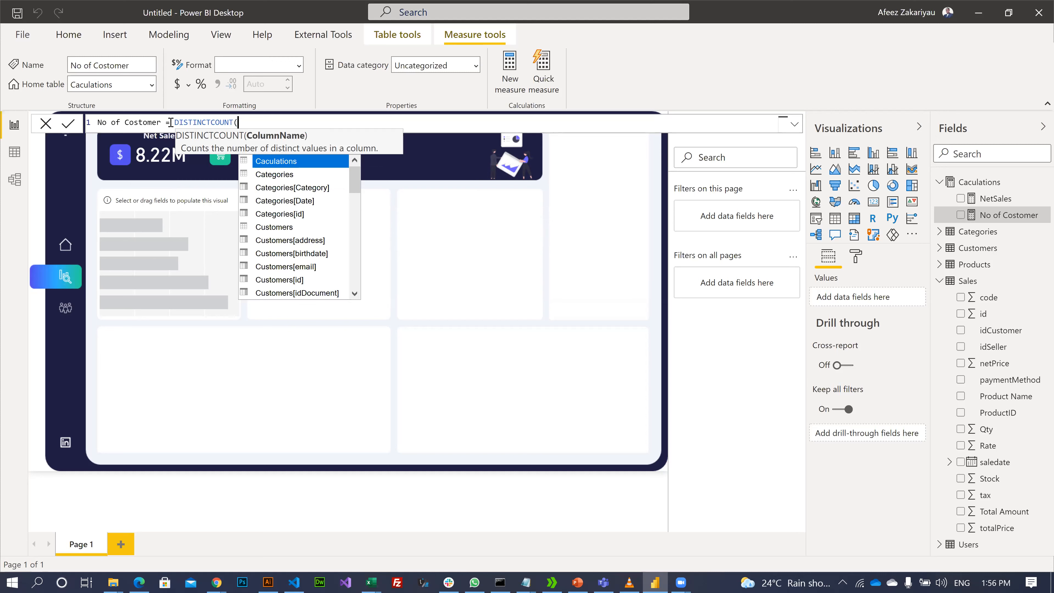
pyautogui.write('cus')
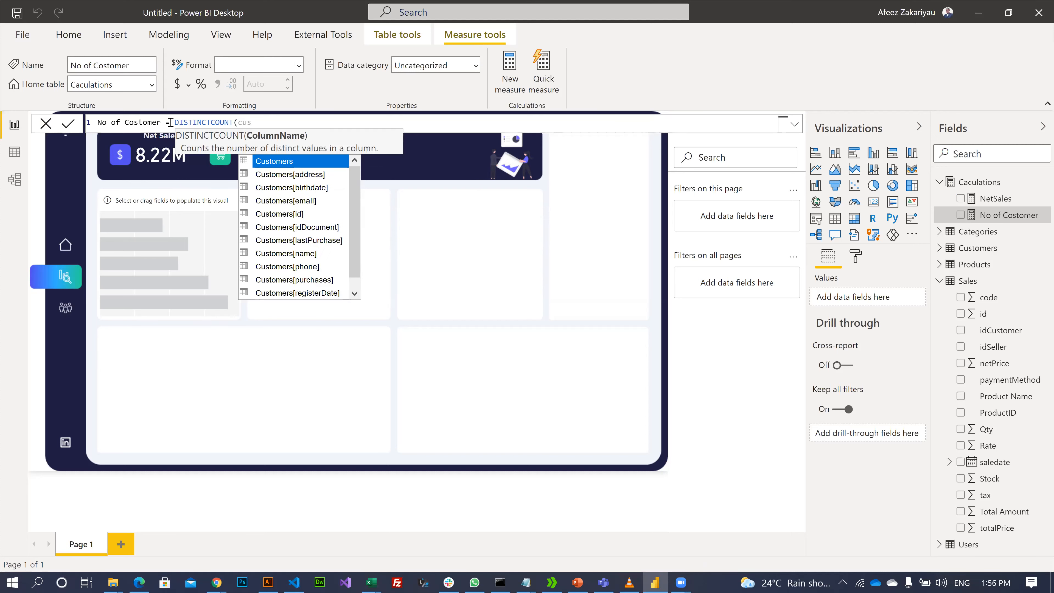
pyautogui.press('Down')
pyautogui.press('Down')
pyautogui.press('Down')
pyautogui.press('Down')
pyautogui.press('Down')
pyautogui.press('Down')
pyautogui.press('Down')
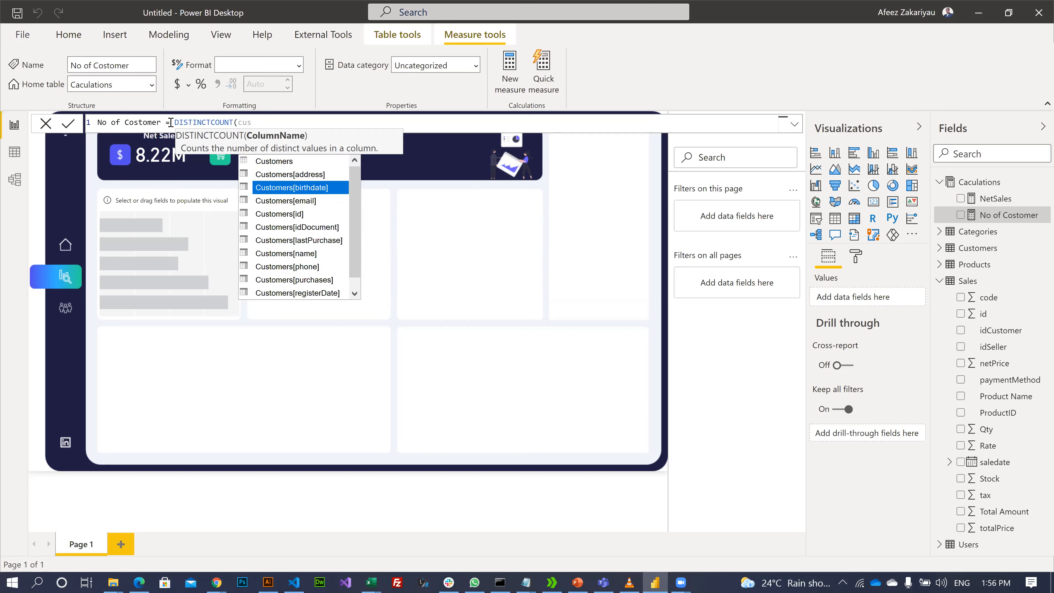
pyautogui.press('Tab')
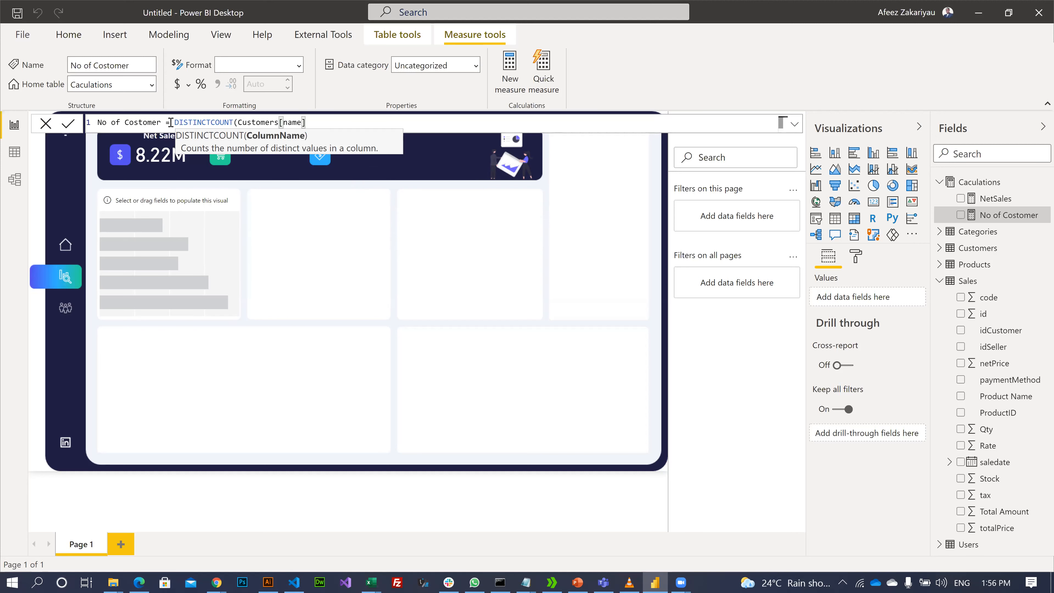
pyautogui.write(')')
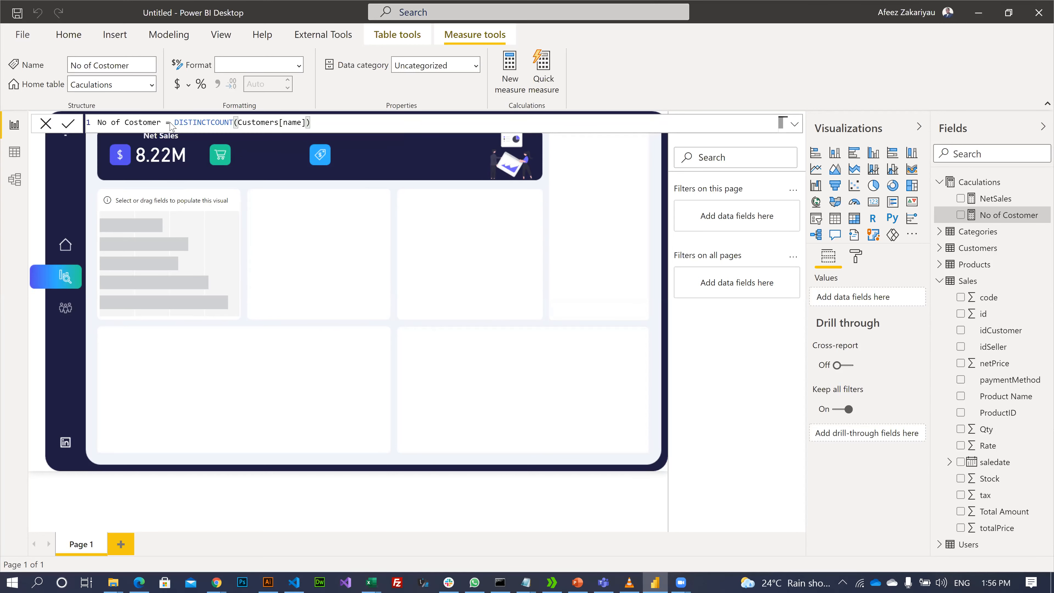
pyautogui.press('Return')
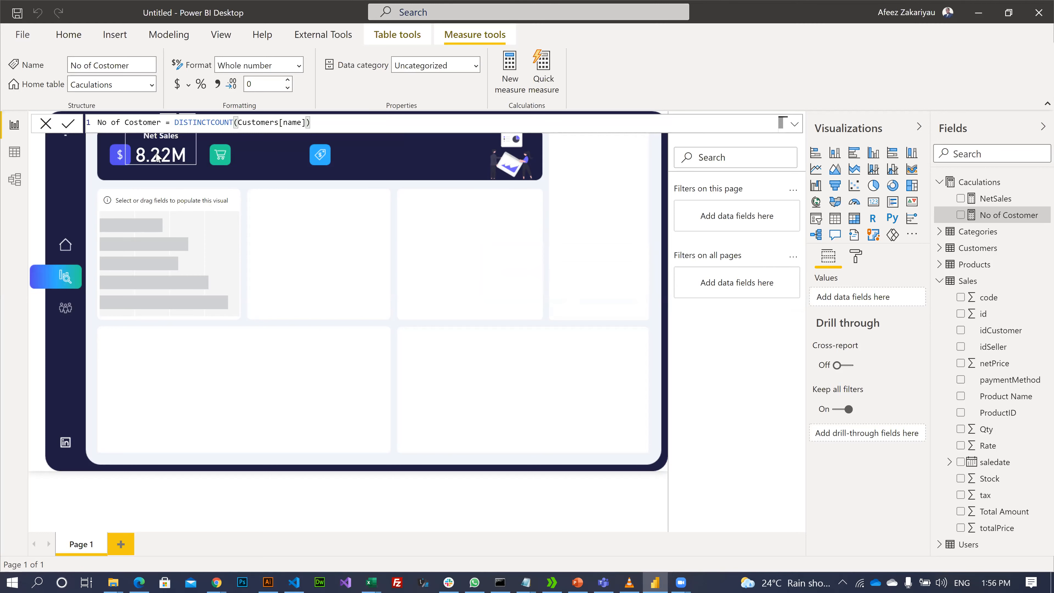
# - Copy and paste the Net Sales card, placing the duplicate beside the tag icon in the banner
pyautogui.click(186, 146)
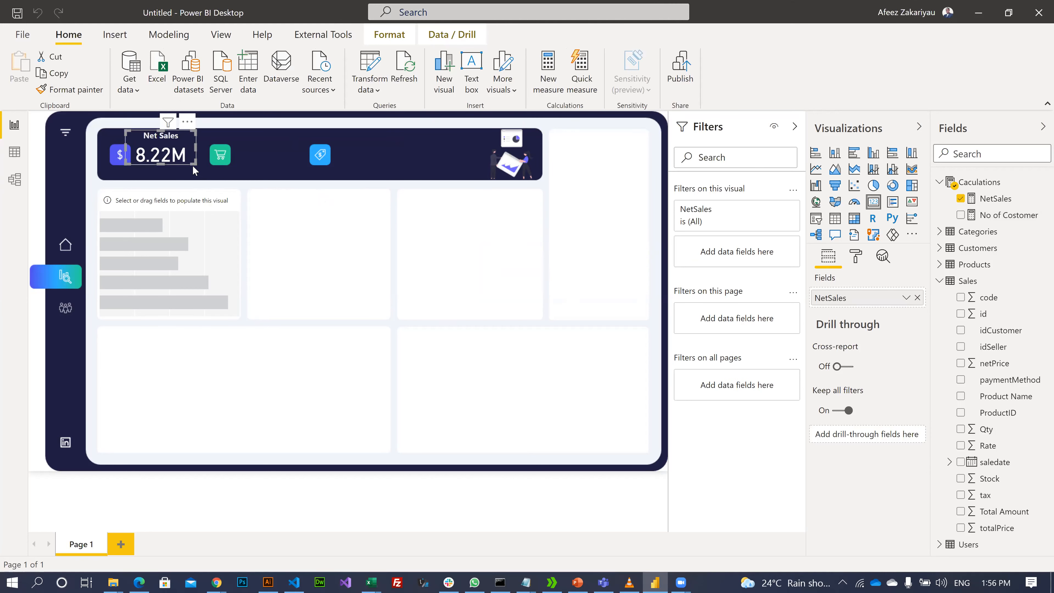
pyautogui.hotkey('ctrl', 'c')
pyautogui.hotkey('ctrl', 'v')
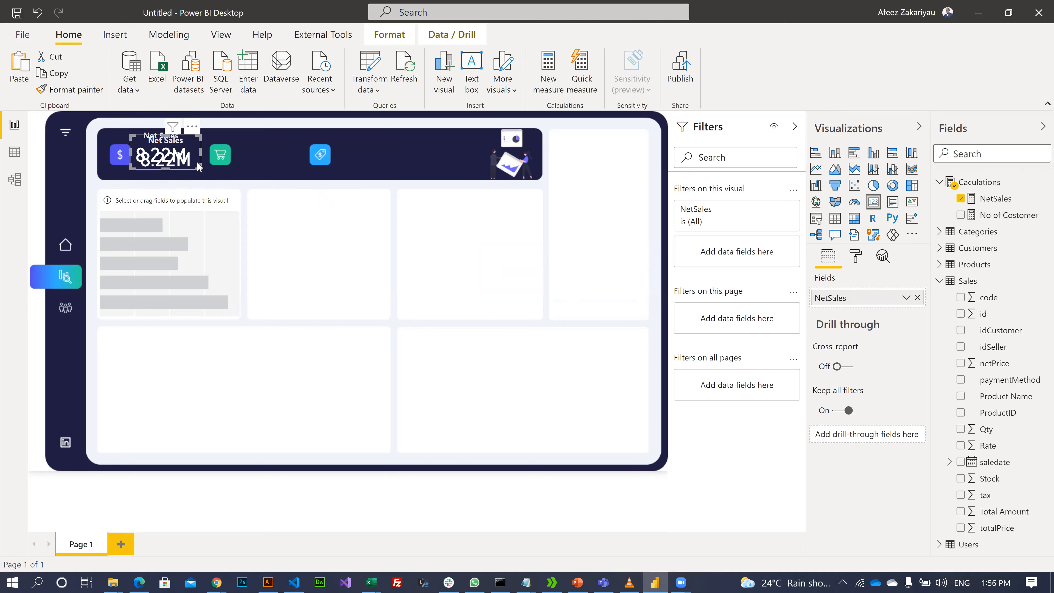
pyautogui.moveTo(183, 162); pyautogui.dragTo(381, 163)
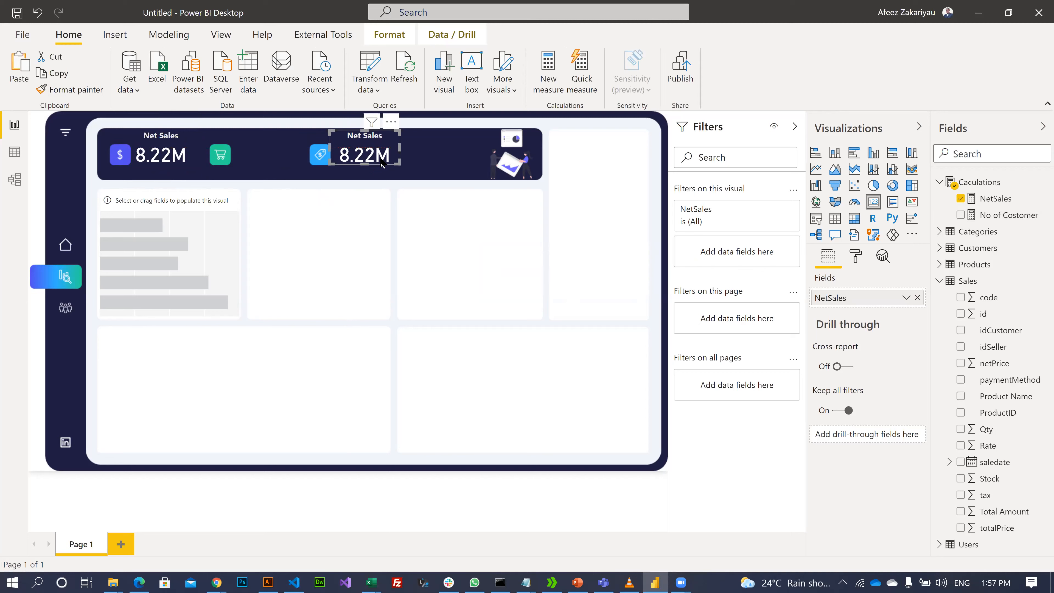
pyautogui.moveTo(378, 158); pyautogui.dragTo(377, 156)
pyautogui.press('Left')
pyautogui.press('Left')
pyautogui.press('Left')
pyautogui.press('Left')
pyautogui.press('Left')
pyautogui.press('Left')
pyautogui.press('Left')
pyautogui.press('Left')
pyautogui.press('Left')
pyautogui.press('Left')
pyautogui.press('Left')
pyautogui.press('Left')
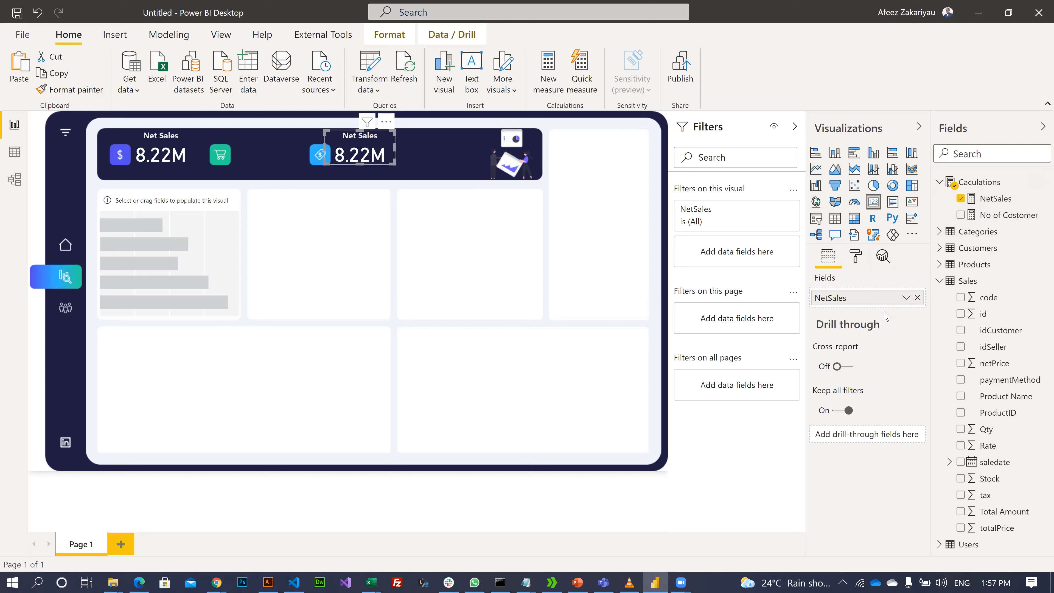
# - Replace NetSales with the No of Costomer measure on the second card
pyautogui.click(917, 297)
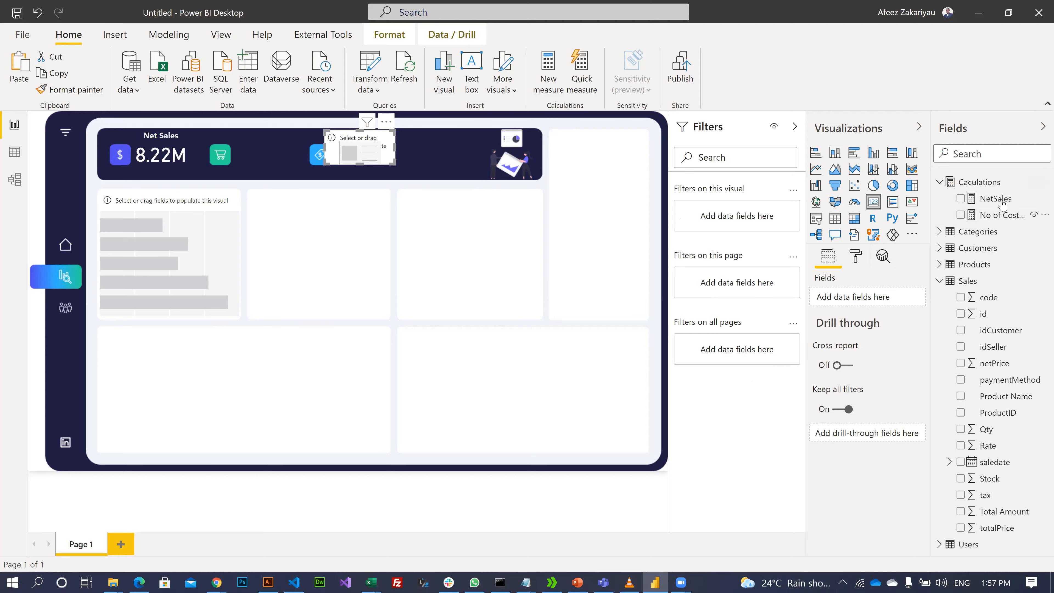
pyautogui.moveTo(991, 220); pyautogui.dragTo(847, 299)
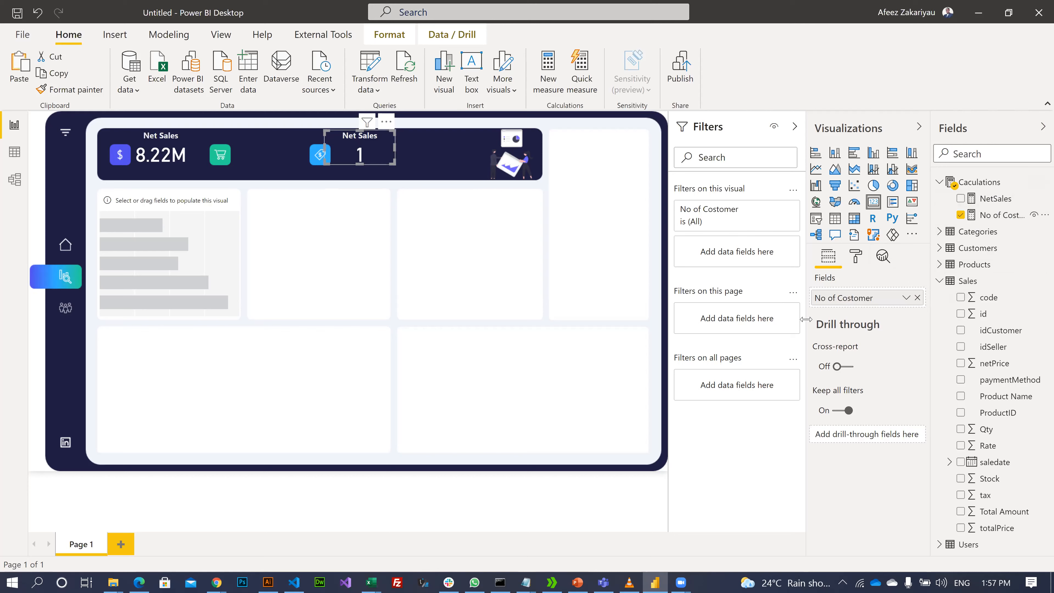
pyautogui.click(855, 257)
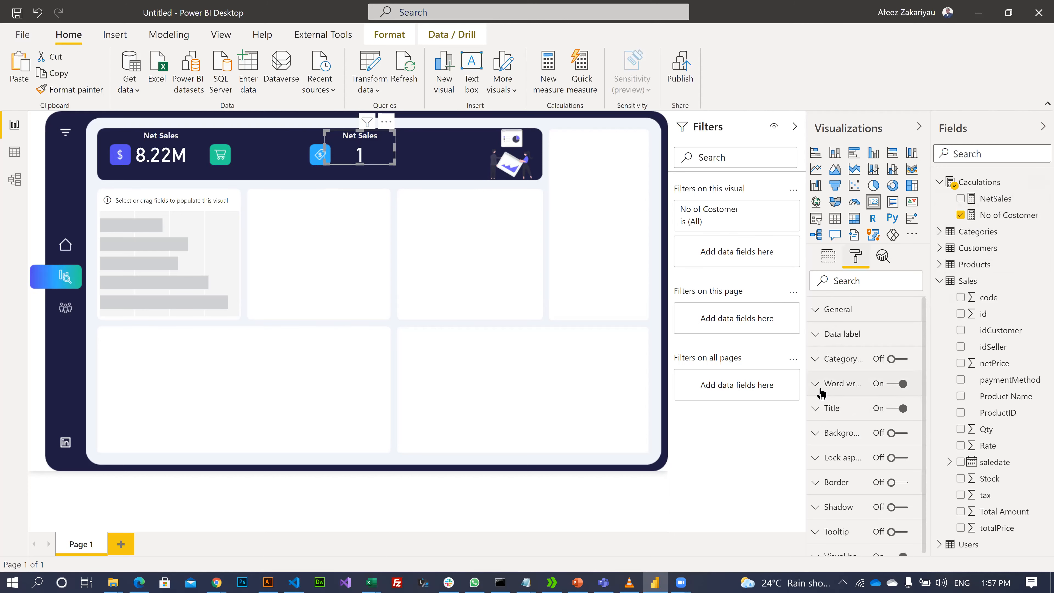
pyautogui.click(820, 335)
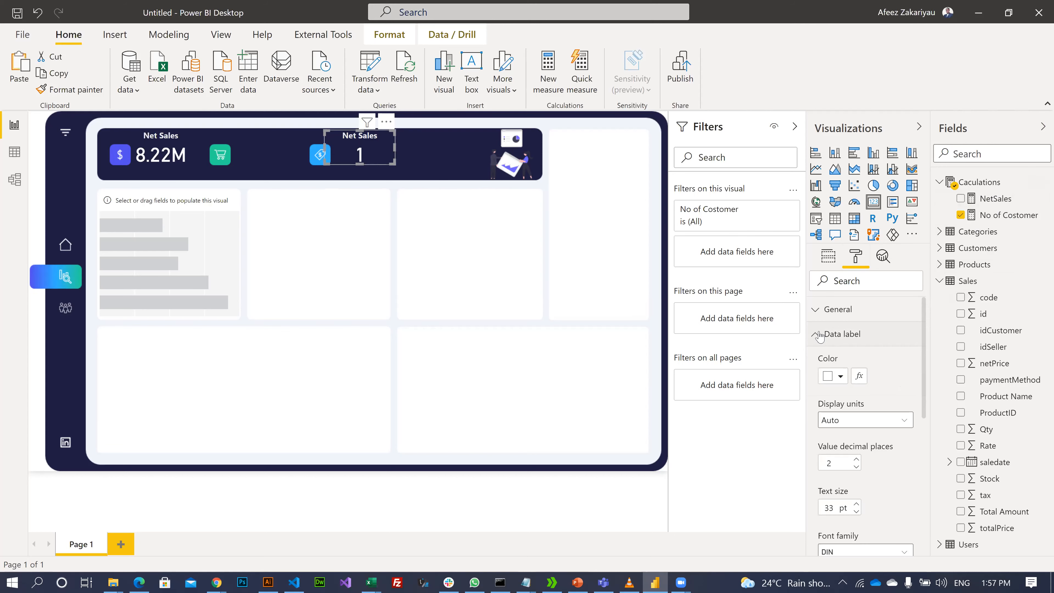
pyautogui.click(820, 334)
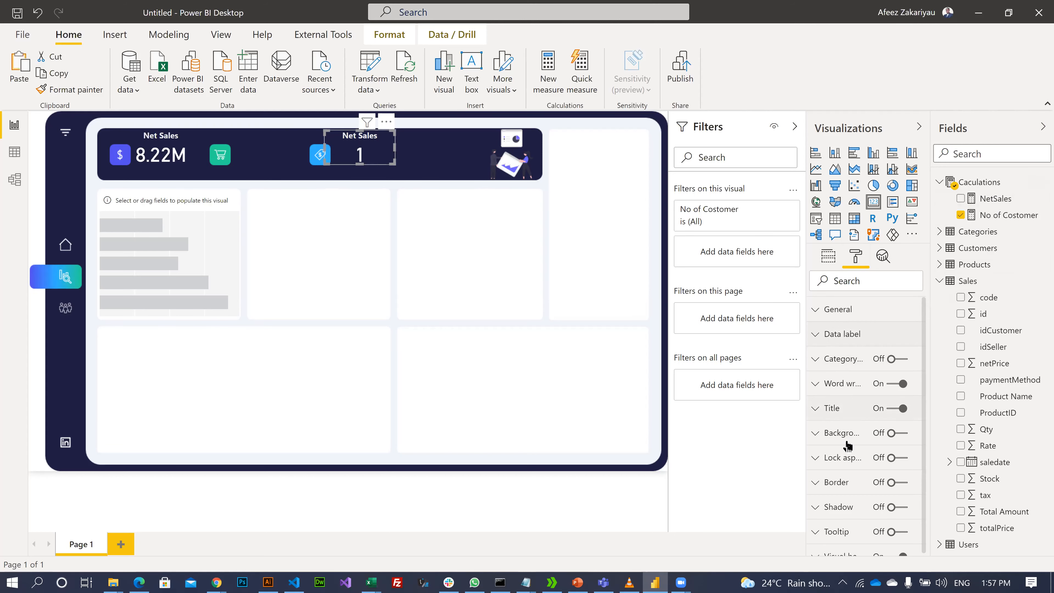
# - Retitle the card 'Customers' and nudge it slightly to the right
pyautogui.click(820, 410)
pyautogui.moveTo(860, 449); pyautogui.dragTo(804, 450)
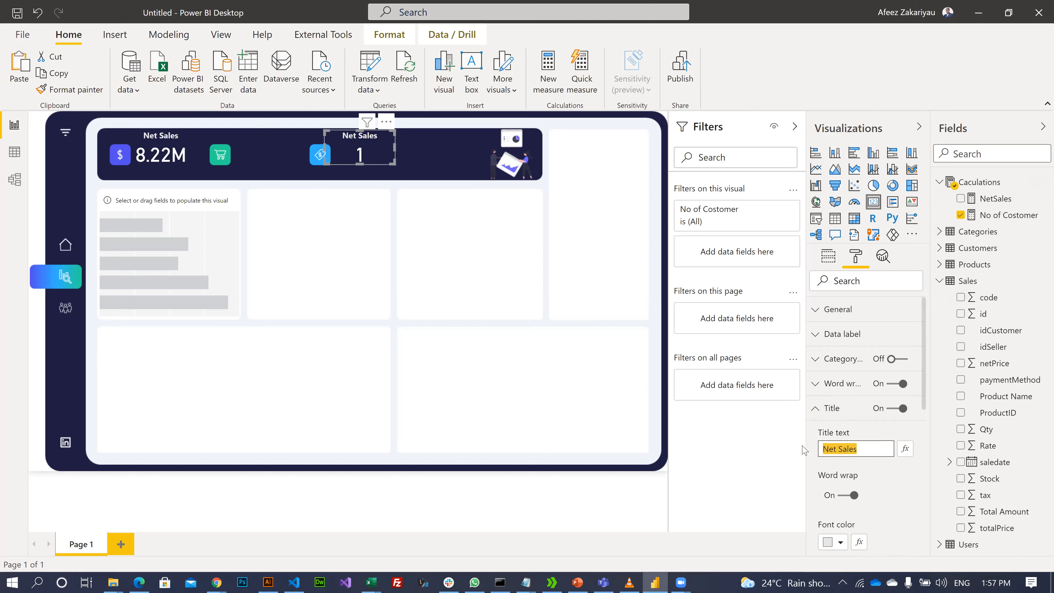
pyautogui.write('Customers')
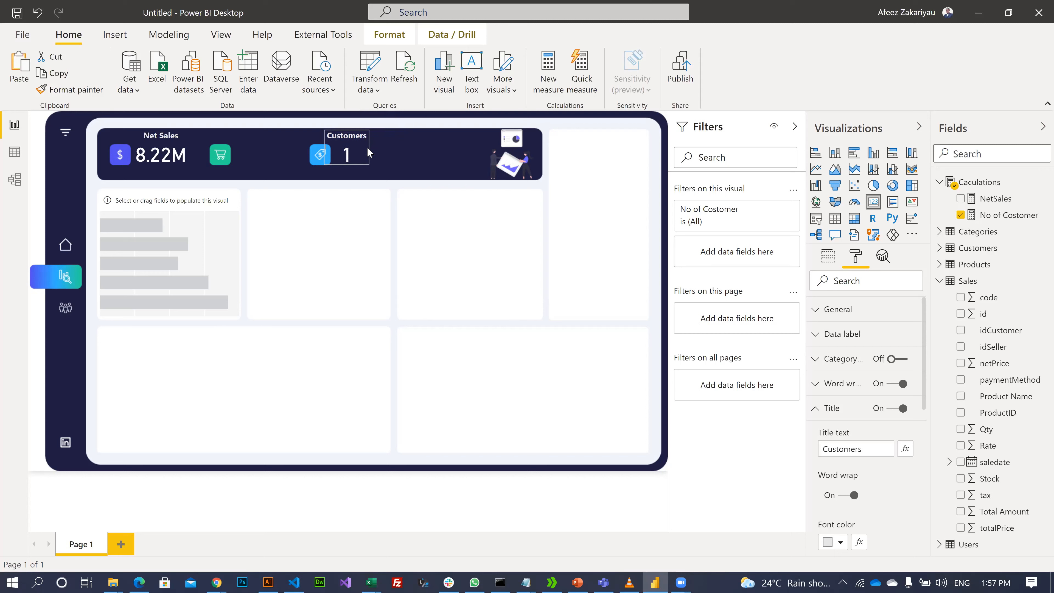
pyautogui.moveTo(338, 144); pyautogui.dragTo(348, 142)
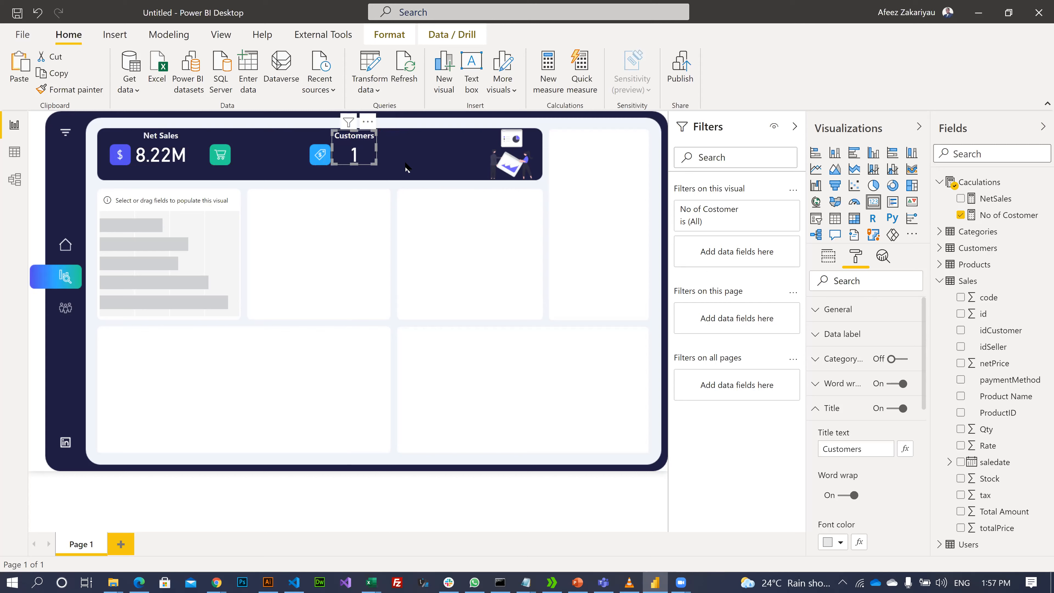
pyautogui.click(315, 235)
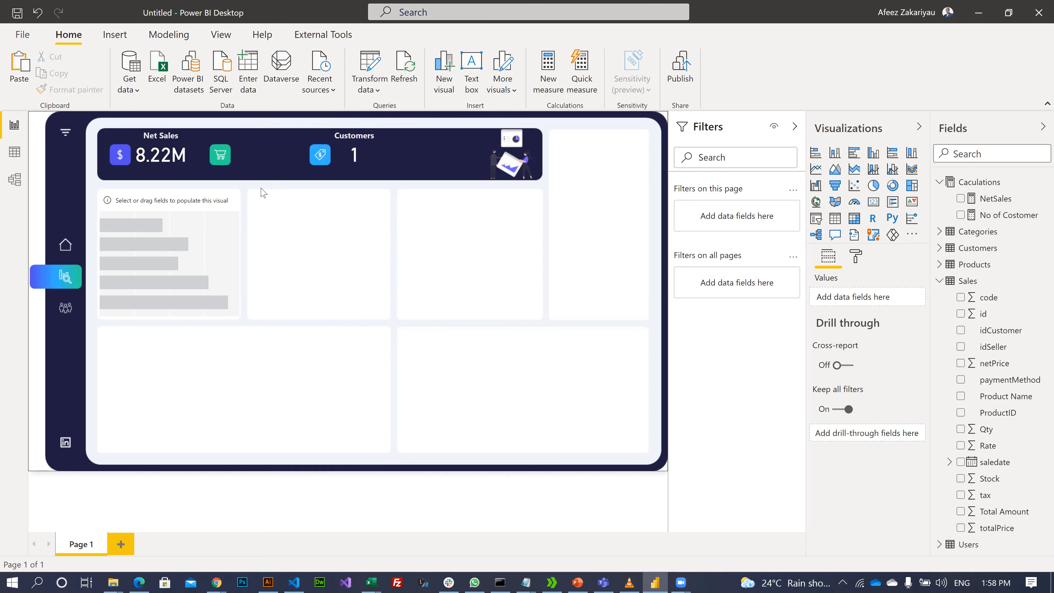
# - Add a stacked column chart and size it to fill the lower-right panel
pyautogui.click(195, 240)
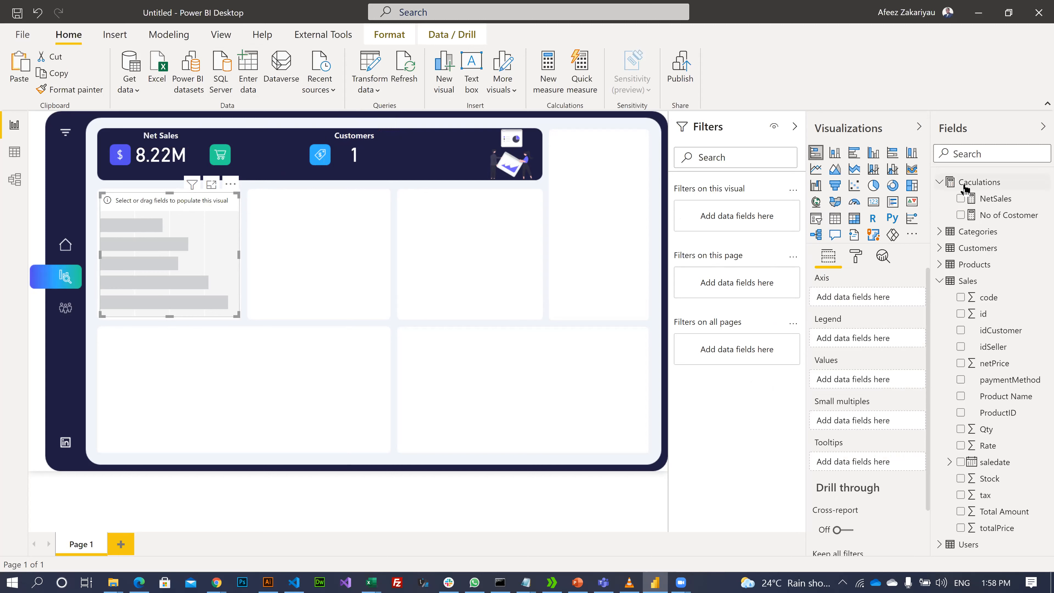
pyautogui.click(241, 373)
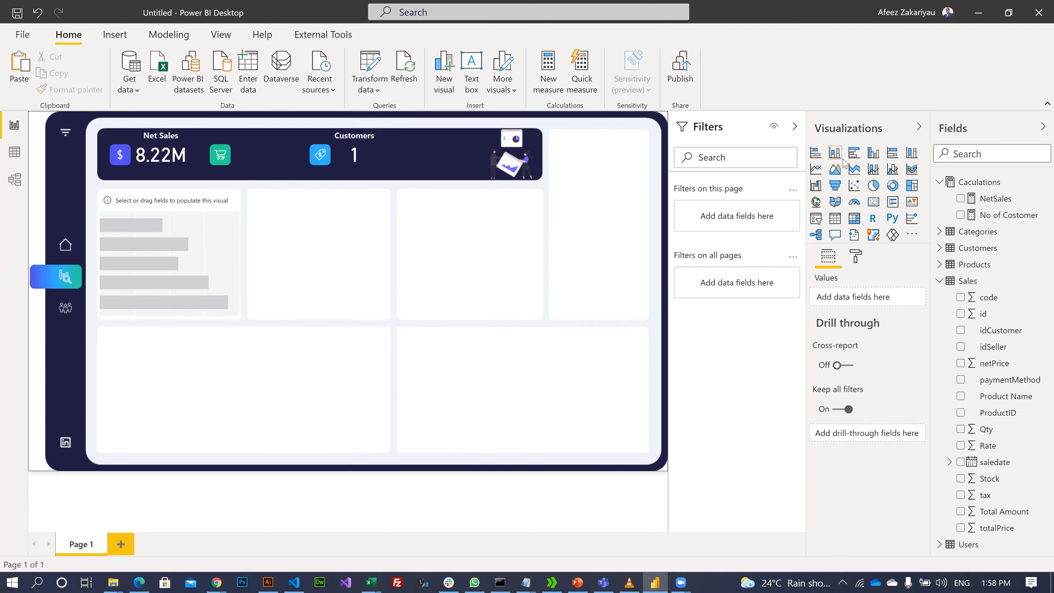
pyautogui.click(836, 155)
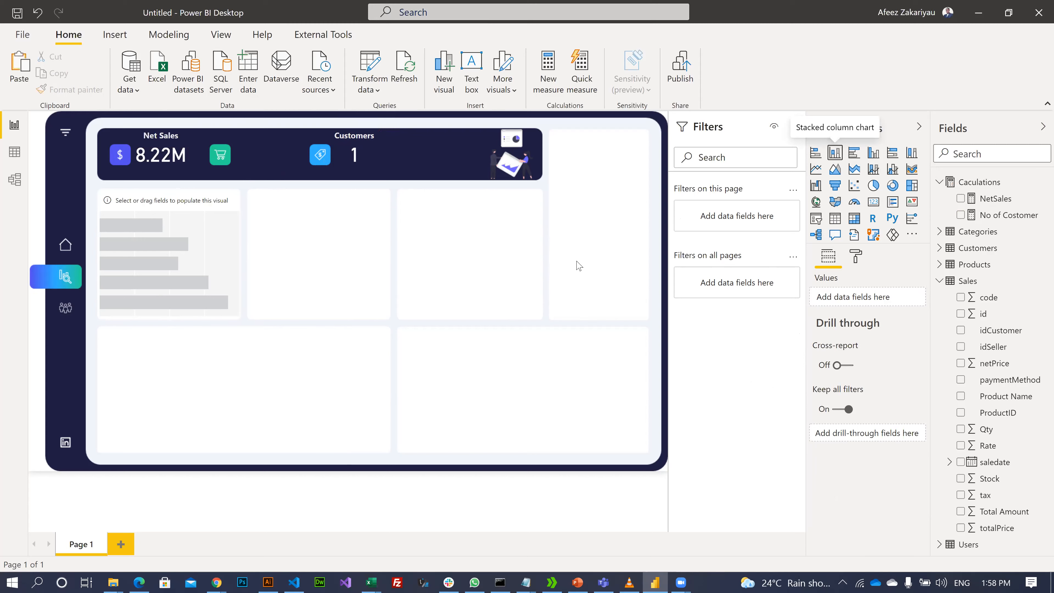
pyautogui.moveTo(52, 139); pyautogui.dragTo(411, 355)
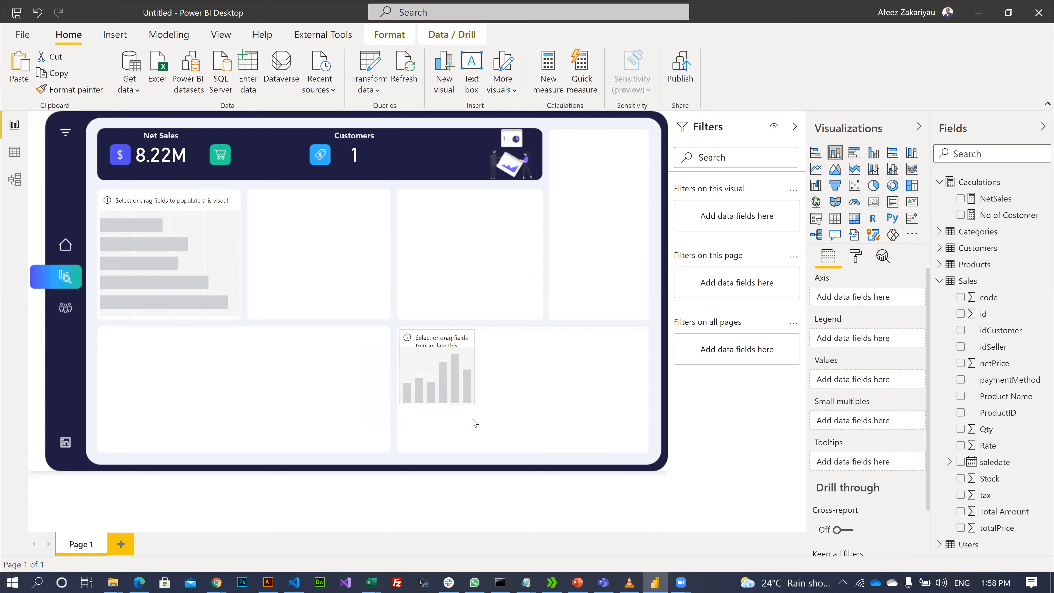
pyautogui.moveTo(474, 403); pyautogui.dragTo(540, 424)
pyautogui.moveTo(651, 451); pyautogui.dragTo(645, 448)
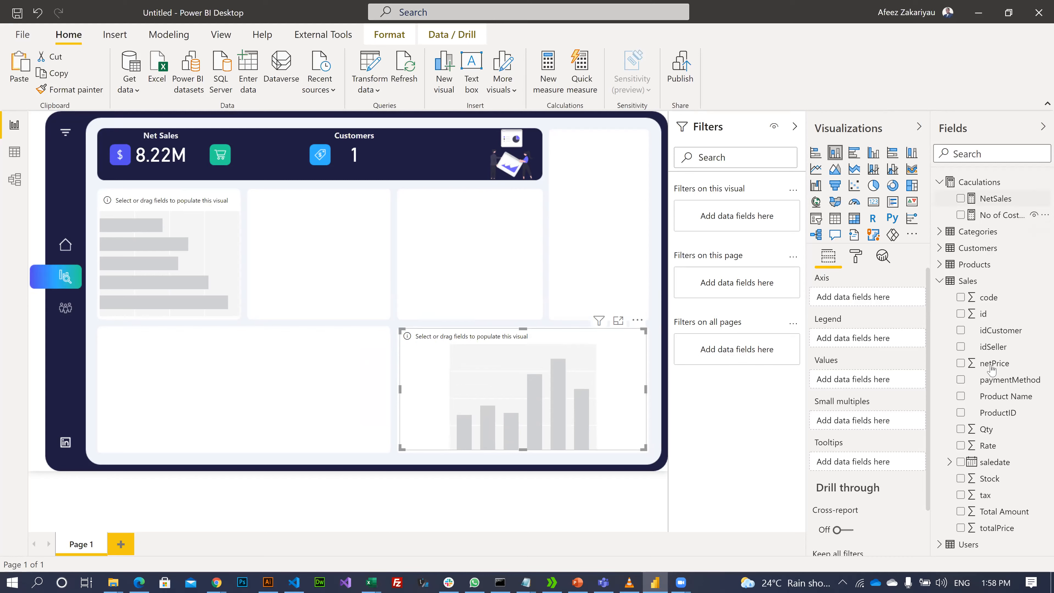
# - Plot Total Amount by Category, with Category as both axis and legend
pyautogui.click(940, 233)
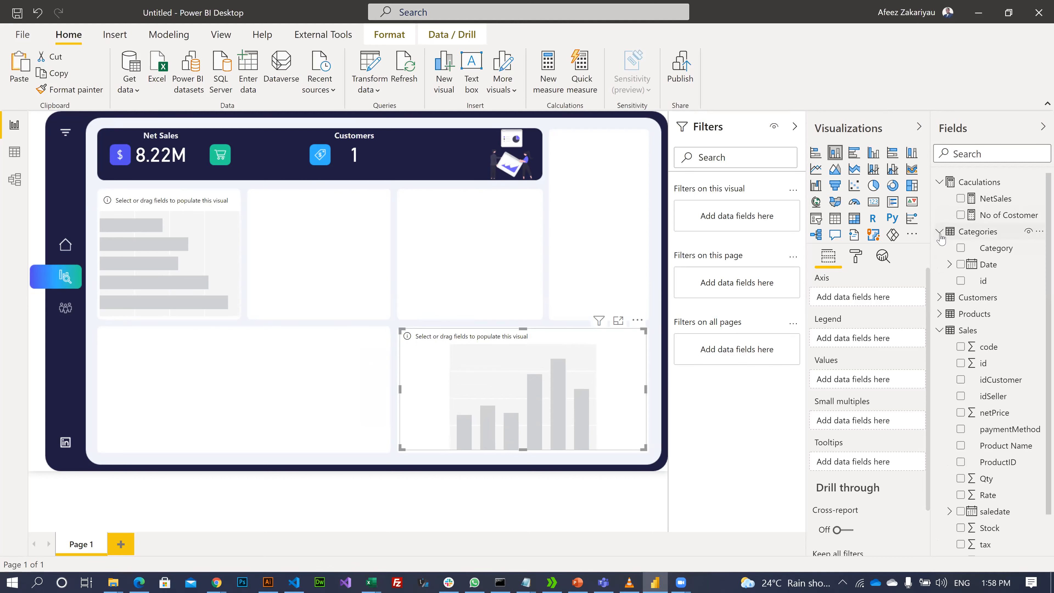
pyautogui.click(962, 249)
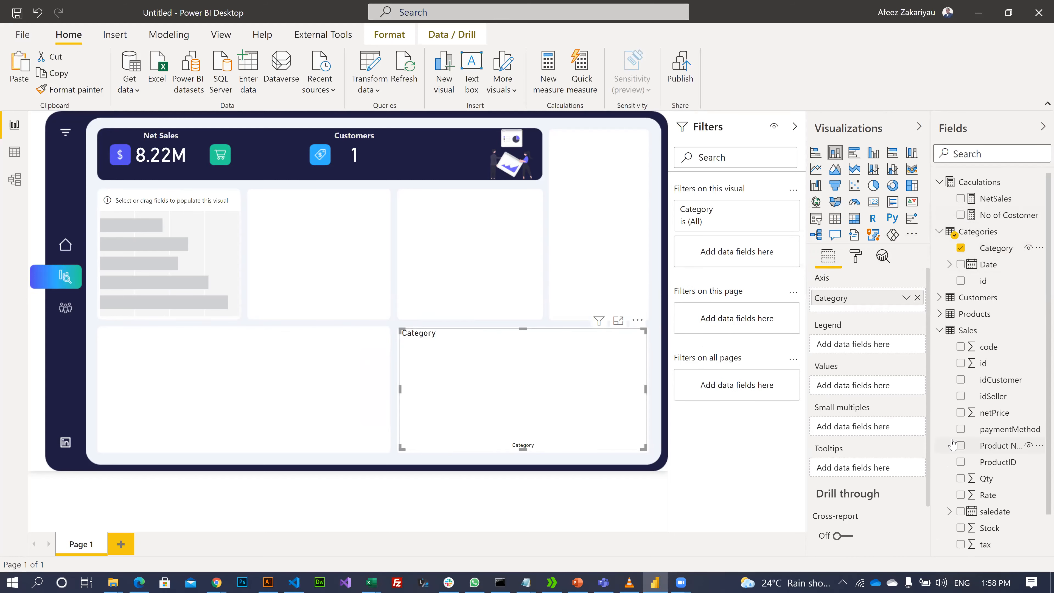
pyautogui.scroll(-2, 954, 441)
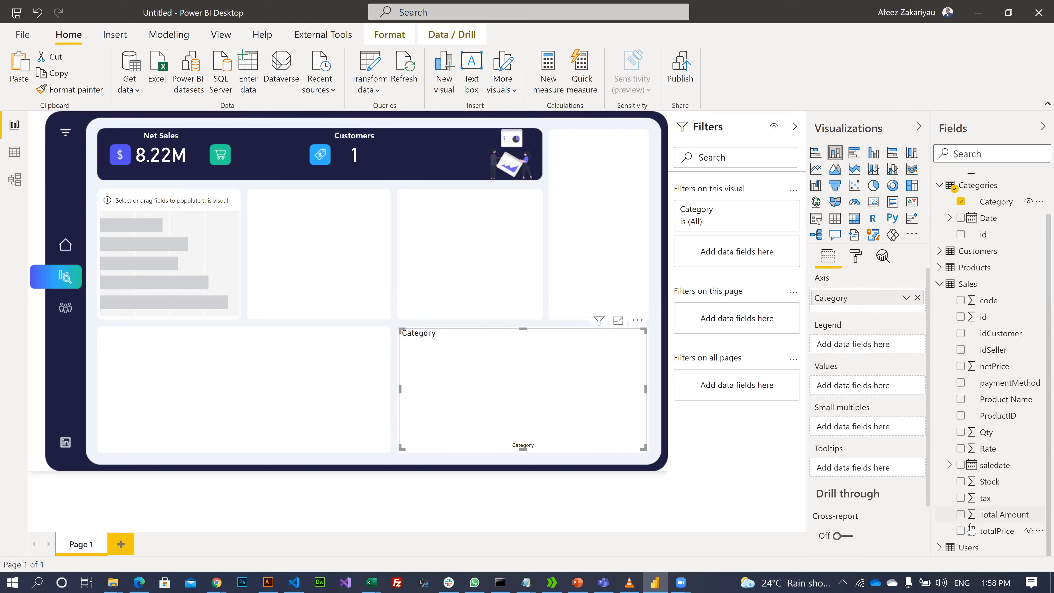
pyautogui.moveTo(976, 516); pyautogui.dragTo(838, 385)
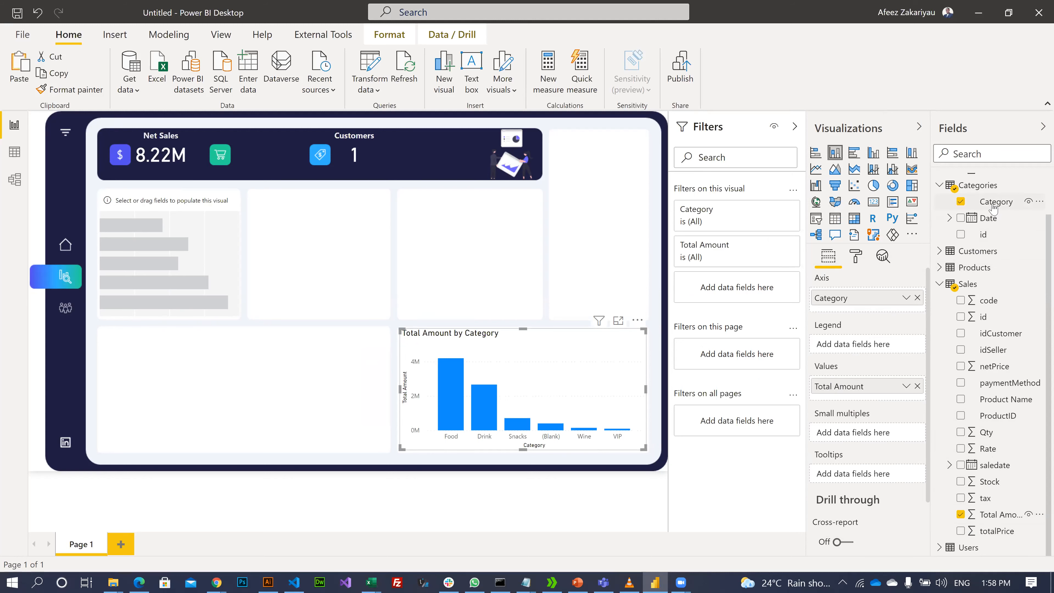
pyautogui.moveTo(994, 207); pyautogui.dragTo(839, 351)
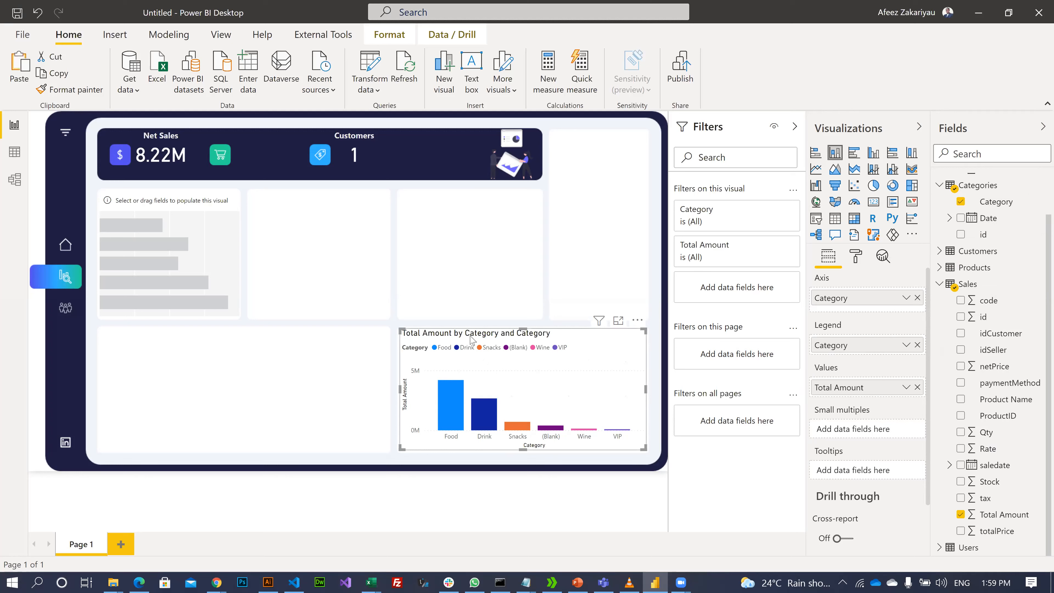
pyautogui.click(307, 289)
pyautogui.click(168, 222)
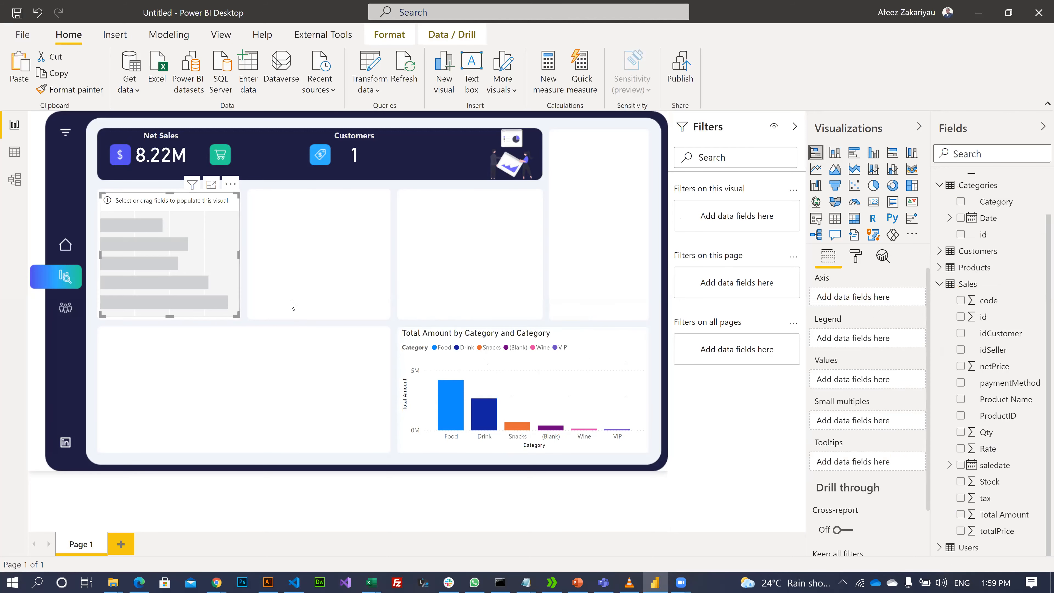
# - Convert the placeholder into a matrix with Category rows and Total Amount values
pyautogui.click(855, 219)
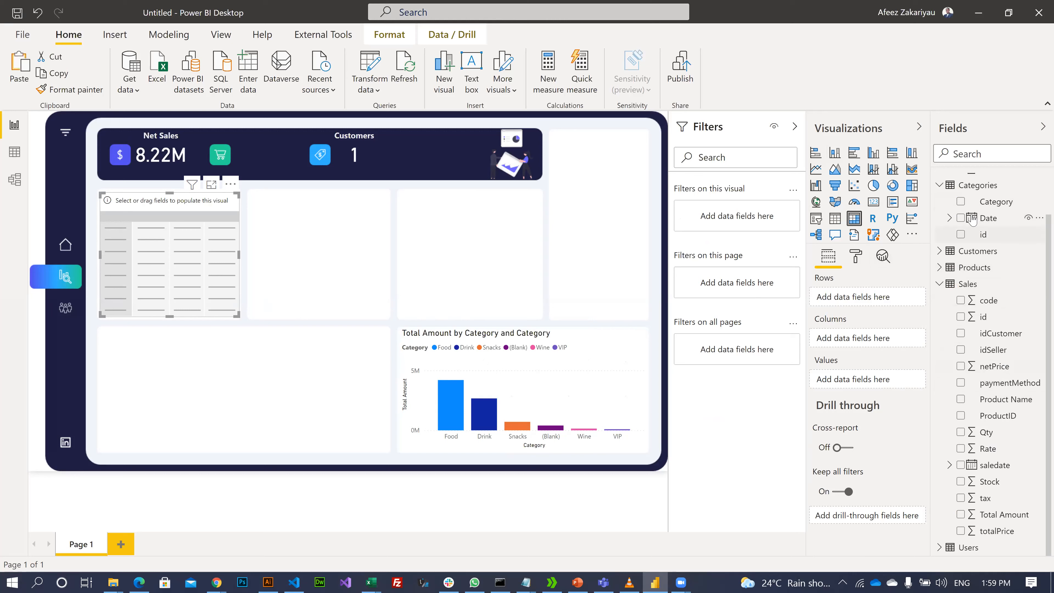
pyautogui.moveTo(984, 202); pyautogui.dragTo(851, 301)
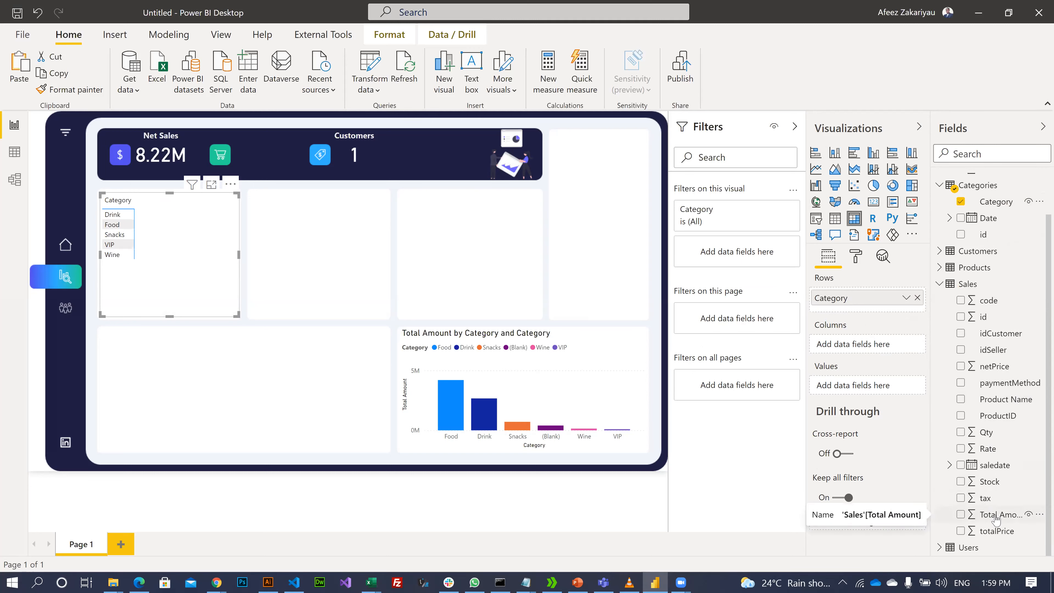
pyautogui.moveTo(999, 517); pyautogui.dragTo(847, 384)
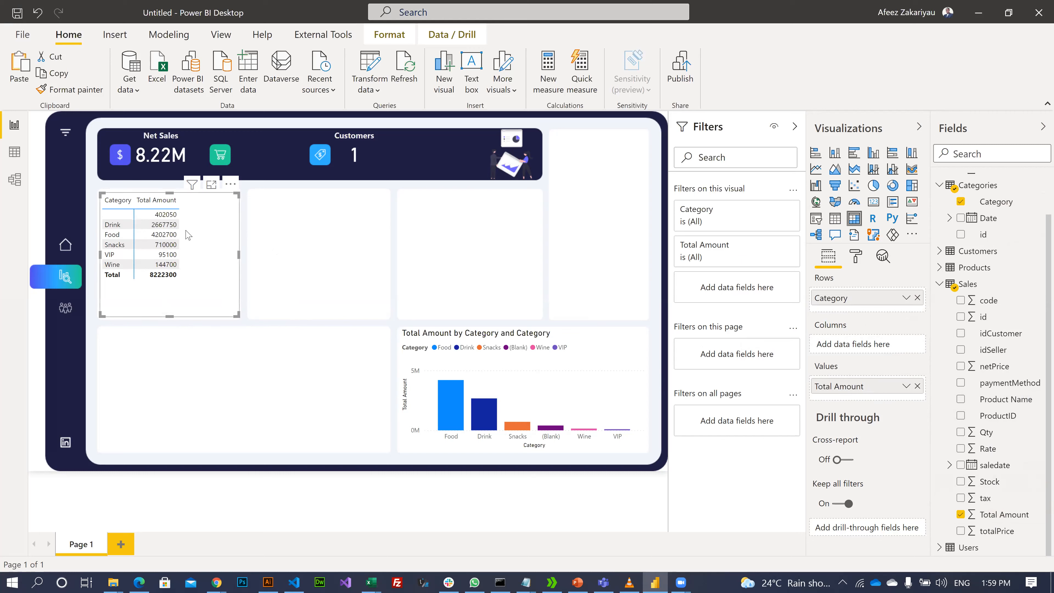
# - Show the matrix's data as a table beneath it
pyautogui.rightClick(148, 206)
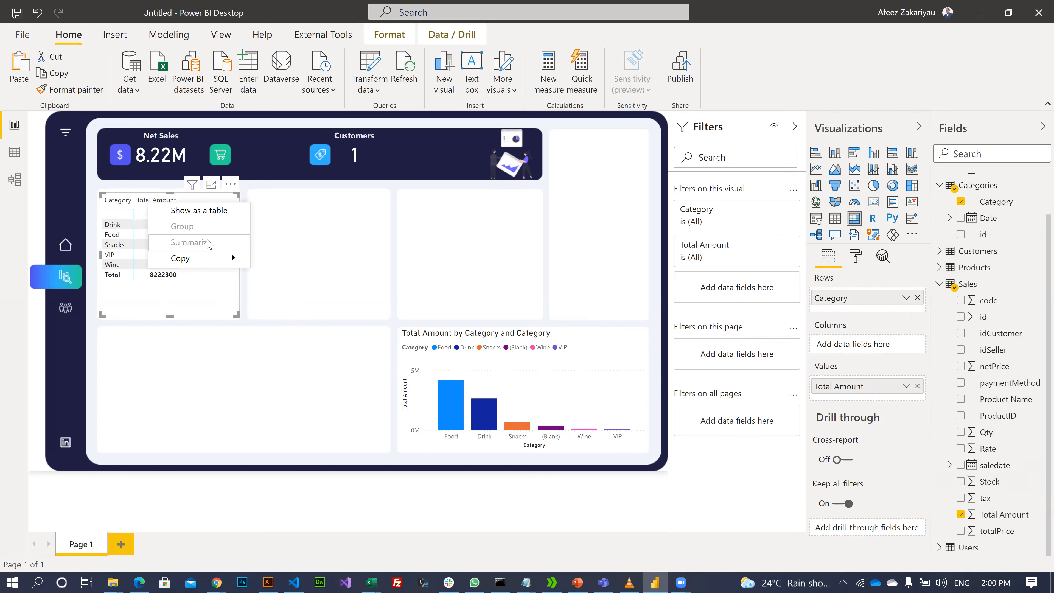
pyautogui.click(299, 252)
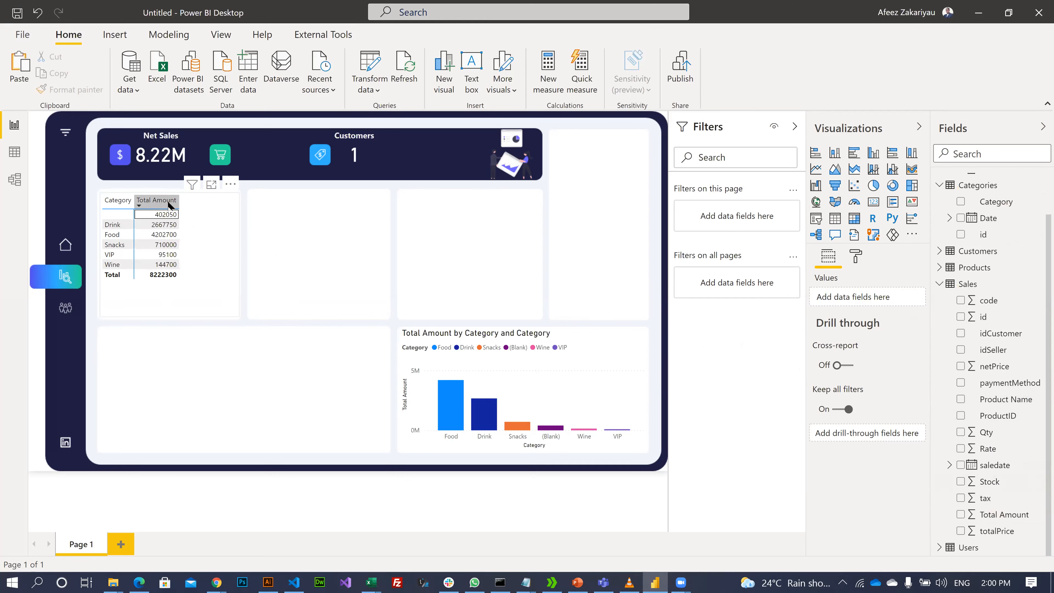
pyautogui.rightClick(168, 205)
pyautogui.press('Escape')
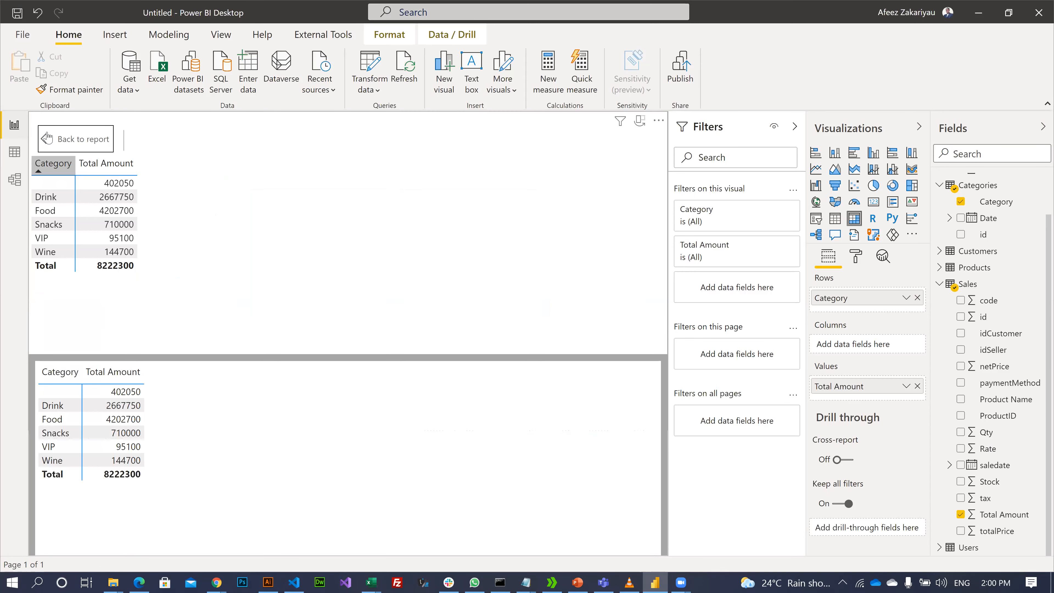
# - Go back to the report canvas and select the Total Amount by Category matrix
pyautogui.click(48, 140)
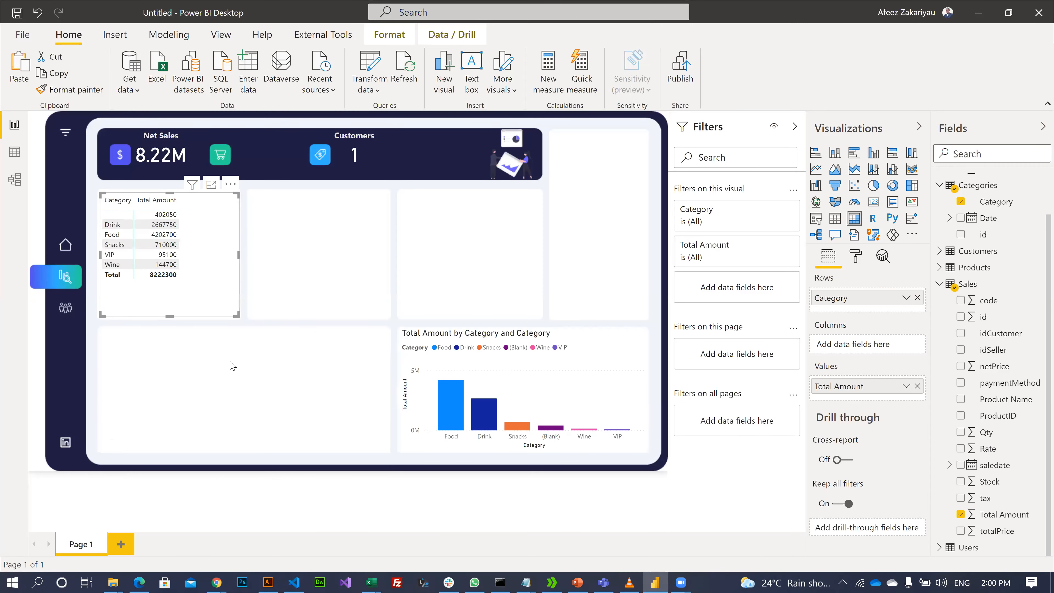
pyautogui.click(217, 351)
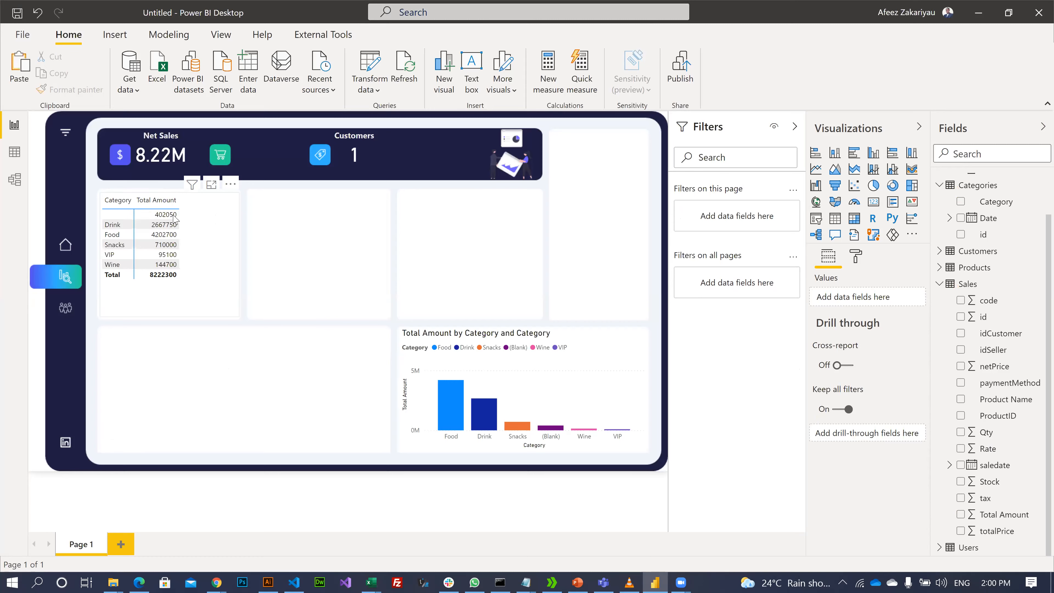
pyautogui.click(217, 247)
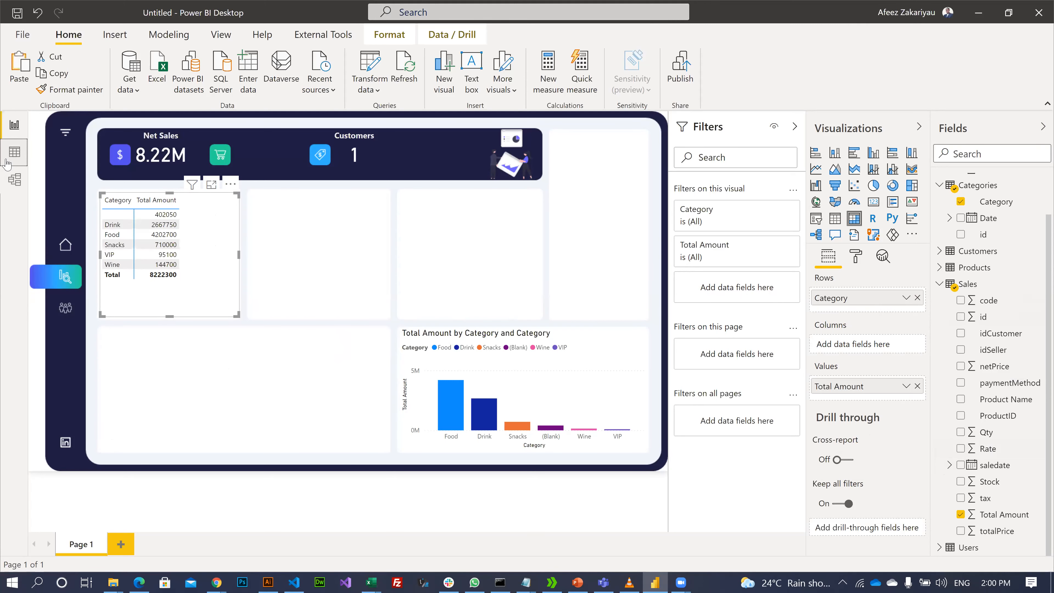
pyautogui.click(15, 152)
# - Glance at Model view, then return to Data view showing the NetSales formula
pyautogui.click(15, 178)
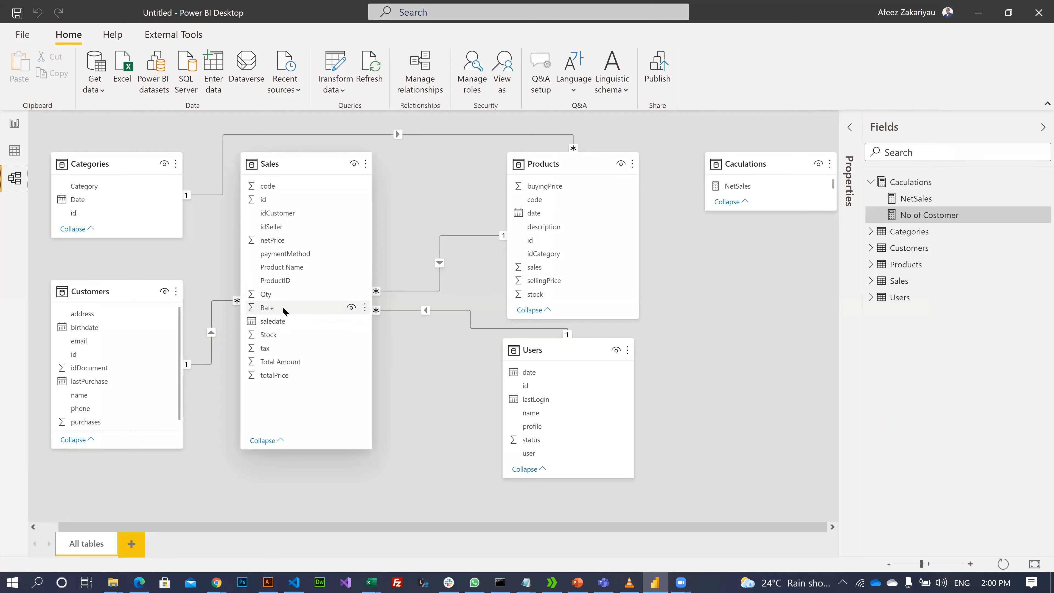
pyautogui.click(14, 152)
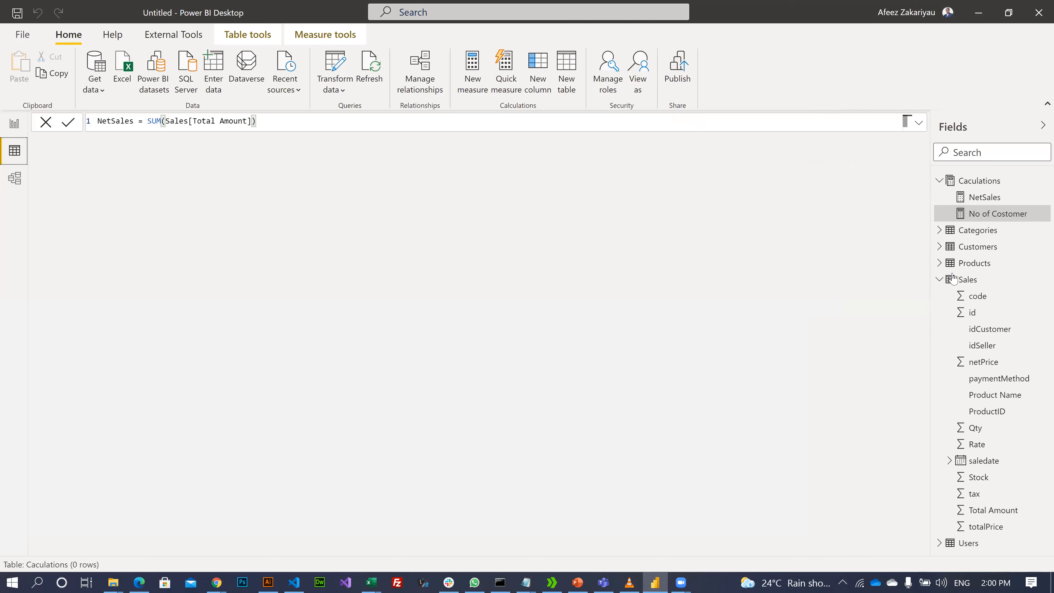
# - Return to Report view, deselect the matrix, and open the more-visuals menu
pyautogui.click(14, 123)
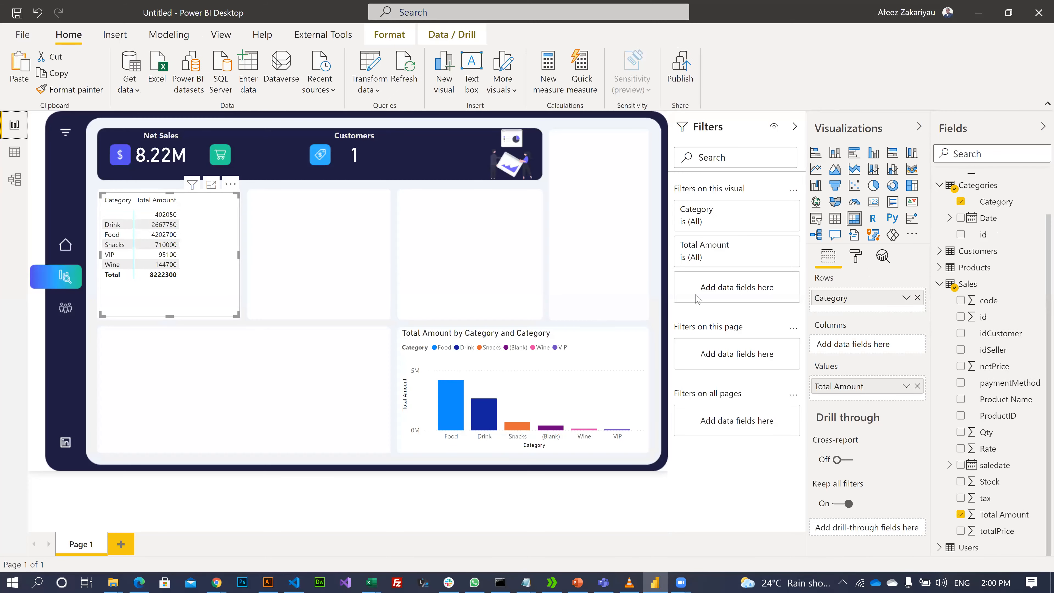
pyautogui.click(614, 234)
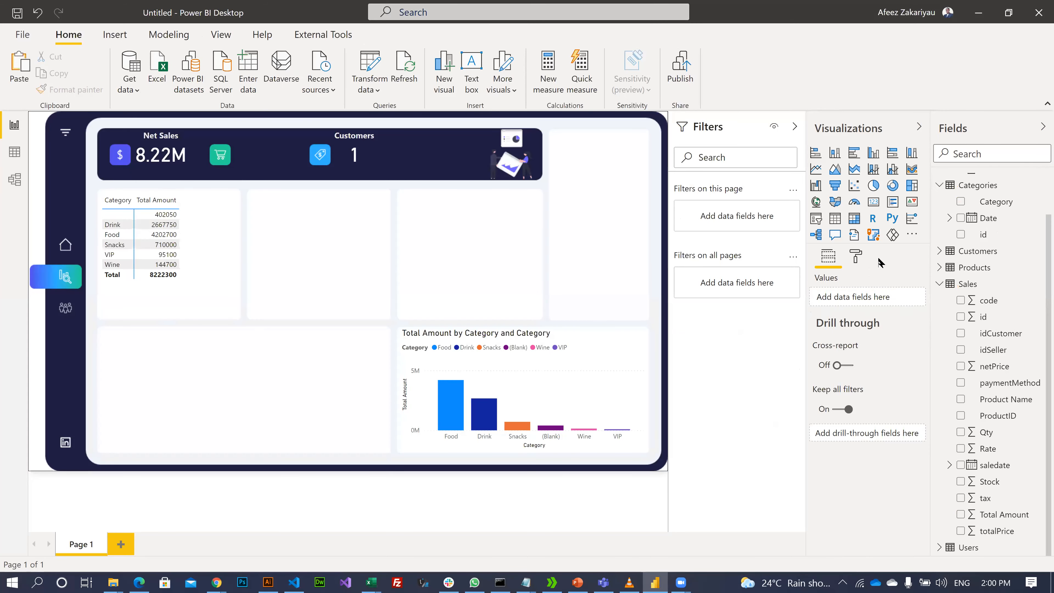
pyautogui.click(835, 219)
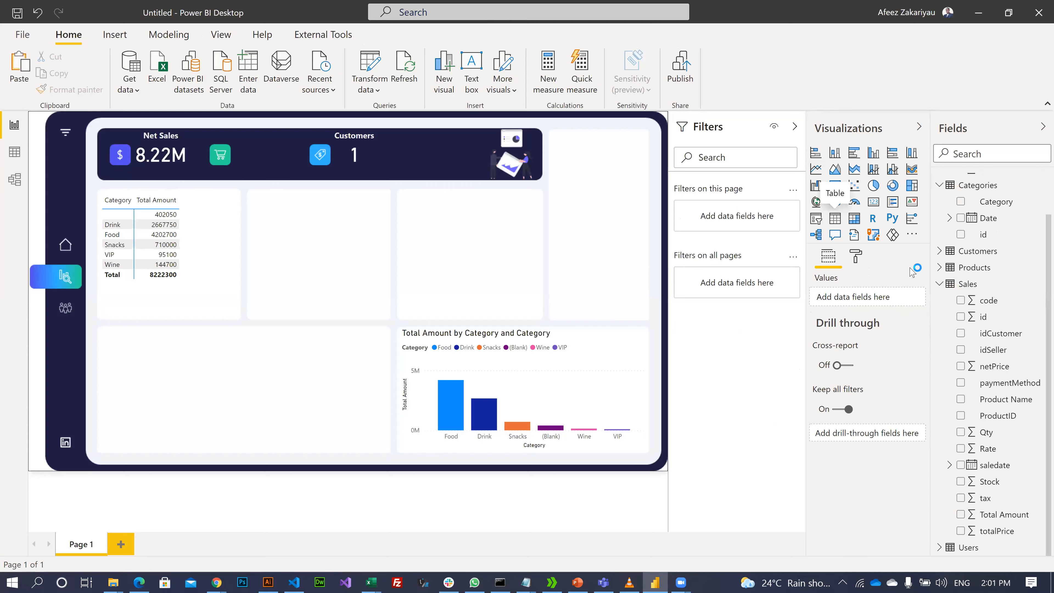
pyautogui.click(912, 235)
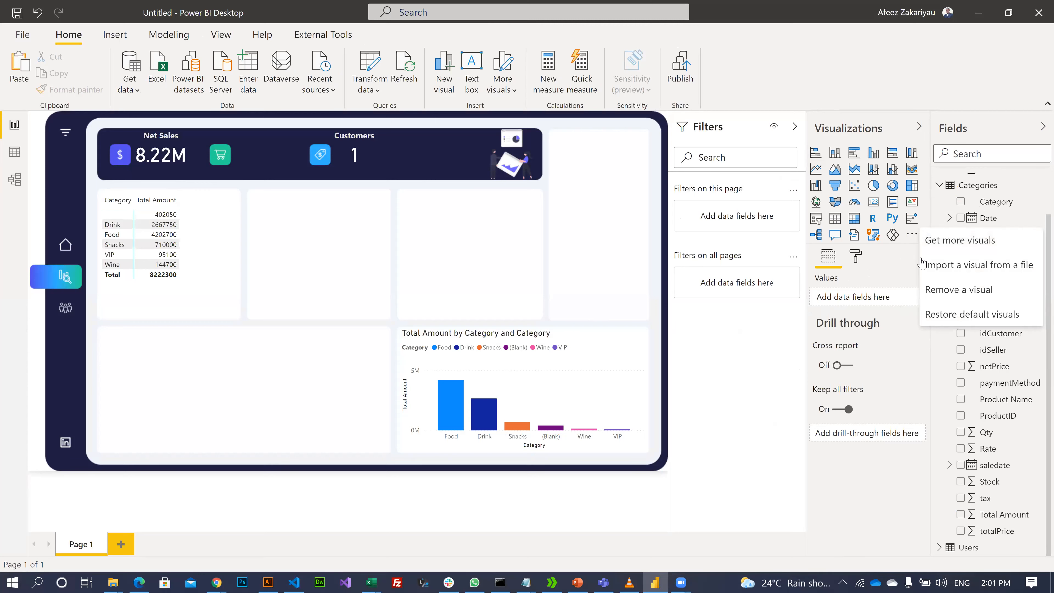
pyautogui.click(888, 272)
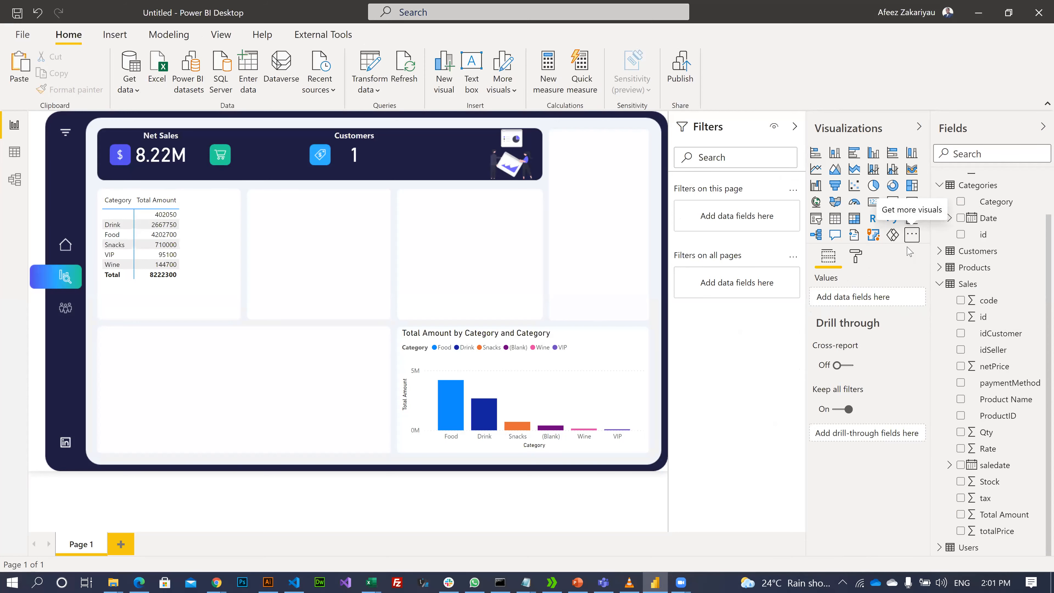
pyautogui.click(911, 240)
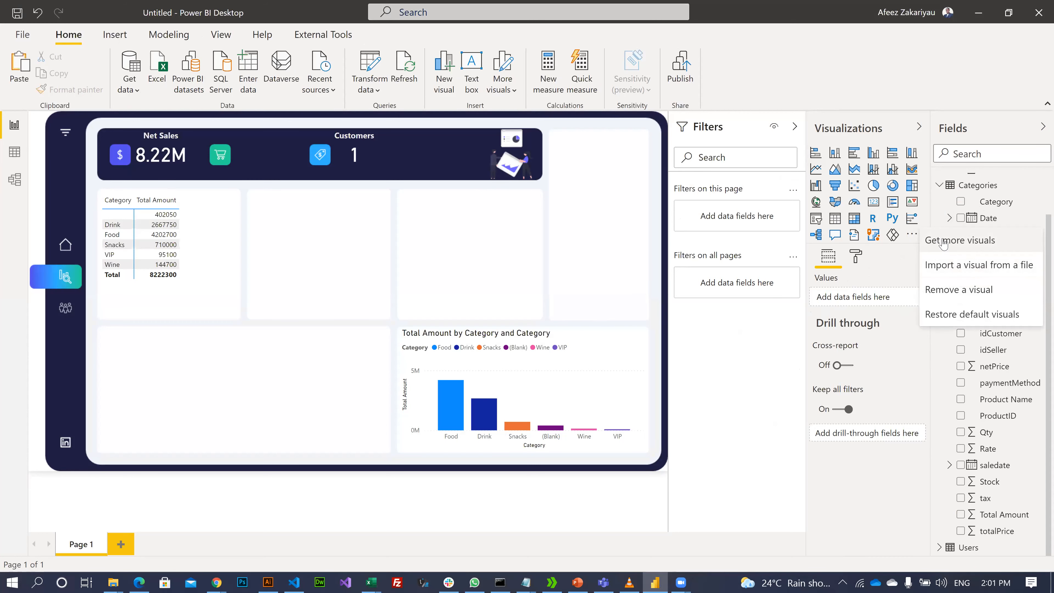
# - Open the AppSource visuals marketplace and scroll through the available visuals
pyautogui.click(973, 240)
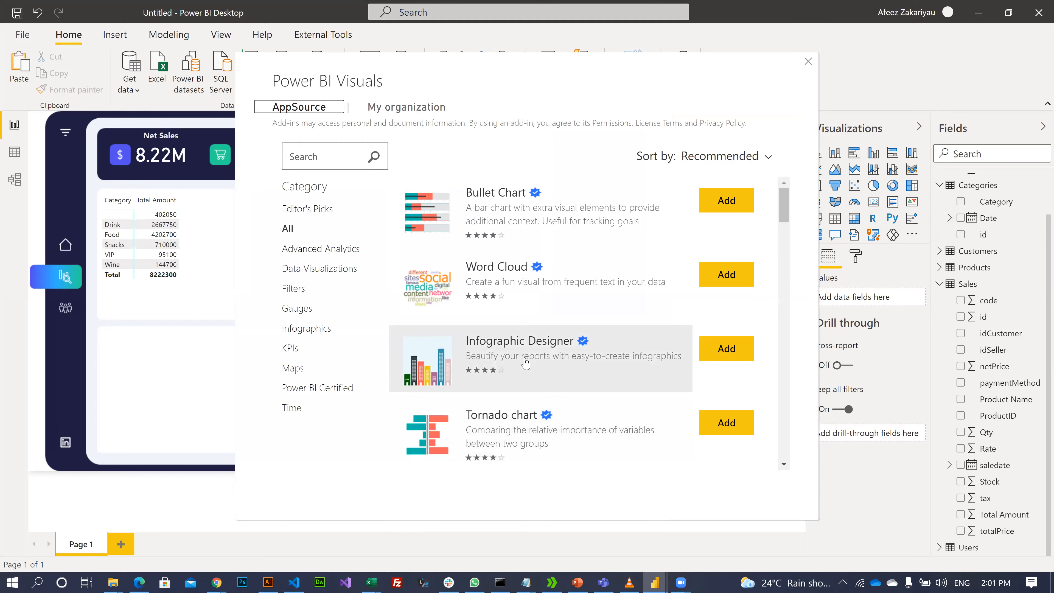
pyautogui.scroll(-5, 506, 373)
pyautogui.scroll(-10, 505, 374)
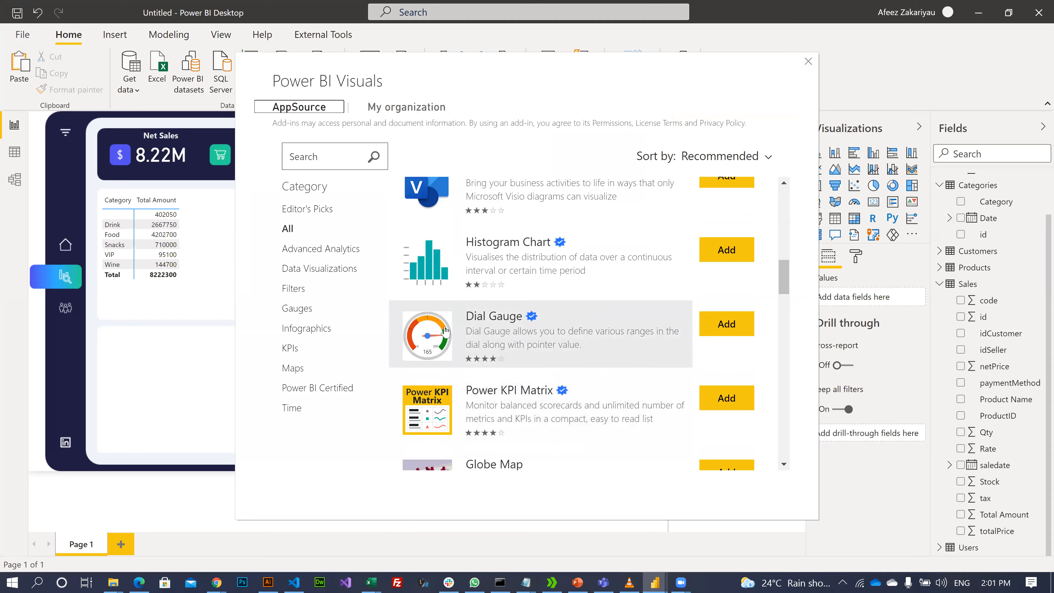
pyautogui.scroll(-1, 585, 347)
pyautogui.scroll(-4, 583, 345)
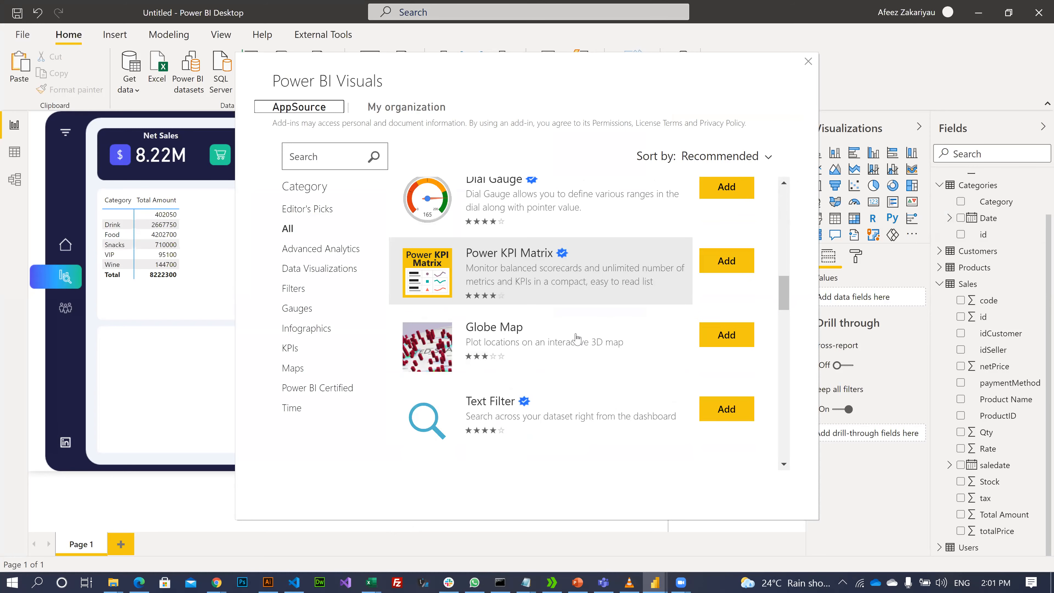
pyautogui.scroll(-4, 565, 345)
pyautogui.scroll(-6, 565, 345)
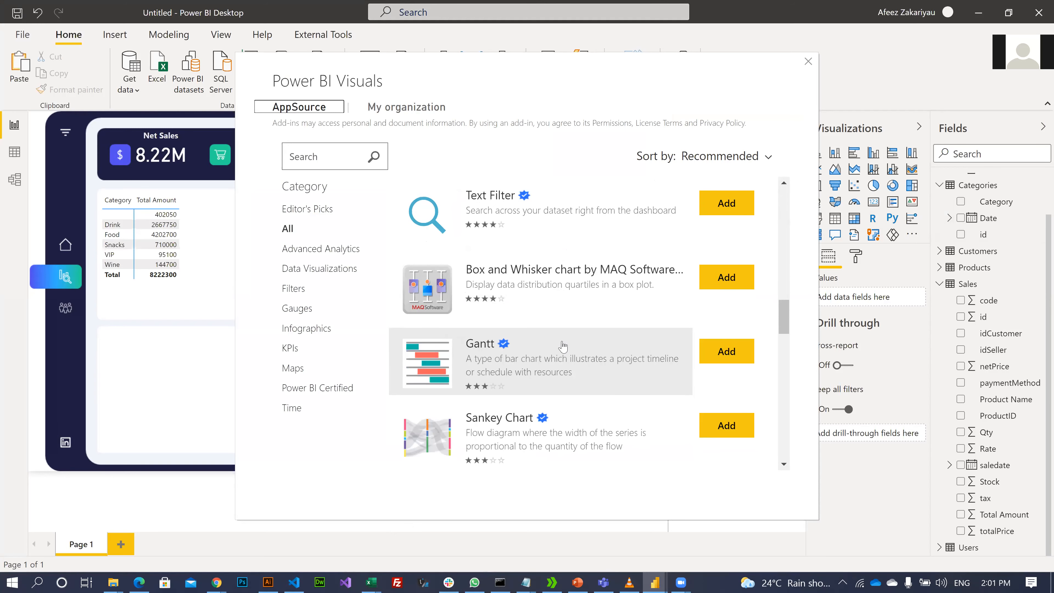
pyautogui.scroll(-3, 563, 346)
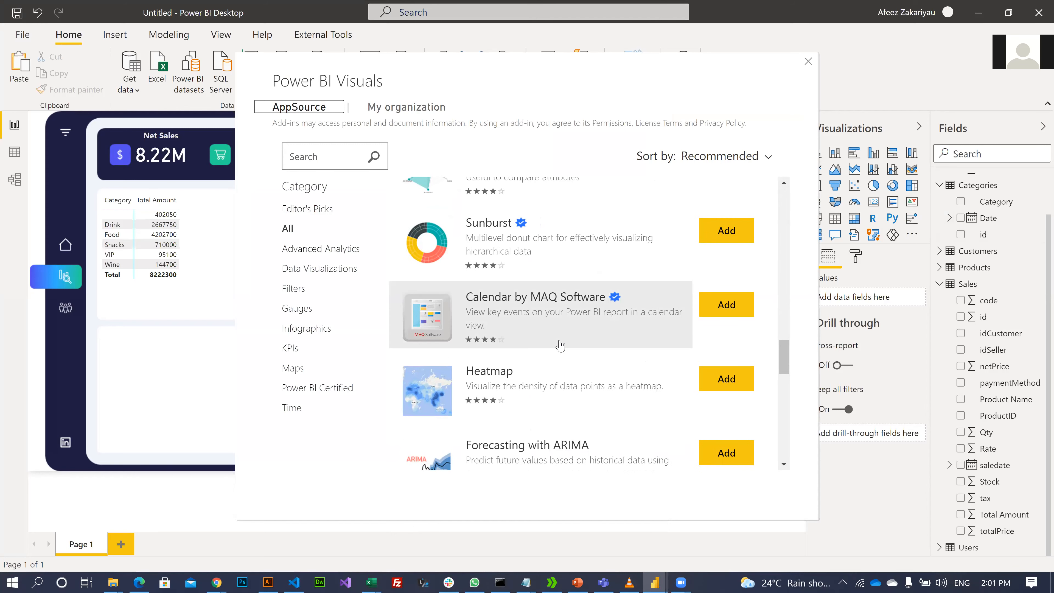
pyautogui.scroll(-1, 552, 343)
pyautogui.scroll(1, 549, 342)
pyautogui.scroll(-8, 549, 344)
pyautogui.scroll(-9, 548, 348)
pyautogui.scroll(-10, 544, 348)
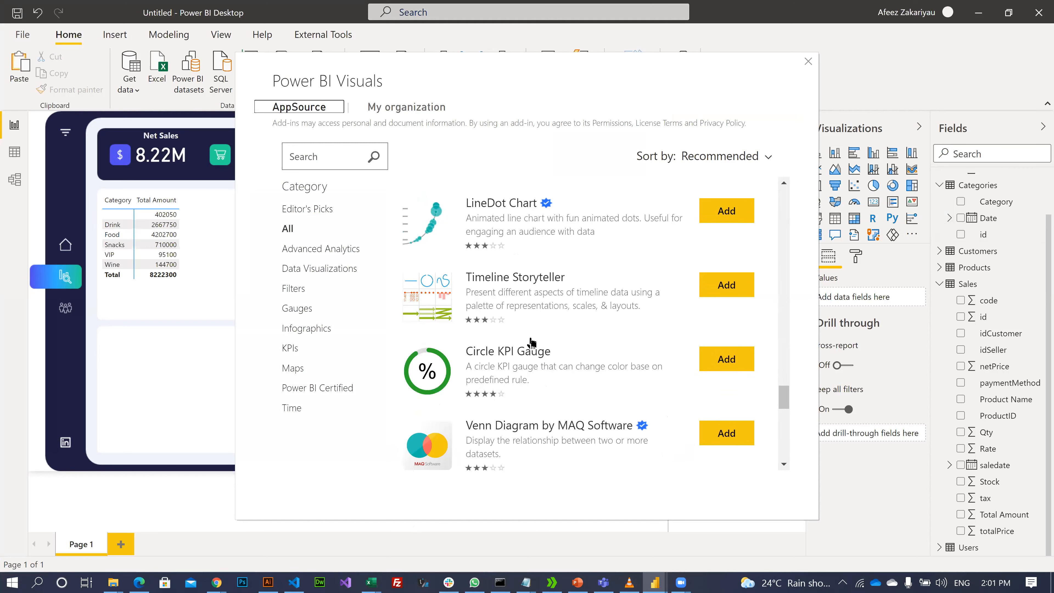
pyautogui.scroll(-5, 532, 341)
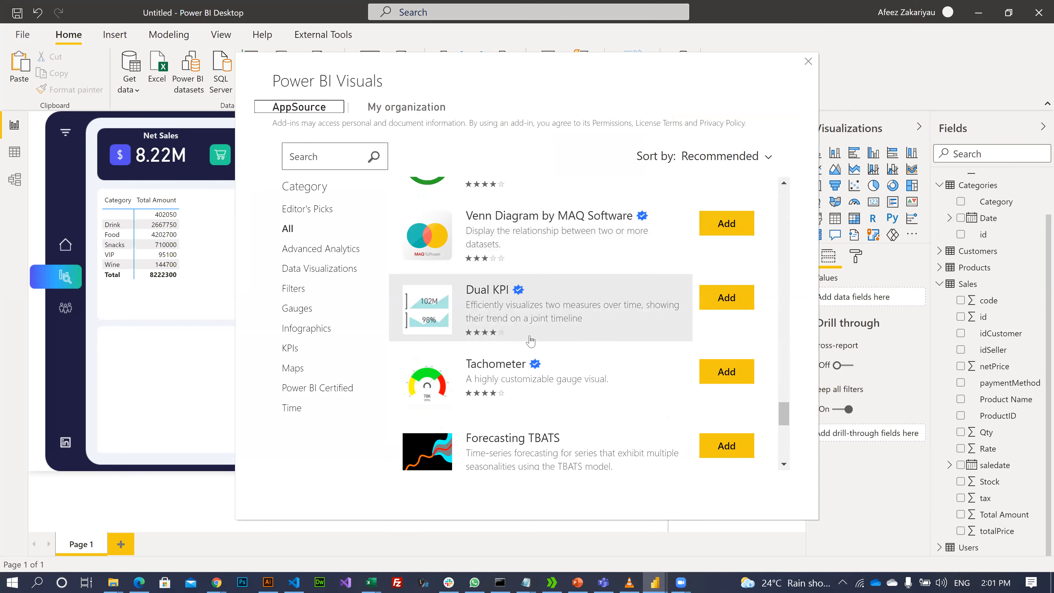
pyautogui.scroll(-8, 531, 348)
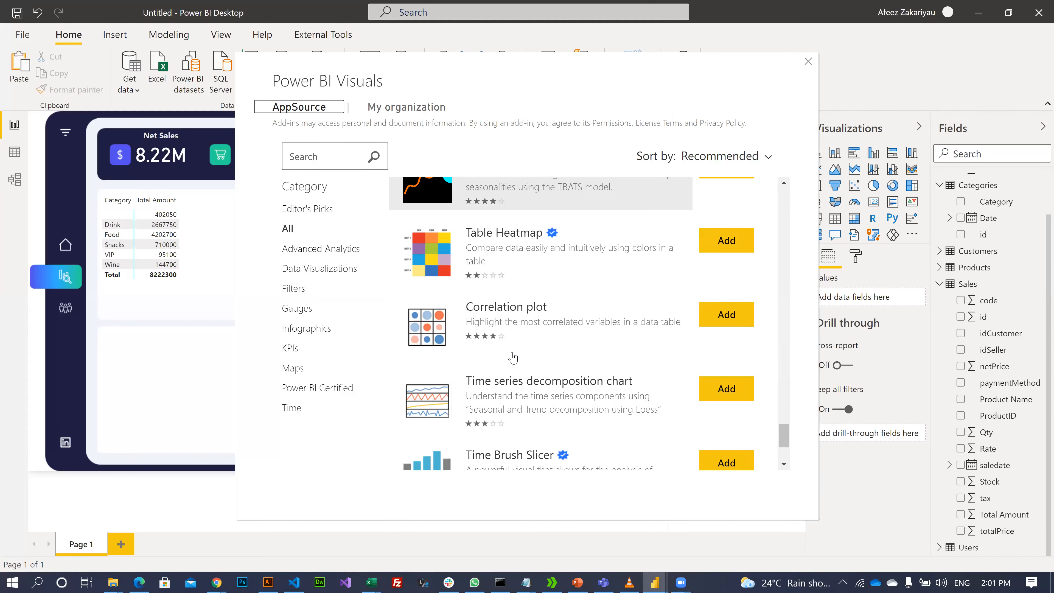
pyautogui.scroll(-6, 511, 355)
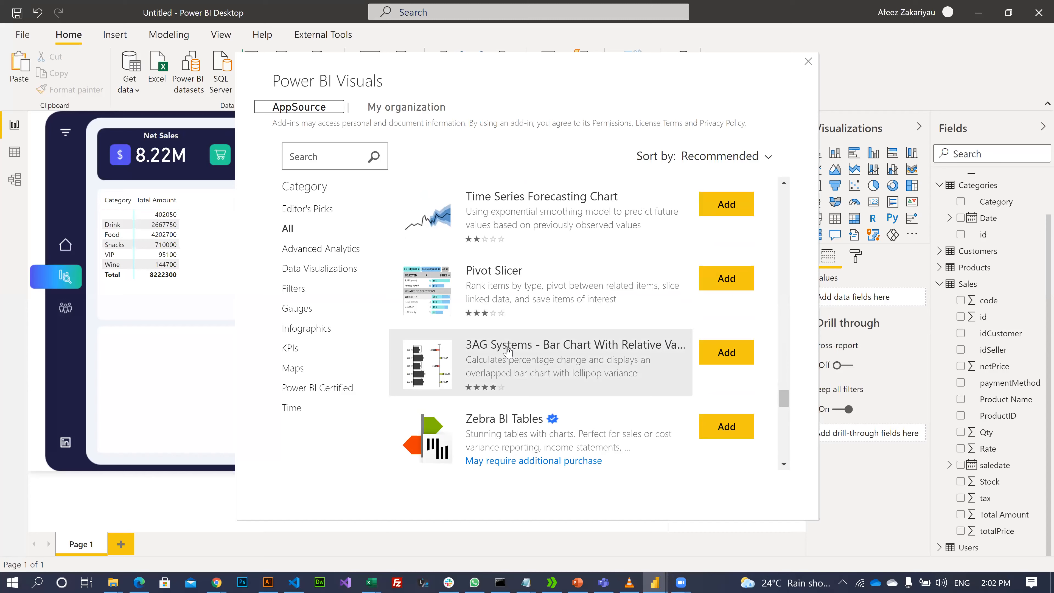
pyautogui.scroll(-7, 506, 353)
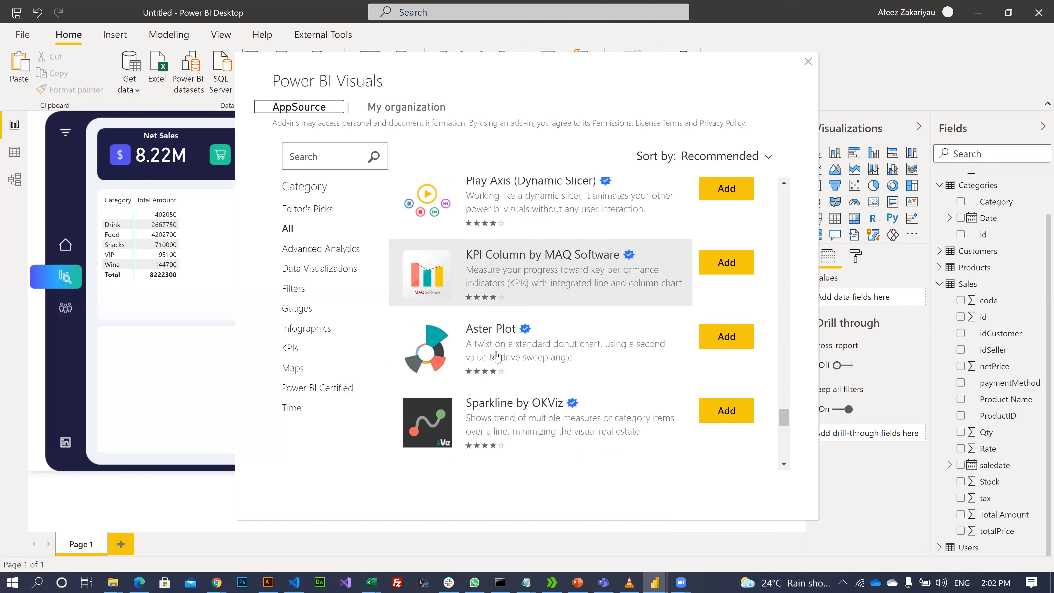
pyautogui.scroll(-5, 497, 355)
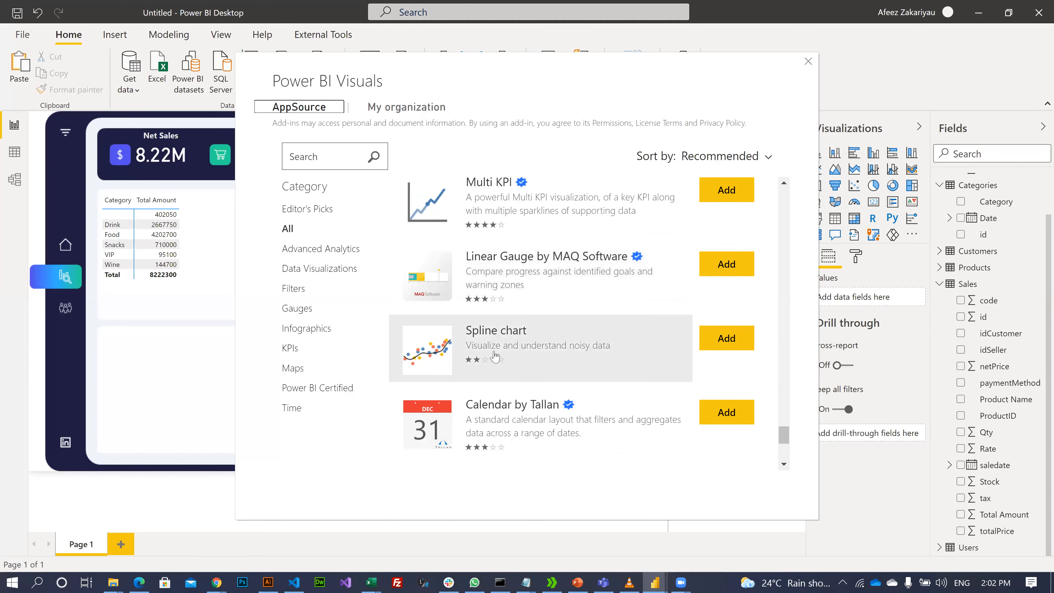
pyautogui.scroll(-3, 496, 355)
# - Filter to Infographics and Power BI Certified, then add the Power KPI Matrix visual
pyautogui.click(297, 329)
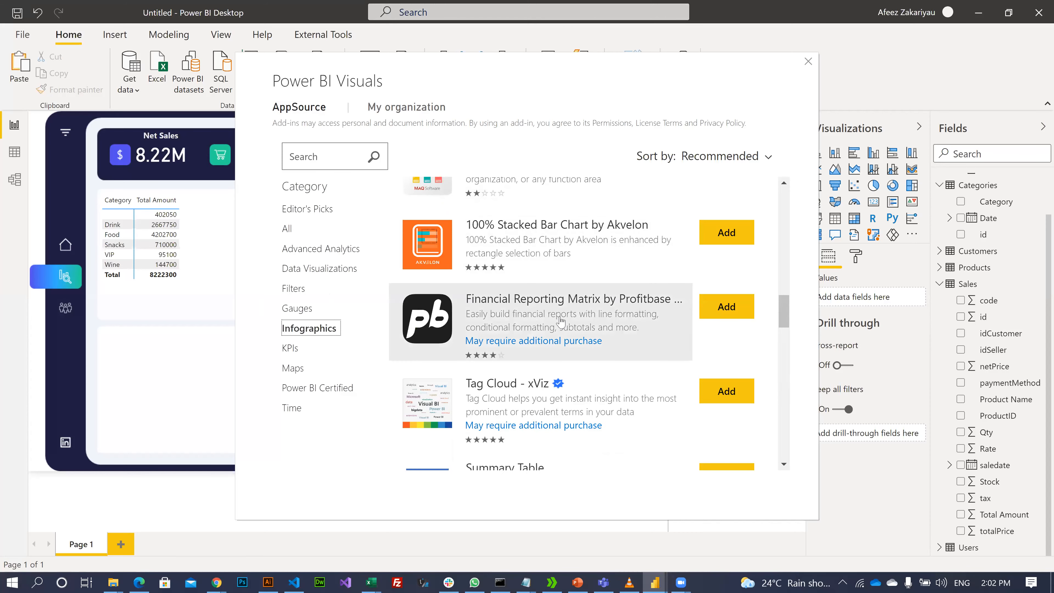
pyautogui.scroll(-3, 544, 316)
pyautogui.scroll(-12, 543, 315)
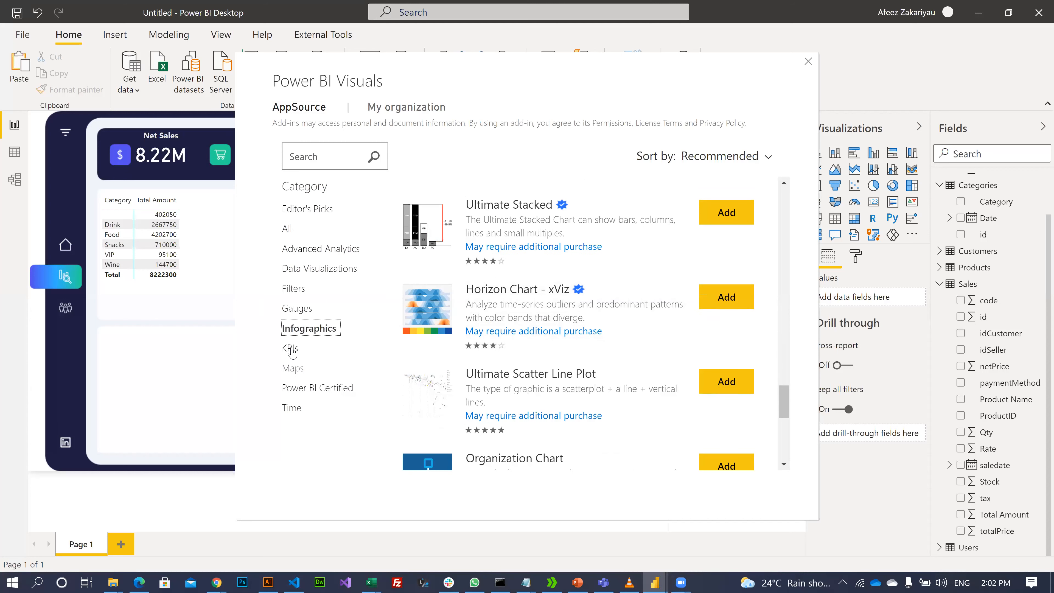
pyautogui.click(317, 389)
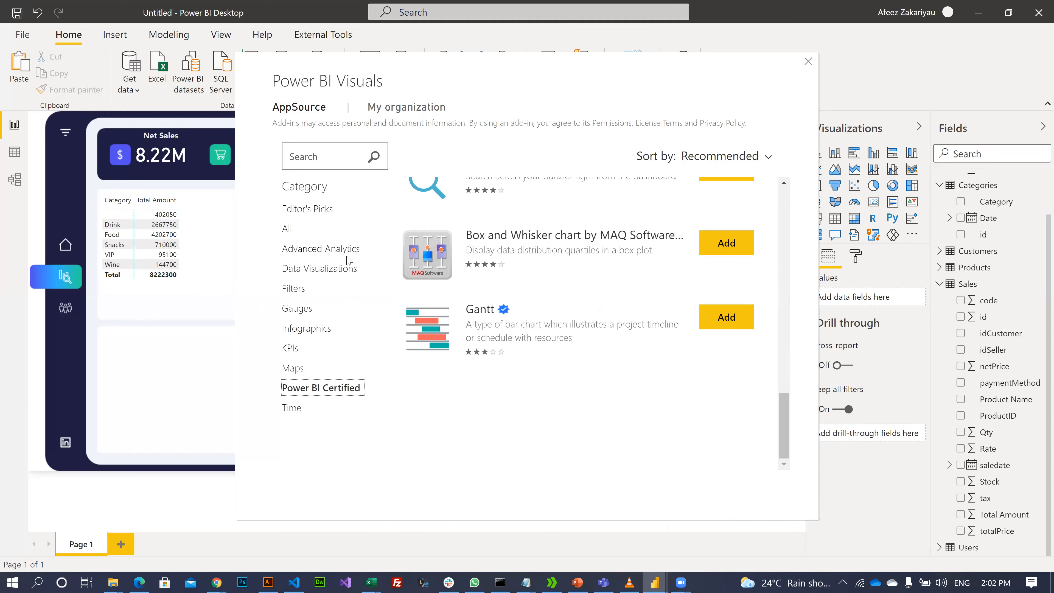
pyautogui.scroll(5, 488, 299)
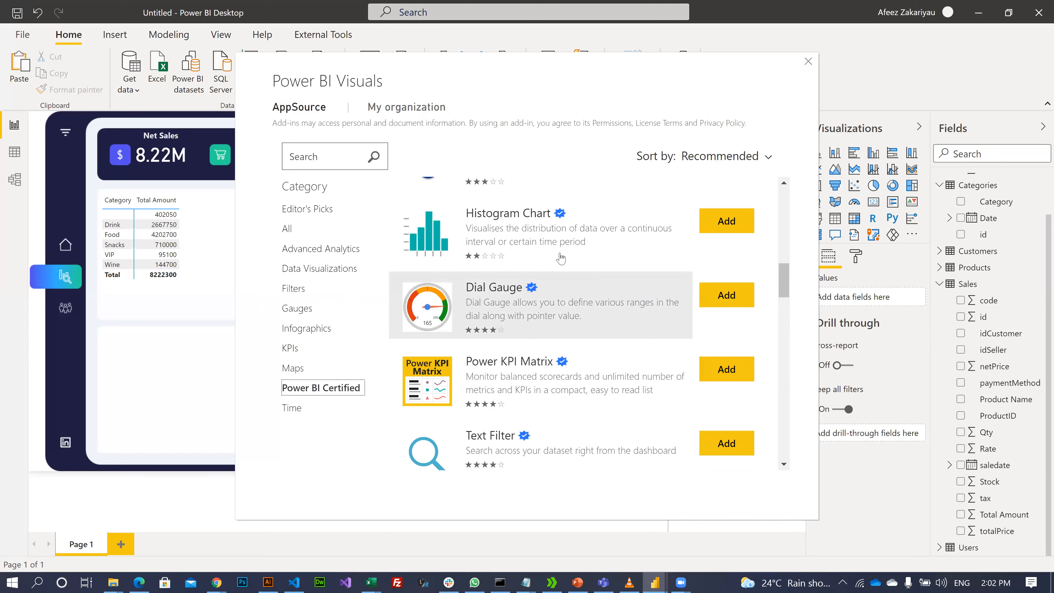
pyautogui.scroll(3, 537, 268)
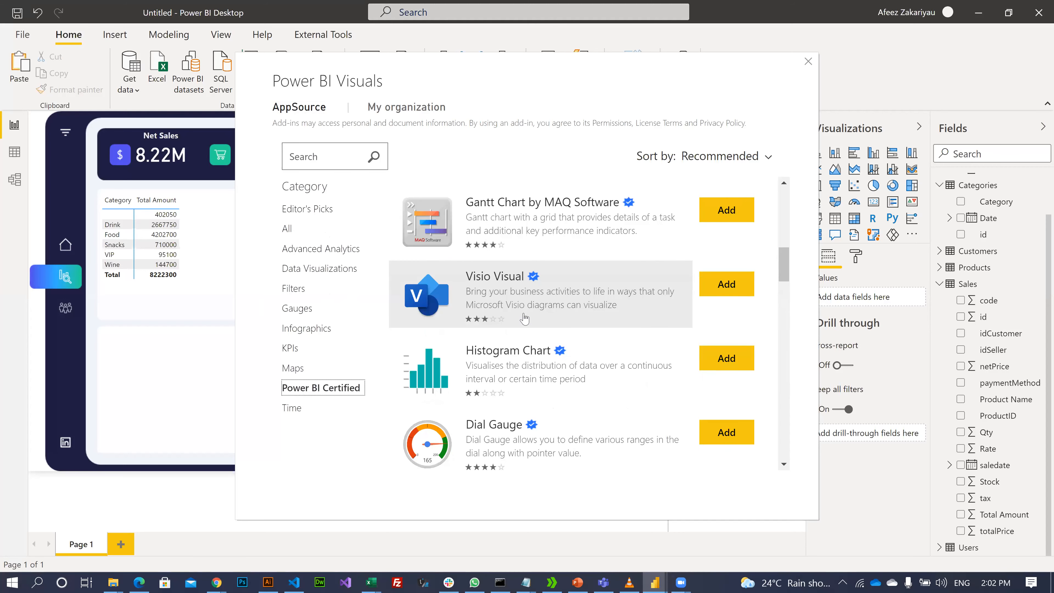
pyautogui.scroll(-2, 523, 320)
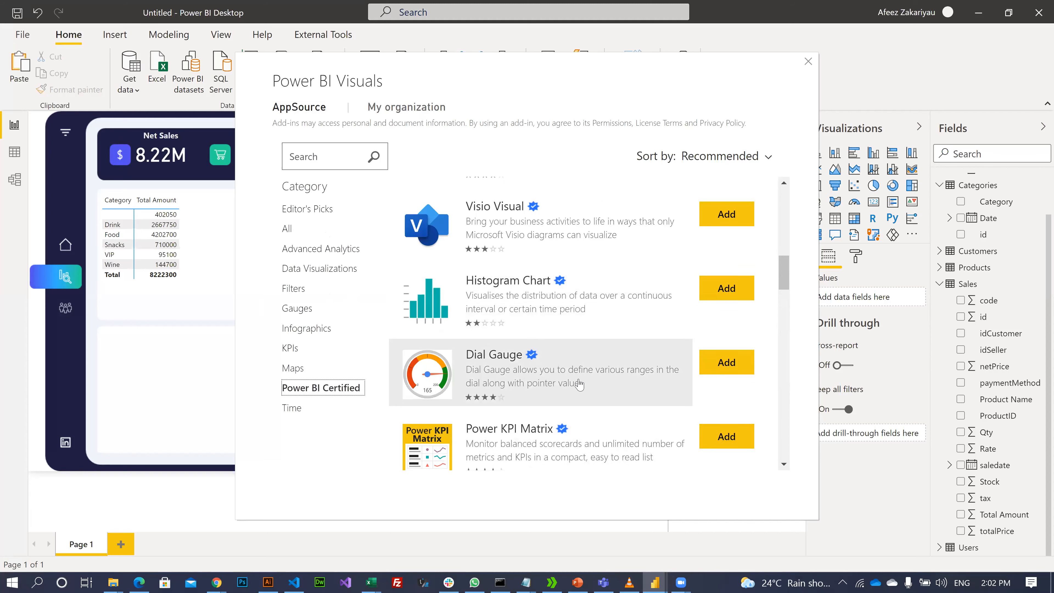
pyautogui.scroll(-2, 580, 386)
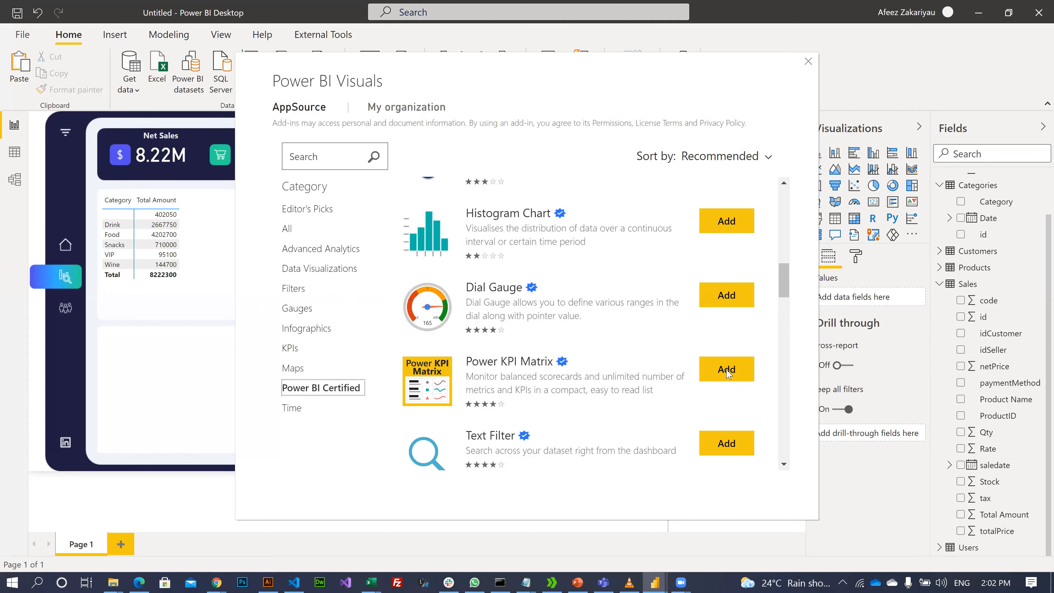
pyautogui.click(716, 369)
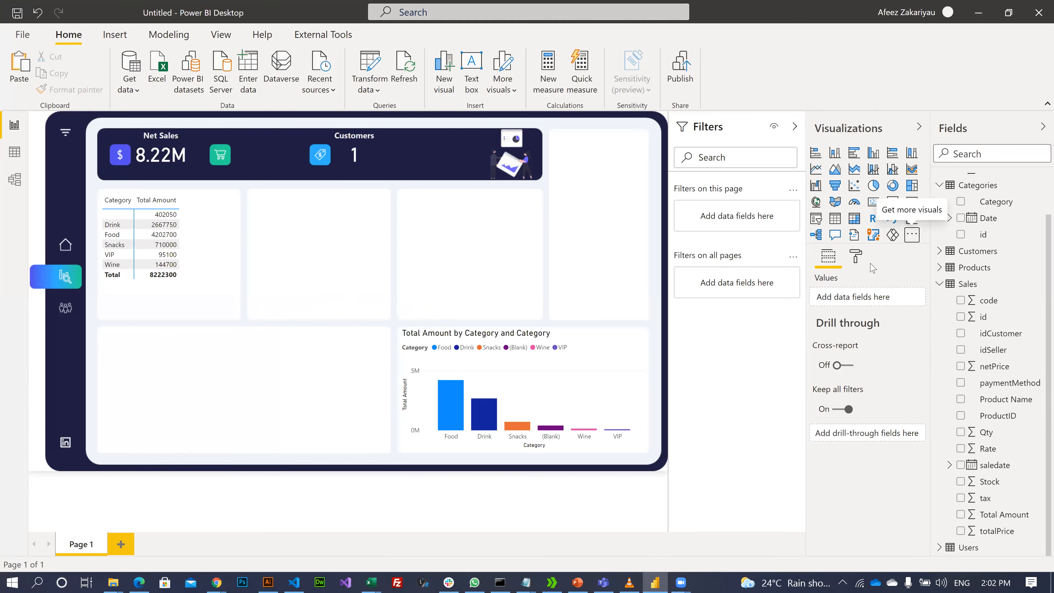
pyautogui.click(912, 236)
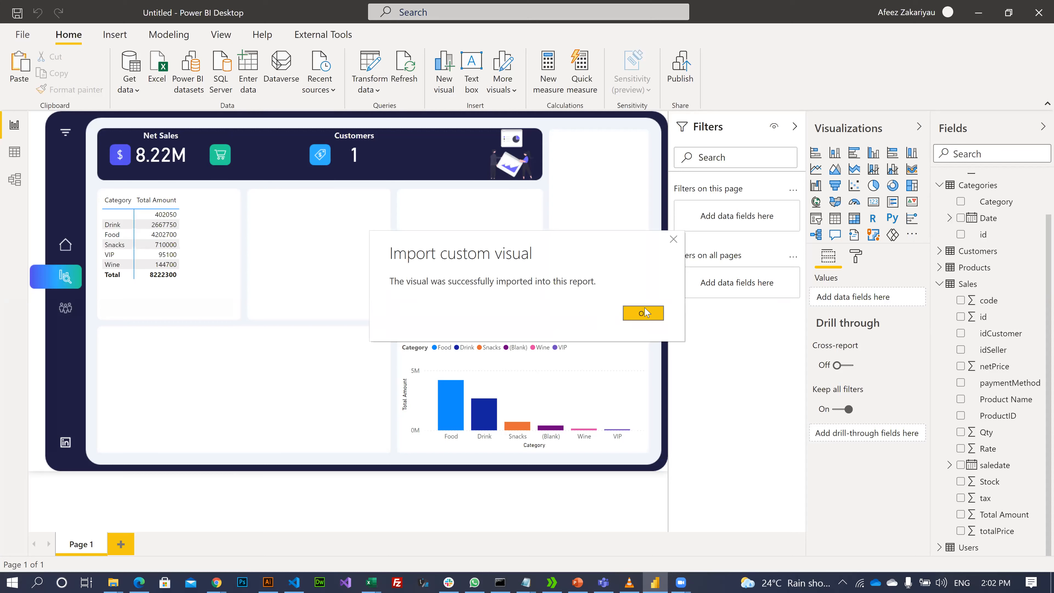
# - Acknowledge the successful import and reopen the visuals marketplace
pyautogui.click(643, 313)
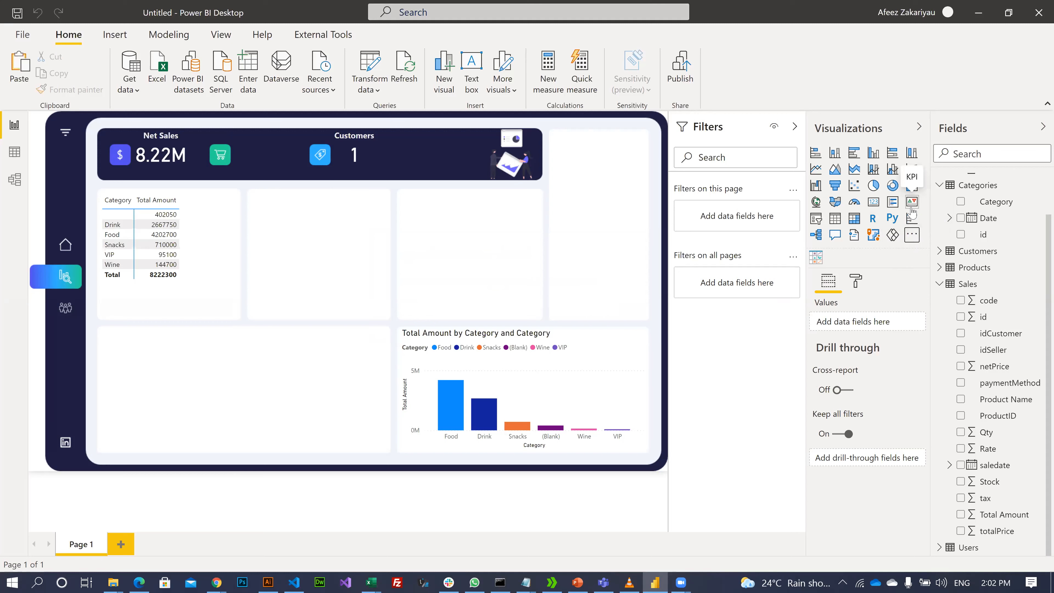
pyautogui.click(913, 236)
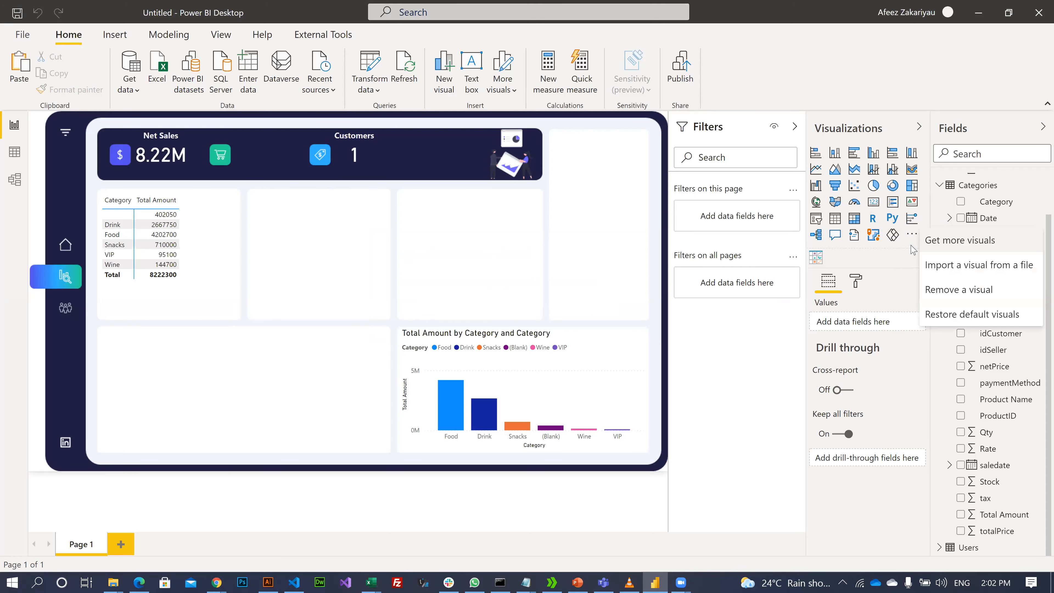
pyautogui.click(961, 248)
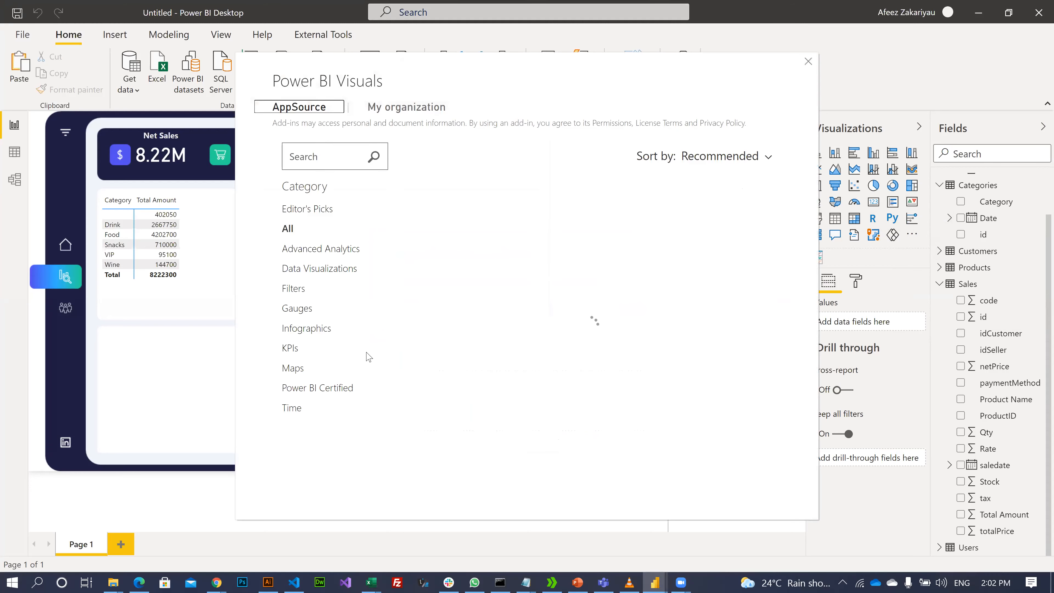
# - Browse the Infographics and Power BI Certified categories, then close the marketplace
pyautogui.click(312, 333)
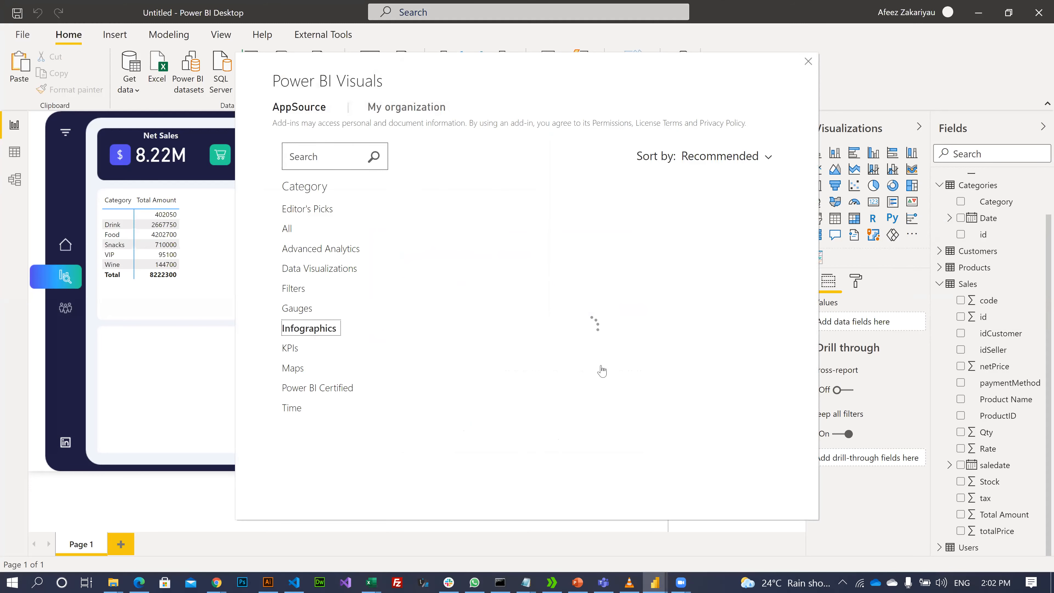
pyautogui.scroll(-10, 581, 345)
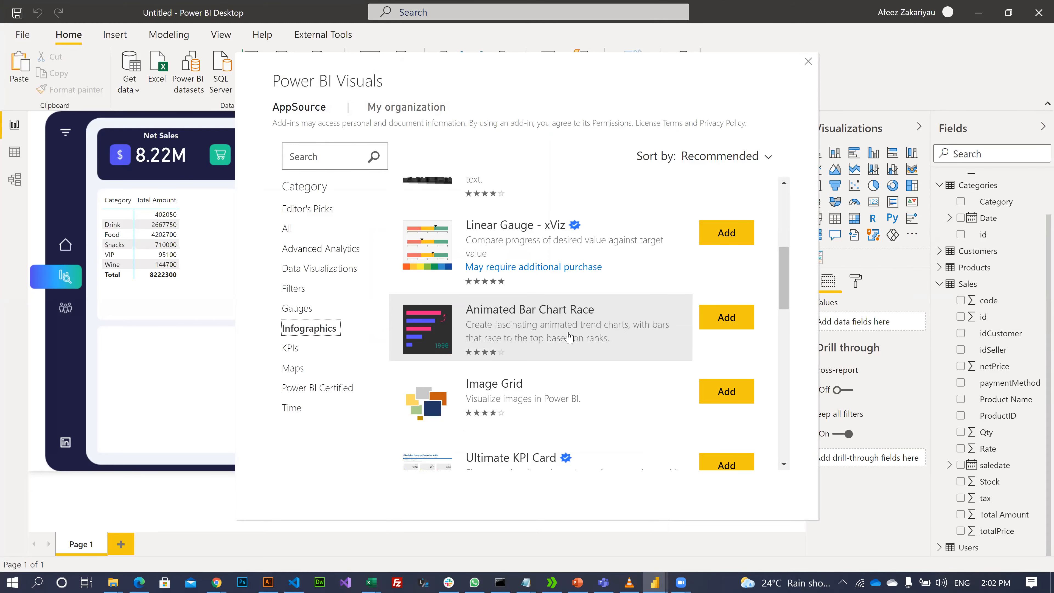
pyautogui.scroll(-5, 566, 337)
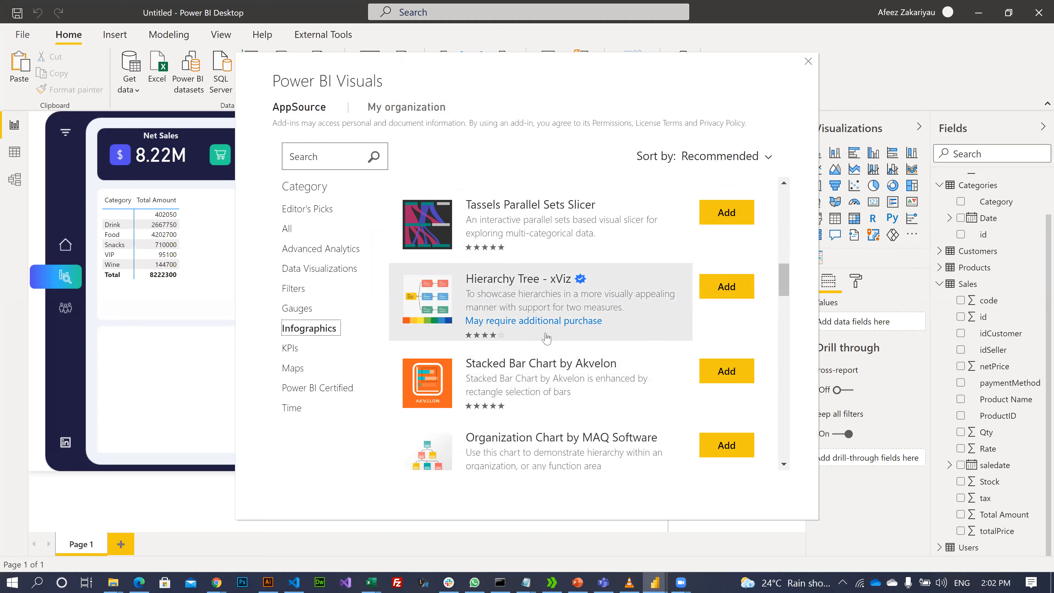
pyautogui.scroll(-2, 546, 339)
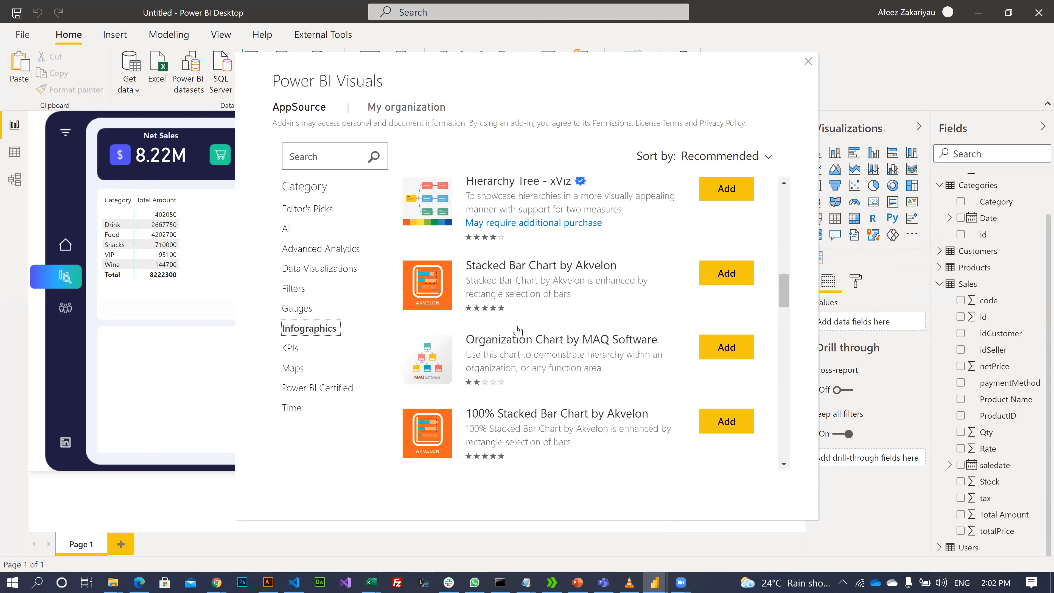
pyautogui.scroll(-1, 518, 332)
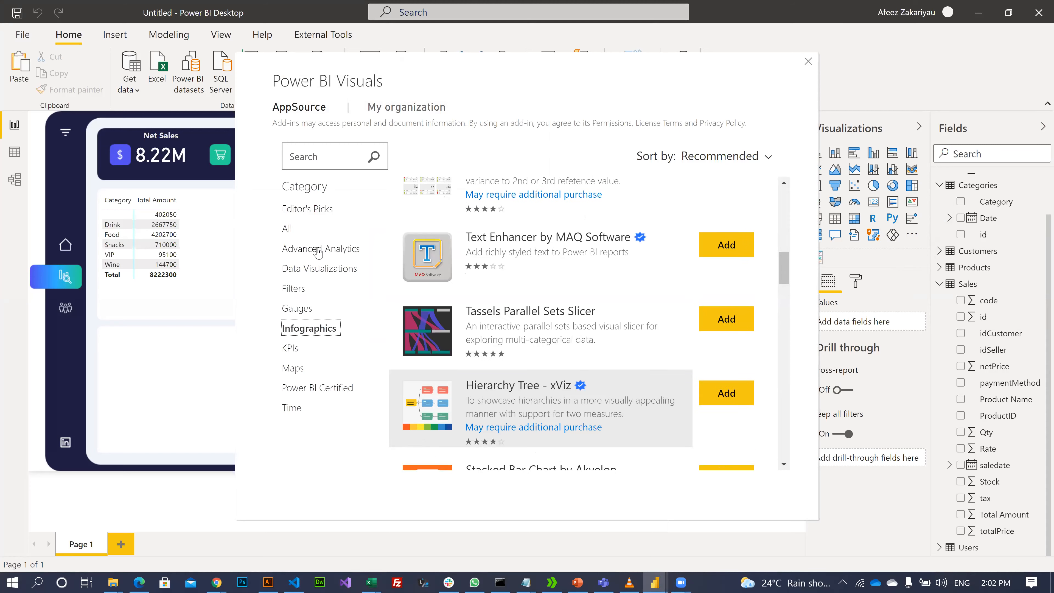
pyautogui.click(315, 390)
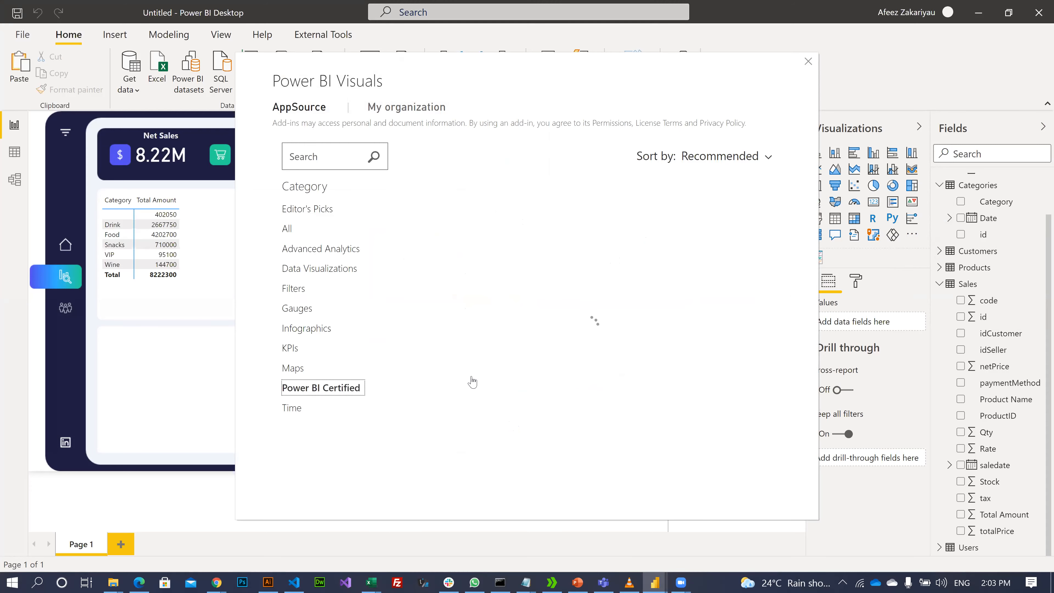
pyautogui.scroll(-10, 623, 415)
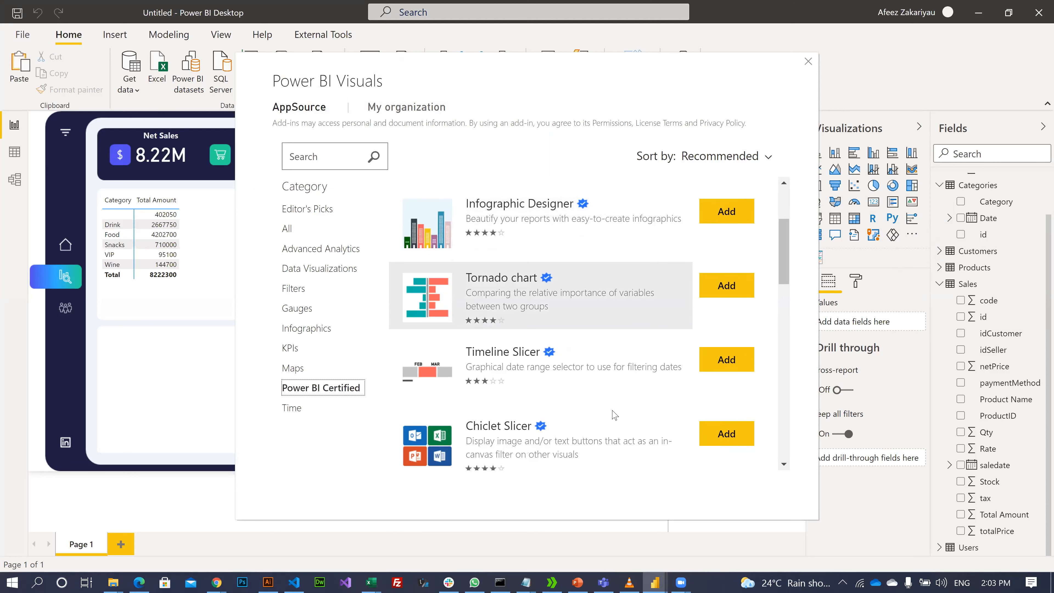
pyautogui.press('Escape')
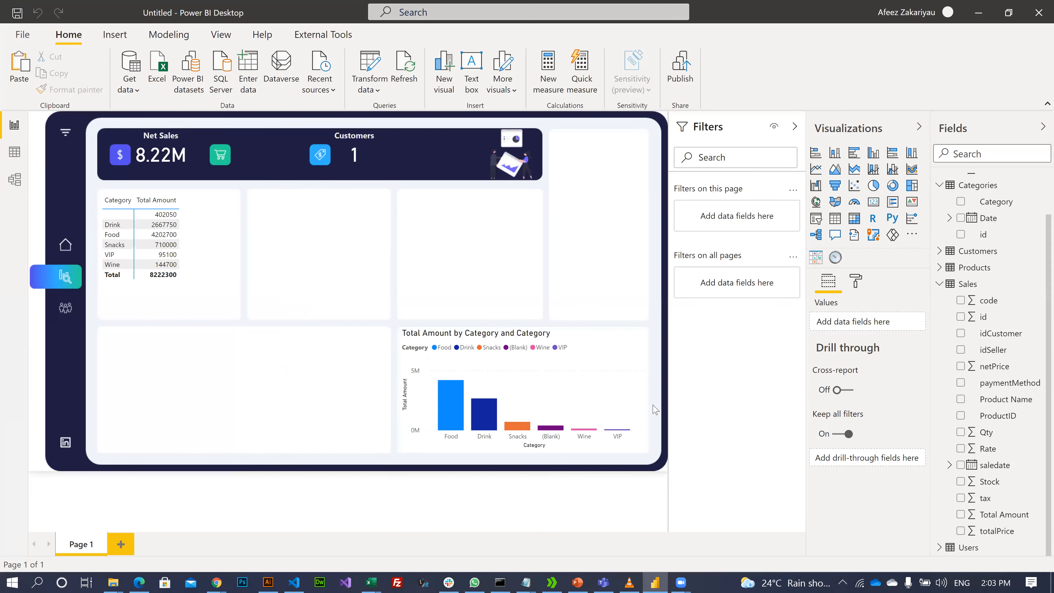
pyautogui.click(629, 319)
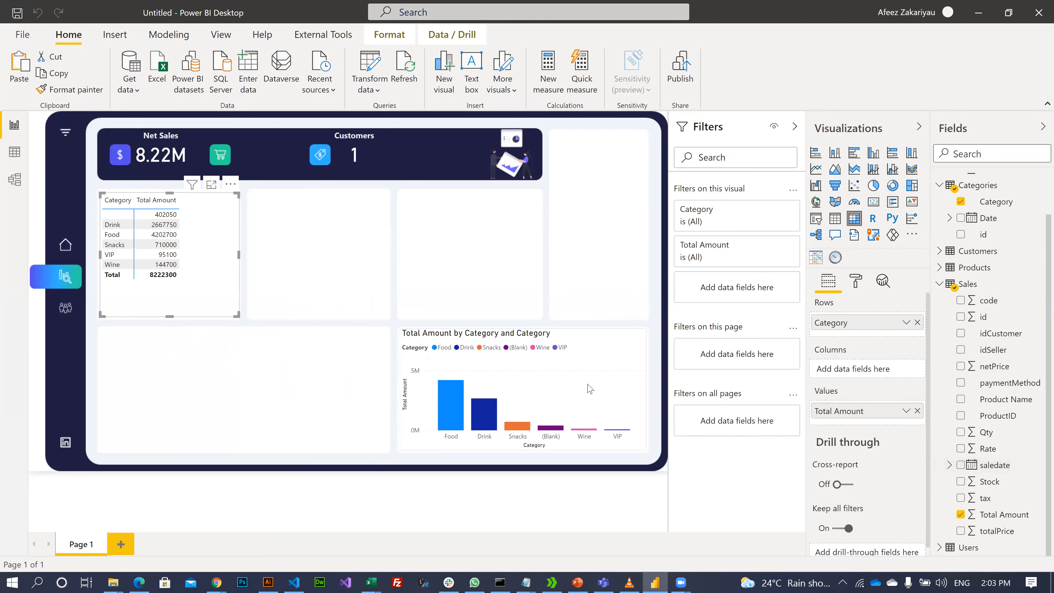
pyautogui.click(493, 243)
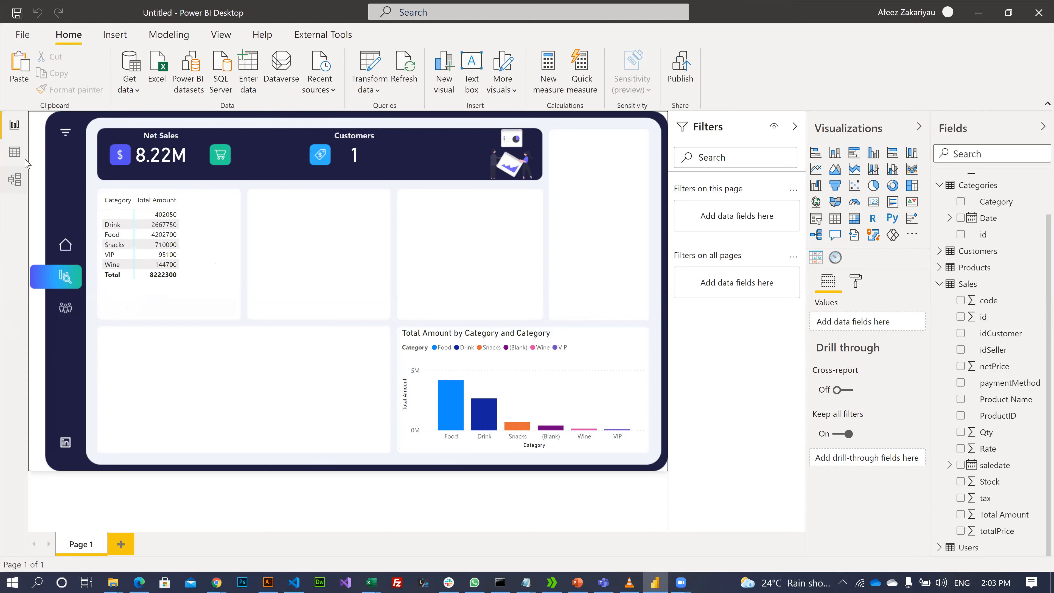
# - In Data view, open the Products table and inspect its buyingPrice column
pyautogui.click(17, 153)
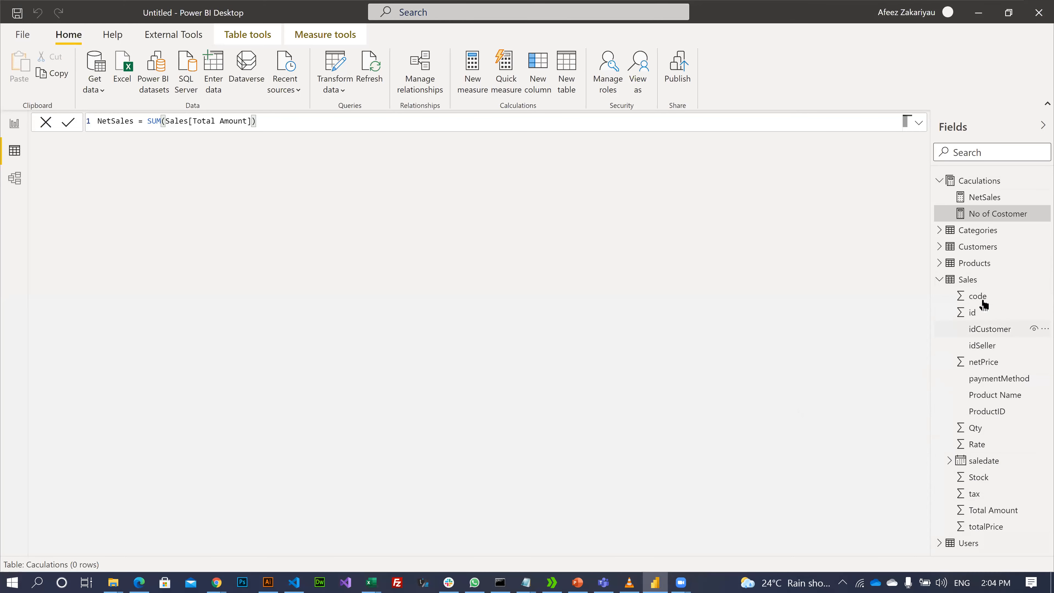
pyautogui.click(966, 268)
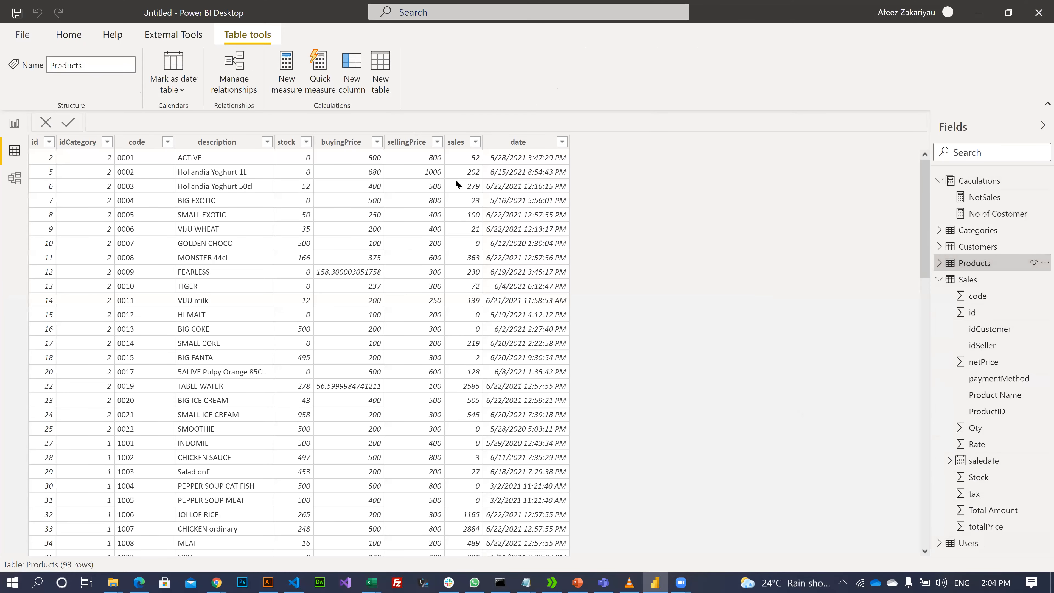
pyautogui.click(337, 149)
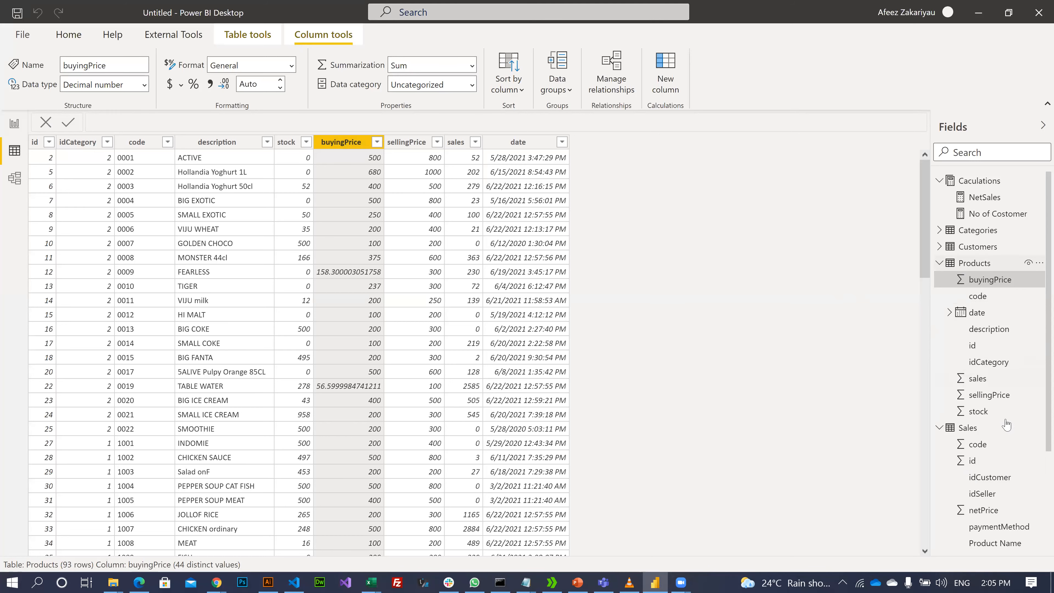
pyautogui.click(940, 263)
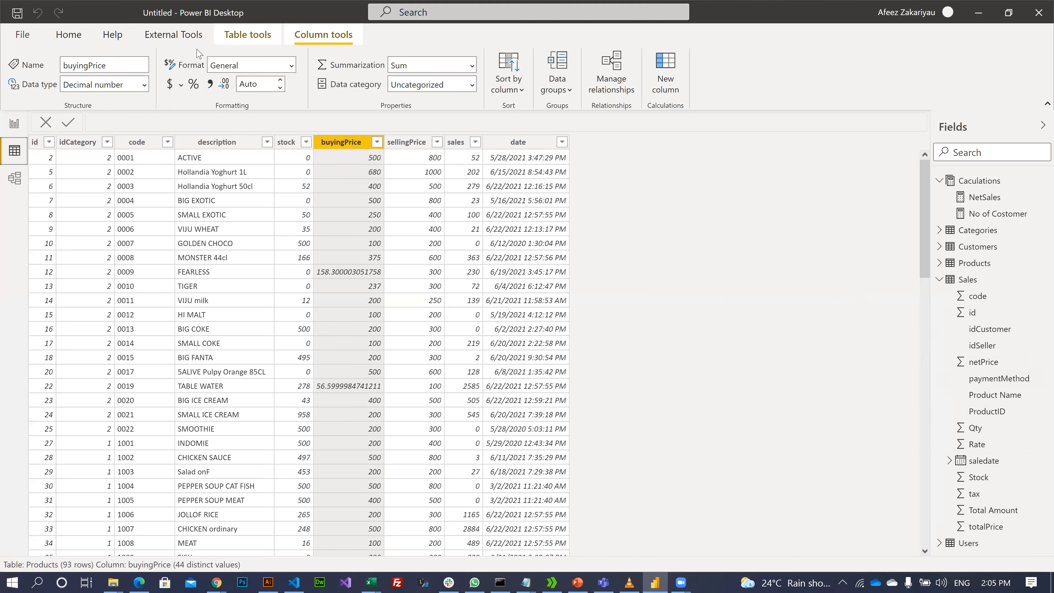
# - Look through the ribbon's command tabs, then open the Caculations table's context menu
pyautogui.click(71, 34)
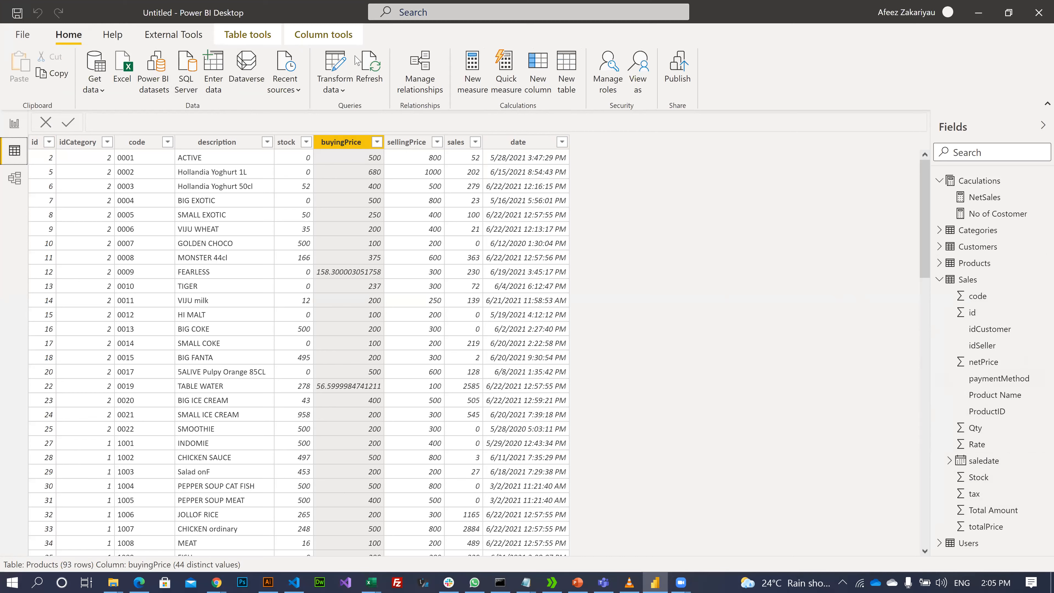
pyautogui.click(322, 35)
pyautogui.click(206, 38)
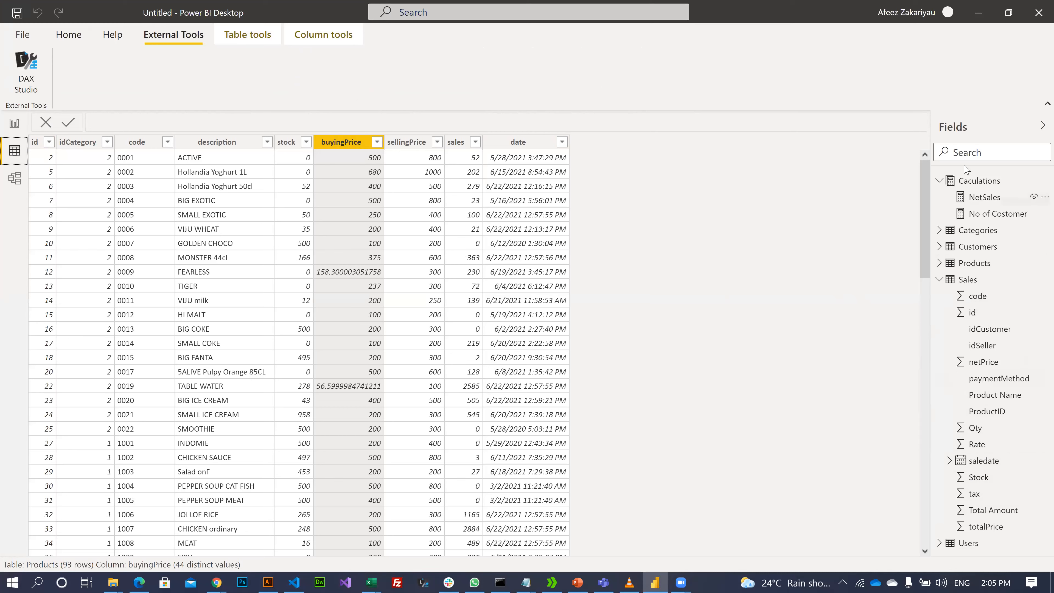
pyautogui.rightClick(981, 181)
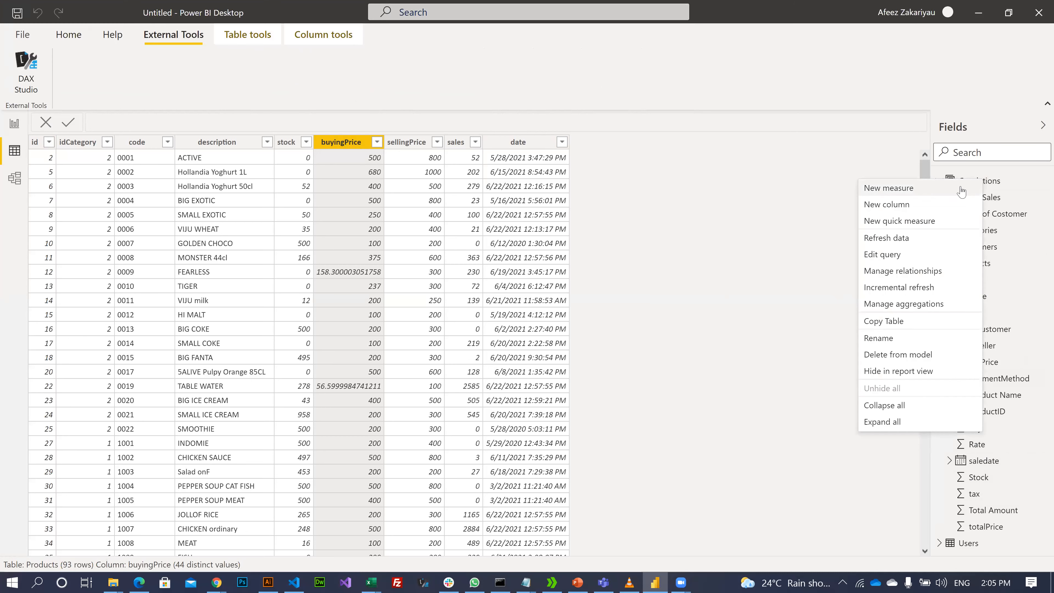
# - Add a new measure to Caculations and rename it 'Cost Price'
pyautogui.click(904, 192)
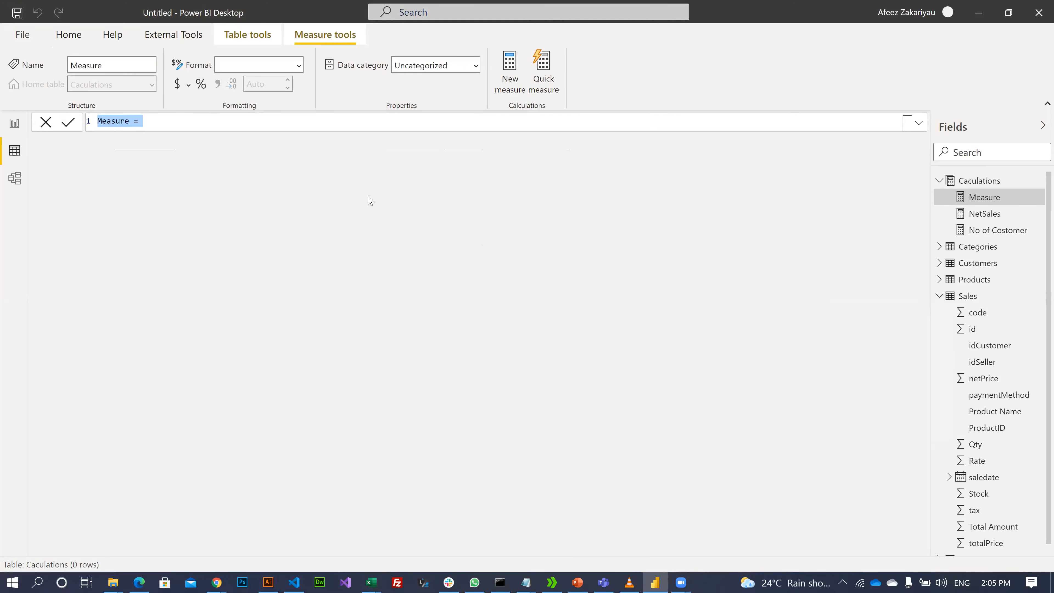
pyautogui.press('Home')
pyautogui.press('Delete')
pyautogui.press('Delete')
pyautogui.press('Delete')
pyautogui.press('Delete')
pyautogui.press('Delete')
pyautogui.press('Delete')
pyautogui.press('Delete')
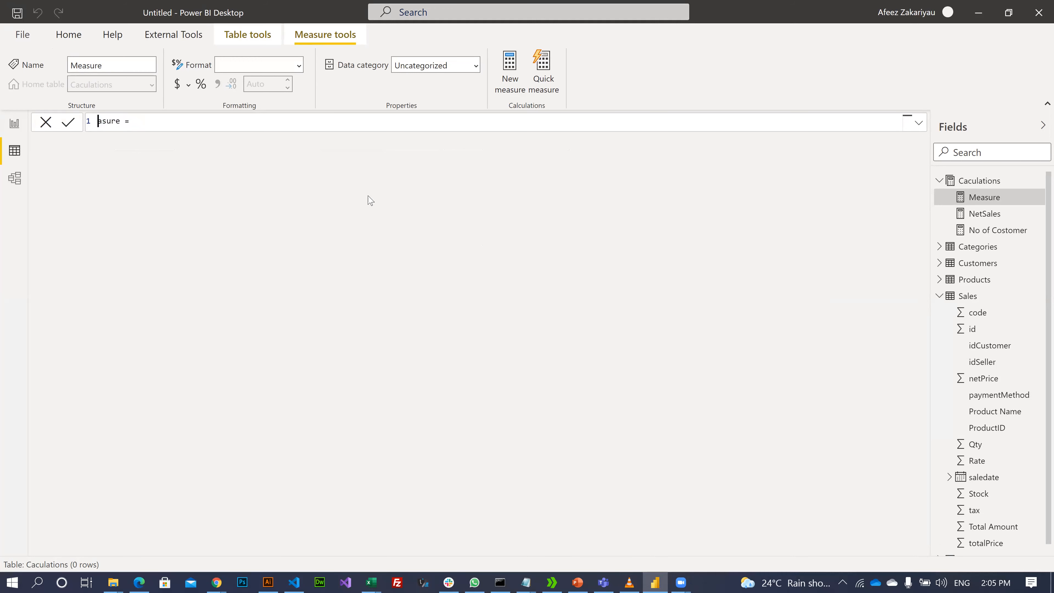
pyautogui.write('Cost Price')
pyautogui.press('End')
# - Try the PRODUCT function twice and erase it, leaving the formula empty
pyautogui.write('produc')
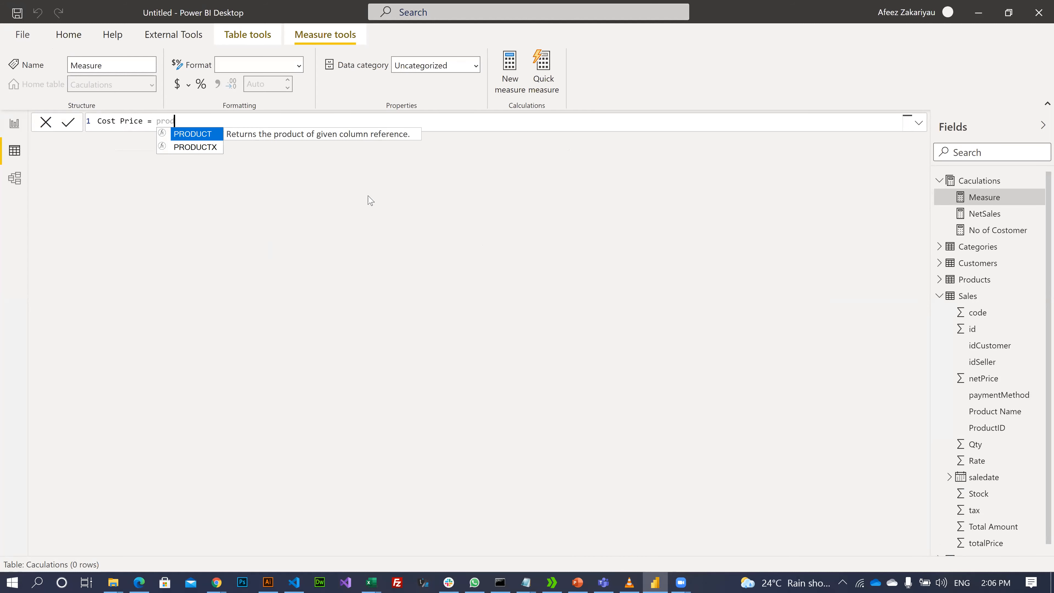
pyautogui.press('Tab')
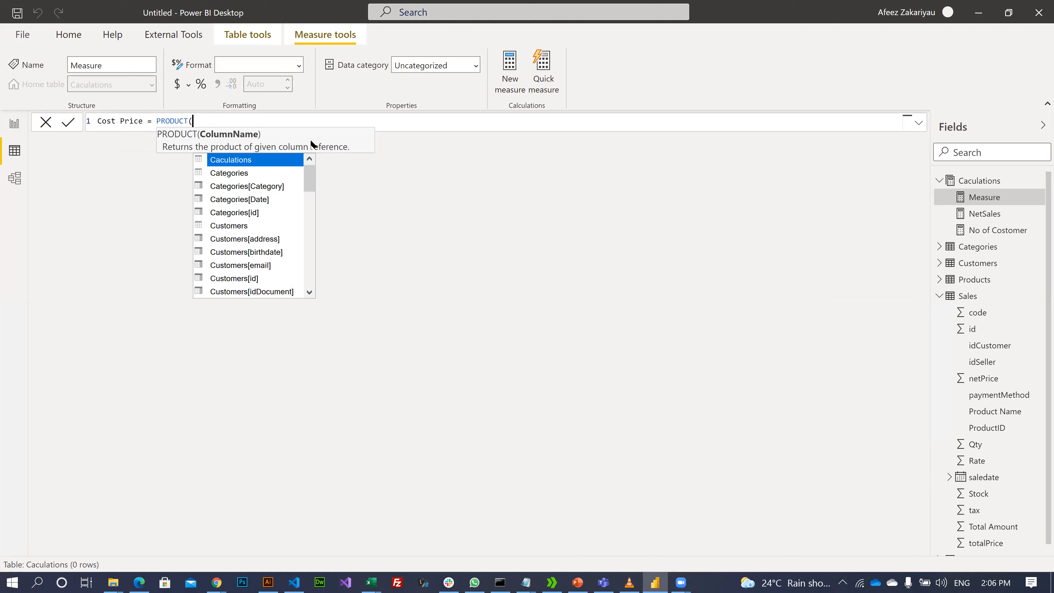
pyautogui.press('BackSpace')
pyautogui.press('BackSpace')
pyautogui.press('BackSpace')
pyautogui.press('BackSpace')
pyautogui.press('BackSpace')
pyautogui.press('BackSpace')
pyautogui.press('BackSpace')
pyautogui.press('BackSpace')
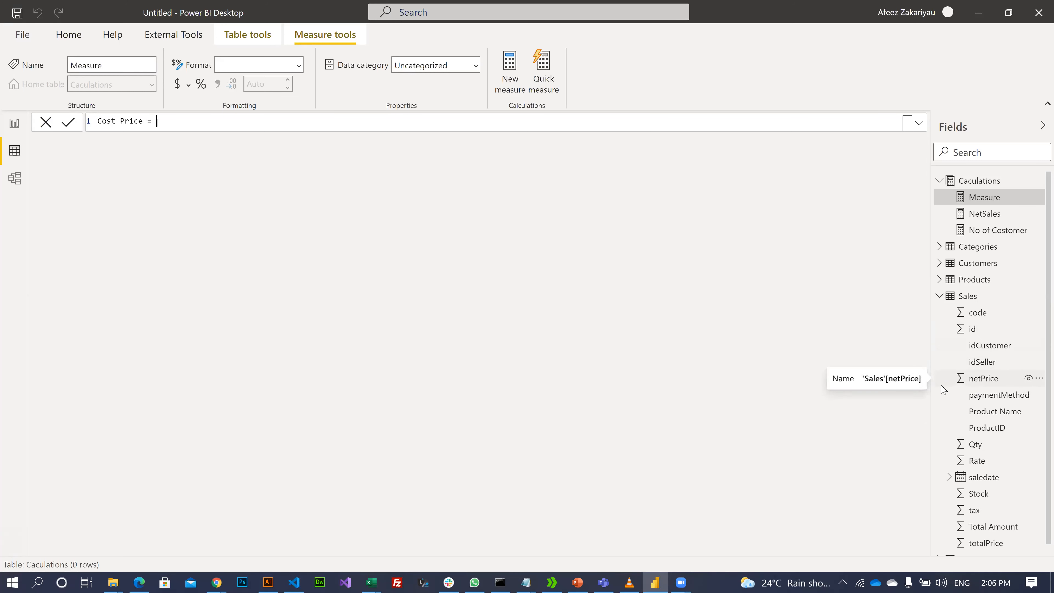
pyautogui.write('p')
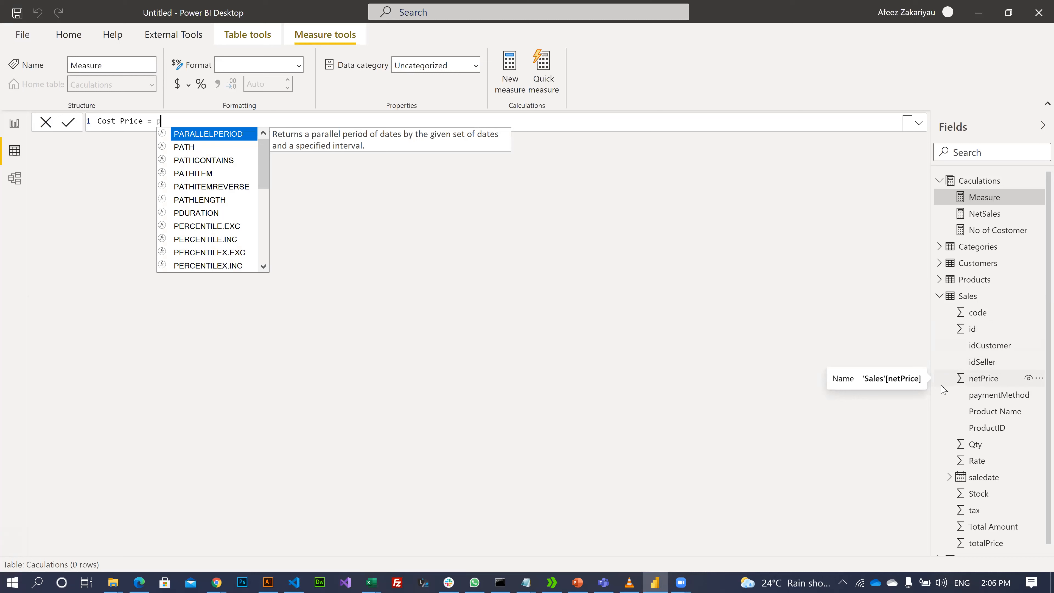
pyautogui.write('r')
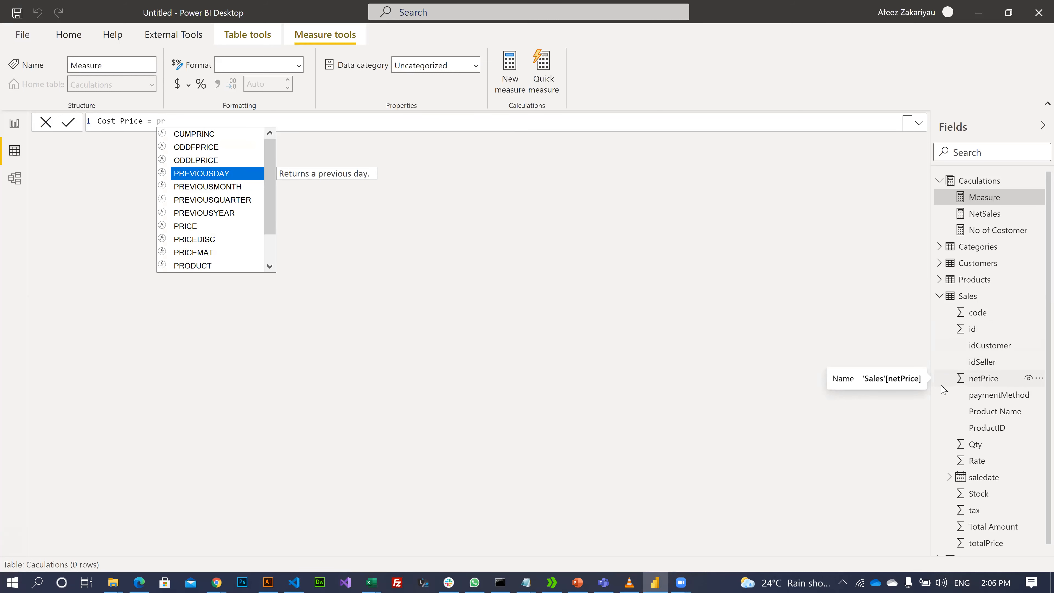
pyautogui.write('o')
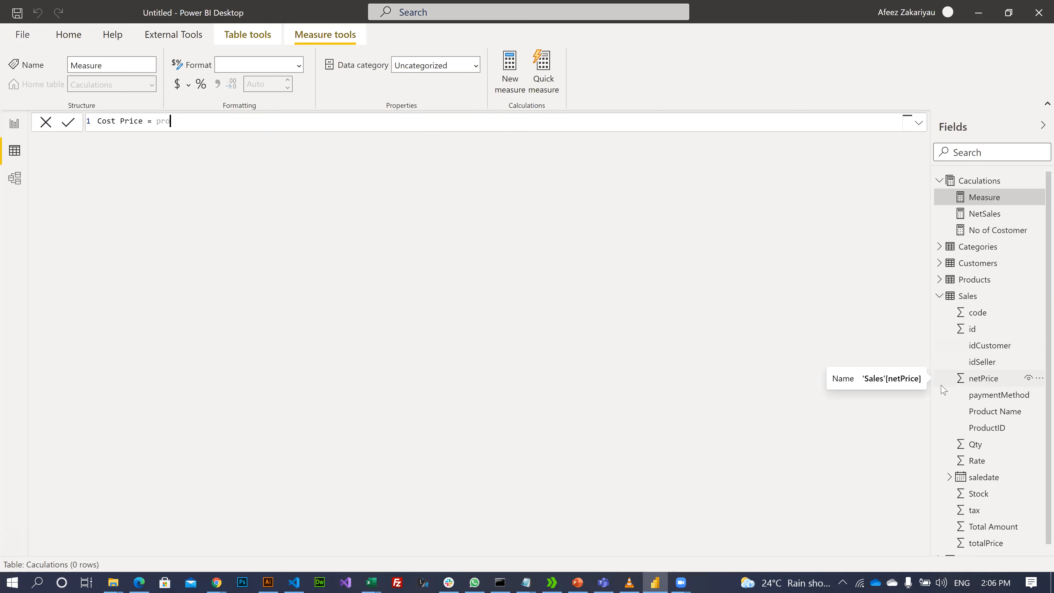
pyautogui.write('duc')
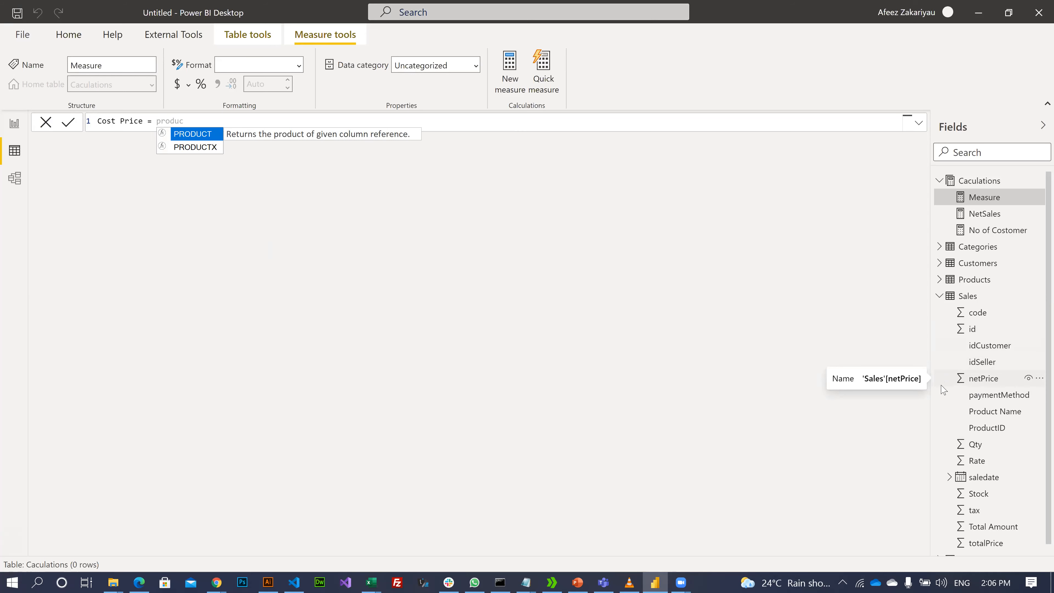
pyautogui.press('Tab')
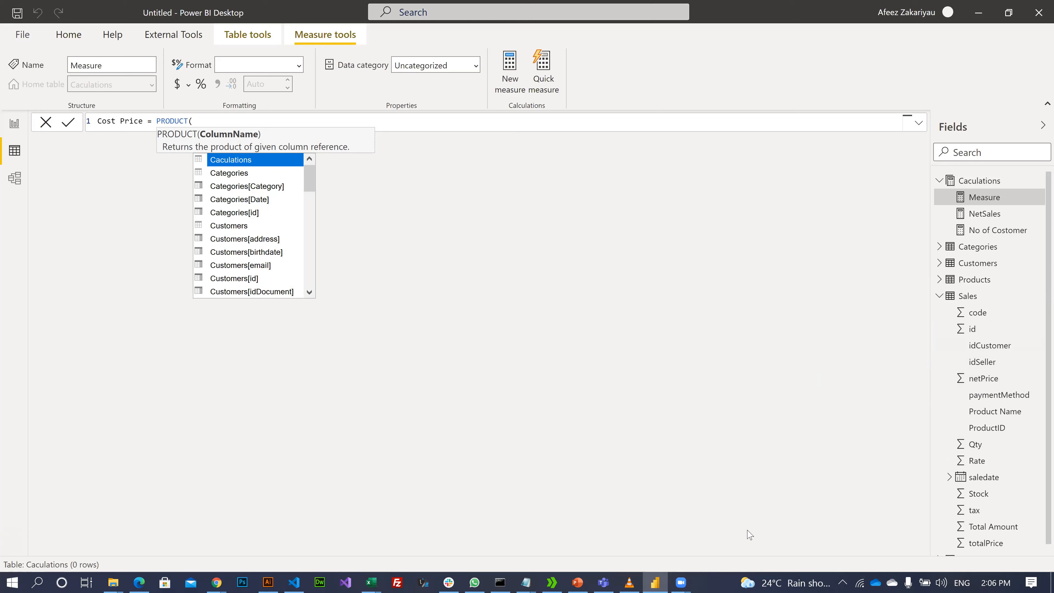
pyautogui.press('BackSpace')
pyautogui.press('BackSpace')
pyautogui.press('BackSpace')
pyautogui.press('BackSpace')
pyautogui.press('BackSpace')
pyautogui.press('BackSpace')
pyautogui.press('BackSpace')
pyautogui.press('BackSpace')
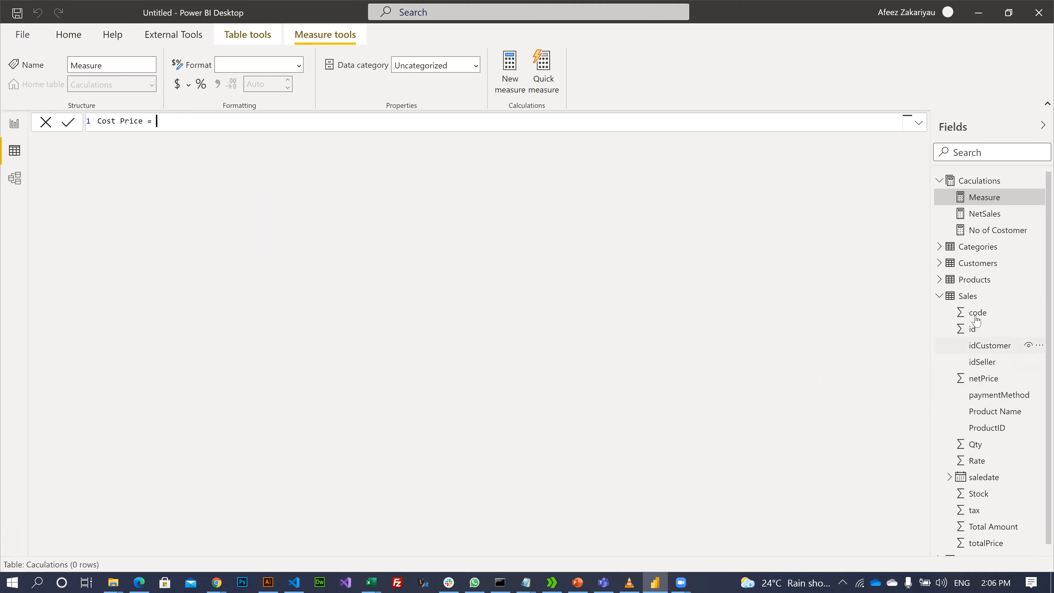
pyautogui.click(941, 281)
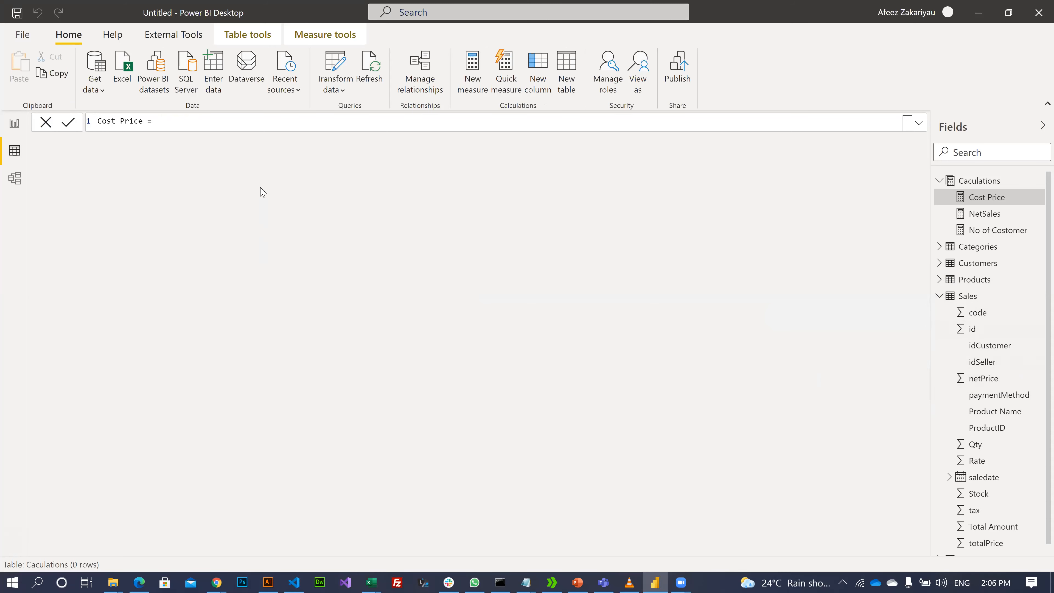
# - Try several entries after 'Cost Price =', including 'buying' and '[p', then erase them all
pyautogui.click(186, 124)
pyautogui.write('mu')
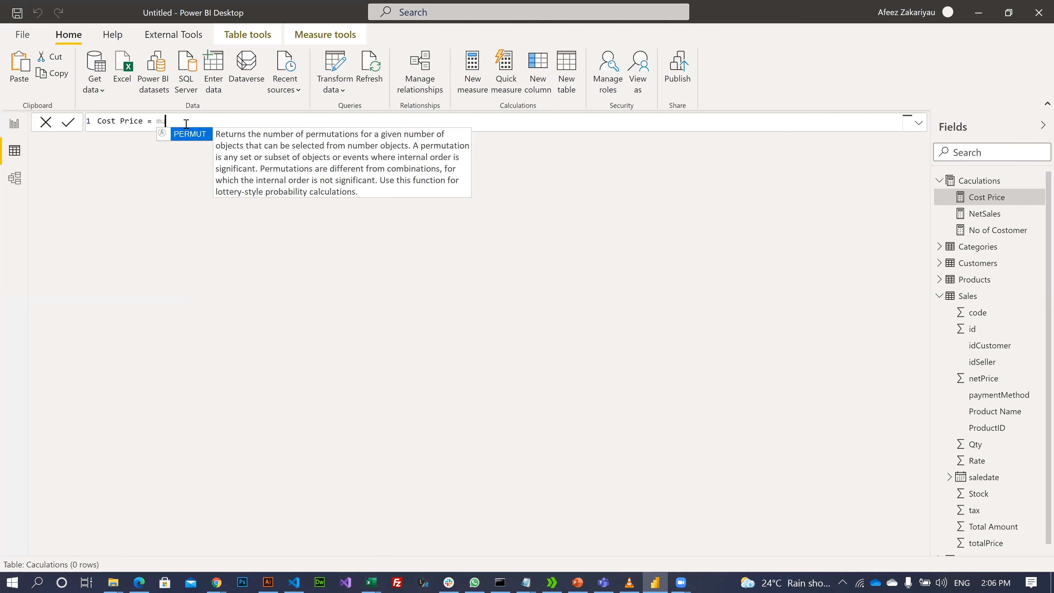
pyautogui.press('BackSpace')
pyautogui.press('BackSpace')
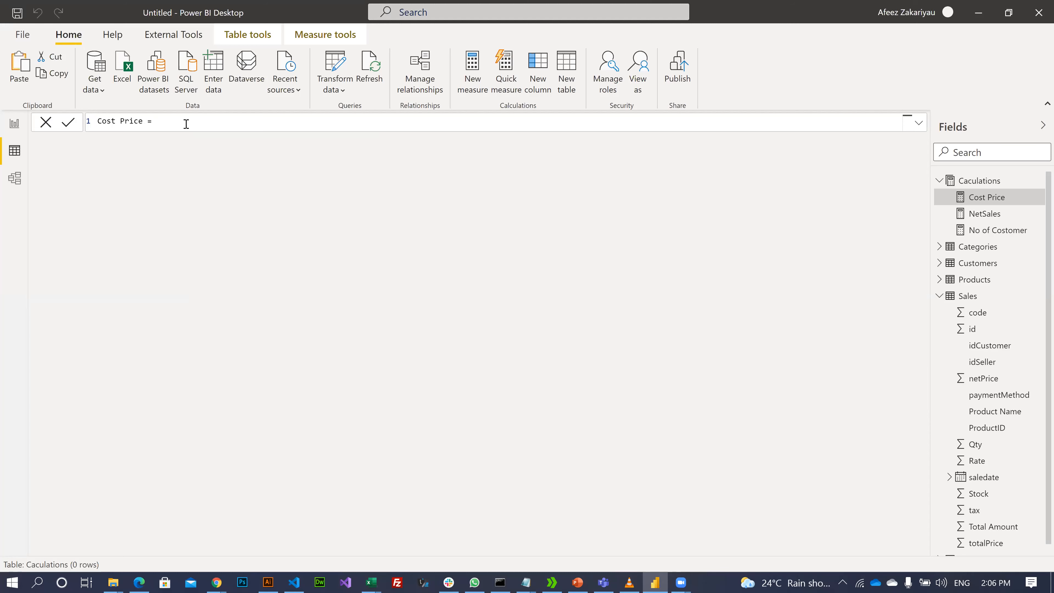
pyautogui.write('o')
pyautogui.press('BackSpace')
pyautogui.write('c')
pyautogui.press('BackSpace')
pyautogui.write('b')
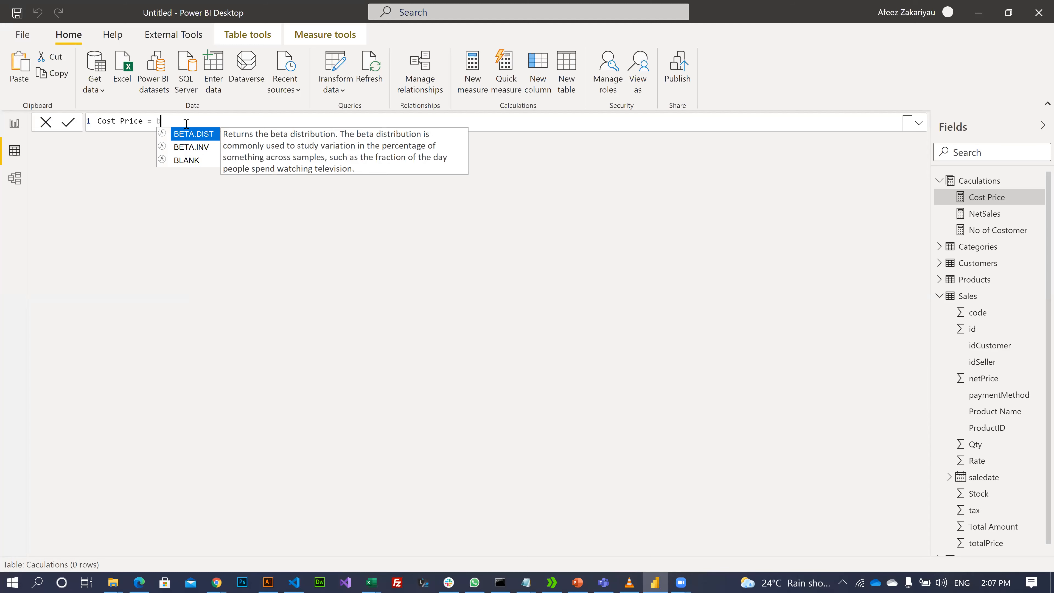
pyautogui.write('uying')
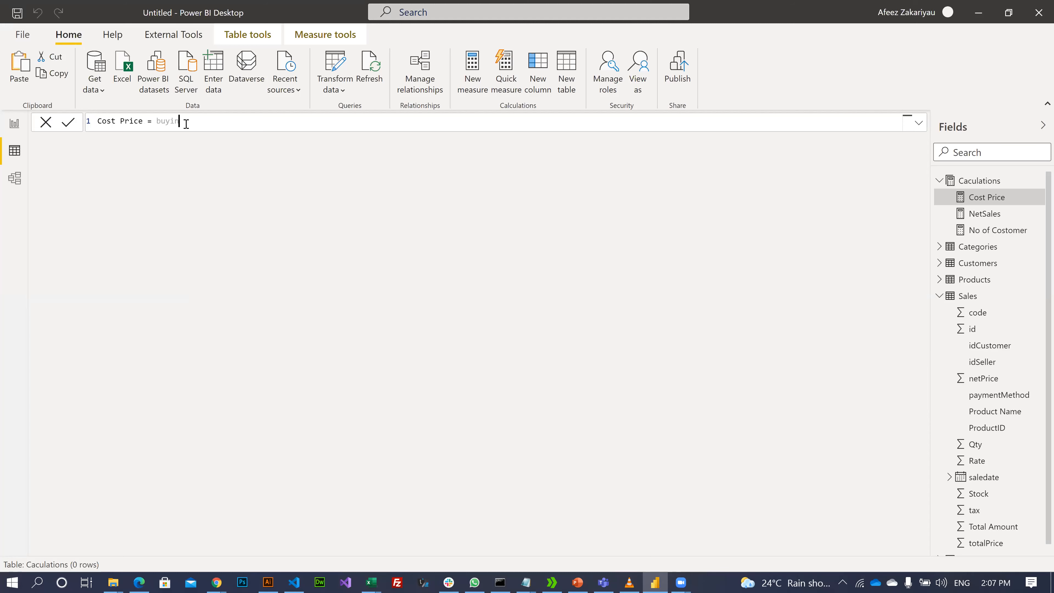
pyautogui.press('BackSpace')
pyautogui.press('BackSpace')
pyautogui.press('BackSpace')
pyautogui.press('BackSpace')
pyautogui.press('BackSpace')
pyautogui.press('BackSpace')
pyautogui.write('[')
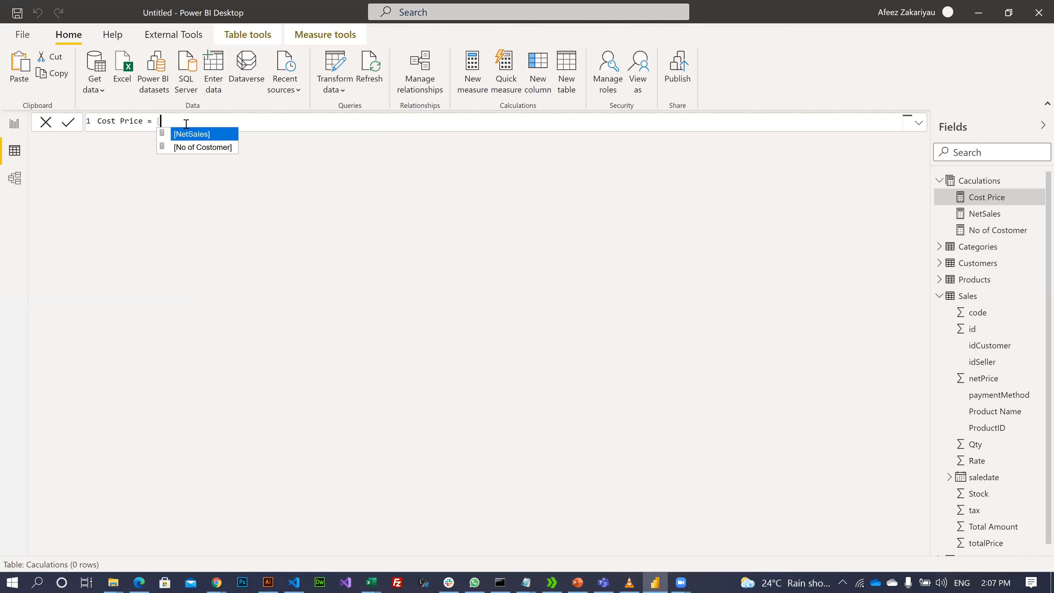
pyautogui.write('p')
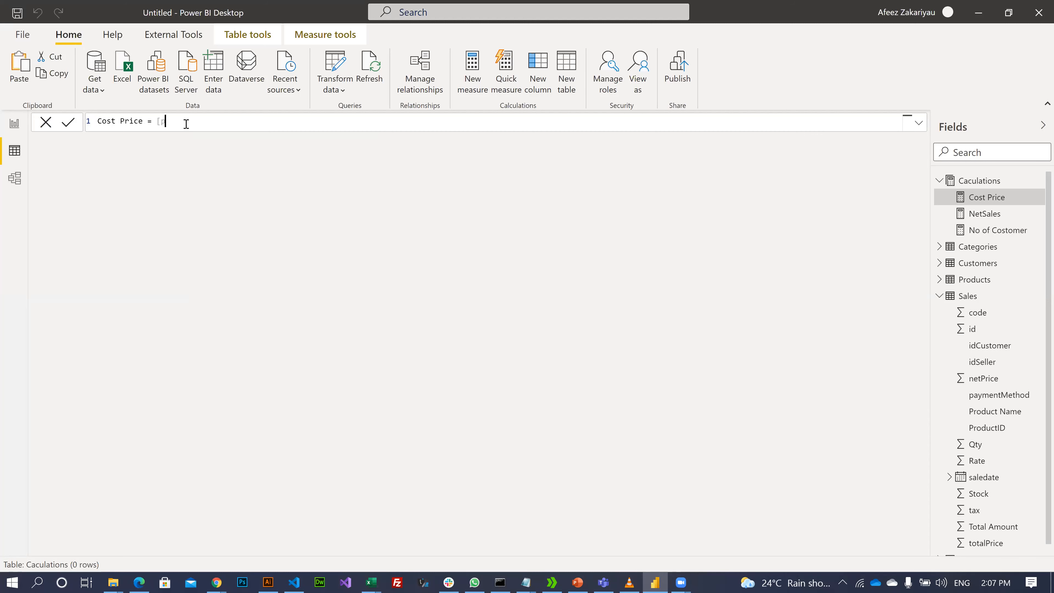
pyautogui.press('BackSpace')
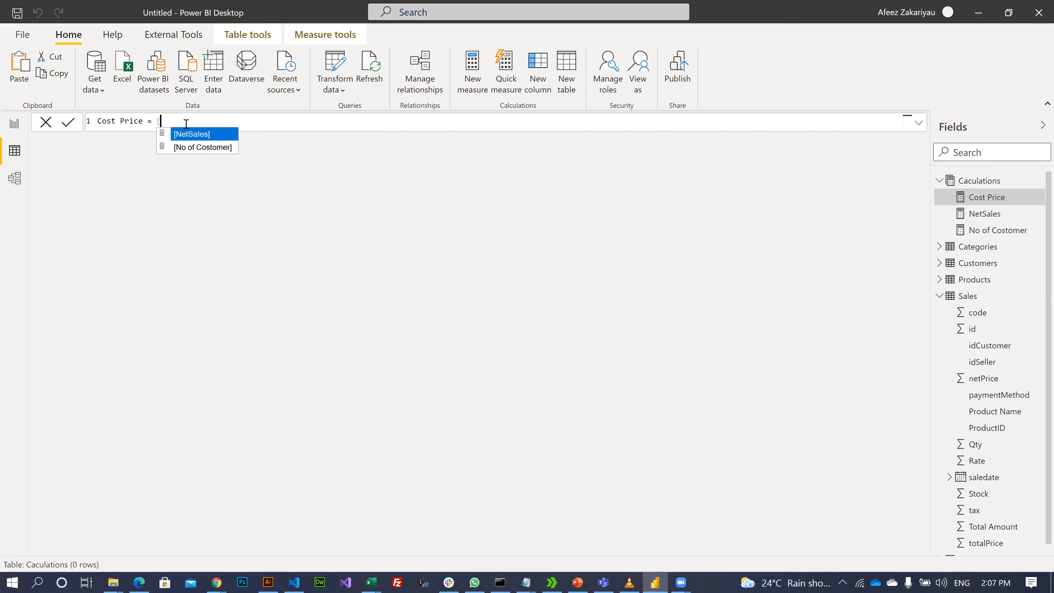
pyautogui.write('bys')
pyautogui.press('BackSpace')
pyautogui.press('BackSpace')
pyautogui.press('BackSpace')
pyautogui.press('BackSpace')
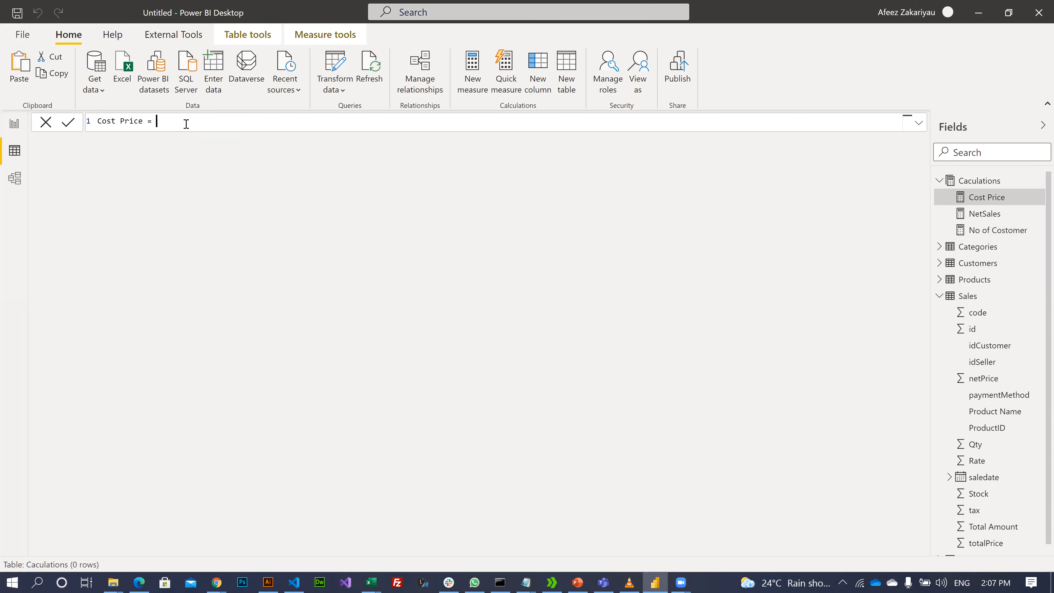
# - Begin the formula with RELATEDTABLE(, briefly inserting Products as its argument before removing it
pyautogui.write('re')
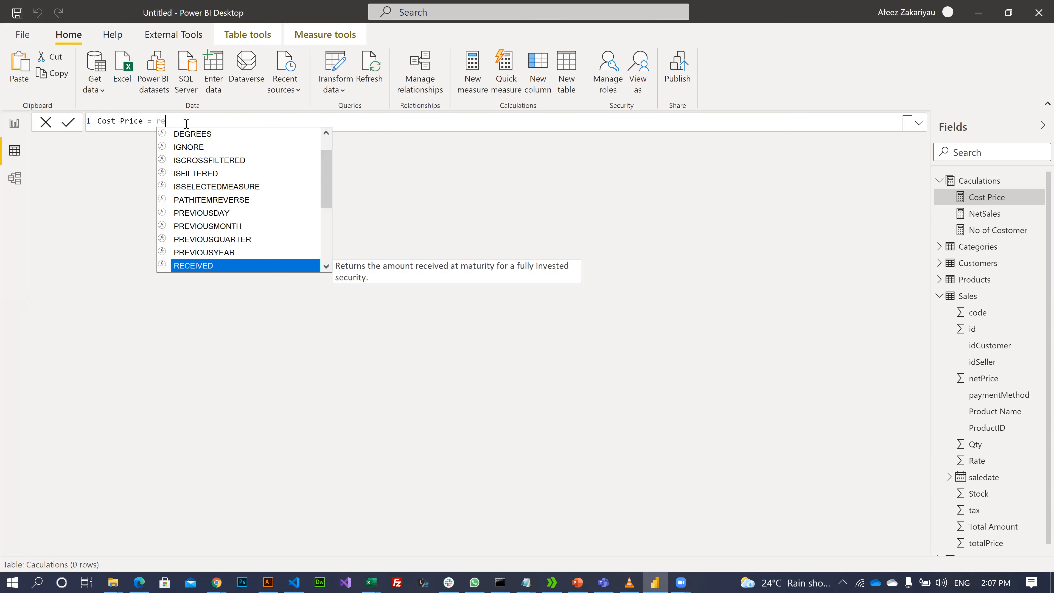
pyautogui.write('la')
pyautogui.press('Tab')
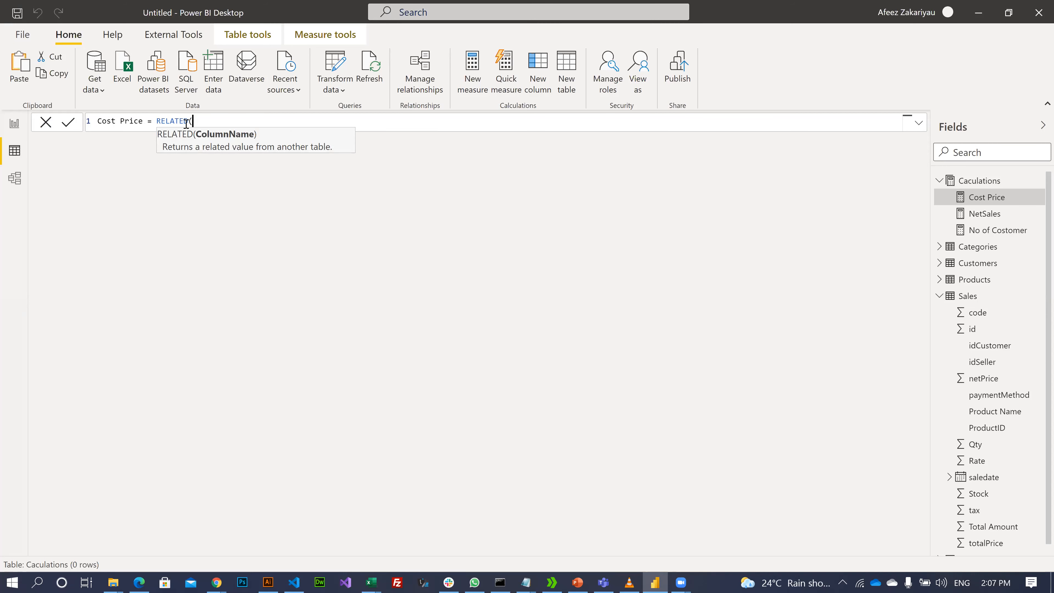
pyautogui.press('BackSpace')
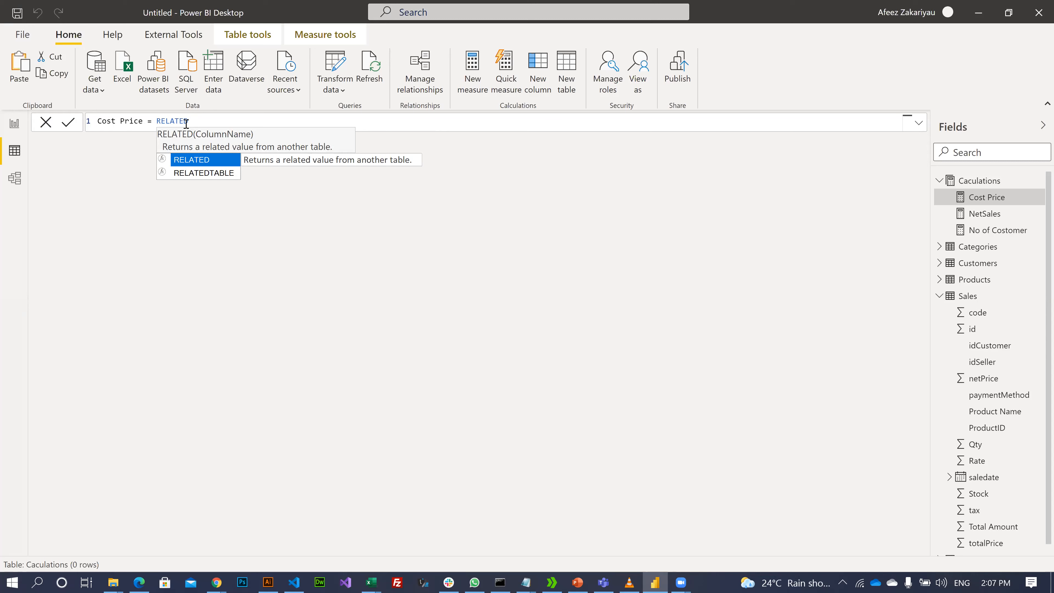
pyautogui.press('Down')
pyautogui.press('Tab')
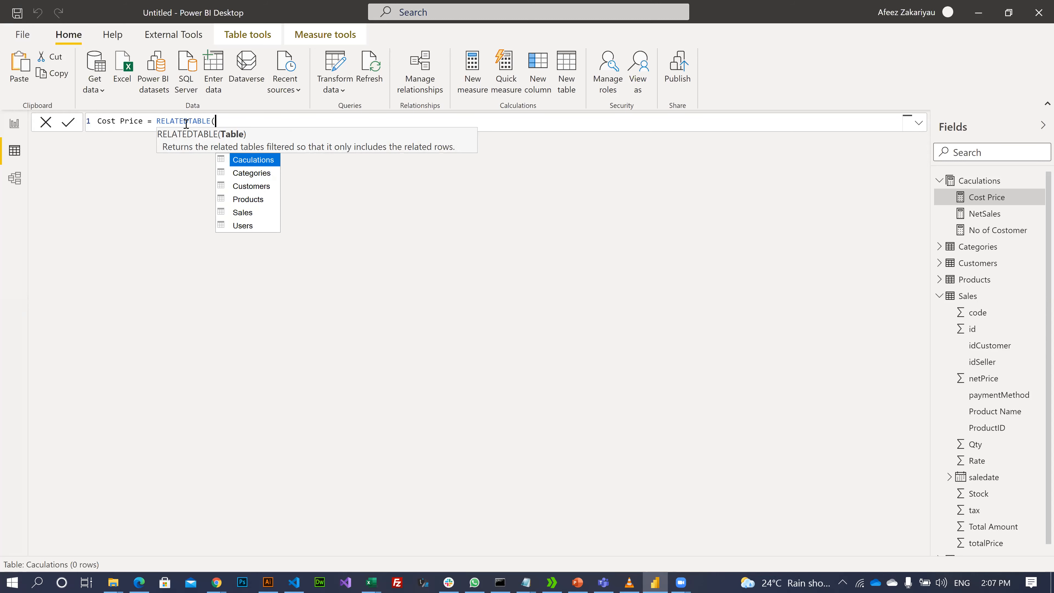
pyautogui.press('Down')
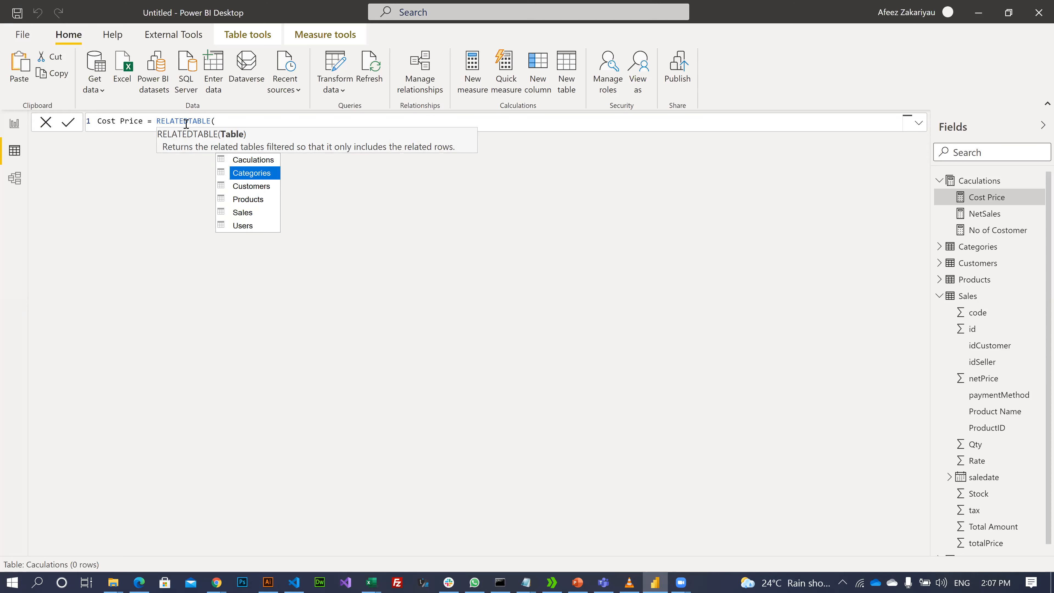
pyautogui.press('Down')
pyautogui.press('Down')
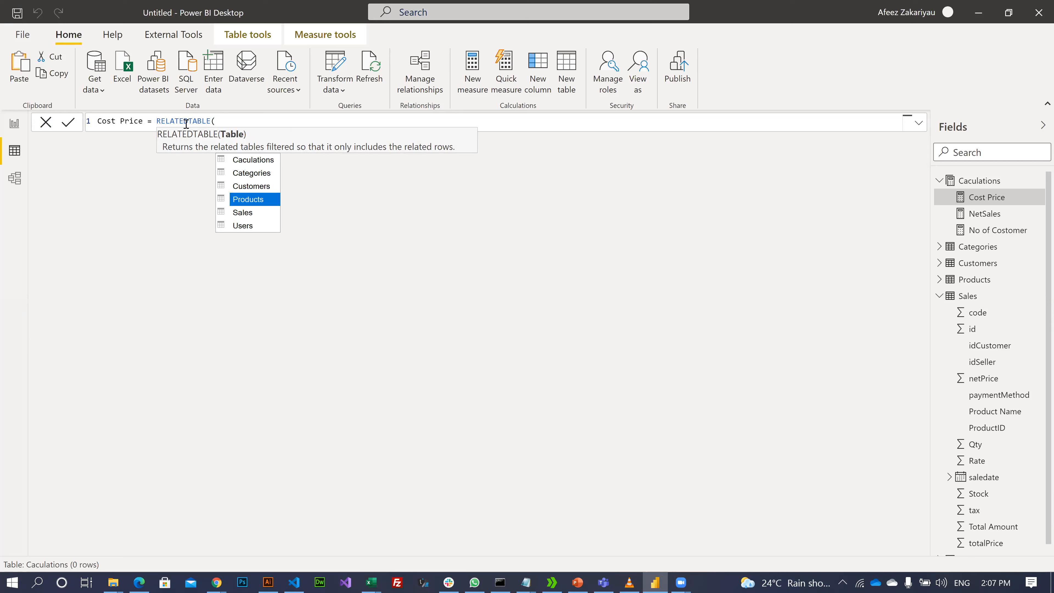
pyautogui.press('Tab')
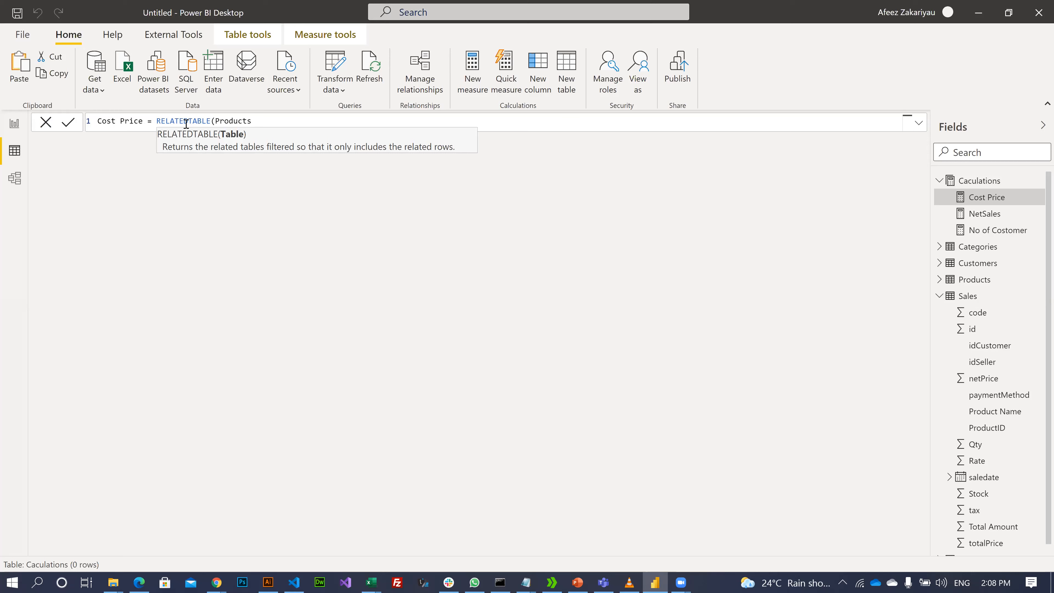
pyautogui.press('BackSpace')
pyautogui.press('BackSpace')
pyautogui.press('BackSpace')
pyautogui.press('BackSpace')
pyautogui.press('BackSpace')
pyautogui.press('BackSpace')
pyautogui.press('BackSpace')
pyautogui.press('BackSpace')
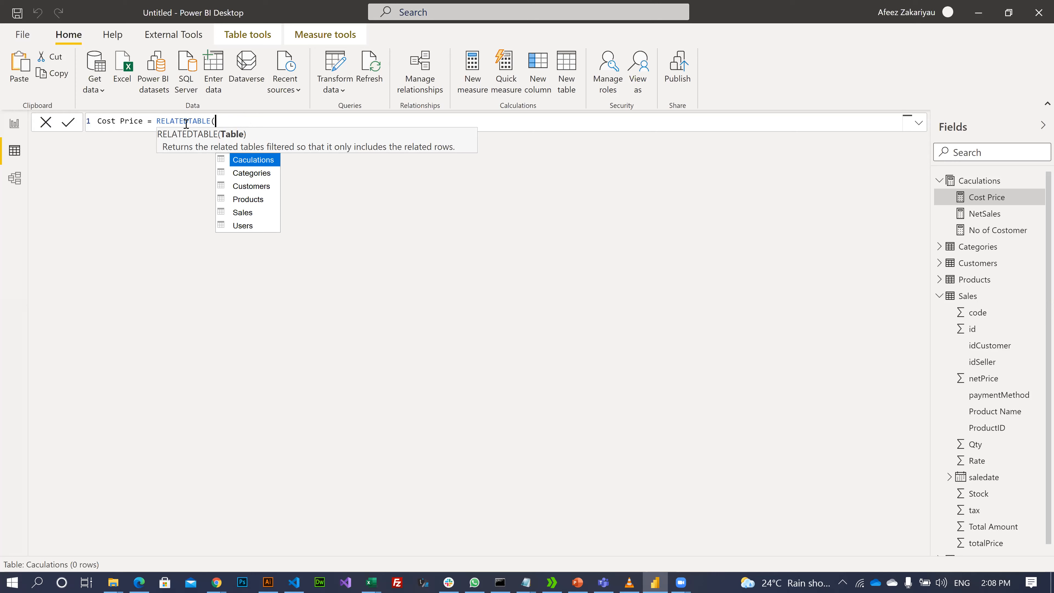
pyautogui.press('Escape')
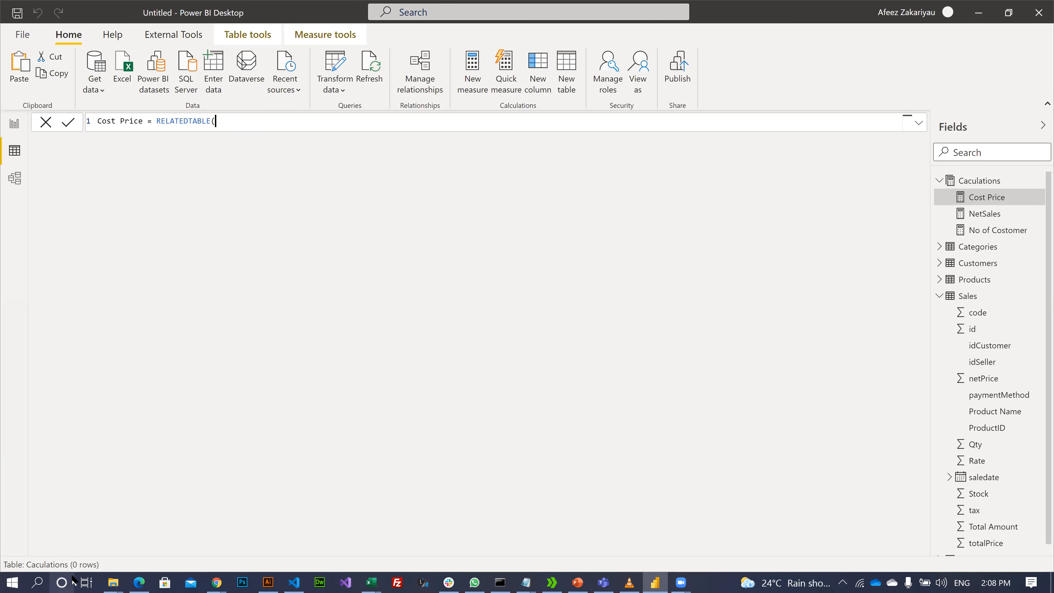
# - Search the web in Chrome for 'multiply two columns using dax'
pyautogui.click(215, 581)
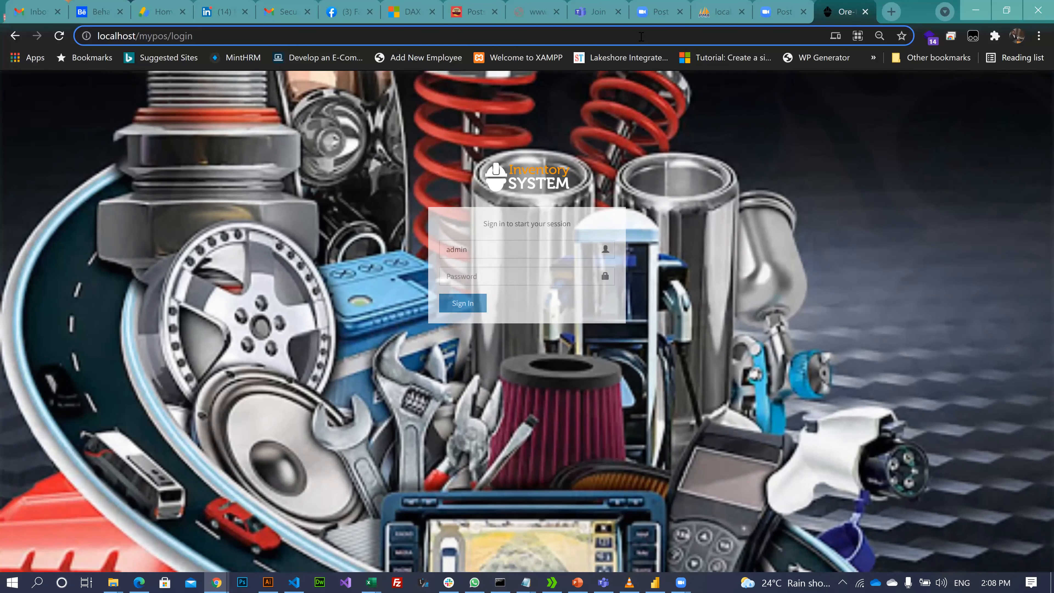
pyautogui.click(641, 37)
pyautogui.write('muti')
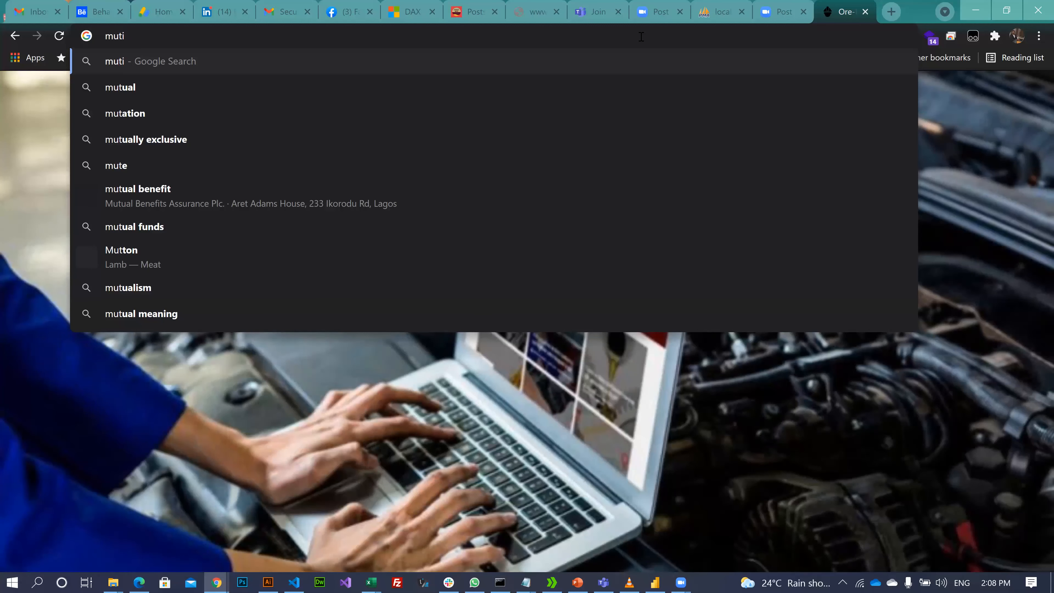
pyautogui.press('BackSpace')
pyautogui.press('BackSpace')
pyautogui.write('lt')
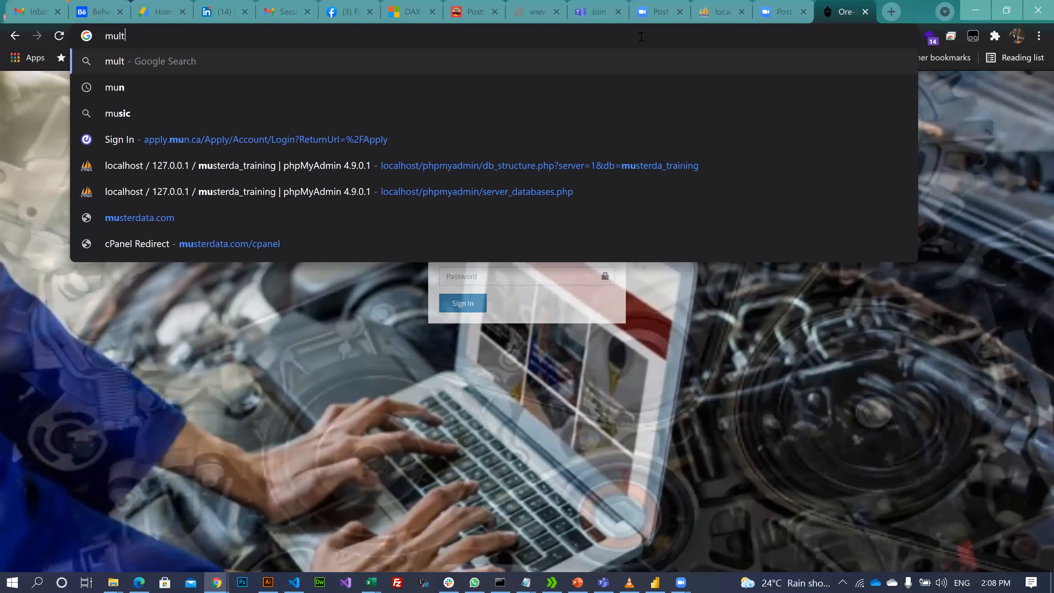
pyautogui.write('ipl')
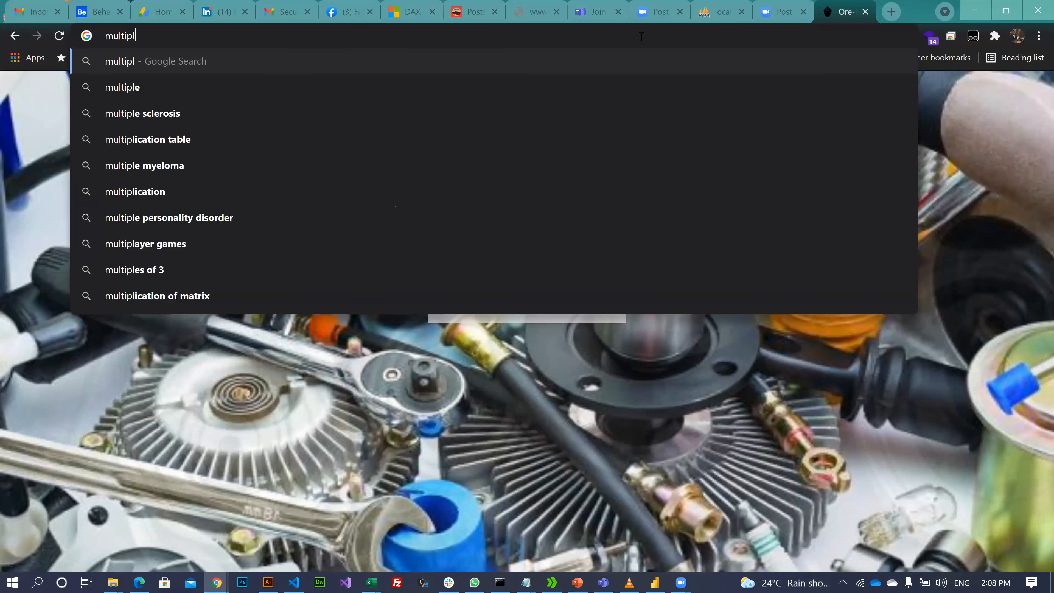
pyautogui.write('y ')
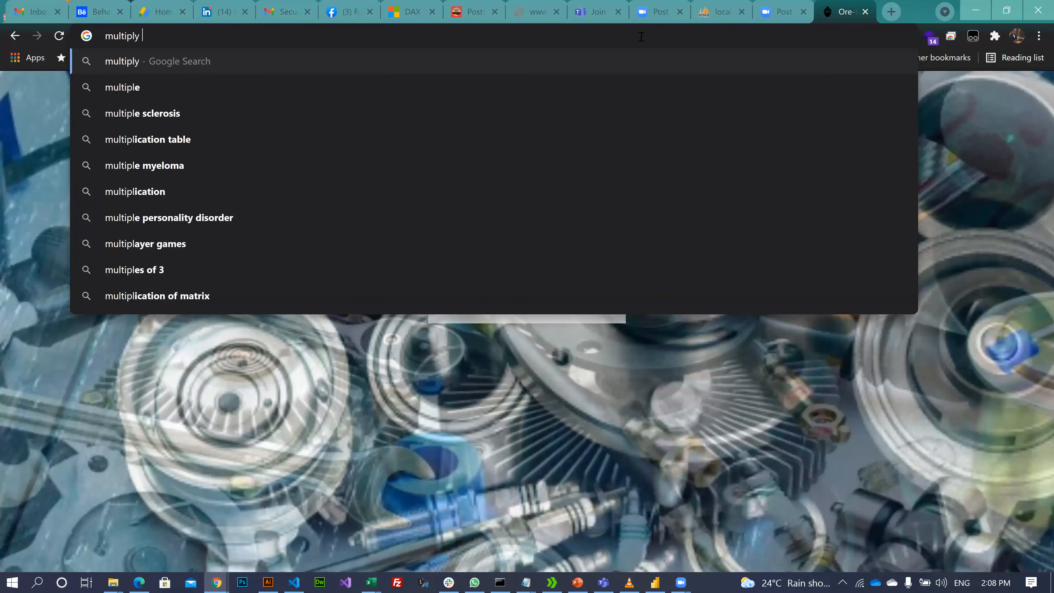
pyautogui.write('two ')
pyautogui.write('c')
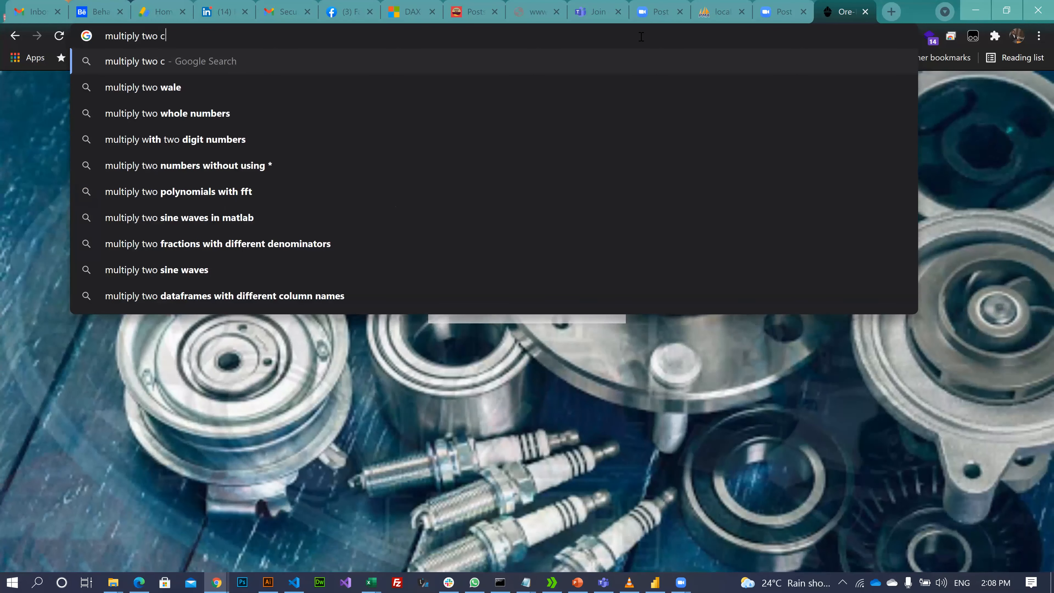
pyautogui.write('olum')
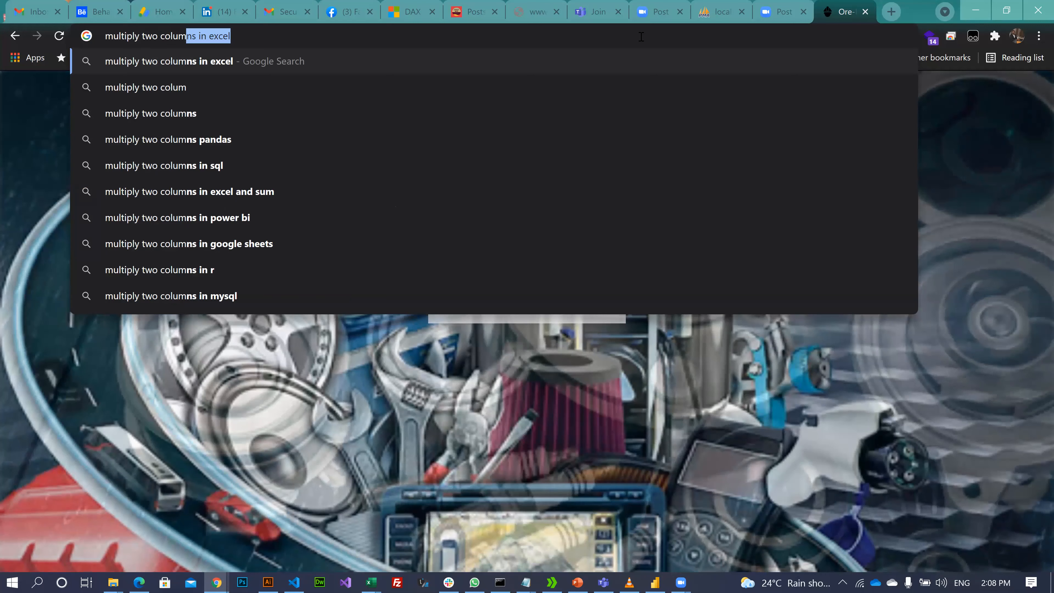
pyautogui.write('ns in')
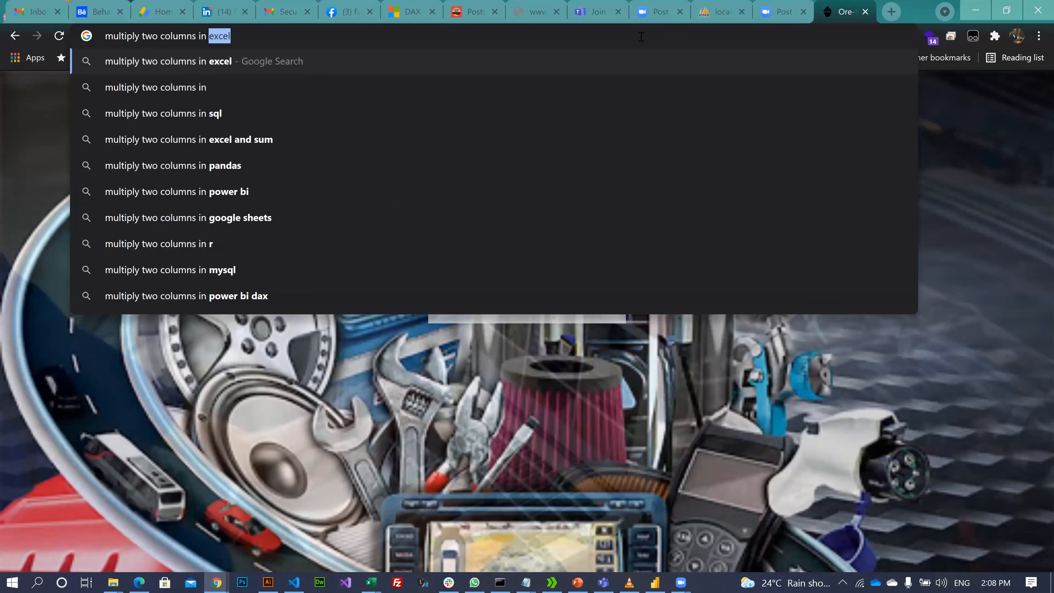
pyautogui.press('BackSpace')
pyautogui.press('BackSpace')
pyautogui.press('BackSpace')
pyautogui.press('BackSpace')
pyautogui.write('usin')
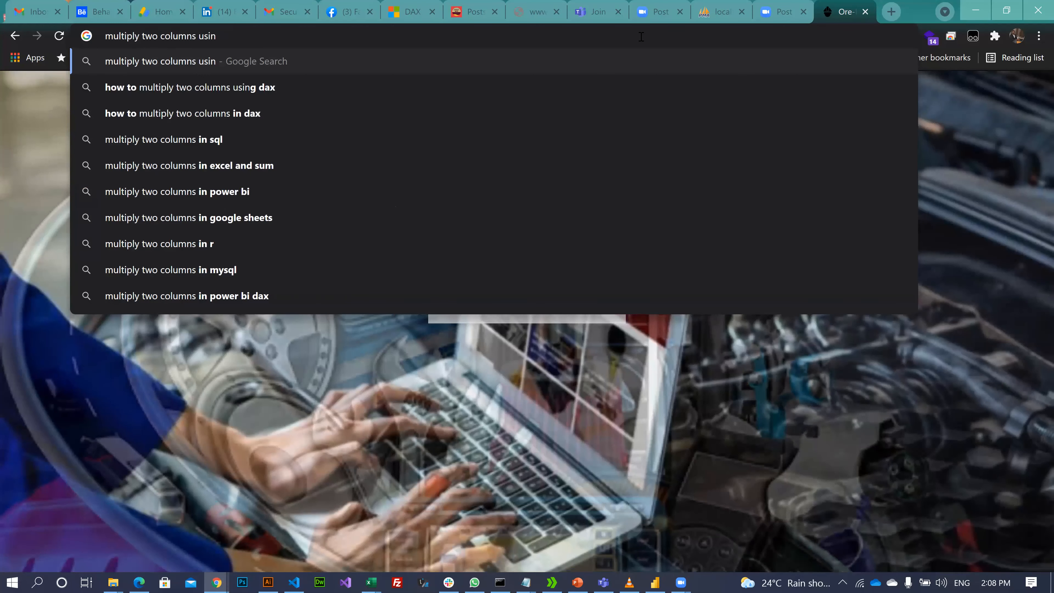
pyautogui.write('g')
pyautogui.press('Return')
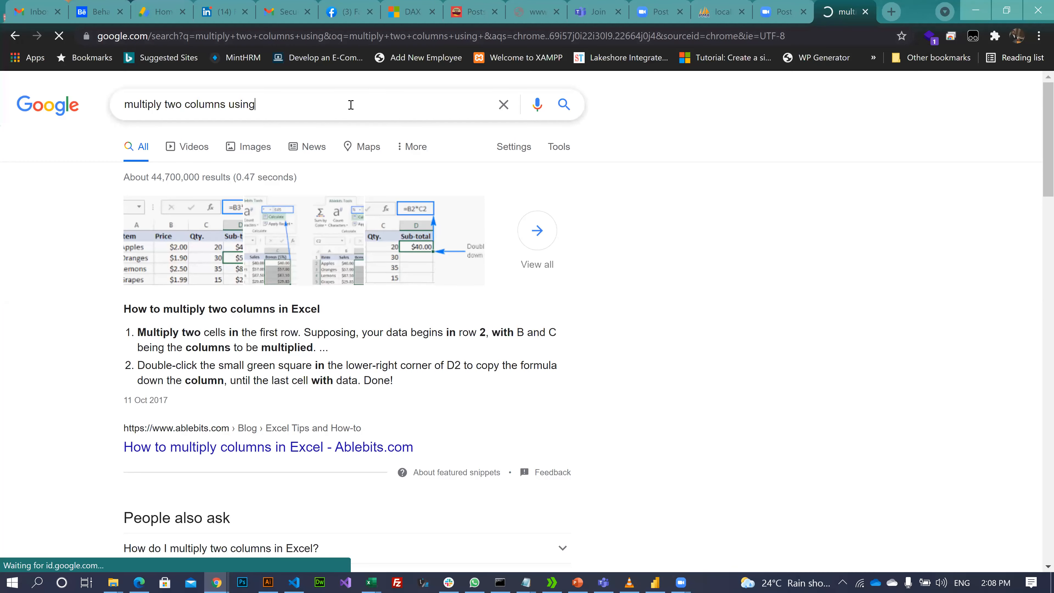
pyautogui.write('dax')
pyautogui.press('Return')
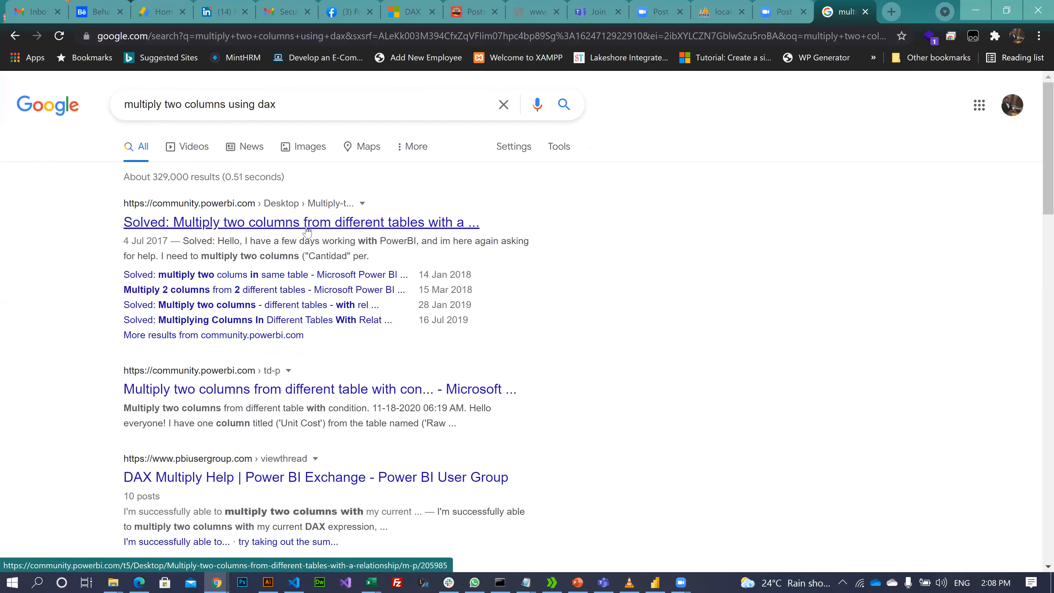
# - Read the Power BI community post on multiplying columns, then select the RELATEDTABLE text in Power BI
pyautogui.click(307, 231)
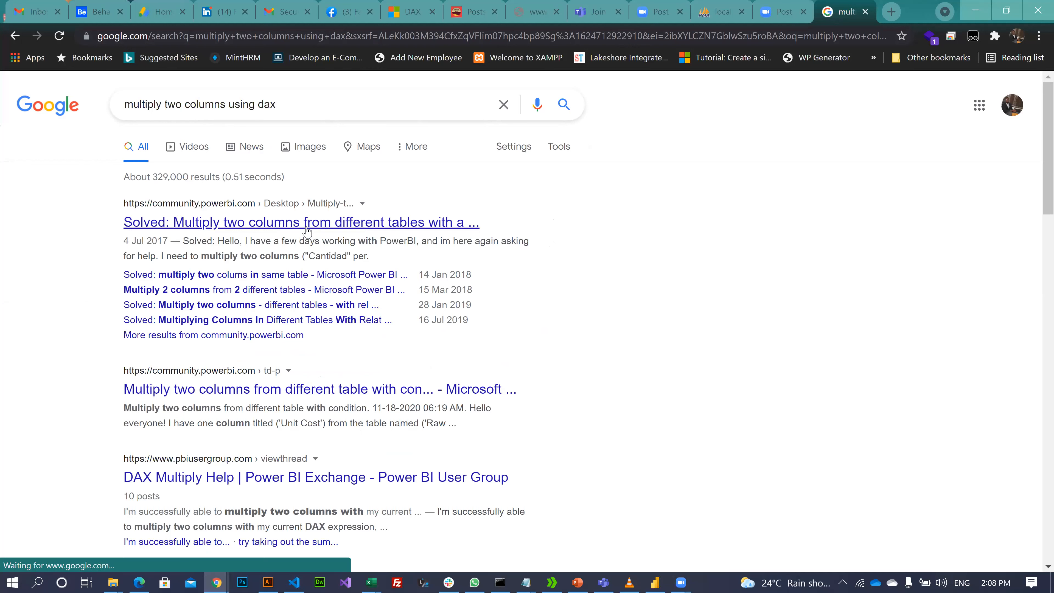
pyautogui.click(322, 224)
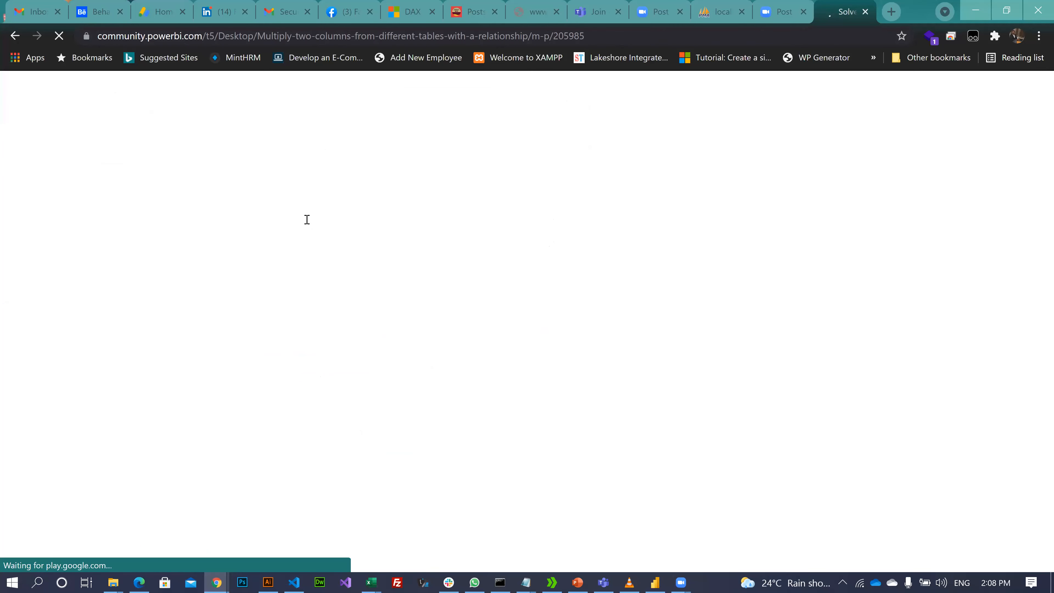
pyautogui.scroll(-5, 219, 313)
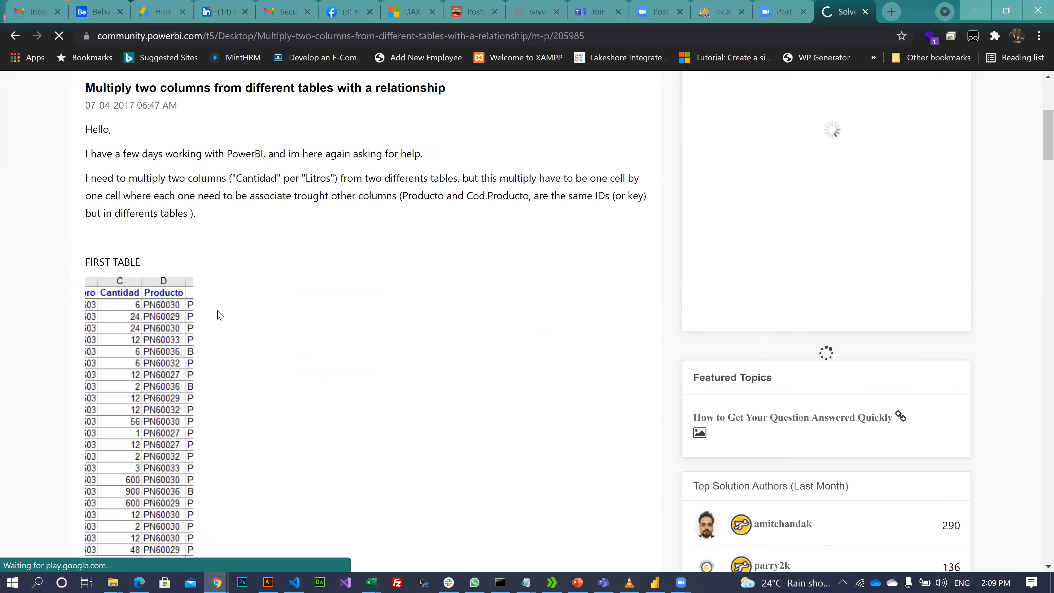
pyautogui.scroll(-8, 220, 316)
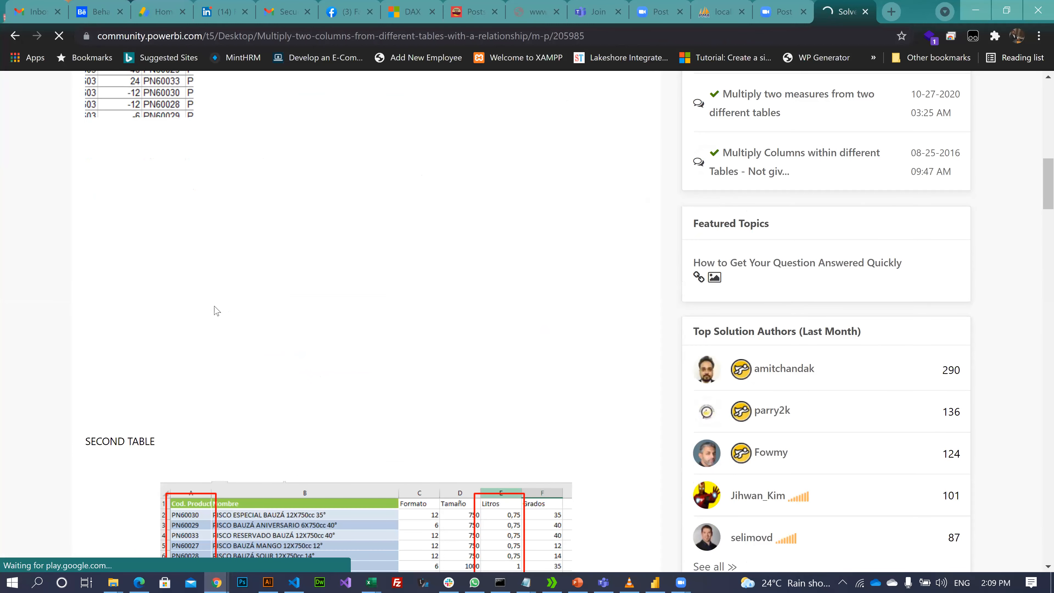
pyautogui.scroll(-1, 216, 310)
pyautogui.scroll(-4, 212, 307)
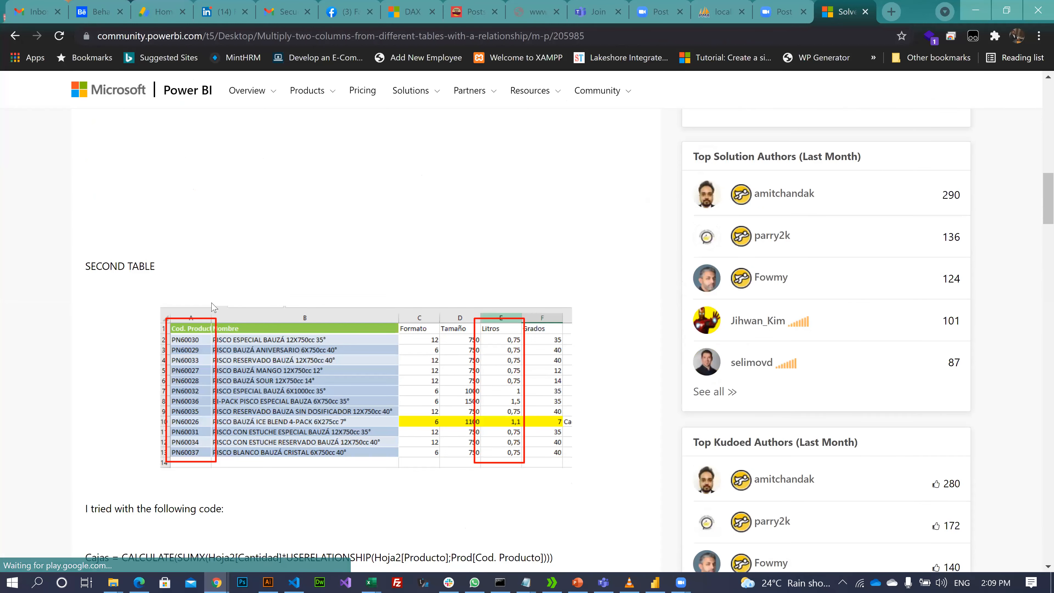
pyautogui.scroll(-6, 206, 300)
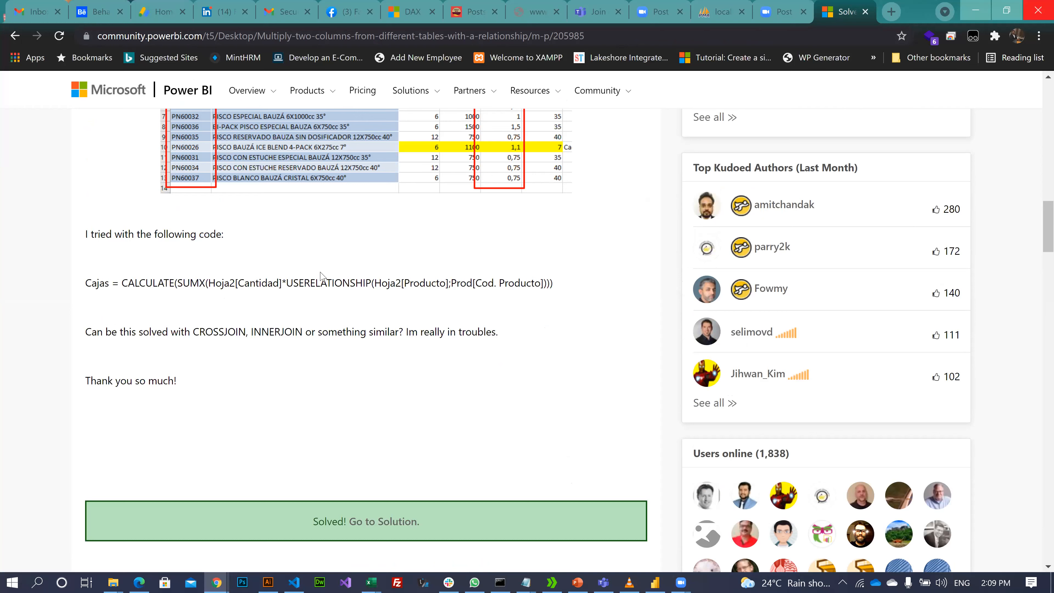
pyautogui.hotkey('alt', 'Tab')
pyautogui.moveTo(235, 120); pyautogui.dragTo(157, 121)
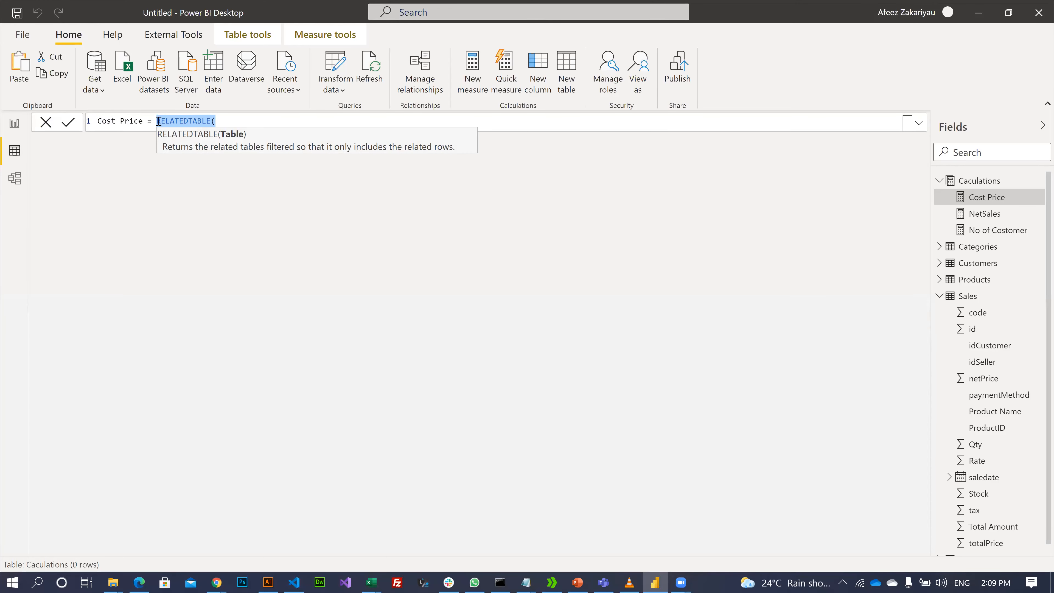
# - Replace RELATEDTABLE with CALCULATE(, trying and erasing a few argument letters
pyautogui.write('cal')
pyautogui.press('Tab')
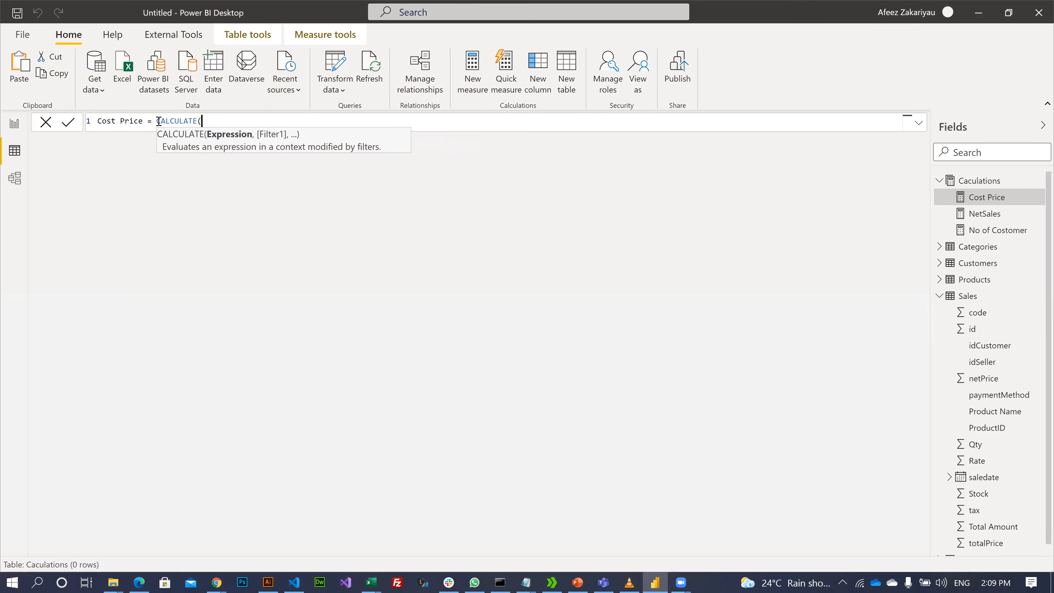
pyautogui.write('p')
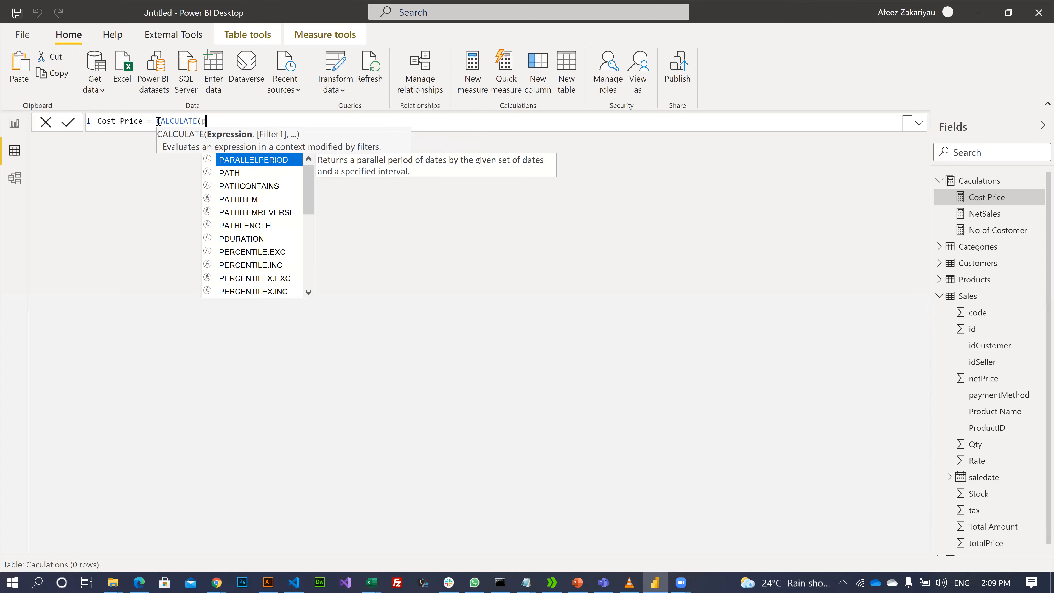
pyautogui.write('rd')
pyautogui.press('BackSpace')
pyautogui.write('od')
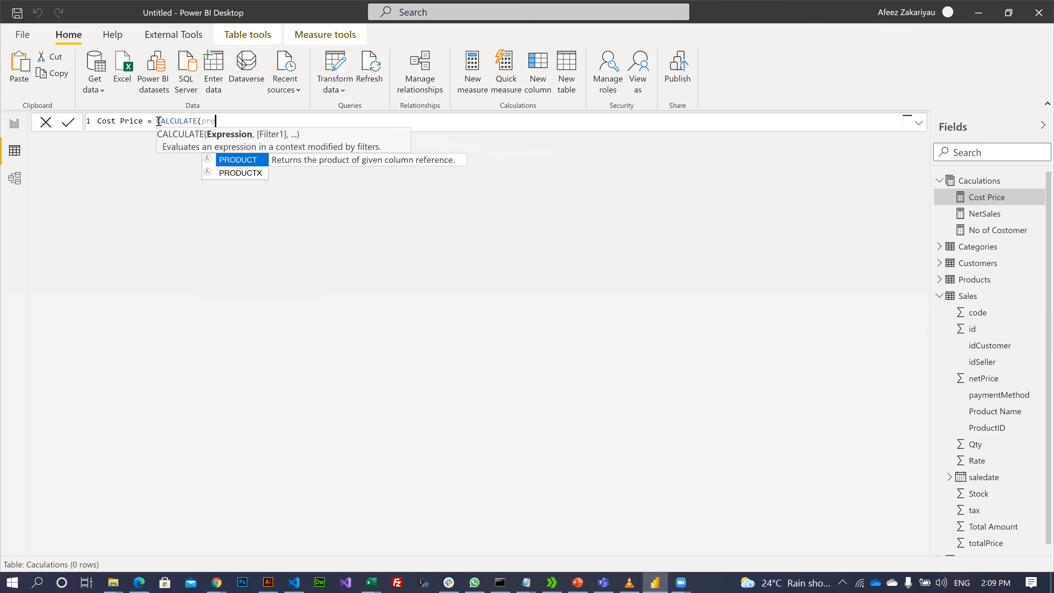
pyautogui.press('BackSpace')
pyautogui.press('BackSpace')
pyautogui.press('BackSpace')
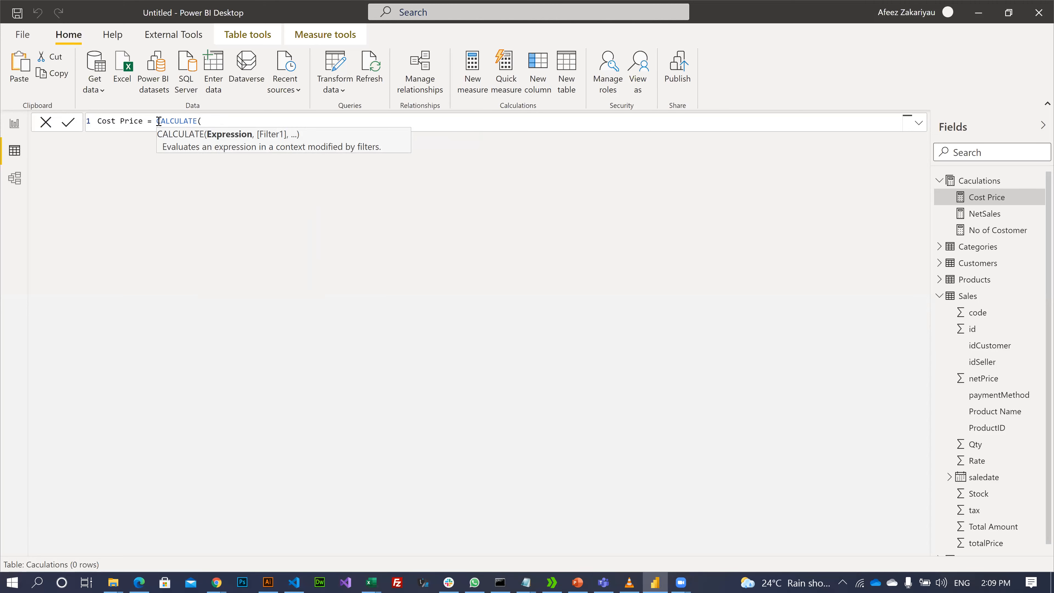
pyautogui.write('p')
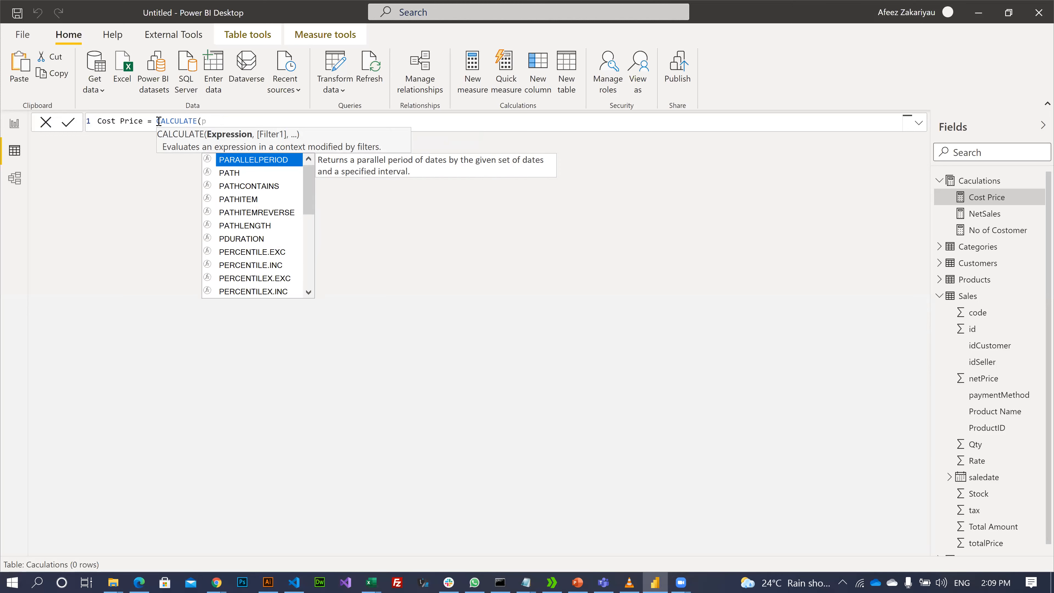
pyautogui.press('BackSpace')
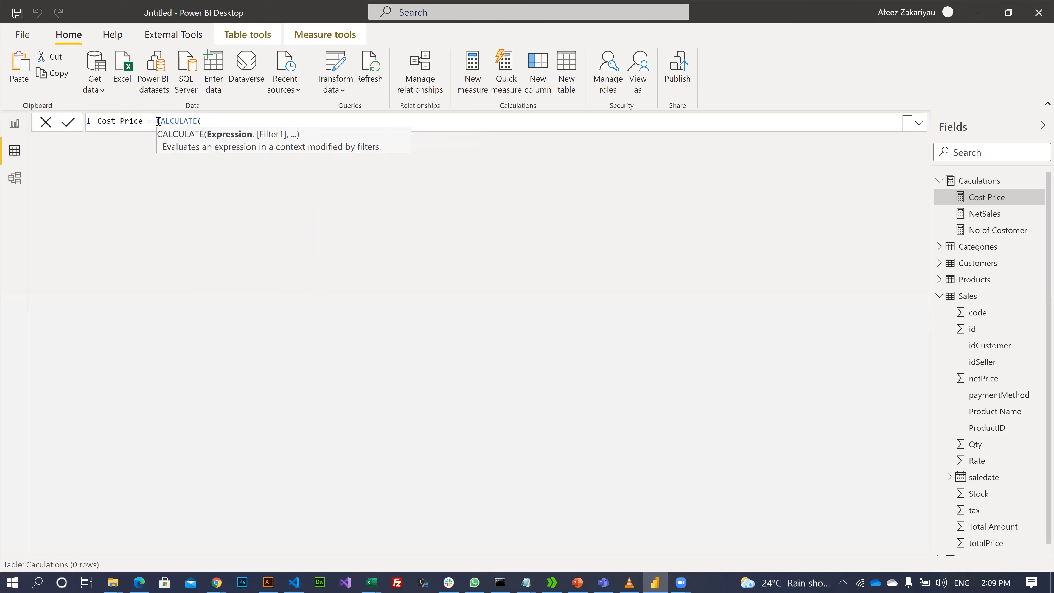
pyautogui.write('m')
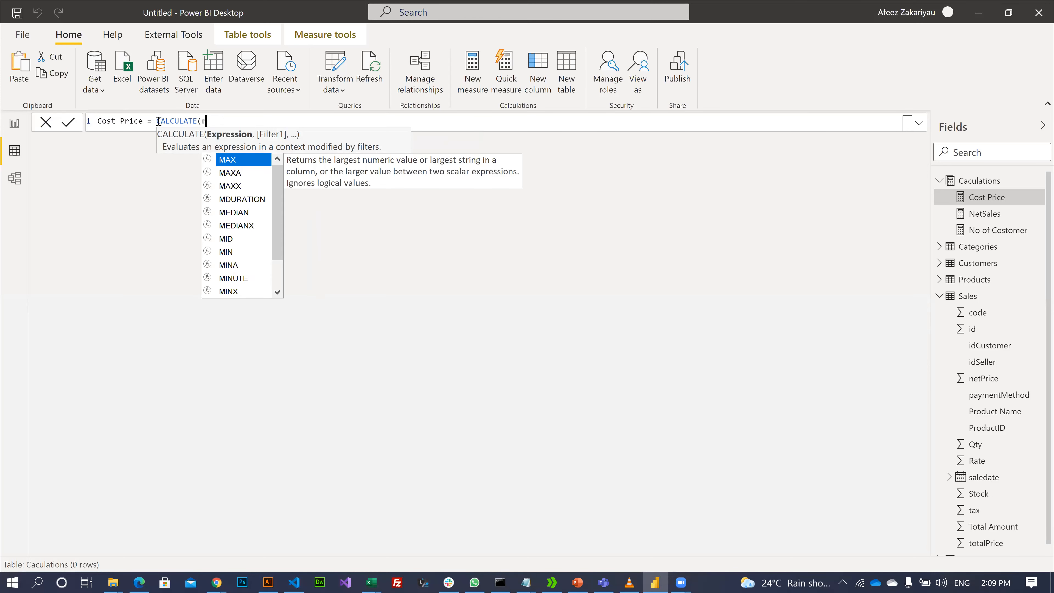
pyautogui.press('BackSpace')
pyautogui.press('BackSpace')
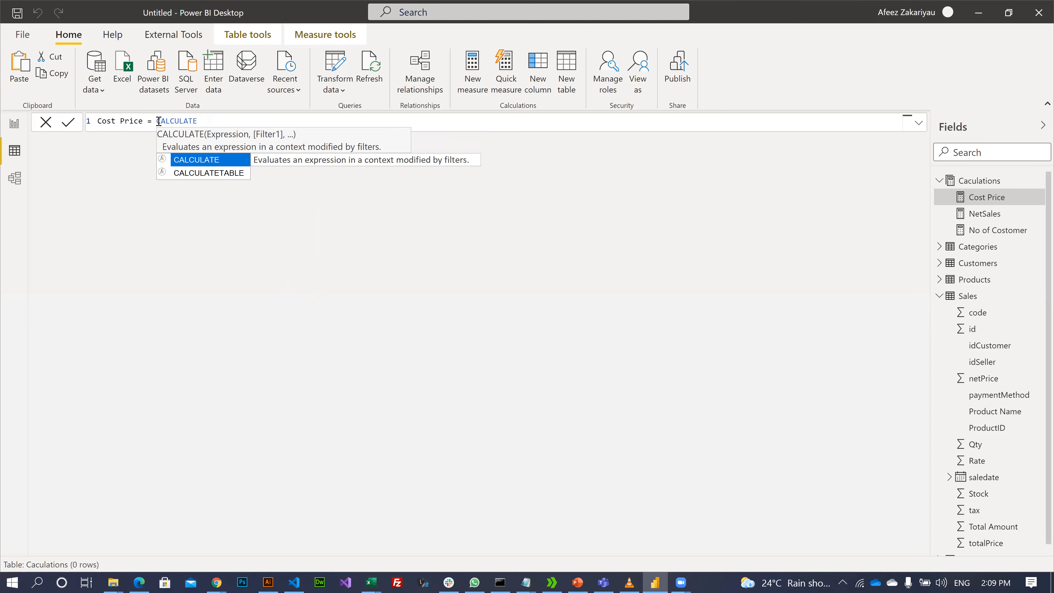
pyautogui.write('(')
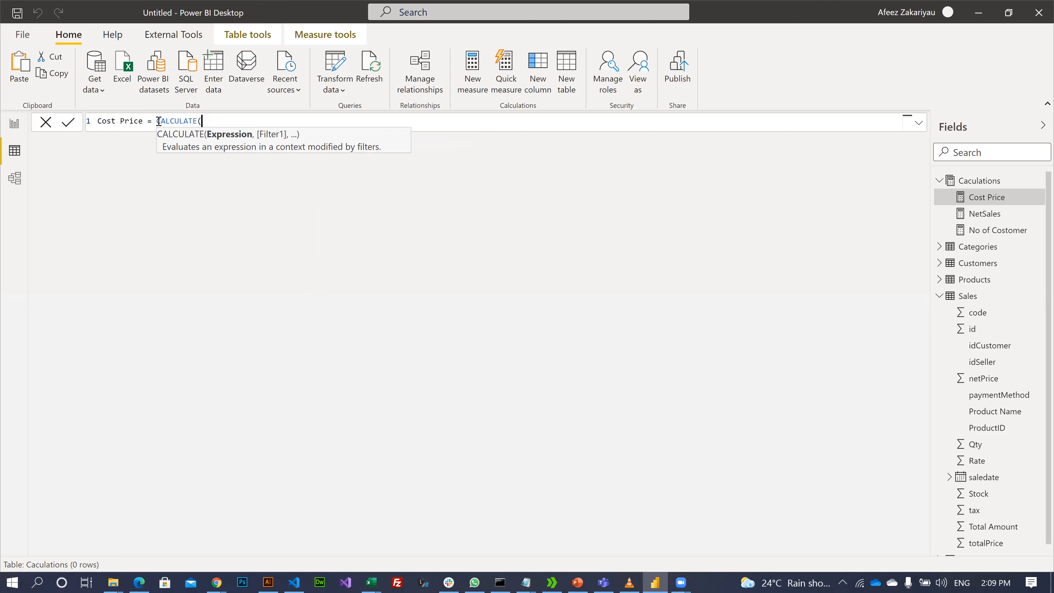
# - Revert the formula to CALCULATE(), then delete the entire Cost Price formula text
pyautogui.click(991, 9)
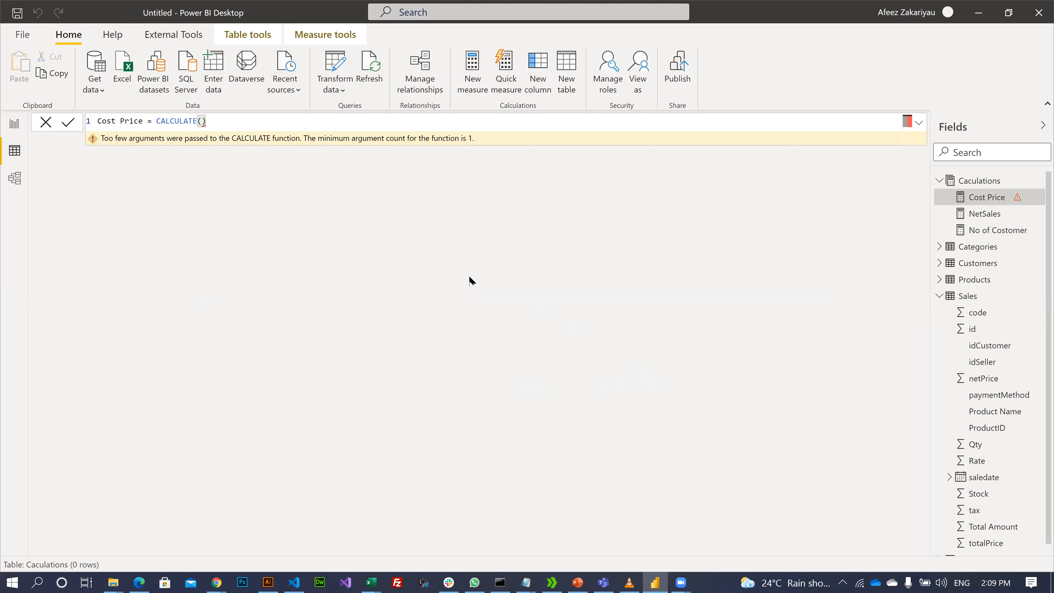
pyautogui.click(242, 121)
pyautogui.press('BackSpace')
pyautogui.press('BackSpace')
pyautogui.press('BackSpace')
pyautogui.press('BackSpace')
pyautogui.press('BackSpace')
pyautogui.press('BackSpace')
pyautogui.press('BackSpace')
pyautogui.press('BackSpace')
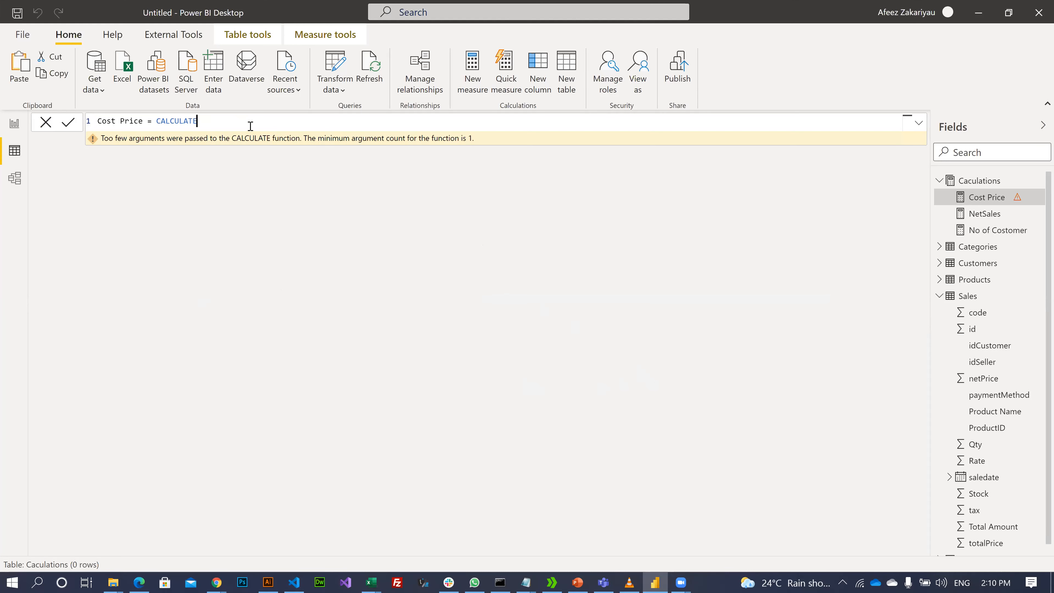
pyautogui.press('BackSpace')
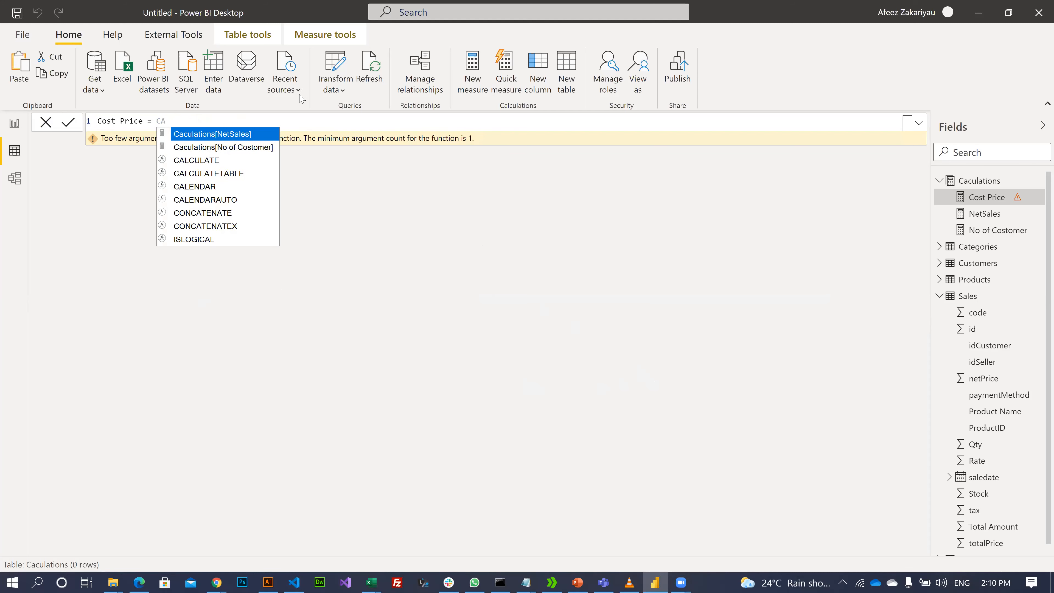
pyautogui.click(44, 126)
pyautogui.click(11, 162)
pyautogui.click(44, 125)
pyautogui.moveTo(249, 120); pyautogui.dragTo(85, 134)
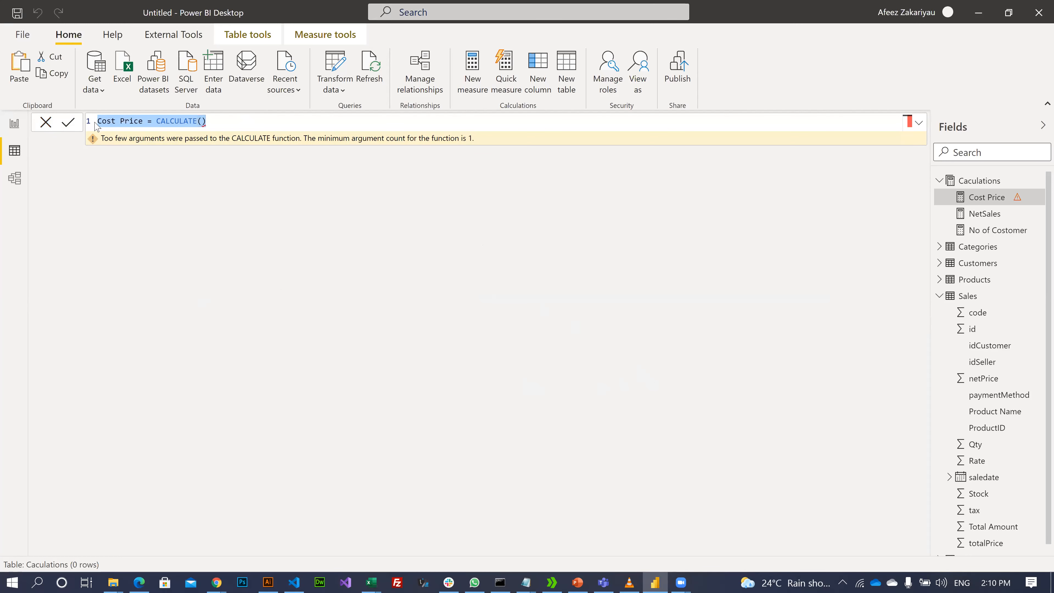
pyautogui.press('BackSpace')
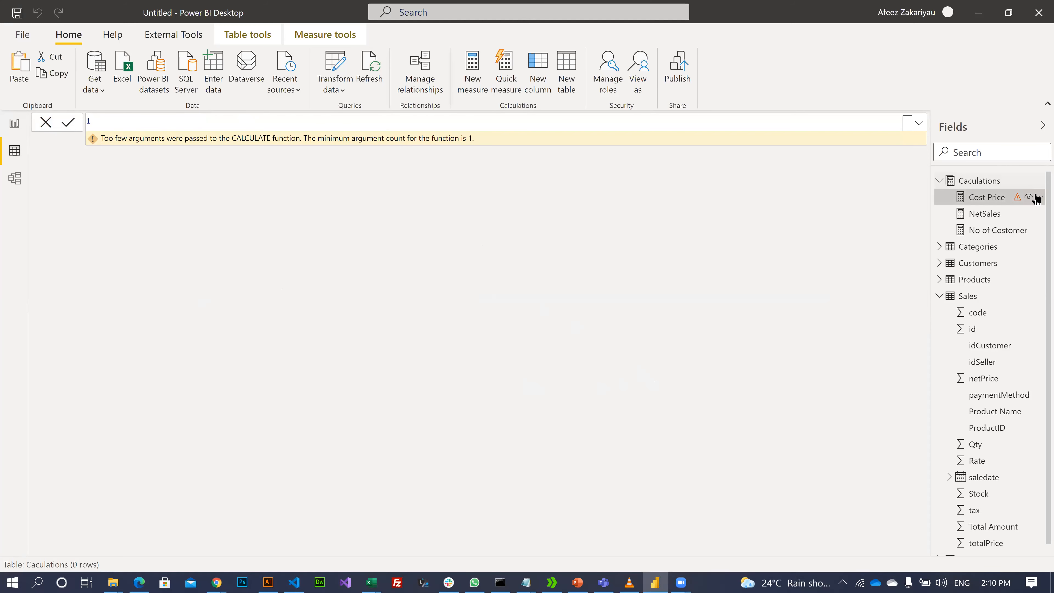
# - Delete the Cost Price measure from the model
pyautogui.click(1037, 199)
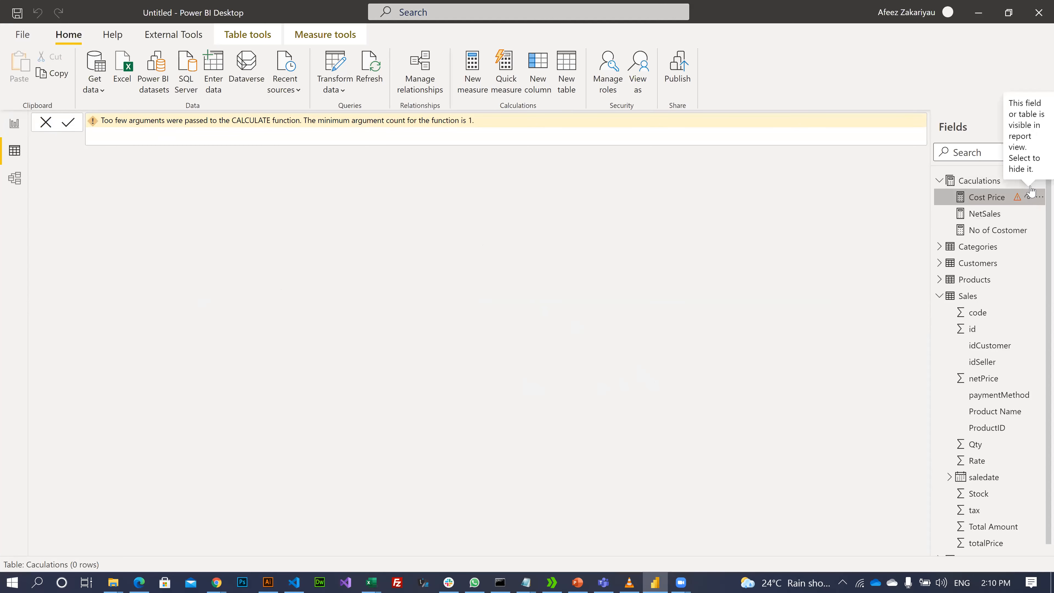
pyautogui.click(1036, 198)
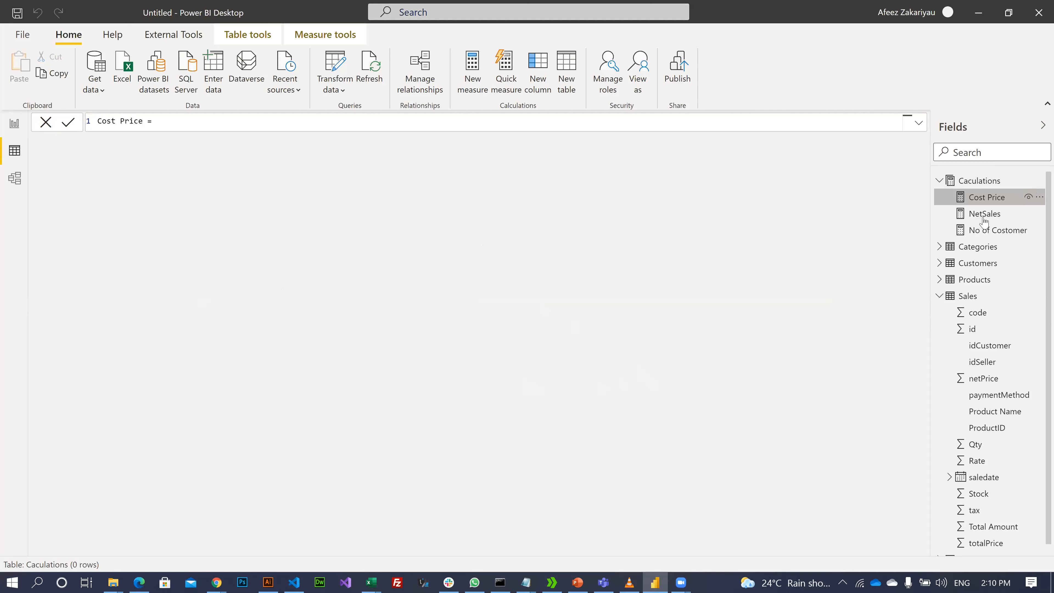
pyautogui.click(944, 269)
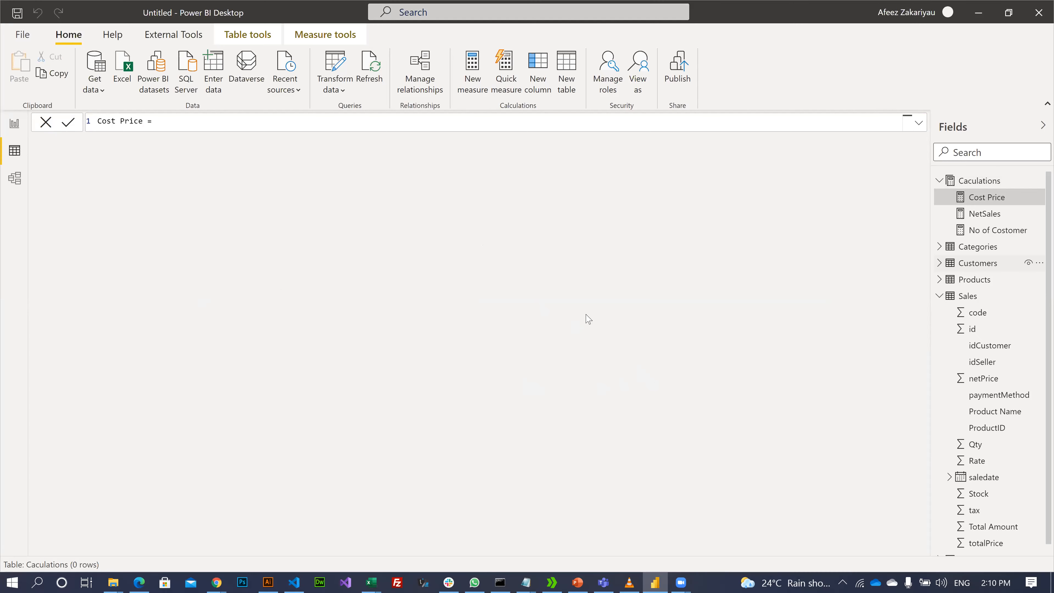
pyautogui.press('Escape')
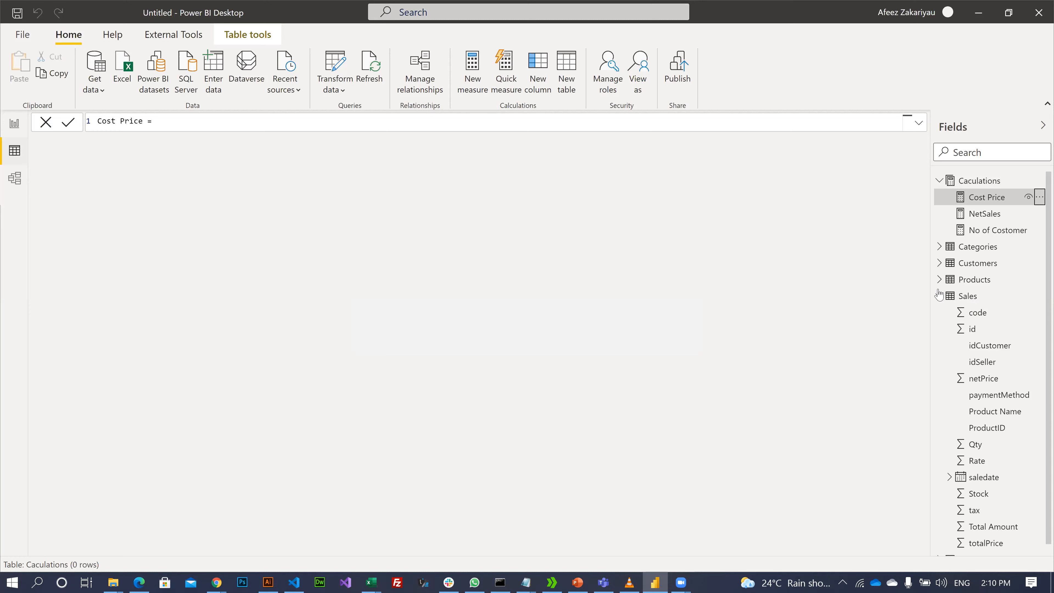
# - Add a new calculated column to the Sales table through Table tools
pyautogui.click(974, 312)
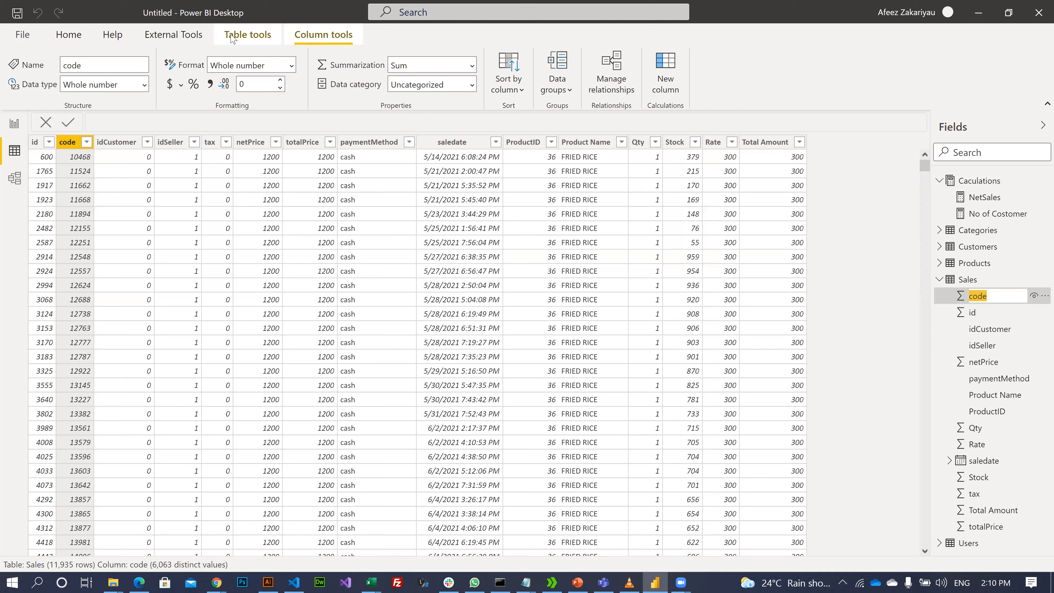
pyautogui.click(245, 35)
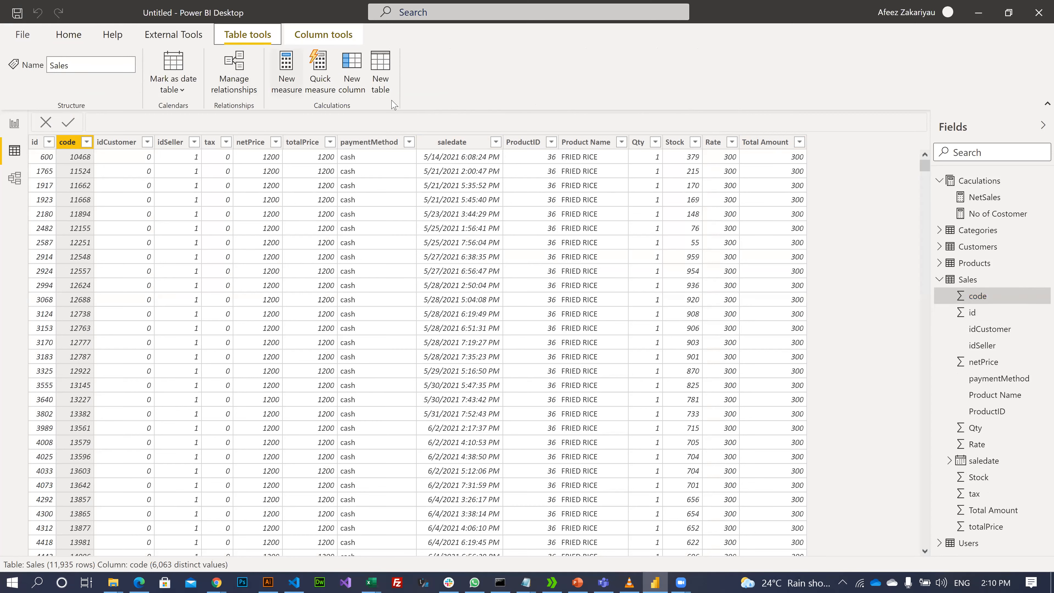
pyautogui.click(359, 63)
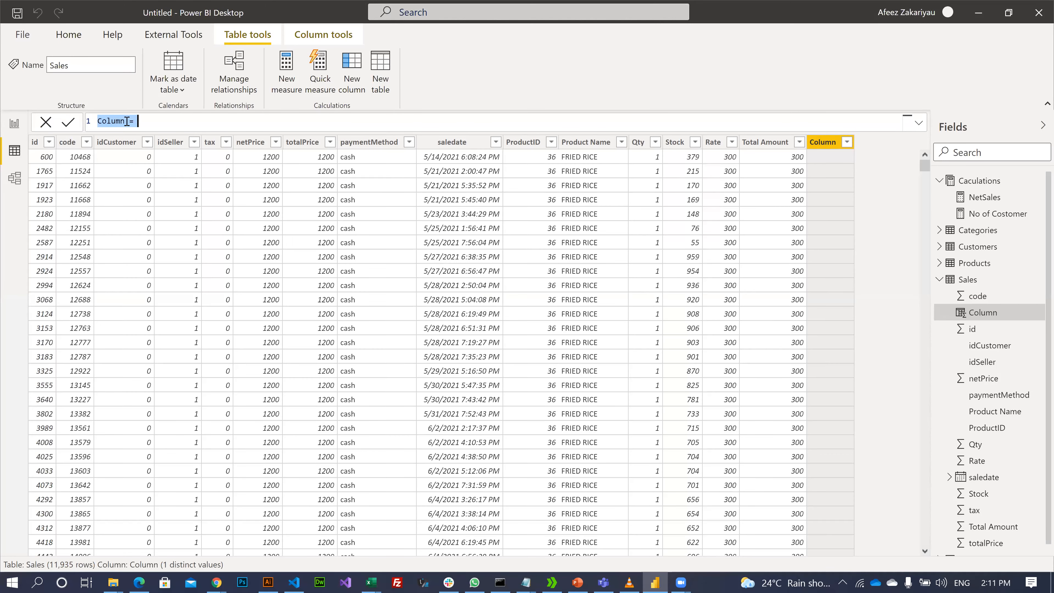
# - Define the column as Cost Price = RELATED(Products[buyingPrice]) and commit it
pyautogui.click(126, 121)
pyautogui.press('BackSpace')
pyautogui.press('BackSpace')
pyautogui.press('BackSpace')
pyautogui.press('BackSpace')
pyautogui.press('BackSpace')
pyautogui.press('BackSpace')
pyautogui.write('Cost Price')
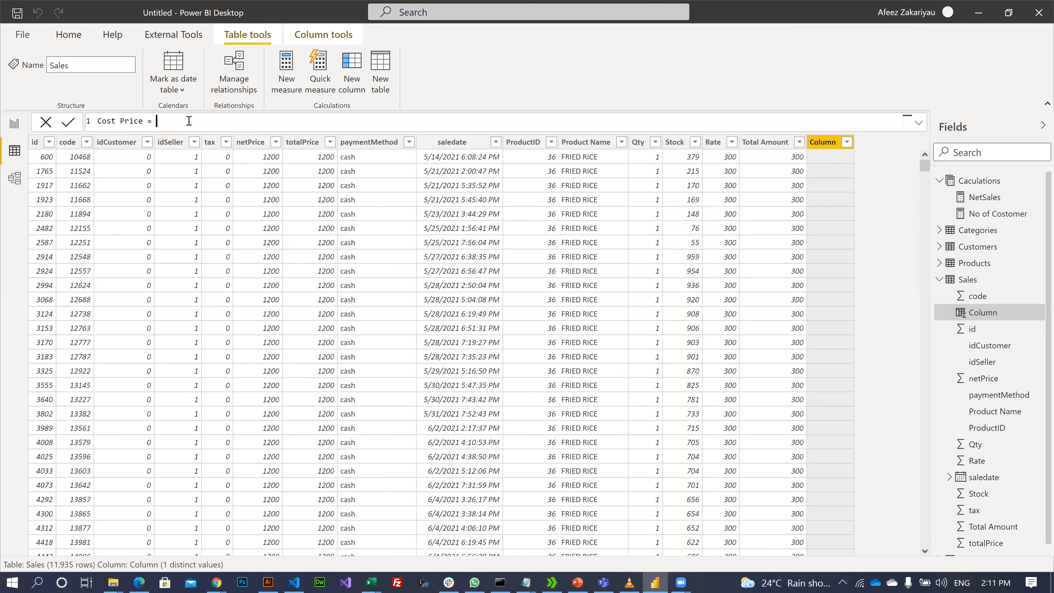
pyautogui.write('re')
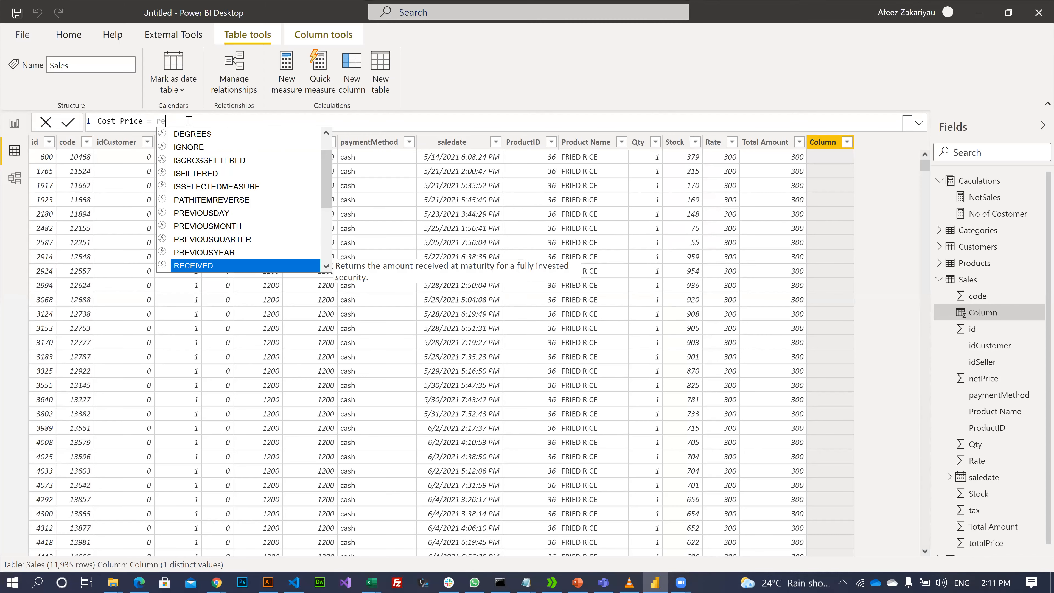
pyautogui.write('l')
pyautogui.press('Tab')
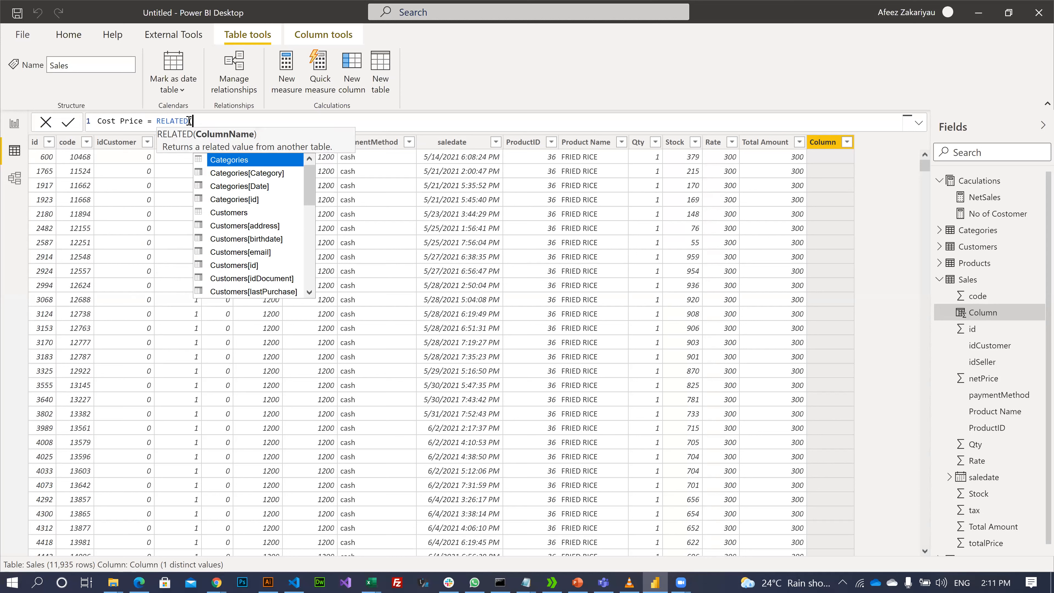
pyautogui.write('pr')
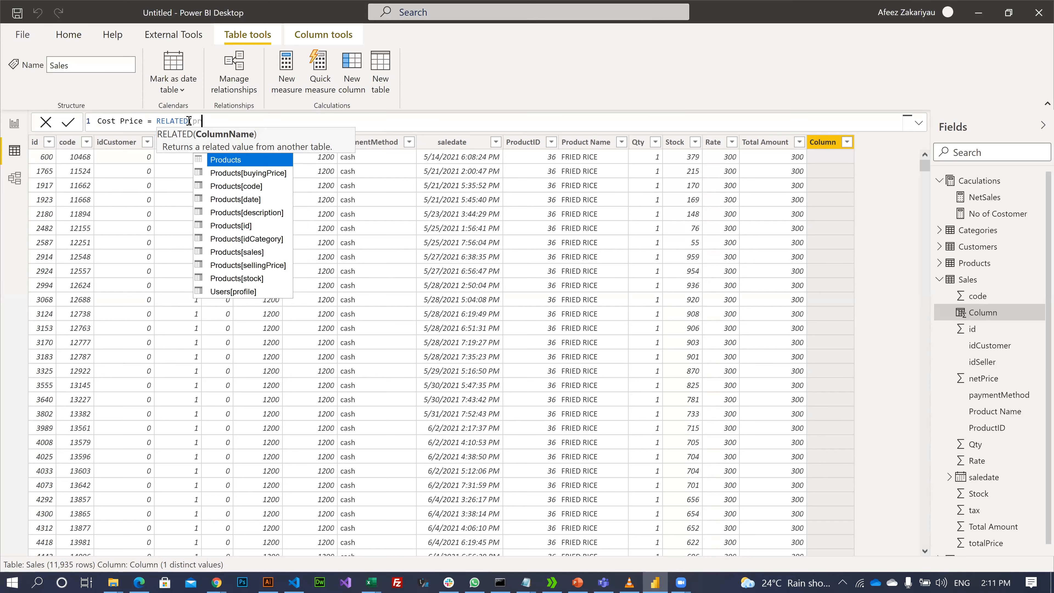
pyautogui.press('Down')
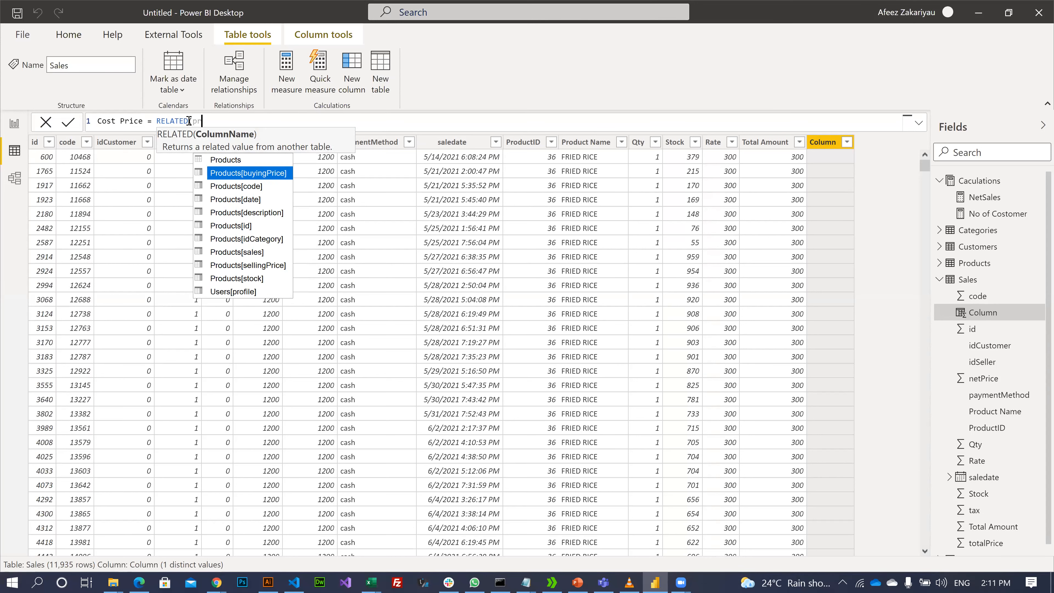
pyautogui.press('Tab')
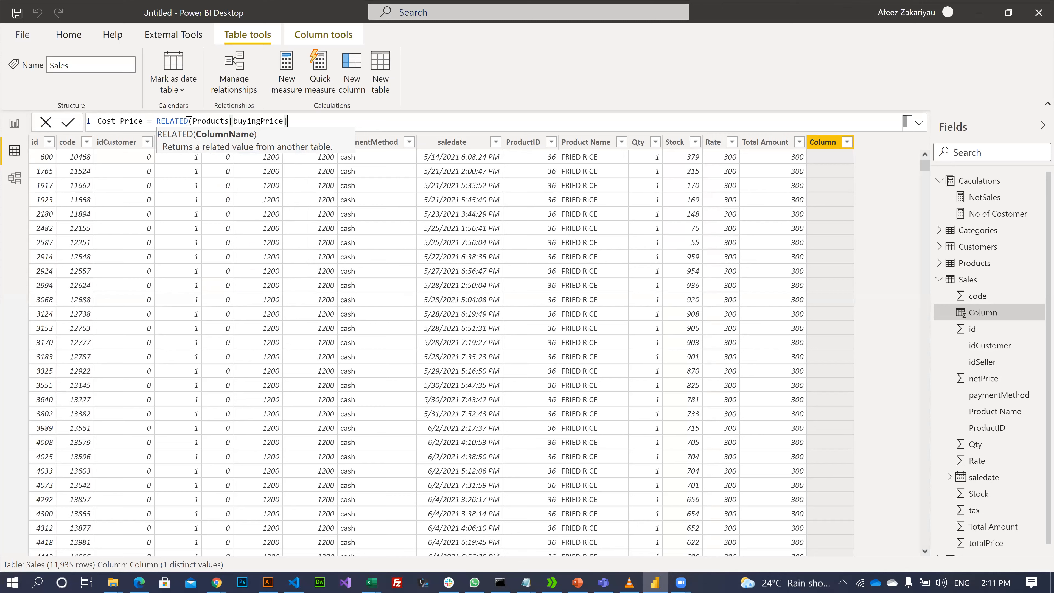
pyautogui.write(')')
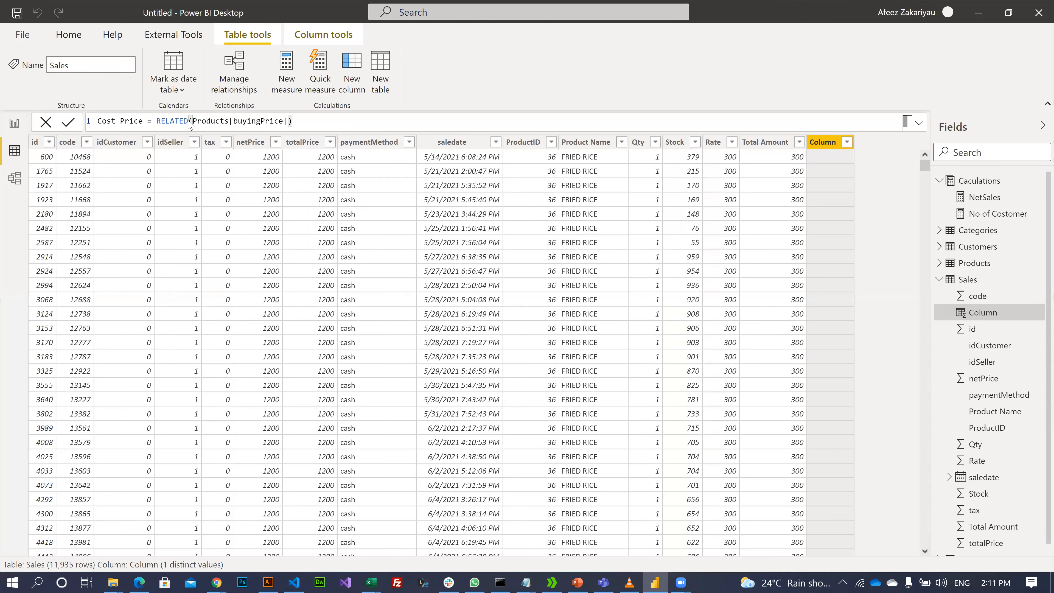
pyautogui.press('Return')
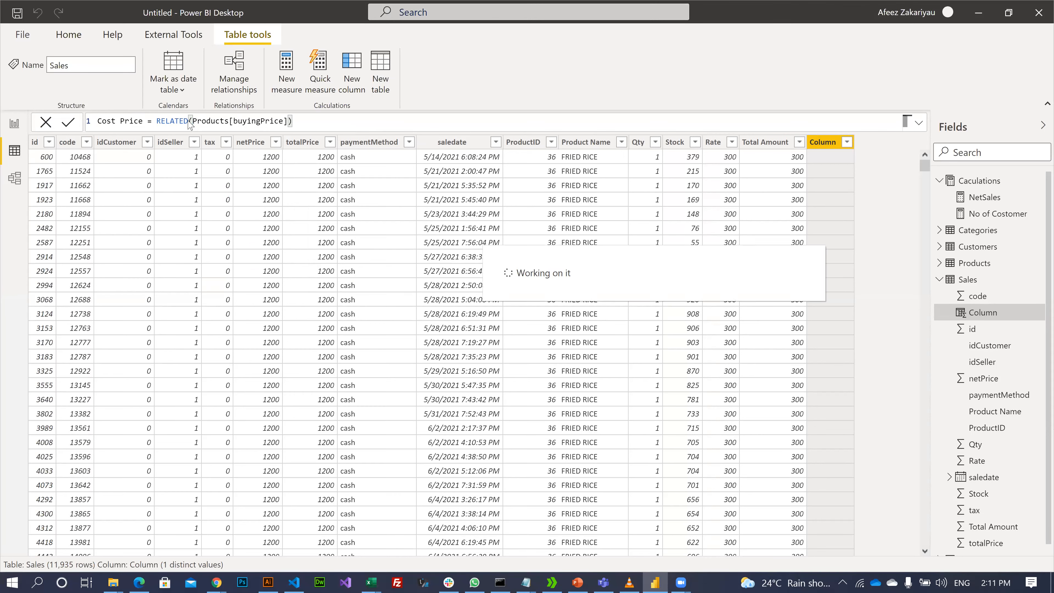
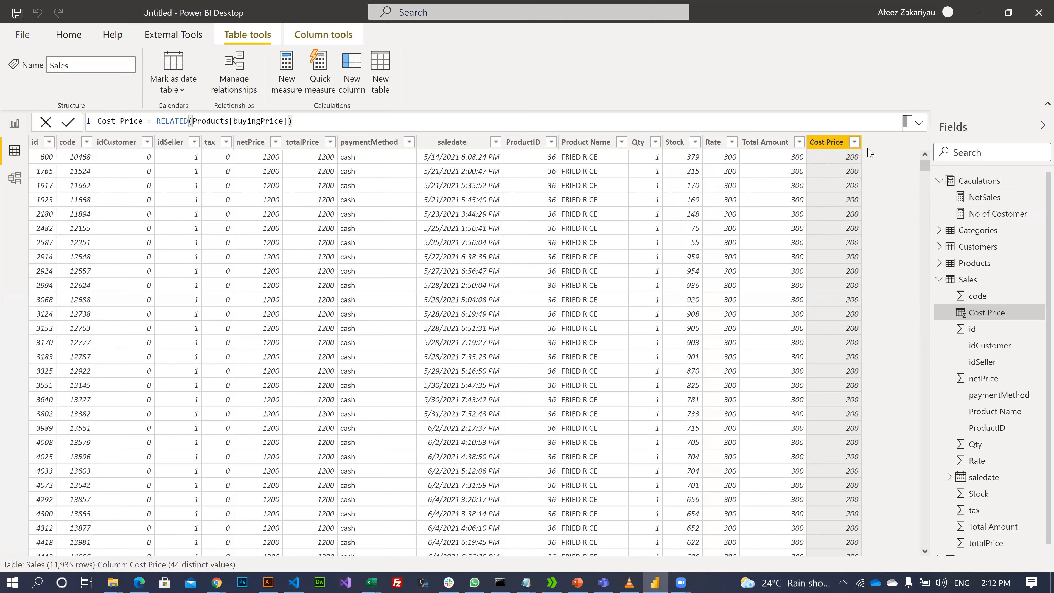
# - Open the Caculations table's context menu in the Fields pane to reach New measure
pyautogui.rightClick(975, 183)
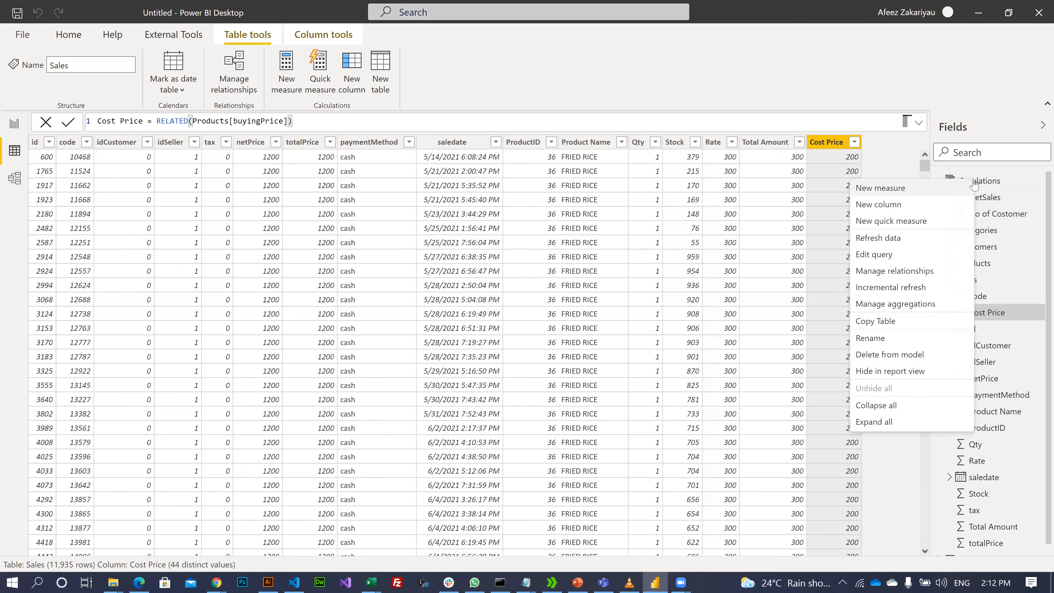
# - Create a Cost Price measure in Caculations and select its RELATED(Products[buyingPrice]) expression
pyautogui.click(888, 195)
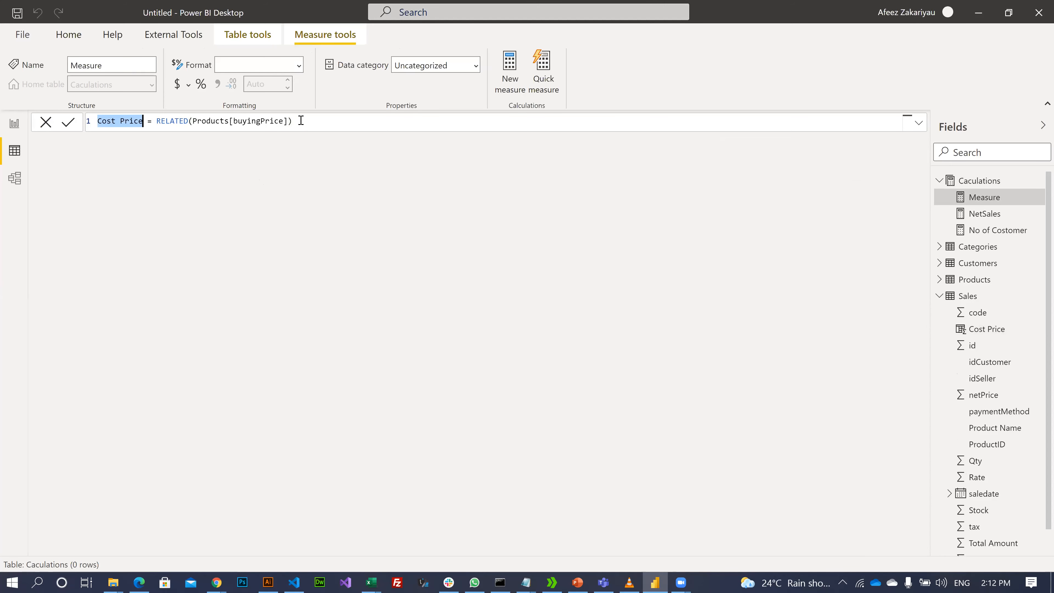
pyautogui.click(5, 100)
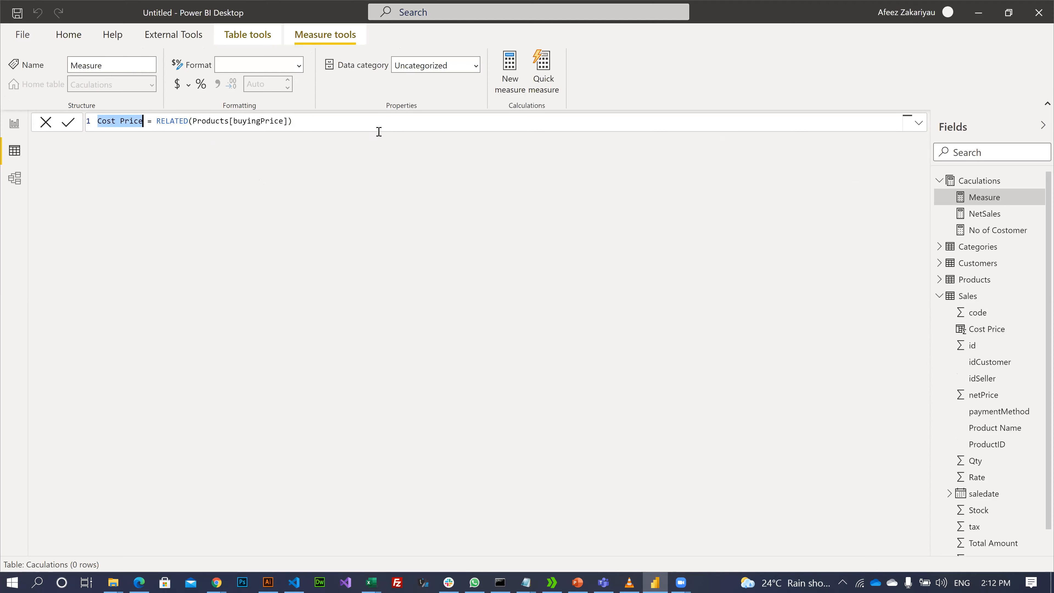
pyautogui.click(992, 201)
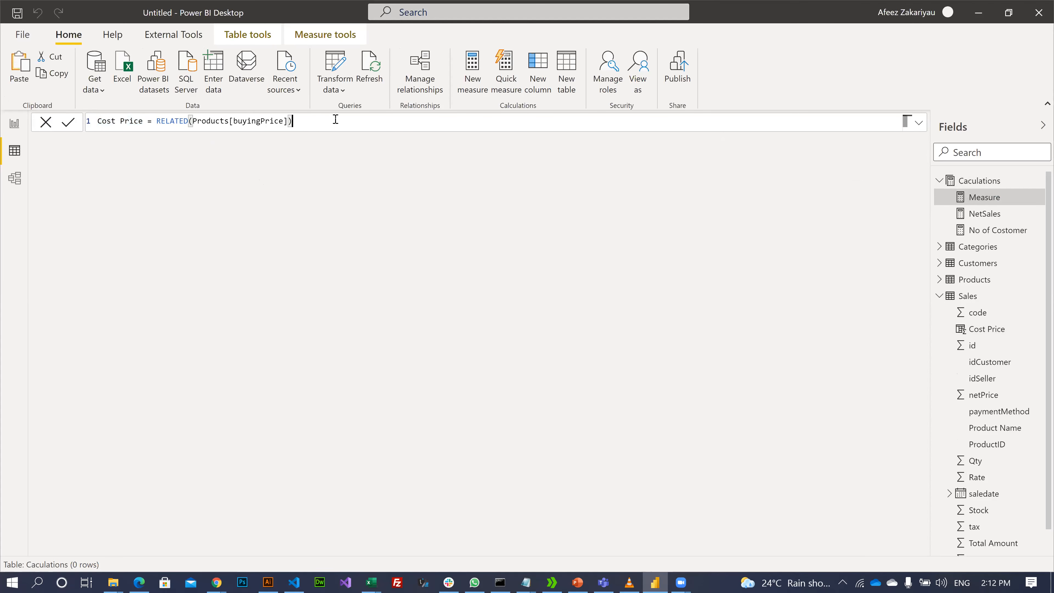
pyautogui.keyDown('shift'); pyautogui.click(158, 122); pyautogui.keyUp('shift')
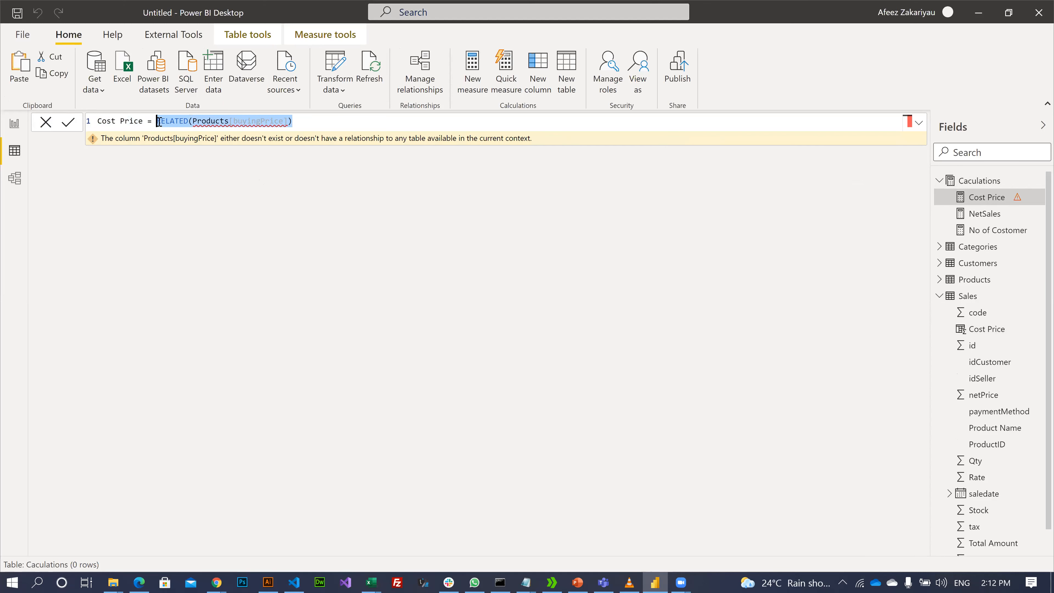
# - Delete the RELATED expression and rename the measure to Total CostPrice
pyautogui.press('BackSpace')
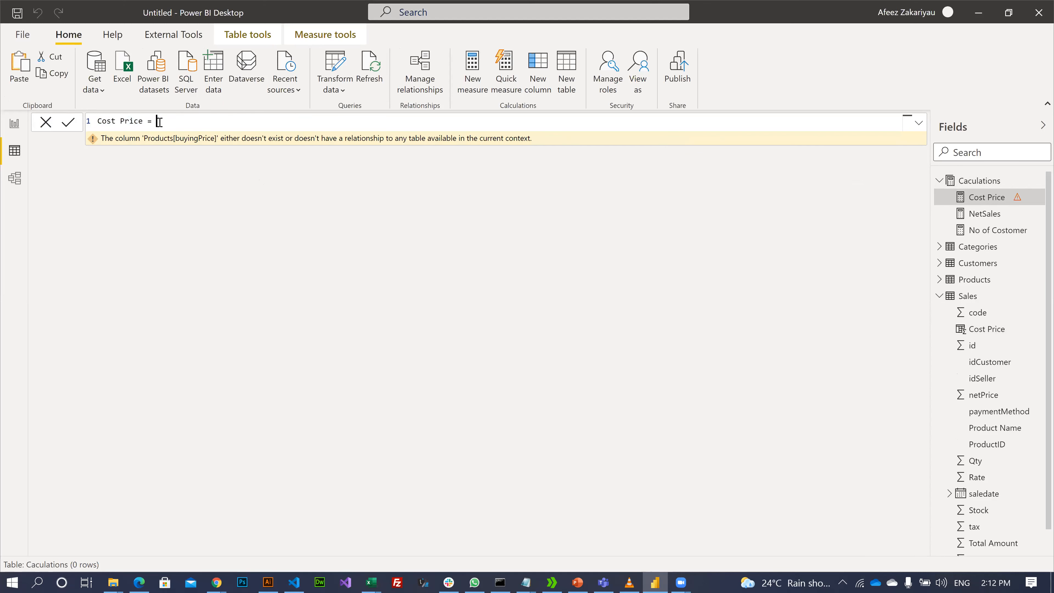
pyautogui.doubleClick(107, 125)
pyautogui.press('Left')
pyautogui.write('Total')
pyautogui.press('Right')
pyautogui.press('Right')
pyautogui.press('Right')
pyautogui.press('Delete')
# - Clear the trial text typed after the equals sign, leaving 'Total CostPrice =' empty
pyautogui.click(208, 121)
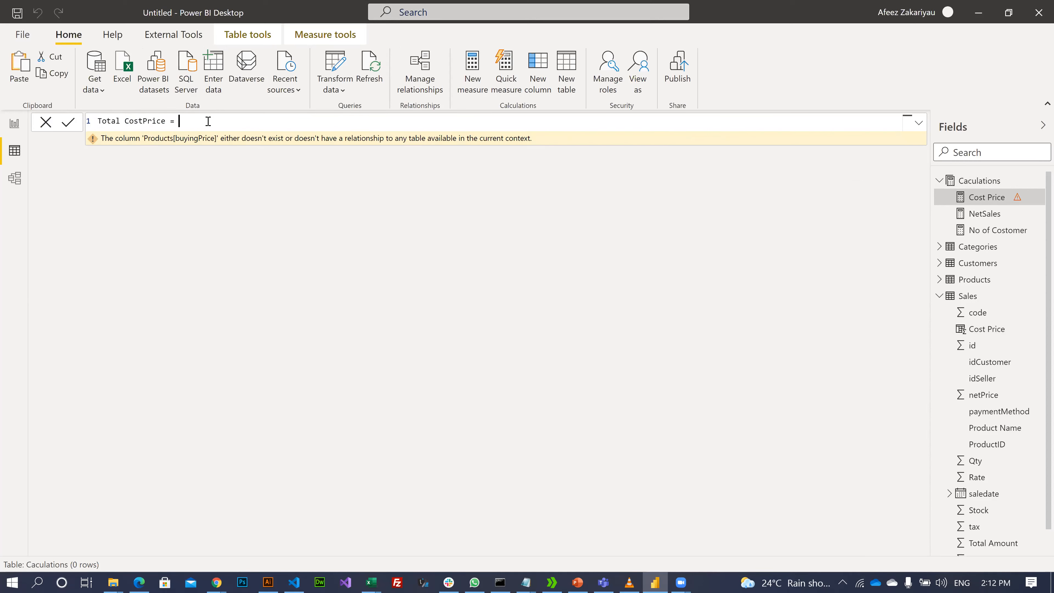
pyautogui.write('qt')
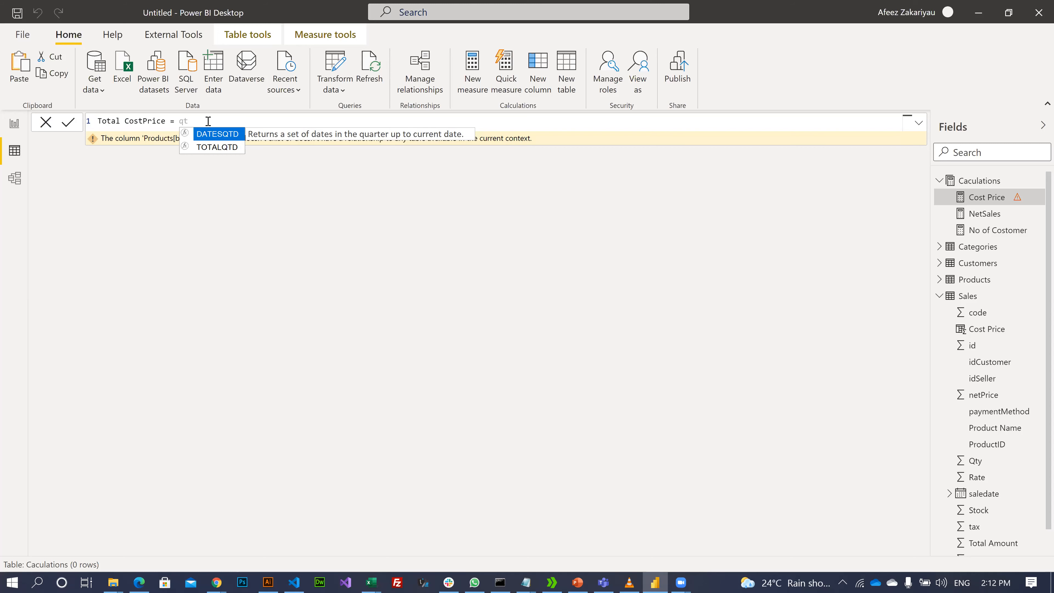
pyautogui.write('y')
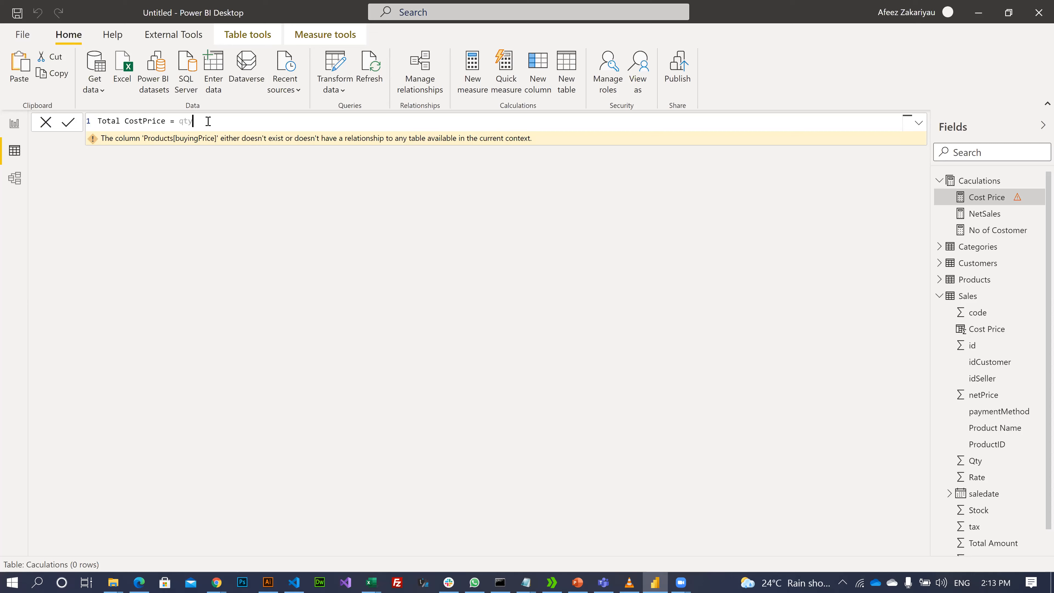
pyautogui.press('BackSpace')
pyautogui.press('BackSpace')
pyautogui.press('BackSpace')
pyautogui.write("'")
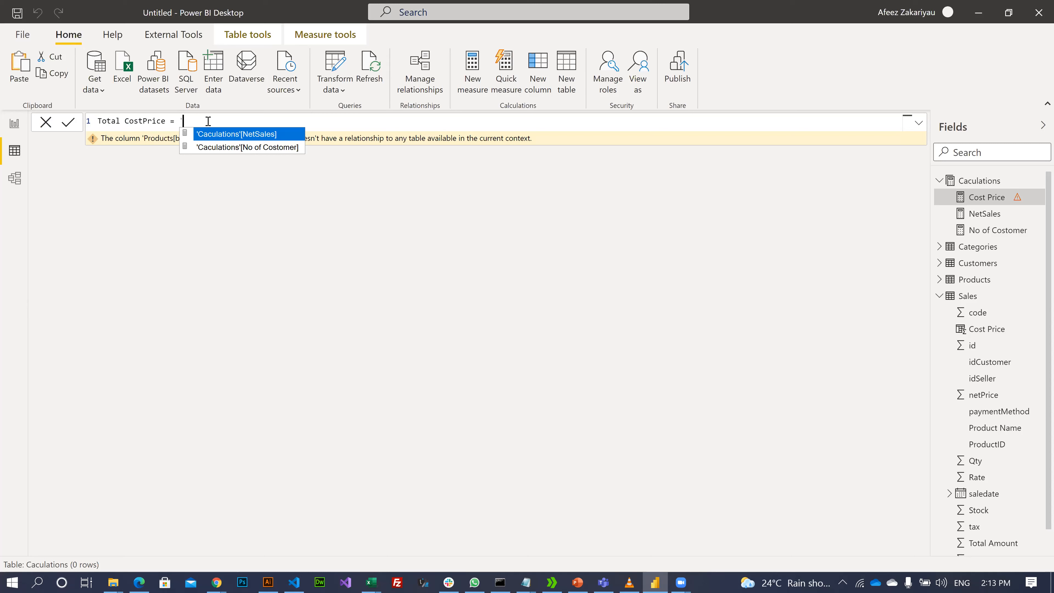
pyautogui.write('c')
pyautogui.press('BackSpace')
pyautogui.press('BackSpace')
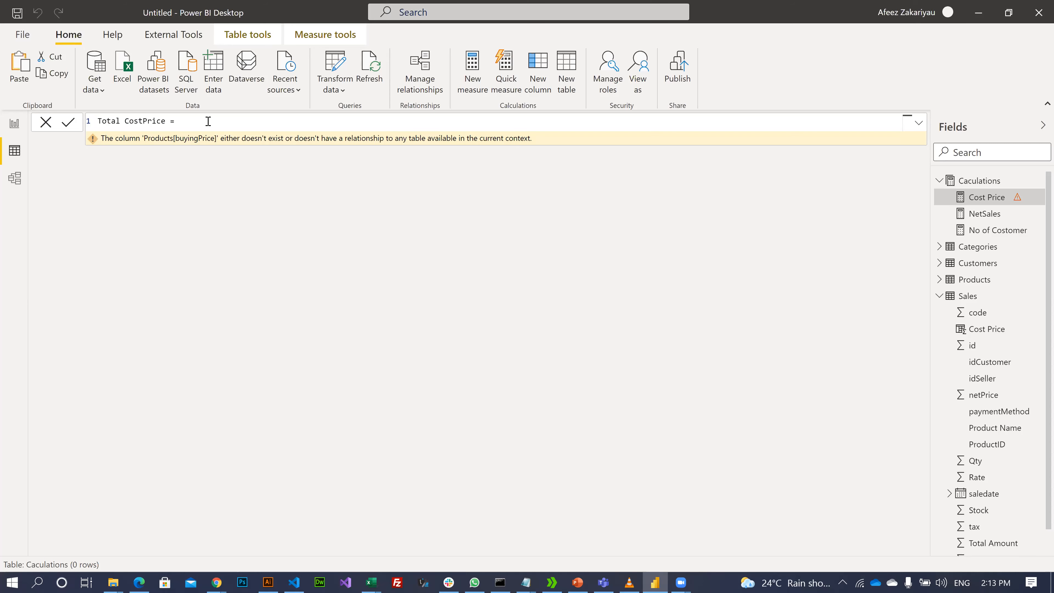
pyautogui.write('c')
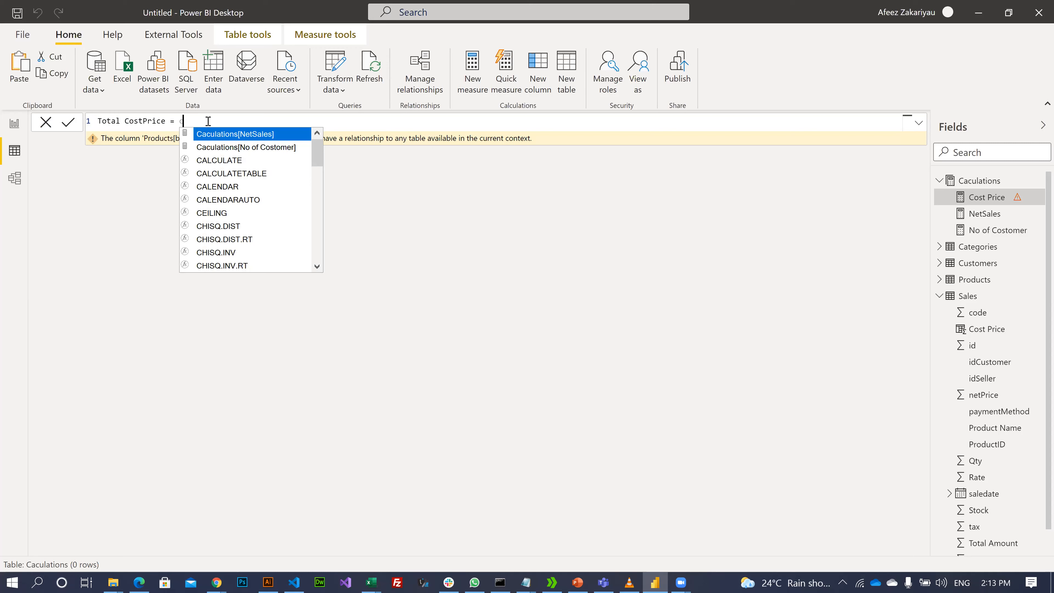
pyautogui.press('BackSpace')
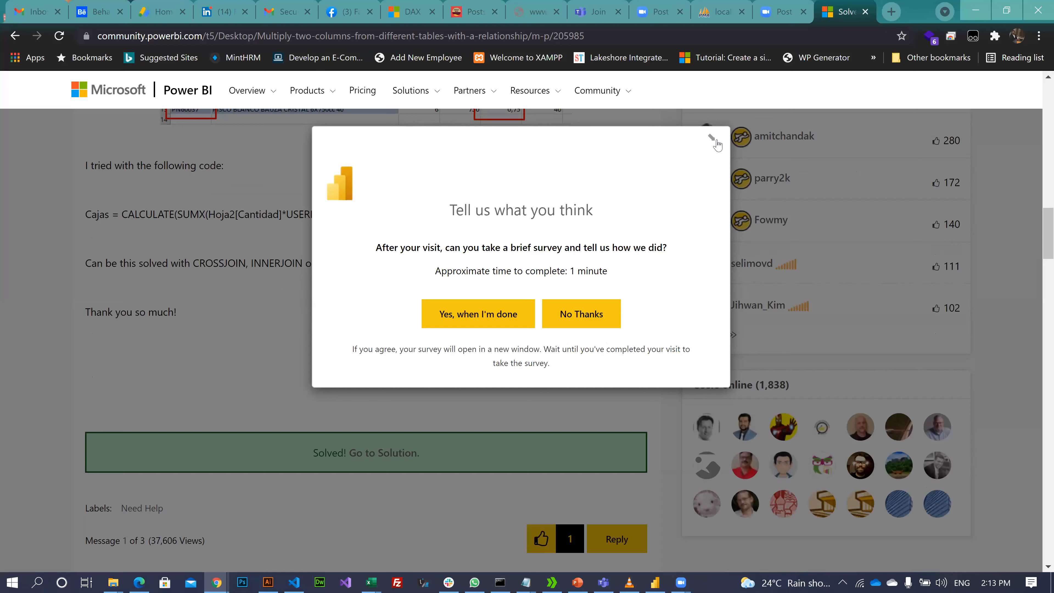
# - Open the Power BI Community thread in Chrome, dismiss the survey, and highlight the SUM multiplication formula
pyautogui.click(714, 140)
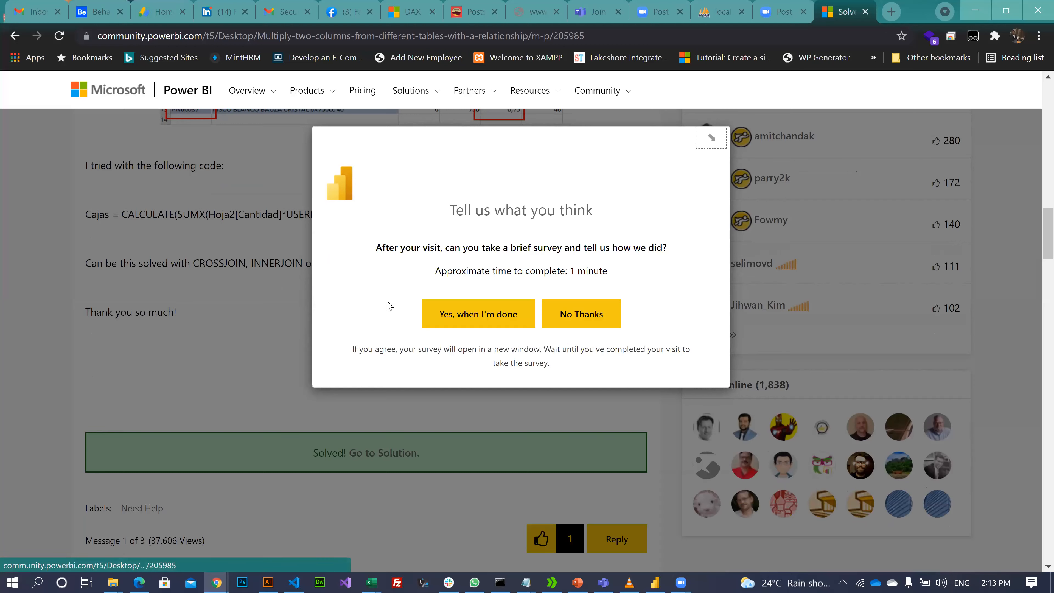
pyautogui.click(256, 421)
pyautogui.scroll(-7, 269, 428)
pyautogui.scroll(-5, 270, 429)
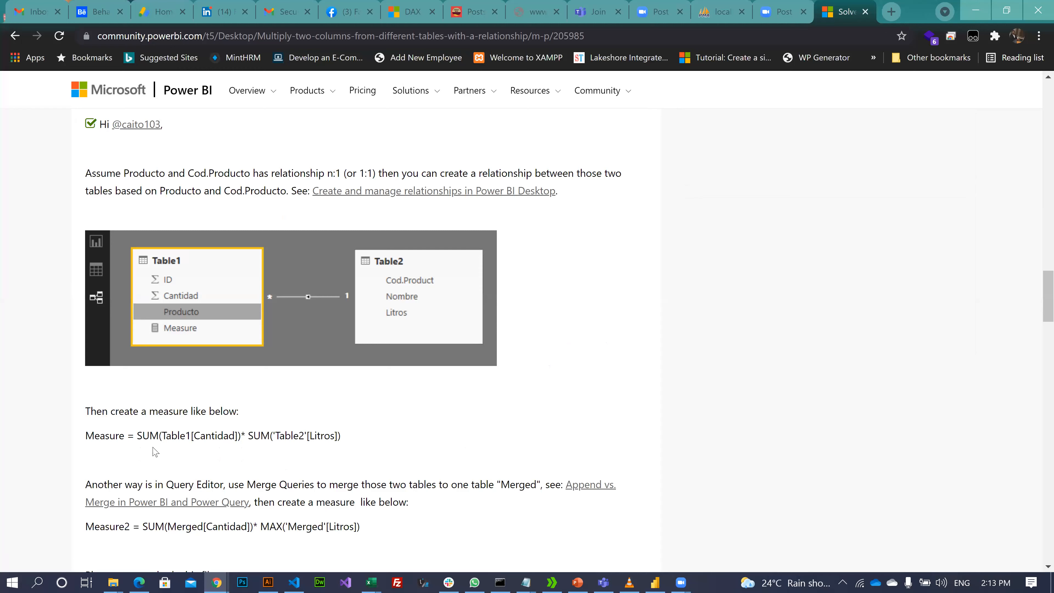
pyautogui.moveTo(136, 435); pyautogui.dragTo(371, 439)
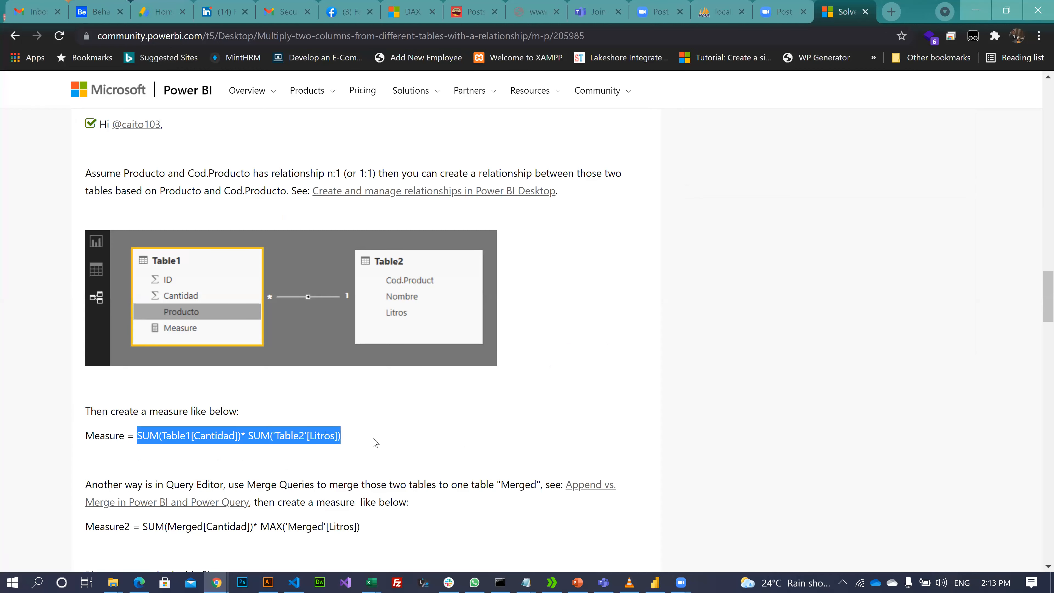
pyautogui.click(385, 433)
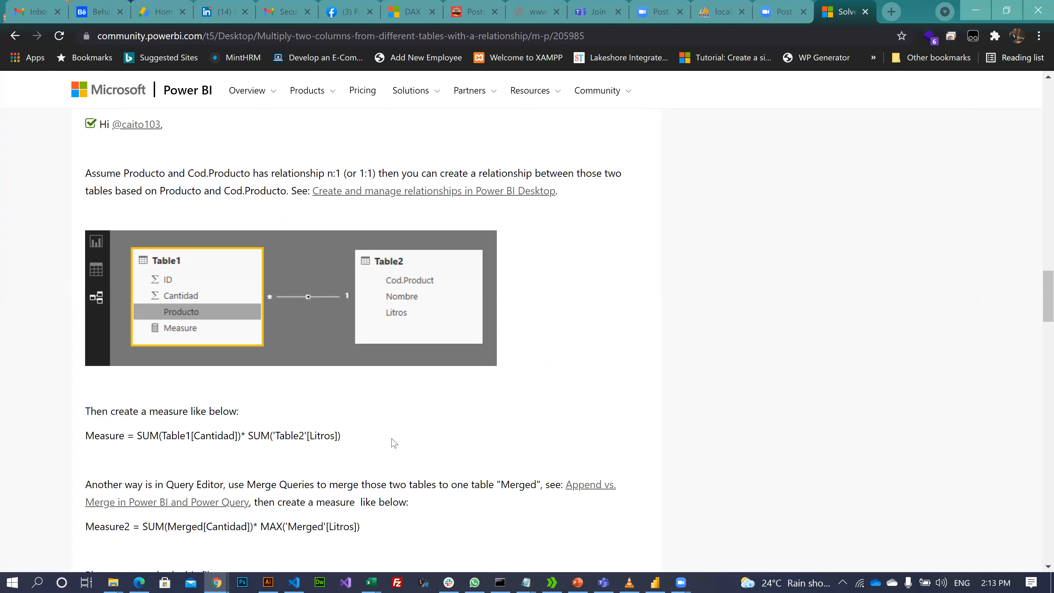
# - Read through the accepted solution's measure and RELATED column examples, then return to Power BI
pyautogui.scroll(-5, 394, 444)
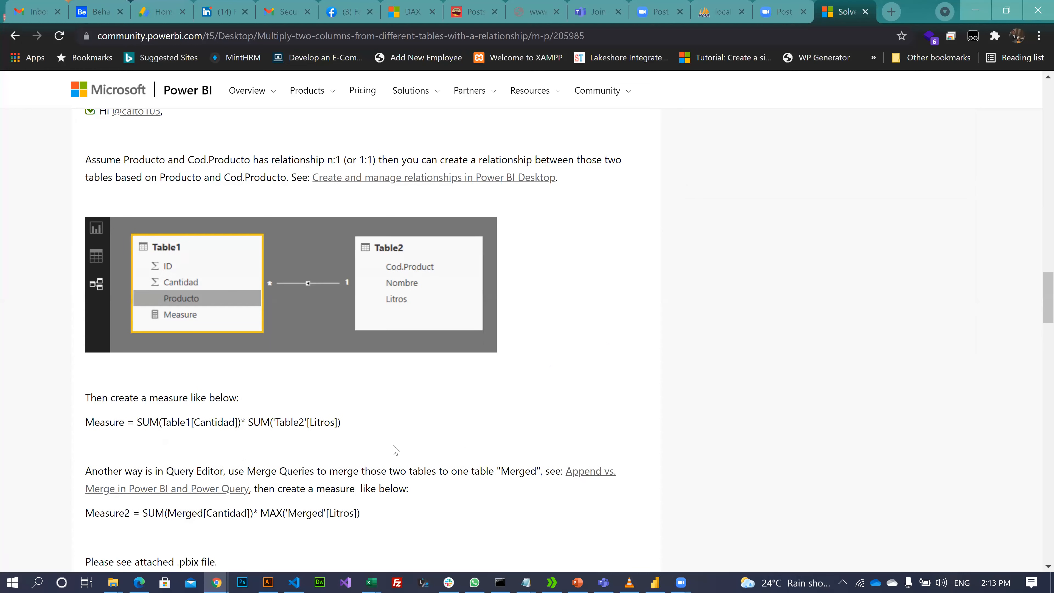
pyautogui.scroll(-12, 395, 453)
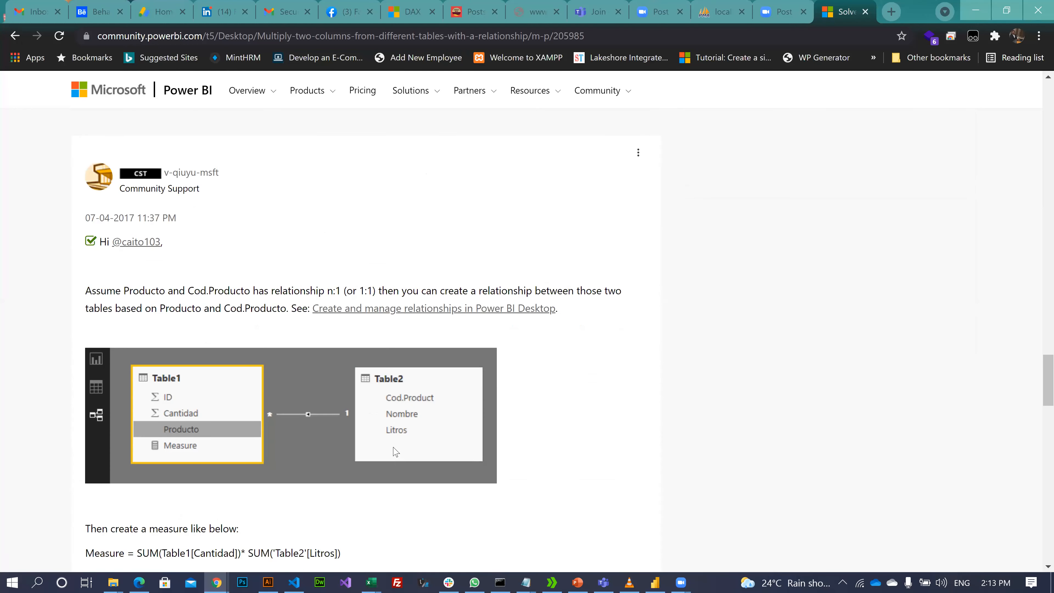
pyautogui.scroll(-2, 395, 452)
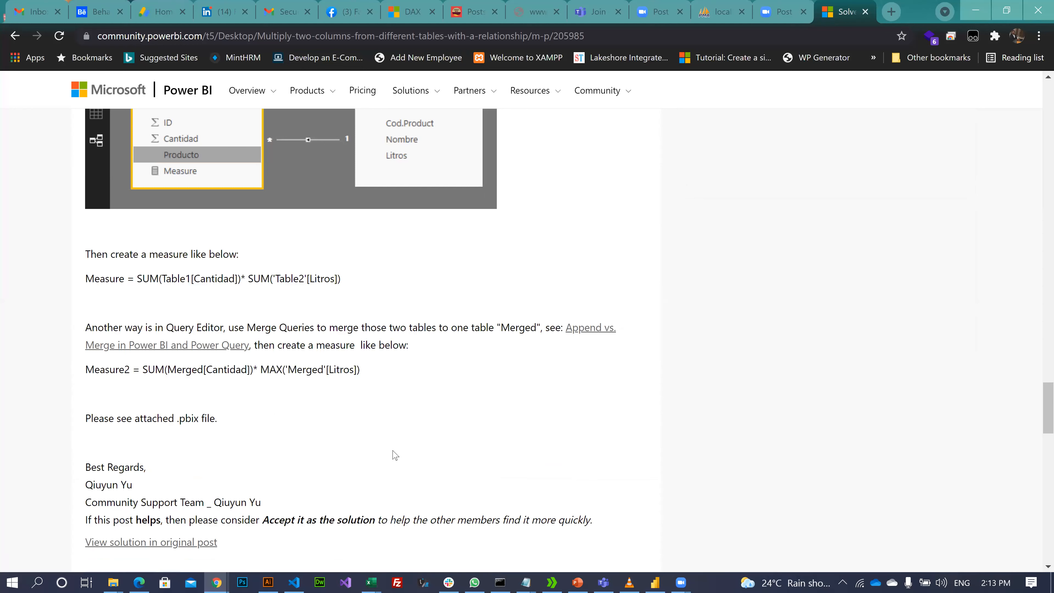
pyautogui.scroll(-4, 395, 456)
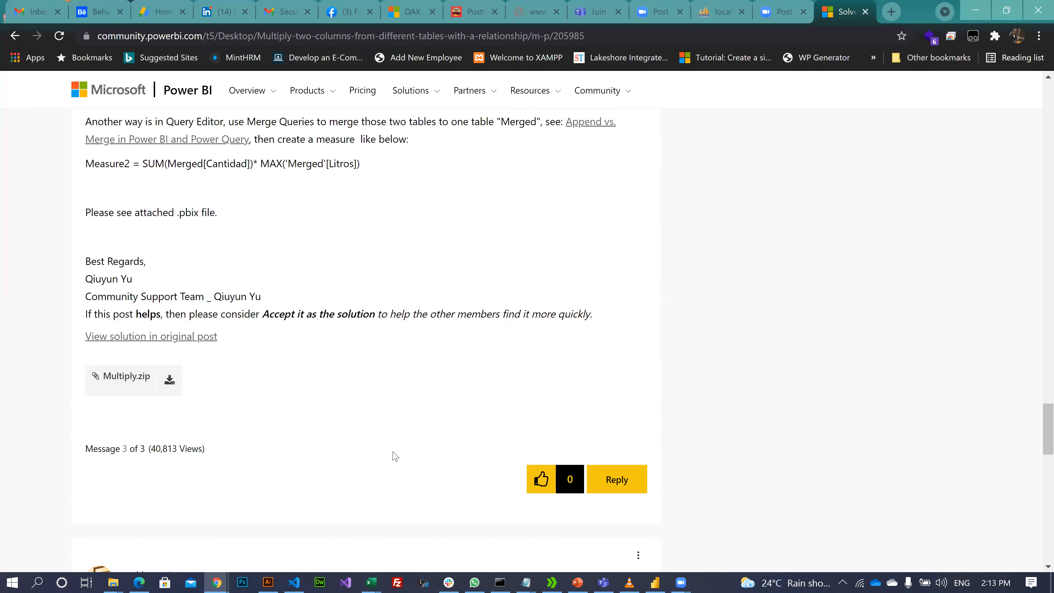
pyautogui.scroll(5, 392, 454)
pyautogui.scroll(-13, 392, 454)
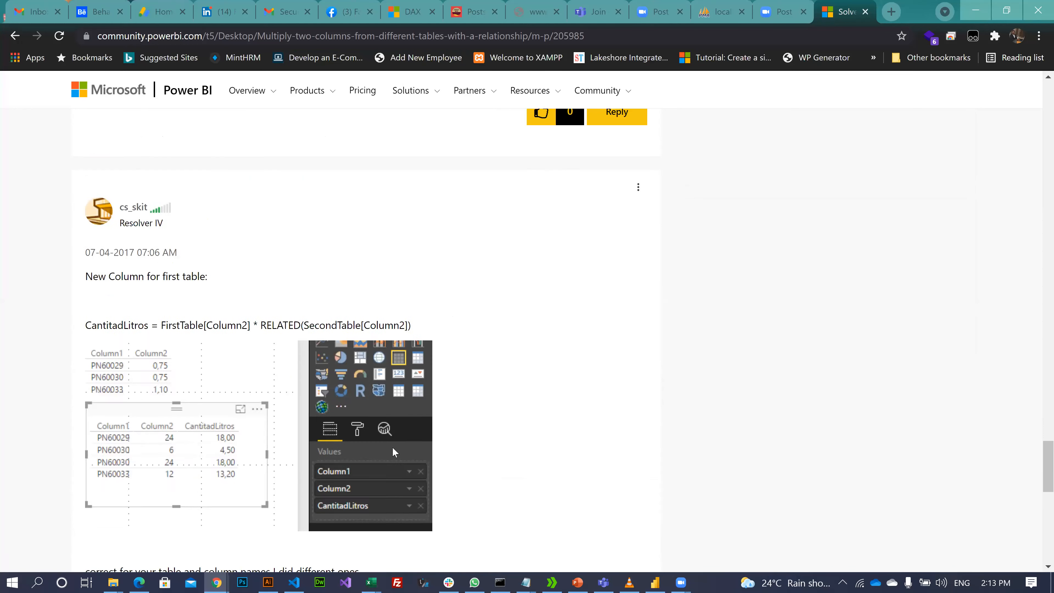
pyautogui.scroll(-9, 394, 452)
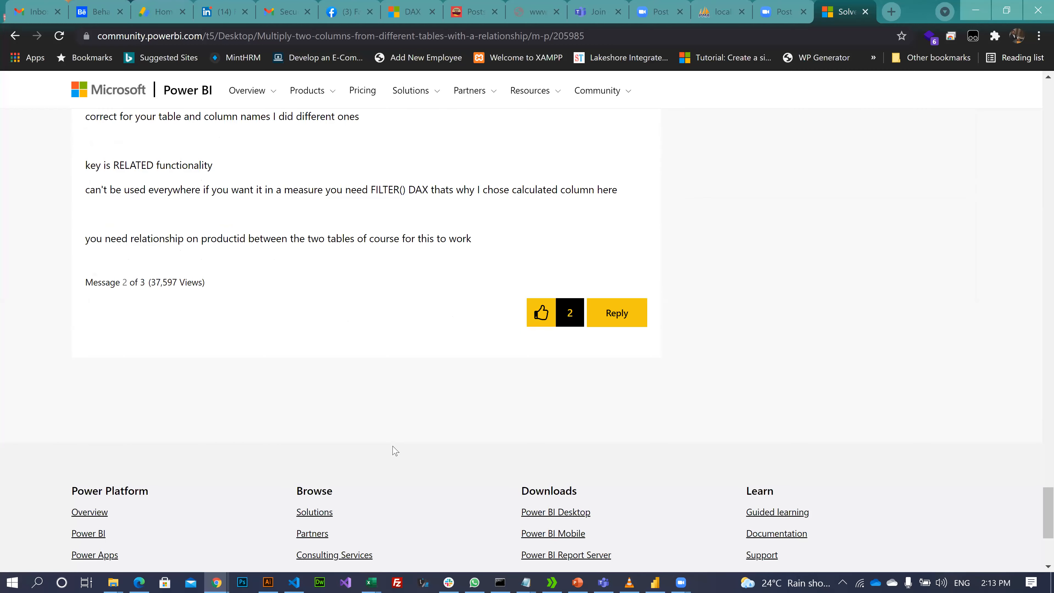
pyautogui.scroll(-3, 348, 447)
pyautogui.scroll(16, 670, 301)
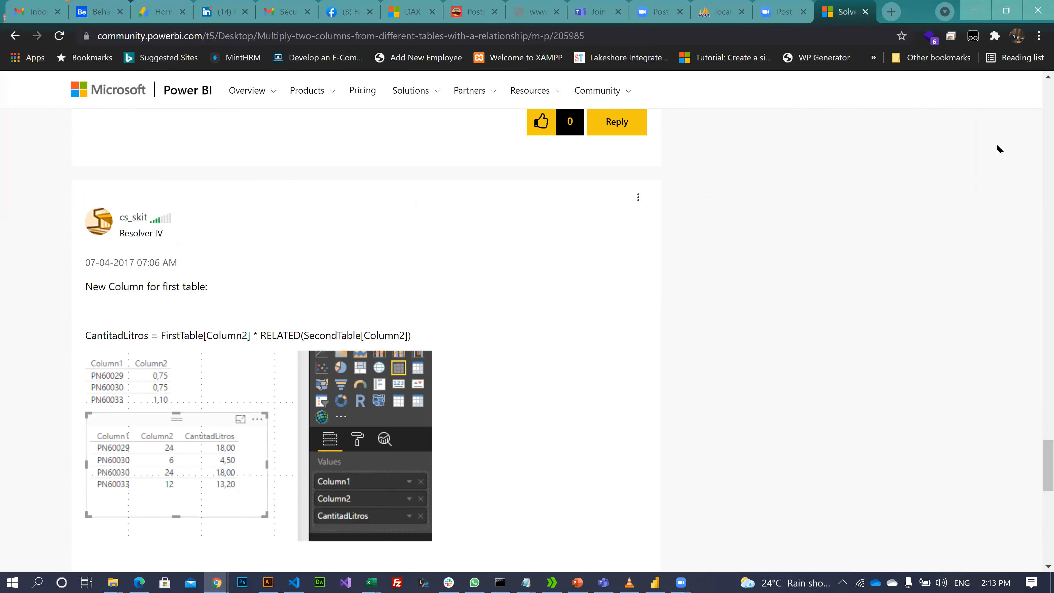
pyautogui.scroll(10, 286, 173)
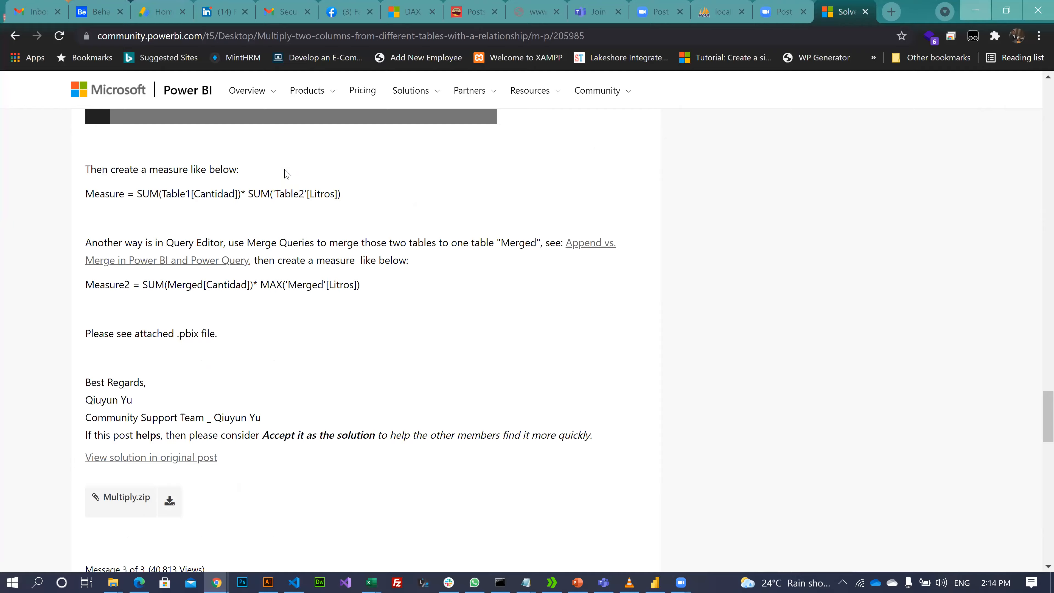
pyautogui.hotkey('alt', 'Tab')
# - Draft the Total CostPrice formula as SUM(Sales[Qty]* and try adding a cost reference
pyautogui.write('Sum')
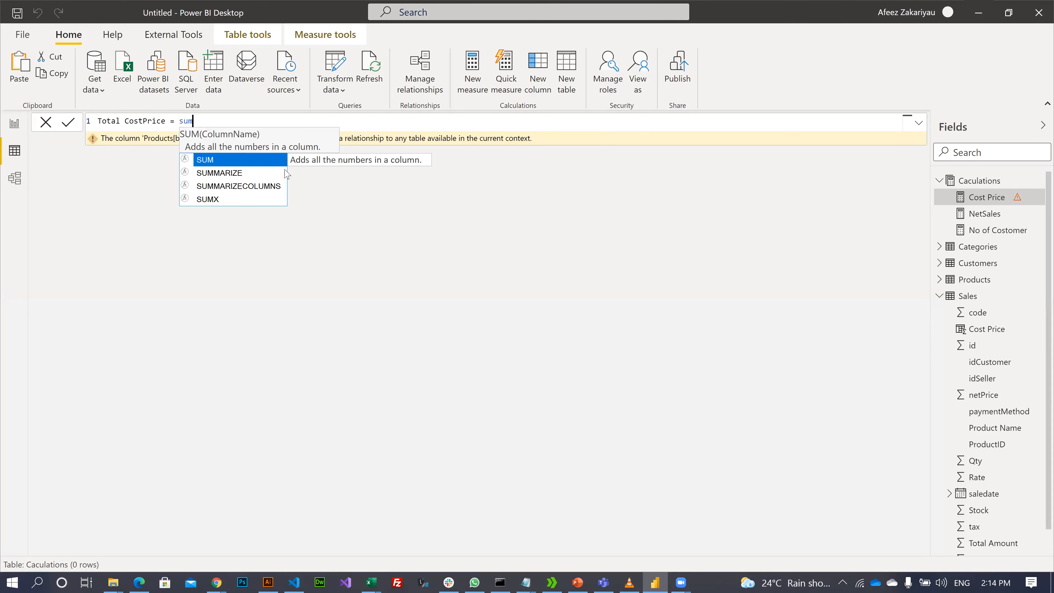
pyautogui.press('Tab')
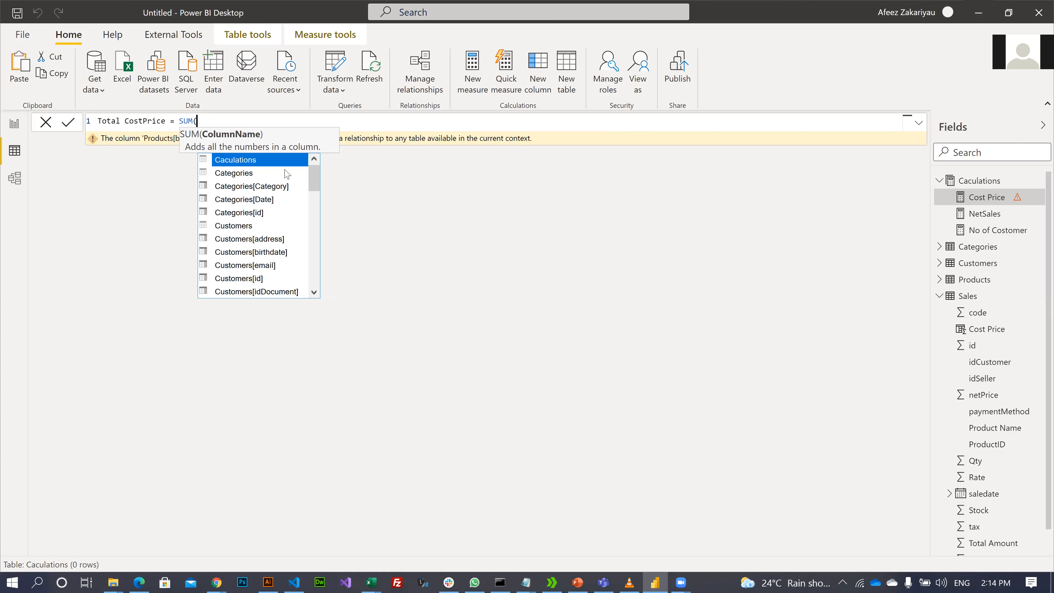
pyautogui.write('sales')
pyautogui.press('Down')
pyautogui.press('Down')
pyautogui.press('Down')
pyautogui.press('Down')
pyautogui.press('Down')
pyautogui.press('Down')
pyautogui.press('Down')
pyautogui.press('Down')
pyautogui.press('Down')
pyautogui.press('Down')
pyautogui.press('Down')
pyautogui.press('Down')
pyautogui.press('Down')
pyautogui.press('Up')
pyautogui.press('Up')
pyautogui.press('Up')
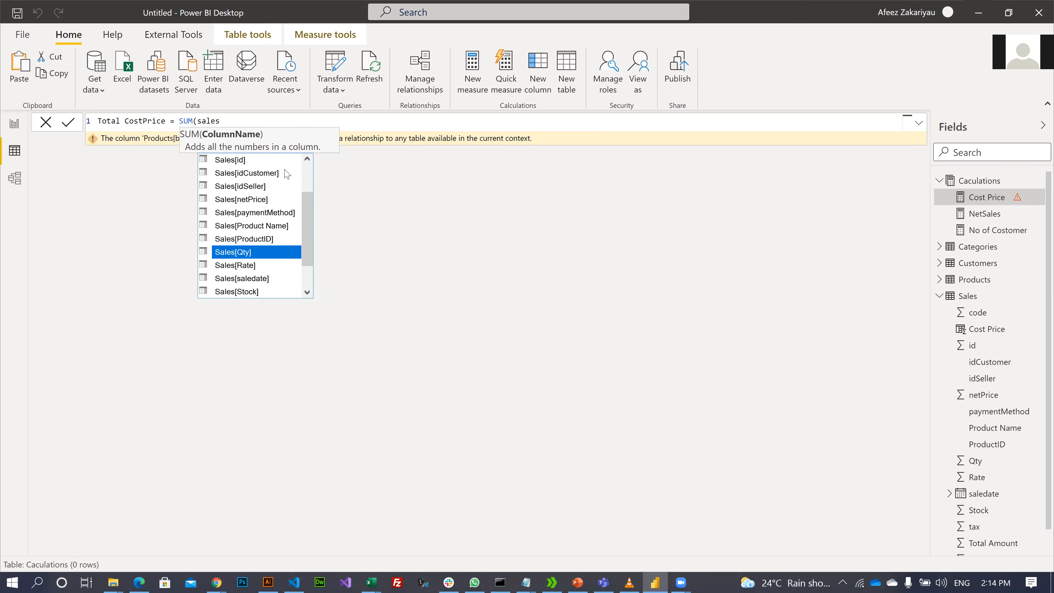
pyautogui.press('Tab')
pyautogui.write('*')
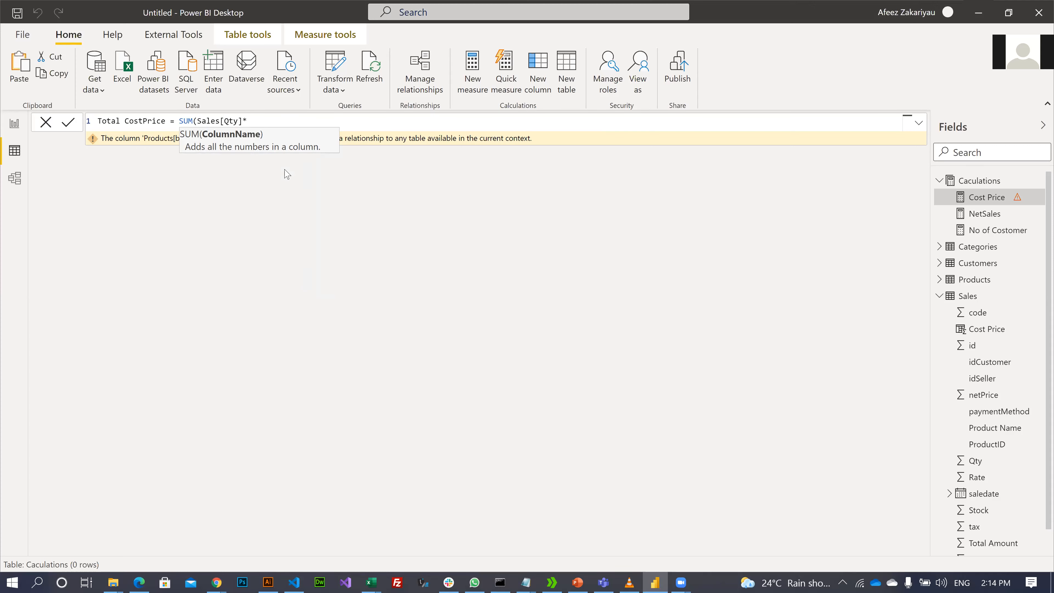
pyautogui.write('d')
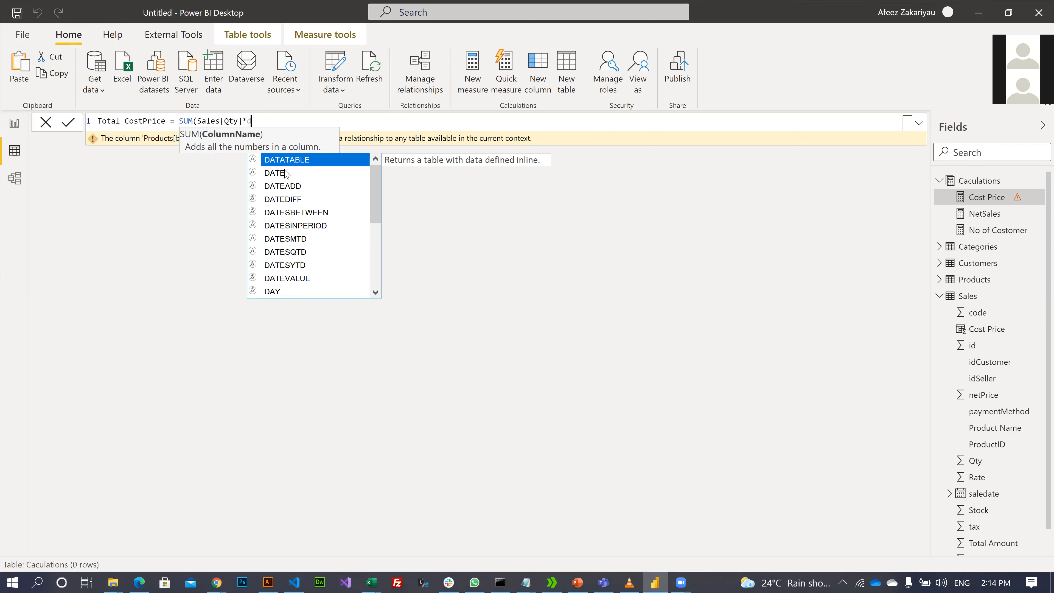
pyautogui.press('BackSpace')
pyautogui.write('sales')
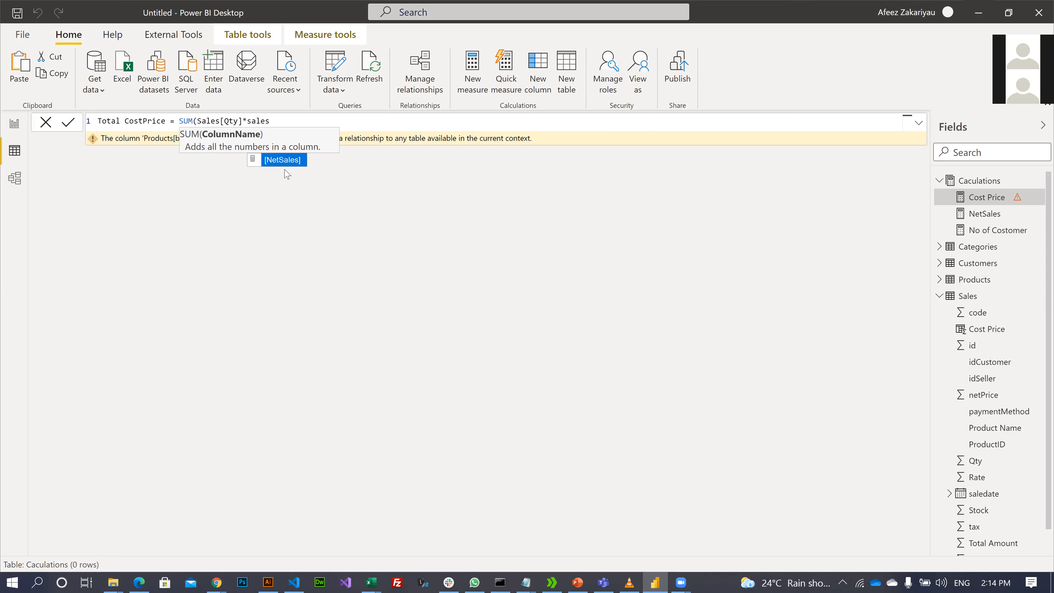
pyautogui.press('BackSpace')
pyautogui.press('BackSpace')
pyautogui.press('BackSpace')
pyautogui.press('BackSpace')
pyautogui.press('BackSpace')
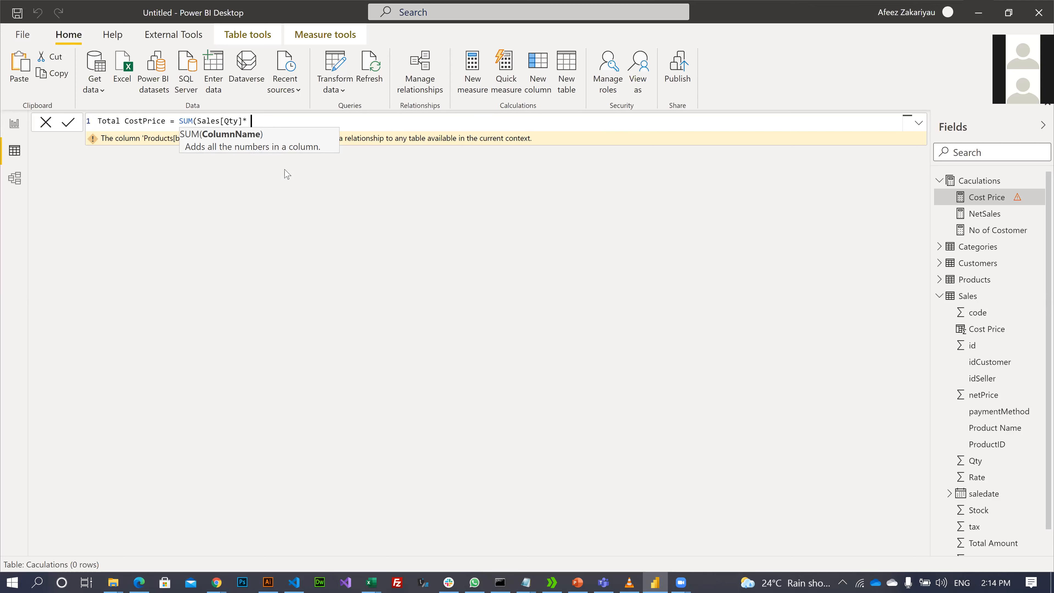
pyautogui.write('S')
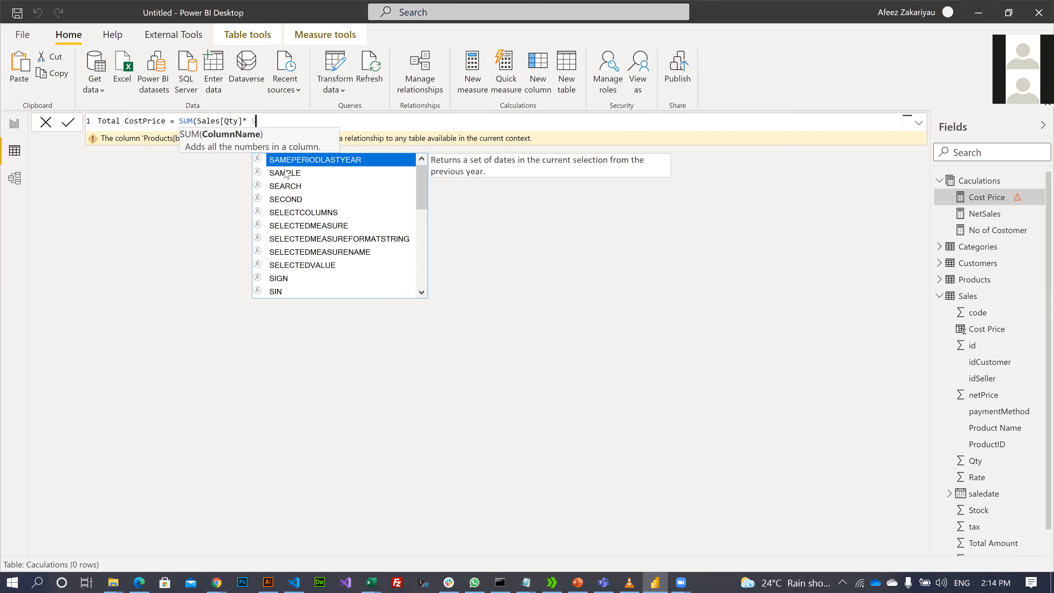
pyautogui.press('BackSpace')
pyautogui.write('c')
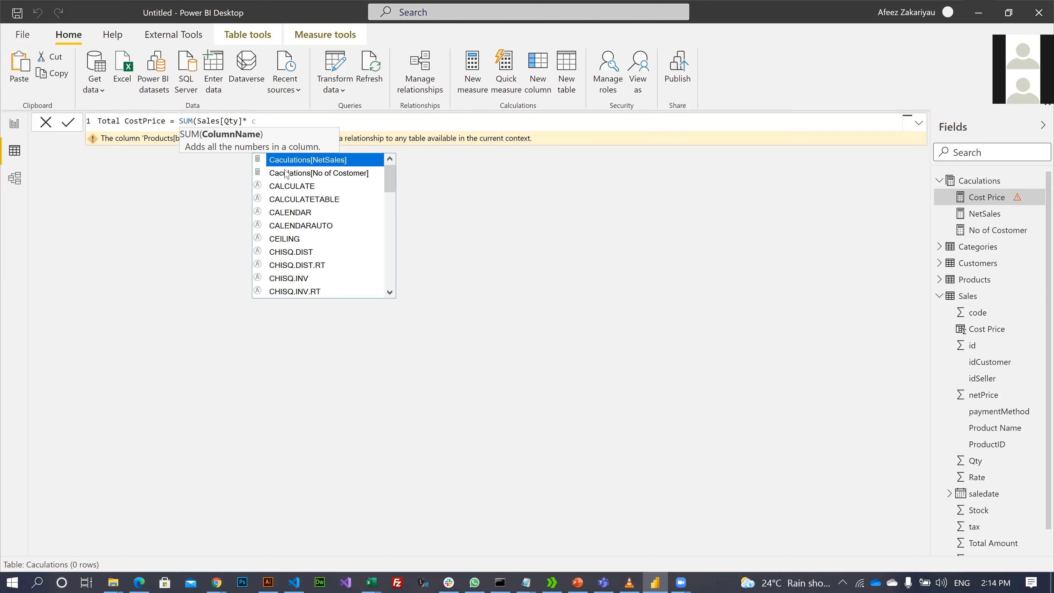
pyautogui.write('os')
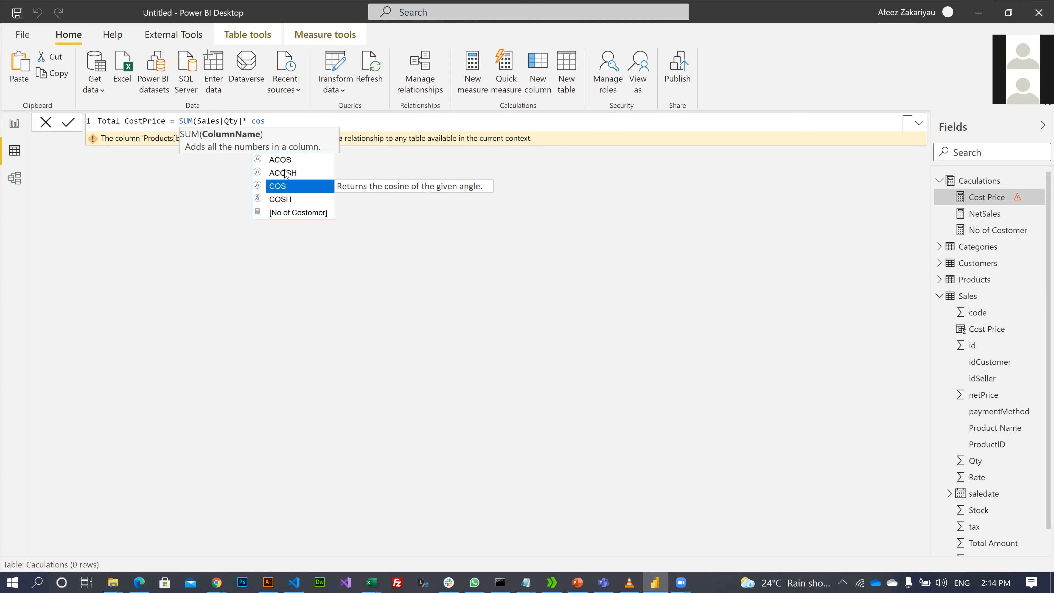
pyautogui.write('t')
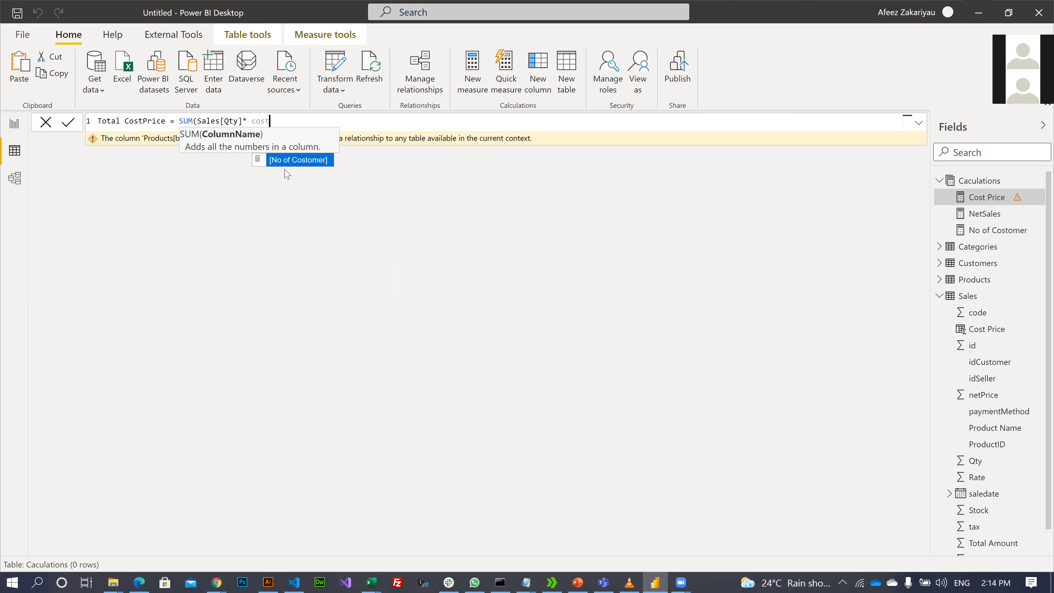
pyautogui.press('BackSpace')
pyautogui.press('BackSpace')
pyautogui.press('BackSpace')
pyautogui.press('BackSpace')
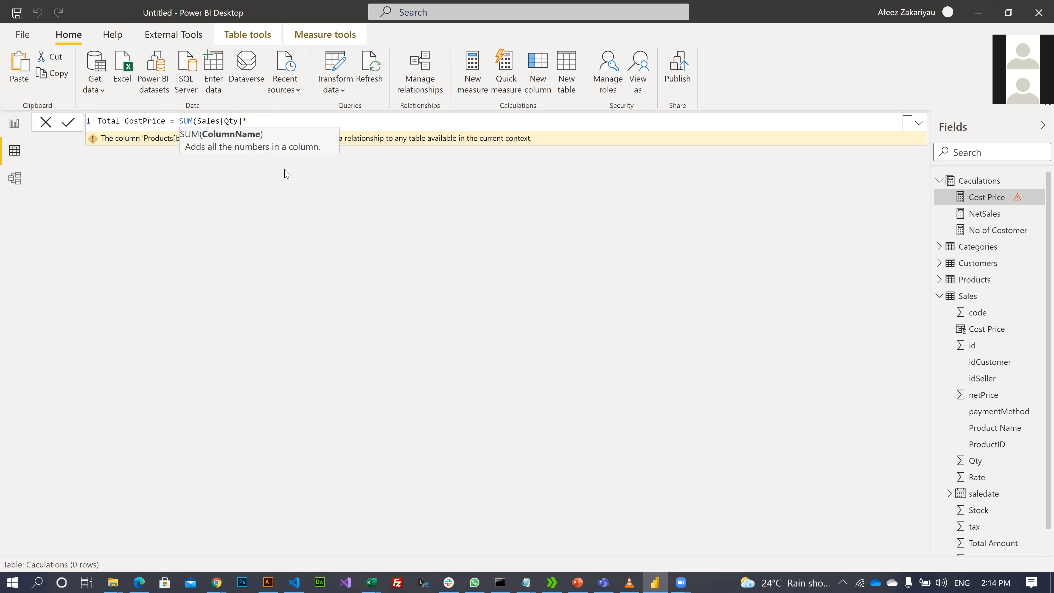
# - Erase the draft formula and cancel, restoring Cost Price's original RELATED(Products[buyingPrice]) formula
pyautogui.press('BackSpace')
pyautogui.press('BackSpace')
pyautogui.press('BackSpace')
pyautogui.press('BackSpace')
pyautogui.press('BackSpace')
pyautogui.press('BackSpace')
pyautogui.press('BackSpace')
pyautogui.press('BackSpace')
pyautogui.press('BackSpace')
pyautogui.press('BackSpace')
pyautogui.press('BackSpace')
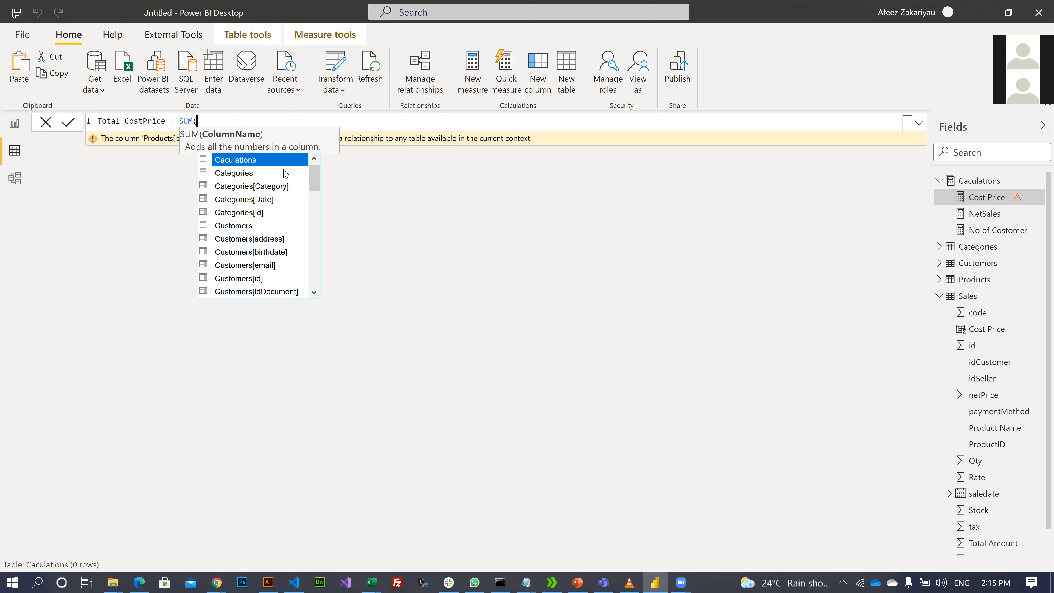
pyautogui.press('BackSpace')
pyautogui.press('BackSpace')
pyautogui.press('BackSpace')
pyautogui.press('BackSpace')
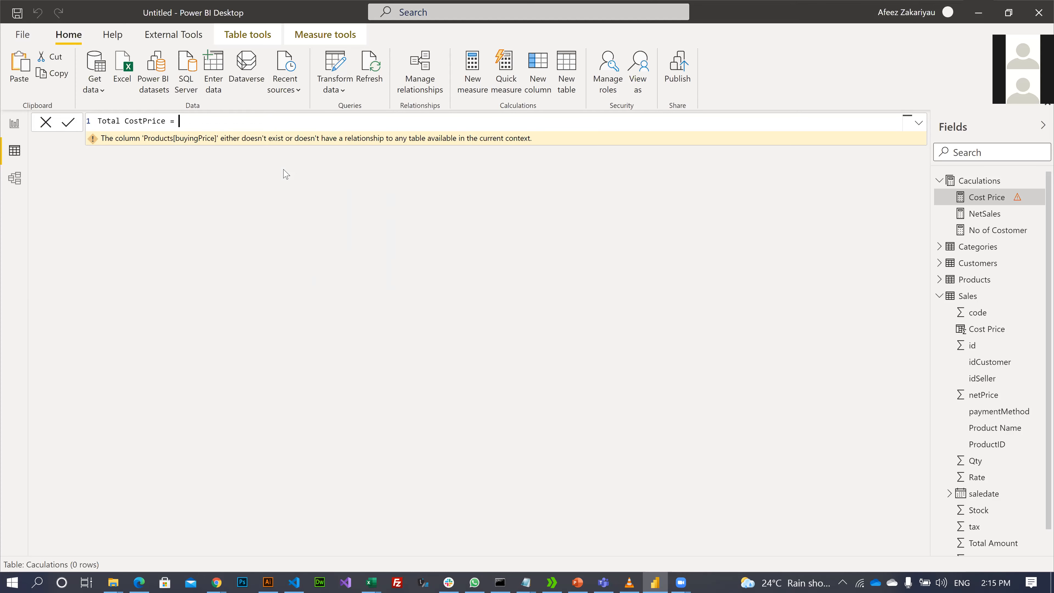
pyautogui.write('to')
pyautogui.press('BackSpace')
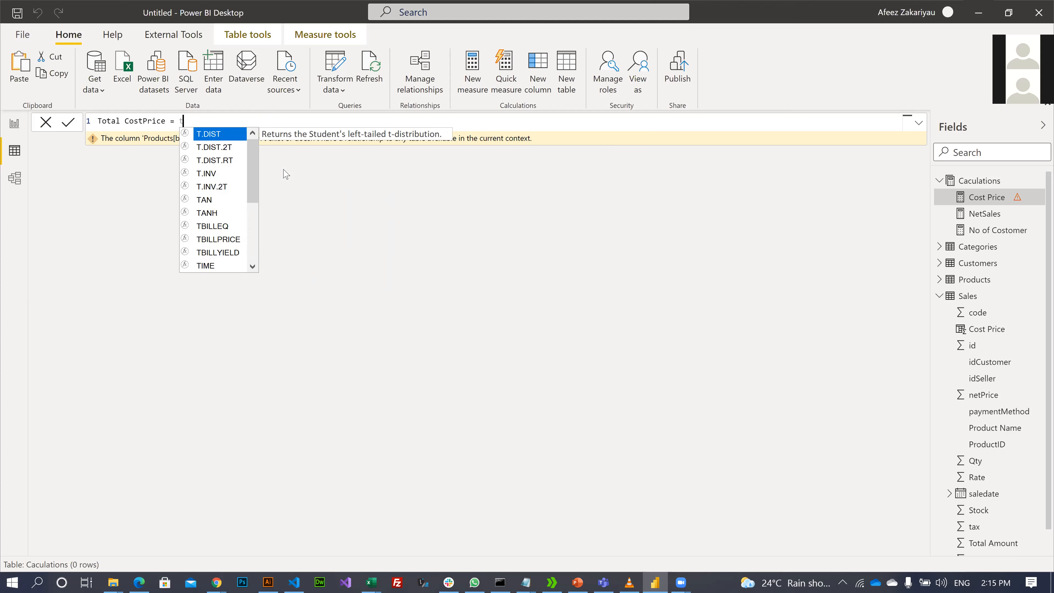
pyautogui.write('a')
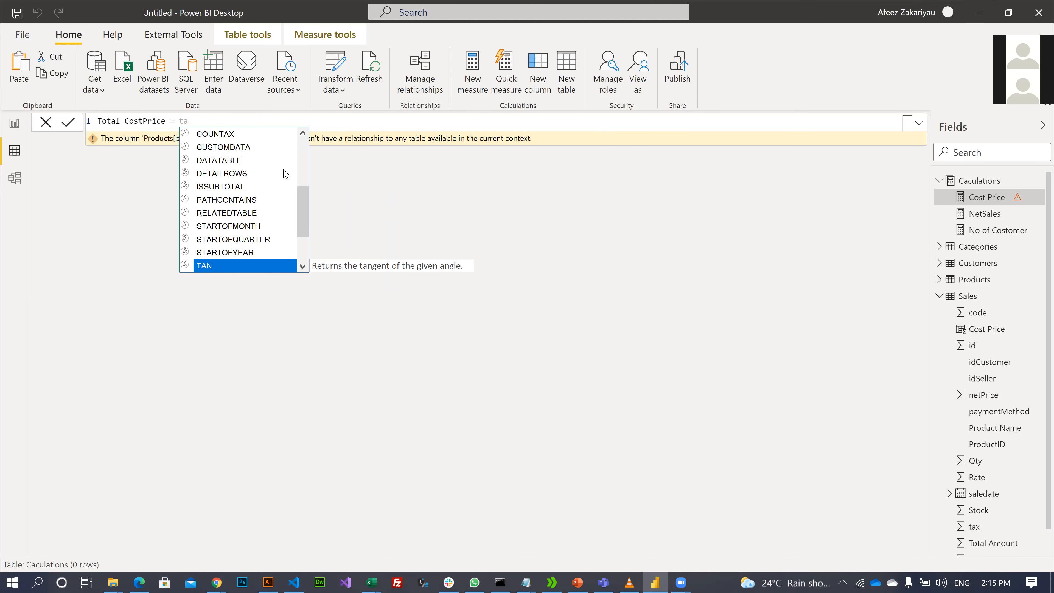
pyautogui.press('BackSpace')
pyautogui.press('BackSpace')
pyautogui.press('BackSpace')
pyautogui.press('BackSpace')
pyautogui.press('BackSpace')
pyautogui.press('BackSpace')
pyautogui.press('BackSpace')
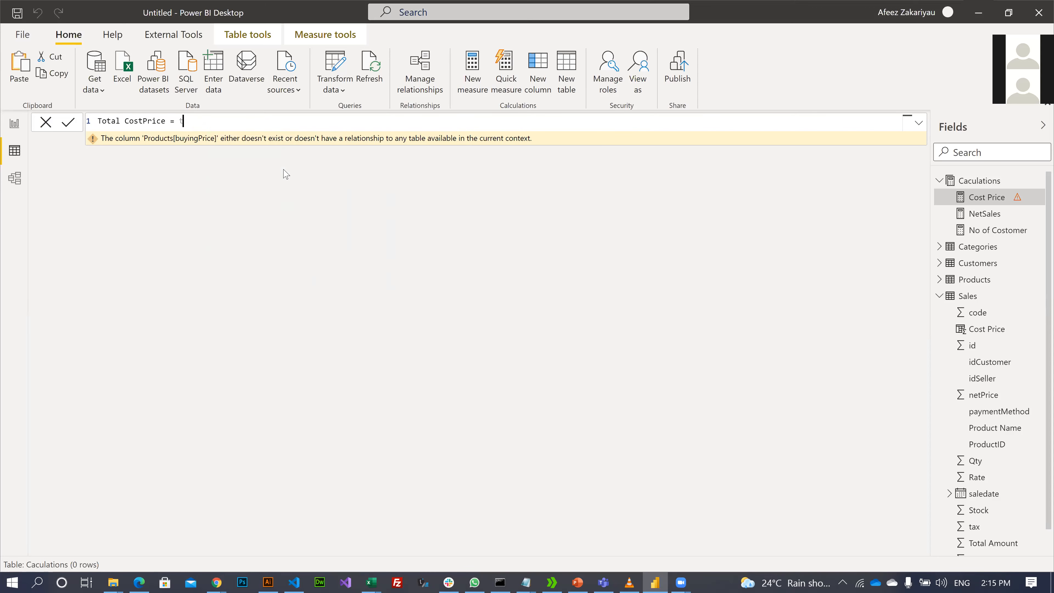
pyautogui.press('BackSpace')
pyautogui.press('BackSpace')
pyautogui.press('BackSpace')
pyautogui.press('BackSpace')
pyautogui.press('BackSpace')
pyautogui.press('BackSpace')
pyautogui.press('BackSpace')
pyautogui.press('BackSpace')
pyautogui.press('BackSpace')
pyautogui.press('BackSpace')
pyautogui.press('BackSpace')
pyautogui.press('BackSpace')
pyautogui.press('BackSpace')
pyautogui.press('Escape')
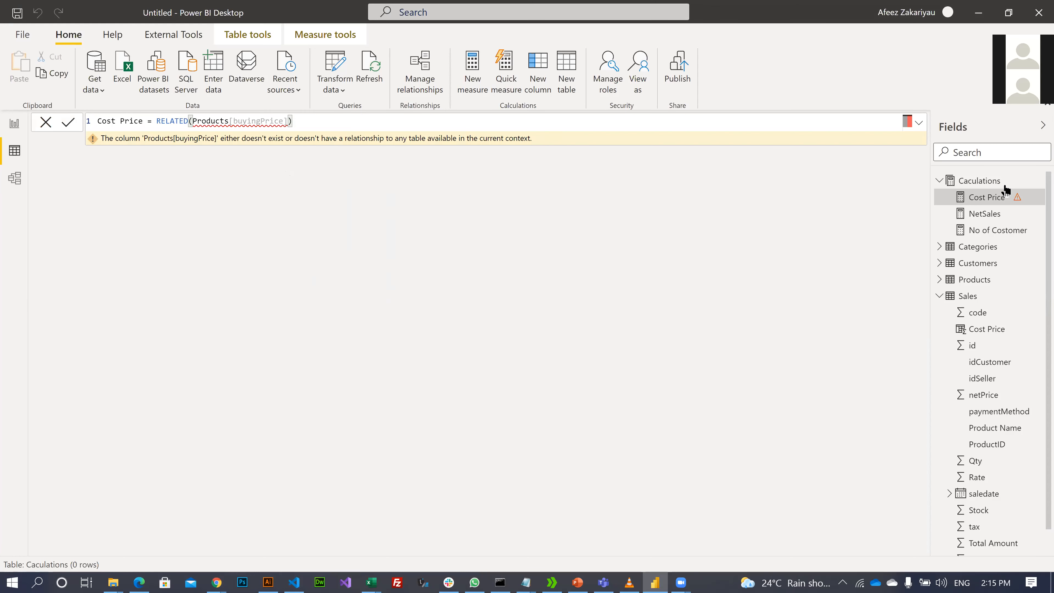
pyautogui.rightClick(991, 196)
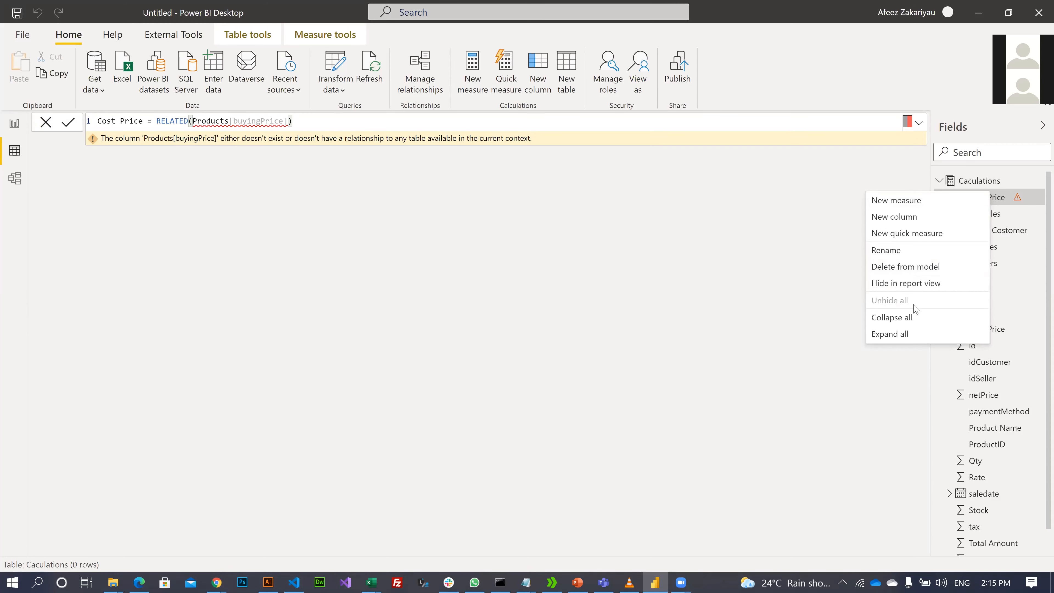
# - Delete the Cost Price measure from the model and confirm the deletion
pyautogui.click(901, 267)
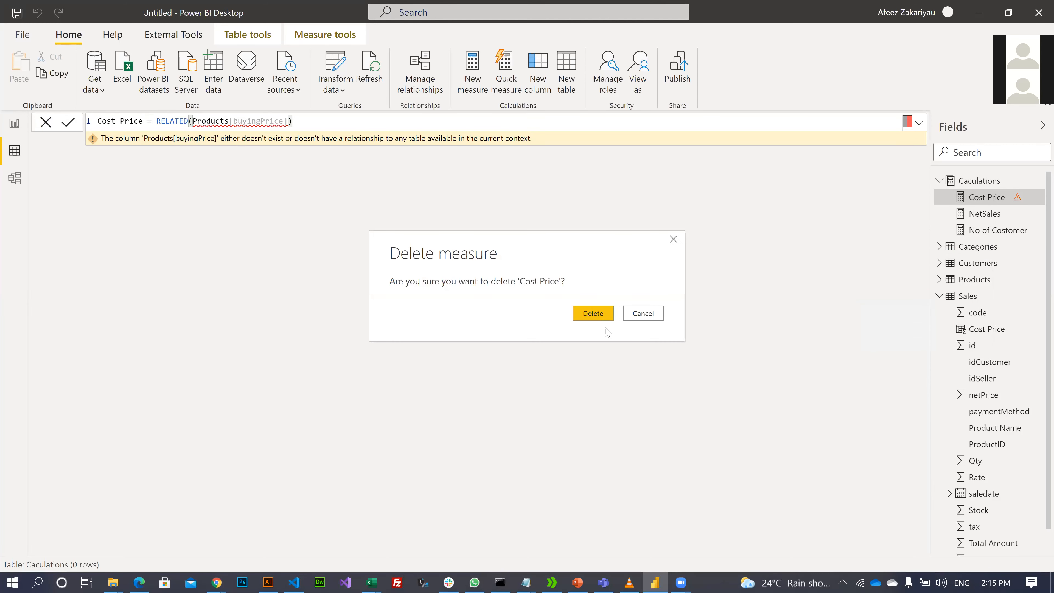
pyautogui.click(597, 314)
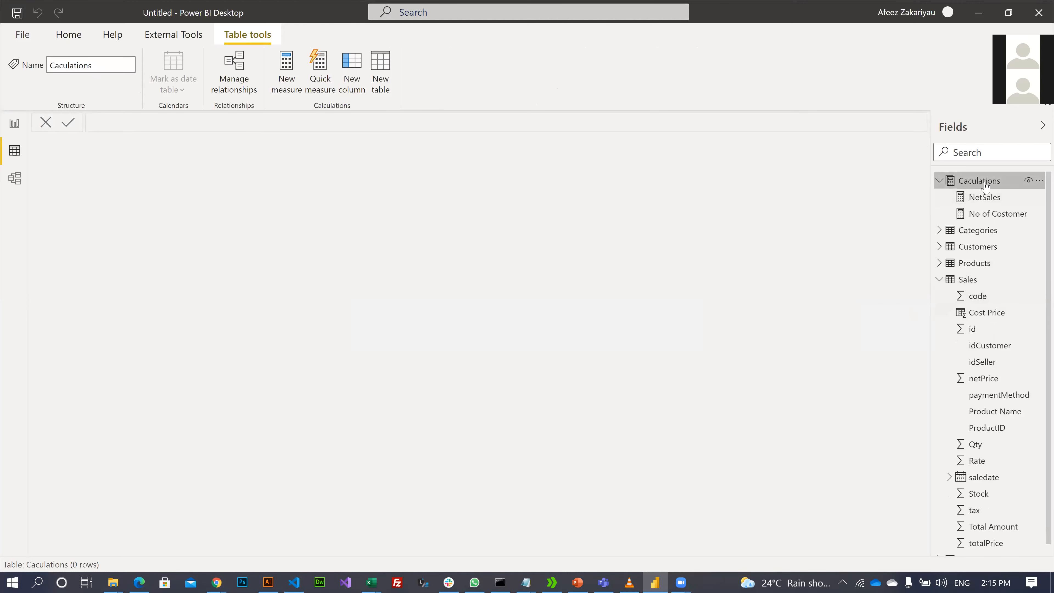
pyautogui.rightClick(974, 282)
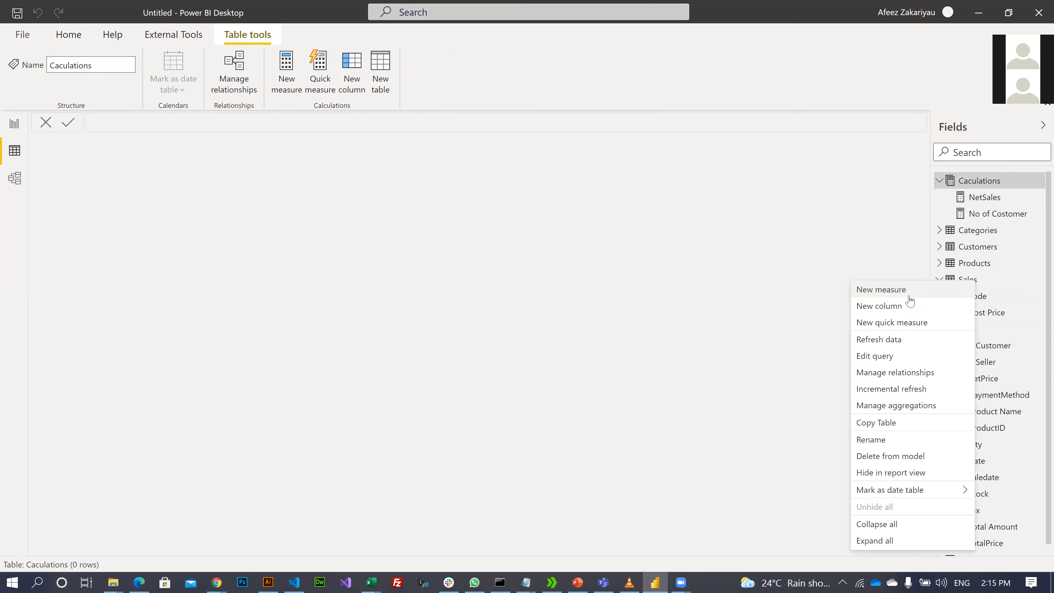
pyautogui.click(554, 460)
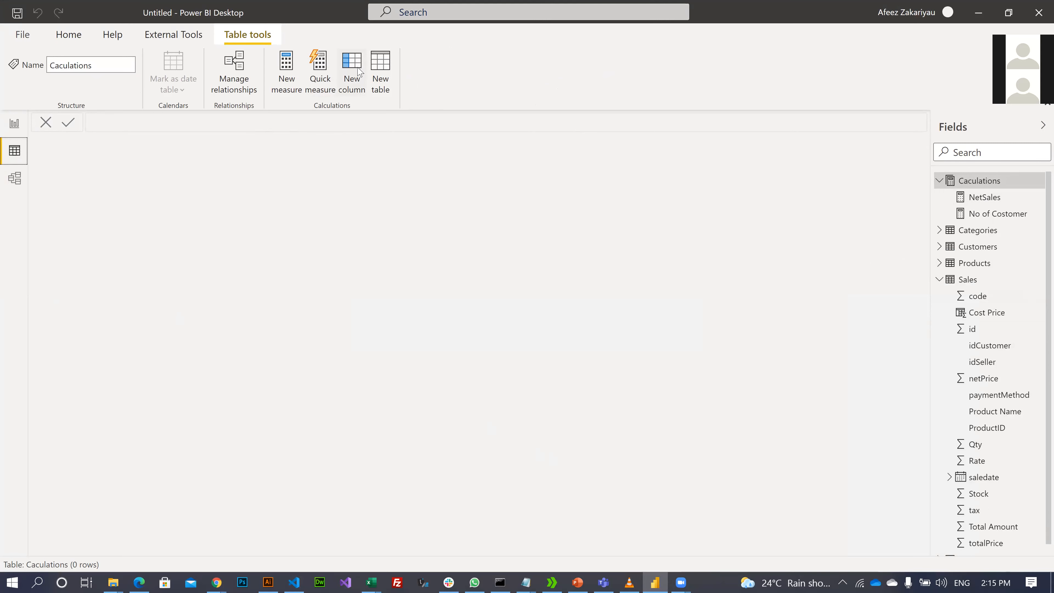
# - Add a Total CostPrice column to Sales computing Sales[Qty]*Sales[Cost Price]
pyautogui.click(967, 280)
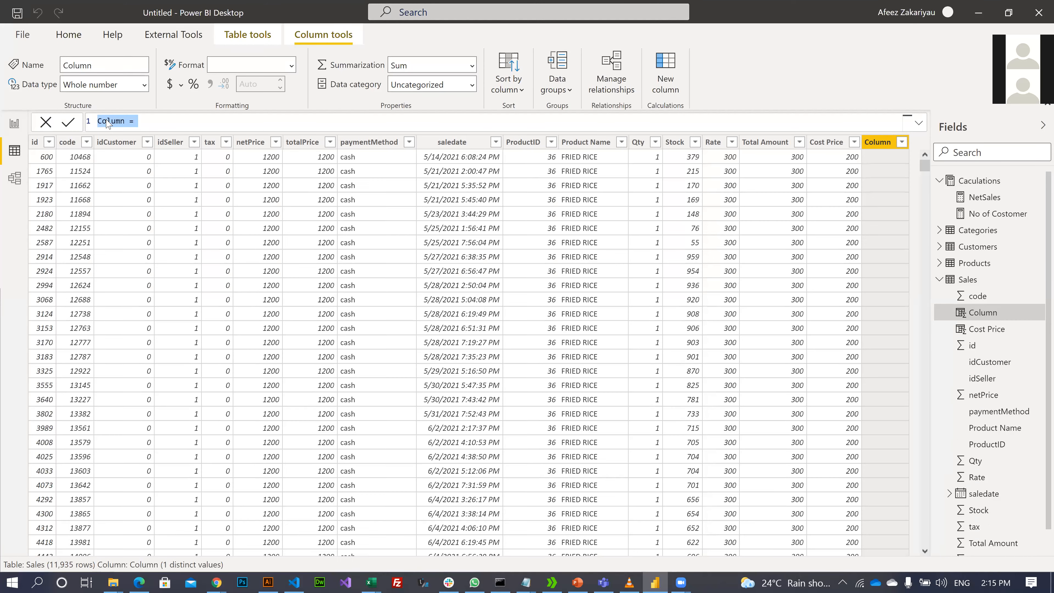
pyautogui.click(100, 119)
pyautogui.write('Total CostPrice = qty')
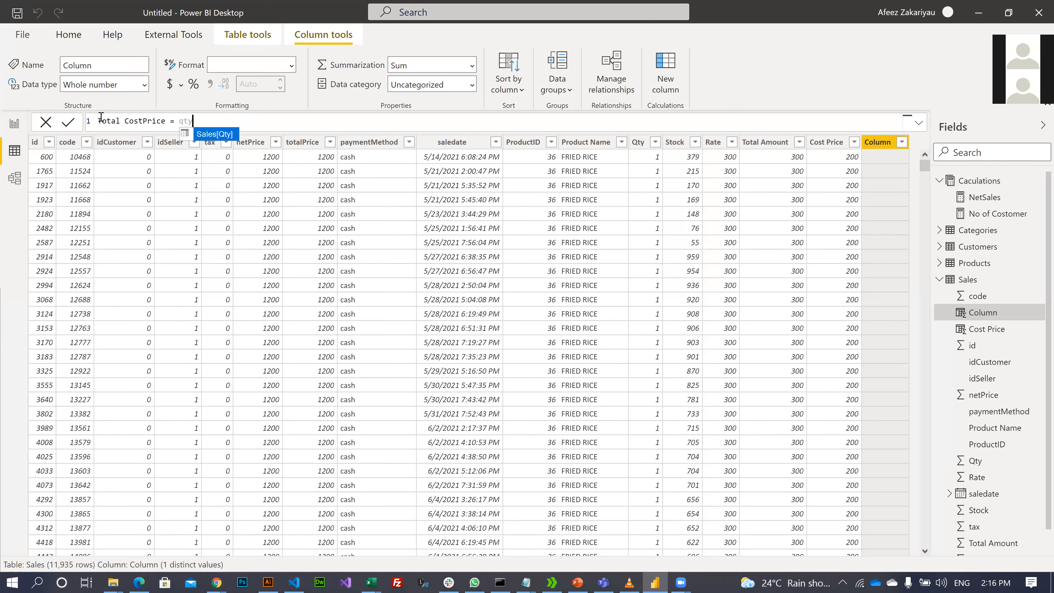
pyautogui.press('Tab')
pyautogui.write('*')
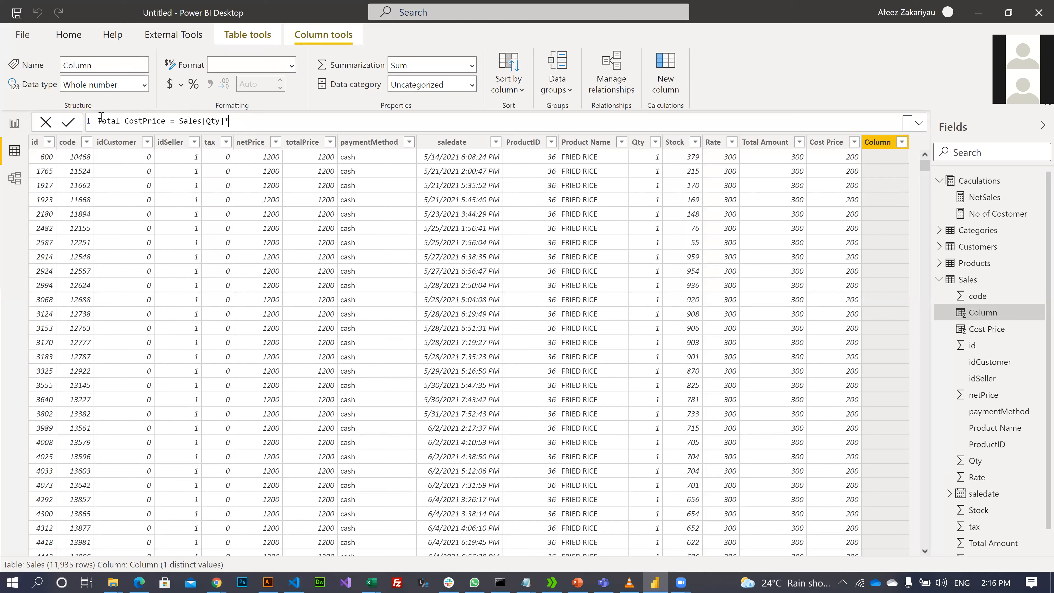
pyautogui.write('cost')
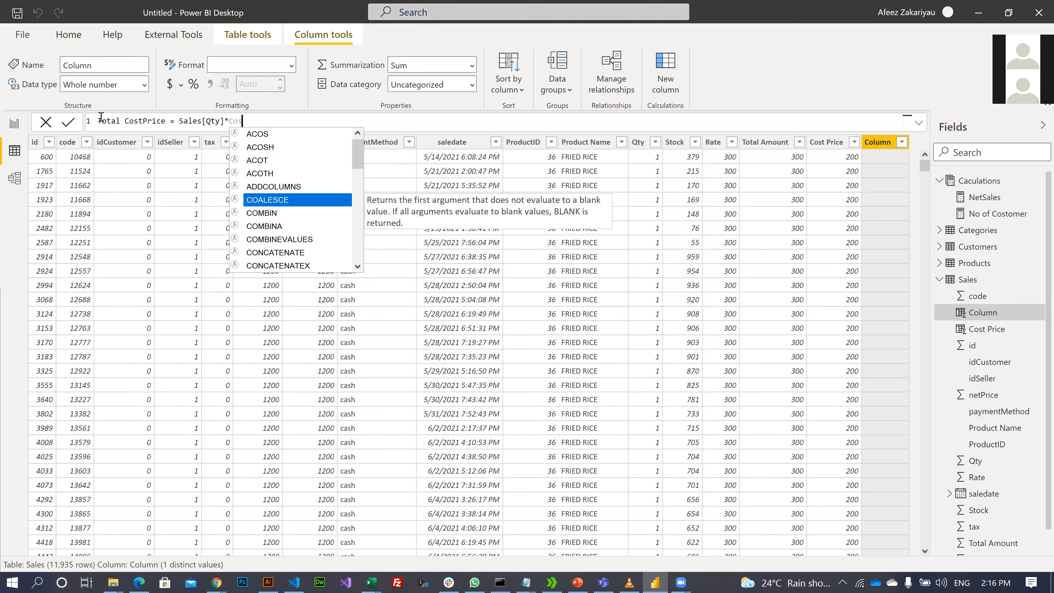
pyautogui.press('Tab')
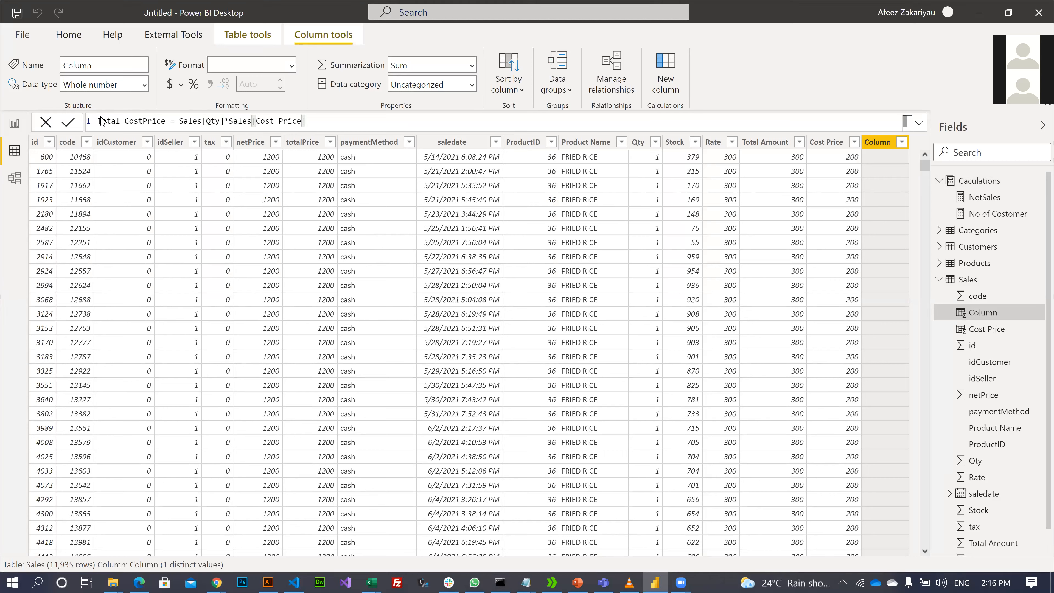
pyautogui.press('Return')
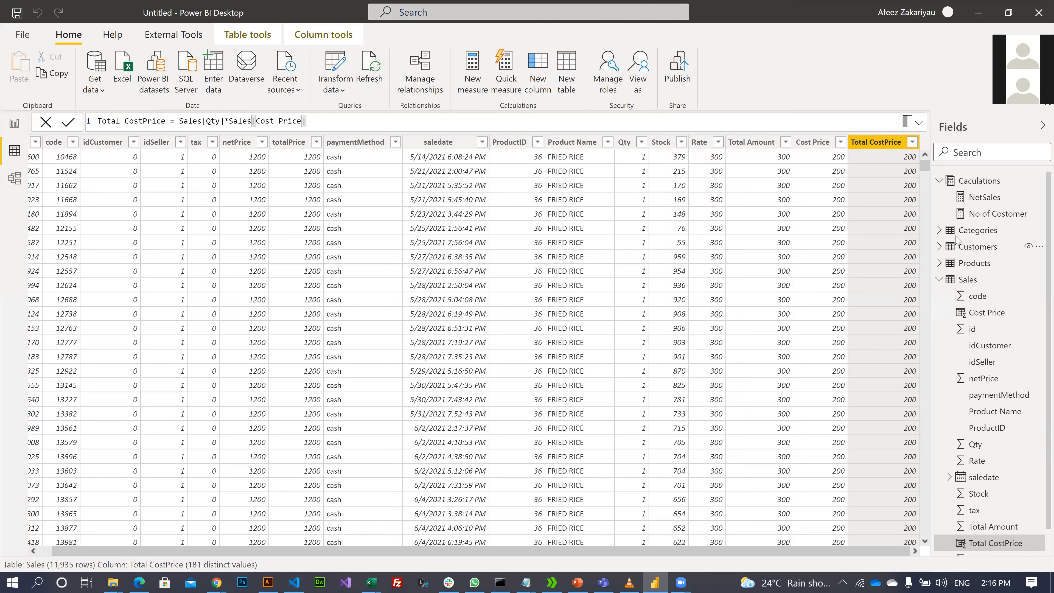
pyautogui.rightClick(981, 182)
pyautogui.click(877, 195)
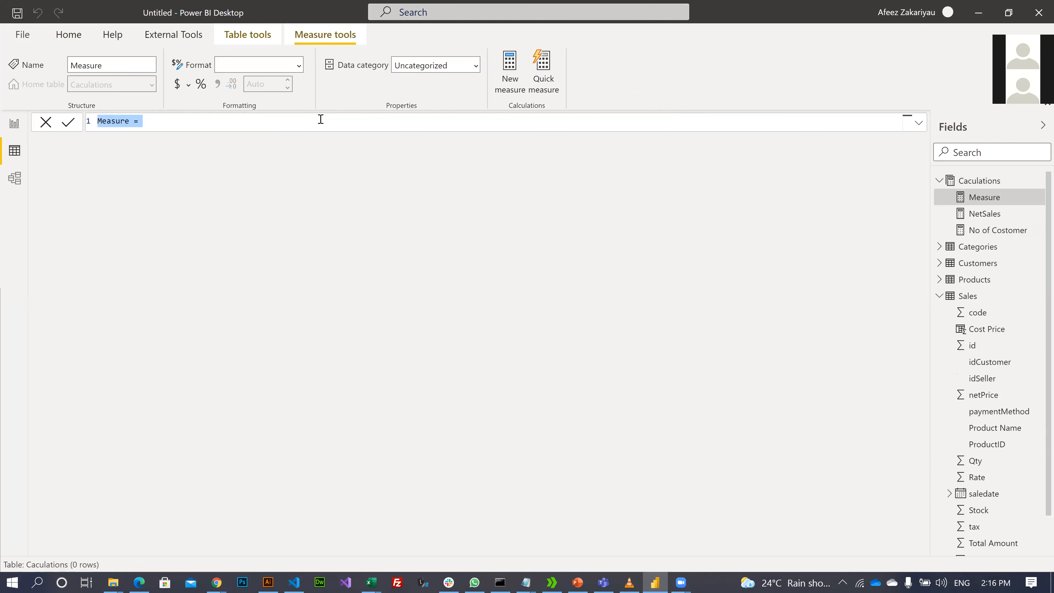
# - Create the measure TCP = SUM(Sales[Total CostPrice]) and return to the report view
pyautogui.click(123, 124)
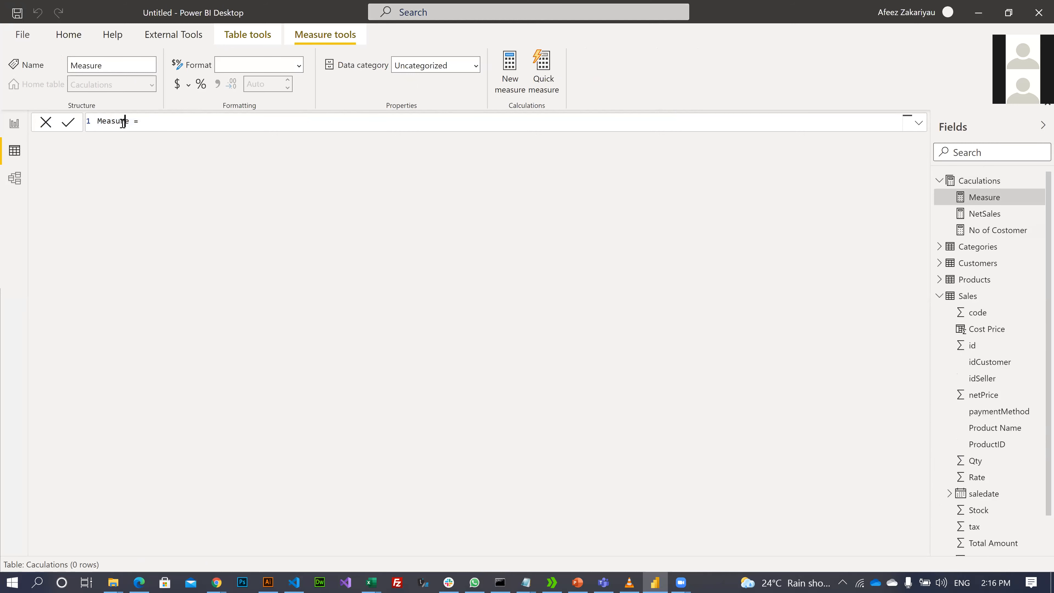
pyautogui.press('BackSpace')
pyautogui.press('BackSpace')
pyautogui.press('BackSpace')
pyautogui.press('BackSpace')
pyautogui.press('BackSpace')
pyautogui.press('BackSpace')
pyautogui.write('TC')
pyautogui.write('P')
pyautogui.write('sum')
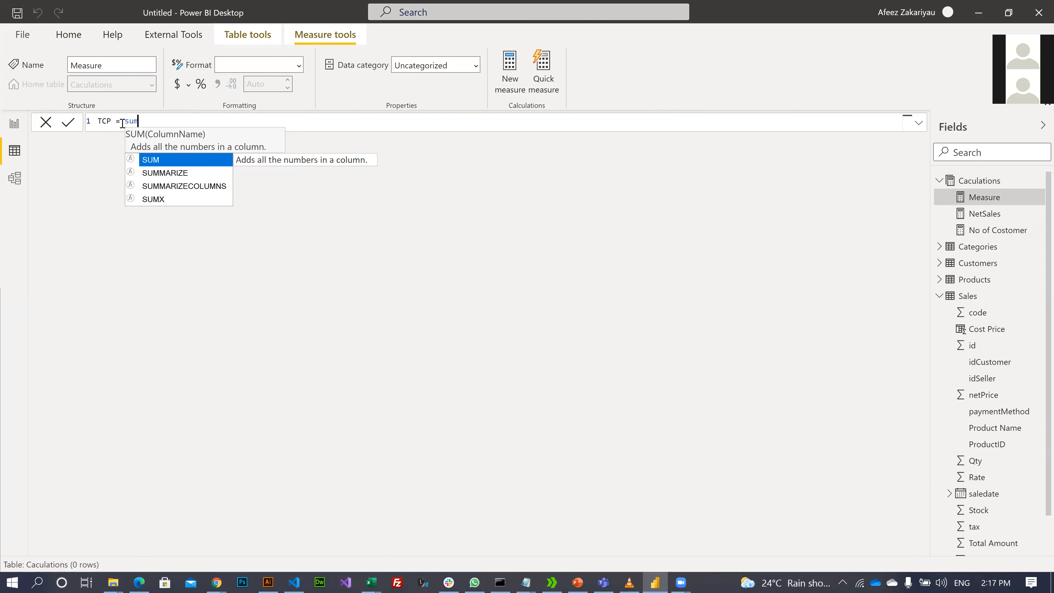
pyautogui.press('Tab')
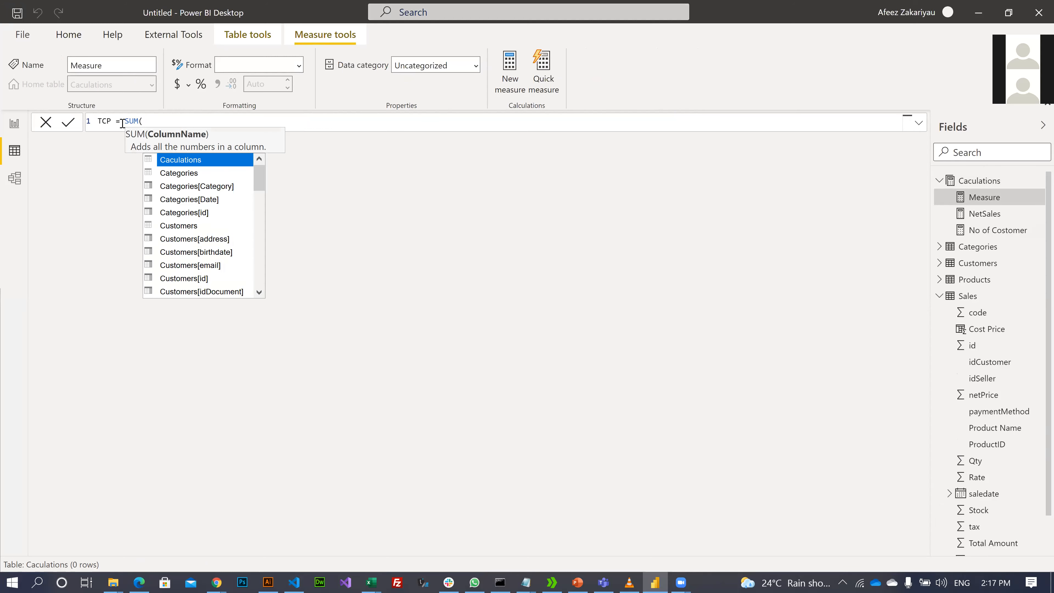
pyautogui.write('tot')
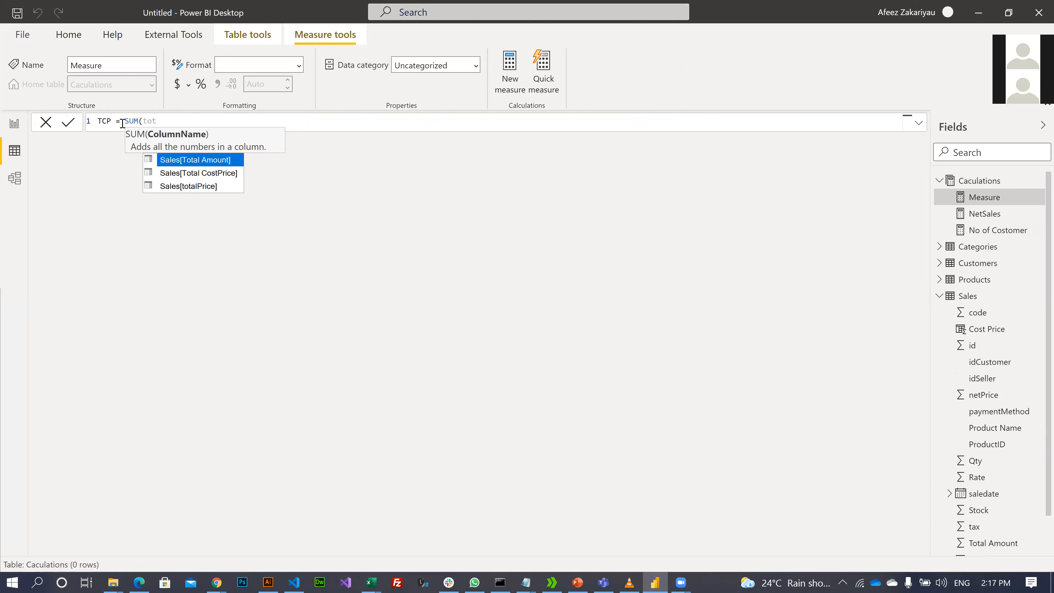
pyautogui.press('Down')
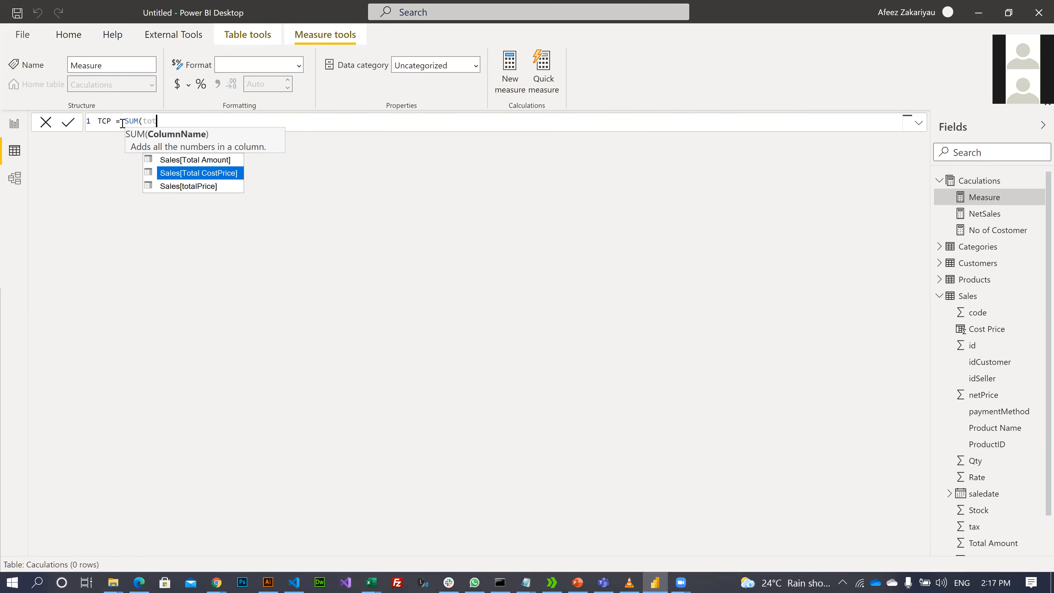
pyautogui.press('Tab')
pyautogui.write(')')
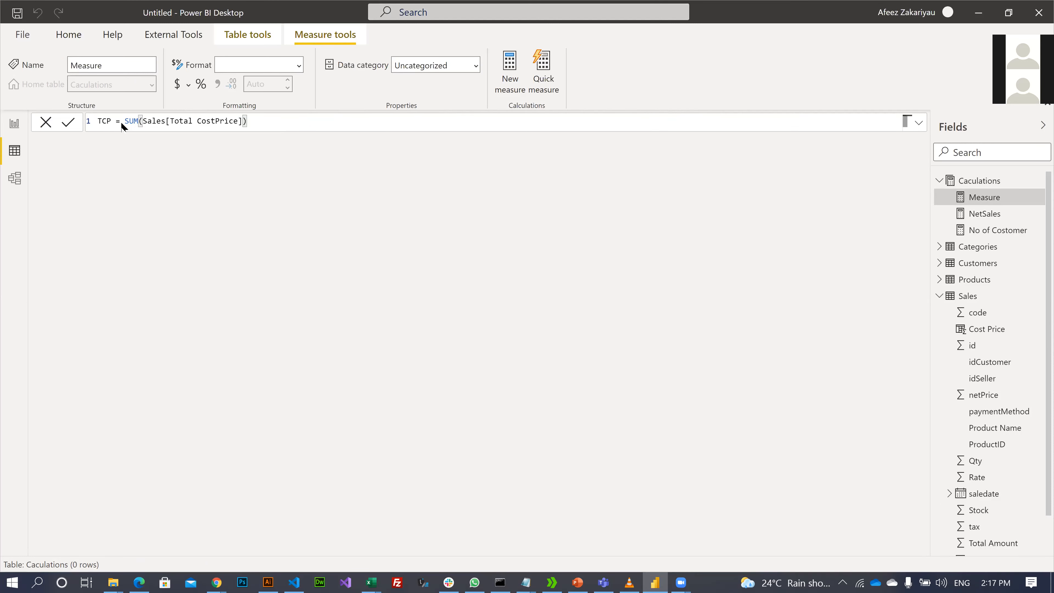
pyautogui.press('Return')
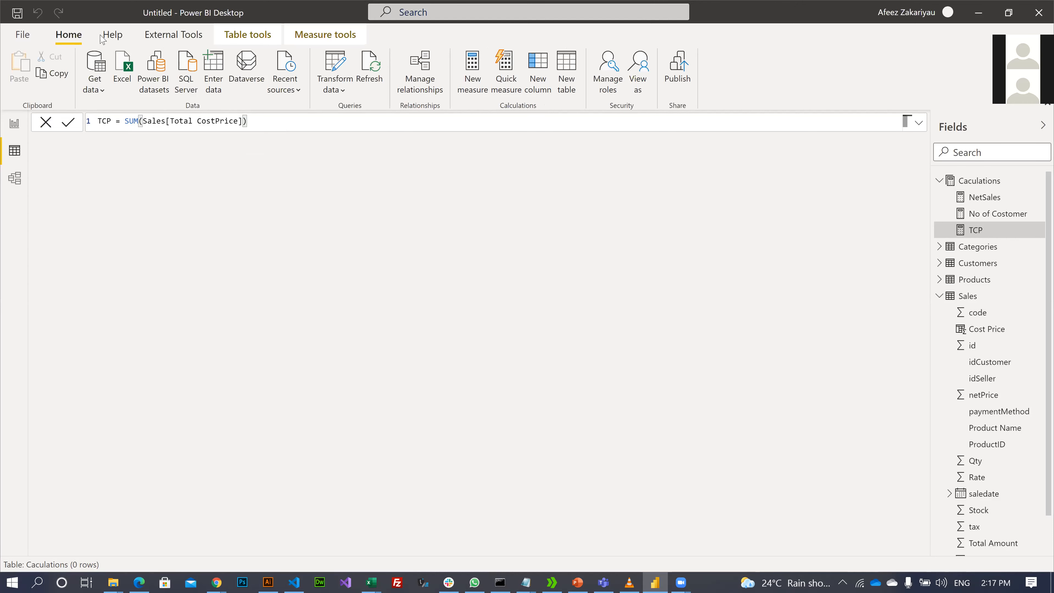
pyautogui.click(4, 130)
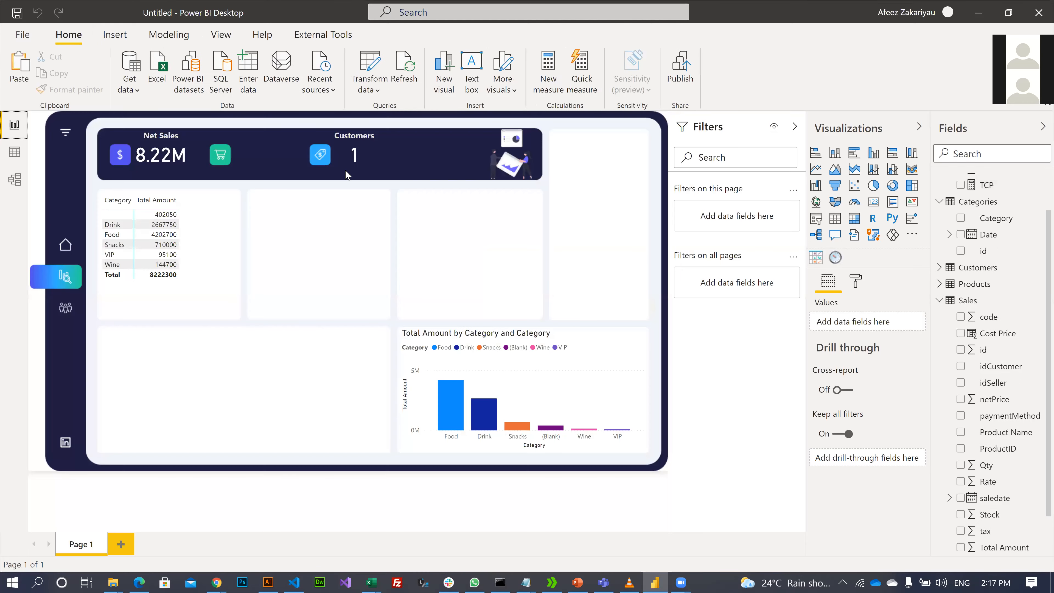
# - Duplicate the 8.22M Net Sales card and place the copy beside the shopping-cart icon
pyautogui.click(189, 146)
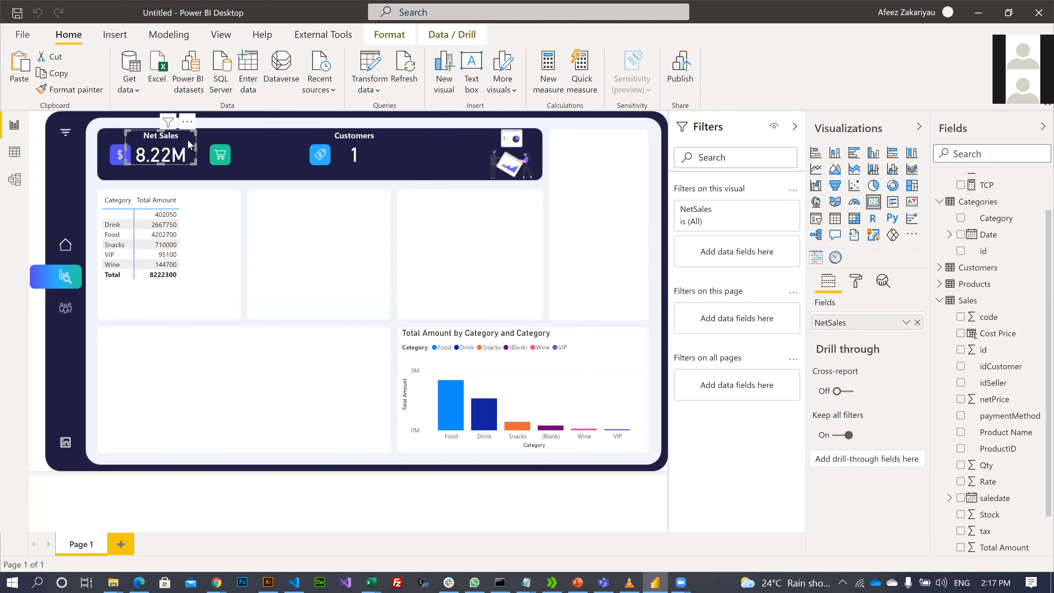
pyautogui.hotkey('ctrl', 'c')
pyautogui.hotkey('ctrl', 'v')
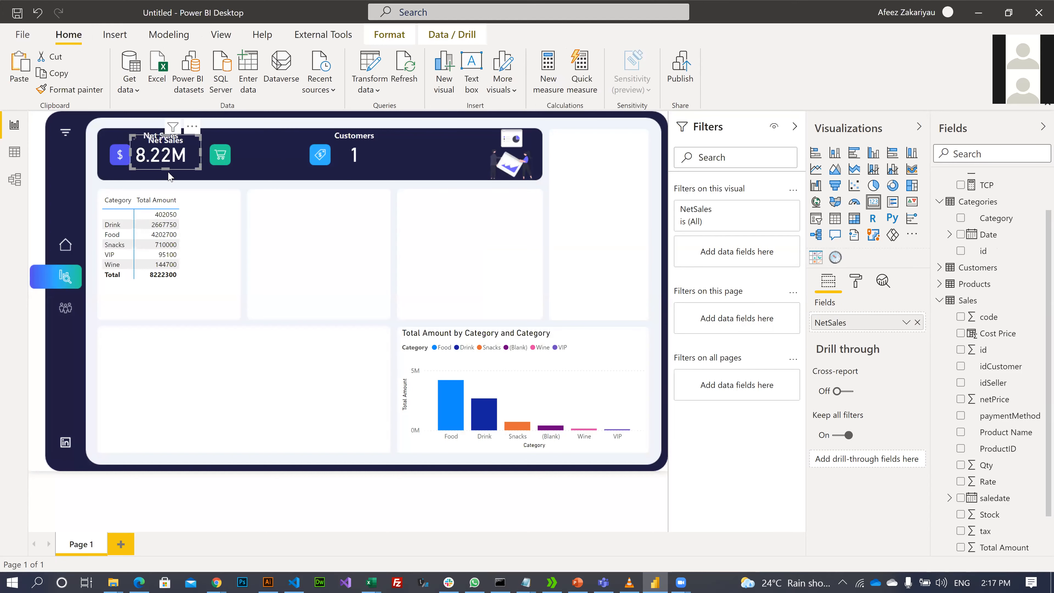
pyautogui.moveTo(175, 172); pyautogui.dragTo(265, 161)
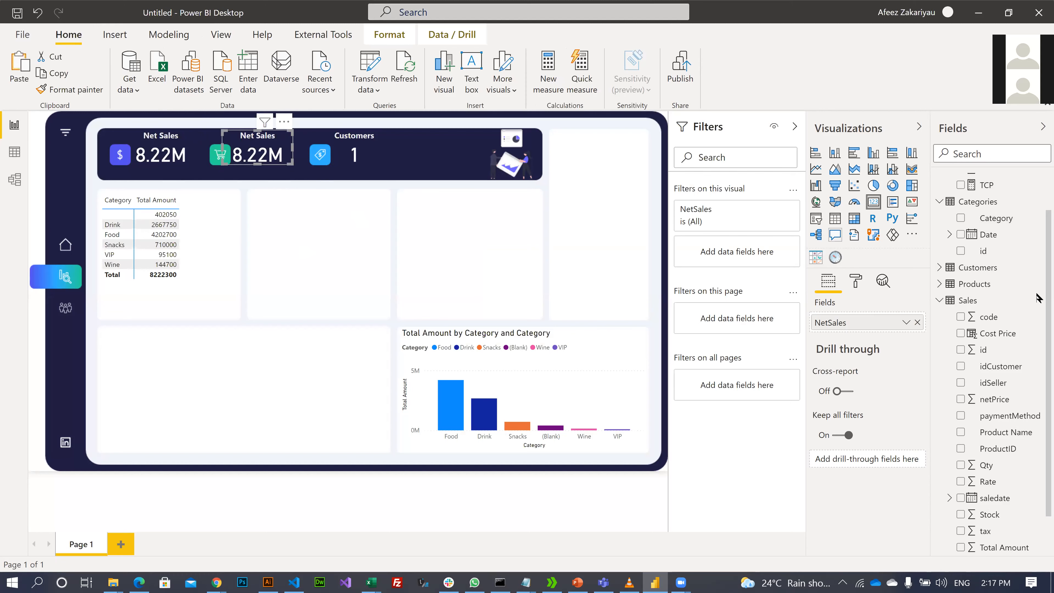
pyautogui.scroll(2, 1014, 276)
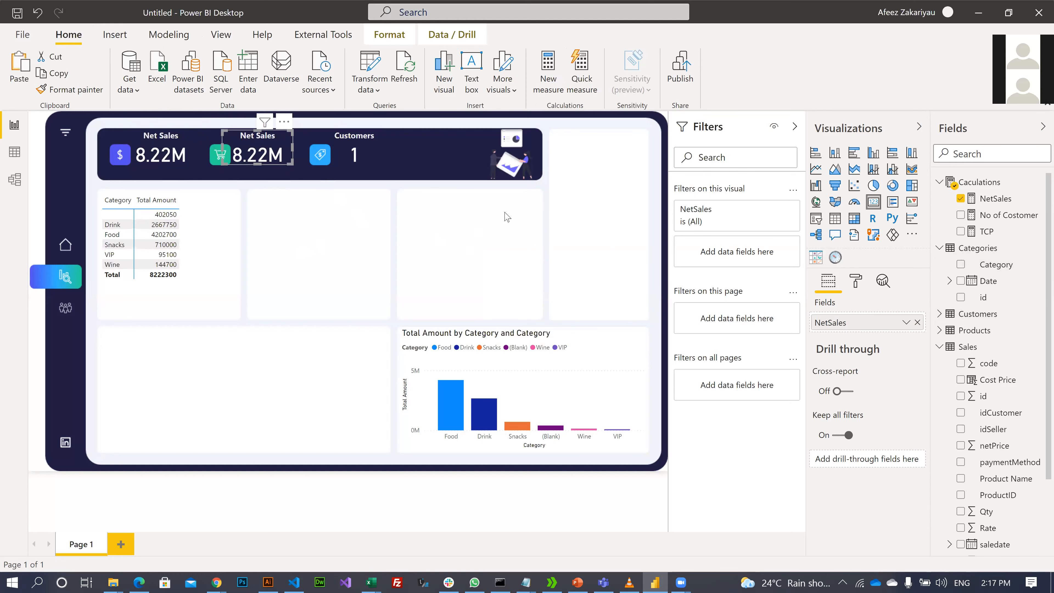
pyautogui.click(259, 167)
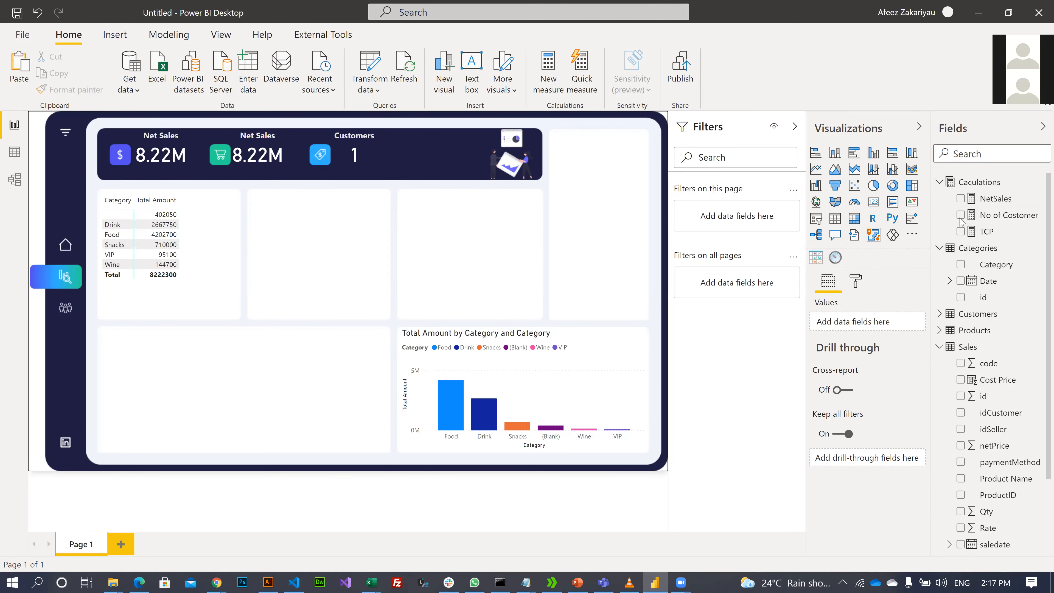
pyautogui.rightClick(980, 187)
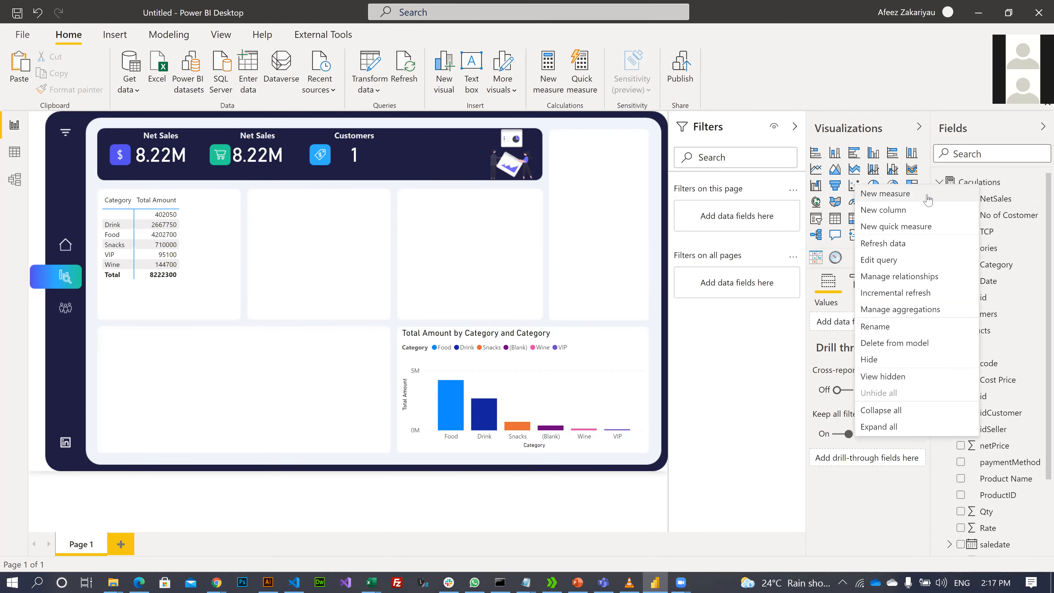
# - Discard a blank new measure and view NetSales defined as SUM(Sales[Total Amount])
pyautogui.click(928, 200)
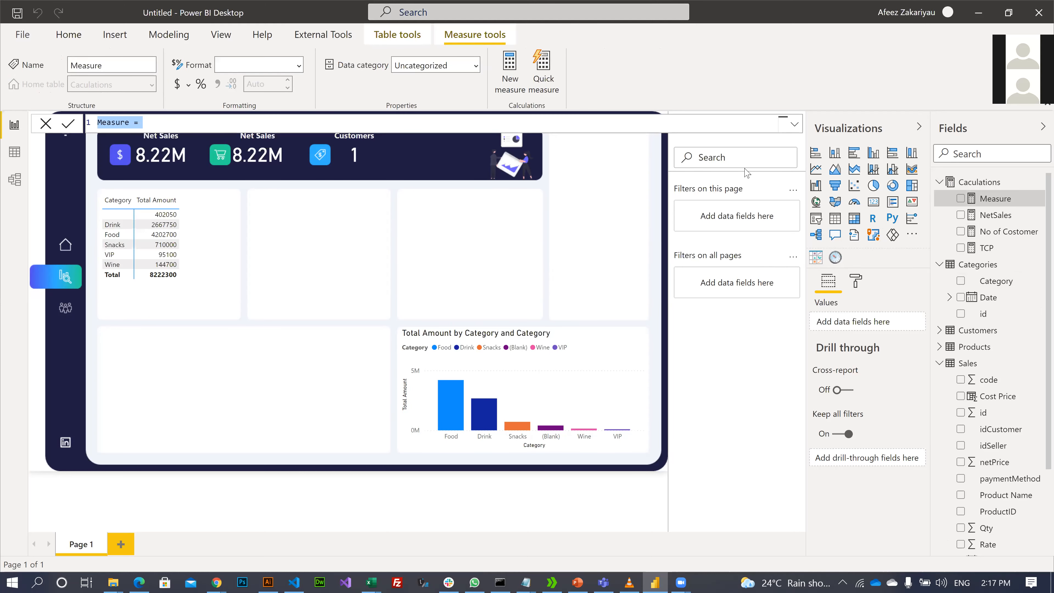
pyautogui.click(93, 66)
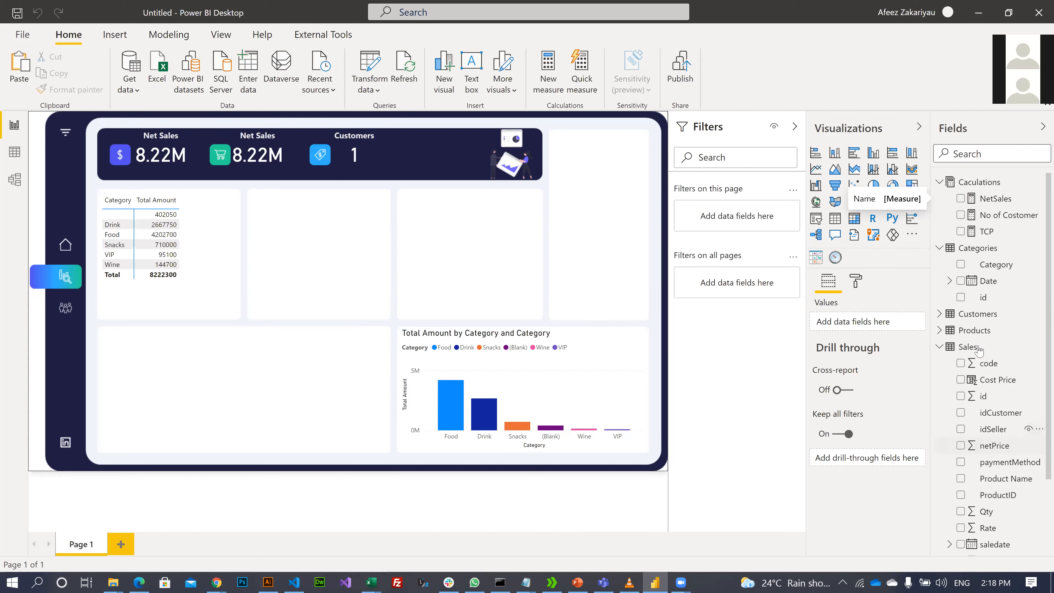
pyautogui.click(1001, 205)
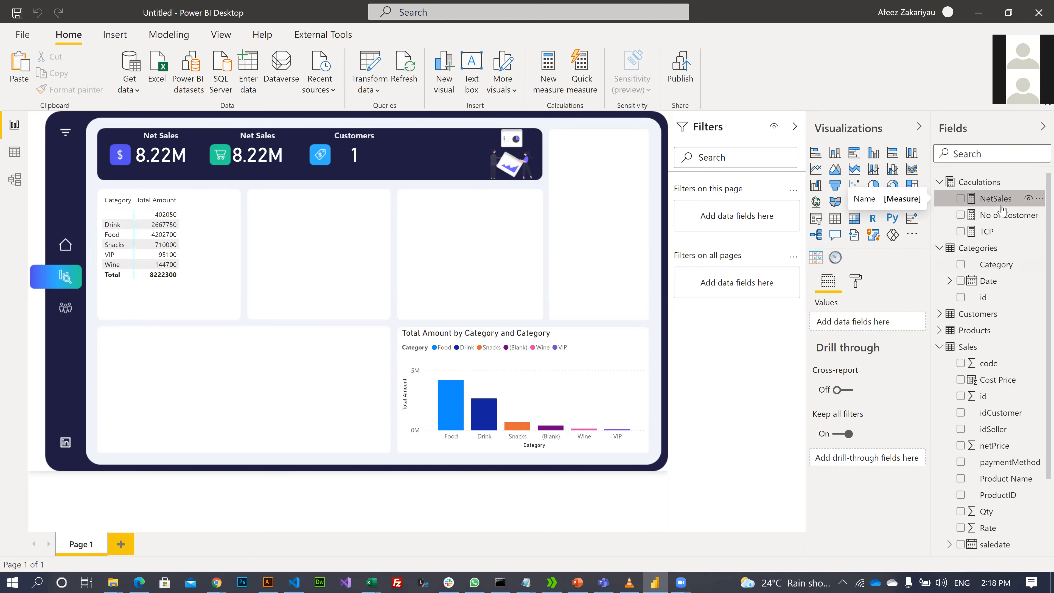
pyautogui.rightClick(978, 186)
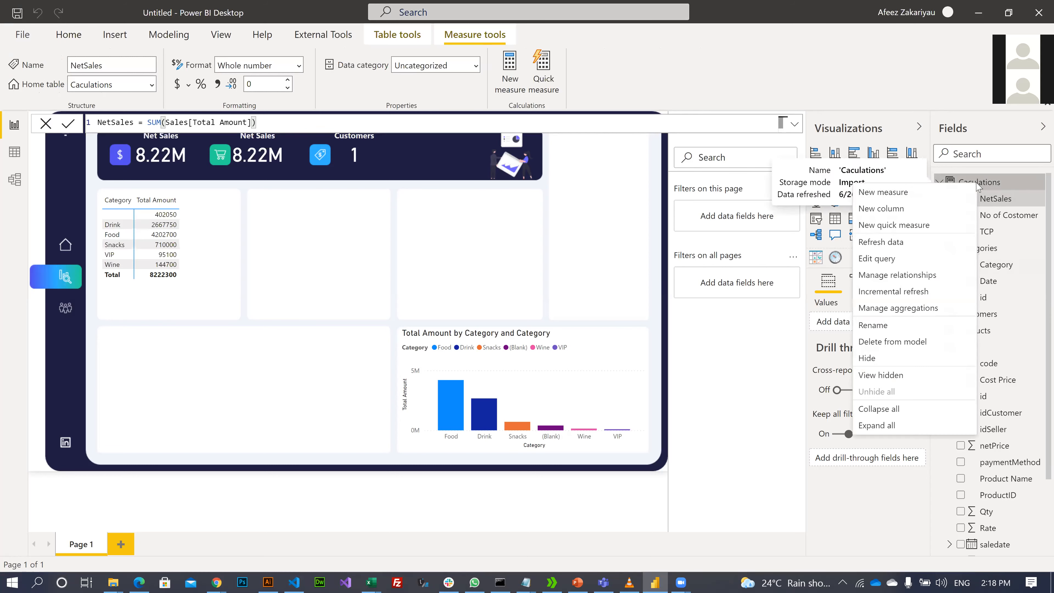
# - Create a new measure named Profit with the formula Profit = [NetSales]-[TCP] and commit it
pyautogui.click(953, 195)
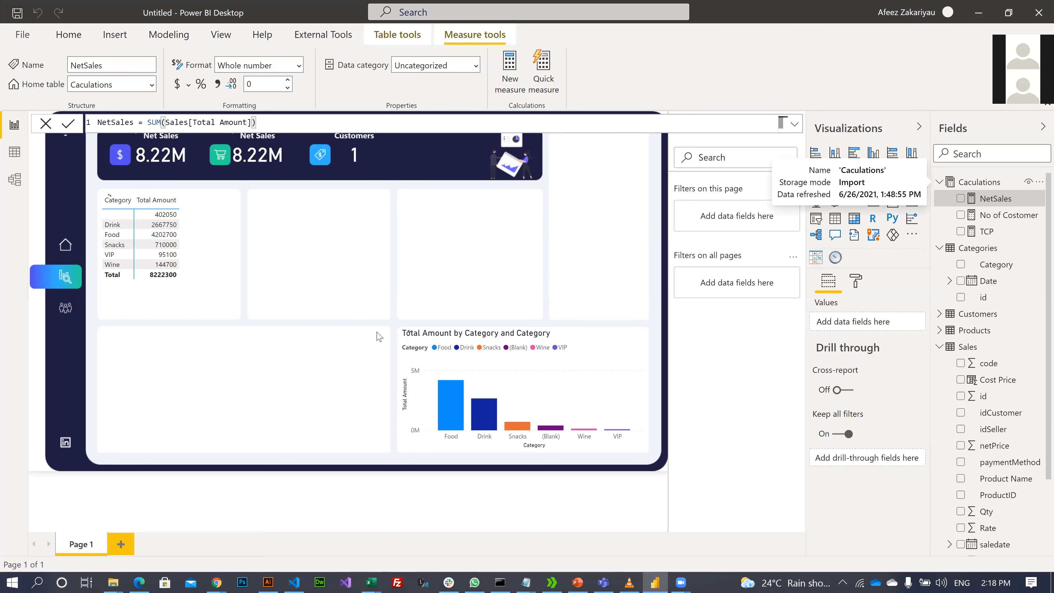
pyautogui.doubleClick(118, 123)
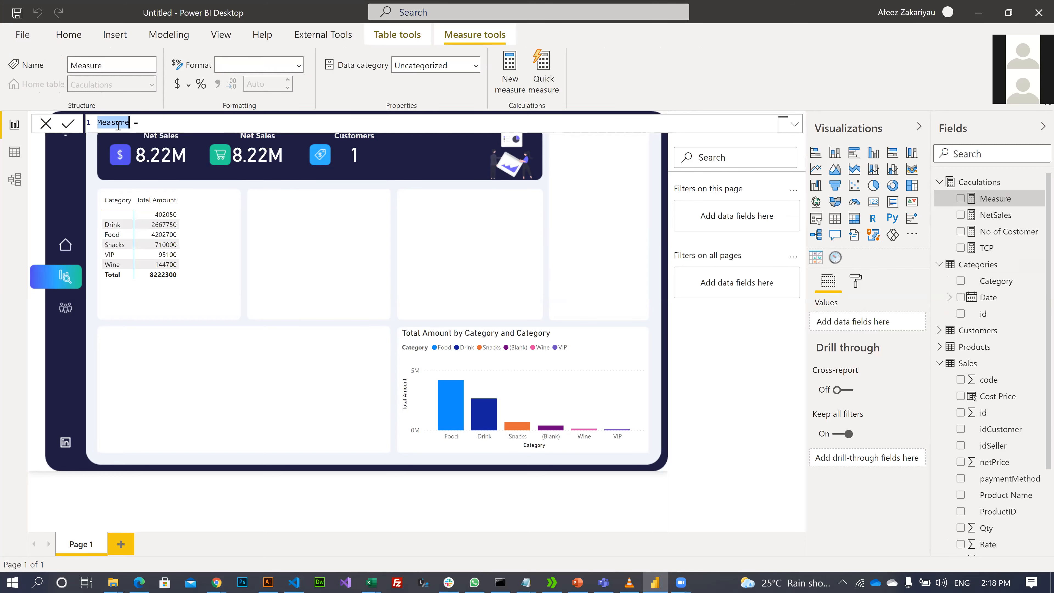
pyautogui.write('Profit')
pyautogui.write('nets')
pyautogui.press('Tab')
pyautogui.write('-tc')
pyautogui.press('Tab')
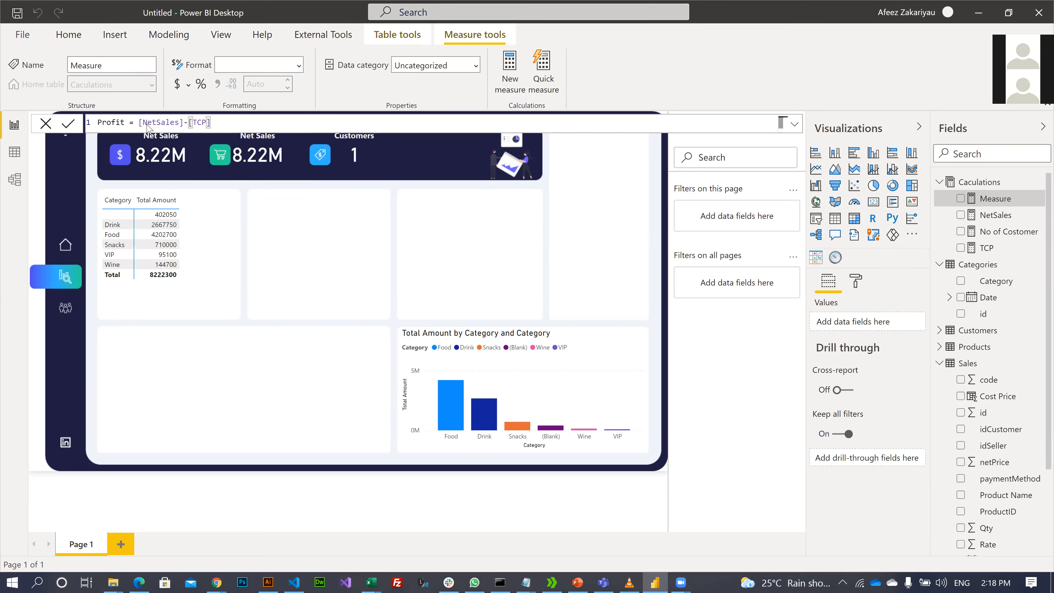
pyautogui.press('Return')
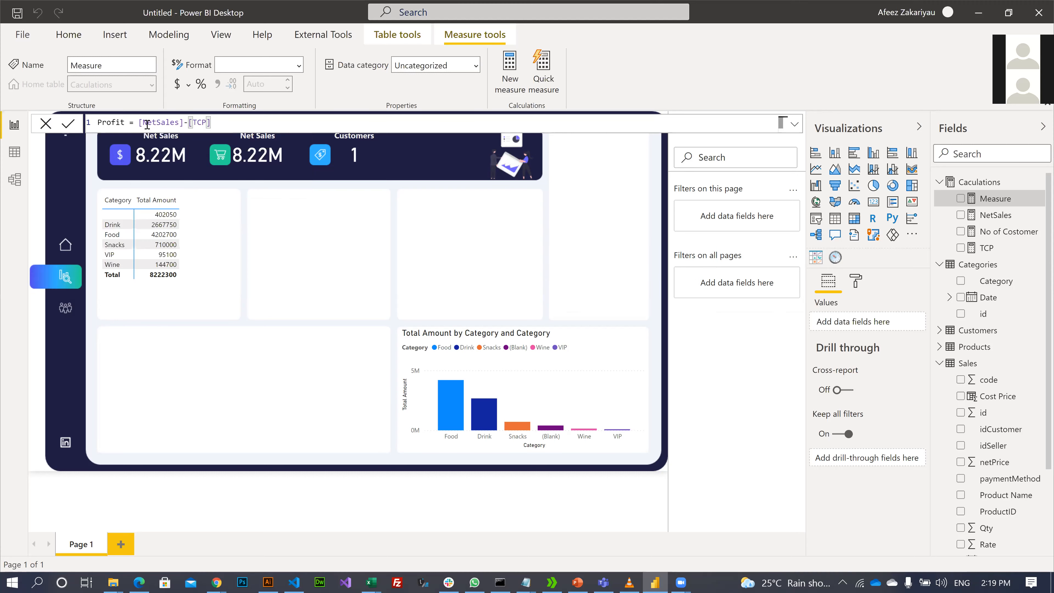
pyautogui.press('Return')
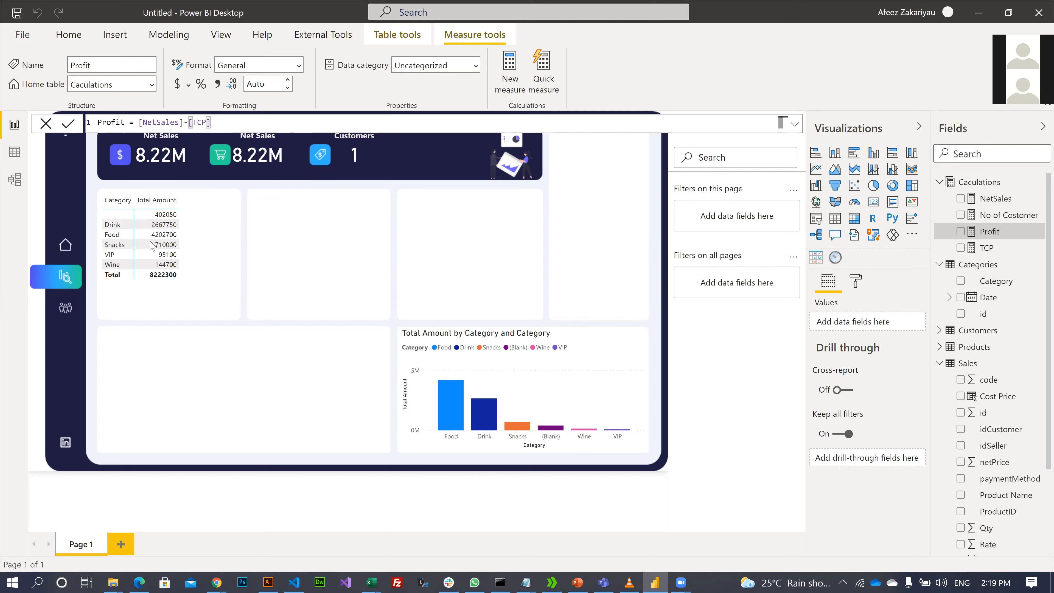
pyautogui.click(351, 465)
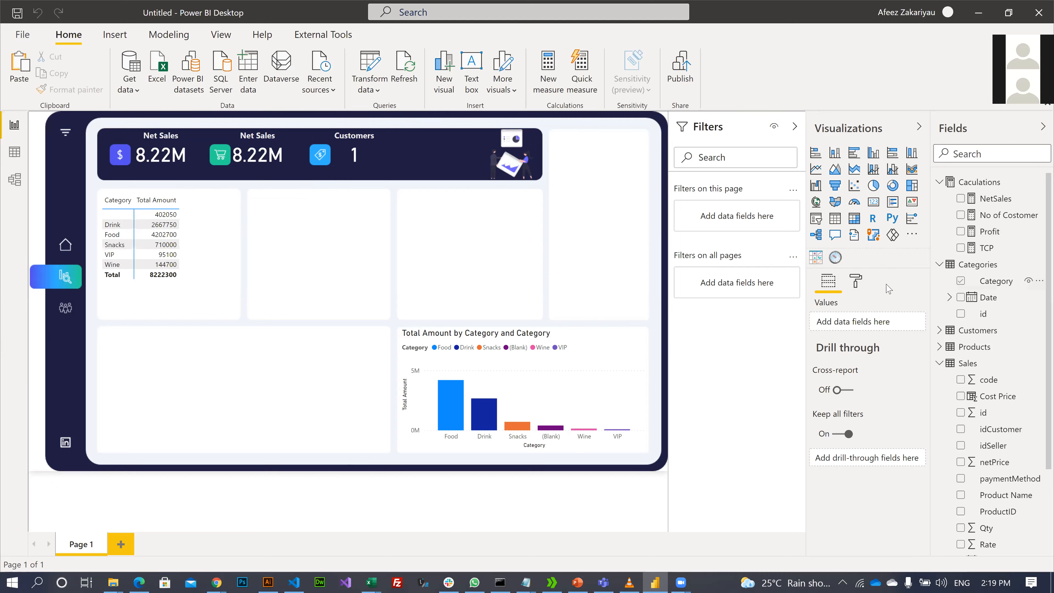
# - Set the DB_Background page image fit to Fill in the Page background settings
pyautogui.click(856, 281)
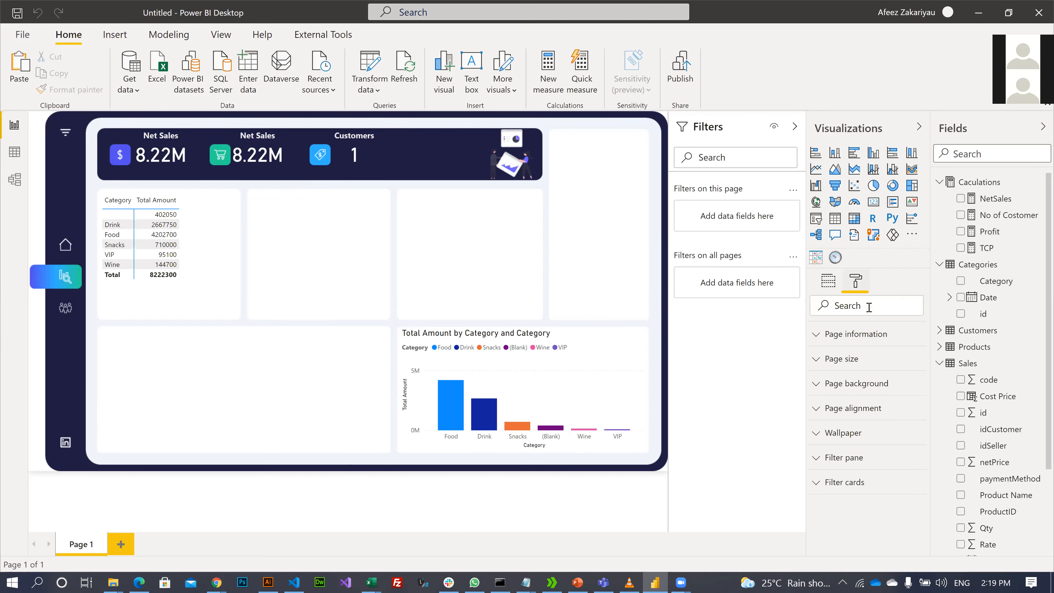
pyautogui.click(814, 384)
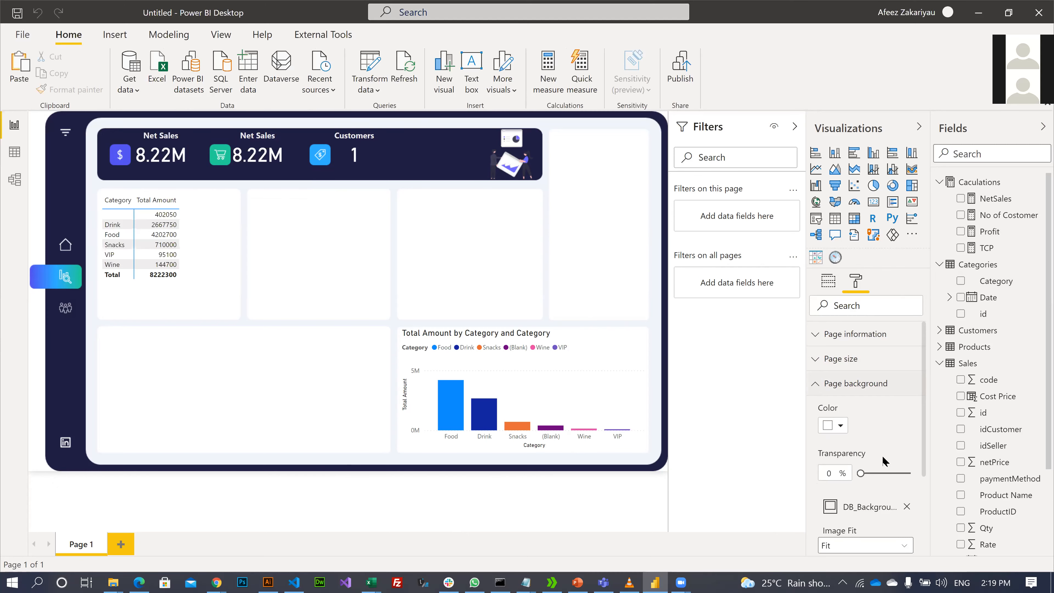
pyautogui.scroll(-3, 883, 460)
pyautogui.click(855, 416)
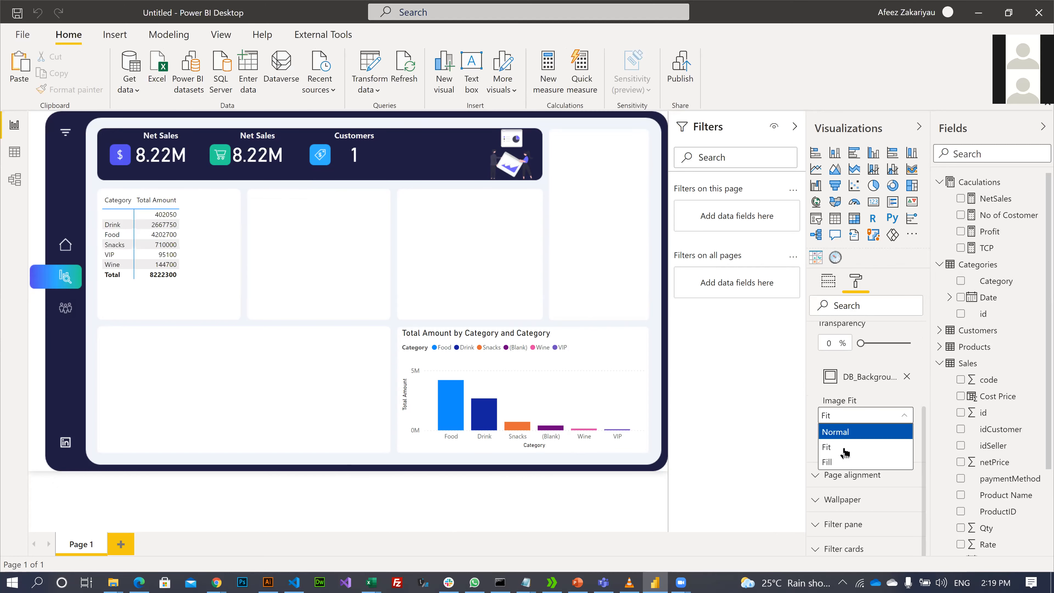
pyautogui.click(841, 462)
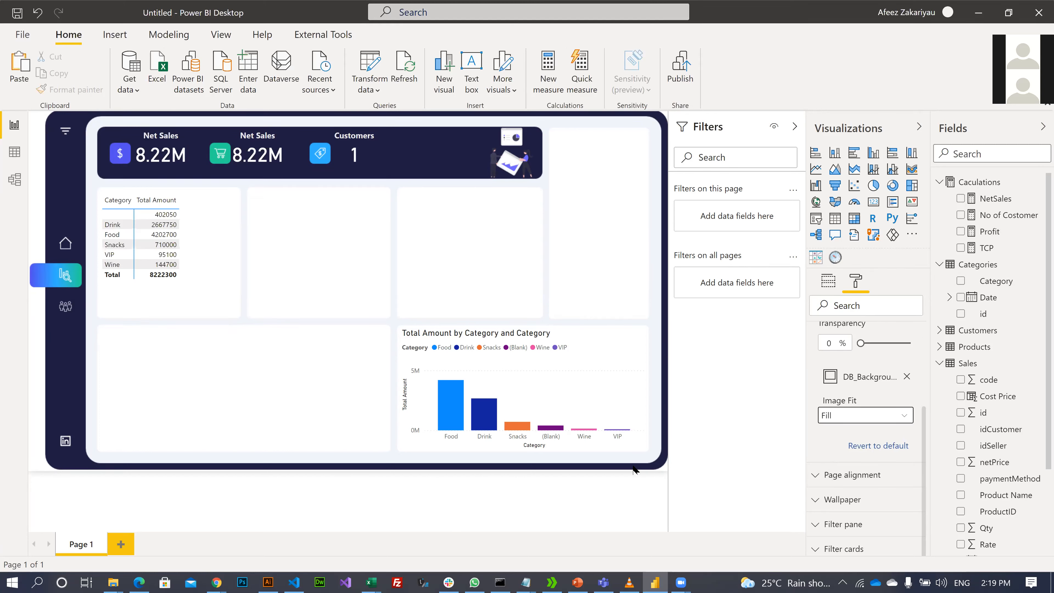
pyautogui.moveTo(670, 468); pyautogui.dragTo(717, 474)
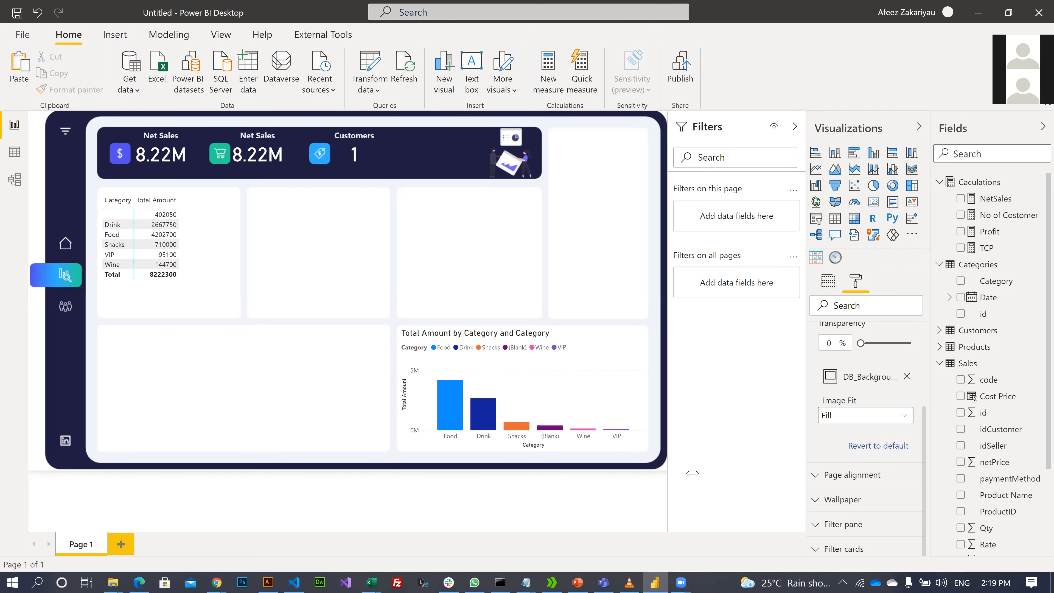
pyautogui.click(856, 417)
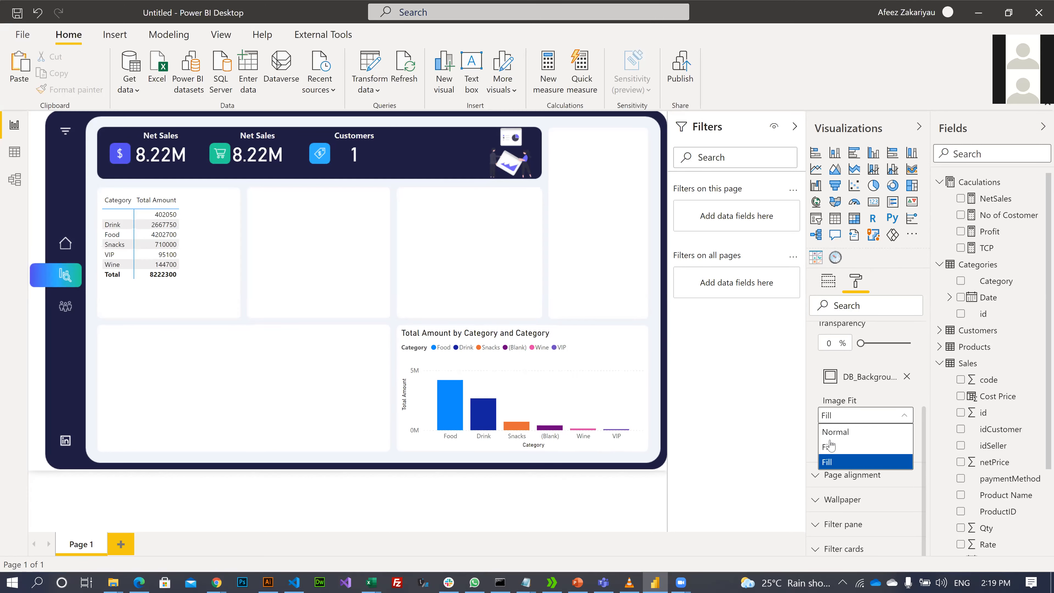
pyautogui.click(832, 433)
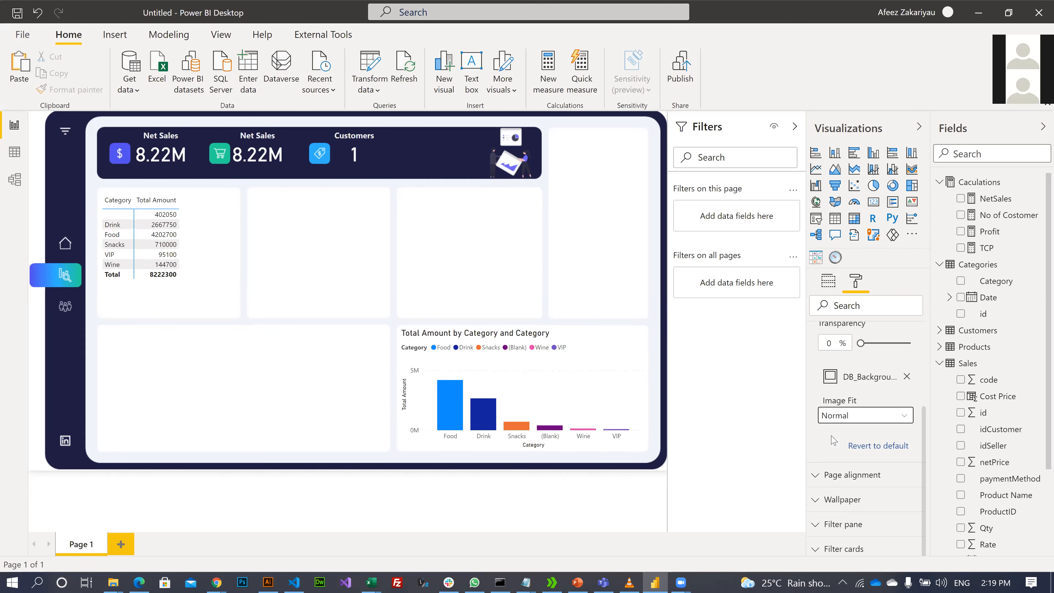
pyautogui.click(863, 420)
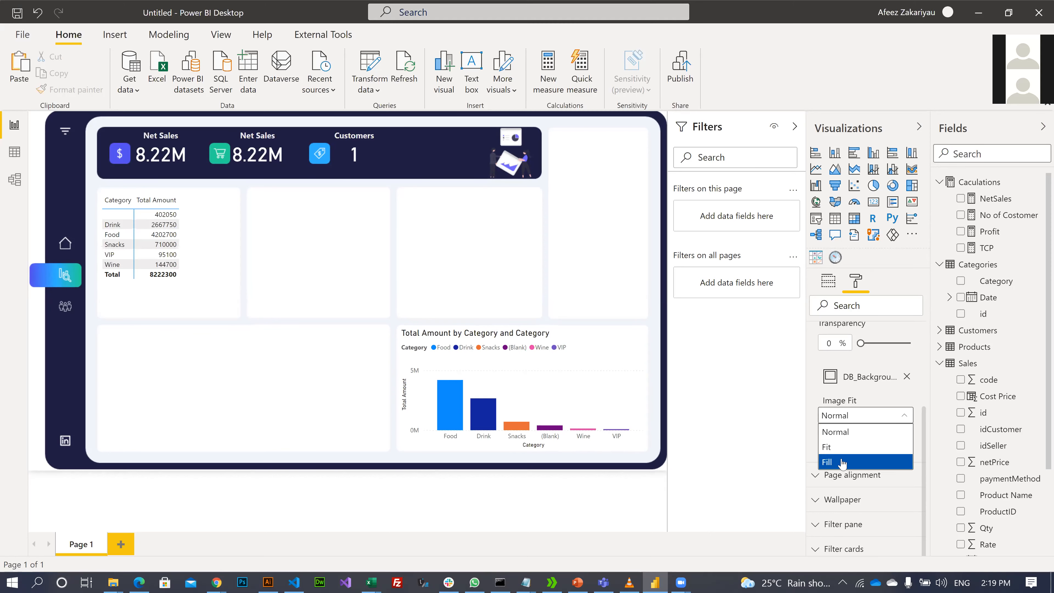
pyautogui.press('Return')
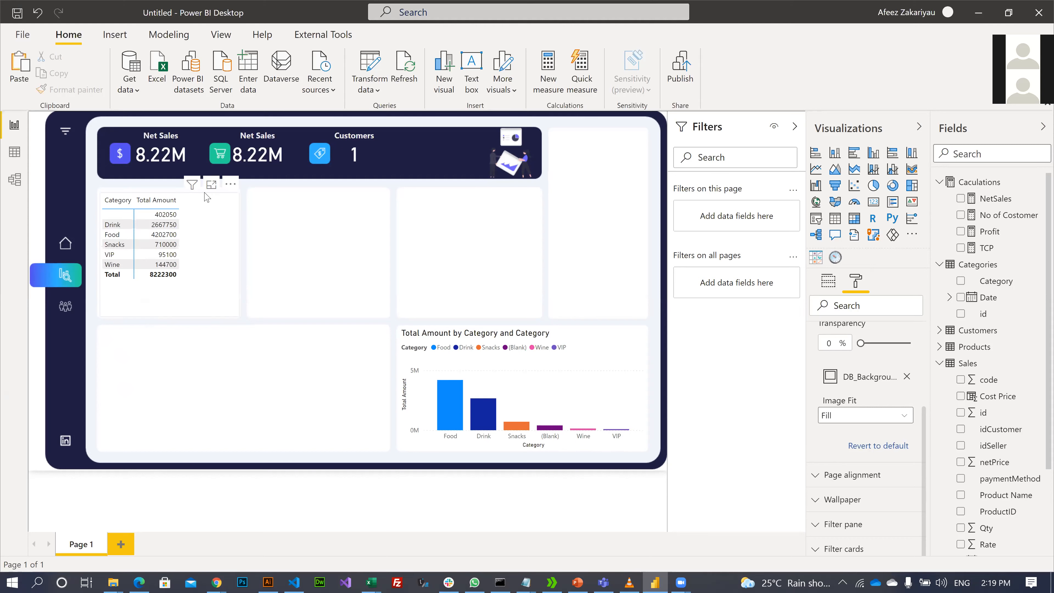
# - Replace NetSales with the Profit measure in the first card
pyautogui.click(148, 160)
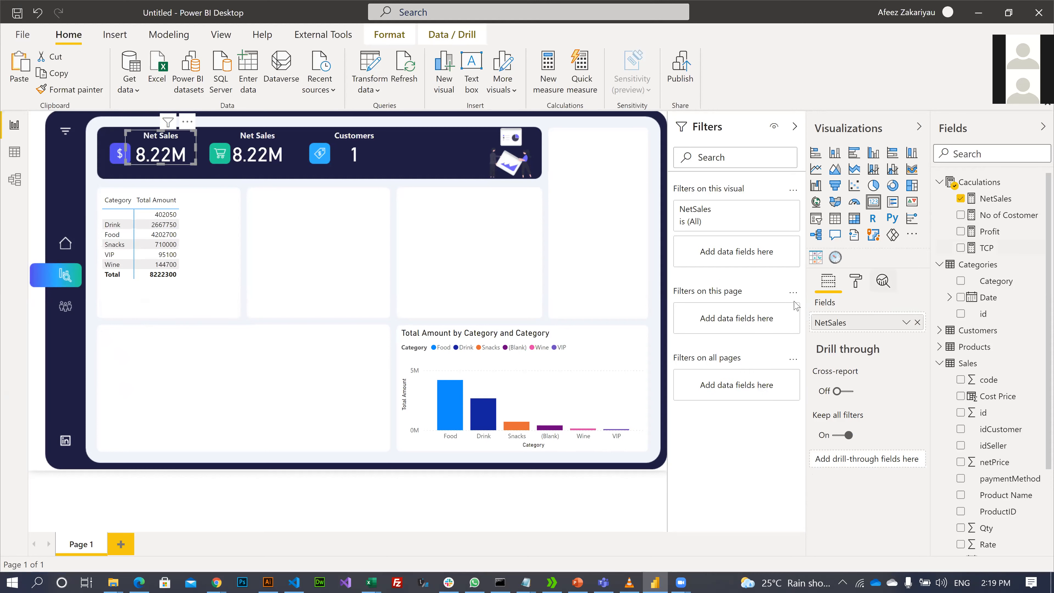
pyautogui.click(918, 322)
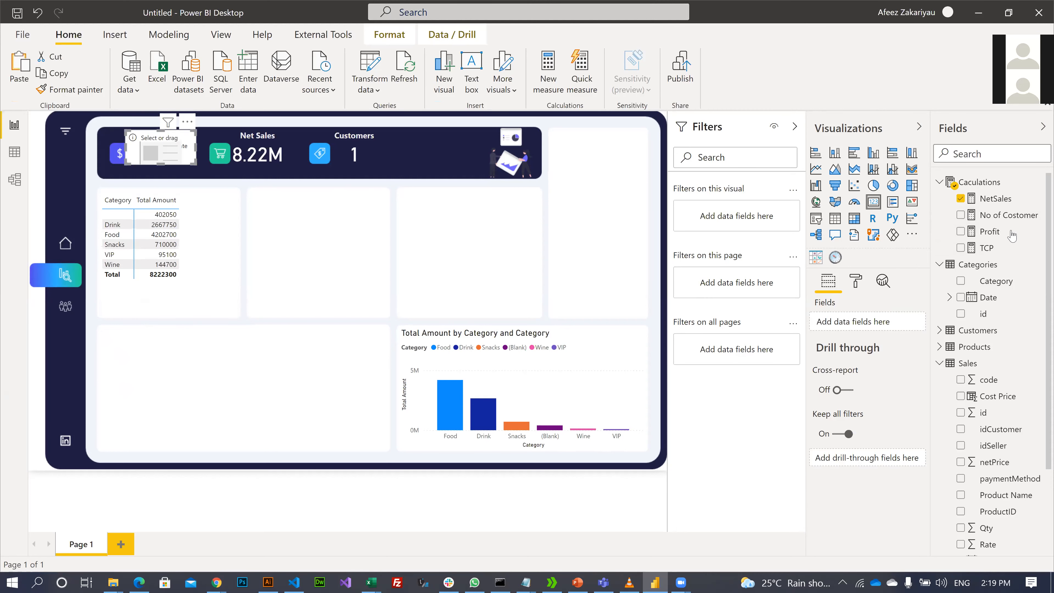
pyautogui.click(988, 234)
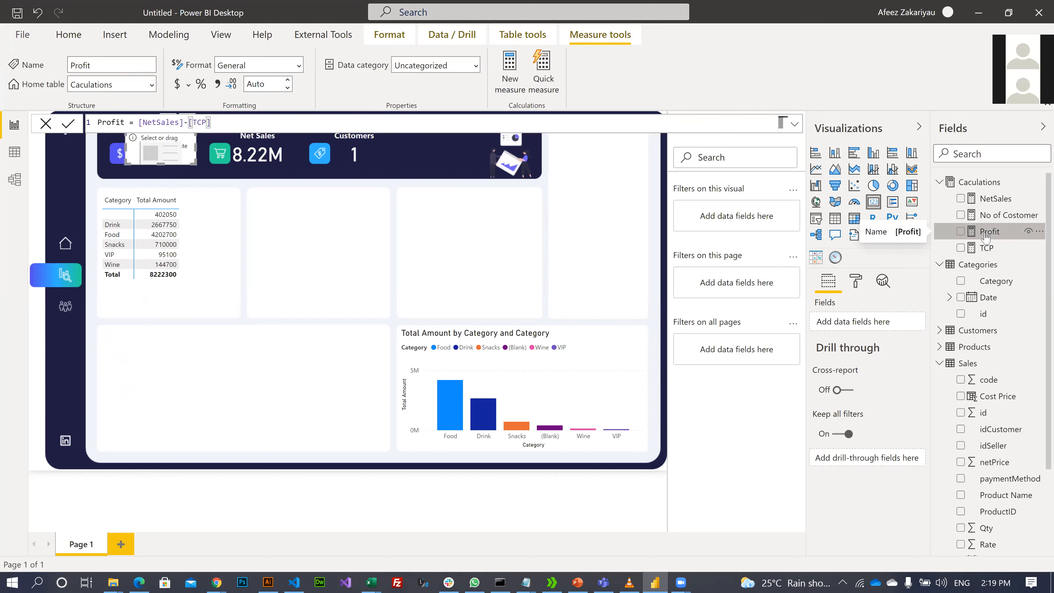
pyautogui.moveTo(985, 235); pyautogui.dragTo(852, 327)
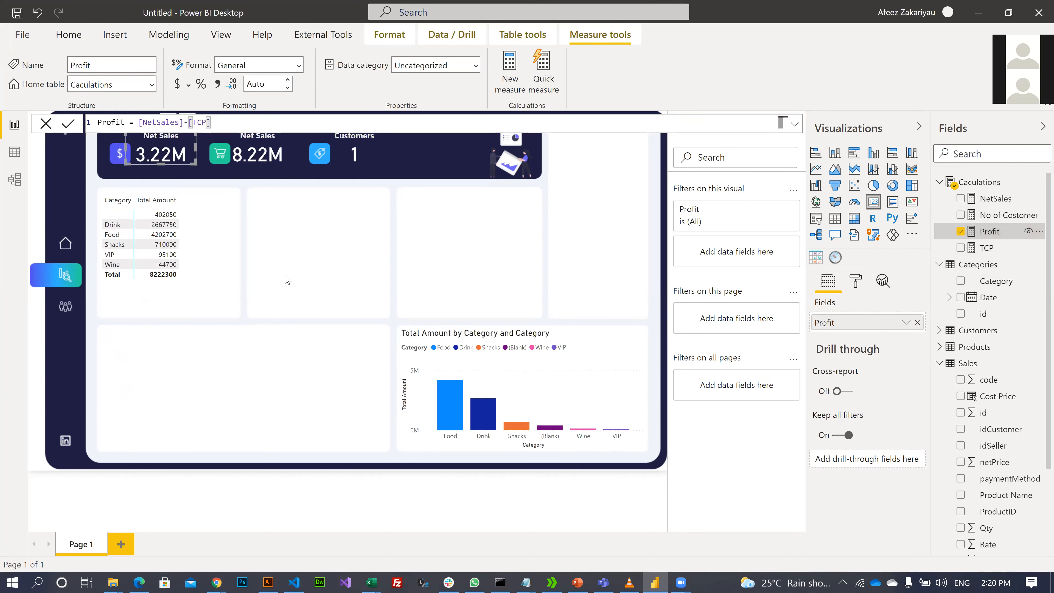
pyautogui.click(227, 383)
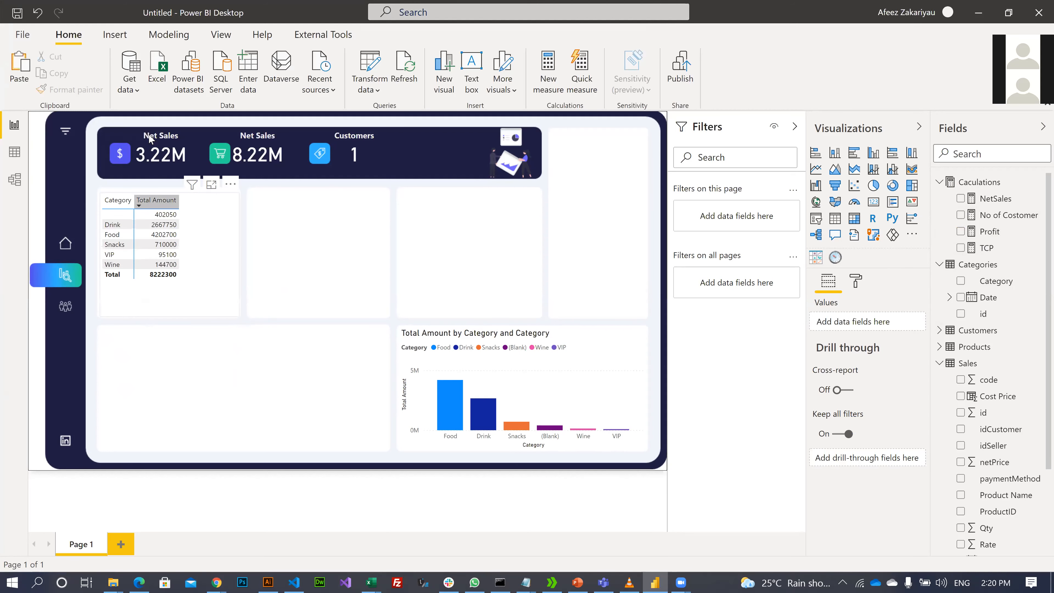
# - Change the card's title text from 'Net Sales' to 'Profit'
pyautogui.click(156, 138)
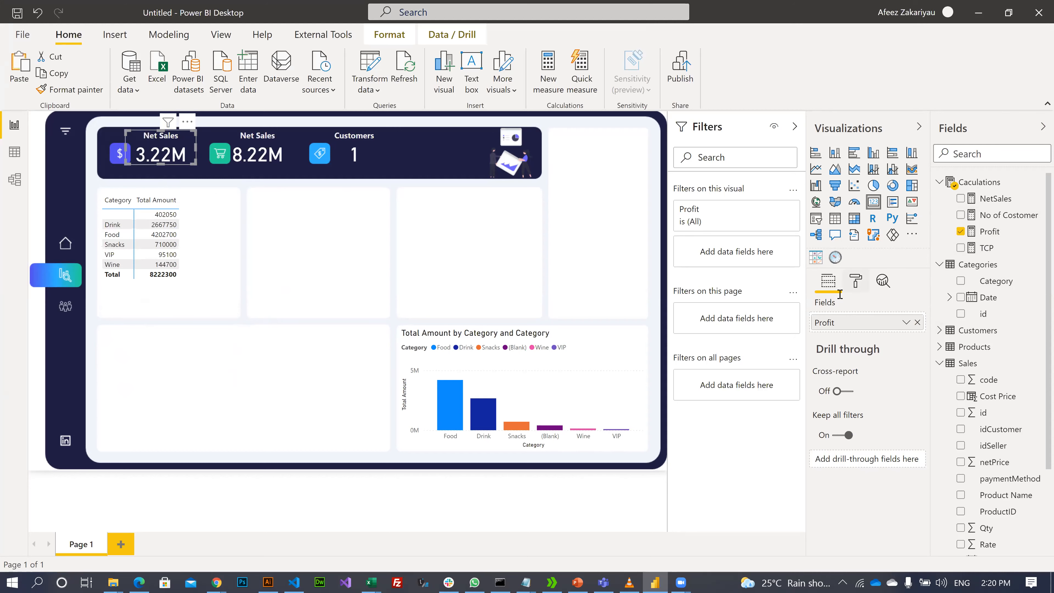
pyautogui.click(856, 282)
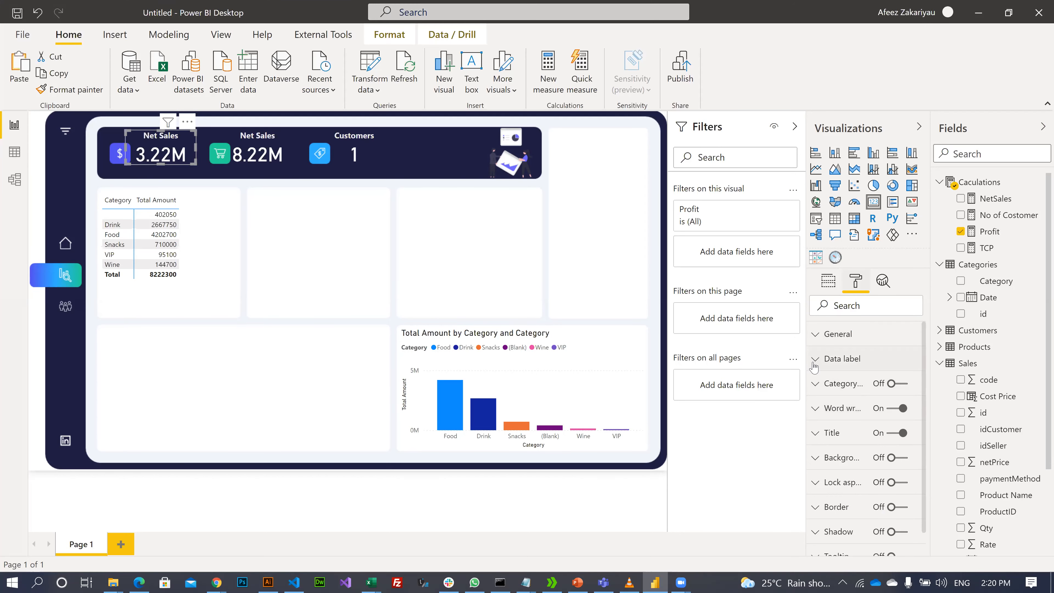
pyautogui.click(815, 433)
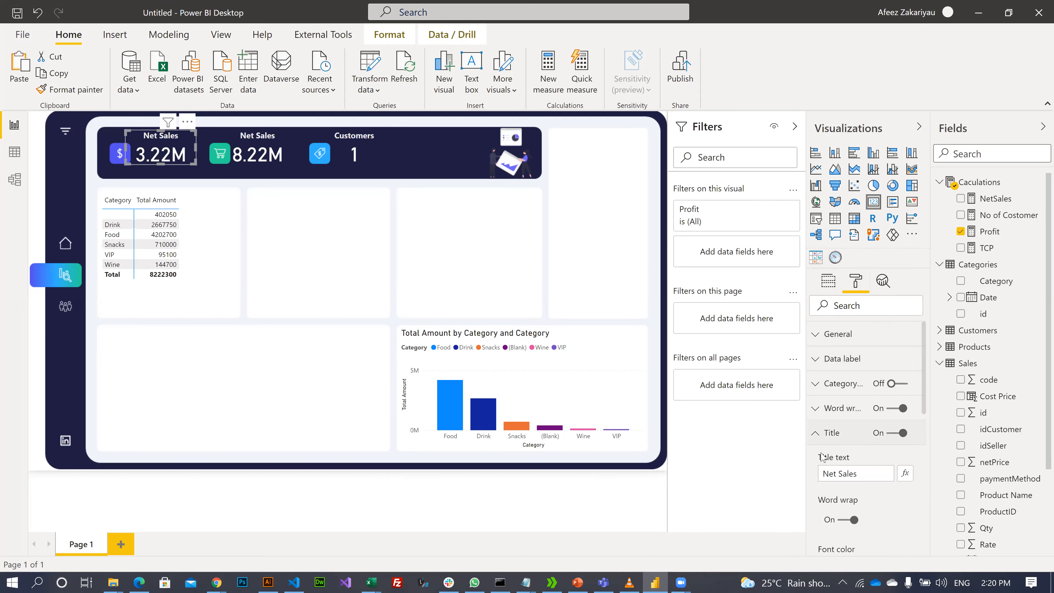
pyautogui.click(861, 476)
pyautogui.write('O')
pyautogui.press('BackSpace')
pyautogui.write('Pro')
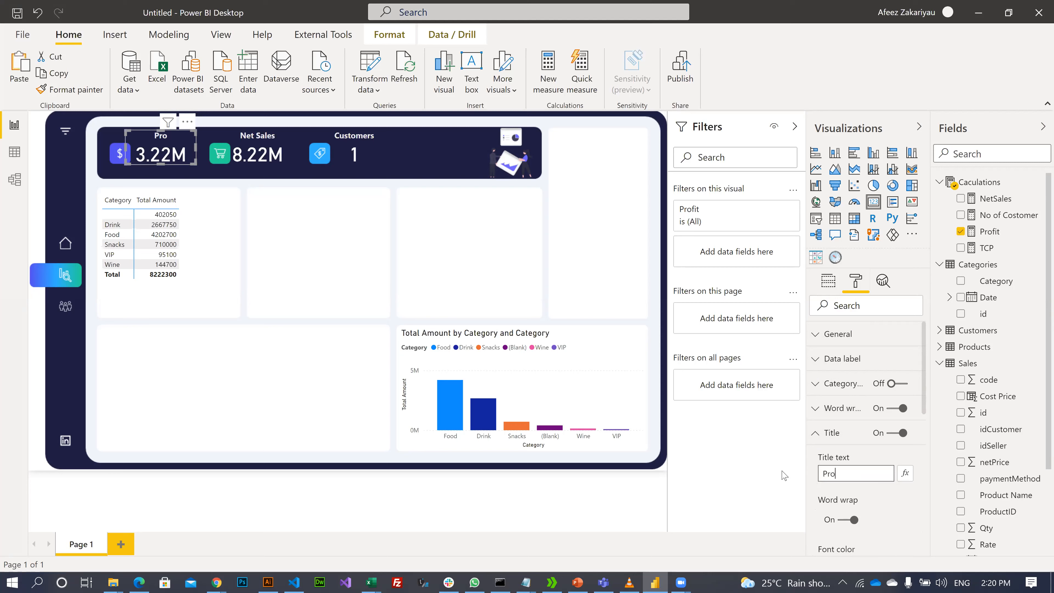
pyautogui.write('fit')
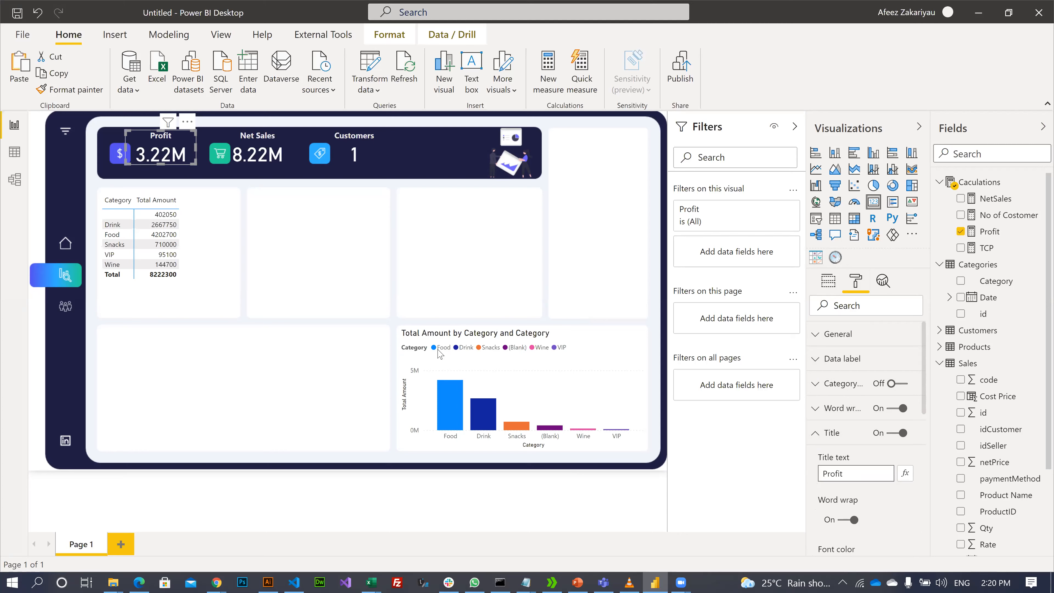
pyautogui.click(308, 259)
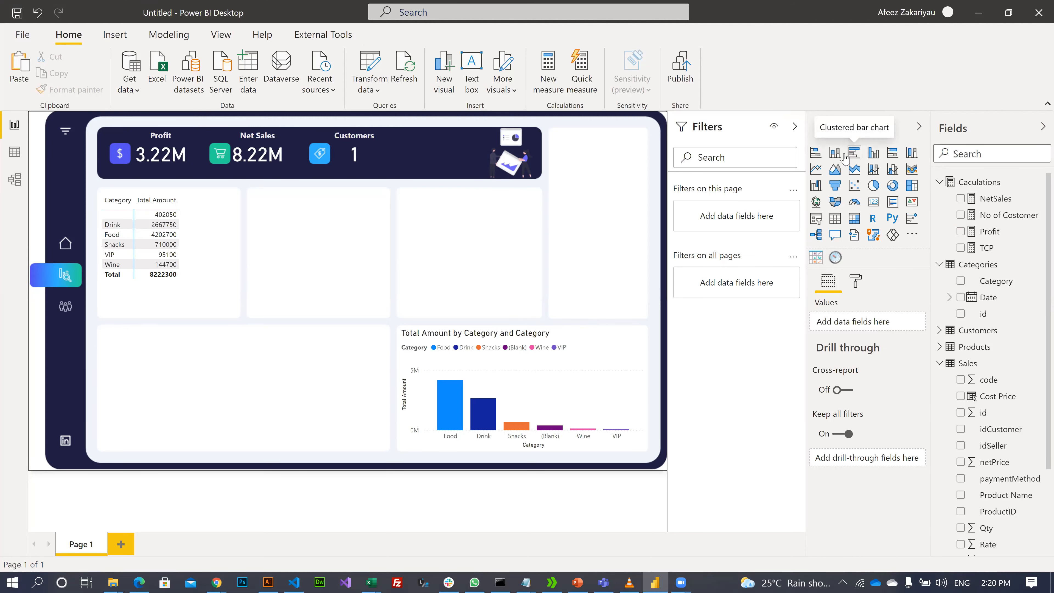
# - Insert a stacked bar chart and size it to fill the tile beside the category table
pyautogui.click(815, 155)
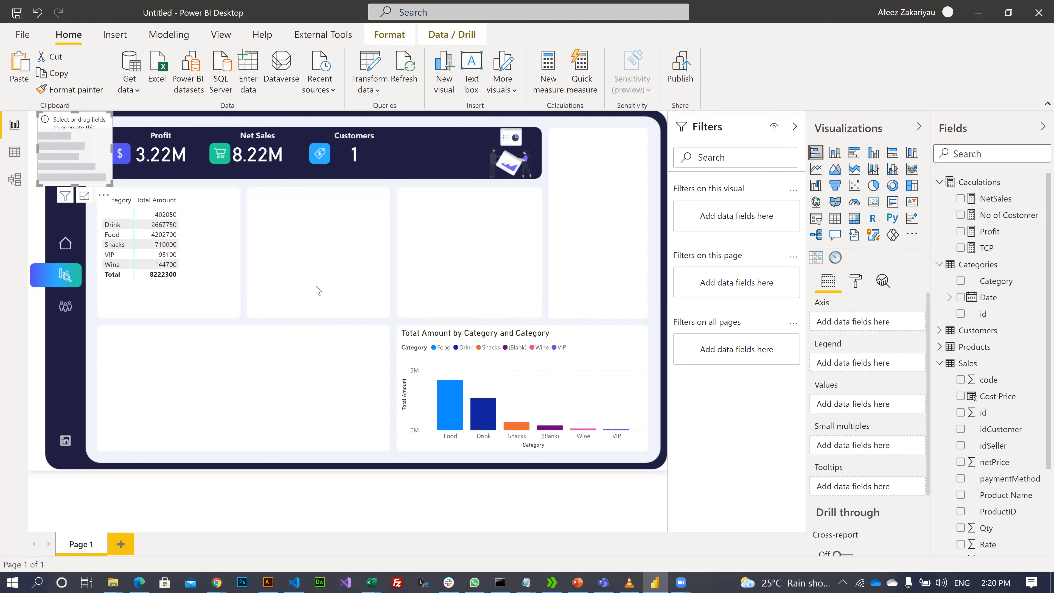
pyautogui.moveTo(54, 138); pyautogui.dragTo(259, 209)
pyautogui.moveTo(324, 265); pyautogui.dragTo(383, 308)
pyautogui.moveTo(319, 308); pyautogui.dragTo(322, 316)
pyautogui.click(477, 297)
pyautogui.click(299, 207)
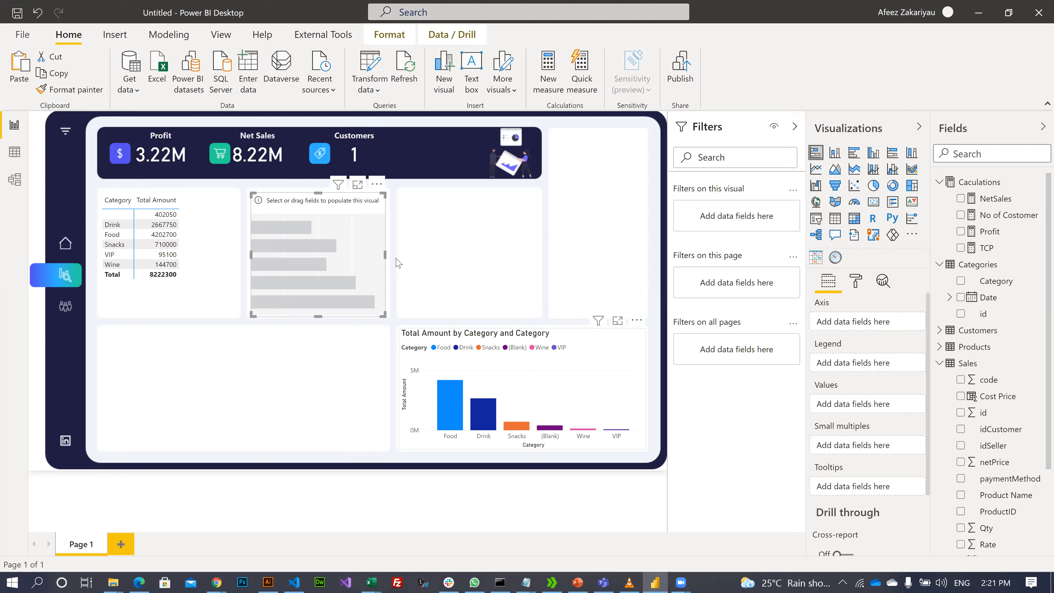
# - Put Products description on the chart's axis and Profit in its values
pyautogui.click(318, 213)
pyautogui.click(940, 348)
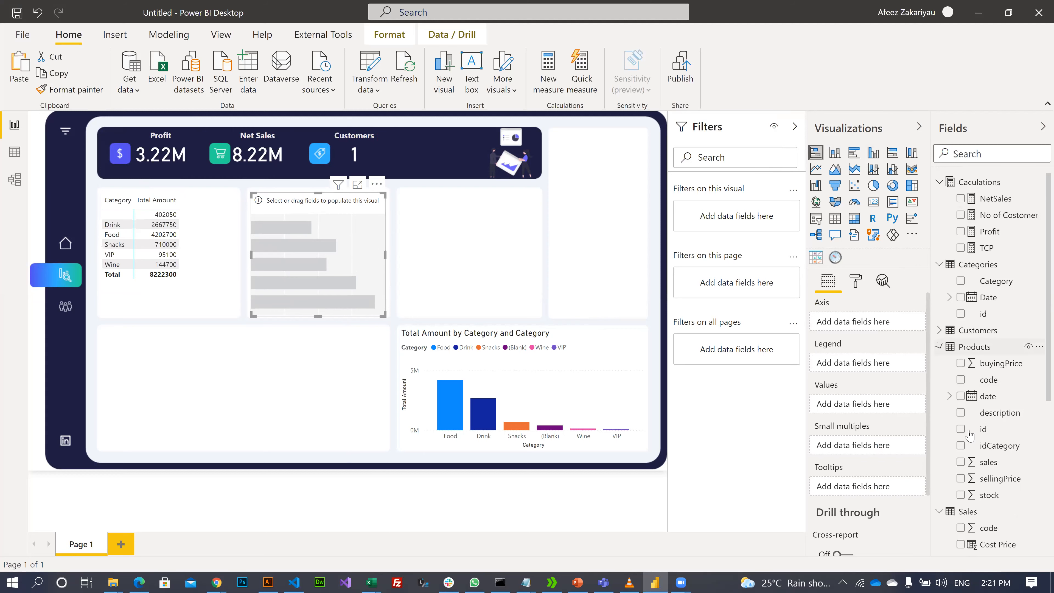
pyautogui.moveTo(996, 413); pyautogui.dragTo(842, 326)
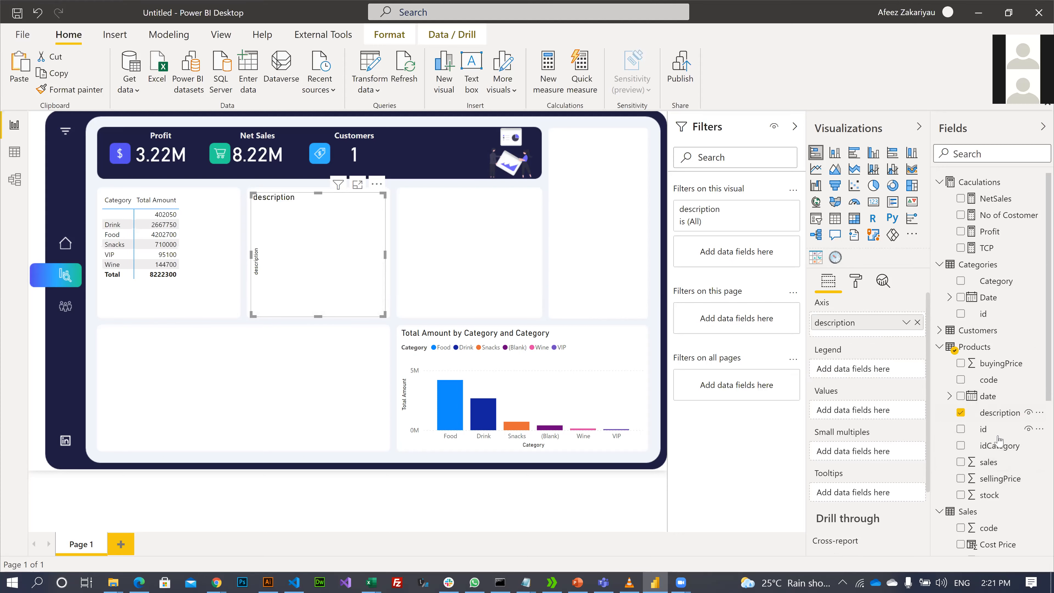
pyautogui.scroll(-5, 999, 443)
pyautogui.scroll(-1, 999, 443)
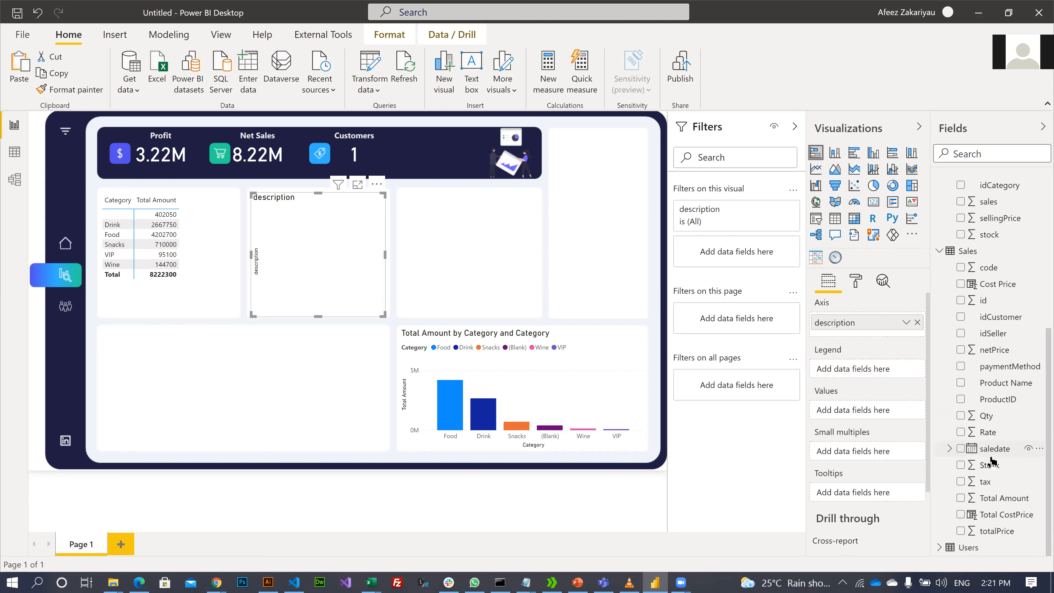
pyautogui.scroll(6, 973, 451)
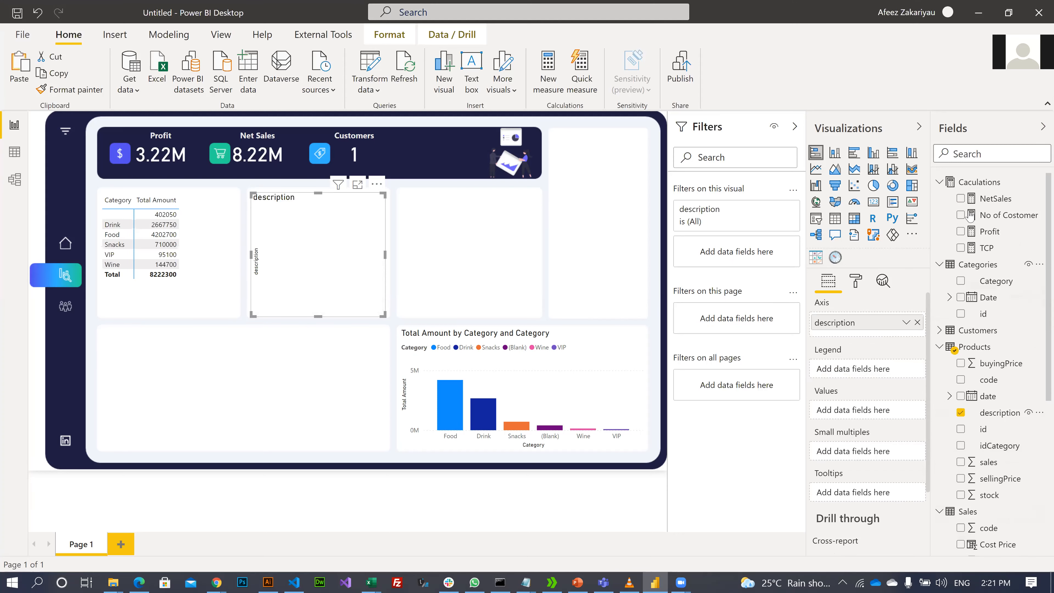
pyautogui.moveTo(984, 235); pyautogui.dragTo(832, 411)
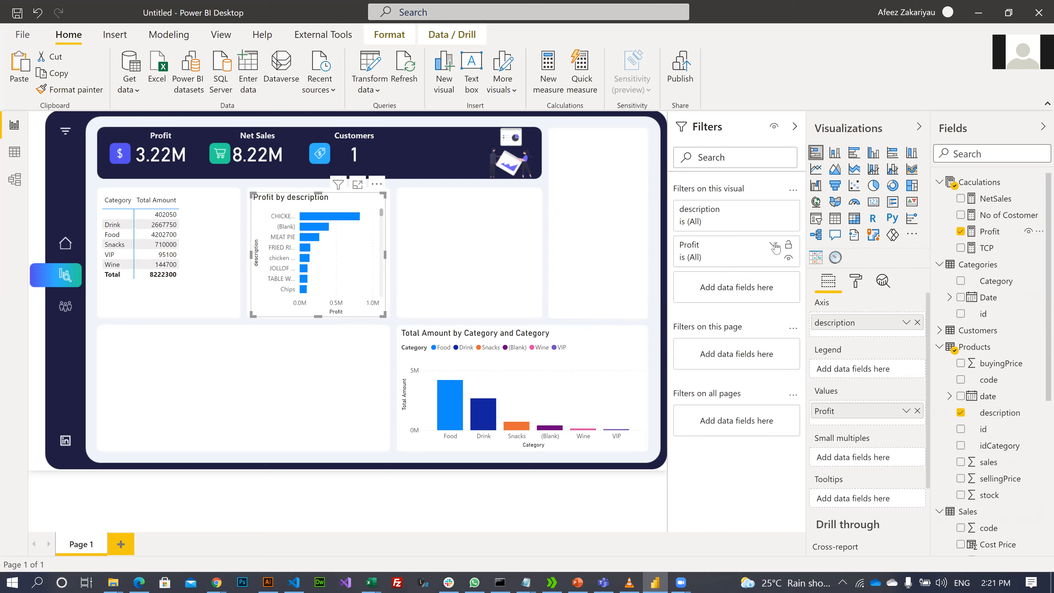
# - Expand the Profit filter card and review its first condition list without changing it
pyautogui.click(773, 246)
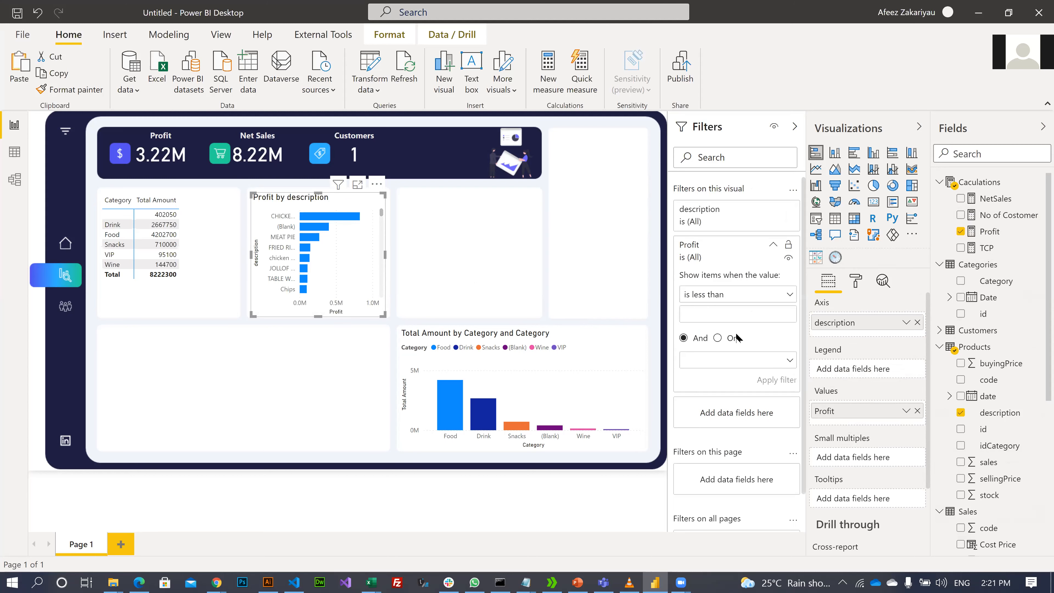
pyautogui.click(742, 297)
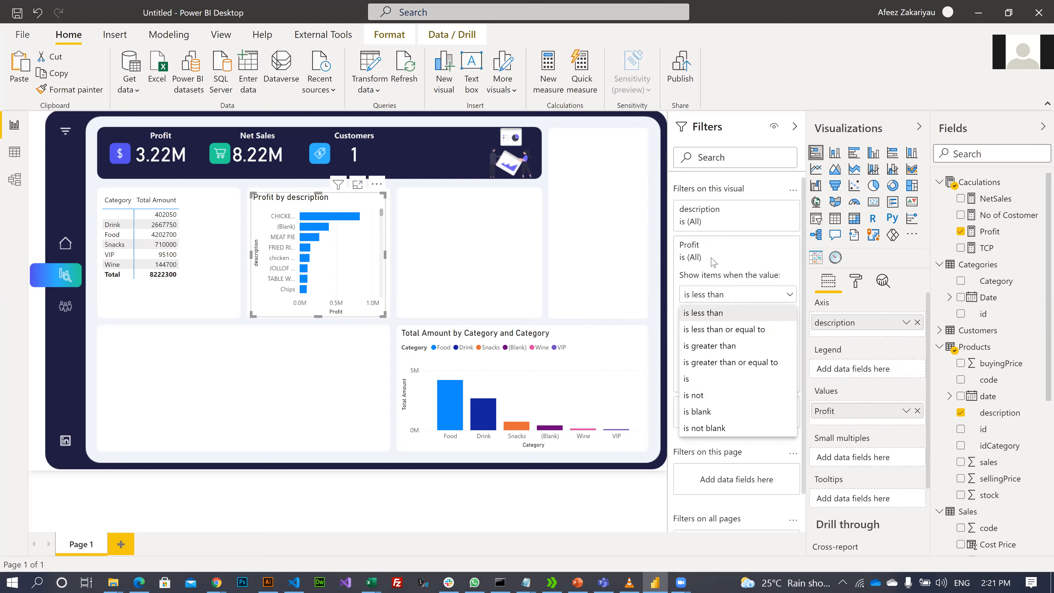
pyautogui.click(724, 273)
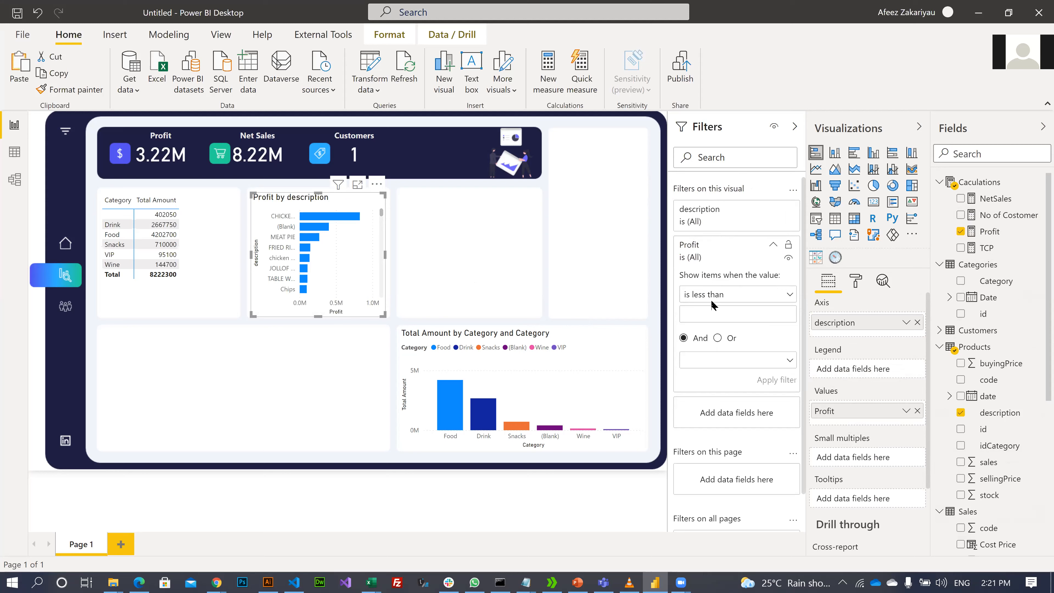
pyautogui.click(772, 245)
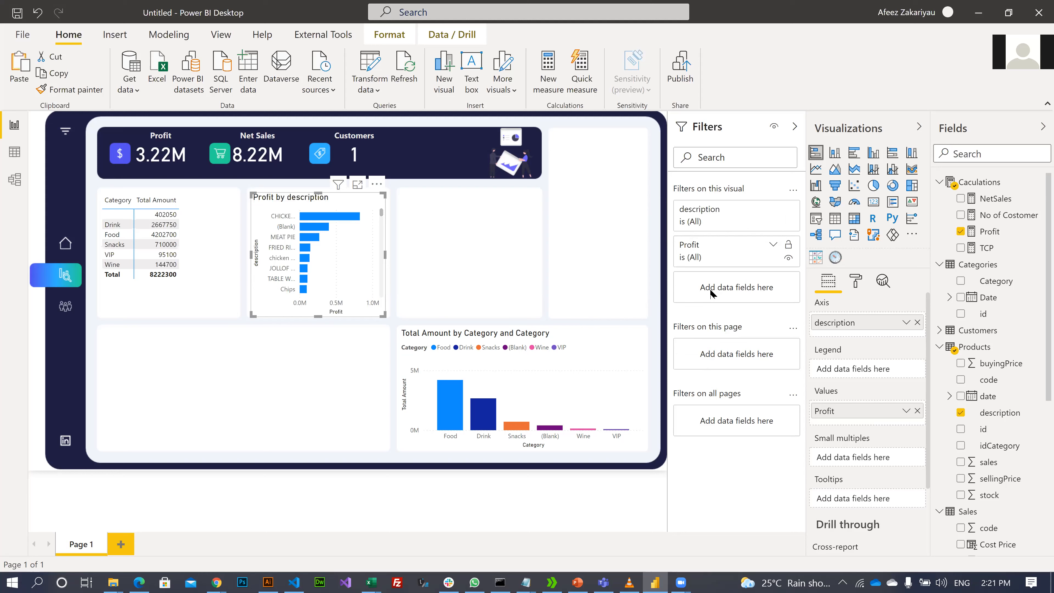
pyautogui.click(773, 246)
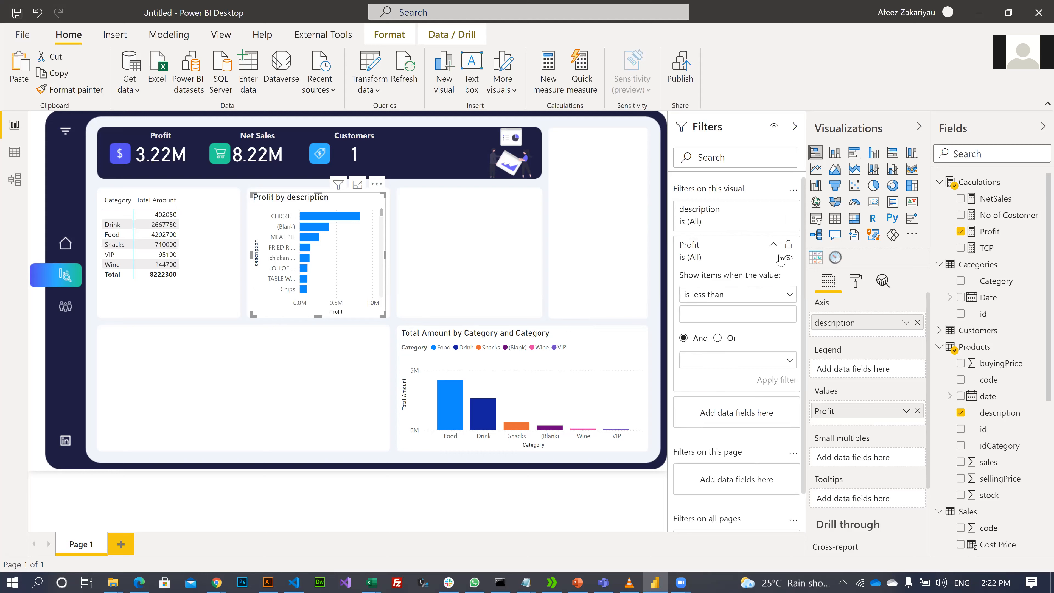
pyautogui.click(730, 295)
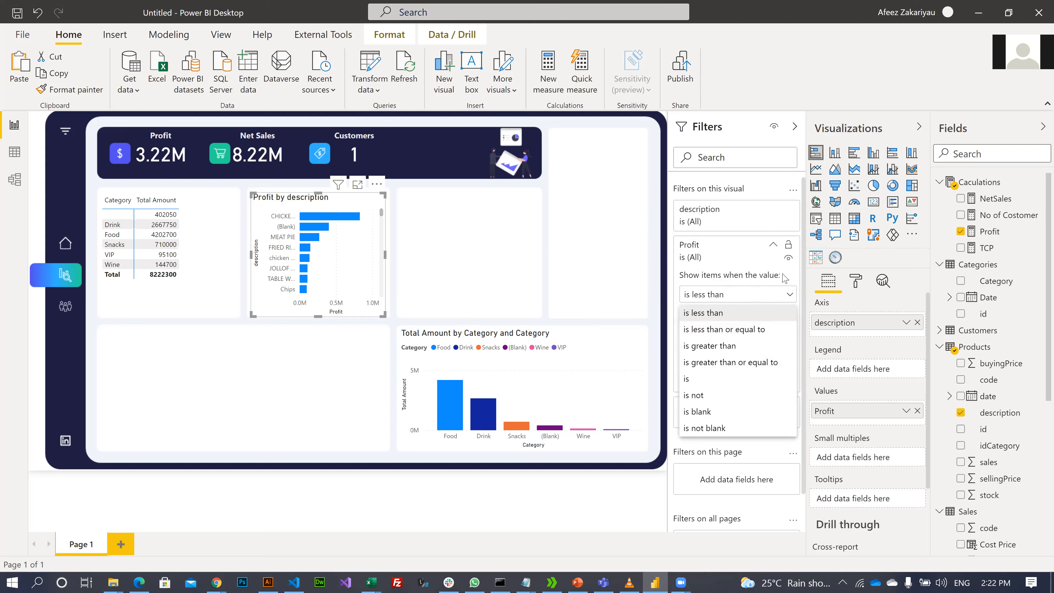
pyautogui.click(790, 296)
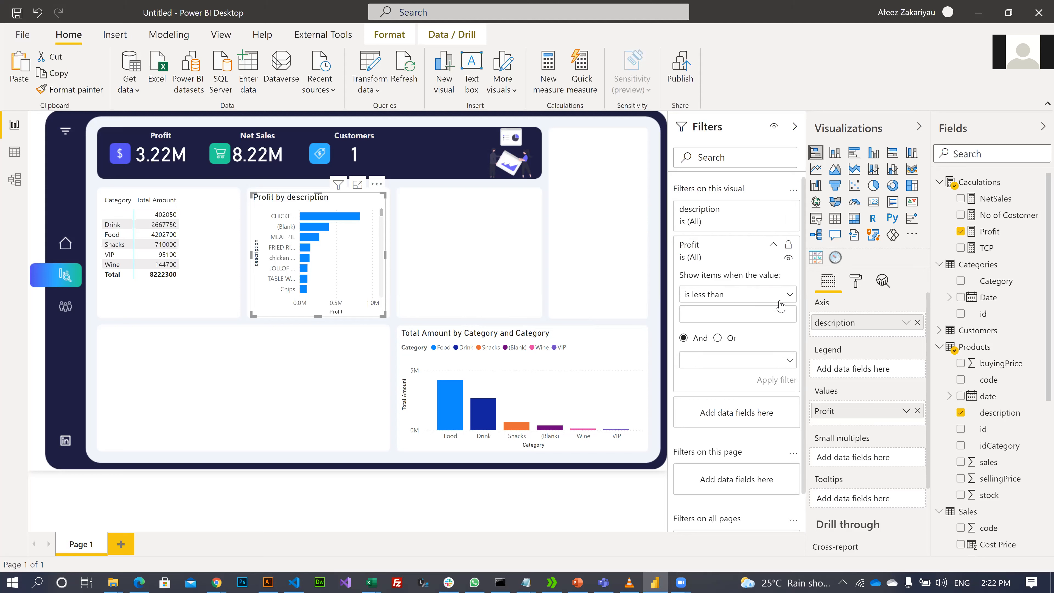
# - Review the second condition's list, leaving the Profit filter at is (All)
pyautogui.click(781, 360)
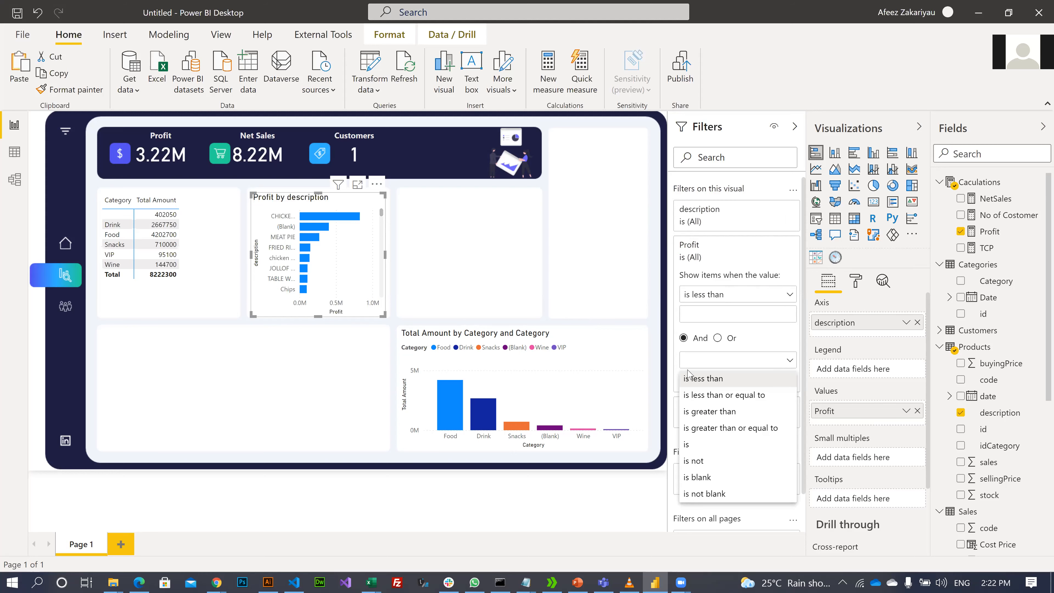
pyautogui.click(710, 132)
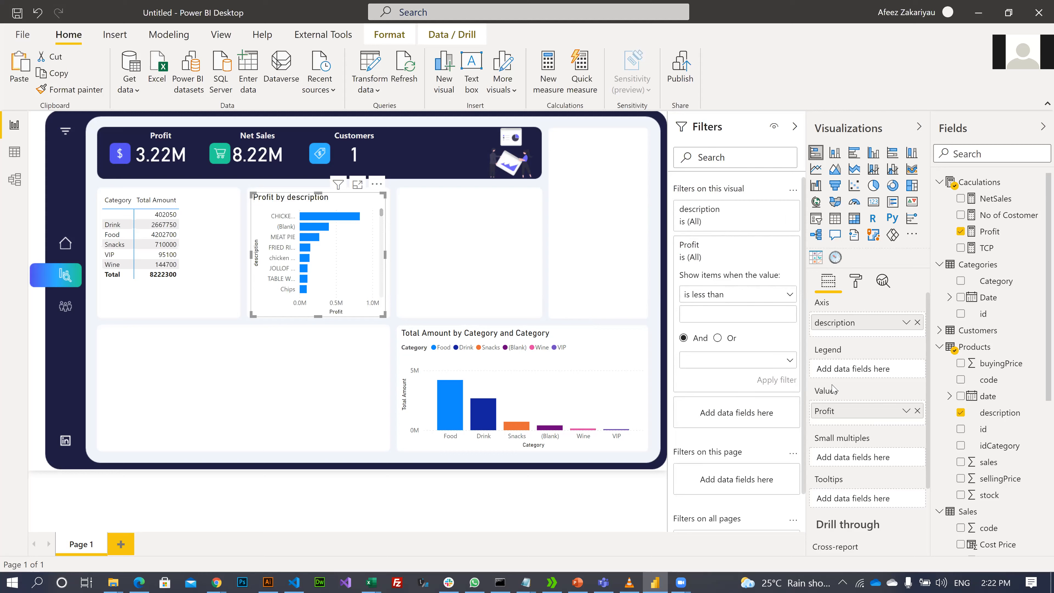
pyautogui.scroll(-2, 862, 450)
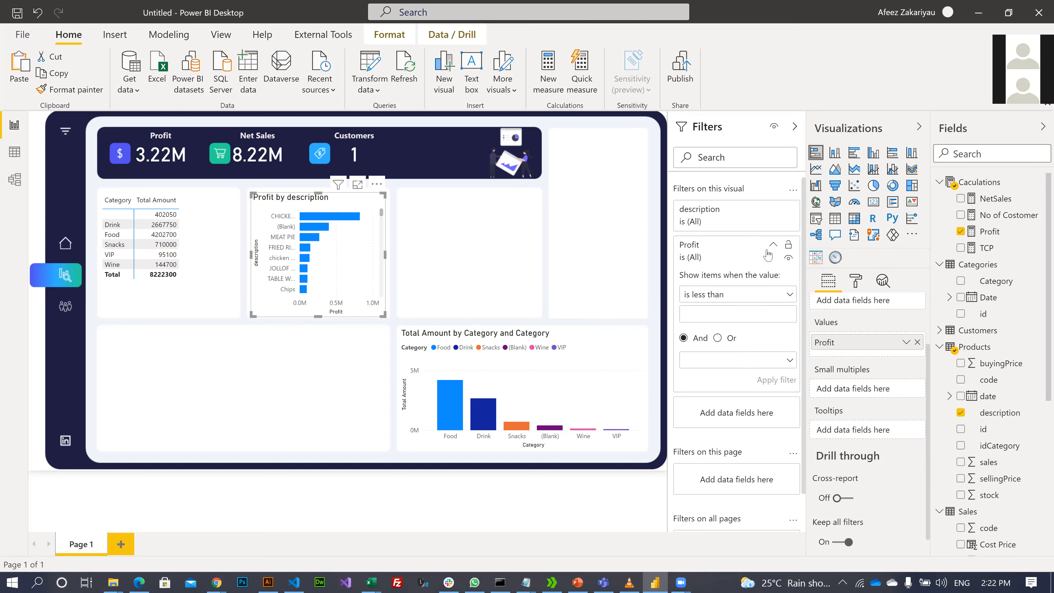
pyautogui.click(765, 251)
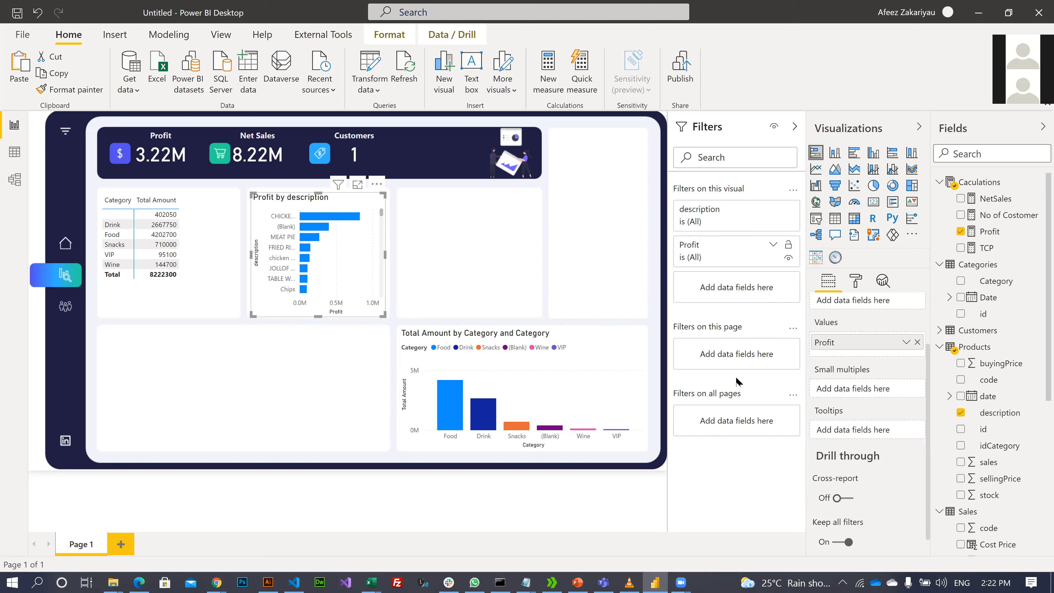
pyautogui.click(773, 246)
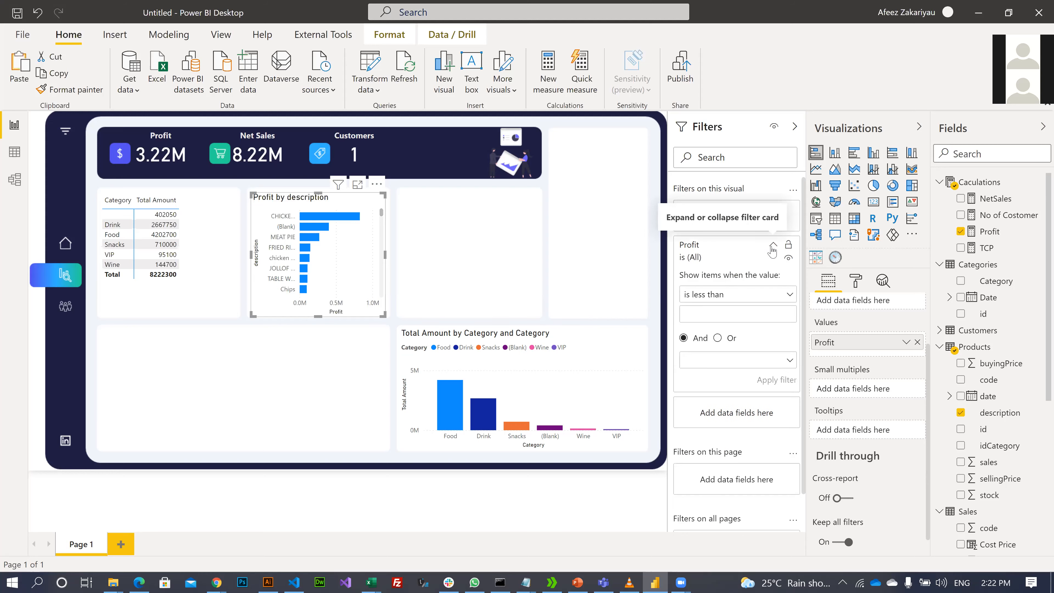
pyautogui.click(789, 295)
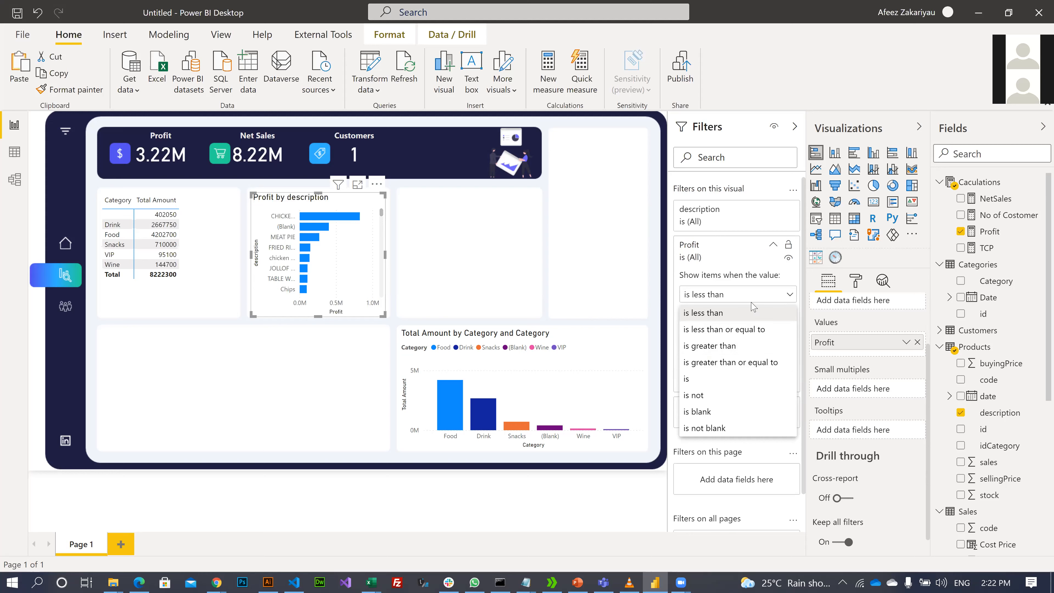
pyautogui.click(790, 296)
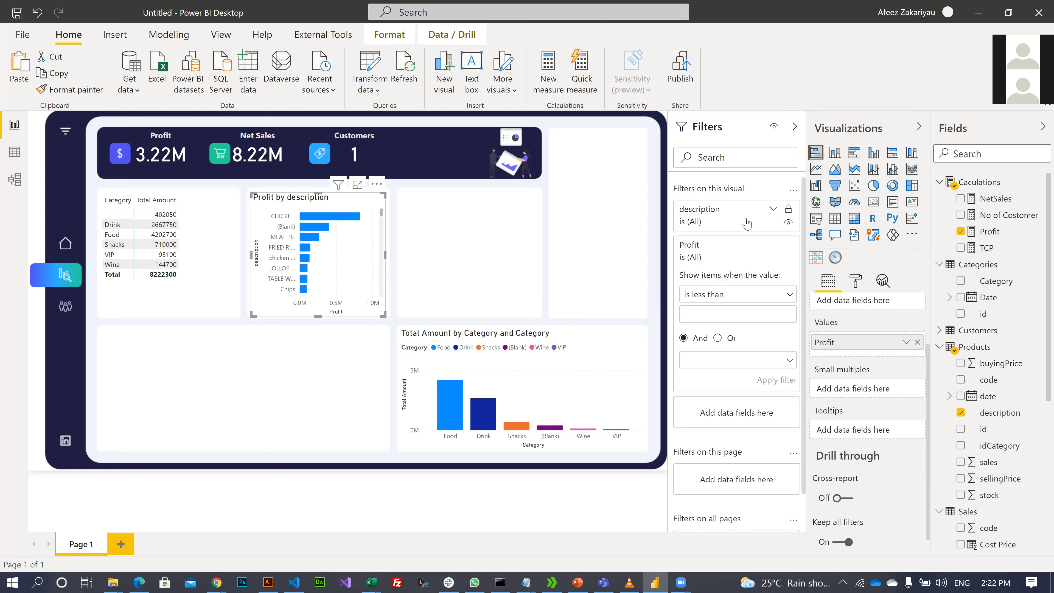
# - Set the description filter to Top N, top 5 by Profit, and apply it
pyautogui.click(773, 210)
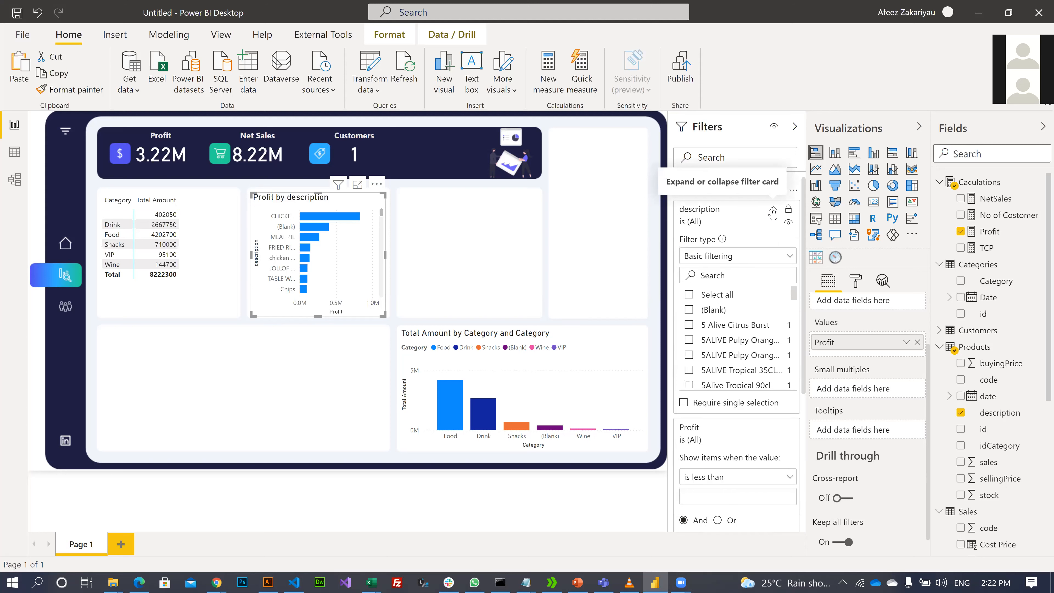
pyautogui.click(790, 257)
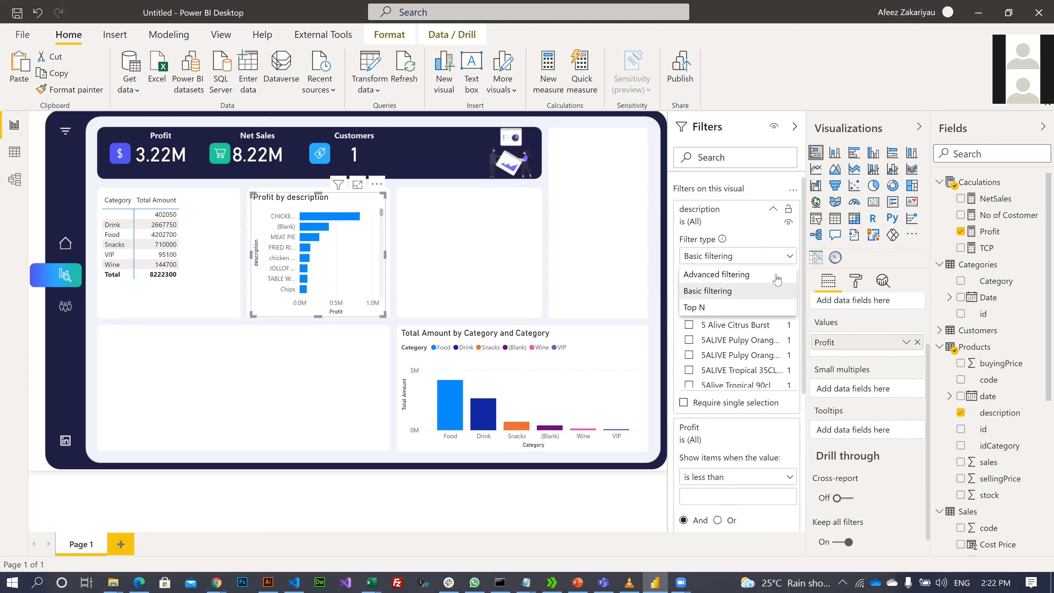
pyautogui.click(698, 309)
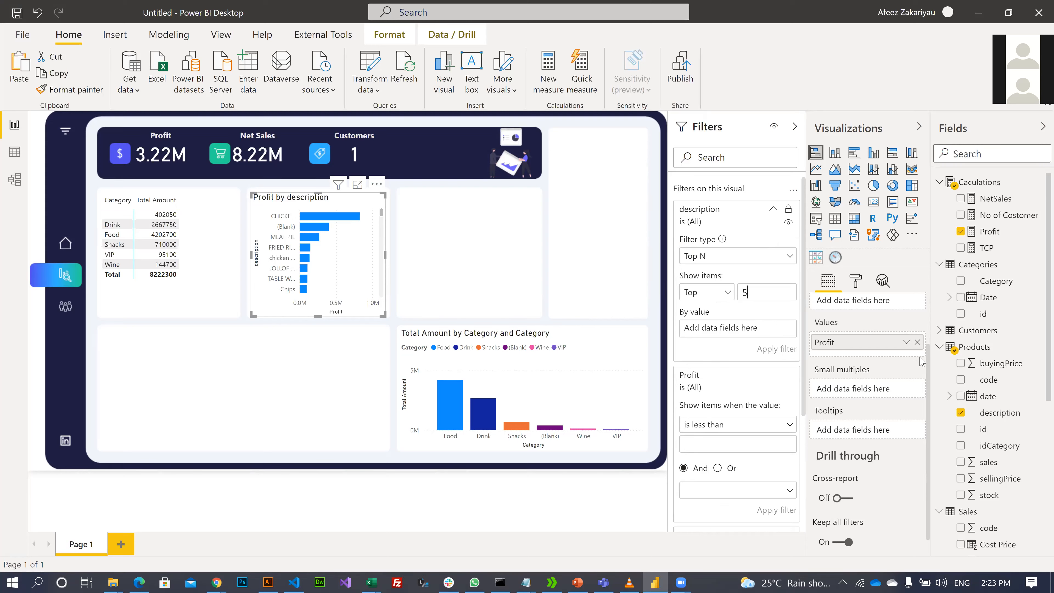
pyautogui.moveTo(990, 231); pyautogui.dragTo(701, 330)
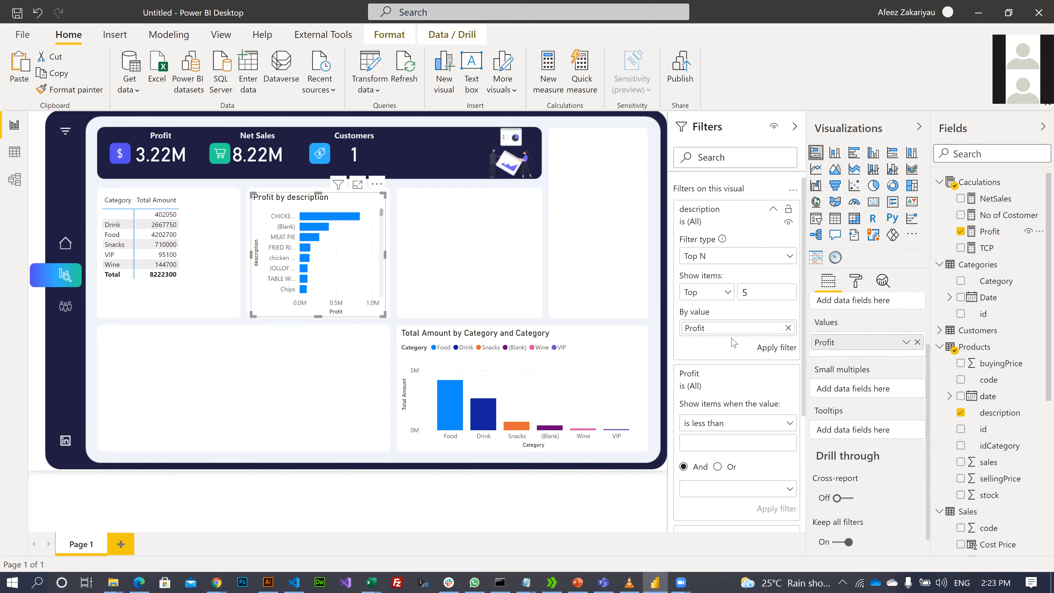
pyautogui.click(769, 349)
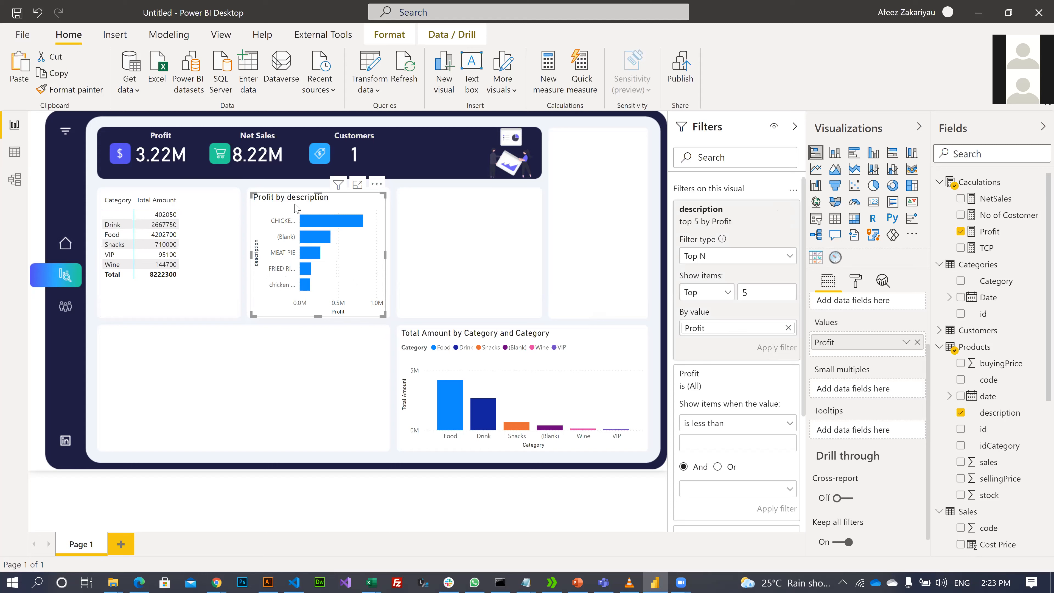
# - Switch to Data view and browse the Sales table's columns, including Product Name's options
pyautogui.click(11, 160)
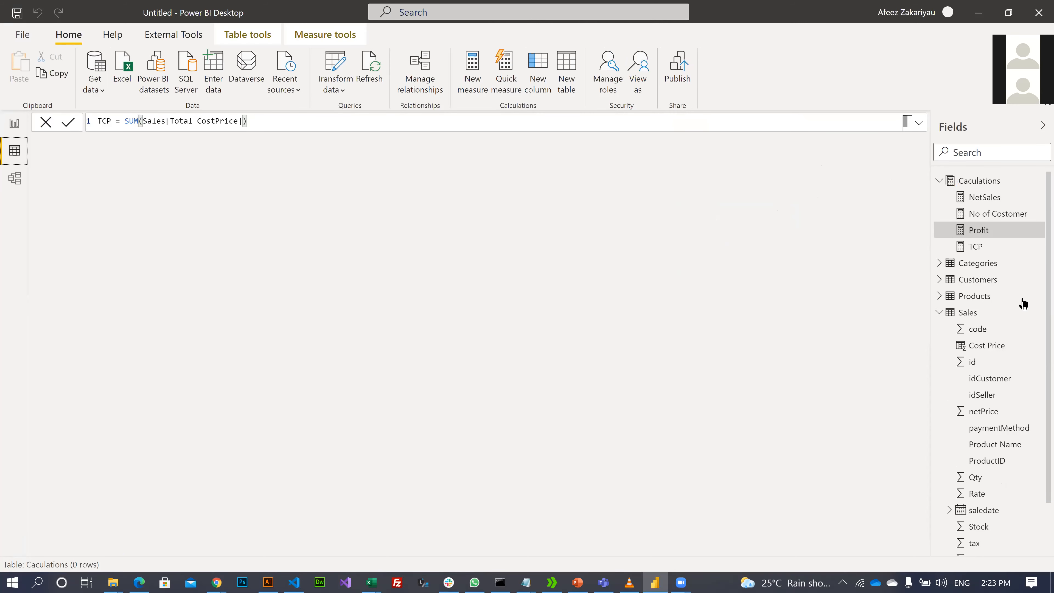
pyautogui.click(972, 317)
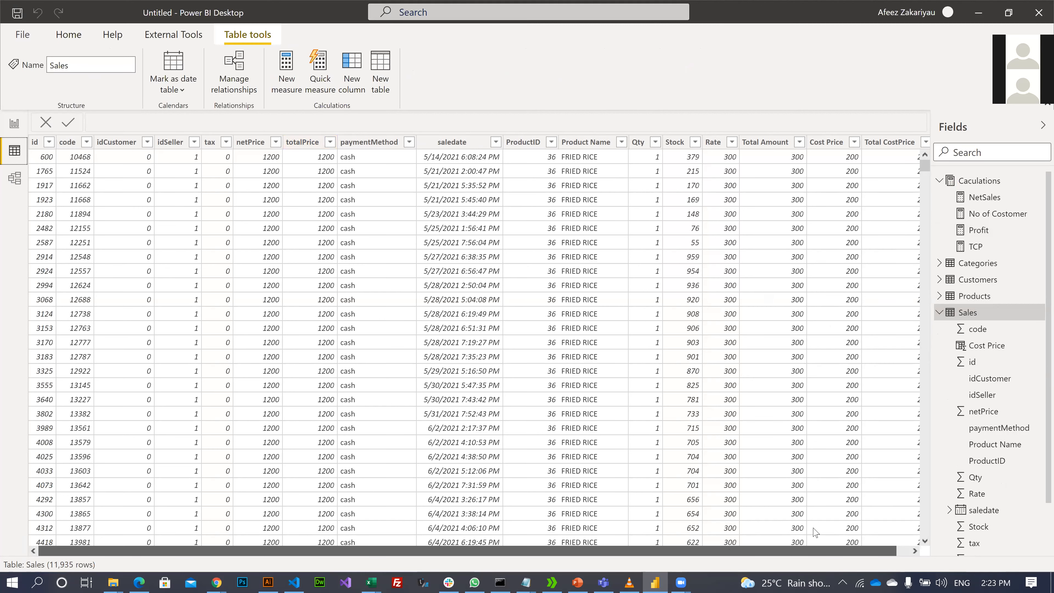
pyautogui.hscroll(1, 831, 345)
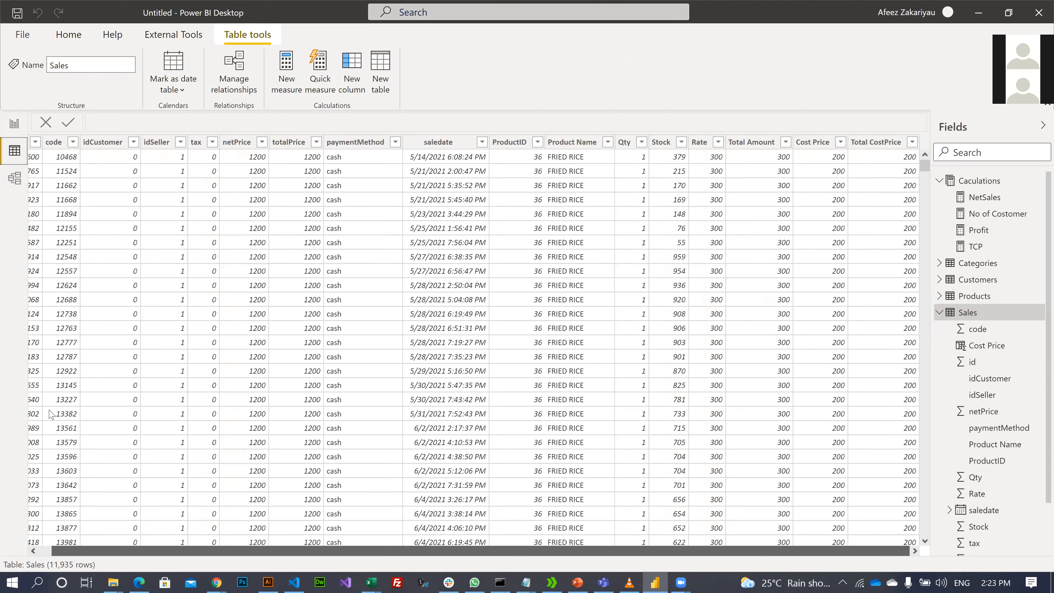
pyautogui.hscroll(-1, 49, 414)
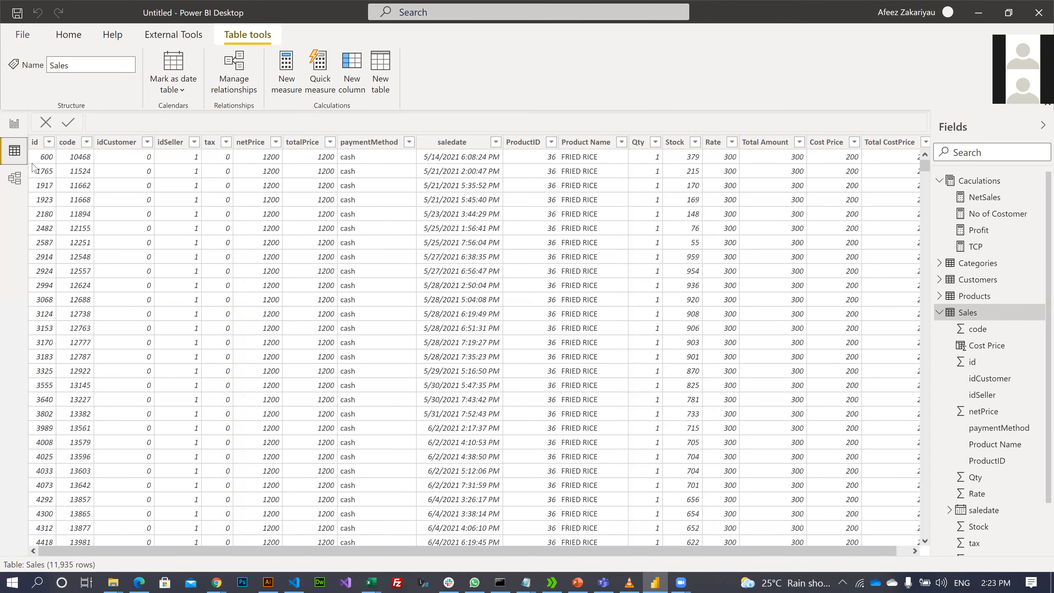
pyautogui.click(367, 144)
pyautogui.click(622, 147)
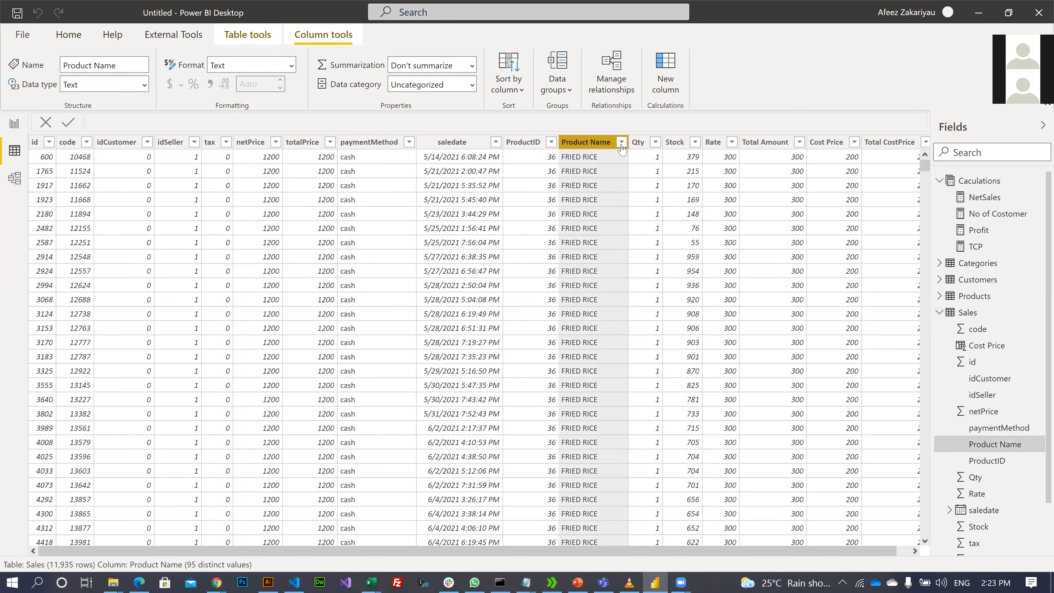
pyautogui.click(621, 146)
pyautogui.click(749, 125)
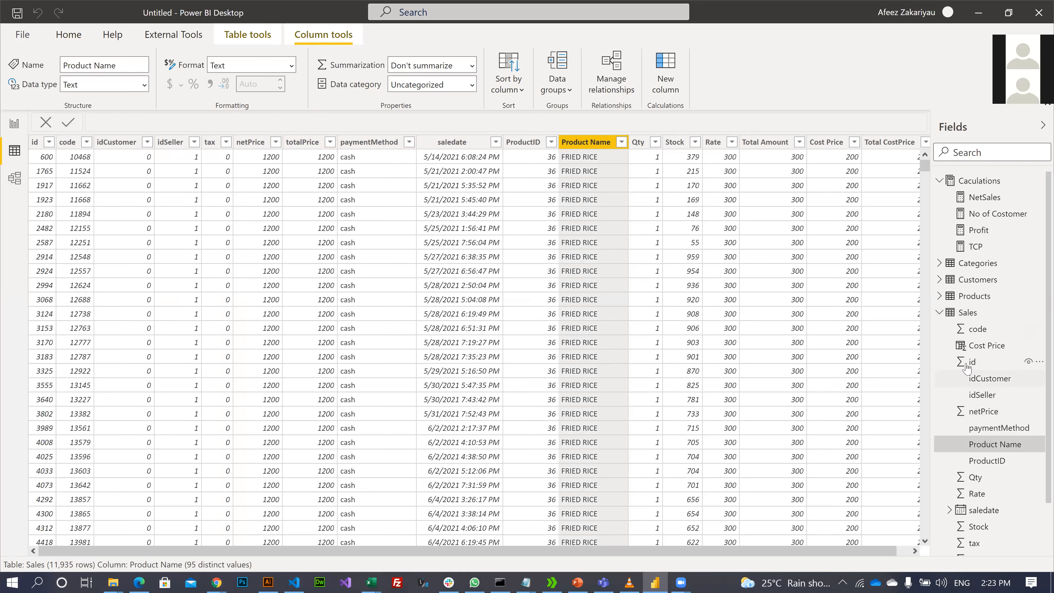
# - Show the Products table and scroll through the description column's values without filtering
pyautogui.click(974, 297)
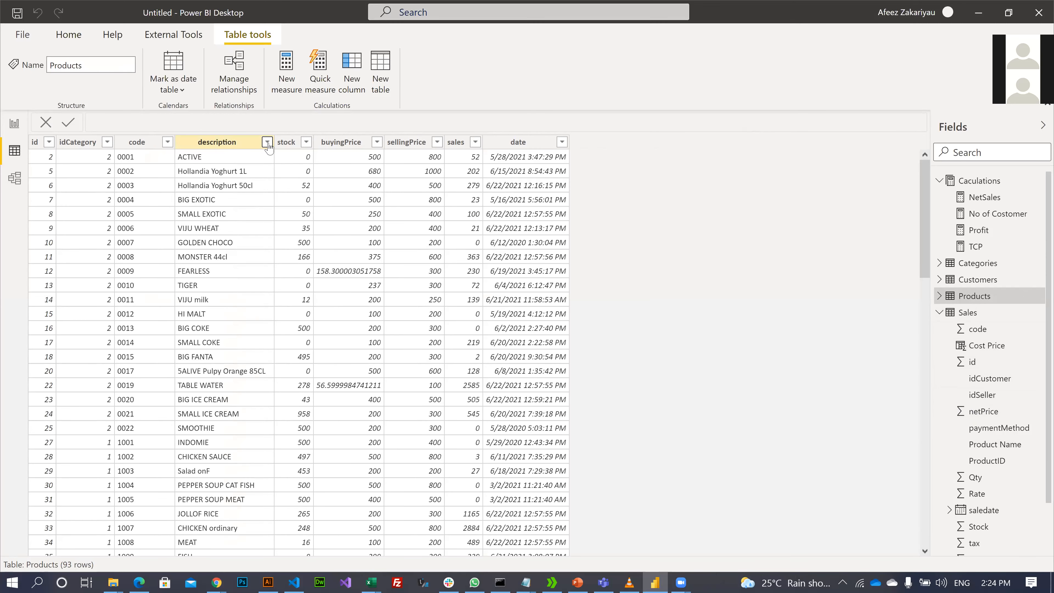
pyautogui.click(209, 286)
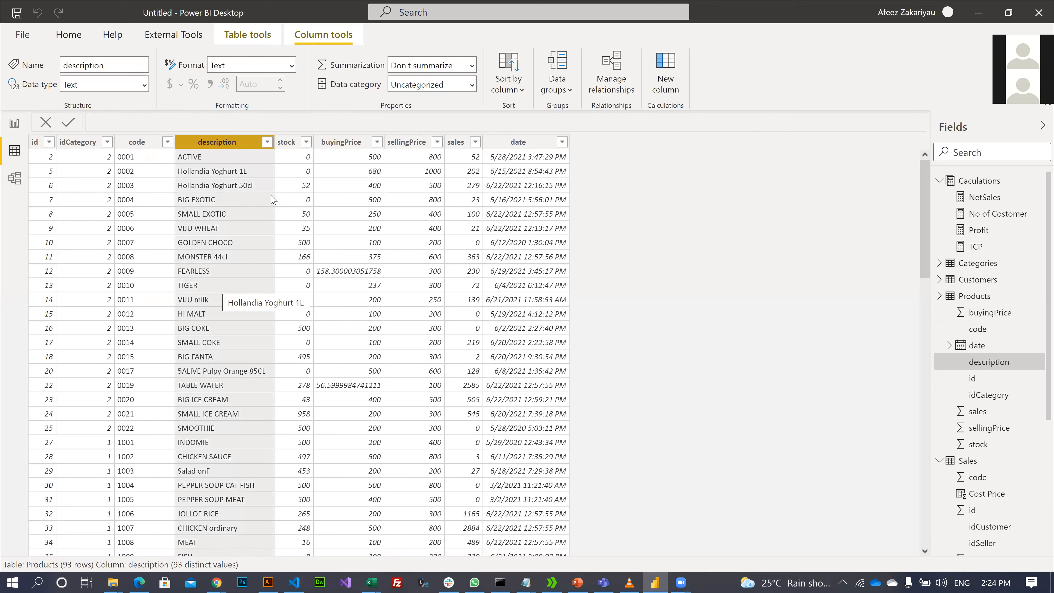
pyautogui.click(267, 141)
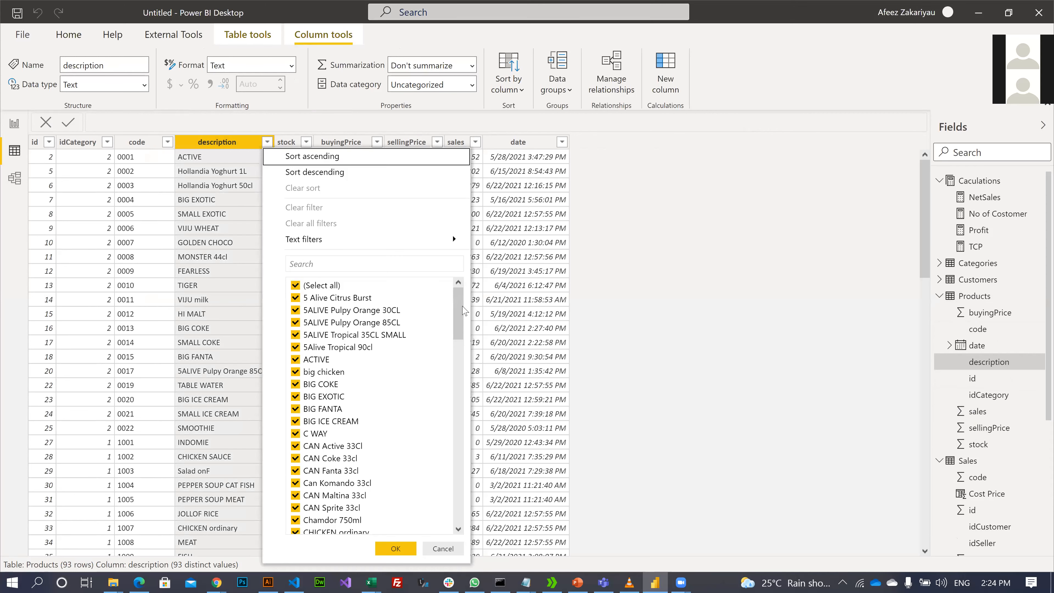
pyautogui.scroll(-15, 460, 316)
pyautogui.scroll(5, 451, 424)
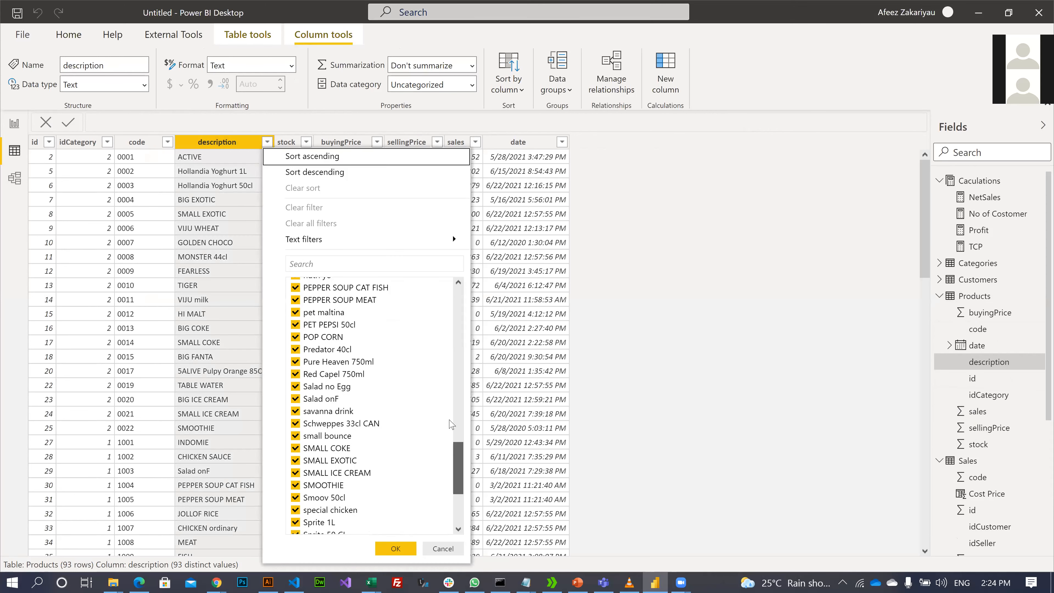
pyautogui.scroll(15, 451, 374)
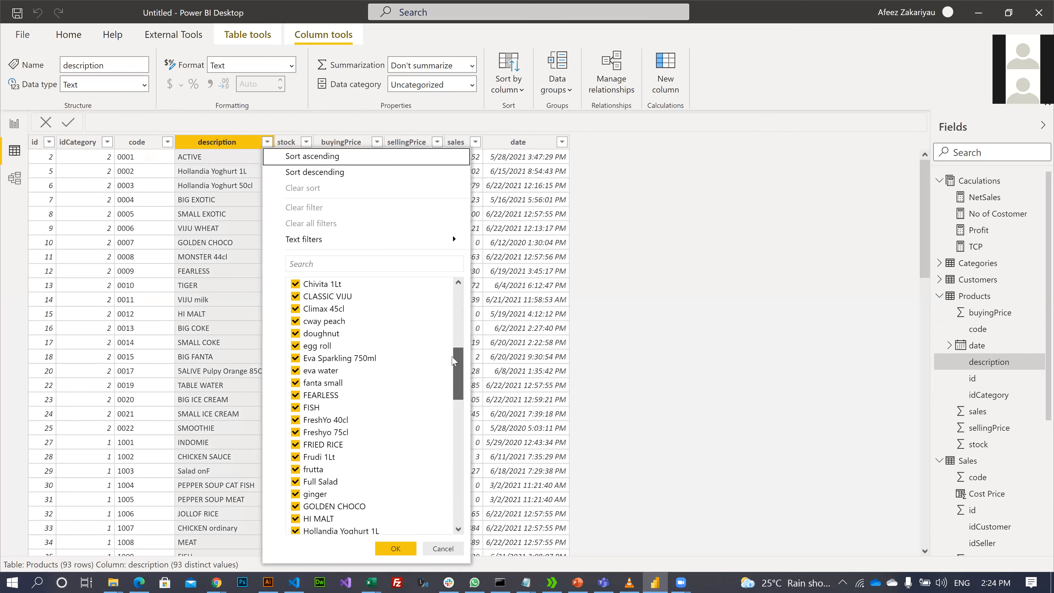
pyautogui.scroll(2, 451, 308)
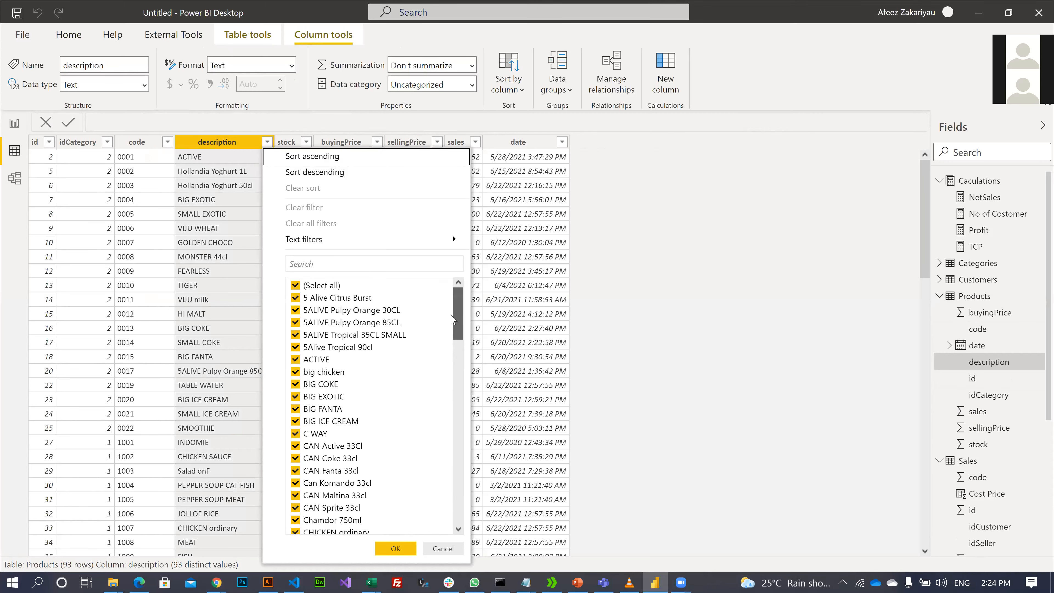
pyautogui.scroll(-10, 452, 320)
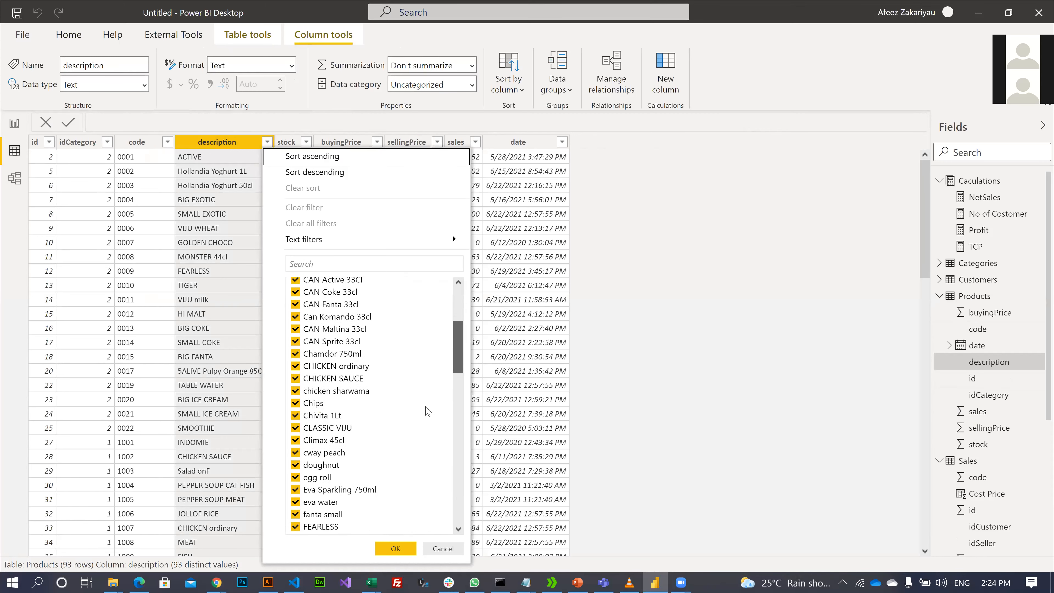
pyautogui.scroll(-4, 421, 450)
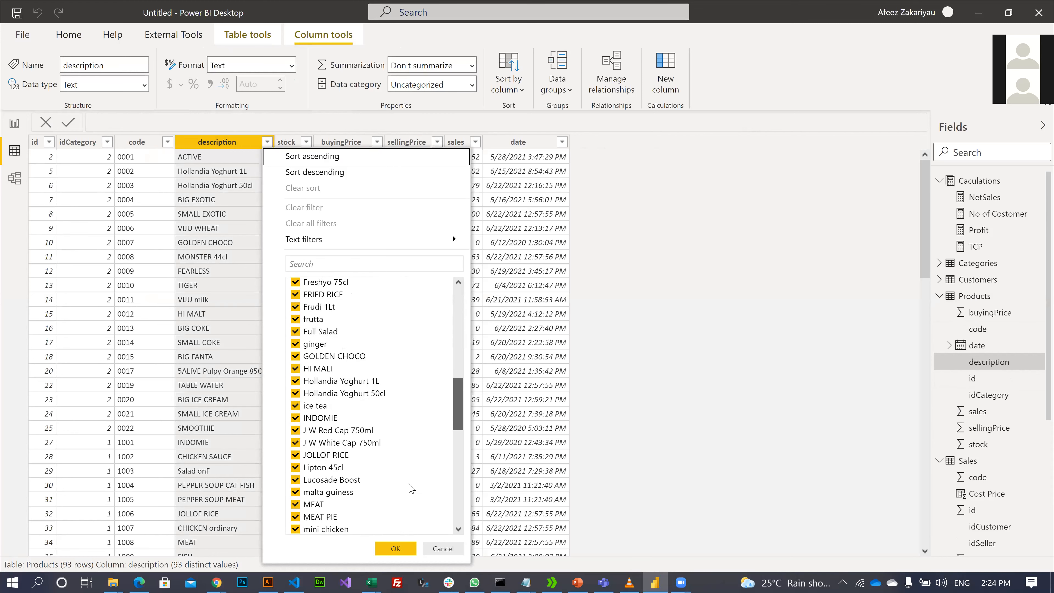
pyautogui.click(1038, 470)
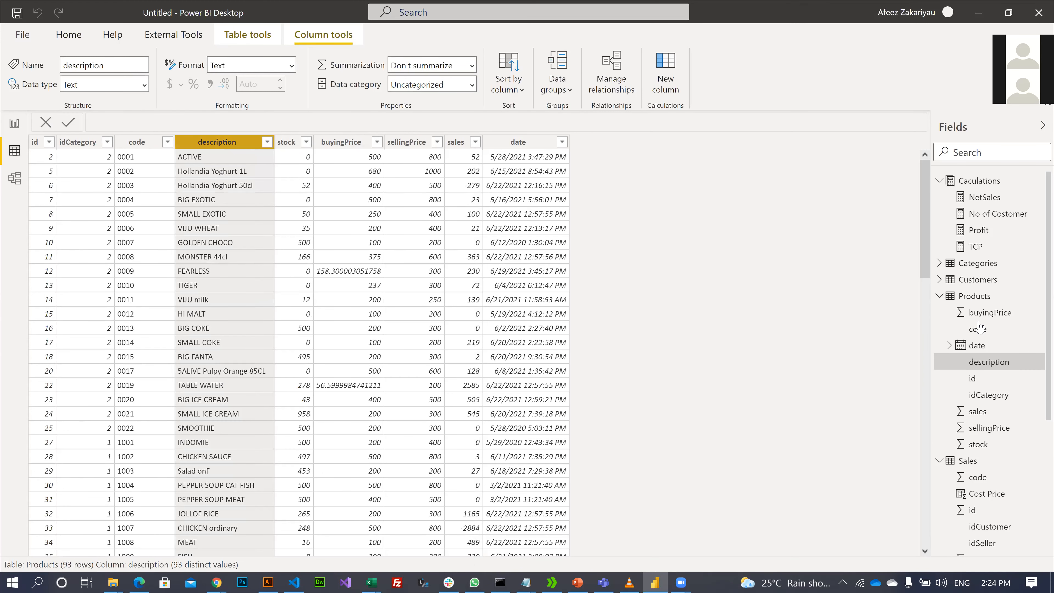
# - Check that the chart's description filter remains Top N, keeping the top 5 by Profit
pyautogui.scroll(-5, 967, 459)
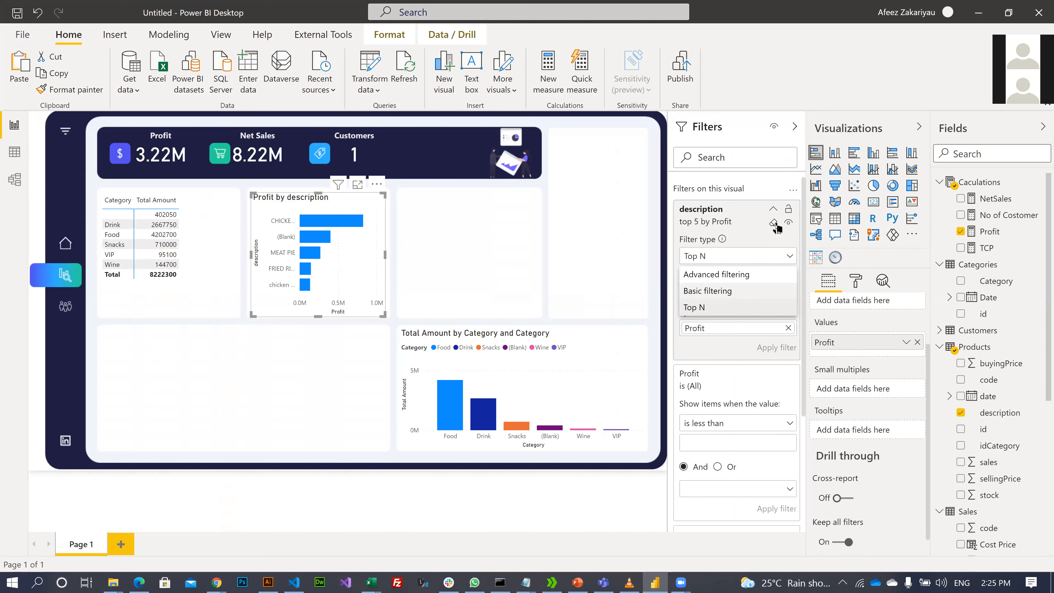
pyautogui.click(711, 256)
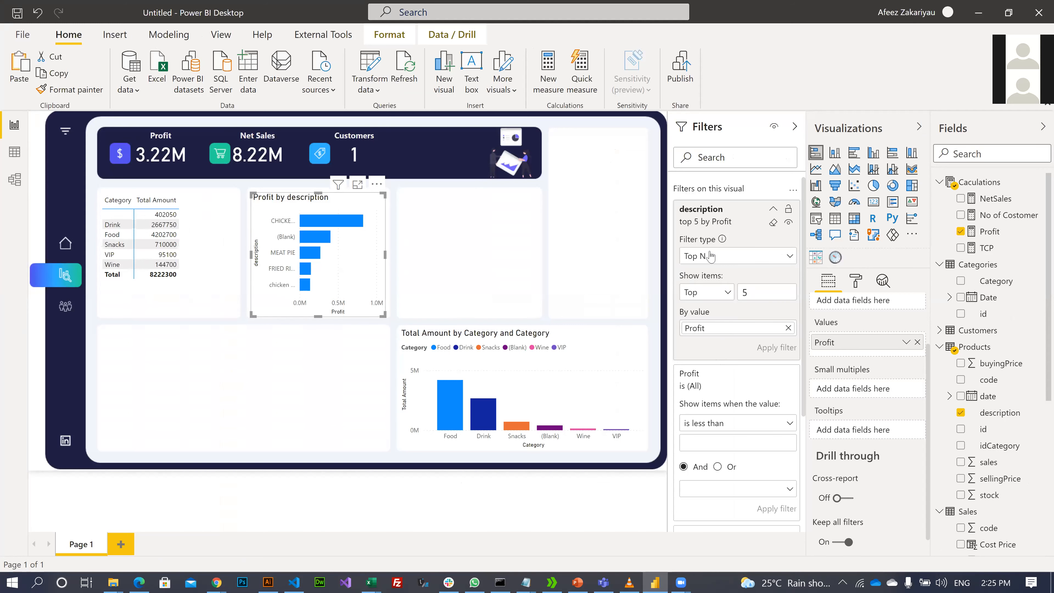
pyautogui.click(726, 293)
pyautogui.click(707, 313)
pyautogui.click(360, 345)
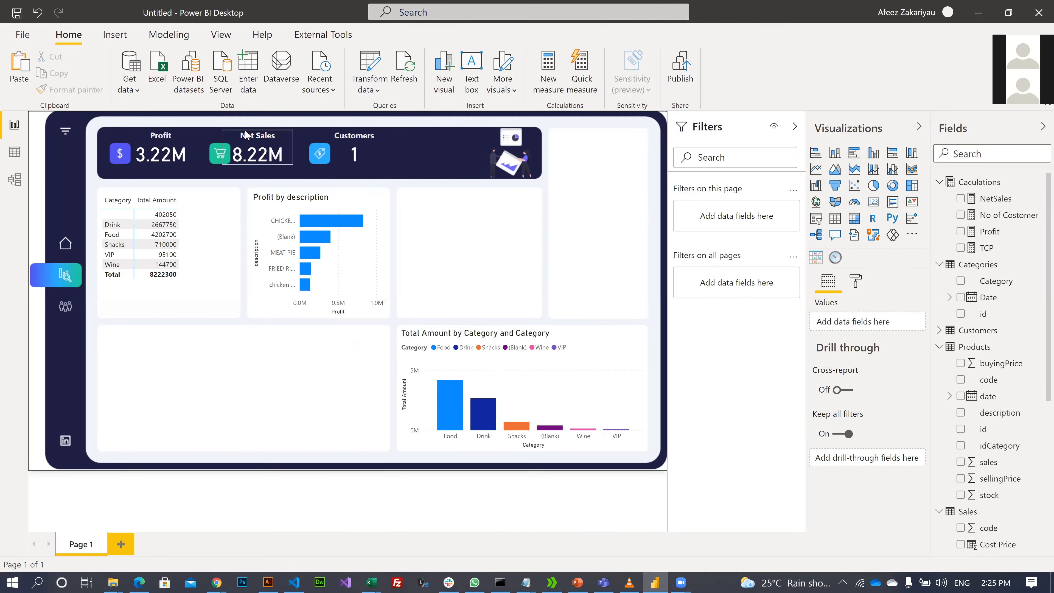
# - Dismiss the Get data list and Dataverse dialog, then launch Transform data
pyautogui.click(127, 88)
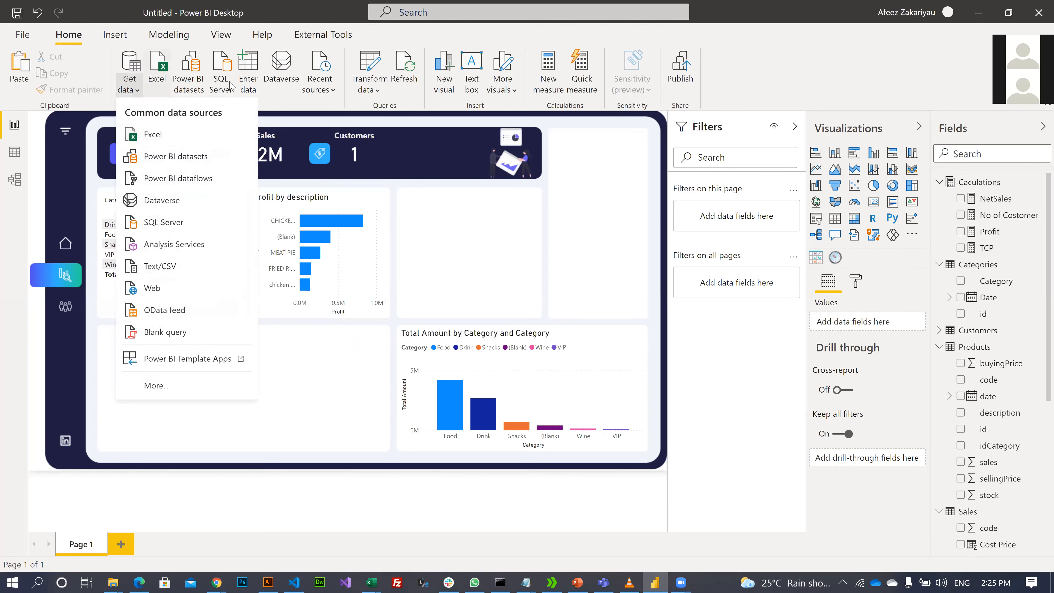
pyautogui.click(262, 97)
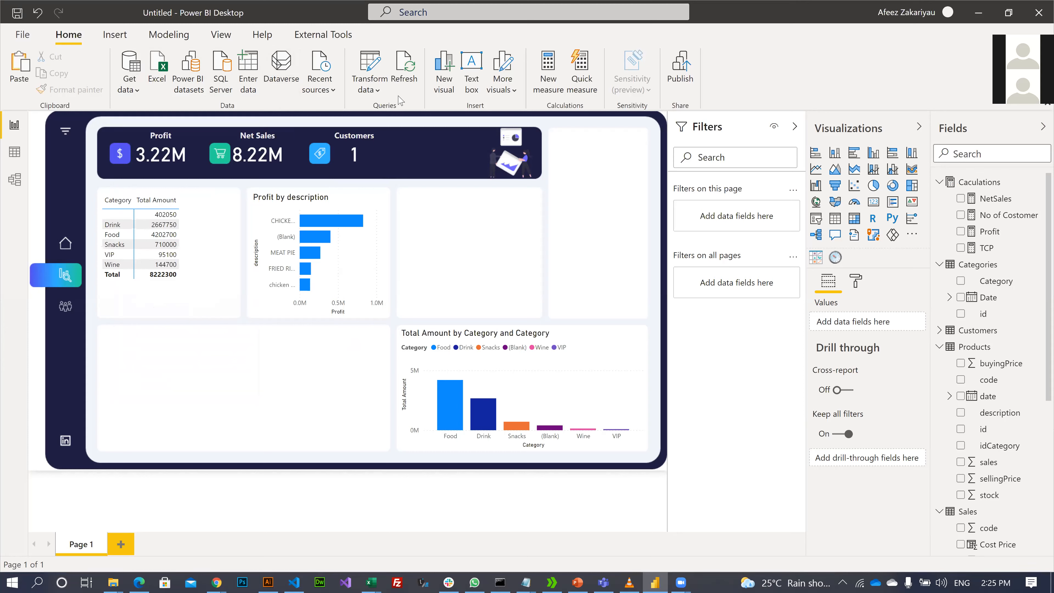
pyautogui.click(738, 349)
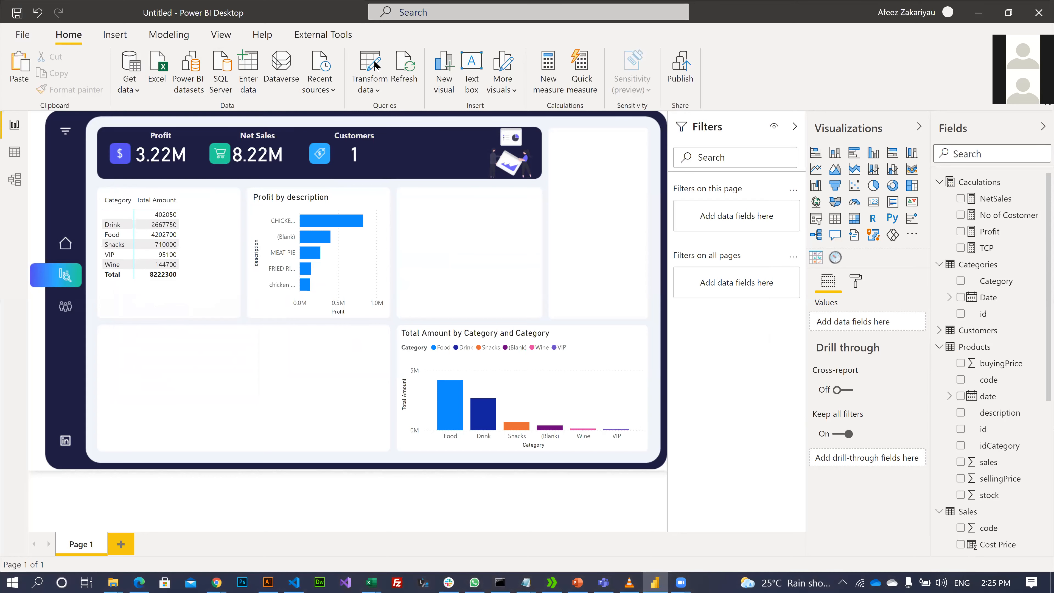
pyautogui.click(377, 95)
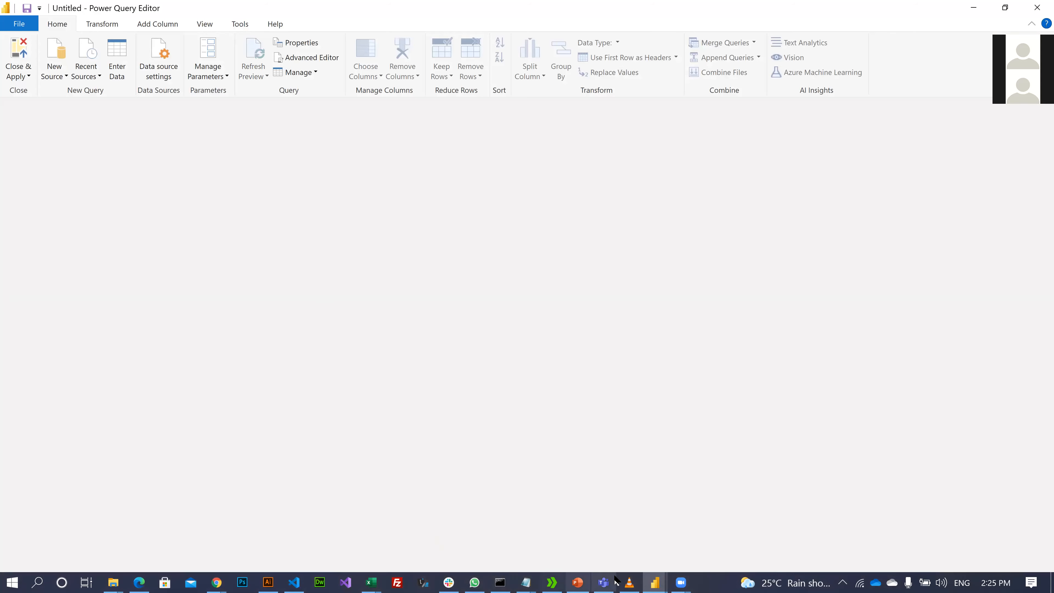
pyautogui.moveTo(591, 580)
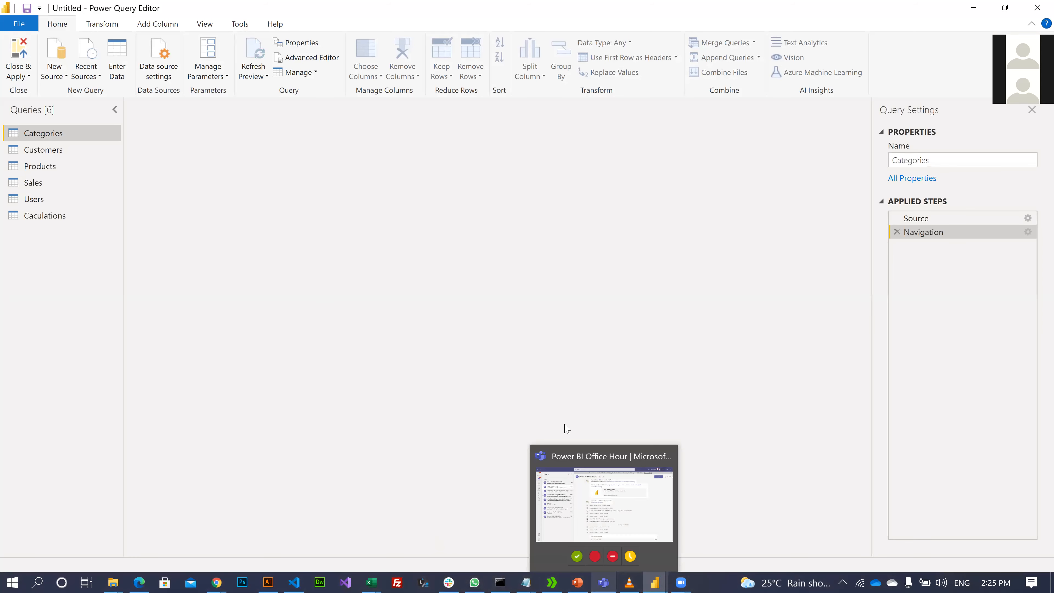
pyautogui.click(25, 181)
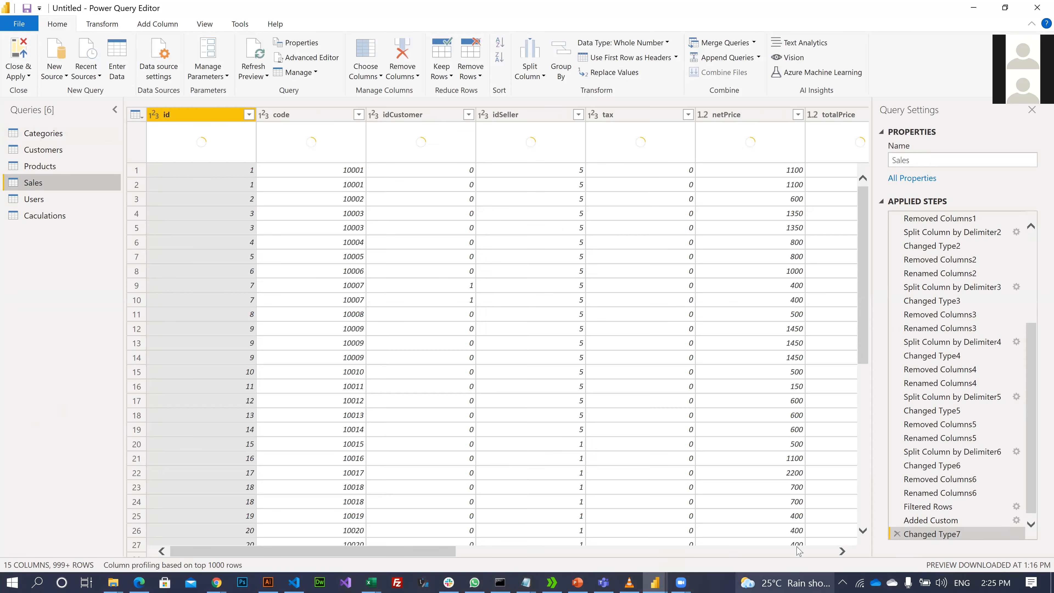
pyautogui.click(797, 552)
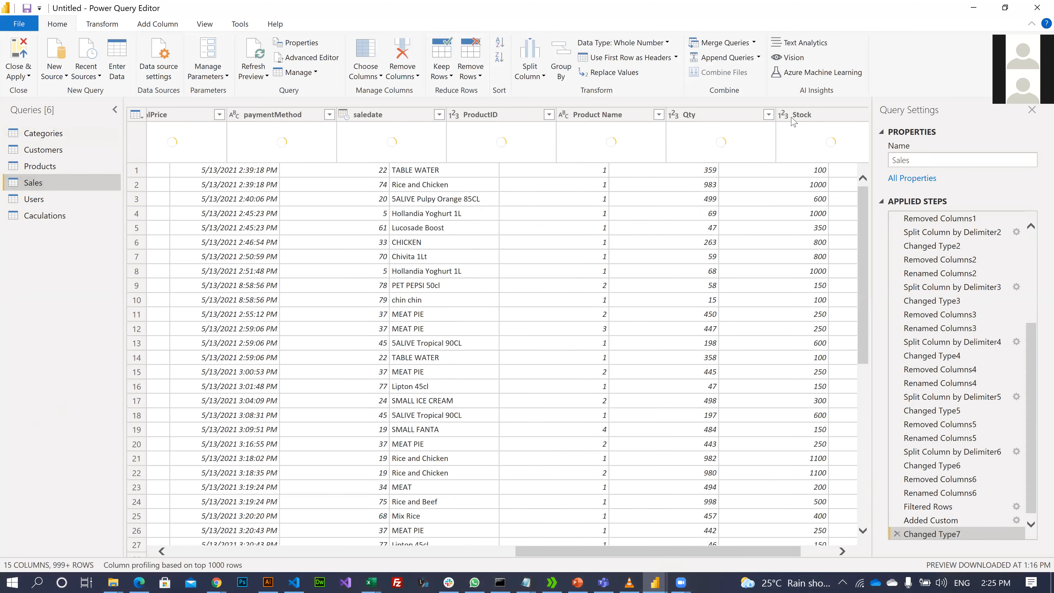
pyautogui.click(850, 118)
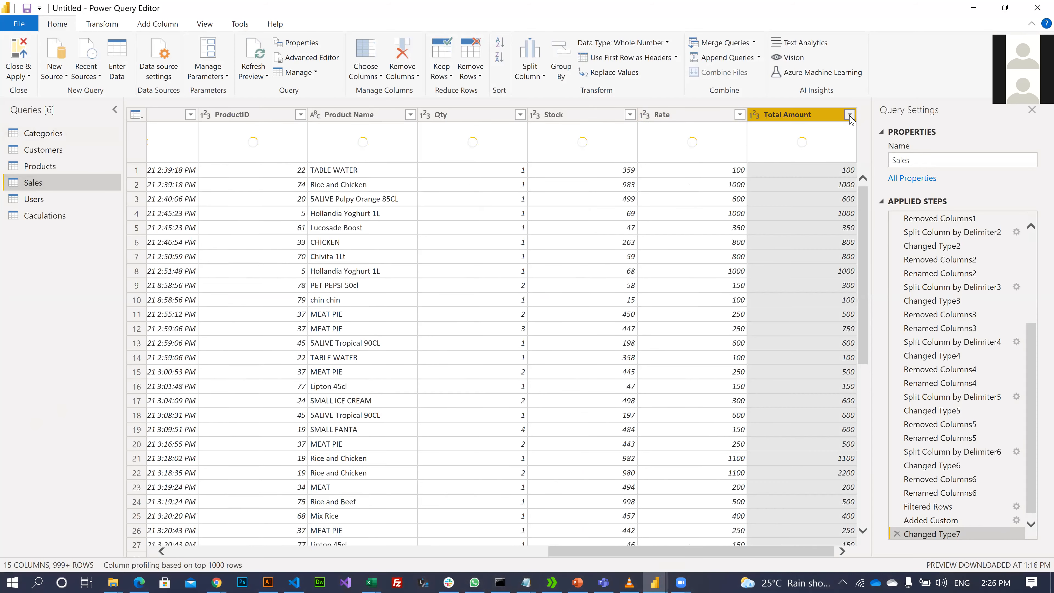
pyautogui.click(850, 119)
pyautogui.click(553, 115)
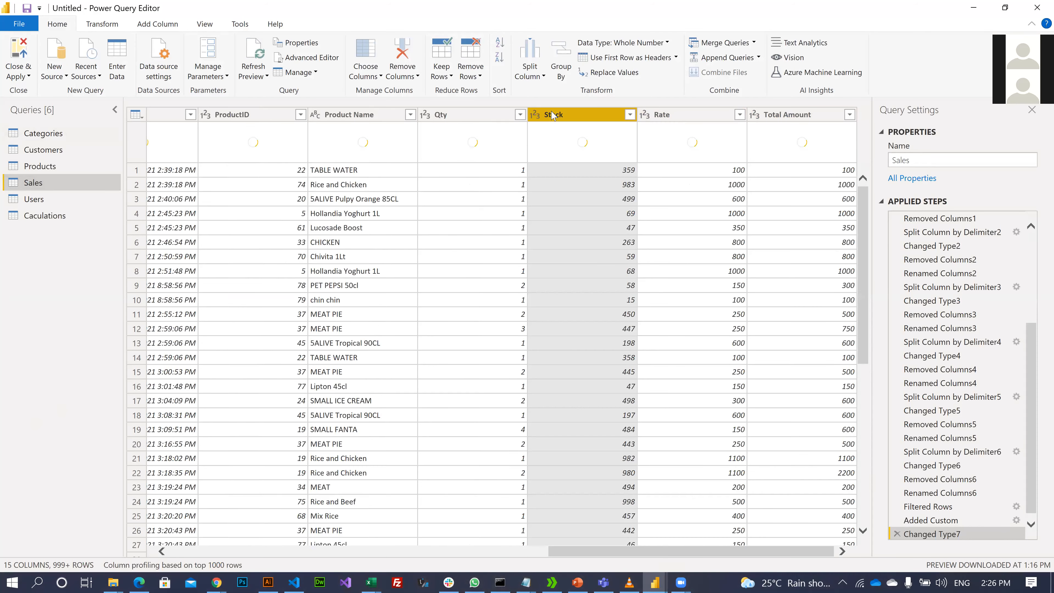
pyautogui.click(481, 116)
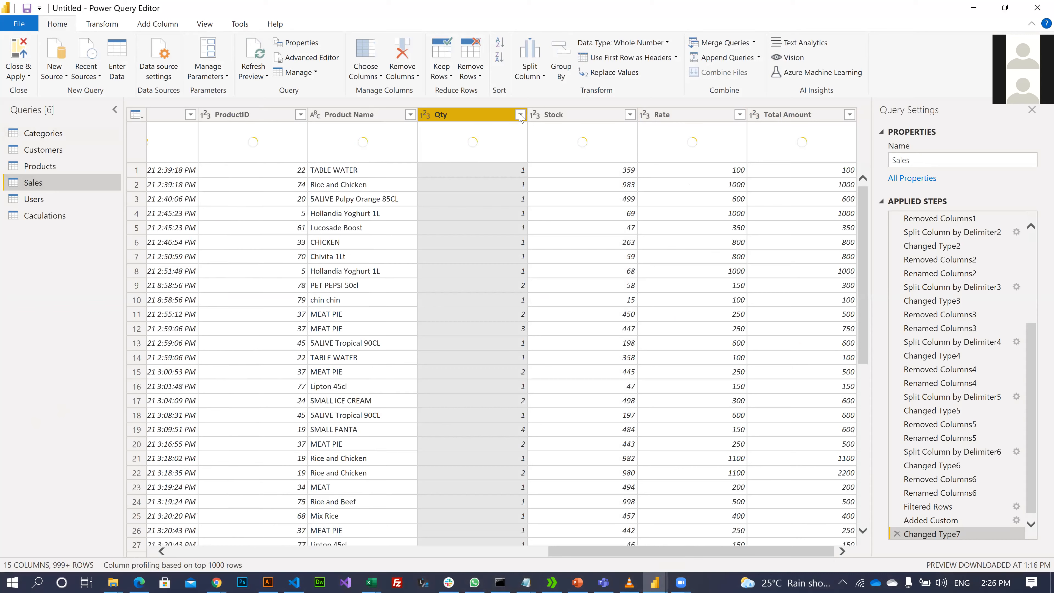
pyautogui.click(521, 116)
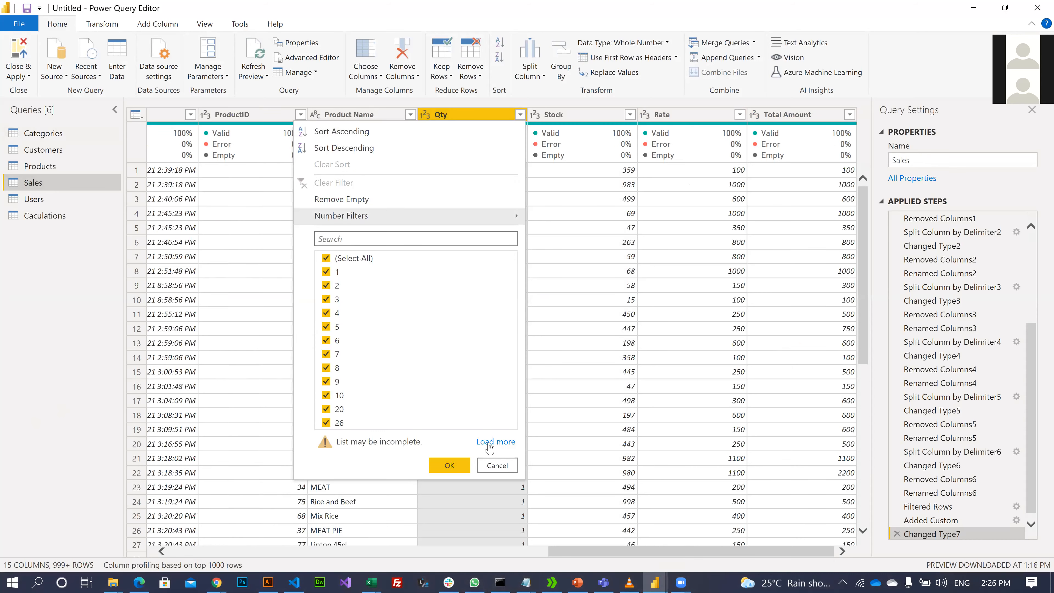
pyautogui.click(489, 442)
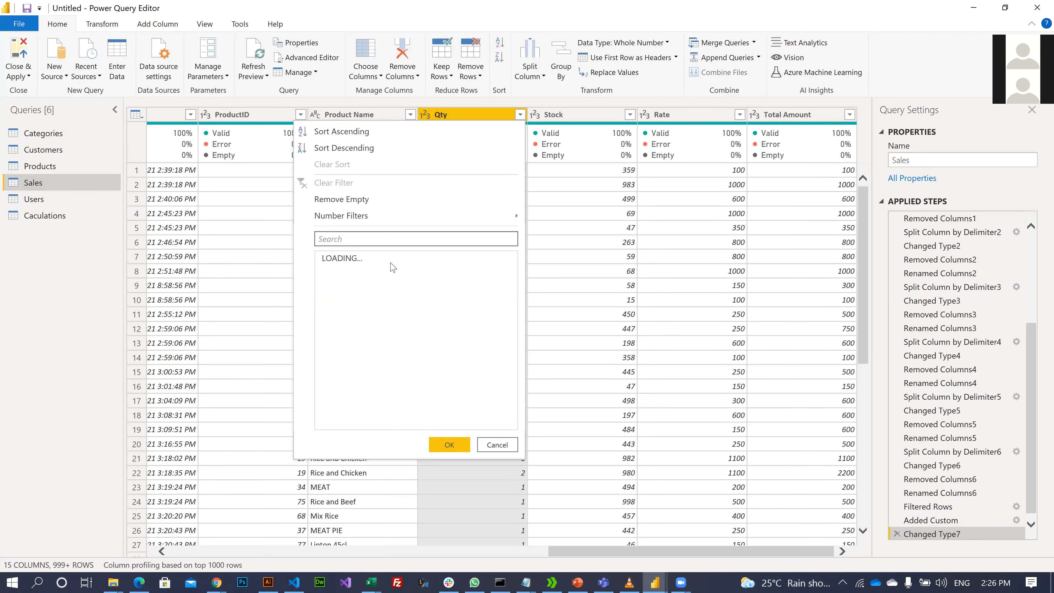
pyautogui.scroll(-3, 376, 366)
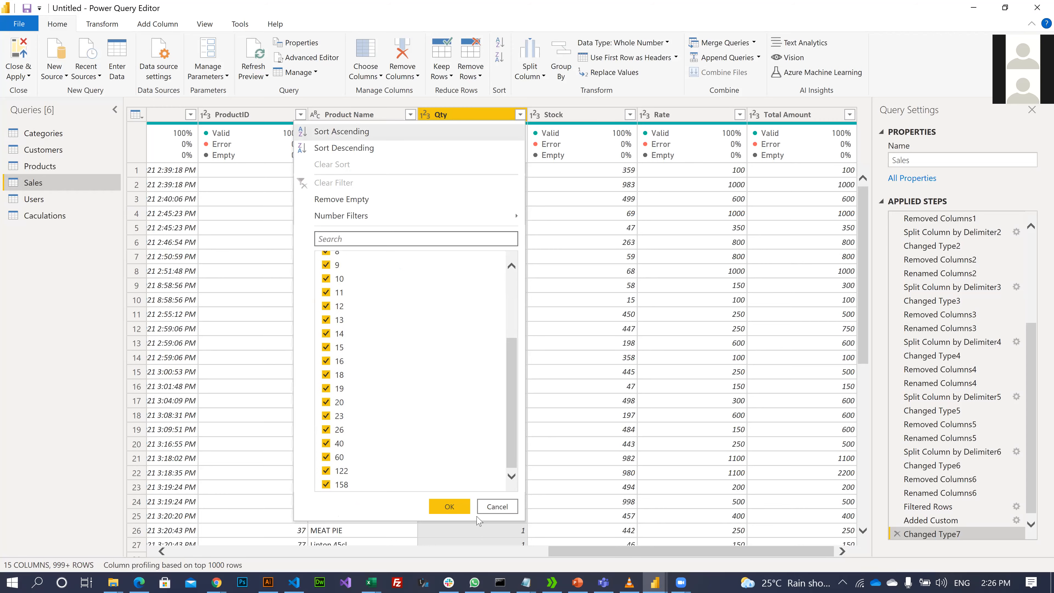
pyautogui.click(498, 507)
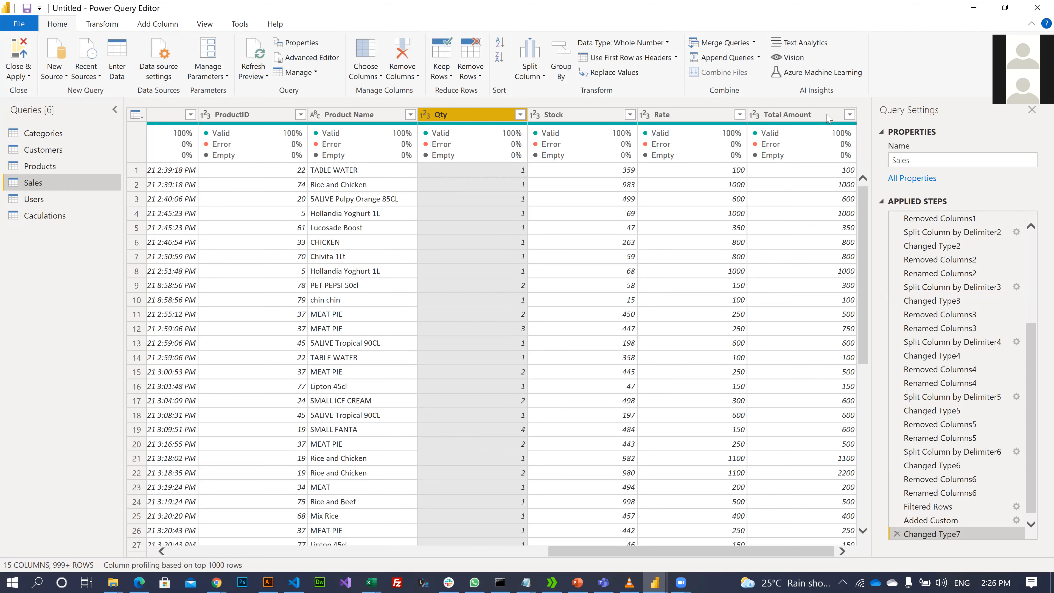
pyautogui.click(850, 116)
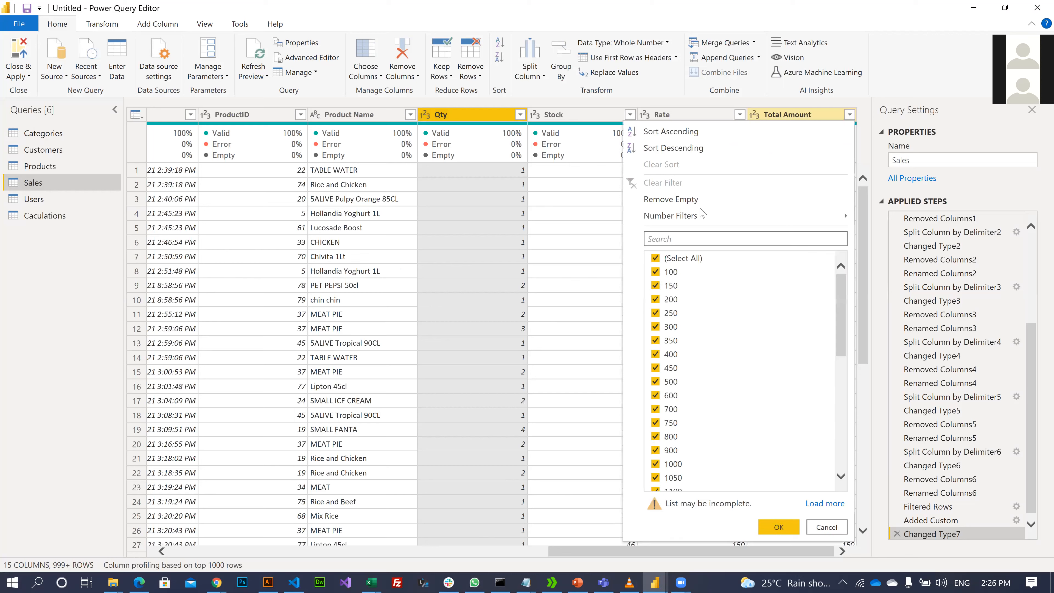
pyautogui.scroll(-5, 755, 391)
pyautogui.click(822, 504)
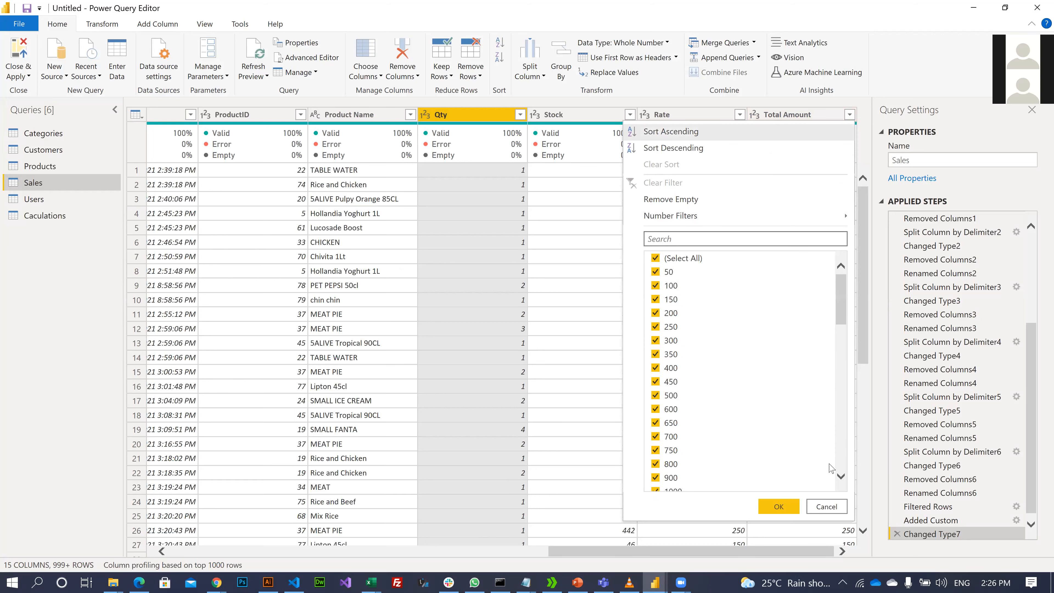
pyautogui.scroll(-15, 830, 469)
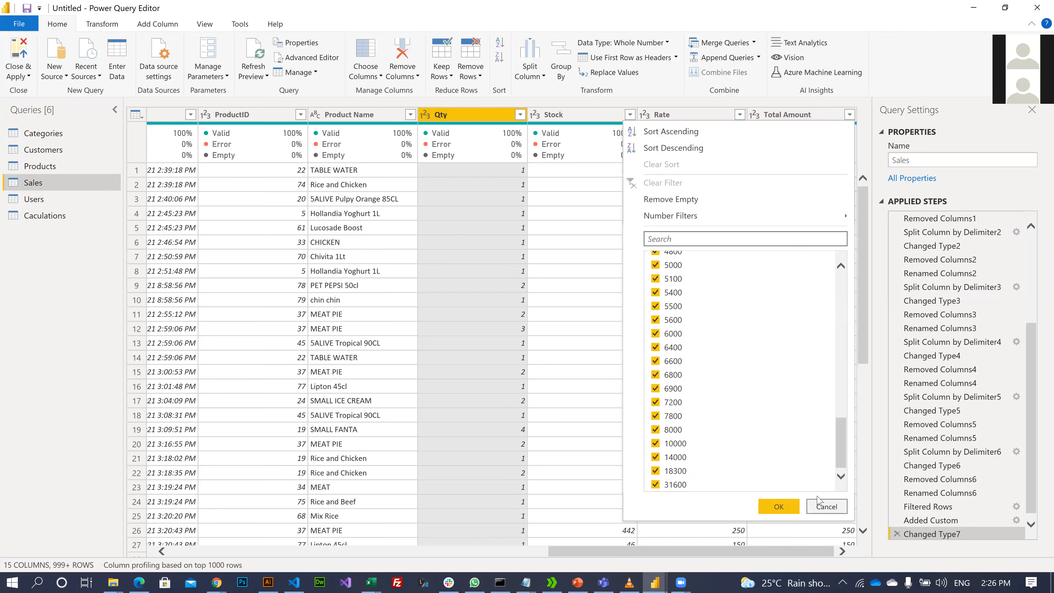
pyautogui.click(588, 210)
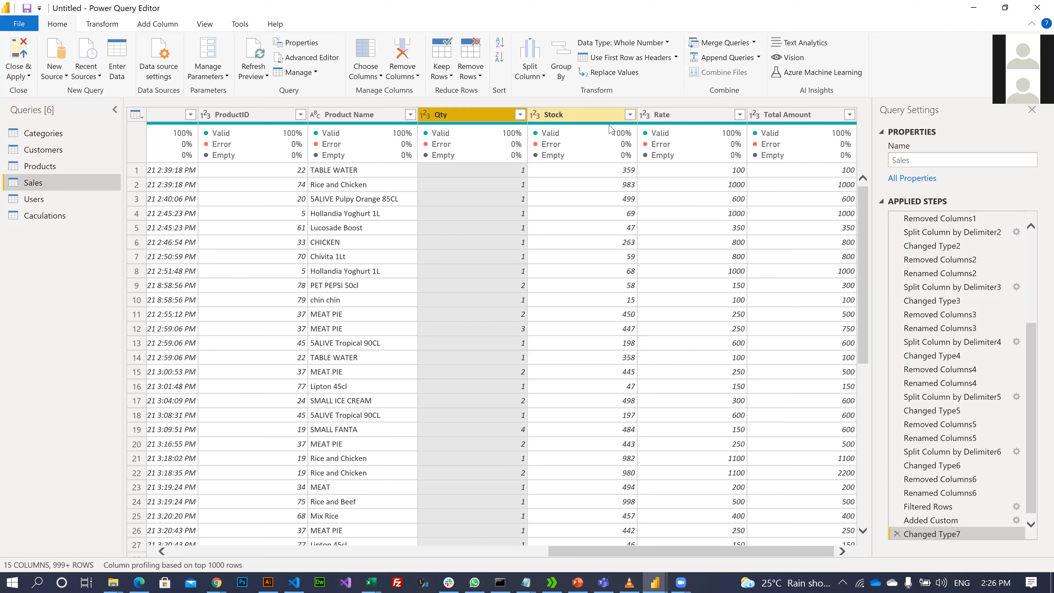
pyautogui.click(740, 117)
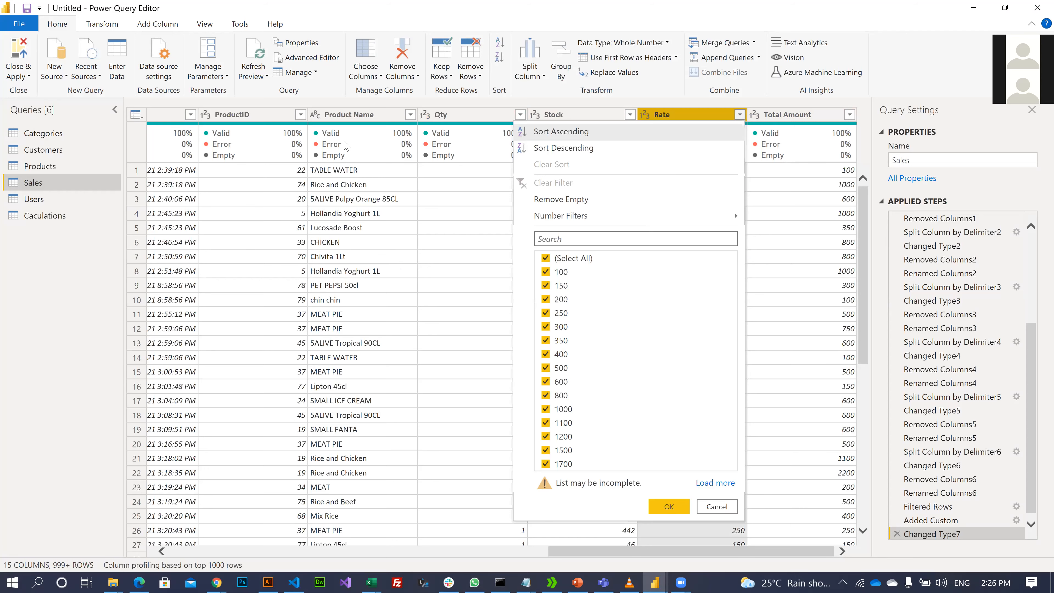
pyautogui.click(4, 119)
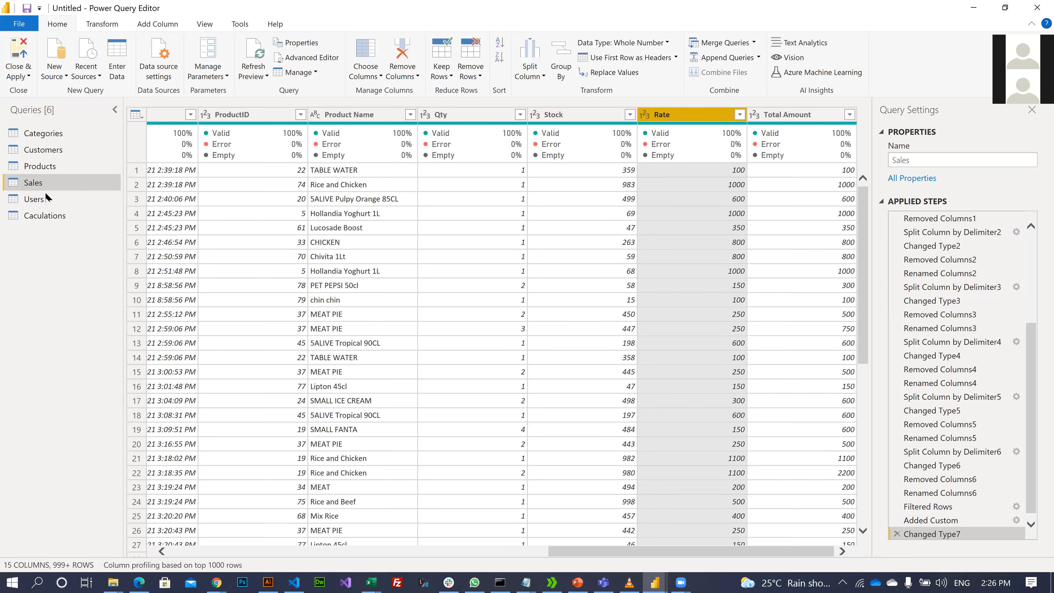
pyautogui.click(46, 219)
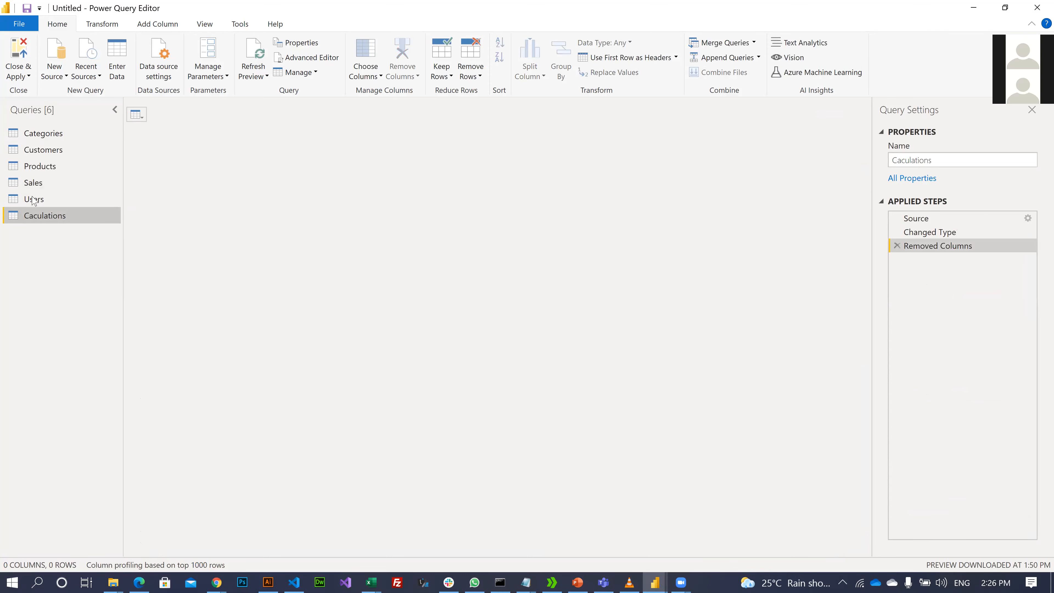
pyautogui.click(36, 196)
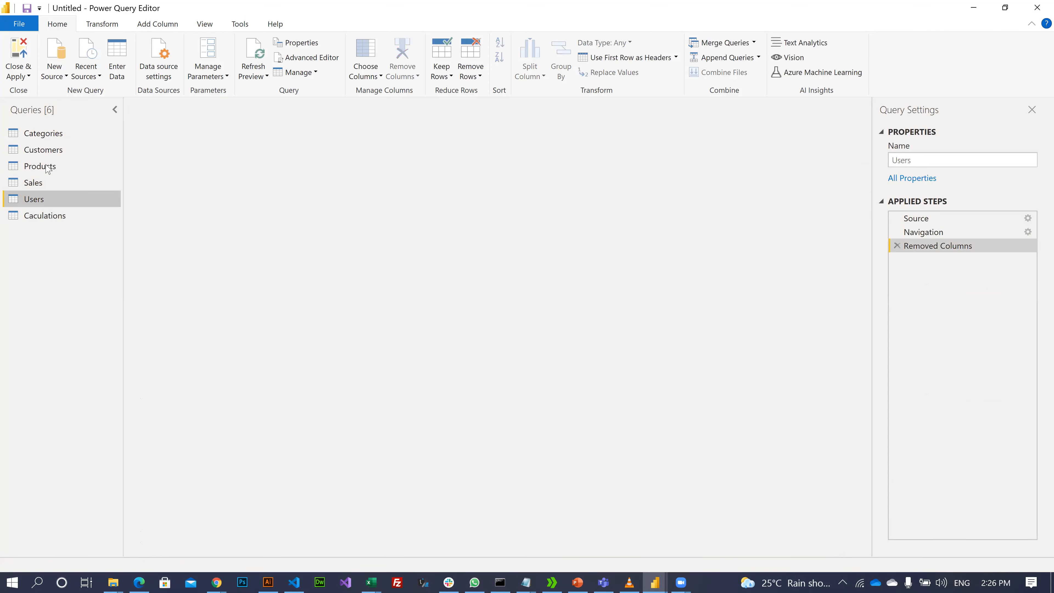
pyautogui.press('Up')
pyautogui.press('Up')
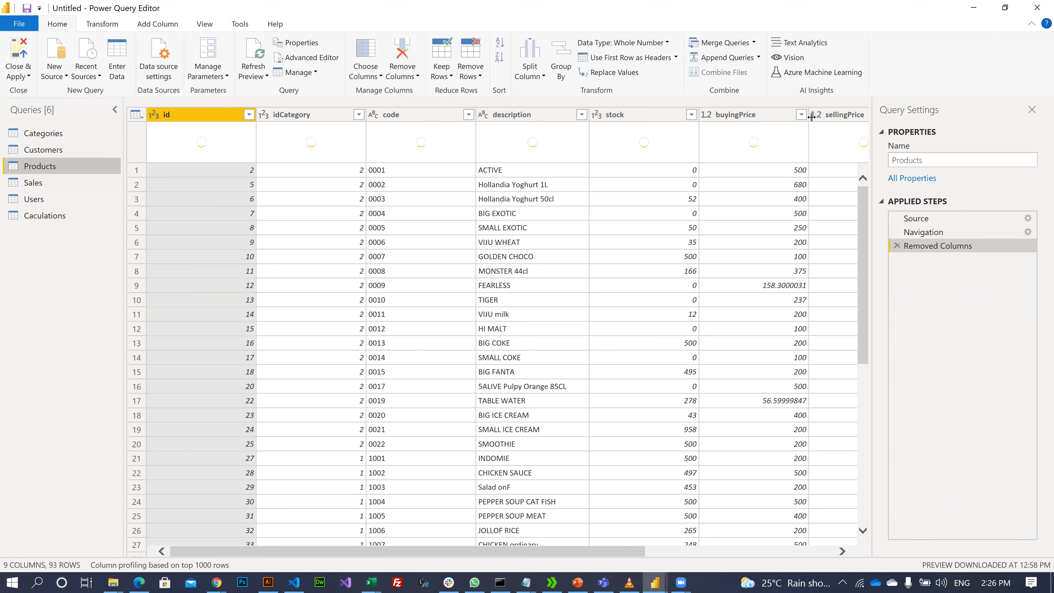
pyautogui.click(801, 114)
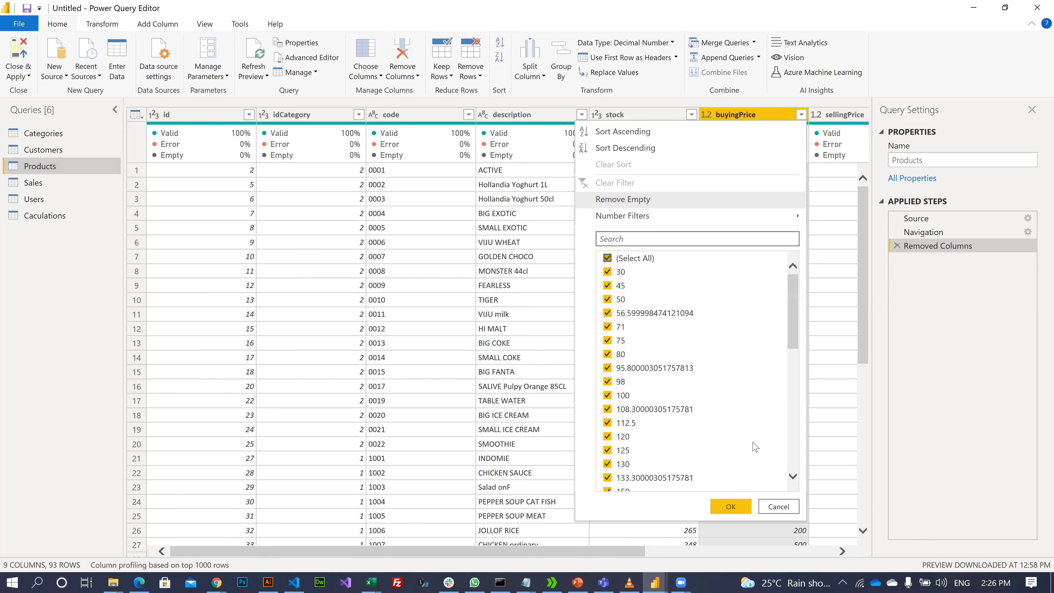
pyautogui.click(779, 507)
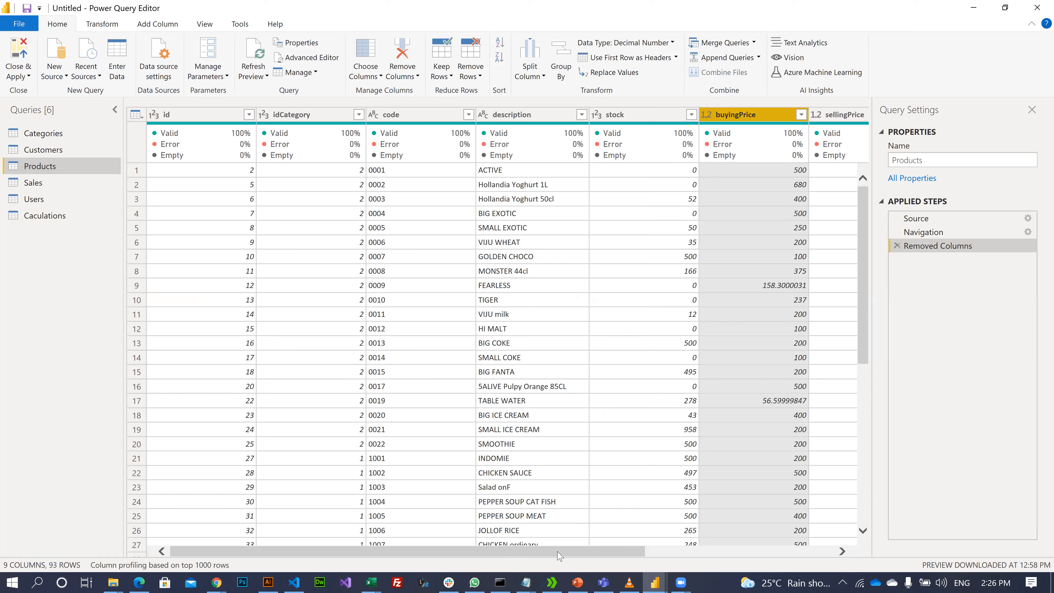
pyautogui.hscroll(5, 706, 416)
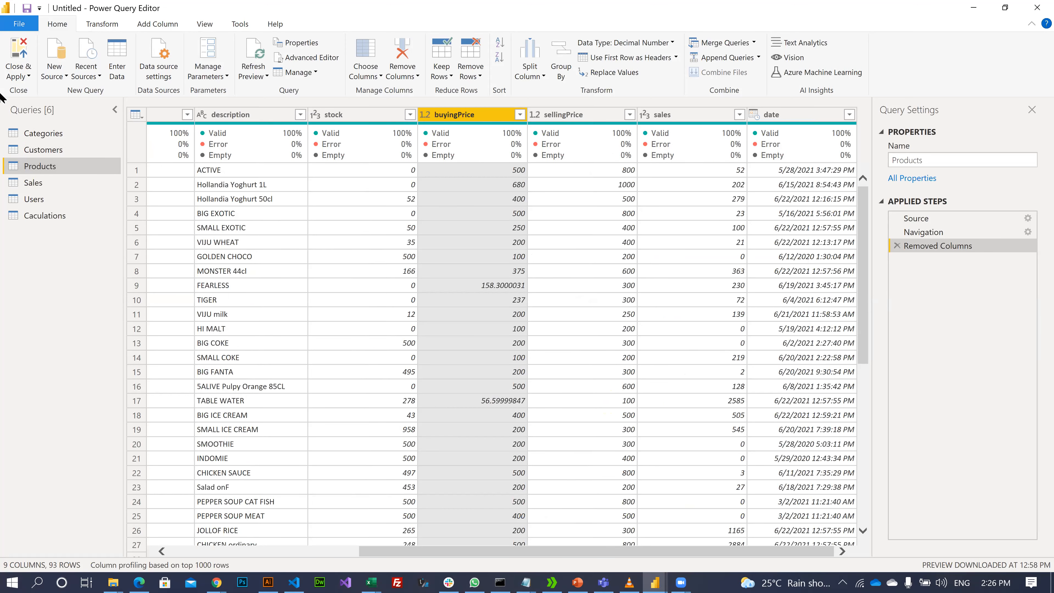
pyautogui.click(42, 201)
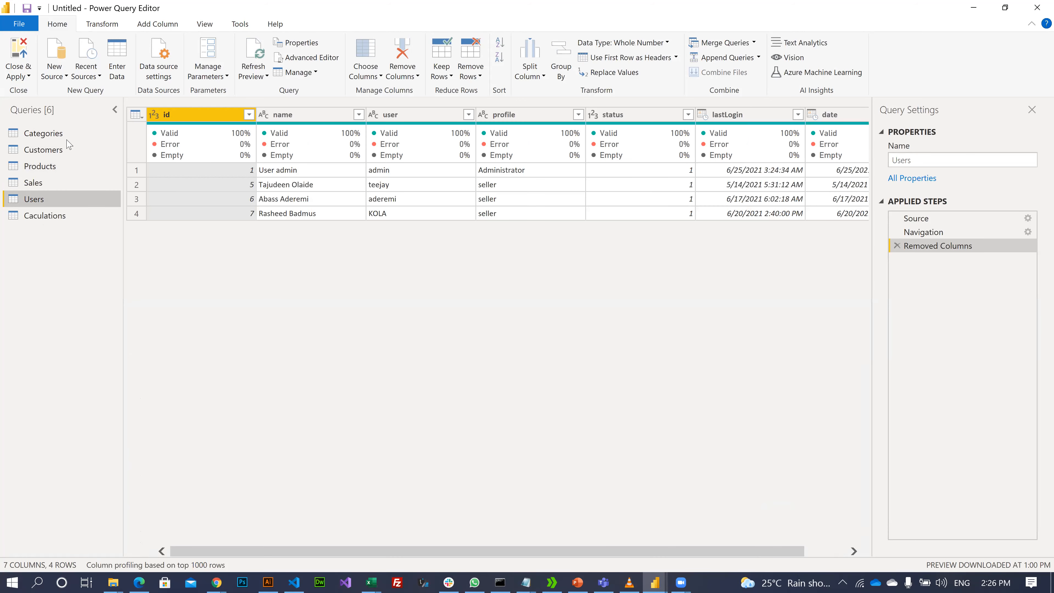
pyautogui.click(85, 188)
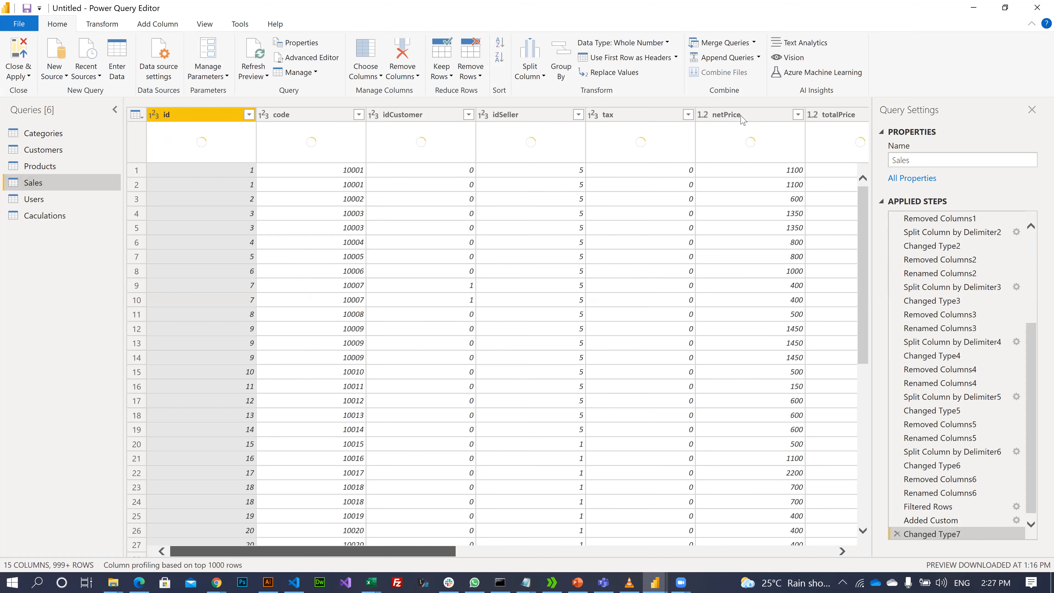
pyautogui.hscroll(10, 639, 251)
pyautogui.click(850, 115)
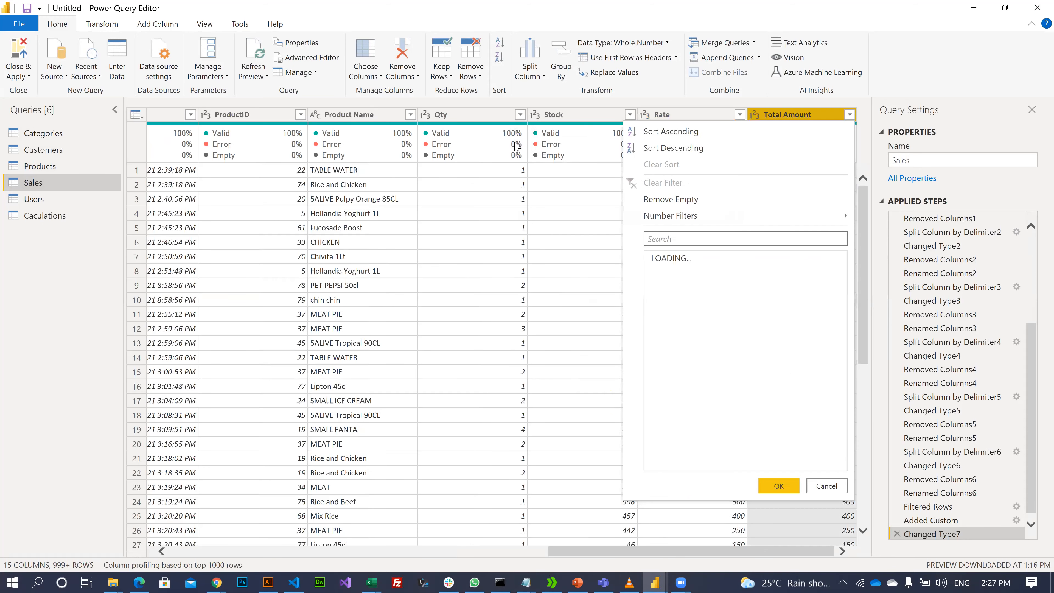
pyautogui.click(630, 116)
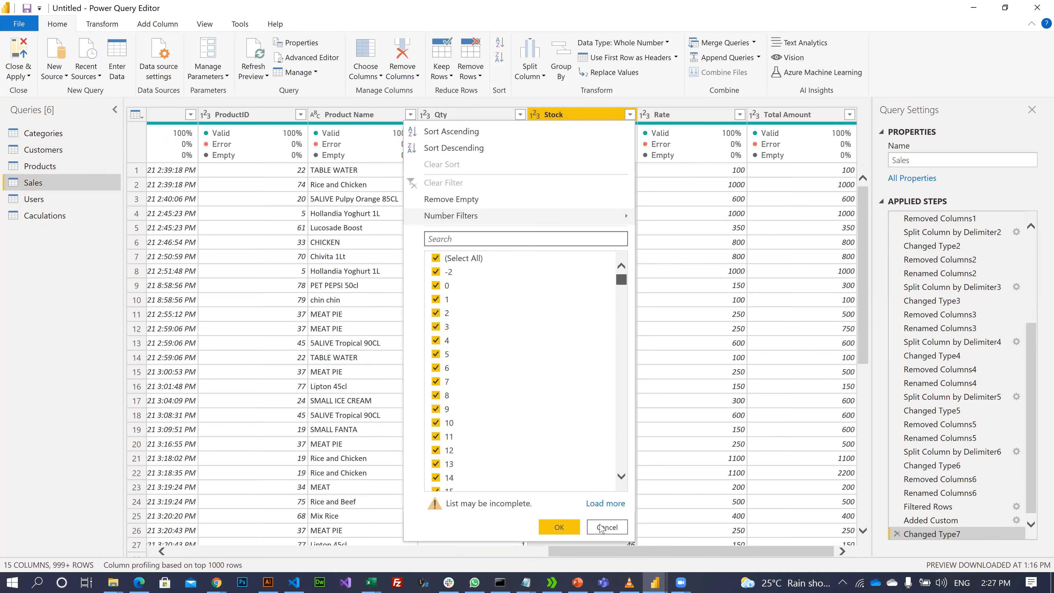
pyautogui.click(602, 503)
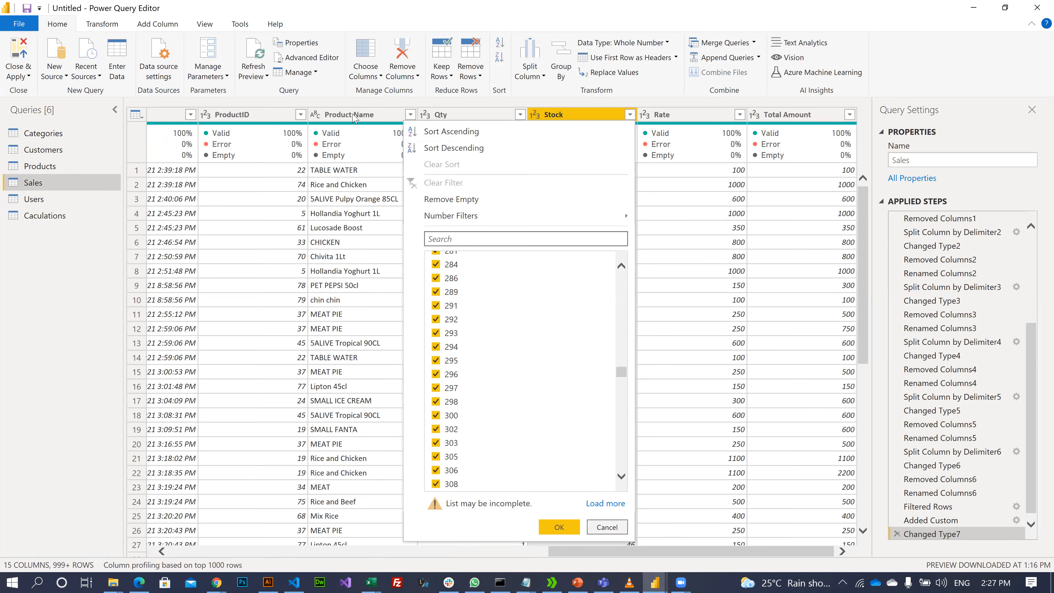
pyautogui.click(412, 116)
pyautogui.click(411, 116)
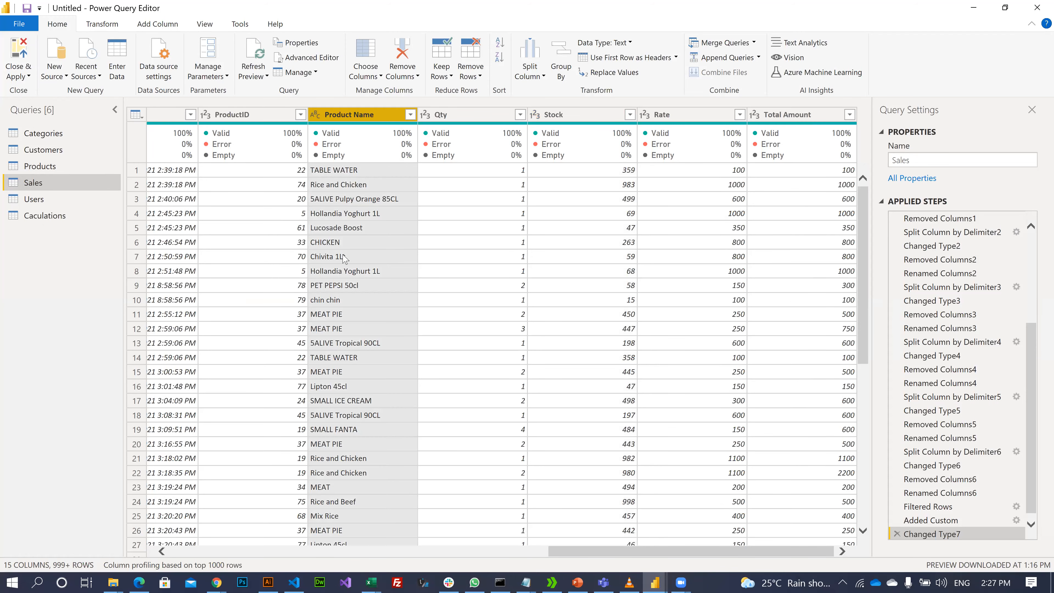
pyautogui.scroll(-5, 393, 424)
pyautogui.scroll(-10, 374, 457)
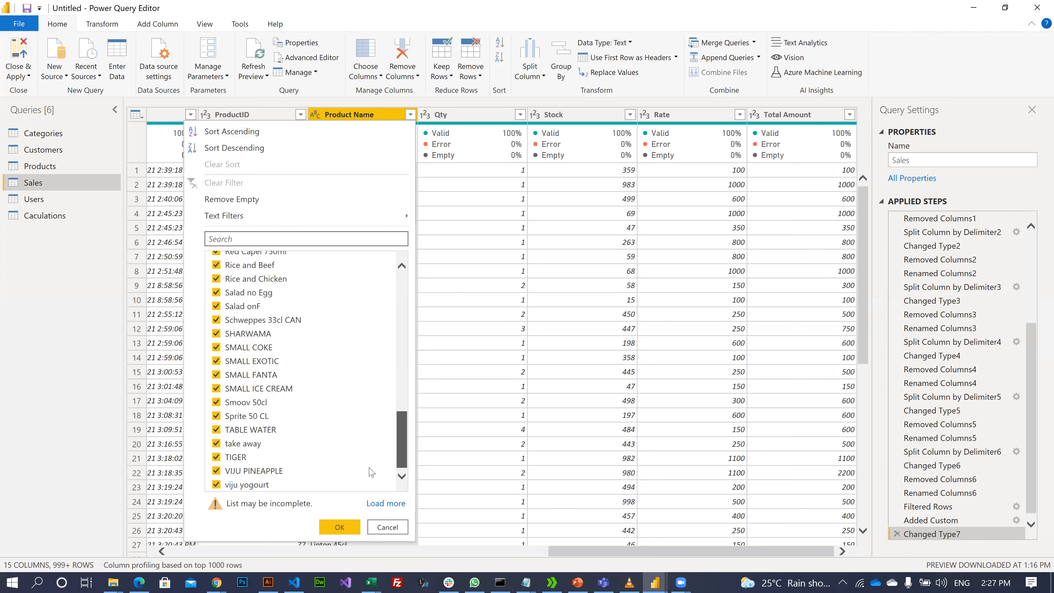
pyautogui.scroll(15, 397, 332)
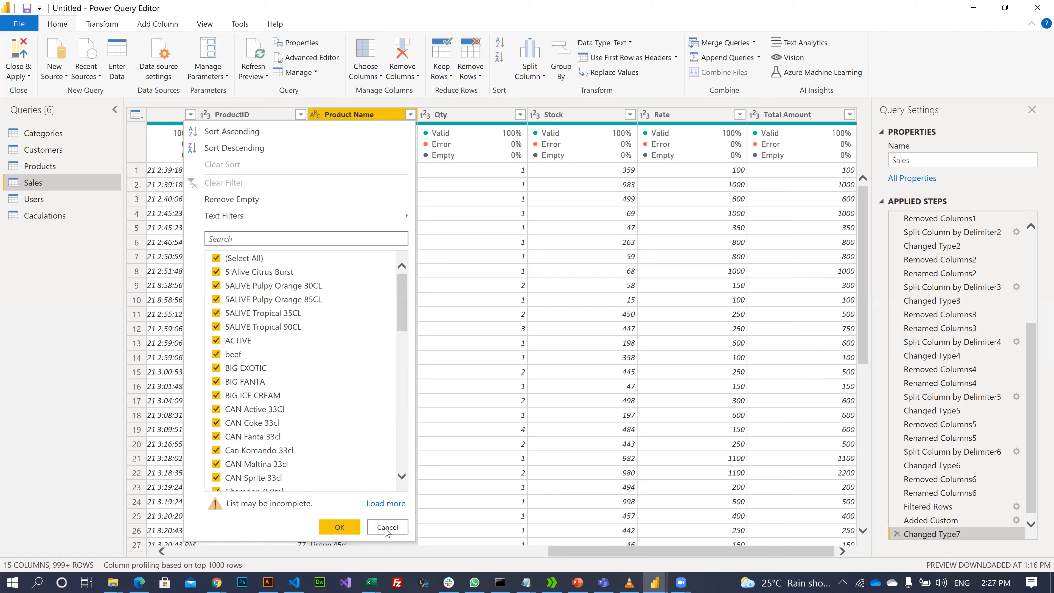
pyautogui.click(393, 503)
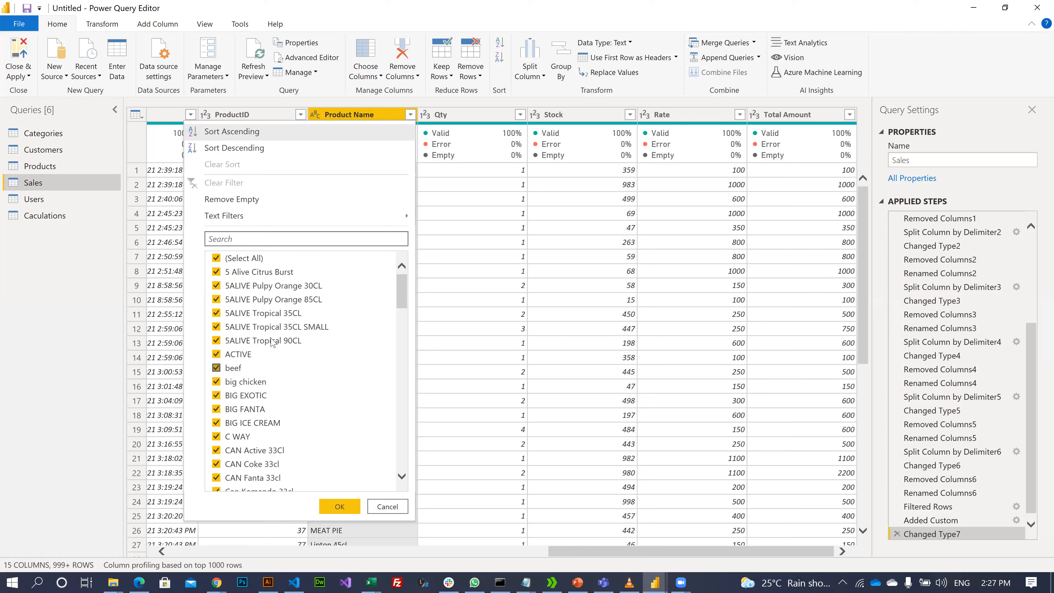
pyautogui.scroll(-10, 300, 382)
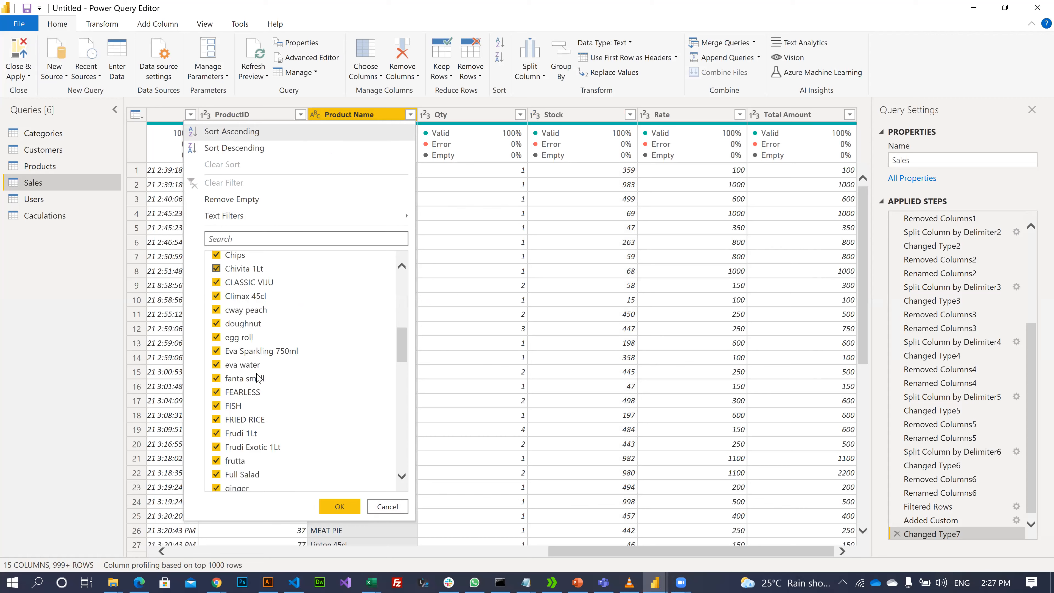
pyautogui.scroll(-15, 258, 378)
pyautogui.scroll(-2, 390, 510)
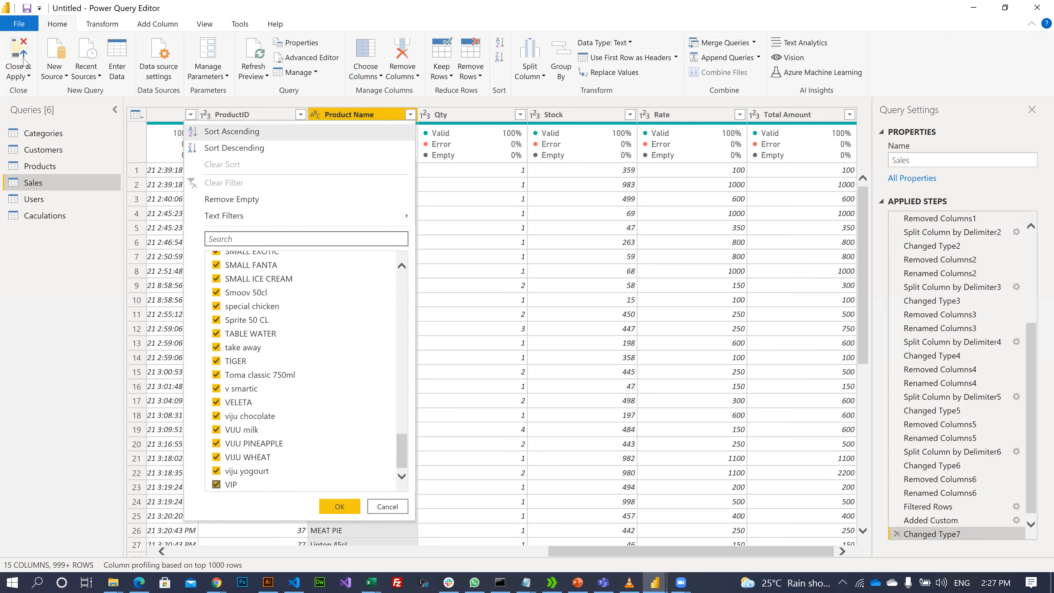
pyautogui.click(9, 76)
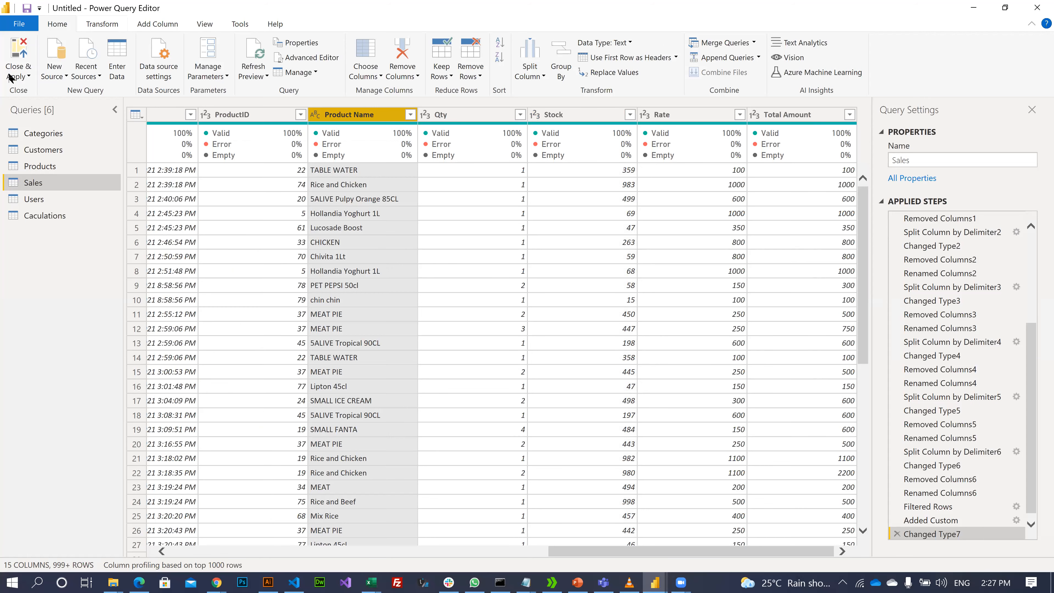
# - Apply the query changes, then clear the Total CostPrice filter so all 11,935 Sales rows show
pyautogui.click(30, 84)
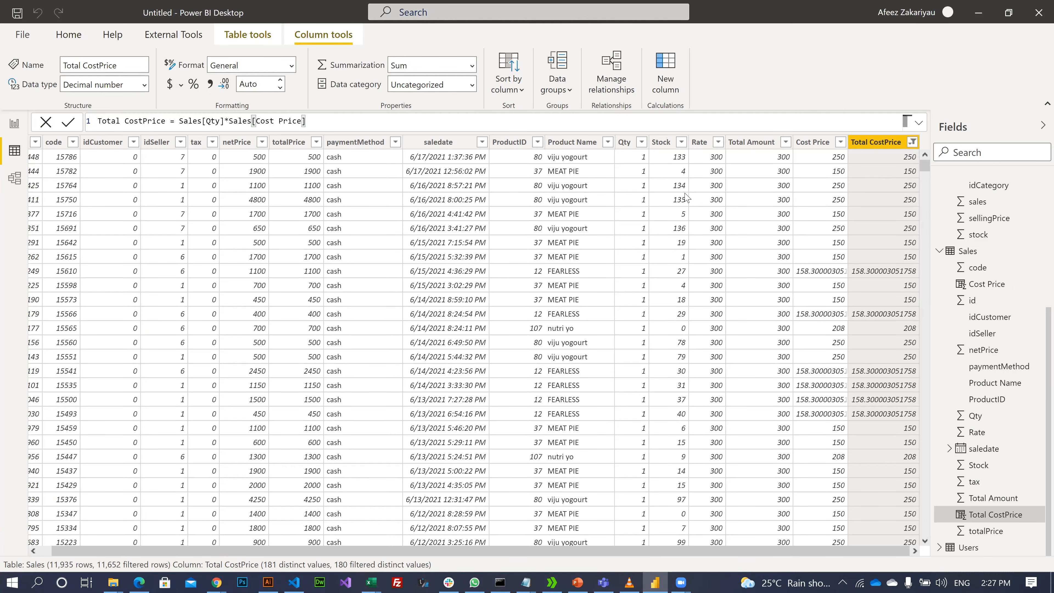
pyautogui.click(642, 142)
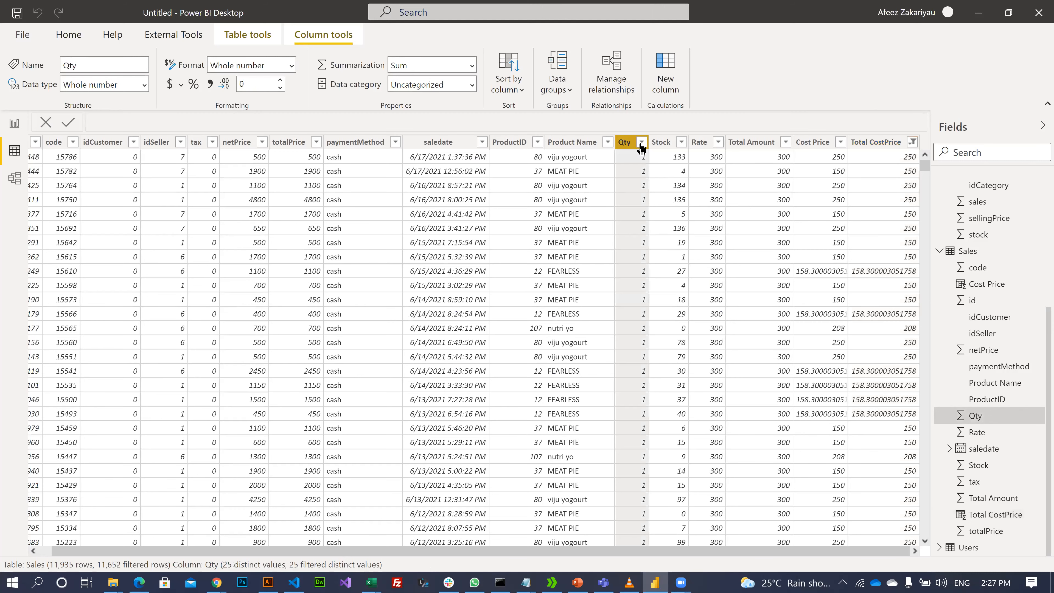
pyautogui.click(912, 143)
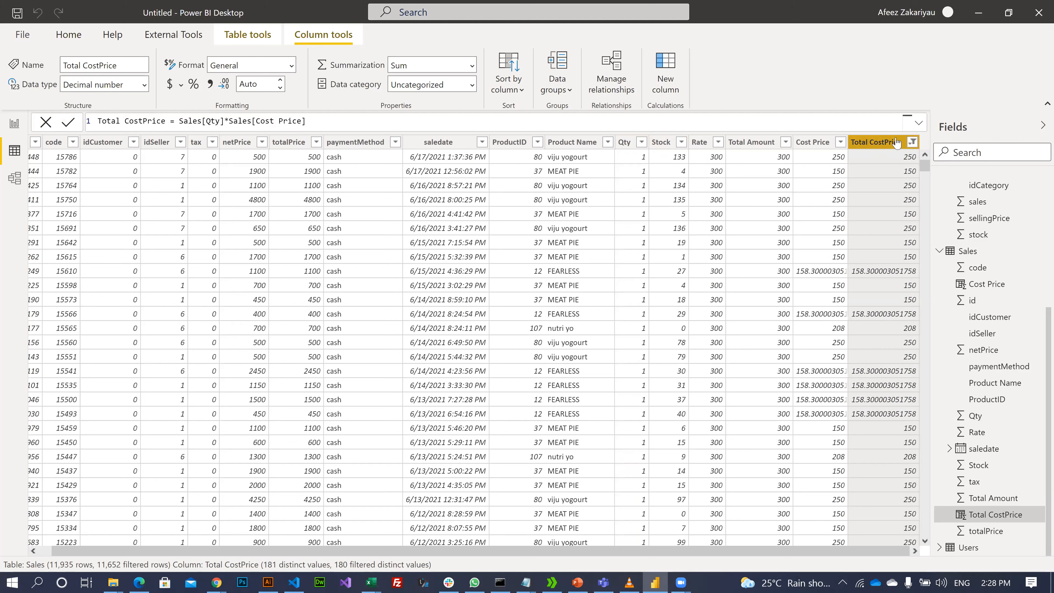
pyautogui.click(913, 142)
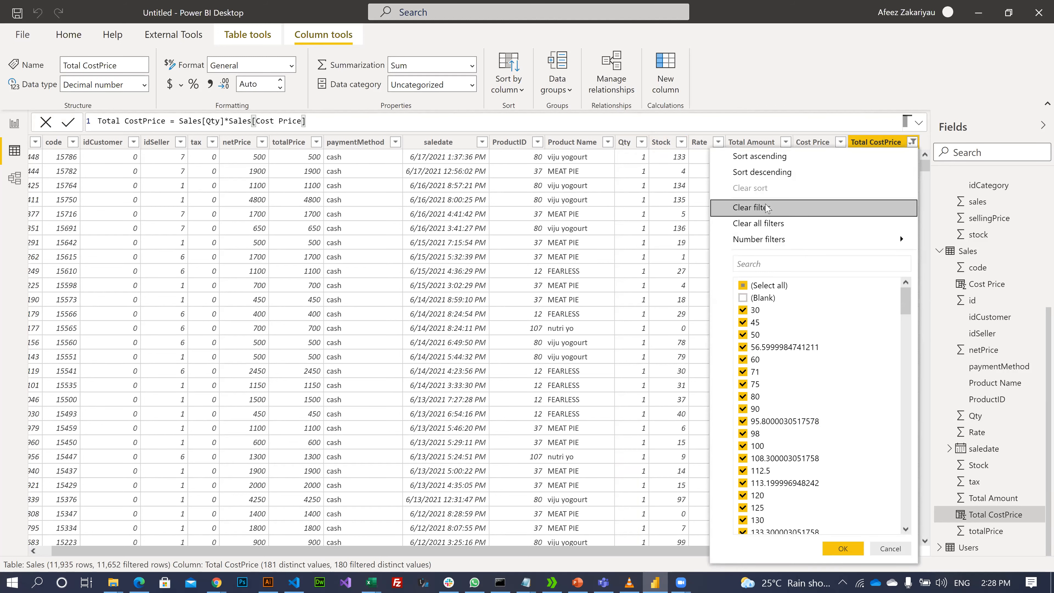
pyautogui.press('Return')
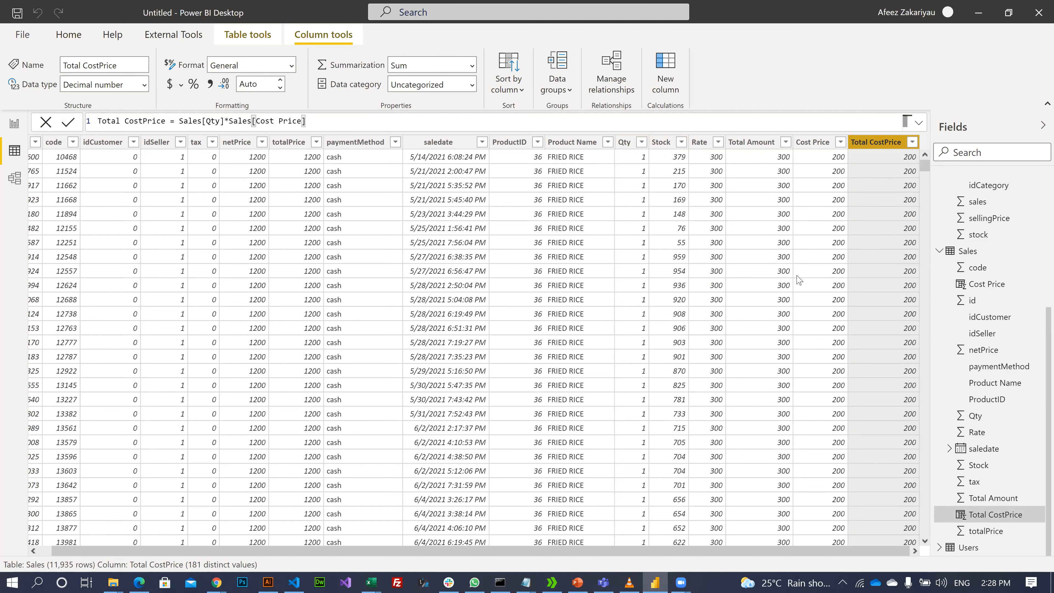
pyautogui.scroll(-1, 856, 166)
pyautogui.scroll(1, 843, 143)
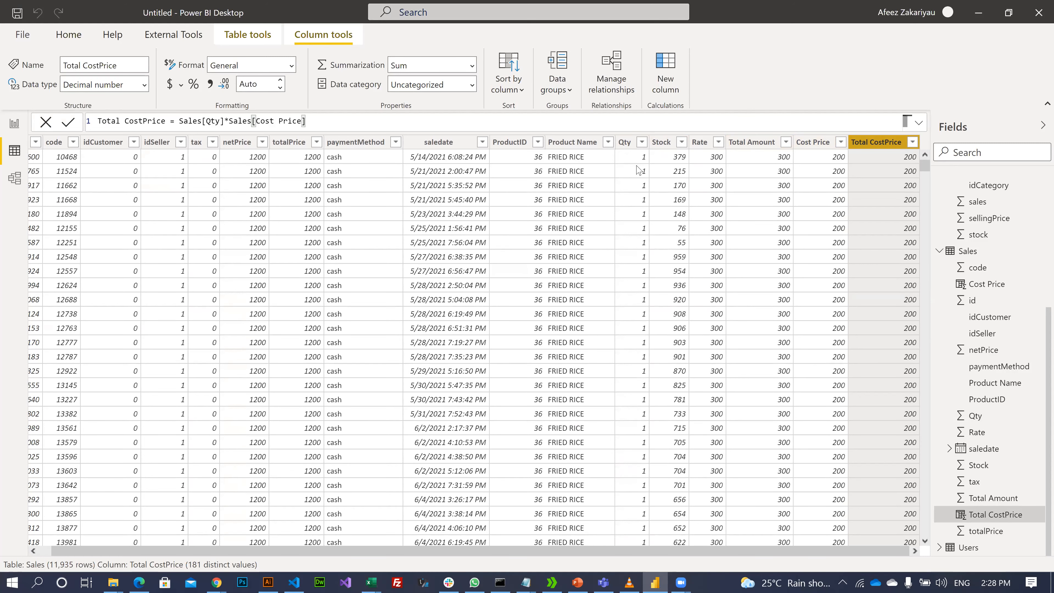
# - Filter the Sales table's Cost Price column to exclude blanks (11,652 rows), then show the Categories table
pyautogui.click(643, 143)
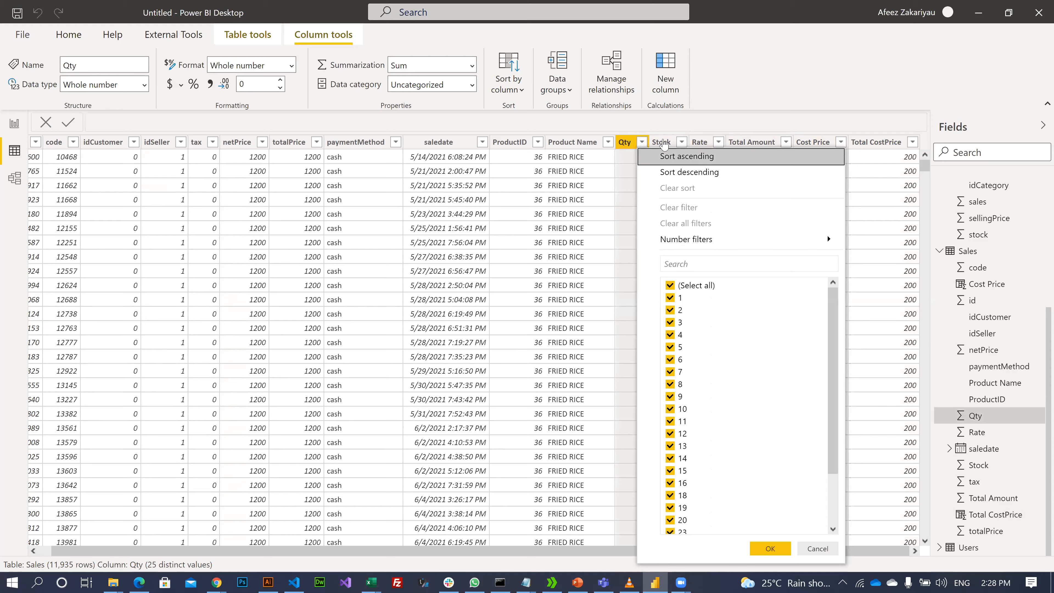
pyautogui.click(664, 143)
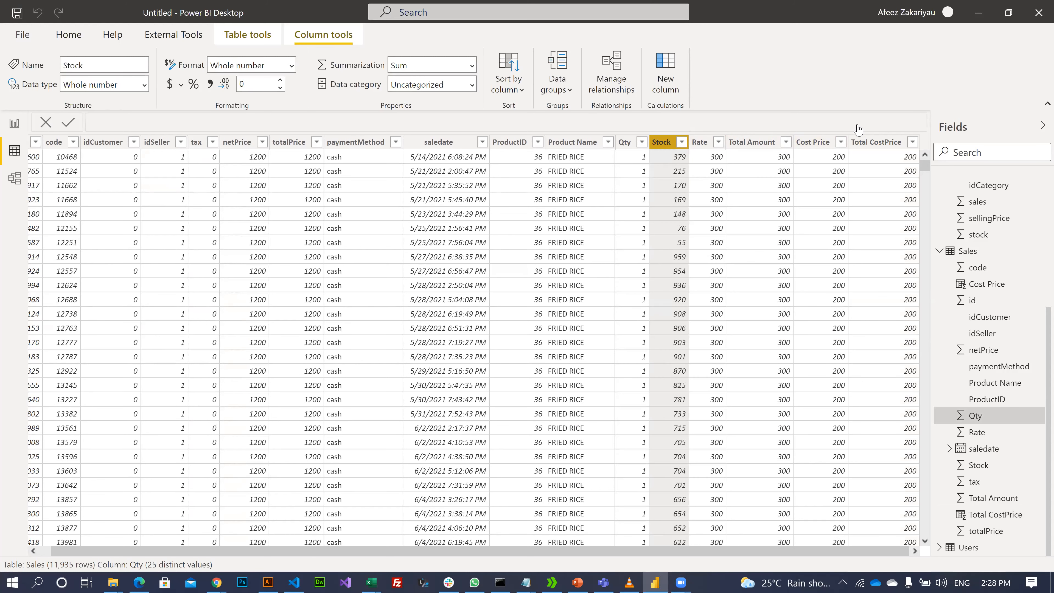
pyautogui.click(841, 143)
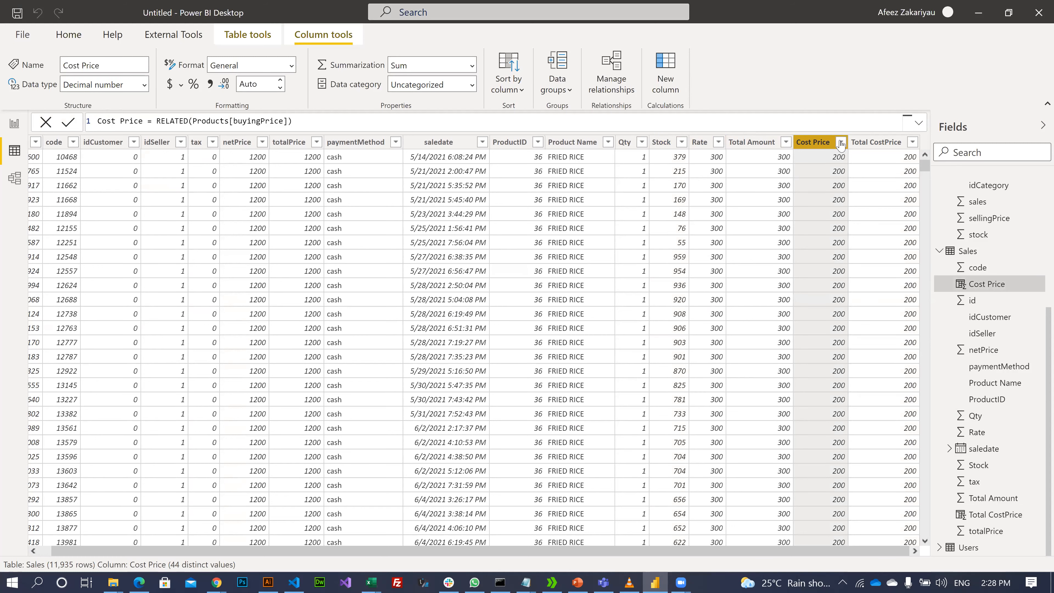
pyautogui.click(841, 144)
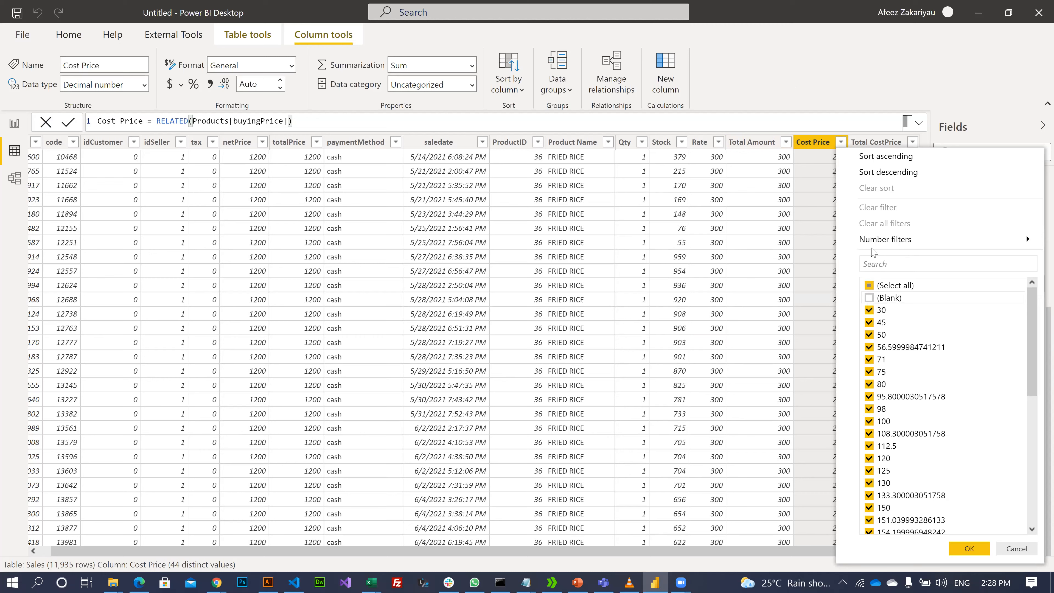
pyautogui.click(969, 548)
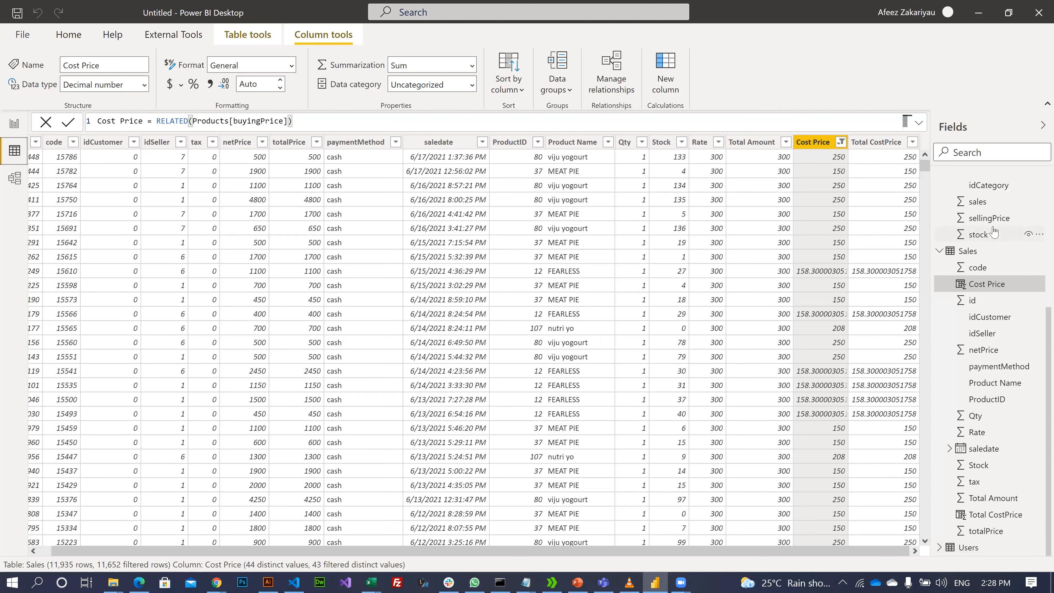
pyautogui.scroll(5, 994, 233)
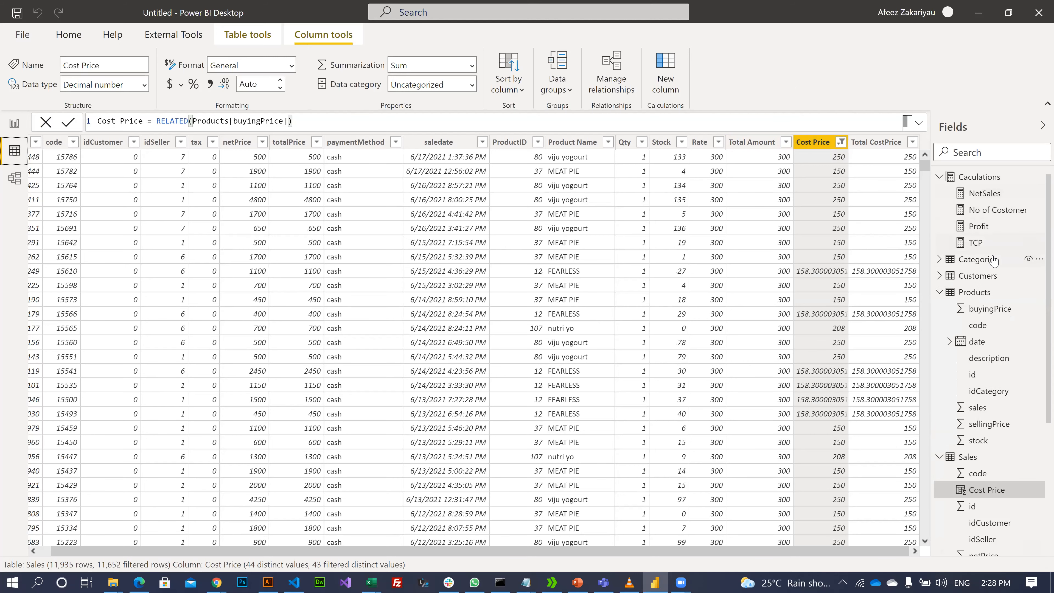
pyautogui.click(994, 259)
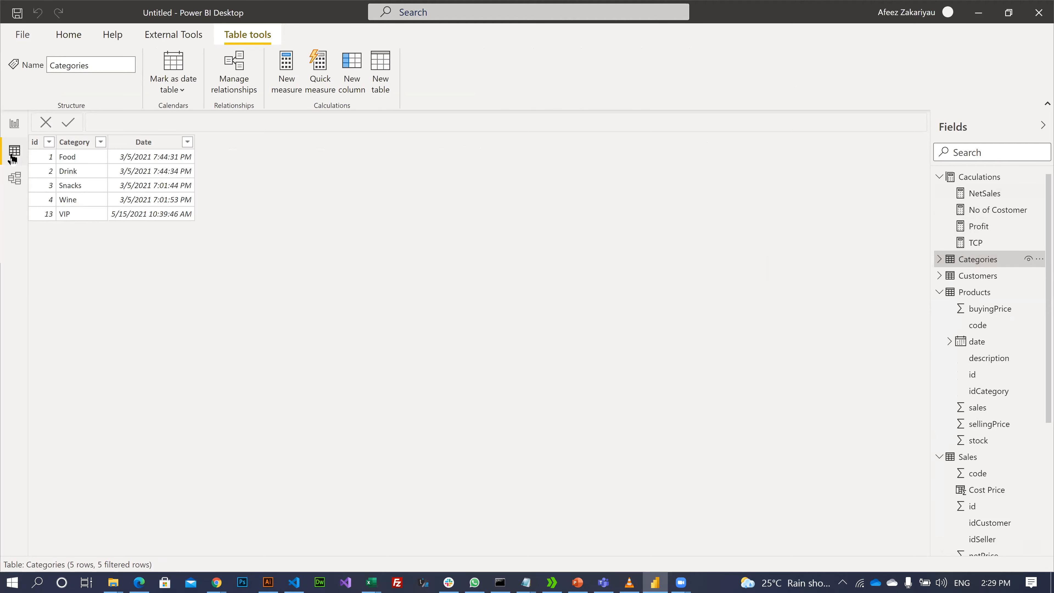
# - Back on the report, refresh the data (Profit 3.22M, Net Sales 8.22M) and select the Profit by description chart
pyautogui.click(13, 127)
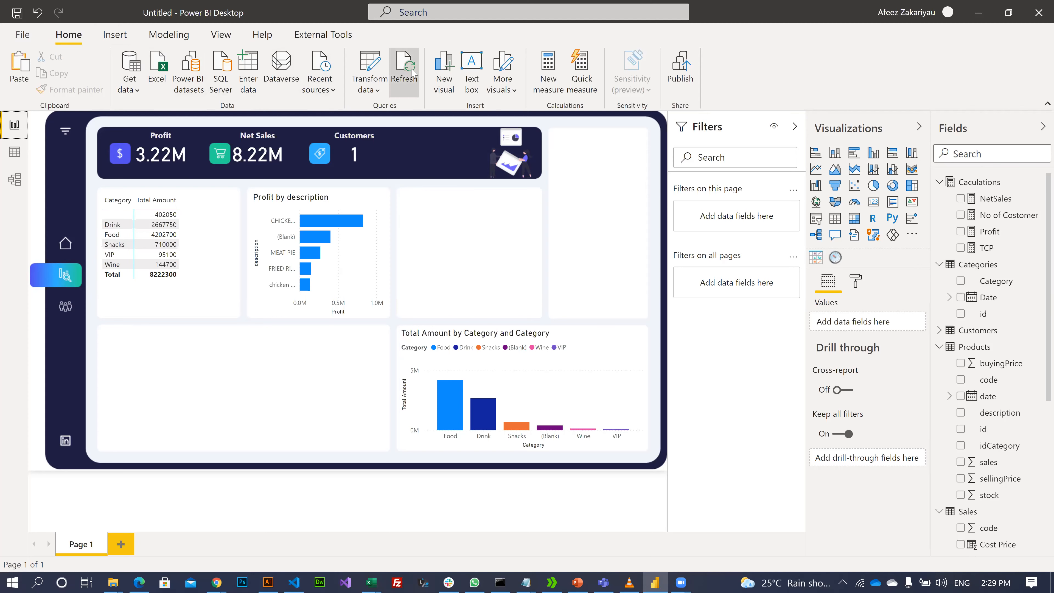
pyautogui.click(417, 86)
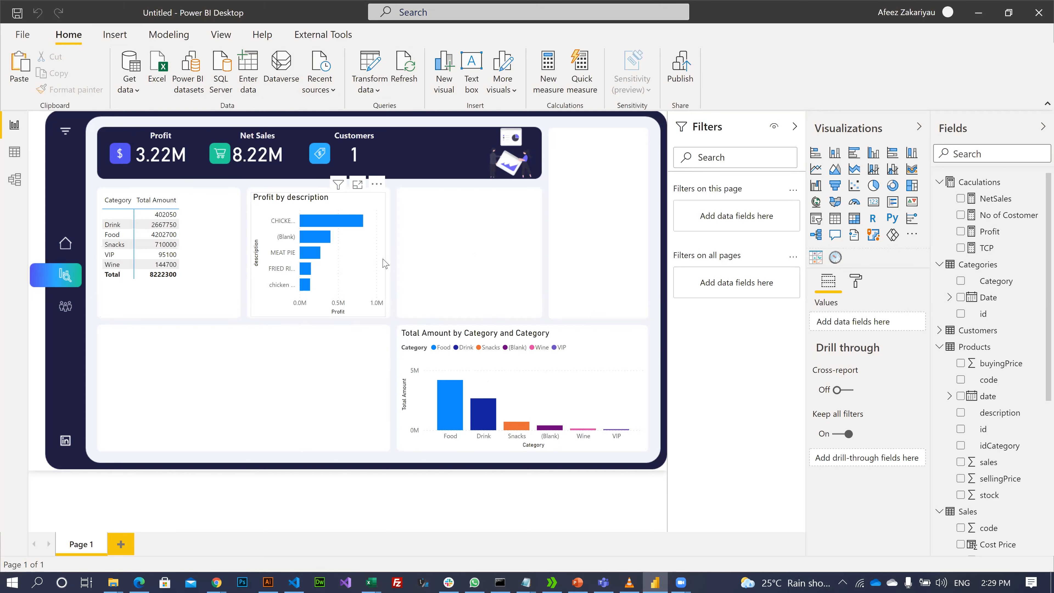
pyautogui.click(350, 198)
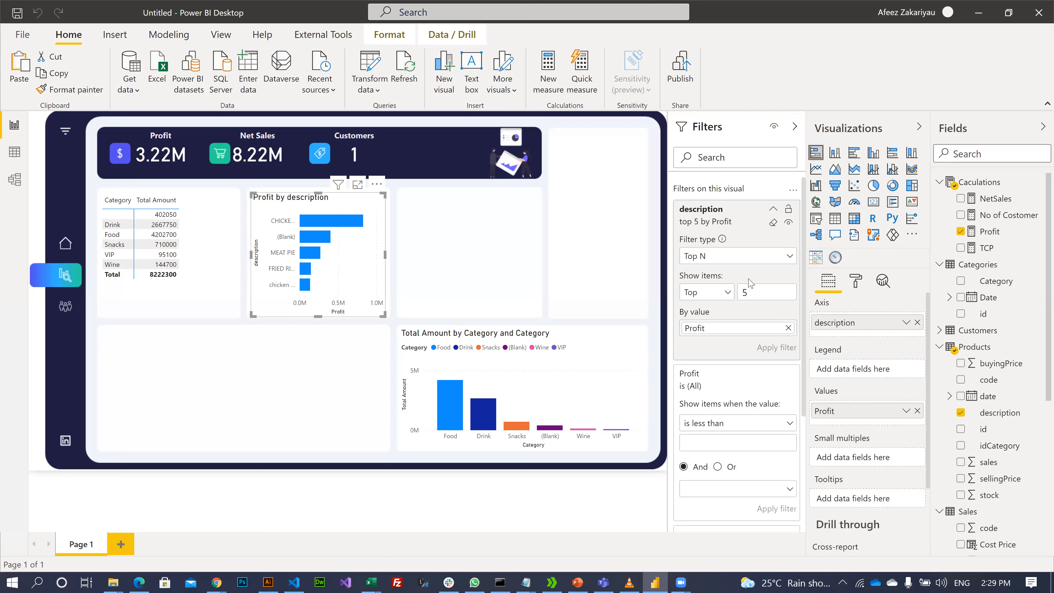
pyautogui.click(788, 258)
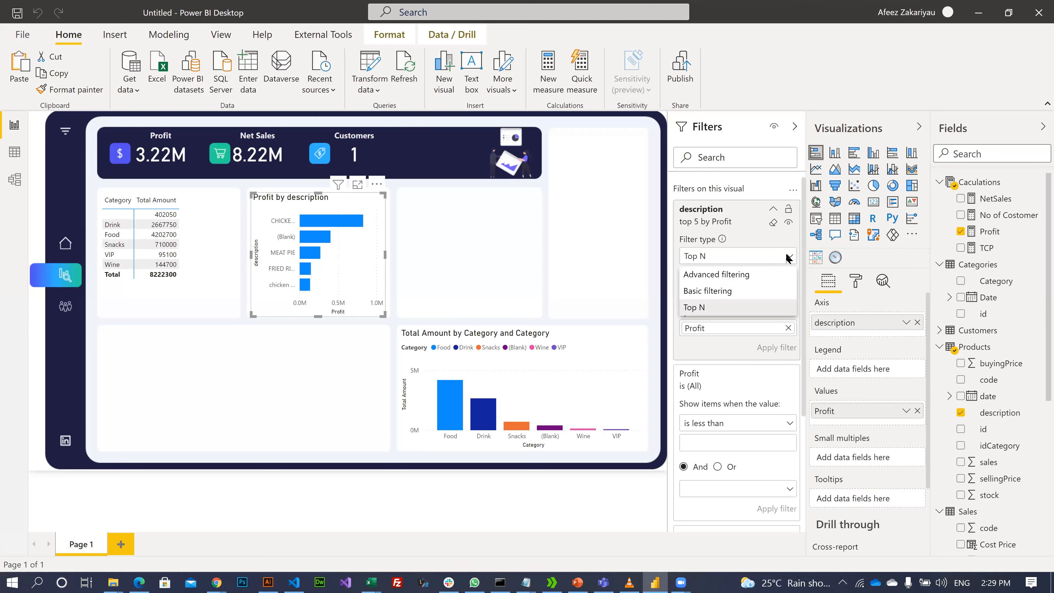
pyautogui.click(726, 275)
pyautogui.click(750, 296)
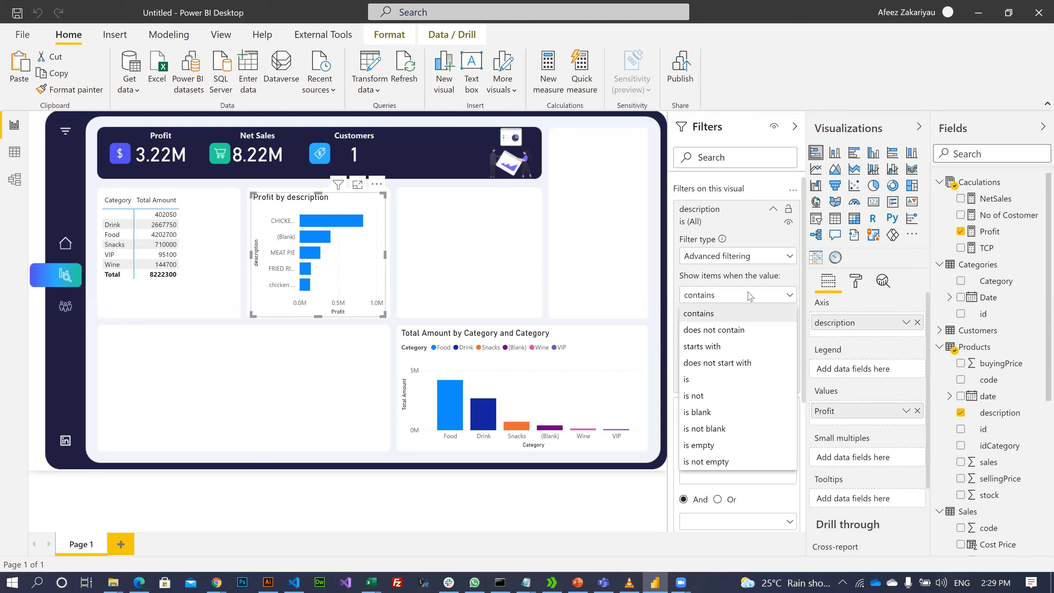
pyautogui.click(787, 259)
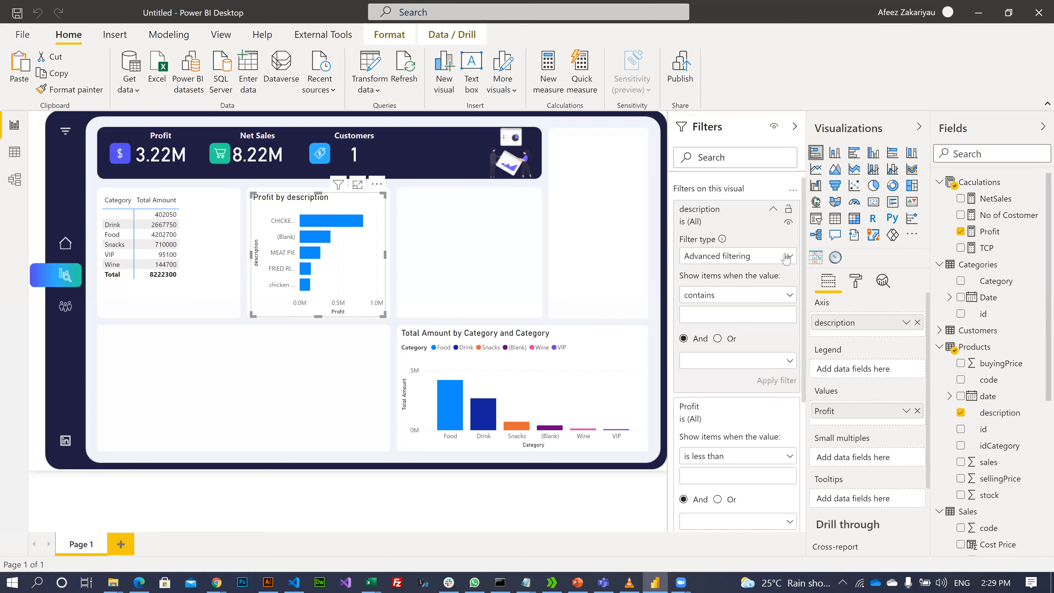
pyautogui.click(789, 257)
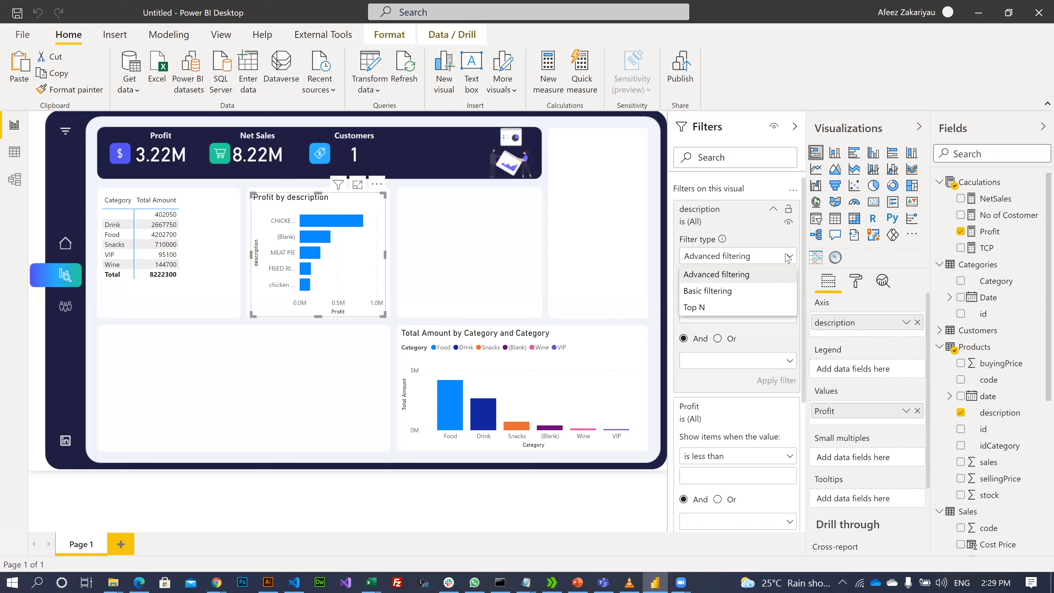
pyautogui.click(787, 259)
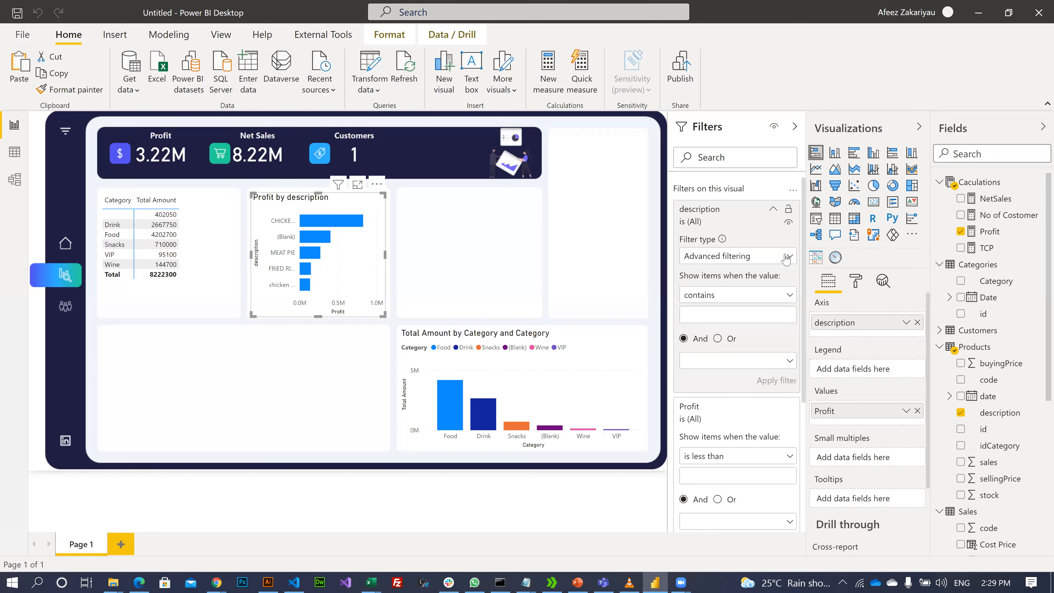
pyautogui.click(787, 259)
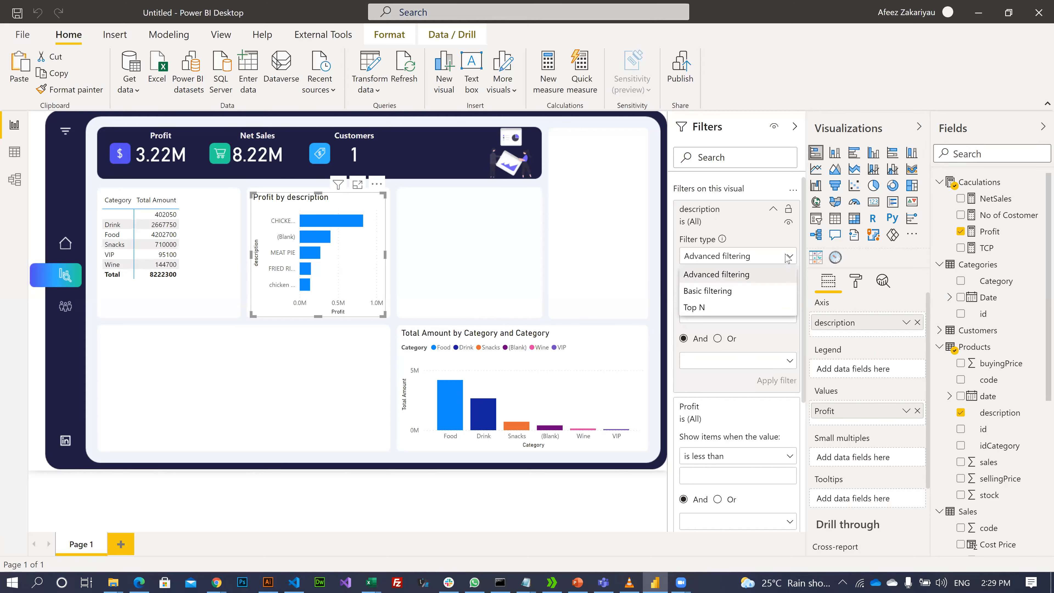
pyautogui.click(717, 308)
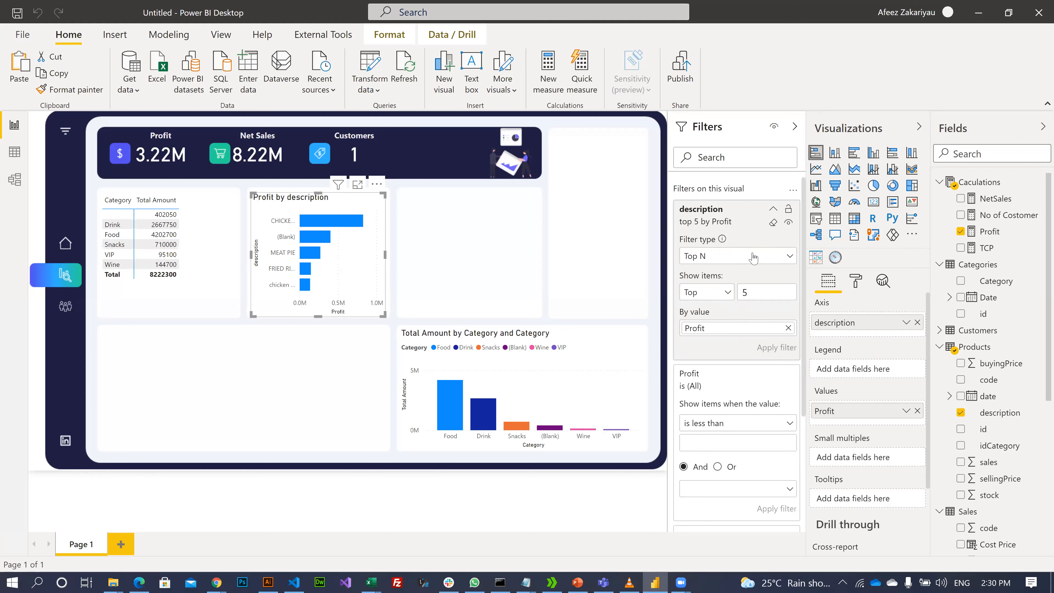
pyautogui.scroll(-2, 746, 388)
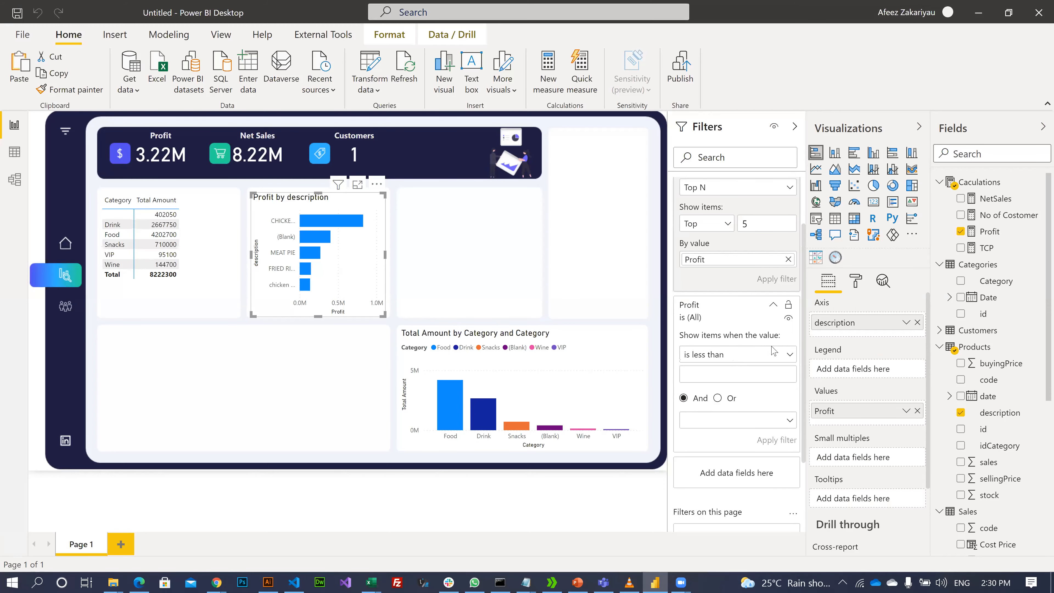
pyautogui.click(786, 356)
pyautogui.click(786, 354)
pyautogui.click(789, 354)
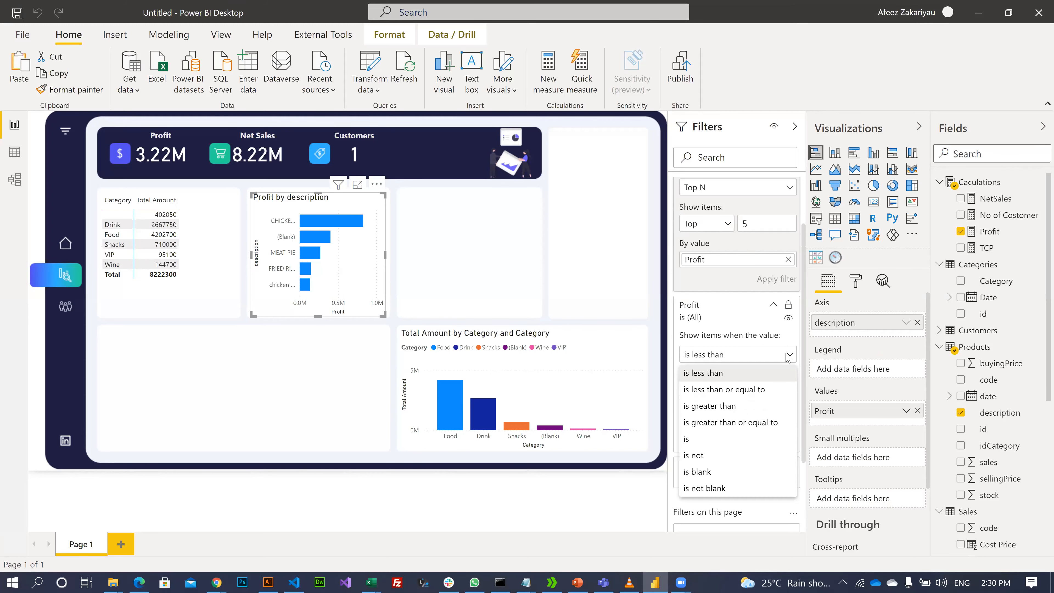
pyautogui.click(704, 472)
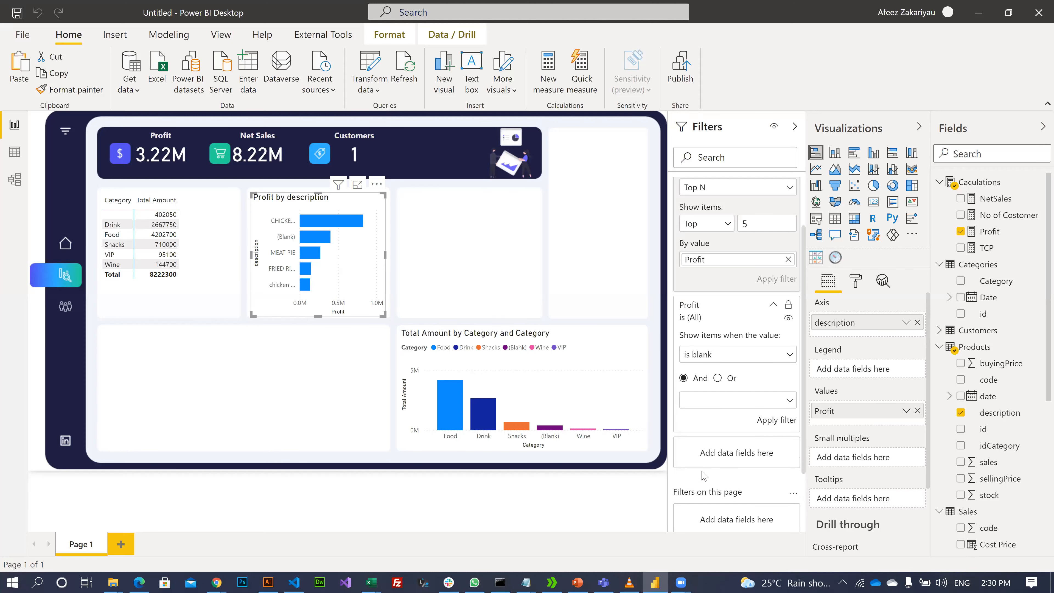
pyautogui.click(769, 421)
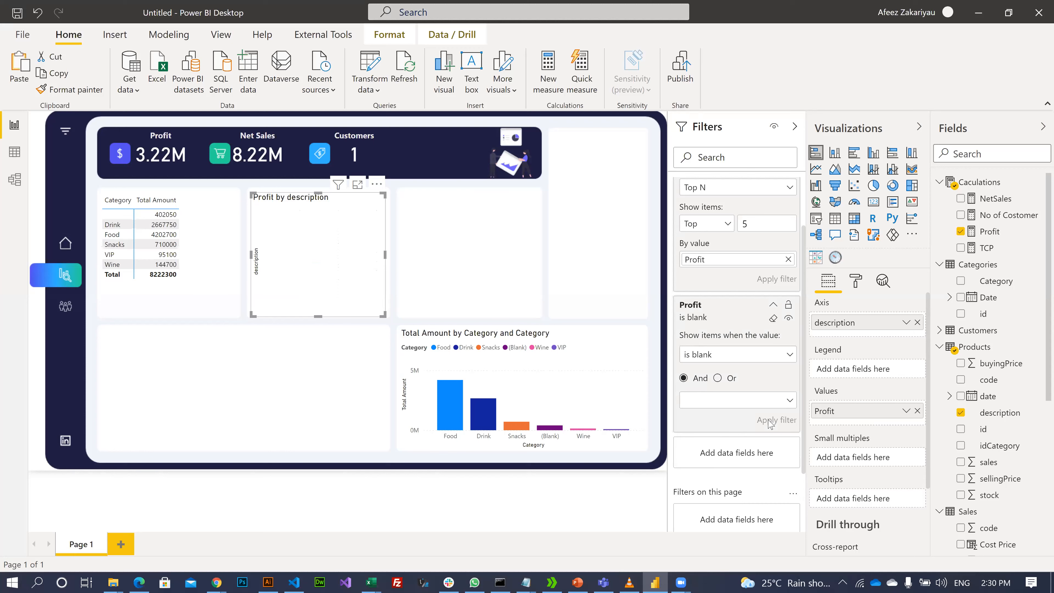
pyautogui.click(783, 358)
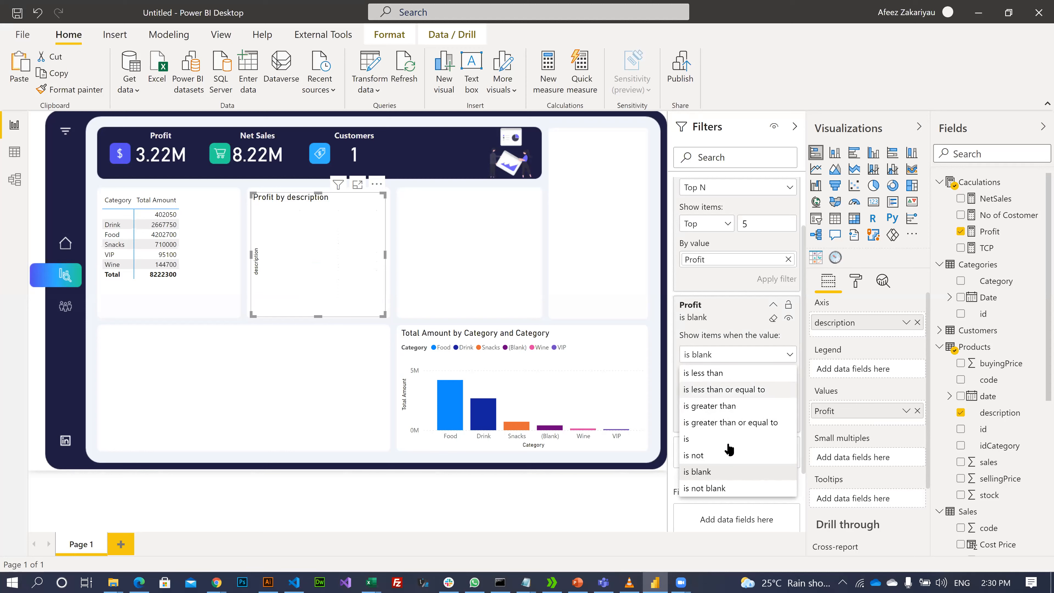
pyautogui.click(775, 322)
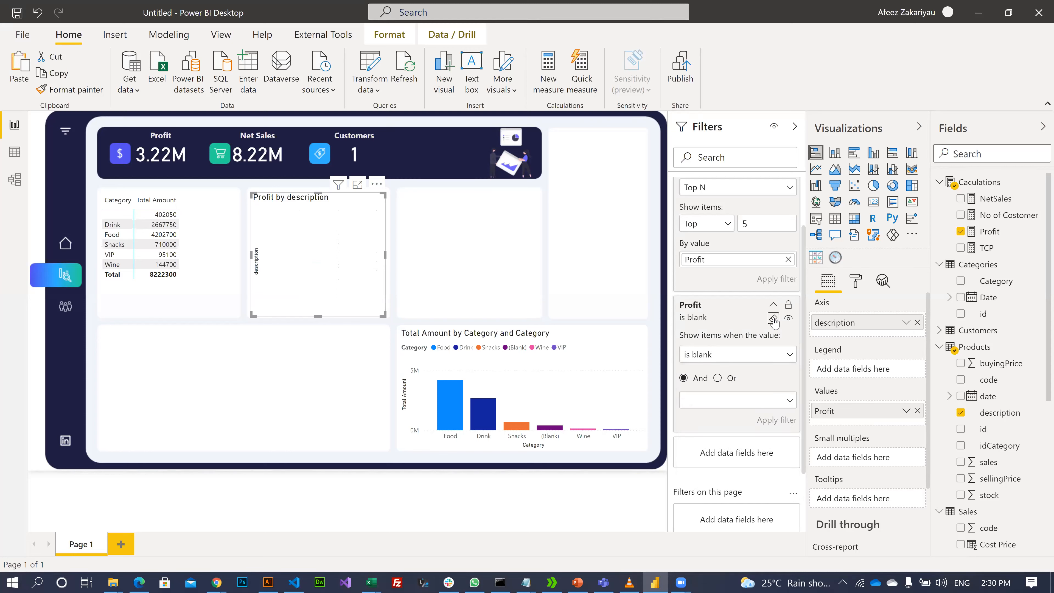
pyautogui.click(774, 320)
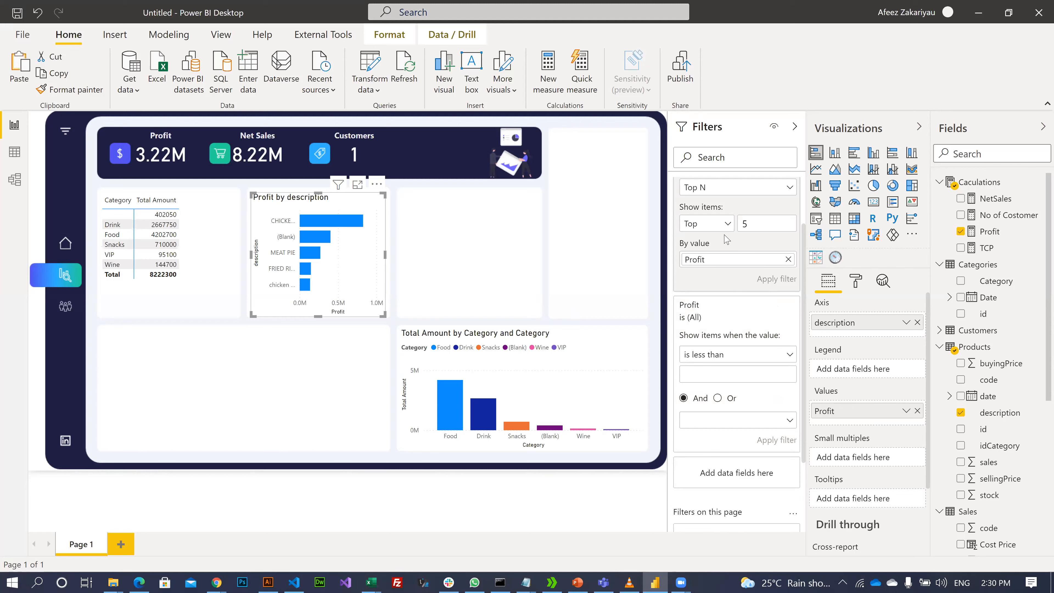
pyautogui.click(752, 188)
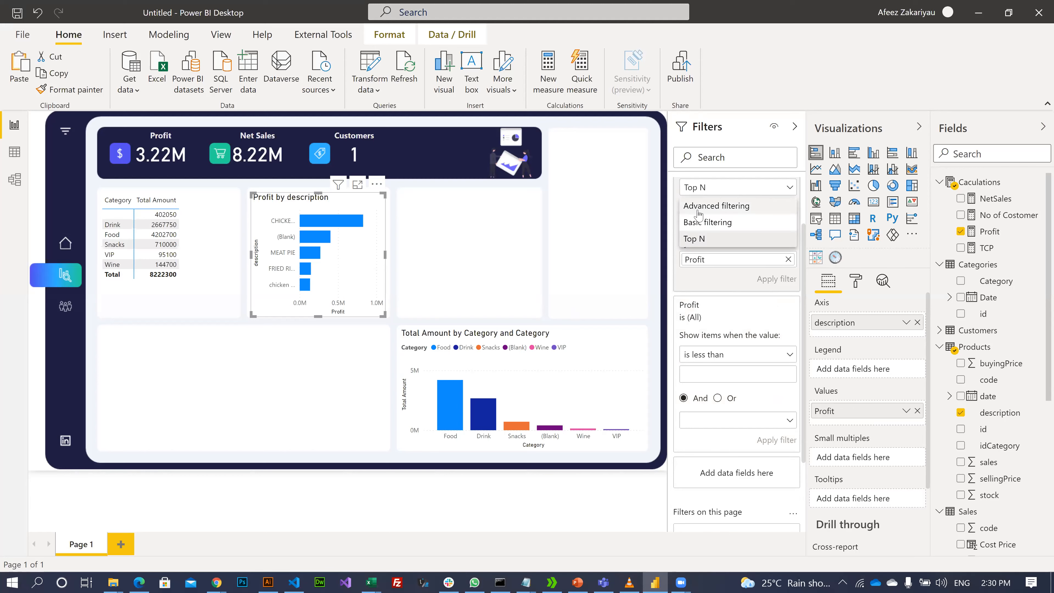
pyautogui.click(706, 223)
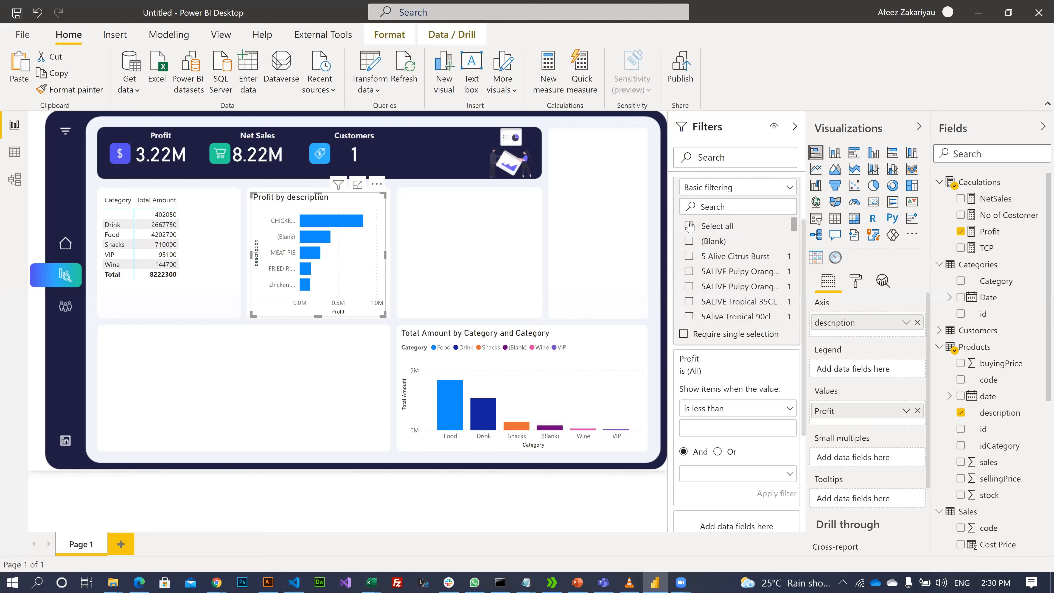
pyautogui.click(690, 227)
pyautogui.click(689, 242)
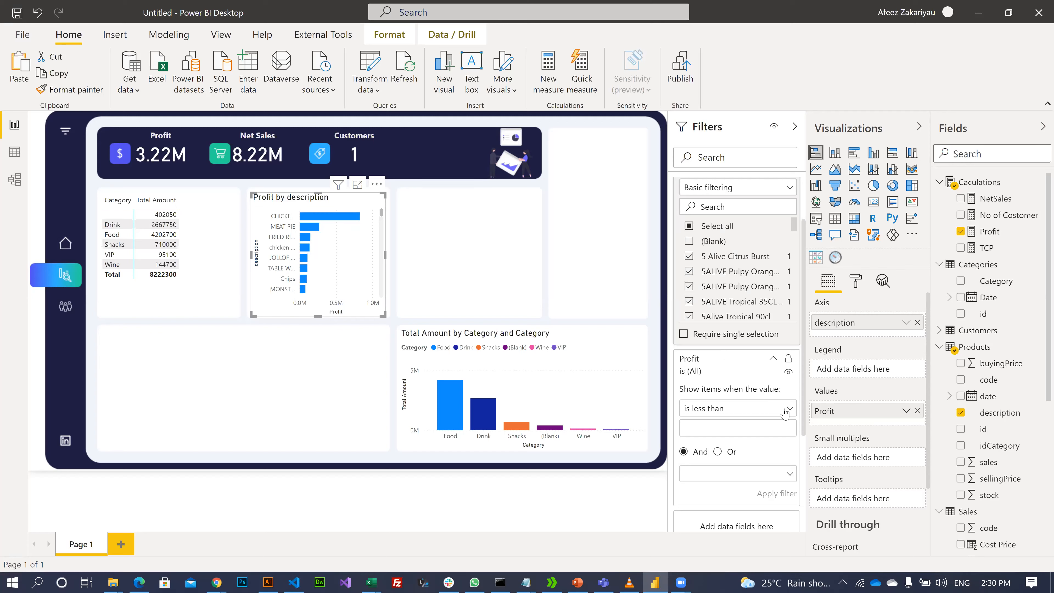
pyautogui.click(752, 335)
pyautogui.scroll(3, 737, 378)
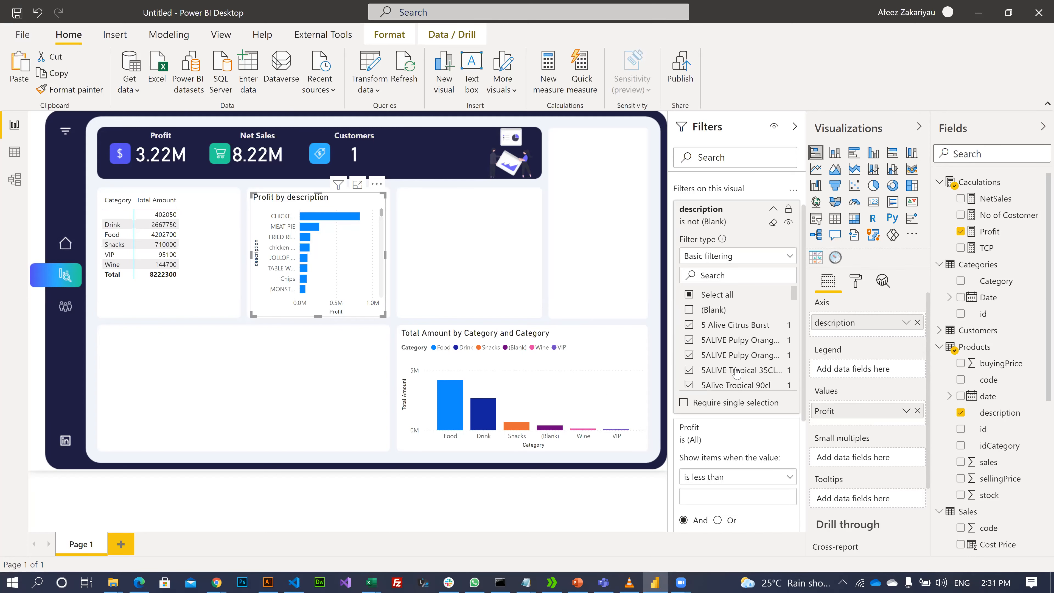
pyautogui.click(788, 258)
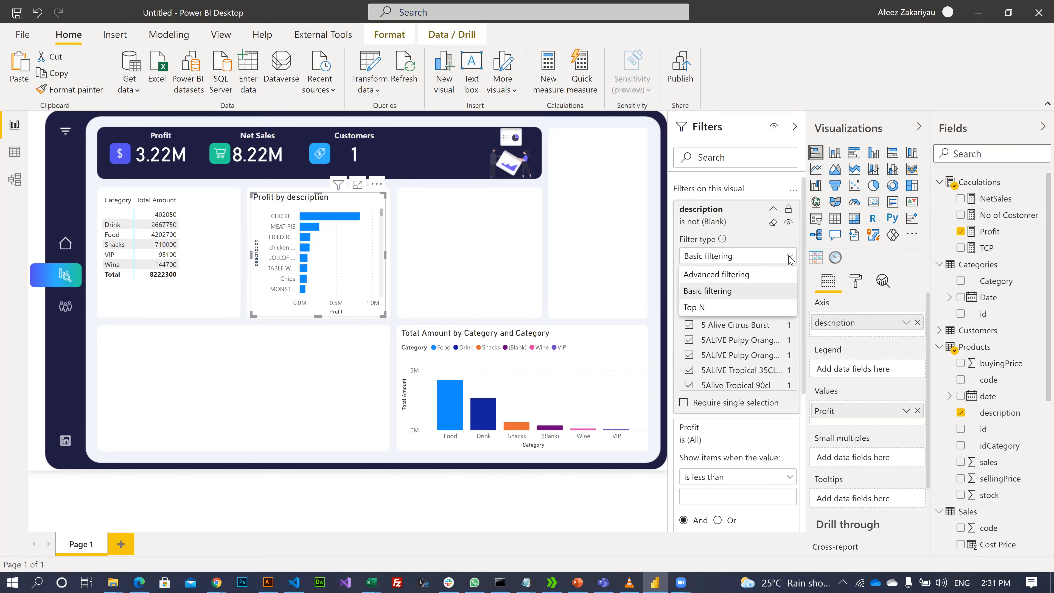
pyautogui.click(703, 308)
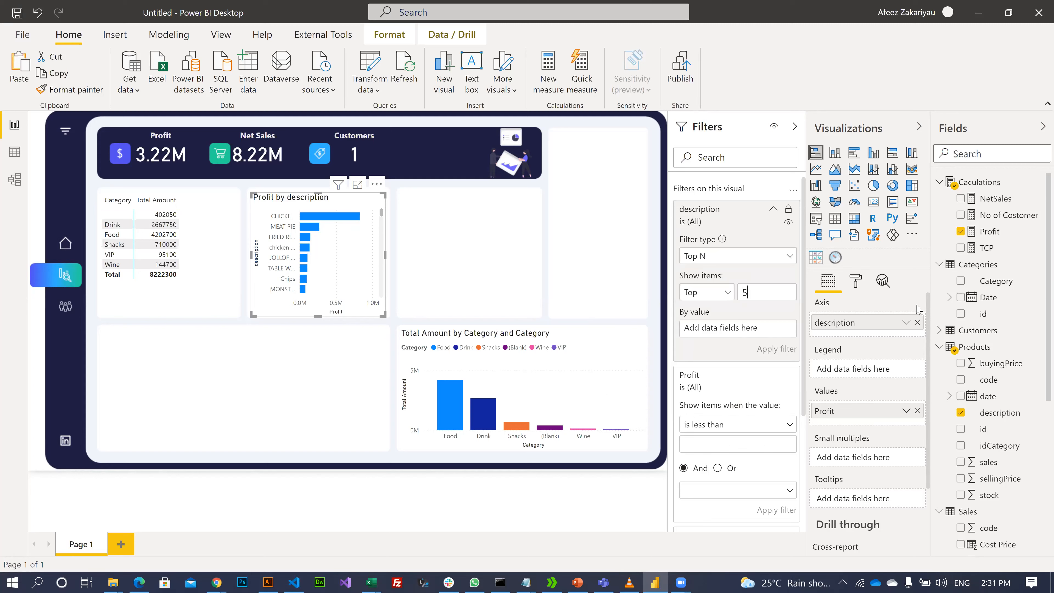
pyautogui.moveTo(986, 231); pyautogui.dragTo(731, 328)
pyautogui.click(771, 349)
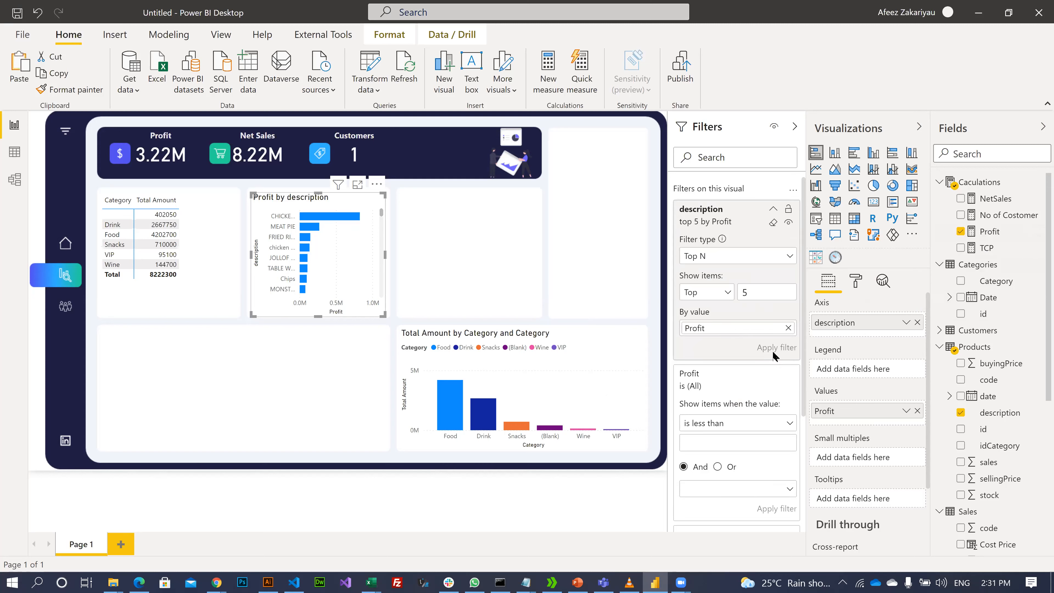
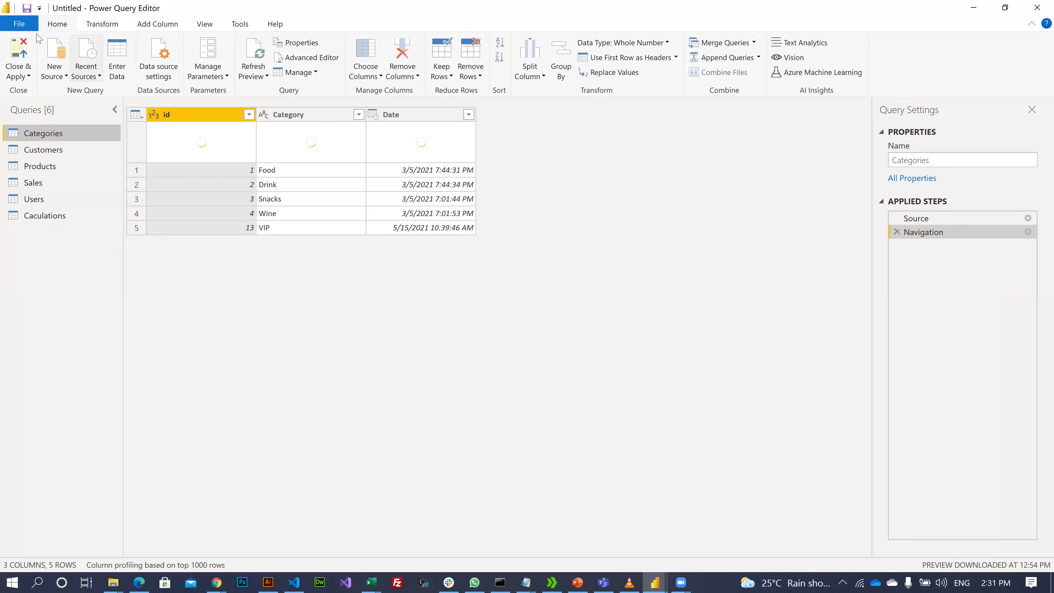
# - Apply the query changes and open the Model view of the table relationships
pyautogui.click(17, 52)
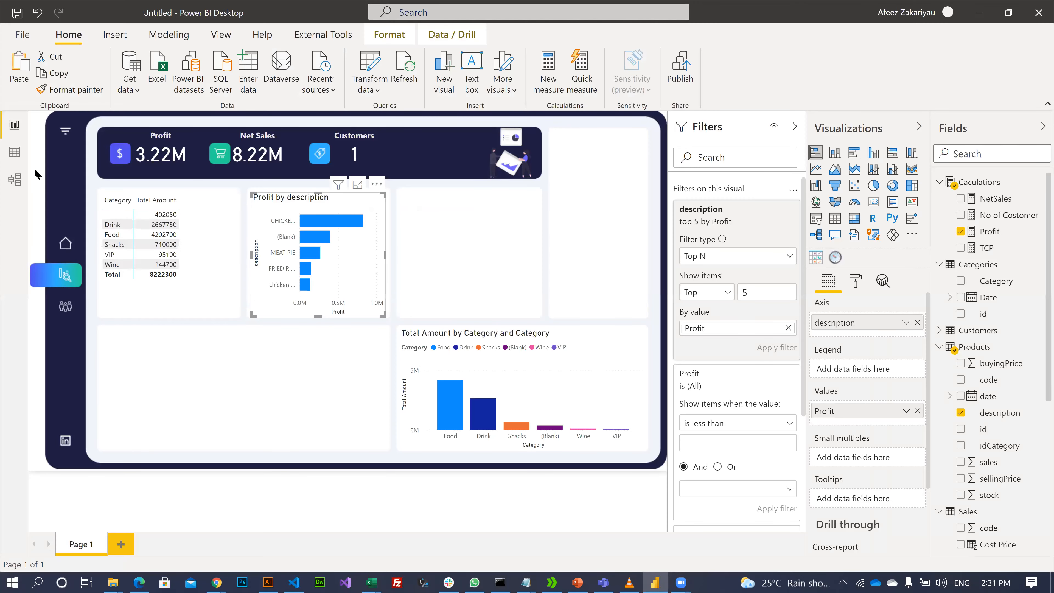
pyautogui.click(14, 152)
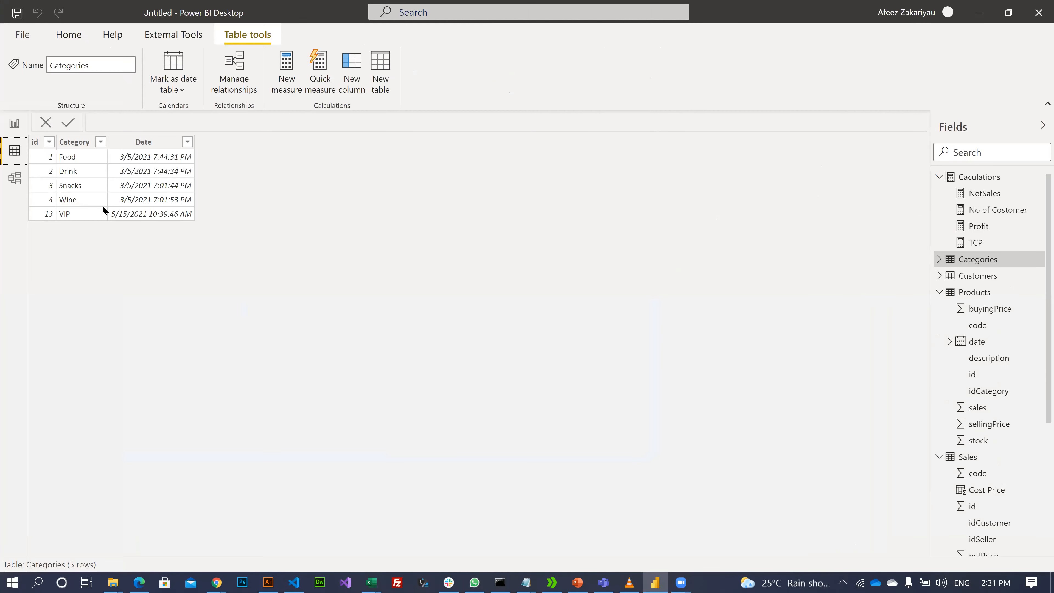
pyautogui.click(14, 178)
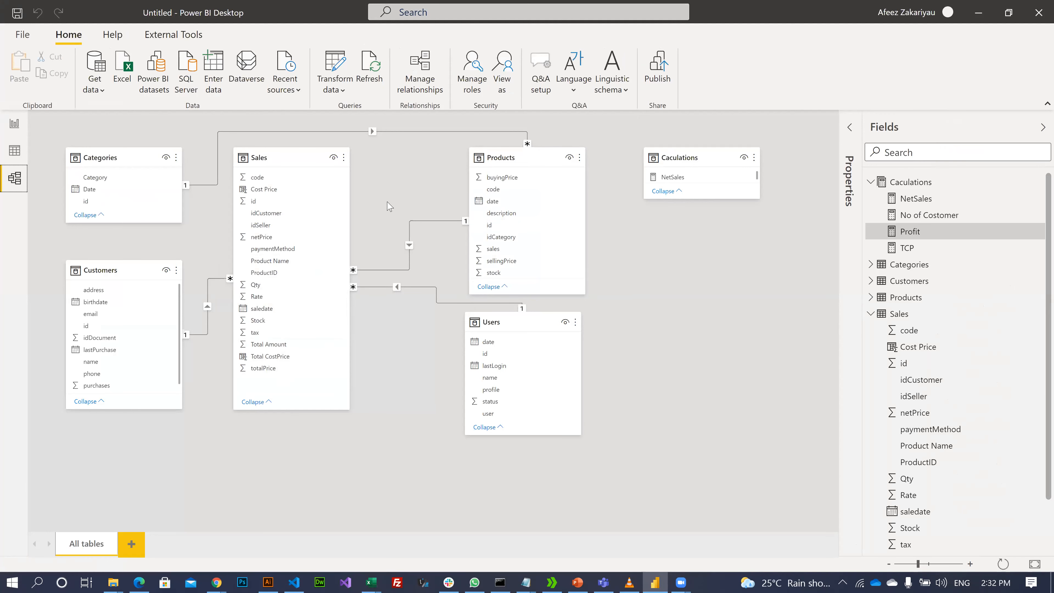
# - Delete the relationship between the Categories and Products tables
pyautogui.moveTo(338, 202)
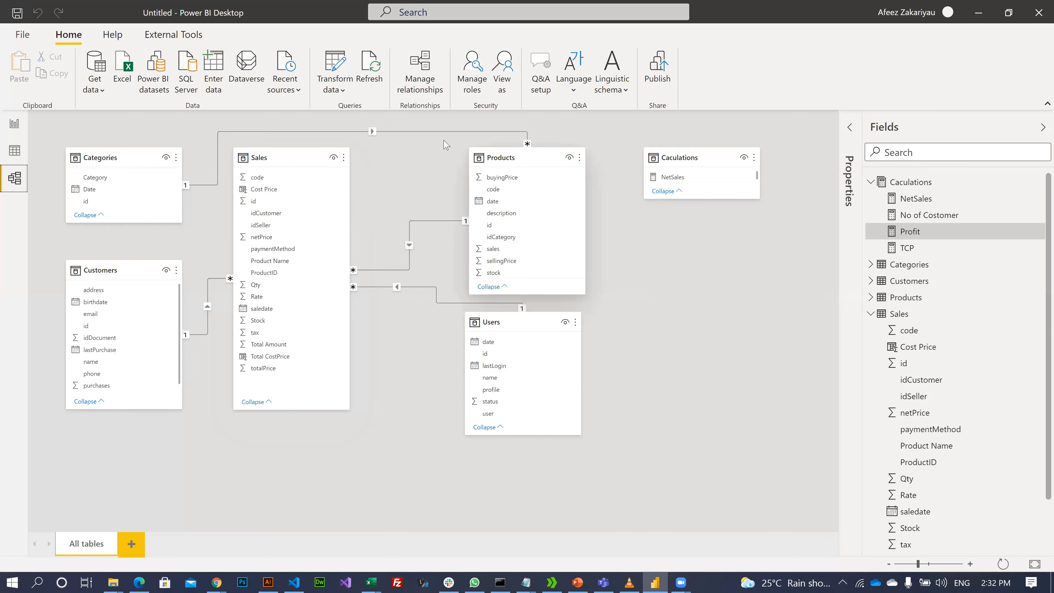
pyautogui.click(297, 158)
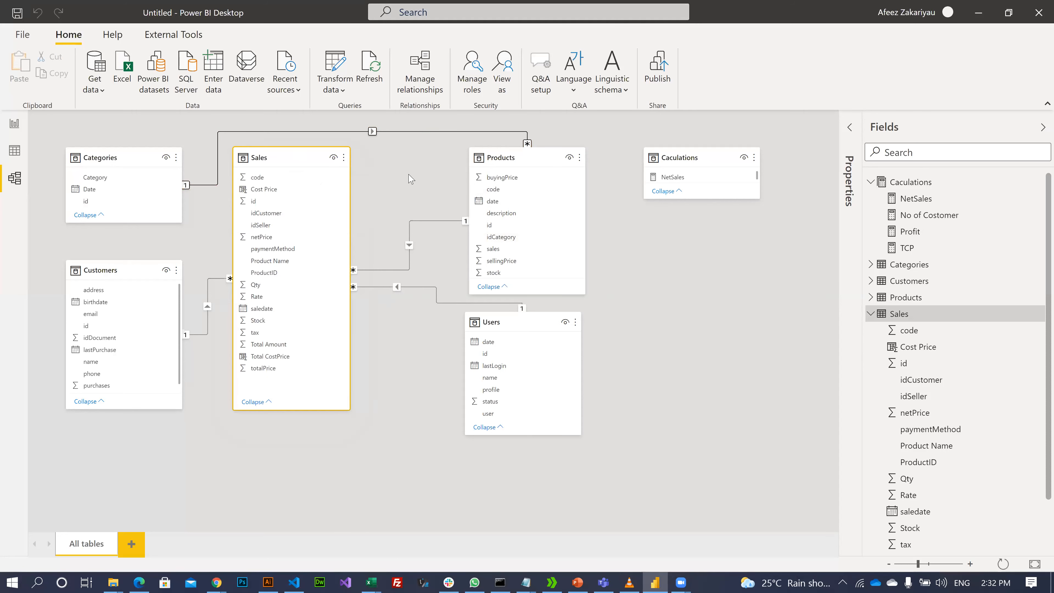
pyautogui.rightClick(406, 131)
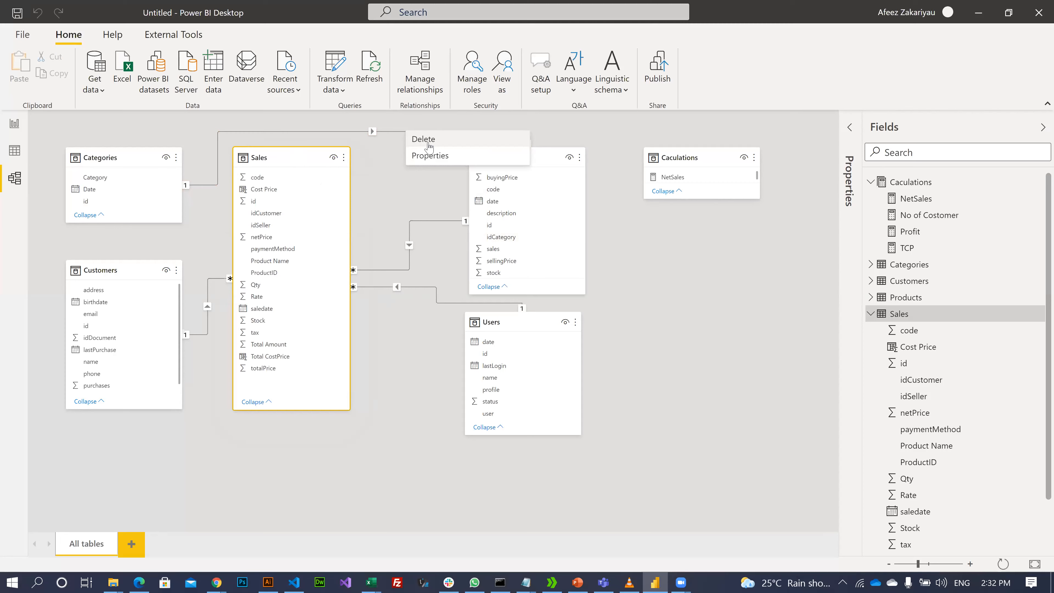
pyautogui.click(430, 146)
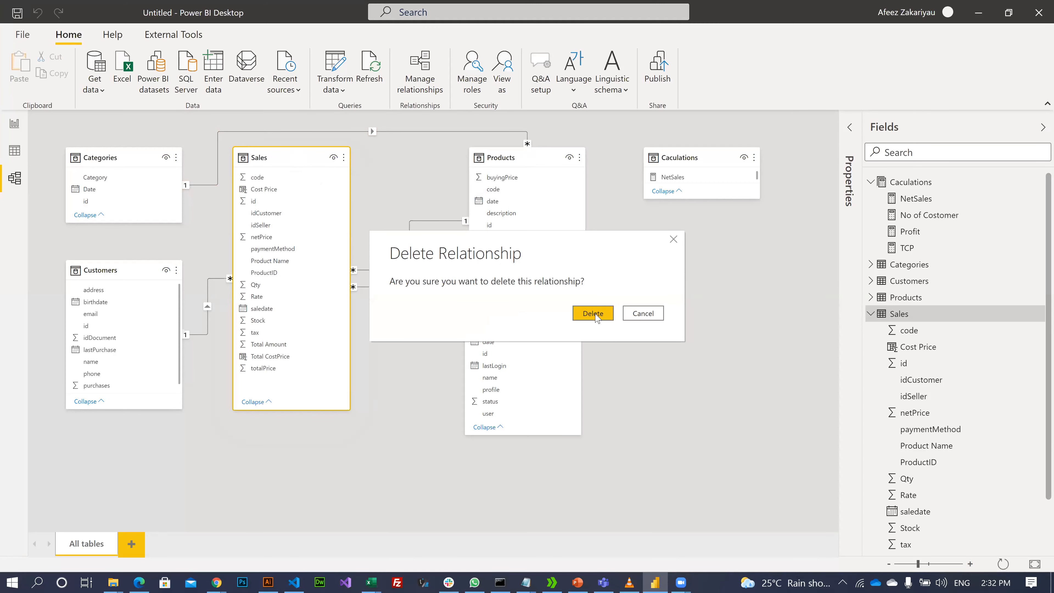
pyautogui.click(594, 314)
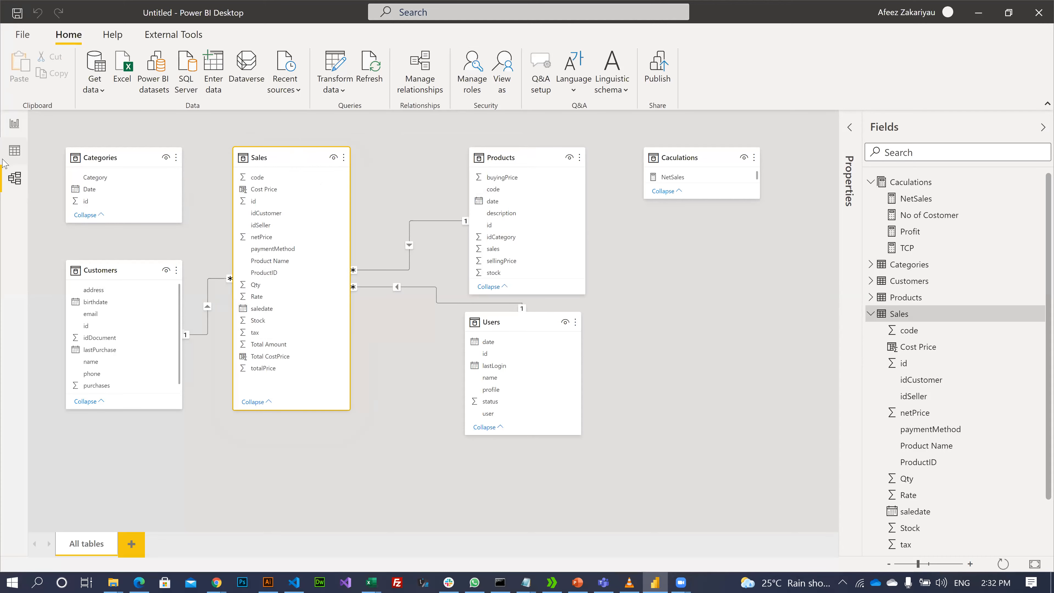
# - In Data view, show the Sales table and inspect the Total CostPrice column's formula
pyautogui.click(15, 150)
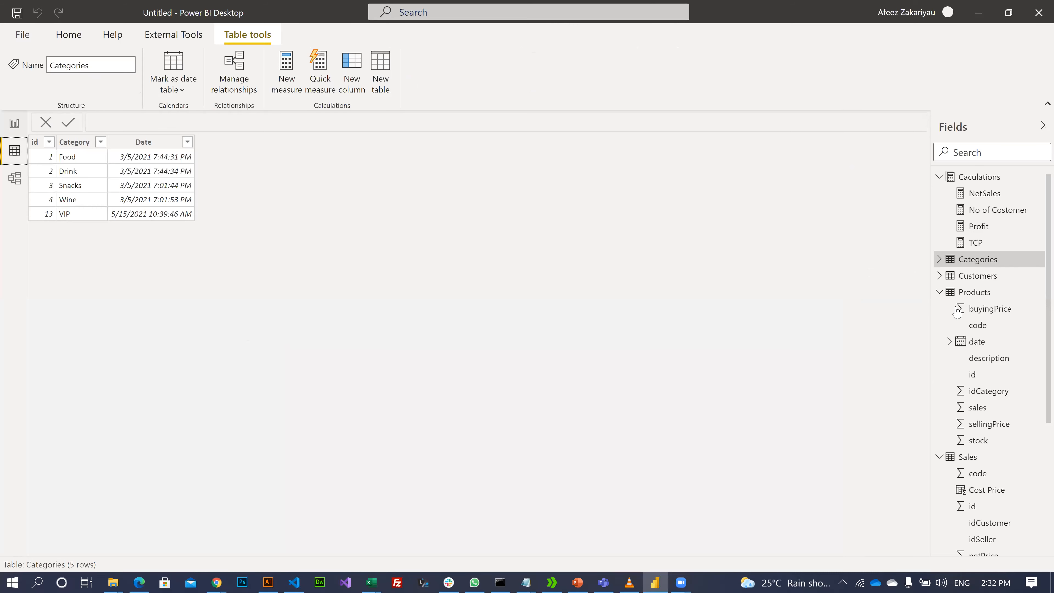
pyautogui.click(968, 456)
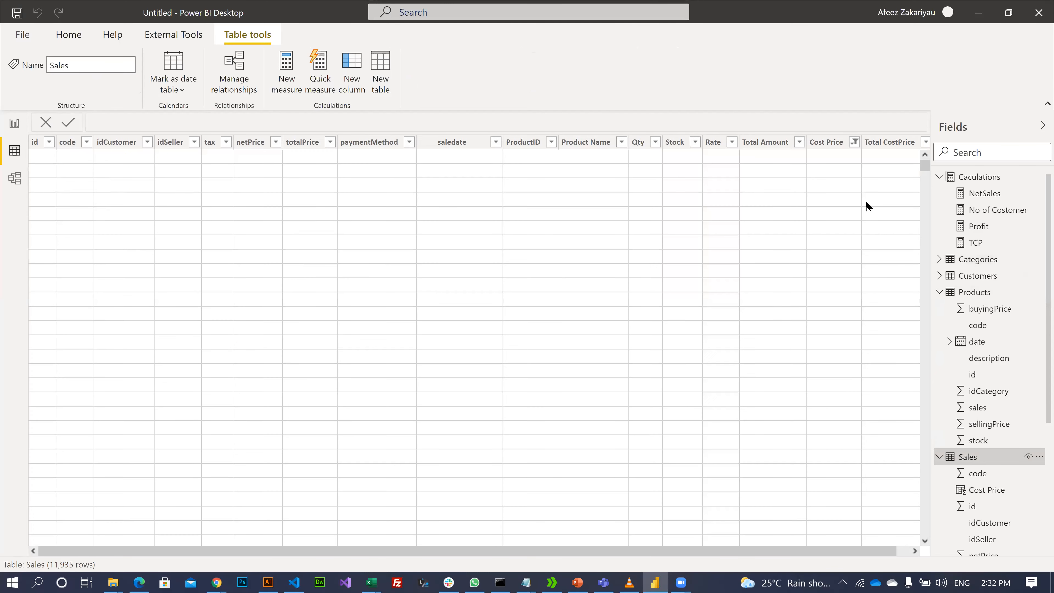
pyautogui.click(882, 151)
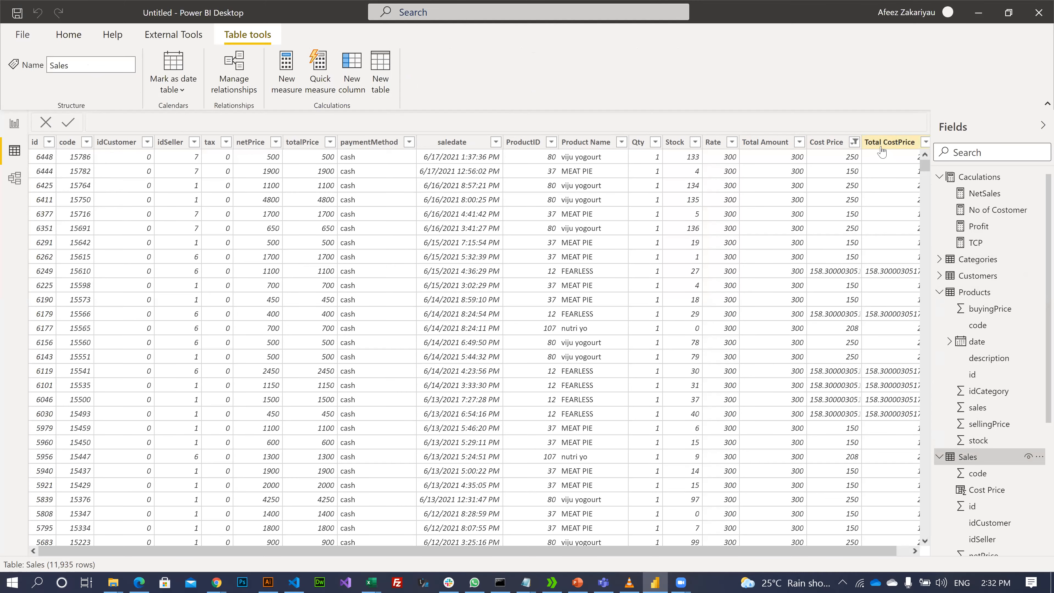
pyautogui.click(882, 150)
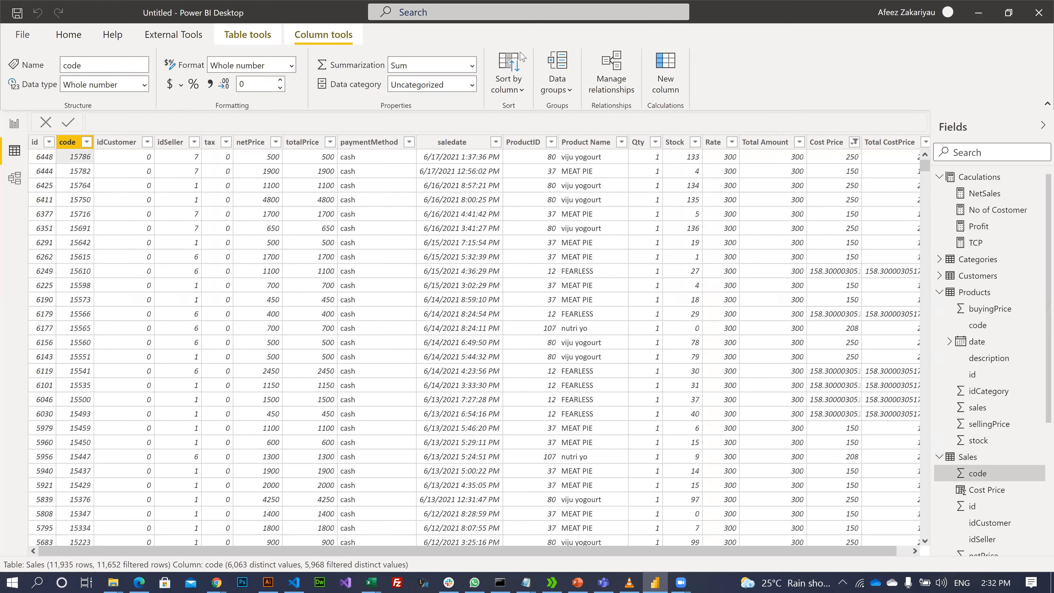
# - Add a Sales column CatID = RELATED(Products[idCategory])
pyautogui.click(246, 41)
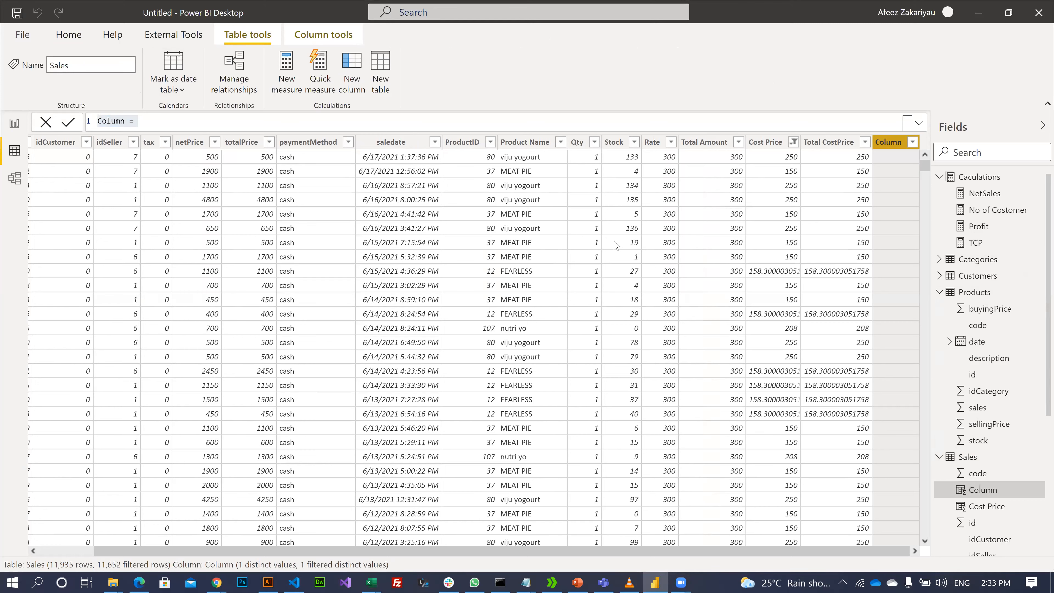
pyautogui.click(180, 124)
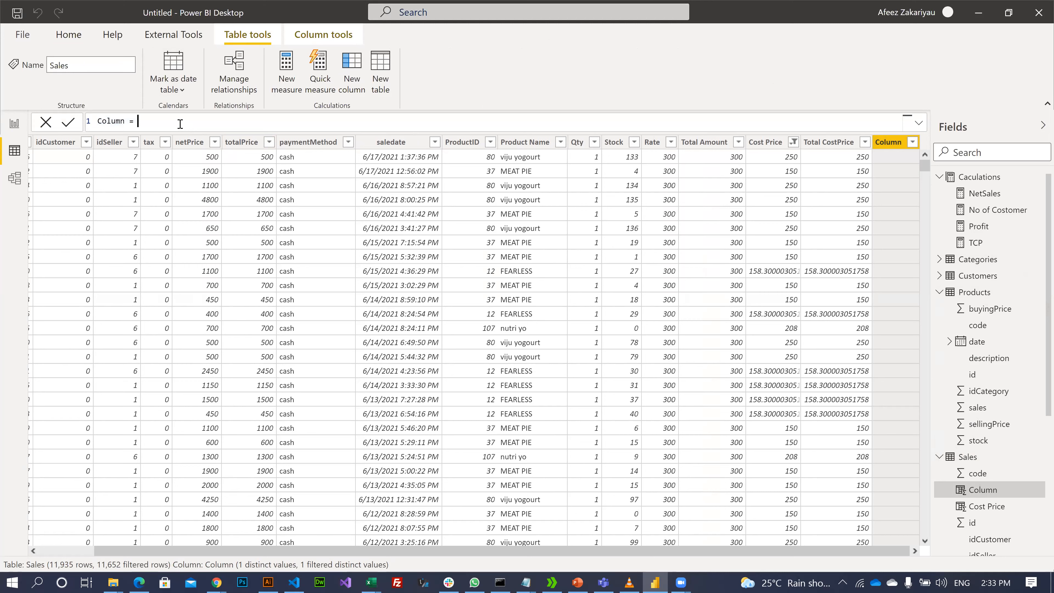
pyautogui.press('Left')
pyautogui.press('Left')
pyautogui.press('BackSpace')
pyautogui.press('BackSpace')
pyautogui.press('BackSpace')
pyautogui.press('BackSpace')
pyautogui.press('BackSpace')
pyautogui.press('BackSpace')
pyautogui.write('Ca')
pyautogui.write('RELATED(')
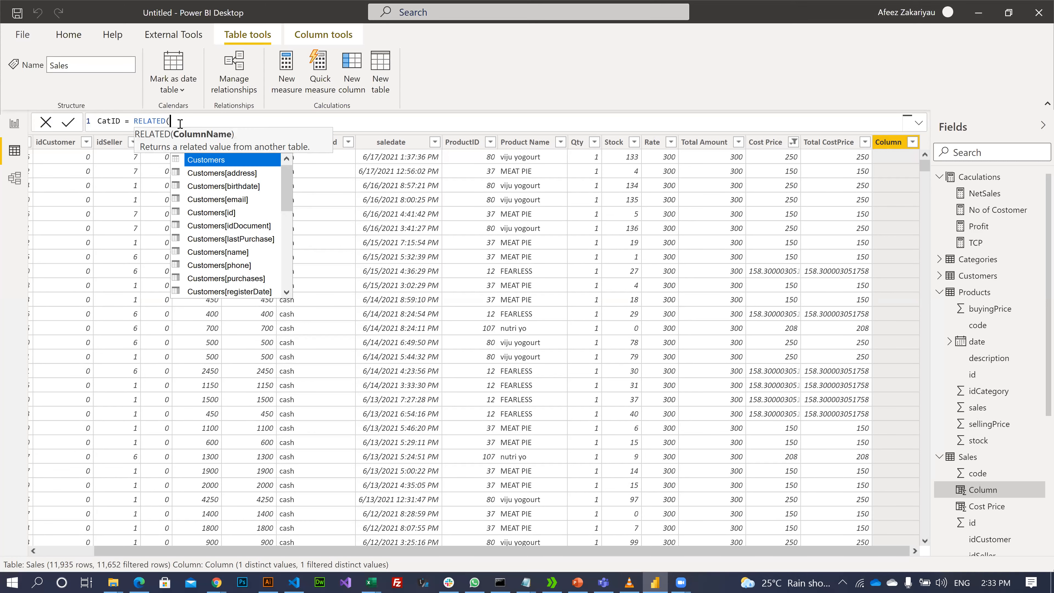
pyautogui.write('pr')
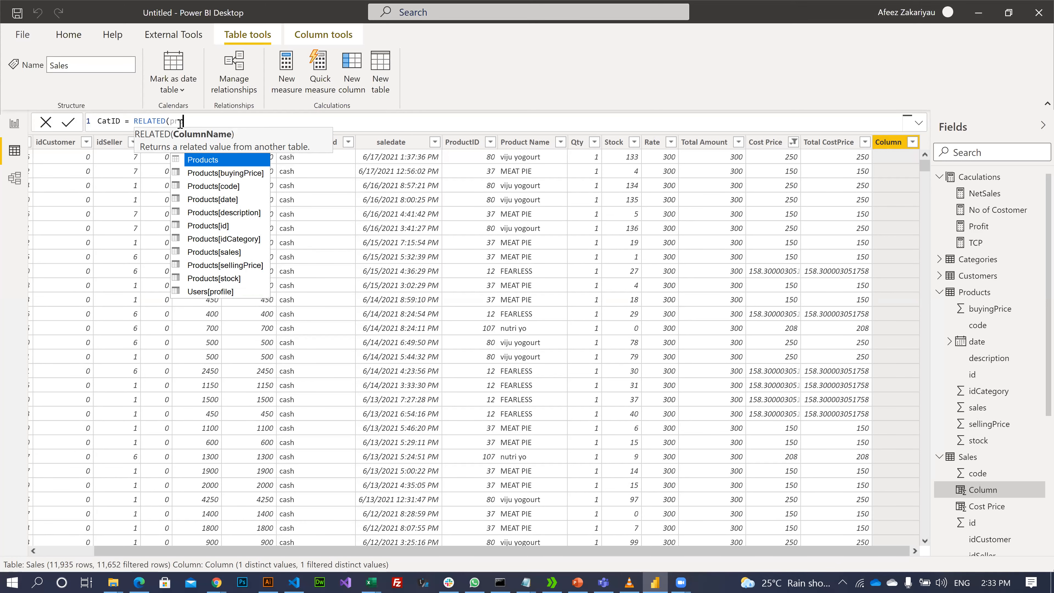
pyautogui.press('Down')
pyautogui.press('Down')
pyautogui.press('Down')
pyautogui.press('Down')
pyautogui.press('Down')
pyautogui.press('Down')
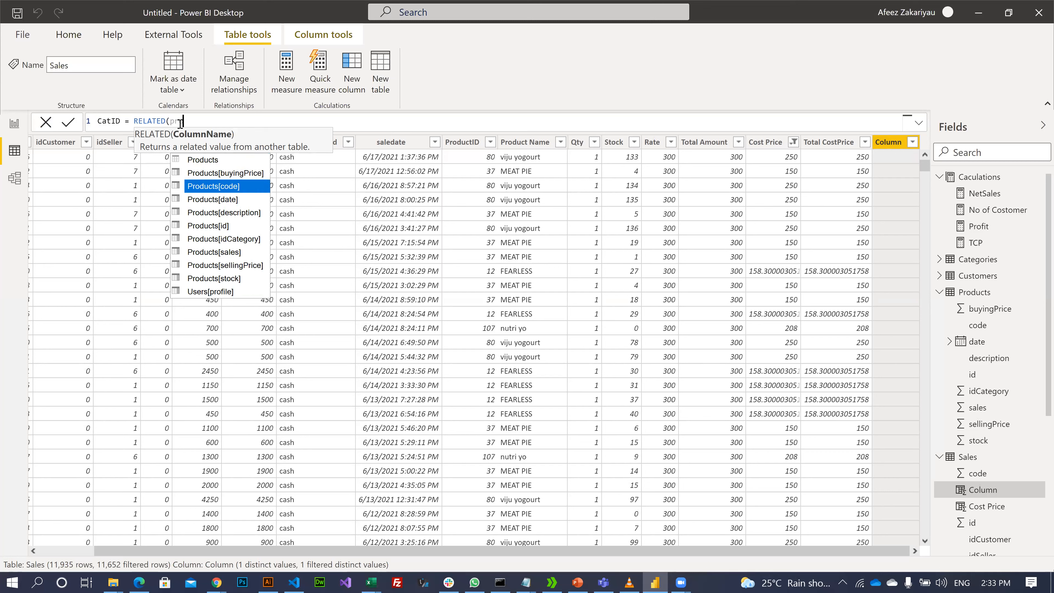
pyautogui.press('Tab')
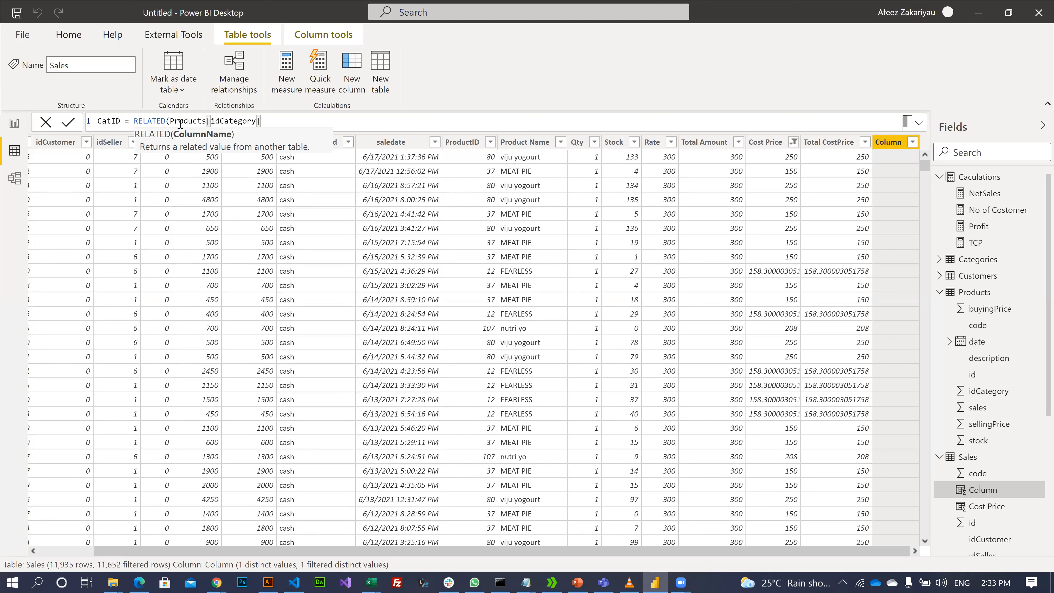
pyautogui.write(')')
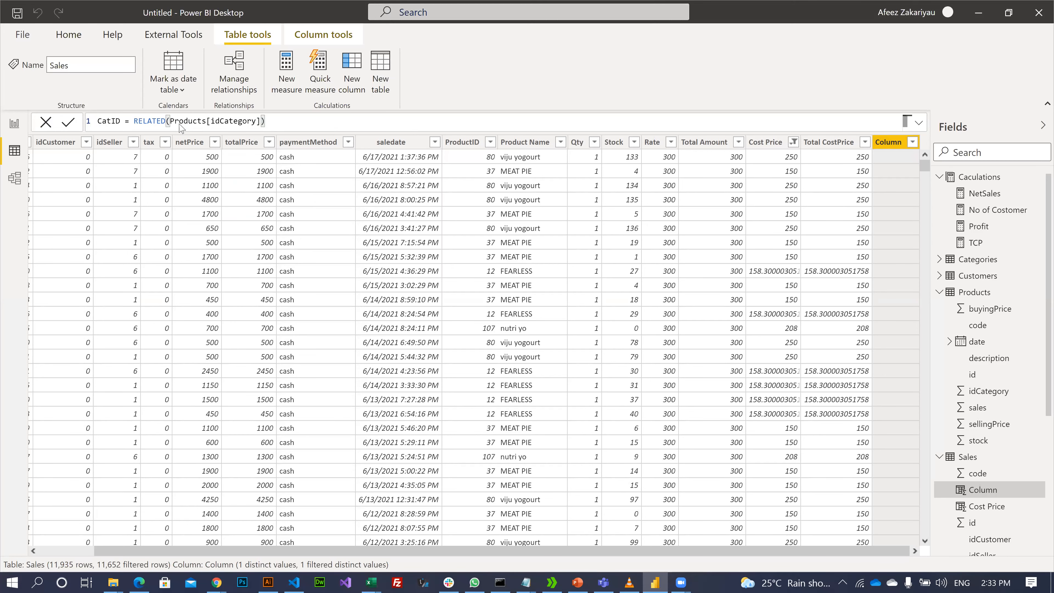
pyautogui.press('Return')
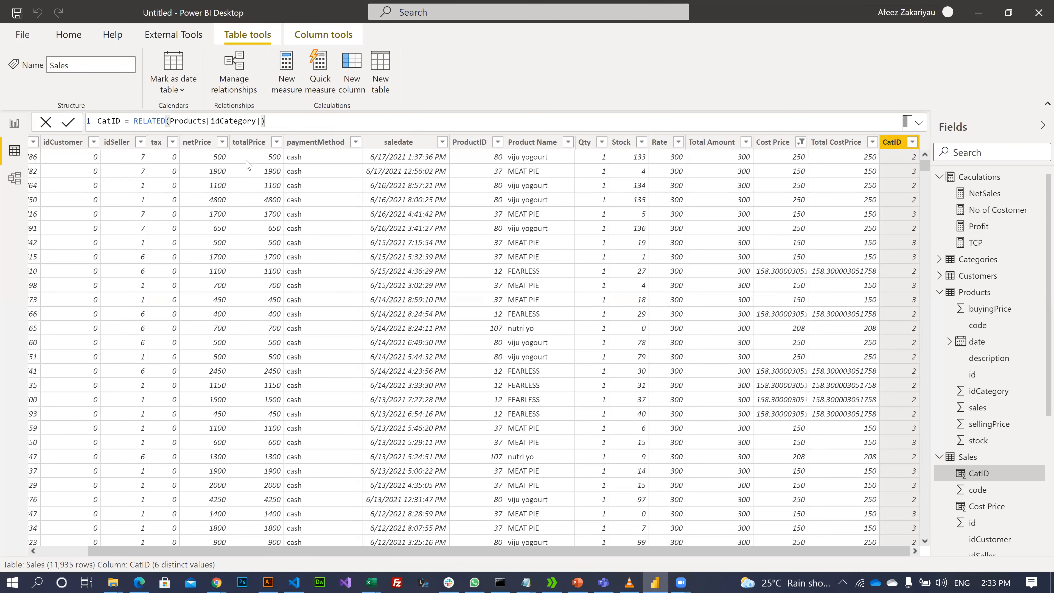
# - Check CatID's distinct values and relate Categories id to the Sales CatID field
pyautogui.click(913, 143)
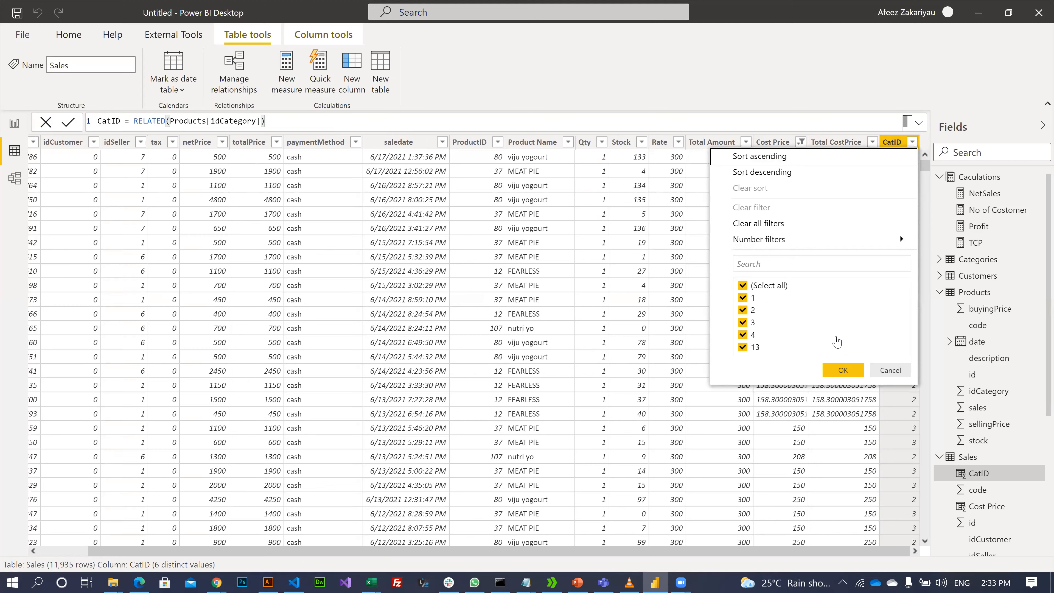
pyautogui.click(891, 371)
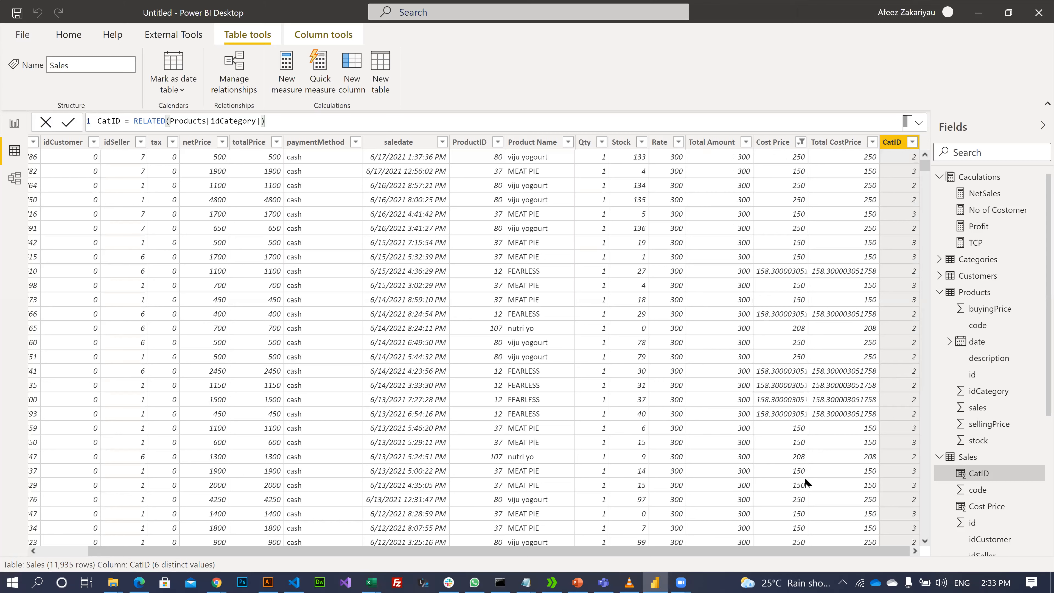
pyautogui.moveTo(434, 554); pyautogui.dragTo(592, 547)
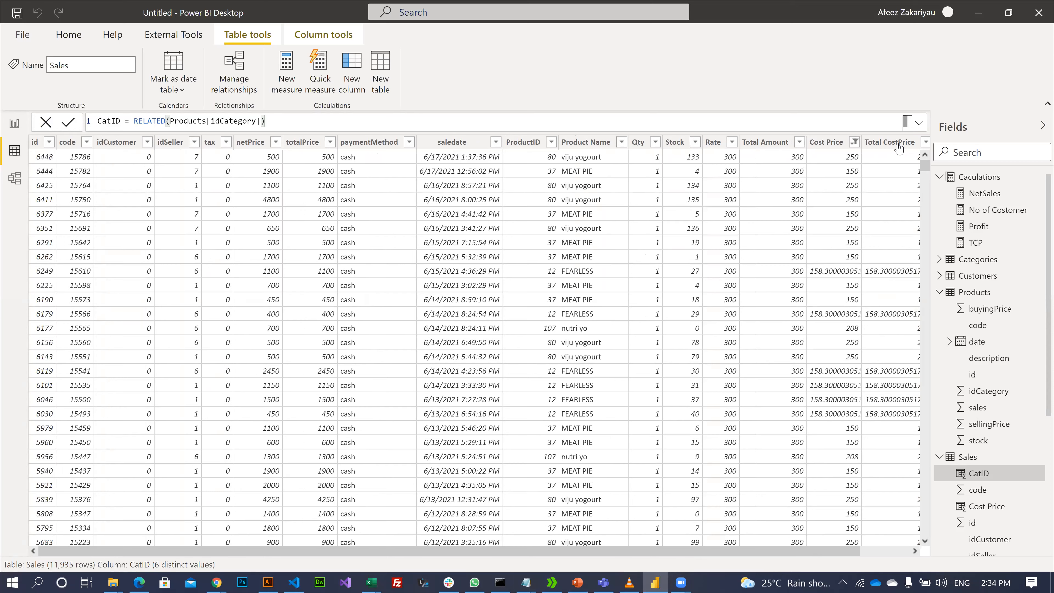
pyautogui.hscroll(1, 898, 143)
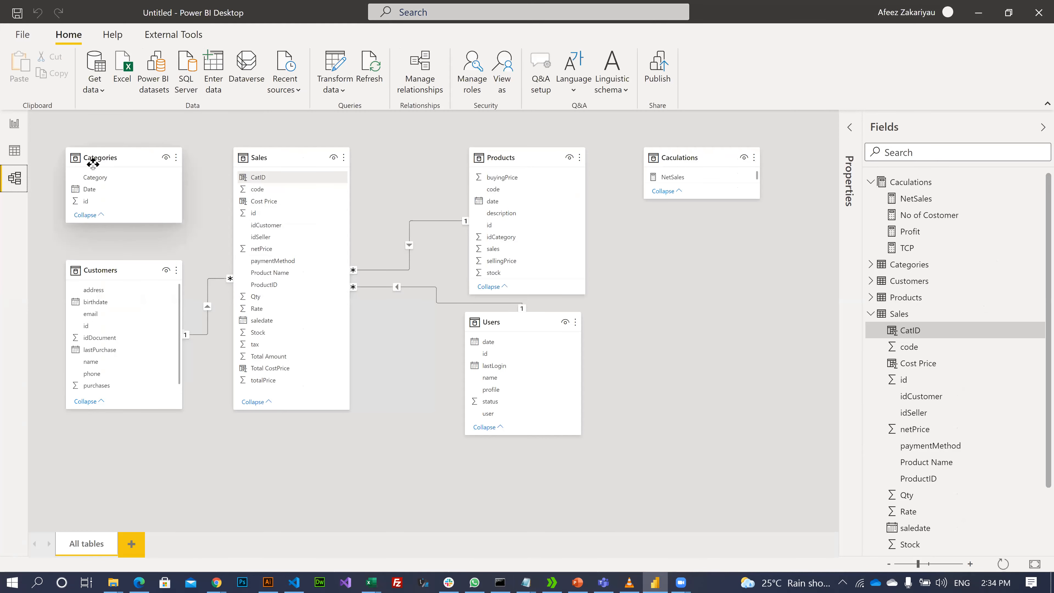
pyautogui.moveTo(92, 202); pyautogui.dragTo(277, 184)
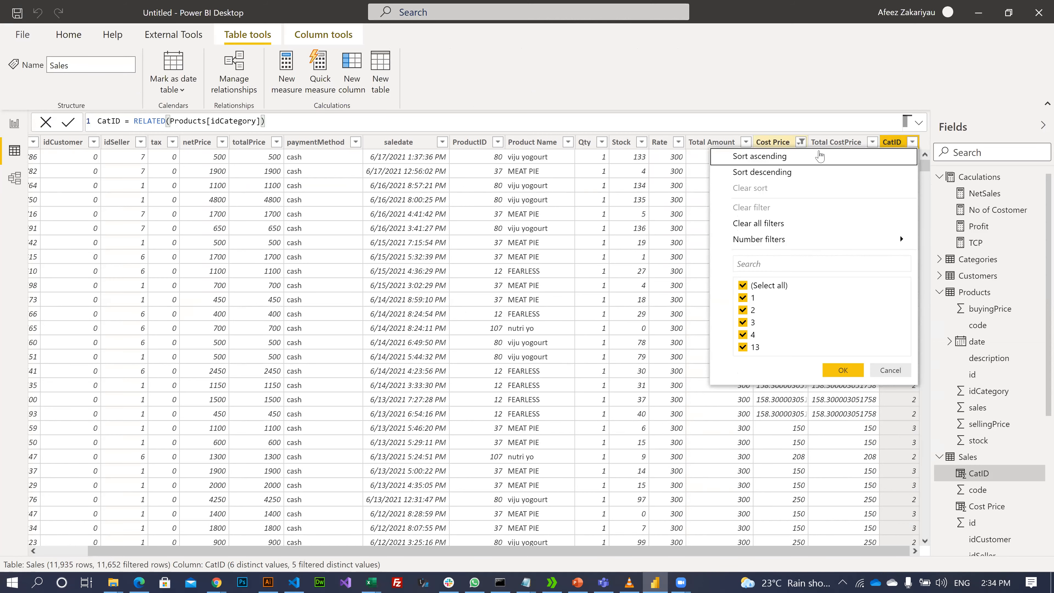
# - Review the Cost Price and Total CostPrice value lists, then return to the report
pyautogui.click(802, 143)
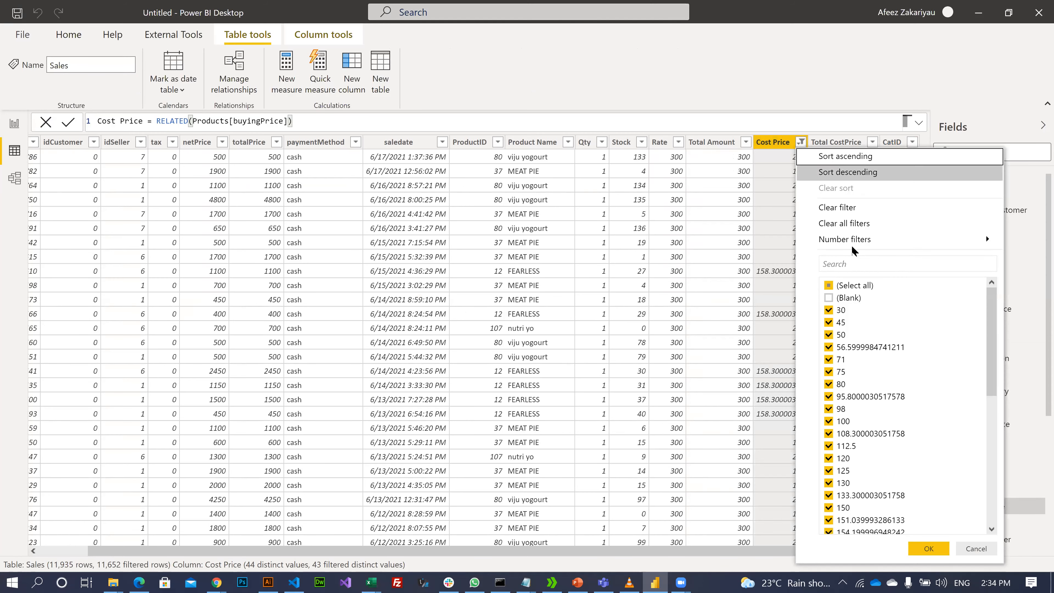
pyautogui.click(929, 548)
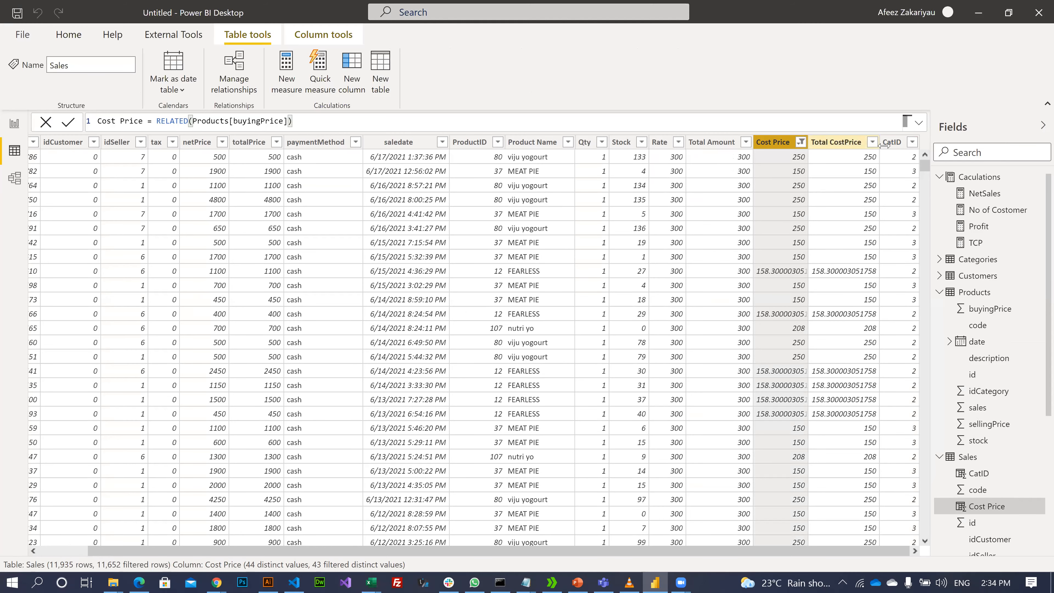
pyautogui.click(873, 143)
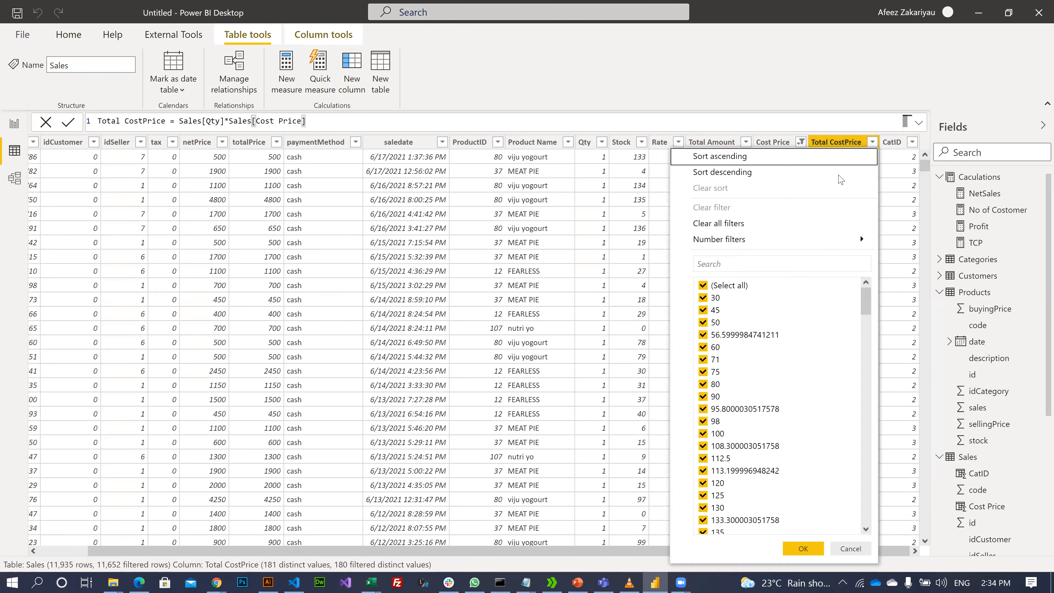
pyautogui.click(767, 100)
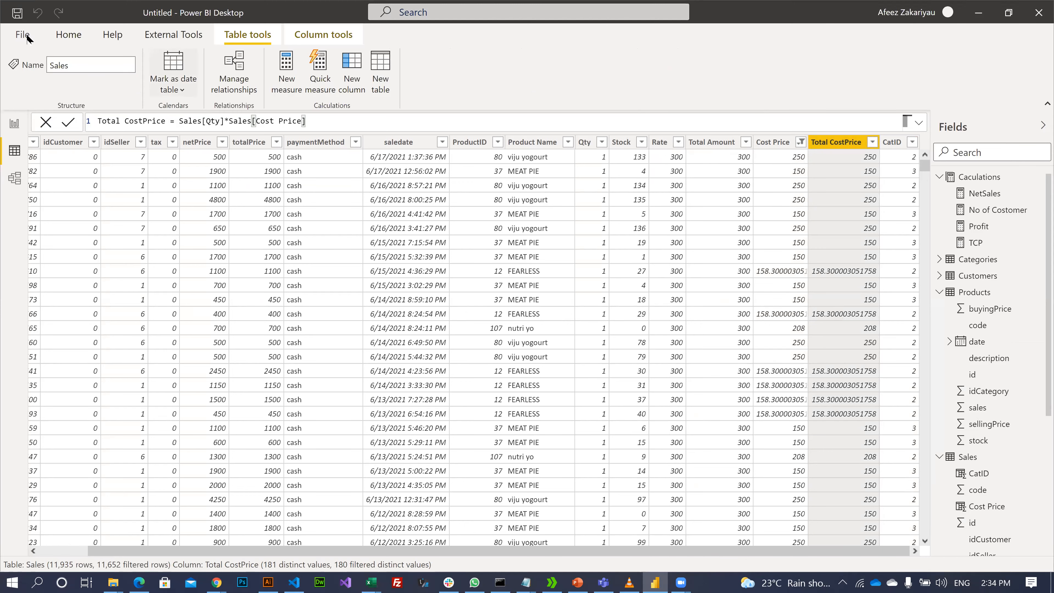
pyautogui.click(7, 120)
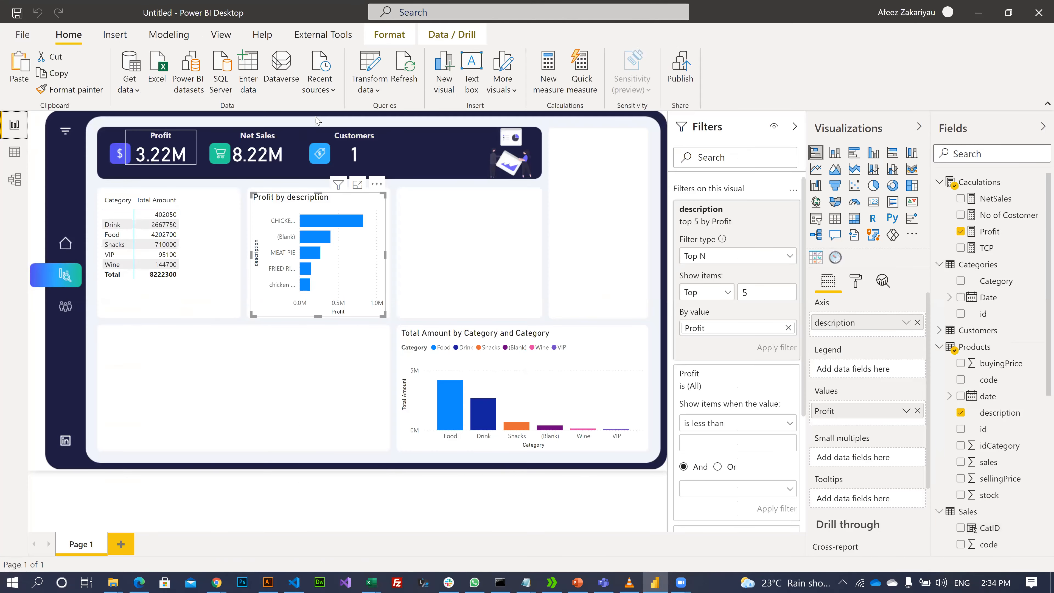
# - Dismiss the Profit by description chart's menu and open Transform data from Data view
pyautogui.rightClick(343, 196)
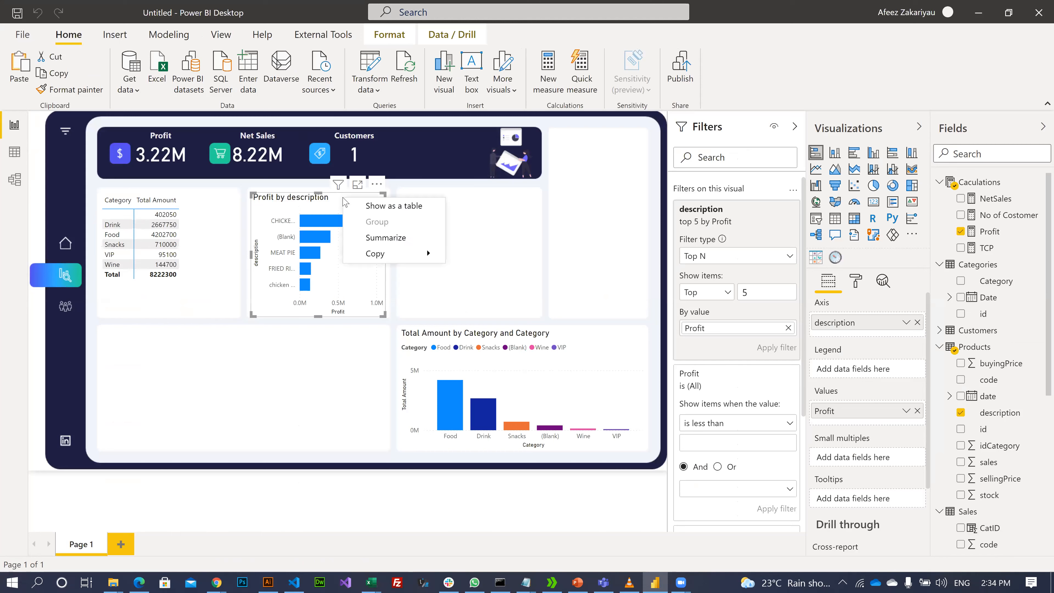
pyautogui.moveTo(394, 255)
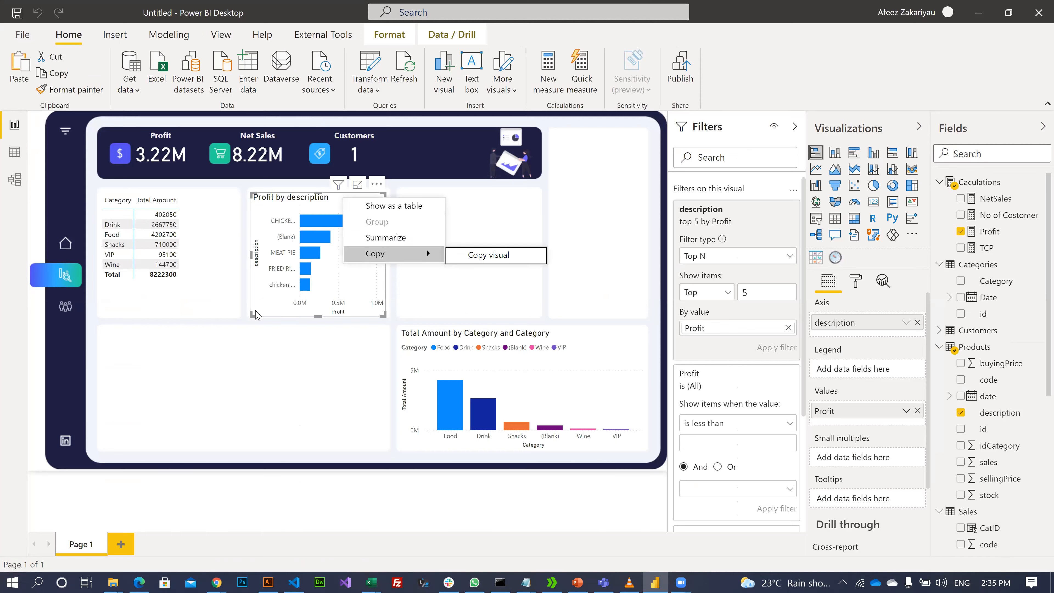
pyautogui.click(267, 317)
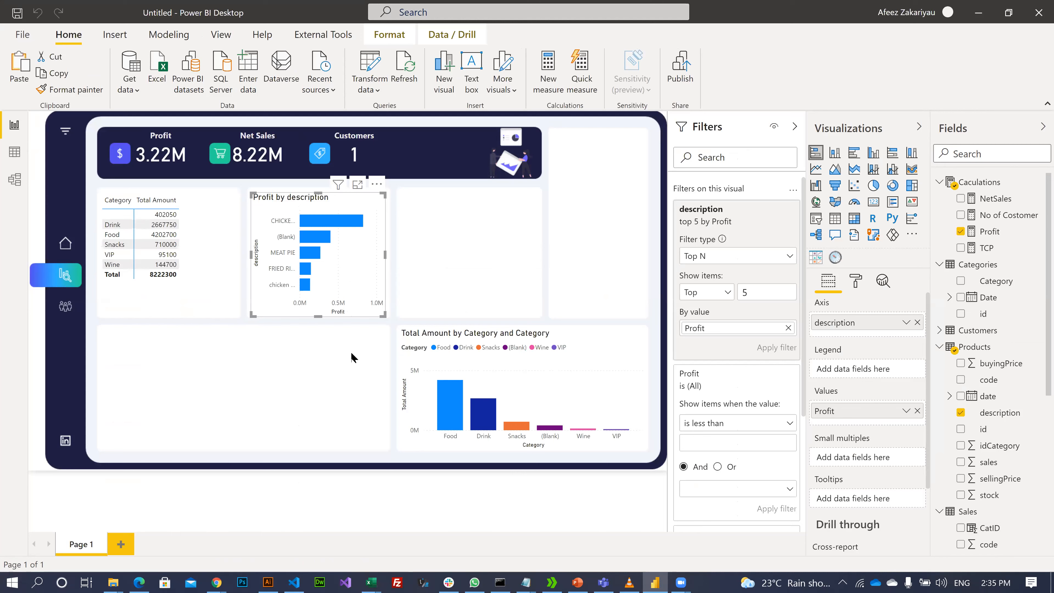
pyautogui.click(15, 158)
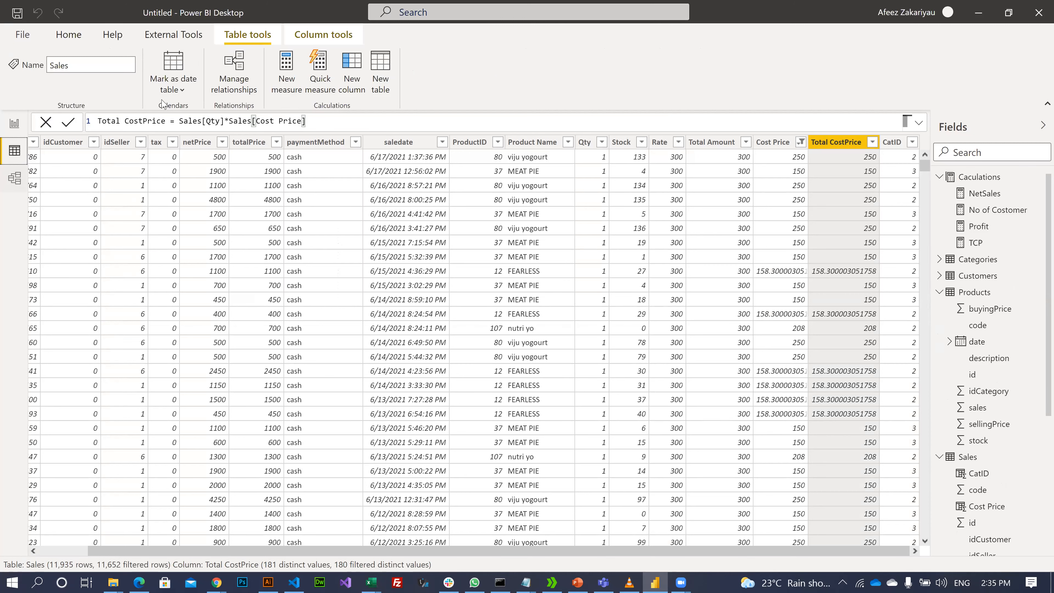
pyautogui.click(68, 34)
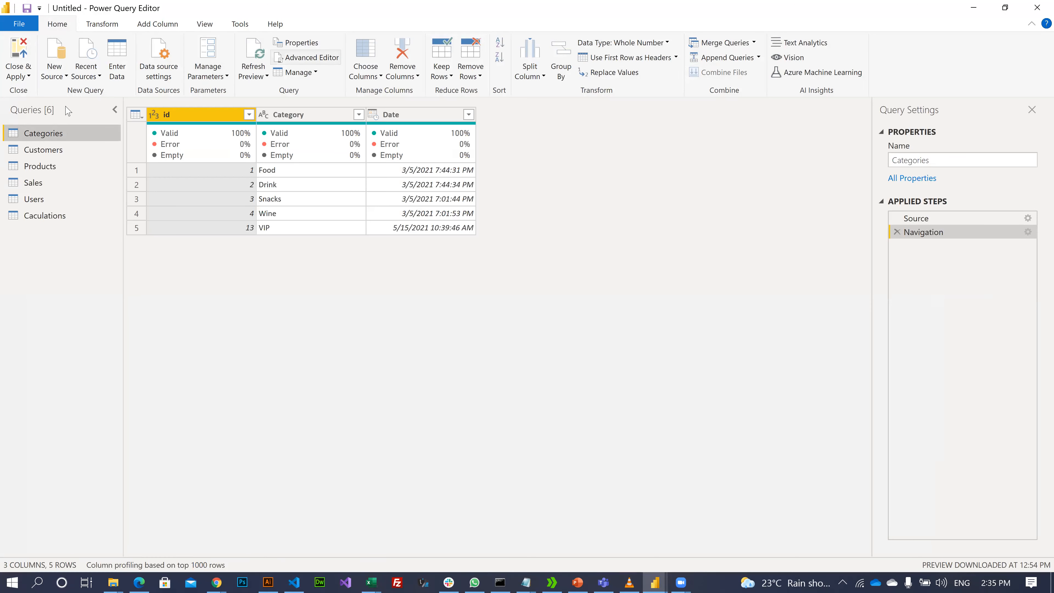
# - Browse the Products query's description values without filtering
pyautogui.click(70, 167)
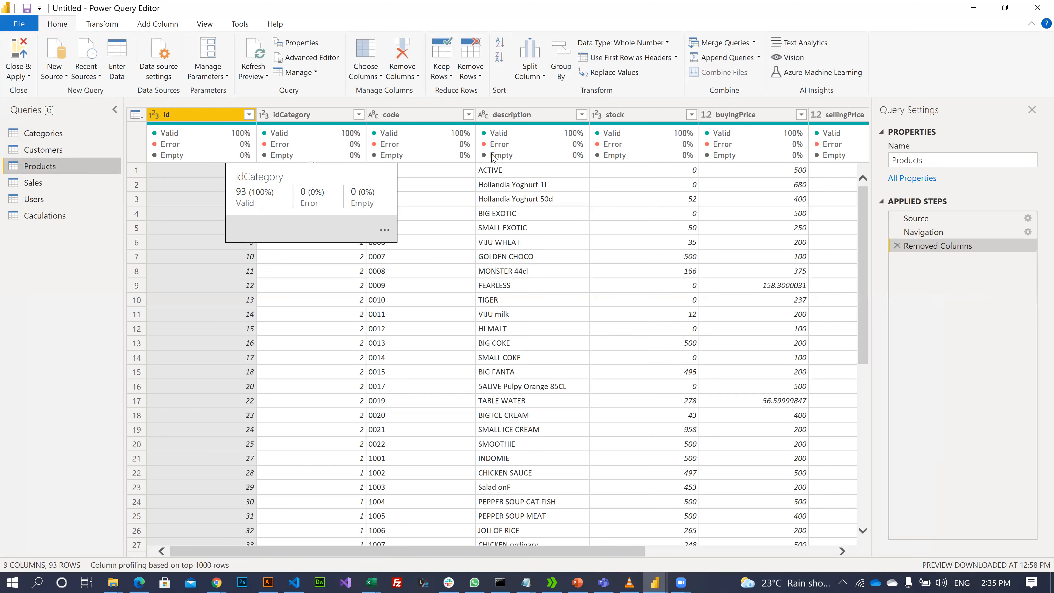
pyautogui.click(582, 115)
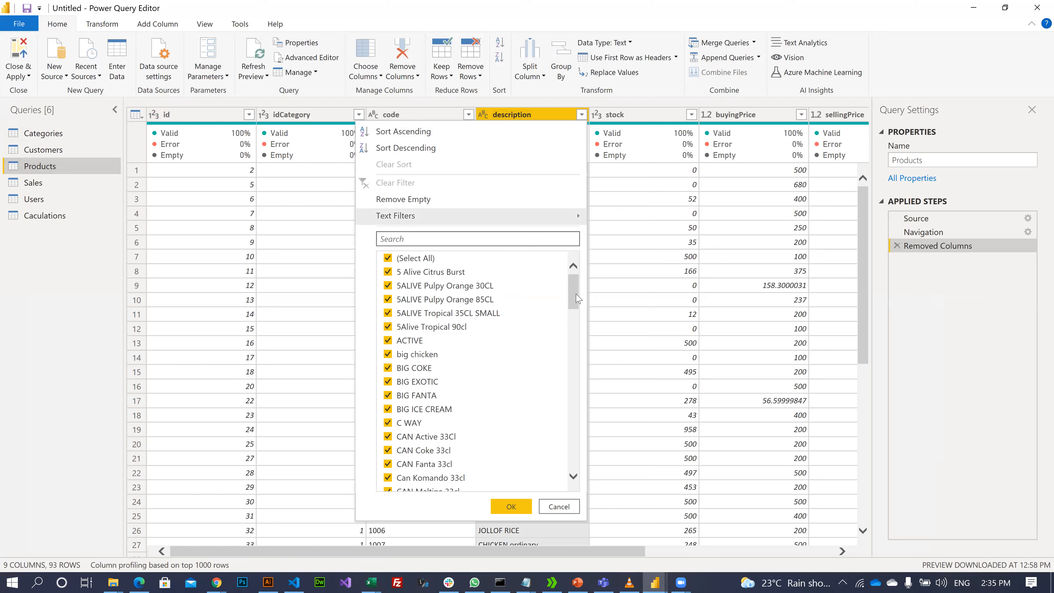
pyautogui.moveTo(574, 299); pyautogui.dragTo(570, 440)
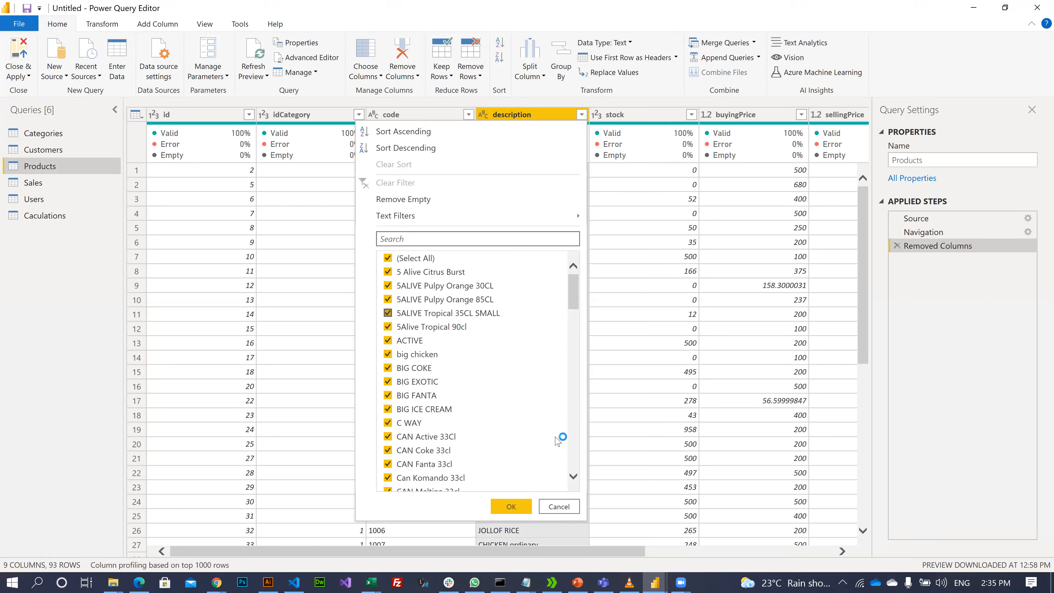
pyautogui.scroll(-10, 524, 405)
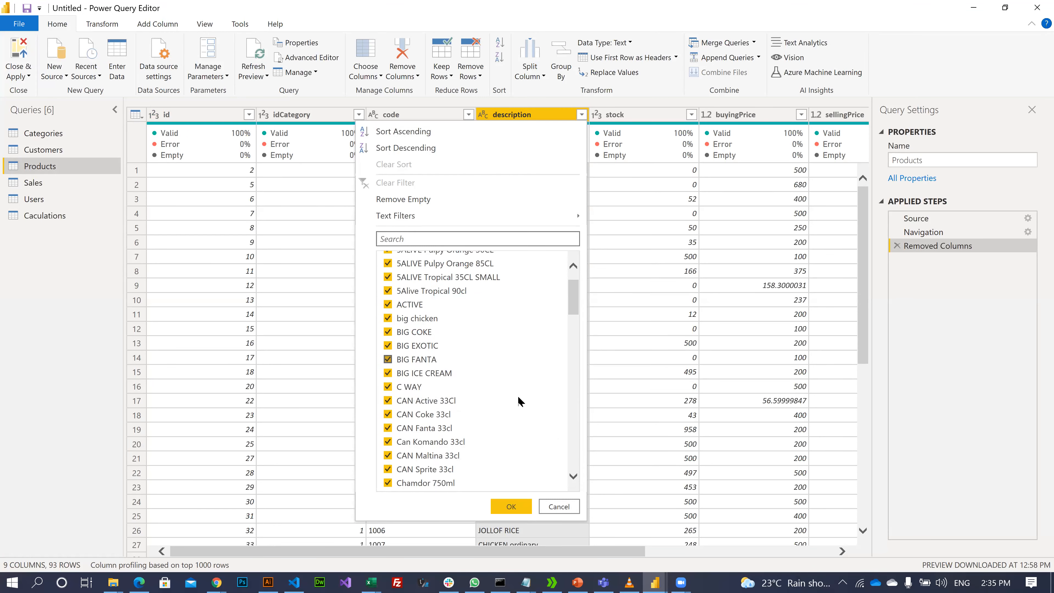
pyautogui.click(560, 503)
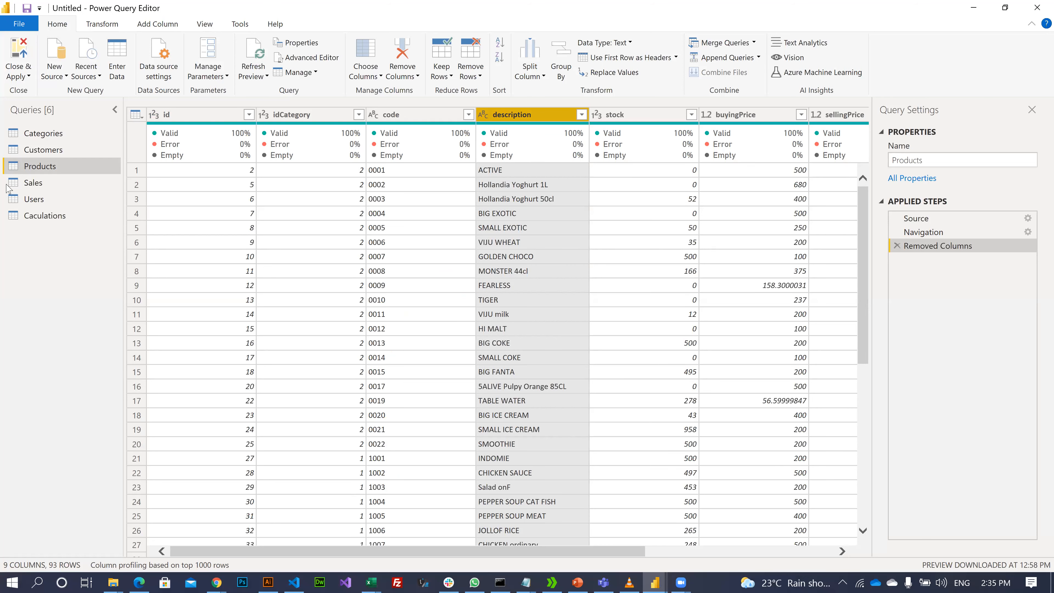
# - Browse the Sales query's Product Name values, leaving them unfiltered
pyautogui.click(41, 198)
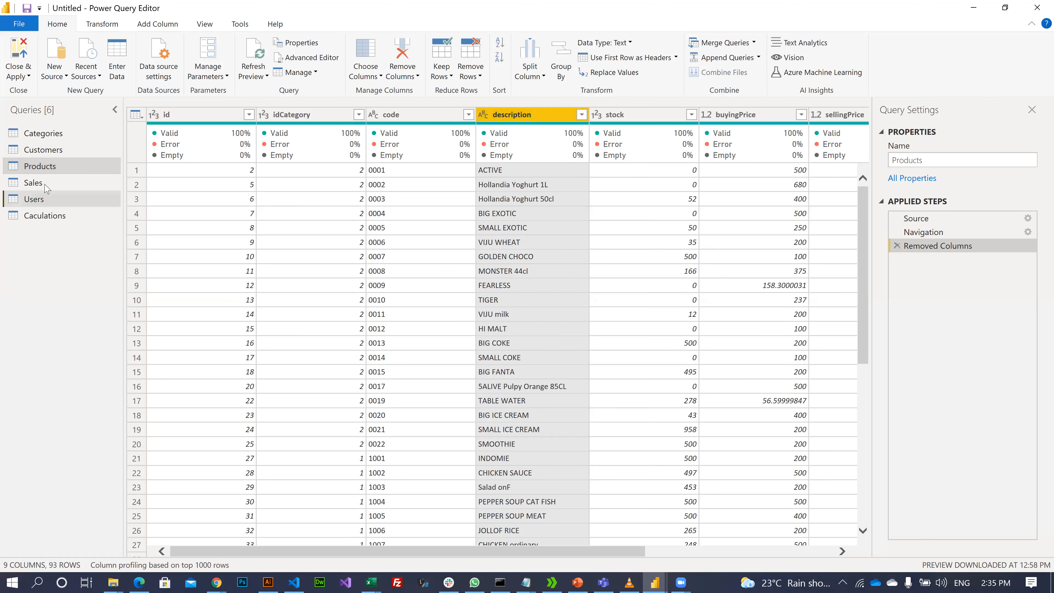
pyautogui.click(45, 183)
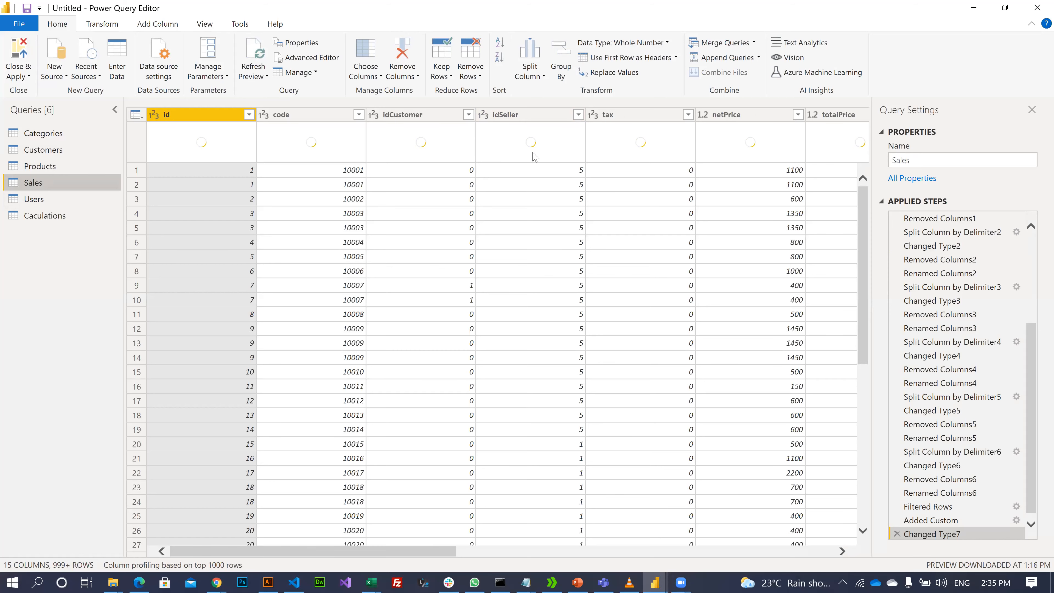
pyautogui.hscroll(5, 571, 563)
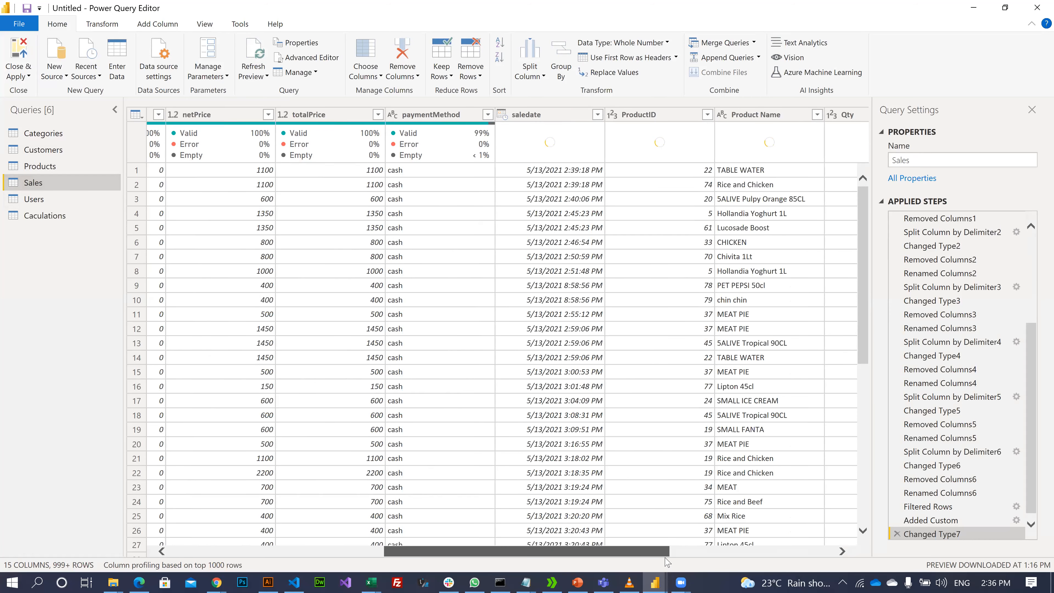
pyautogui.hscroll(2, 689, 564)
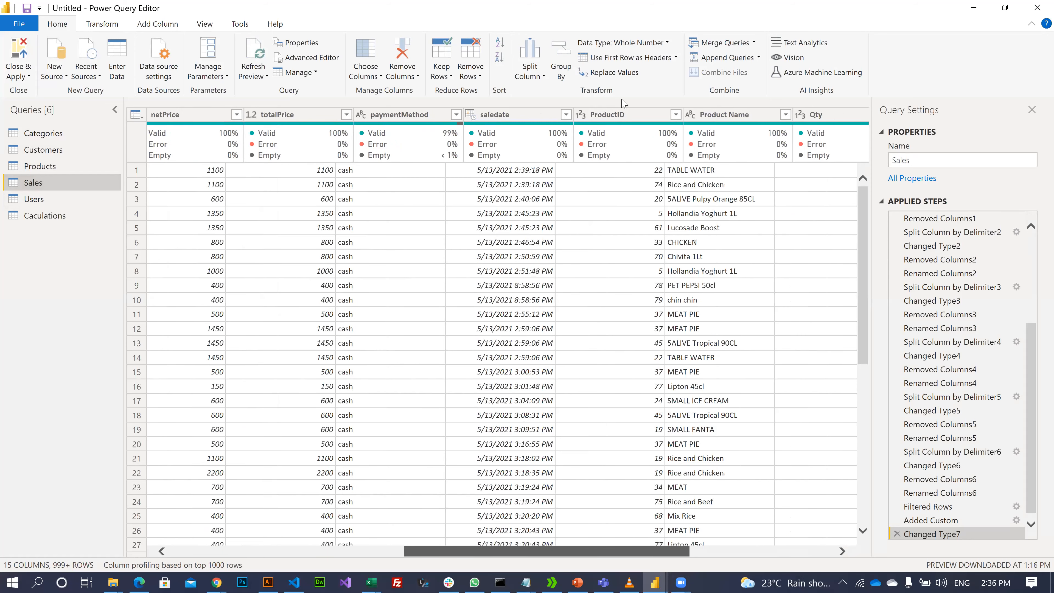
pyautogui.hscroll(3, 642, 116)
pyautogui.click(644, 116)
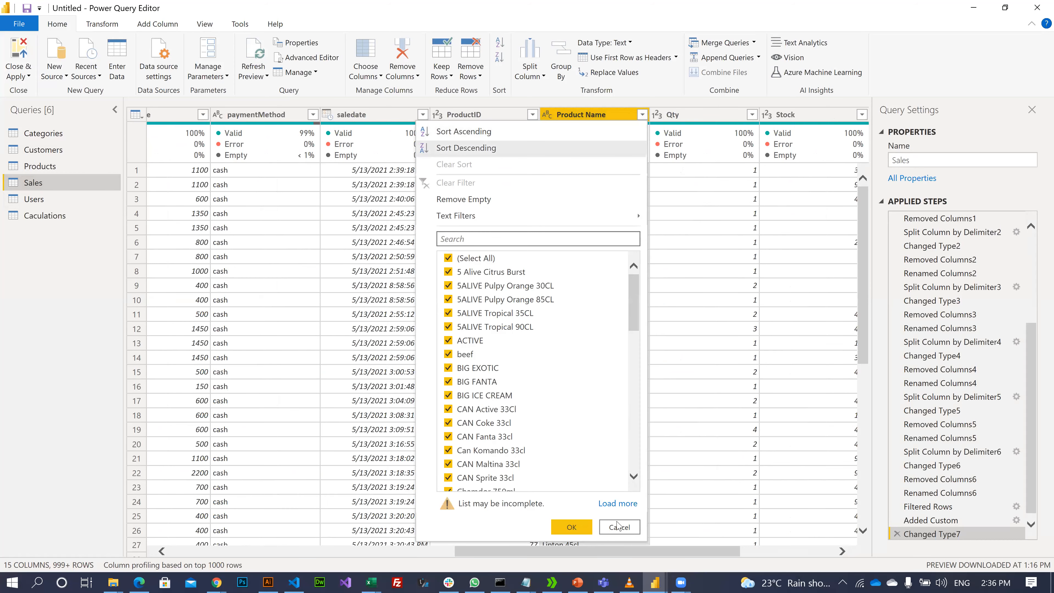
pyautogui.press('Escape')
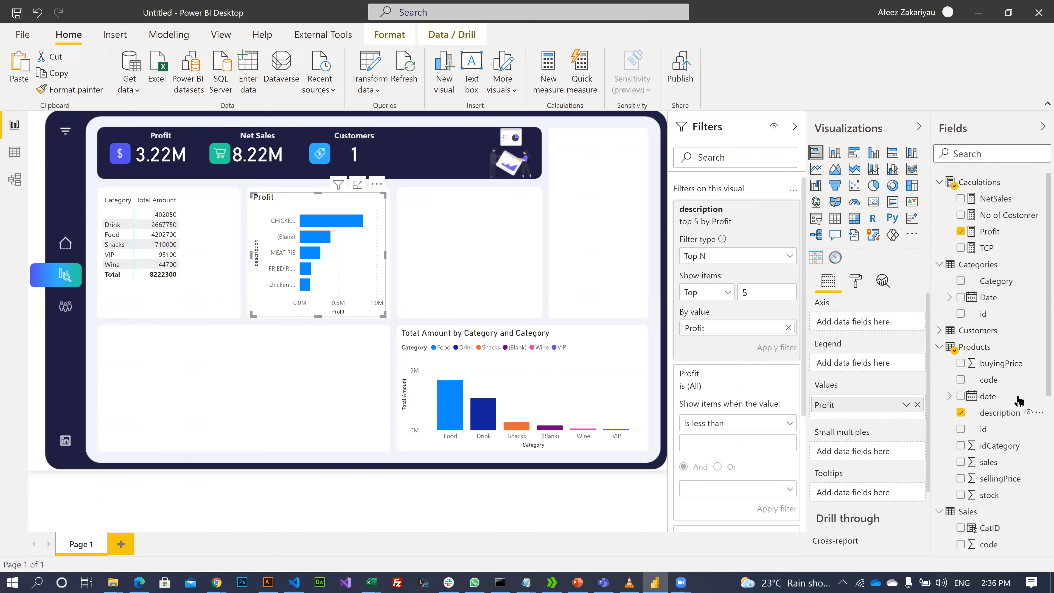
# - Put Product Name on the bar chart's axis and remove the description top 5 filter
pyautogui.scroll(-5, 998, 502)
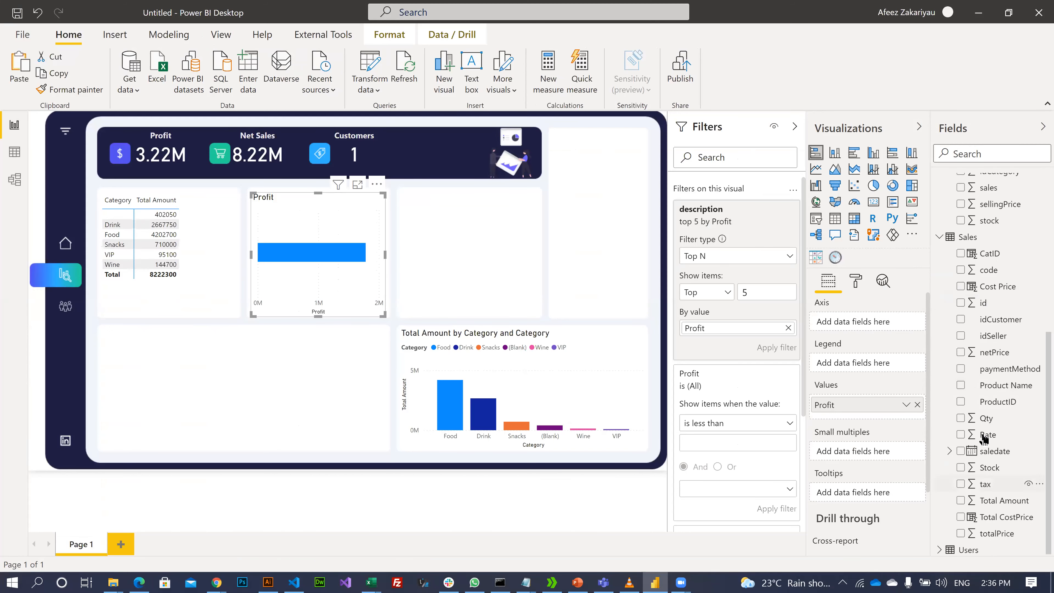
pyautogui.moveTo(988, 388); pyautogui.dragTo(834, 326)
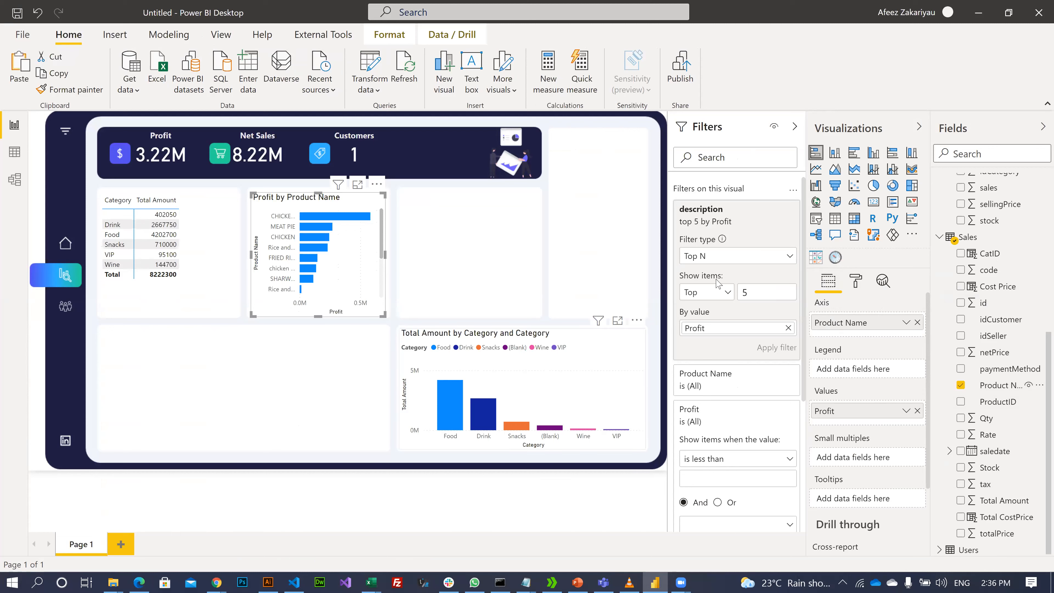
pyautogui.click(746, 257)
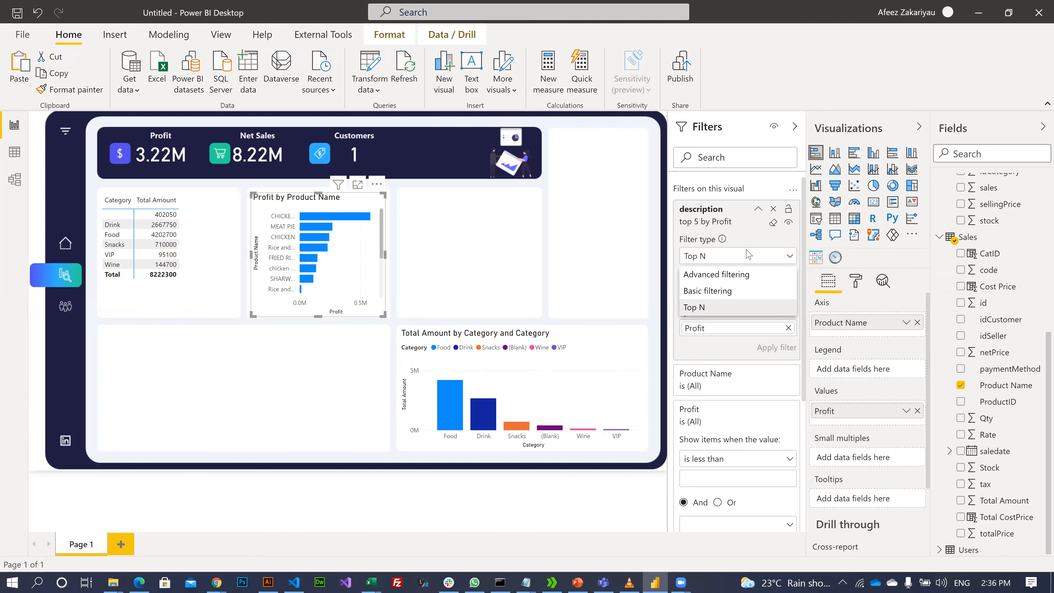
pyautogui.click(773, 213)
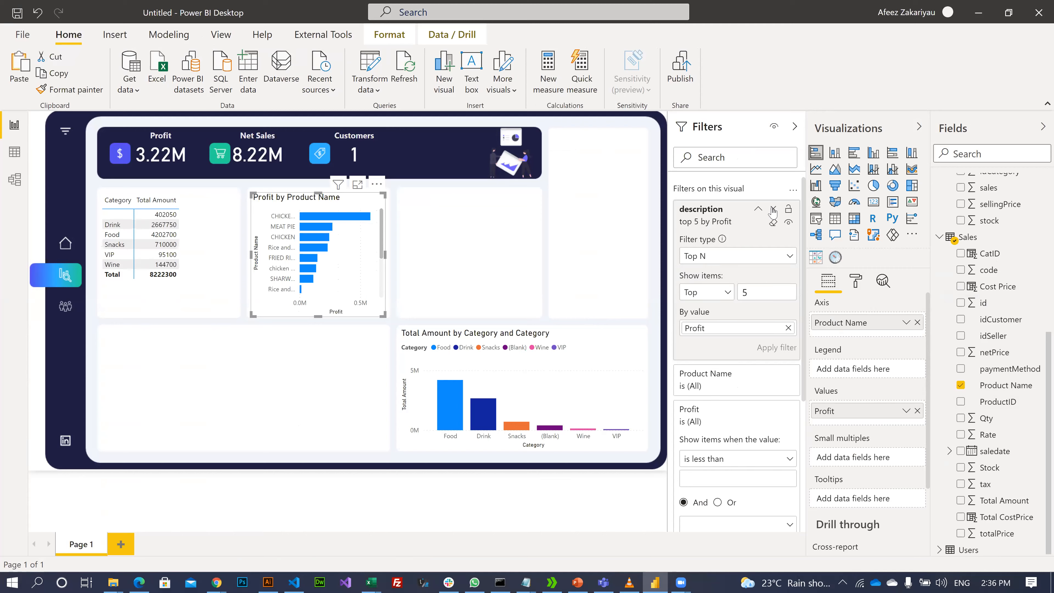
pyautogui.click(772, 212)
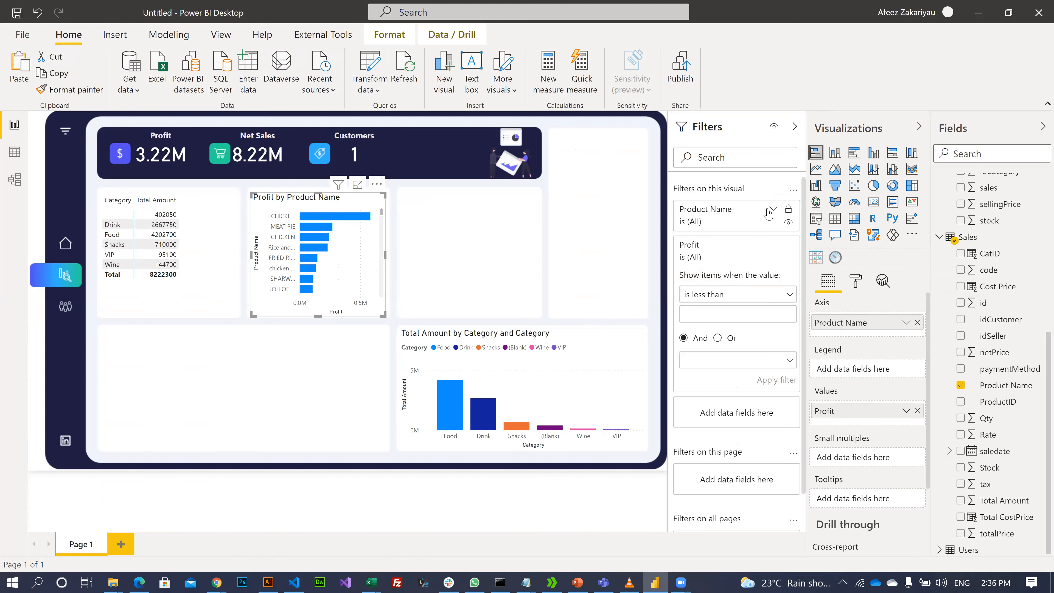
pyautogui.click(772, 210)
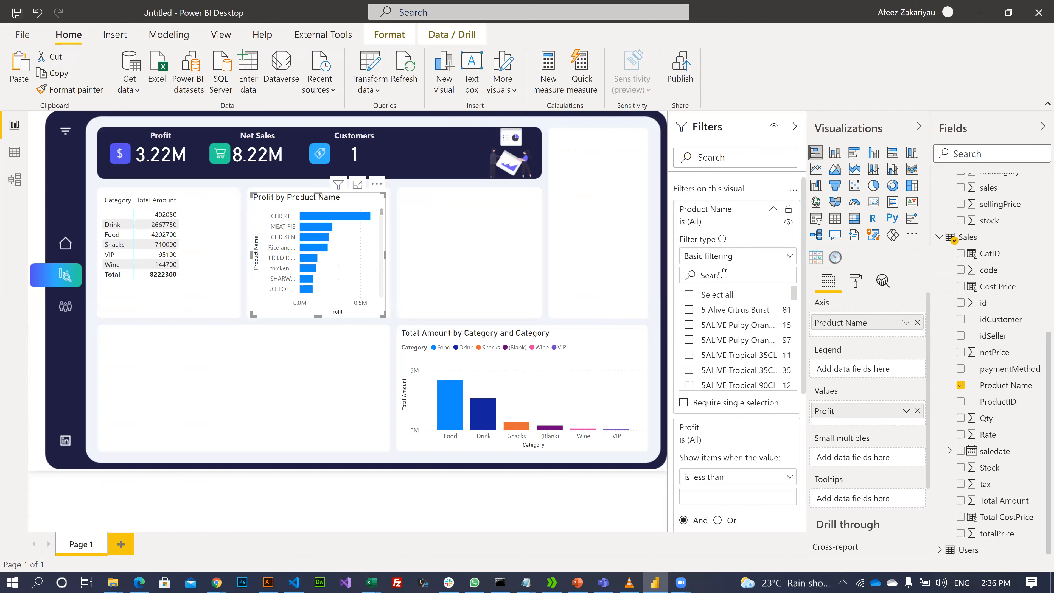
# - Filter Product Name to the Top 5 by Profit
pyautogui.click(732, 257)
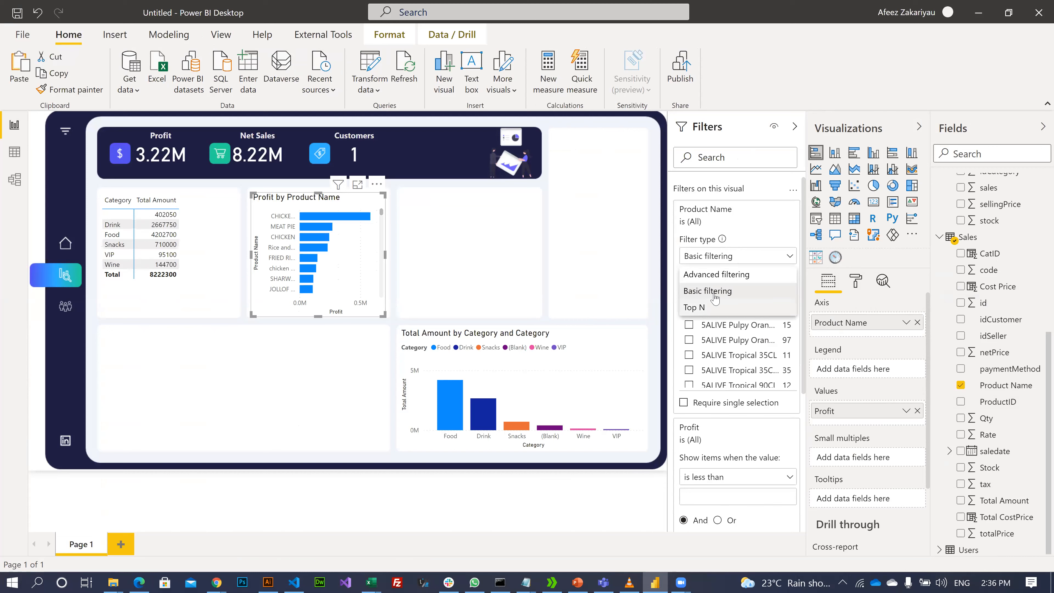
pyautogui.click(701, 307)
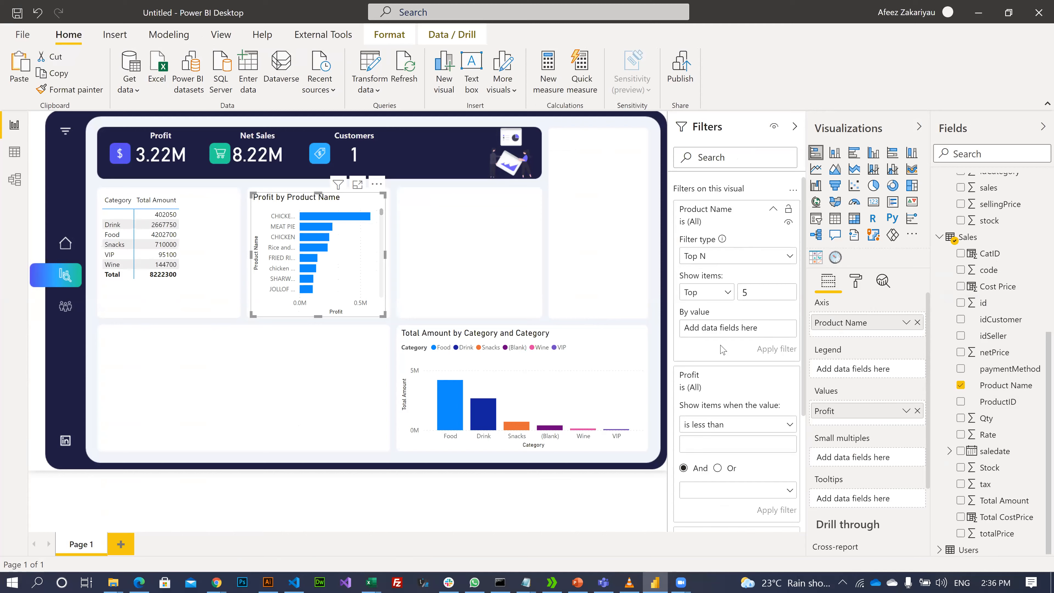
pyautogui.scroll(3, 1004, 220)
pyautogui.scroll(10, 1003, 220)
pyautogui.moveTo(990, 232); pyautogui.dragTo(726, 327)
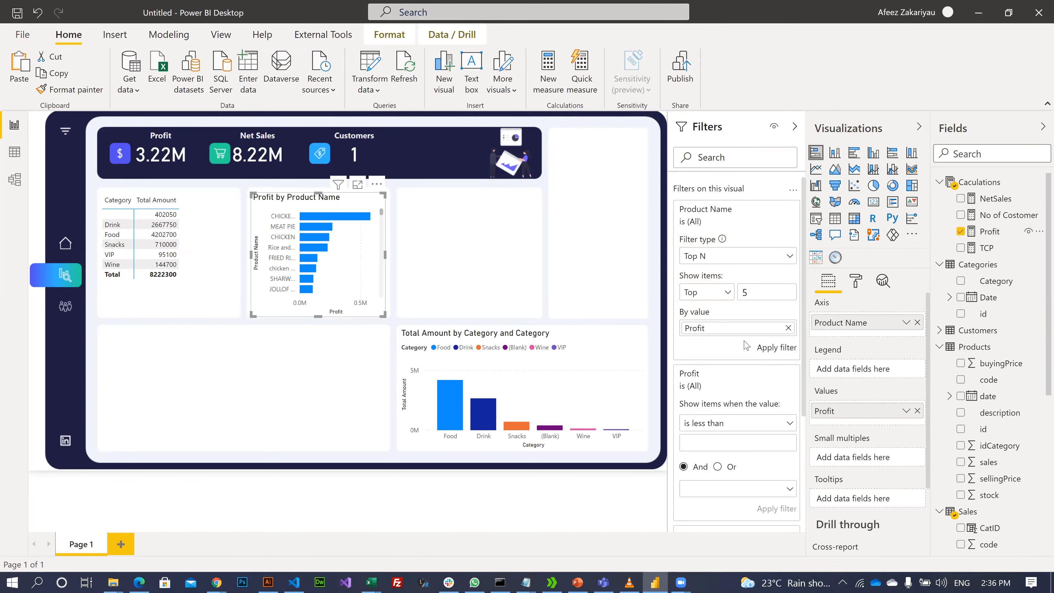
pyautogui.click(775, 352)
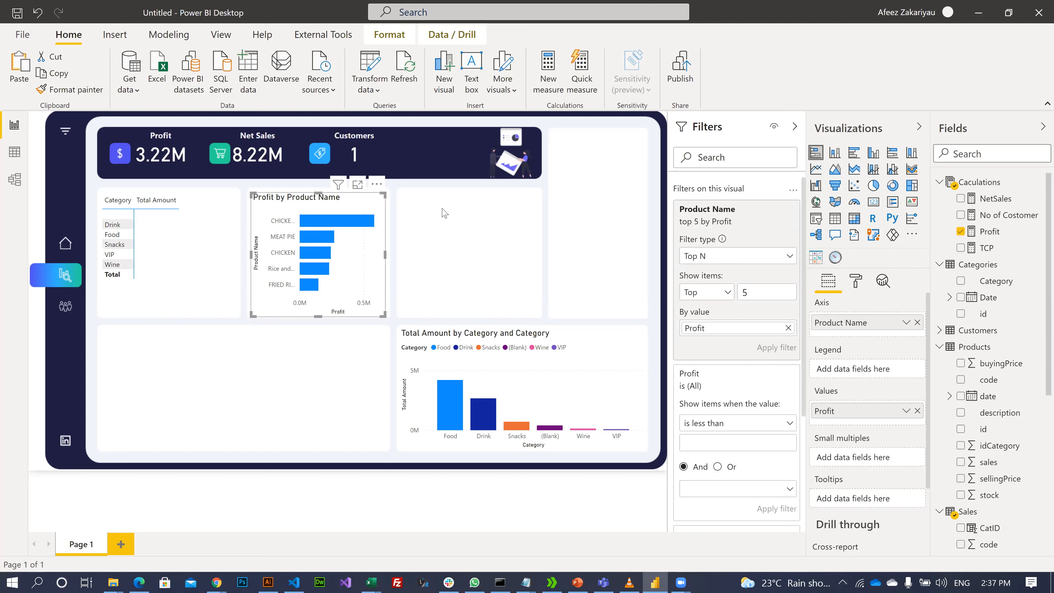
pyautogui.click(497, 248)
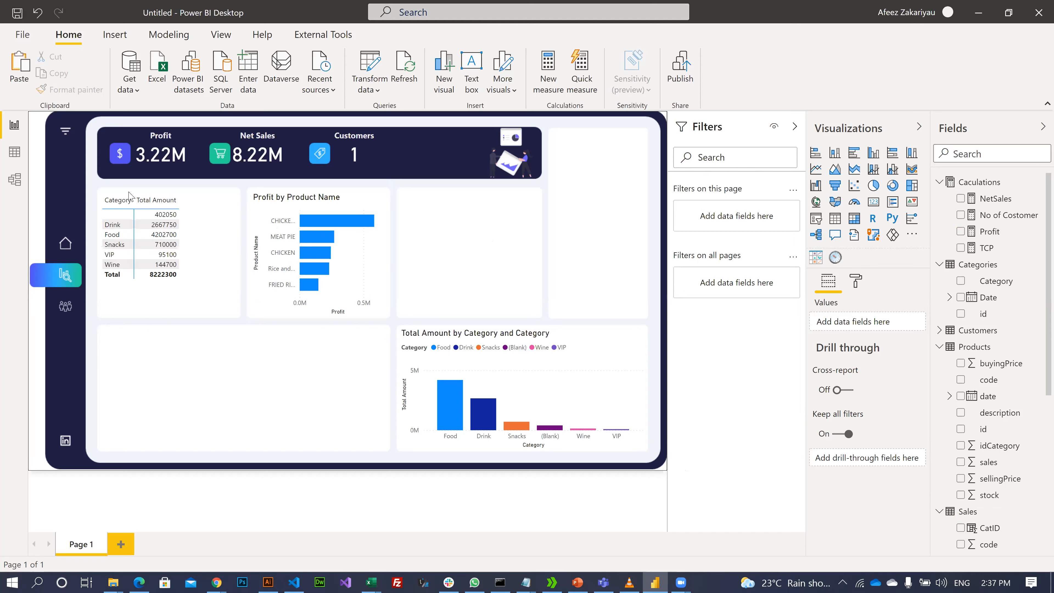
# - Try the Alternating rows and Flashy rows styles on the category totals table
pyautogui.click(187, 219)
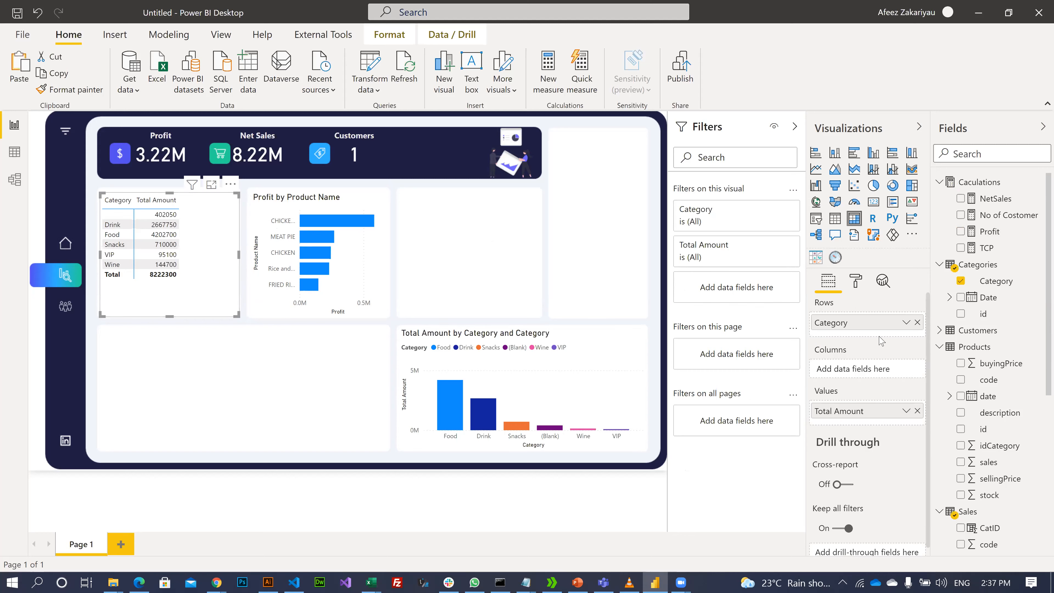
pyautogui.click(855, 283)
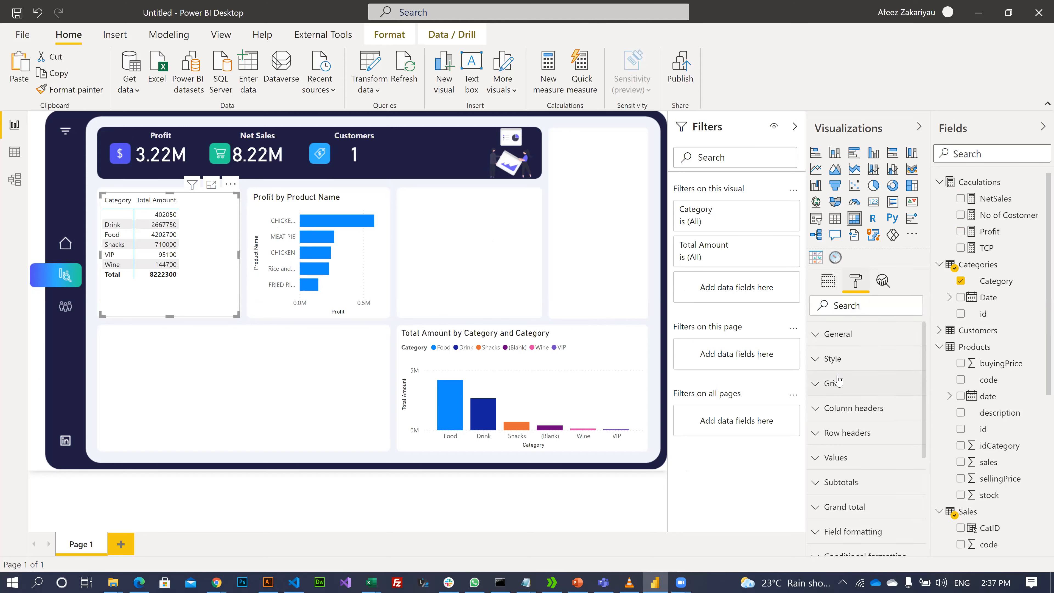
pyautogui.click(818, 367)
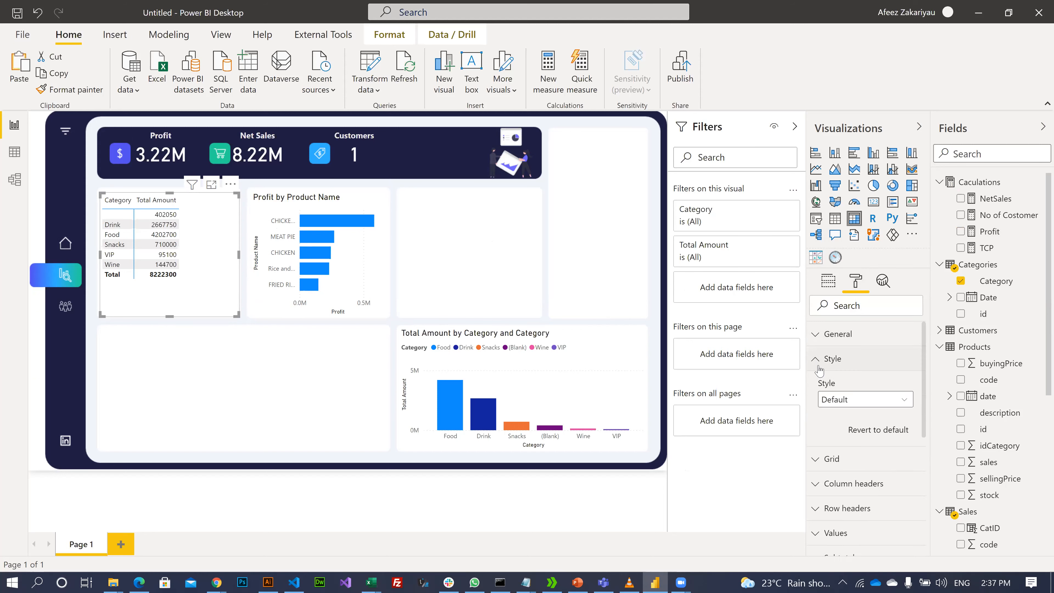
pyautogui.click(865, 399)
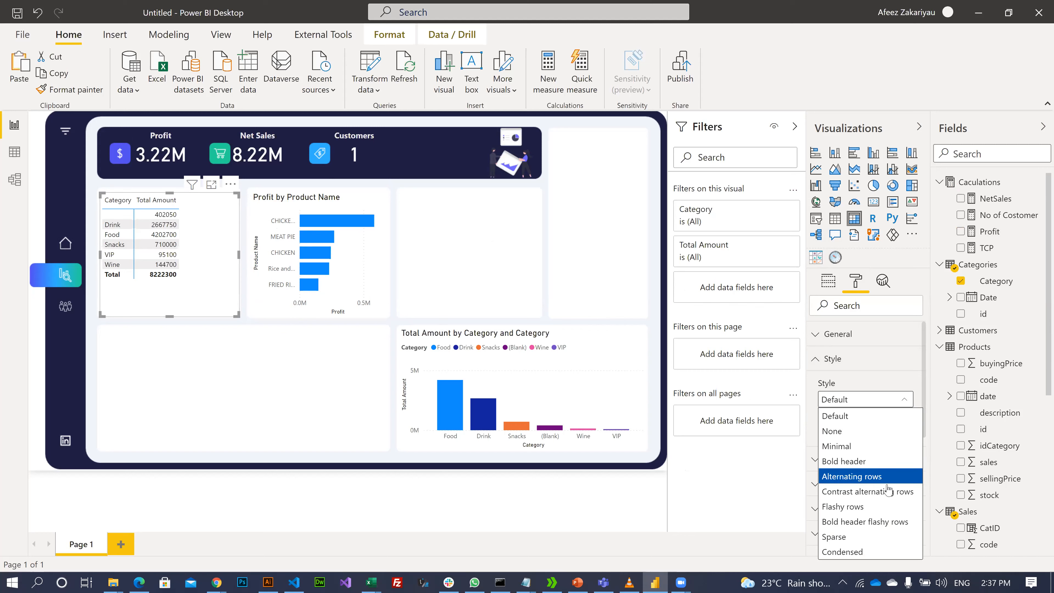
pyautogui.click(867, 482)
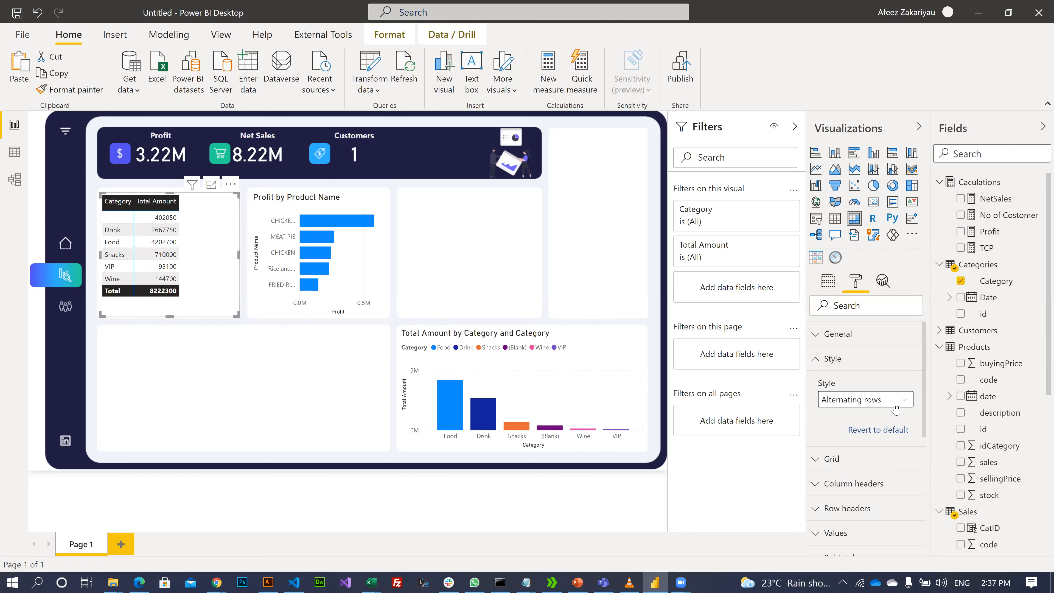
pyautogui.click(863, 402)
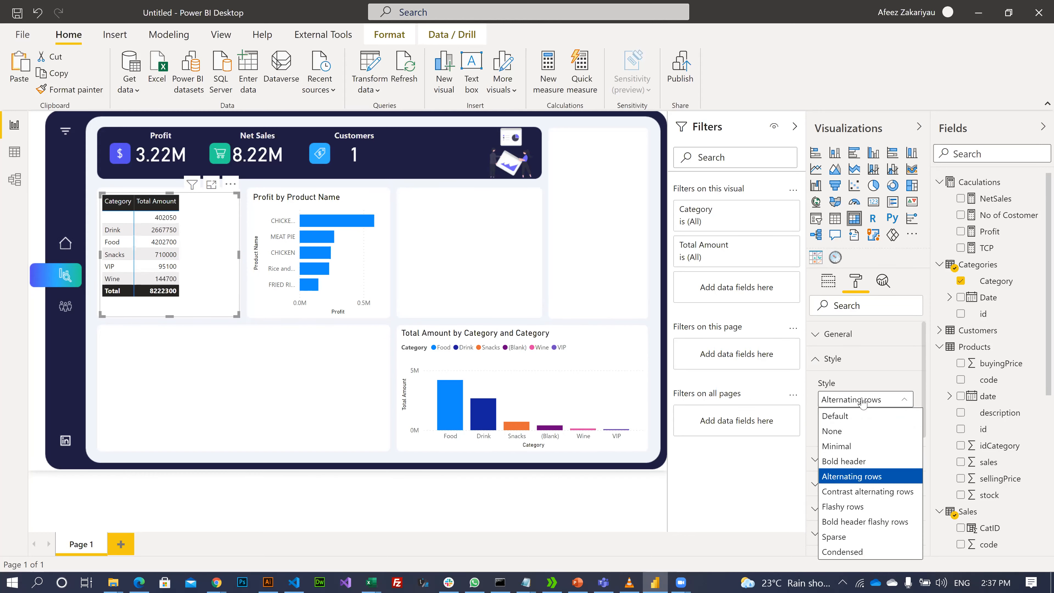
pyautogui.click(881, 514)
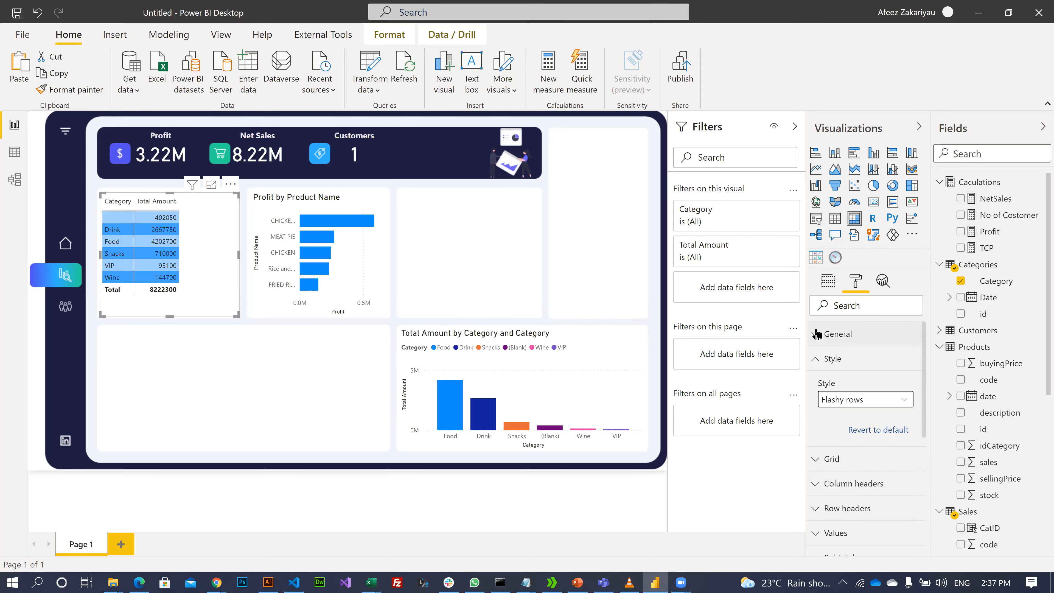
# - Settle on the Sparse table style and glance at the grid settings
pyautogui.click(842, 401)
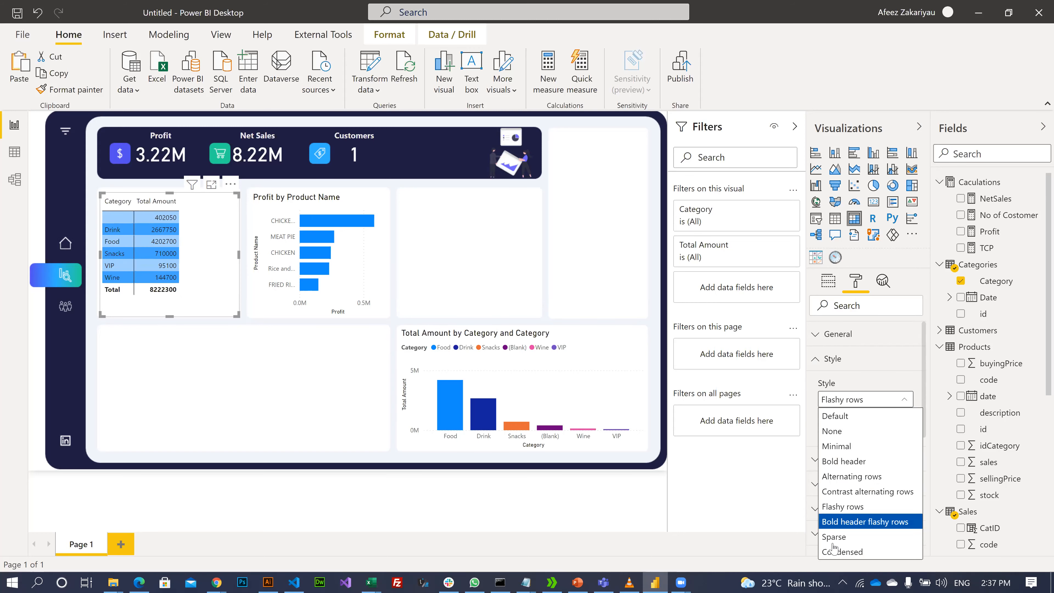
pyautogui.click(848, 541)
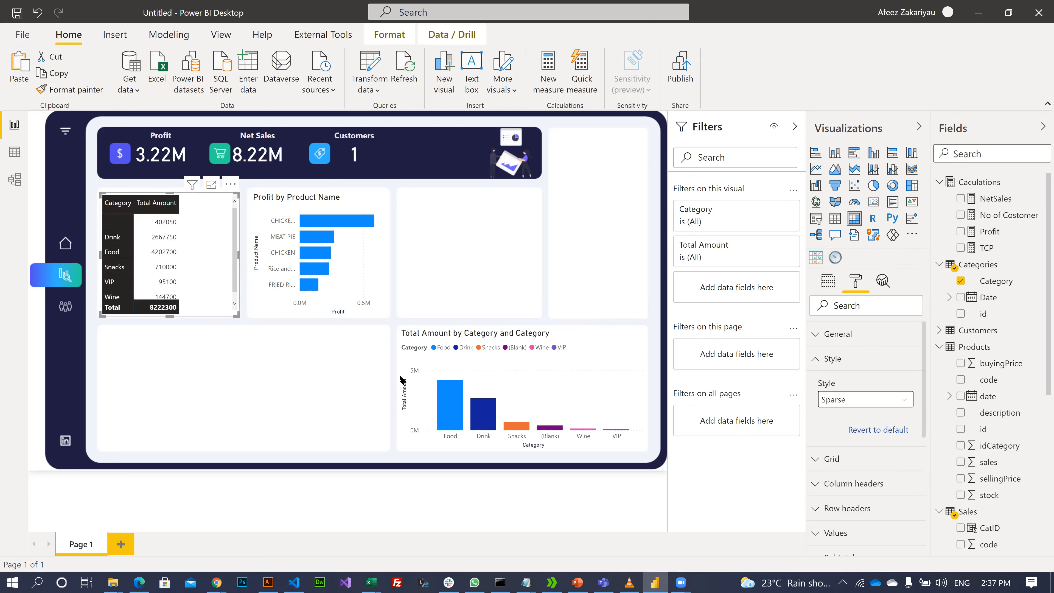
pyautogui.click(814, 361)
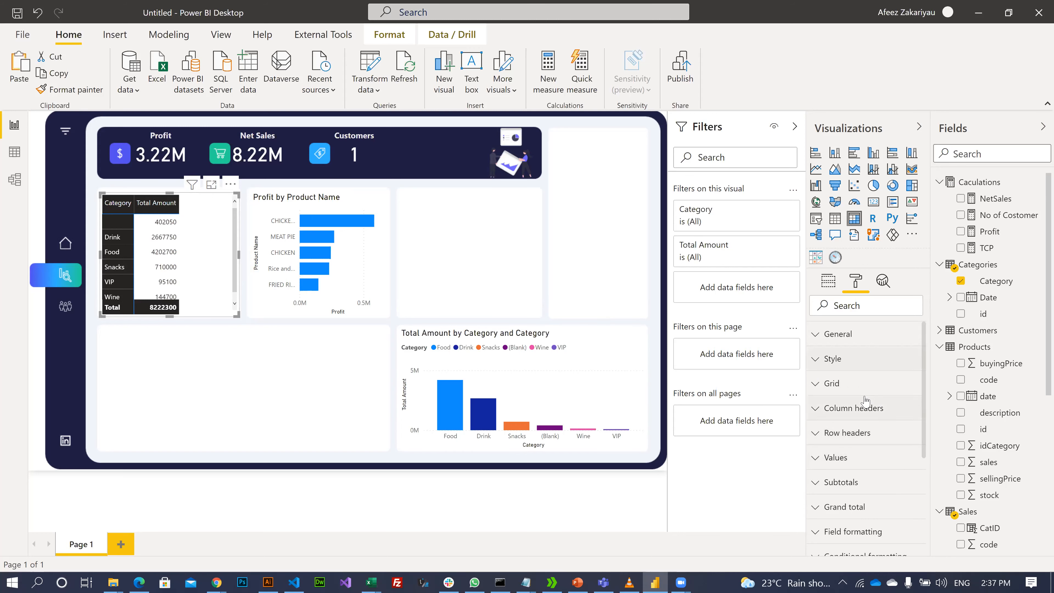
pyautogui.click(831, 383)
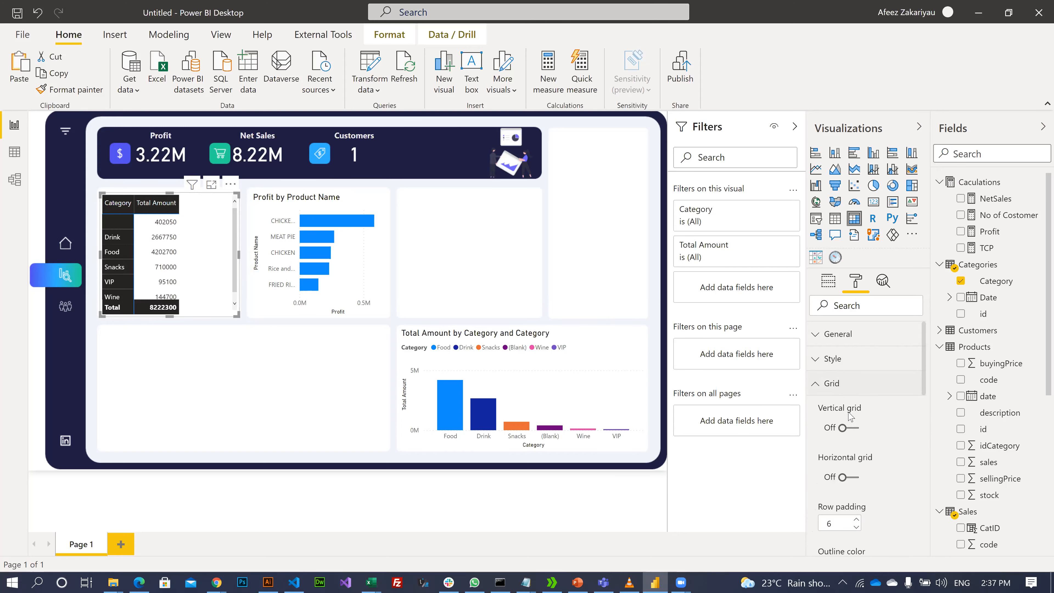
pyautogui.click(815, 384)
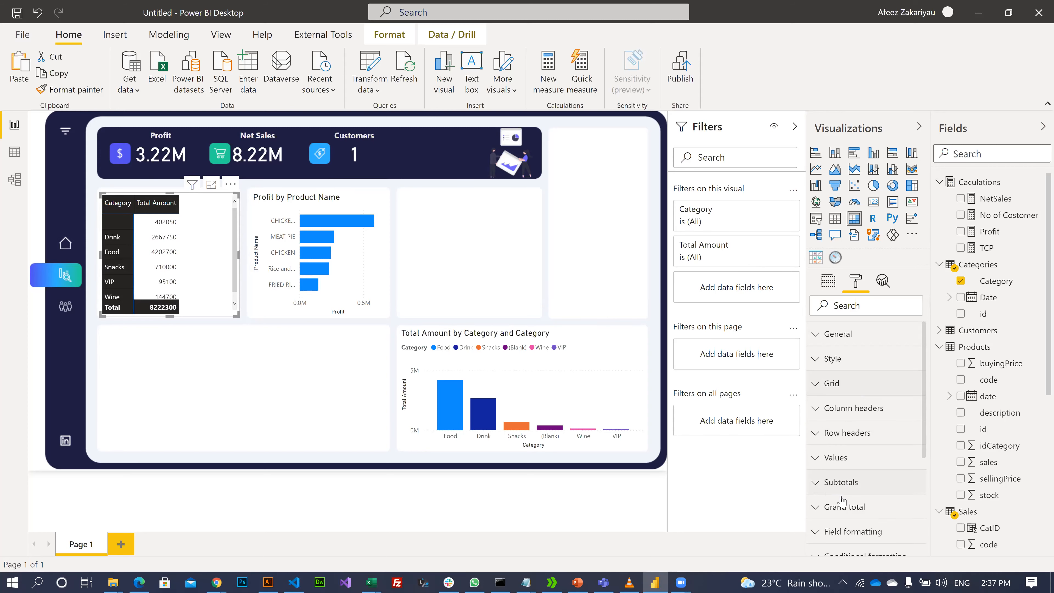
pyautogui.scroll(-3, 839, 503)
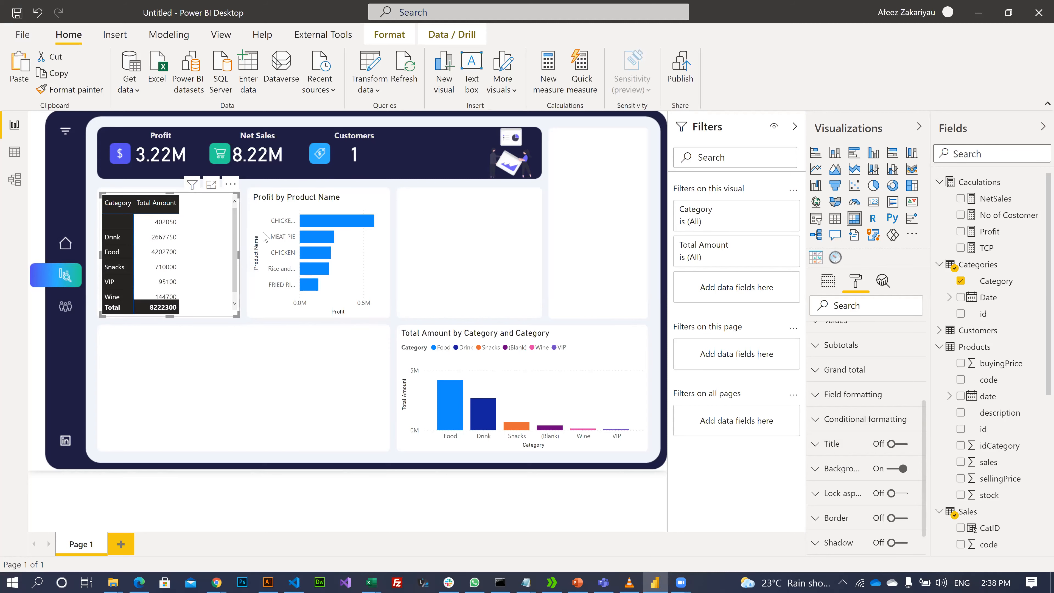
pyautogui.click(246, 270)
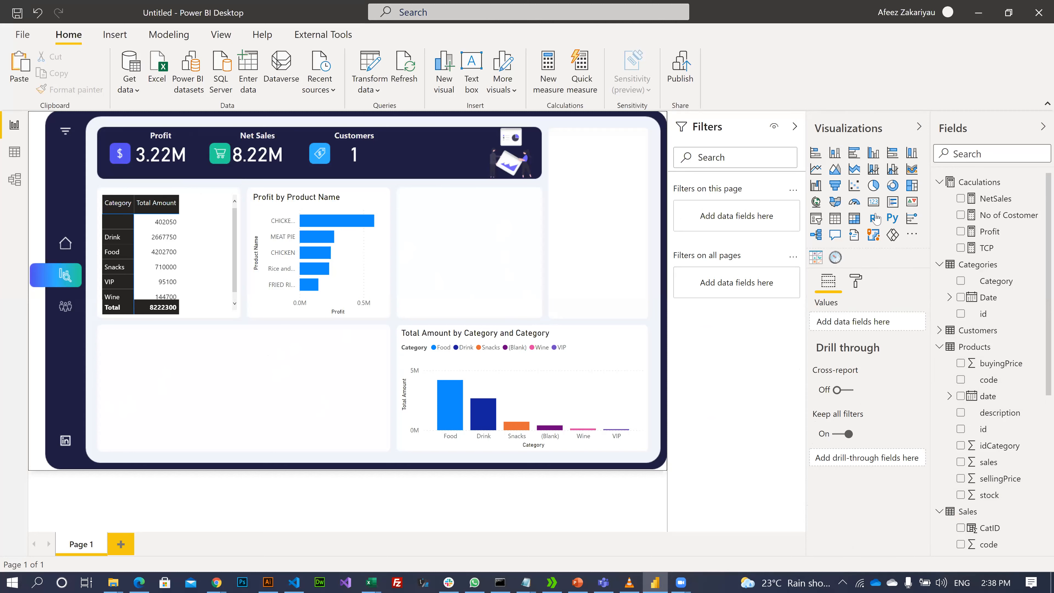
# - Insert a stacked column chart sized to fill the lower-left tile
pyautogui.click(835, 153)
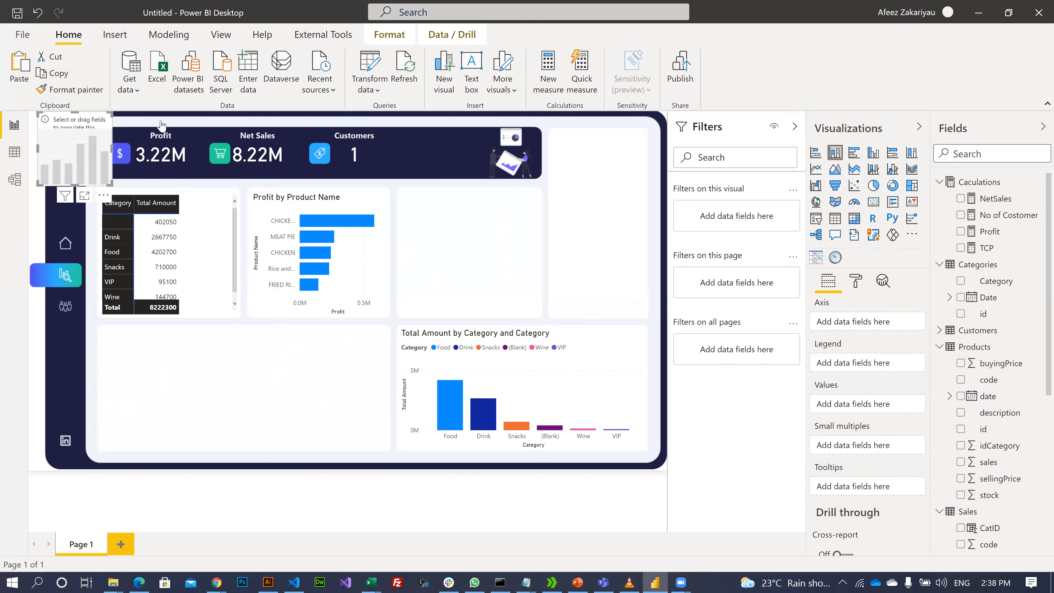
pyautogui.moveTo(36, 154); pyautogui.dragTo(100, 242)
pyautogui.moveTo(83, 140); pyautogui.dragTo(136, 369)
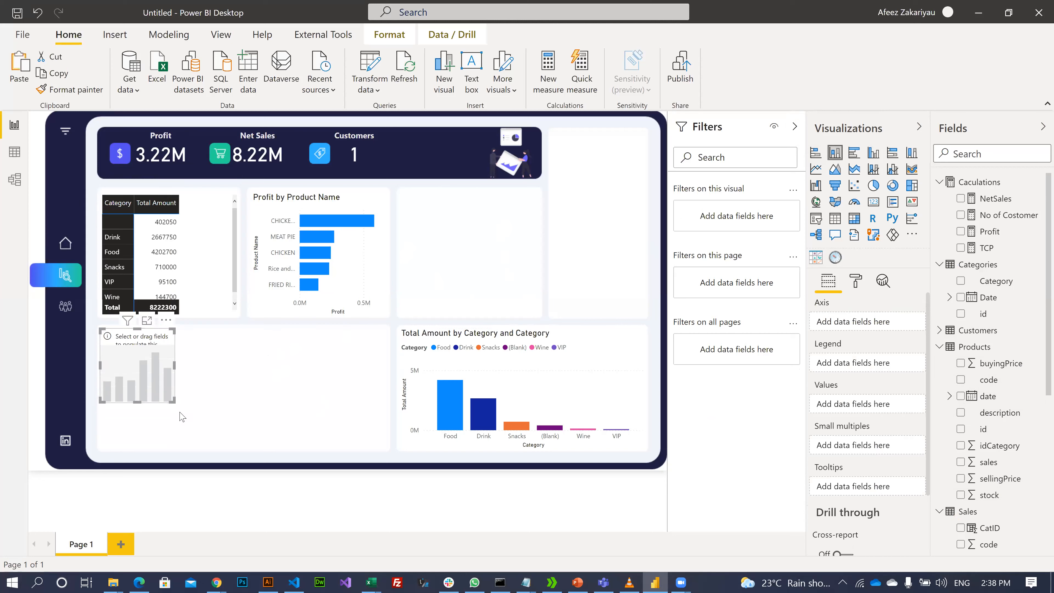
pyautogui.moveTo(177, 405); pyautogui.dragTo(387, 443)
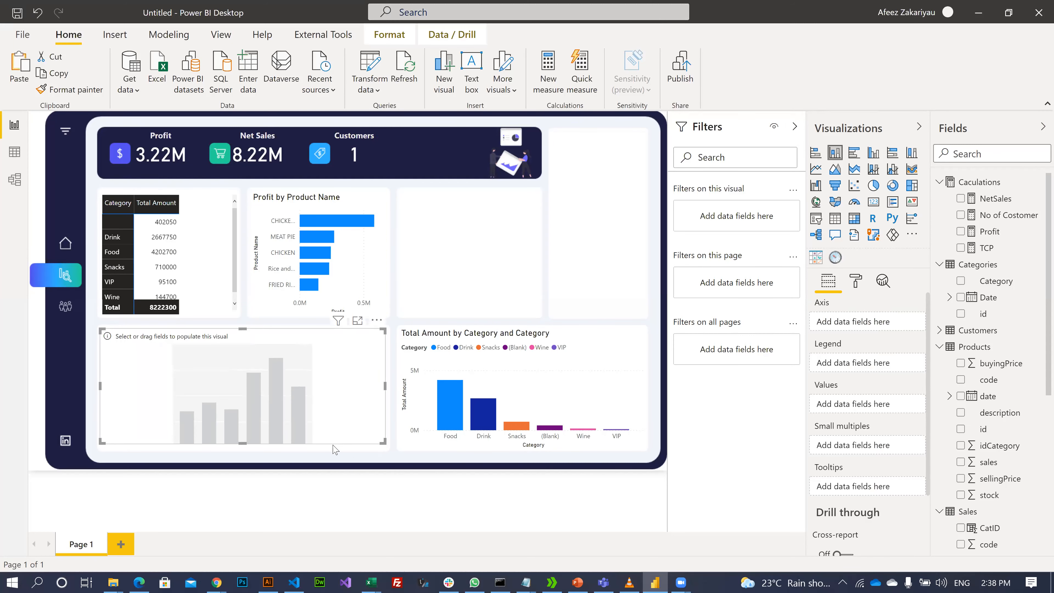
pyautogui.moveTo(244, 442); pyautogui.dragTo(247, 450)
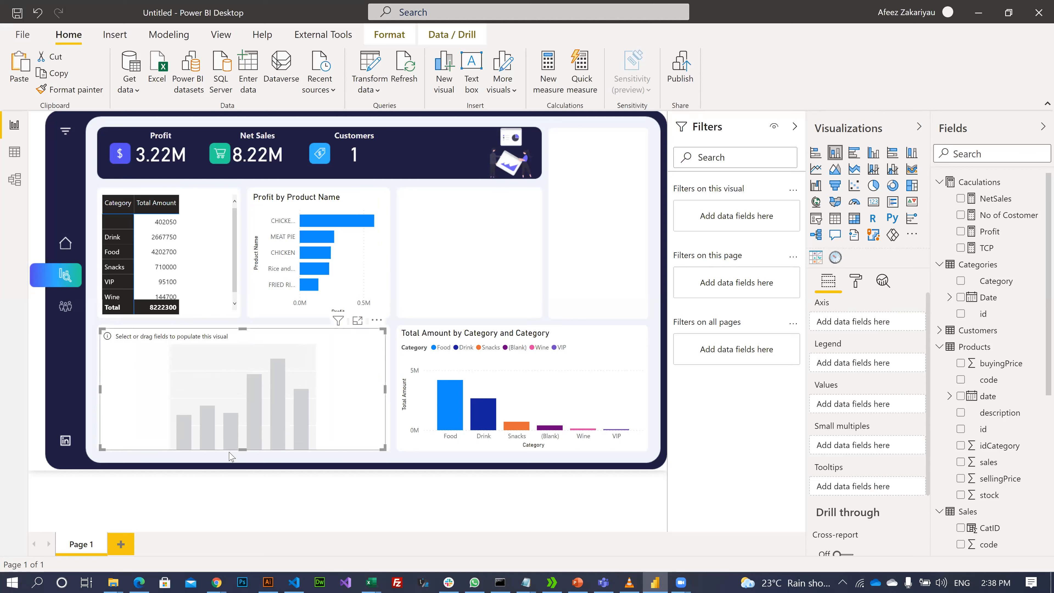
pyautogui.moveTo(242, 448); pyautogui.dragTo(243, 448)
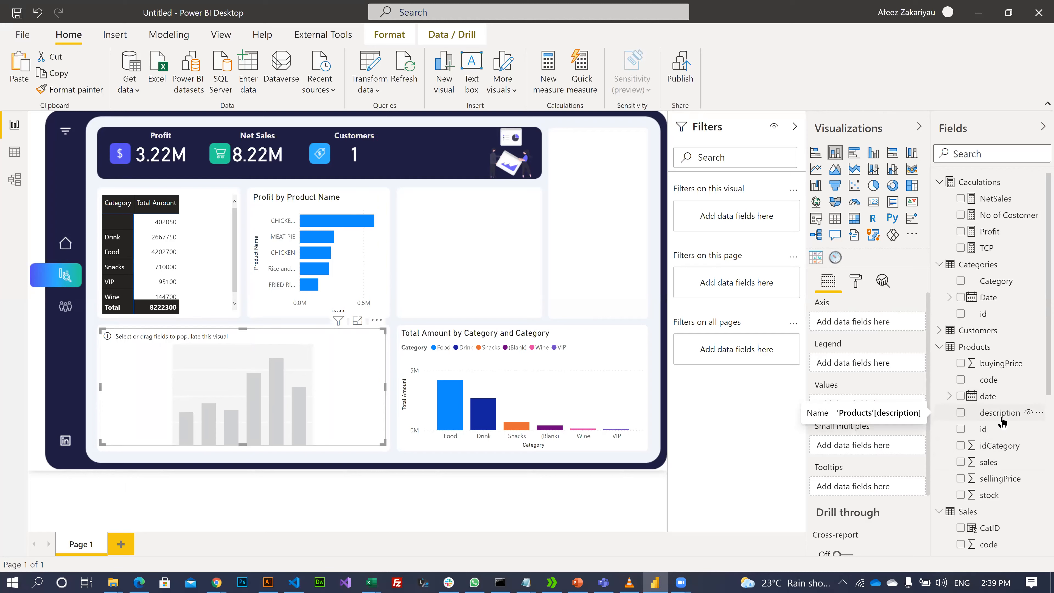
# - Plot Total Amount by Product Name in the new column chart
pyautogui.scroll(-5, 980, 415)
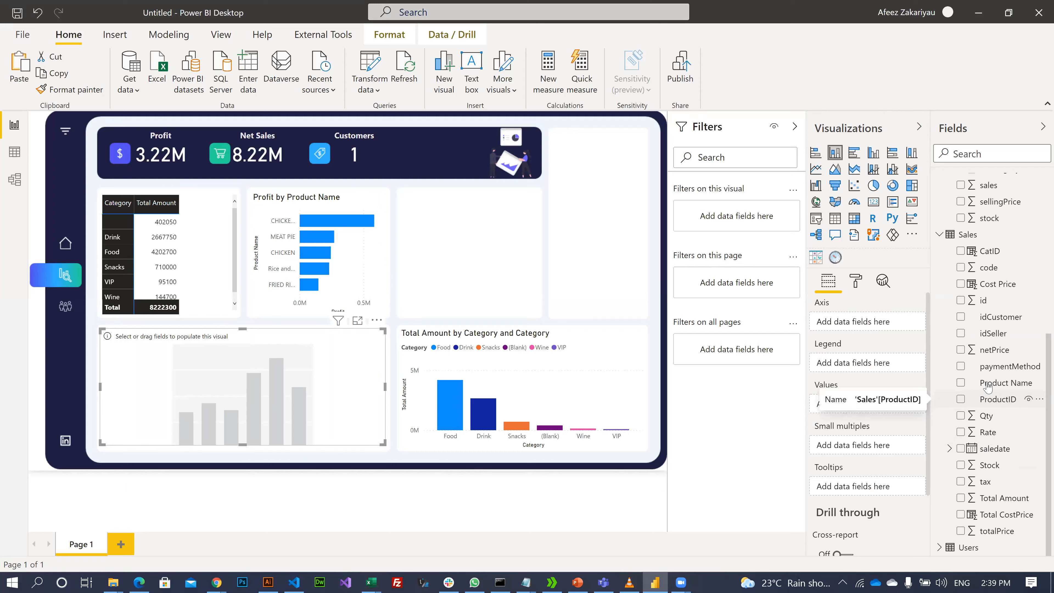
pyautogui.moveTo(1001, 383); pyautogui.dragTo(875, 339)
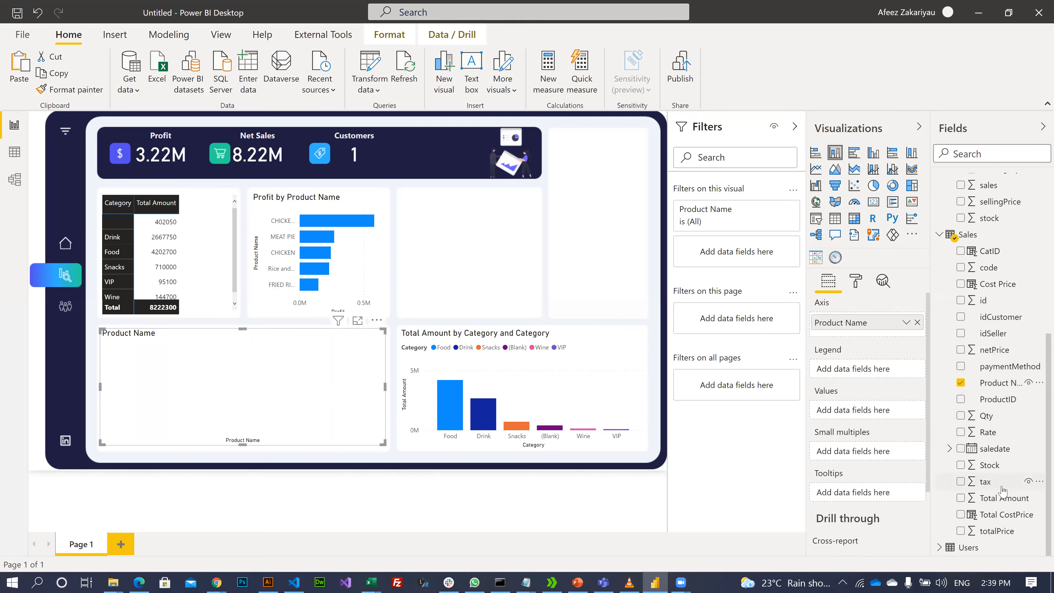
pyautogui.moveTo(988, 499); pyautogui.dragTo(848, 411)
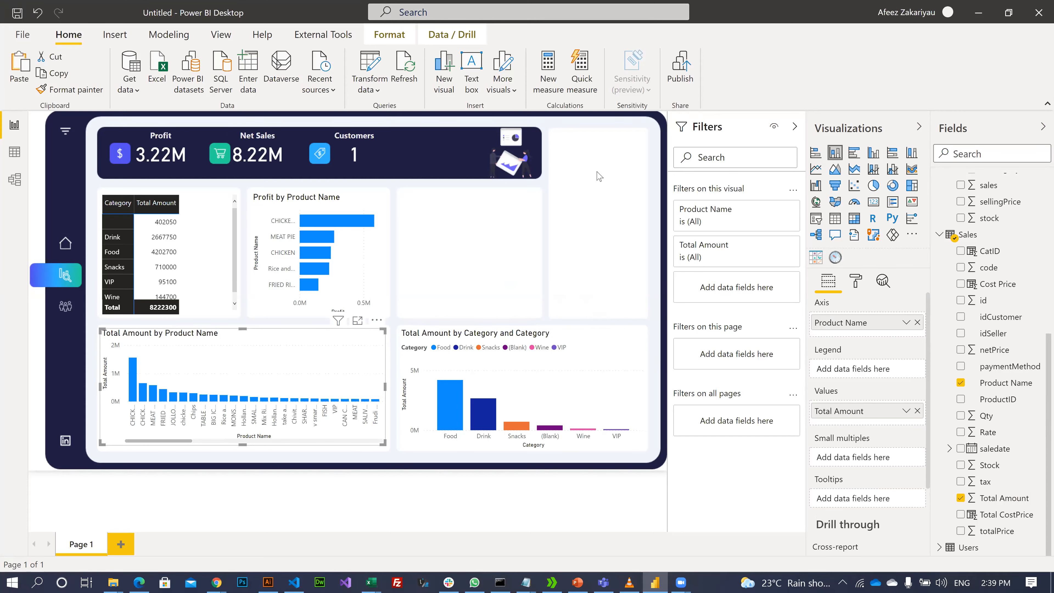
pyautogui.click(428, 243)
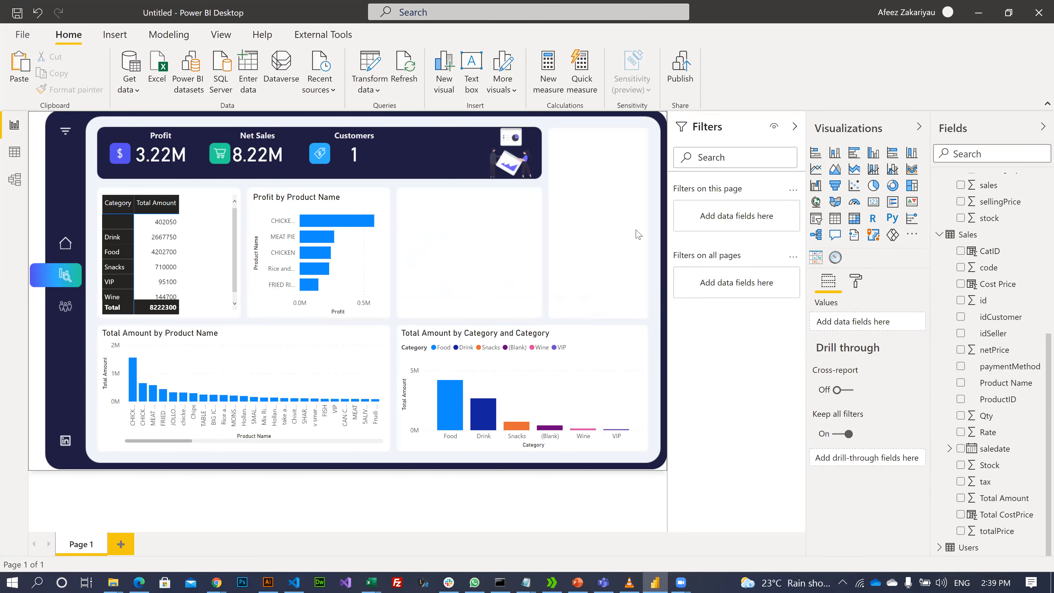
# - Check the bar chart's default tooltip and add a blank Page 2
pyautogui.click(273, 371)
pyautogui.click(532, 224)
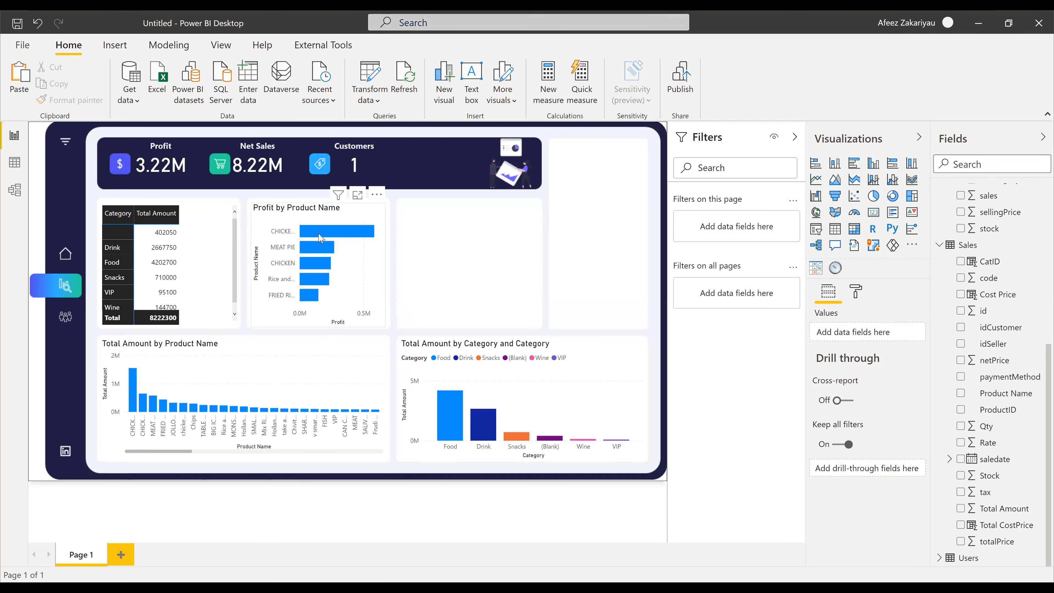
pyautogui.moveTo(337, 236)
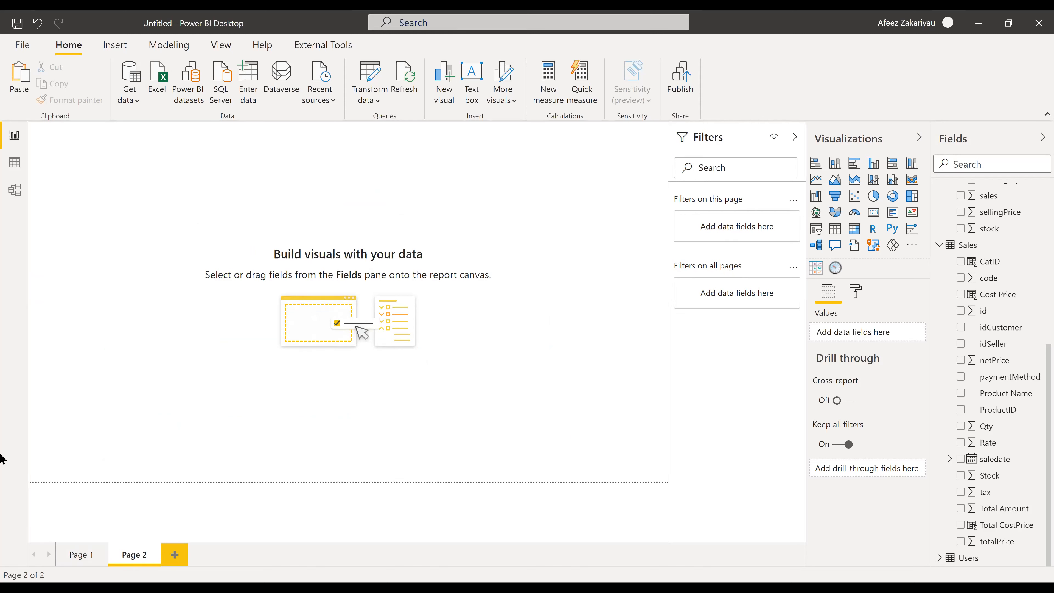
# - Rename Page 2 to 'Profit'
pyautogui.doubleClick(136, 555)
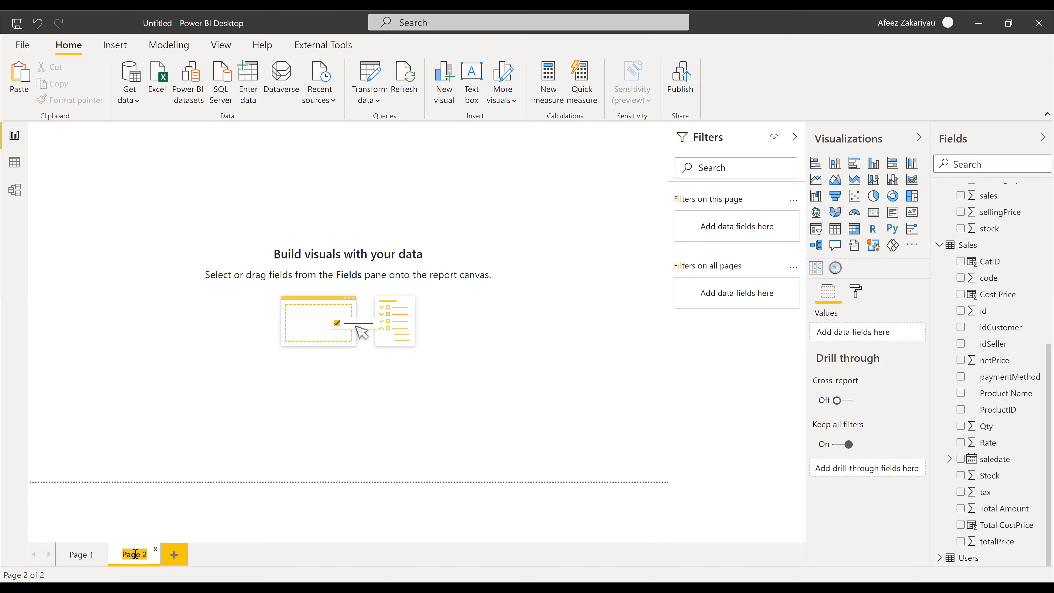
pyautogui.write('Profit')
pyautogui.press('Return')
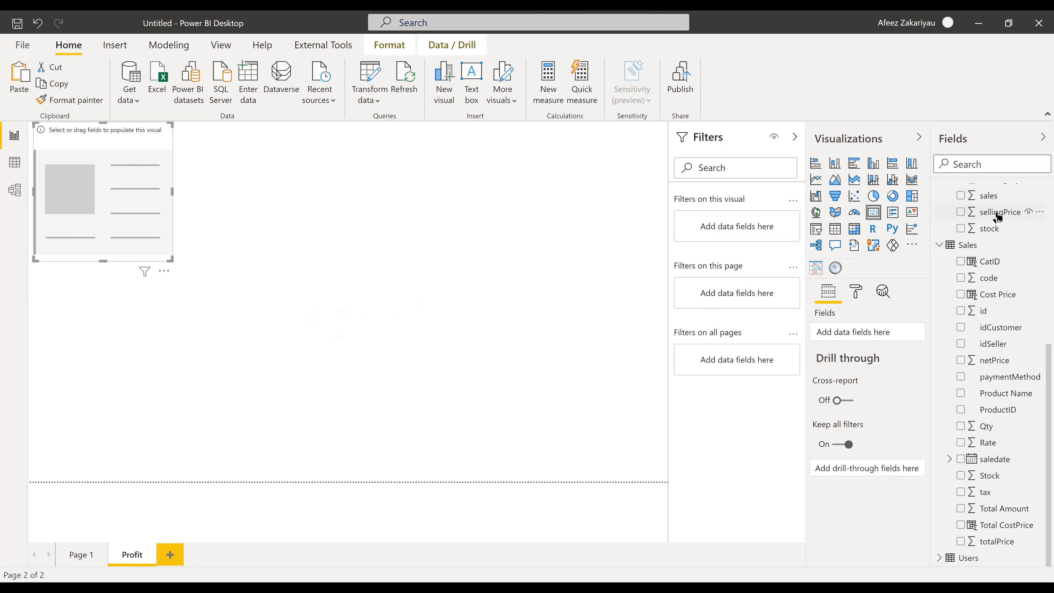
# - Show Profit (3.22M) in a card at the page's top centre, then go back to Page 1
pyautogui.scroll(5, 994, 220)
pyautogui.scroll(2, 997, 233)
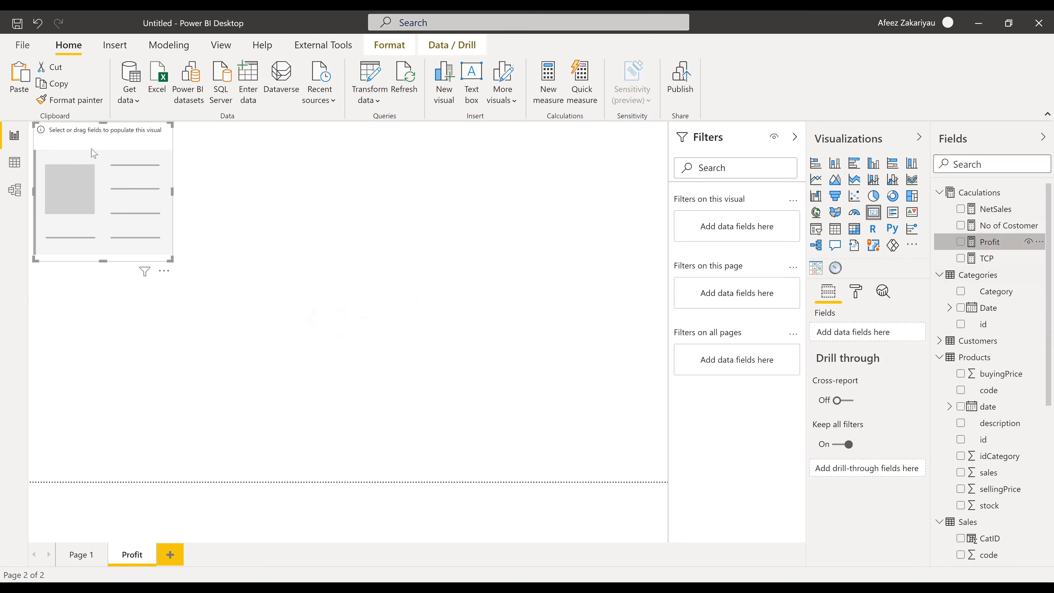
pyautogui.click(963, 242)
pyautogui.moveTo(123, 155); pyautogui.dragTo(355, 124)
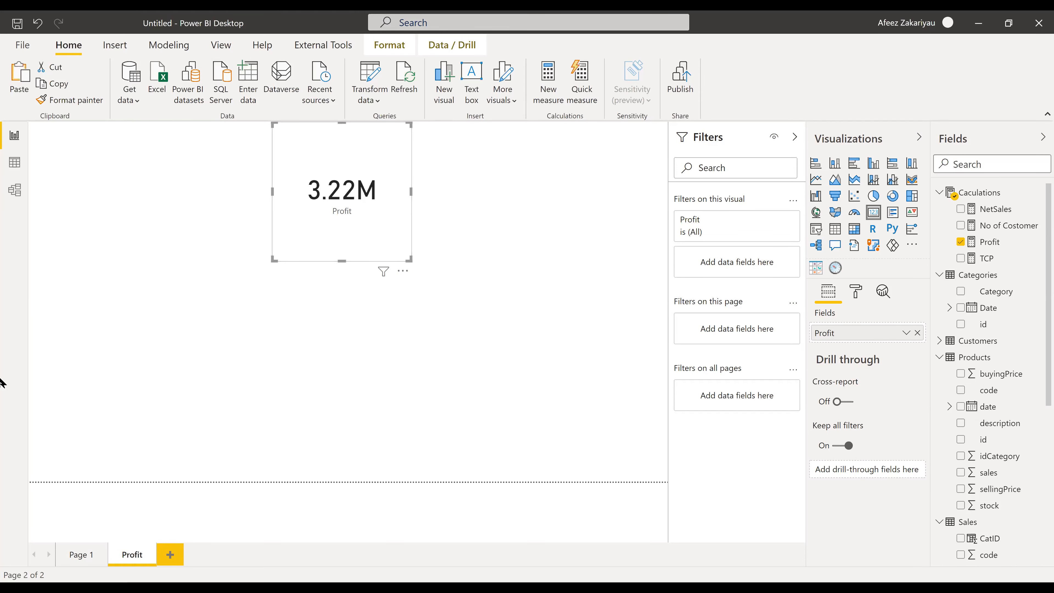
pyautogui.click(78, 554)
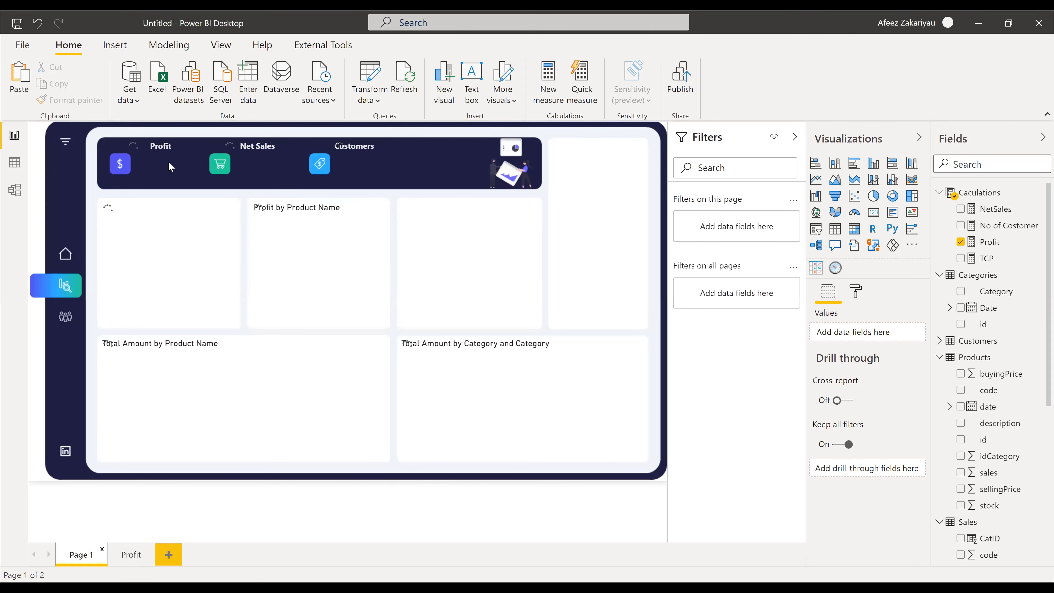
# - Format-paint the dashboard's Profit card style onto the Profit page card, shrink it, then return to Page 1
pyautogui.click(185, 154)
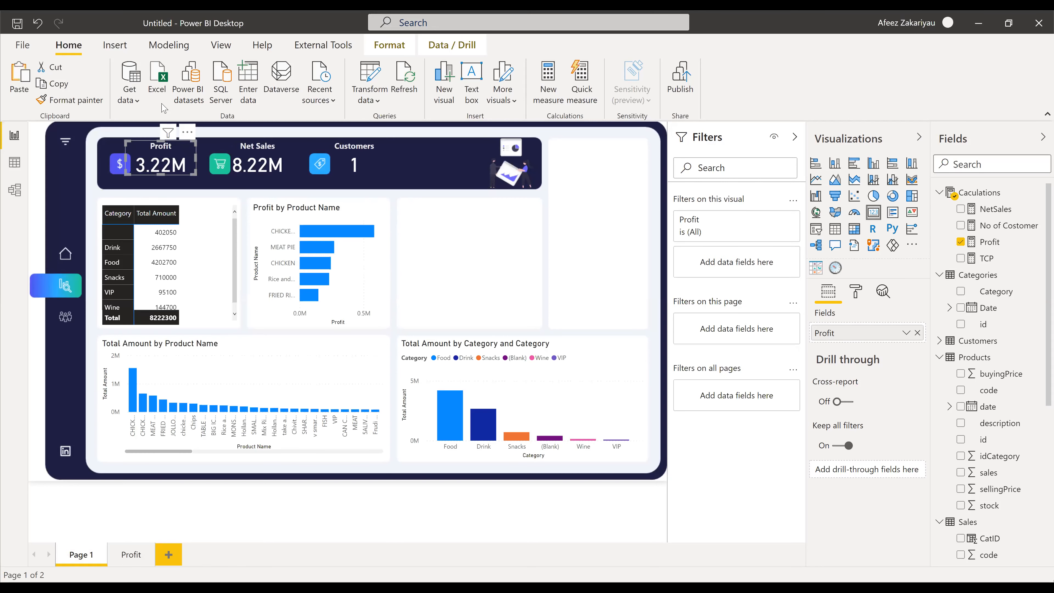
pyautogui.click(88, 105)
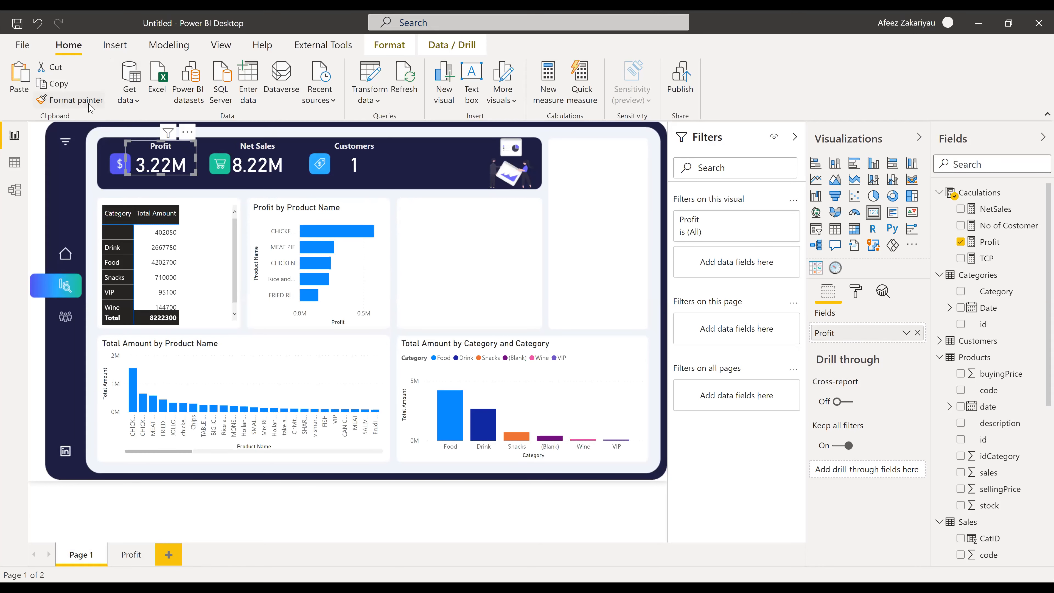
pyautogui.click(133, 556)
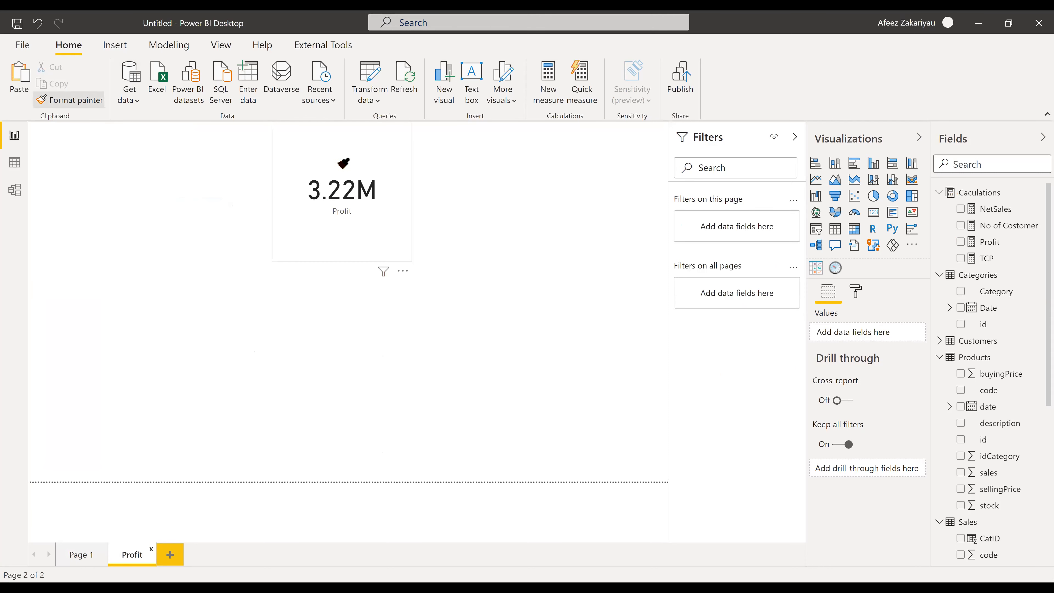
pyautogui.click(346, 159)
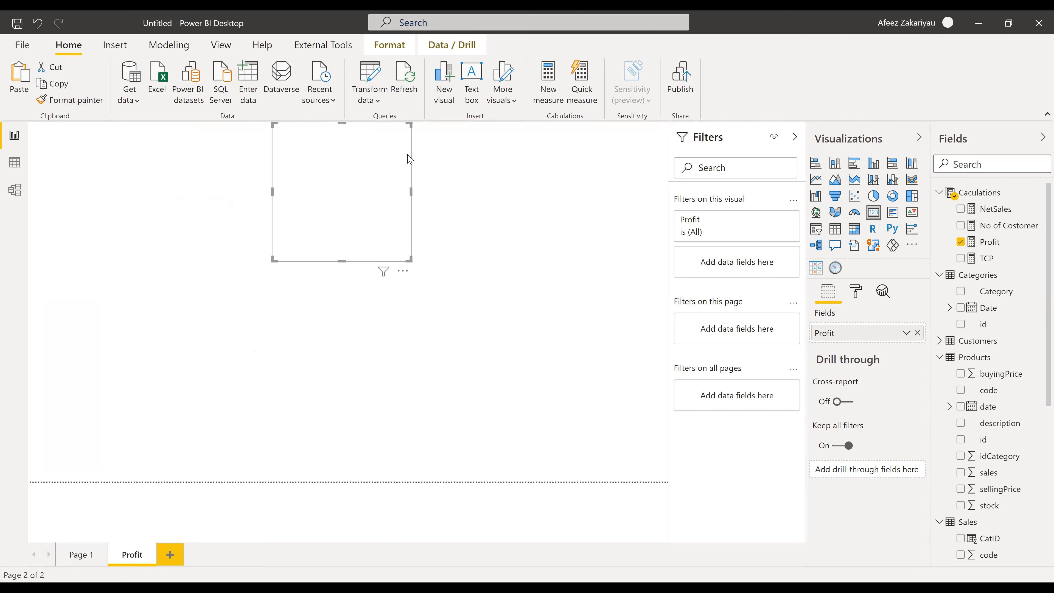
pyautogui.moveTo(402, 249); pyautogui.dragTo(359, 166)
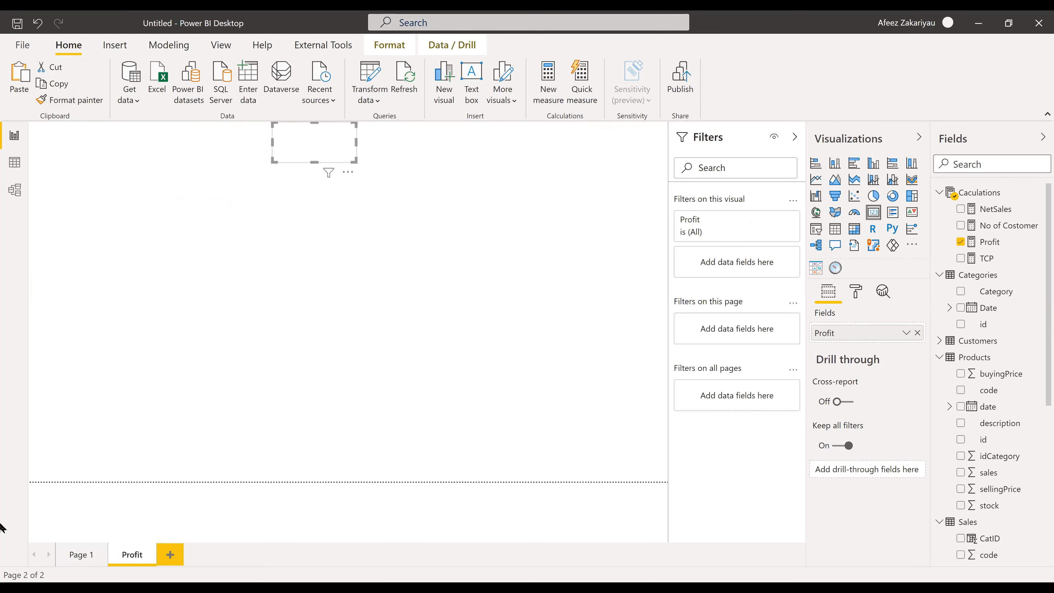
pyautogui.click(80, 557)
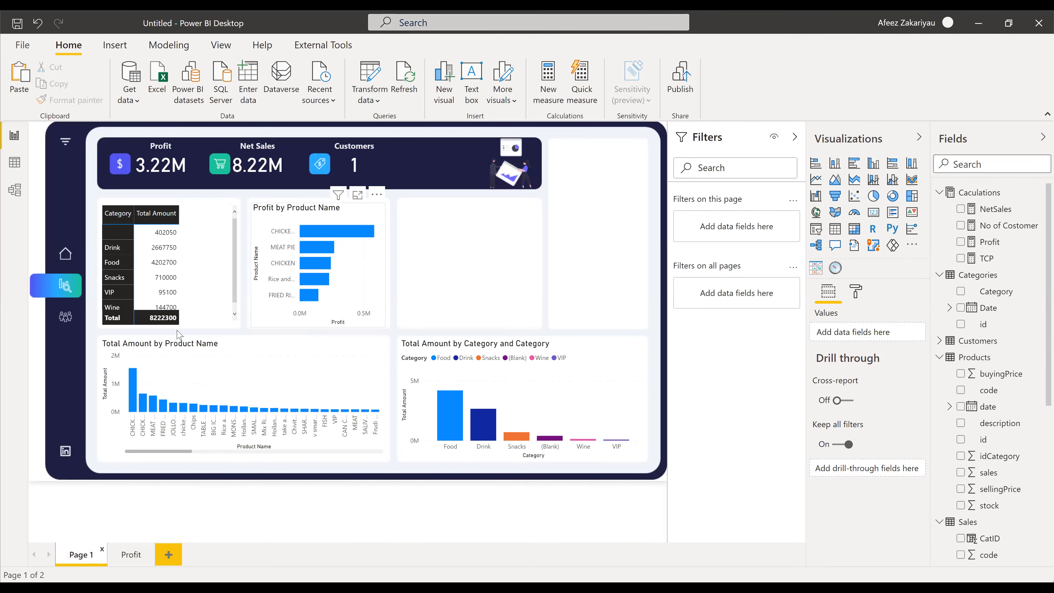
# - Select the Profit by Product Name chart and expand its Tooltip format settings
pyautogui.click(348, 221)
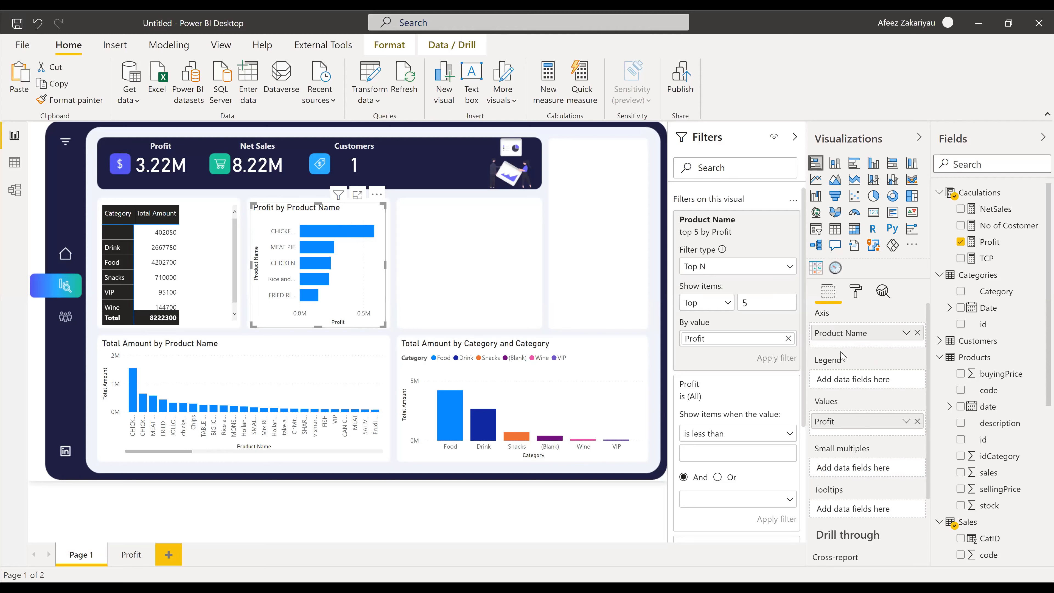
pyautogui.click(857, 295)
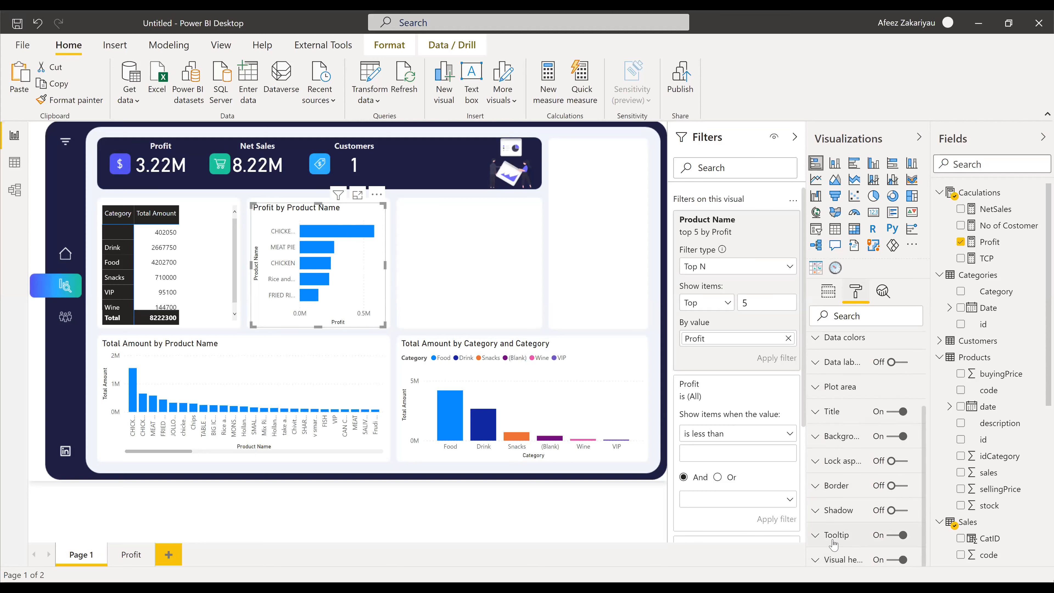
pyautogui.click(825, 539)
pyautogui.scroll(-2, 856, 519)
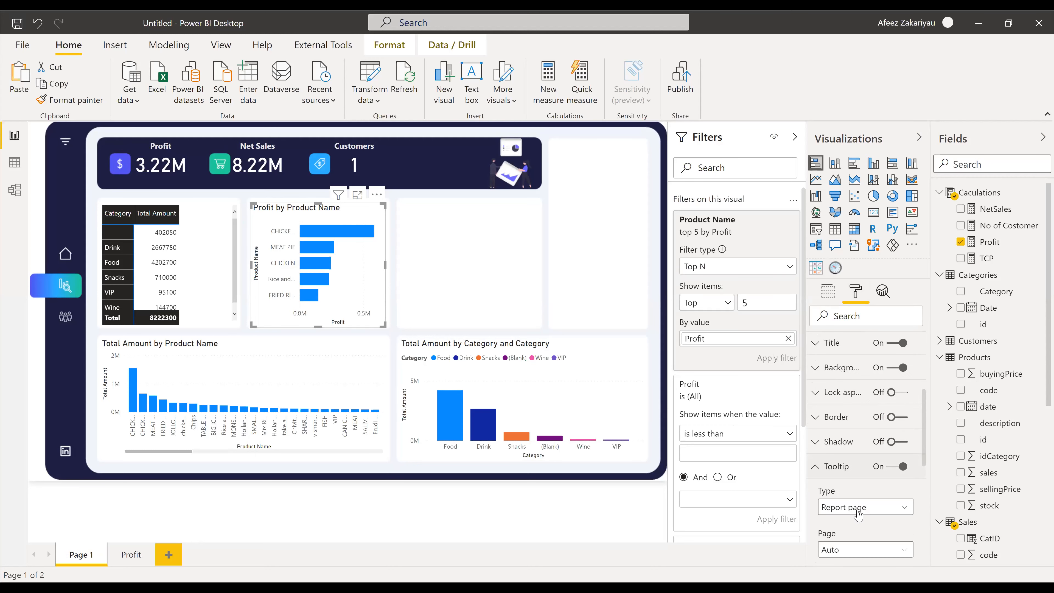
pyautogui.scroll(-4, 849, 457)
pyautogui.scroll(3, 849, 457)
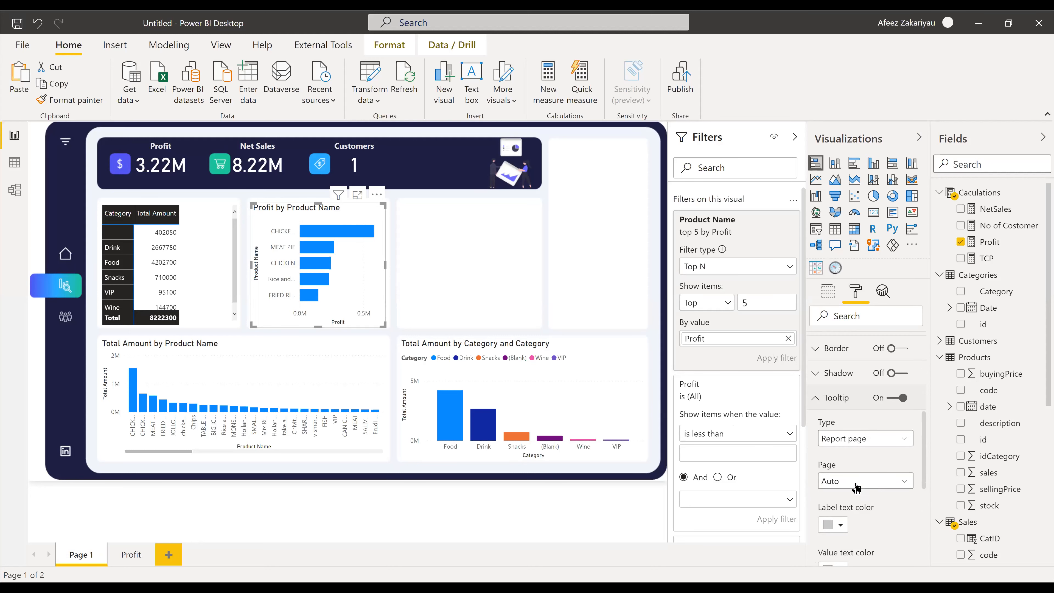
# - Set the chart's tooltip Type to Report page, leaving Page on Auto
pyautogui.click(866, 482)
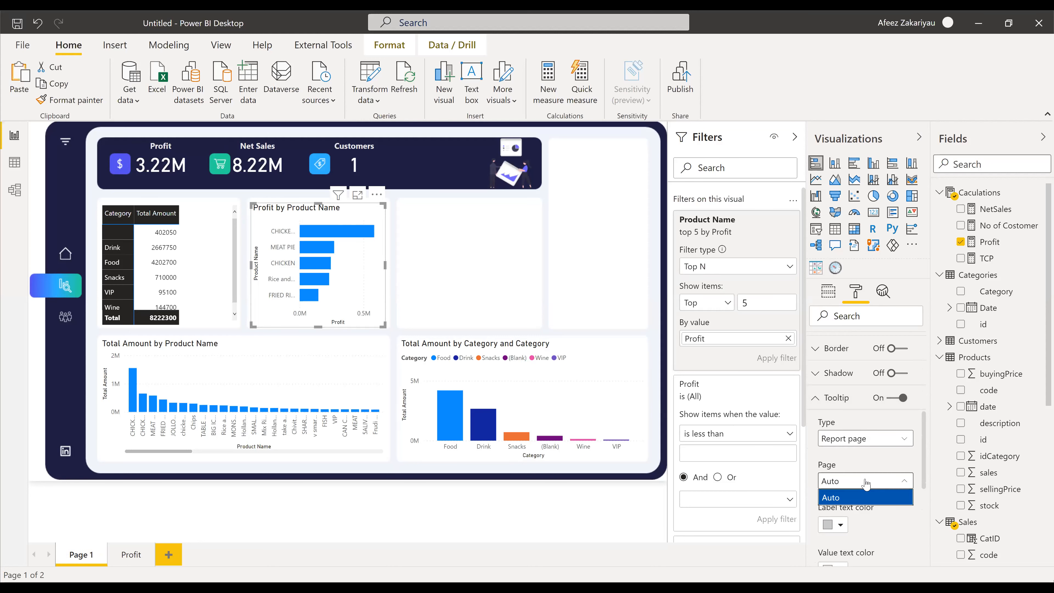
pyautogui.click(886, 440)
pyautogui.click(856, 432)
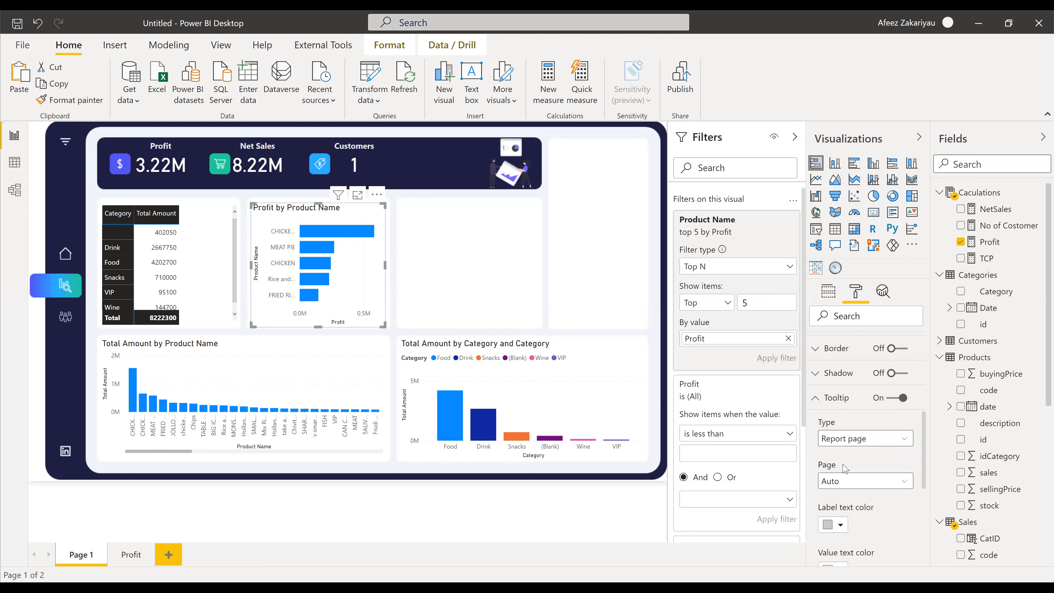
pyautogui.scroll(-2, 843, 469)
pyautogui.scroll(-3, 844, 476)
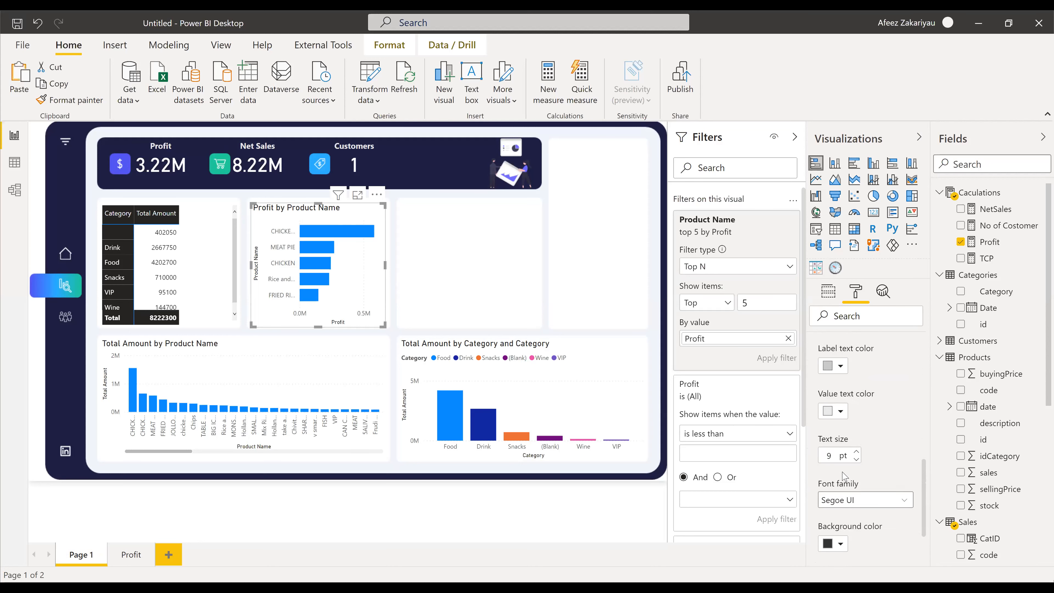
pyautogui.scroll(2, 843, 471)
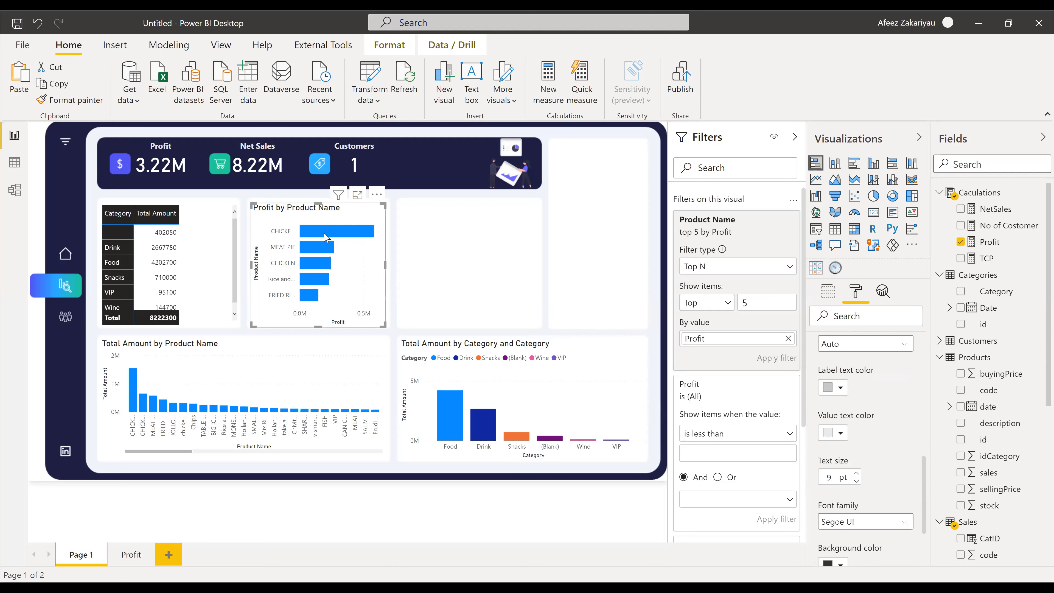
pyautogui.moveTo(325, 237)
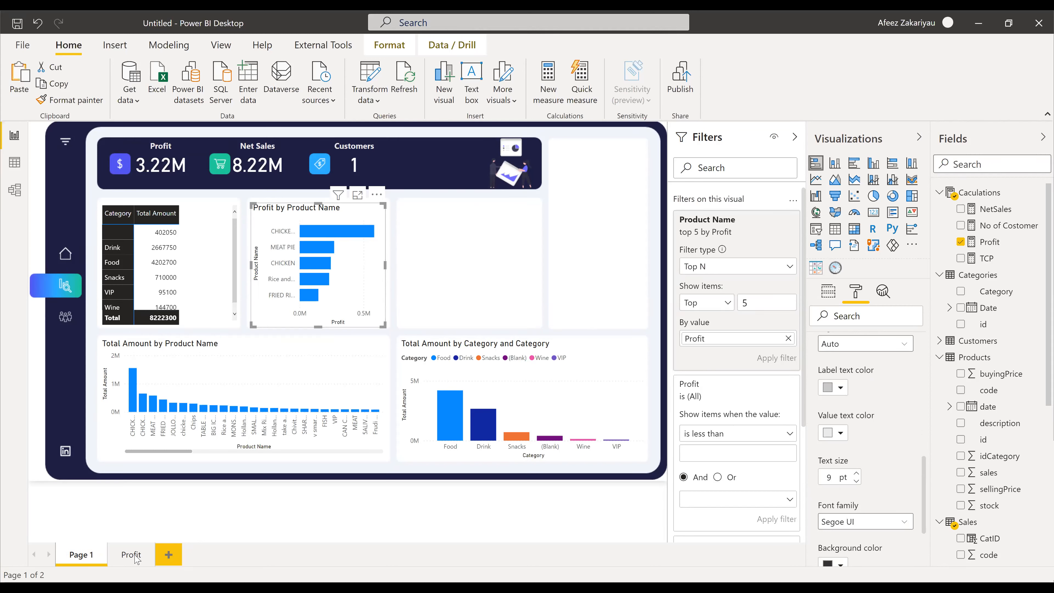
# - On the Profit page, delete the Profit card and insert an empty Gauge visual
pyautogui.hotkey('ctrl', 'pagedown')
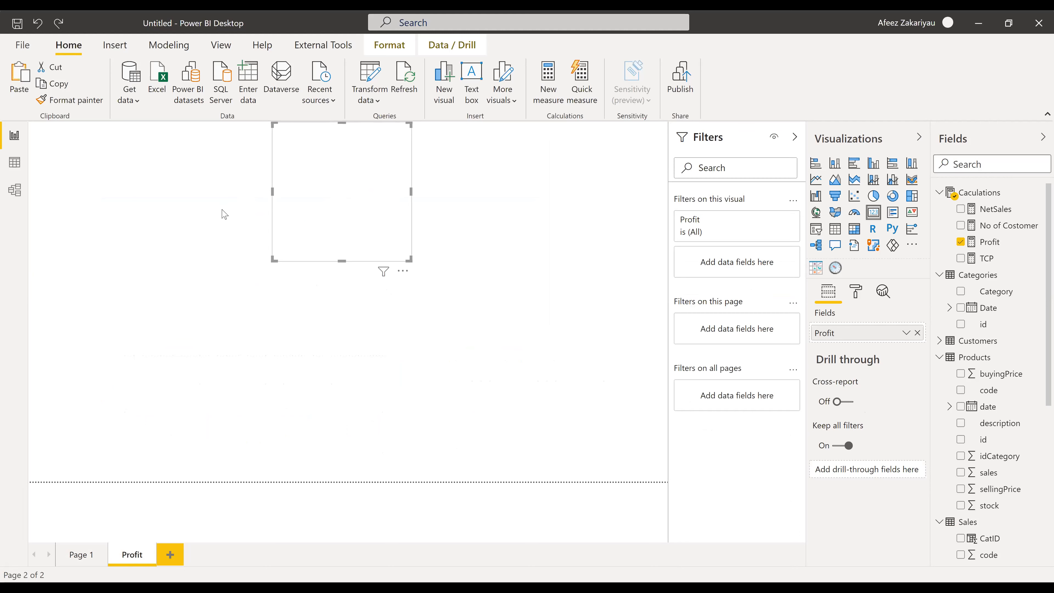
pyautogui.click(256, 250)
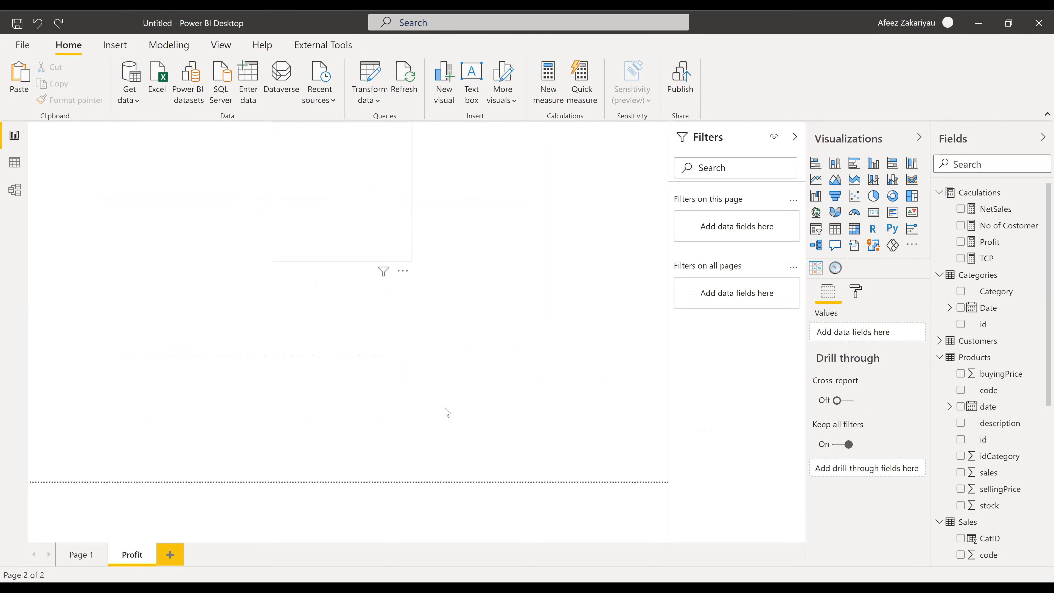
pyautogui.click(360, 203)
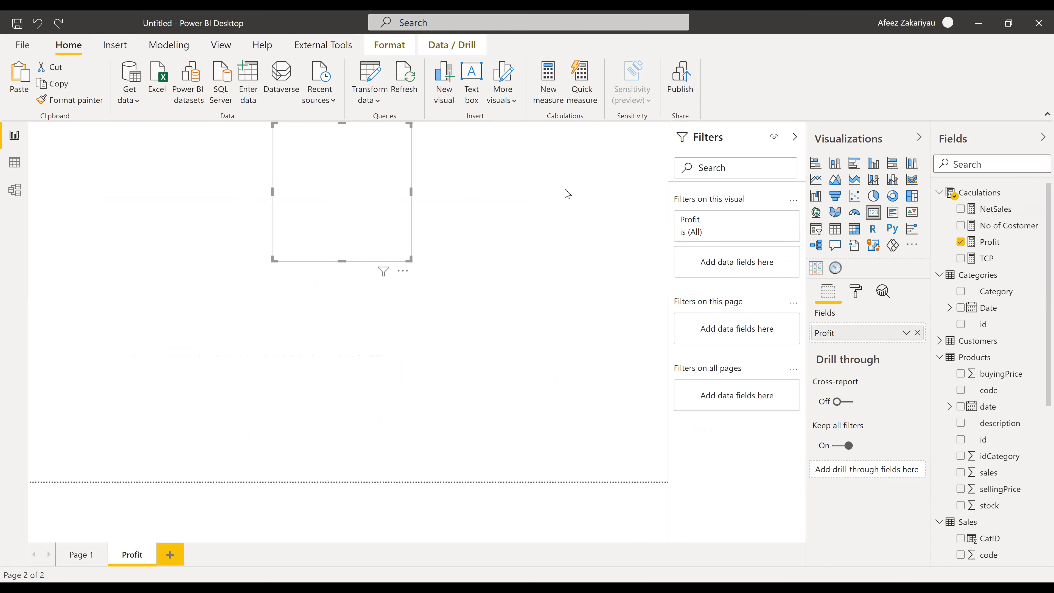
pyautogui.press('Delete')
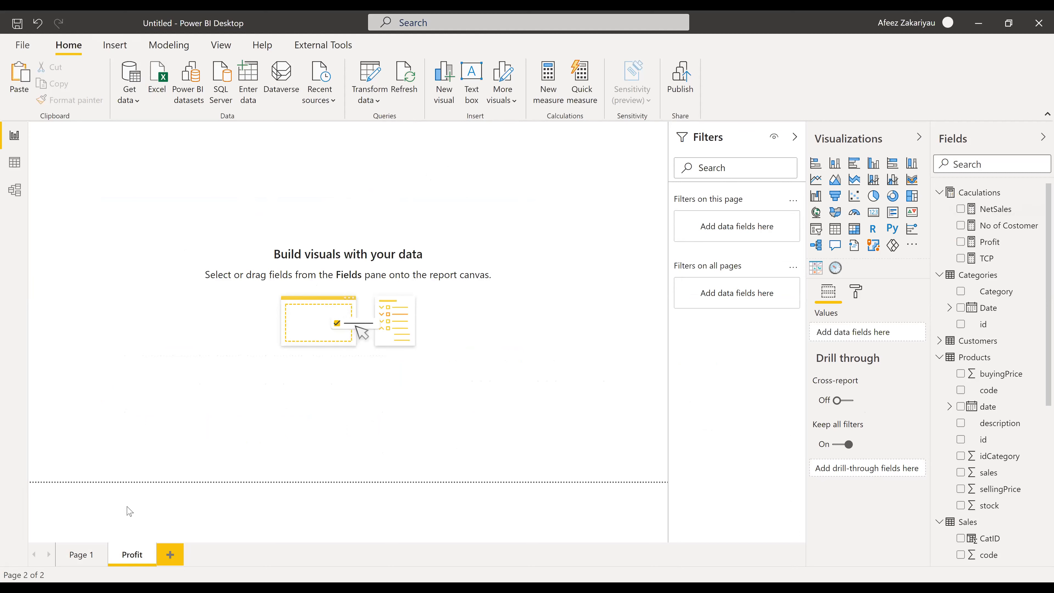
pyautogui.click(854, 214)
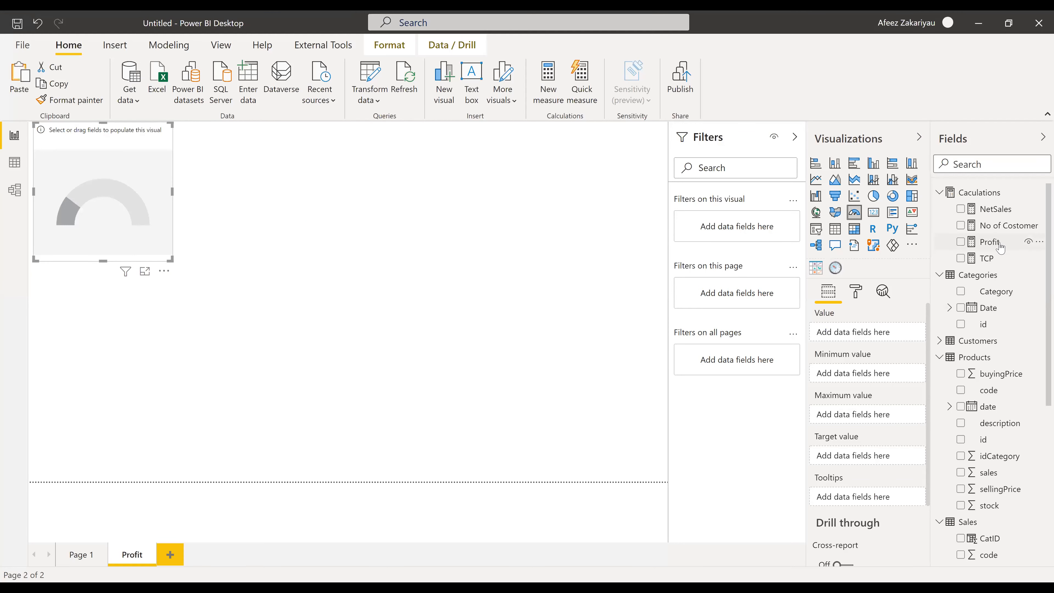
# - Create a Target measure equal to 1000000 in the Caculations table
pyautogui.rightClick(980, 195)
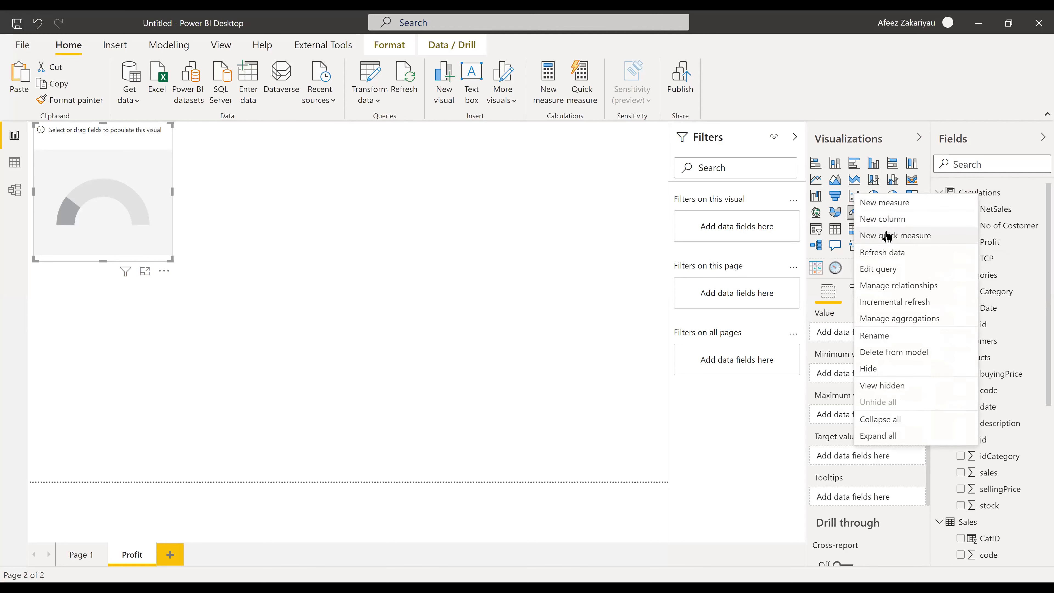
pyautogui.click(898, 207)
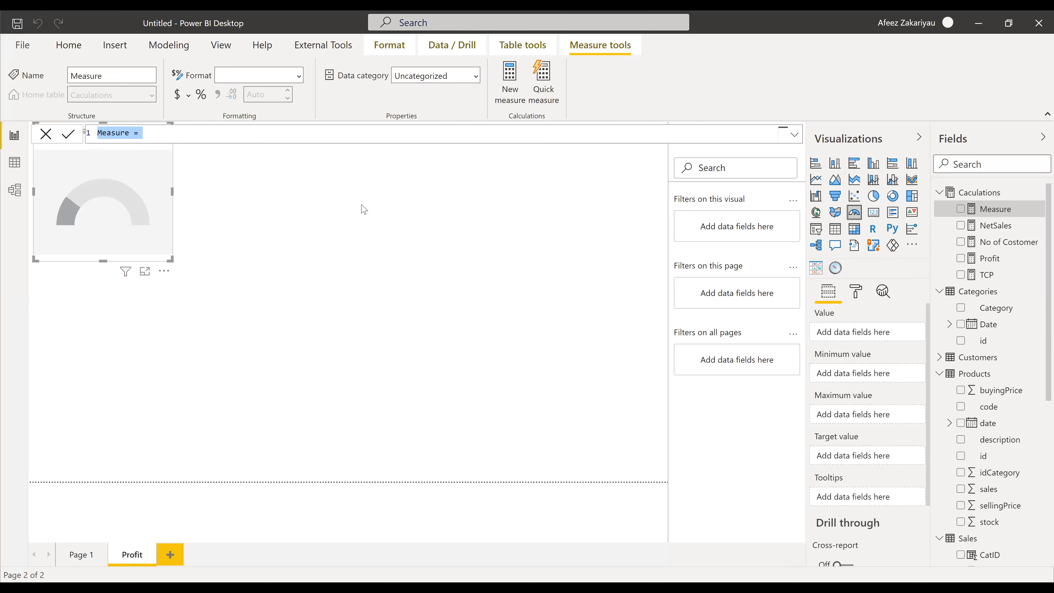
pyautogui.press('Right')
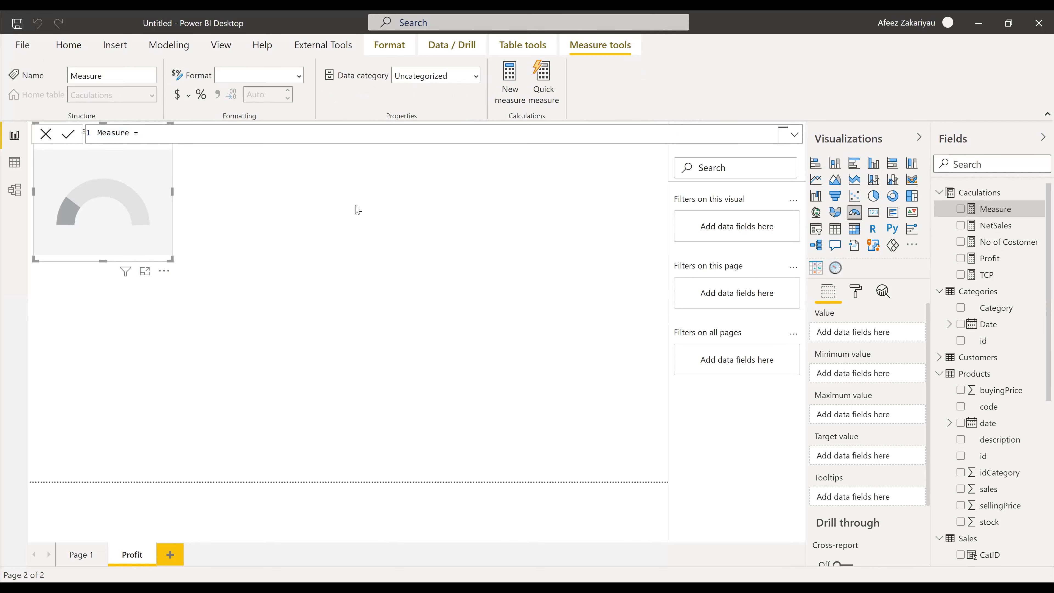
pyautogui.write('10000')
pyautogui.press('Left')
pyautogui.press('Left')
pyautogui.press('Left')
pyautogui.press('Left')
pyautogui.press('Left')
pyautogui.press('Left')
pyautogui.press('Left')
pyautogui.press('Left')
pyautogui.press('Left')
pyautogui.press('Left')
pyautogui.press('Left')
pyautogui.press('Left')
pyautogui.press('BackSpace')
pyautogui.press('BackSpace')
pyautogui.press('BackSpace')
pyautogui.press('BackSpace')
pyautogui.press('BackSpace')
pyautogui.press('BackSpace')
pyautogui.press('BackSpace')
pyautogui.write('Ma')
pyautogui.press('BackSpace')
pyautogui.press('BackSpace')
pyautogui.write('Target')
pyautogui.press('Return')
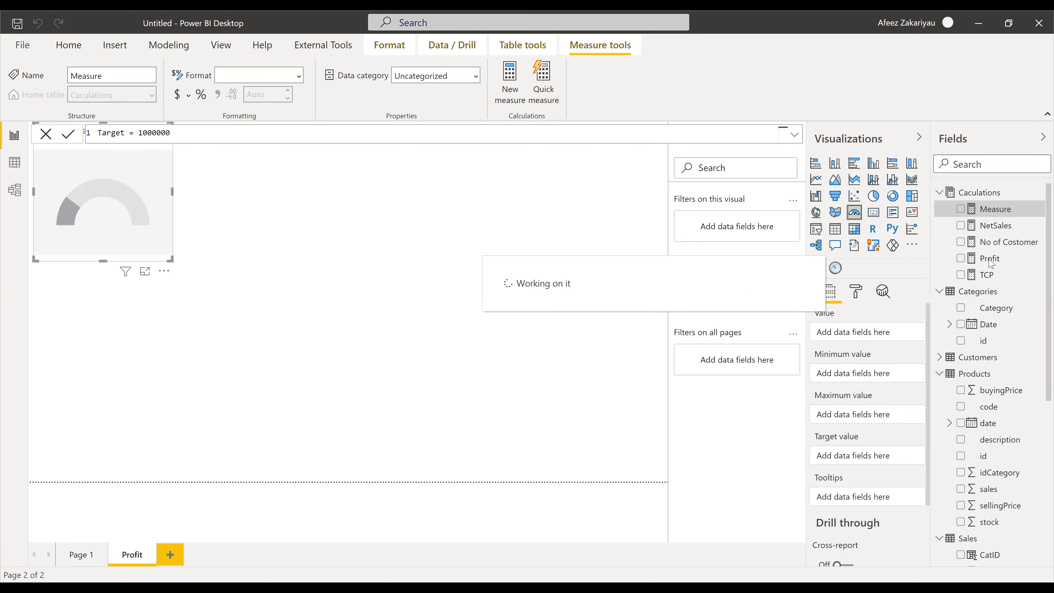
# - Start another new measure and place the caret in its name
pyautogui.rightClick(984, 195)
pyautogui.click(844, 225)
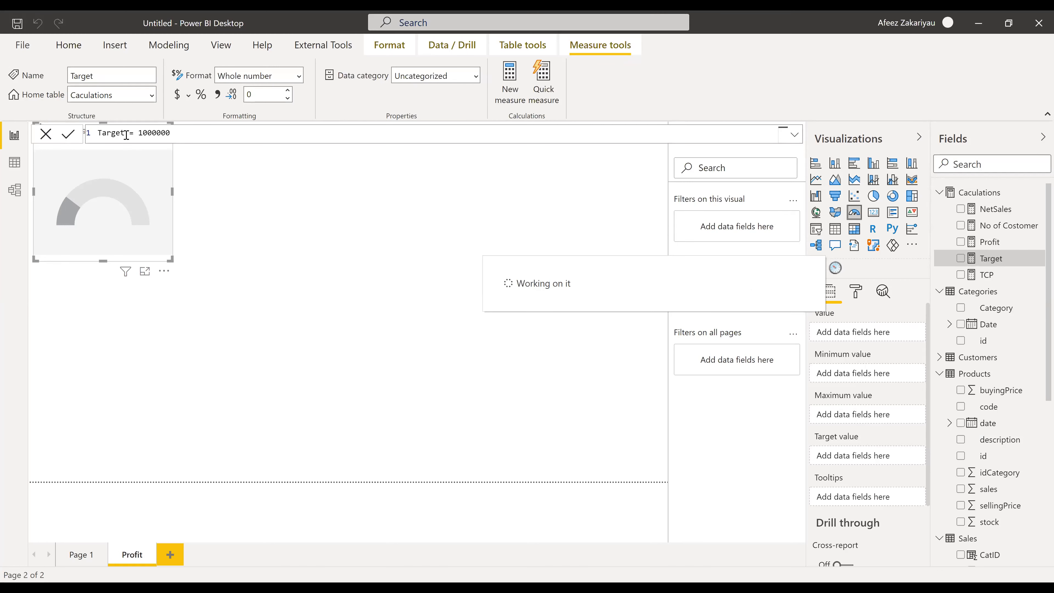
pyautogui.click(127, 133)
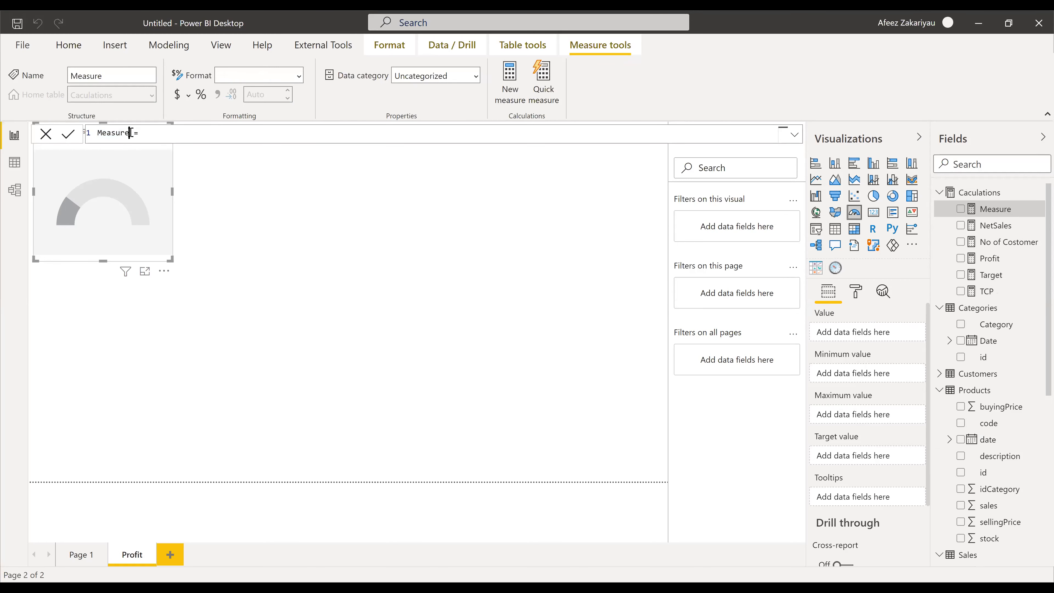
# - Replace the default name and enter the formula Minimum = 100000
pyautogui.press('BackSpace')
pyautogui.press('BackSpace')
pyautogui.press('BackSpace')
pyautogui.press('BackSpace')
pyautogui.press('BackSpace')
pyautogui.press('BackSpace')
pyautogui.press('BackSpace')
pyautogui.write('Minimum = 100000')
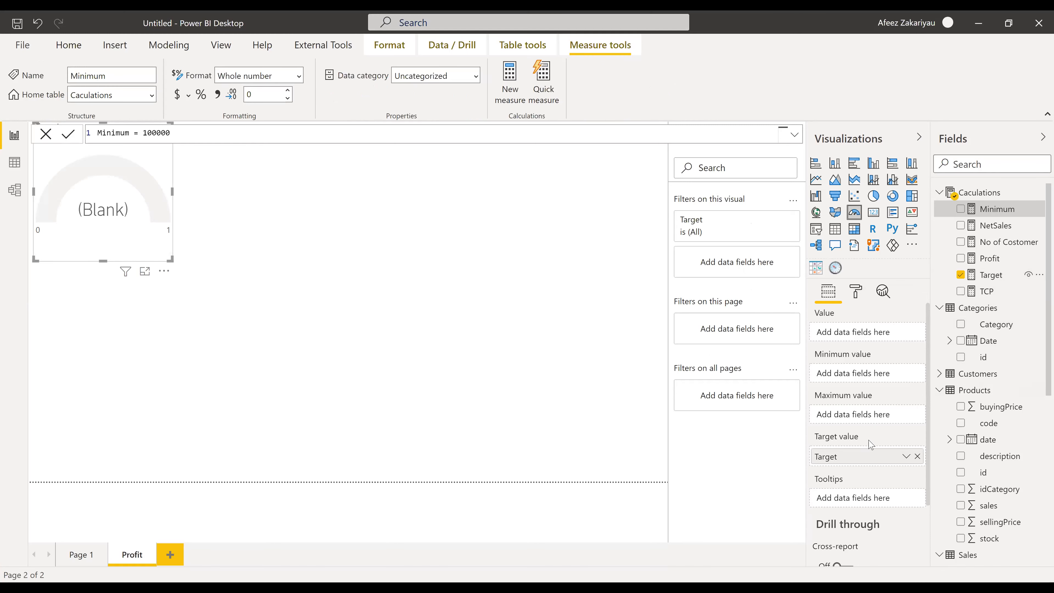
# - Put the Minimum measure in the gauge's Minimum value well, starting the scale at 100000
pyautogui.moveTo(856, 459)
pyautogui.mouseDown()
pyautogui.moveTo(862, 420)
pyautogui.moveTo(871, 461)
pyautogui.mouseUp()
pyautogui.moveTo(991, 212); pyautogui.dragTo(888, 341)
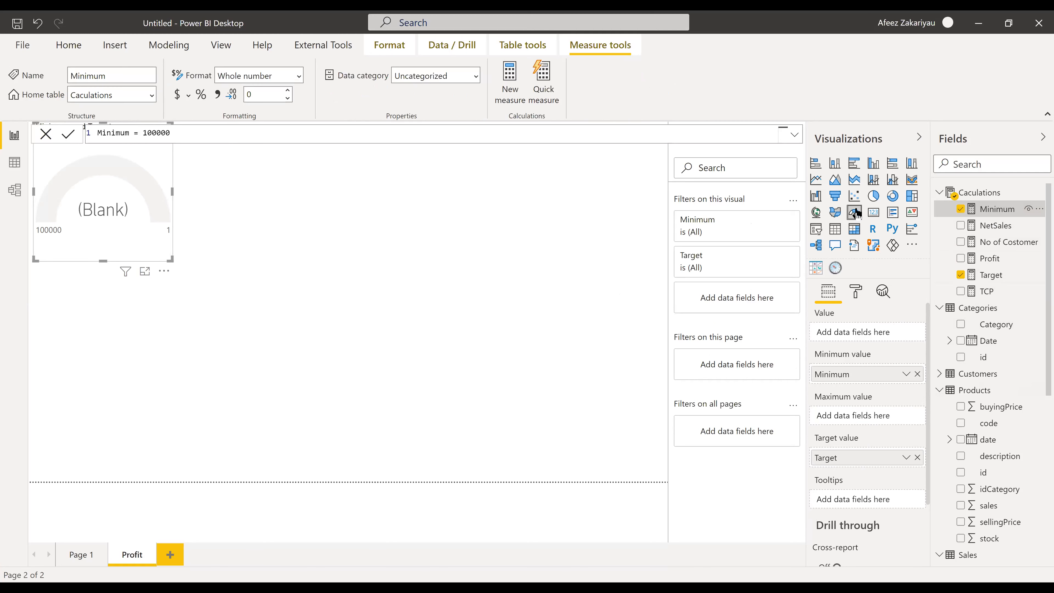
# - Create a Max = 2000000 measure in Caculations and use it as the gauge's maximum value
pyautogui.rightClick(986, 192)
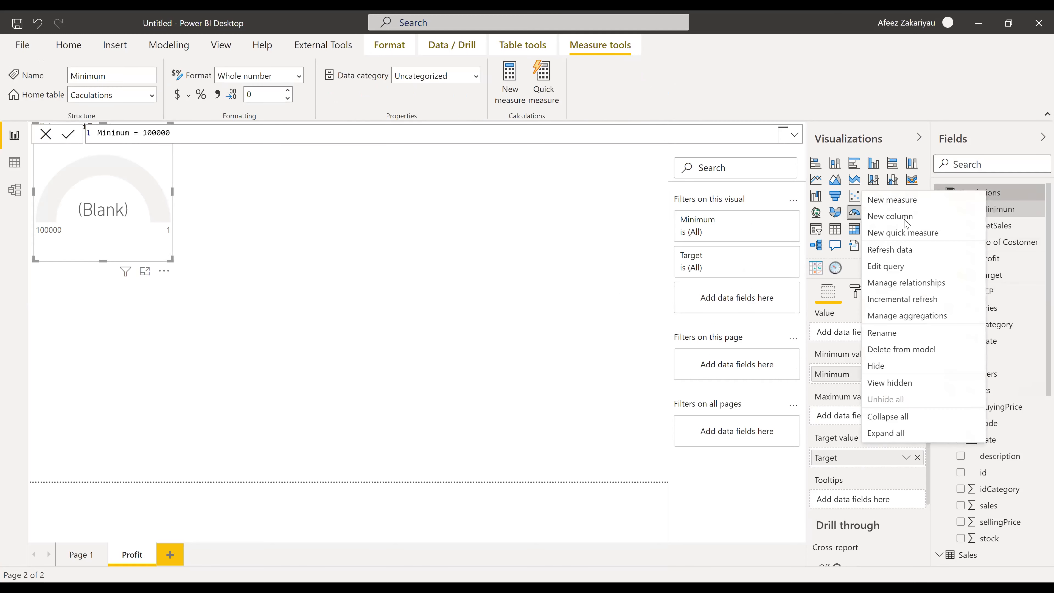
pyautogui.click(913, 204)
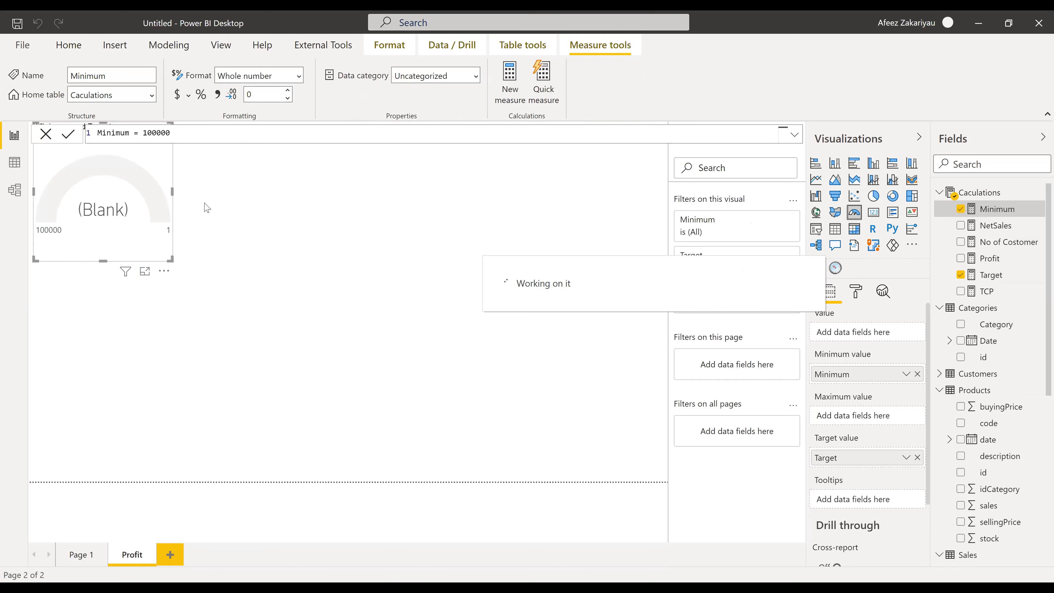
pyautogui.doubleClick(126, 132)
pyautogui.press('Right')
pyautogui.press('BackSpace')
pyautogui.press('BackSpace')
pyautogui.press('BackSpace')
pyautogui.press('BackSpace')
pyautogui.press('BackSpace')
pyautogui.press('BackSpace')
pyautogui.press('BackSpace')
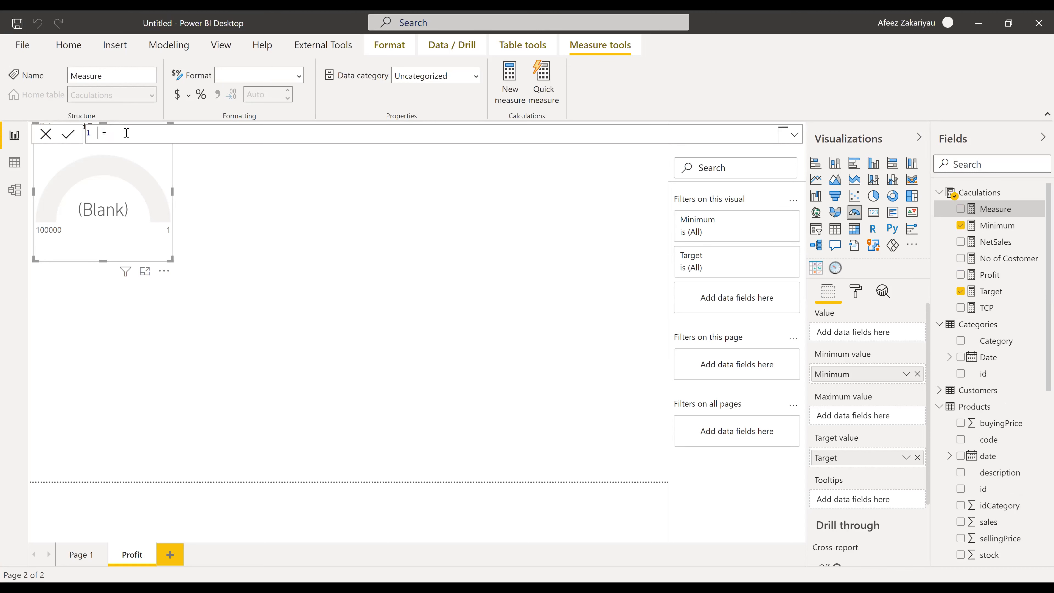
pyautogui.write('Max')
pyautogui.write('2000000')
pyautogui.press('Return')
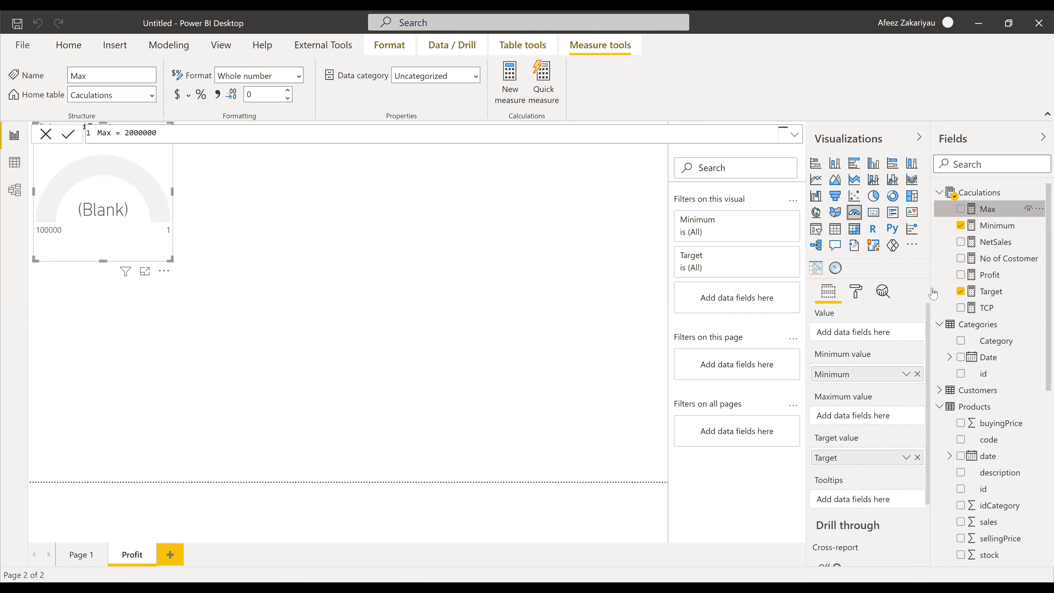
pyautogui.moveTo(932, 292); pyautogui.dragTo(850, 398)
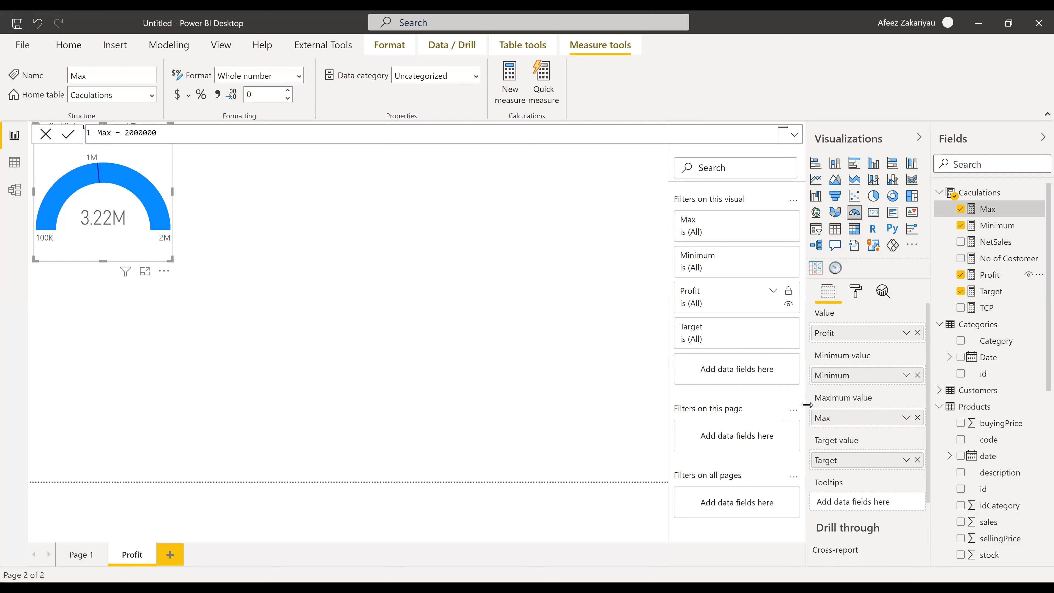
# - Move the gauge visual to the centre of the Profit page canvas
pyautogui.scroll(-2, 862, 395)
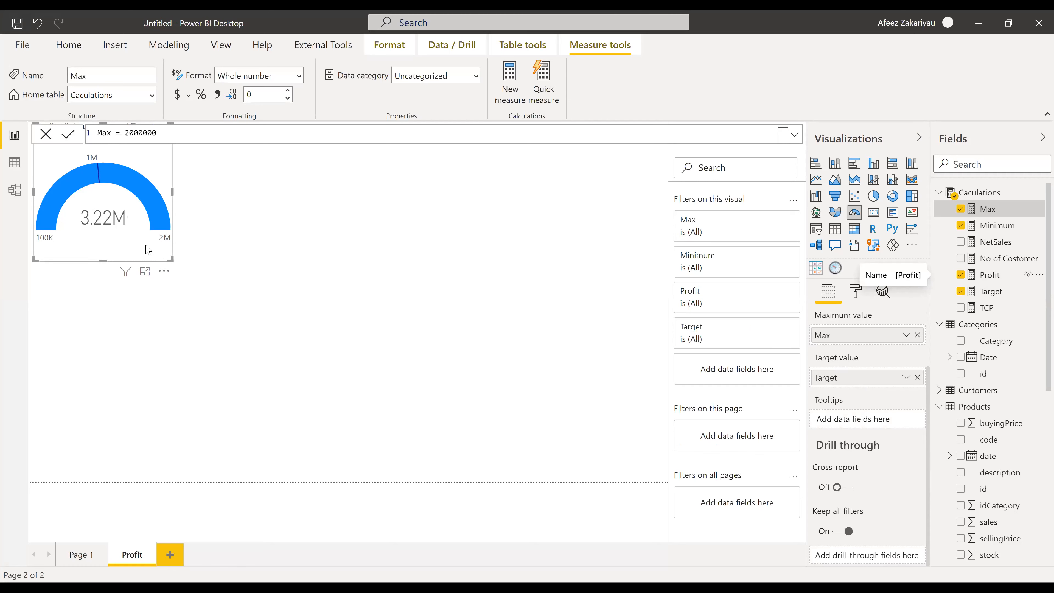
pyautogui.moveTo(114, 164); pyautogui.dragTo(365, 184)
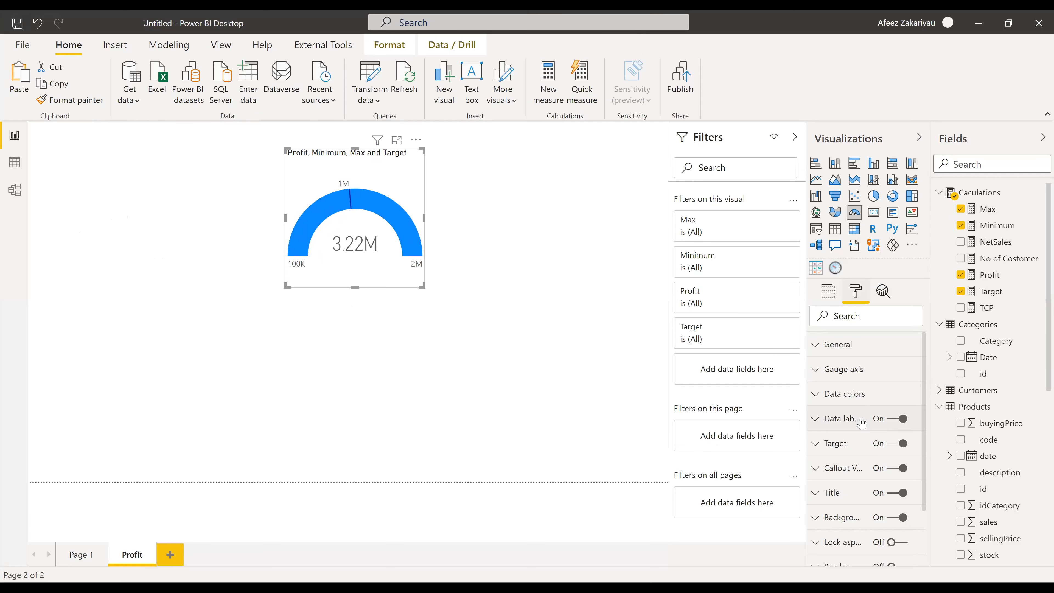
# - Switch off the gauge's data labels and title, then preview the result on the canvas
pyautogui.click(896, 420)
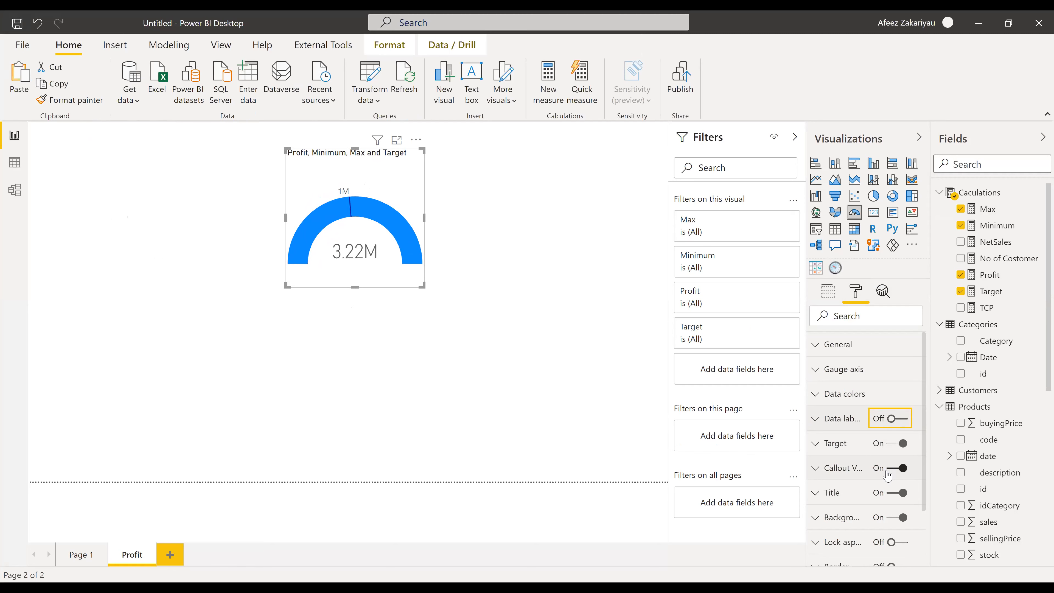
pyautogui.scroll(-3, 890, 467)
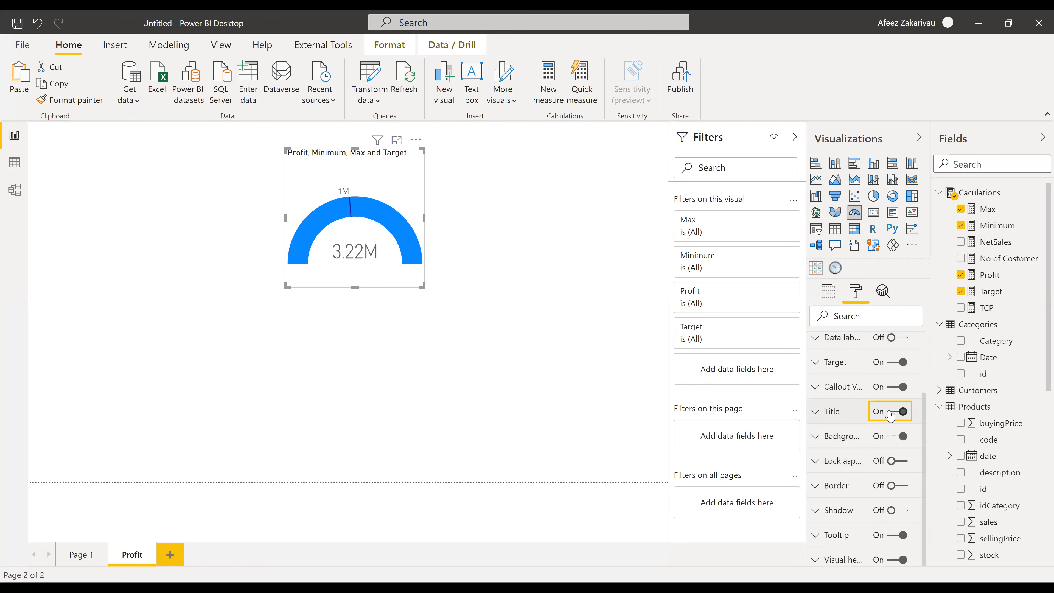
pyautogui.click(891, 411)
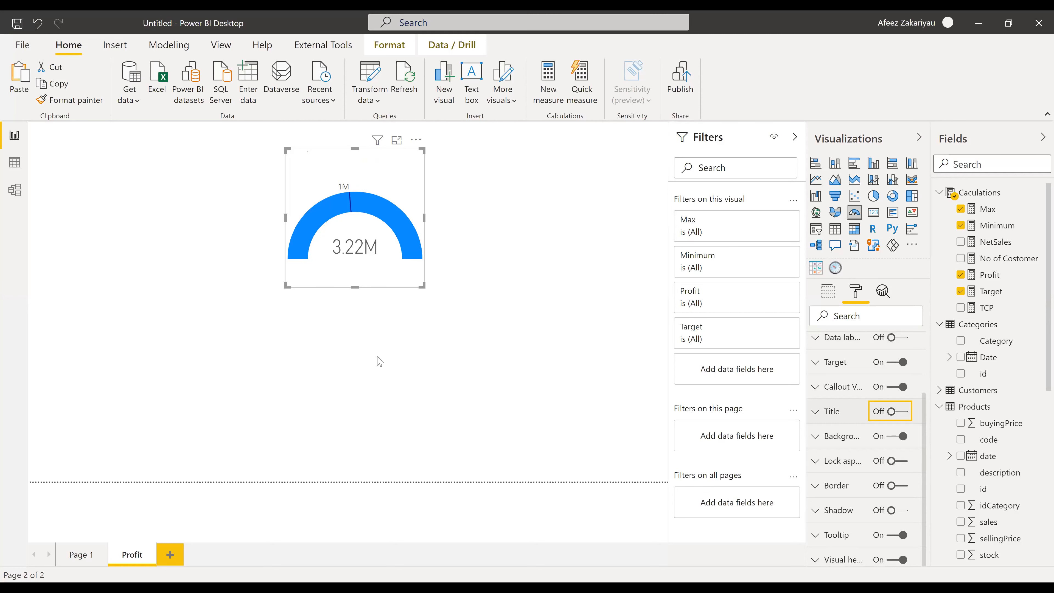
pyautogui.click(134, 524)
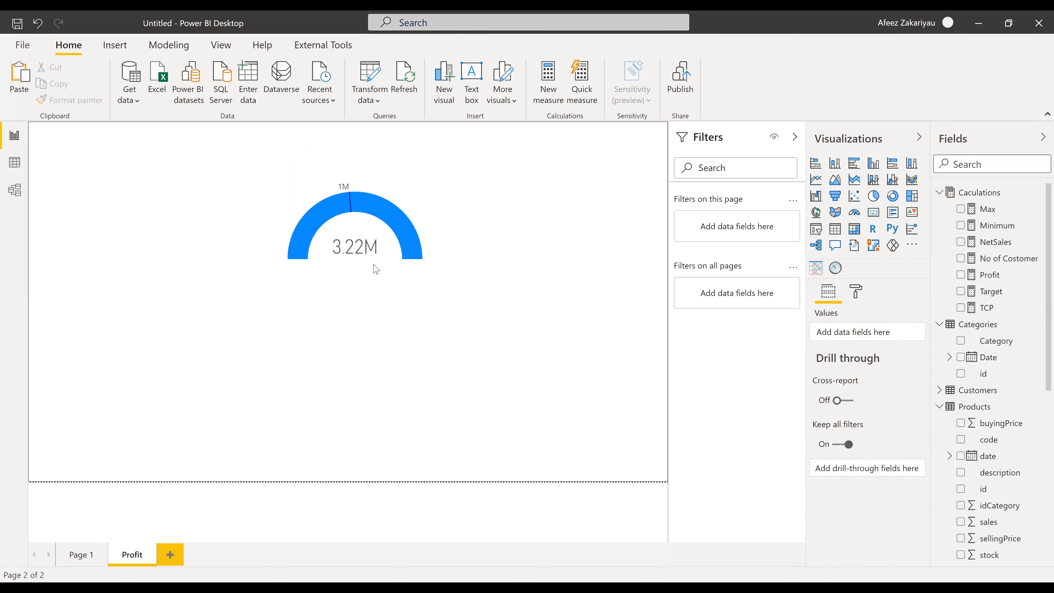
pyautogui.click(386, 218)
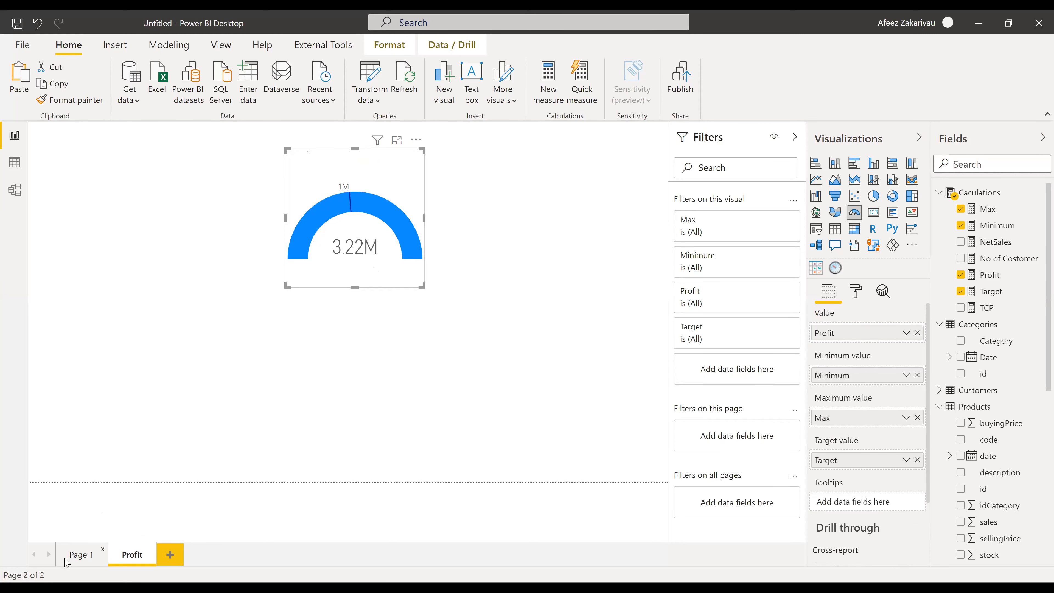
# - Switch back to the Page 1 dashboard and check the Profit by Product Name chart's tooltip
pyautogui.click(79, 555)
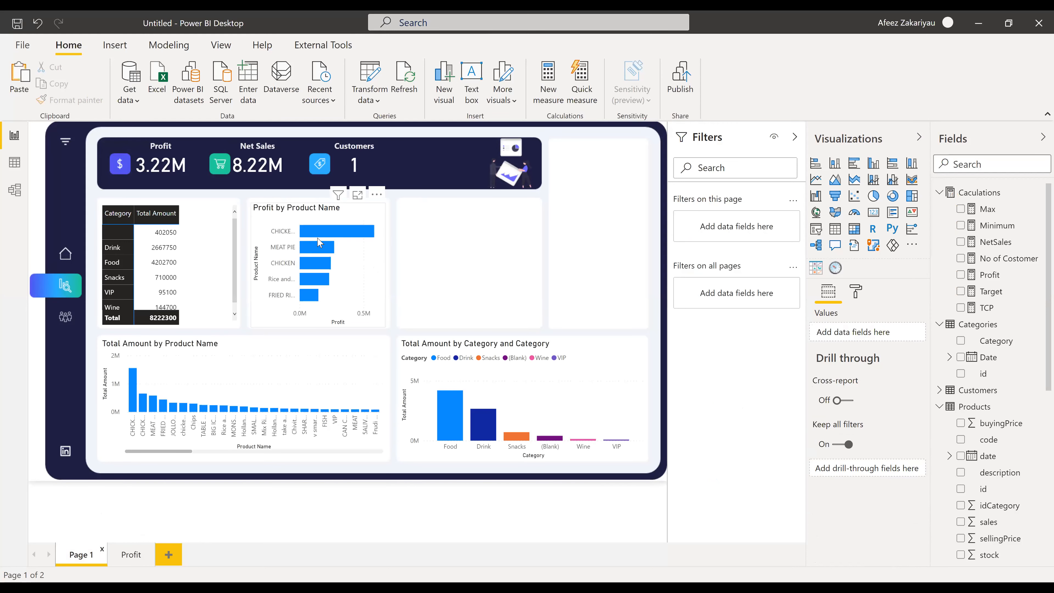
pyautogui.moveTo(332, 236)
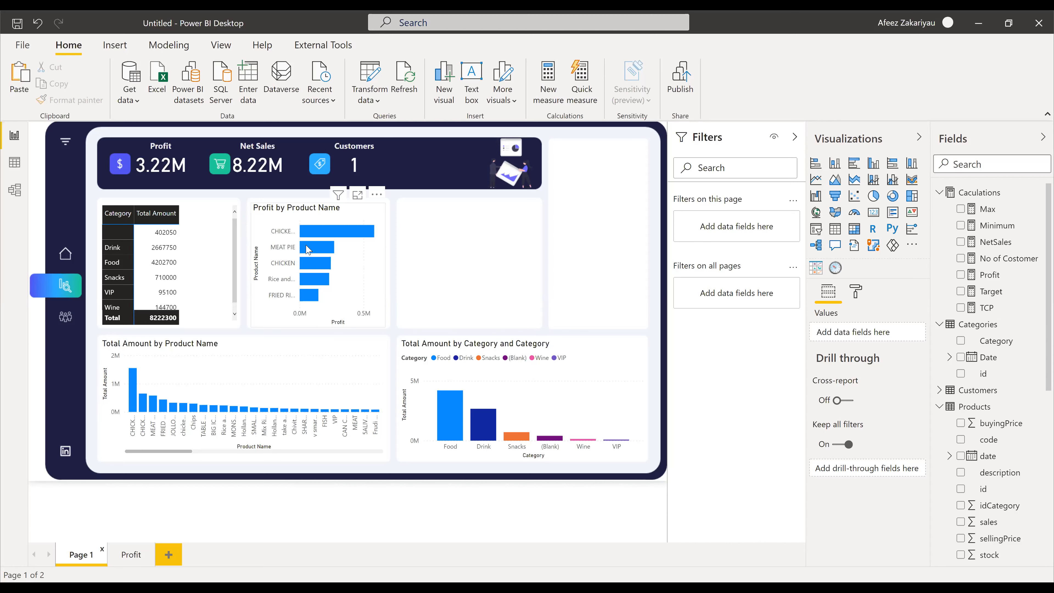
# - Open the Profit by Product Name chart's tooltip formatting and set the tooltip type to Default
pyautogui.click(324, 219)
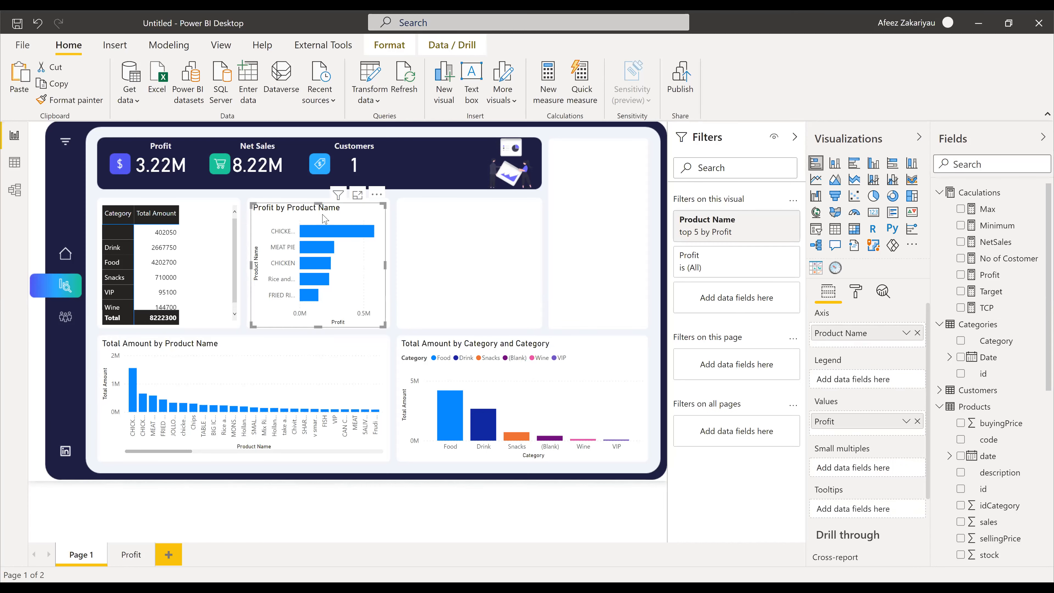
pyautogui.scroll(-3, 884, 407)
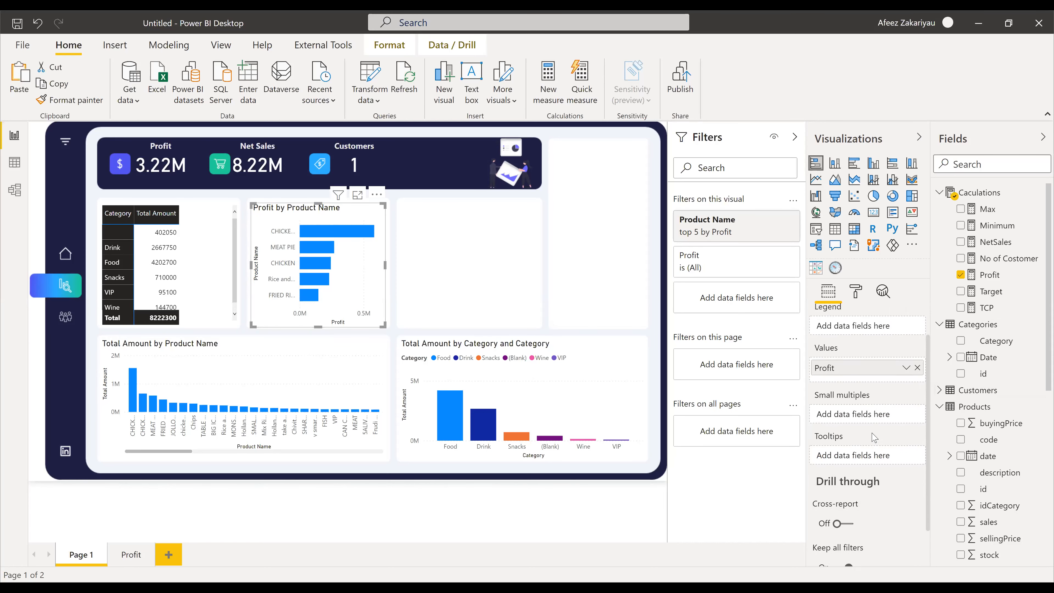
pyautogui.click(863, 295)
pyautogui.scroll(-2, 839, 457)
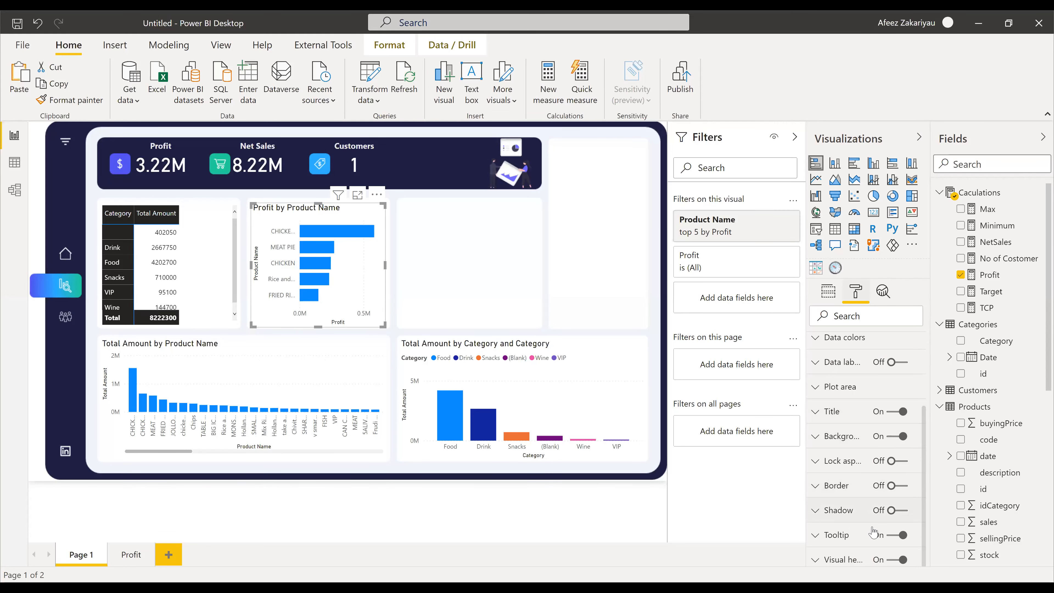
pyautogui.click(849, 538)
pyautogui.scroll(-4, 855, 498)
pyautogui.scroll(-3, 858, 476)
pyautogui.click(840, 345)
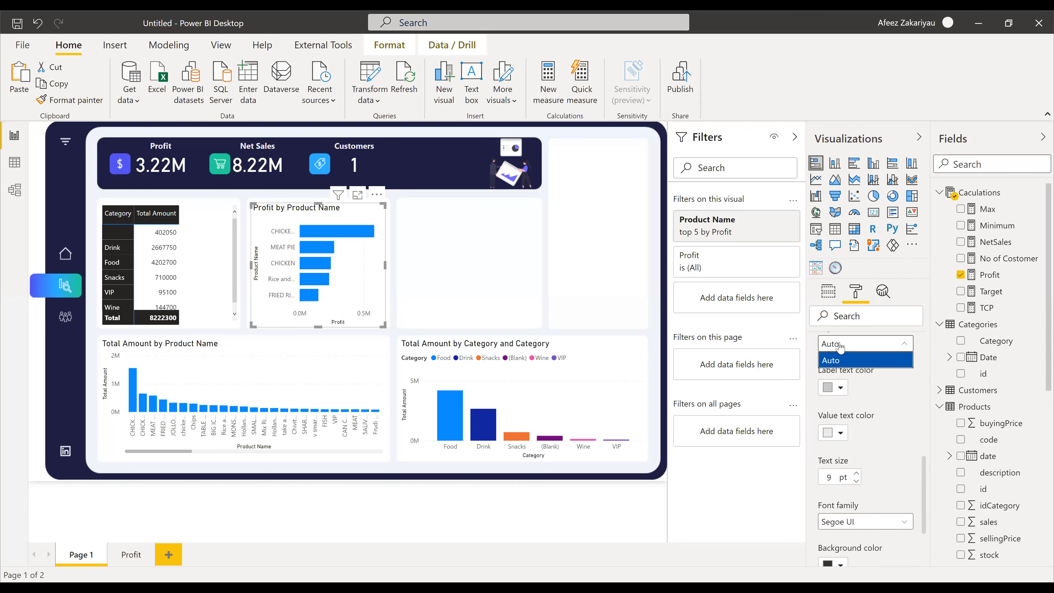
pyautogui.click(841, 346)
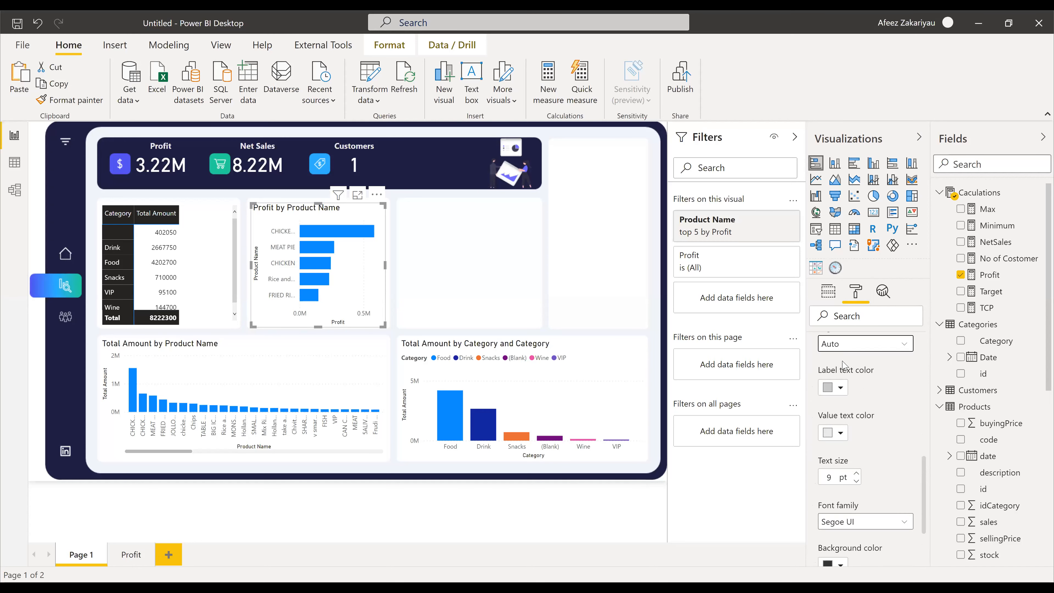
pyautogui.scroll(1, 844, 371)
pyautogui.click(844, 369)
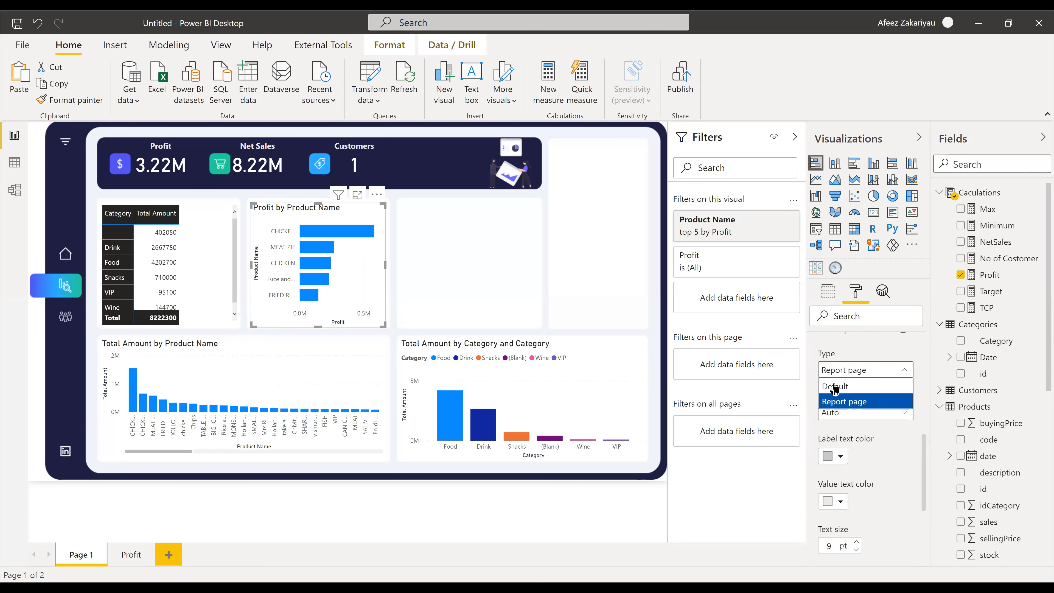
pyautogui.click(845, 403)
# - Switch the tooltip type to Report page, keep the page on Auto, and deselect the chart
pyautogui.scroll(-3, 867, 408)
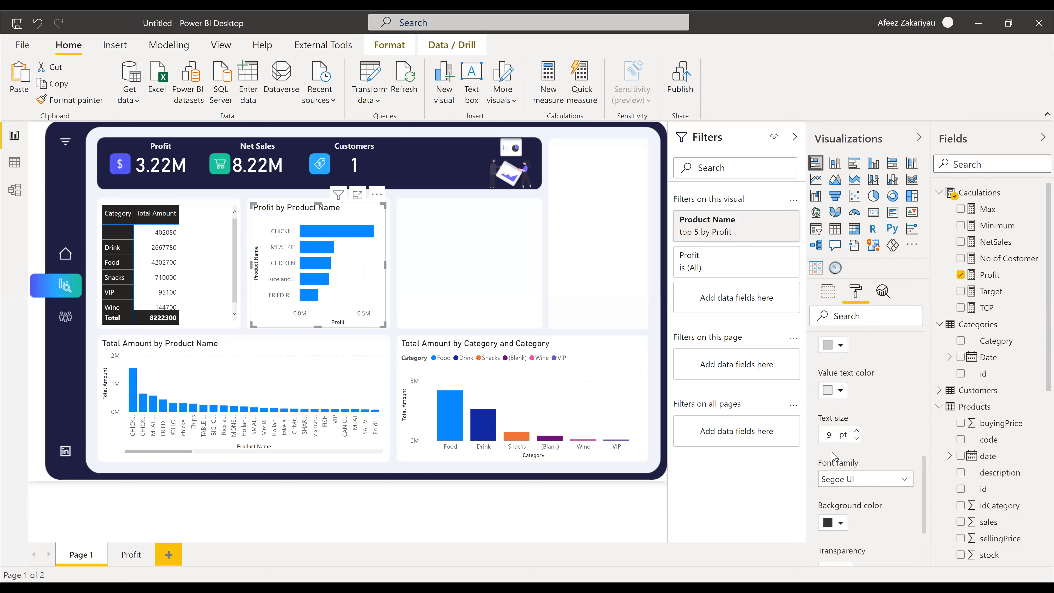
pyautogui.scroll(-5, 835, 453)
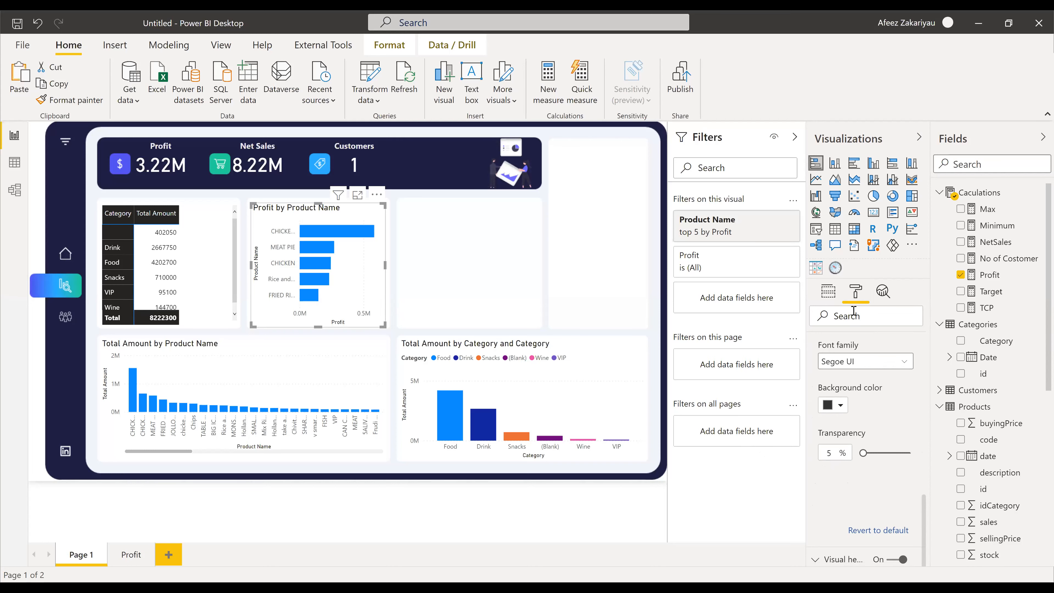
pyautogui.scroll(3, 853, 363)
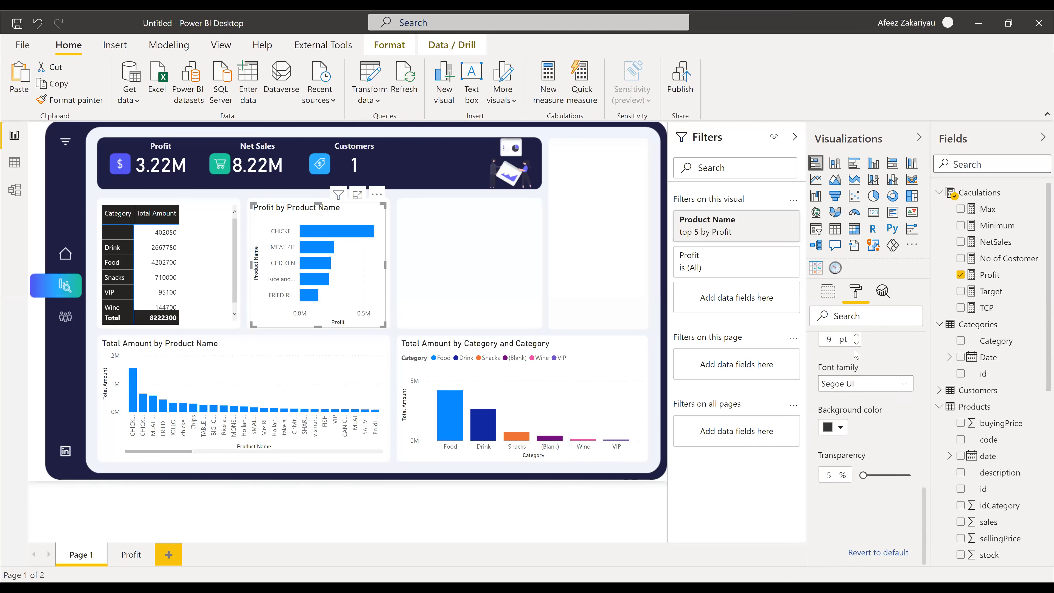
pyautogui.scroll(4, 851, 366)
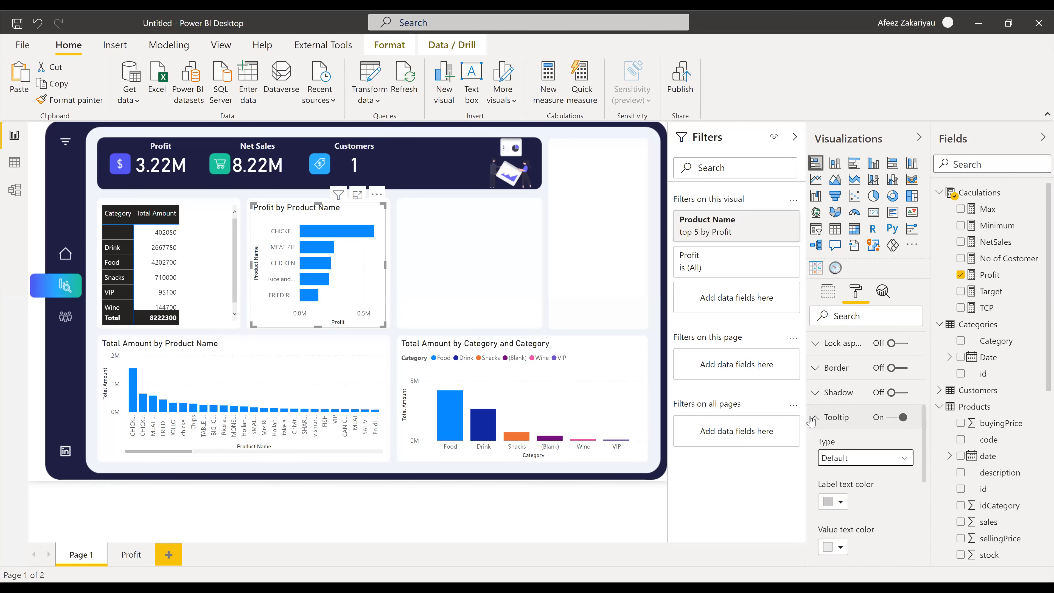
pyautogui.click(845, 460)
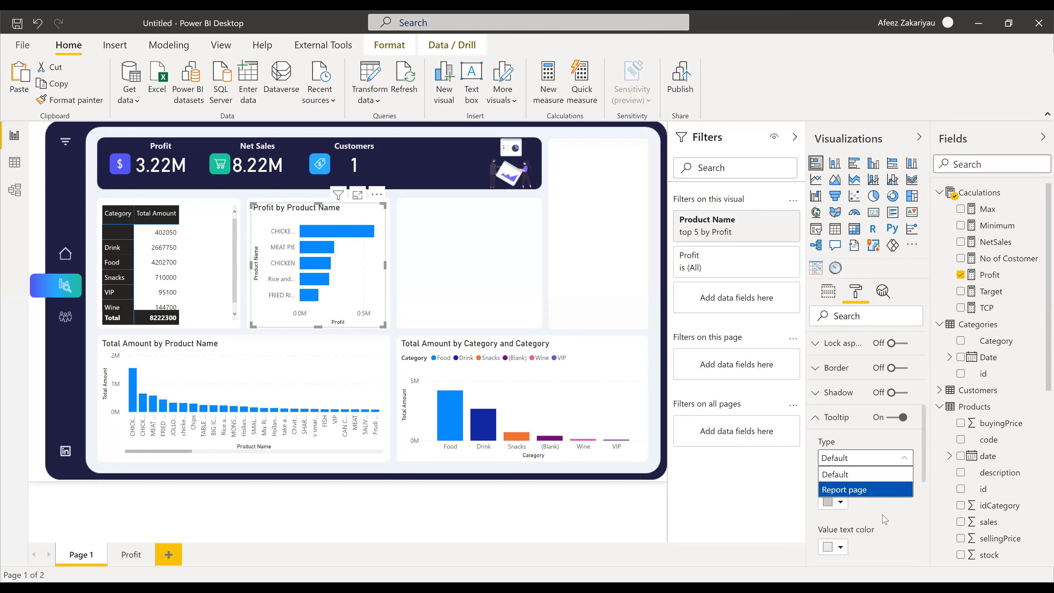
pyautogui.click(867, 506)
pyautogui.click(851, 458)
pyautogui.click(851, 492)
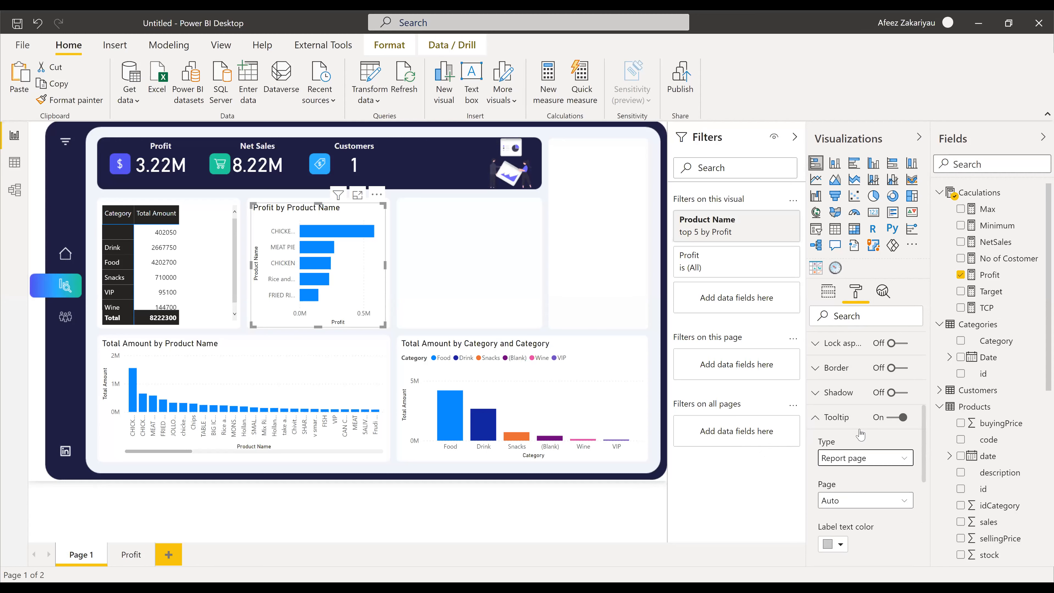
pyautogui.scroll(-1, 857, 428)
pyautogui.click(845, 435)
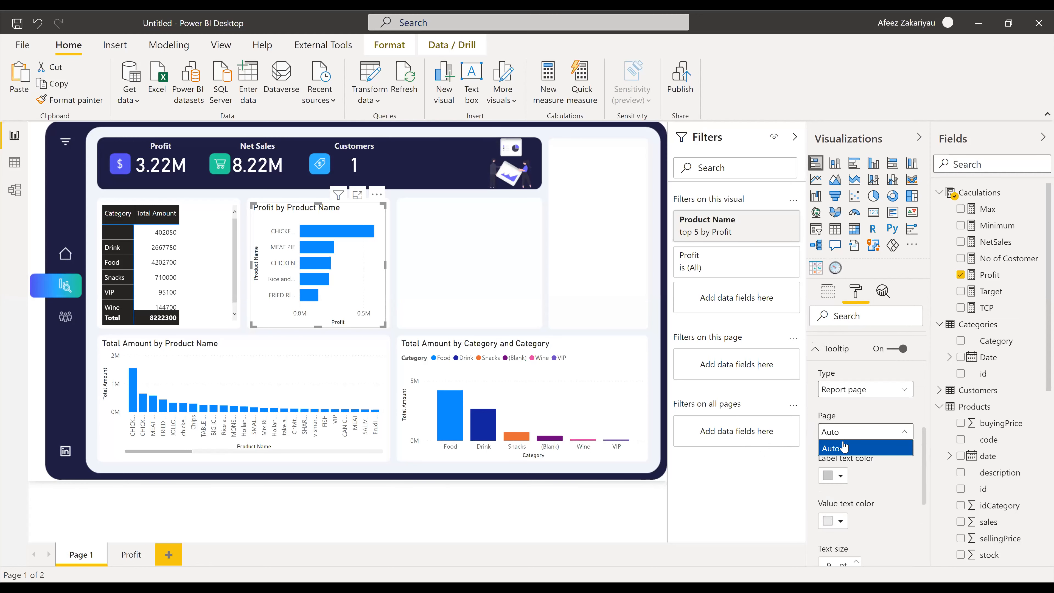
pyautogui.click(891, 473)
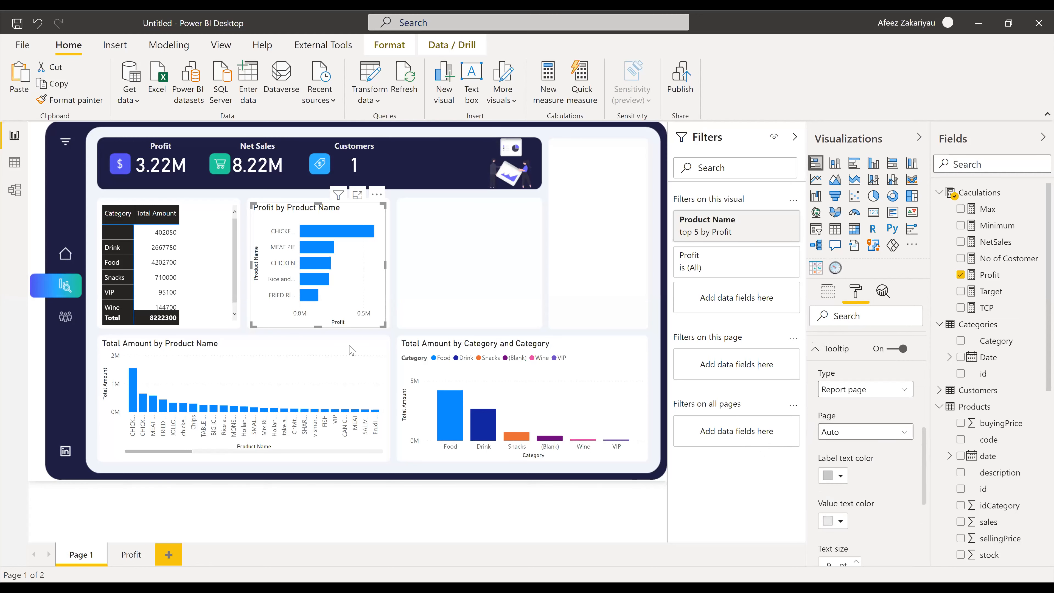
pyautogui.click(144, 484)
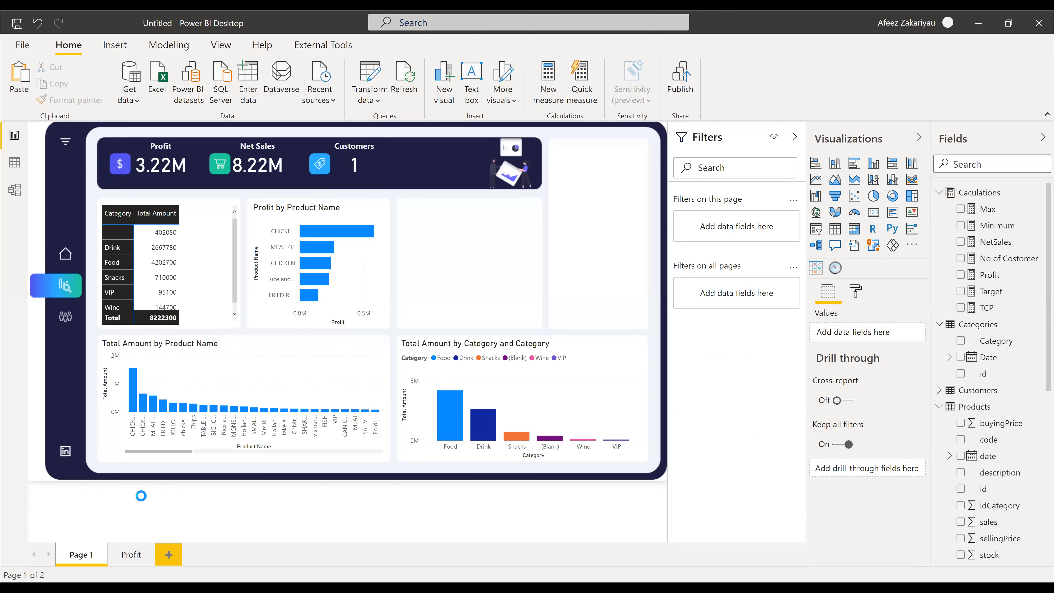
# - Save the report with Ctrl+S under the file name 'DAX AND DASHBOARD FORMATING'
pyautogui.hotkey('ctrl', 's')
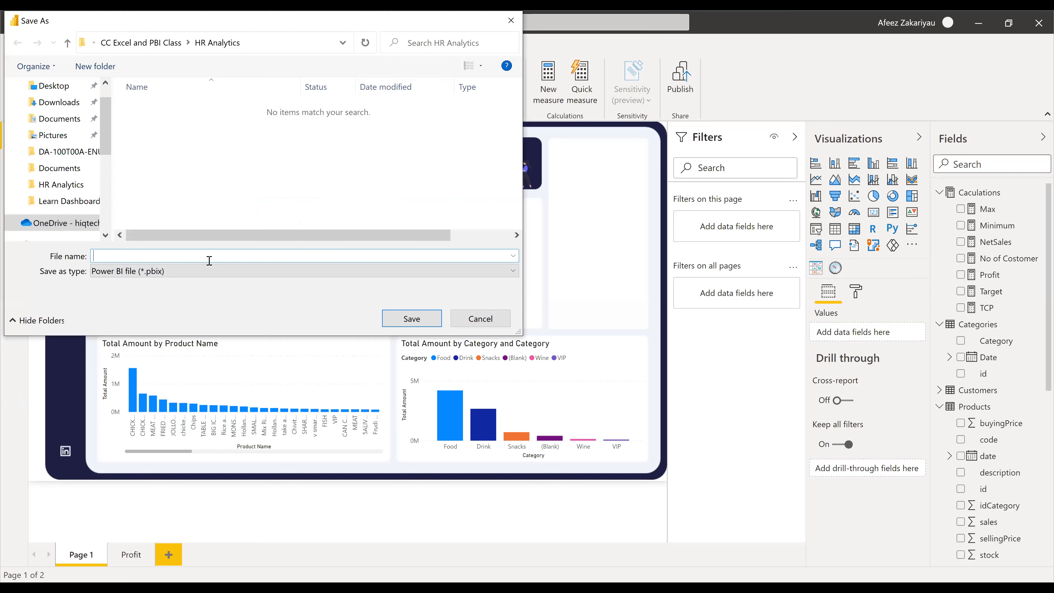
pyautogui.write('DAS')
pyautogui.write(' ADN')
pyautogui.write(' DASHBOA')
pyautogui.write('RD FORMATING')
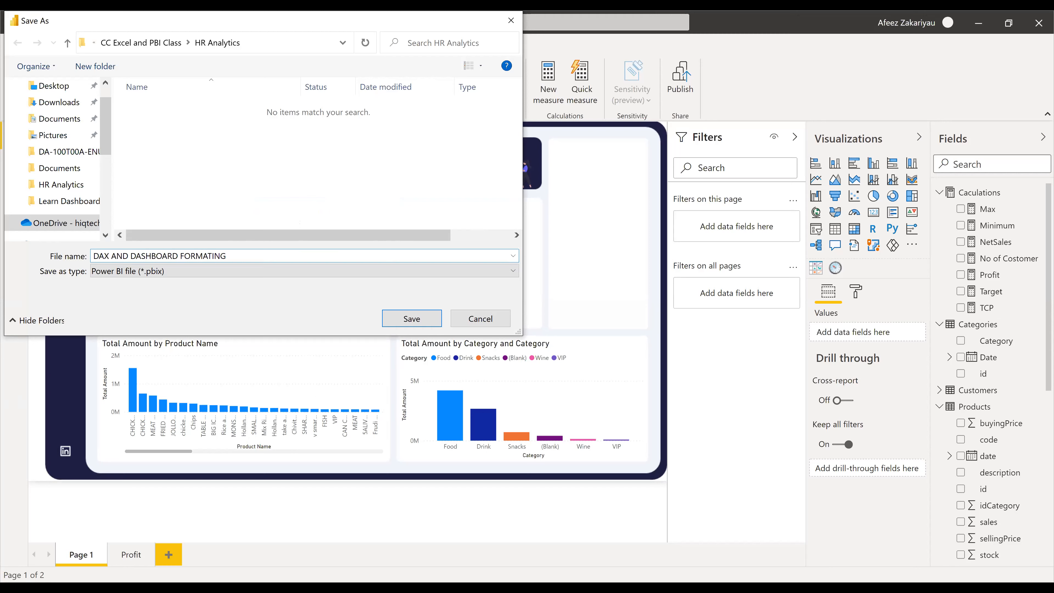
pyautogui.hotkey('ctrl', 'a')
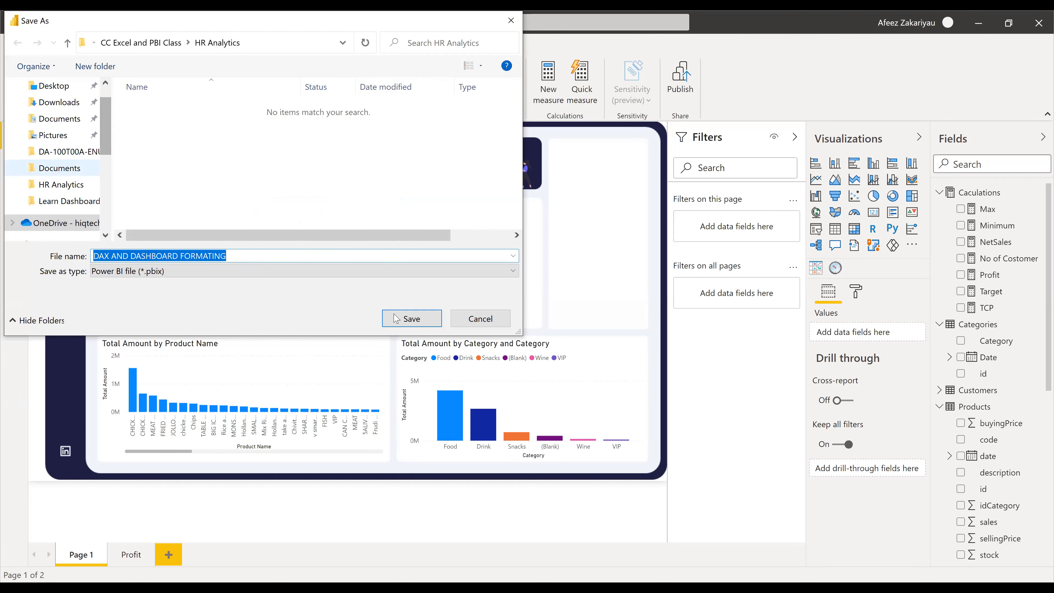
pyautogui.click(414, 327)
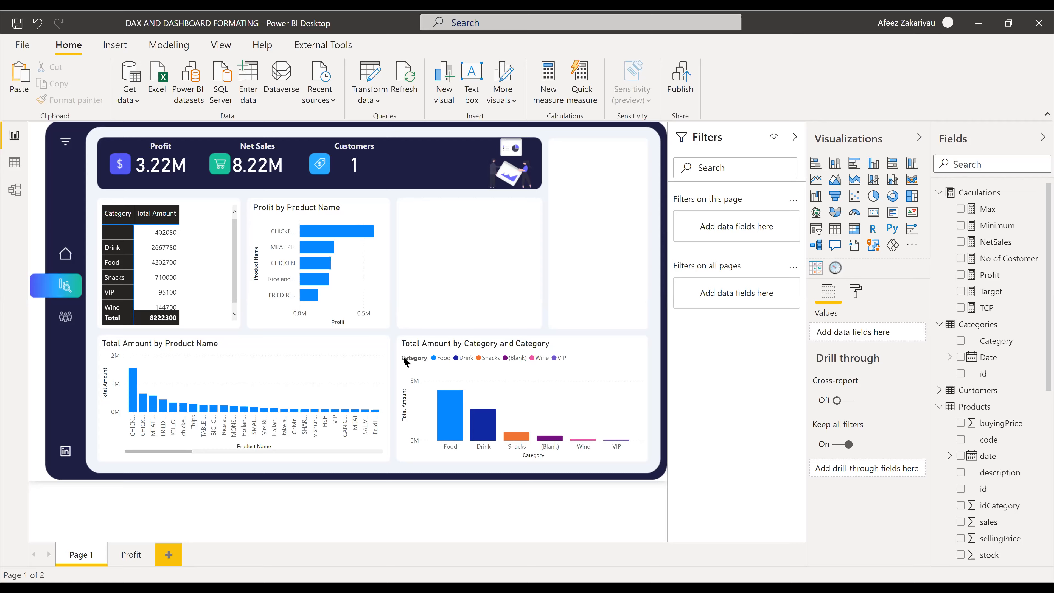
pyautogui.hotkey('alt', 'Tab')
pyautogui.hotkey('alt', 'Tab')
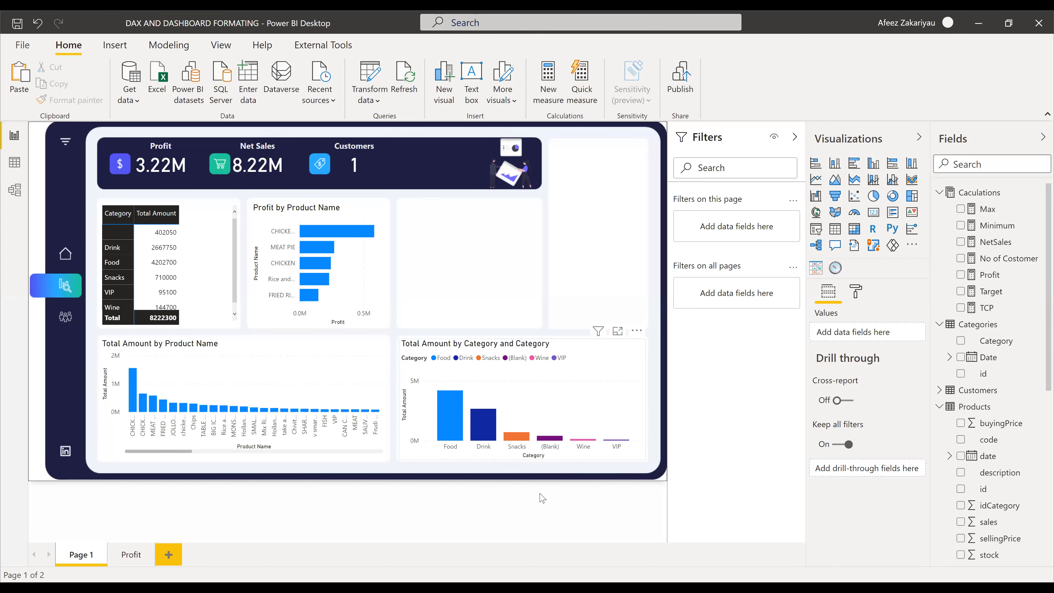
pyautogui.click(361, 212)
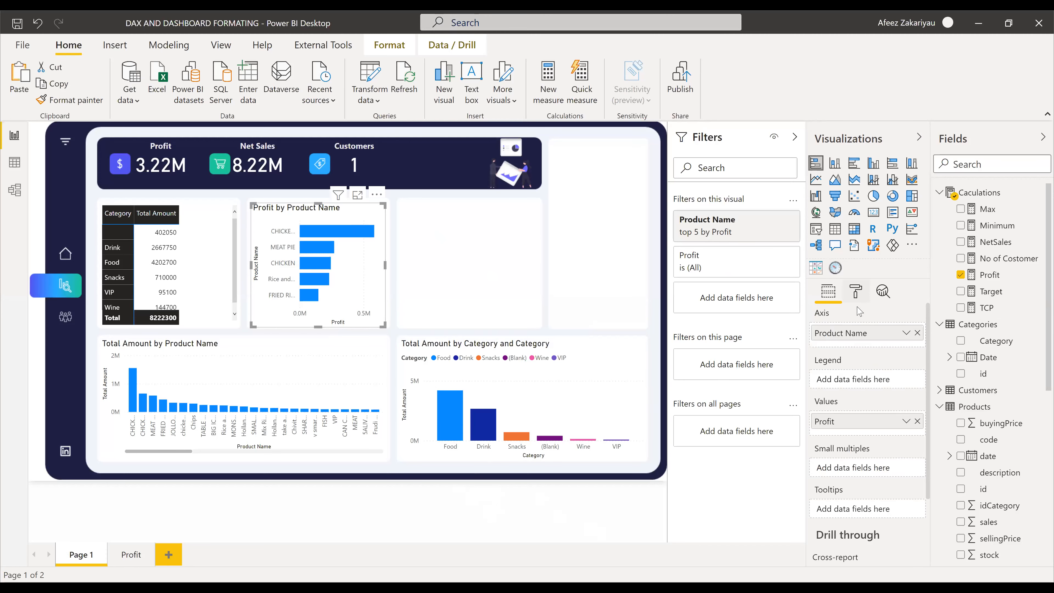
pyautogui.click(856, 292)
pyautogui.scroll(-3, 828, 519)
pyautogui.click(824, 536)
pyautogui.scroll(-4, 825, 538)
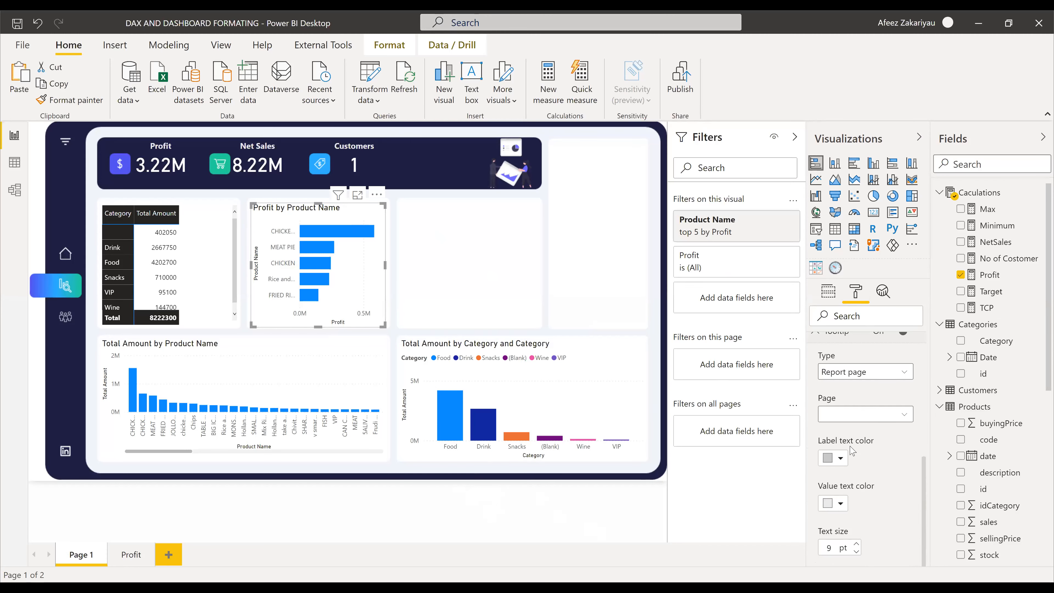
pyautogui.click(838, 413)
pyautogui.click(834, 430)
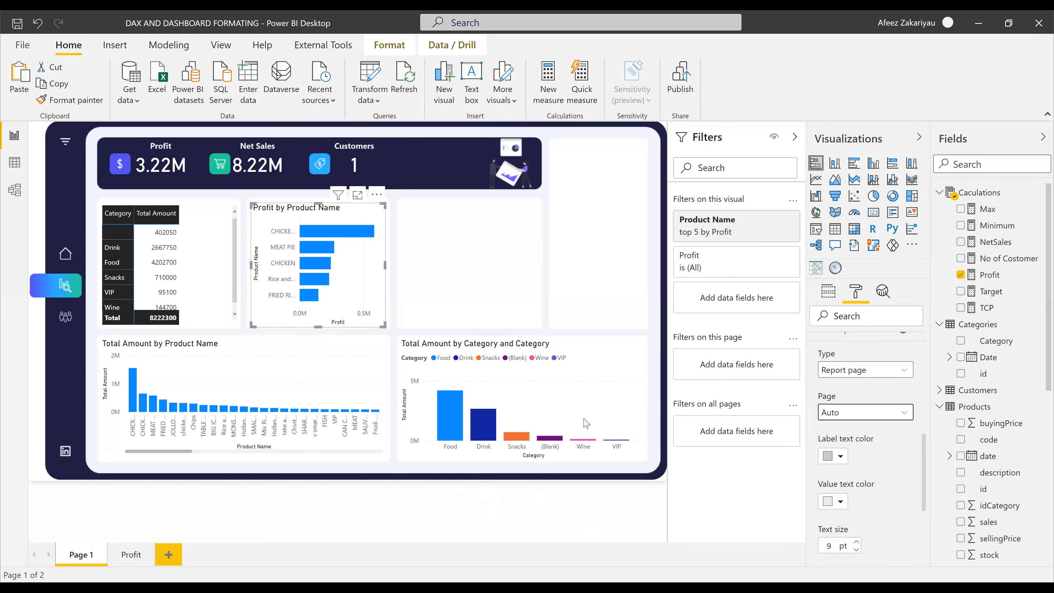
pyautogui.click(132, 555)
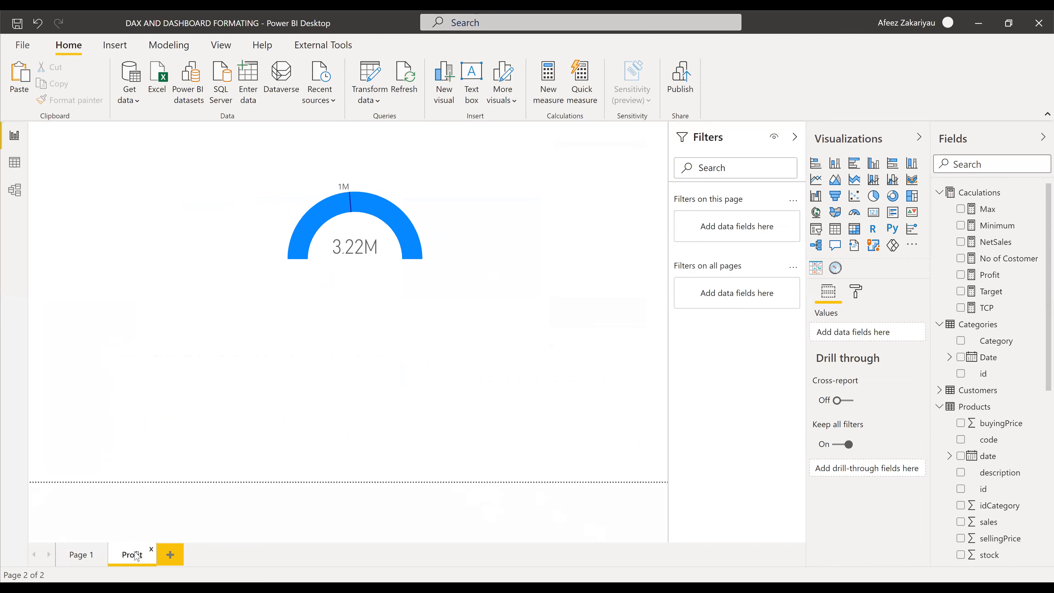
pyautogui.click(372, 278)
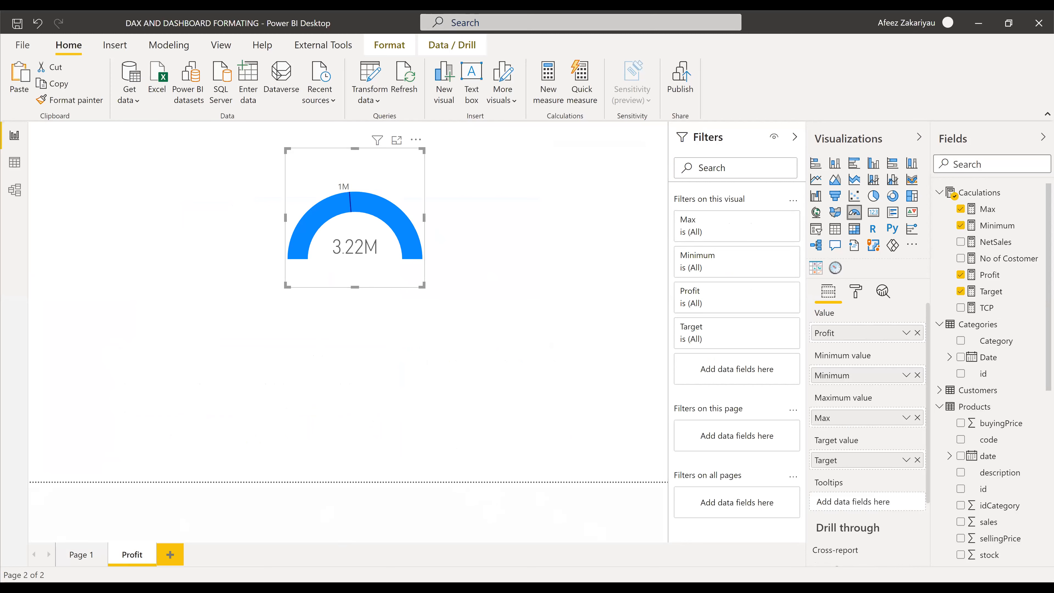
pyautogui.click(81, 554)
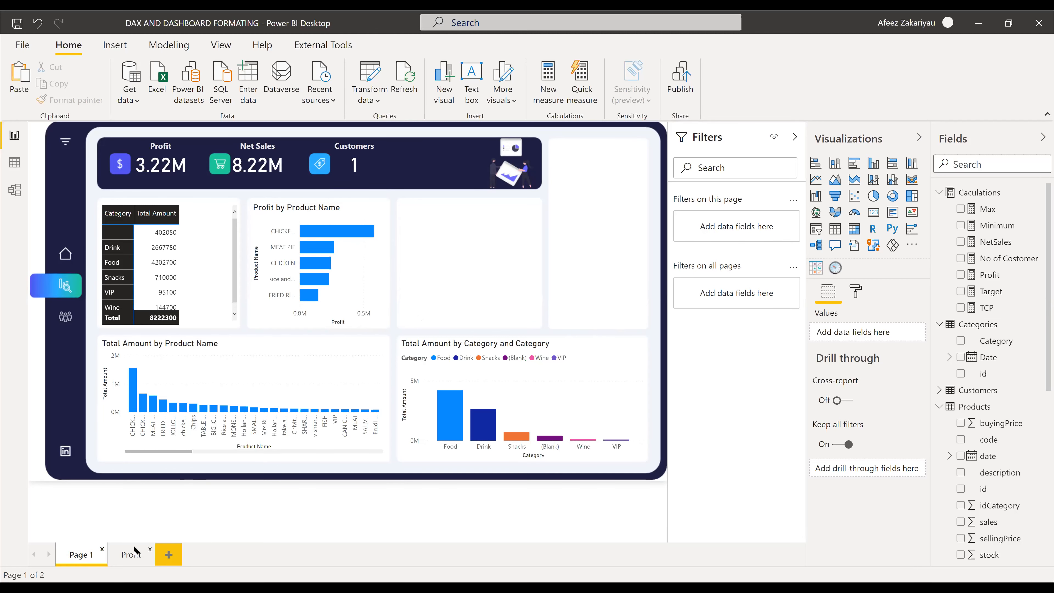
pyautogui.click(131, 554)
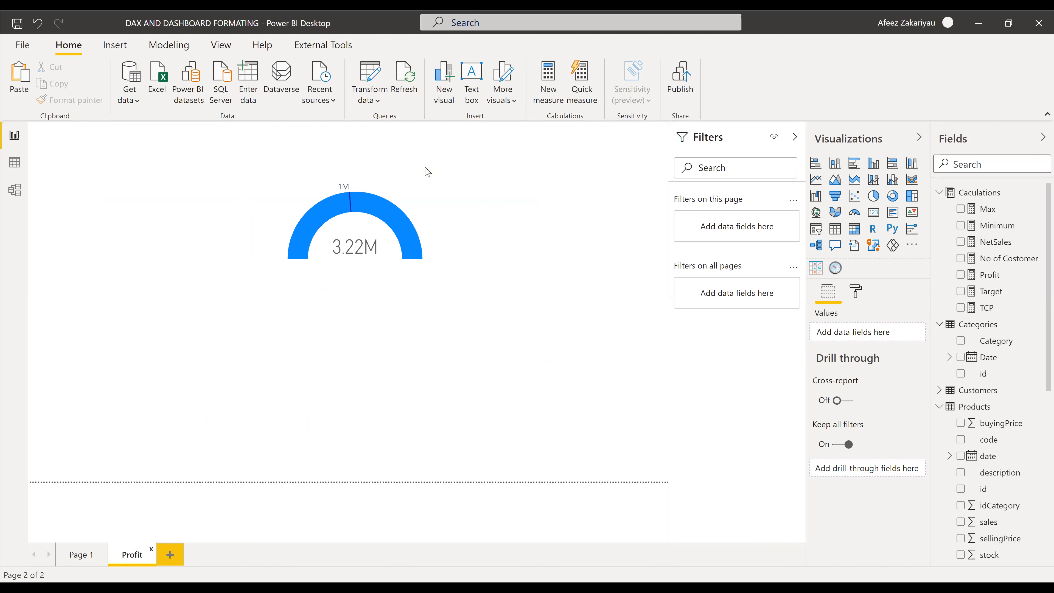
pyautogui.click(414, 187)
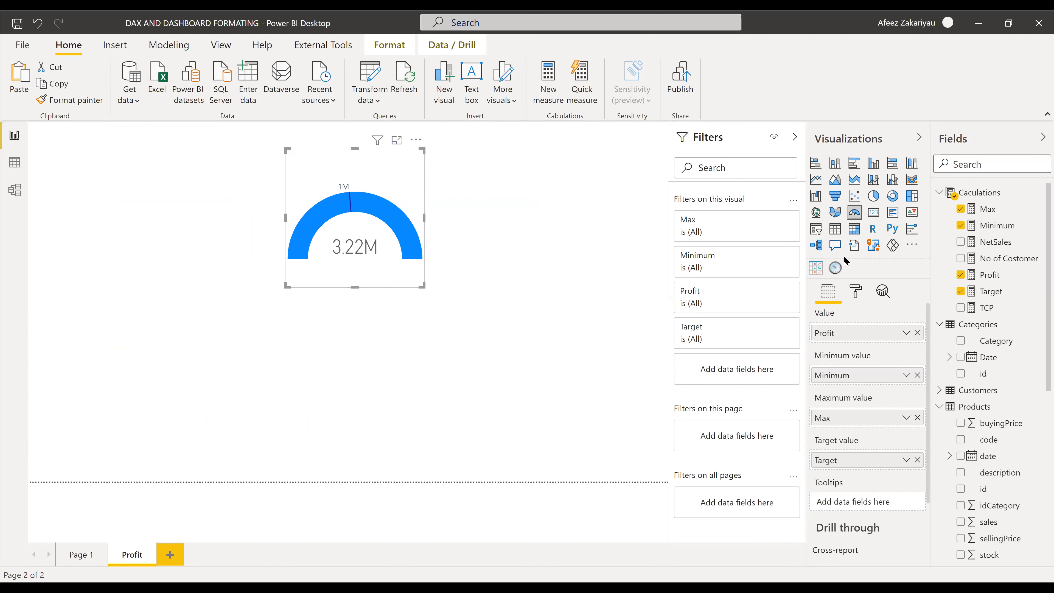
pyautogui.click(855, 292)
pyautogui.scroll(-3, 846, 517)
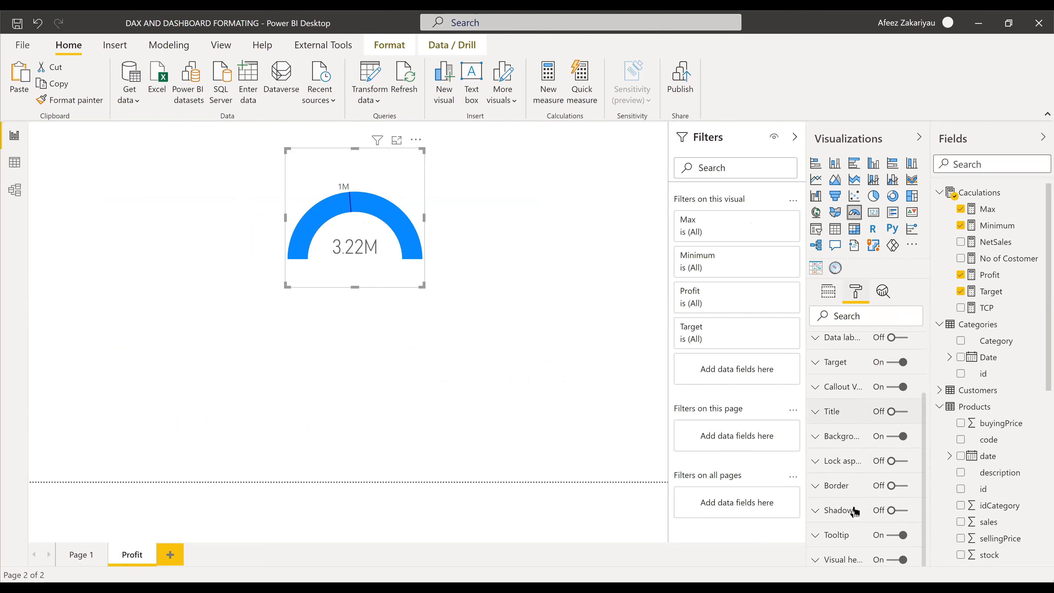
pyautogui.click(835, 535)
pyautogui.scroll(-5, 870, 498)
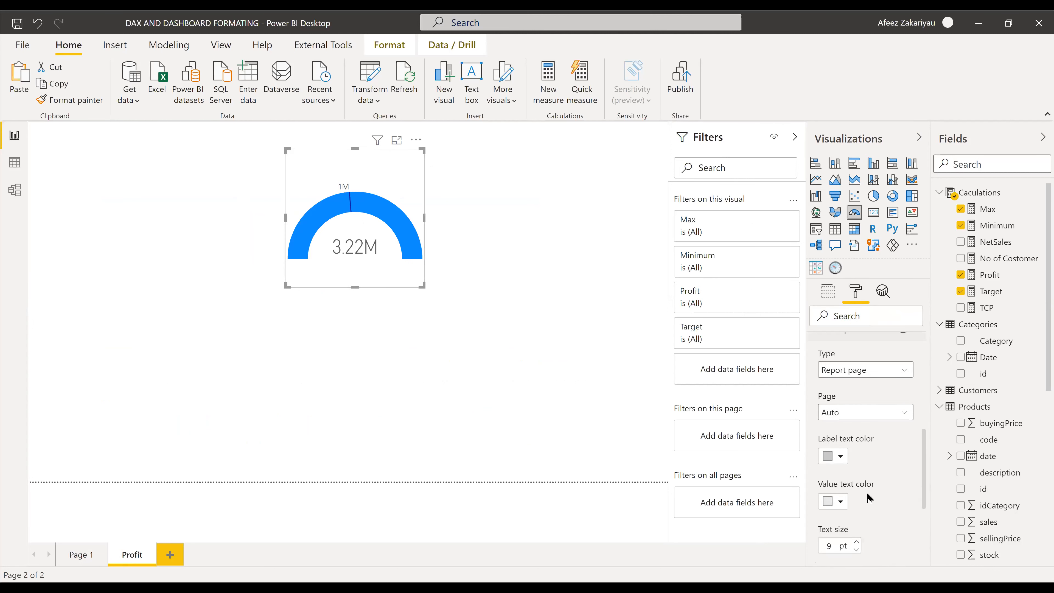
pyautogui.scroll(-3, 840, 471)
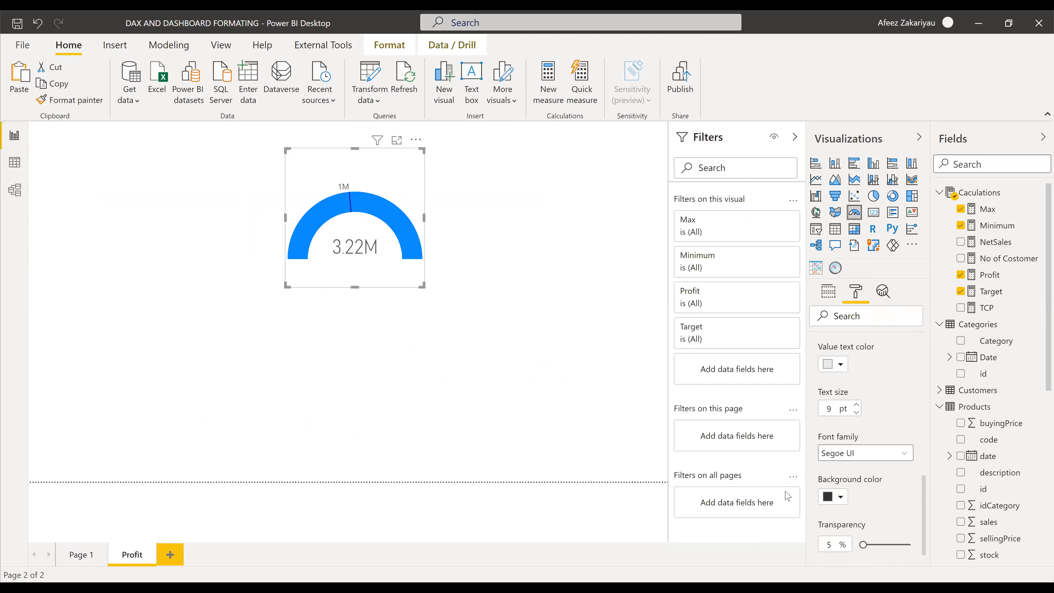
pyautogui.click(79, 553)
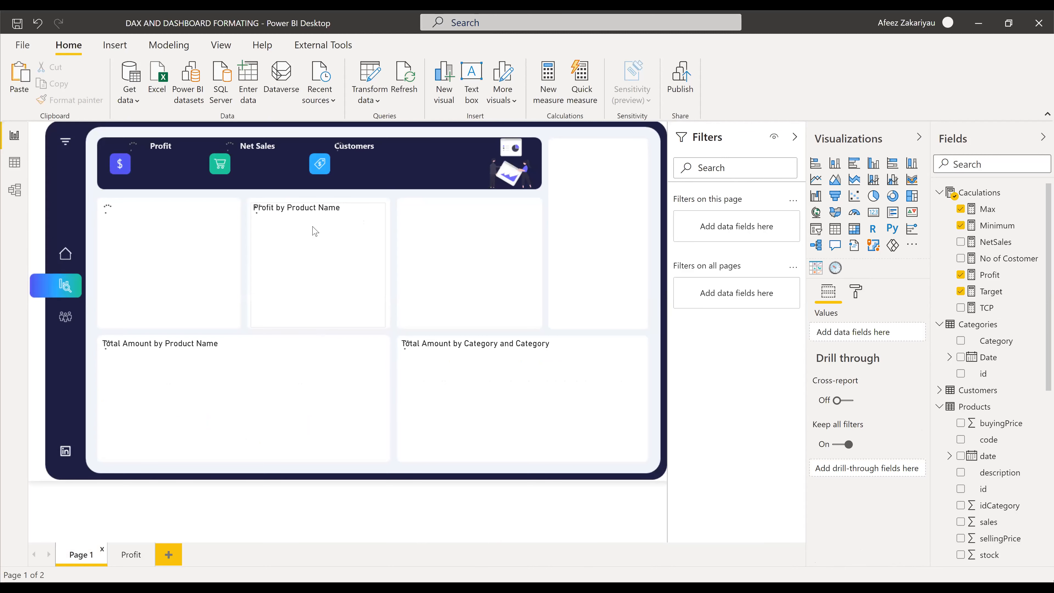
pyautogui.moveTo(323, 234)
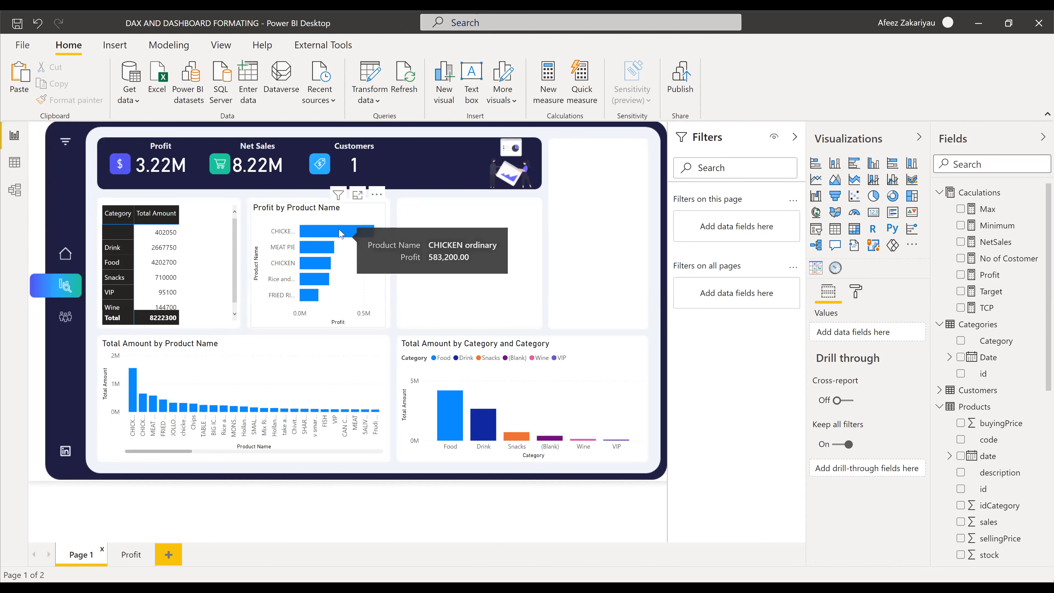
pyautogui.click(132, 555)
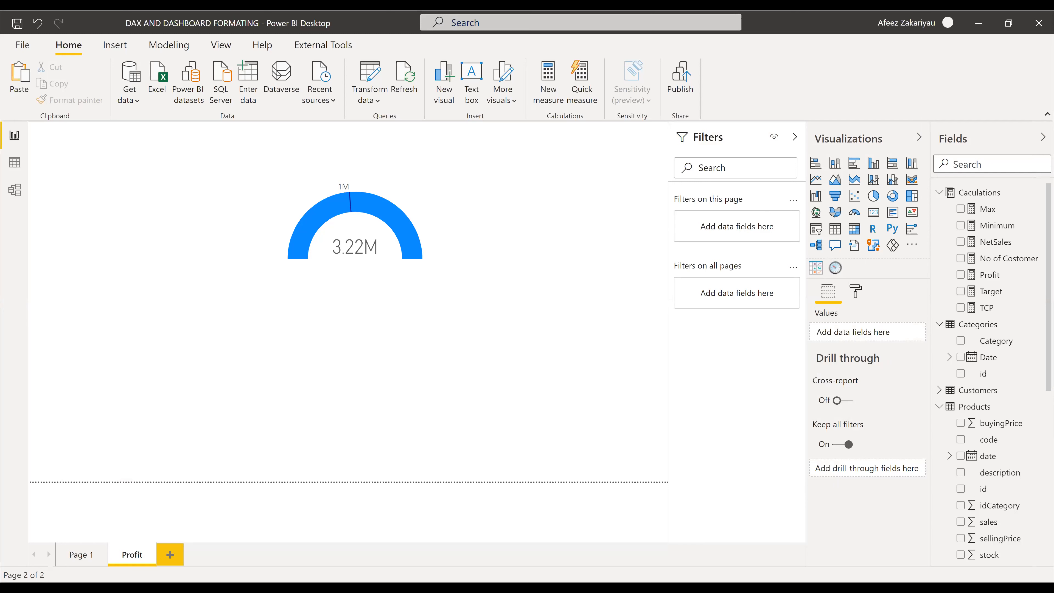
pyautogui.click(103, 548)
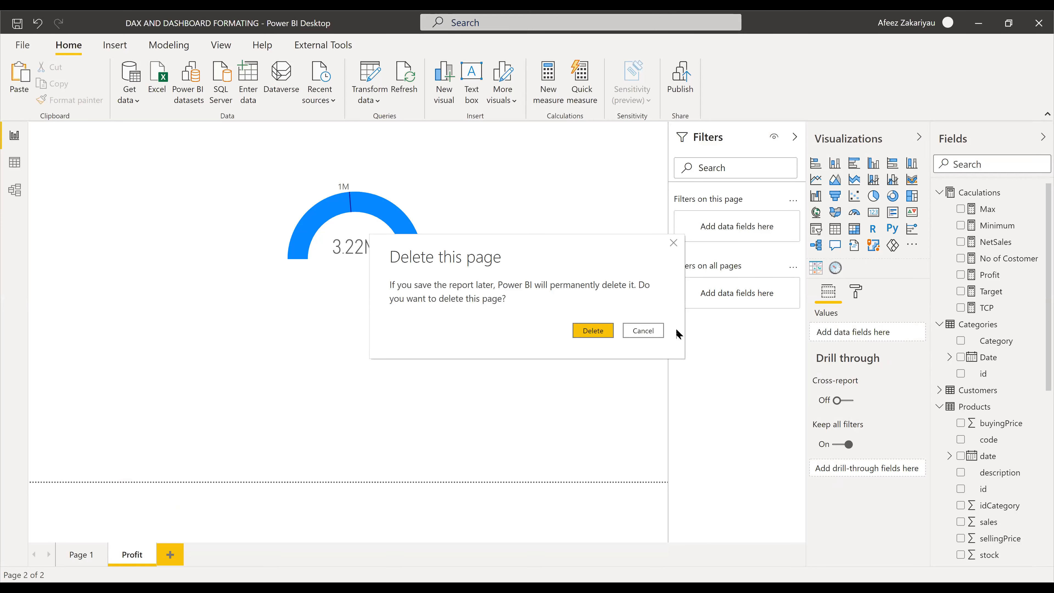
pyautogui.press('Escape')
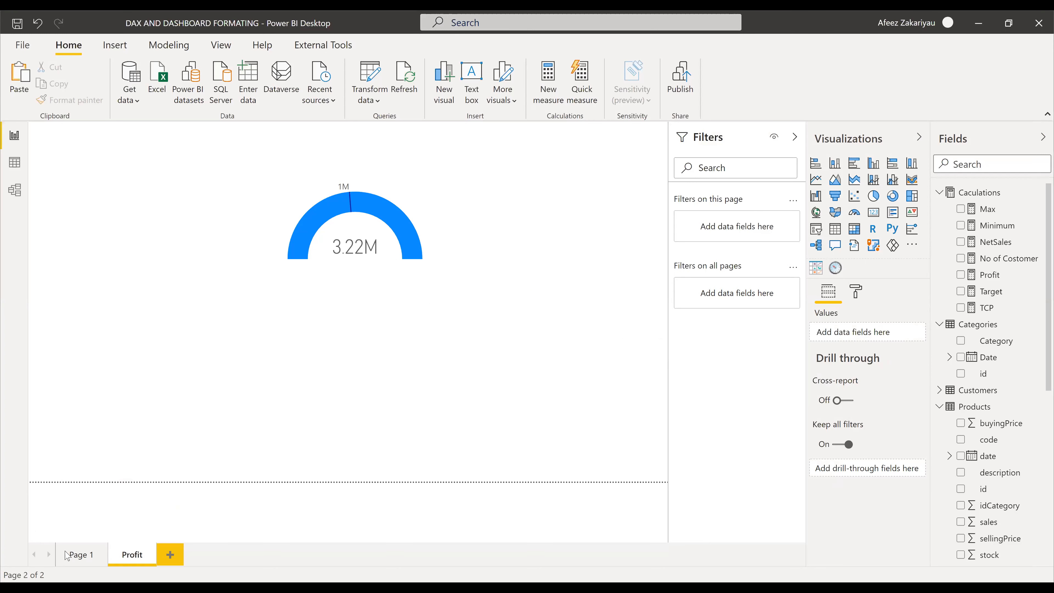
pyautogui.click(82, 555)
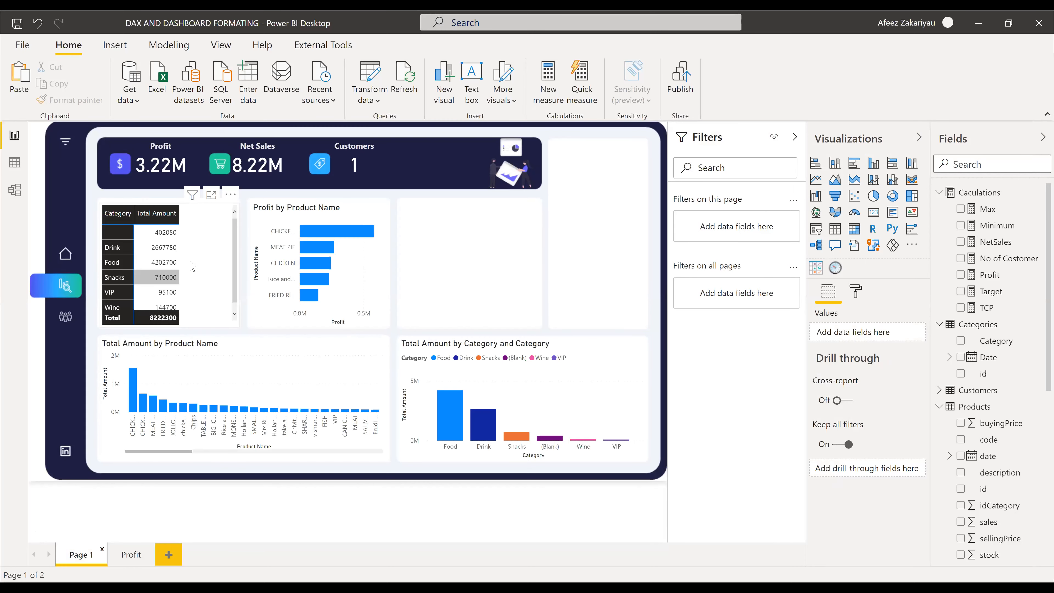
pyautogui.click(608, 357)
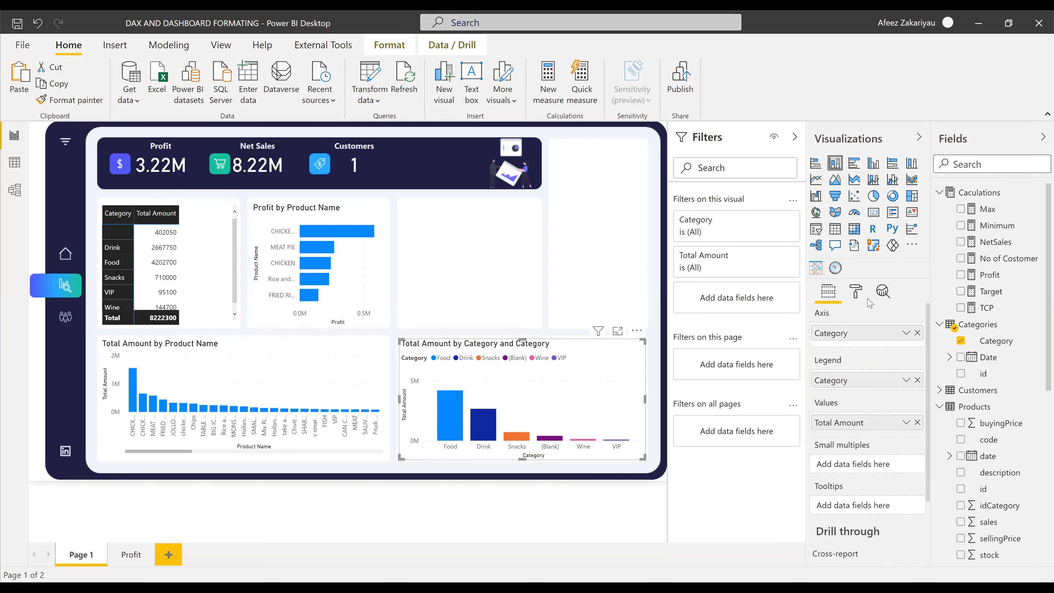
pyautogui.click(856, 291)
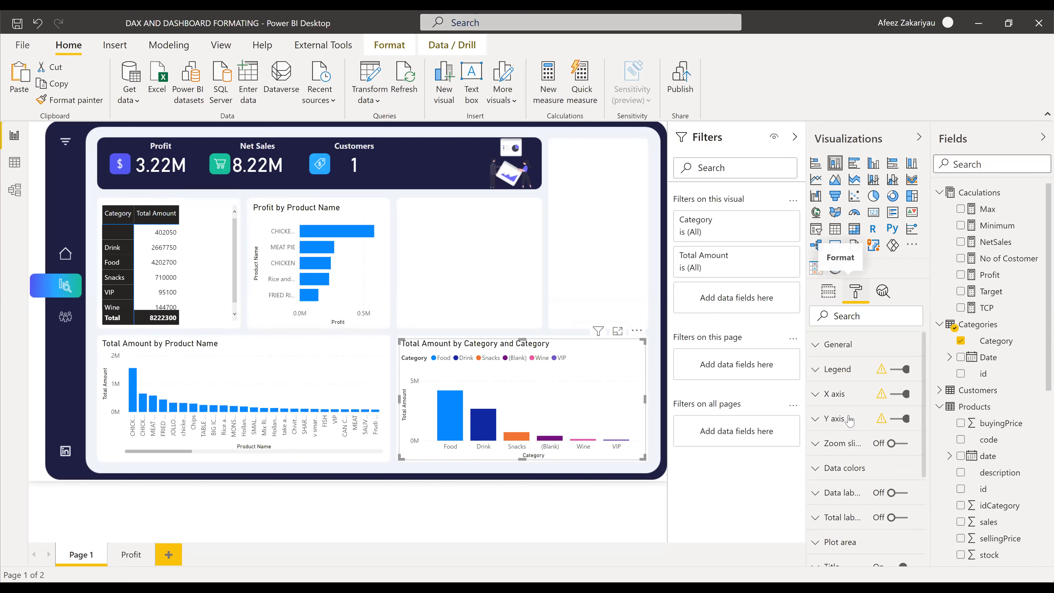
pyautogui.scroll(-4, 839, 425)
pyautogui.click(814, 537)
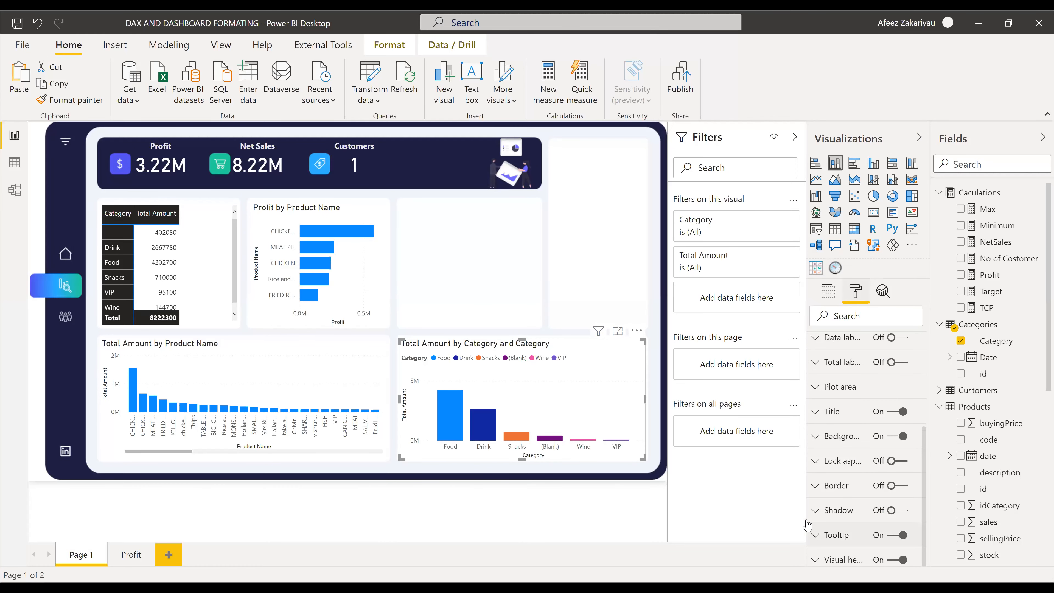
pyautogui.scroll(-5, 824, 498)
pyautogui.click(847, 413)
pyautogui.click(847, 412)
pyautogui.click(847, 412)
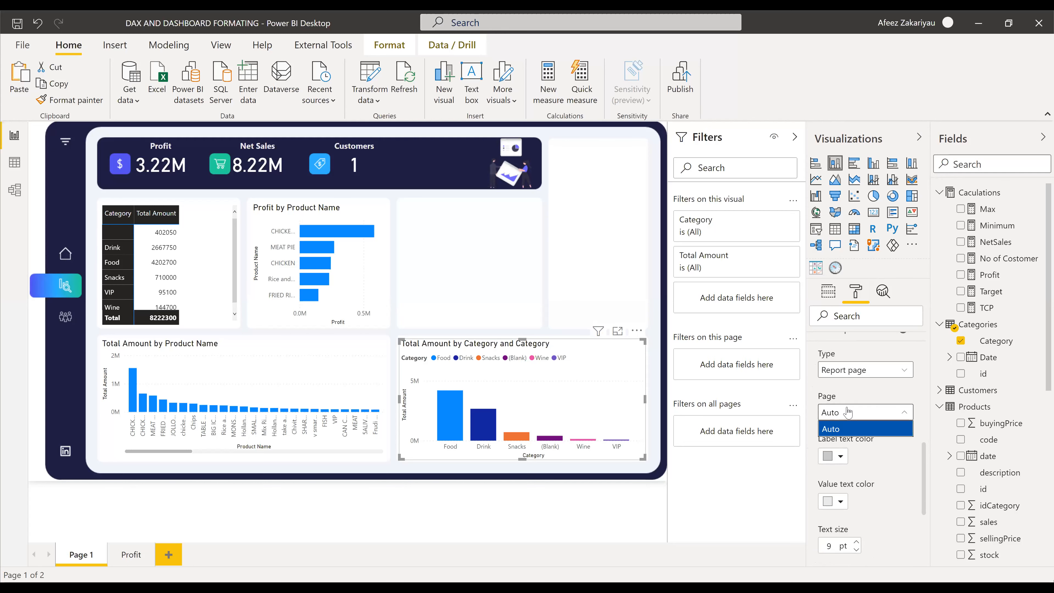
pyautogui.click(867, 370)
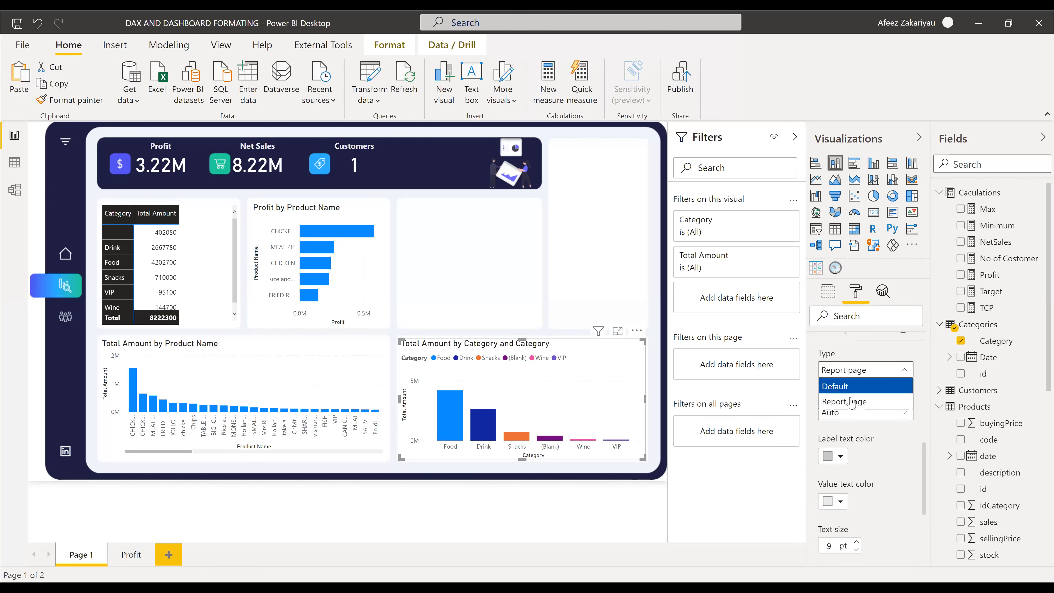
pyautogui.click(834, 414)
pyautogui.click(837, 413)
pyautogui.click(850, 416)
pyautogui.click(850, 416)
pyautogui.click(843, 430)
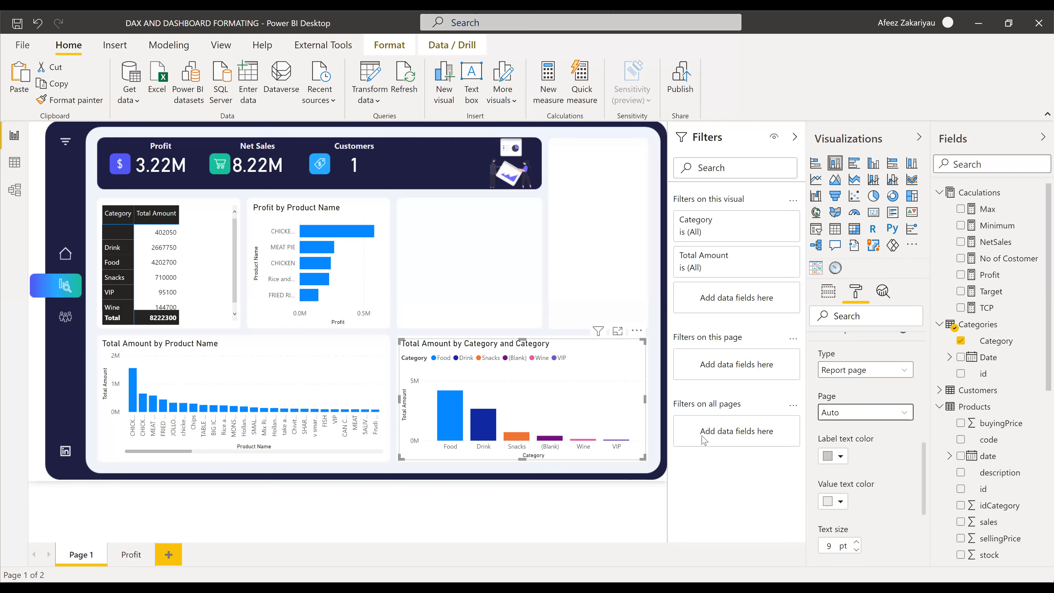
pyautogui.click(127, 556)
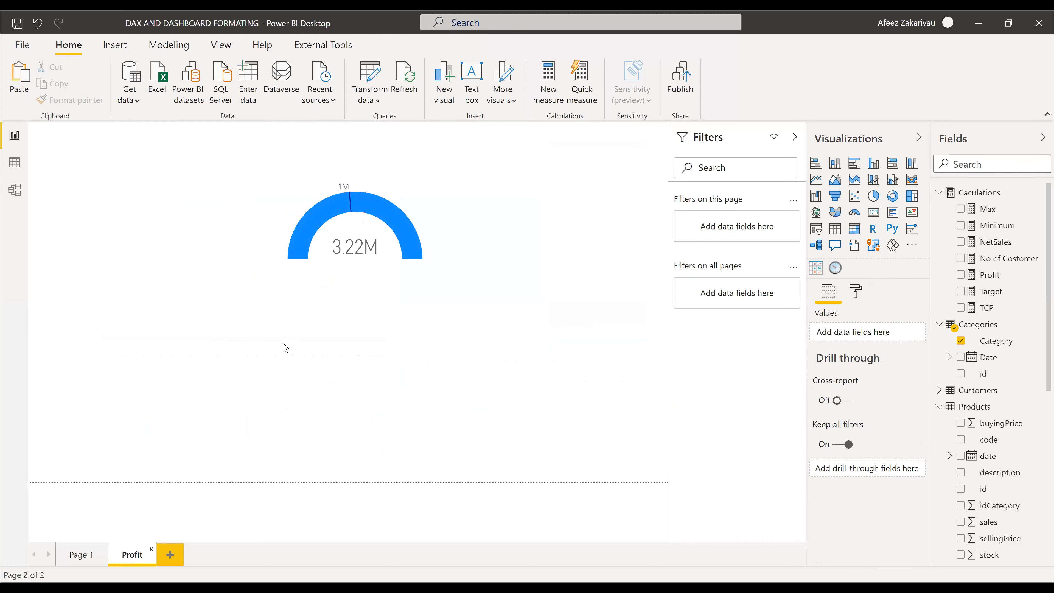
pyautogui.click(207, 377)
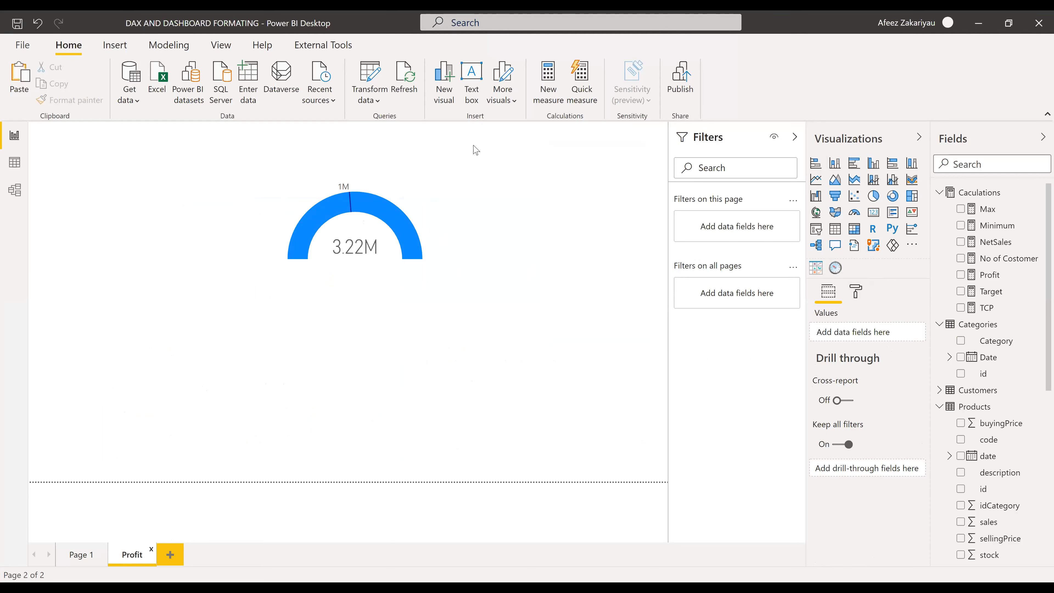
pyautogui.click(81, 555)
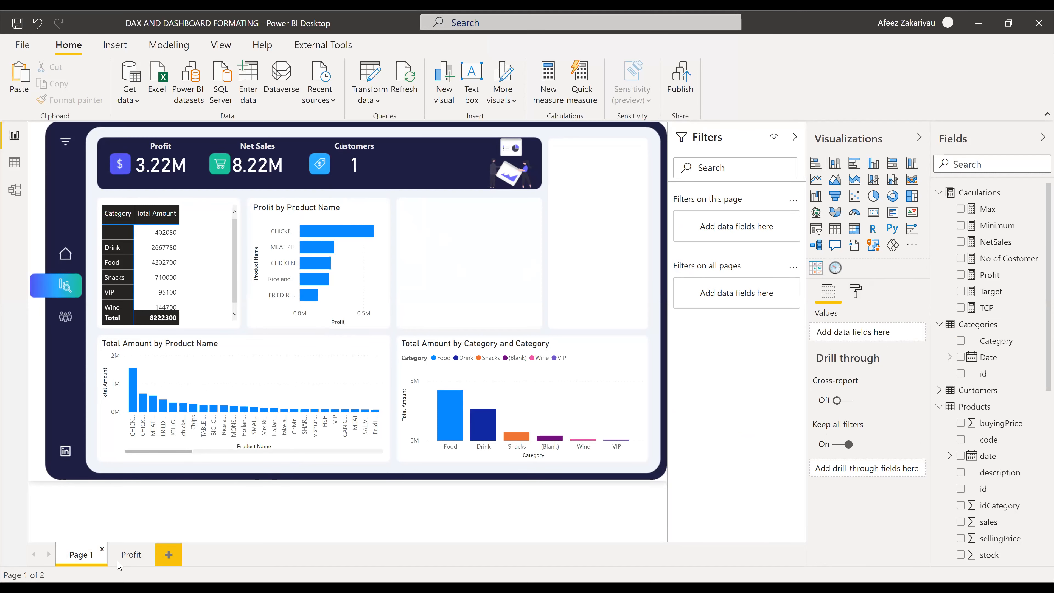
# - On the Profit page, delete the gauge and add a card showing the Profit total (3.22M)
pyautogui.click(130, 557)
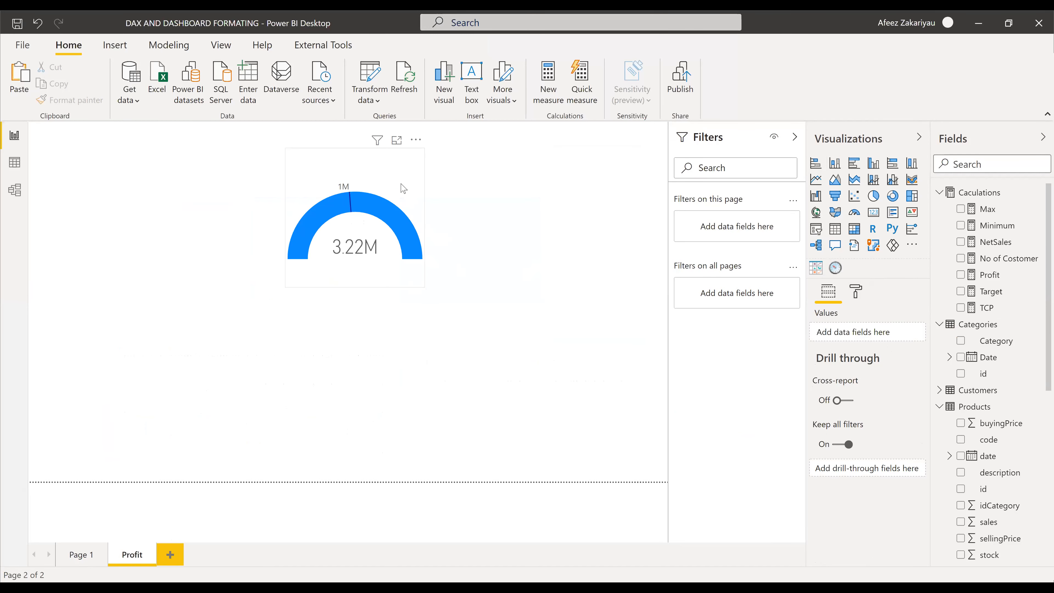
pyautogui.click(356, 283)
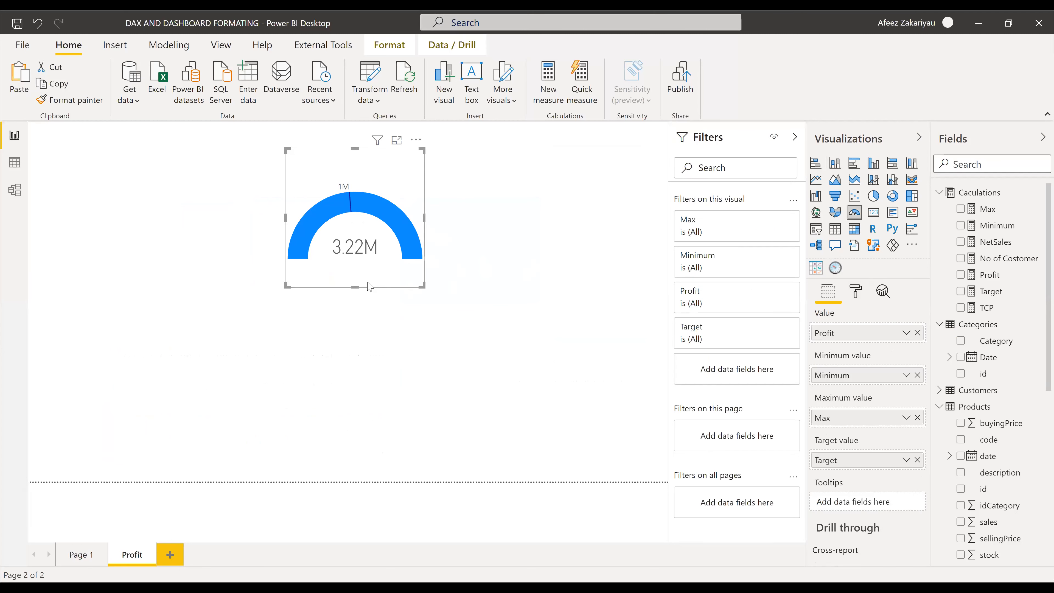
pyautogui.click(485, 304)
pyautogui.click(398, 190)
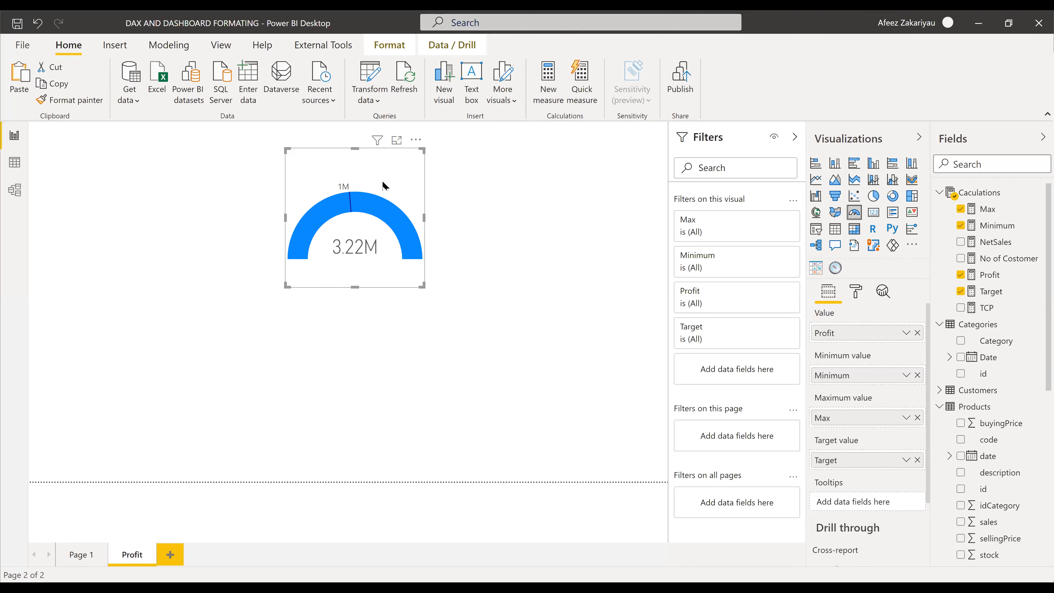
pyautogui.press('Delete')
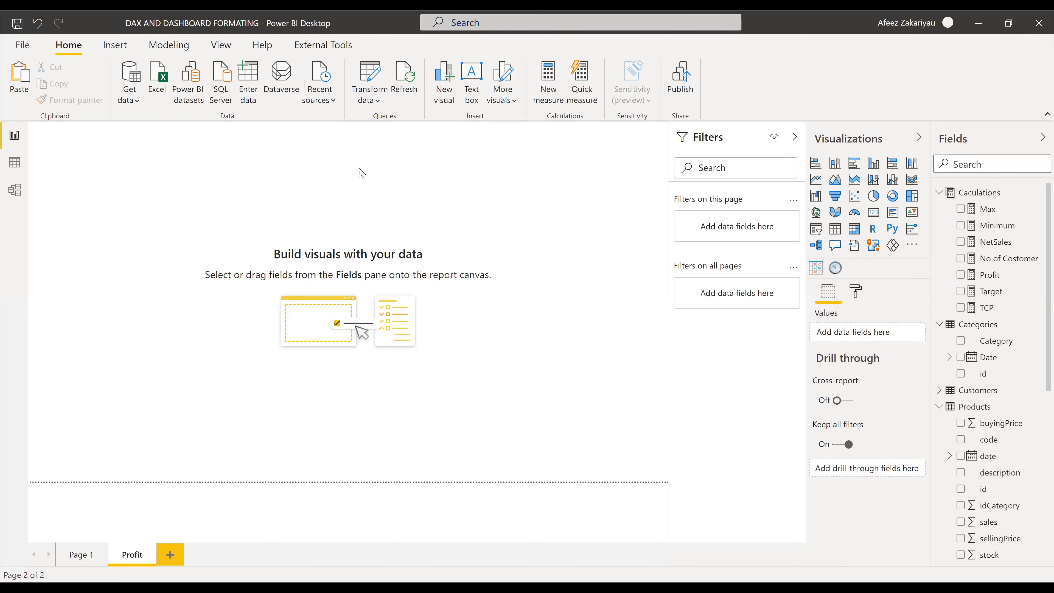
pyautogui.click(873, 216)
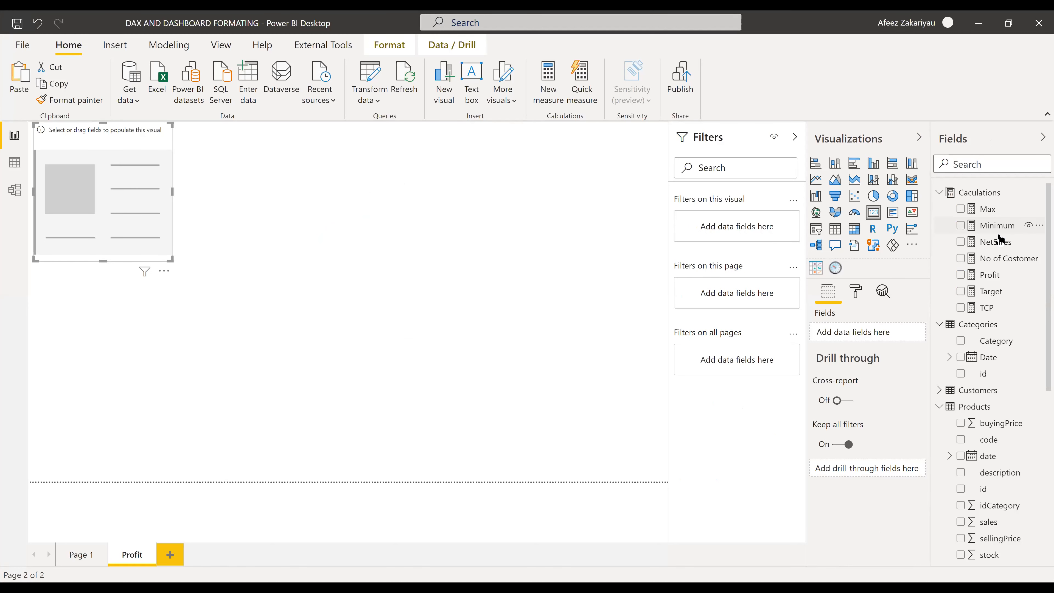
pyautogui.click(961, 274)
# - On Page 1, open the Profit by Product Name chart's tooltip settings and set the type to Default
pyautogui.click(78, 555)
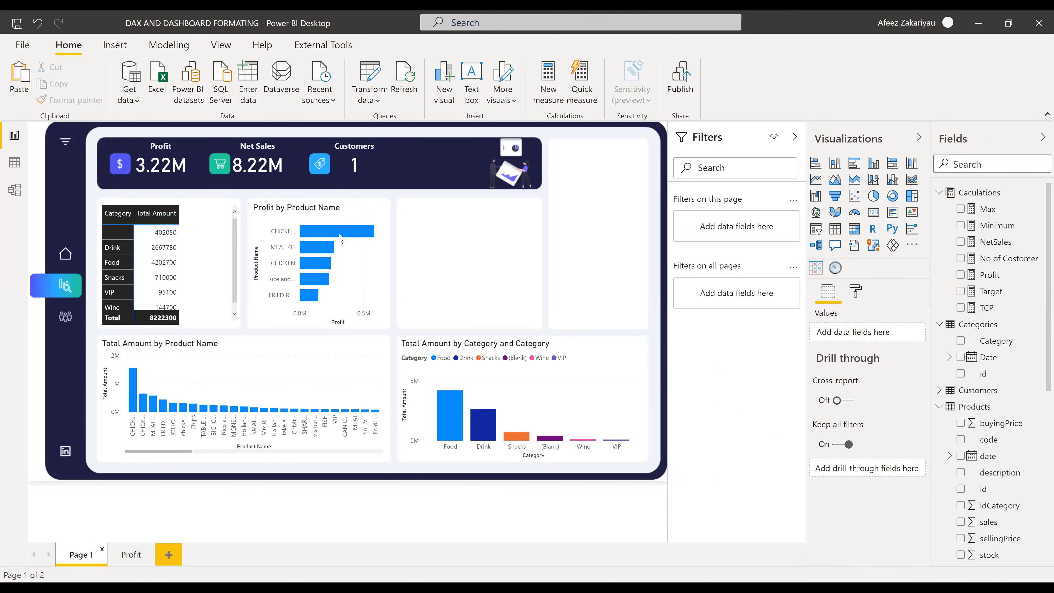
pyautogui.click(356, 219)
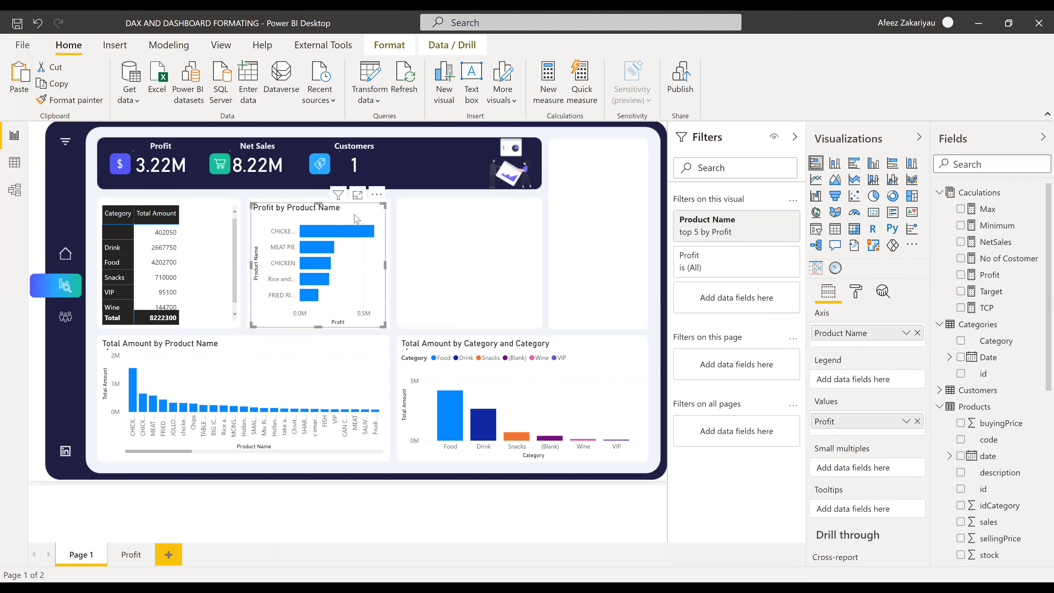
pyautogui.click(855, 291)
pyautogui.scroll(-3, 847, 416)
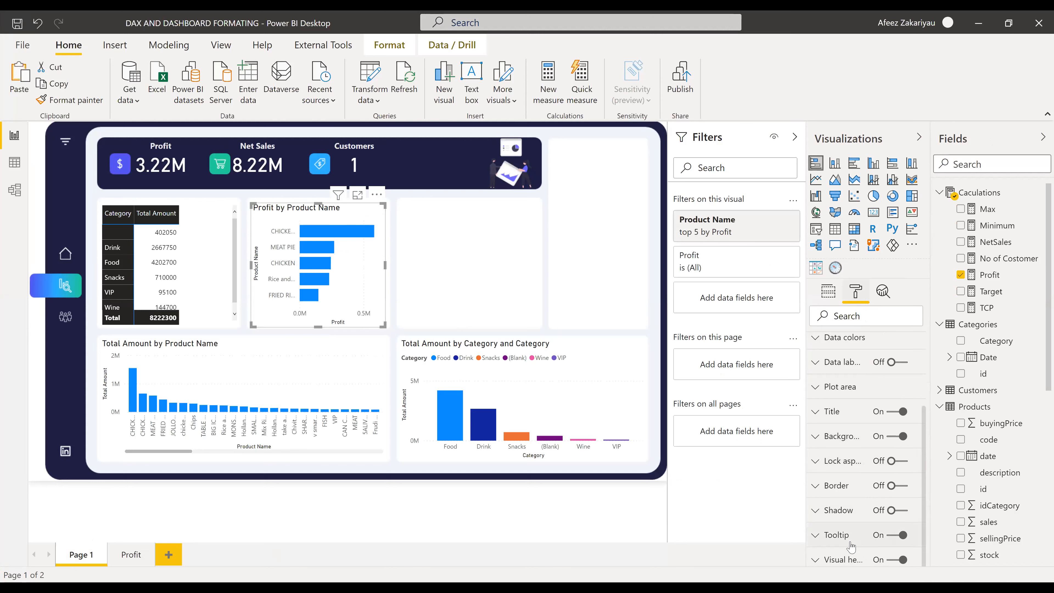
pyautogui.click(816, 536)
pyautogui.scroll(-5, 852, 415)
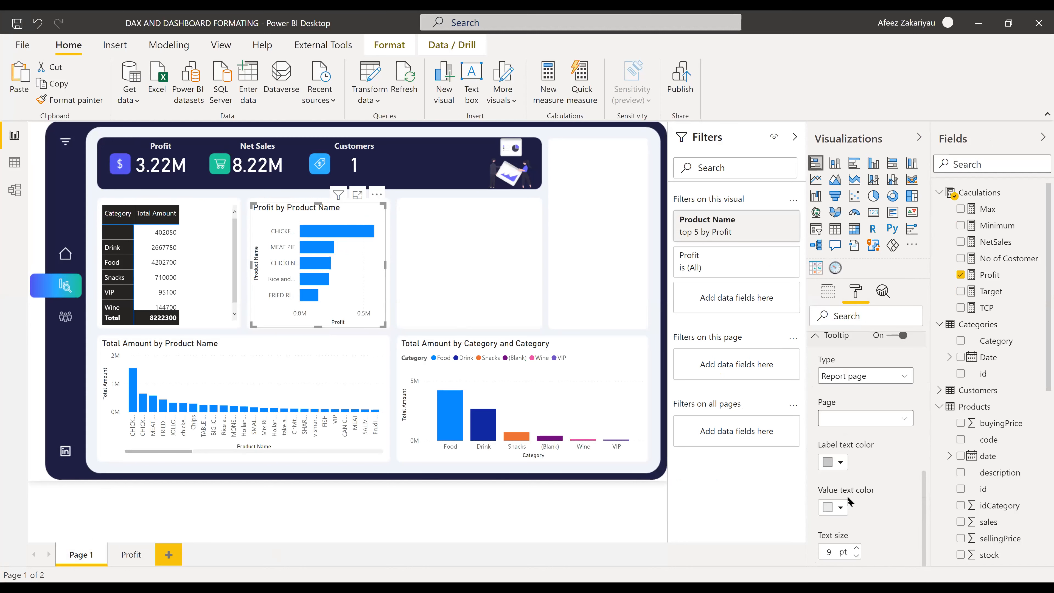
pyautogui.scroll(3, 847, 345)
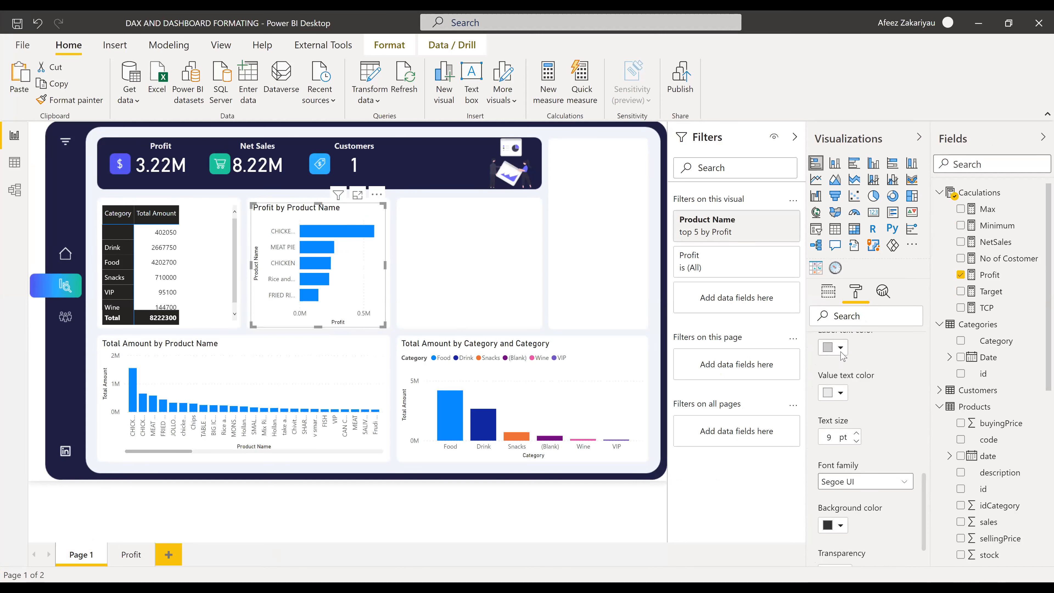
pyautogui.click(847, 369)
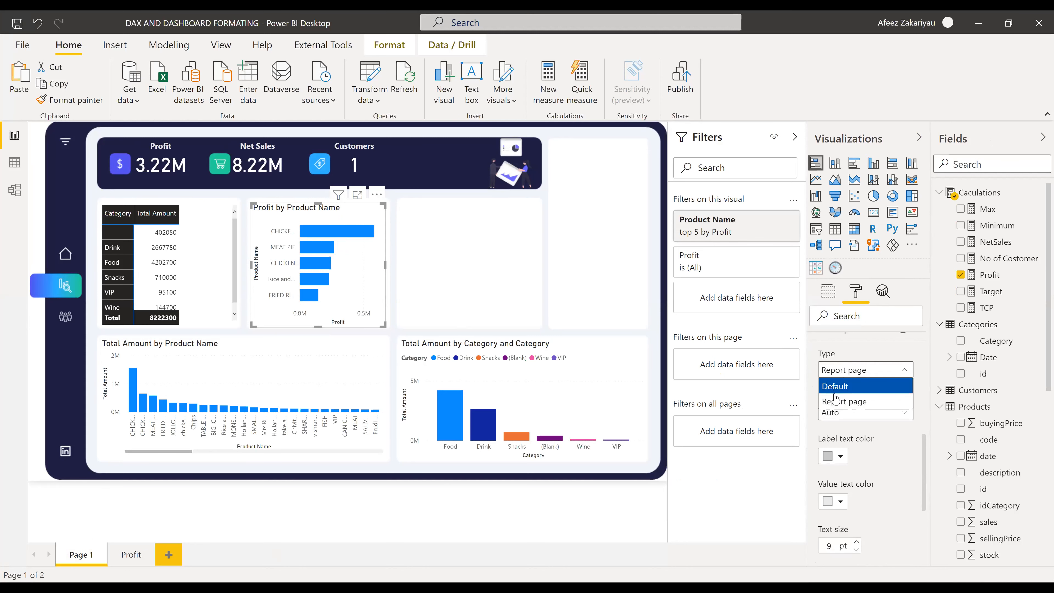
pyautogui.click(842, 402)
pyautogui.click(846, 370)
pyautogui.click(847, 386)
# - Set the tooltip type back to Report page, check the page list, and return to the Profit page
pyautogui.scroll(-3, 847, 407)
pyautogui.scroll(5, 843, 401)
pyautogui.click(843, 458)
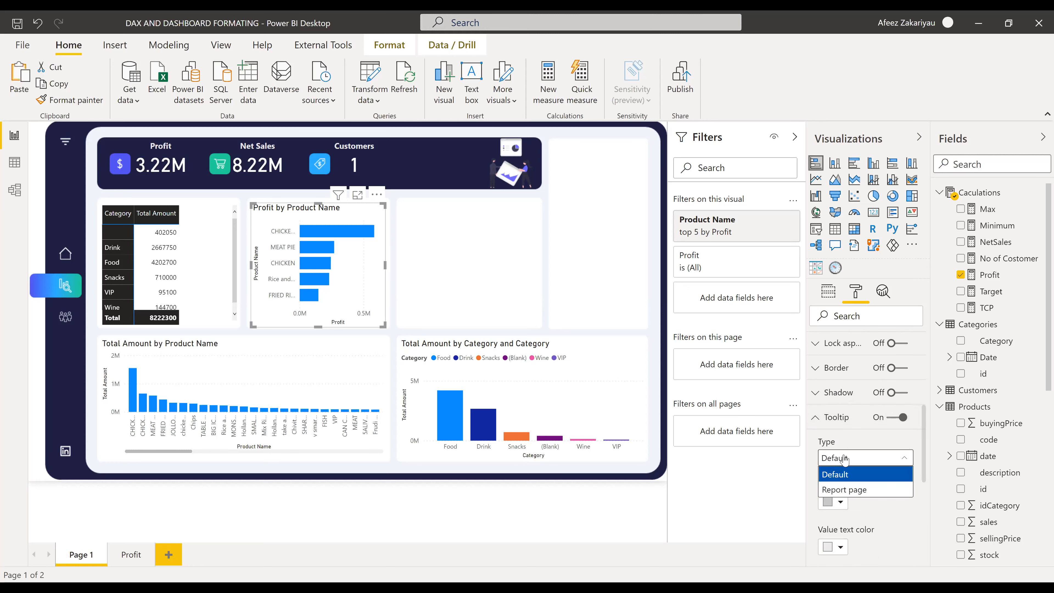
pyautogui.click(868, 475)
pyautogui.scroll(-4, 859, 448)
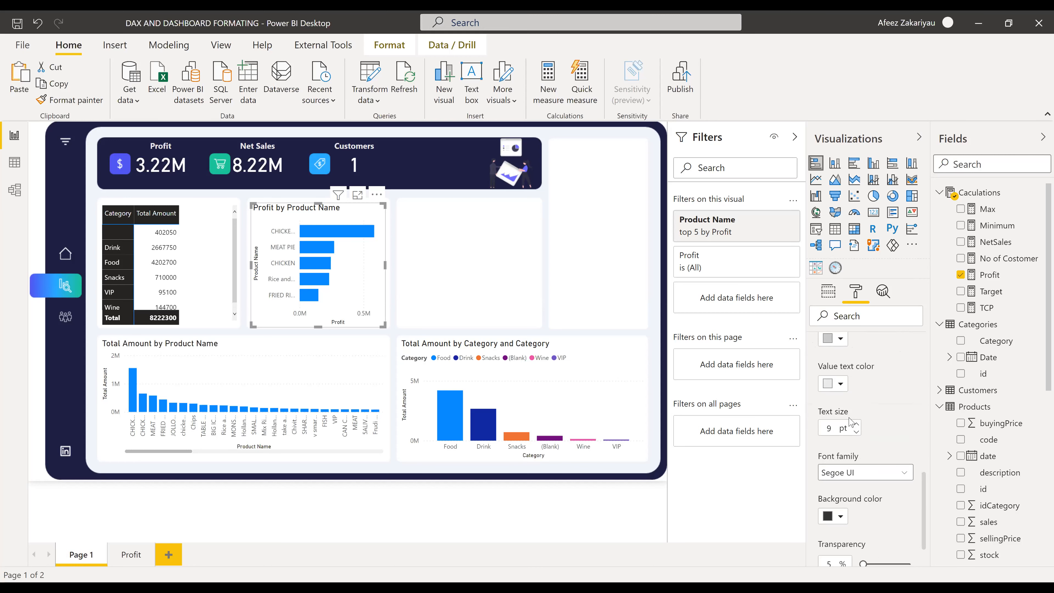
pyautogui.scroll(4, 849, 424)
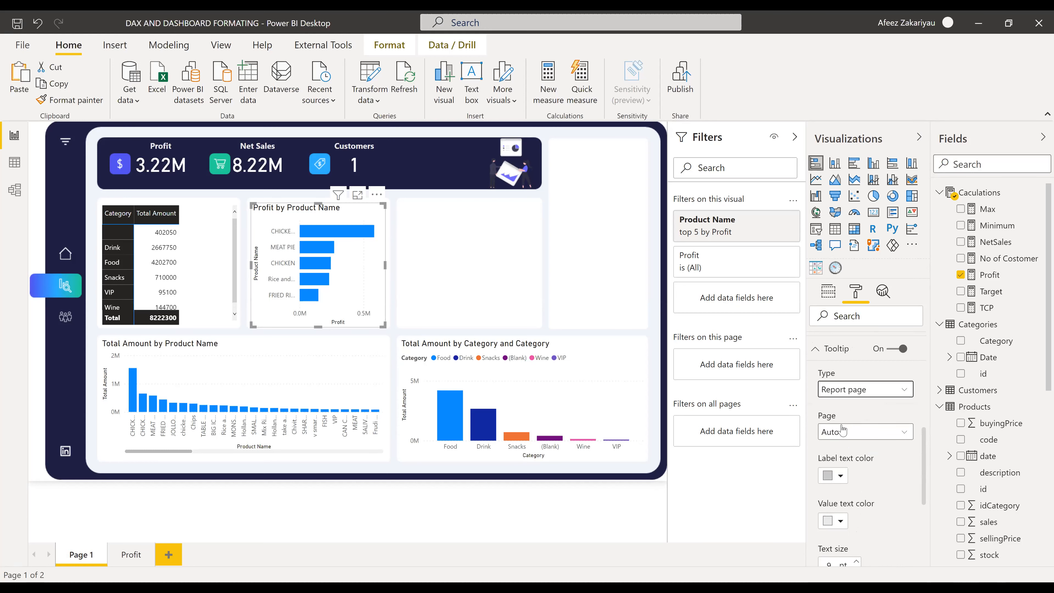
pyautogui.click(855, 434)
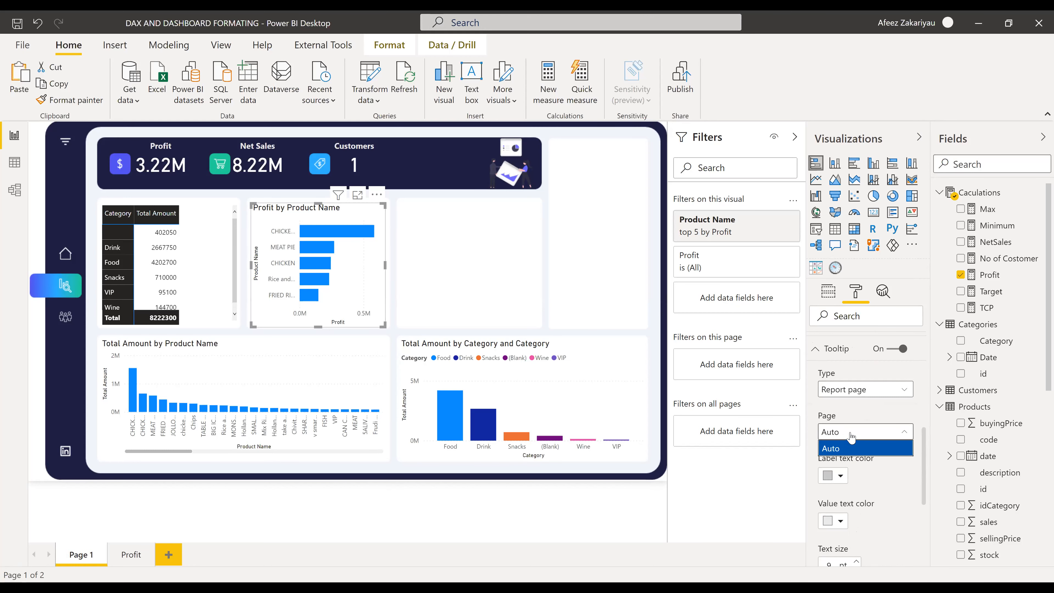
pyautogui.click(133, 555)
# - From the Profit page, switch to Data view to show the Sales table's 11,935 rows
pyautogui.click(127, 559)
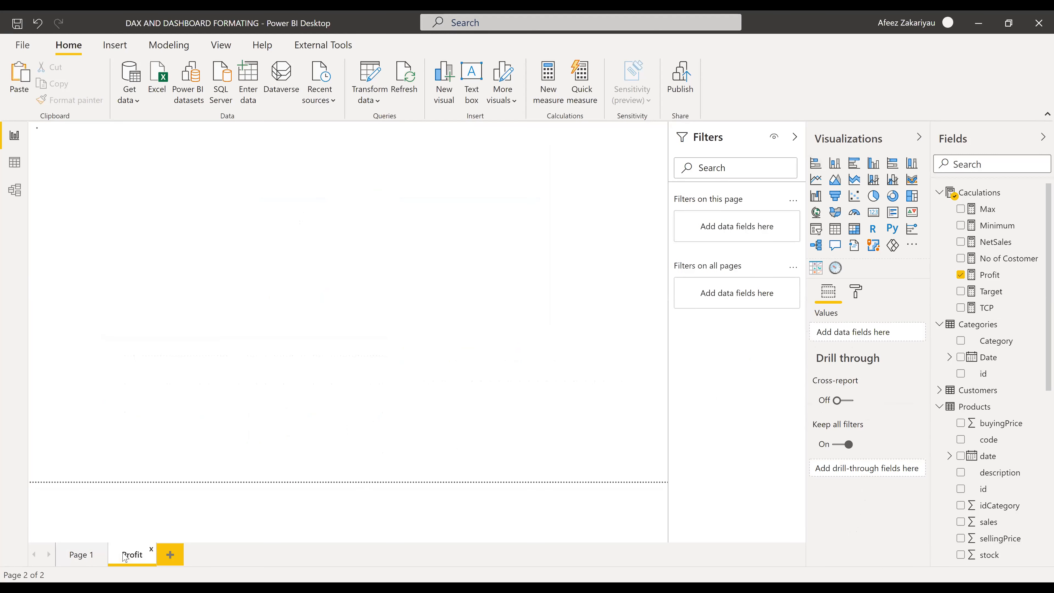
pyautogui.rightClick(126, 557)
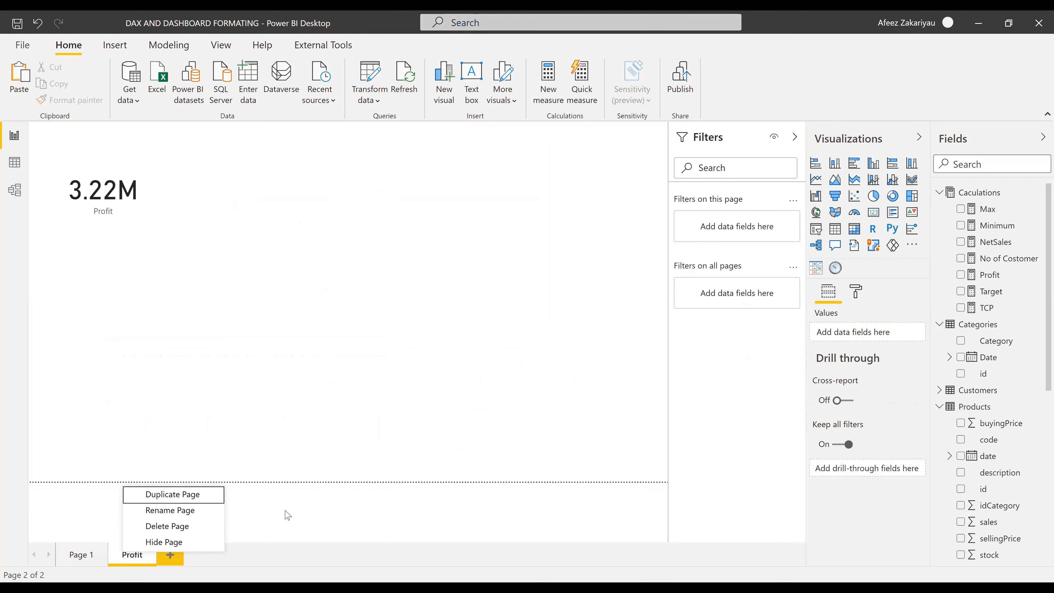
pyautogui.click(590, 415)
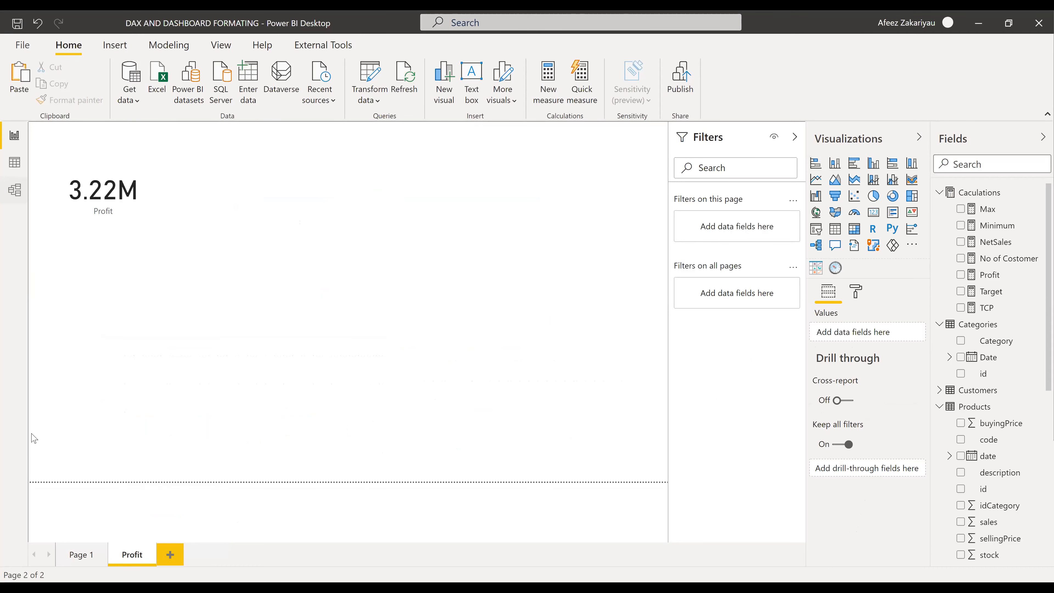
pyautogui.click(15, 162)
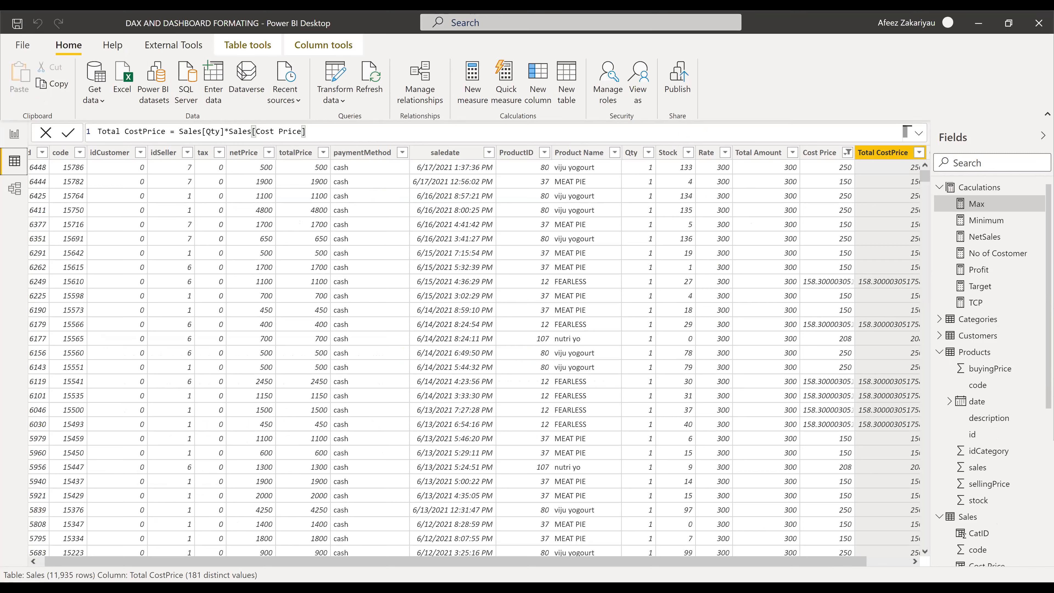
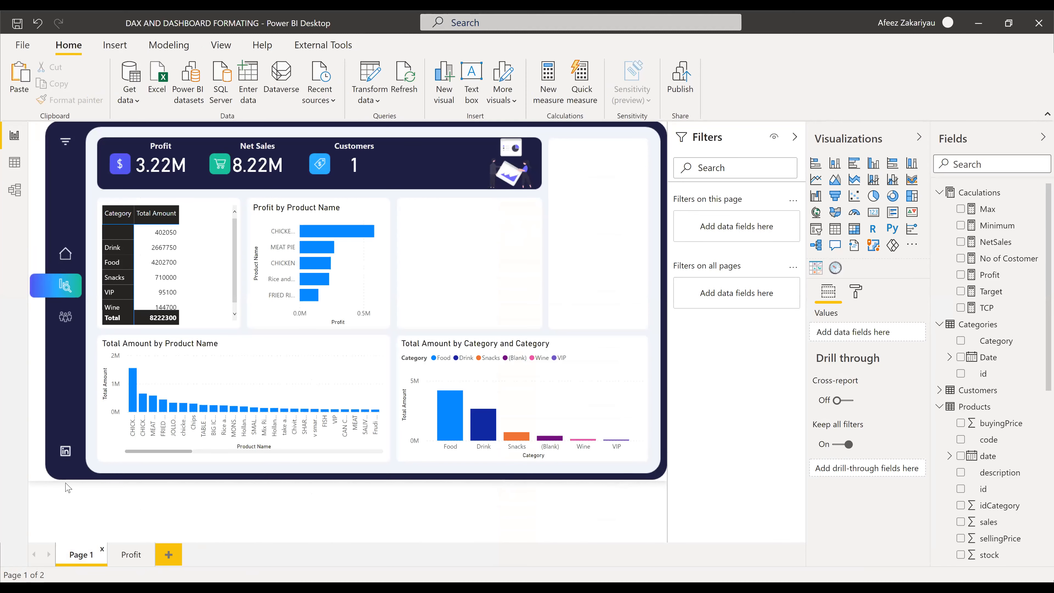
# - Switch to the simplified single-row ribbon and delete the accidentally added Q&A visual
pyautogui.hotkey('ctrl', 'F1')
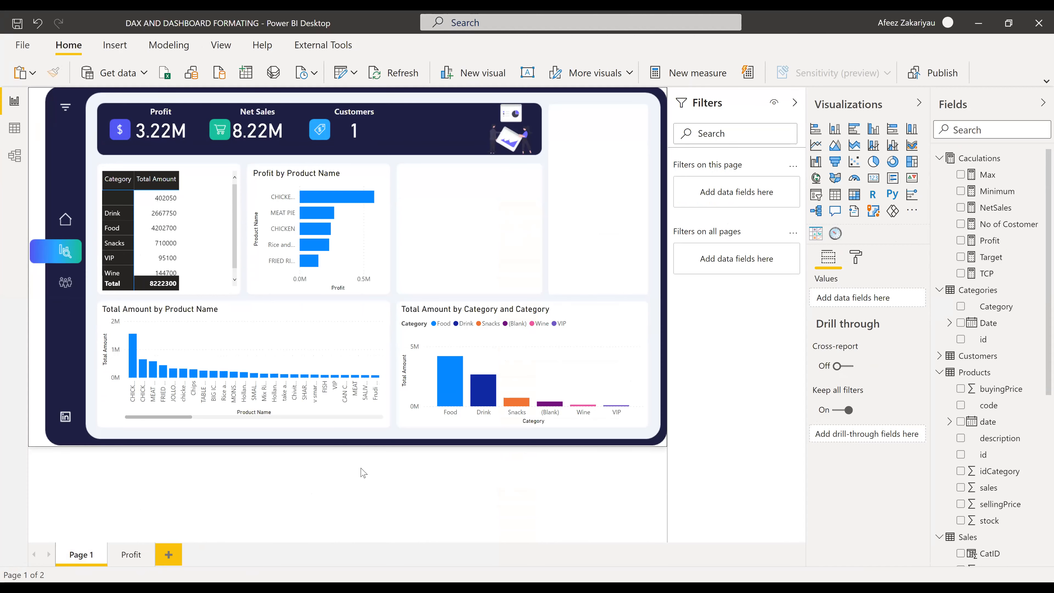
pyautogui.doubleClick(91, 365)
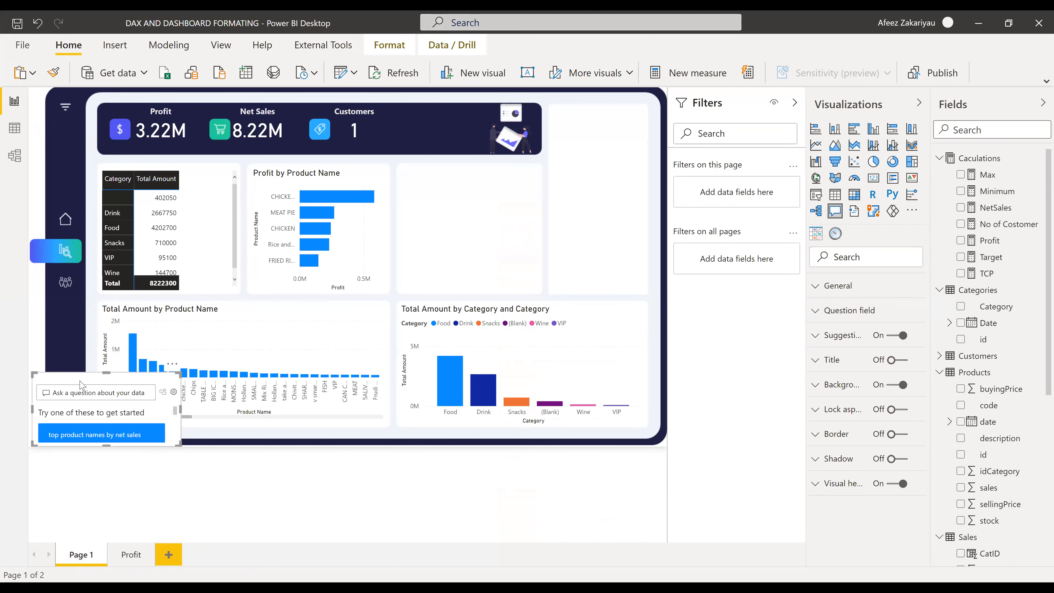
pyautogui.press('Delete')
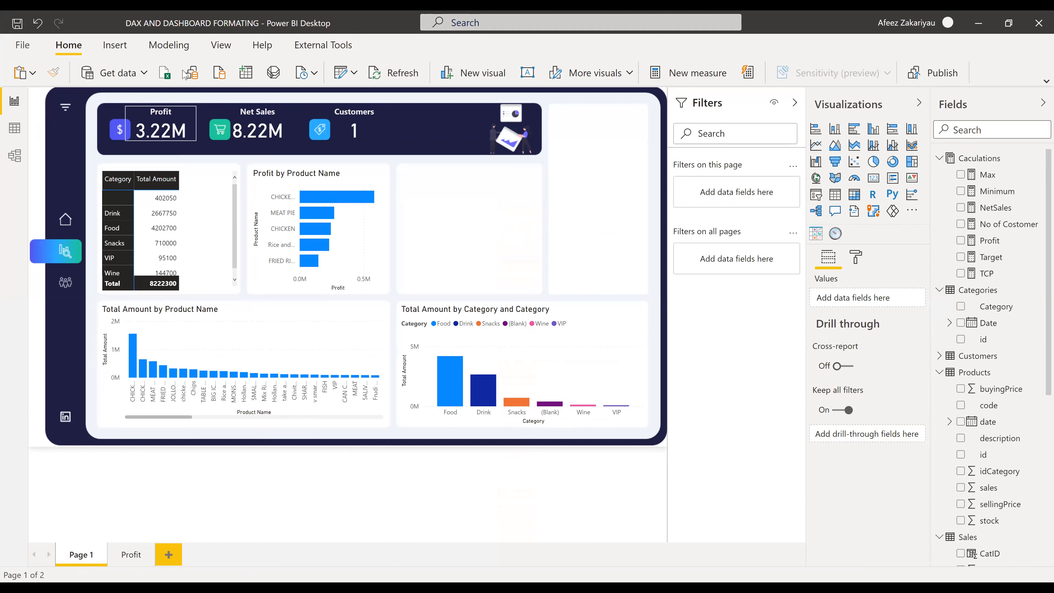
# - Set Page view to Fit to page, then Fit to width, so Page 1 fills the canvas
pyautogui.click(221, 45)
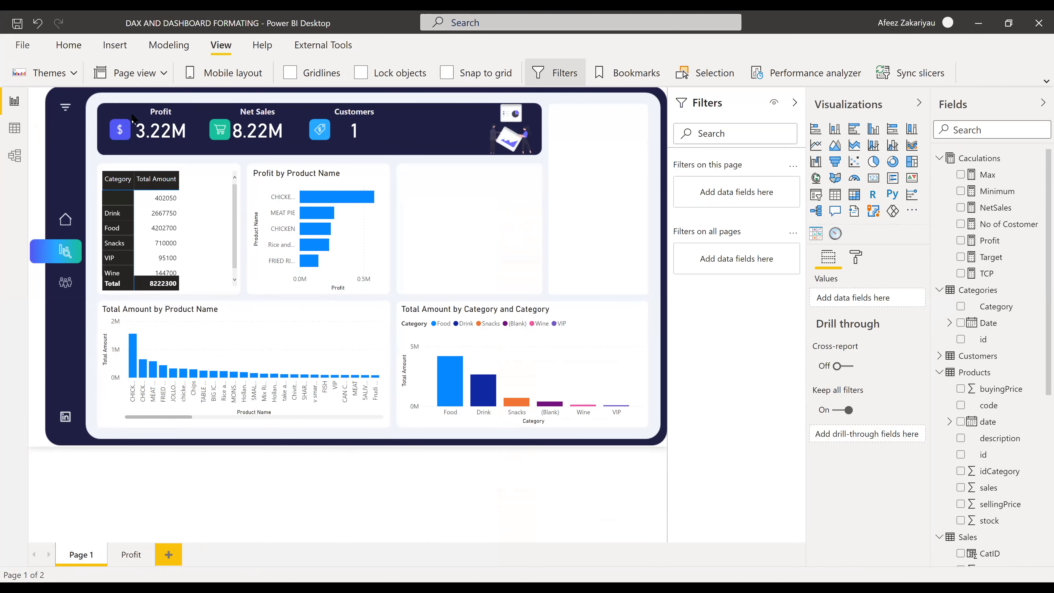
pyautogui.click(129, 73)
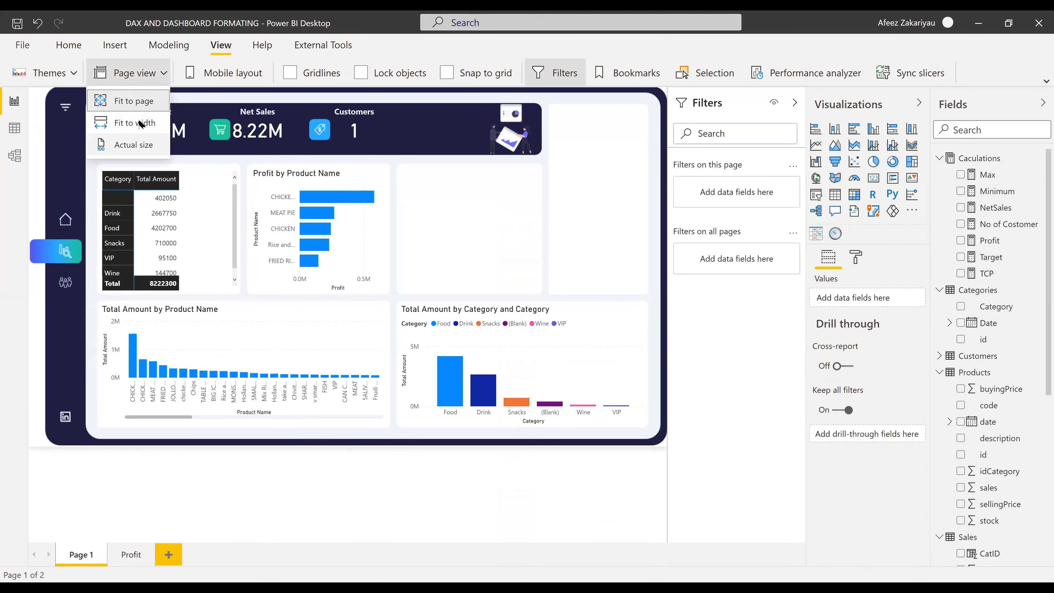
pyautogui.click(133, 103)
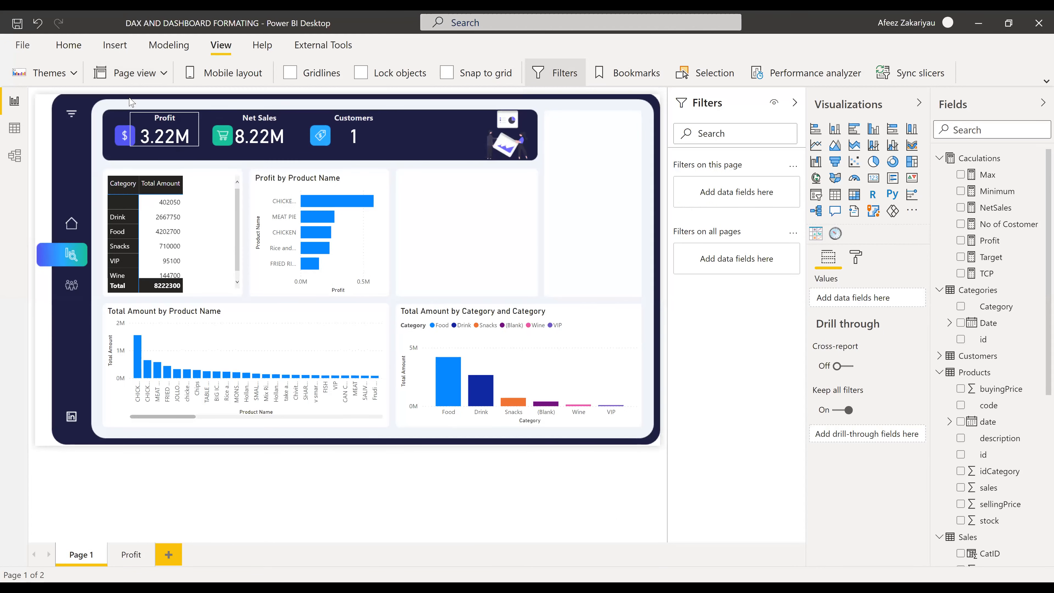
pyautogui.click(146, 79)
pyautogui.click(137, 138)
pyautogui.click(129, 72)
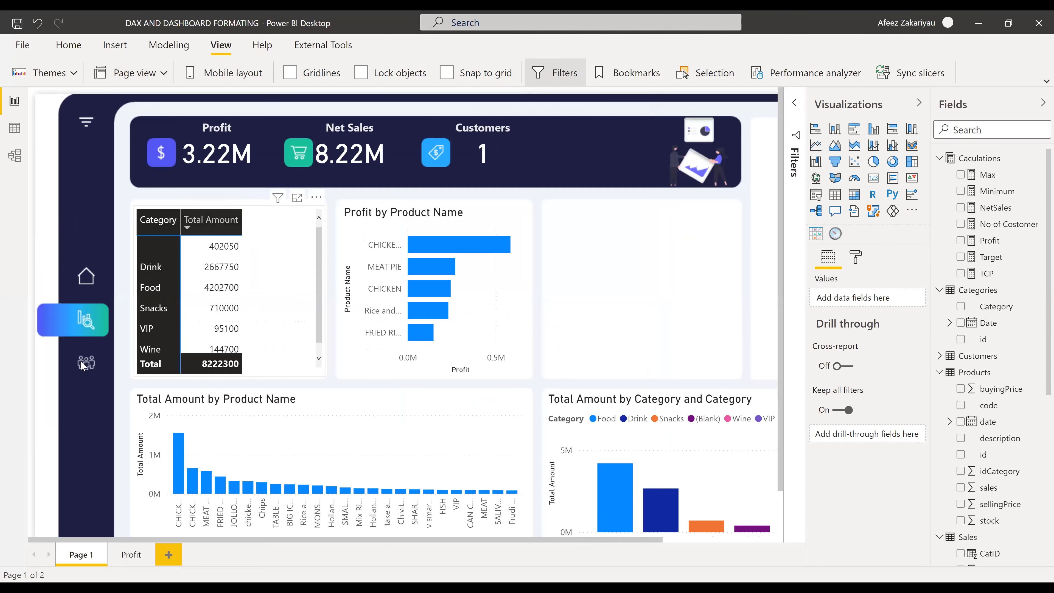
pyautogui.scroll(-1, 81, 366)
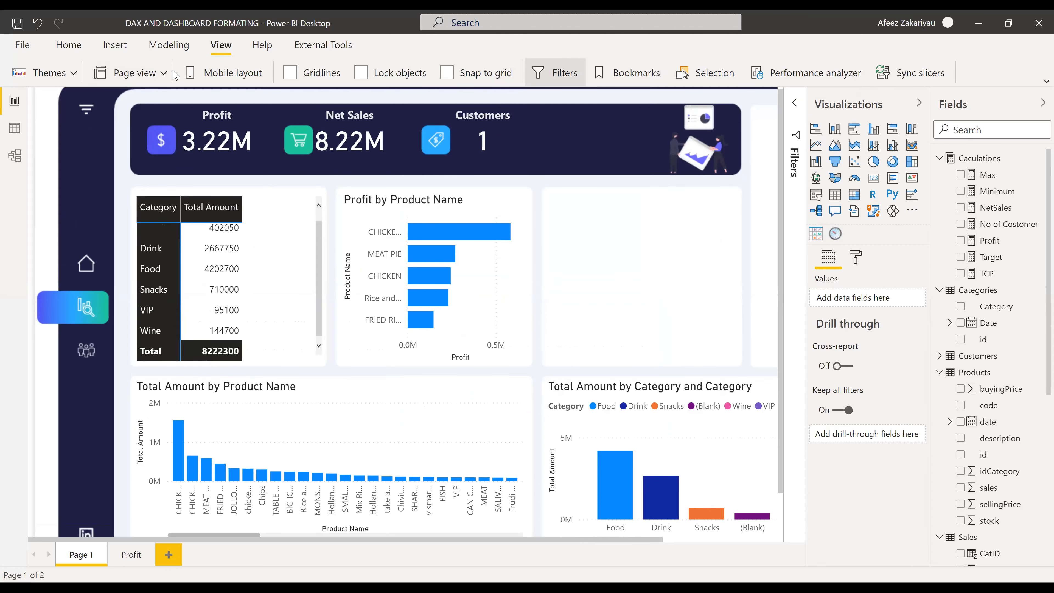
pyautogui.click(158, 74)
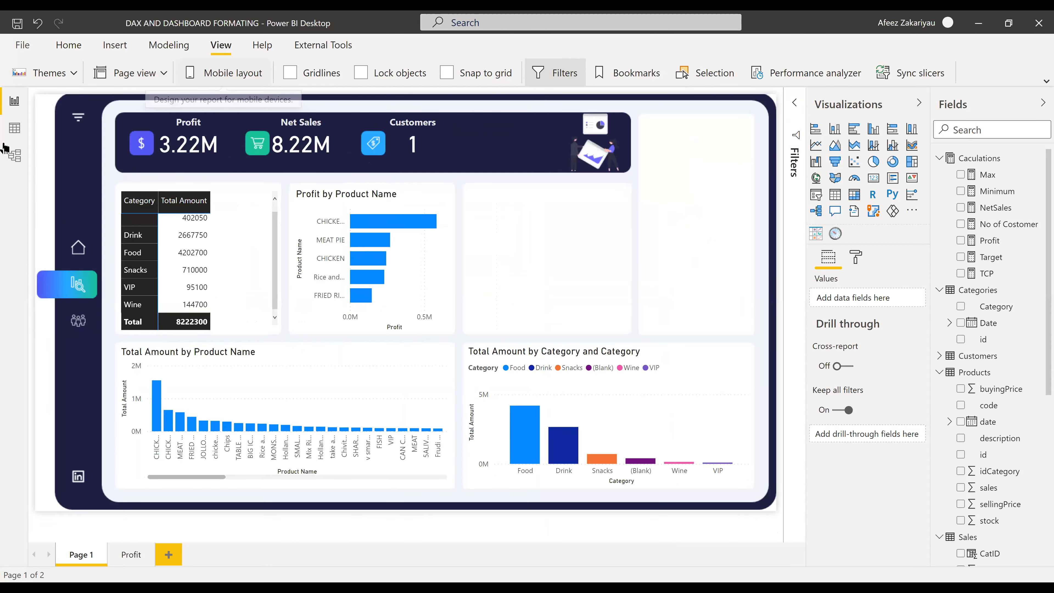
# - Insert a rectangle shape and stretch it over the entire dashboard page
pyautogui.click(79, 45)
pyautogui.click(115, 45)
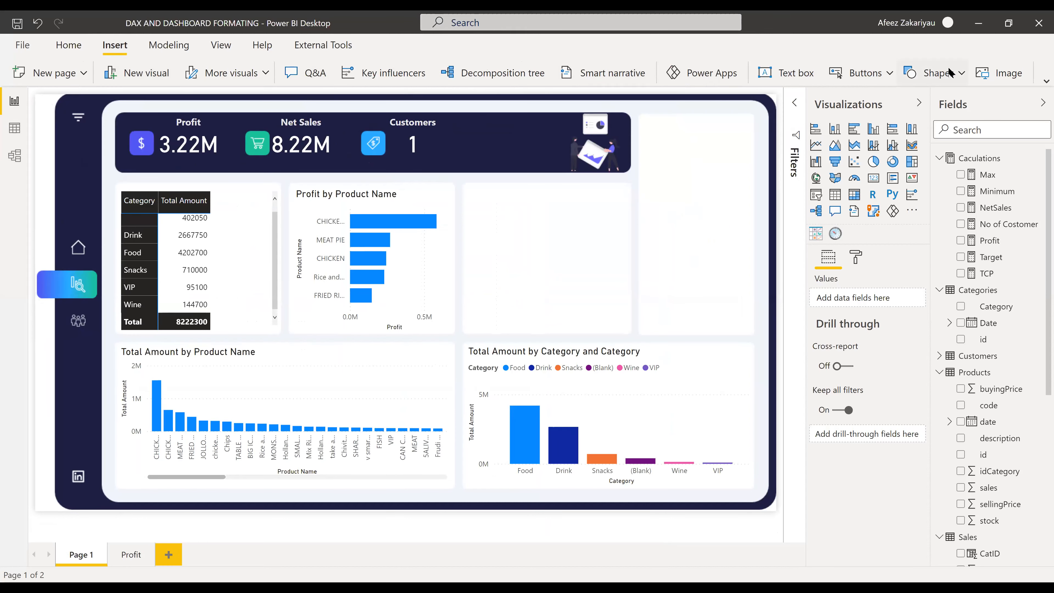
pyautogui.click(937, 73)
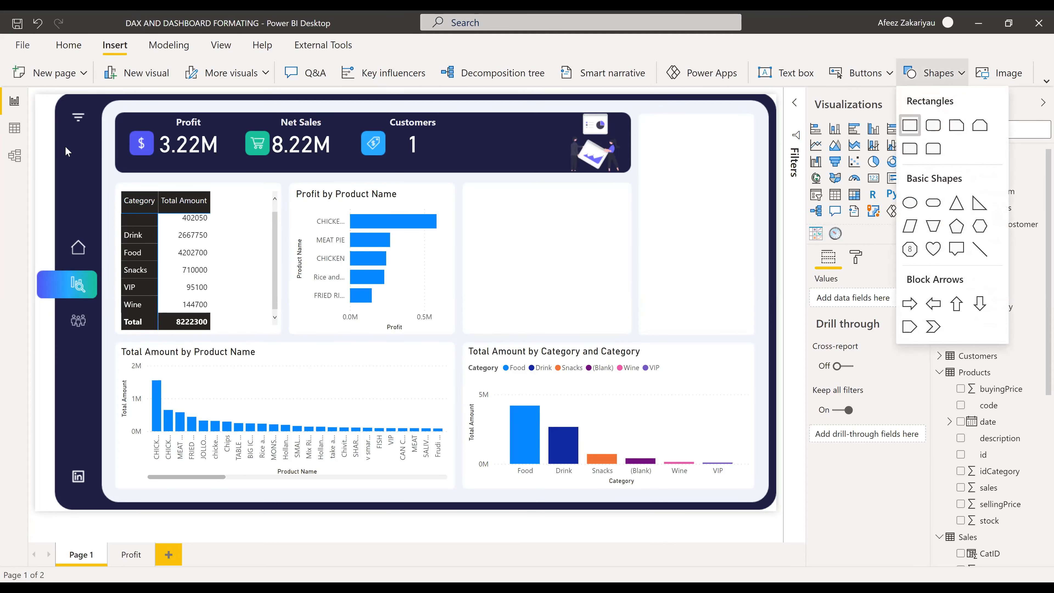
pyautogui.moveTo(66, 146); pyautogui.dragTo(38, 142)
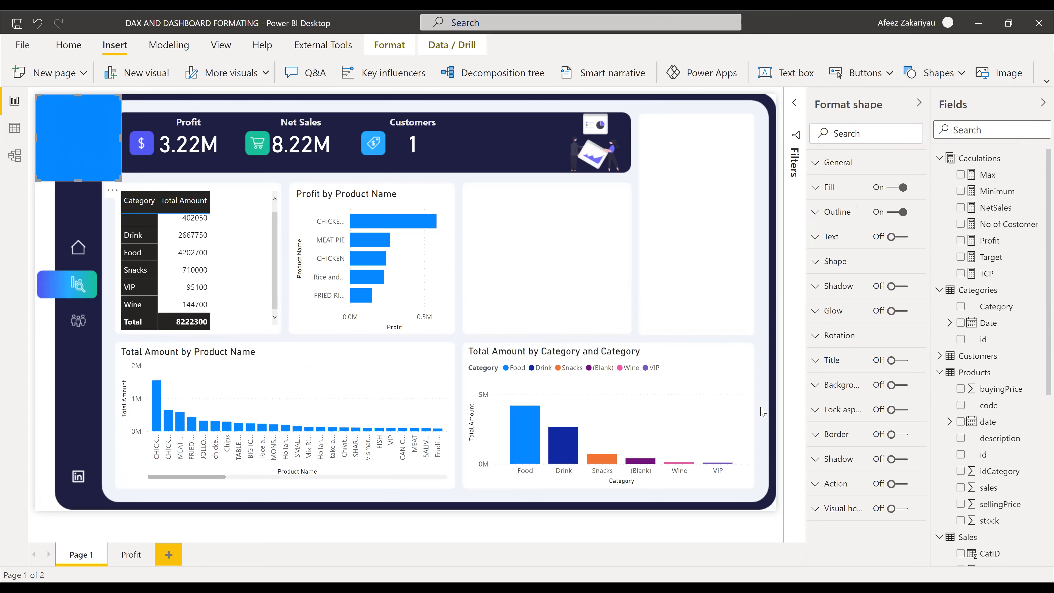
pyautogui.moveTo(768, 491); pyautogui.dragTo(781, 517)
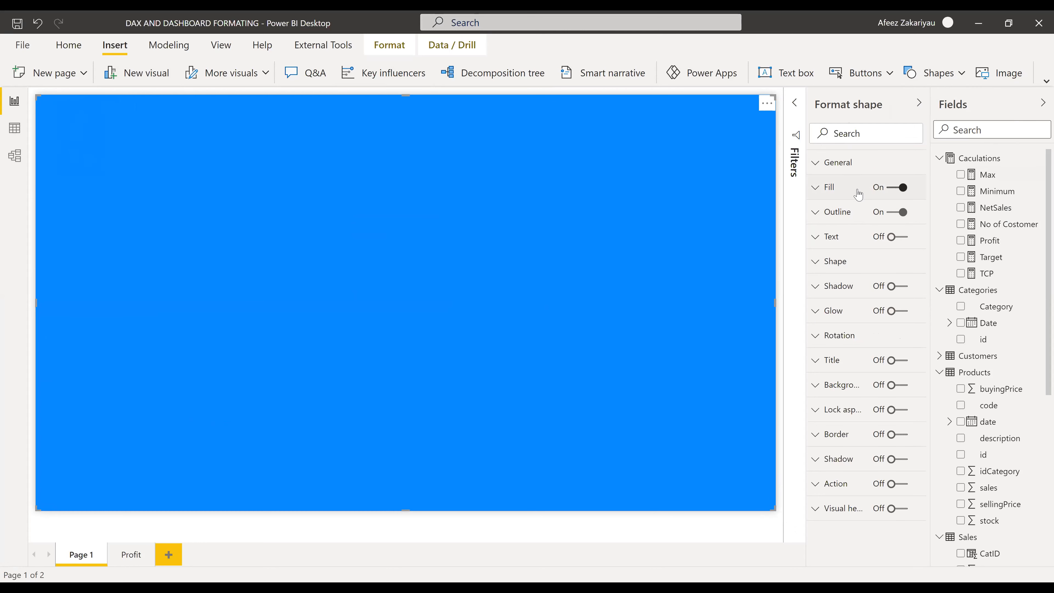
# - Change the rectangle's fill colour from blue to dark grey
pyautogui.click(816, 189)
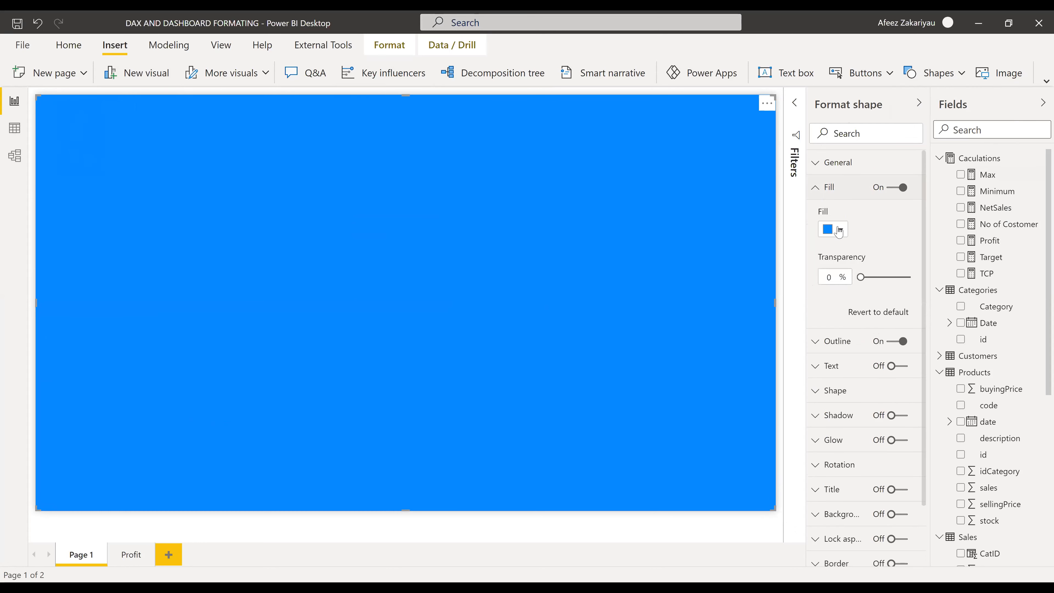
pyautogui.click(838, 229)
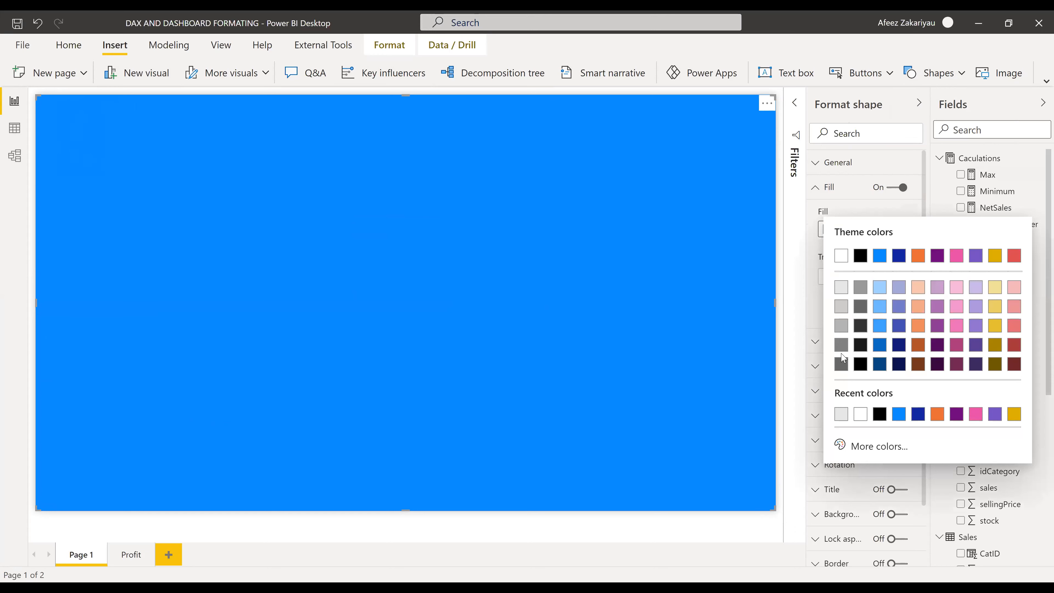
pyautogui.click(861, 328)
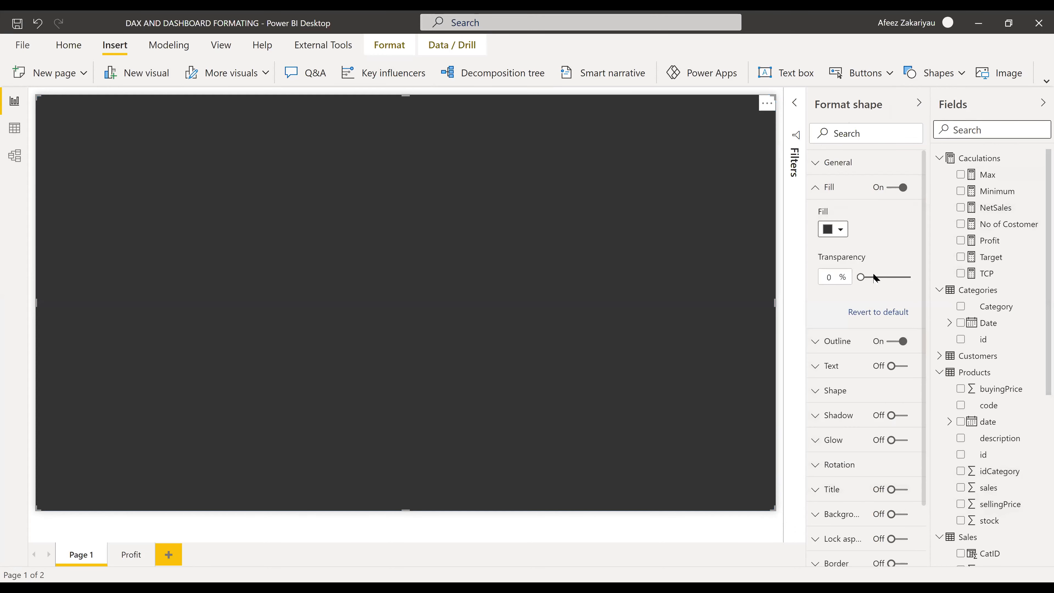
# - Set the dark grey rectangle's fill transparency to 41%
pyautogui.moveTo(861, 278)
pyautogui.mouseDown()
pyautogui.moveTo(894, 283)
pyautogui.moveTo(880, 277)
pyautogui.mouseUp()
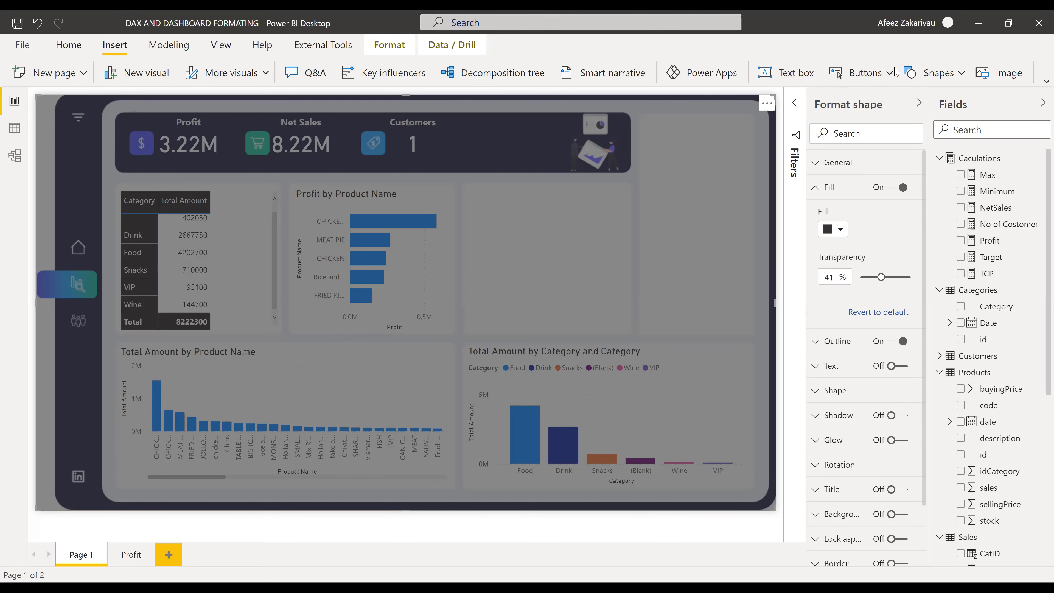
pyautogui.click(939, 73)
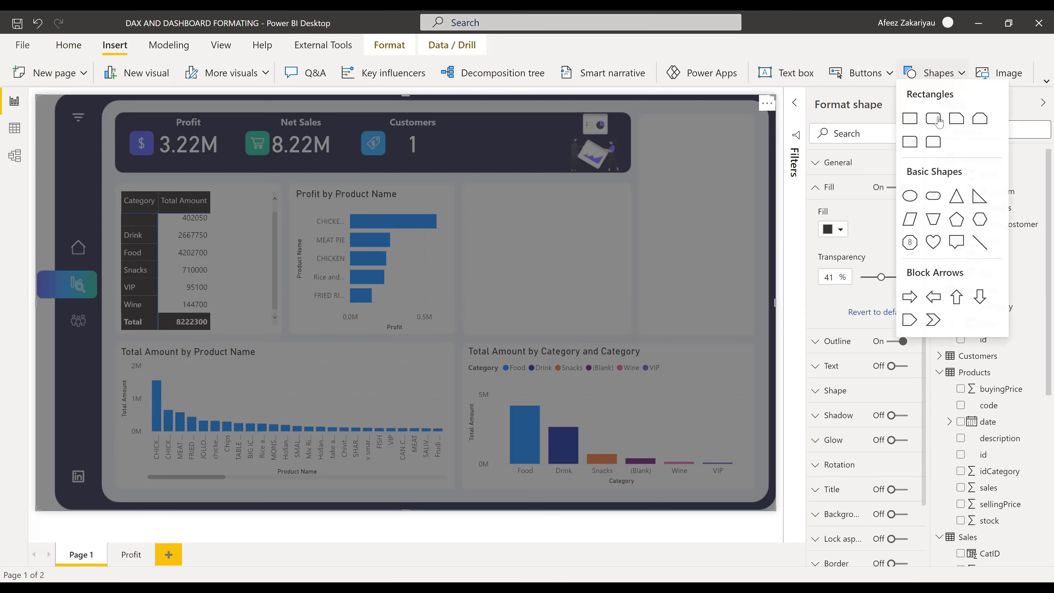
pyautogui.click(910, 125)
pyautogui.moveTo(146, 208); pyautogui.dragTo(150, 150)
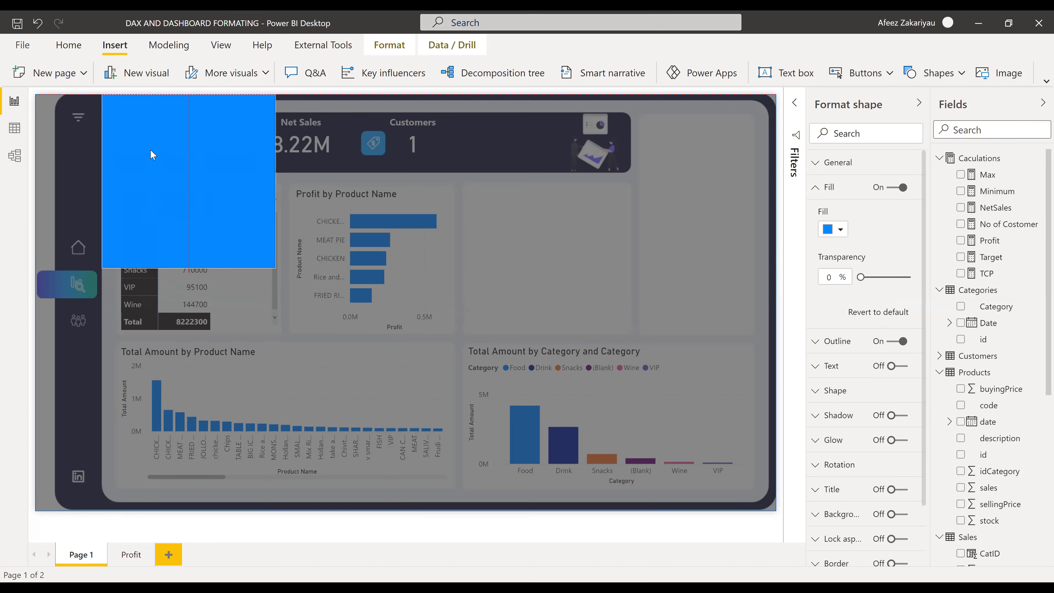
pyautogui.moveTo(176, 253); pyautogui.dragTo(177, 254)
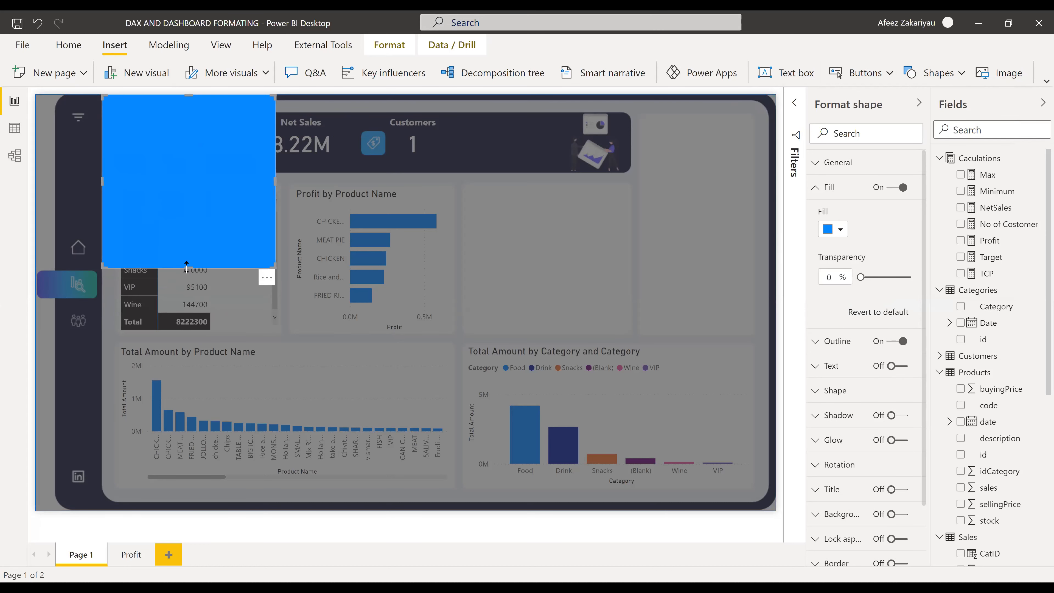
pyautogui.moveTo(151, 393); pyautogui.dragTo(170, 501)
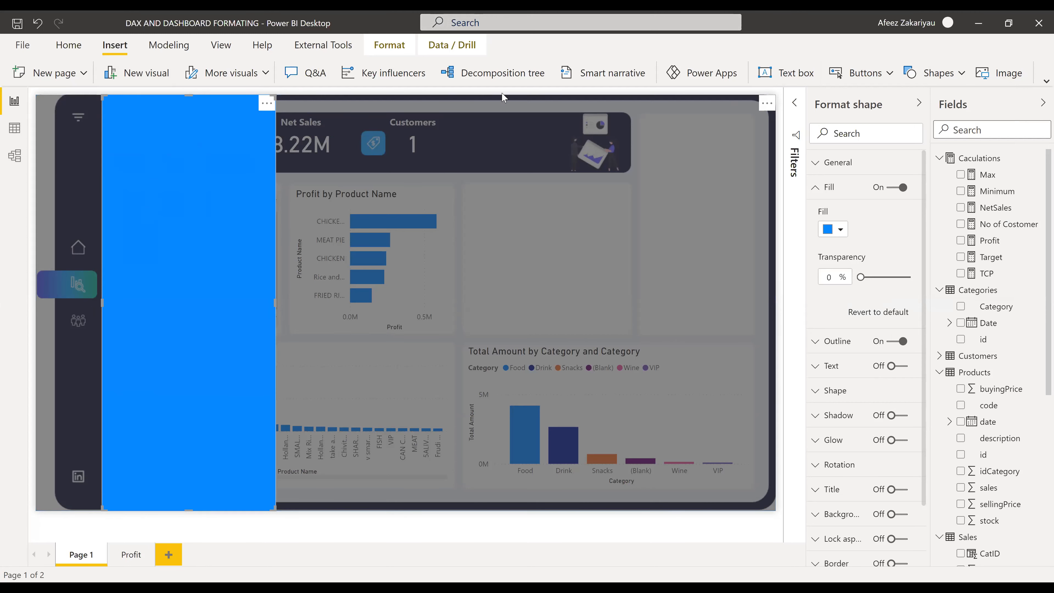
pyautogui.click(841, 229)
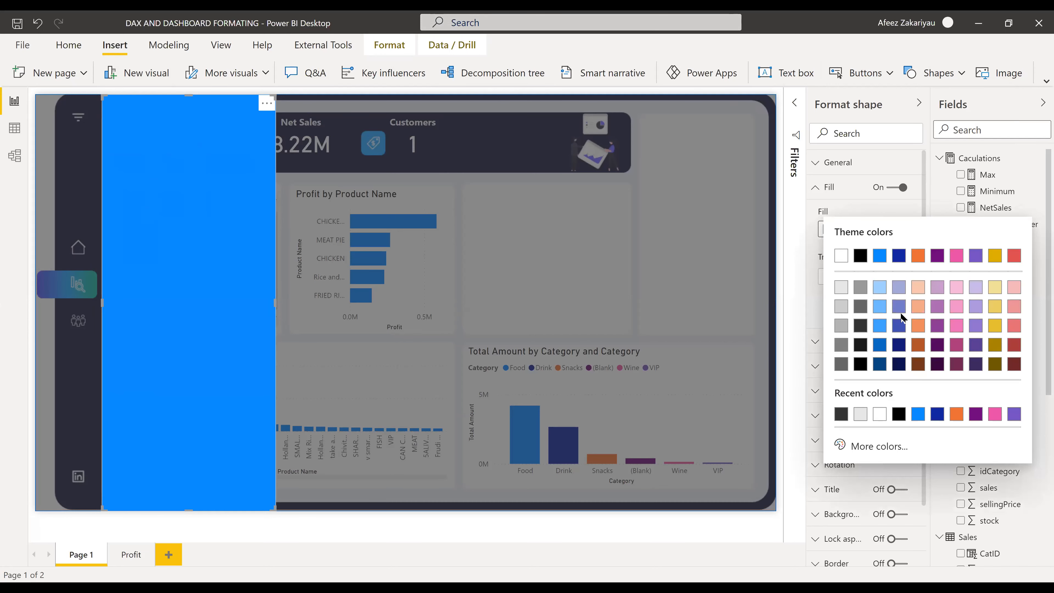
pyautogui.click(976, 345)
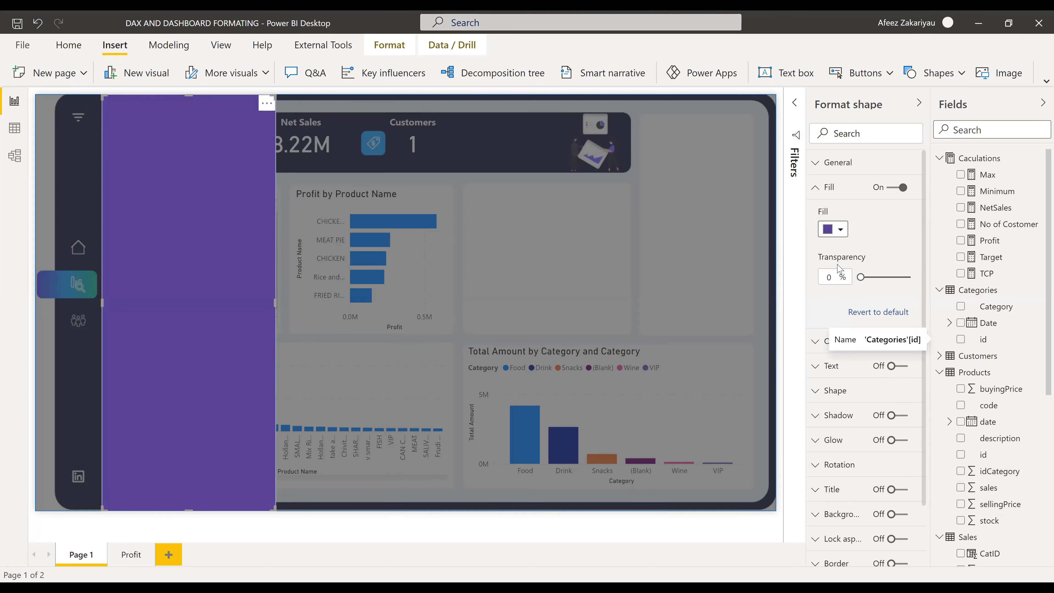
pyautogui.moveTo(861, 277); pyautogui.dragTo(887, 277)
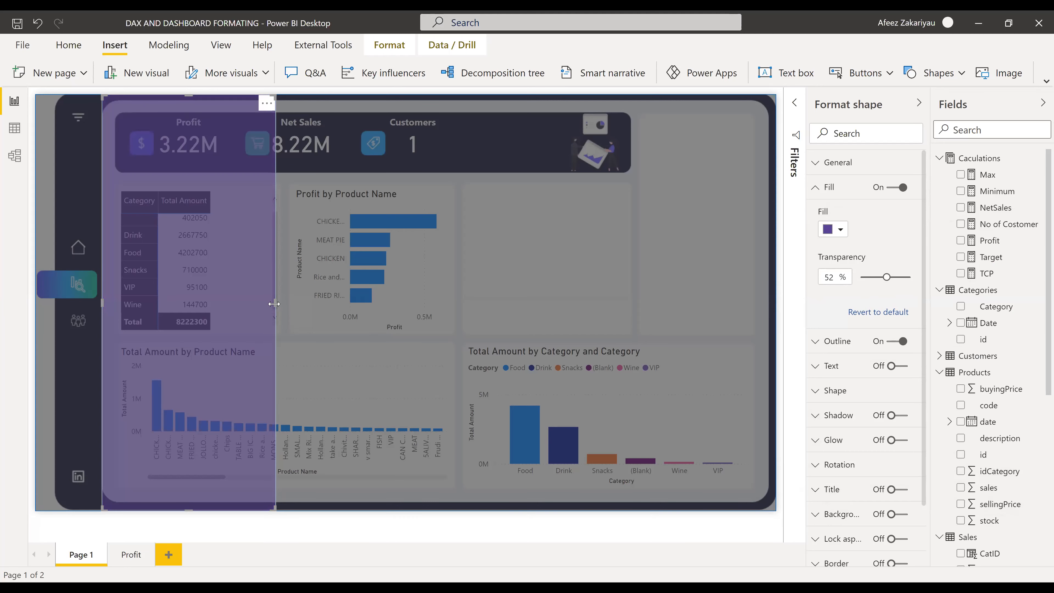
pyautogui.moveTo(306, 313); pyautogui.dragTo(318, 315)
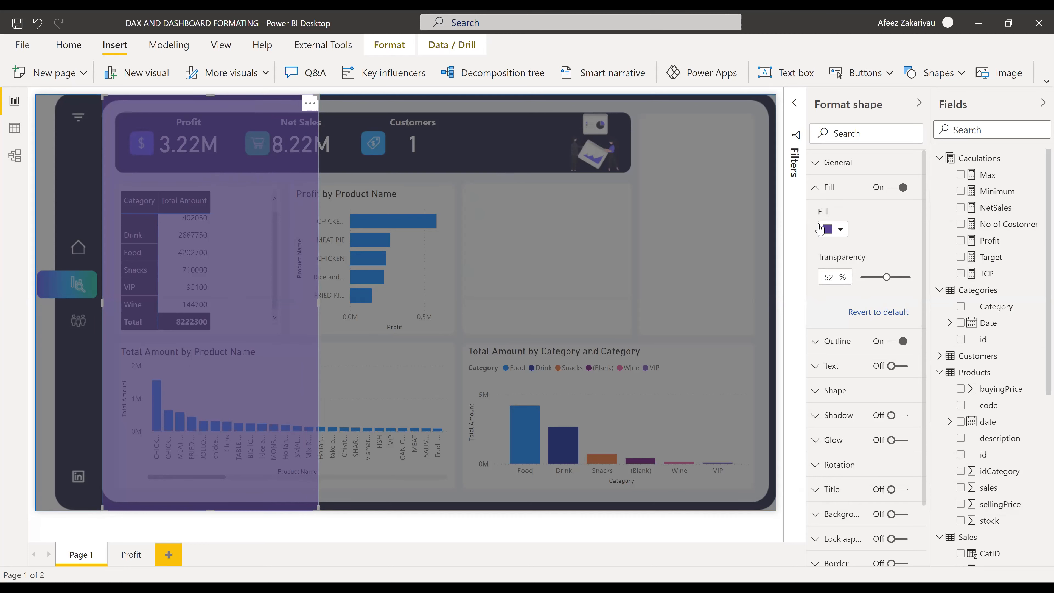
pyautogui.click(814, 162)
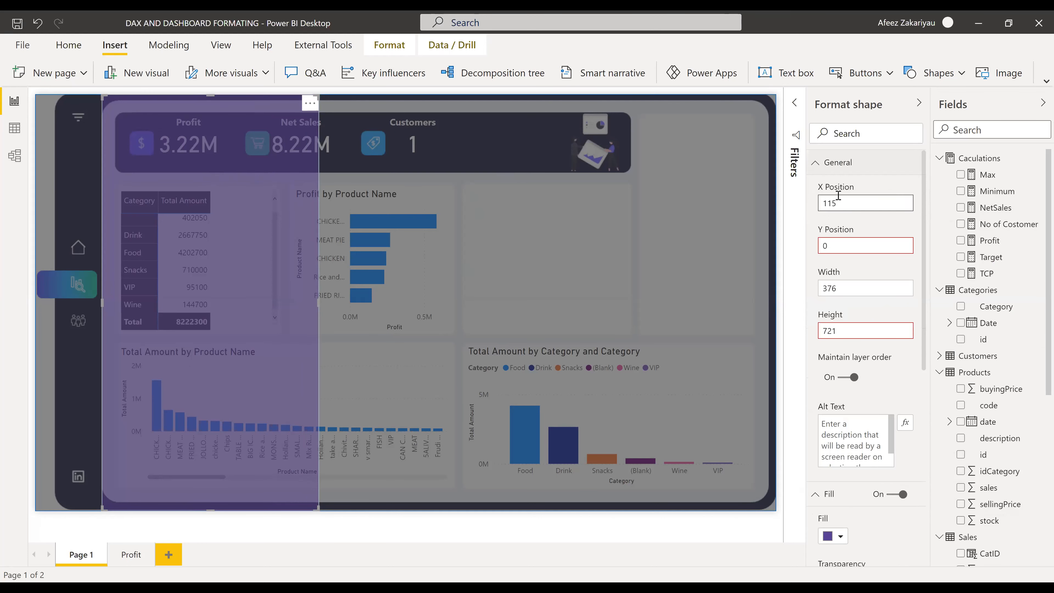
pyautogui.click(817, 170)
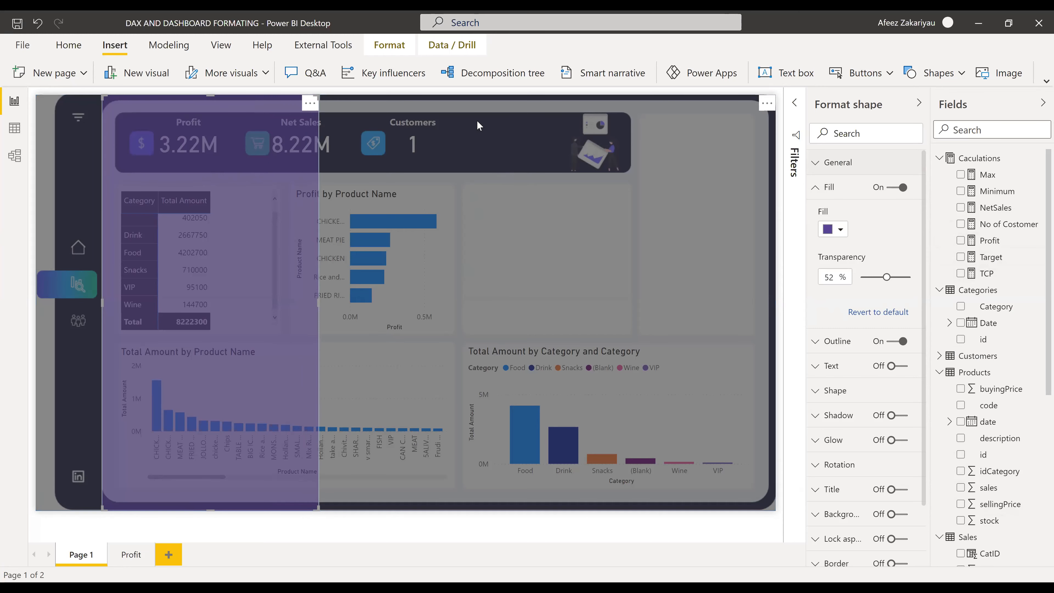
# - Select the dark overlay, briefly show the Filters pane, then deselect to restore the visual gallery
pyautogui.click(702, 148)
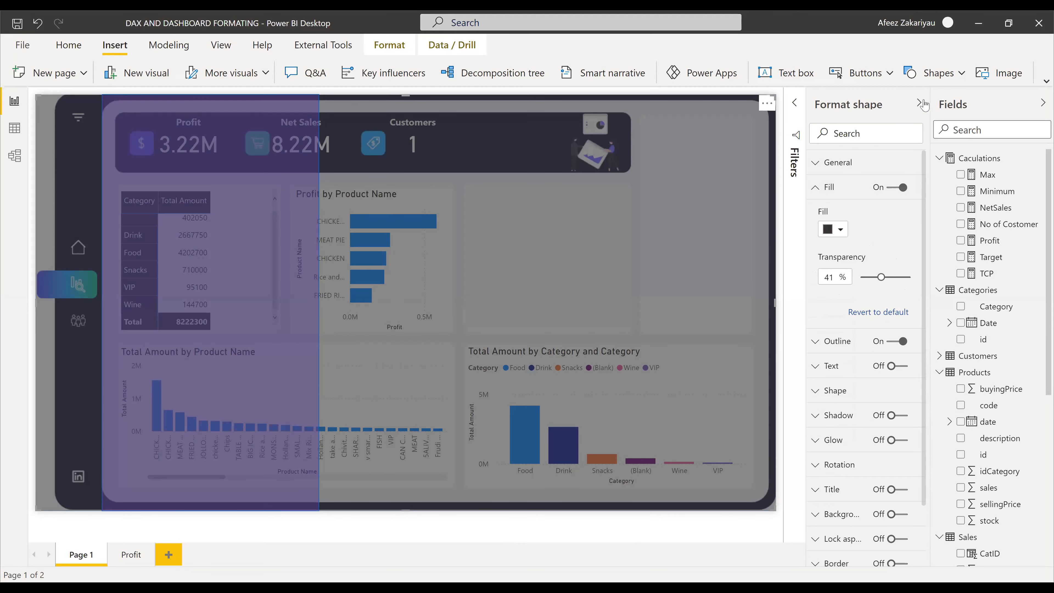
pyautogui.click(797, 108)
pyautogui.click(796, 106)
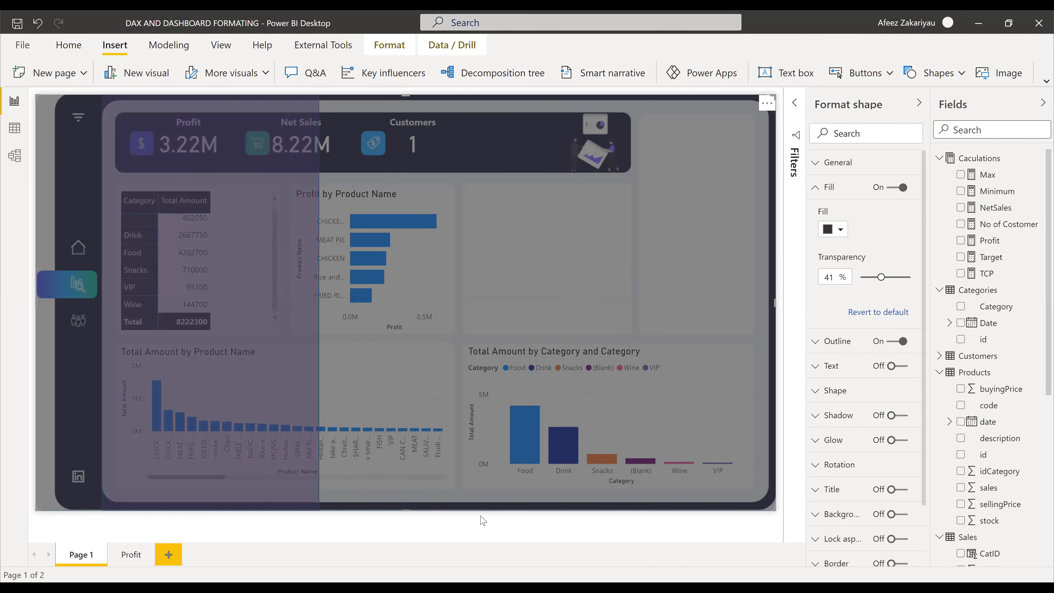
pyautogui.click(329, 311)
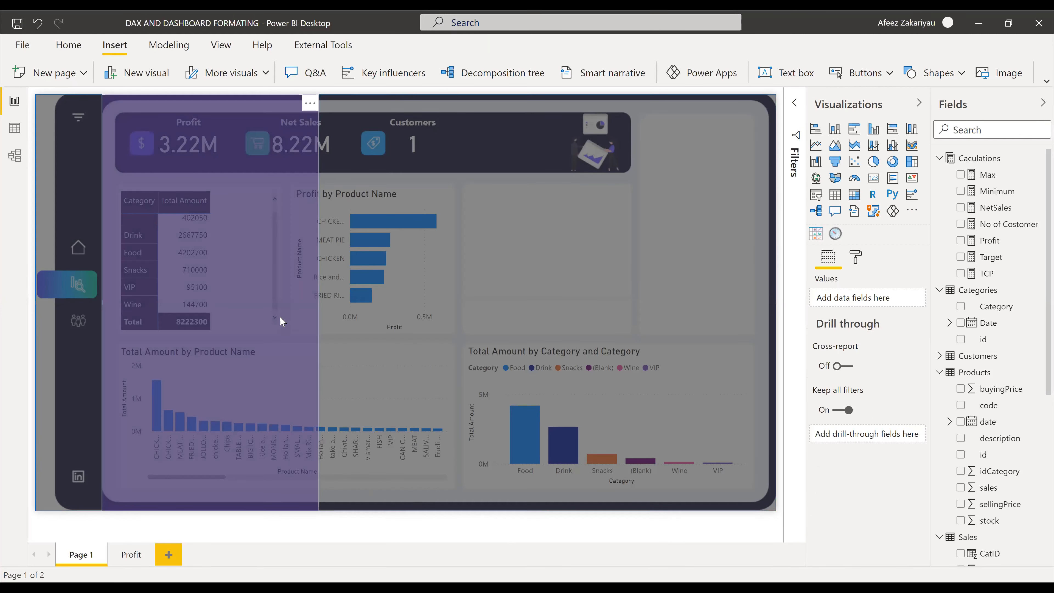
# - Add a slicer onto the purple panel and put the saledate field in it
pyautogui.click(815, 198)
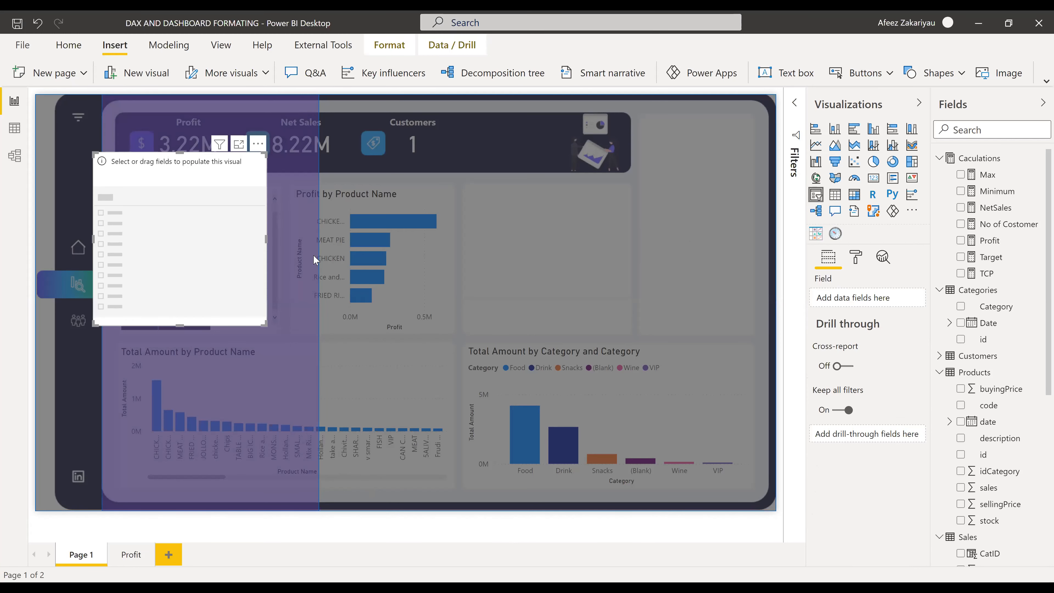
pyautogui.moveTo(139, 168); pyautogui.dragTo(156, 133)
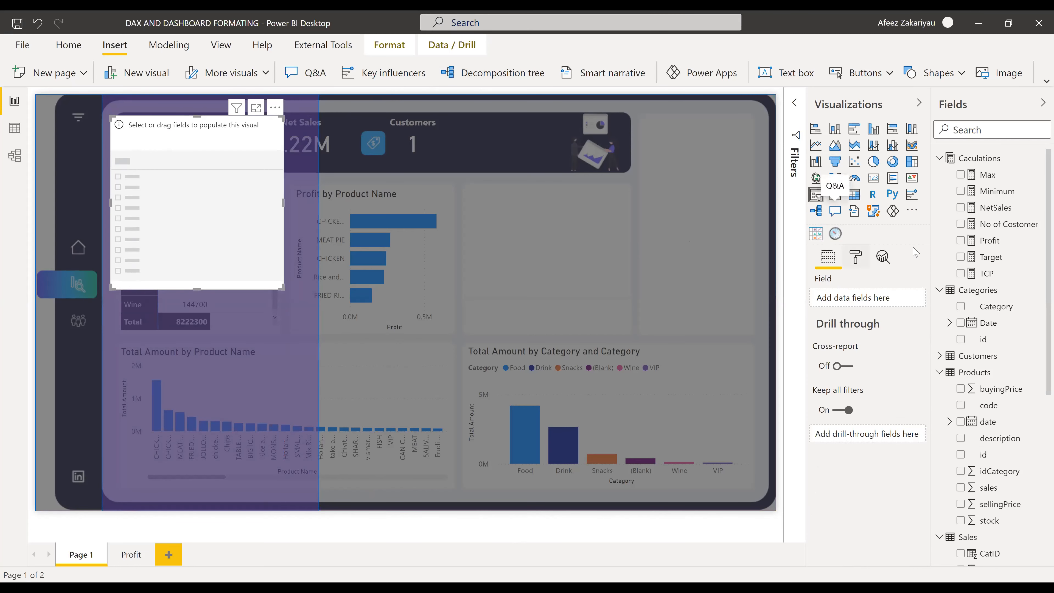
pyautogui.scroll(-7, 1005, 366)
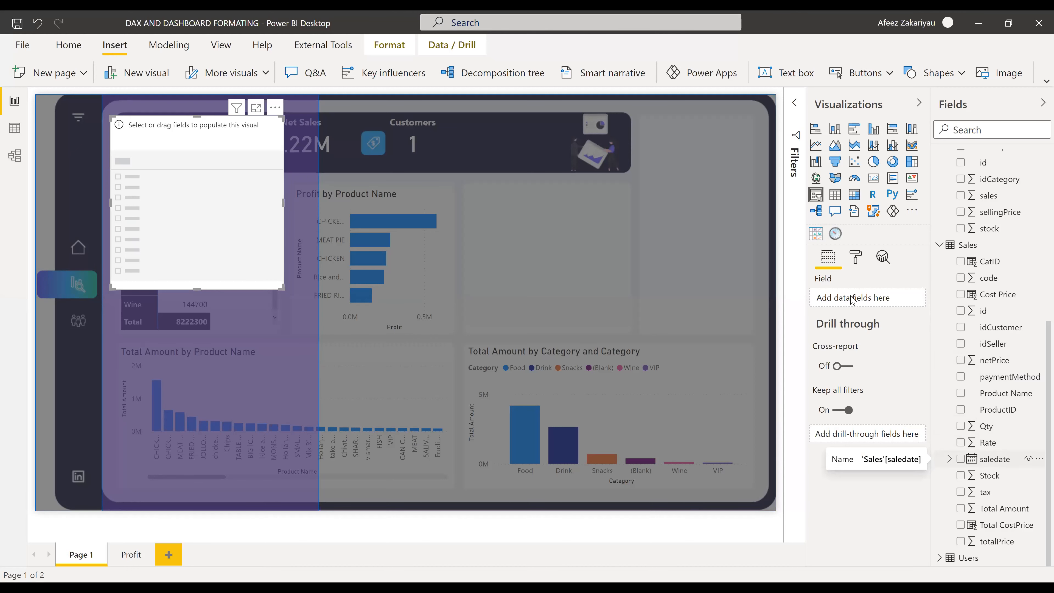
pyautogui.moveTo(852, 301); pyautogui.dragTo(853, 300)
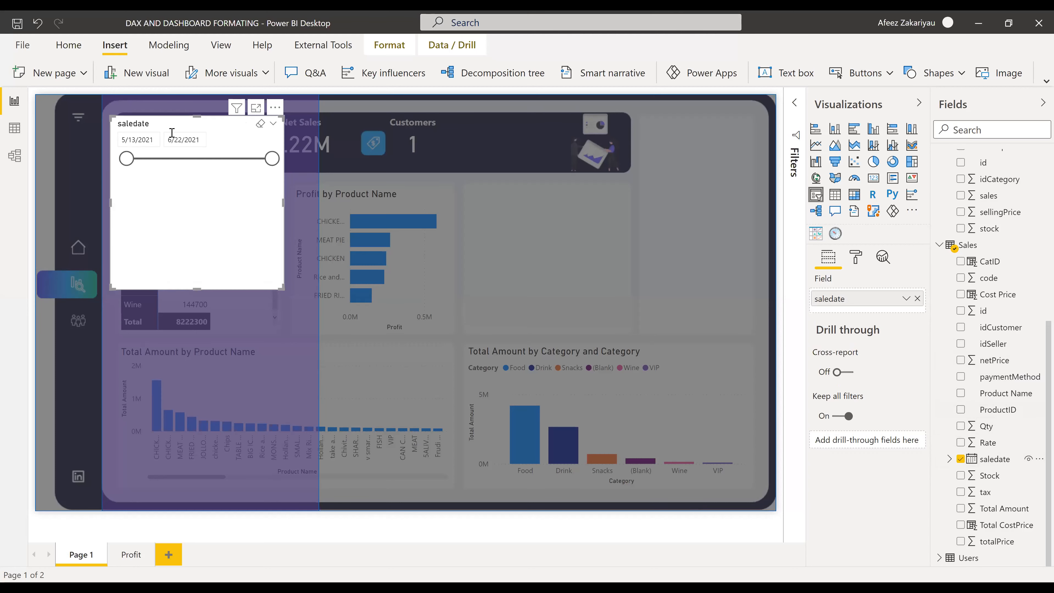
# - Move and resize the saledate slicer on the panel, testing its 5/13/2021–6/22/2021 range handles
pyautogui.moveTo(166, 132); pyautogui.dragTo(180, 148)
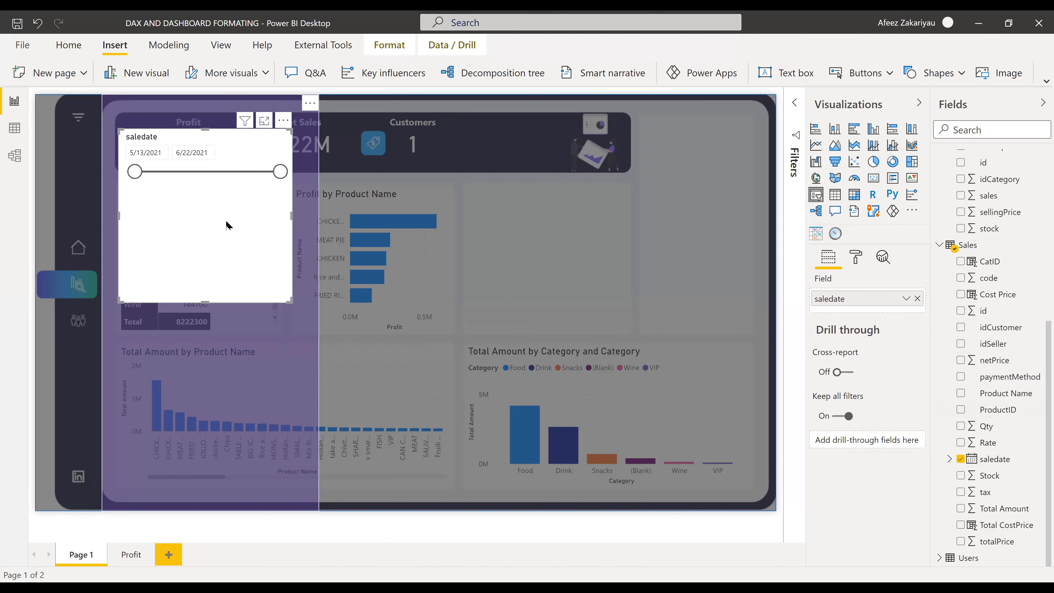
pyautogui.moveTo(229, 204); pyautogui.dragTo(231, 195)
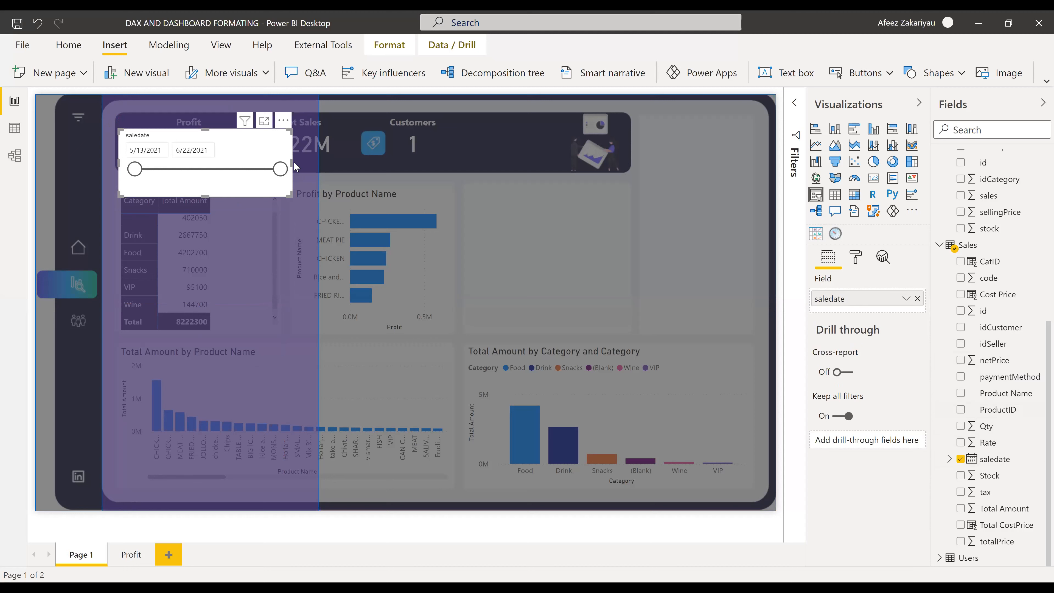
pyautogui.moveTo(292, 164); pyautogui.dragTo(301, 165)
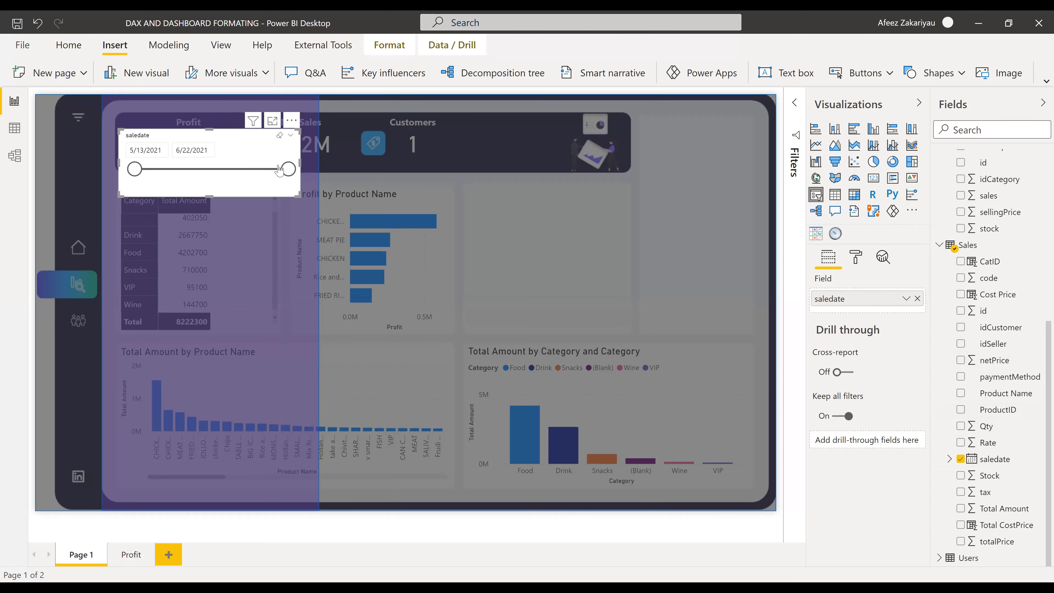
pyautogui.moveTo(226, 169); pyautogui.dragTo(289, 171)
pyautogui.moveTo(141, 170); pyautogui.dragTo(112, 174)
pyautogui.click(291, 138)
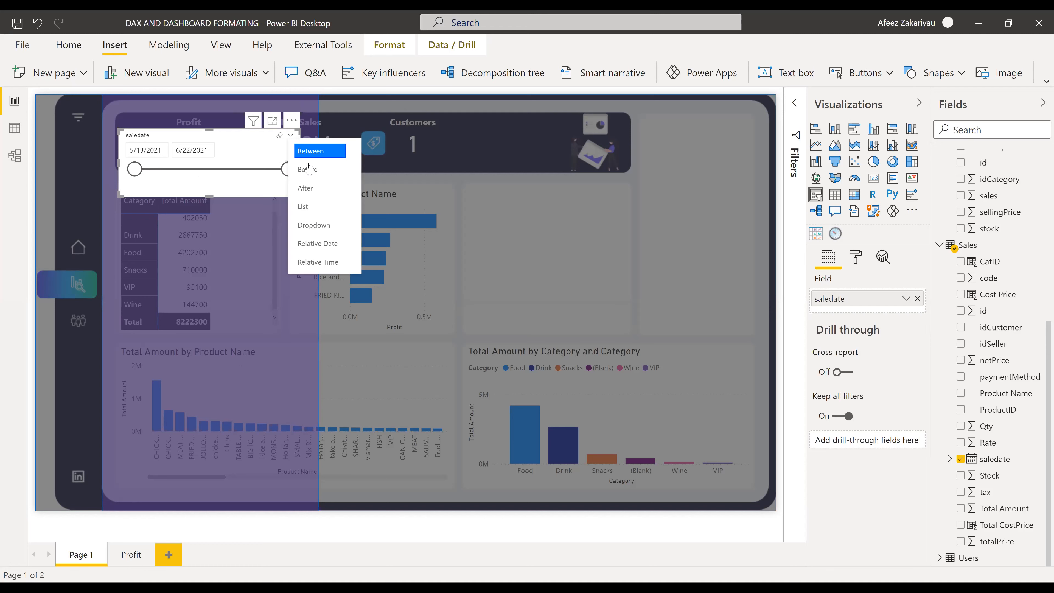
pyautogui.click(325, 230)
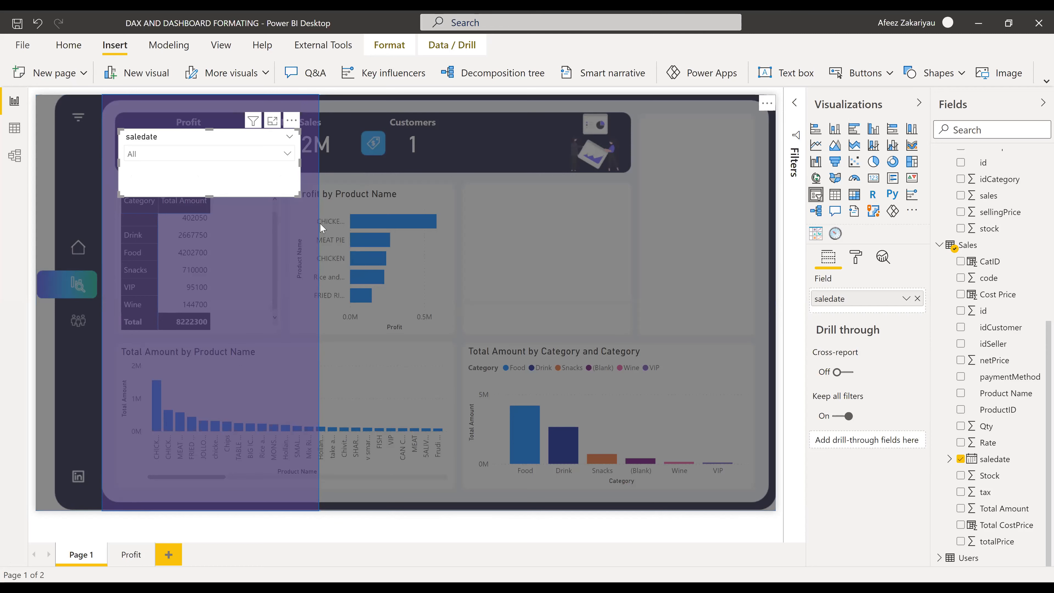
pyautogui.click(287, 155)
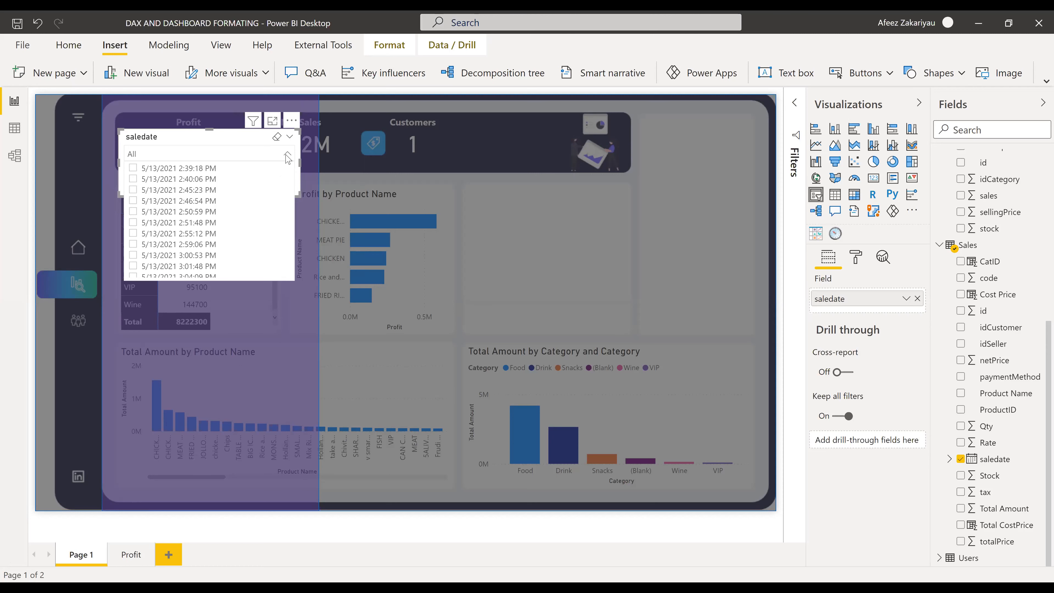
pyautogui.click(288, 149)
pyautogui.click(289, 137)
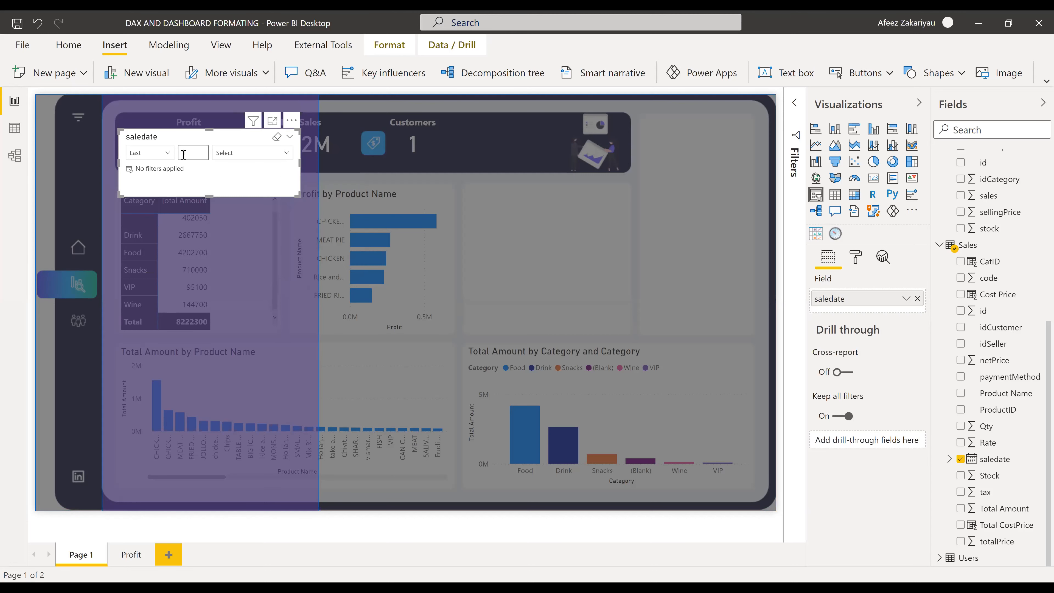
pyautogui.click(291, 141)
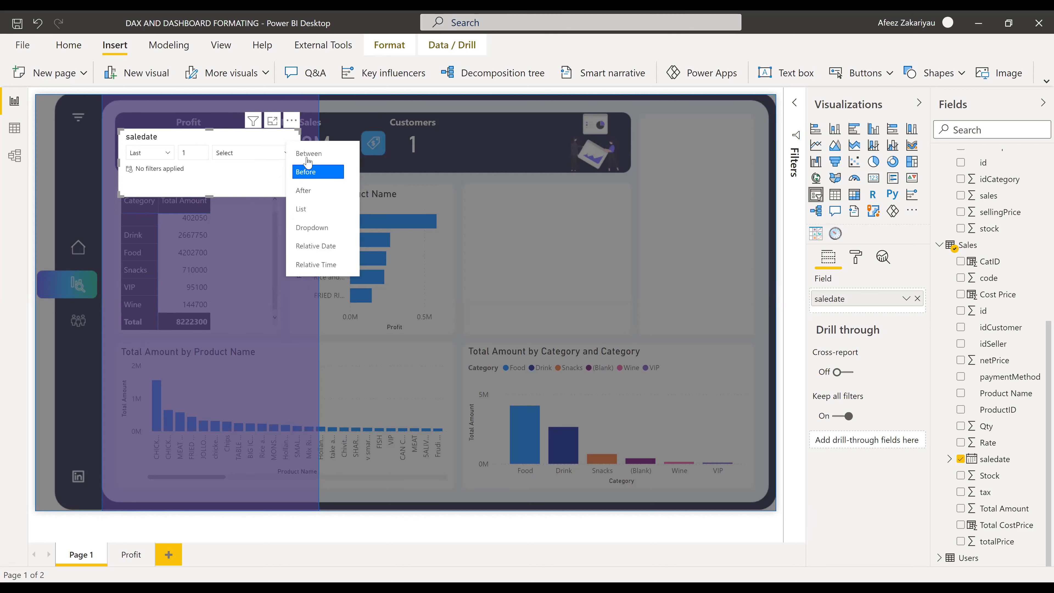
pyautogui.click(263, 162)
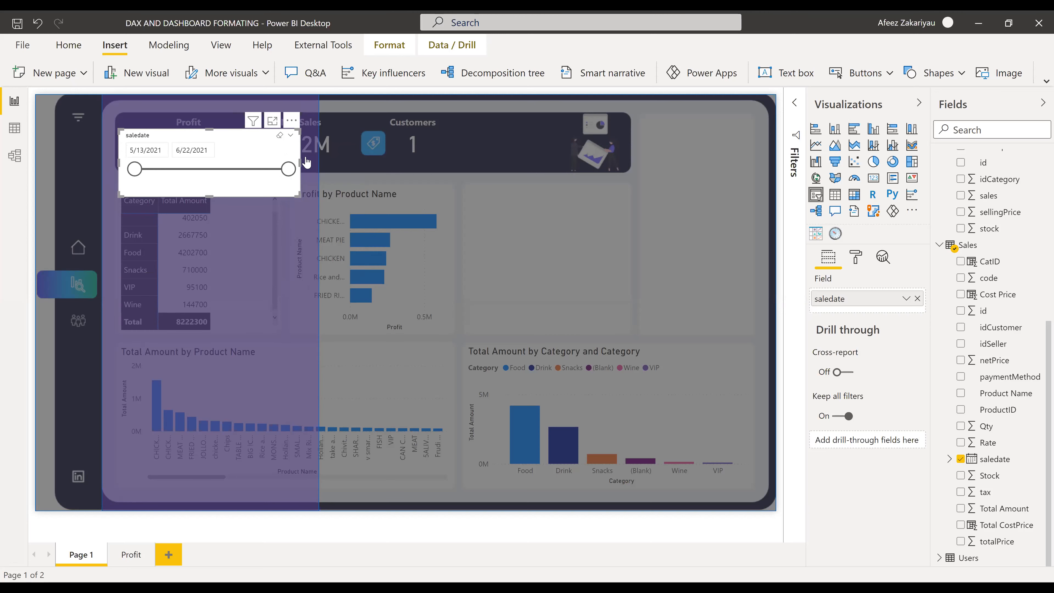
pyautogui.click(290, 135)
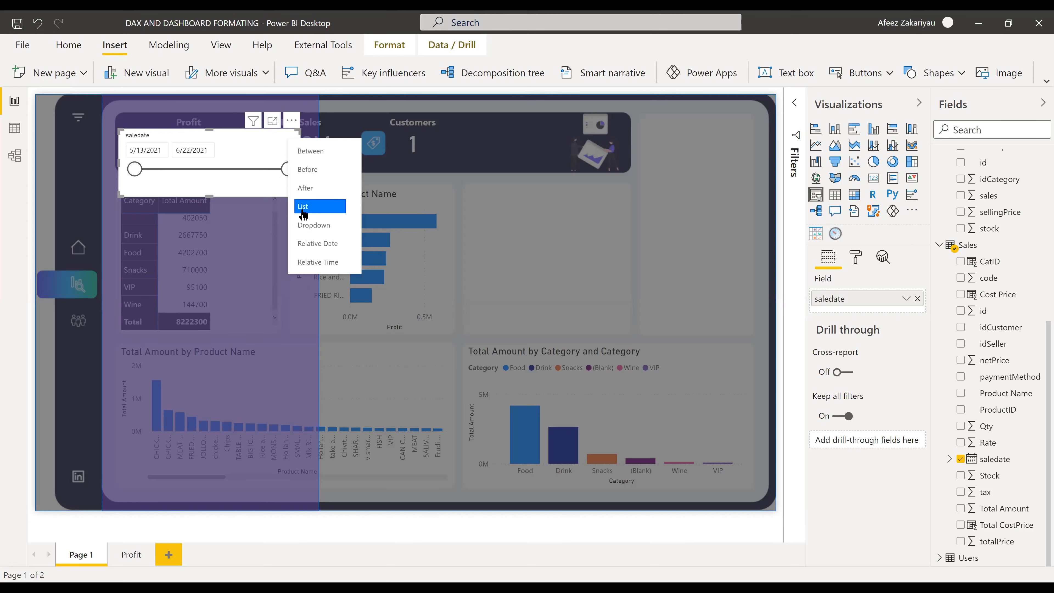
pyautogui.click(213, 190)
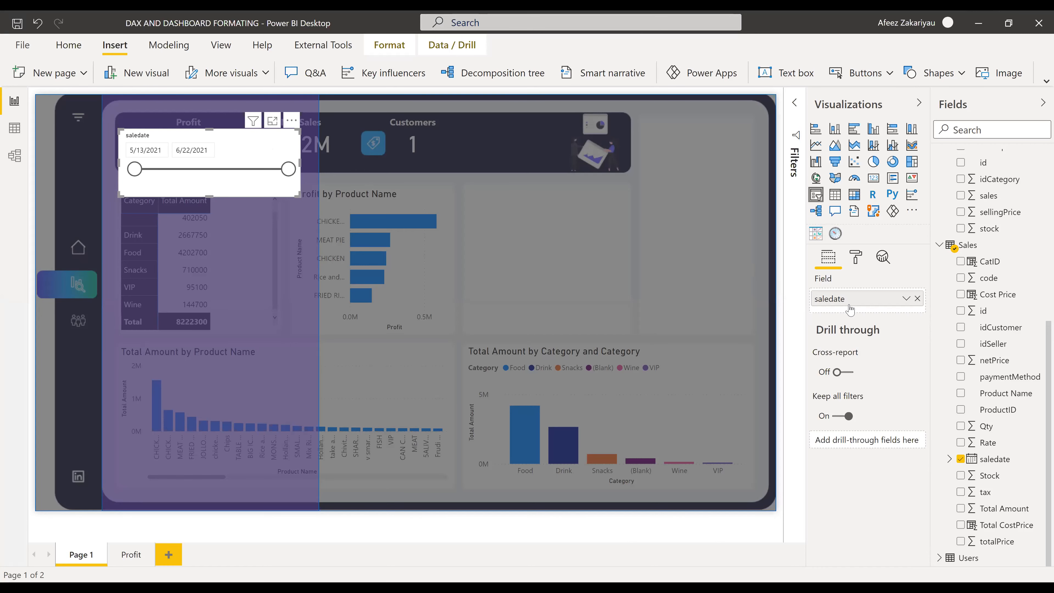
# - Give the date slicer a purple background at 40% transparency
pyautogui.click(862, 260)
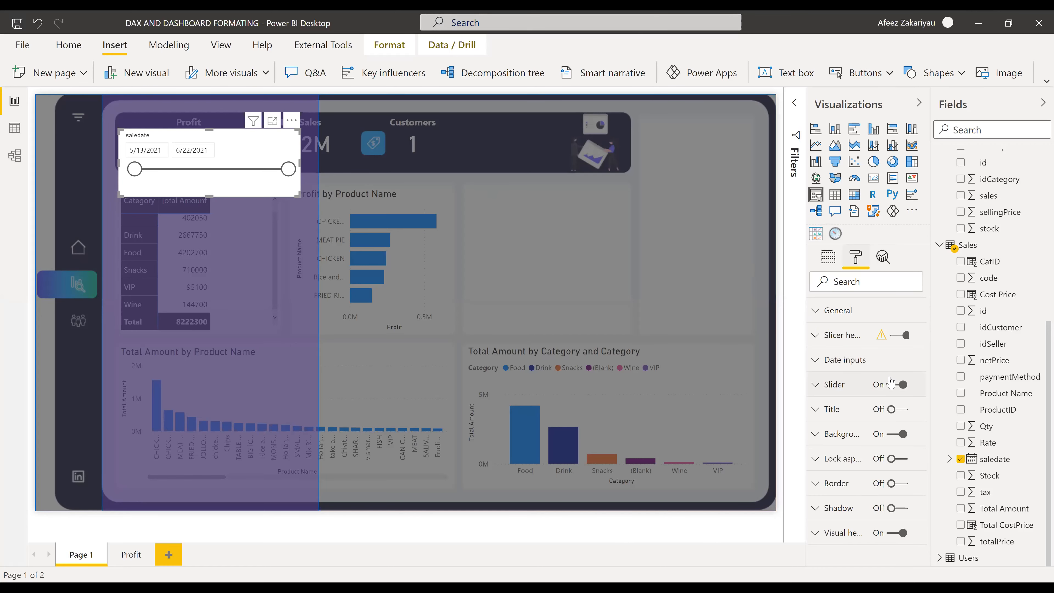
pyautogui.click(821, 433)
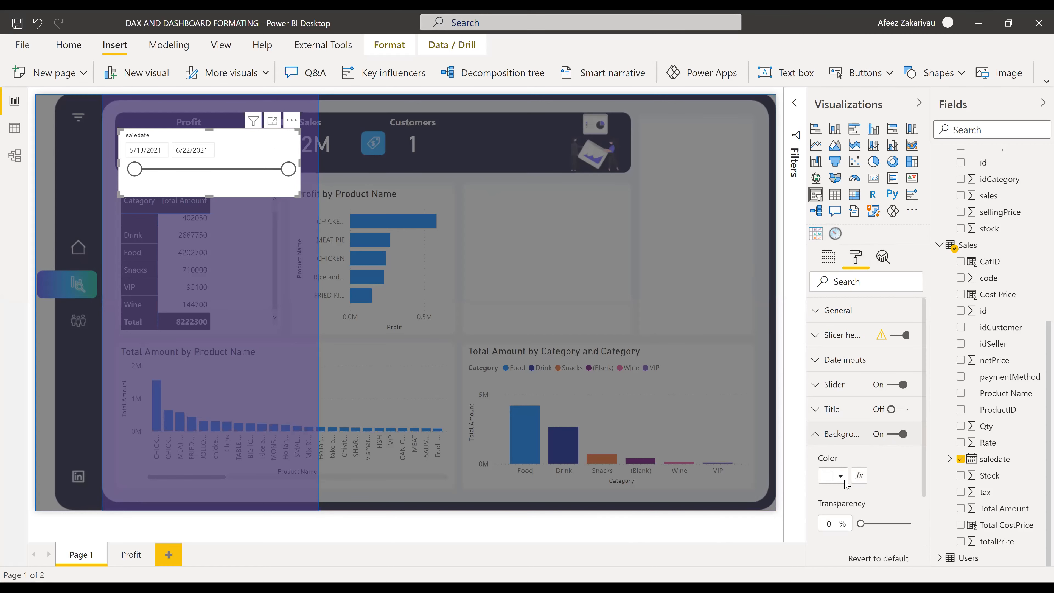
pyautogui.click(839, 478)
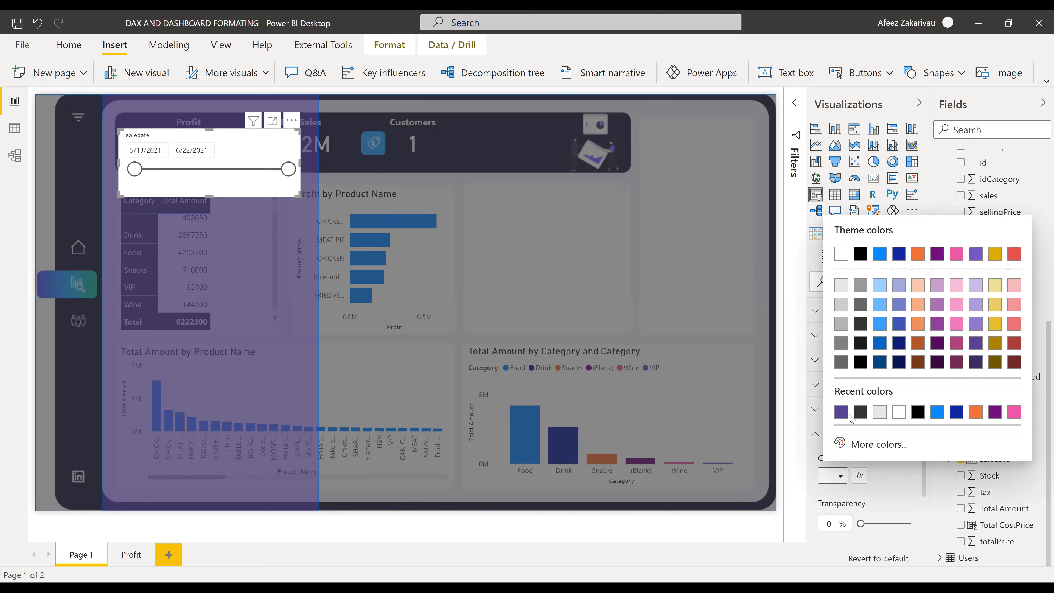
pyautogui.click(841, 412)
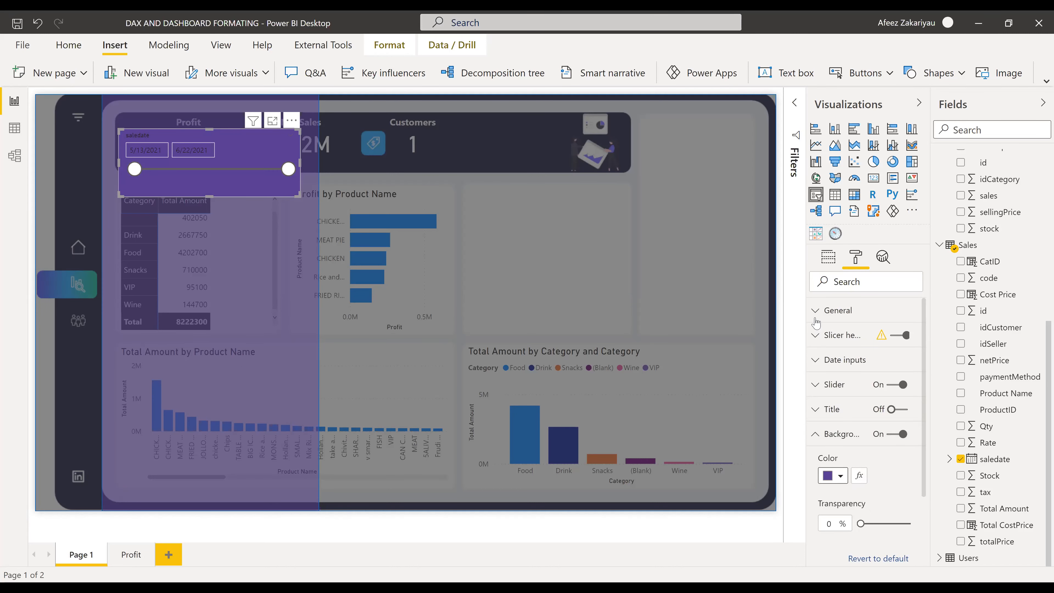
pyautogui.click(839, 311)
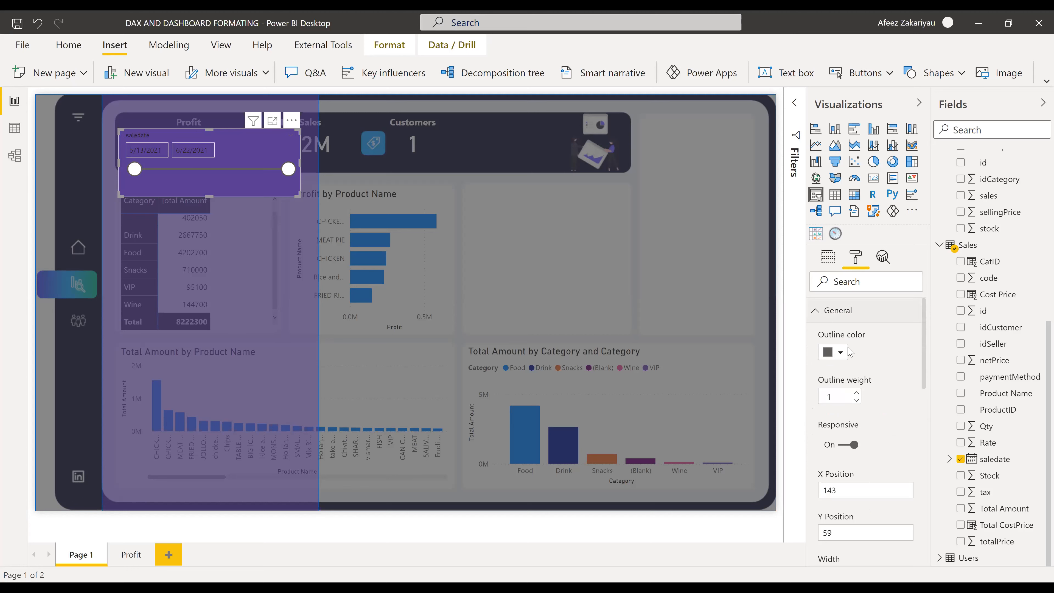
pyautogui.scroll(-2, 837, 401)
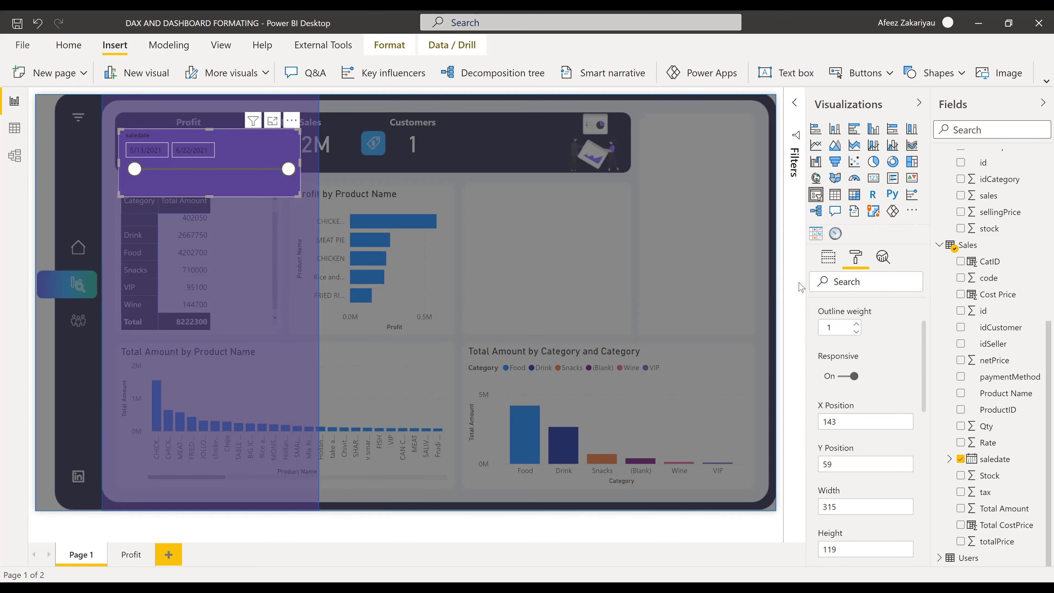
pyautogui.scroll(2, 834, 324)
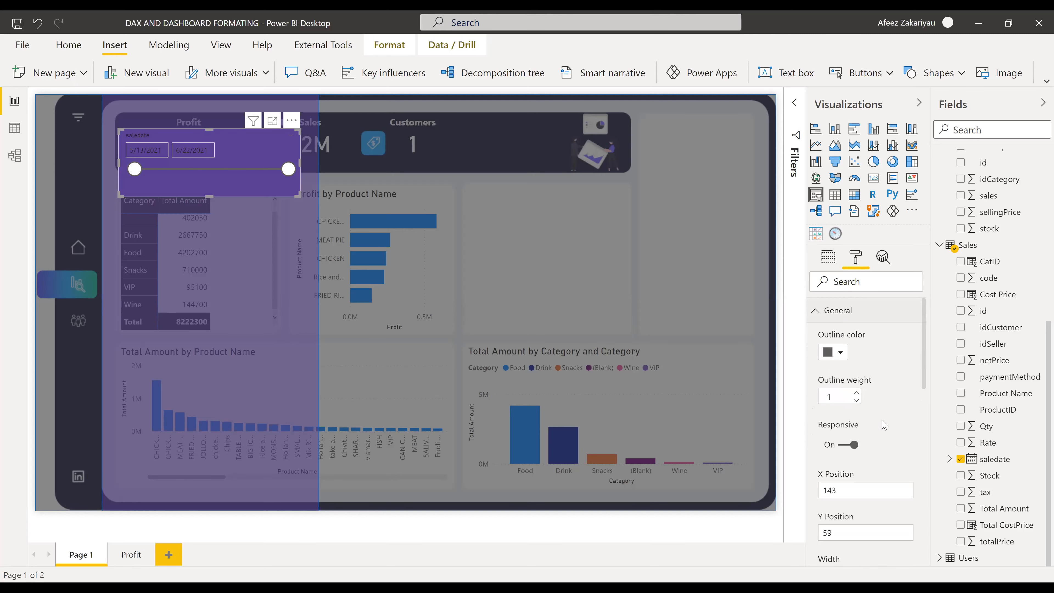
pyautogui.scroll(-10, 876, 421)
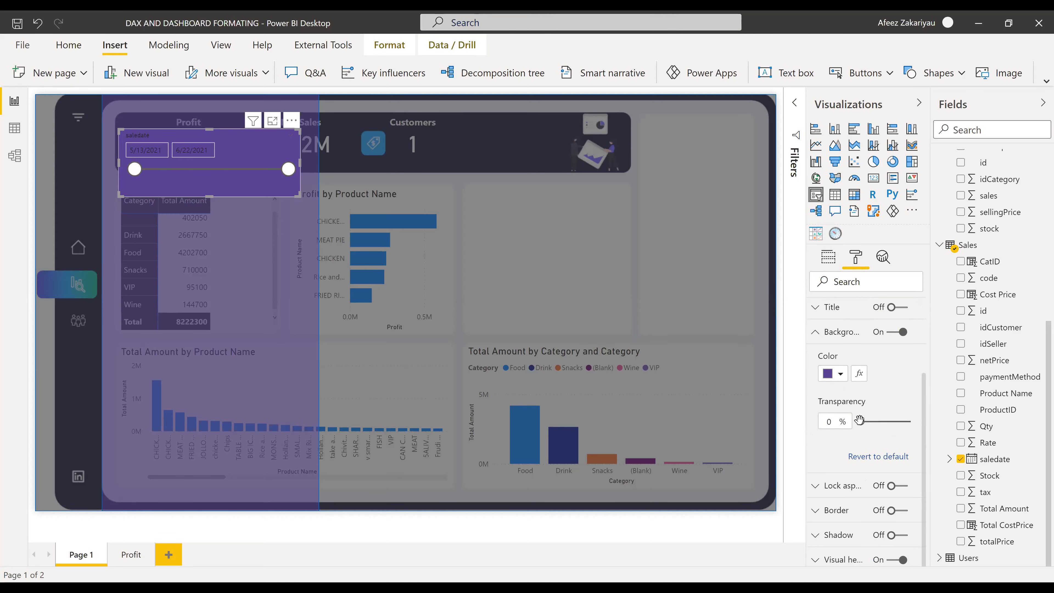
pyautogui.moveTo(859, 420)
pyautogui.mouseDown()
pyautogui.moveTo(903, 421)
pyautogui.moveTo(880, 422)
pyautogui.mouseUp()
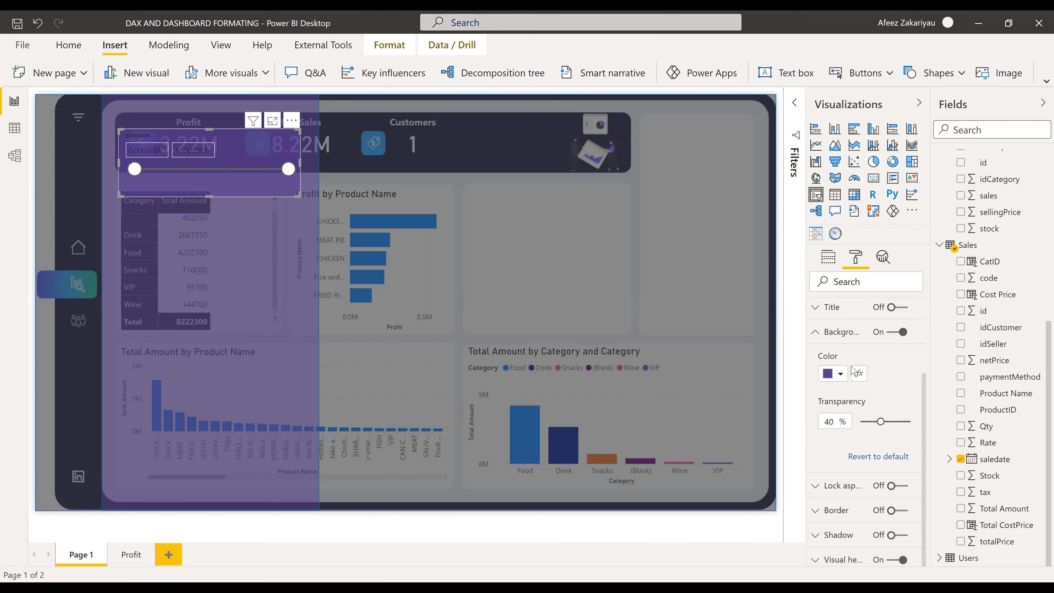
pyautogui.scroll(2, 835, 345)
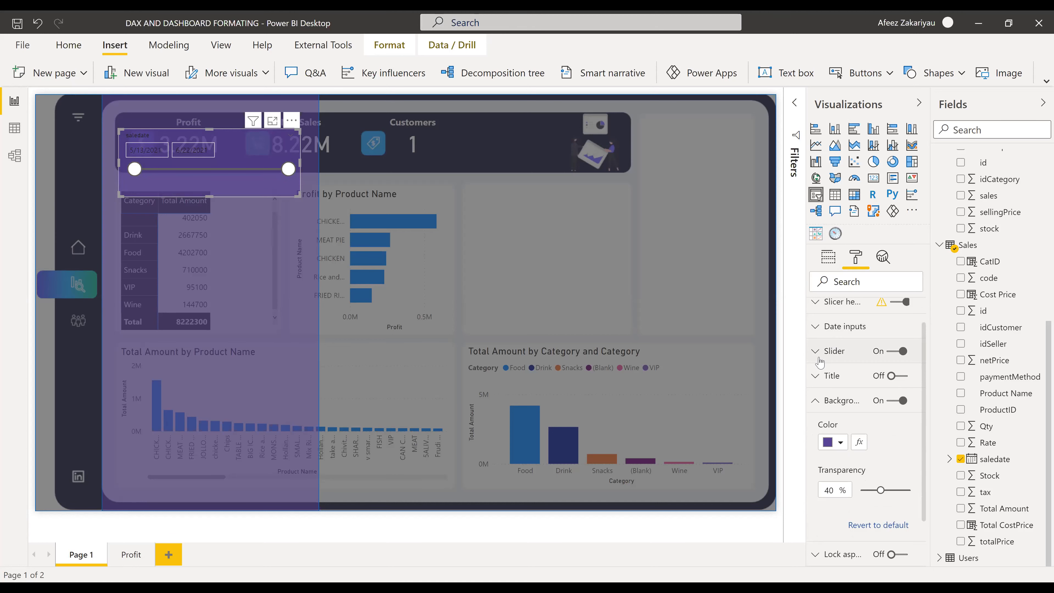
# - Make the slicer's slider line white
pyautogui.click(817, 381)
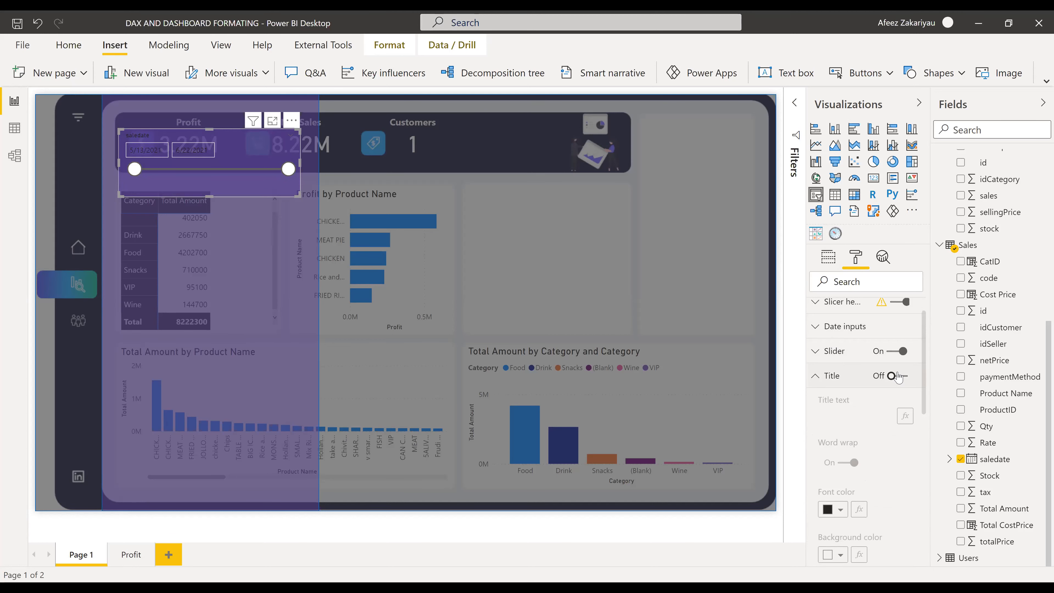
pyautogui.click(816, 376)
pyautogui.click(816, 351)
pyautogui.click(844, 397)
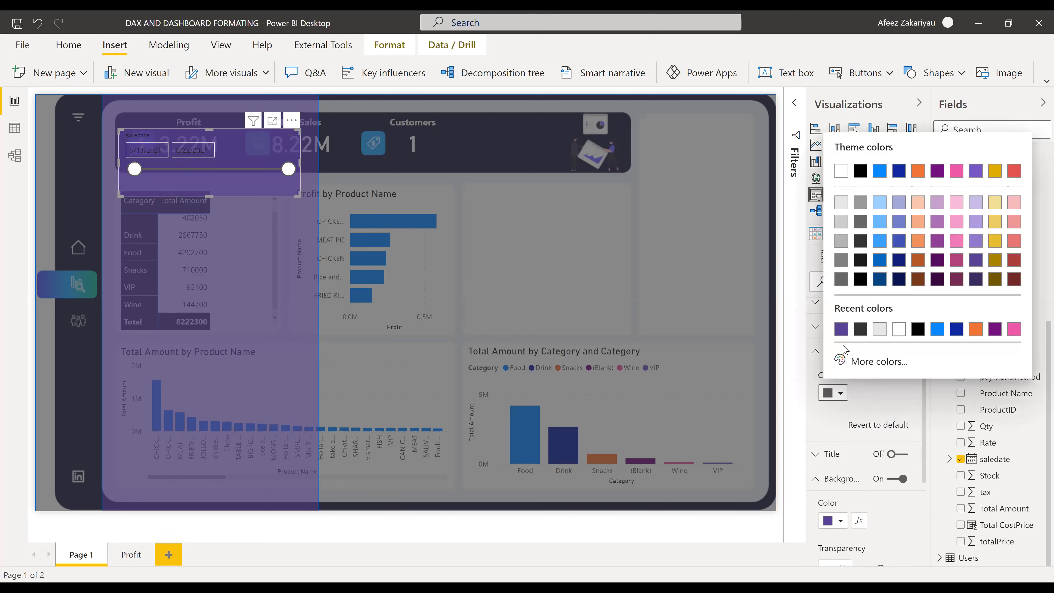
pyautogui.click(841, 171)
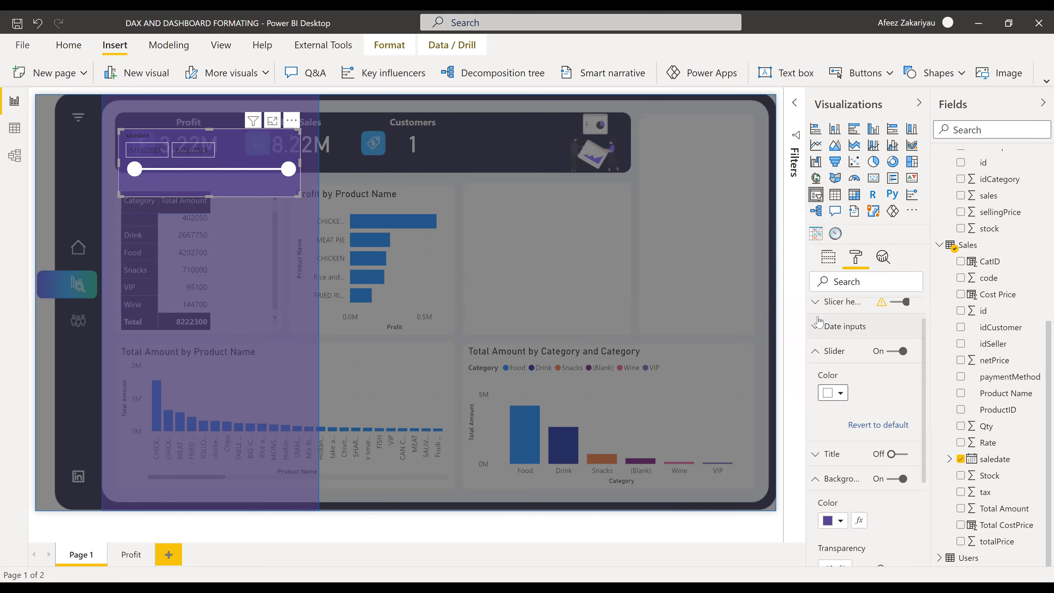
# - Set the slicer's date input font colour to white
pyautogui.click(816, 328)
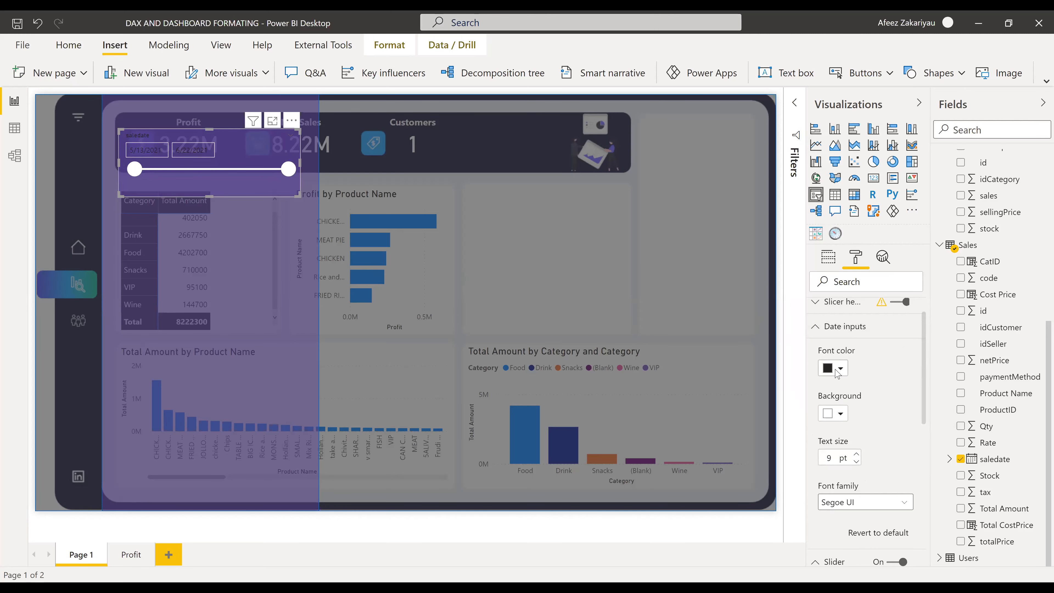
pyautogui.click(839, 368)
pyautogui.click(842, 304)
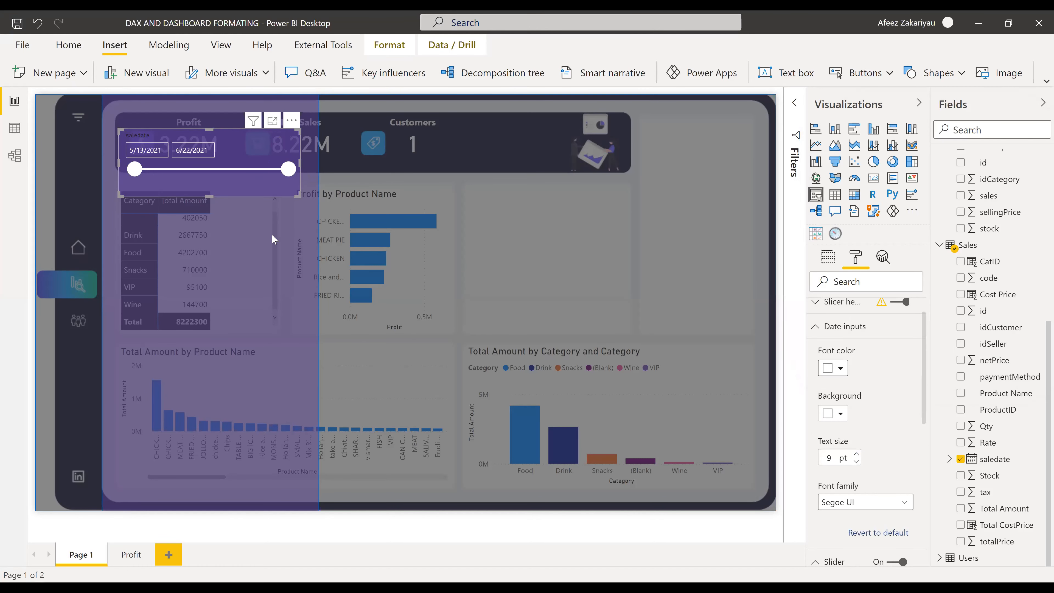
pyautogui.click(280, 274)
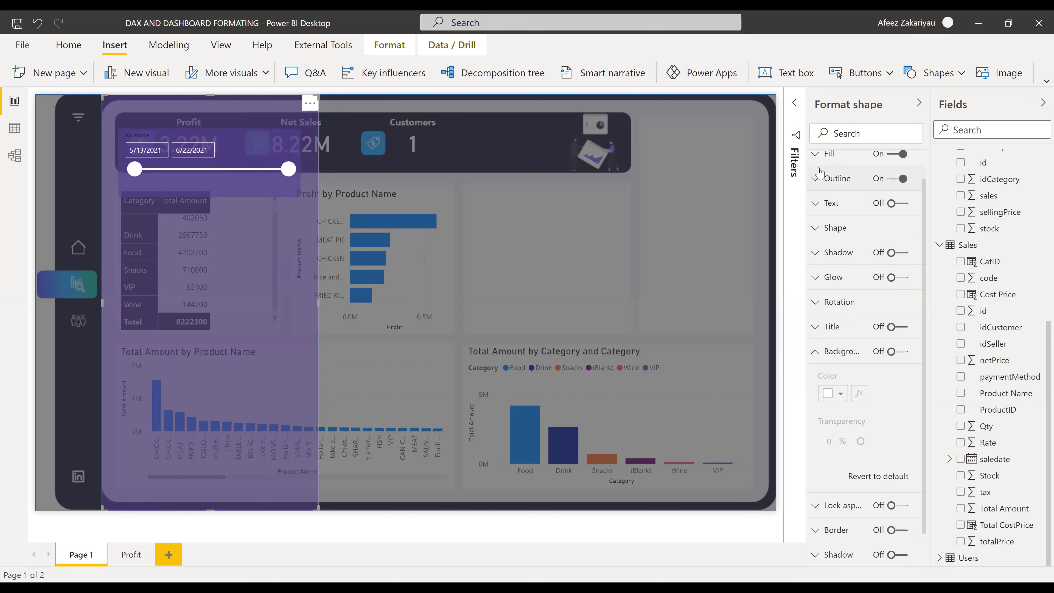
# - Lower the purple side panel's fill transparency to 22%
pyautogui.click(817, 154)
pyautogui.moveTo(887, 244); pyautogui.dragTo(872, 250)
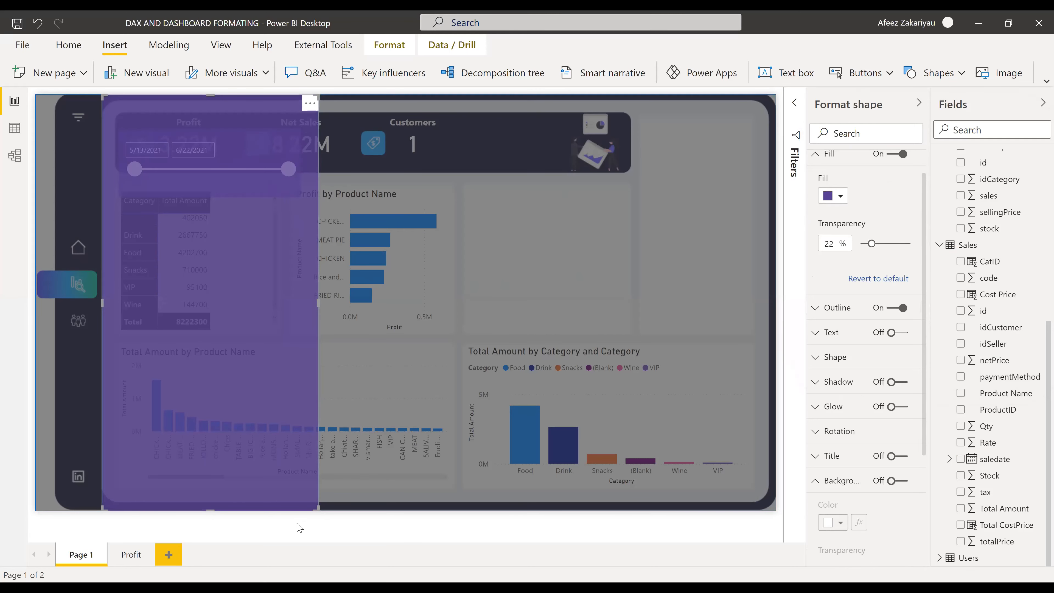
# - Turn on the date slicer's title and enter 'Select Date' as its text
pyautogui.click(290, 518)
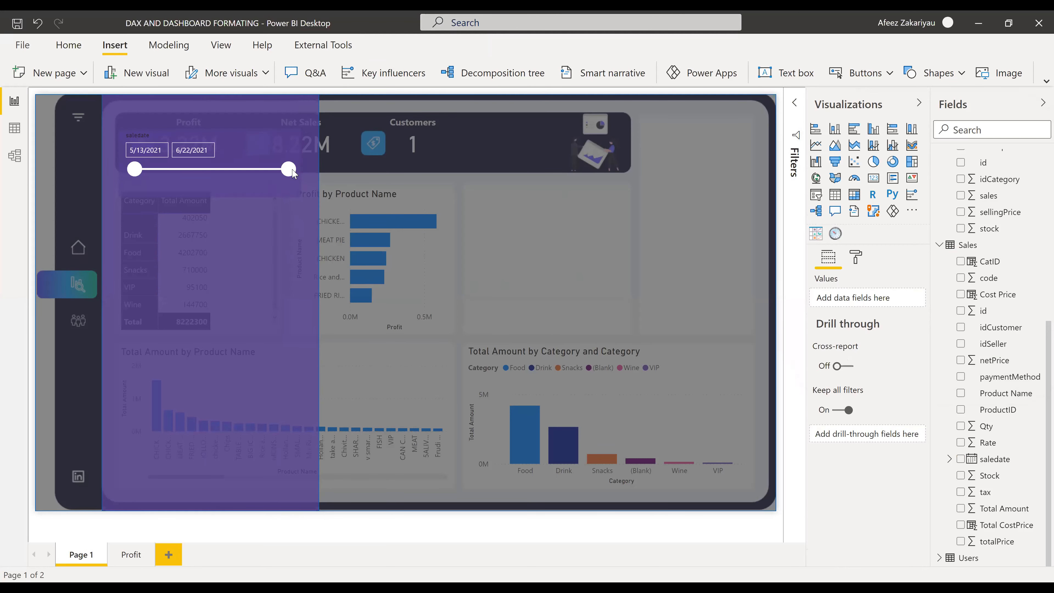
pyautogui.click(185, 130)
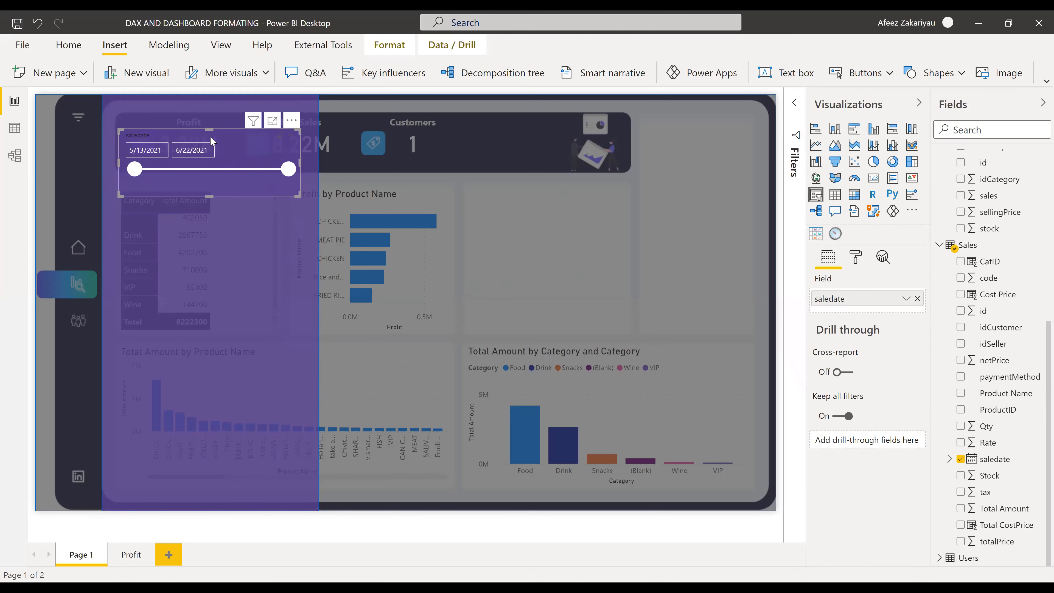
pyautogui.click(853, 258)
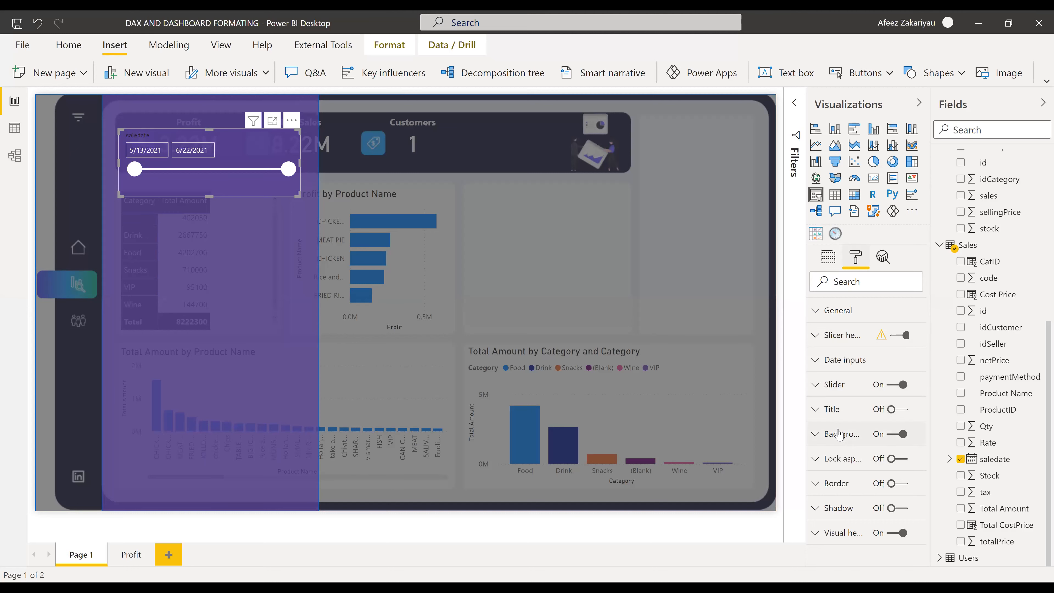
pyautogui.click(904, 408)
pyautogui.click(900, 410)
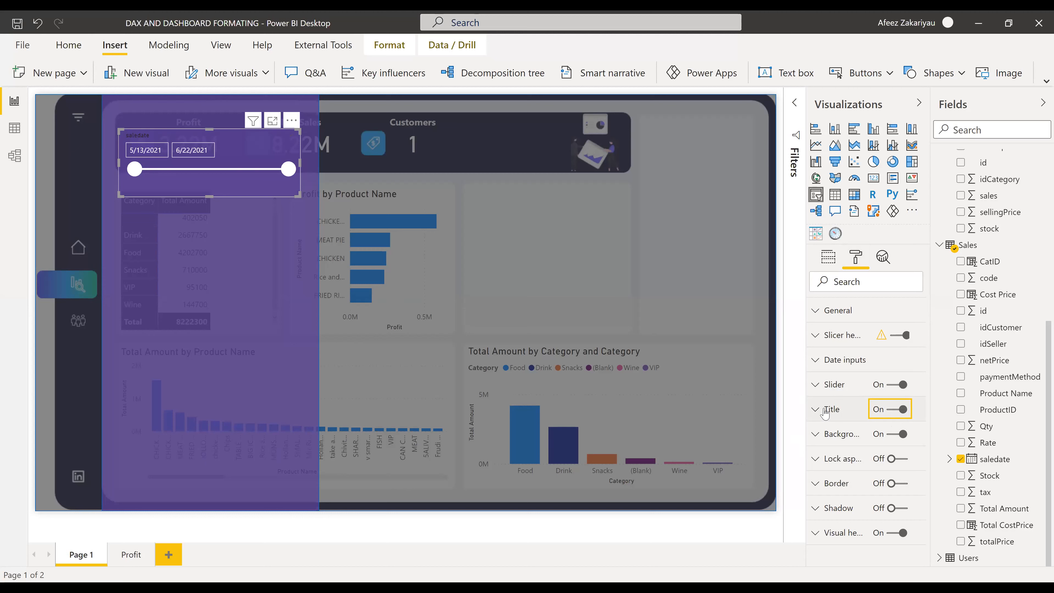
pyautogui.click(846, 447)
pyautogui.write('s')
pyautogui.press('BackSpace')
pyautogui.write('dAA')
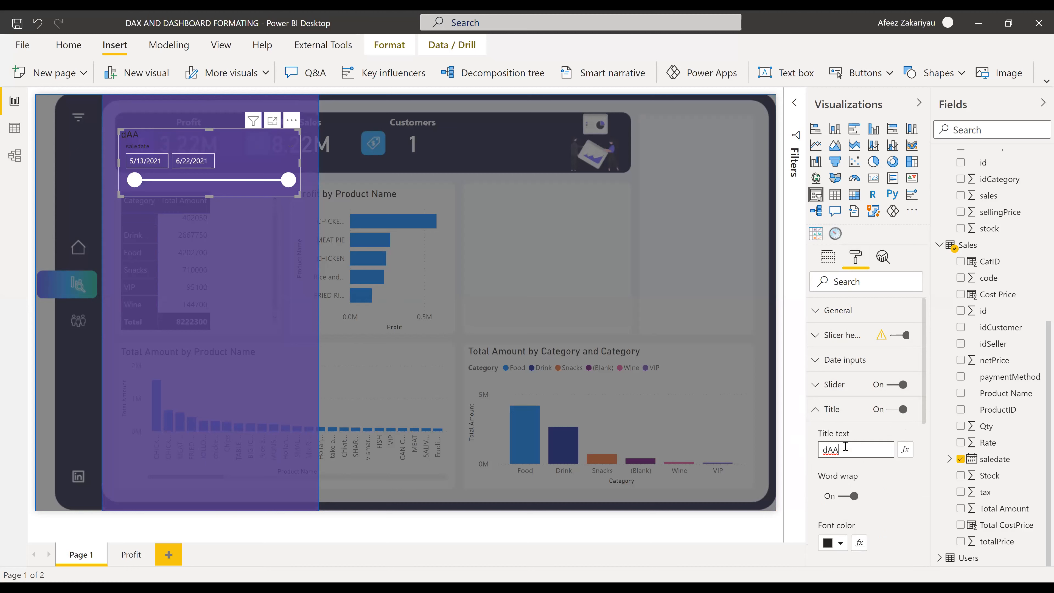
pyautogui.press('BackSpace')
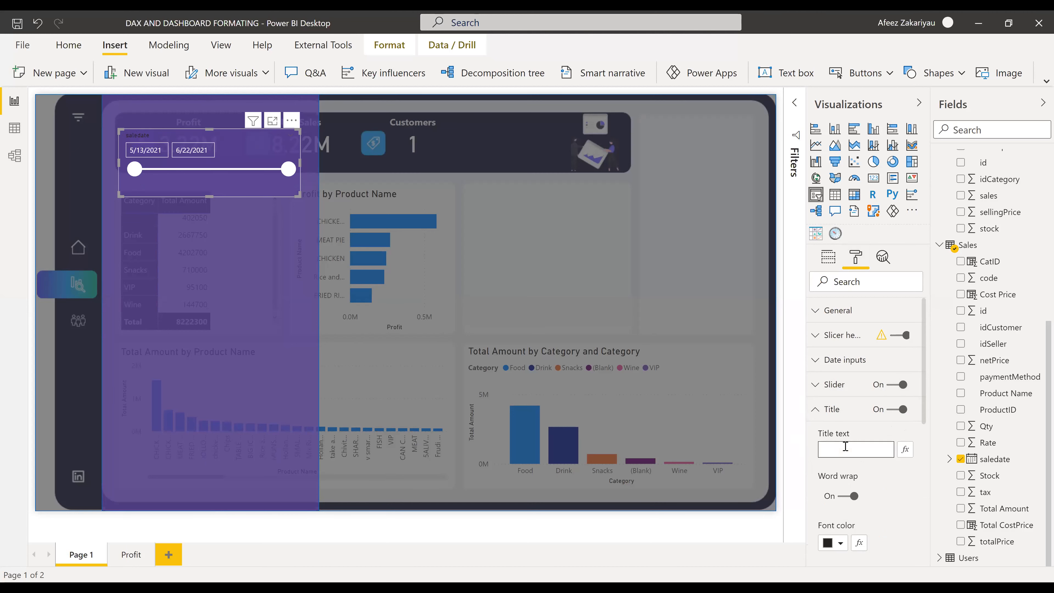
pyautogui.write('Select Date')
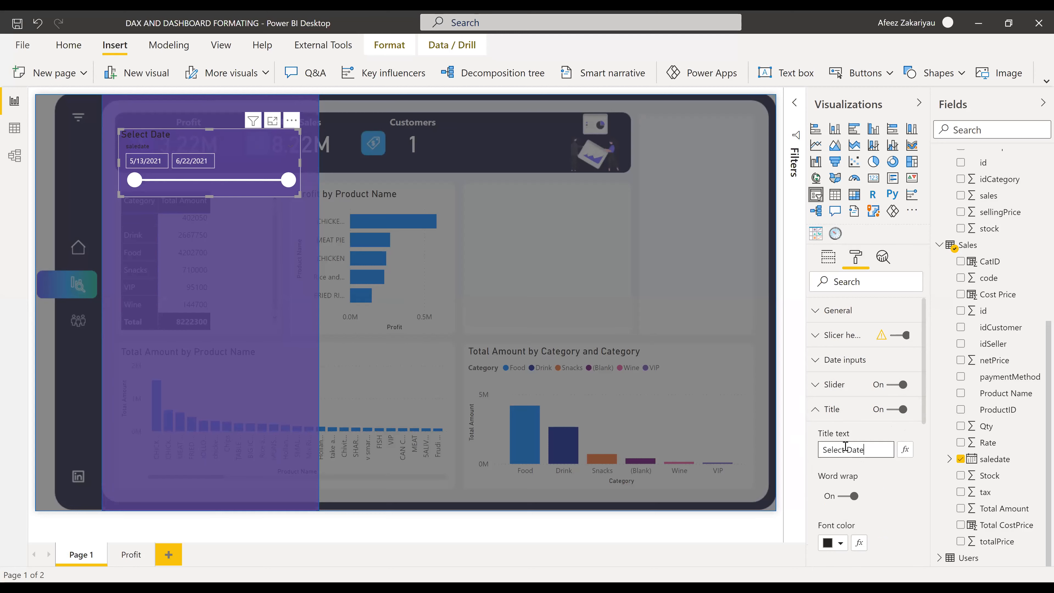
# - Make the Select Date title white and centre-aligned
pyautogui.click(841, 545)
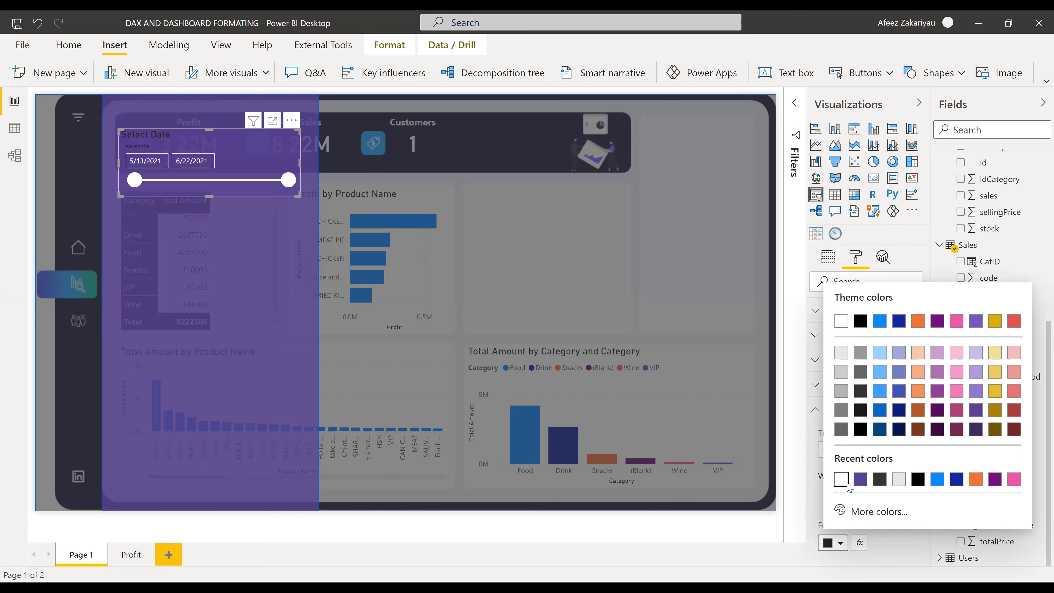
pyautogui.click(842, 480)
pyautogui.scroll(-3, 865, 482)
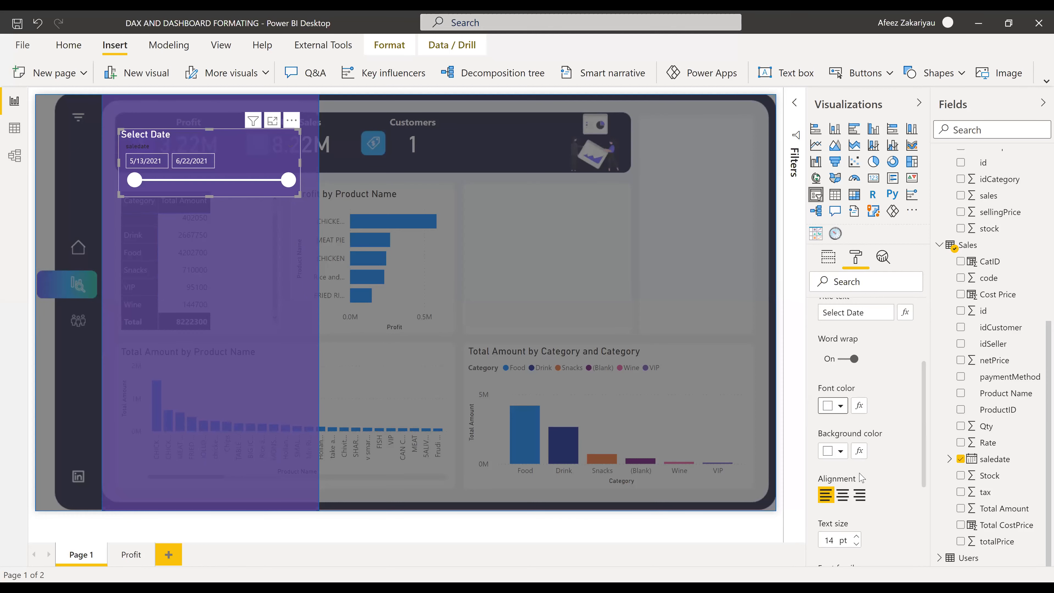
pyautogui.click(845, 493)
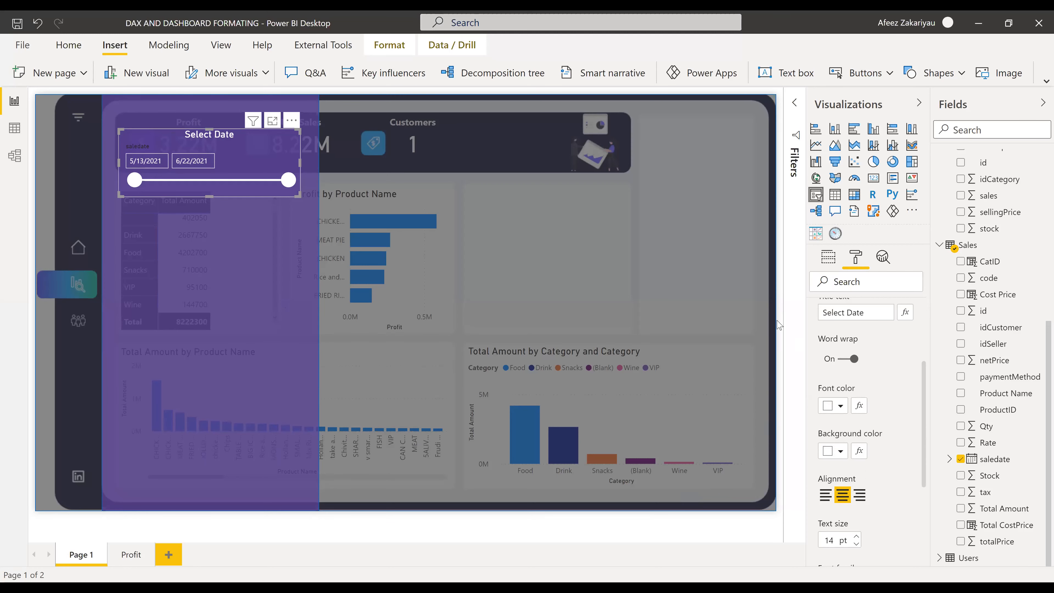
pyautogui.scroll(3, 815, 386)
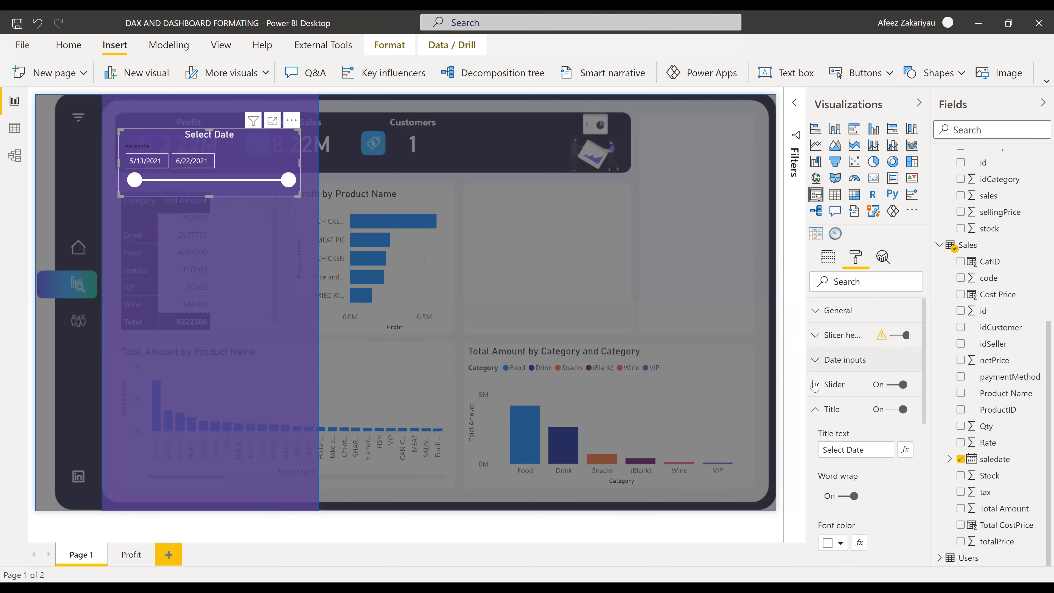
pyautogui.click(816, 412)
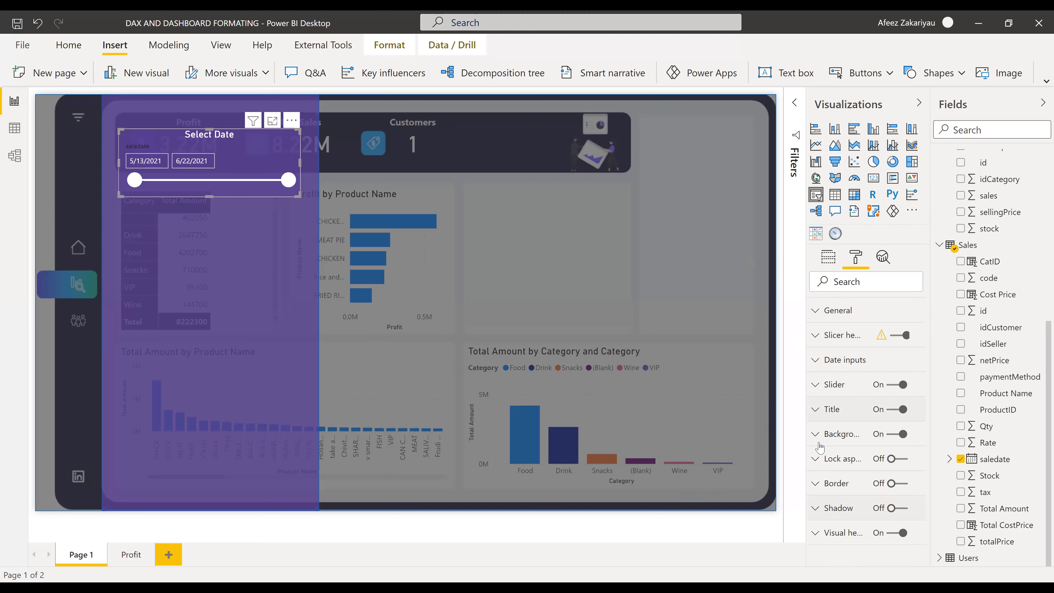
pyautogui.click(817, 385)
pyautogui.click(817, 385)
pyautogui.click(817, 359)
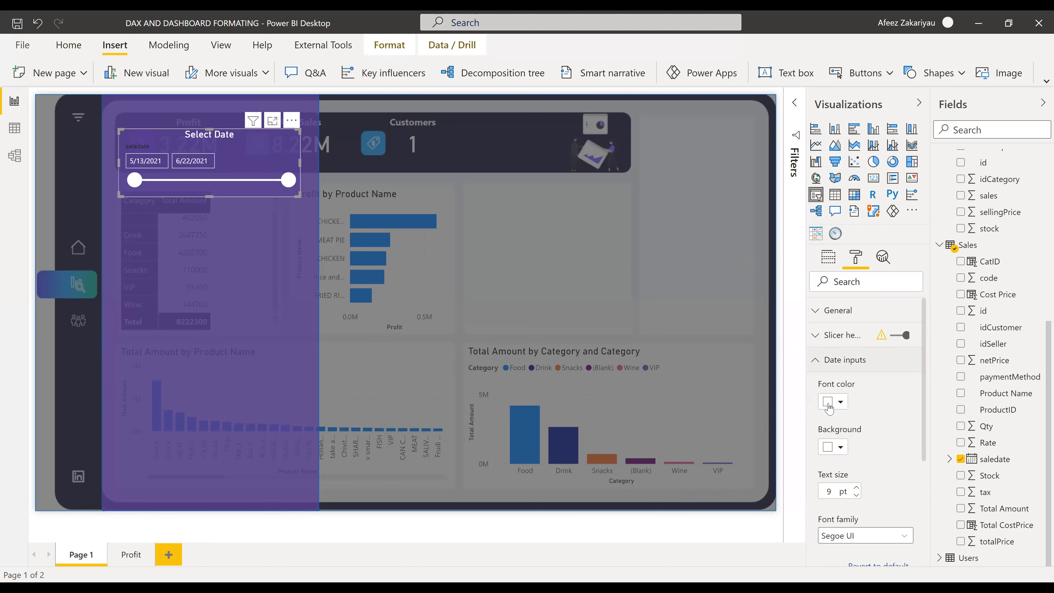
pyautogui.scroll(-5, 851, 440)
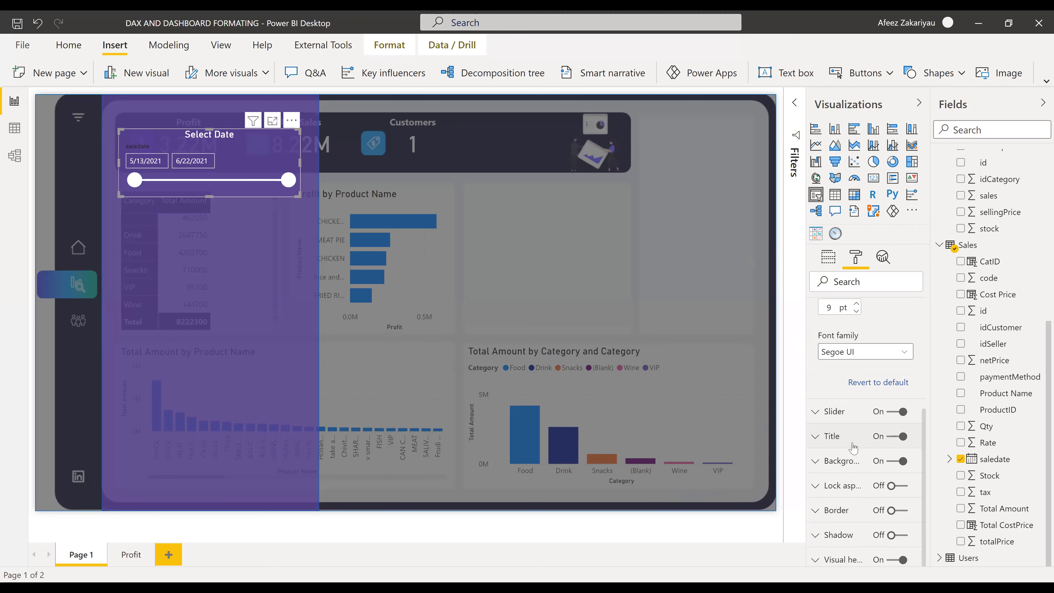
pyautogui.scroll(5, 854, 447)
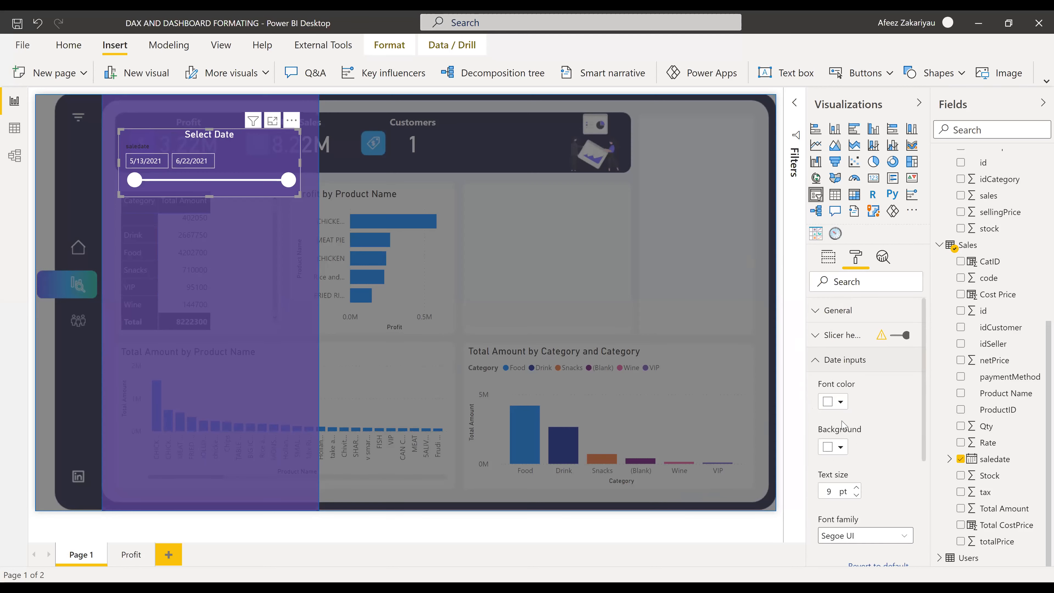
# - Hide the slicer's saledate header, then reselect the Select Date slicer beneath the panel
pyautogui.click(817, 360)
pyautogui.click(816, 335)
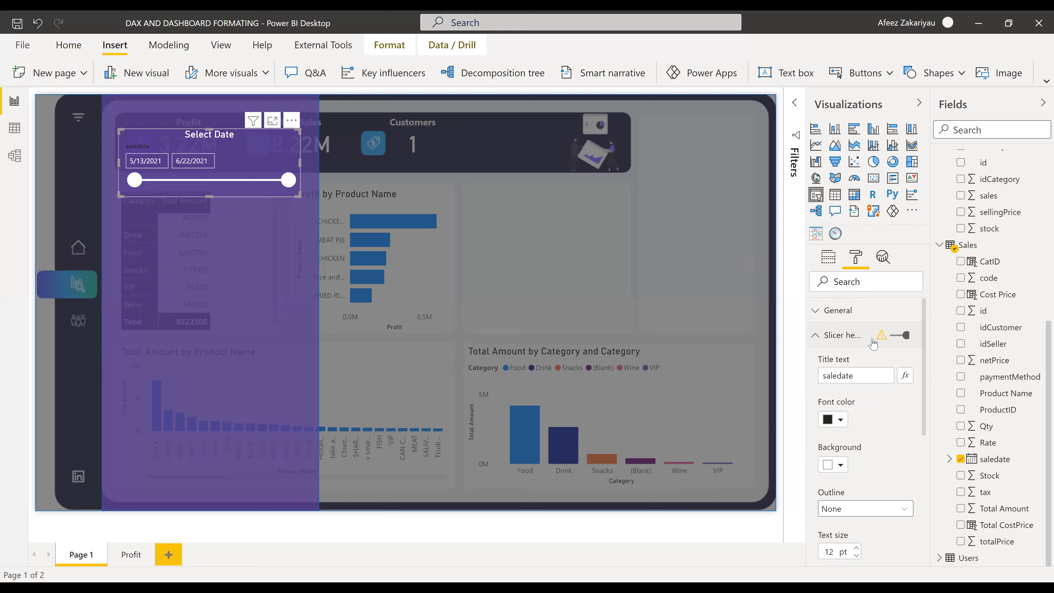
pyautogui.click(898, 335)
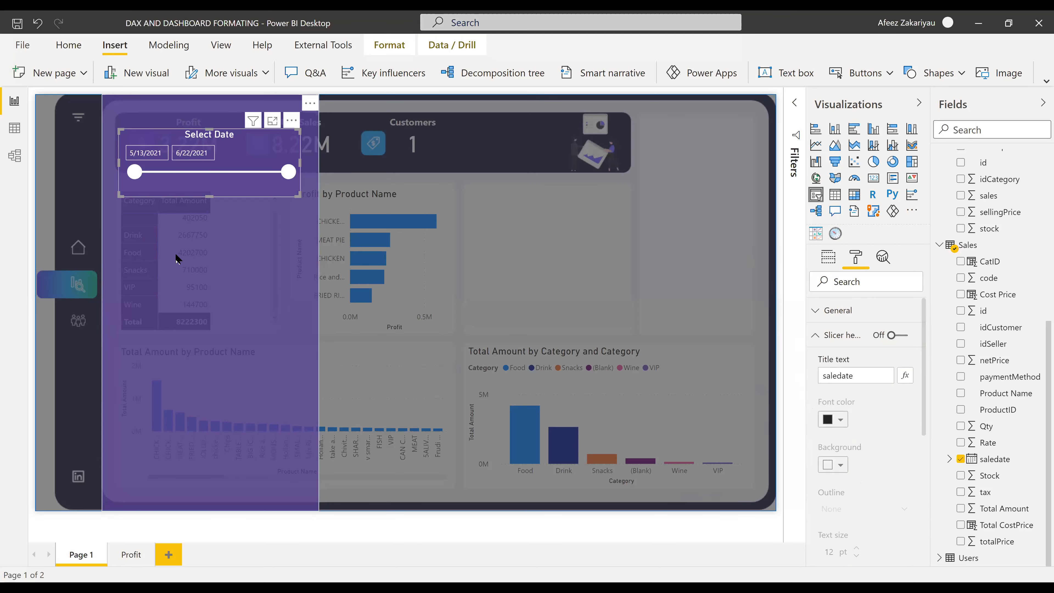
pyautogui.click(262, 286)
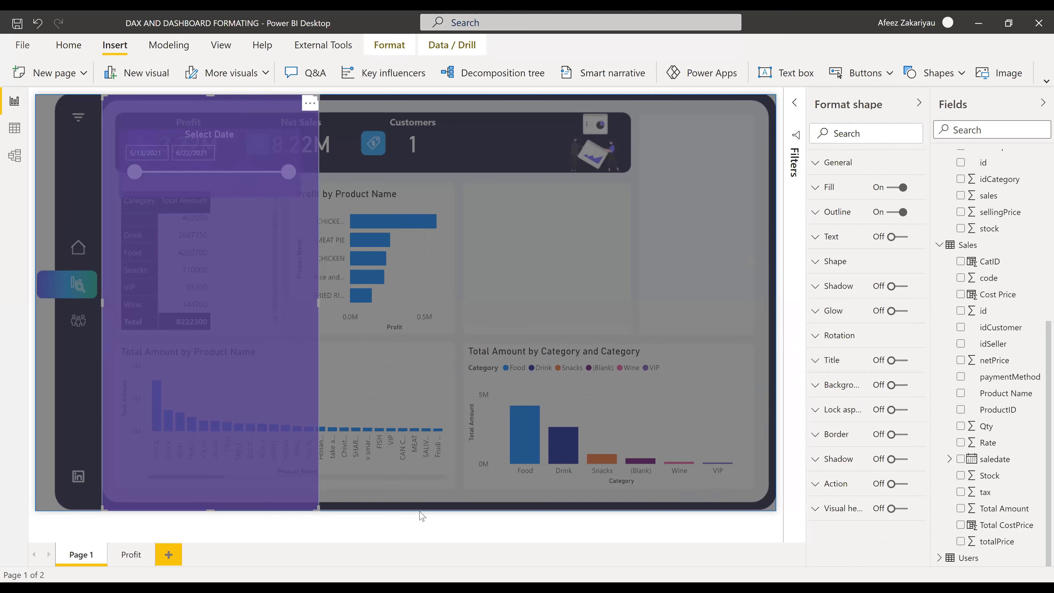
pyautogui.click(246, 170)
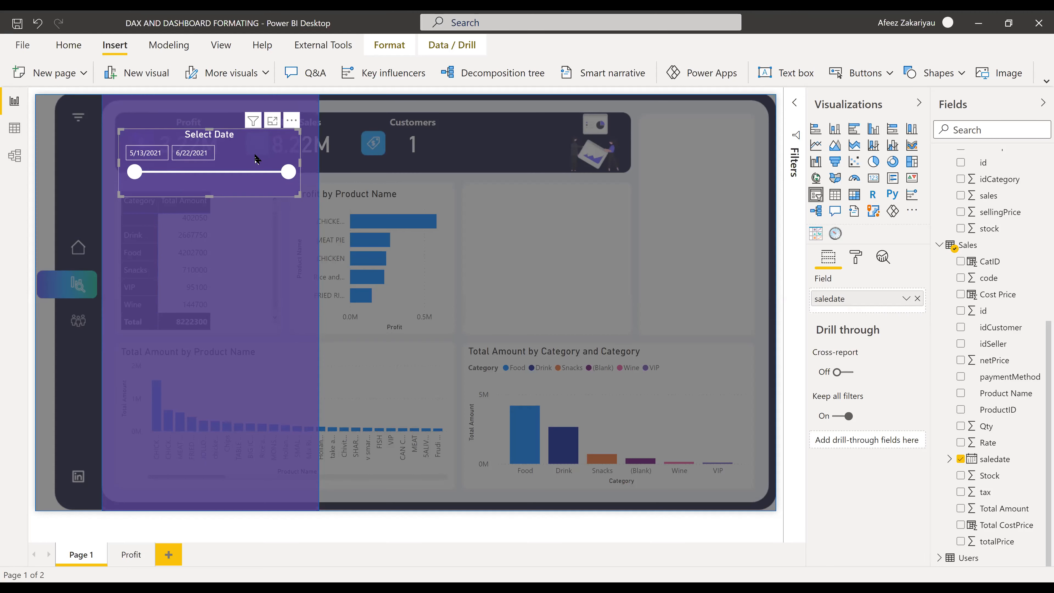
# - Set the Select Date slicer background to bright blue at 23% transparency
pyautogui.click(857, 257)
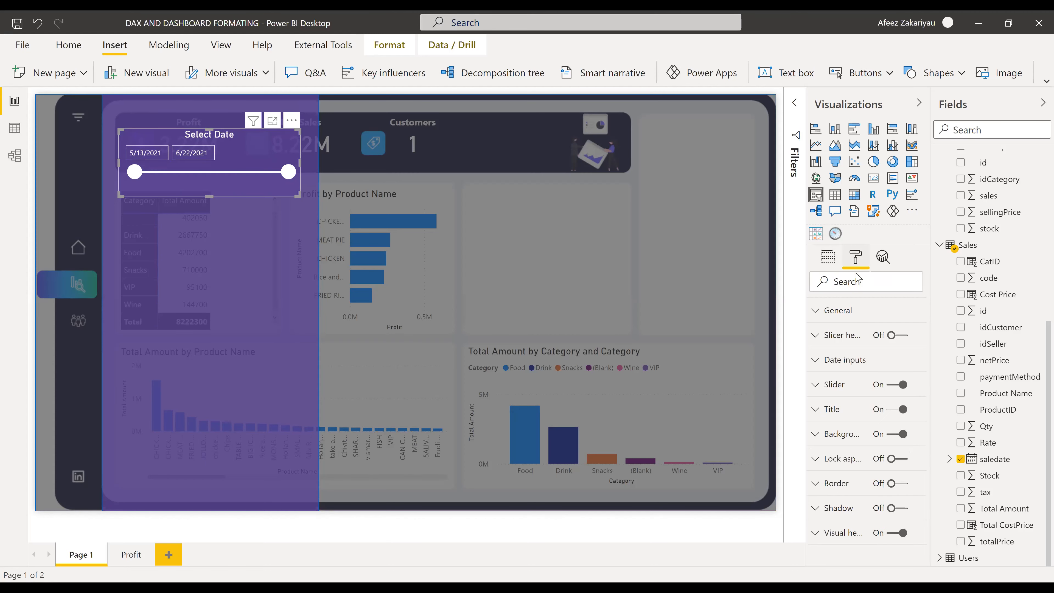
pyautogui.click(846, 310)
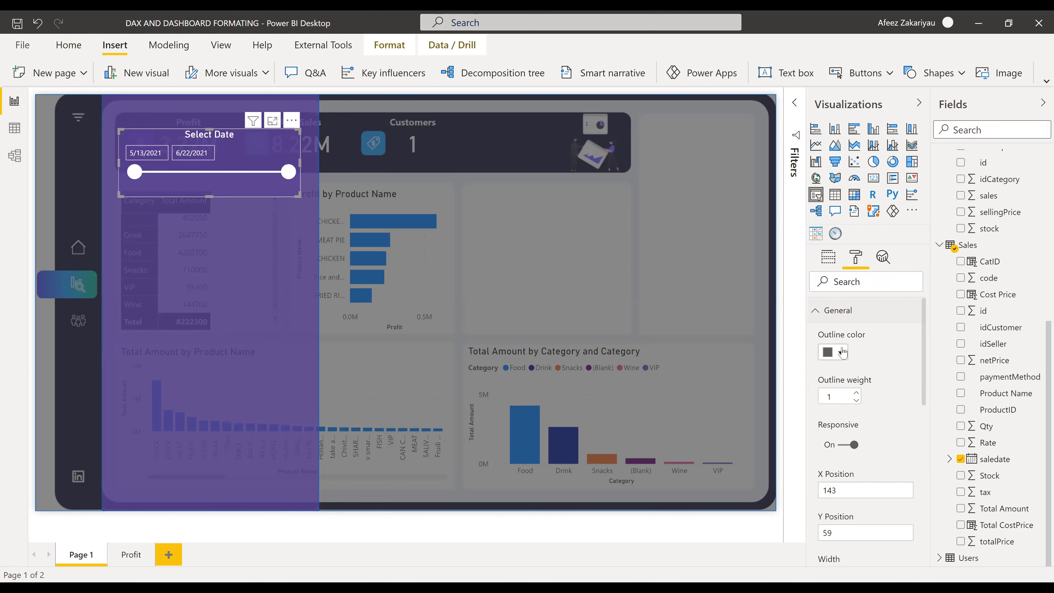
pyautogui.click(826, 312)
pyautogui.click(839, 436)
pyautogui.moveTo(880, 421); pyautogui.dragTo(872, 422)
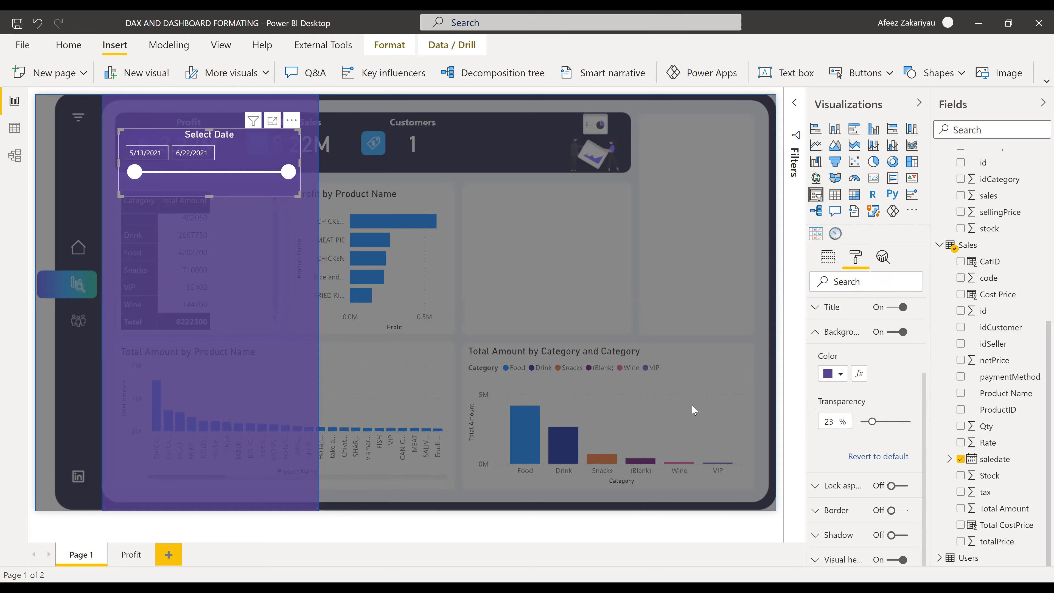
pyautogui.click(838, 376)
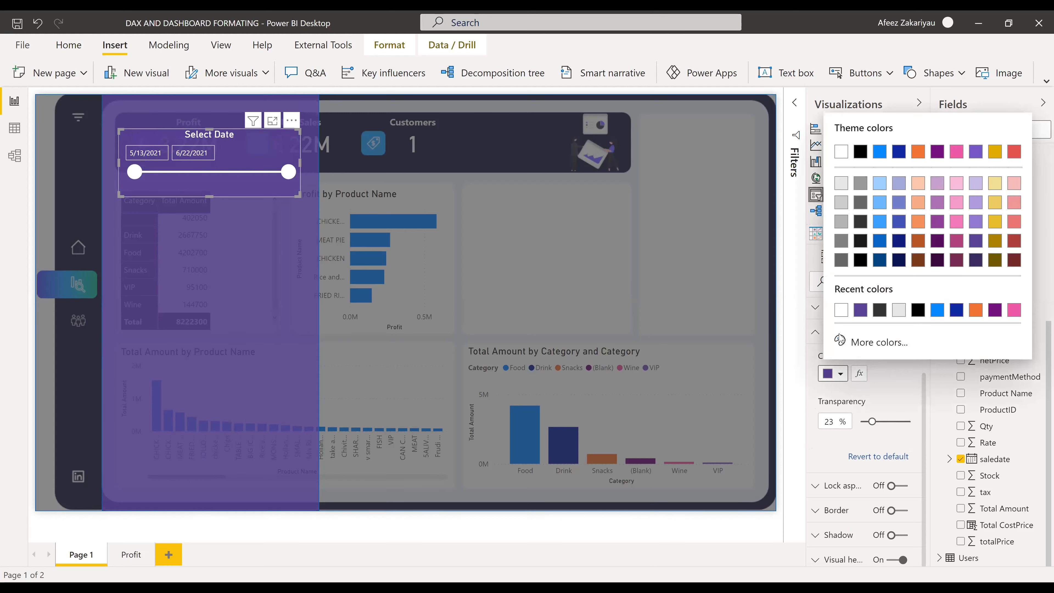
pyautogui.click(938, 310)
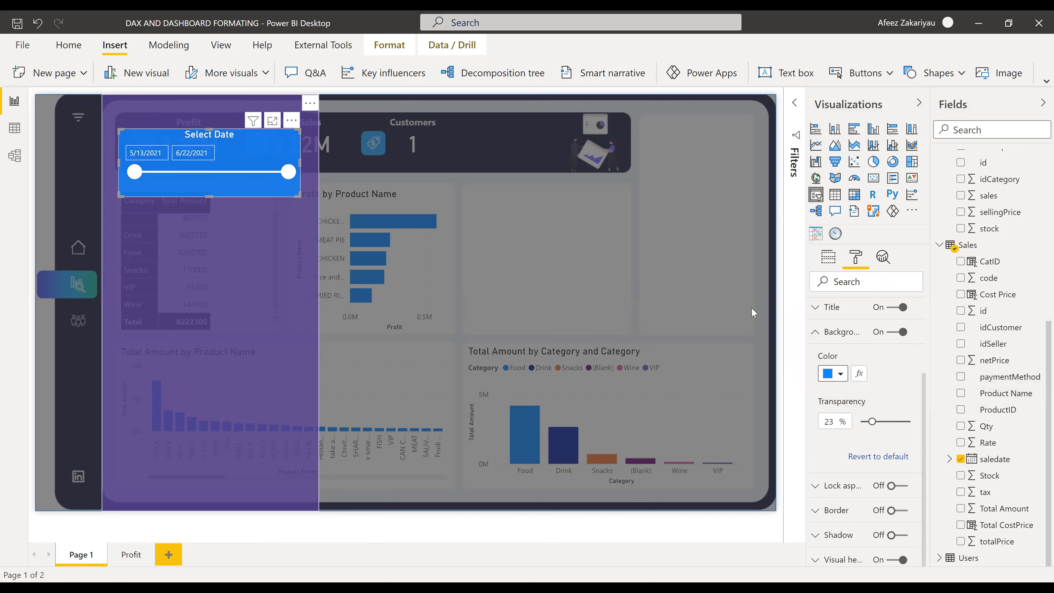
pyautogui.click(268, 327)
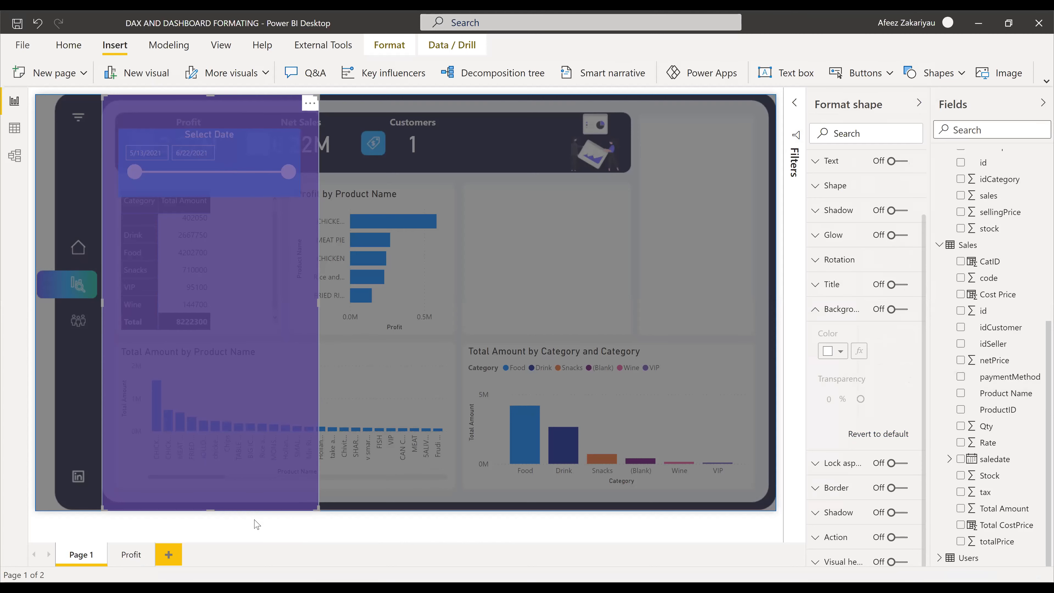
# - Bring the Select Date slicer forward, drag it lower on the panel, and insert a blank text box
pyautogui.click(239, 191)
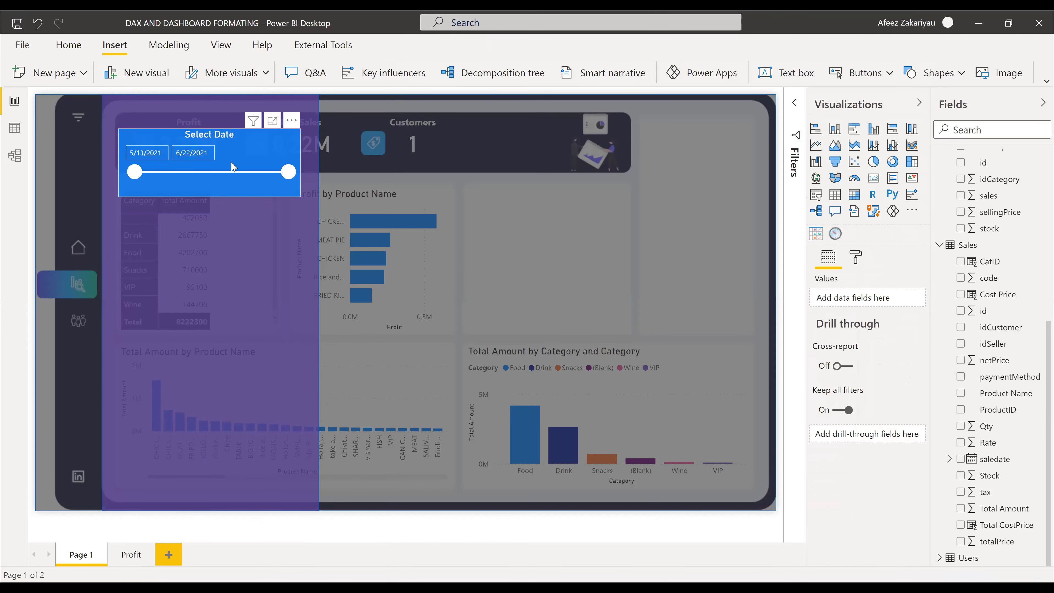
pyautogui.moveTo(234, 153); pyautogui.dragTo(242, 183)
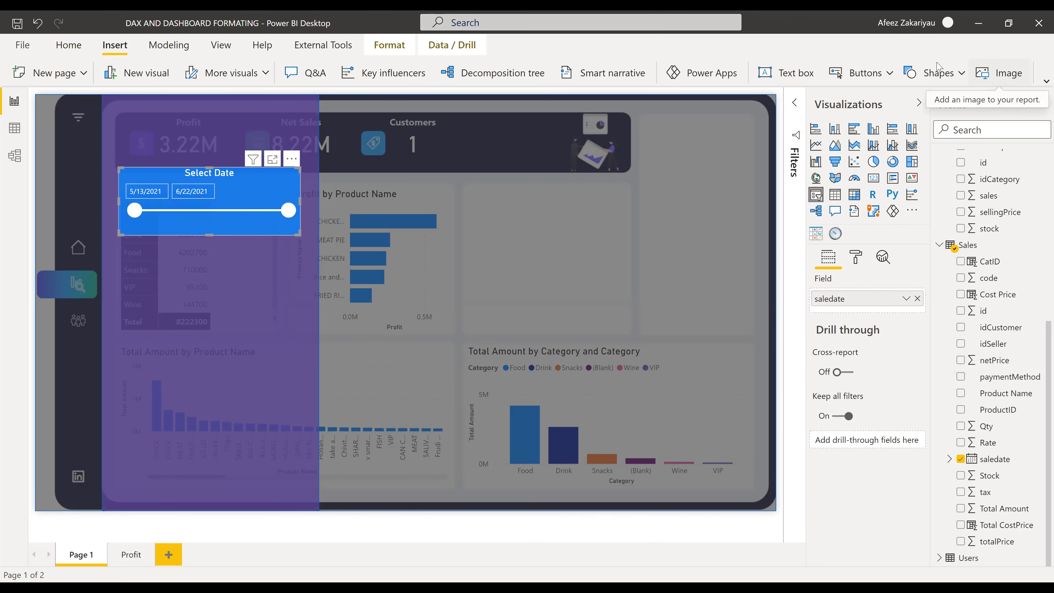
pyautogui.click(960, 74)
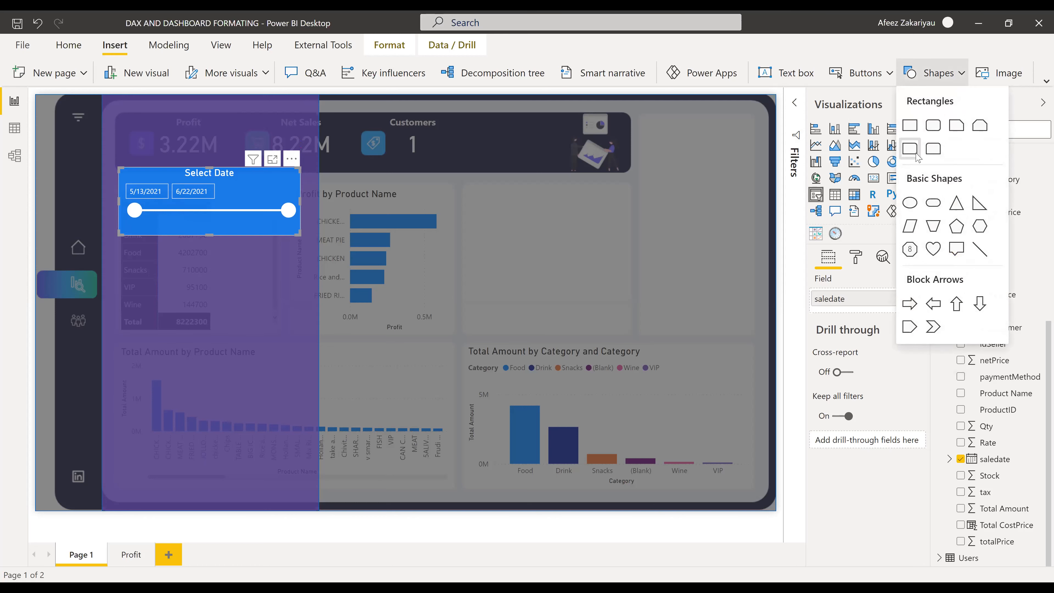
pyautogui.click(887, 75)
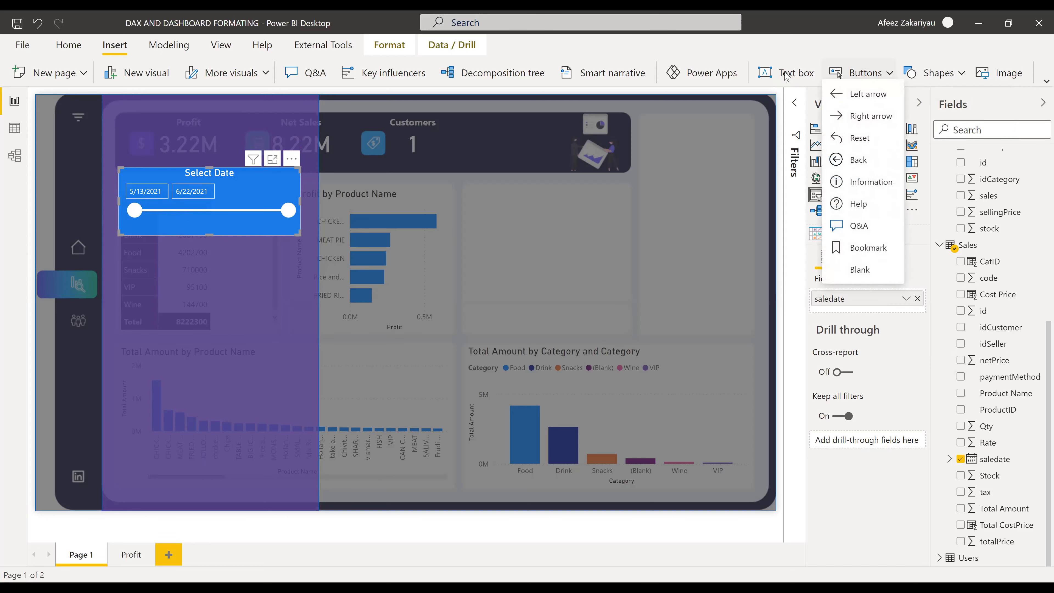
pyautogui.click(793, 75)
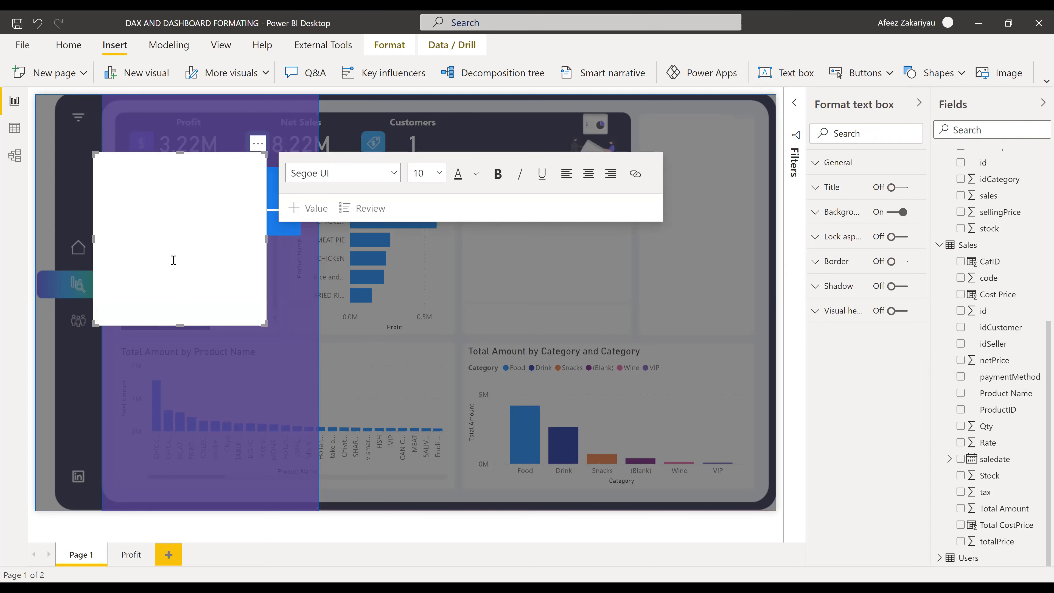
# - Enter centred FILTERS text in a slim, slightly wider strip just above the Select Date slicer
pyautogui.click(174, 261)
pyautogui.moveTo(180, 325); pyautogui.dragTo(180, 170)
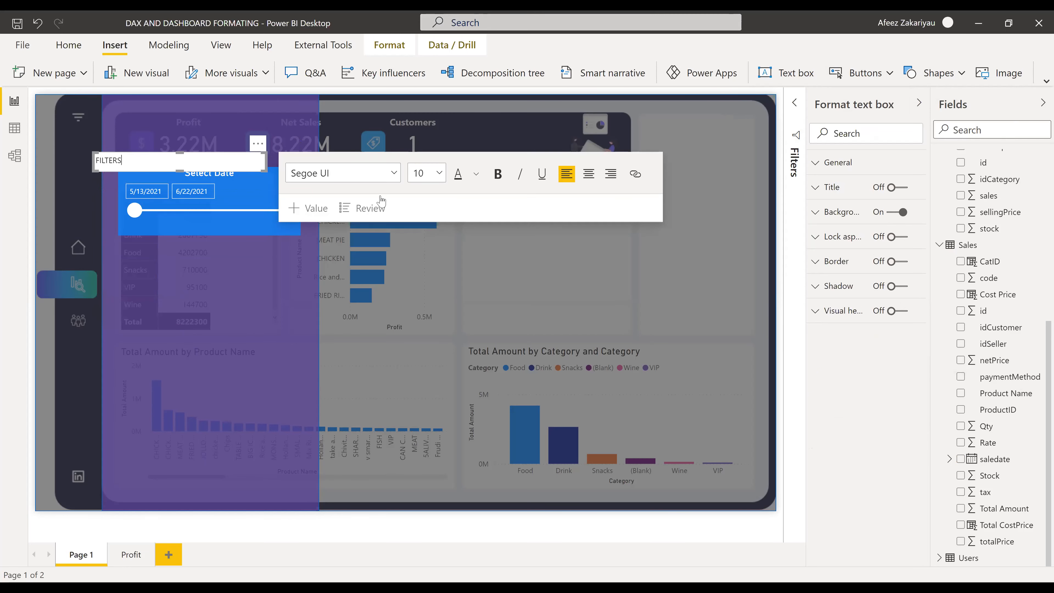
pyautogui.click(589, 174)
pyautogui.moveTo(192, 160); pyautogui.dragTo(233, 112)
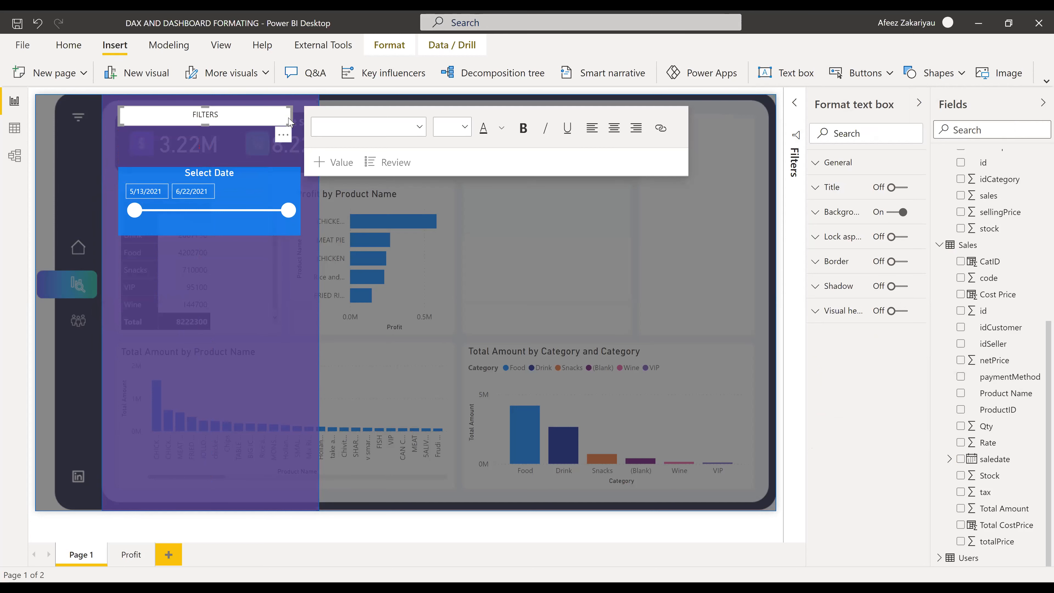
pyautogui.moveTo(298, 122); pyautogui.dragTo(307, 121)
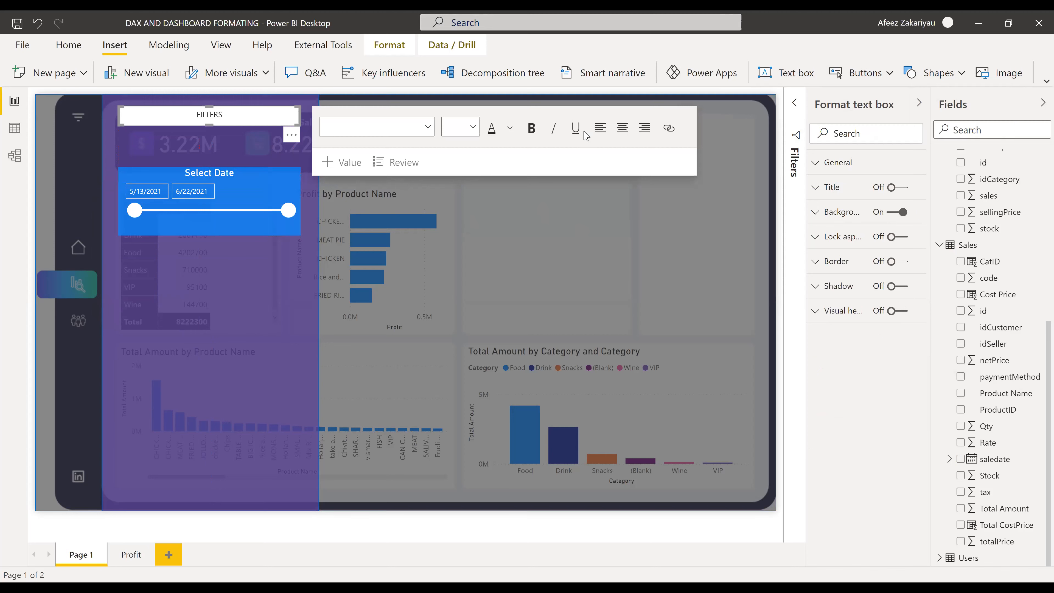
pyautogui.click(531, 129)
pyautogui.moveTo(254, 116); pyautogui.dragTo(189, 129)
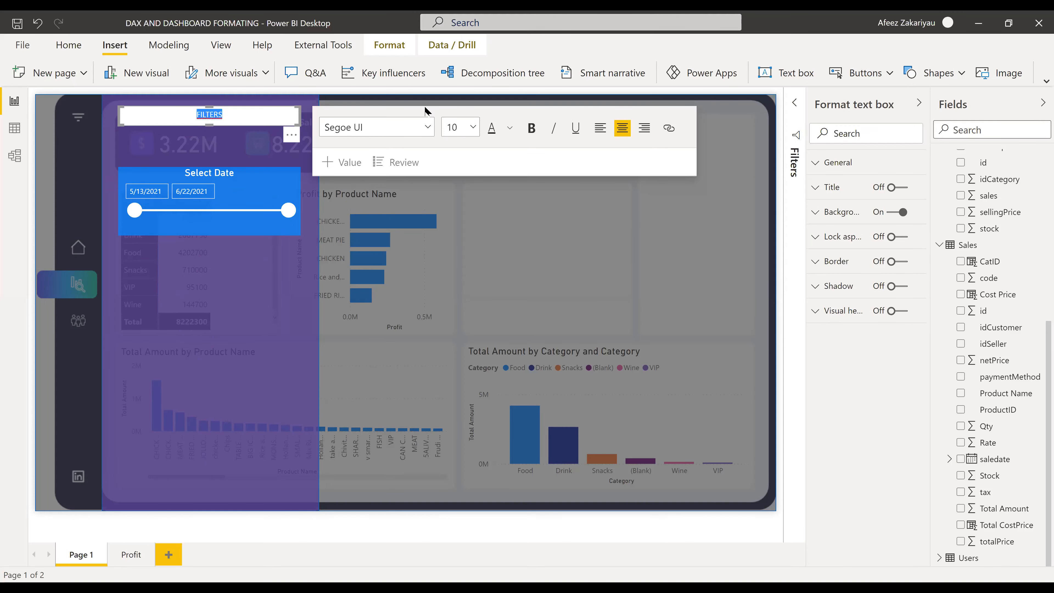
# - Make FILTERS bold at size 18, nudge its box taller, then deselect to review the layout
pyautogui.click(532, 129)
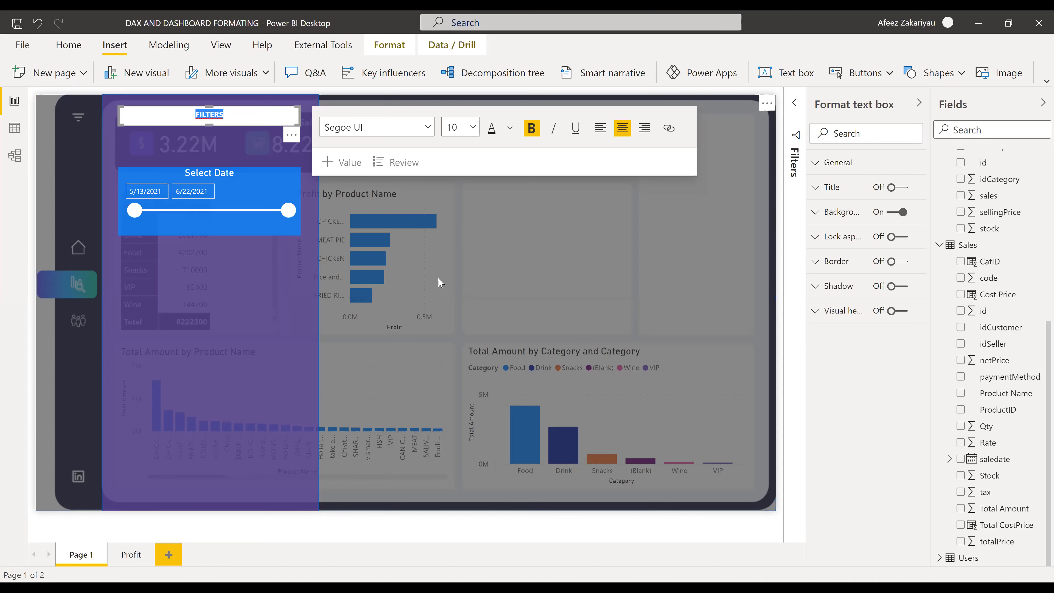
pyautogui.click(456, 246)
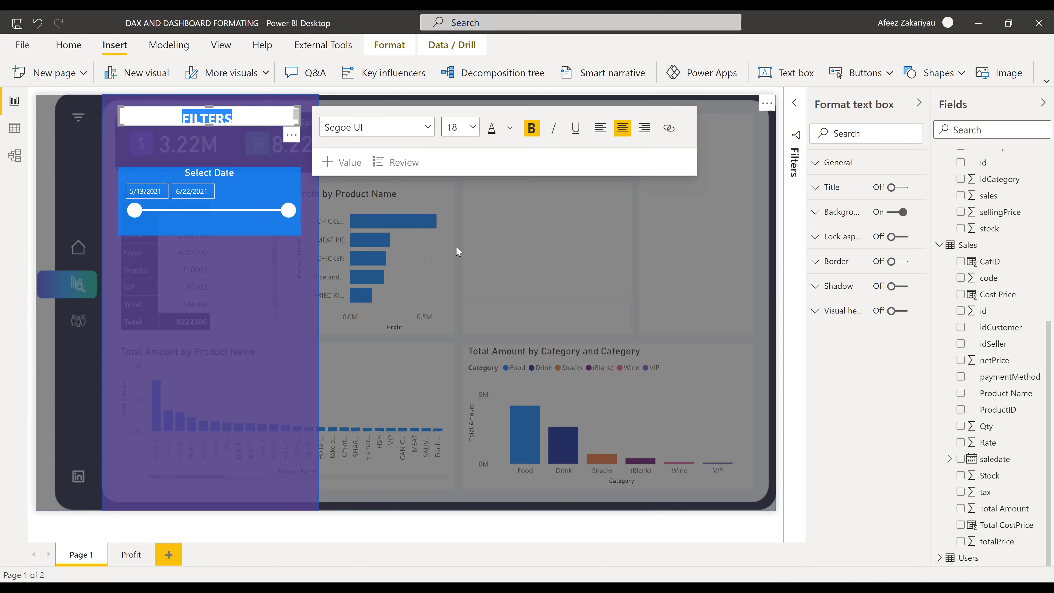
pyautogui.moveTo(209, 125); pyautogui.dragTo(210, 127)
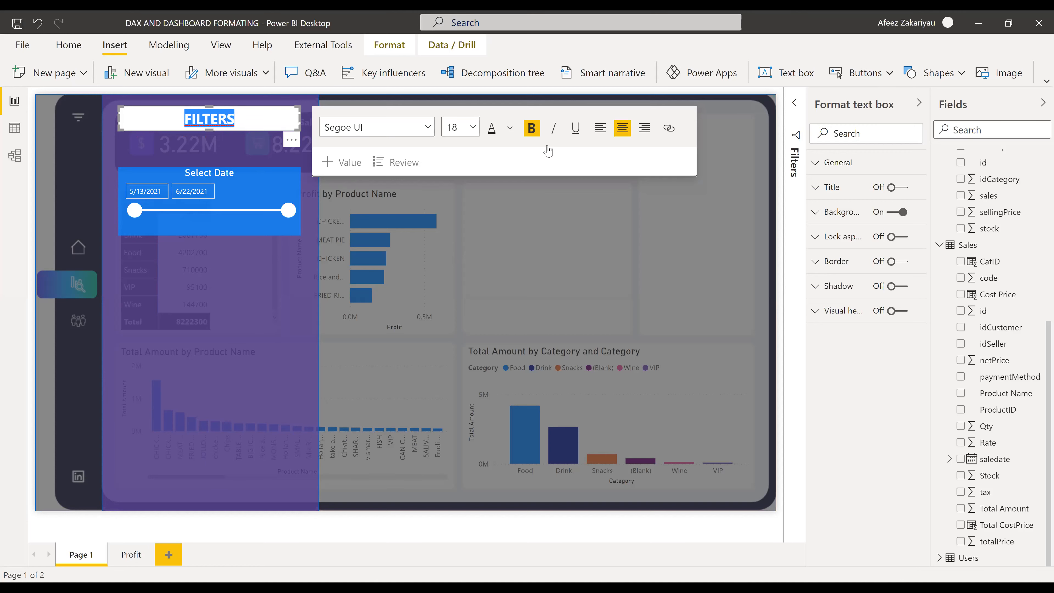
pyautogui.click(164, 121)
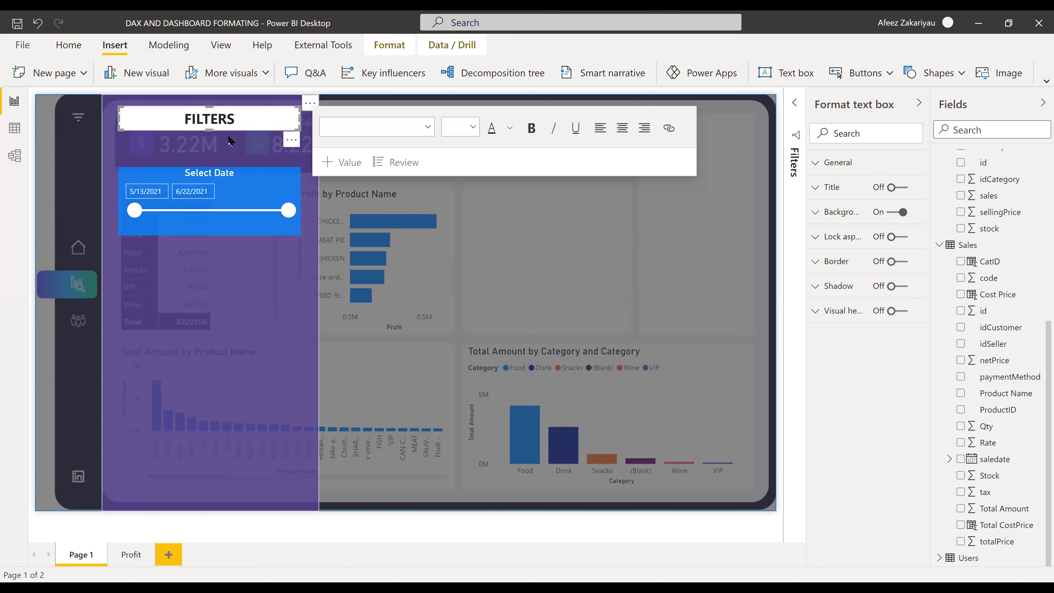
pyautogui.click(238, 126)
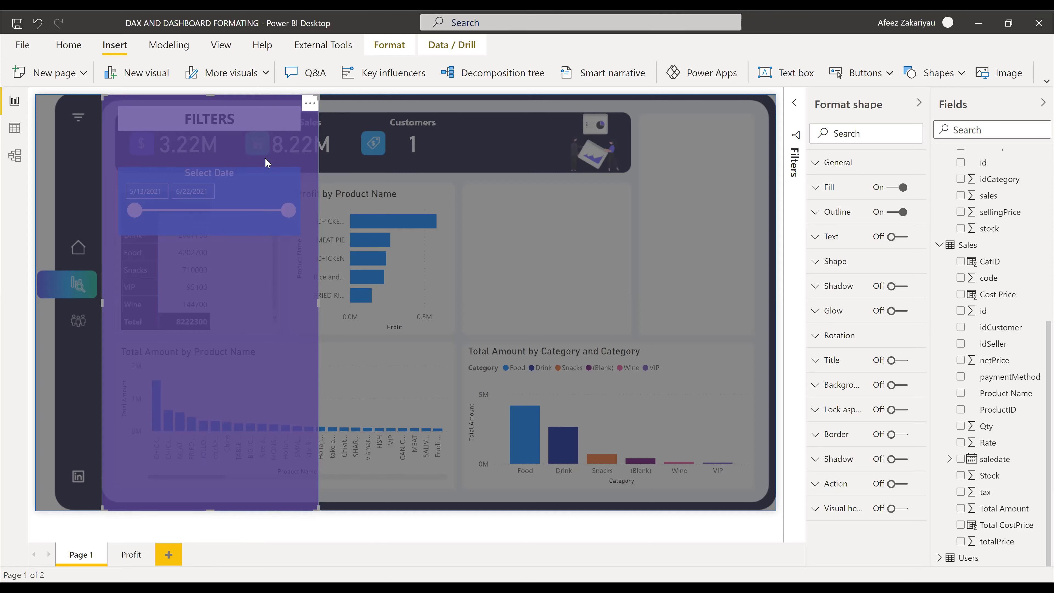
pyautogui.click(371, 315)
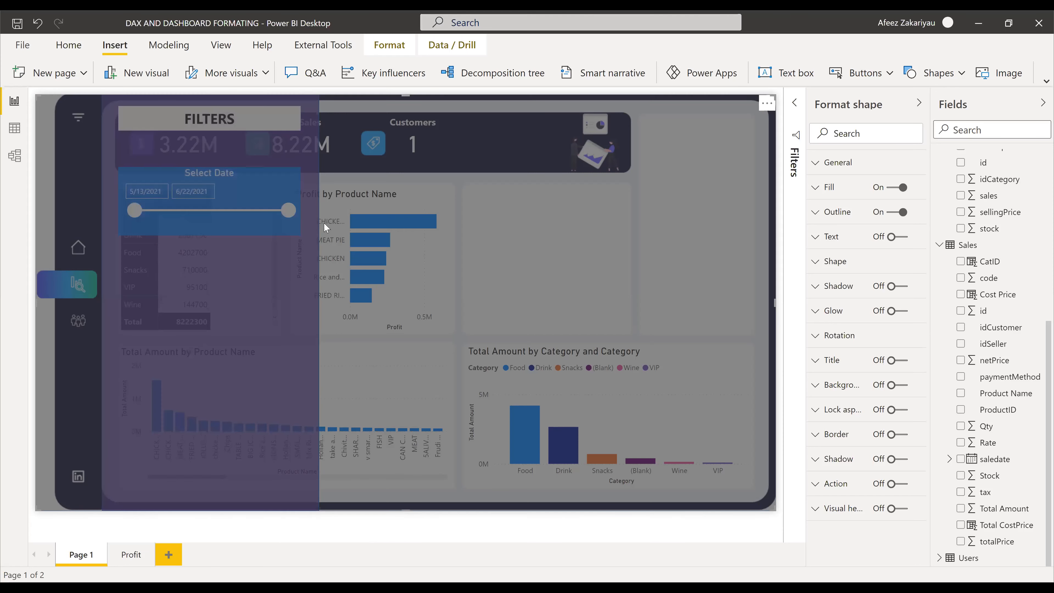